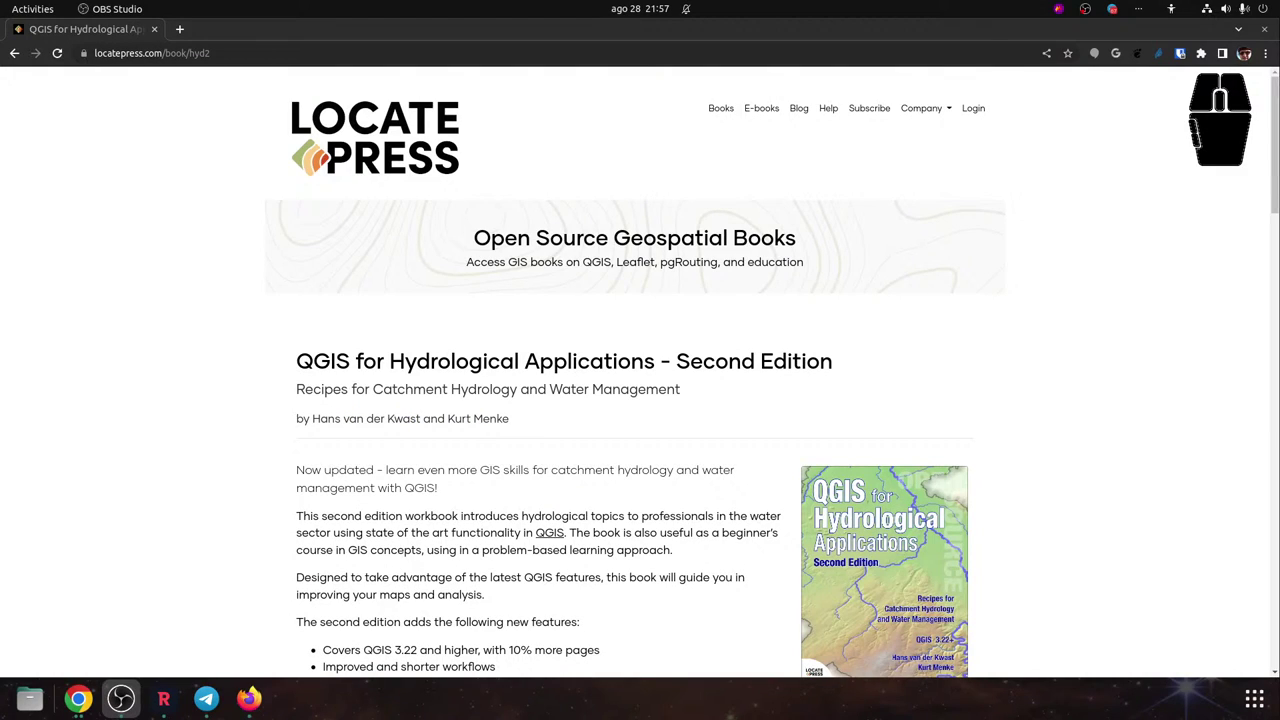
Switch to the Chrome window showing the QGIS for Hydrological Applications book page
key(alt+Tab)
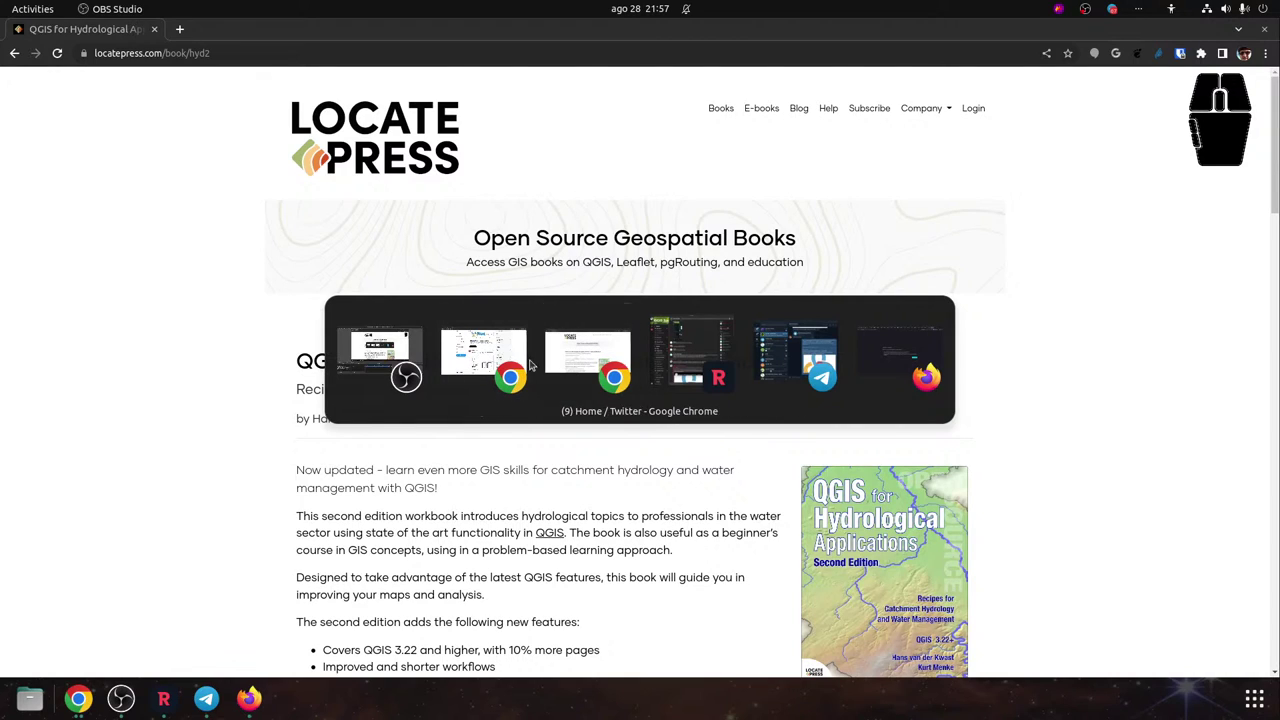
click(588, 352)
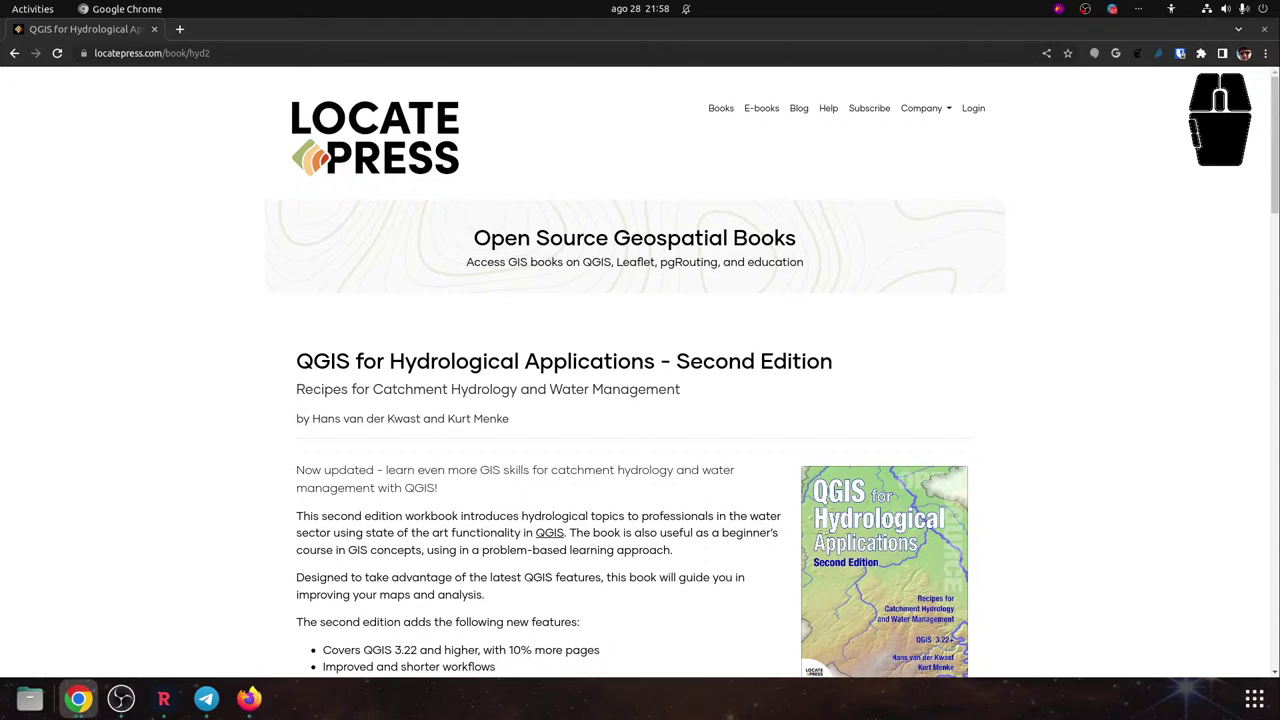
Scroll the book page to the second-edition feature list and details (PDF $34.99, 186 pages)
scroll(1028, 385, down, 1)
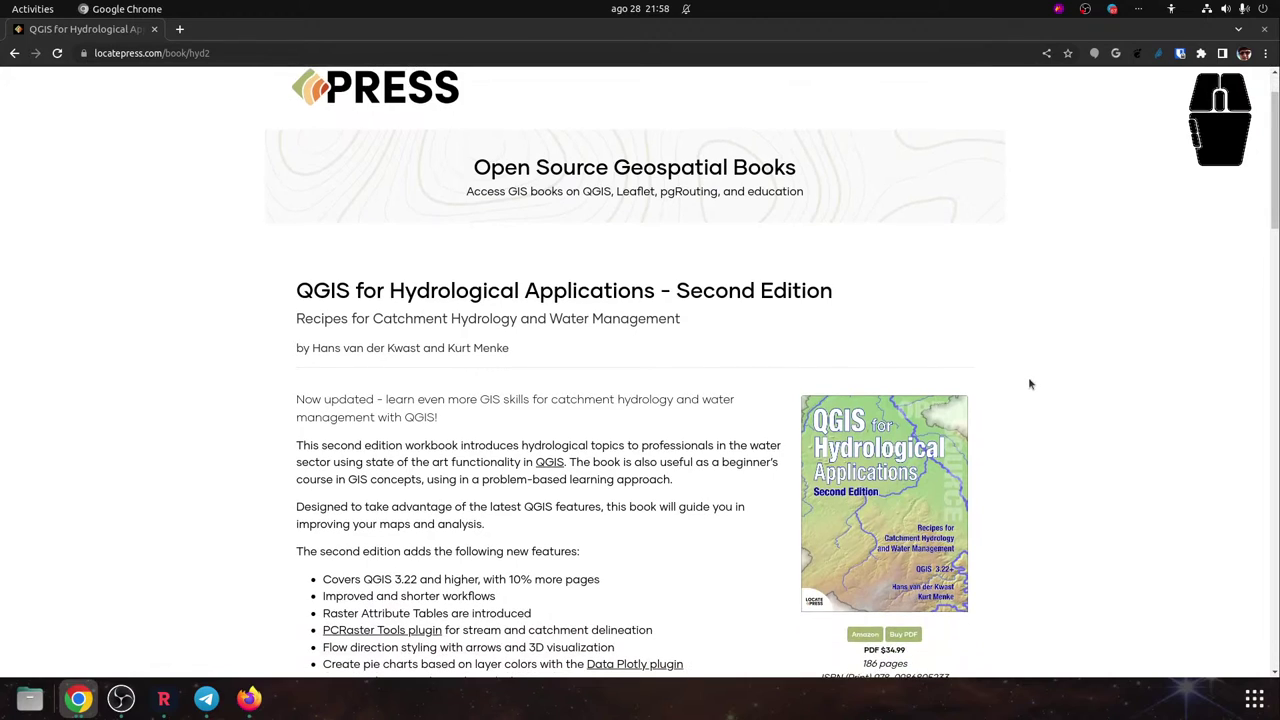
scroll(1030, 384, down, 1)
scroll(1030, 384, down, 1)
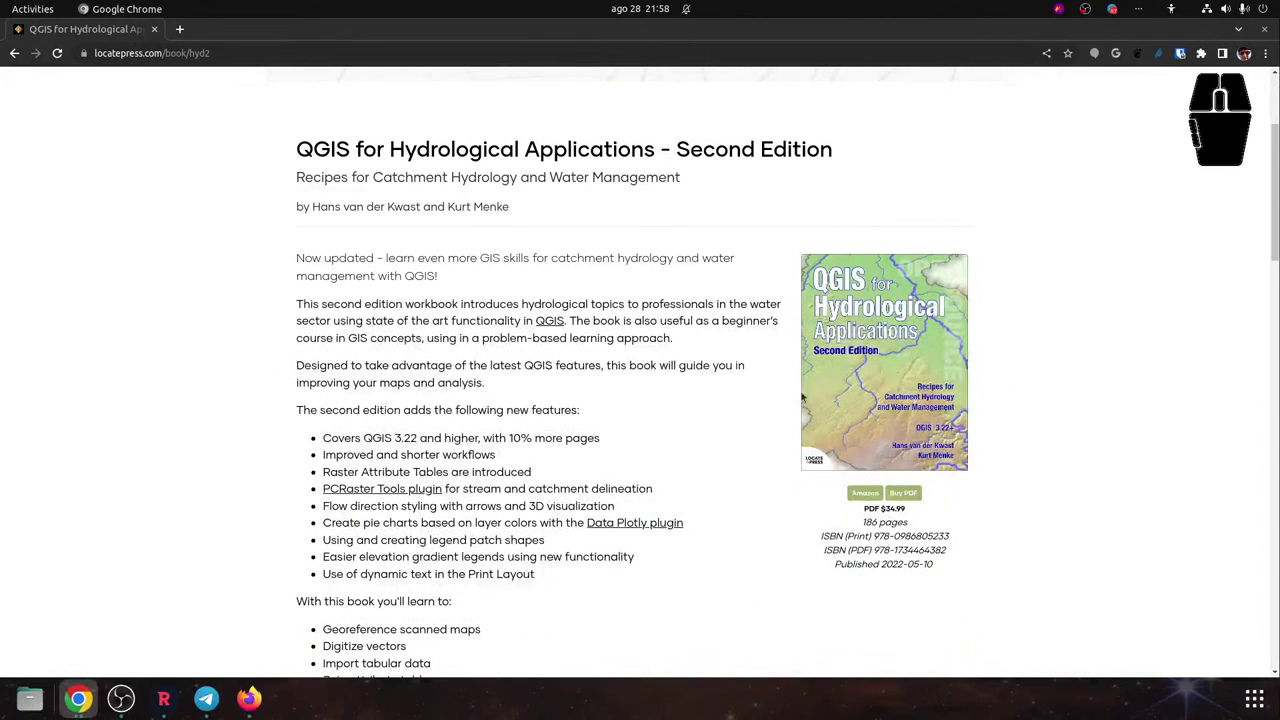
scroll(803, 398, up, 3)
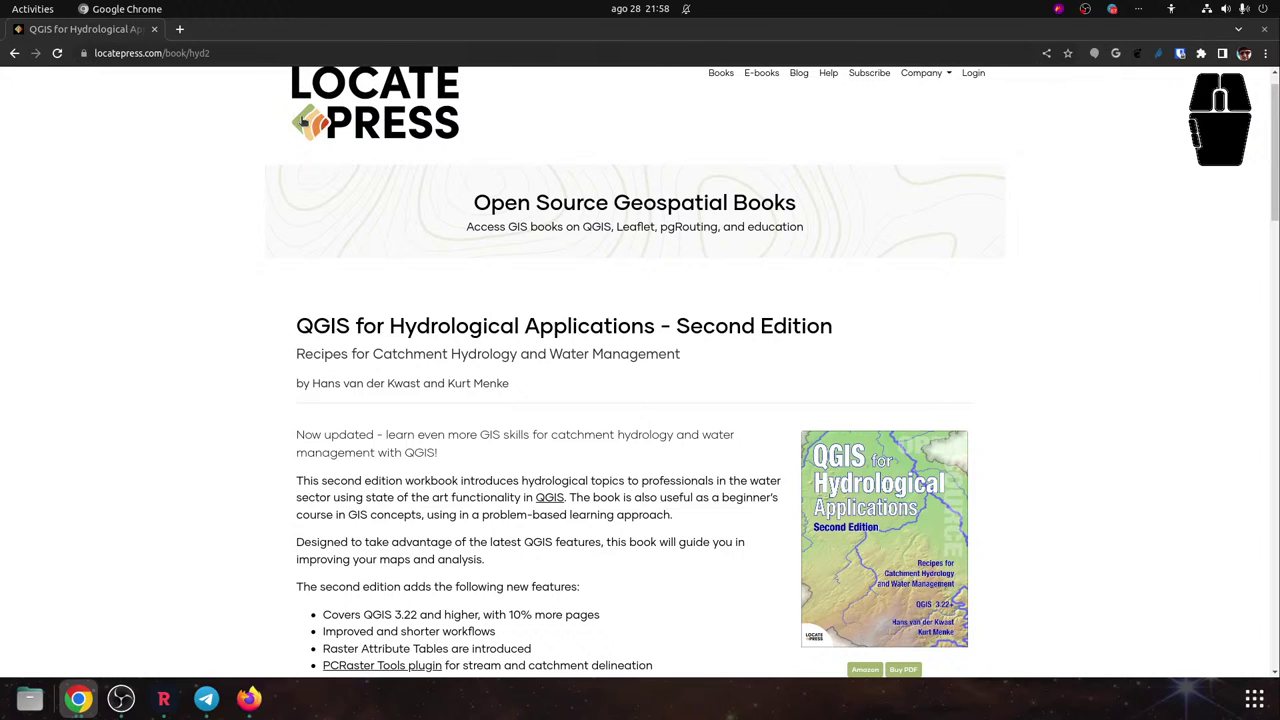
scroll(628, 357, down, 2)
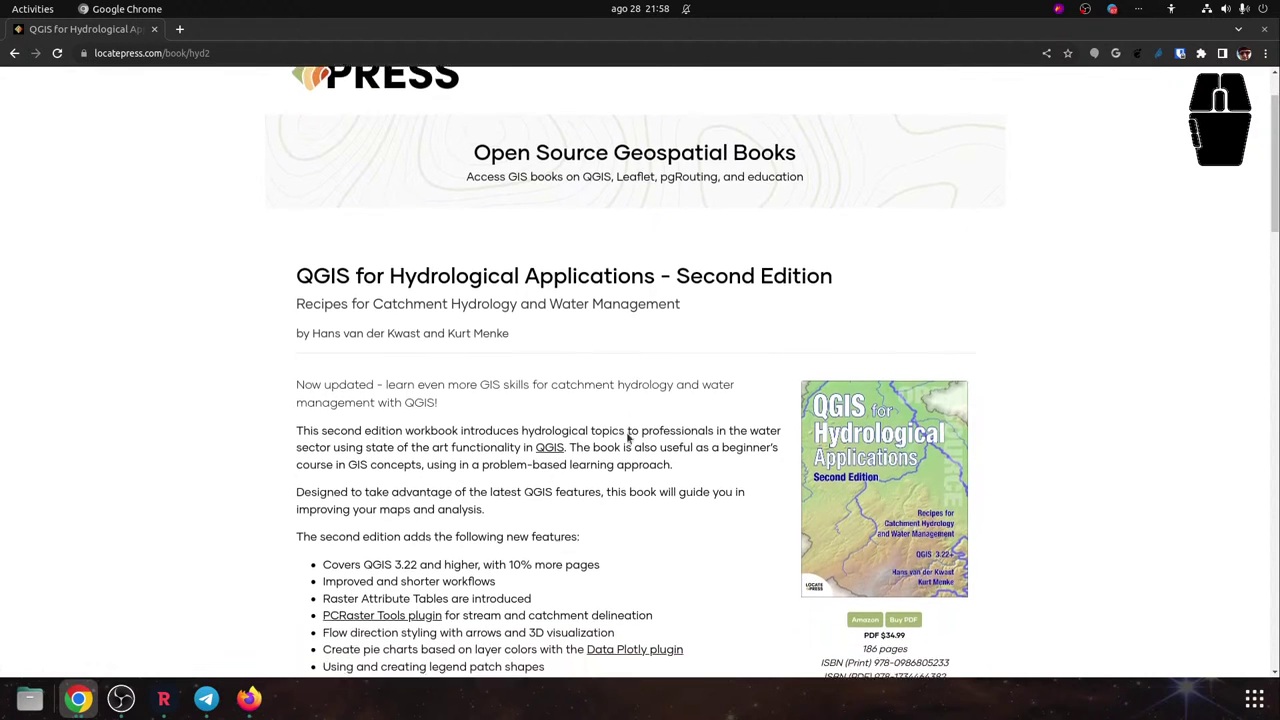
scroll(601, 382, down, 2)
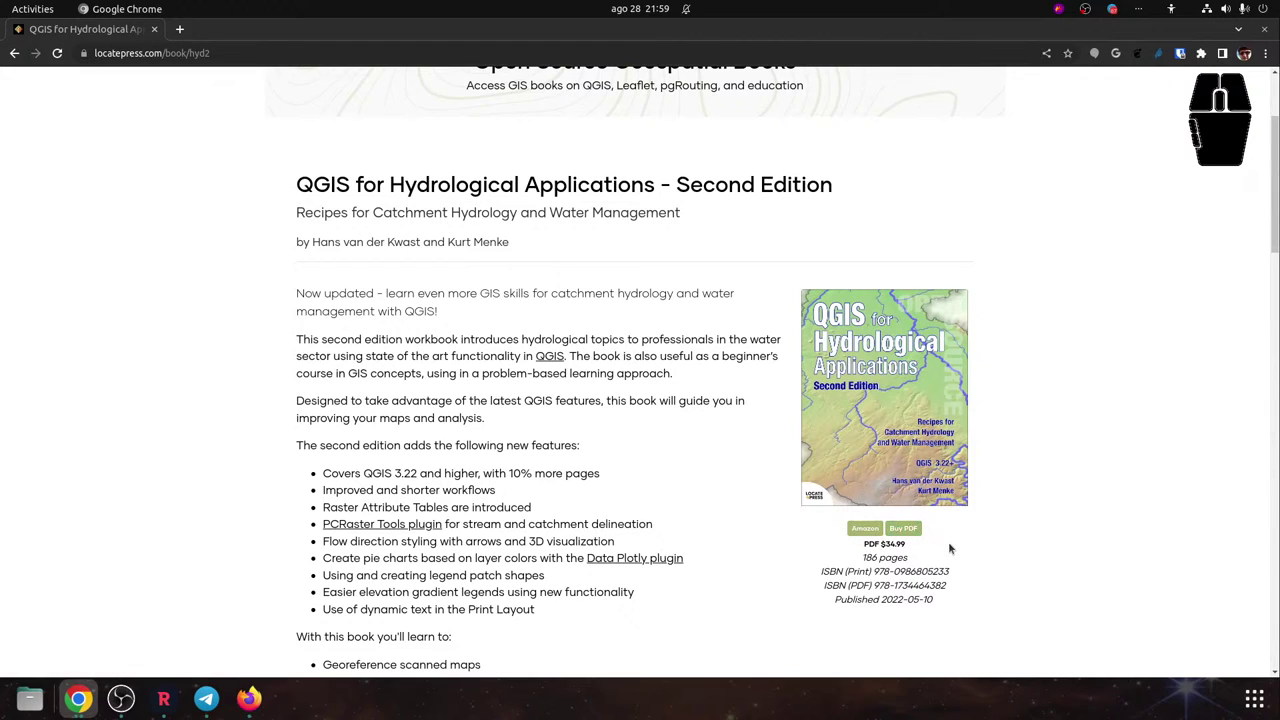
click(206, 697)
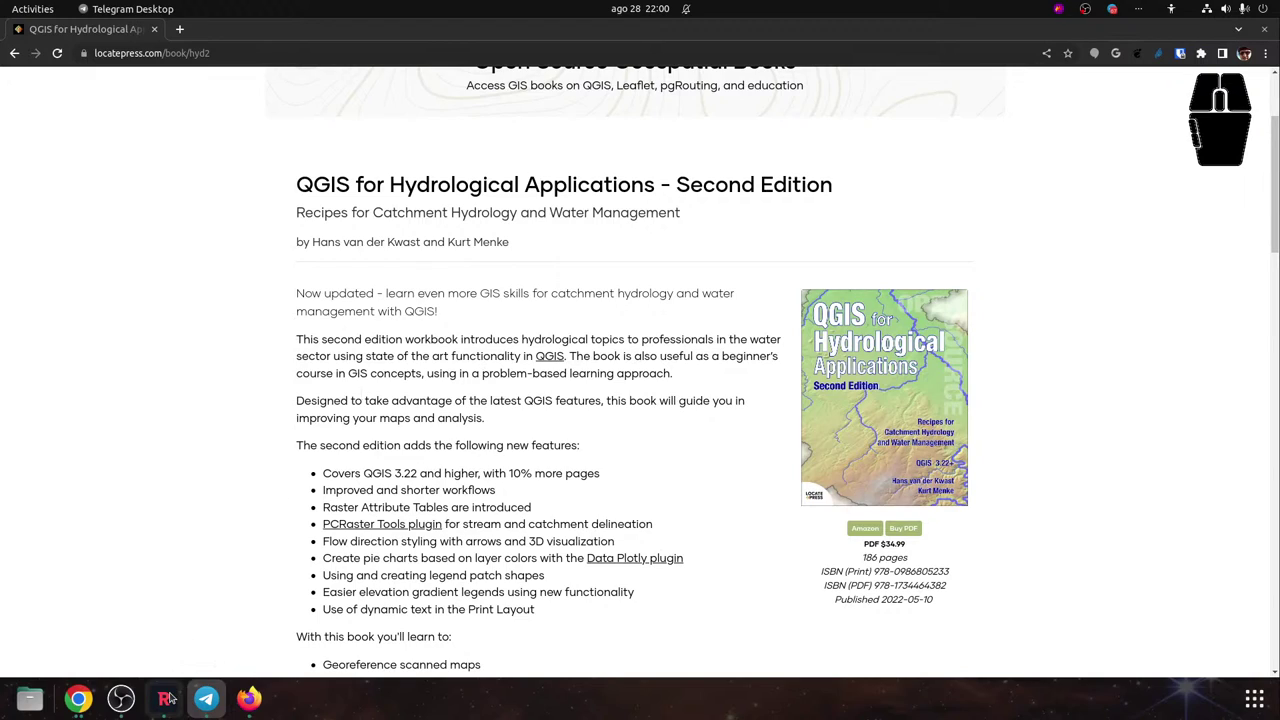
click(75, 695)
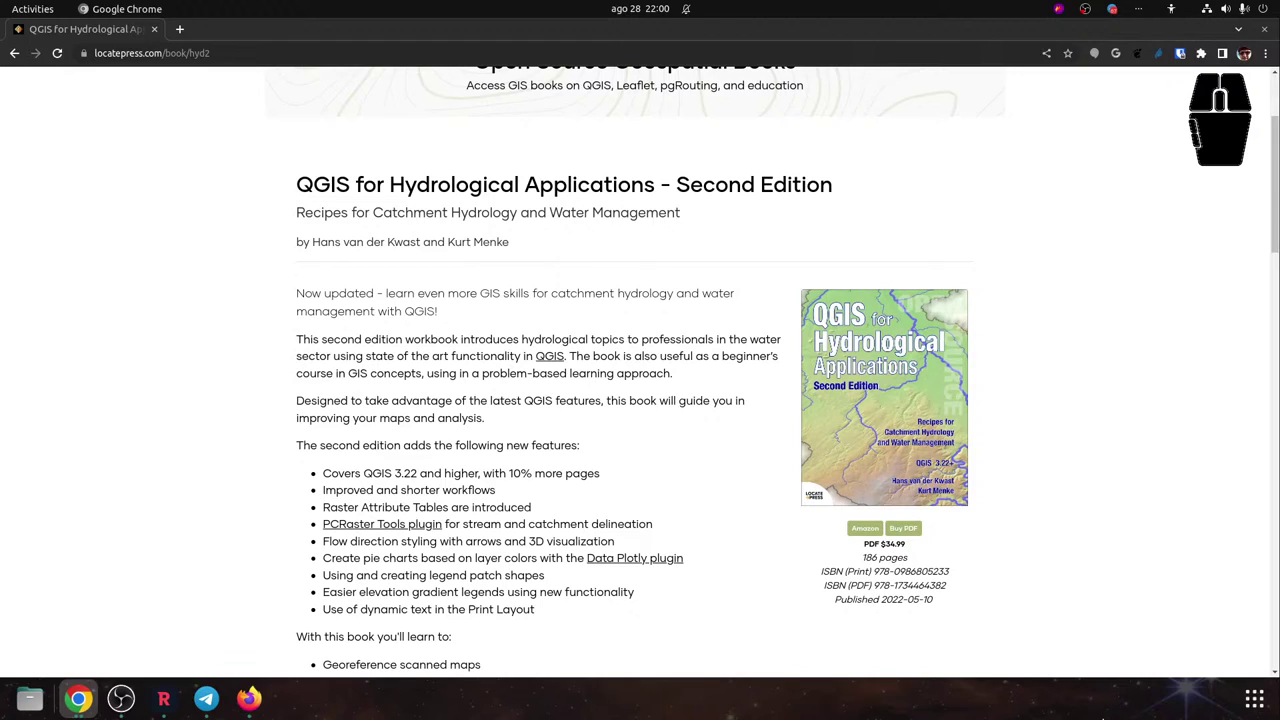
click(206, 700)
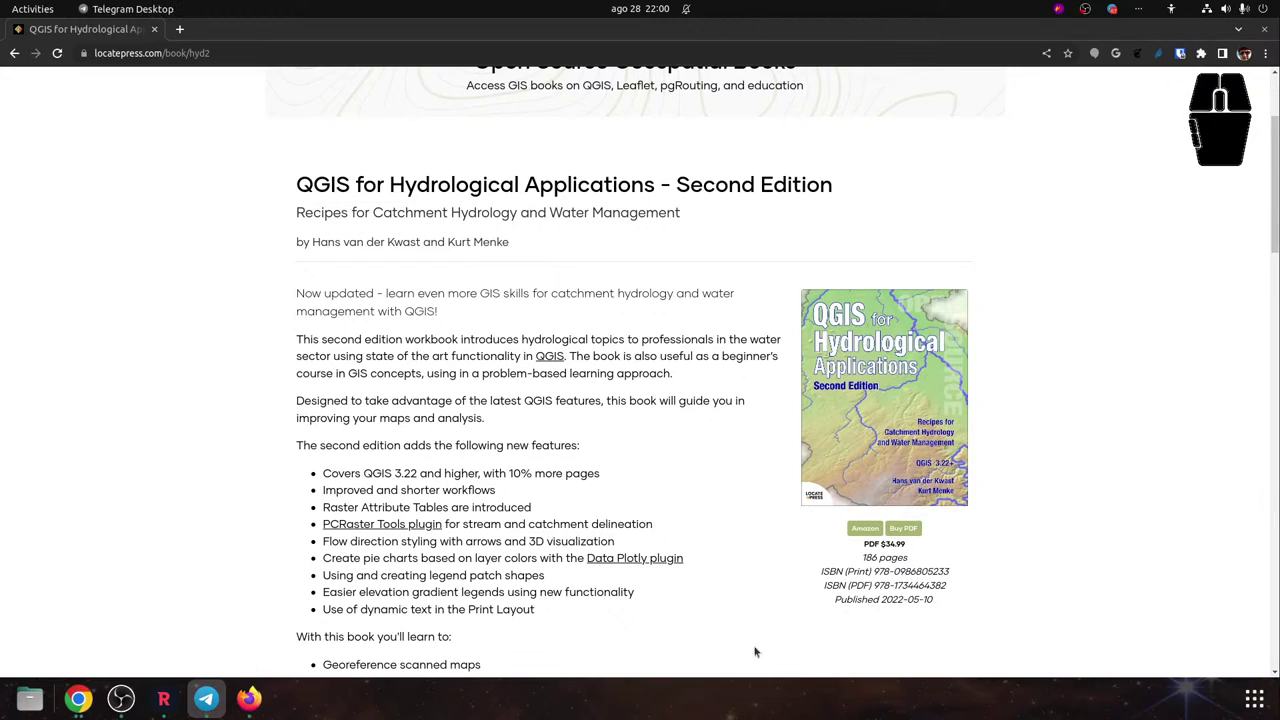
click(164, 697)
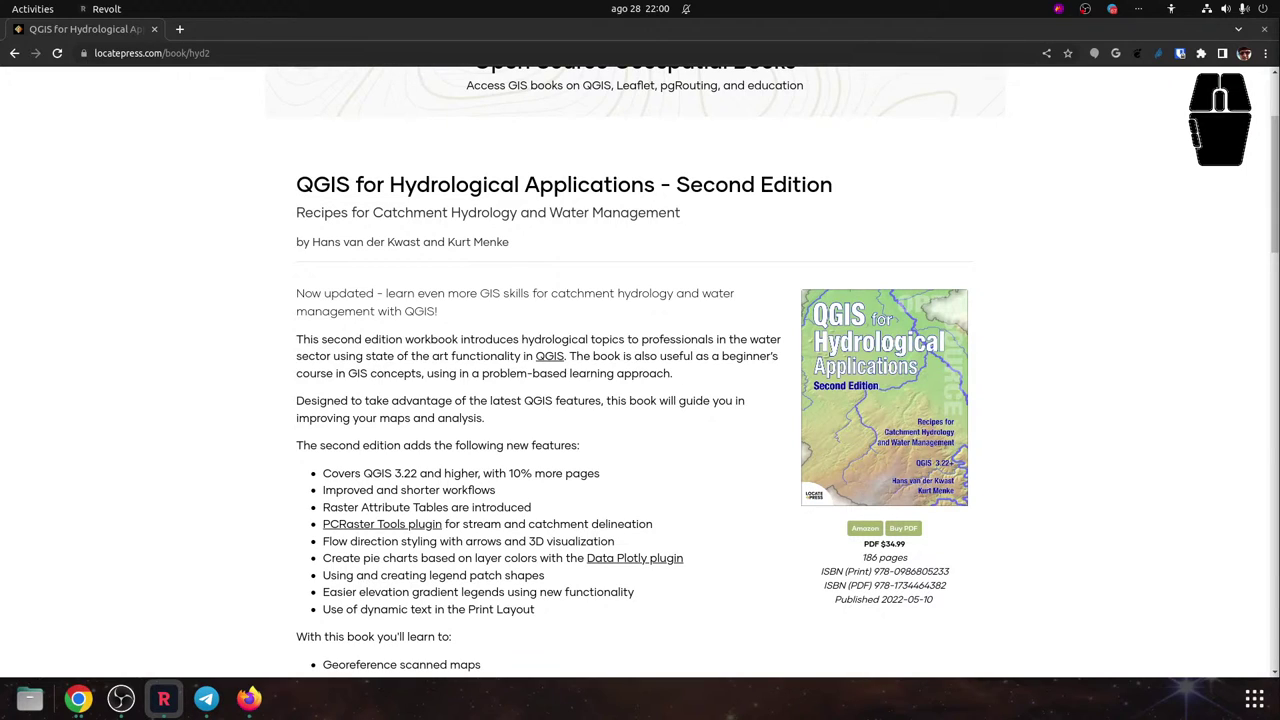
click(84, 700)
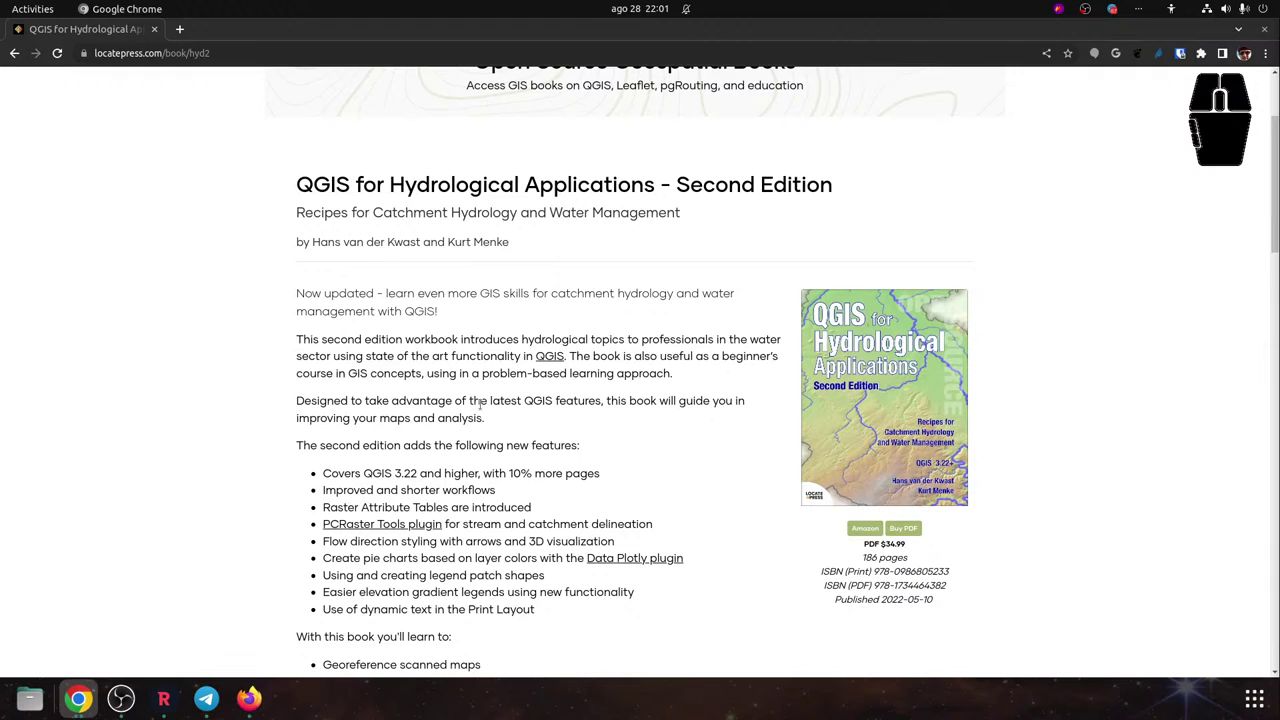
Launch QGIS Desktop from an Activities search for 'qg', then close it
key(super)
text(qg)
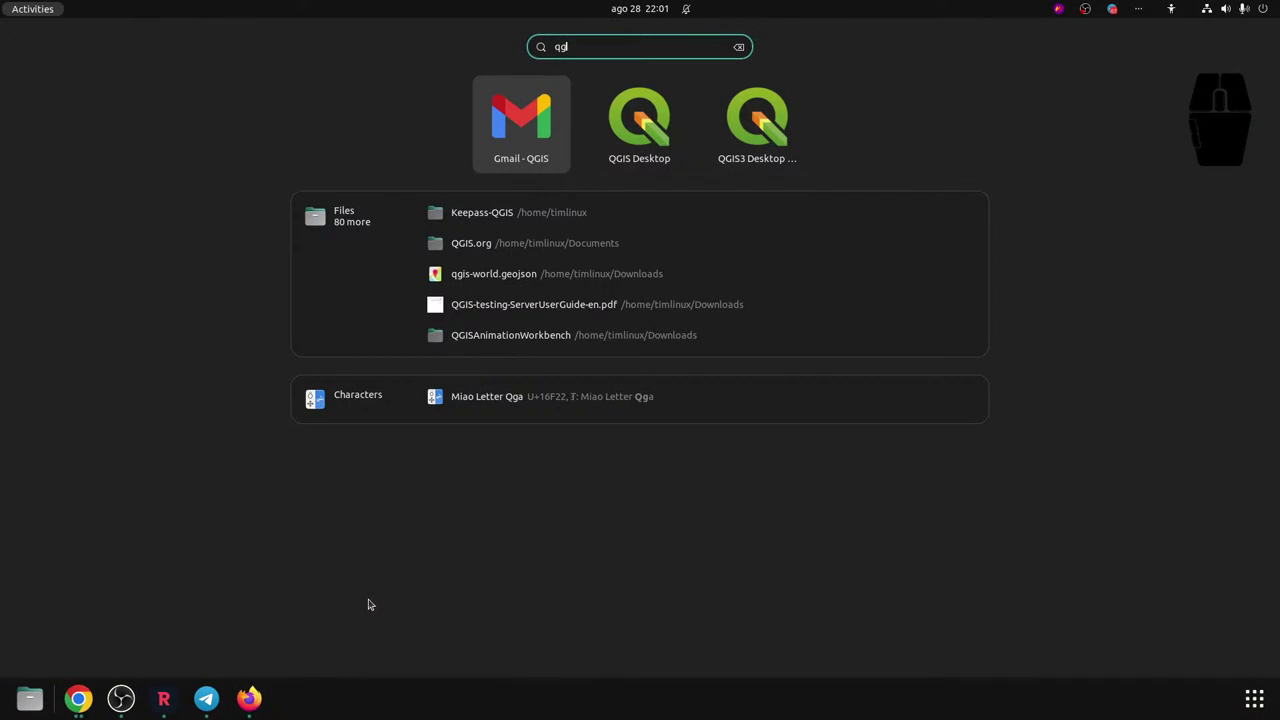
key(Tab)
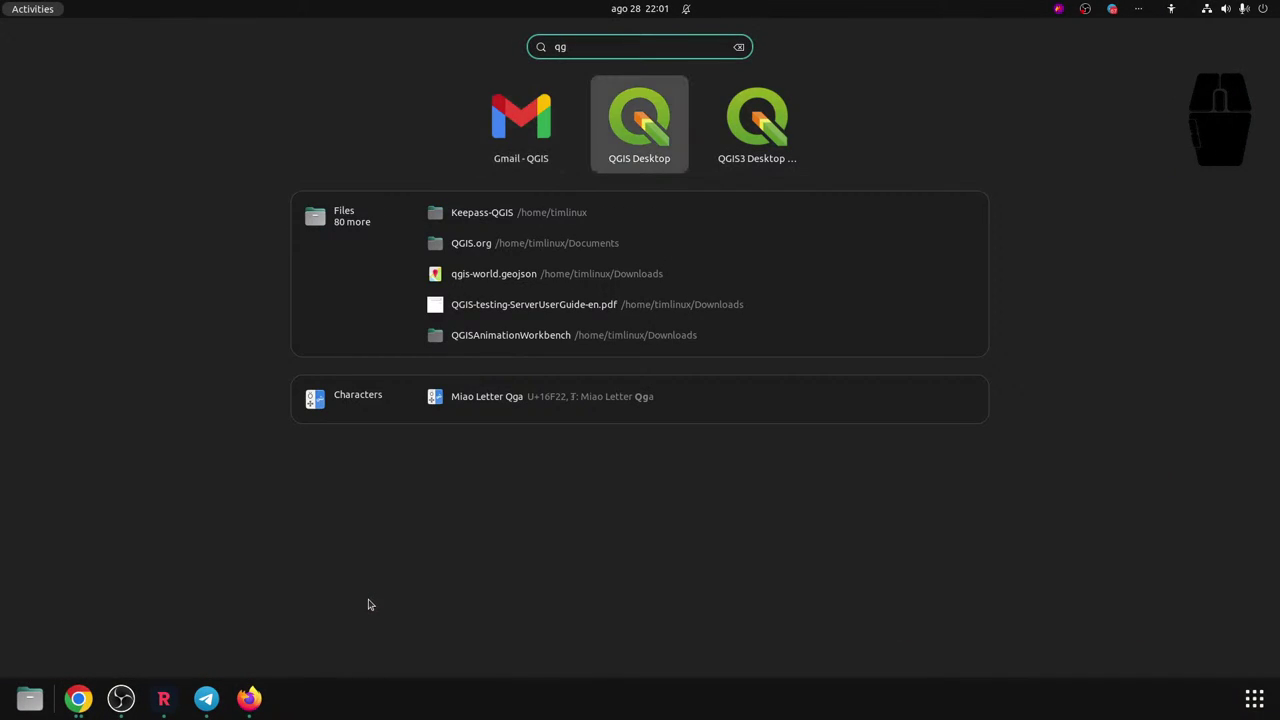
key(Return)
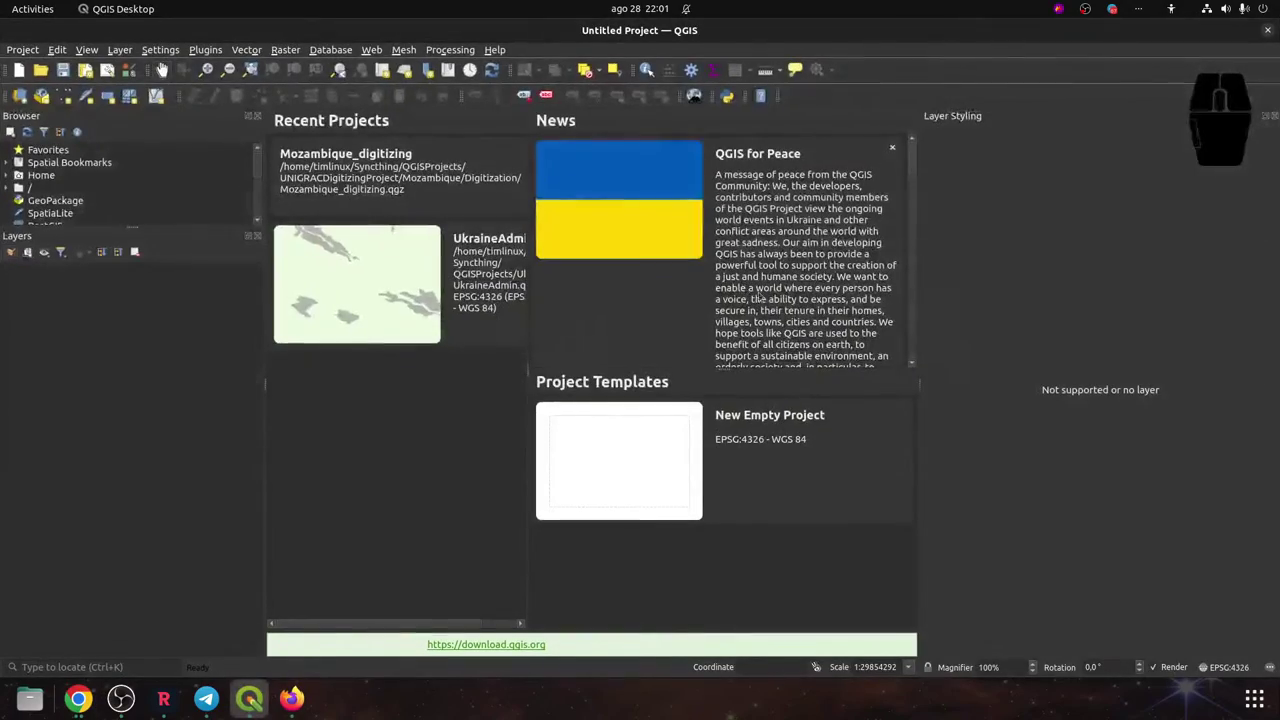
click(1266, 32)
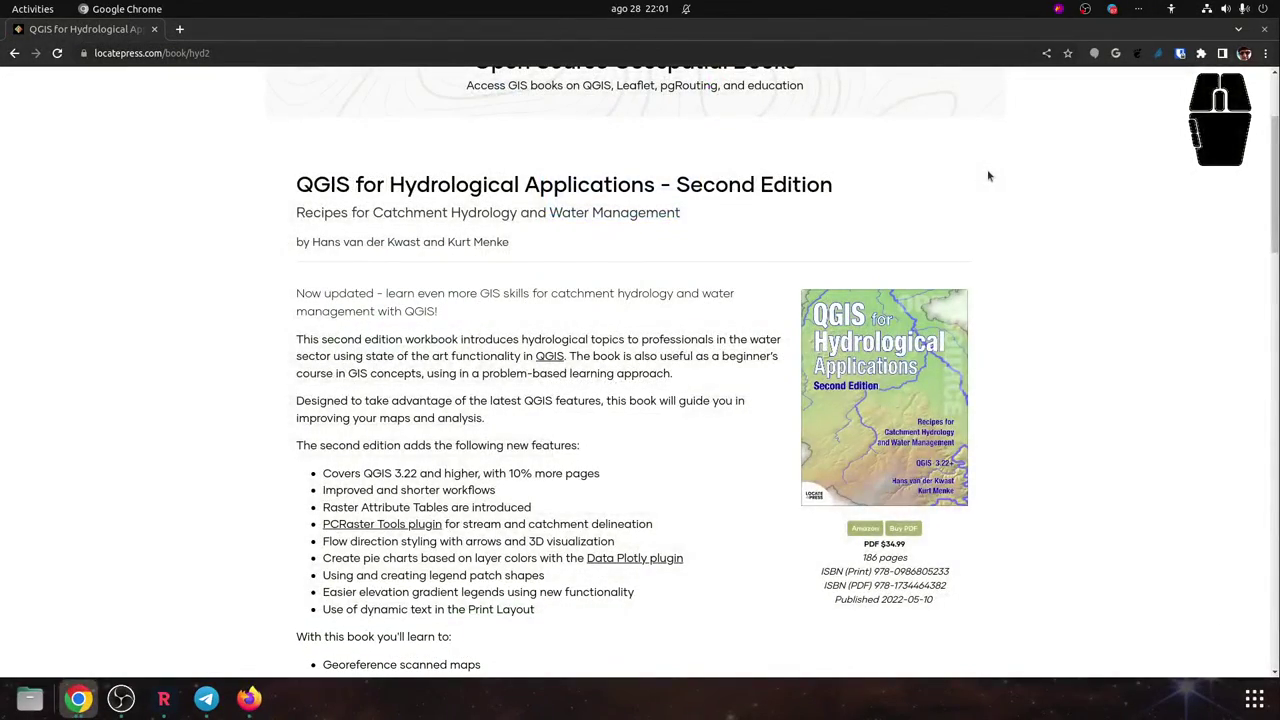
Launch QGIS3 Desktop Latest from a second 'qg' Activities search
key(super)
text(qg)
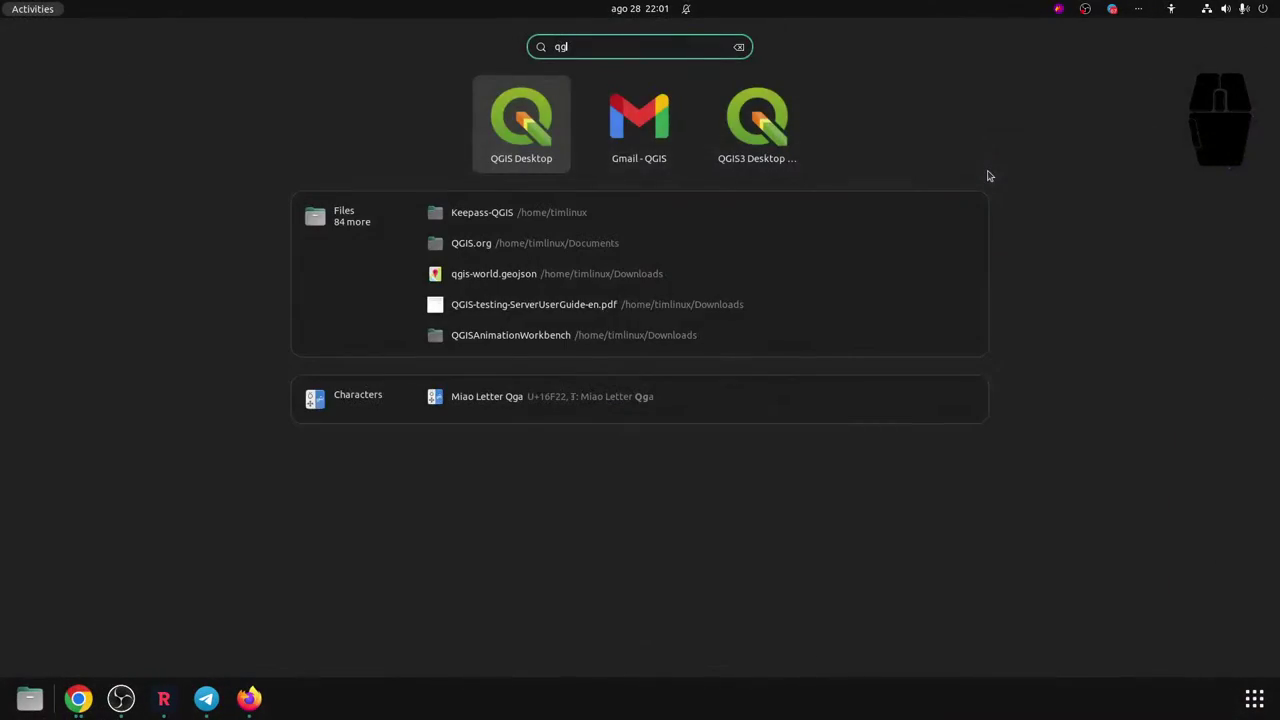
key(Right)
key(Right)
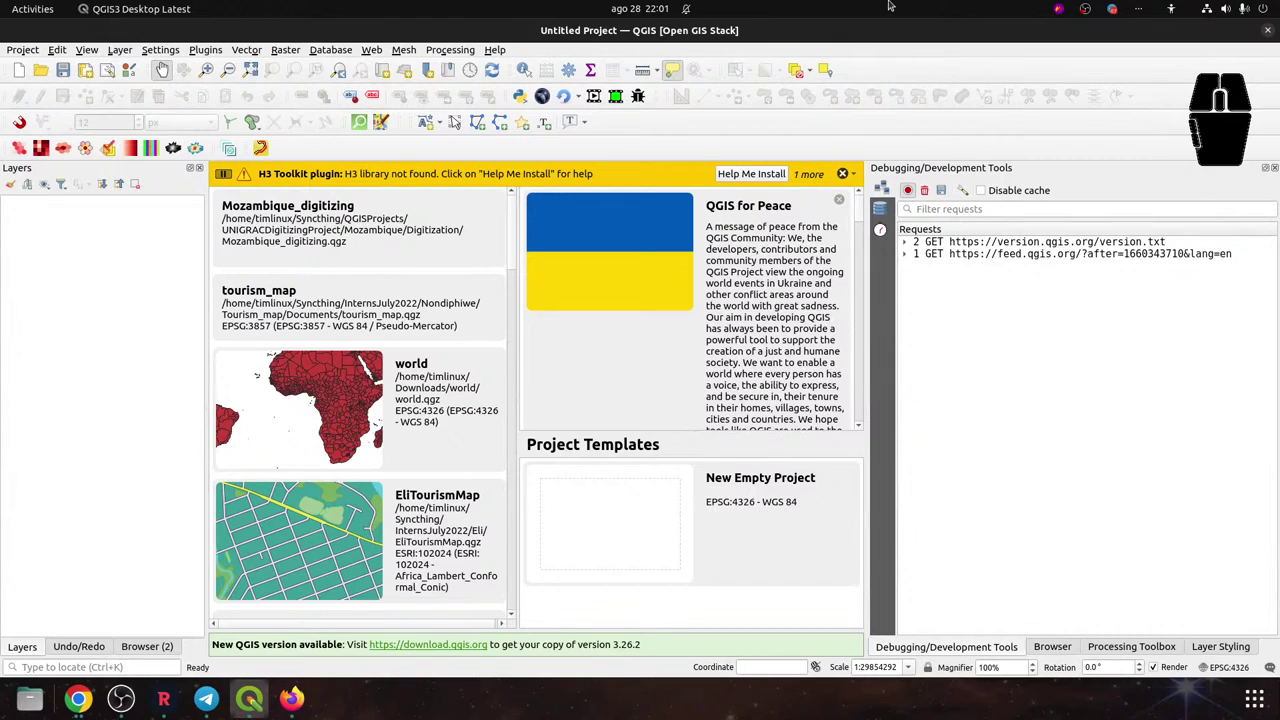
Start a new empty project and open the plugin manager, leaving First Aid activated
click(18, 70)
click(195, 51)
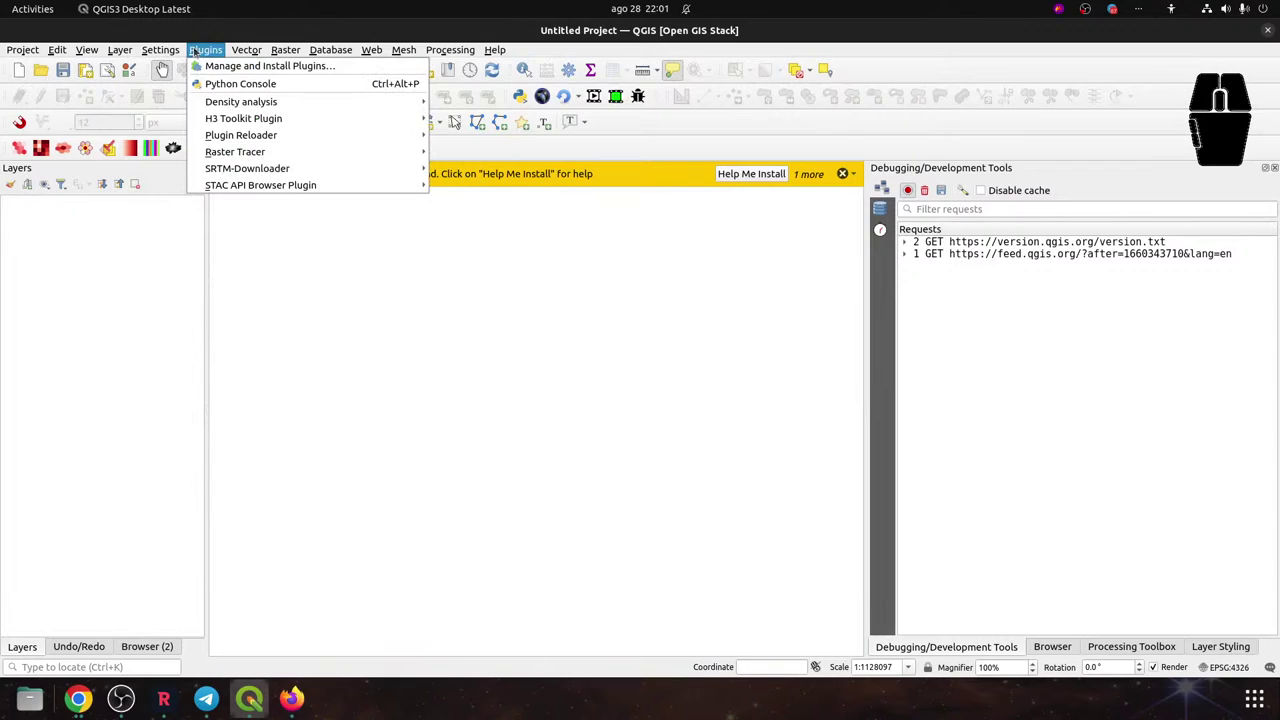
click(249, 67)
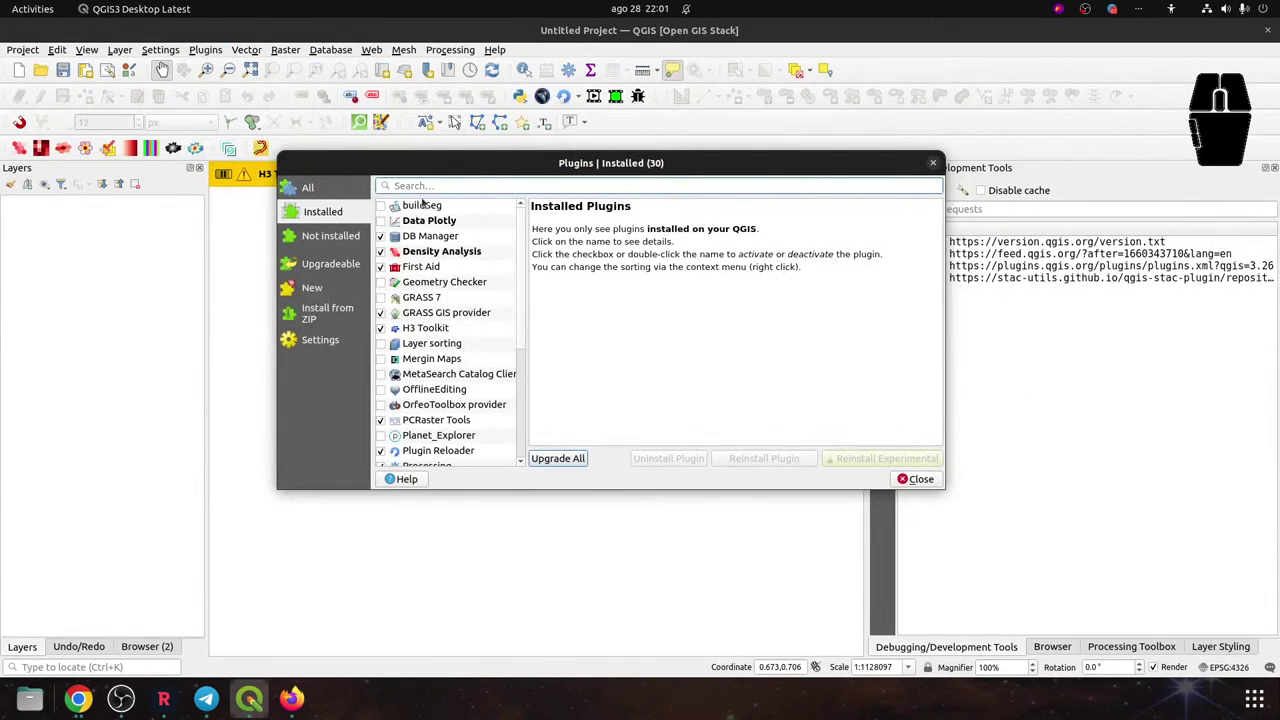
click(380, 266)
click(380, 267)
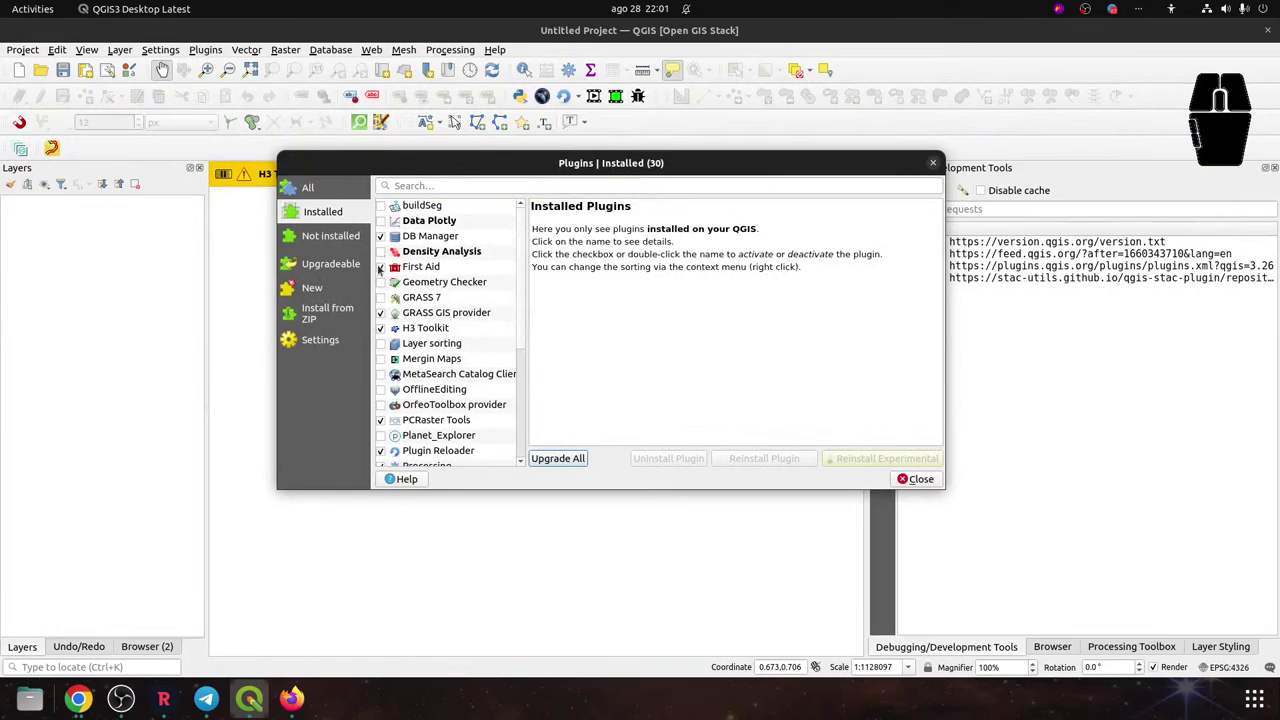
click(380, 267)
click(380, 267)
Deactivate H3 Toolkit, QGIS Animation Workbench, SRTM-Downloader and STAC API Browser, then close the manager
click(381, 328)
scroll(413, 420, down, 2)
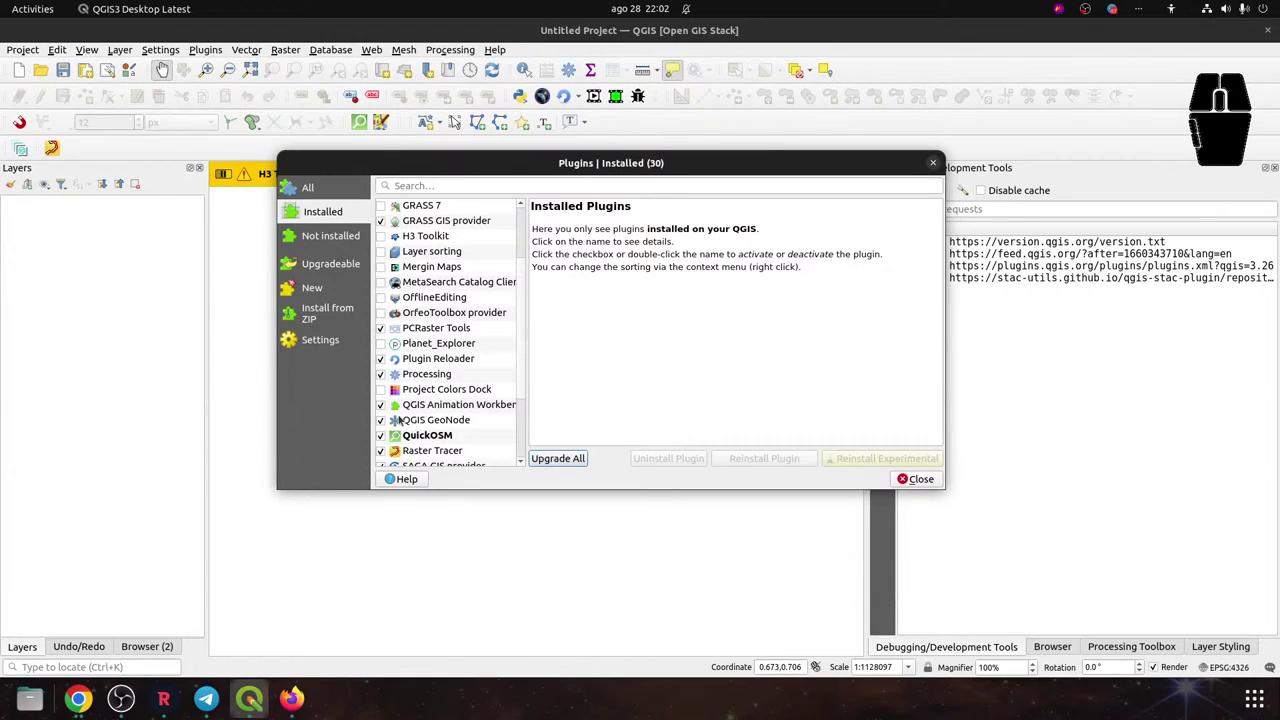
click(380, 405)
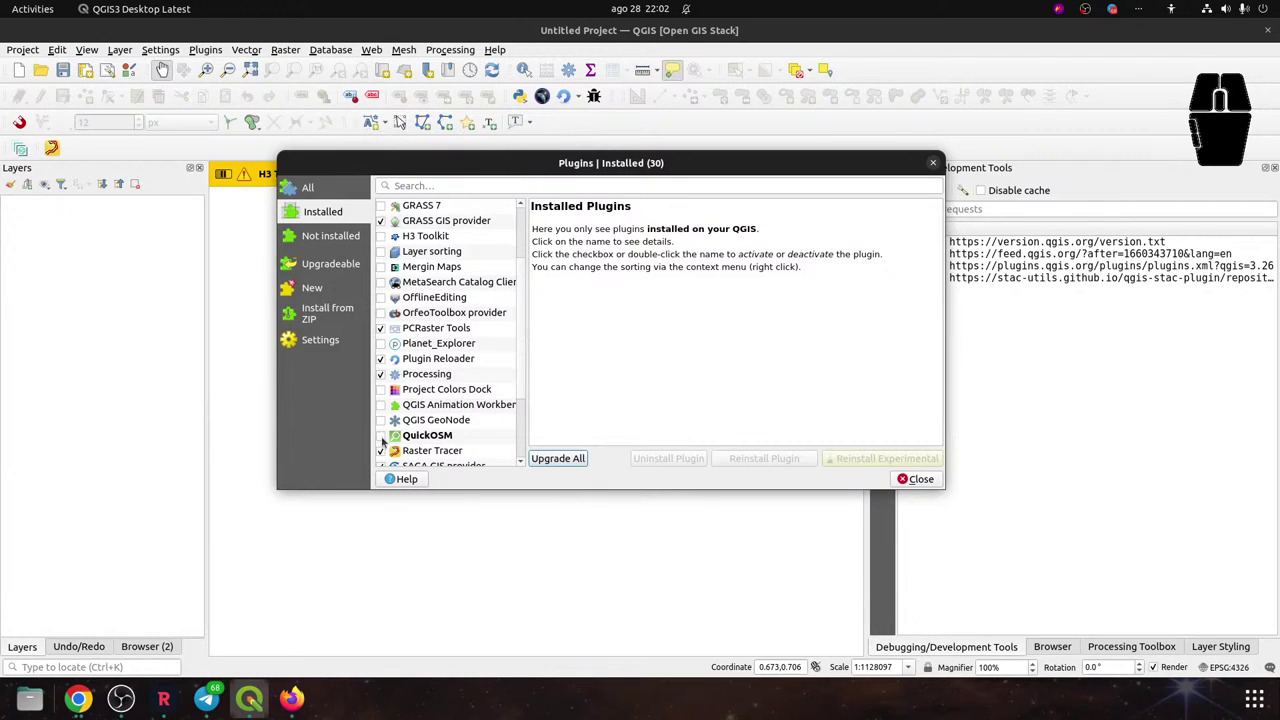
click(390, 451)
scroll(450, 420, down, 1)
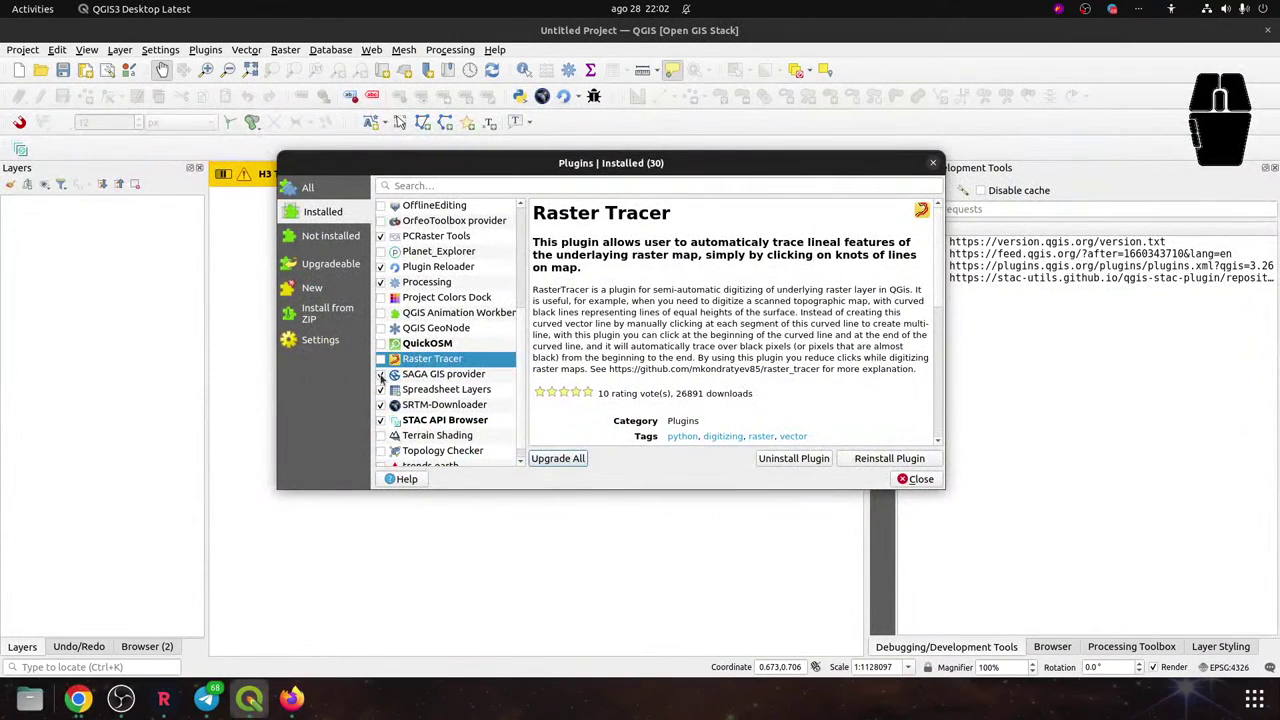
click(381, 405)
click(381, 420)
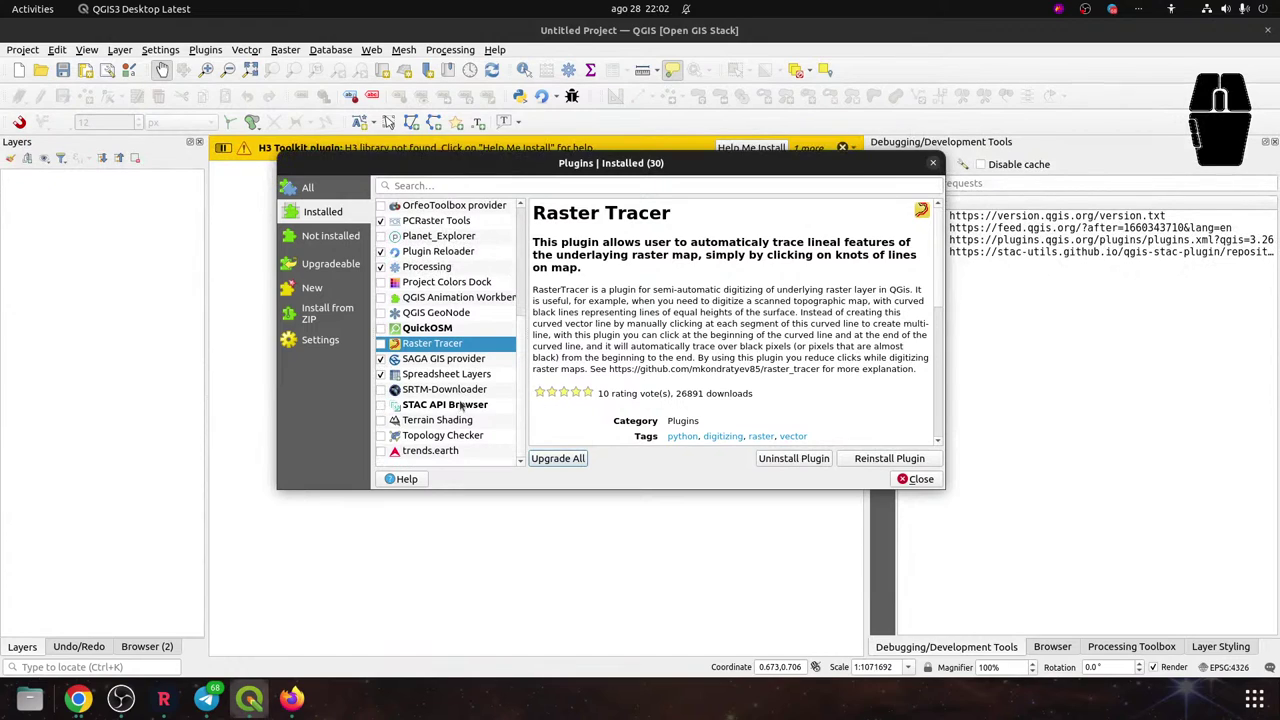
scroll(460, 379, up, 2)
scroll(460, 379, up, 3)
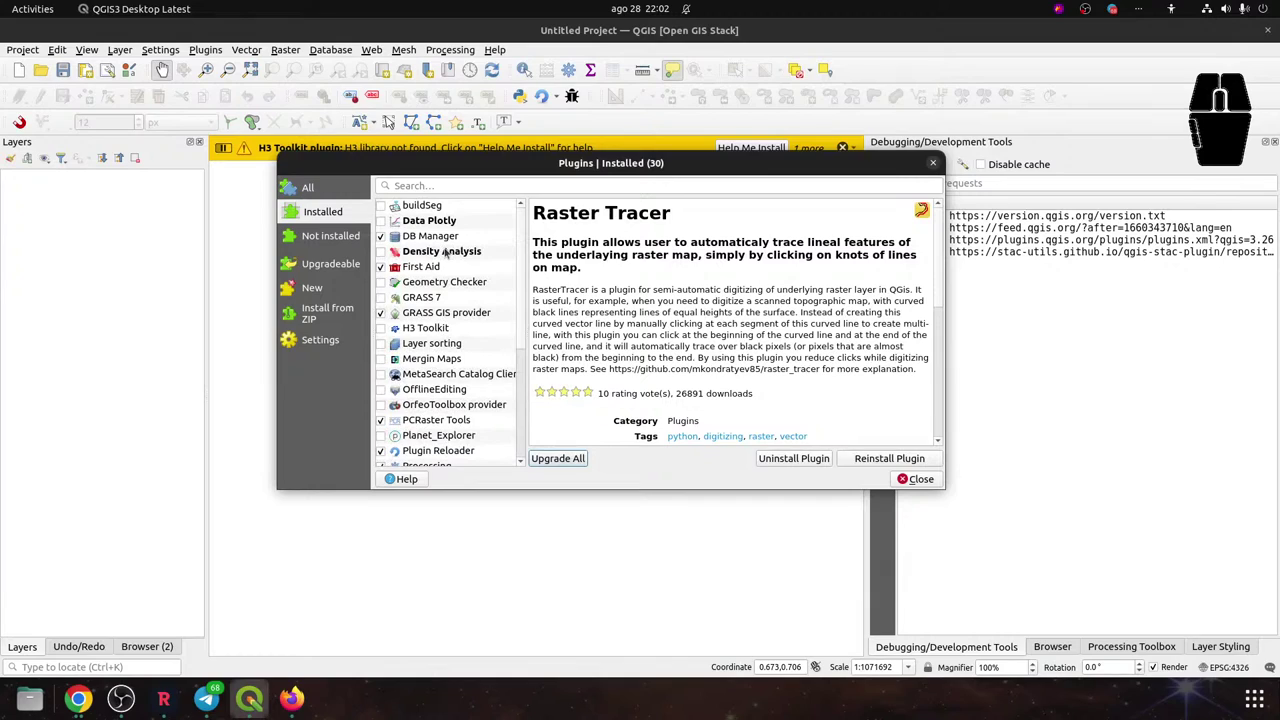
click(921, 480)
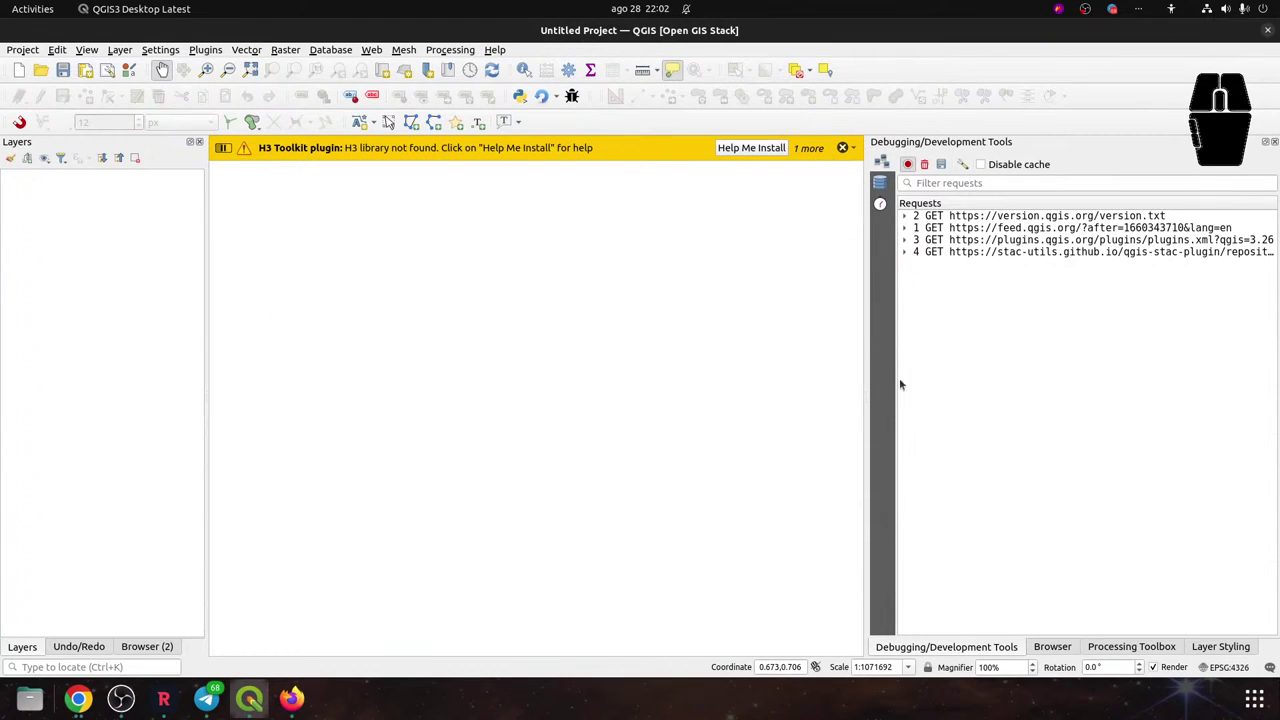
Remove the Debugging/Development Tools and Browser docks, widen the Layers dock, and clear the H3 Toolkit warning
click(1266, 141)
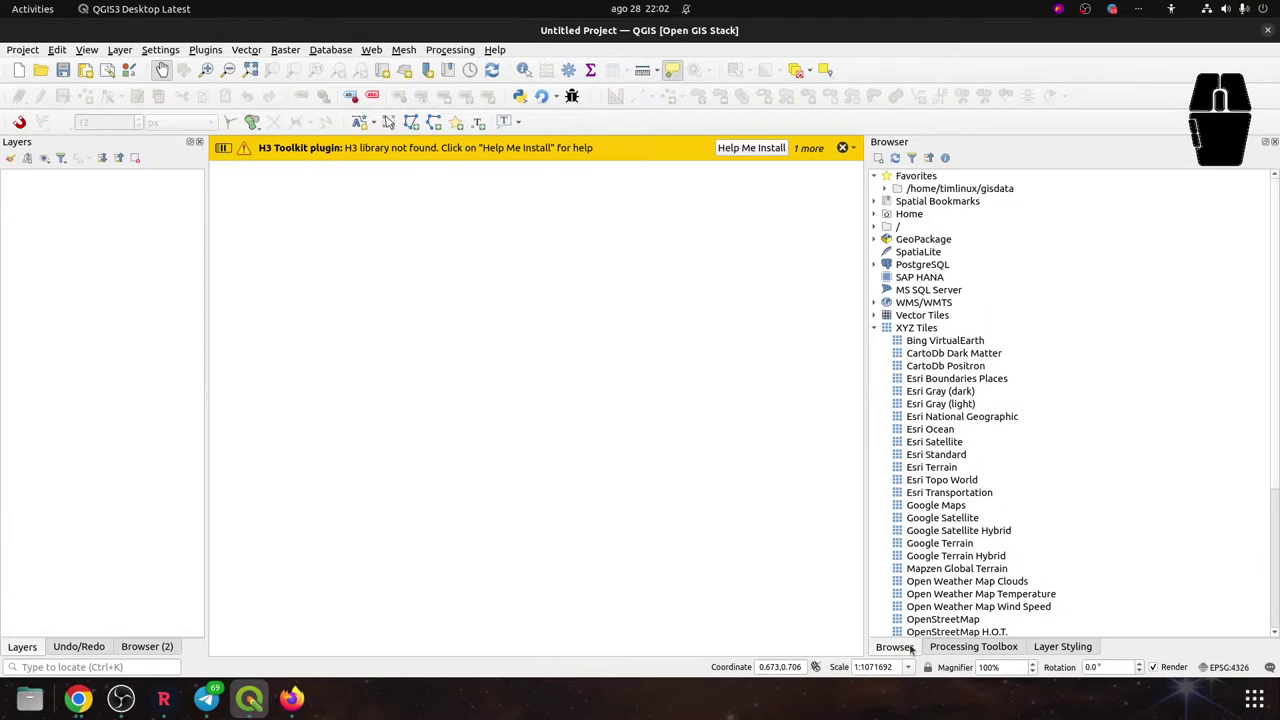
click(1274, 141)
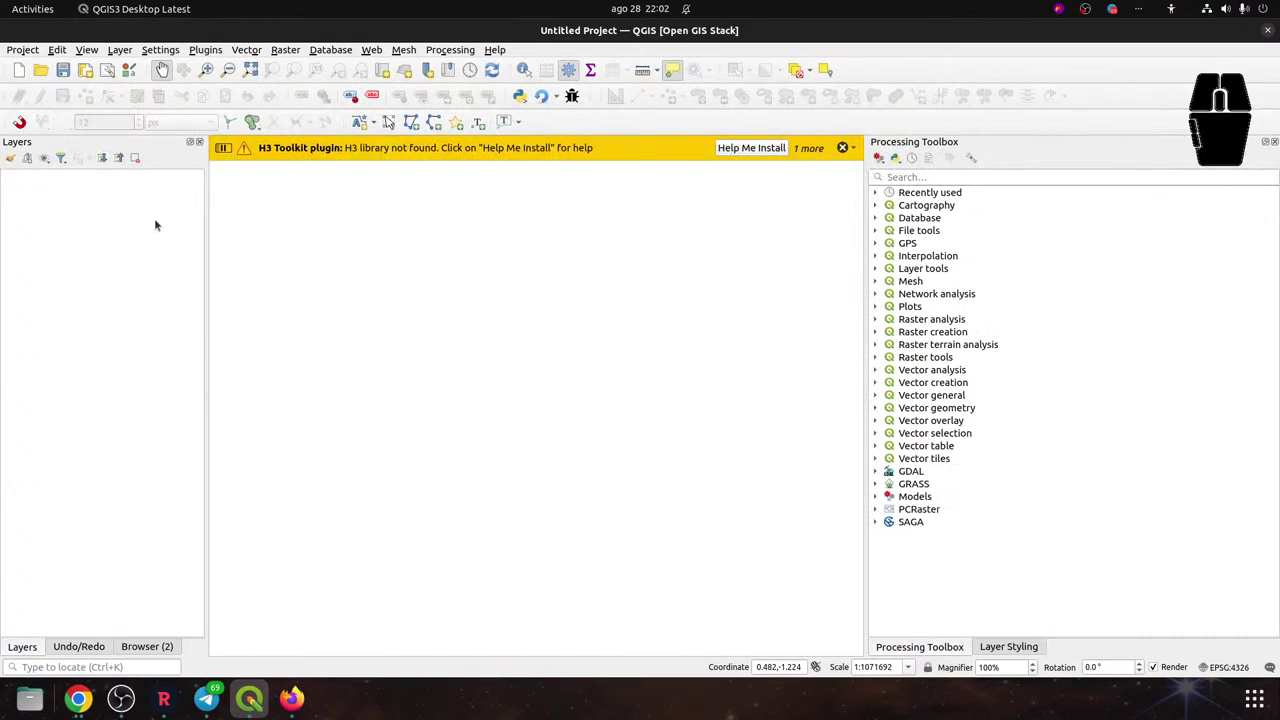
drag(204, 203, 238, 232)
click(842, 148)
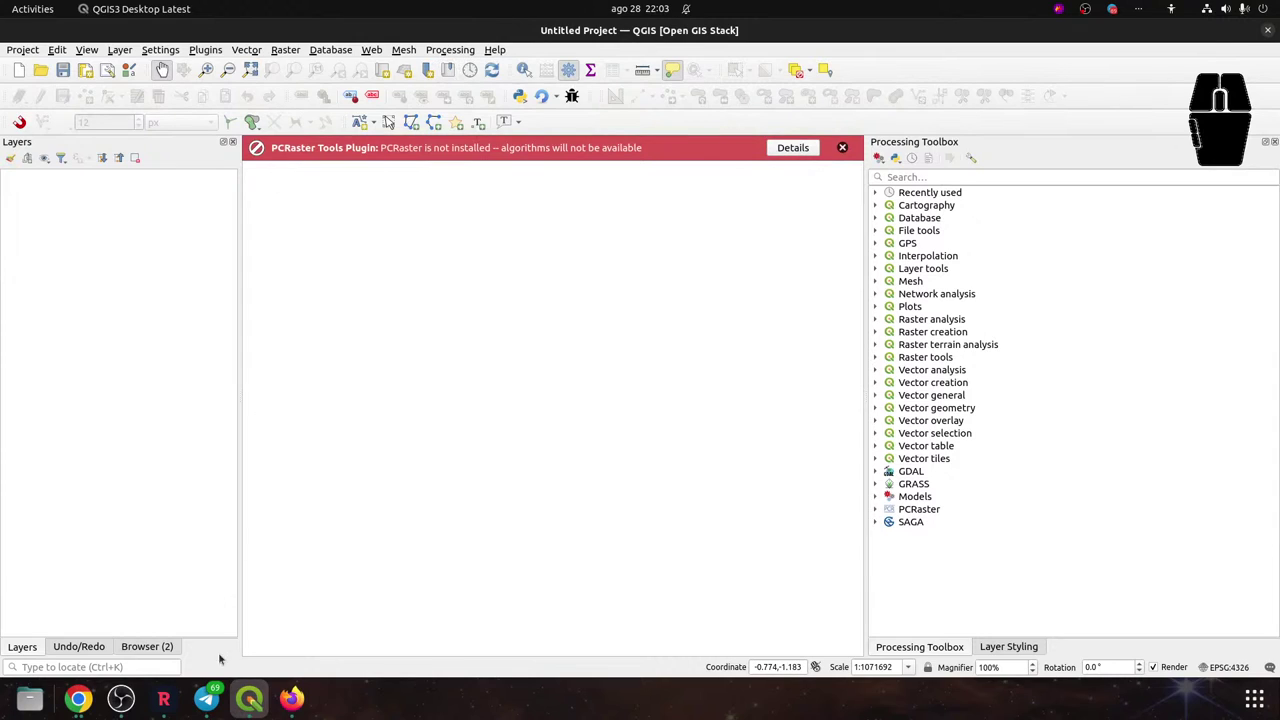
click(292, 698)
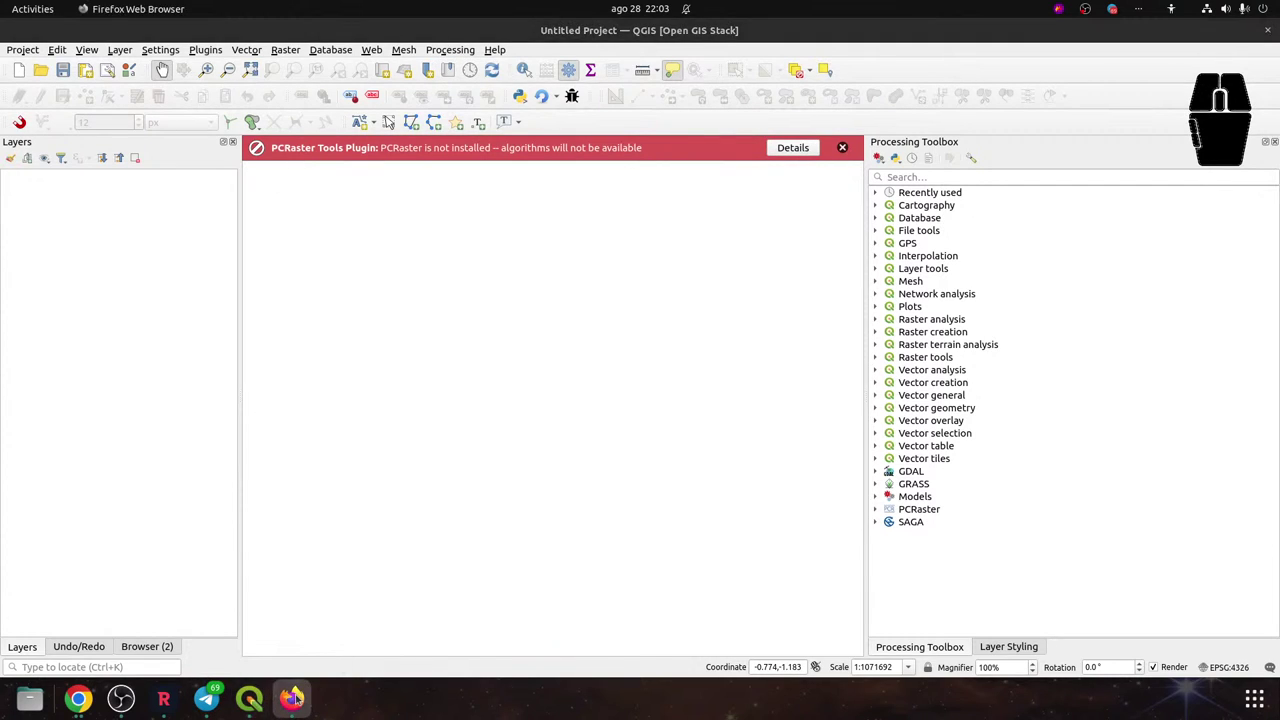
Bring up the Chrome book page, add a new blank tab, and unmaximize the window over QGIS
click(80, 698)
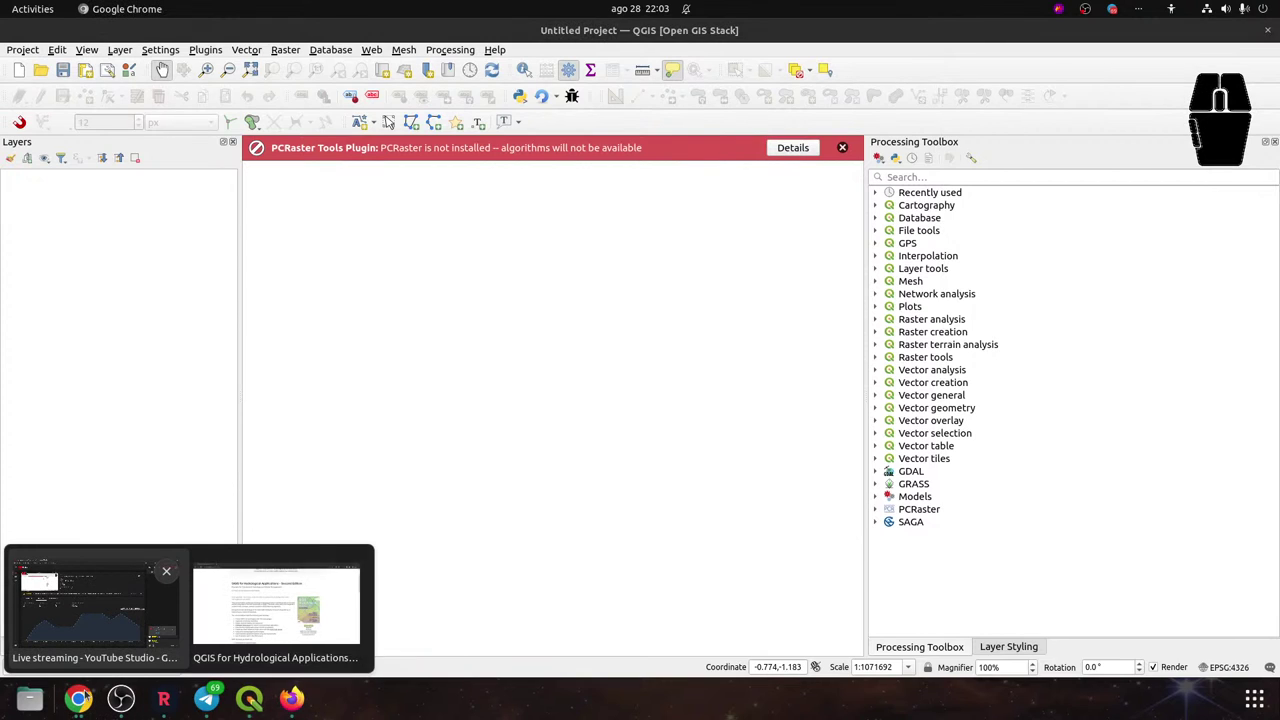
click(250, 600)
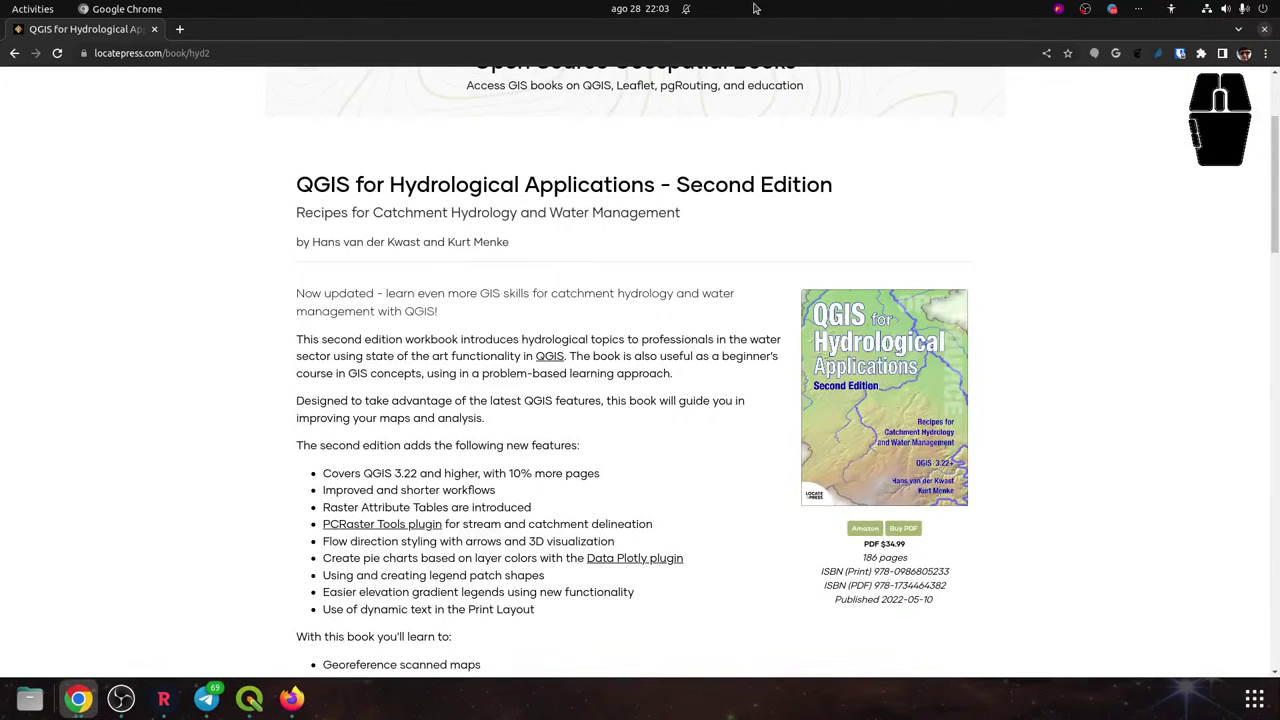
click(179, 31)
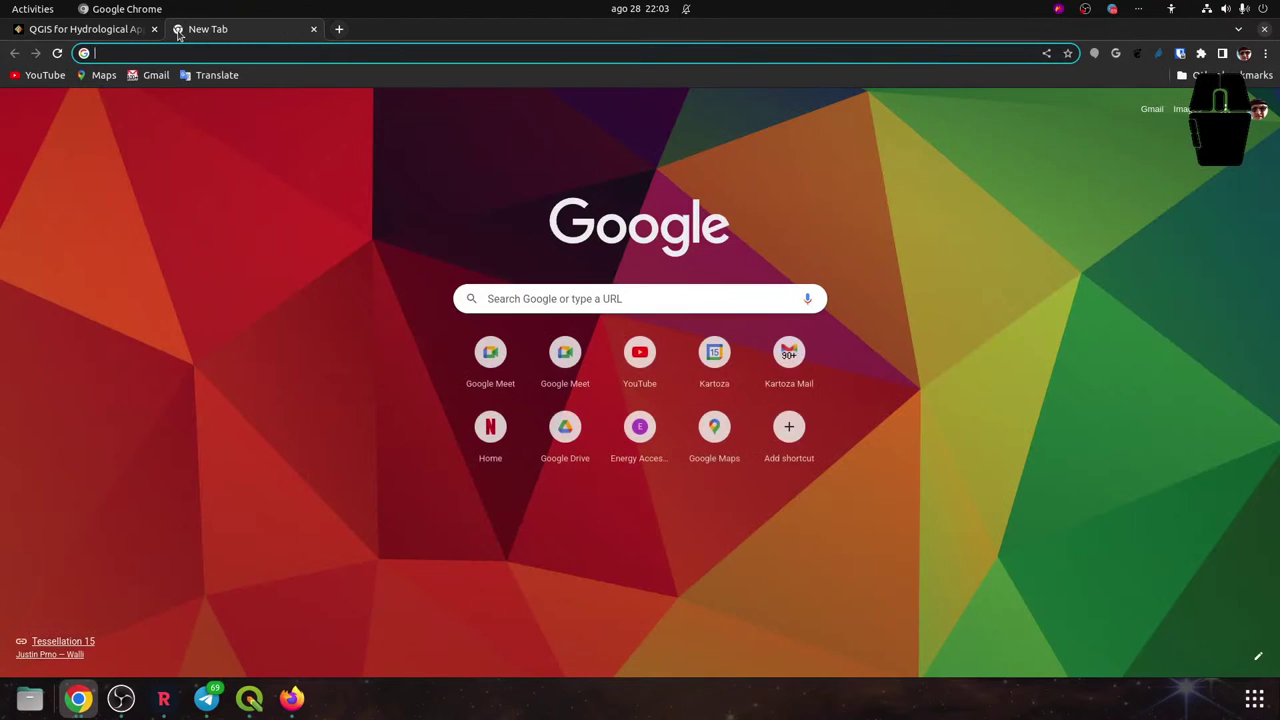
click(227, 48)
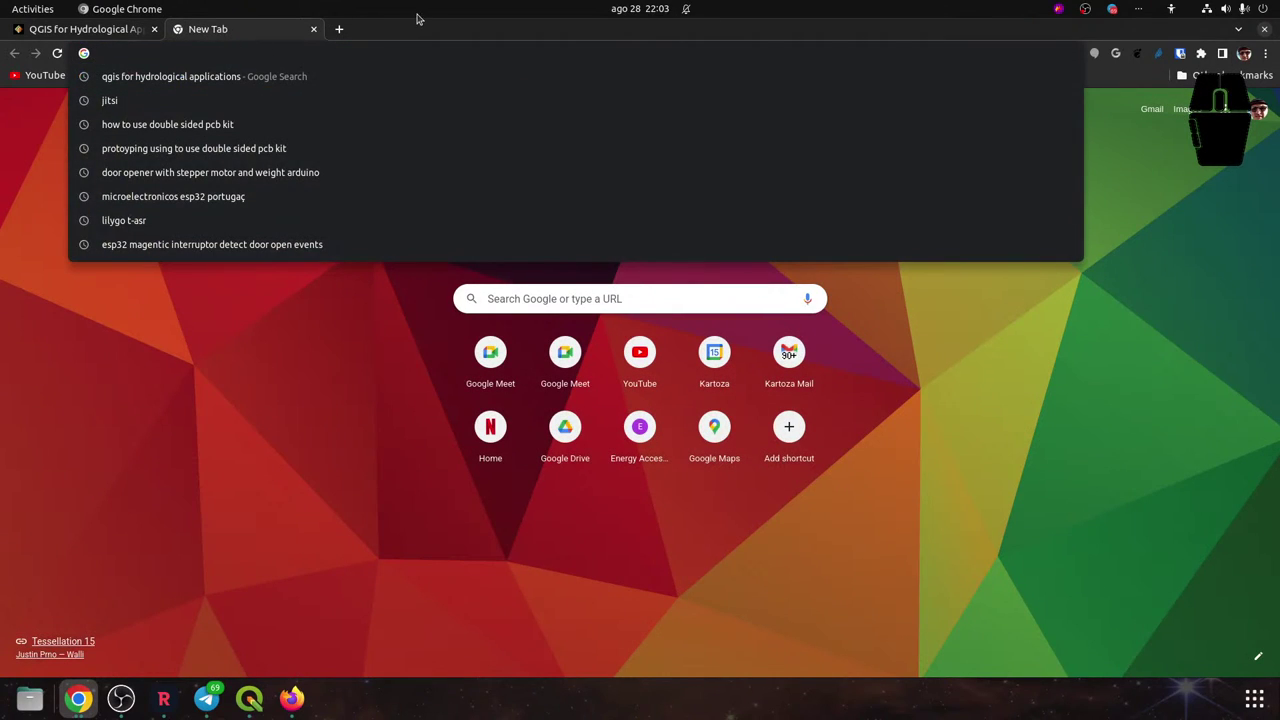
drag(434, 23, 991, 167)
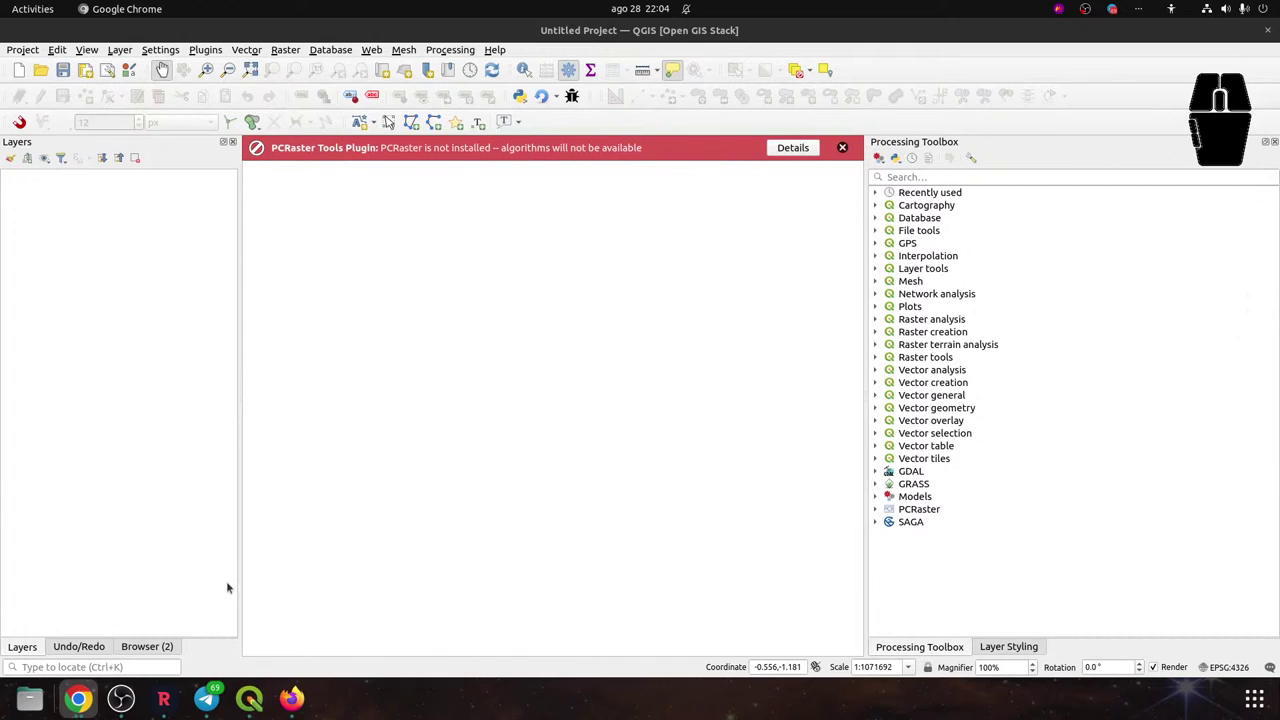
Open Files, enter the qgis_hydrological_dataset folder, and look inside Chapter_1 and Chapter_2
click(29, 698)
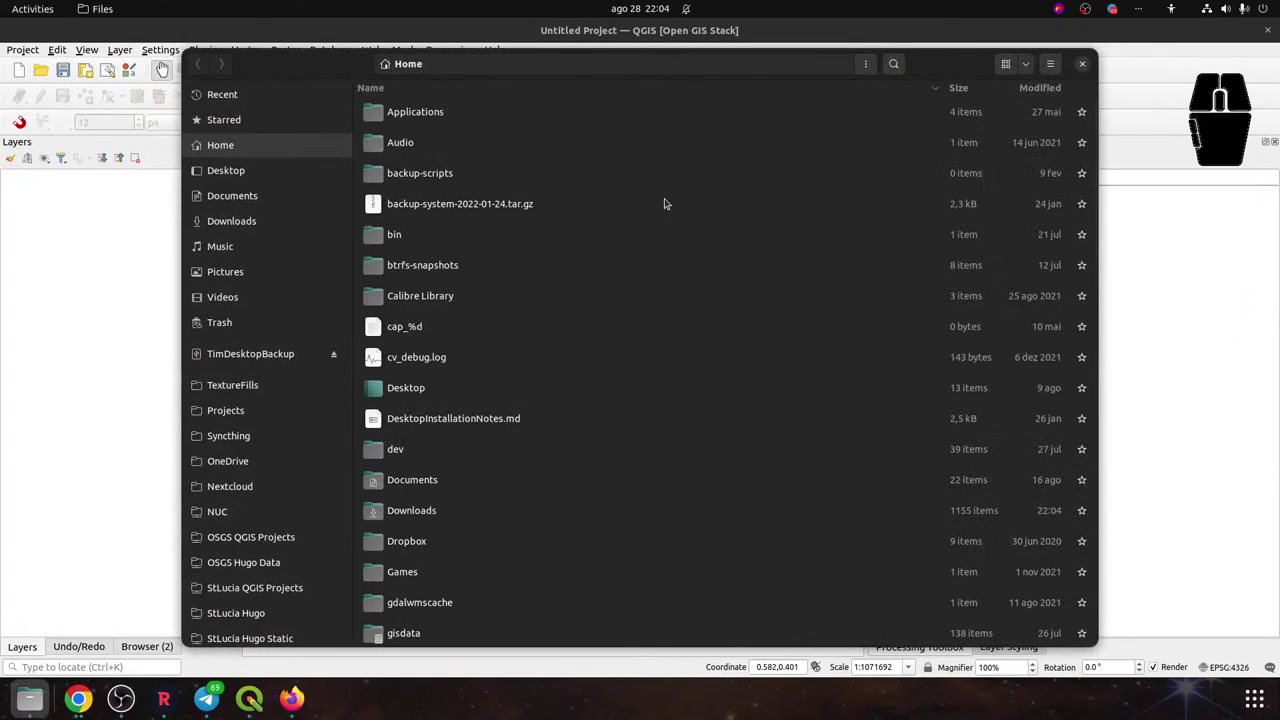
key(ctrl+w)
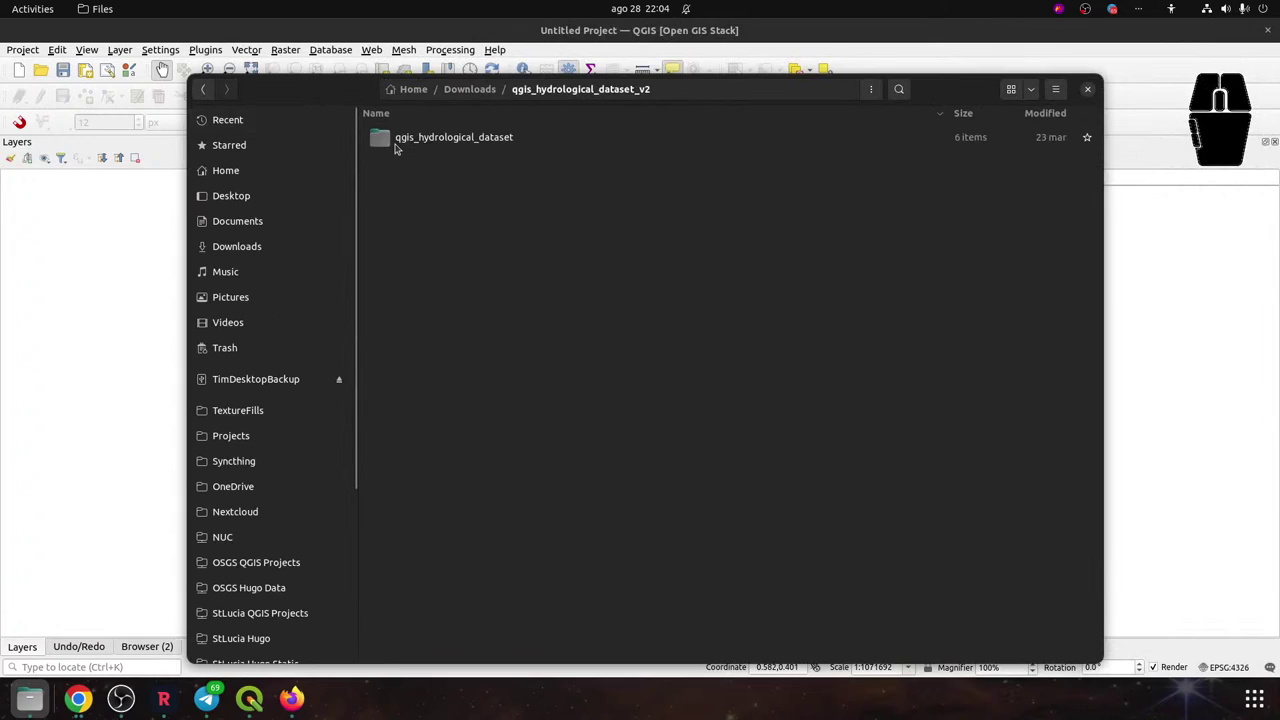
double_click(395, 147)
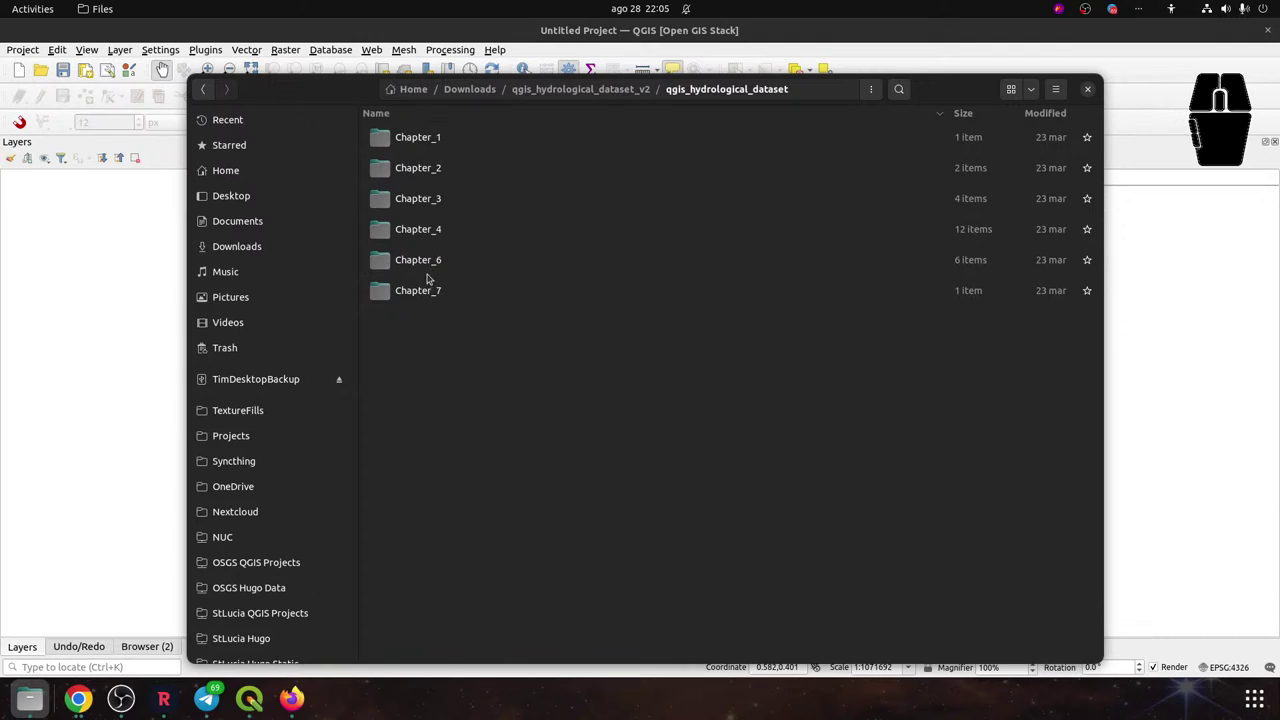
double_click(418, 142)
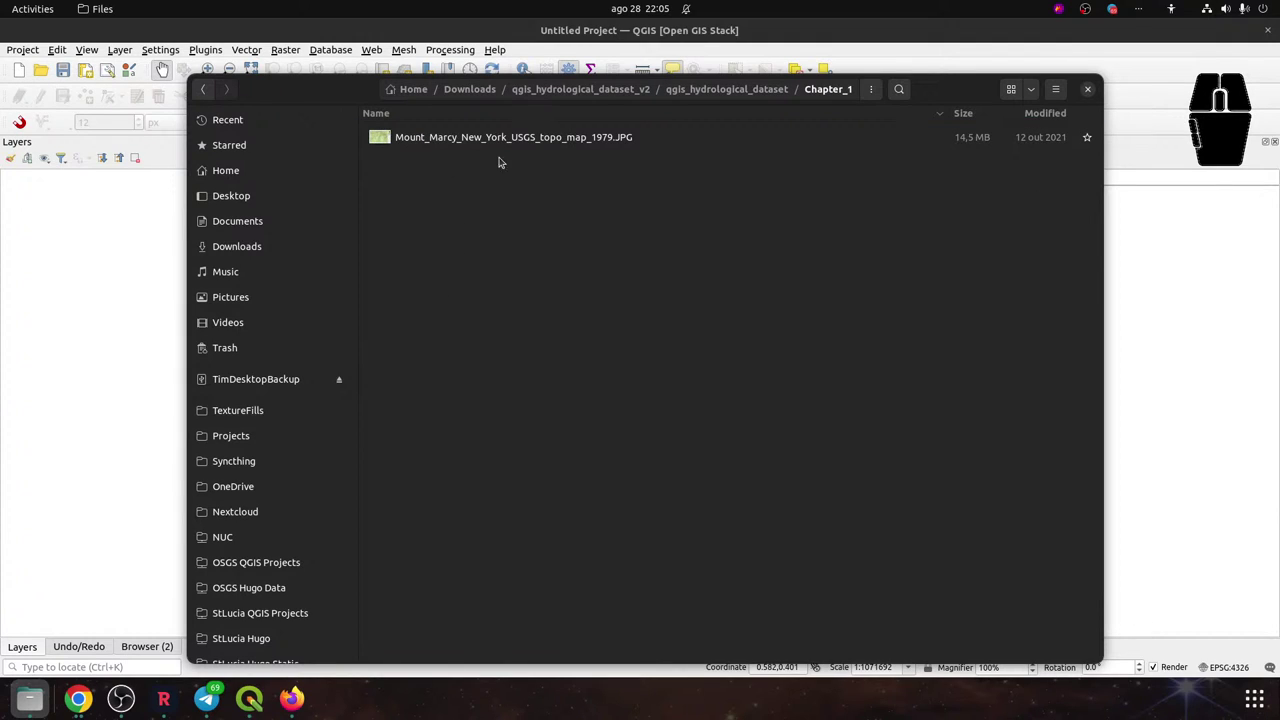
click(203, 89)
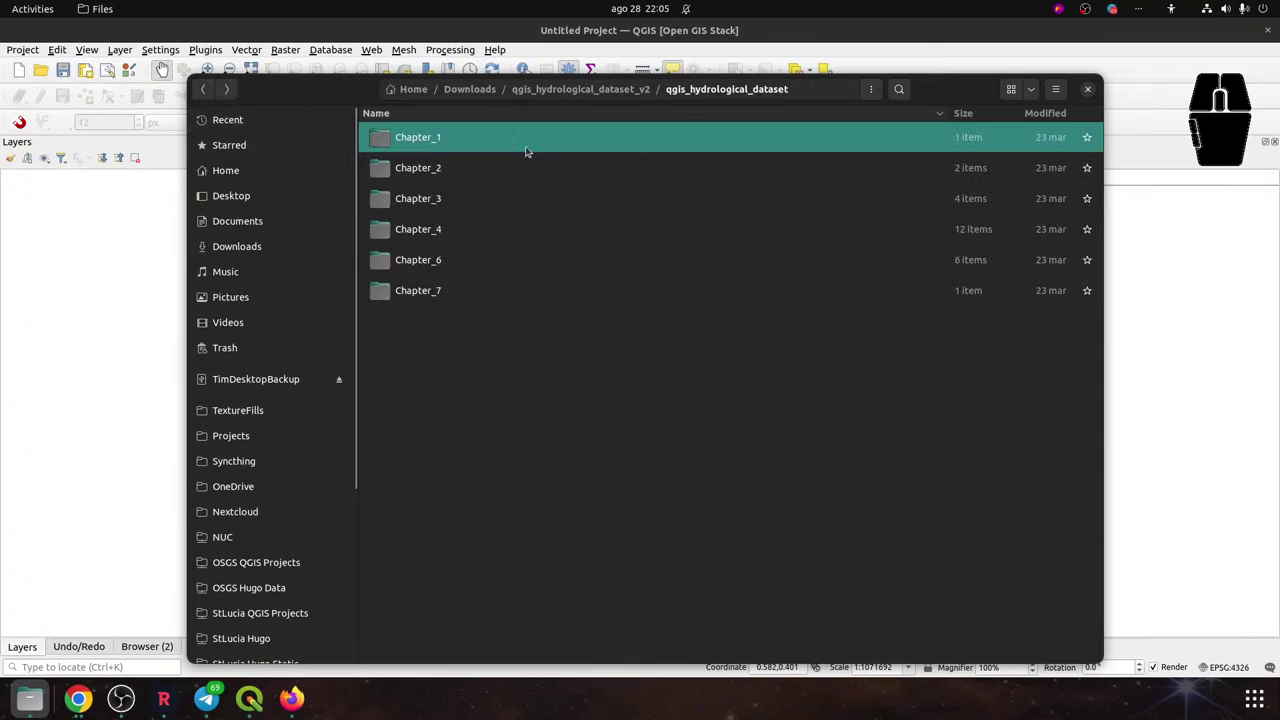
click(413, 170)
double_click(413, 168)
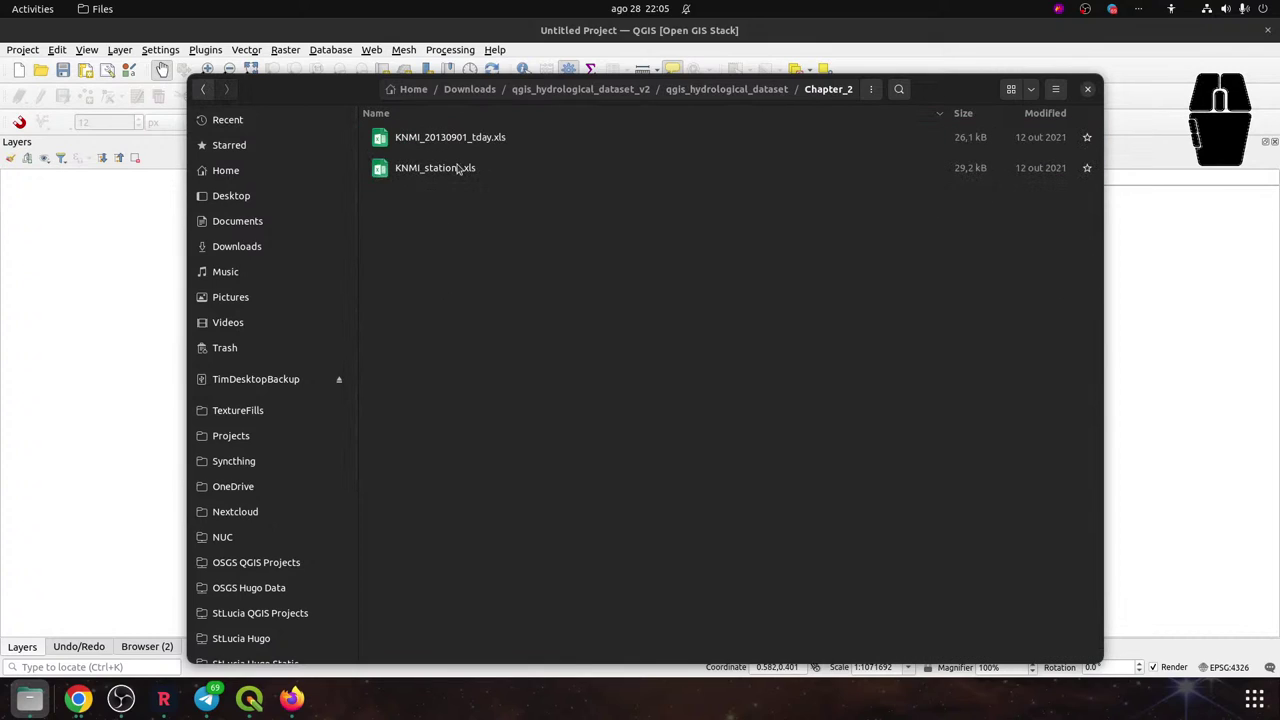
click(203, 89)
Look inside Chapter_3, previewing buildg.tif through roads.tif
click(430, 198)
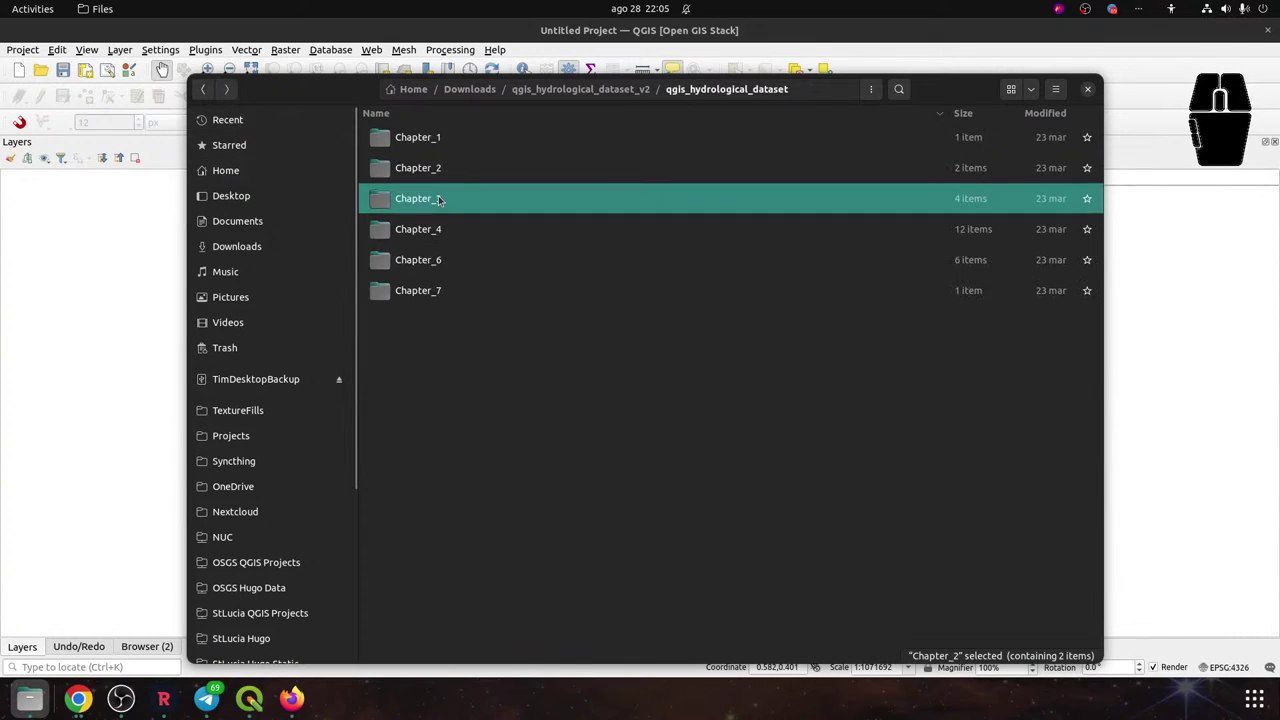
double_click(430, 198)
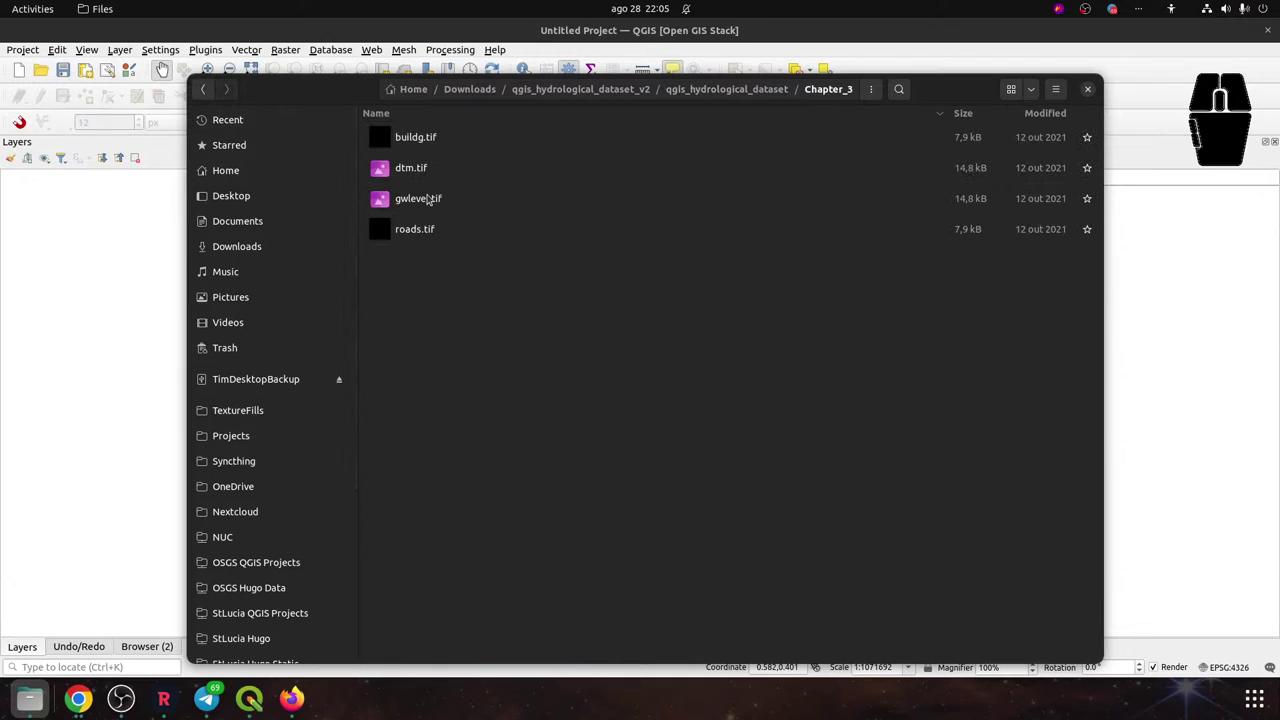
click(413, 140)
key(space)
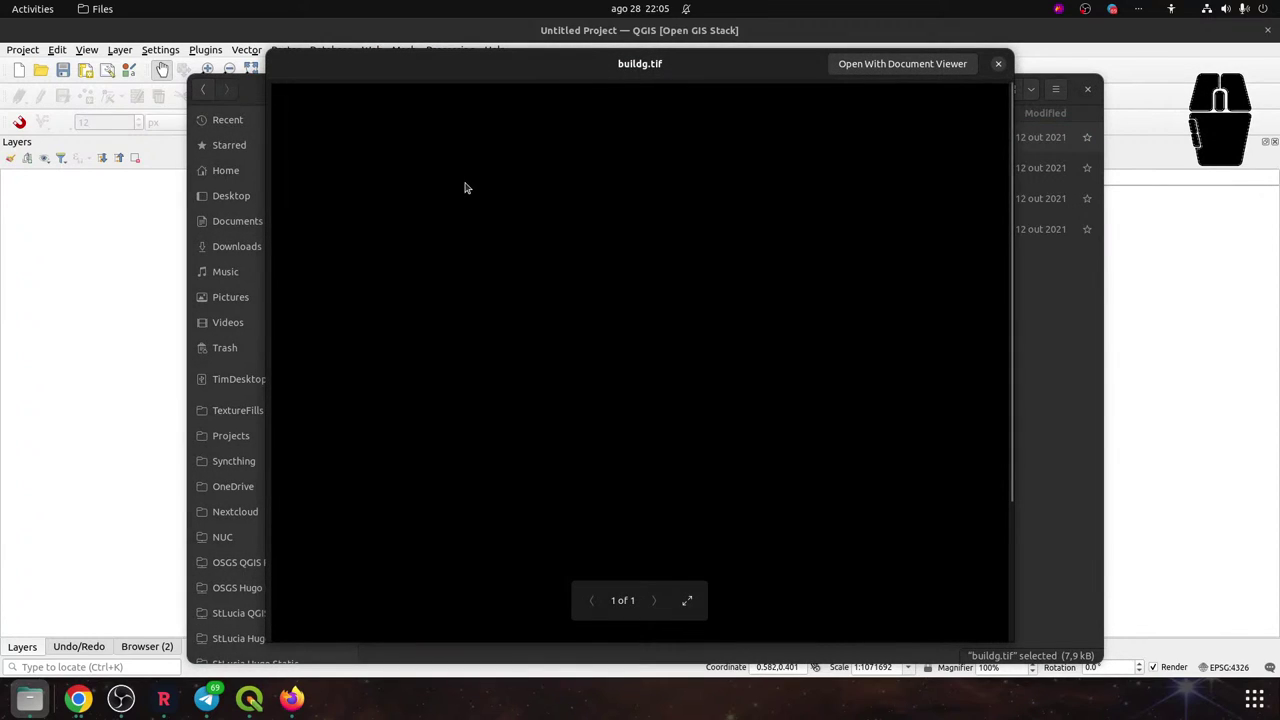
key(Down)
key(Down)
key(Down)
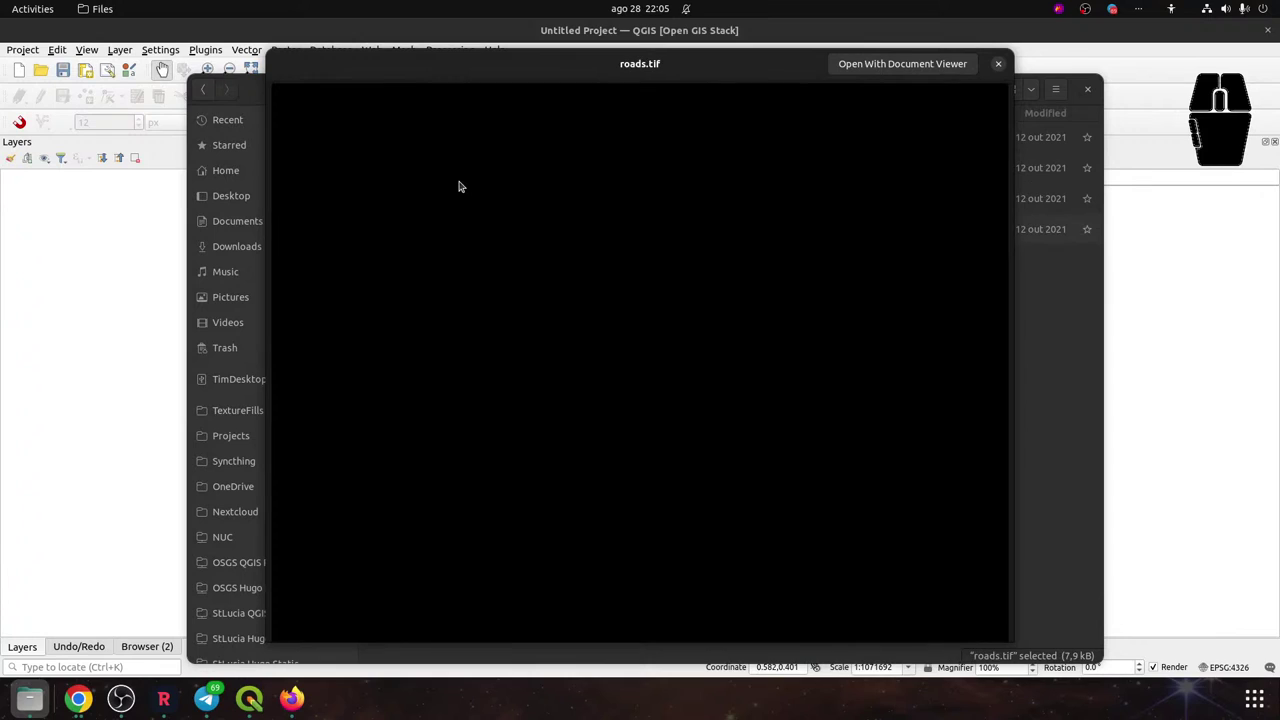
key(space)
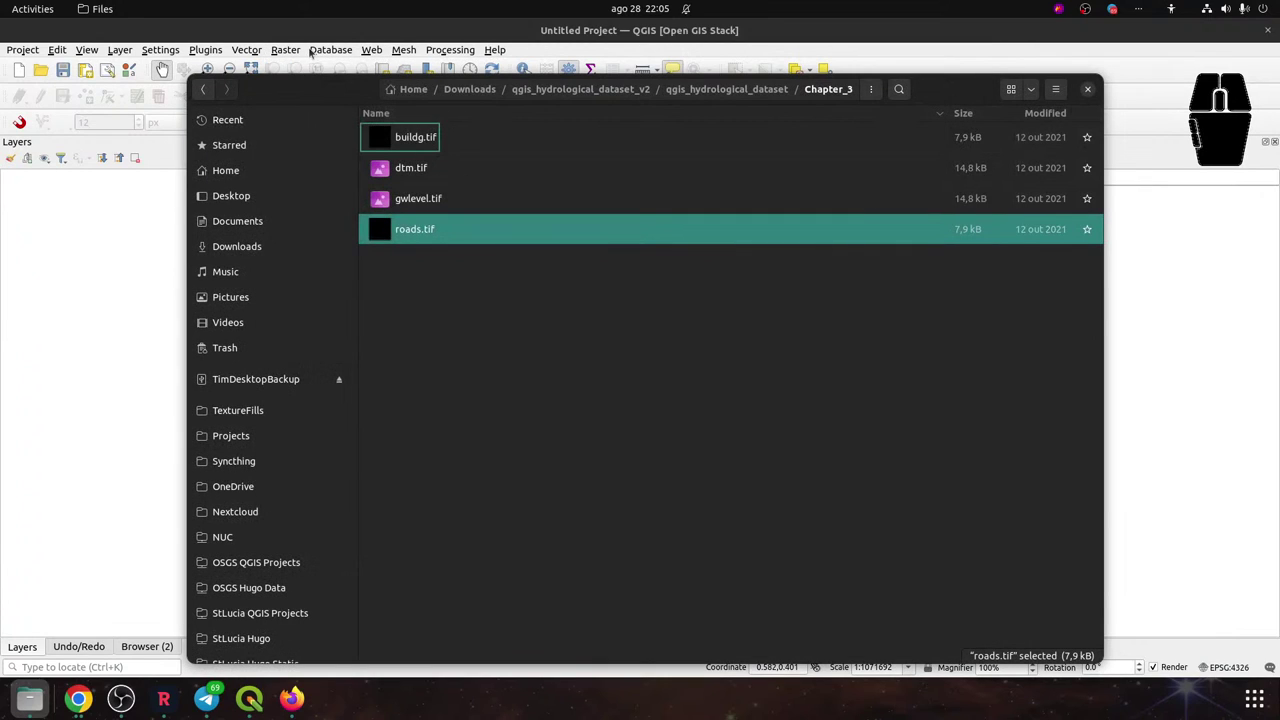
click(198, 90)
Look through Chapter_4, Chapter_6 with its u2018_clc2018 geoPackage folder, and Chapter_7
double_click(487, 226)
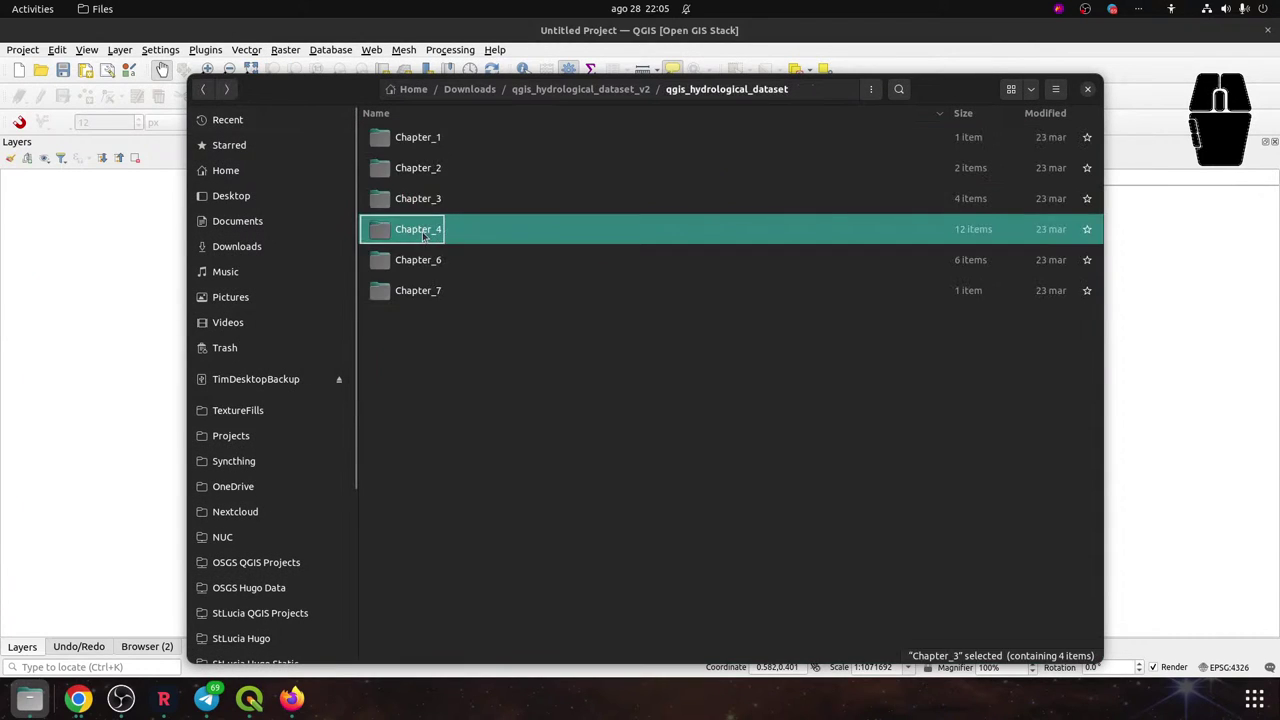
click(430, 148)
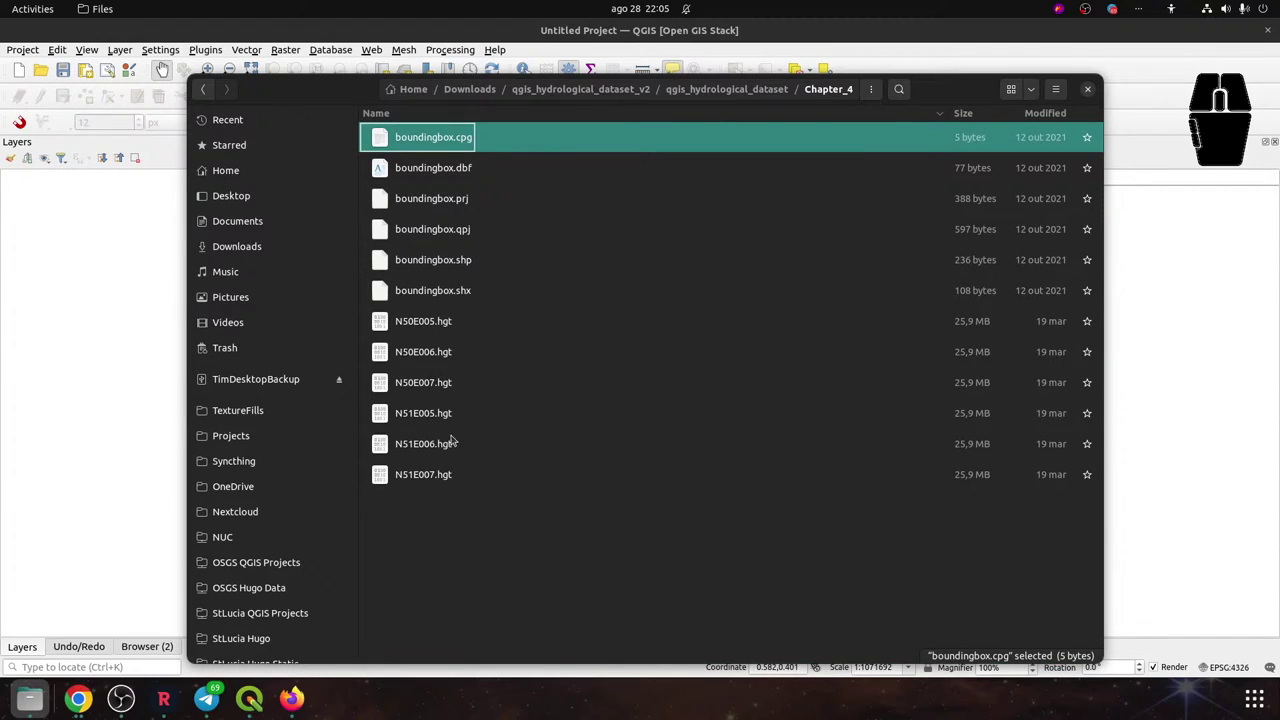
click(203, 90)
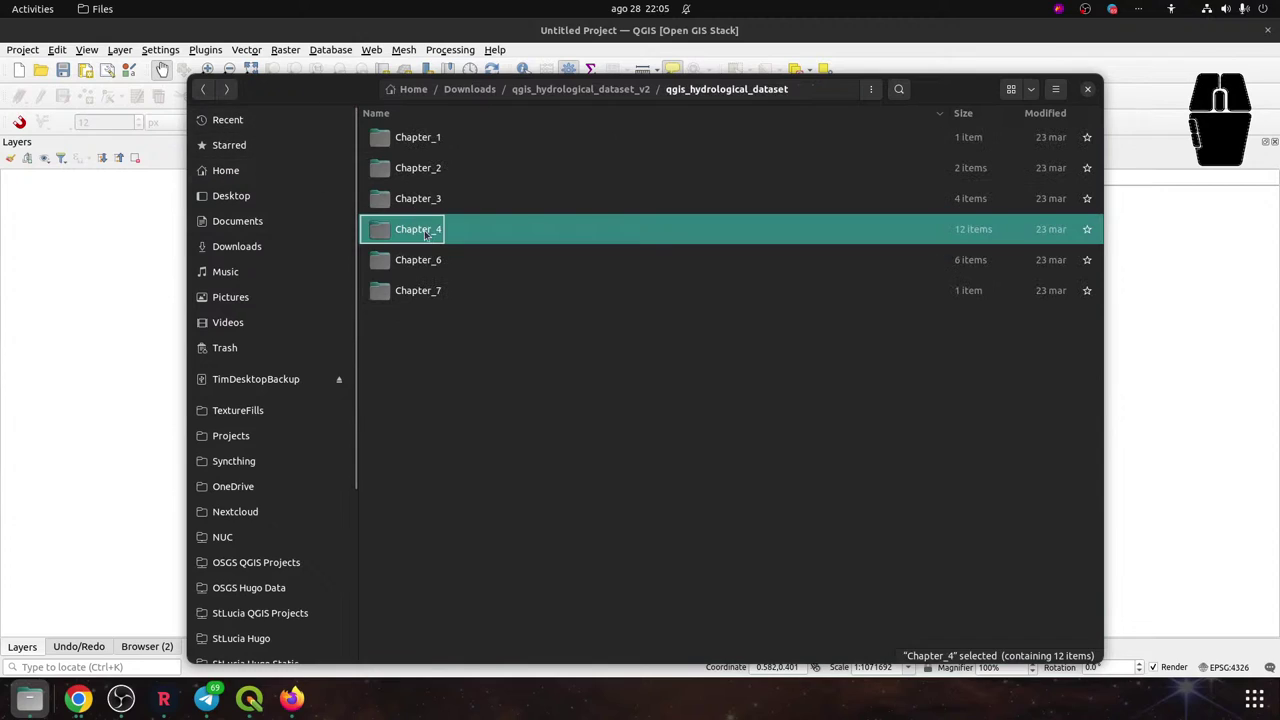
click(412, 262)
double_click(412, 262)
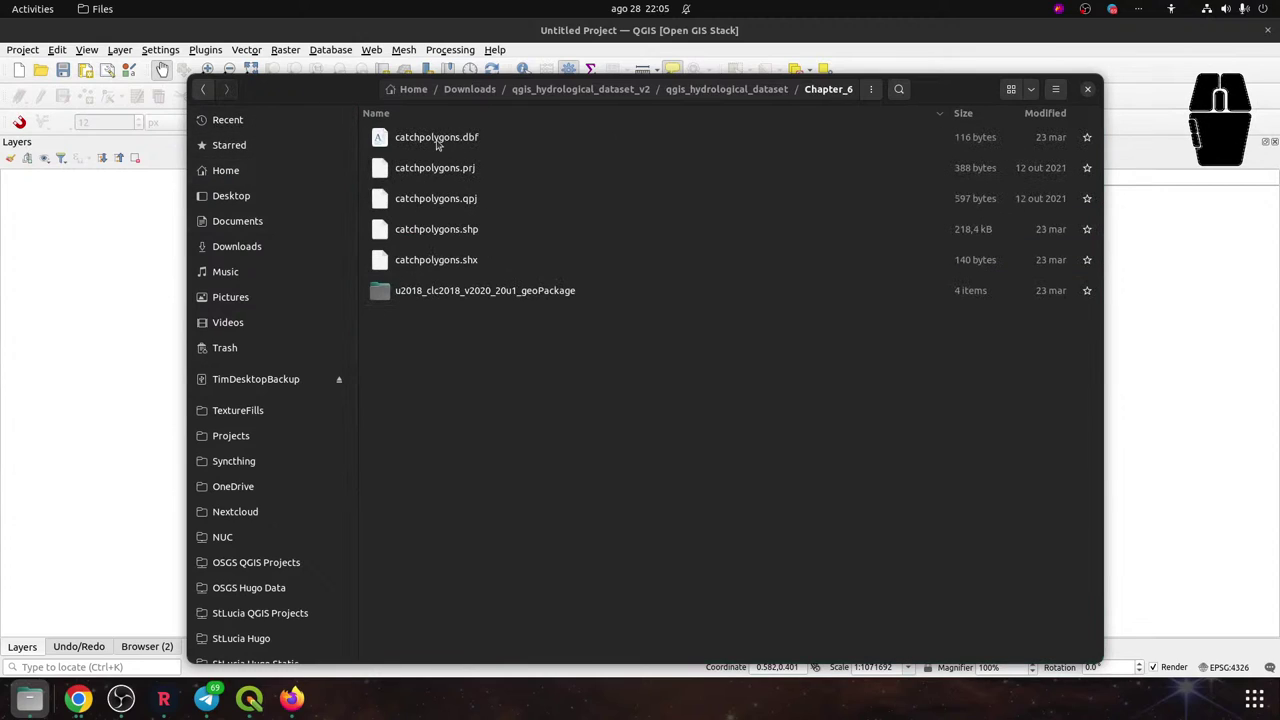
double_click(450, 299)
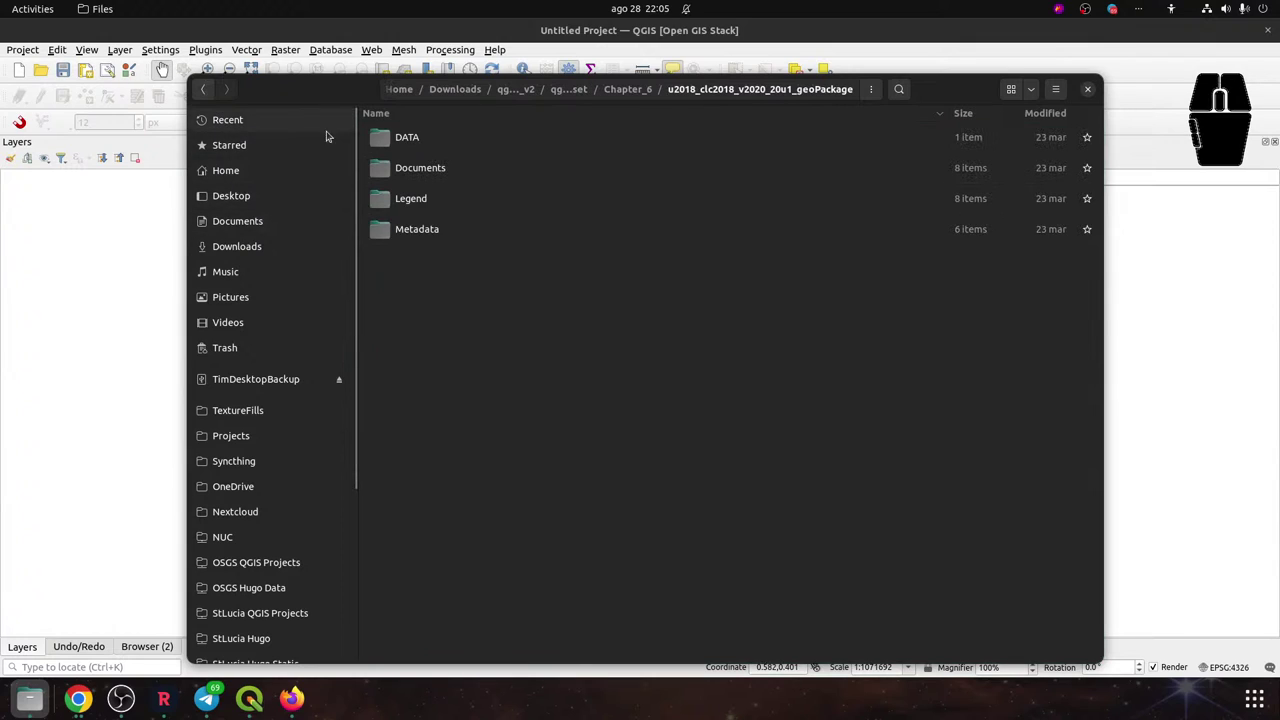
click(203, 89)
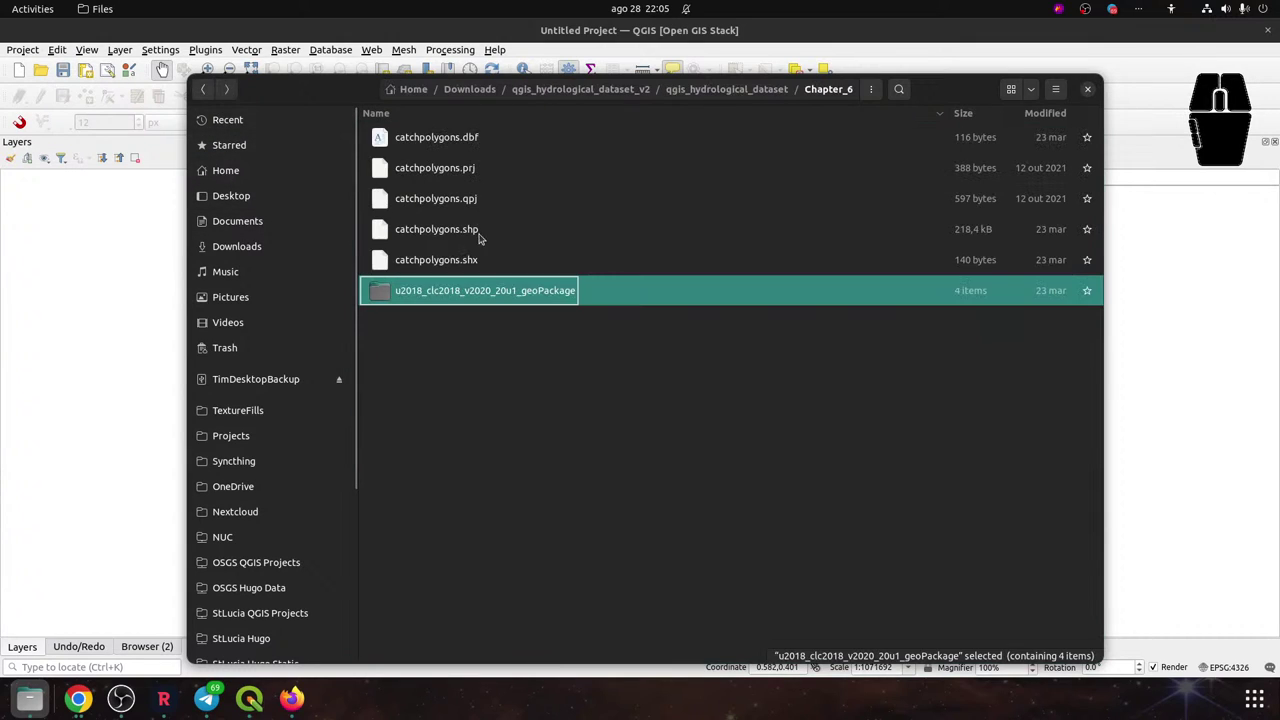
click(203, 89)
double_click(400, 288)
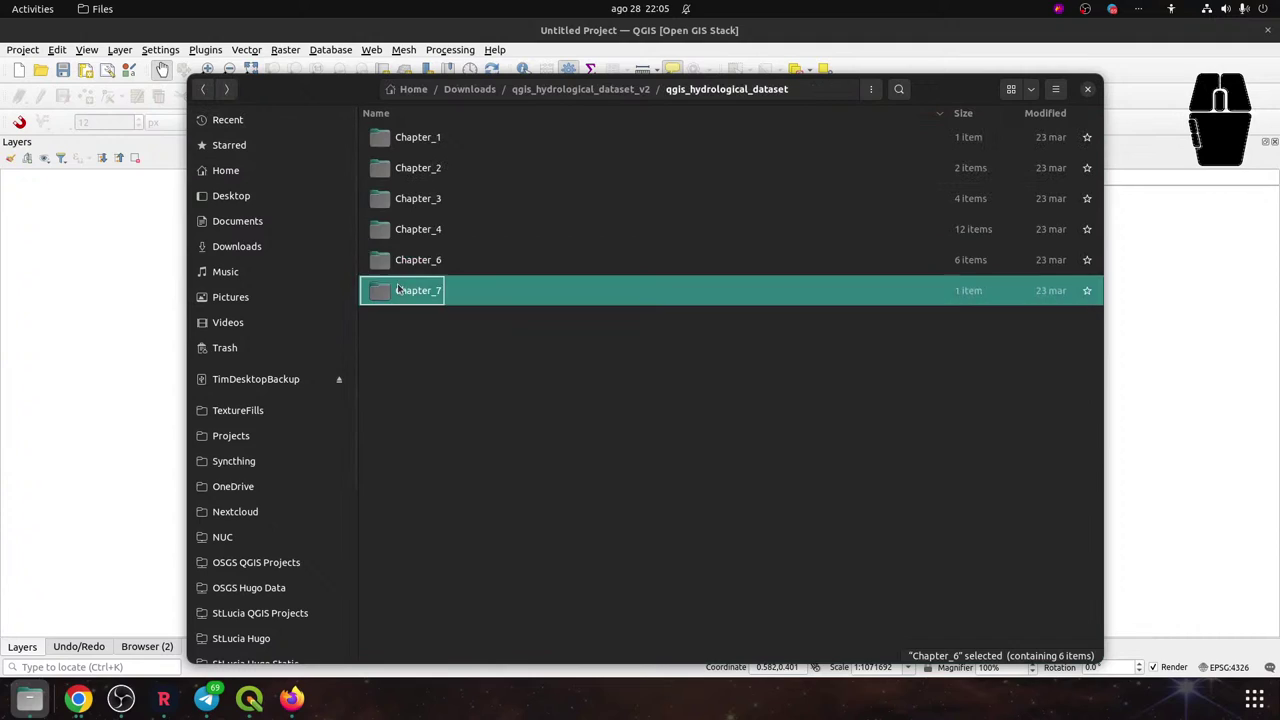
click(425, 140)
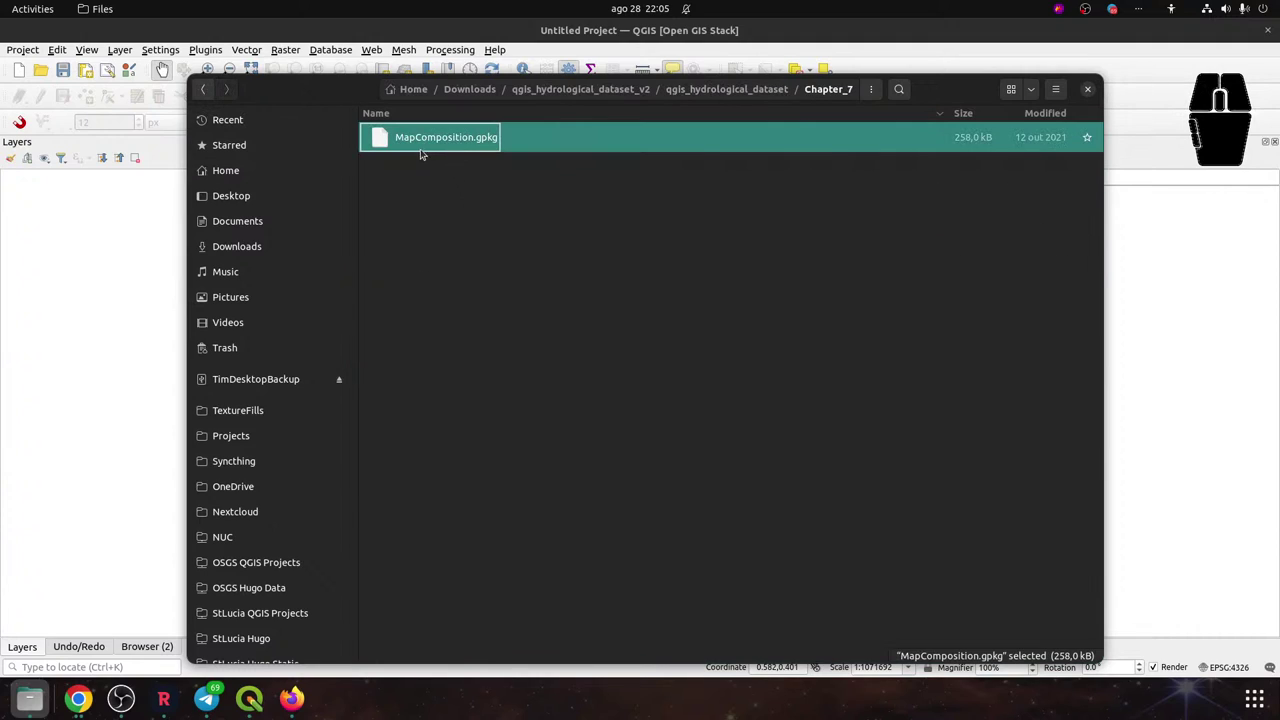
key(alt+Left)
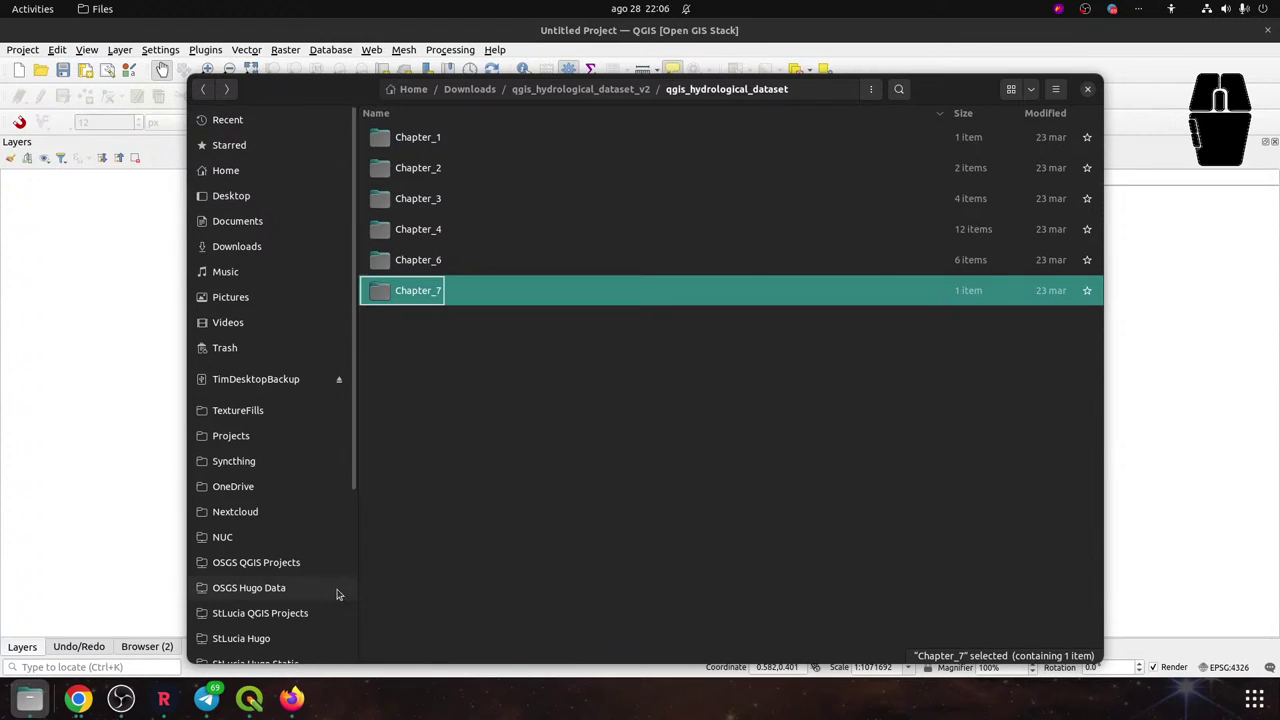
Bring QGIS forward, dismiss the PCRaster warning, and browse the Raster menu's Conversion and Analysis submenus
click(100, 497)
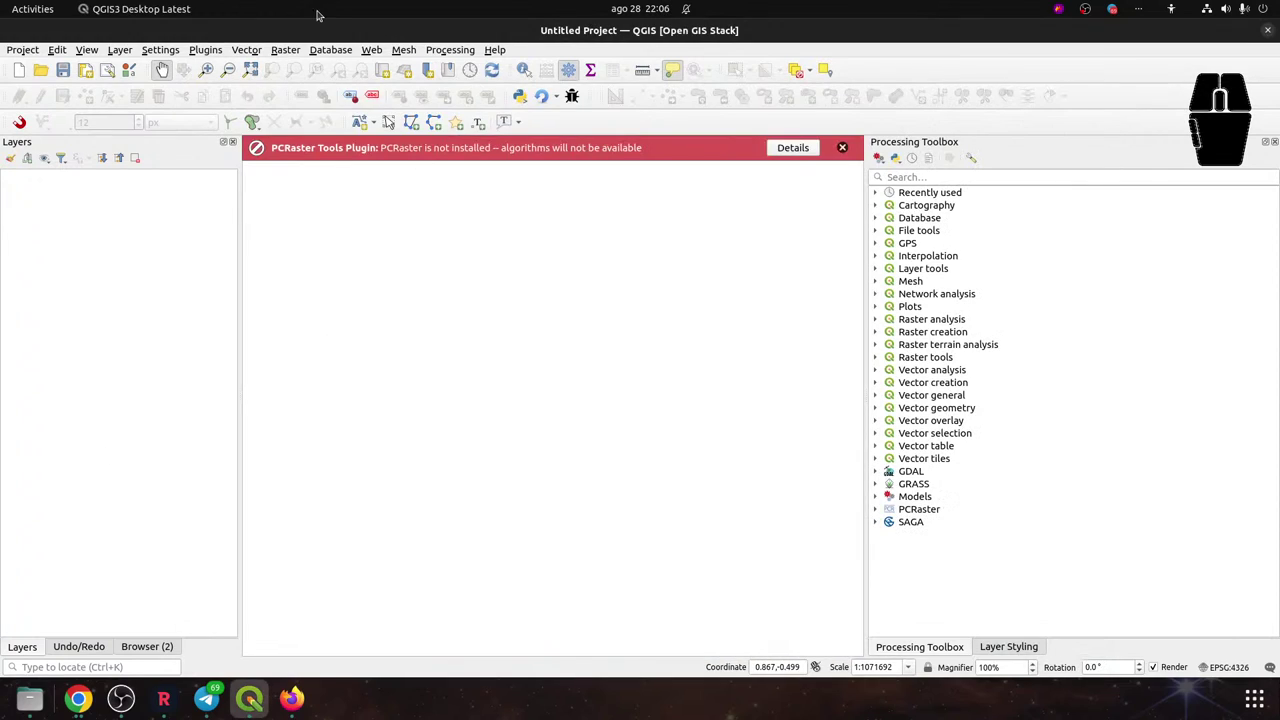
click(842, 147)
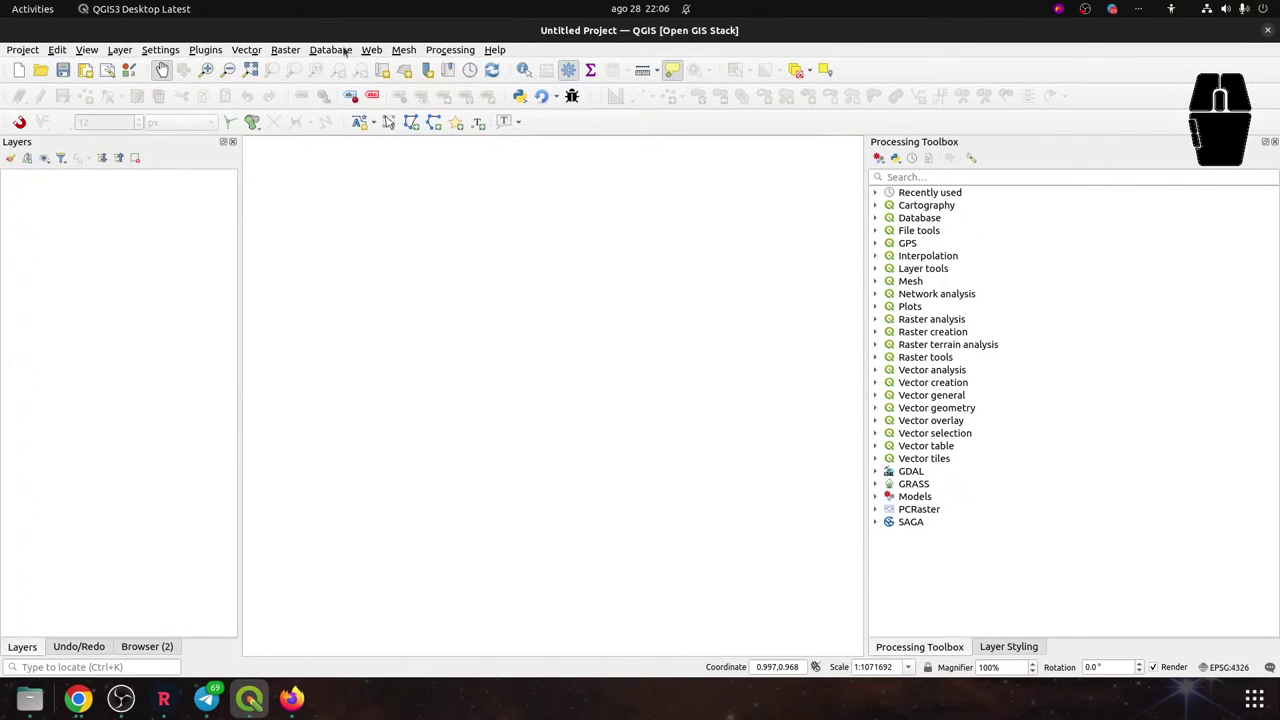
click(284, 53)
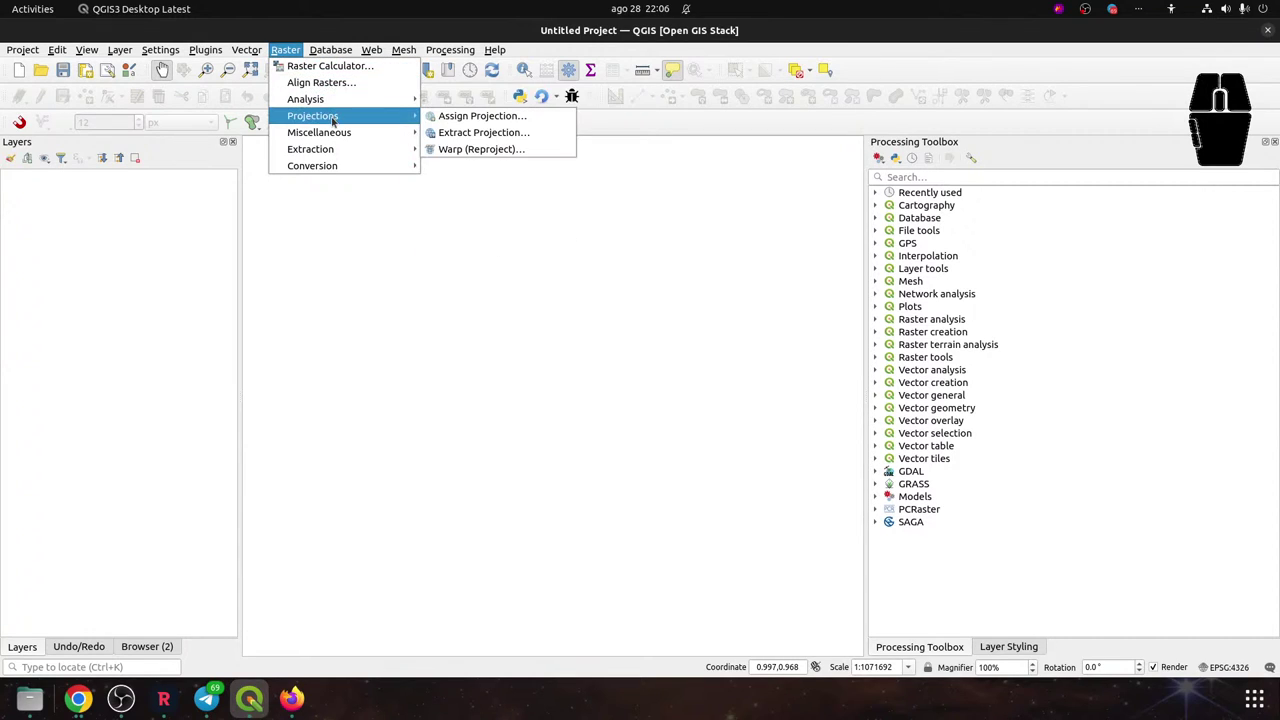
mouse_move(342, 167)
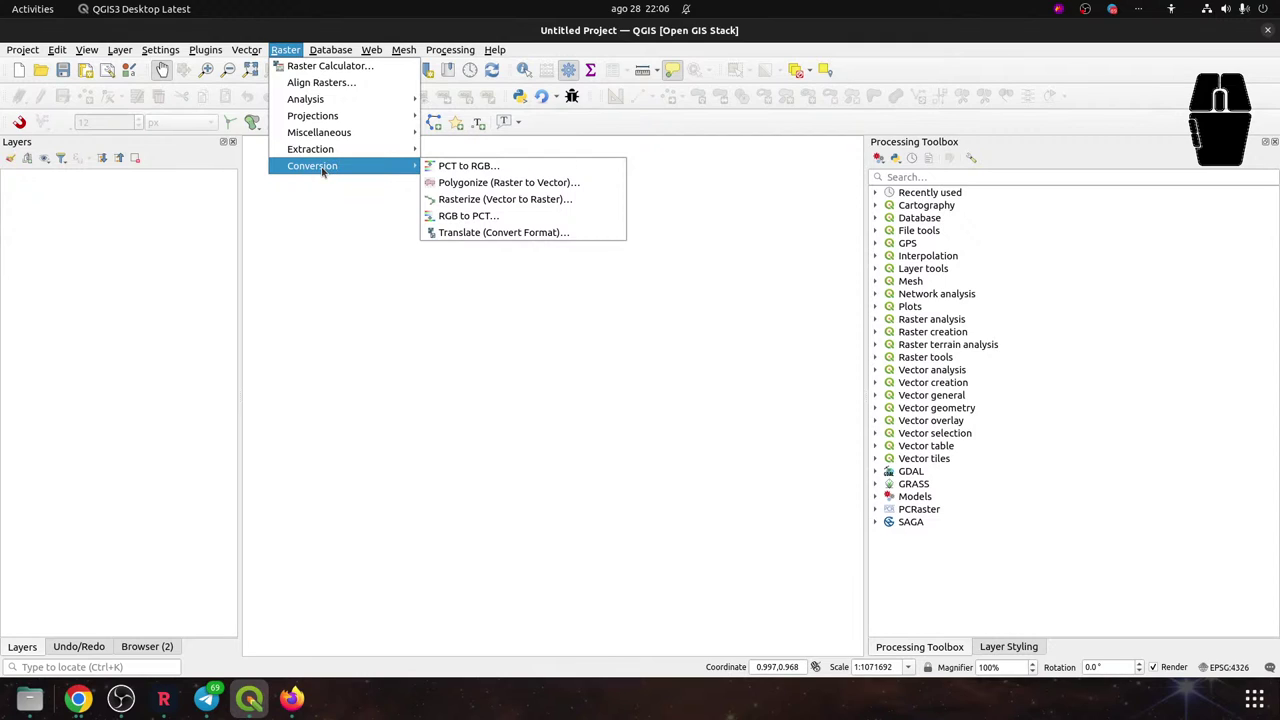
mouse_move(369, 101)
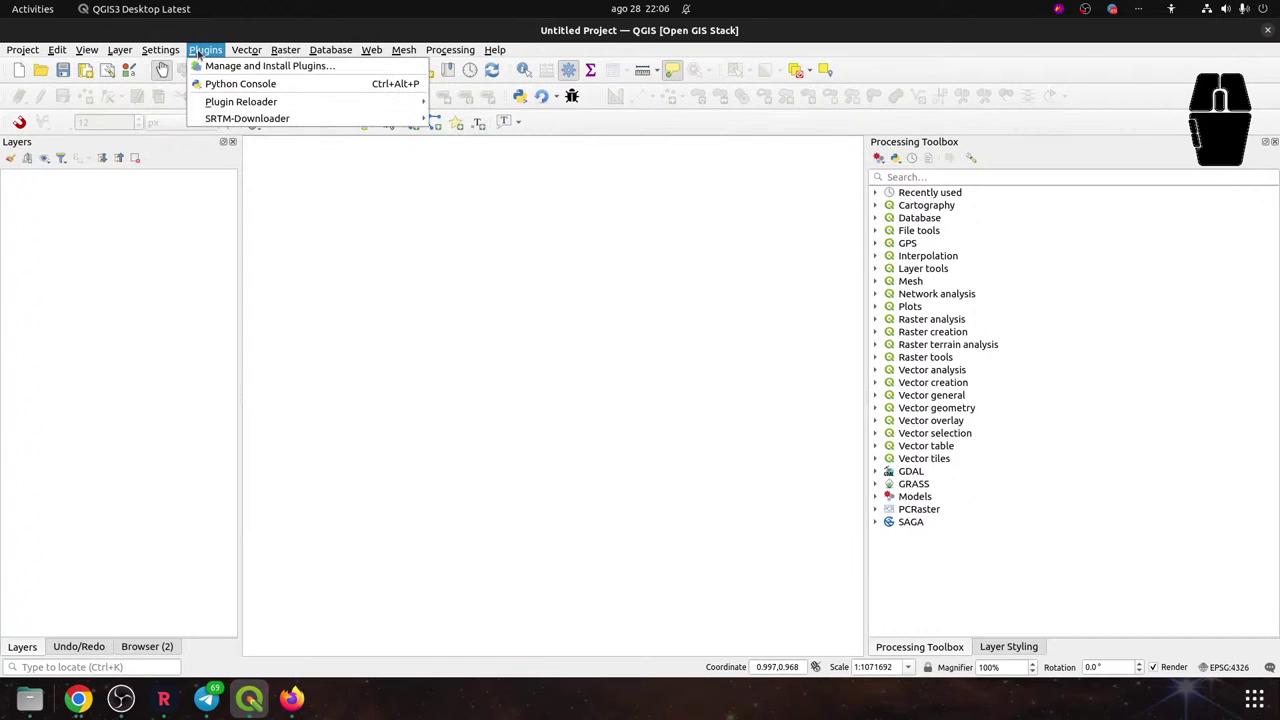
click(226, 66)
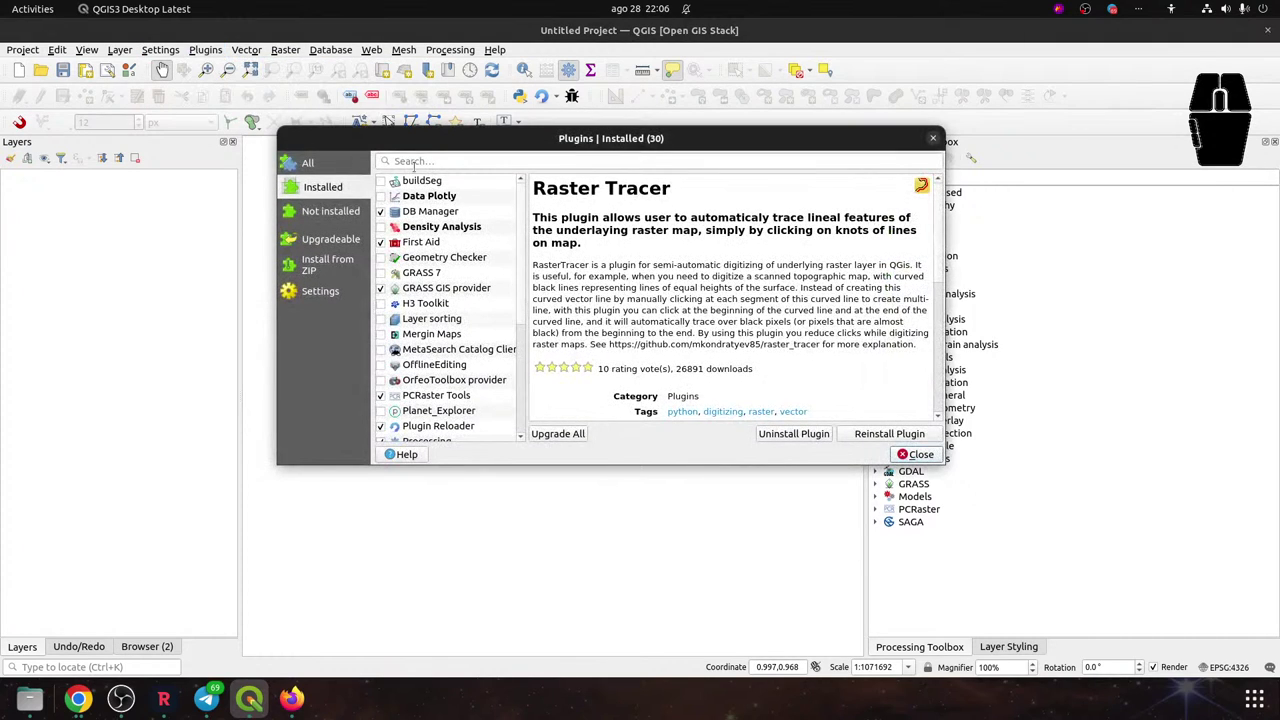
click(413, 162)
text(ge)
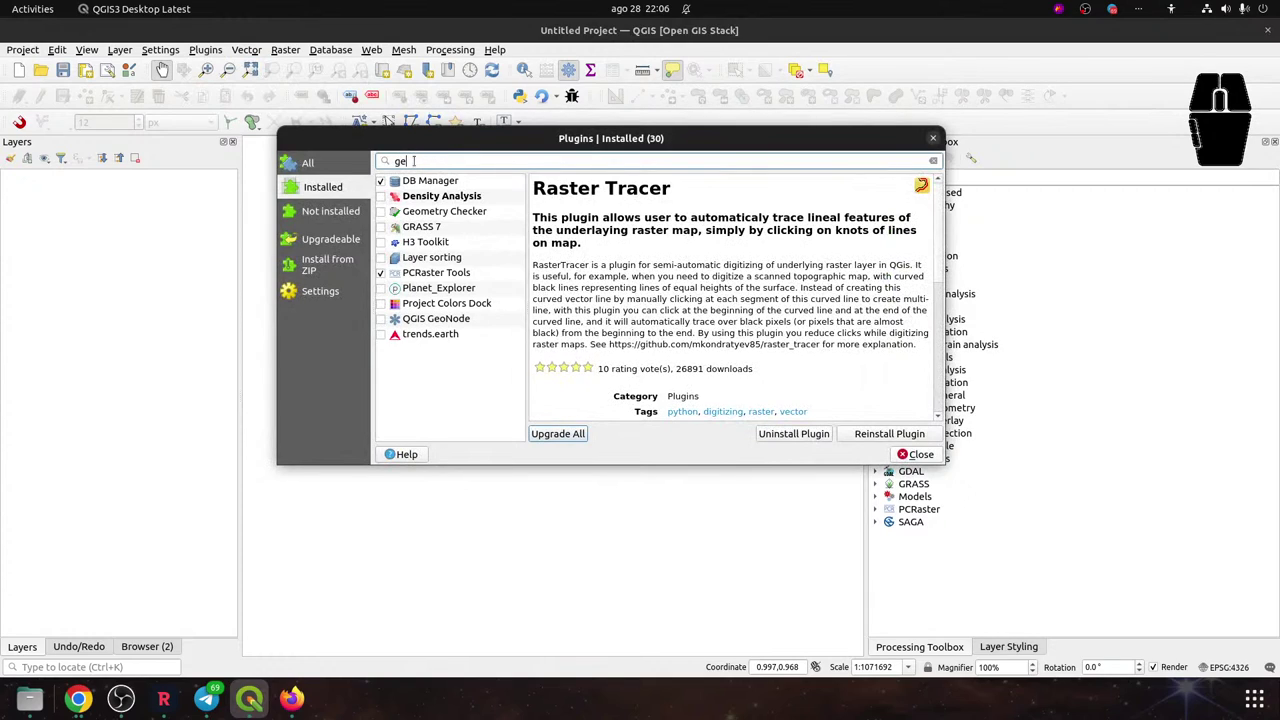
text(ol)
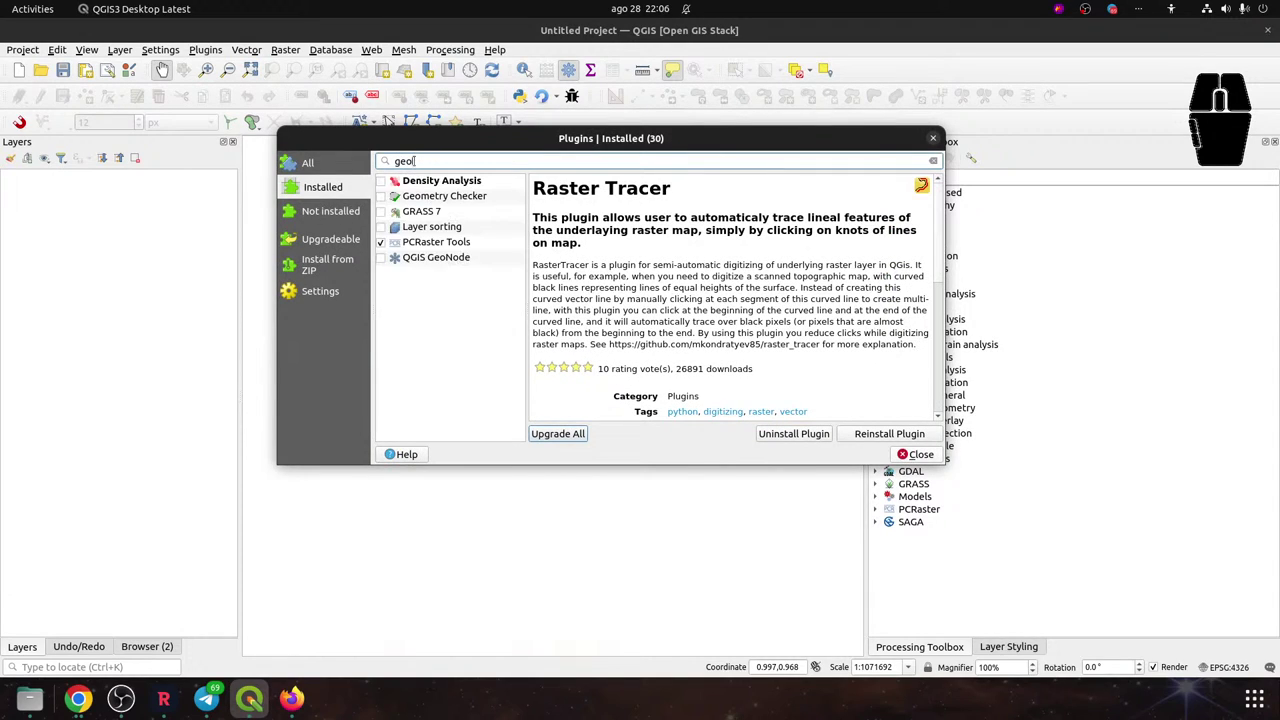
key(Escape)
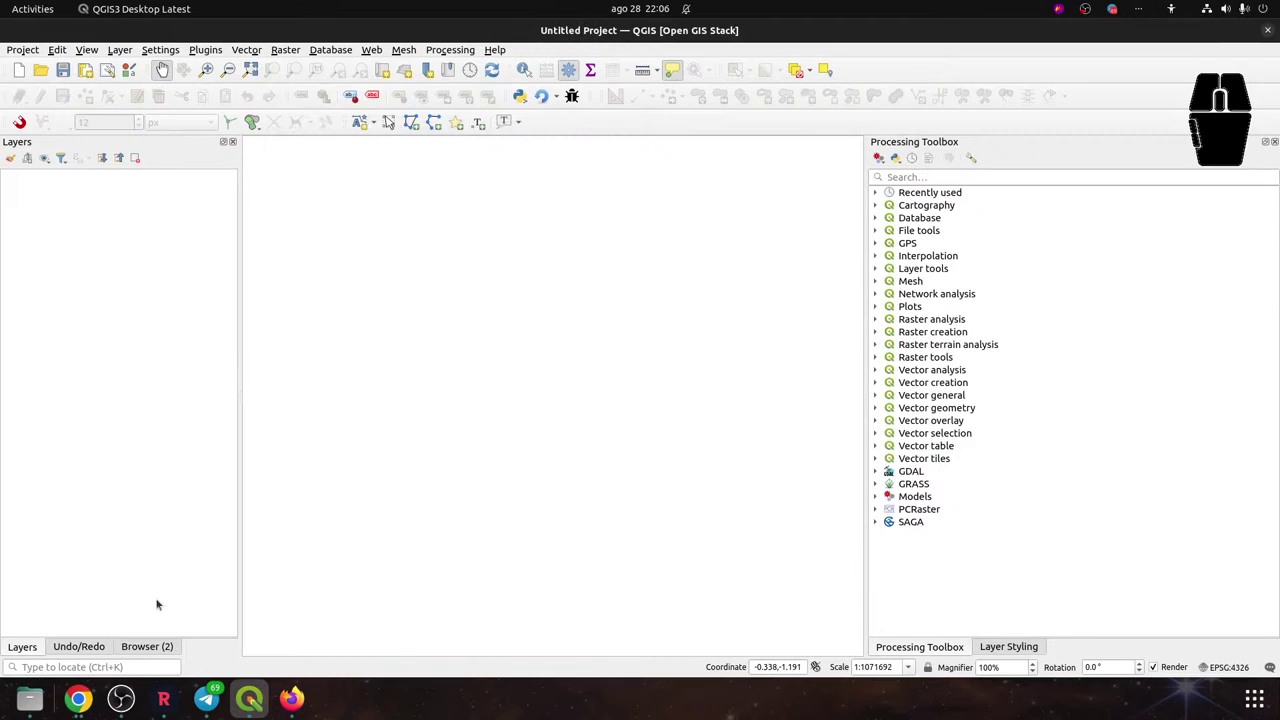
click(105, 665)
text(geore)
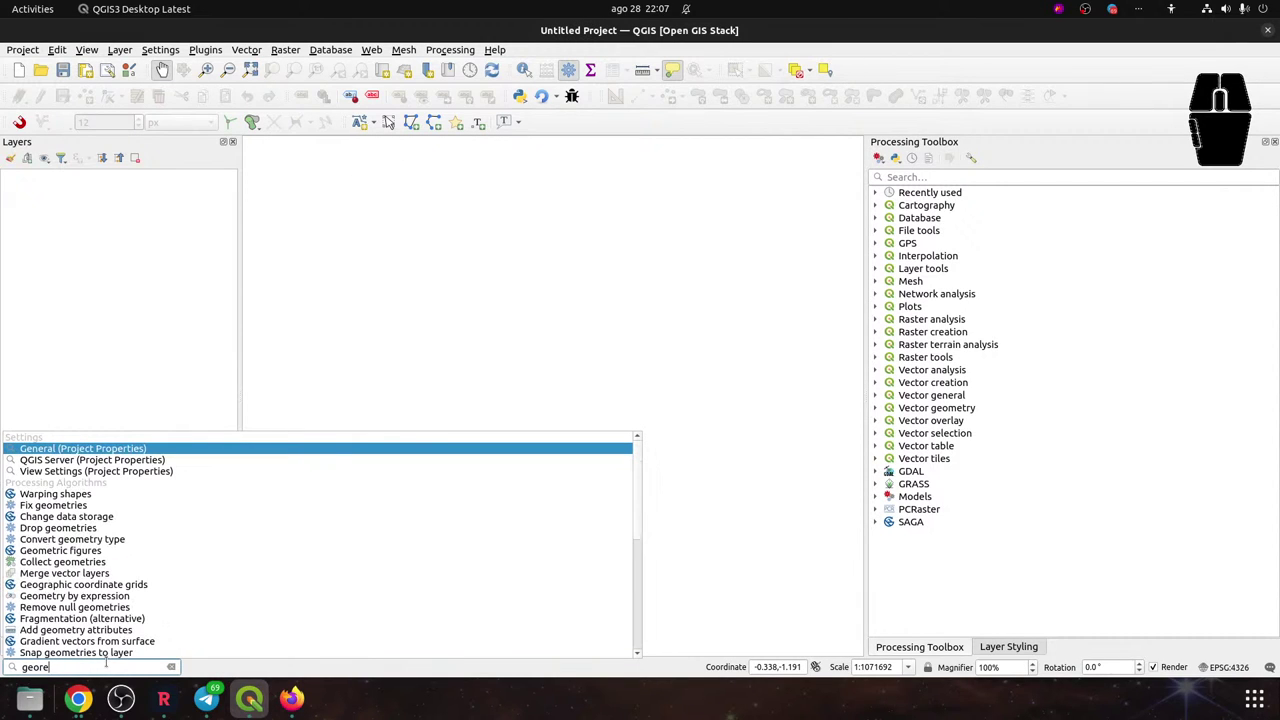
text(f)
key(BackSpace)
key(BackSpace)
key(BackSpace)
key(BackSpace)
key(BackSpace)
key(BackSpace)
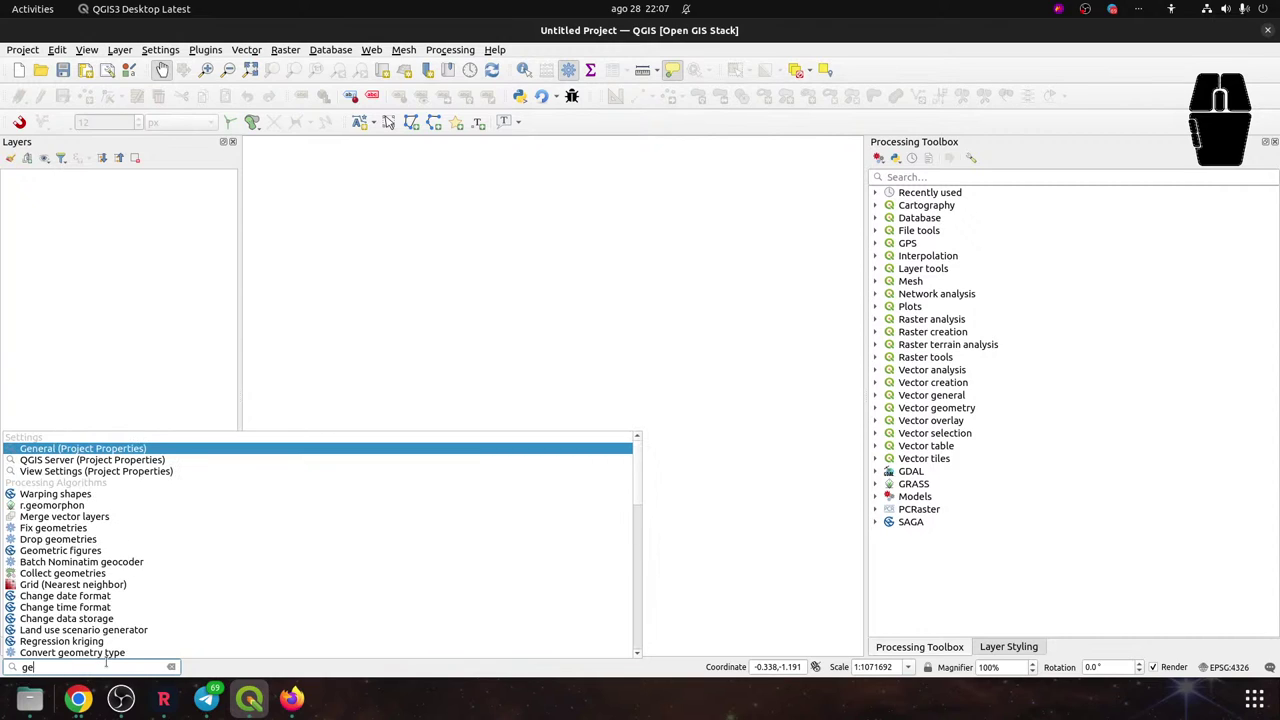
click(434, 251)
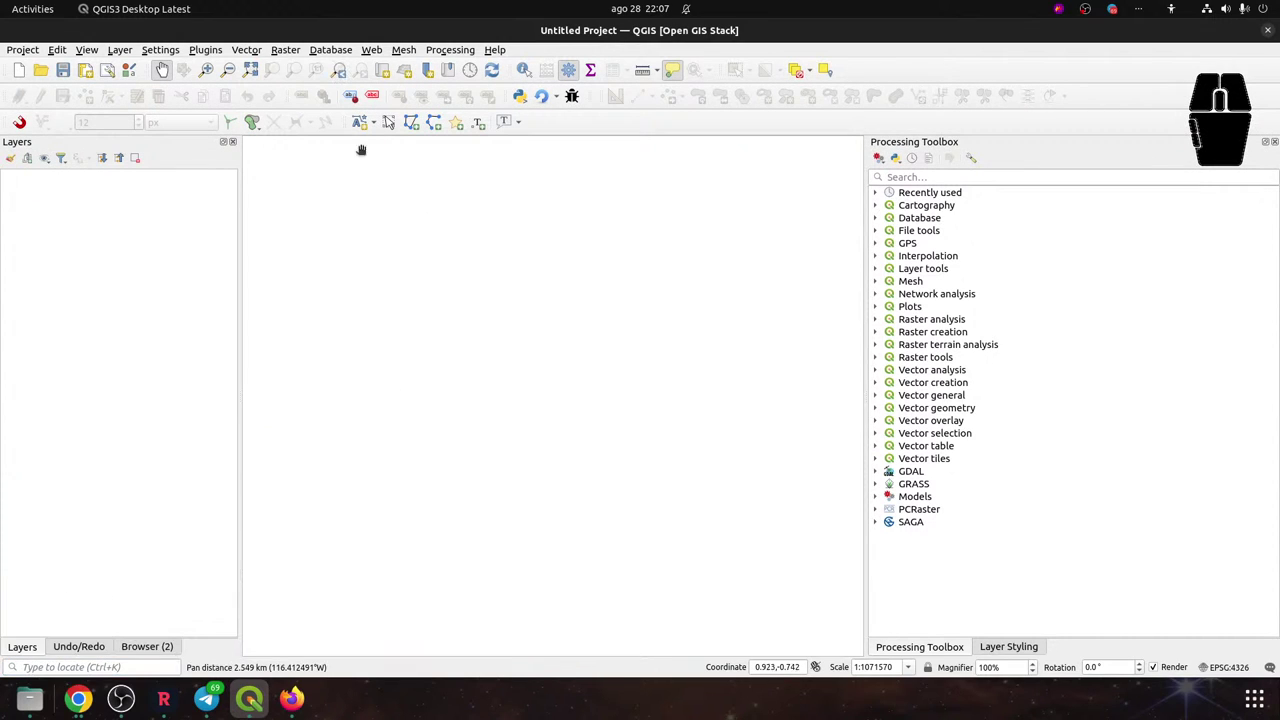
click(288, 50)
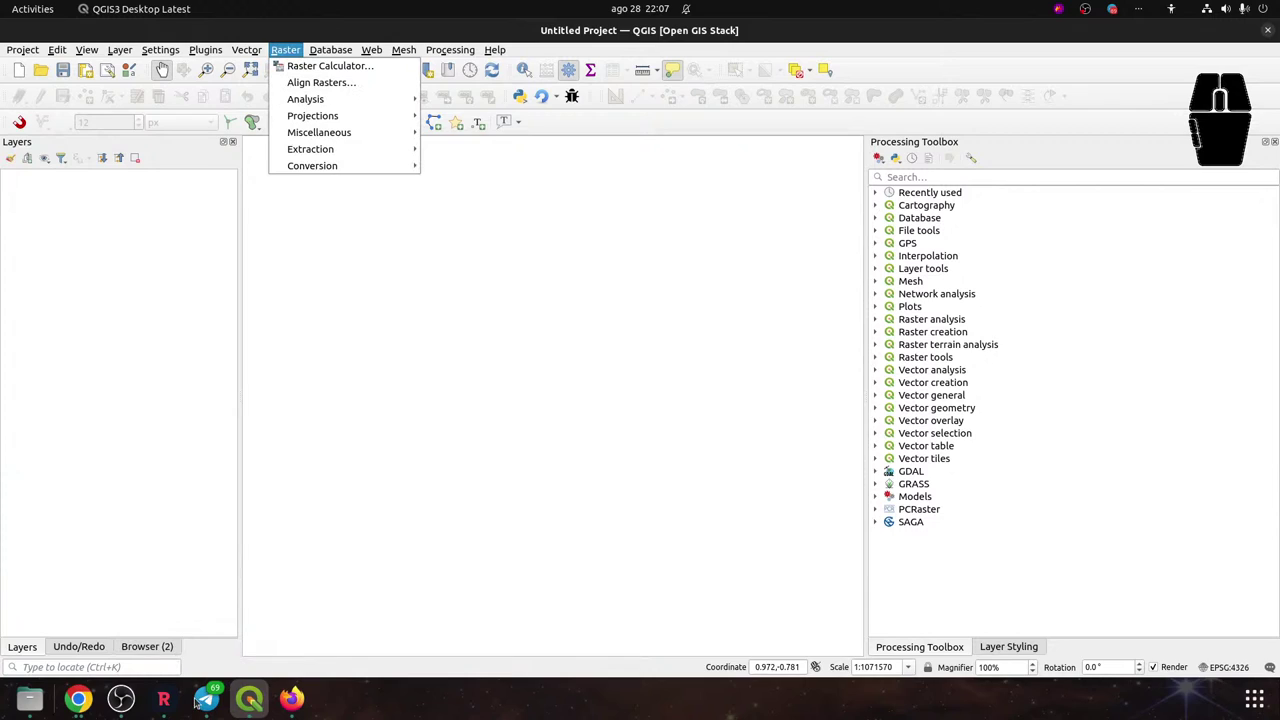
key(Escape)
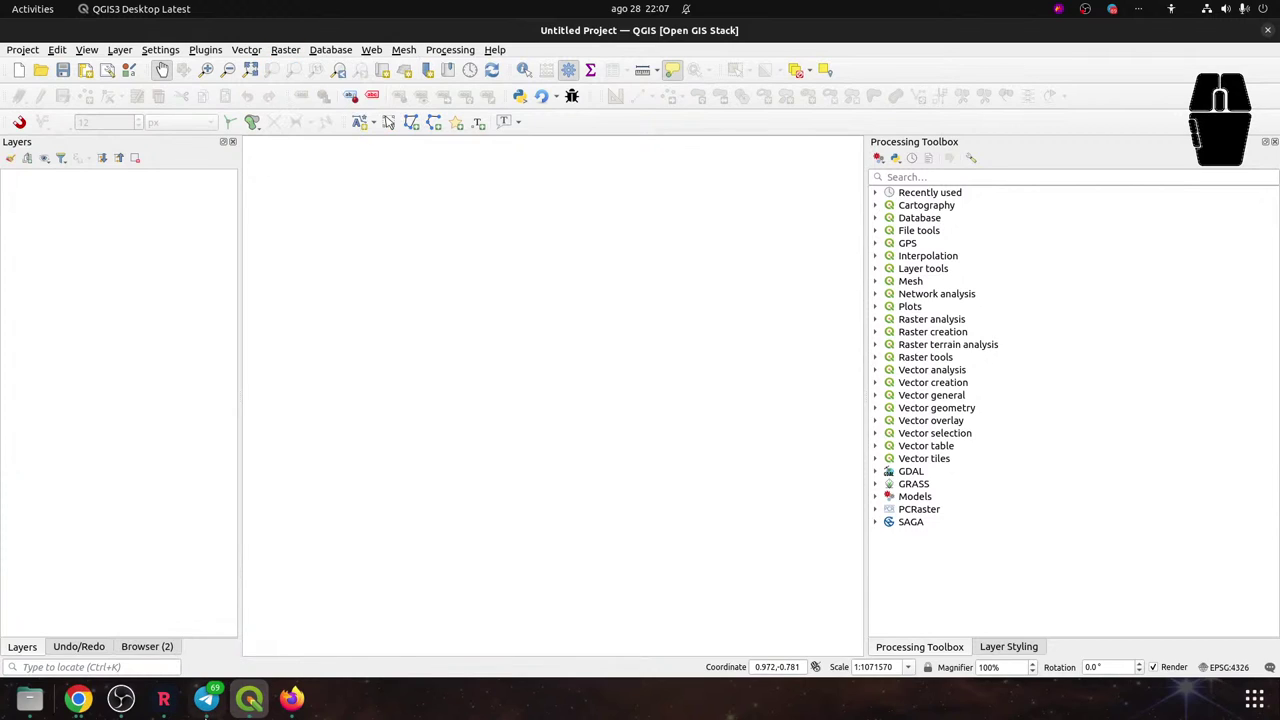
click(84, 697)
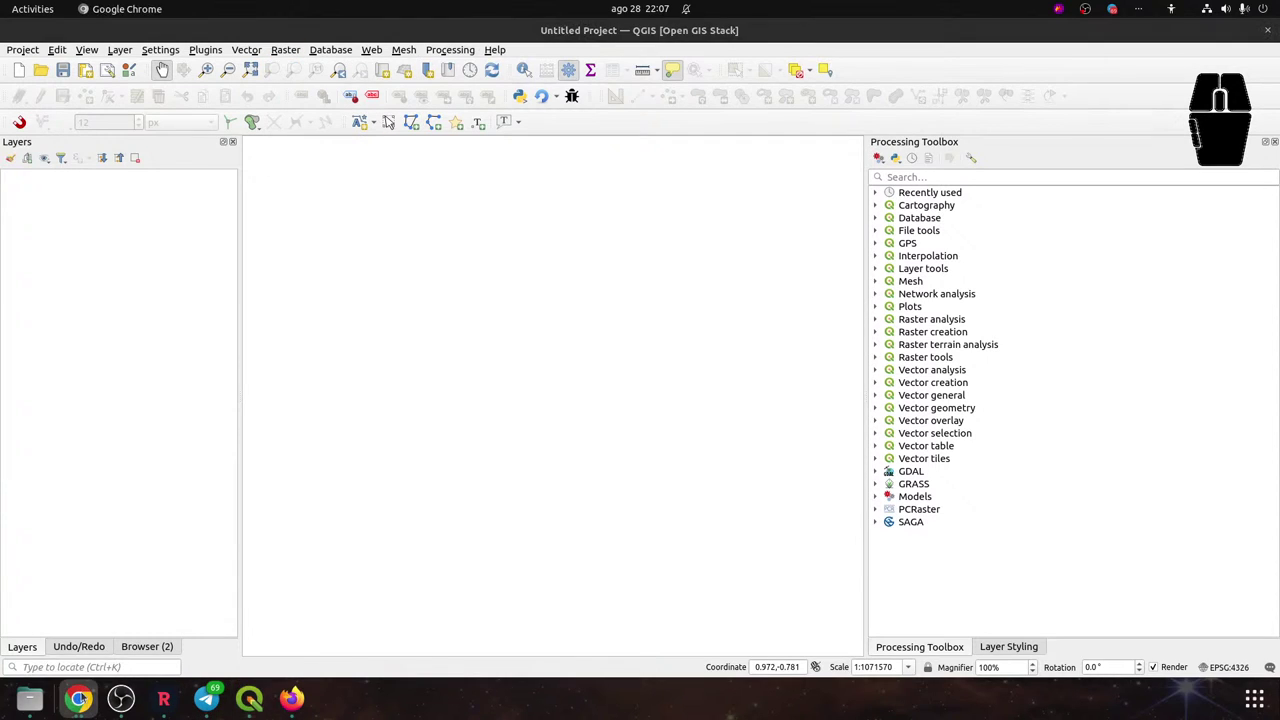
click(84, 699)
click(155, 617)
click(195, 52)
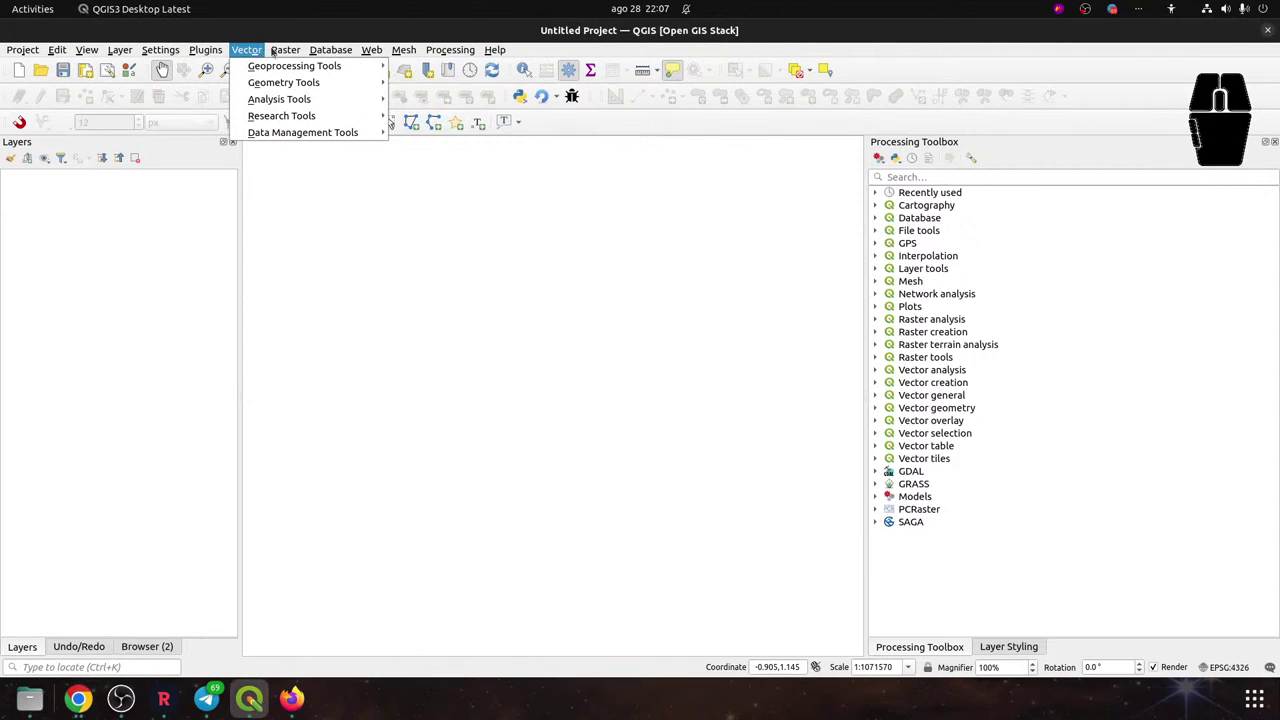
mouse_move(286, 50)
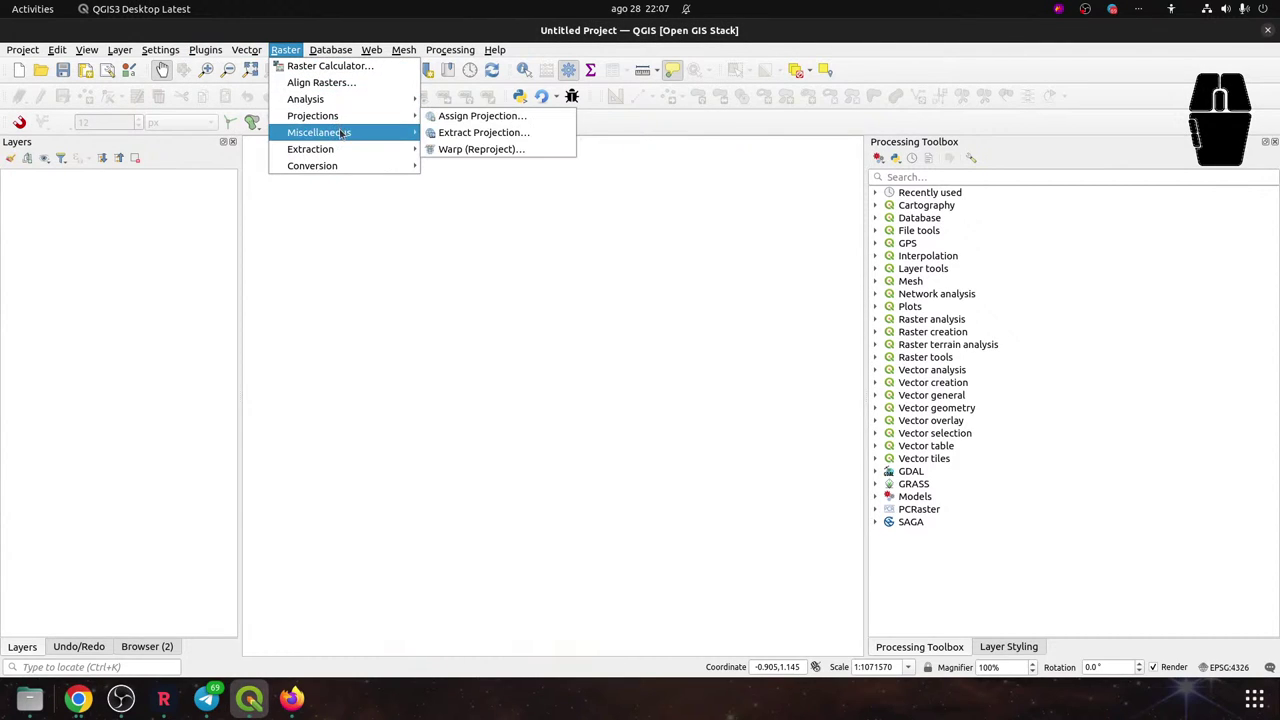
mouse_move(341, 166)
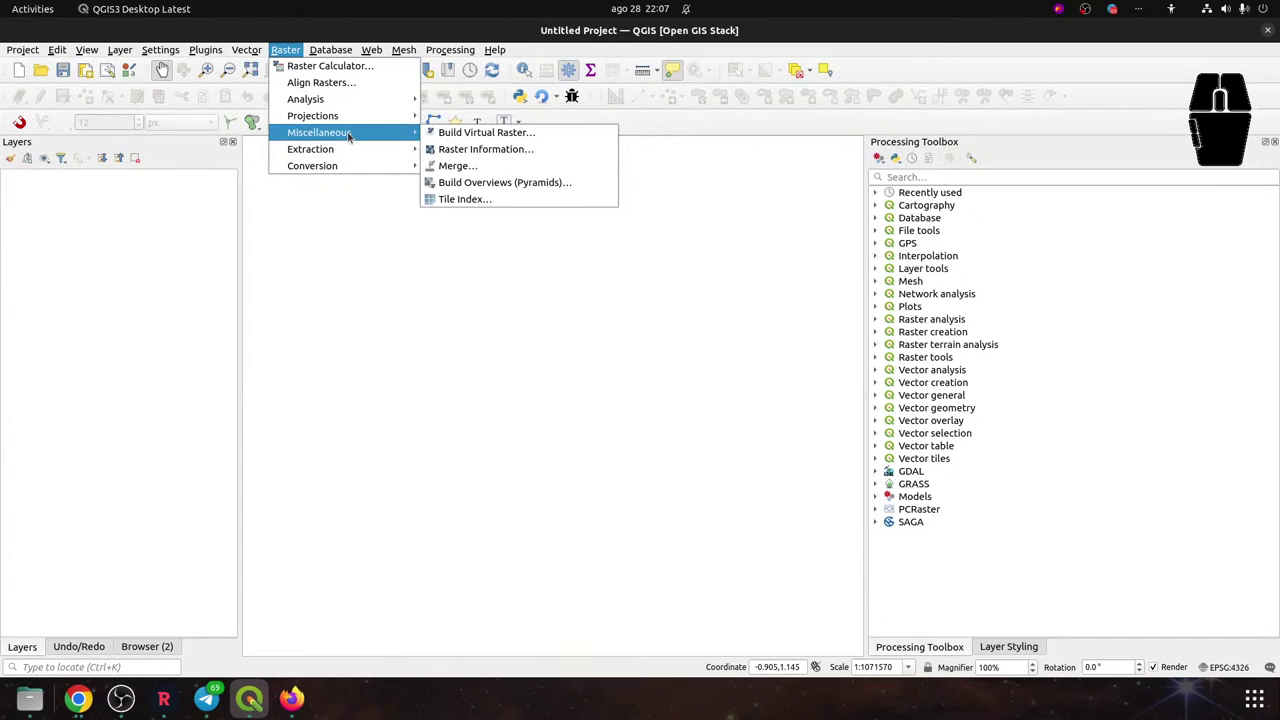
mouse_move(349, 122)
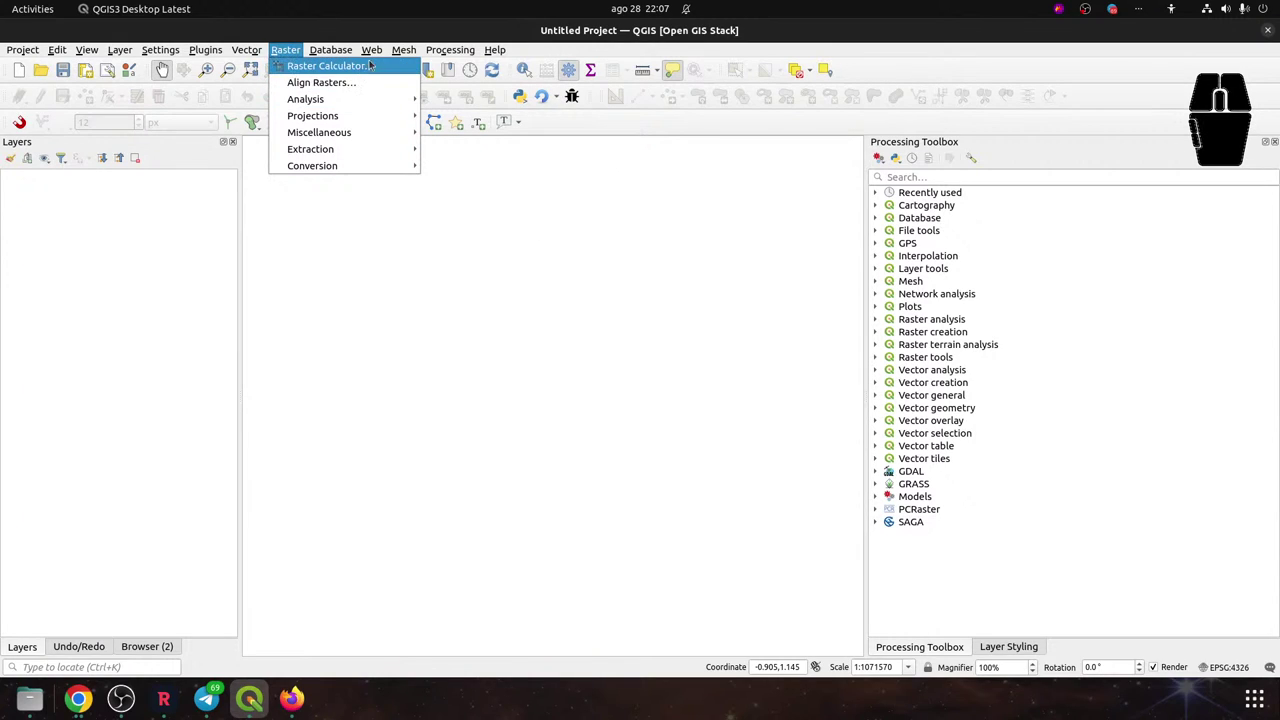
mouse_move(404, 53)
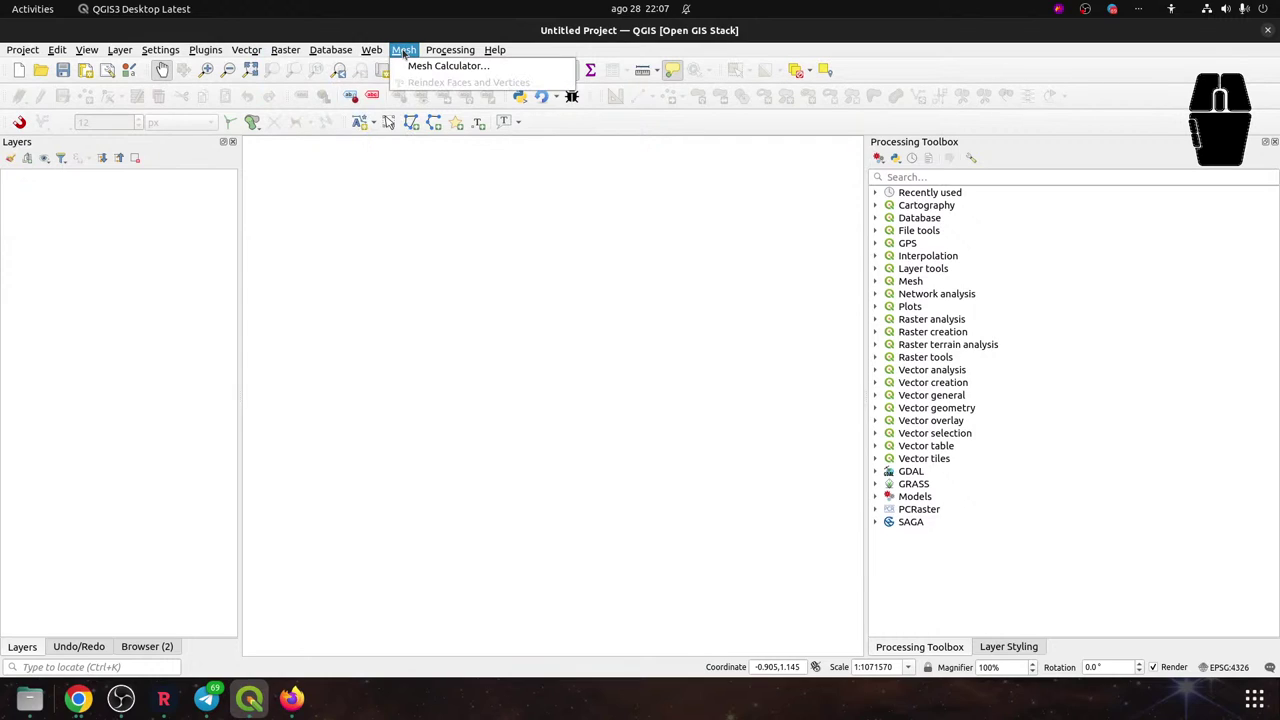
mouse_move(512, 50)
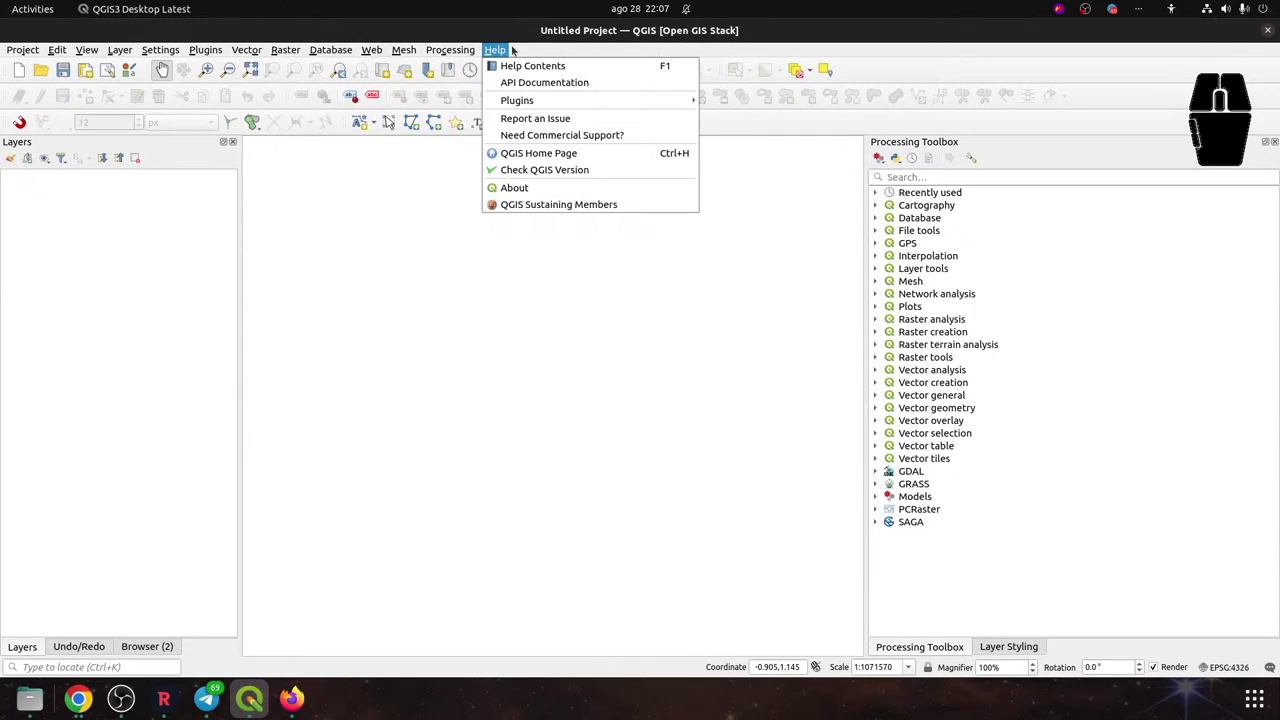
click(386, 203)
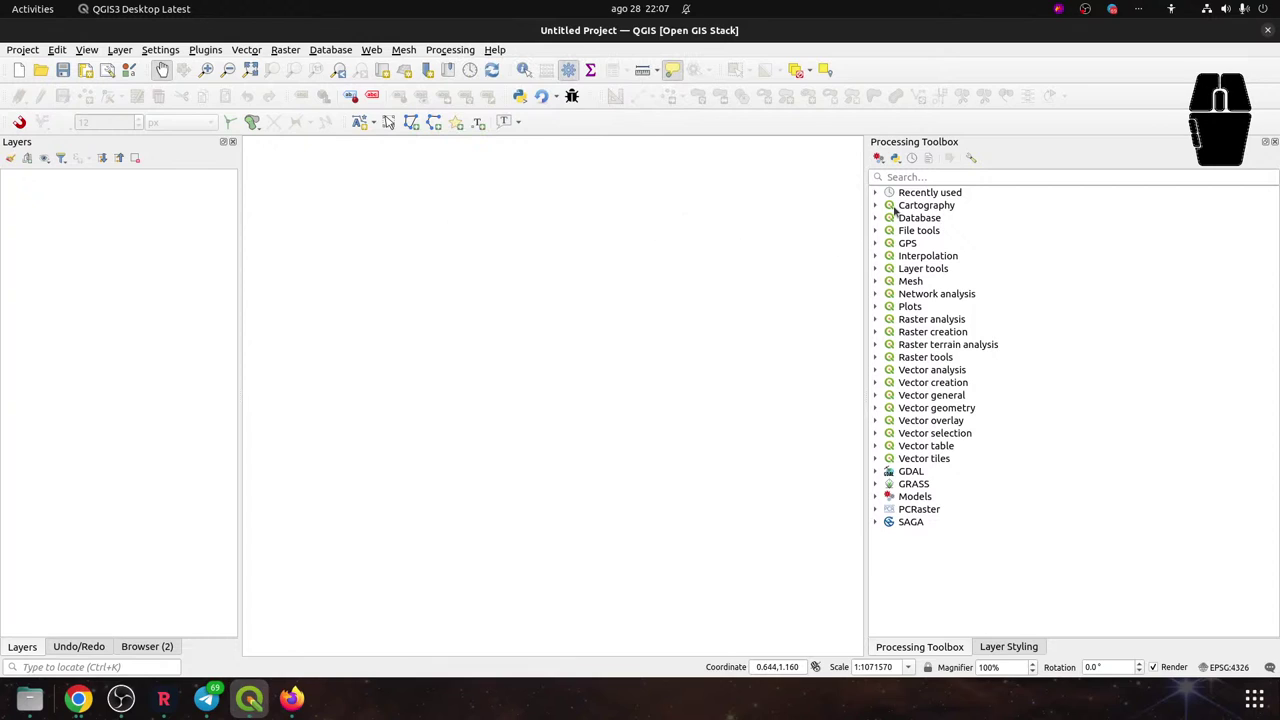
Filter the Processing Toolbox by 'geor', leaving GRASS r.out.png and SAGA Warping shapes, then browse the Layer menu
click(903, 176)
text(geore)
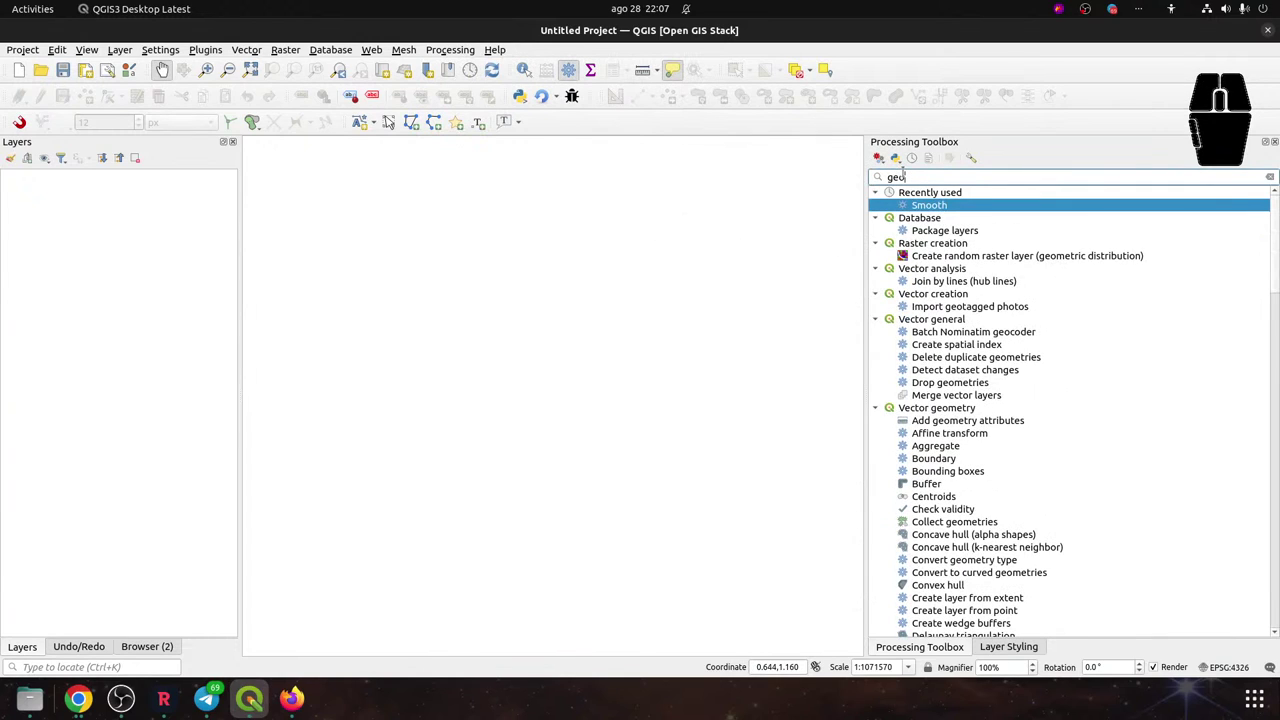
key(BackSpace)
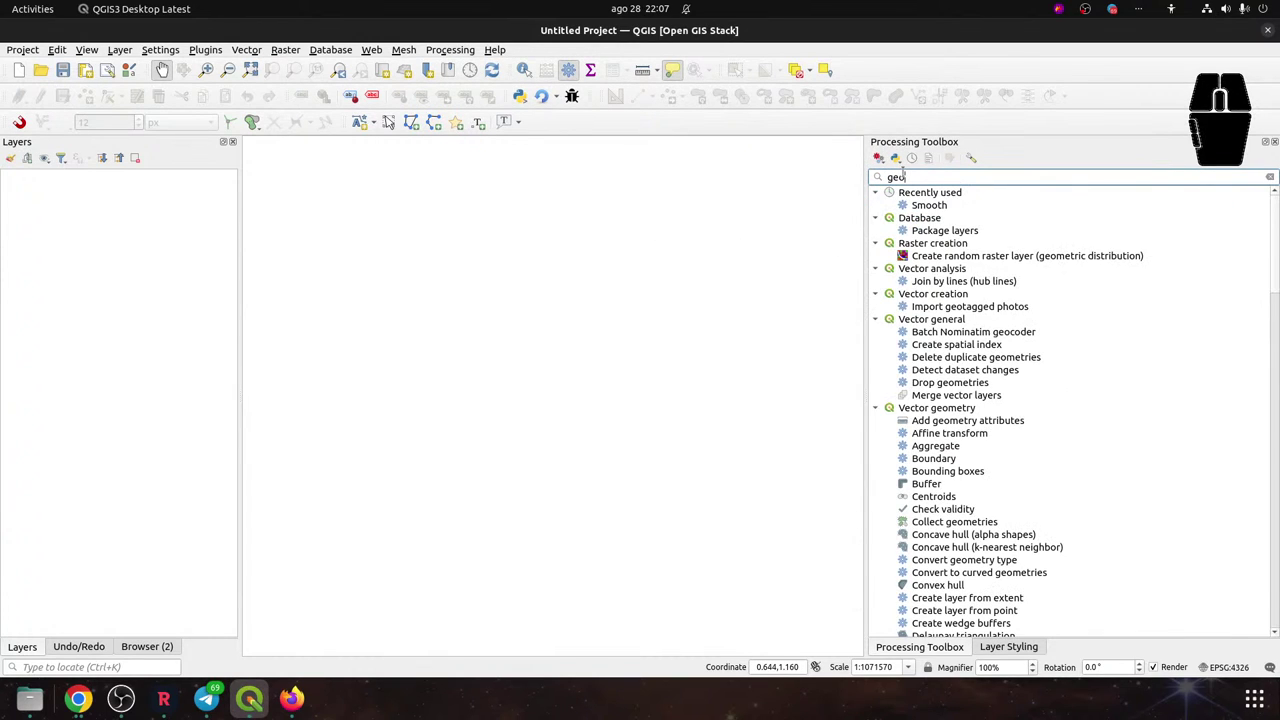
text(r)
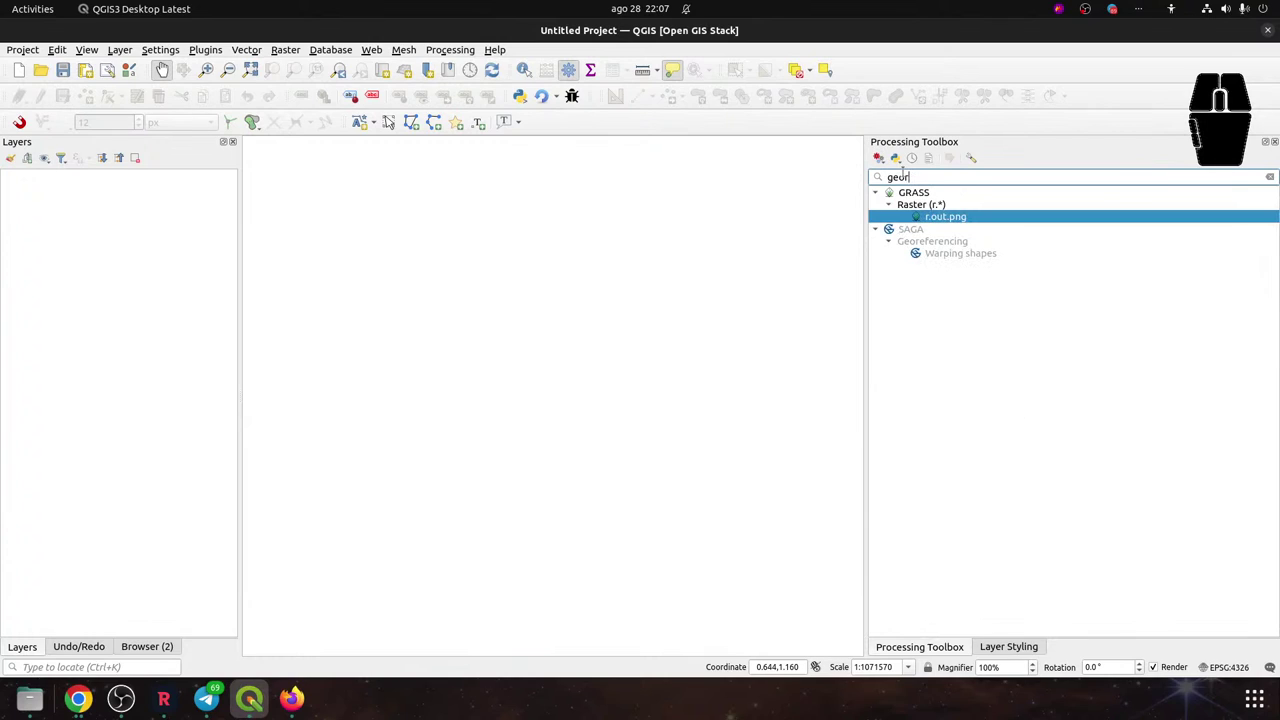
key(BackSpace)
key(BackSpace)
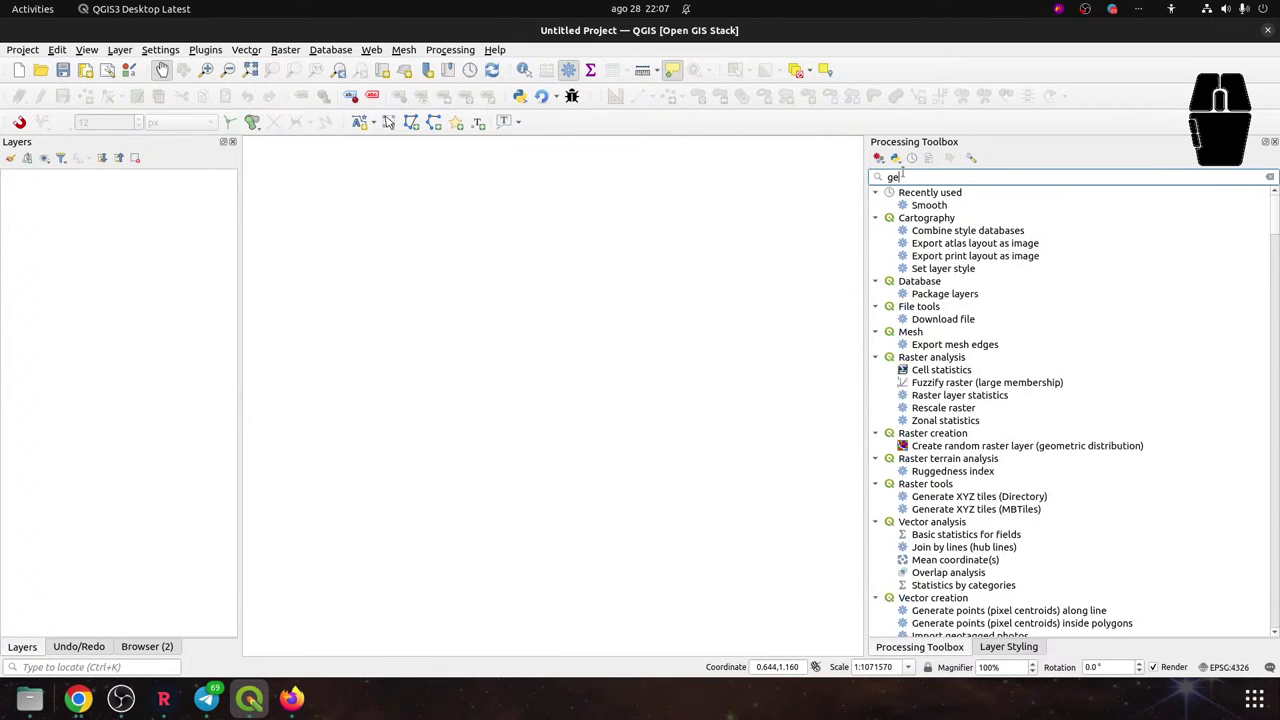
text(or)
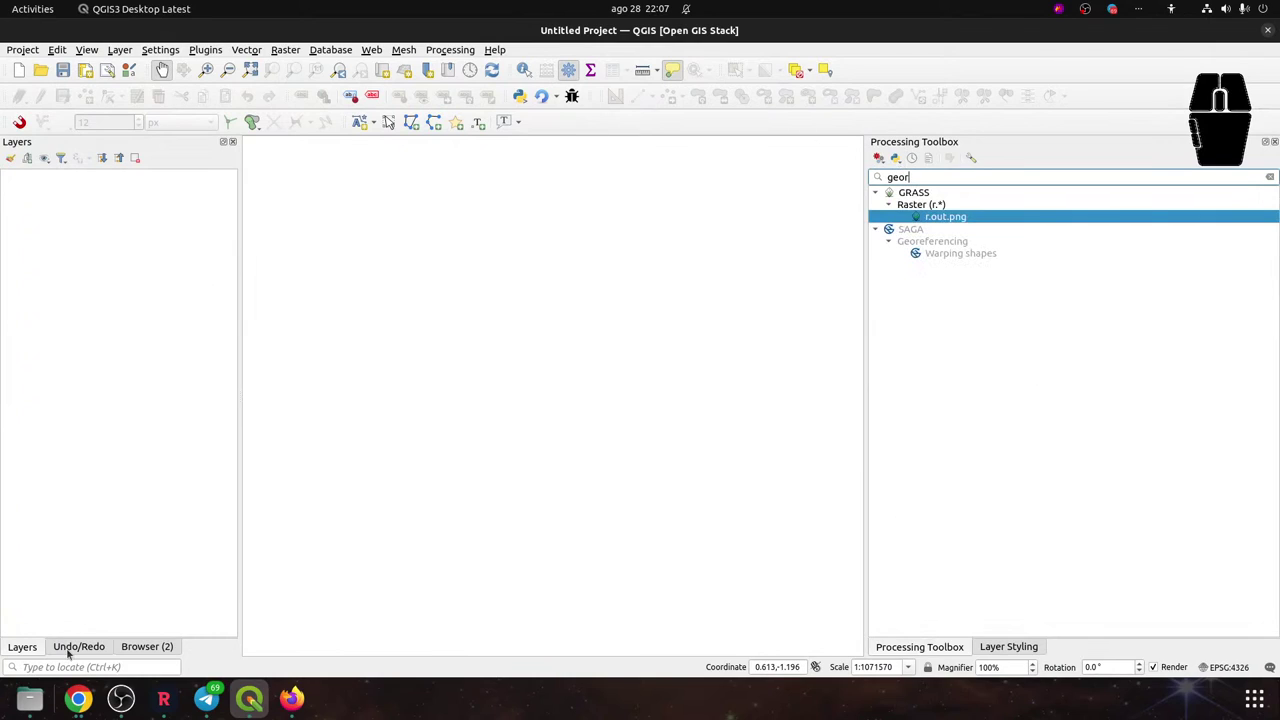
click(155, 529)
click(117, 52)
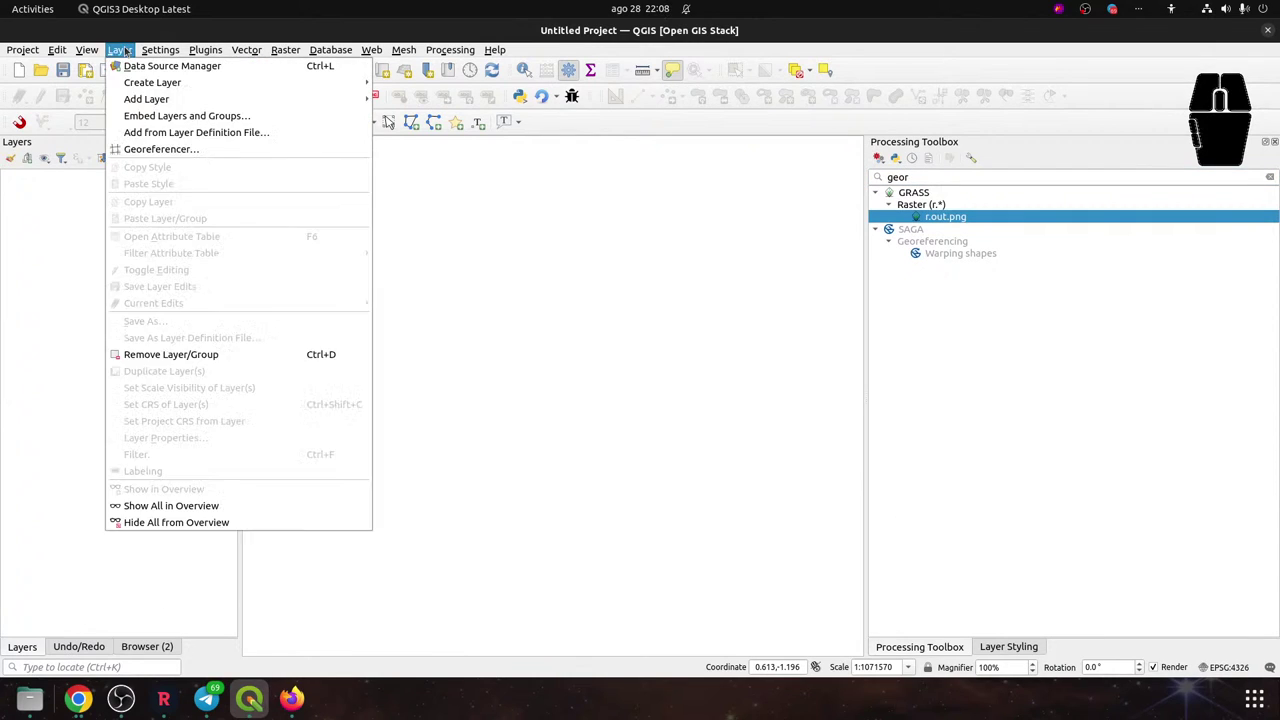
mouse_move(160, 50)
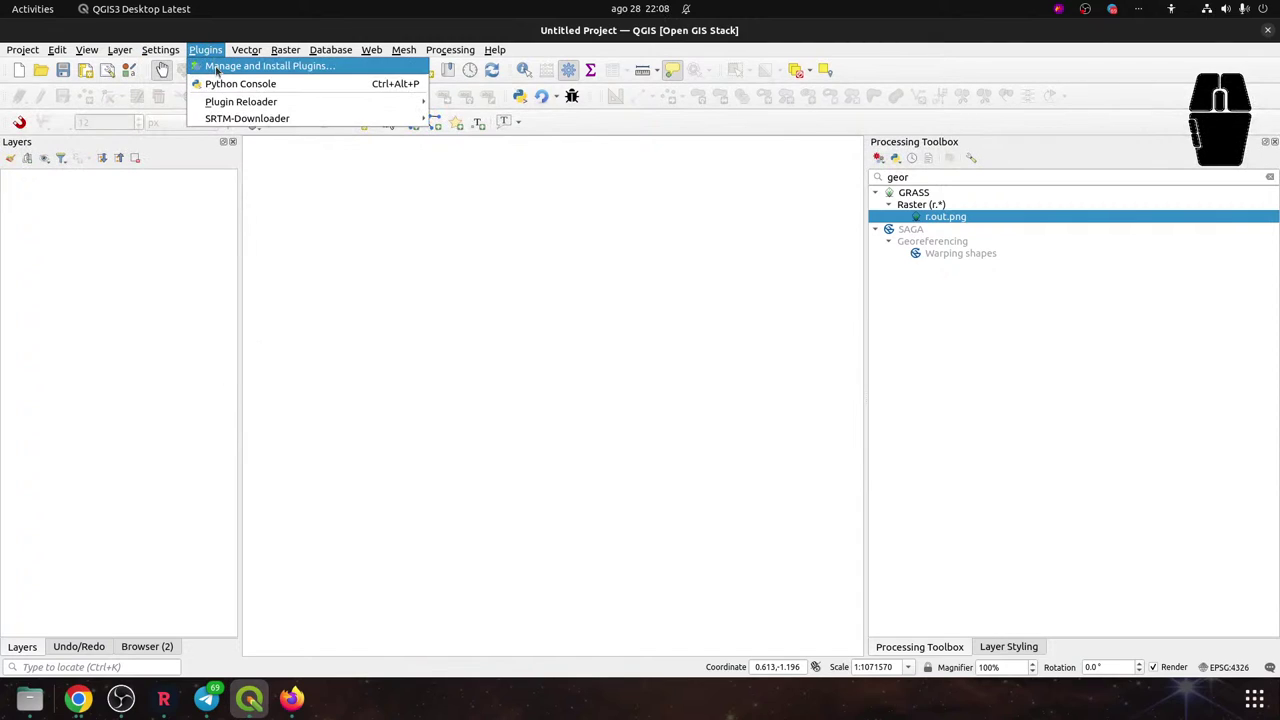
Search all plugins for 'georef' and view details of Freehand raster georeferencer 0.8.3
click(217, 66)
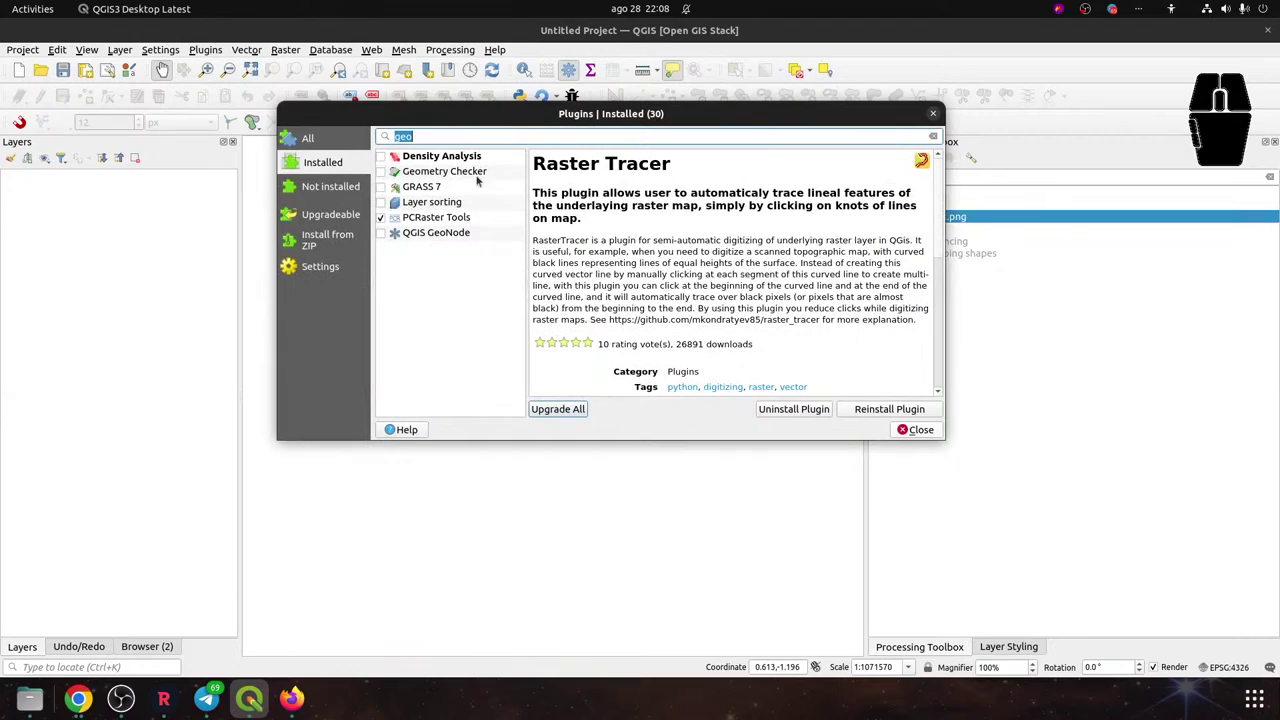
text(r)
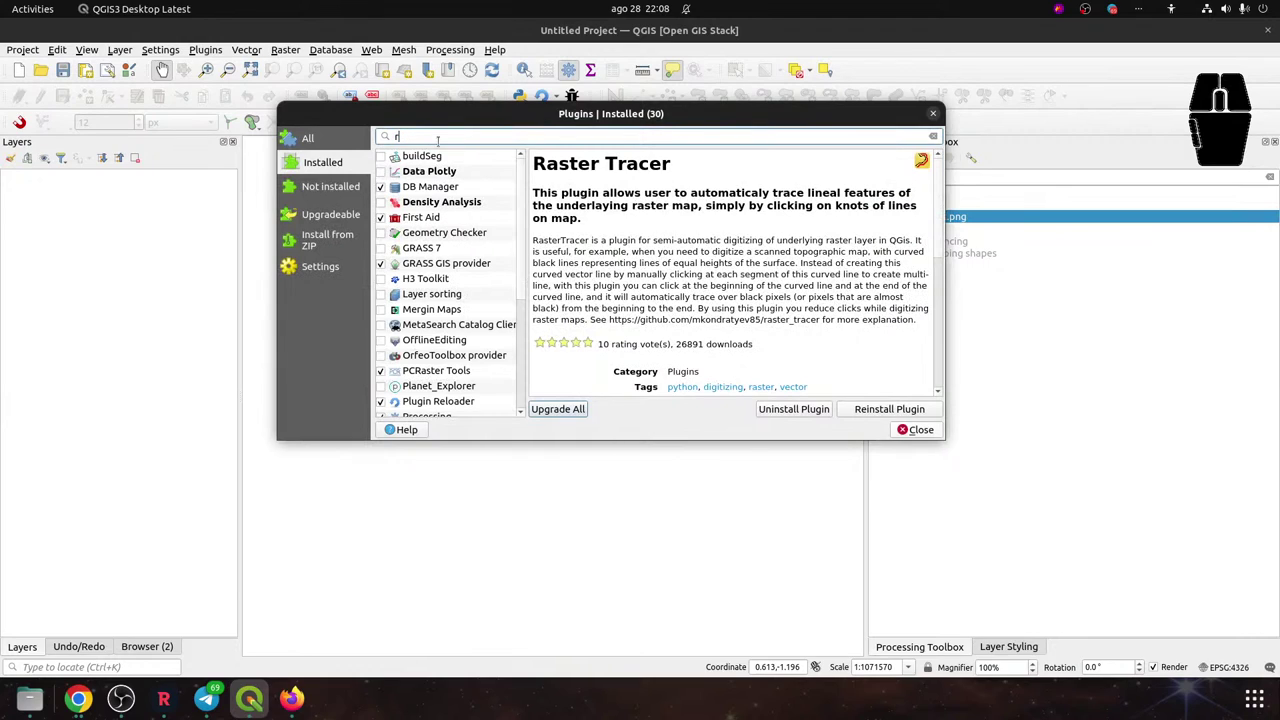
key(BackSpace)
text(georef)
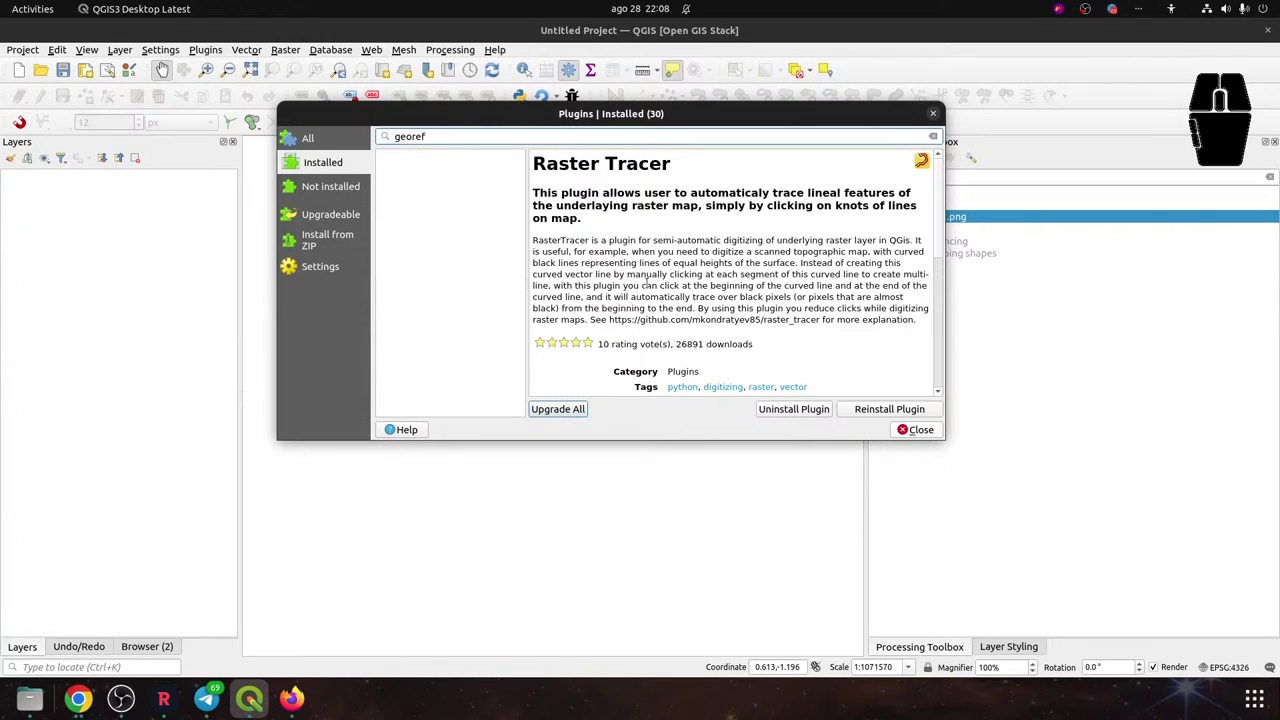
double_click(441, 134)
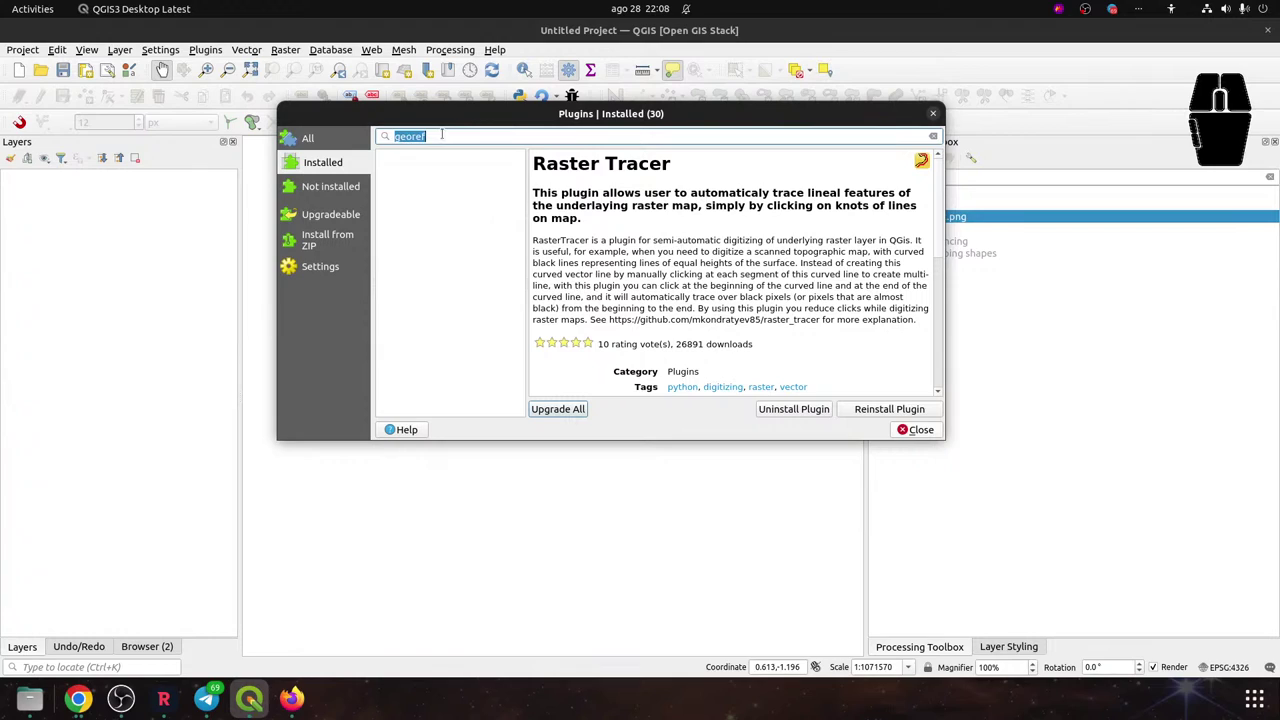
click(311, 140)
click(469, 134)
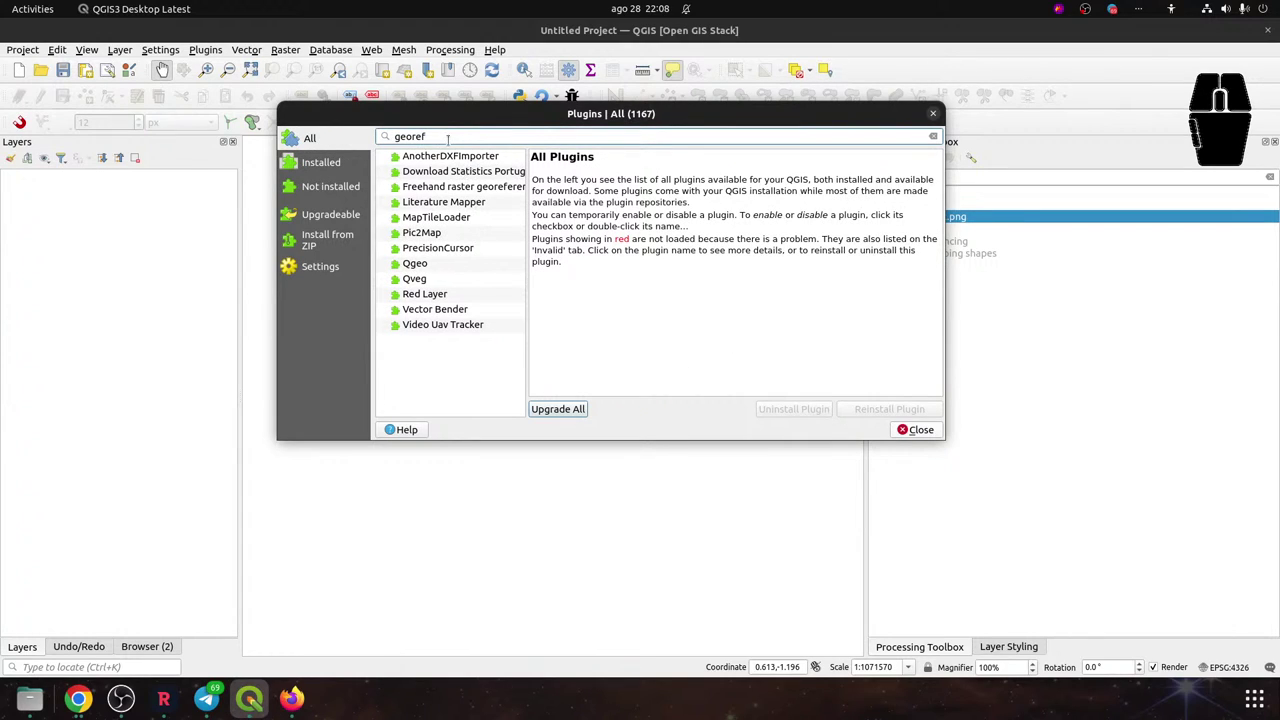
double_click(449, 130)
click(449, 188)
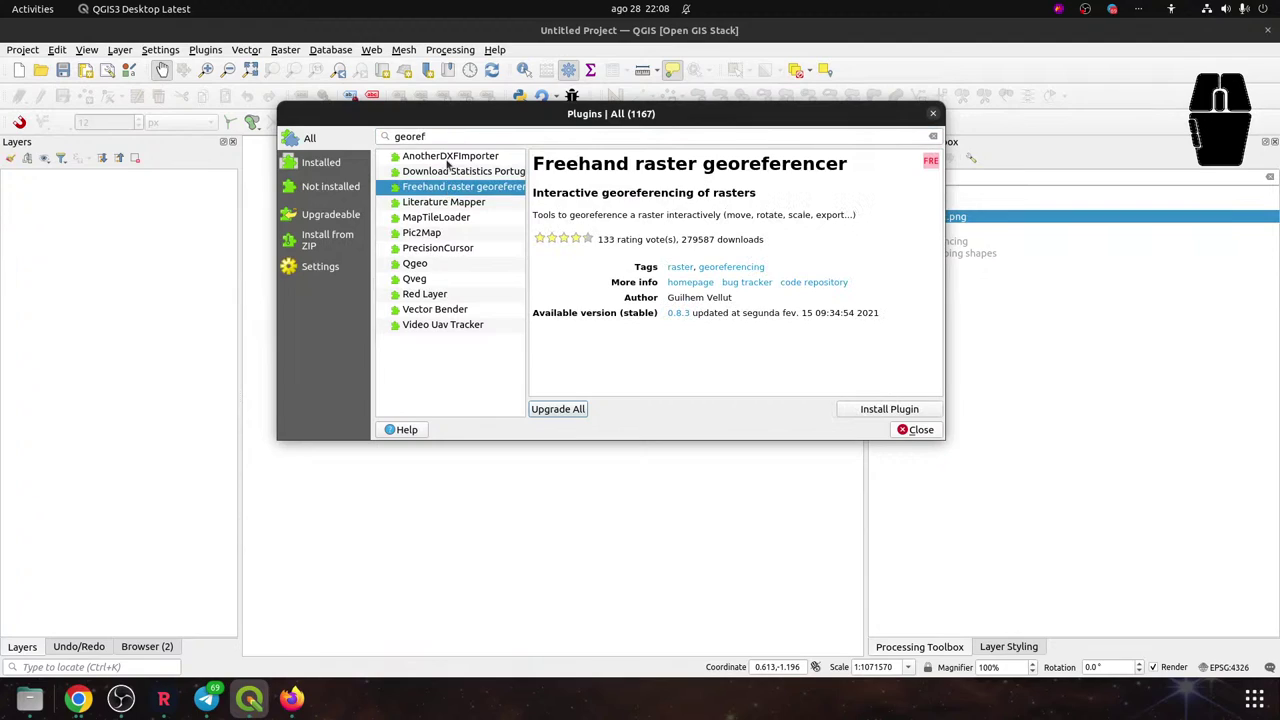
double_click(431, 132)
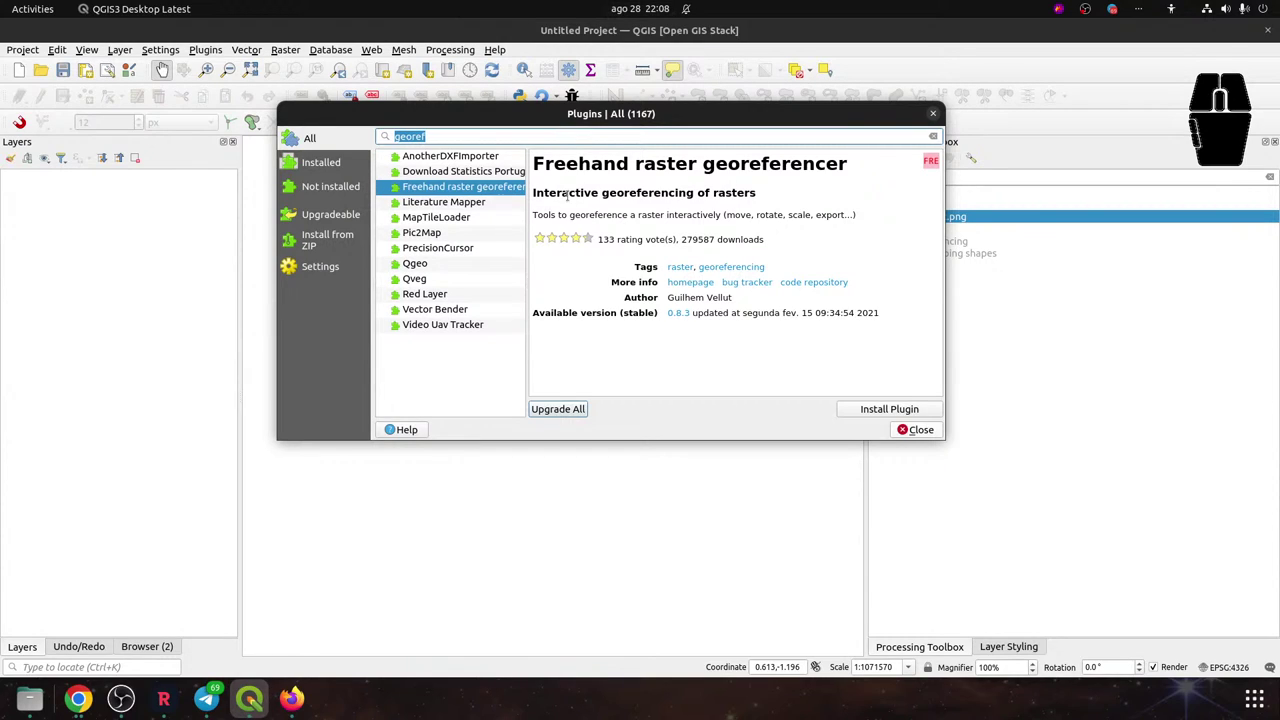
Close the Plugin Manager, quit QGIS and relaunch QGIS Desktop 3.22 from GNOME search
click(933, 113)
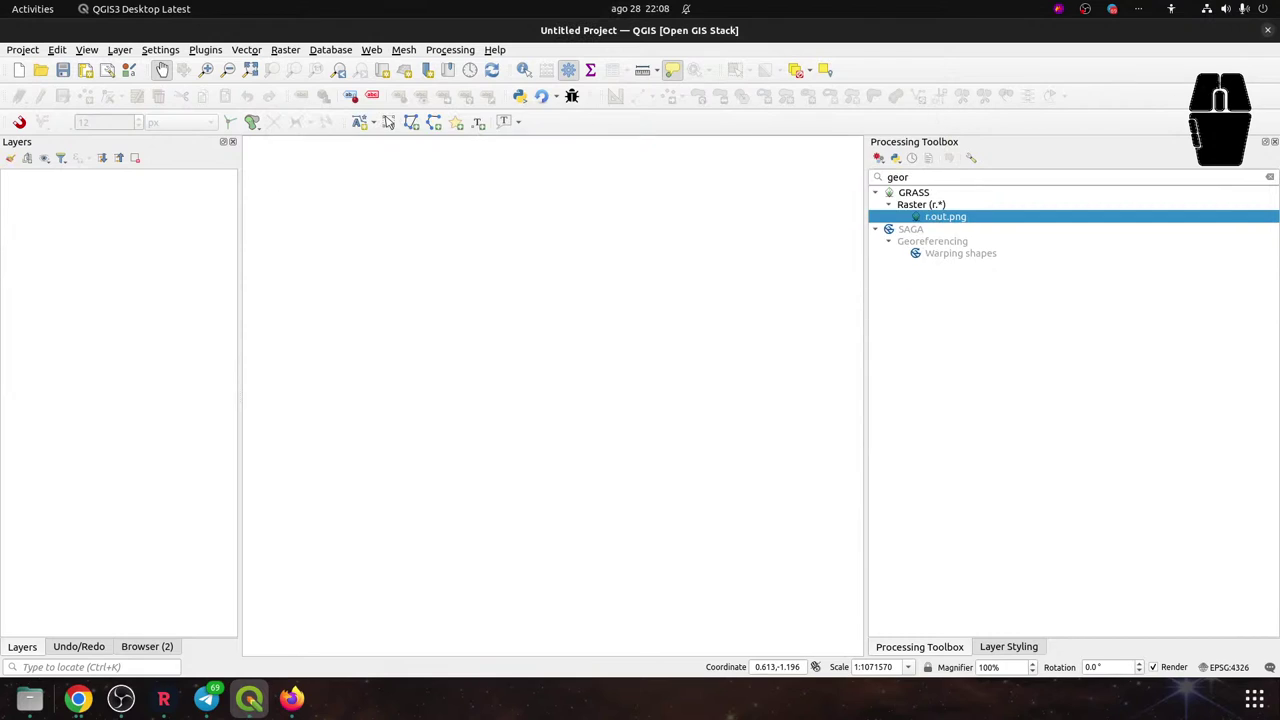
click(1268, 33)
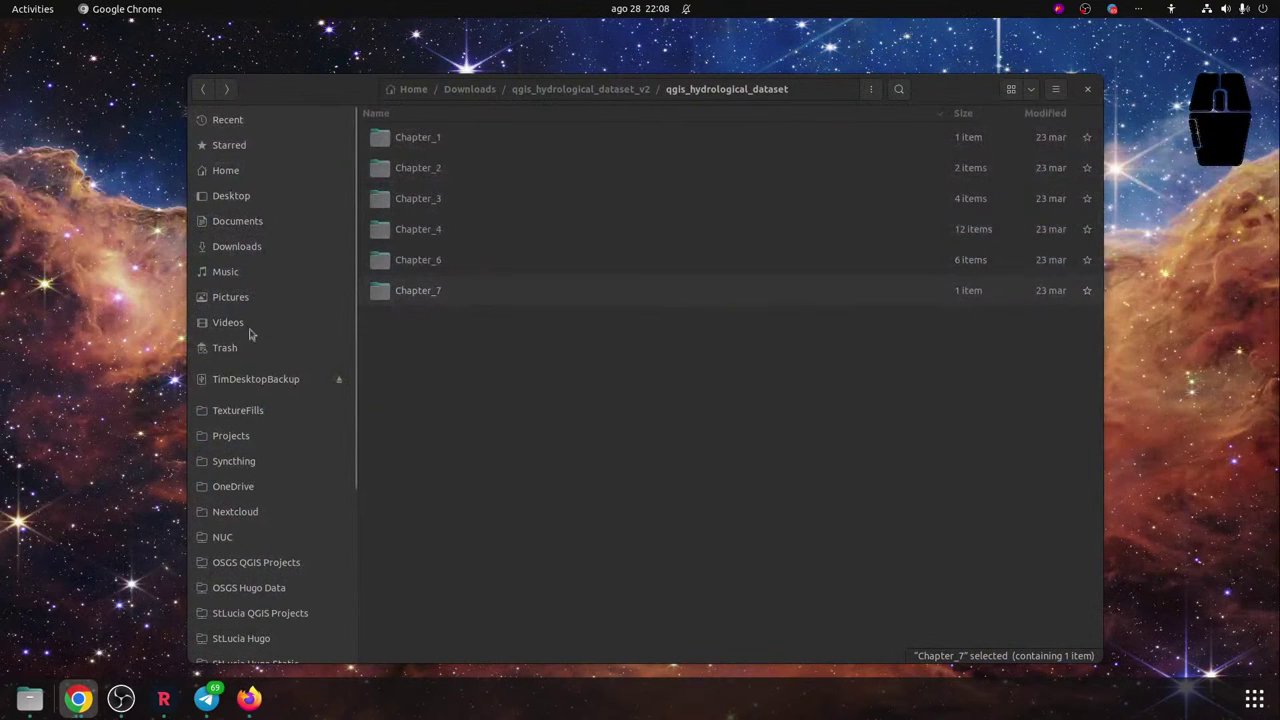
key(super)
text(q)
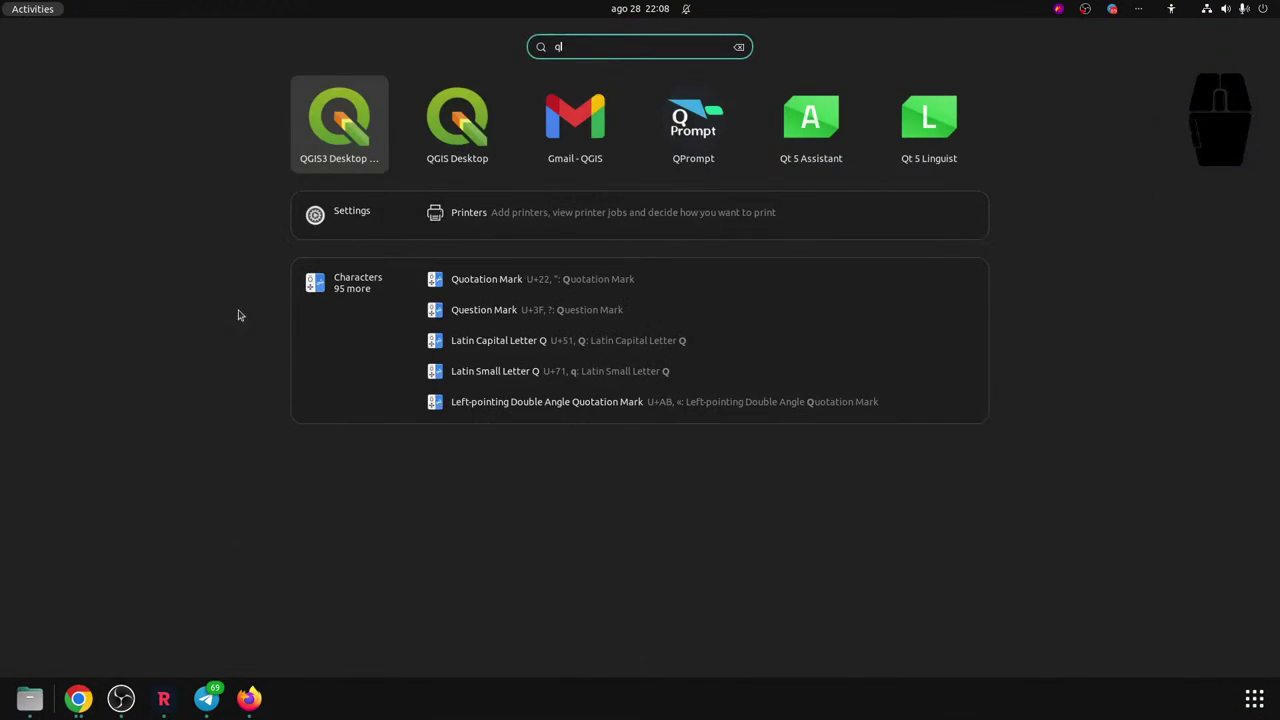
click(441, 165)
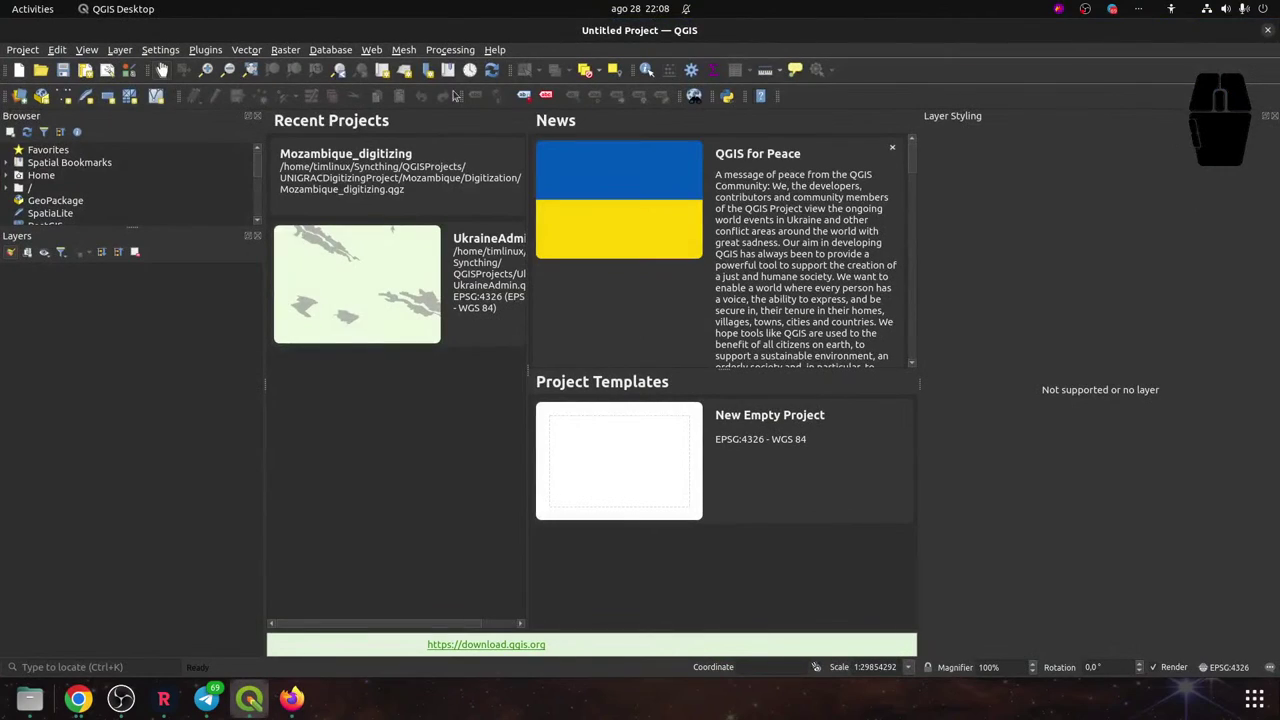
Tab the Layers panel into the Browser dock and create a new empty project
click(283, 52)
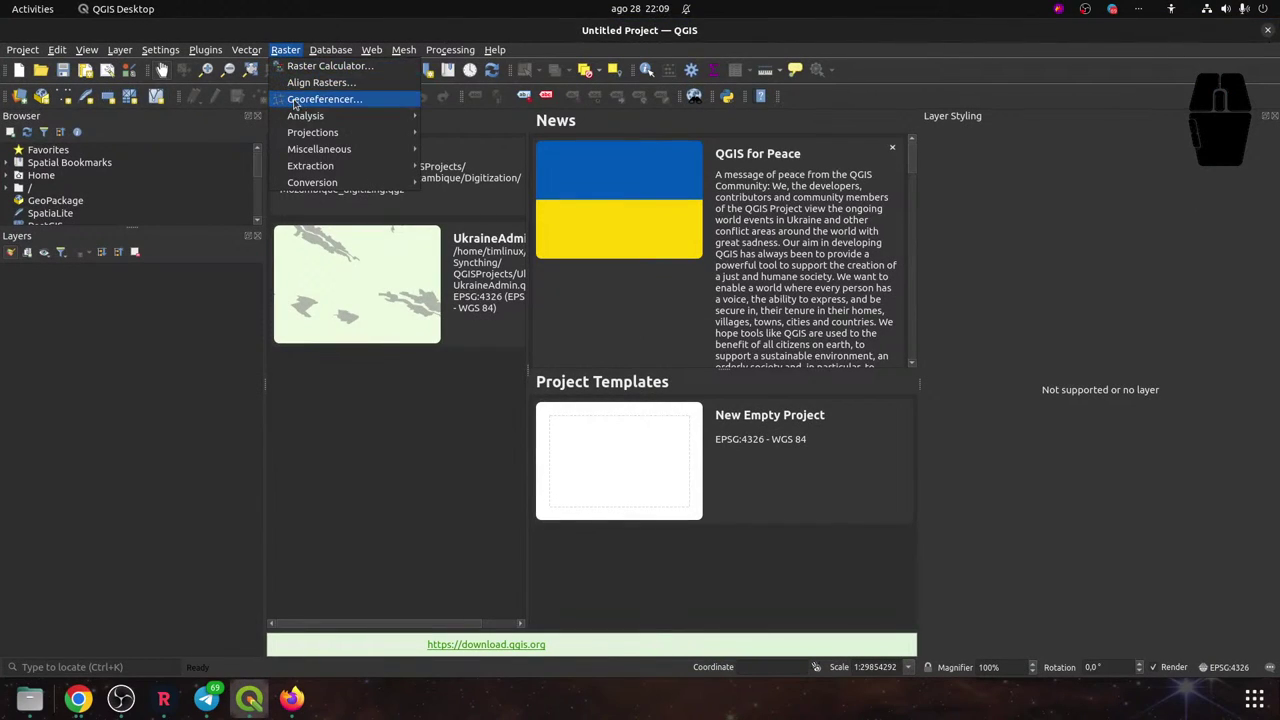
mouse_move(312, 182)
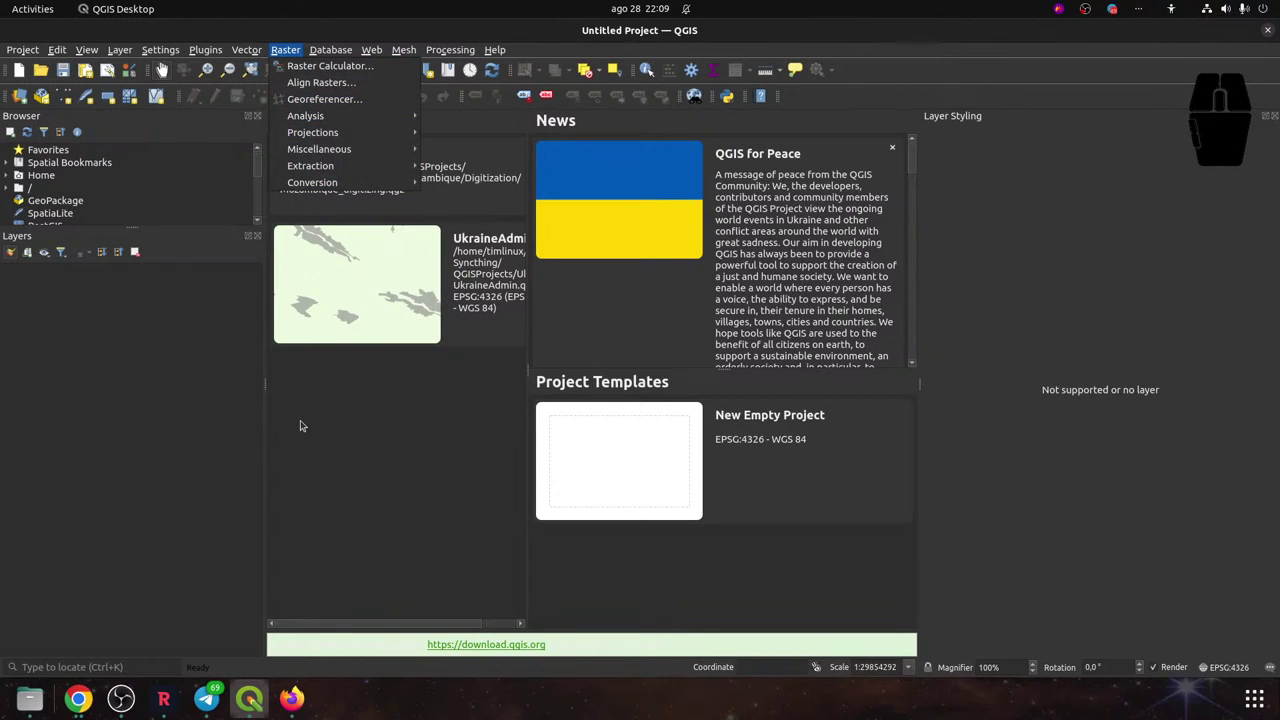
mouse_move(161, 55)
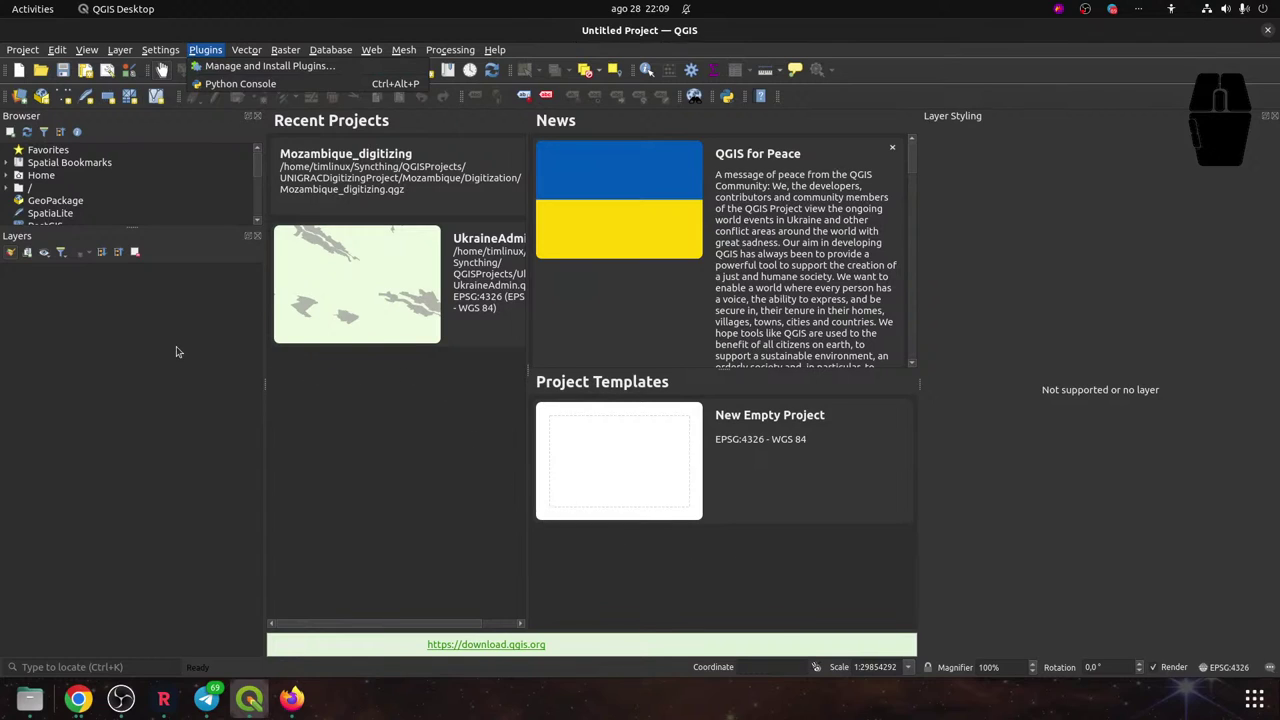
click(161, 244)
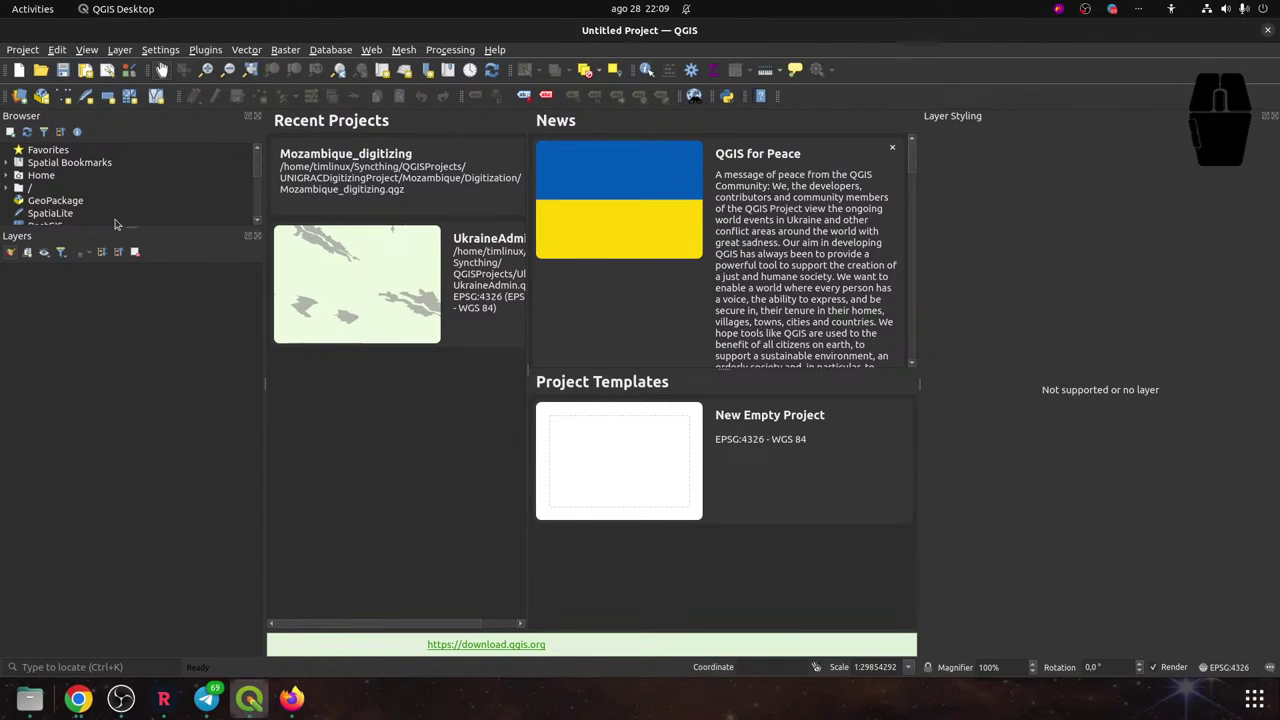
drag(63, 243, 63, 208)
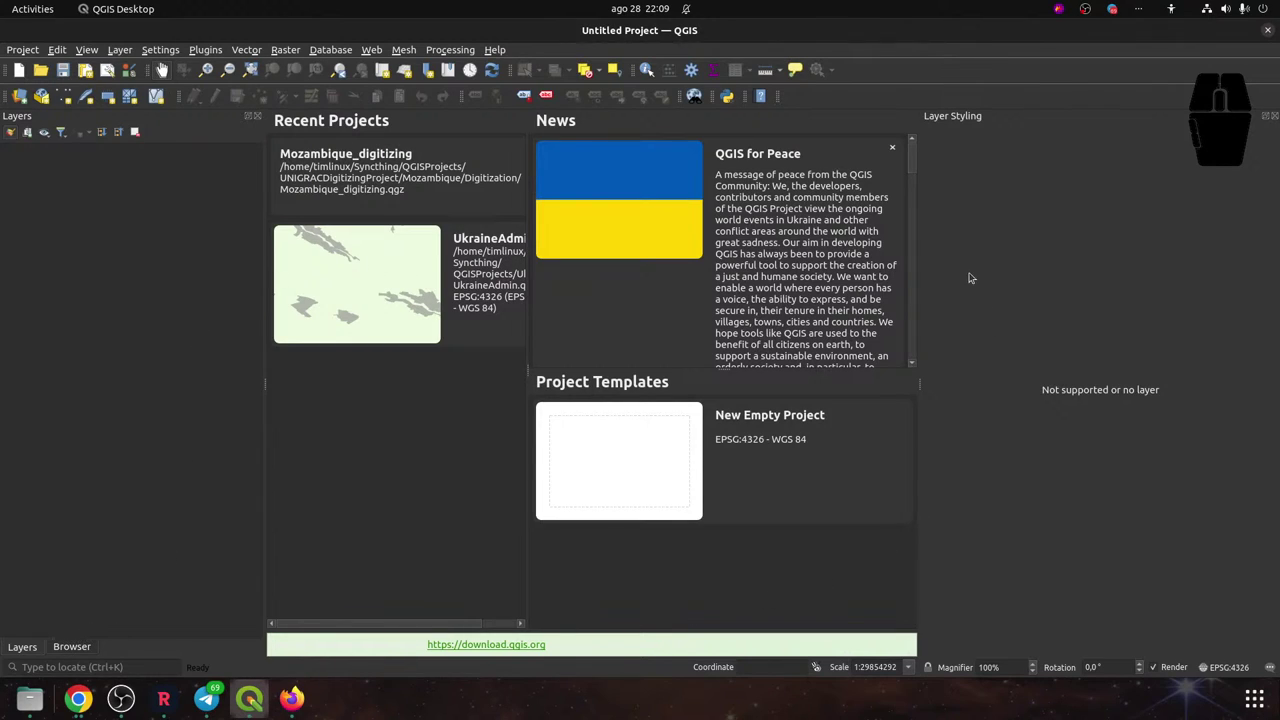
click(19, 70)
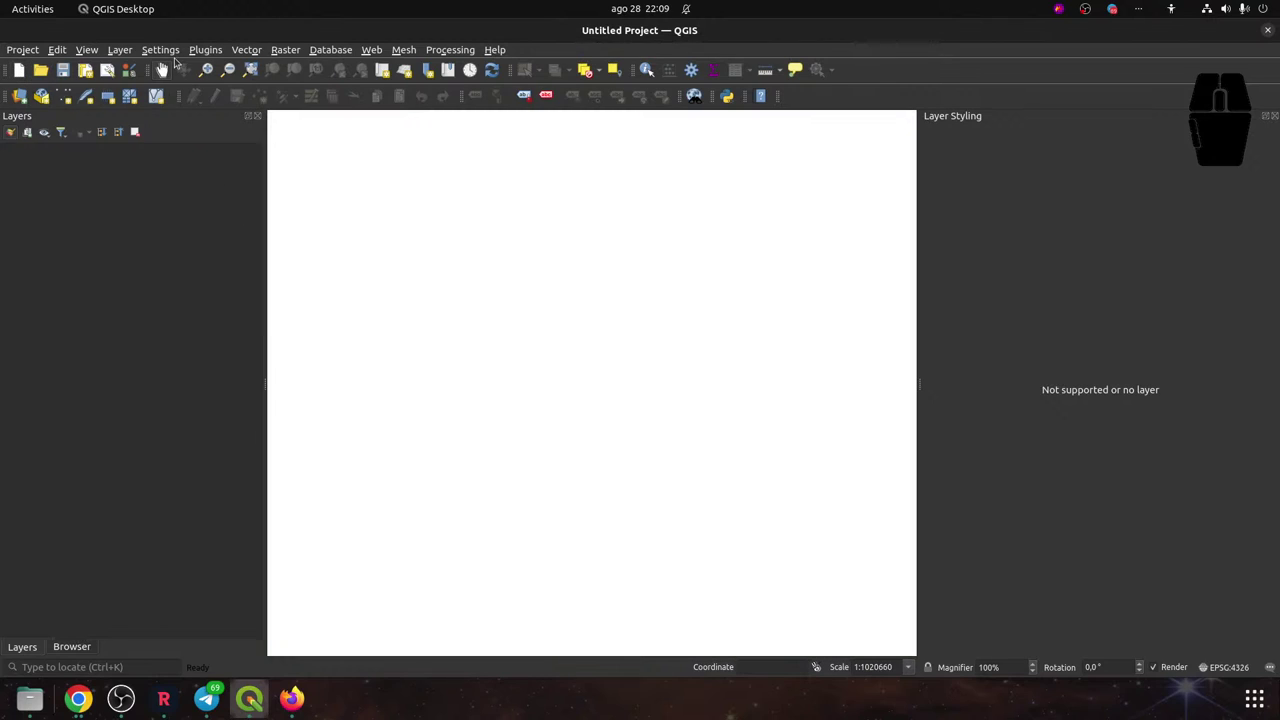
click(287, 52)
Open a maximized Georeferencer and load Mount_Marcy_New_York_USGS_topo_map_1979.JPG from Downloads' Chapter_1 folder
click(323, 101)
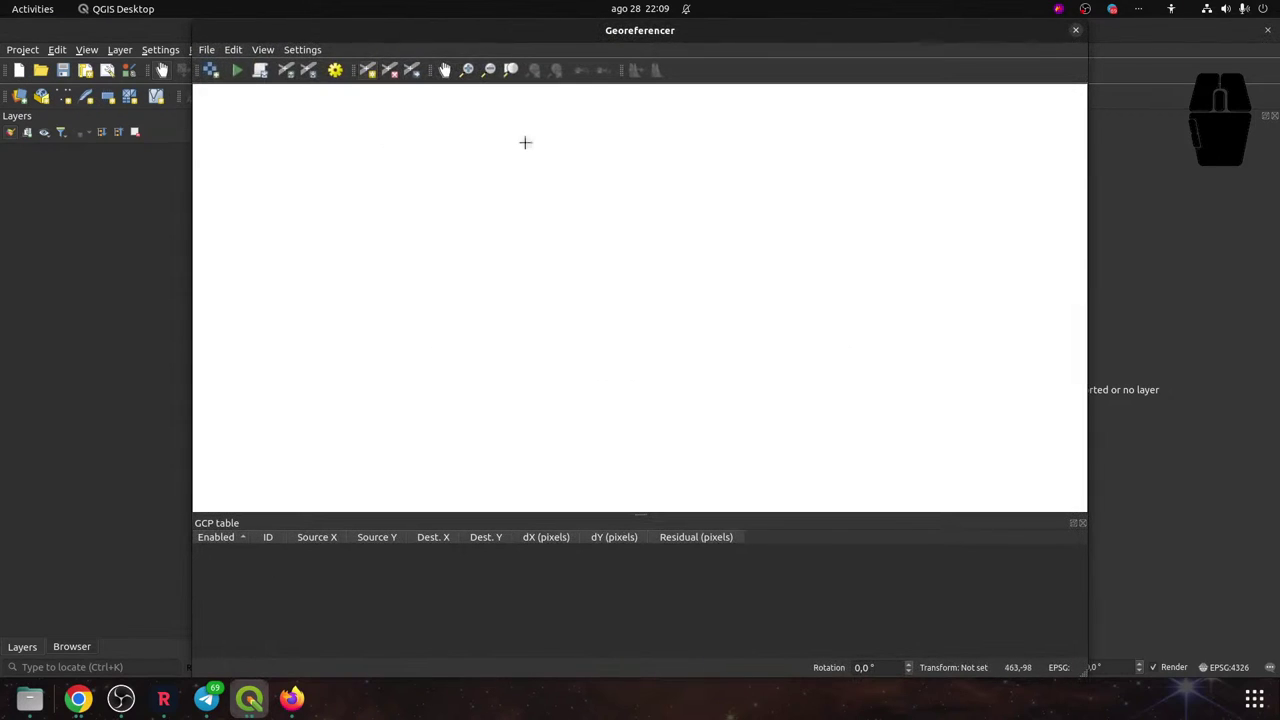
double_click(826, 32)
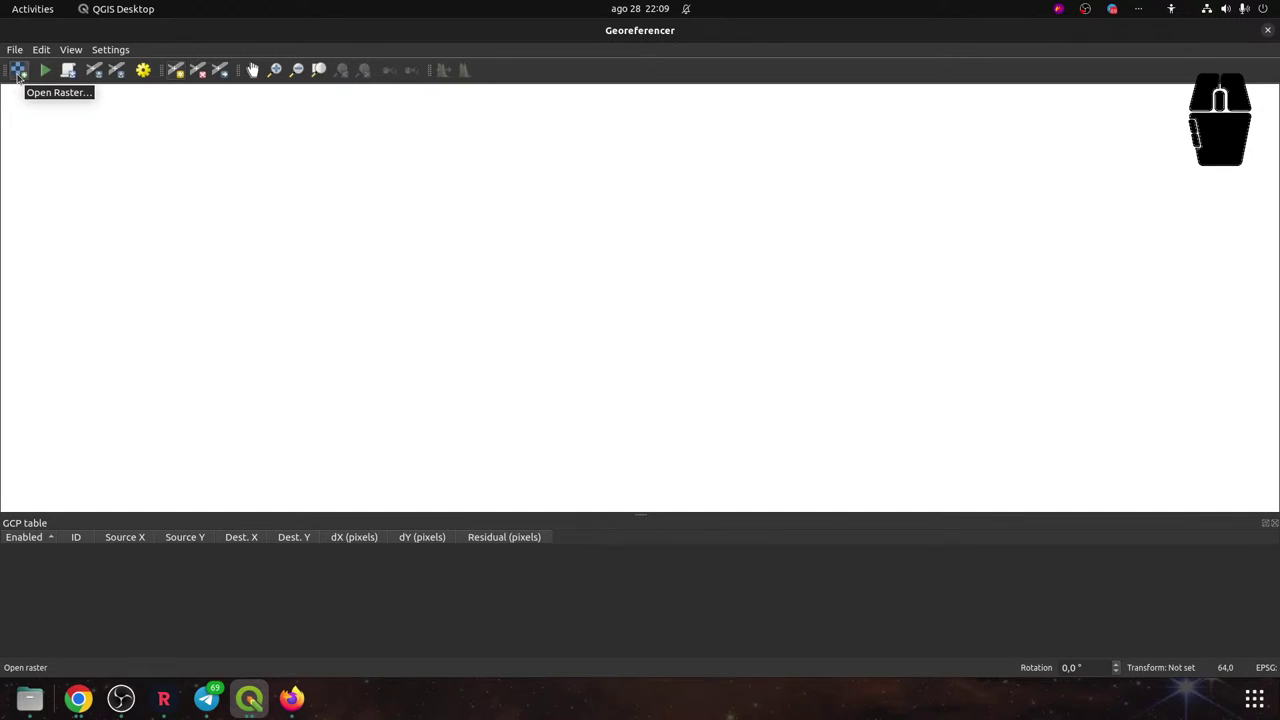
click(18, 72)
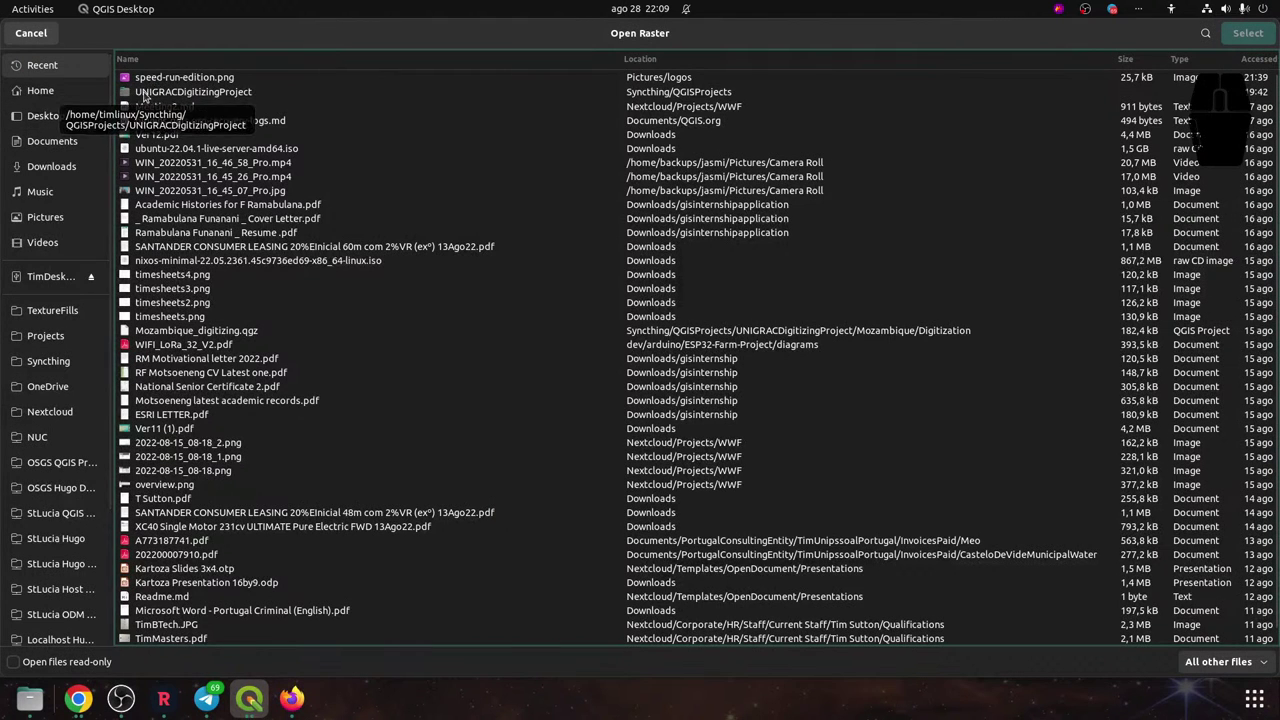
double_click(143, 94)
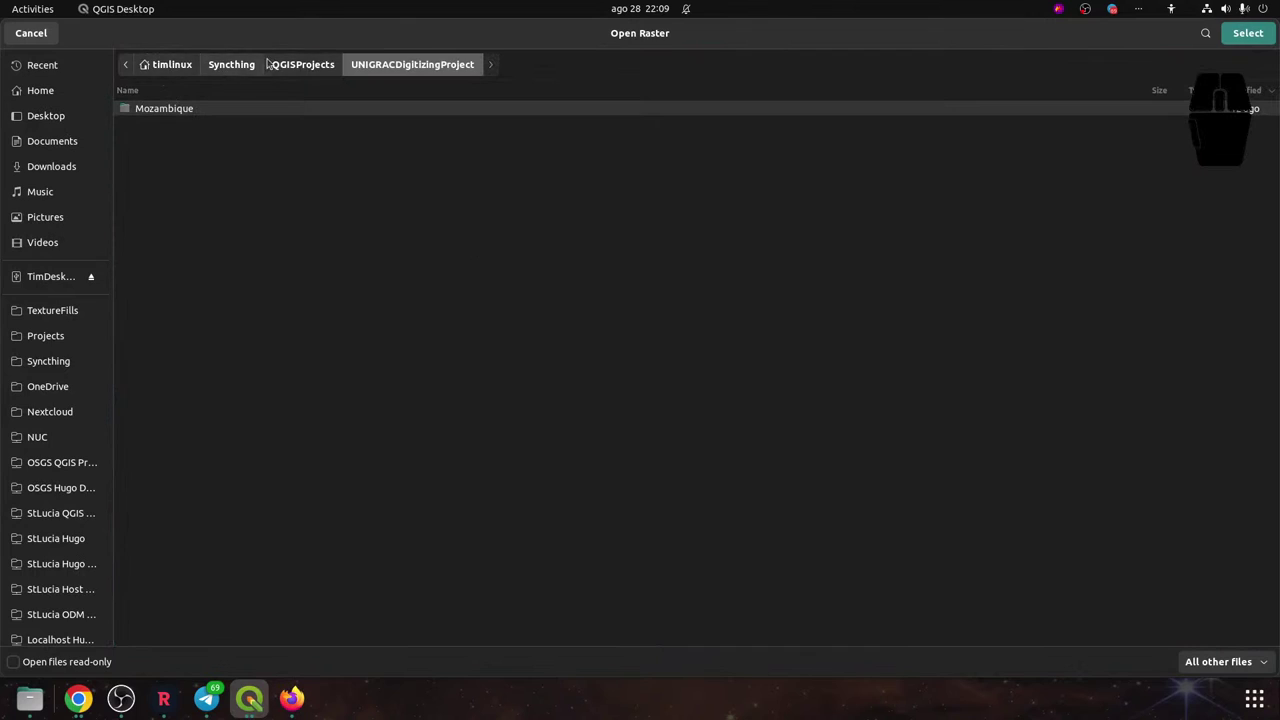
click(90, 166)
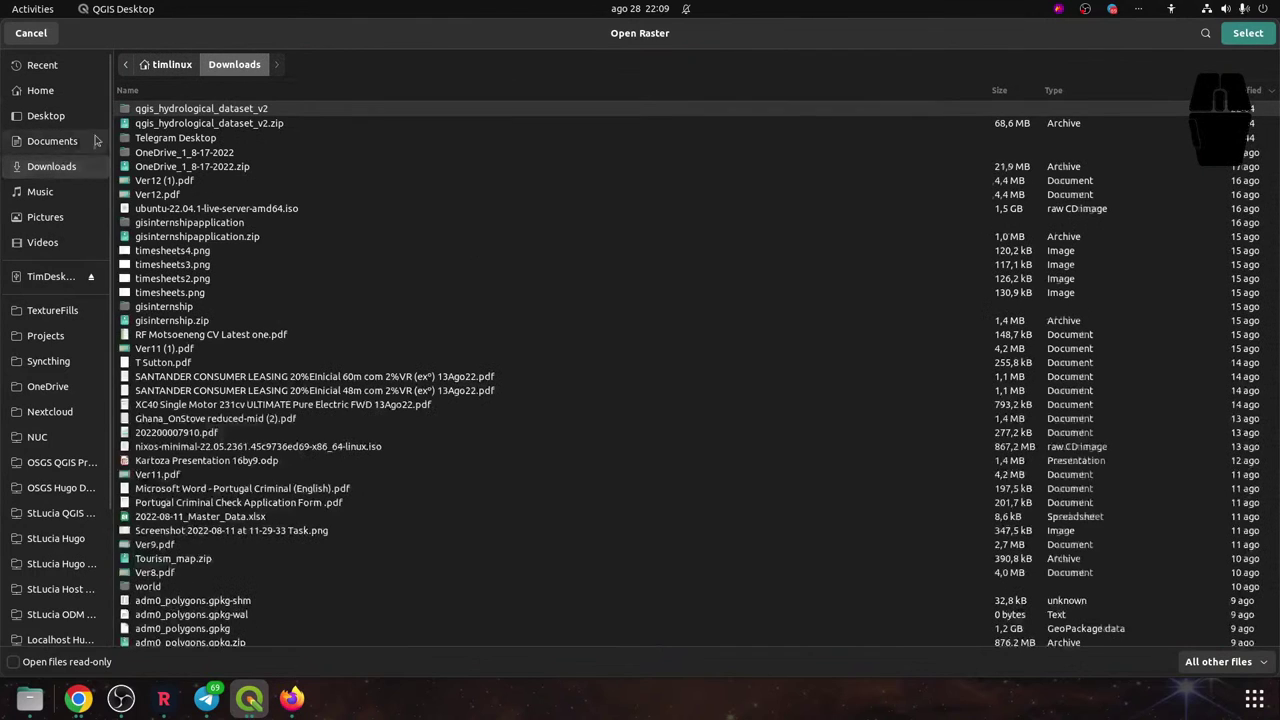
double_click(165, 110)
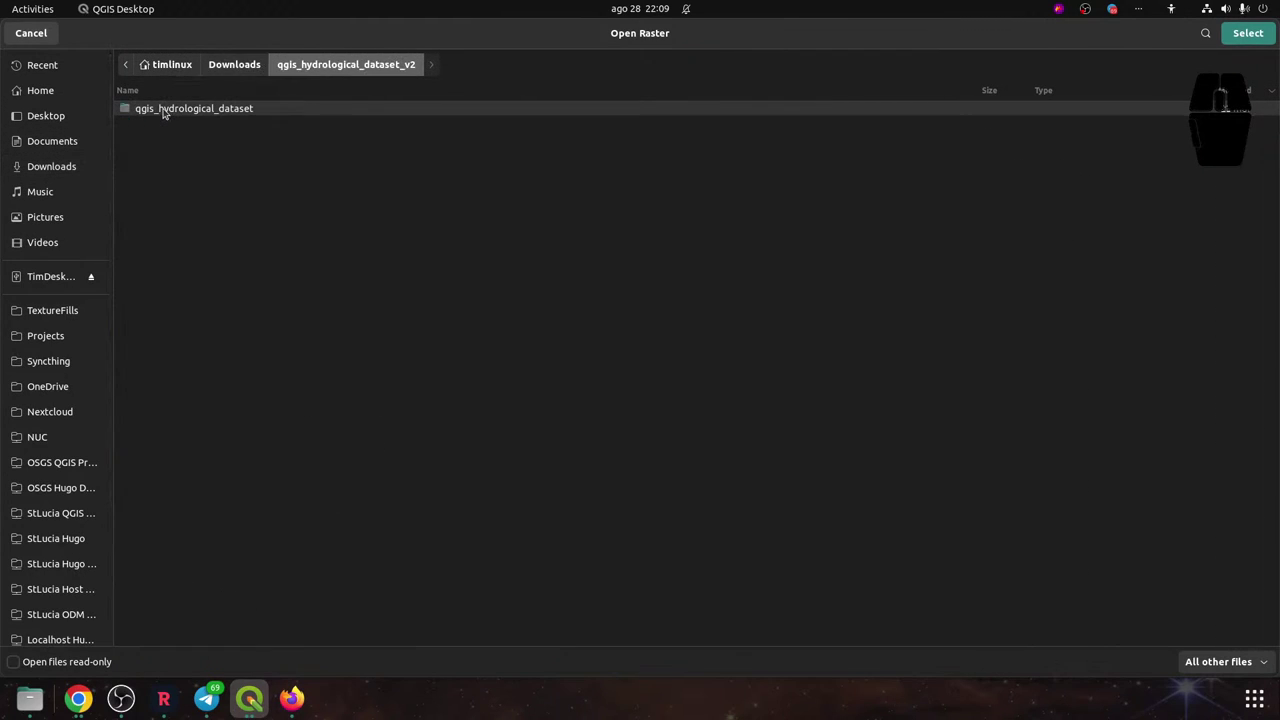
double_click(165, 110)
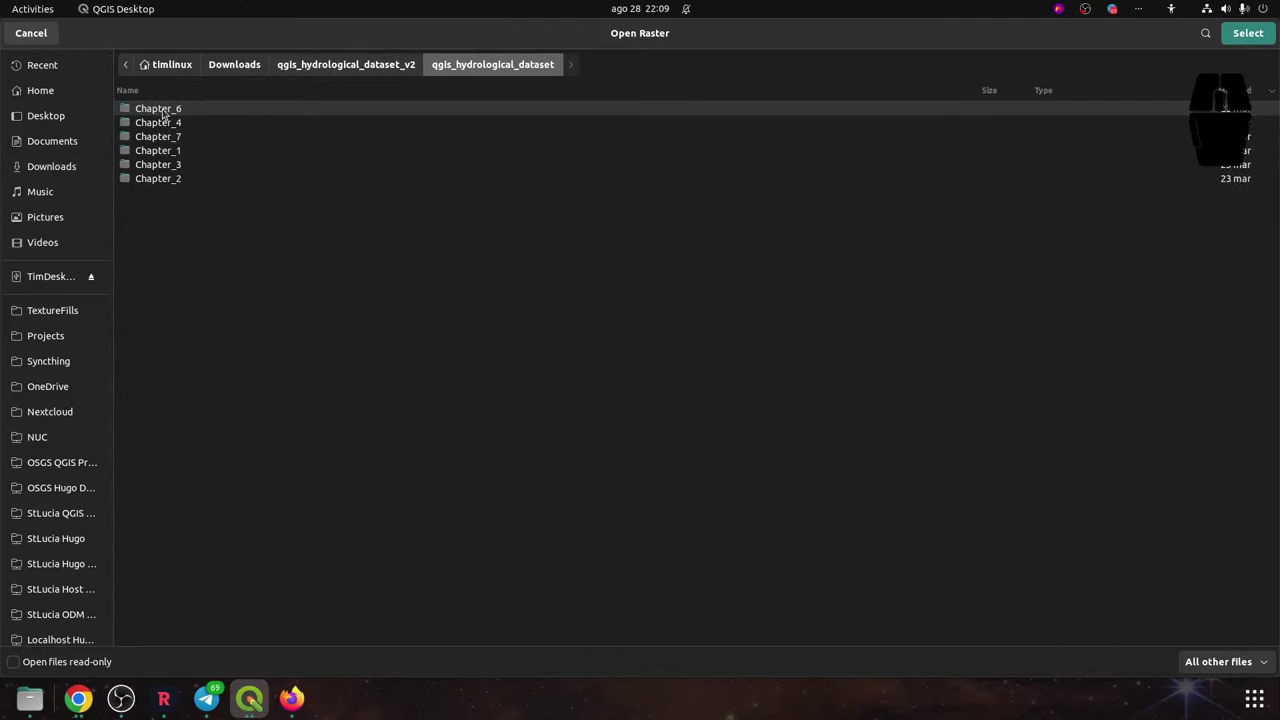
click(159, 152)
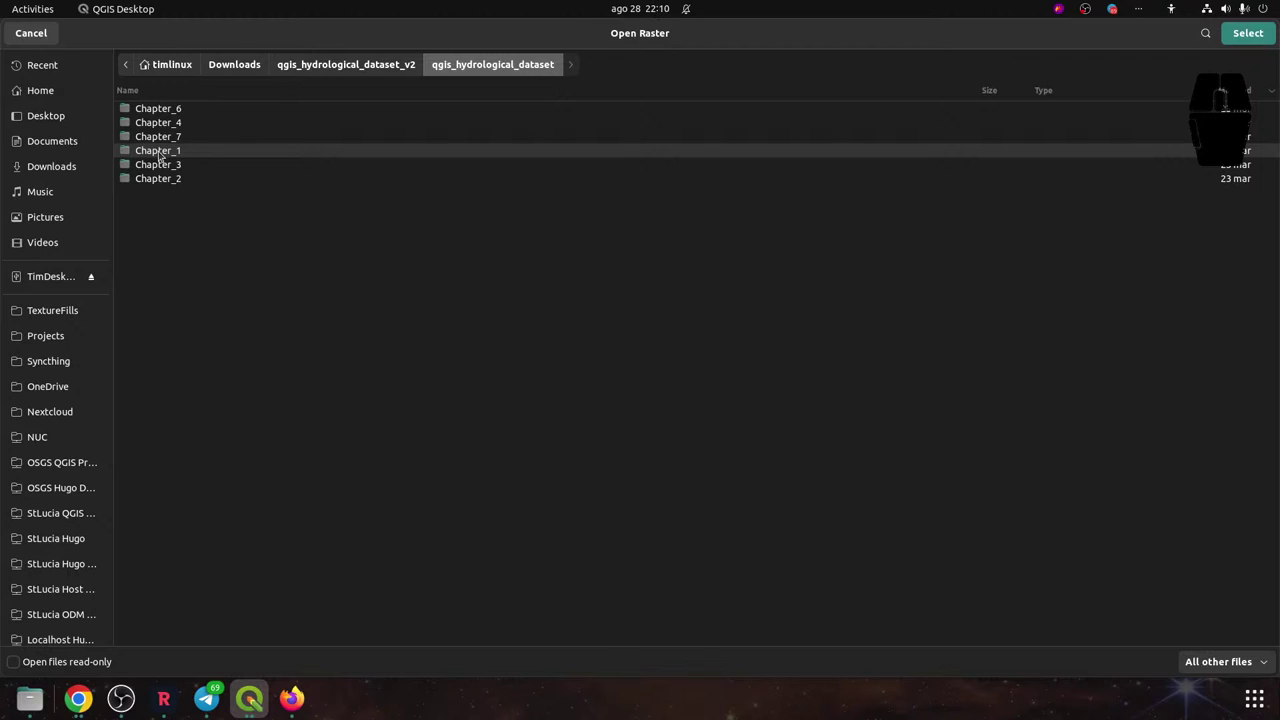
double_click(159, 152)
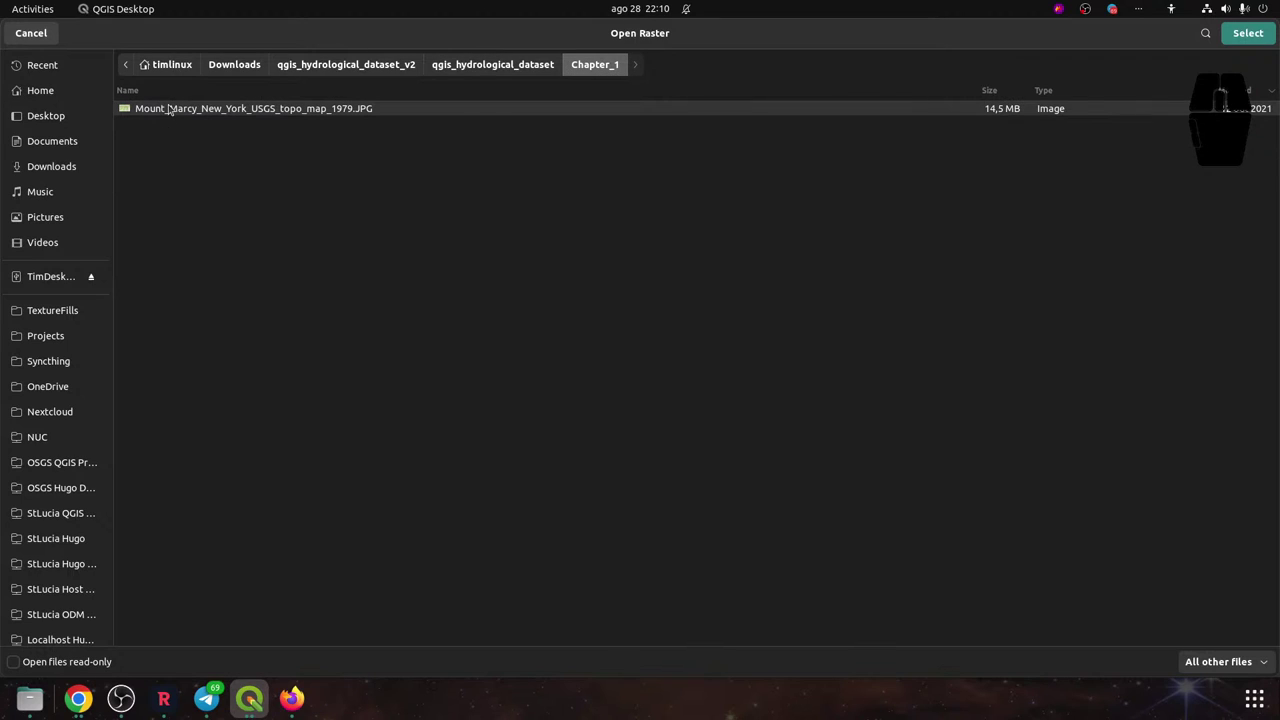
double_click(168, 110)
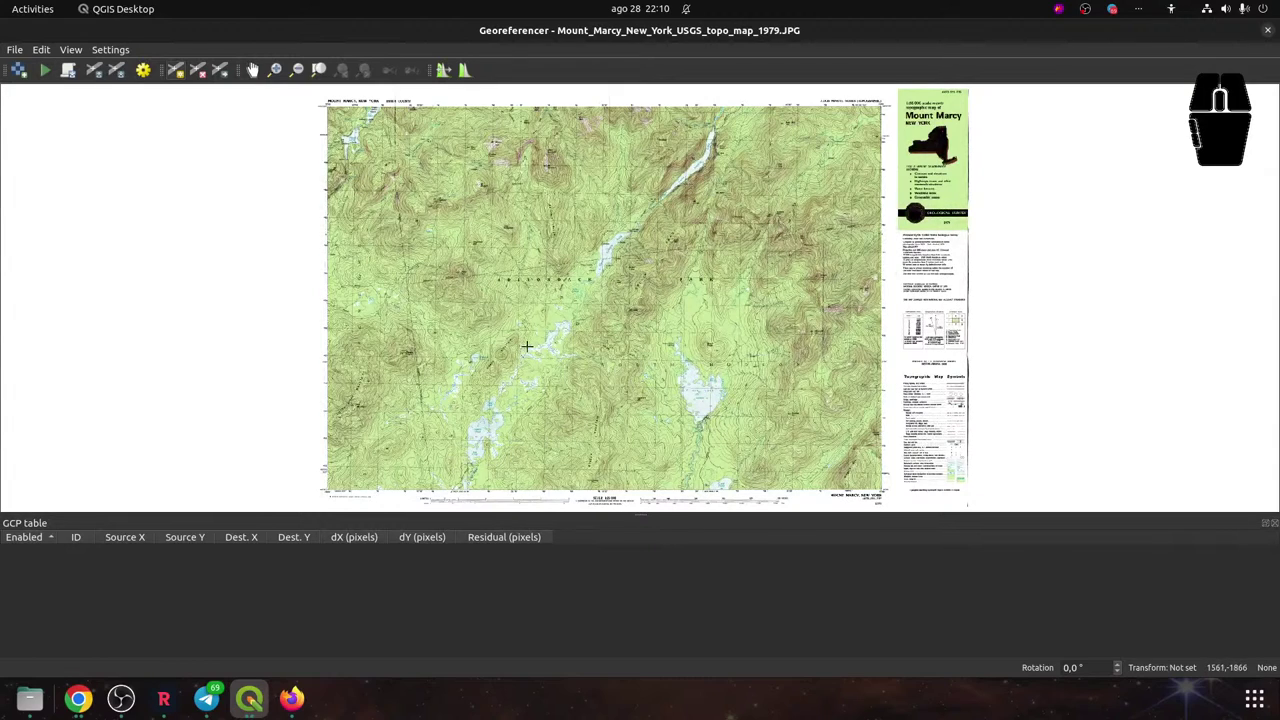
In Transformation Settings, choose Linear as the transformation type and Cubic as the resampling method
click(110, 49)
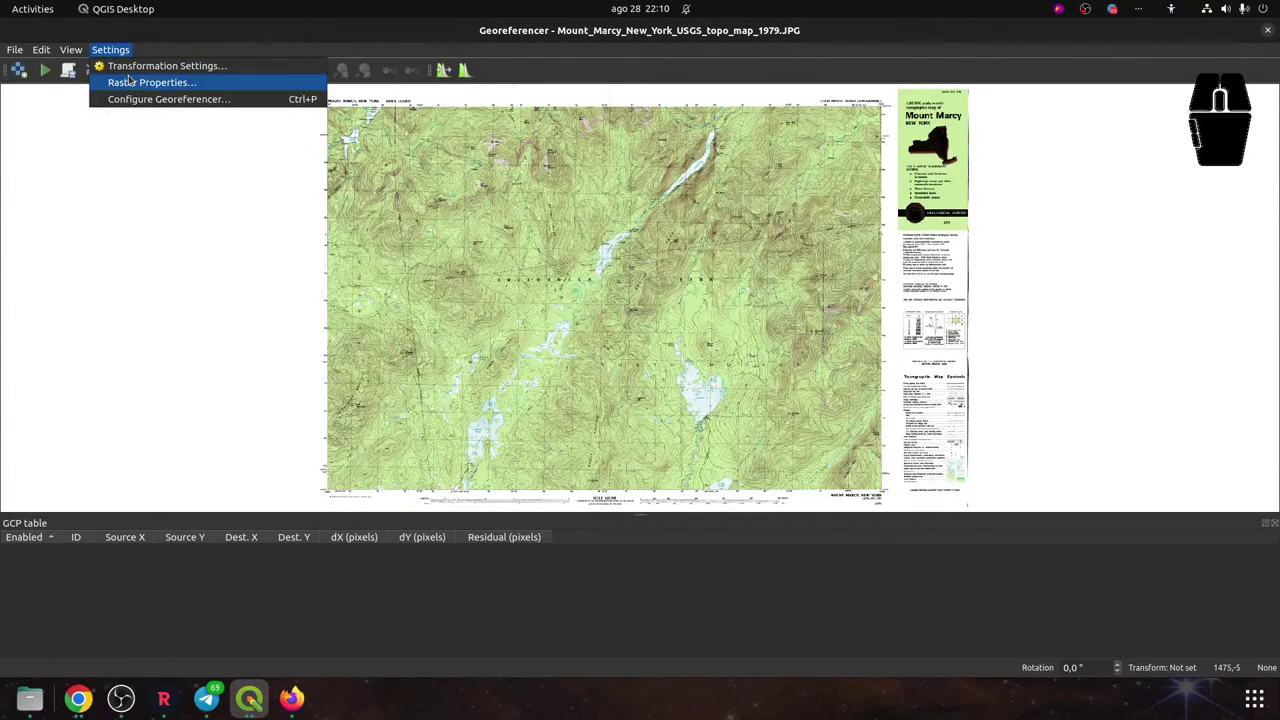
click(133, 66)
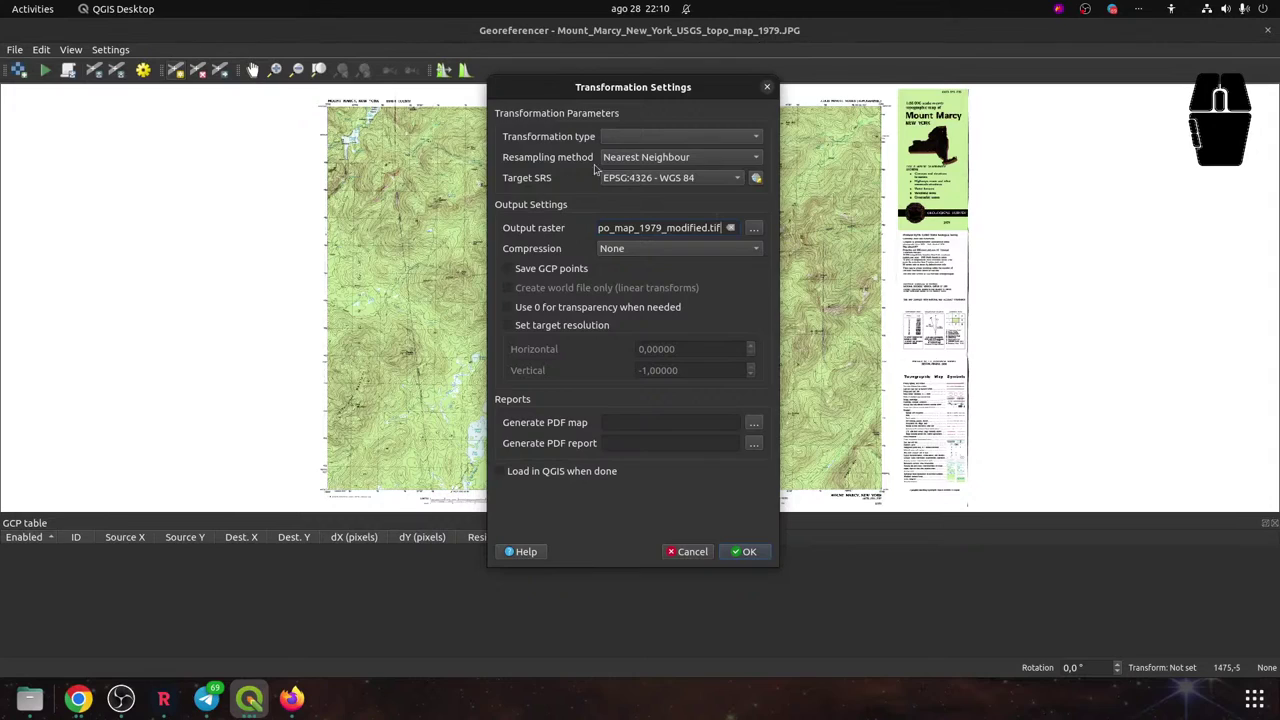
click(645, 140)
click(644, 138)
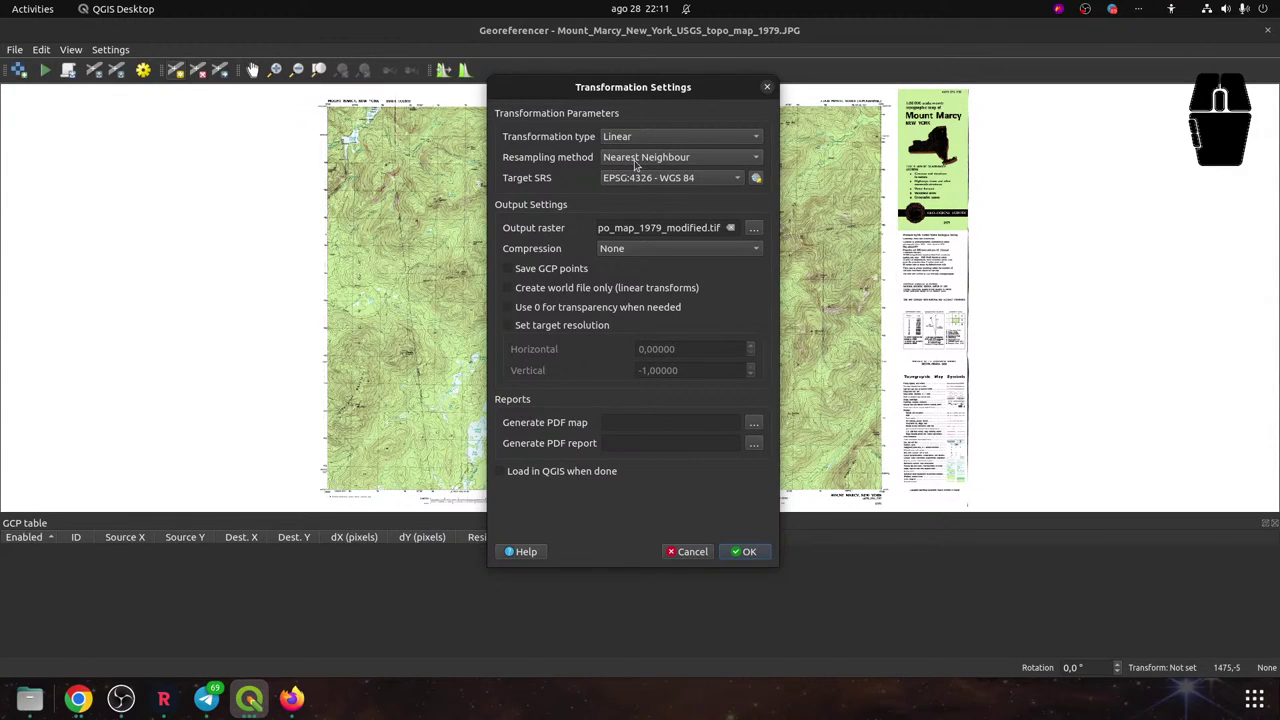
click(631, 165)
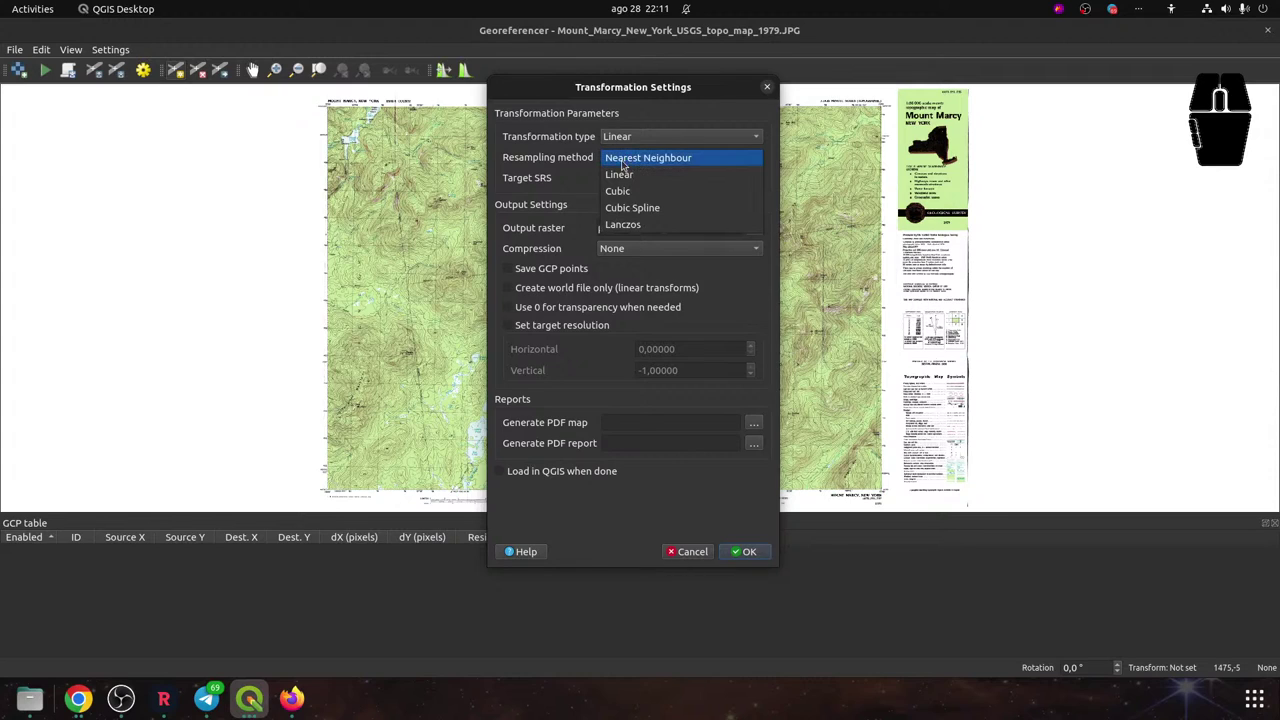
click(623, 193)
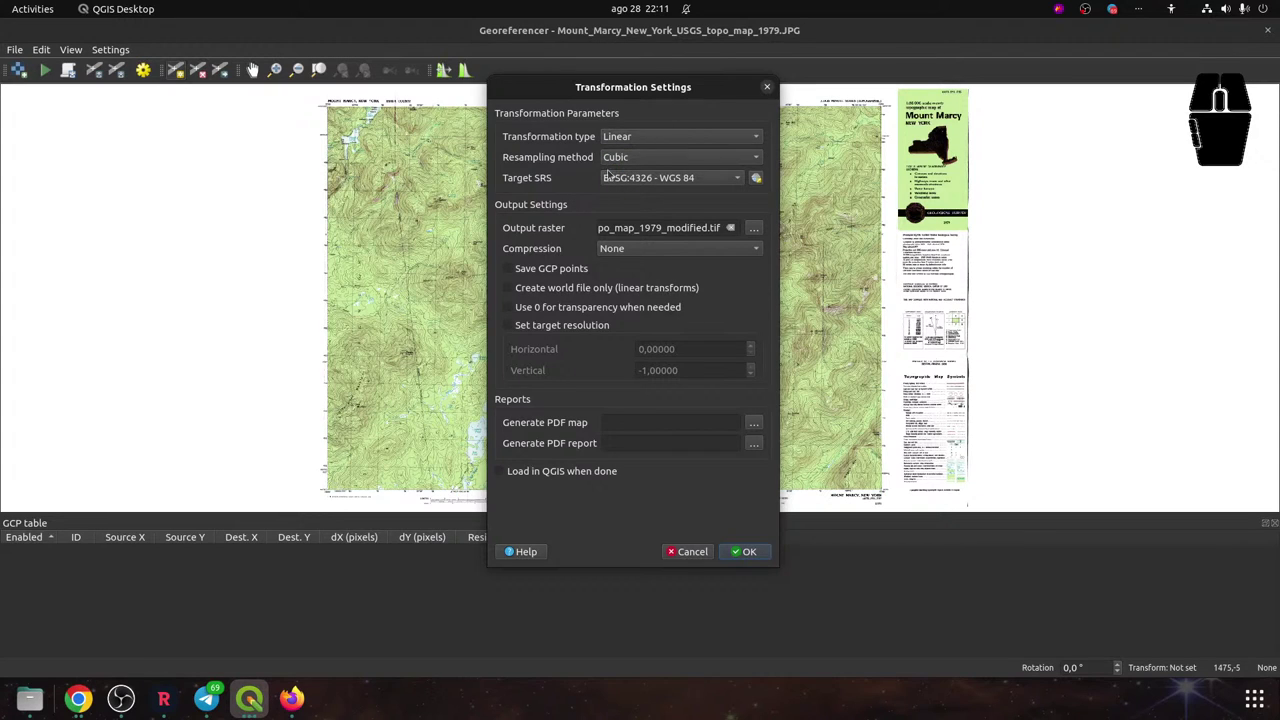
mouse_move(608, 174)
click(756, 178)
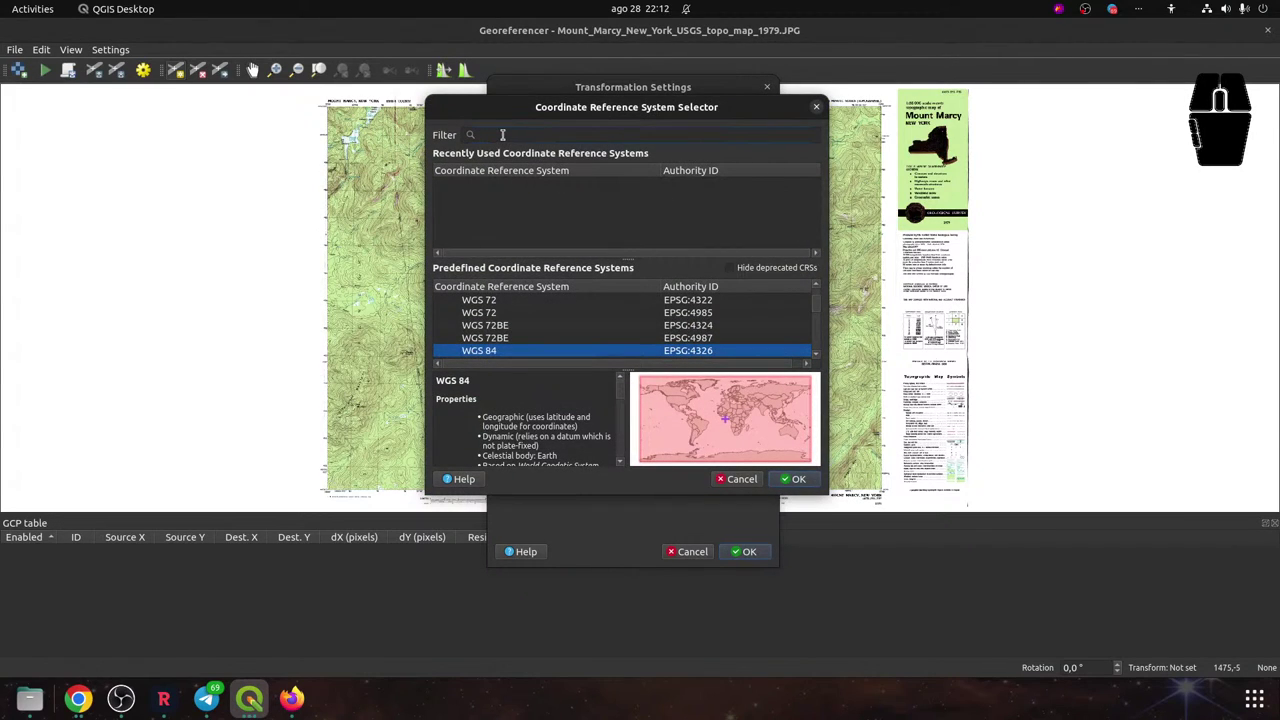
text(26718)
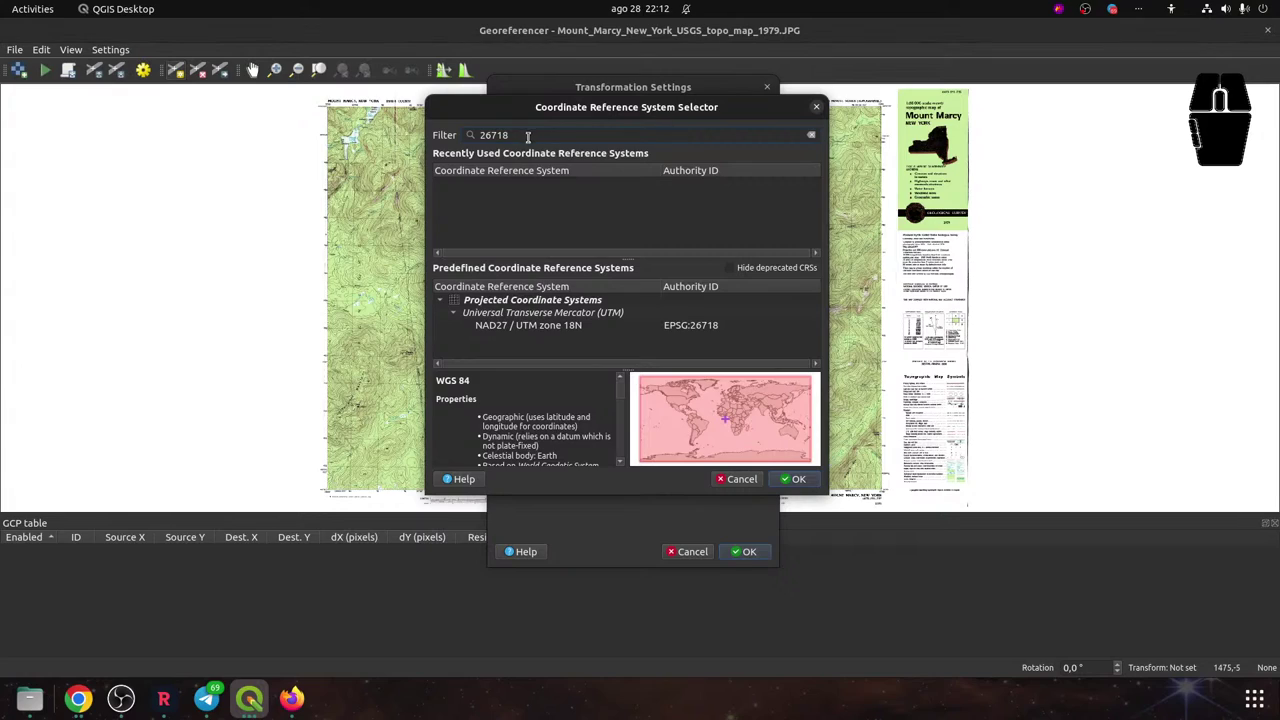
double_click(510, 135)
click(795, 479)
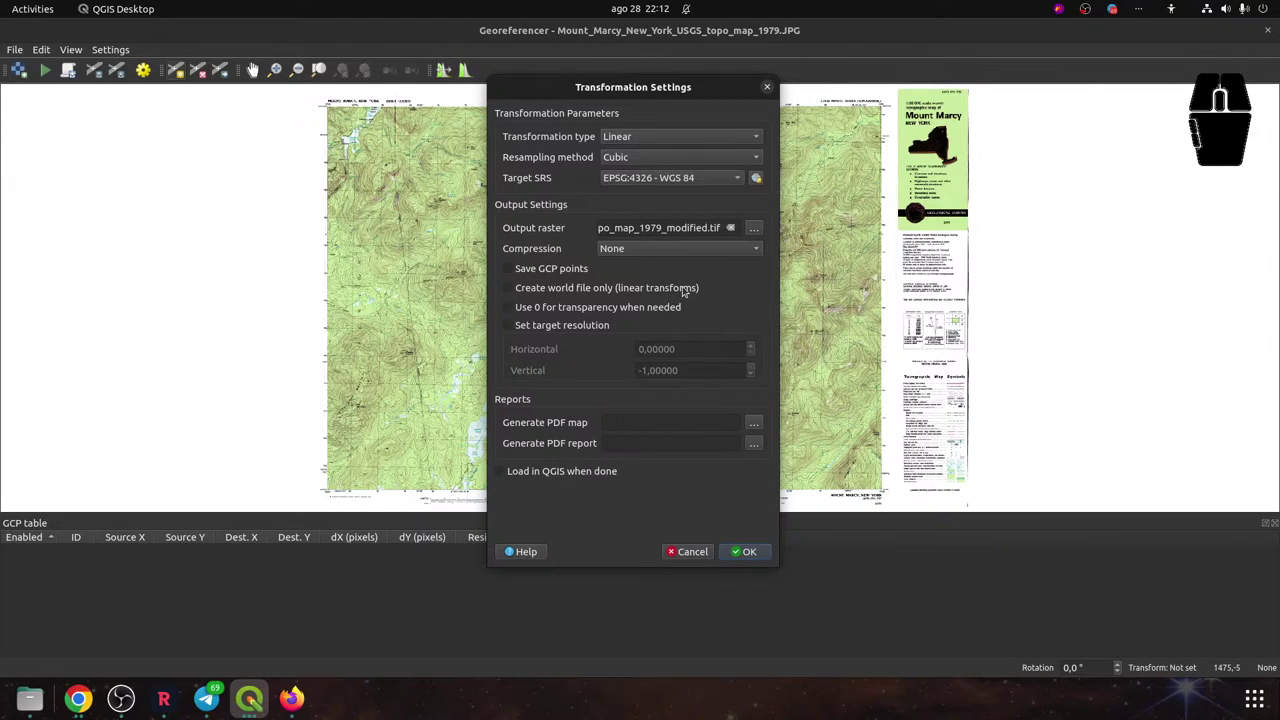
Set the output raster file name to georeferenced_map in the Chapter_1 folder
click(755, 231)
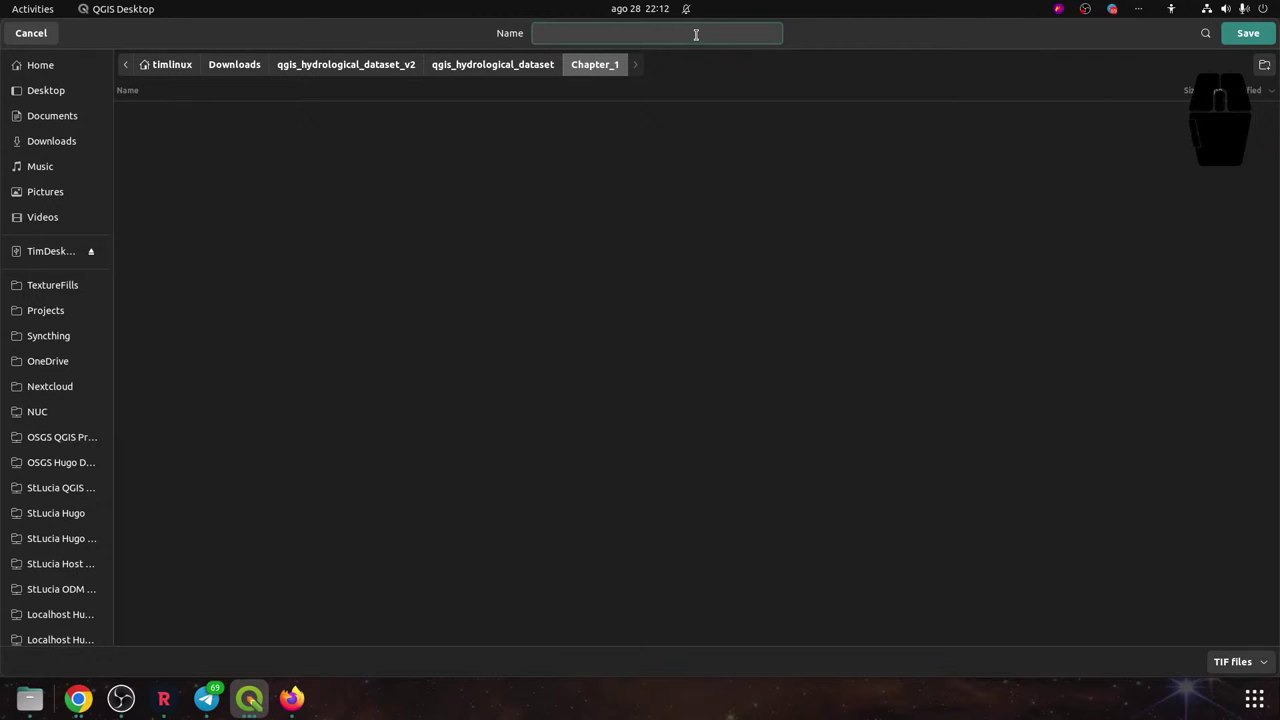
text(georeferenced_map.tif)
key(Return)
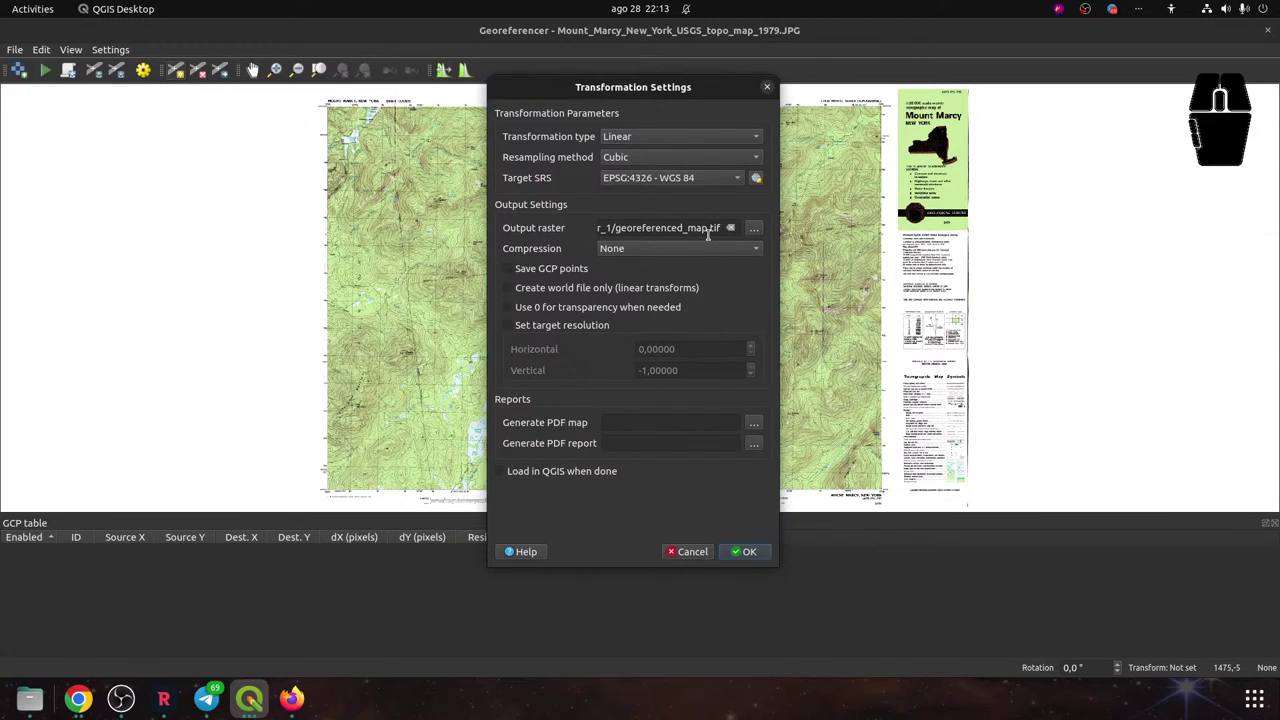
Accept the Linear transformation settings and zoom in on the topo map
click(747, 552)
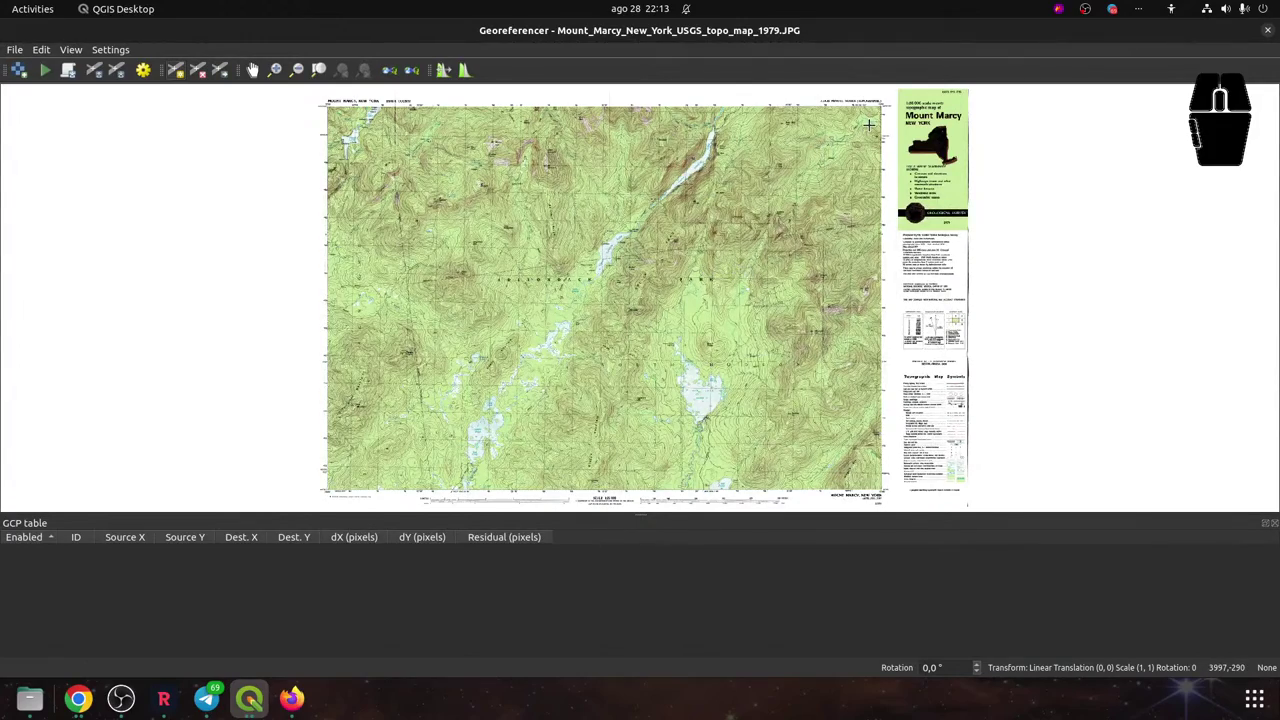
scroll(895, 124, up, 1)
scroll(895, 124, up, 3)
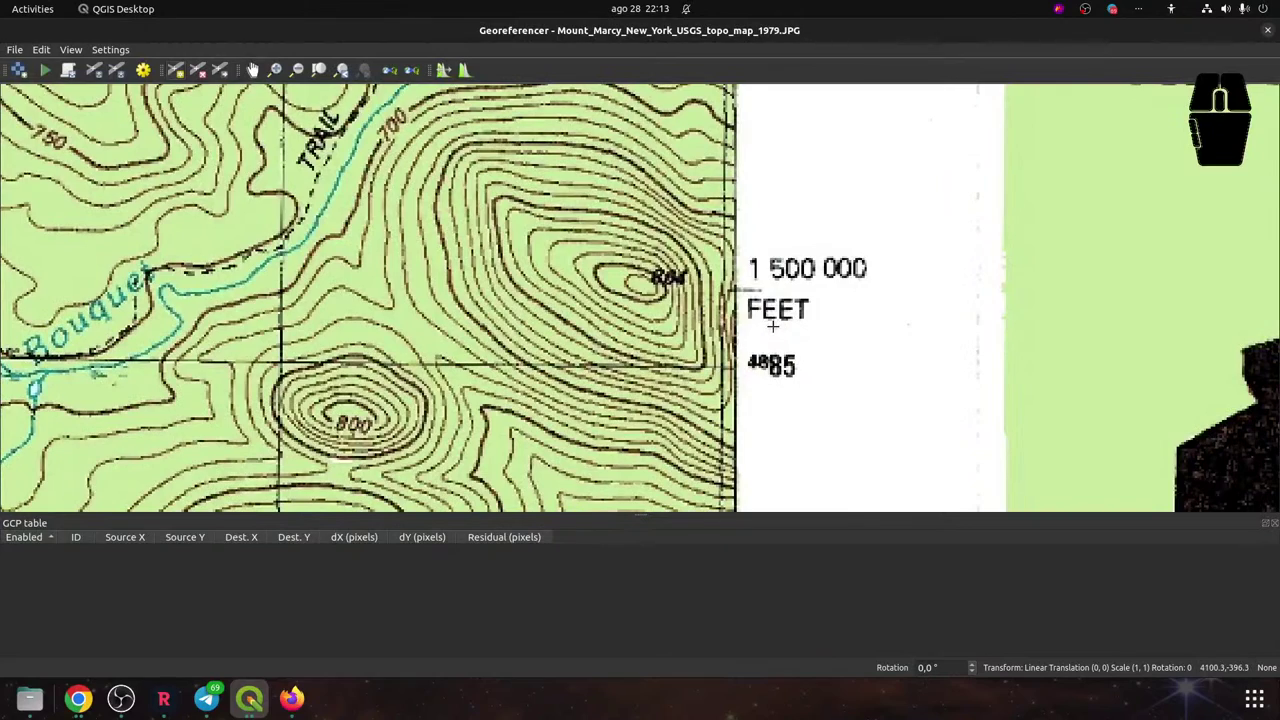
scroll(770, 324, down, 1)
scroll(766, 345, up, 1)
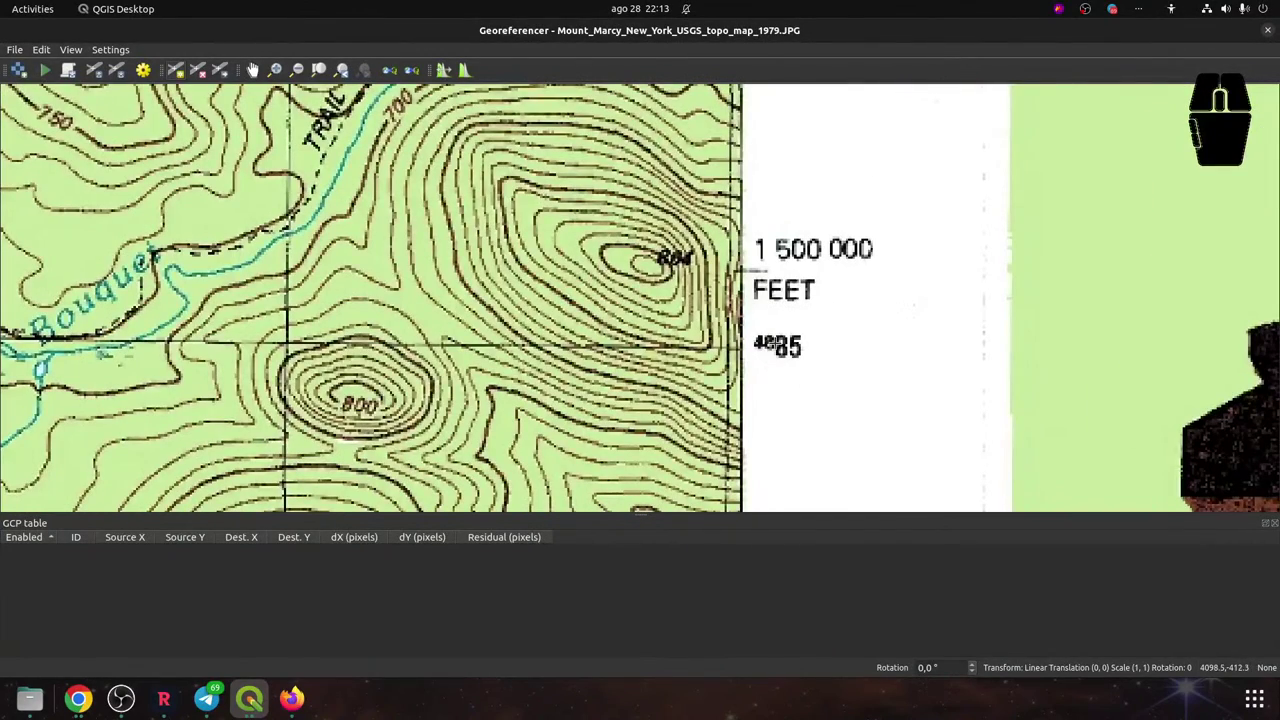
scroll(765, 235, up, 1)
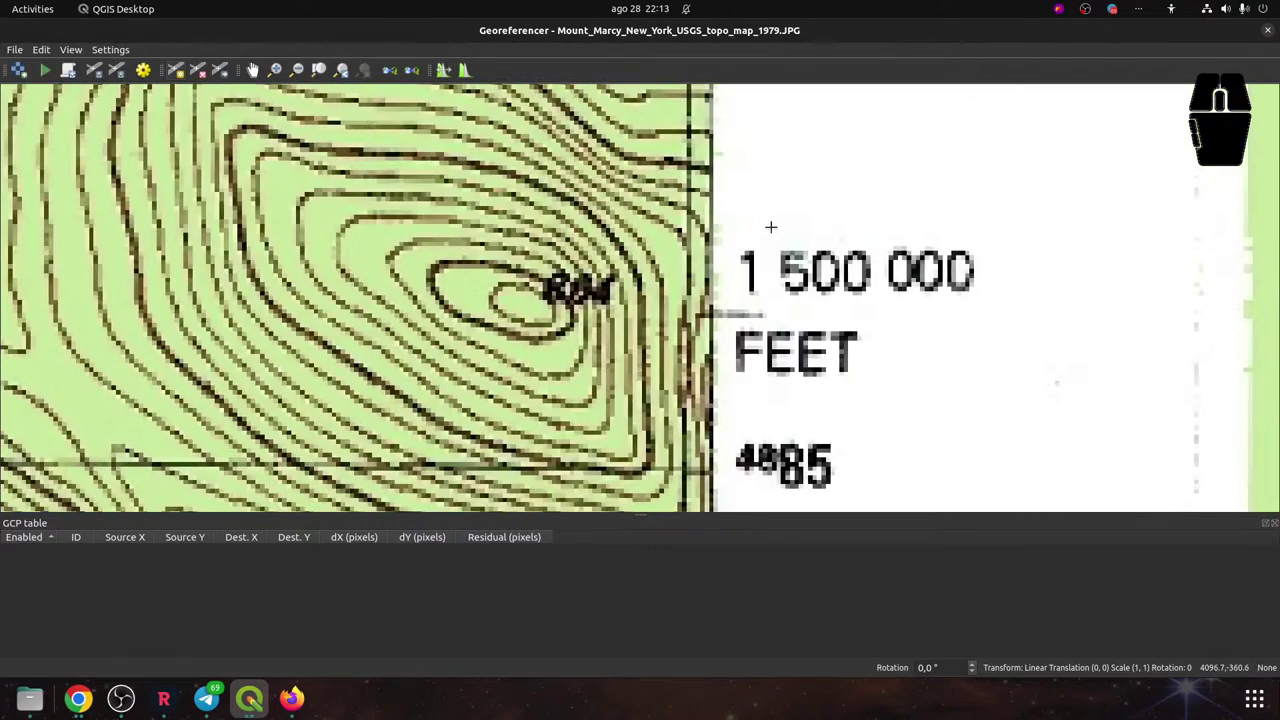
Pan to the map's top-right corner labelled 73°45′, 44°07′30″ to inspect it
mouse_move(723, 180)
mouse_down()
mouse_move(737, 337)
mouse_move(755, 382)
mouse_move(752, 478)
mouse_up()
drag(757, 309, 780, 434)
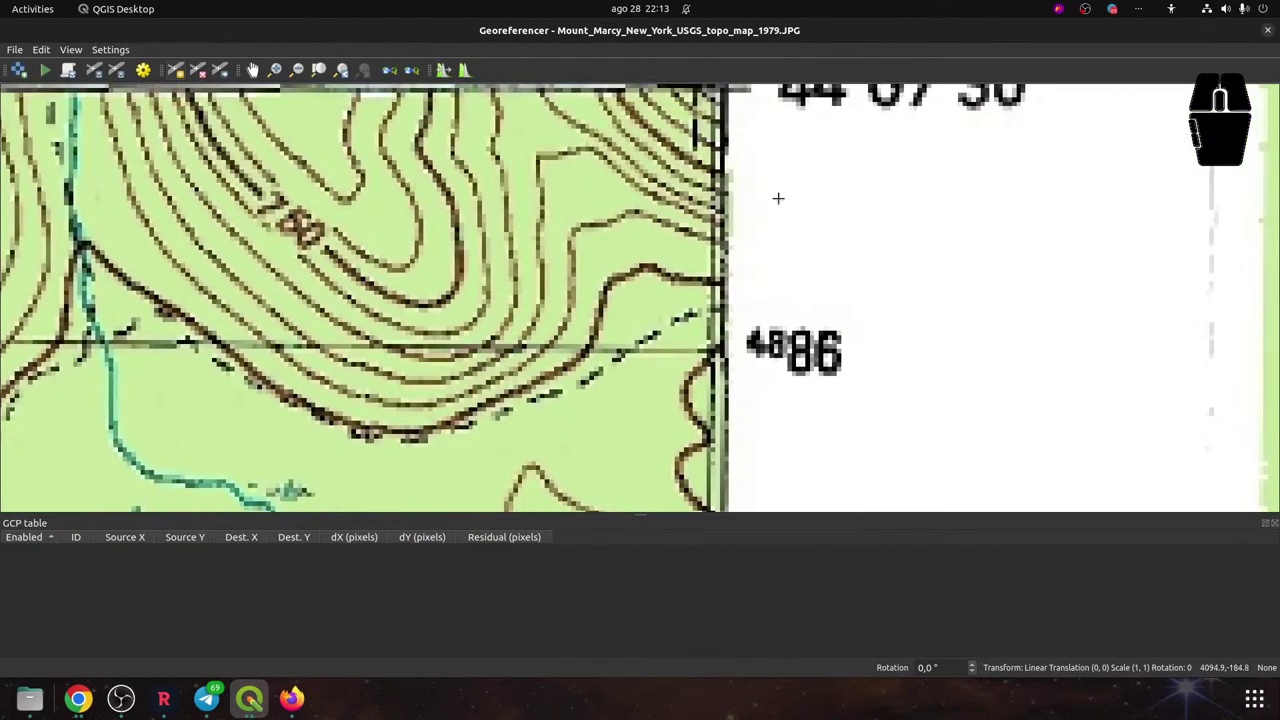
drag(777, 197, 784, 459)
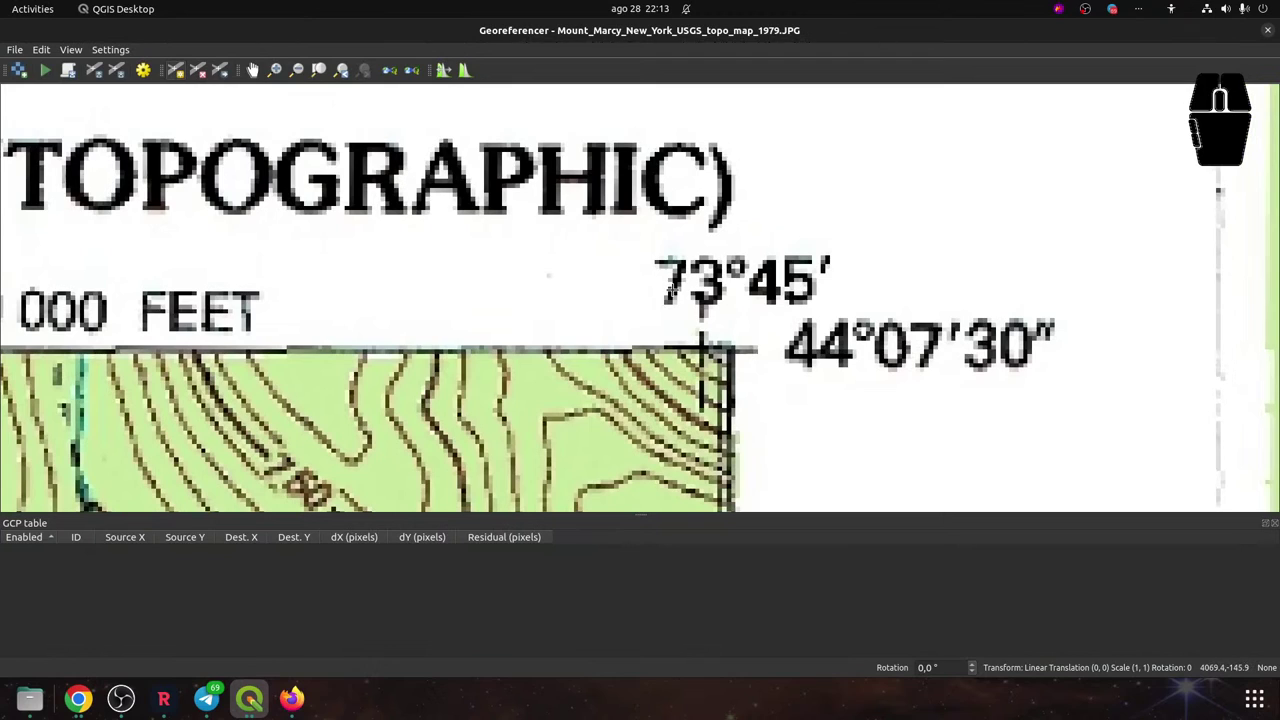
scroll(783, 381, down, 1)
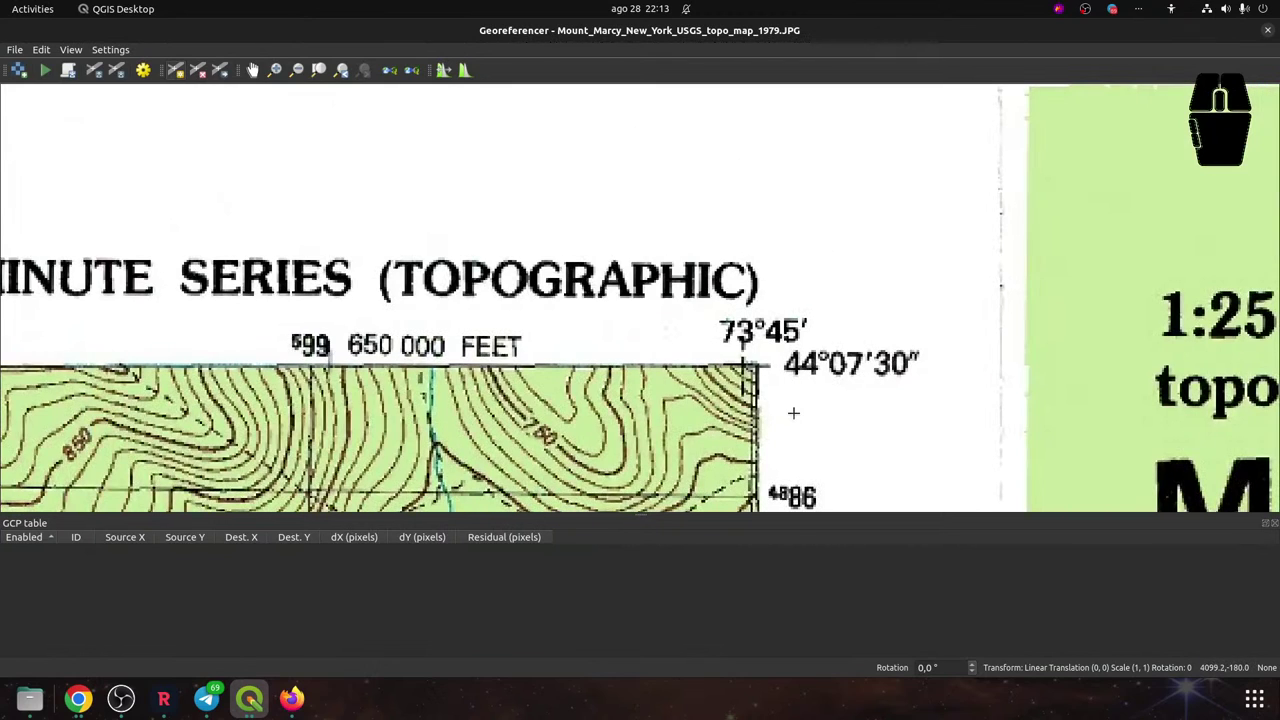
drag(792, 411, 795, 339)
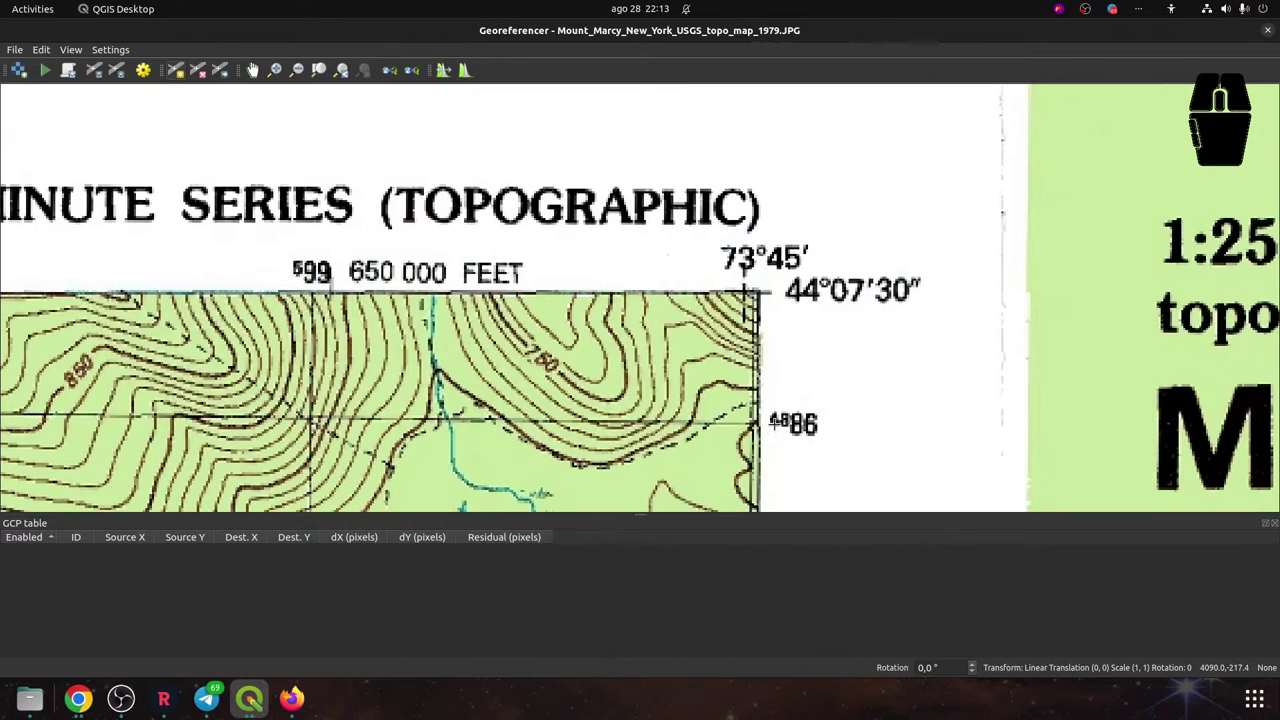
scroll(776, 421, down, 1)
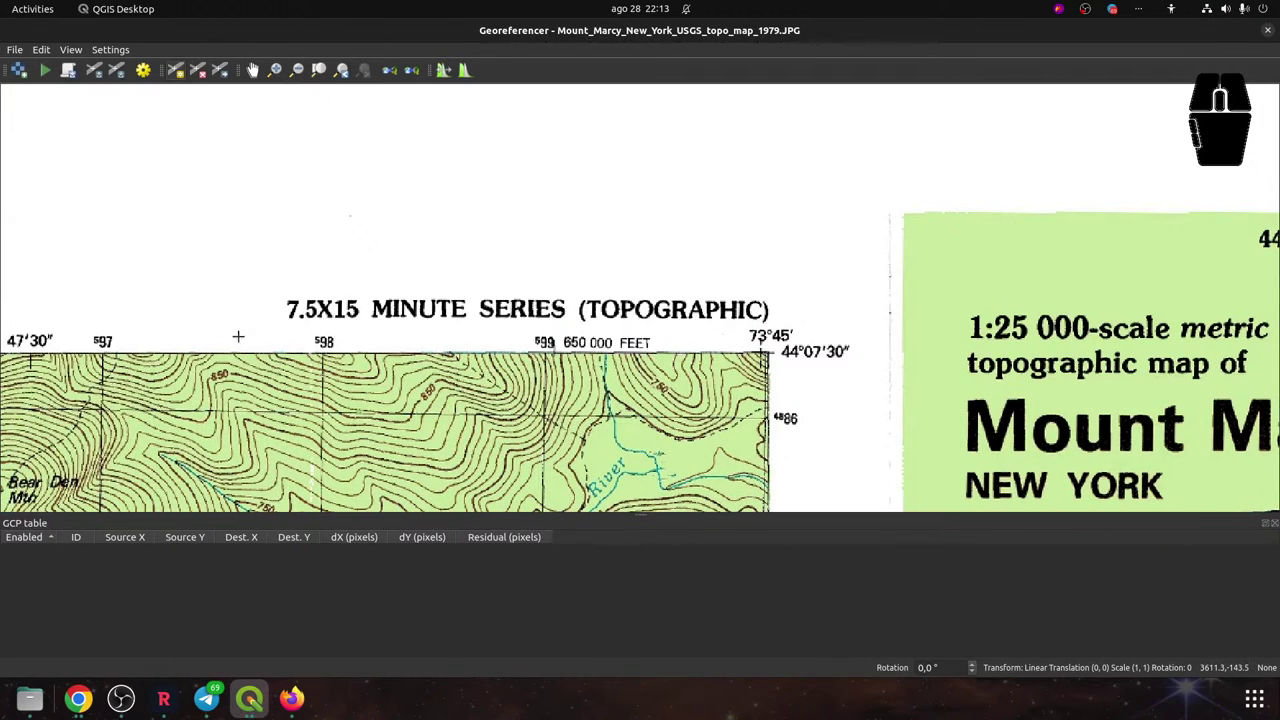
scroll(612, 341, down, 1)
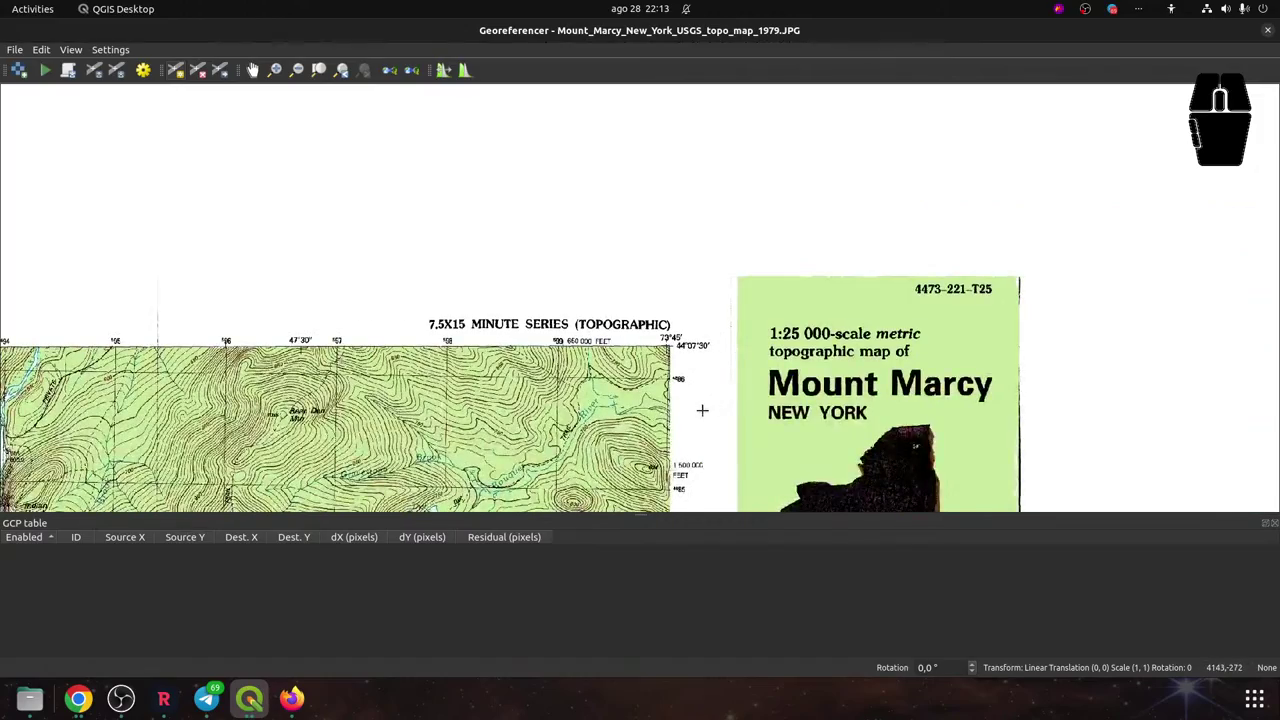
drag(700, 409, 793, 195)
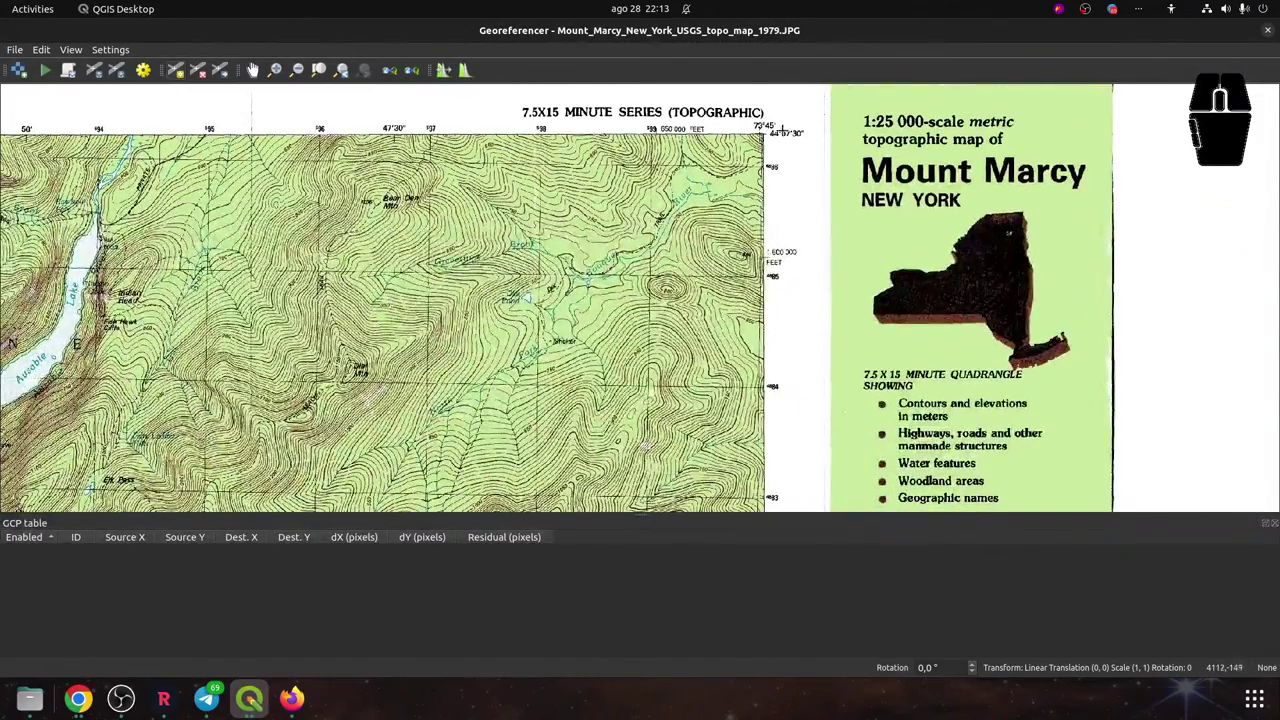
drag(788, 177, 803, 262)
scroll(803, 262, up, 1)
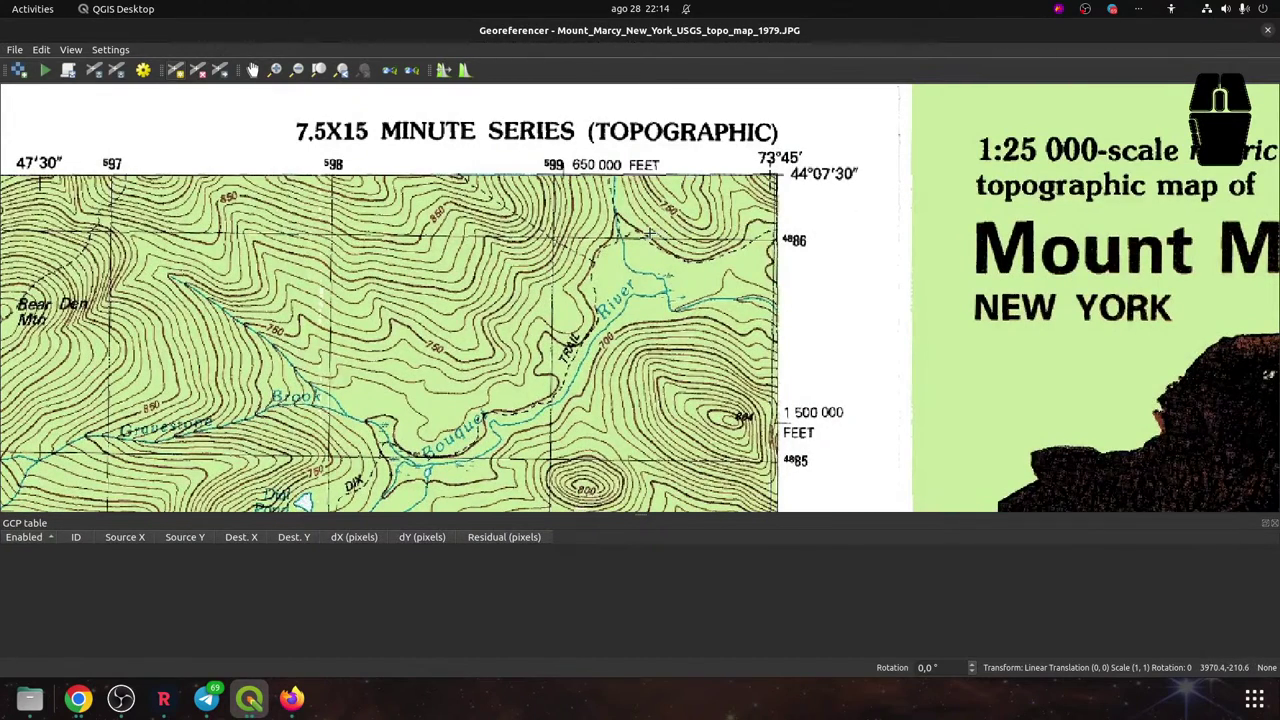
Pan west along the top edge to the top-left corner, then down to the bottom edge
key(Left)
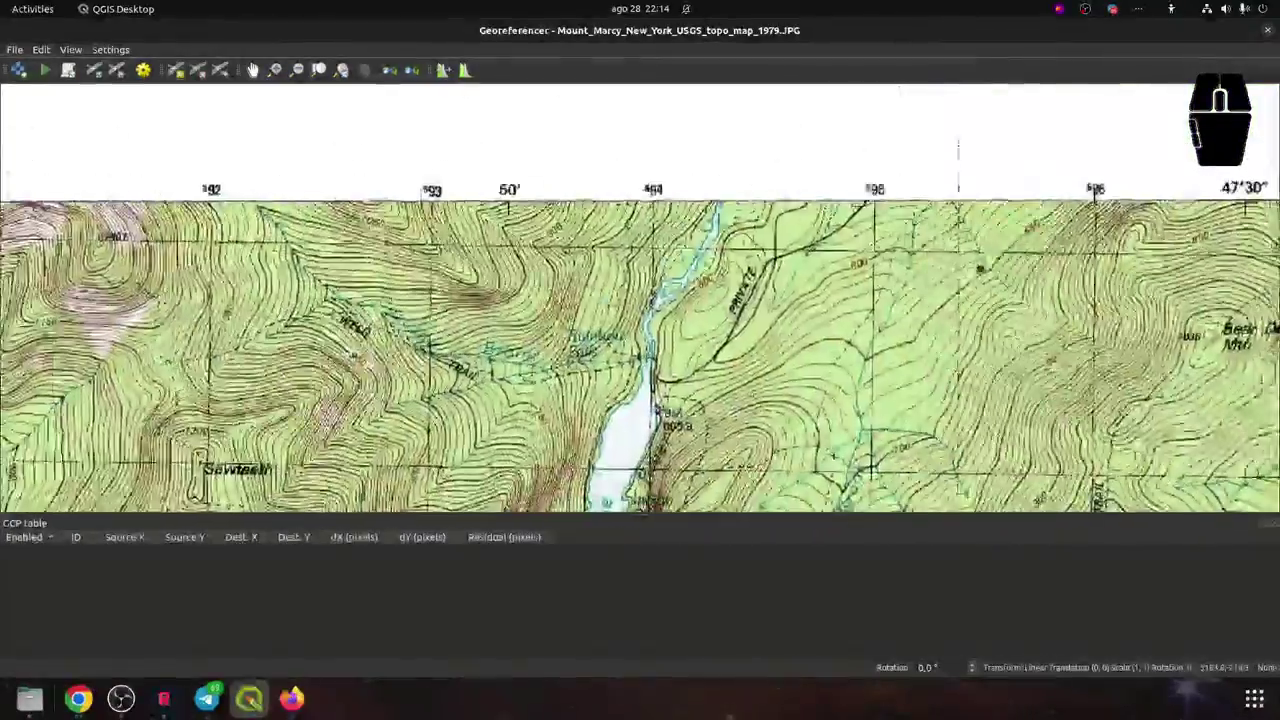
key(Left)
key(Left)
key(Left)
key(Left)
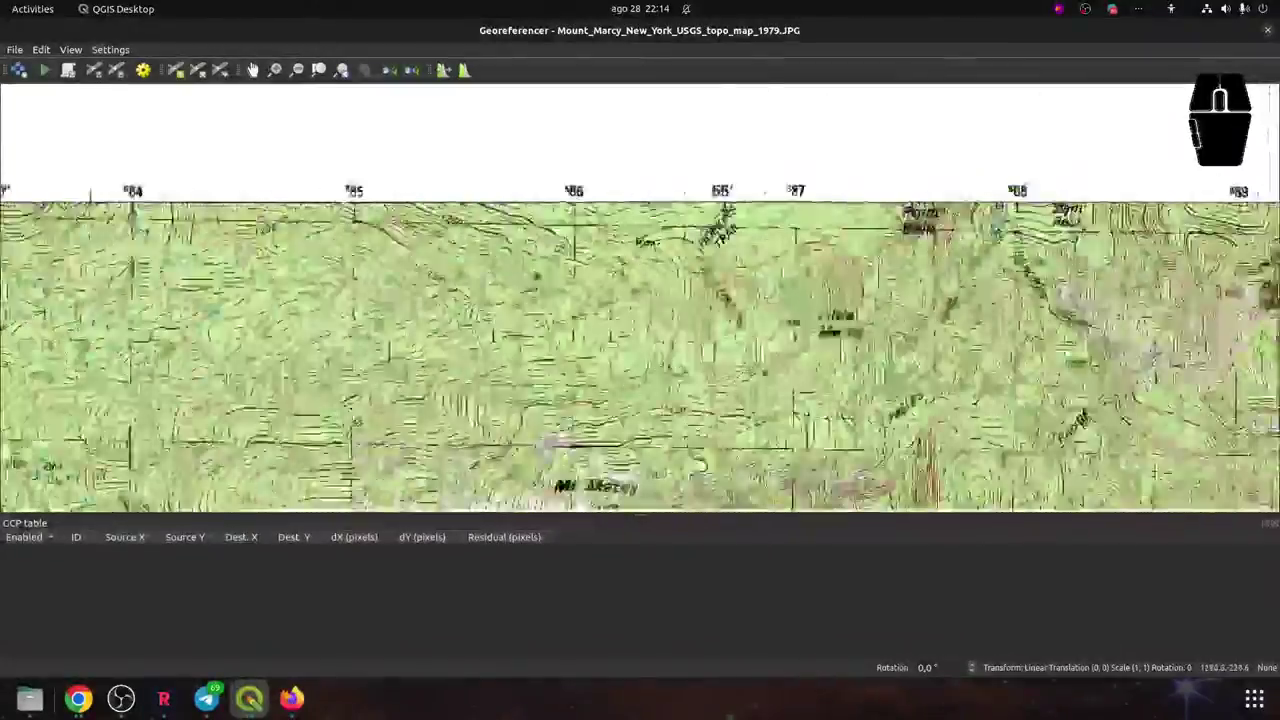
key(Left)
key(Left)
key(Left)
key(Left)
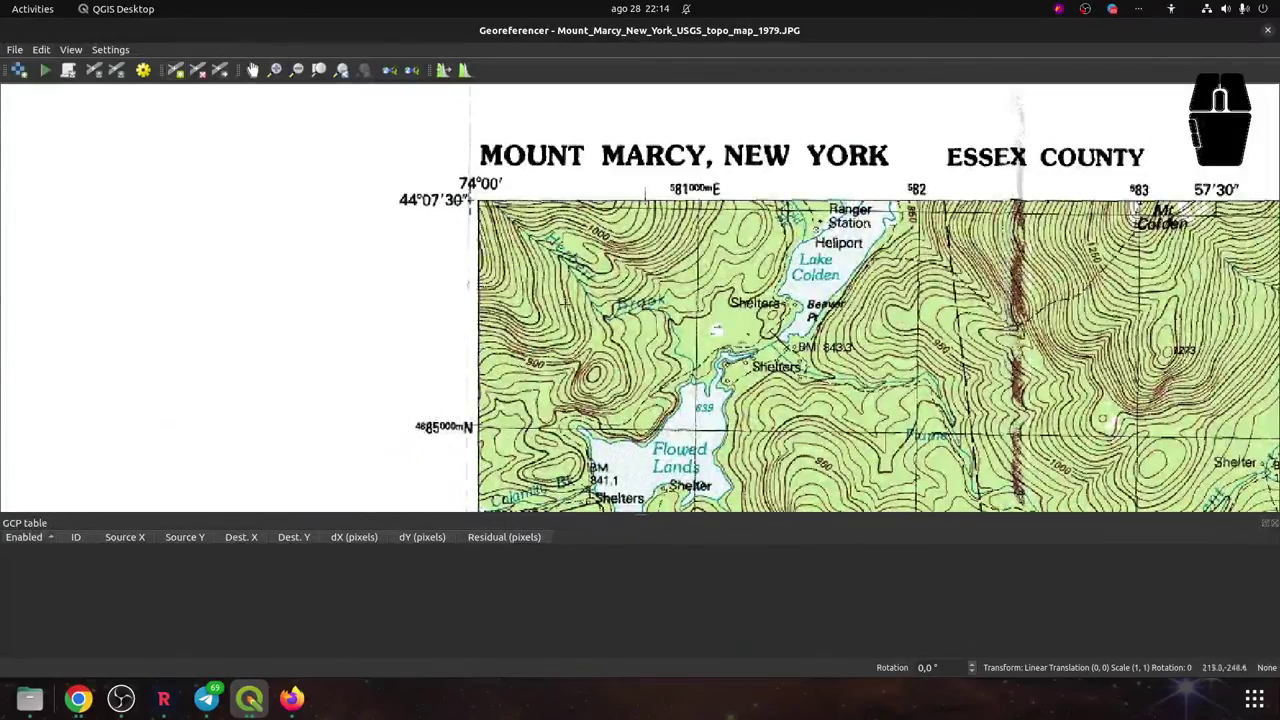
scroll(506, 239, down, 2)
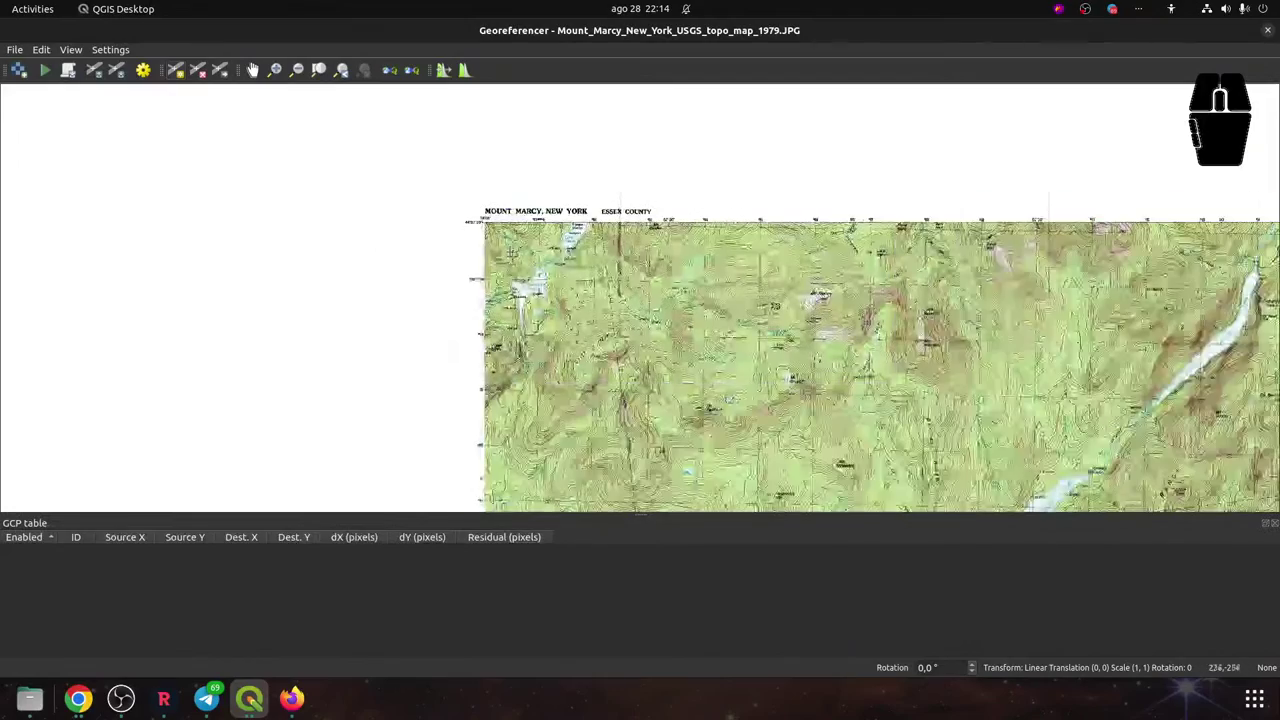
scroll(470, 280, up, 3)
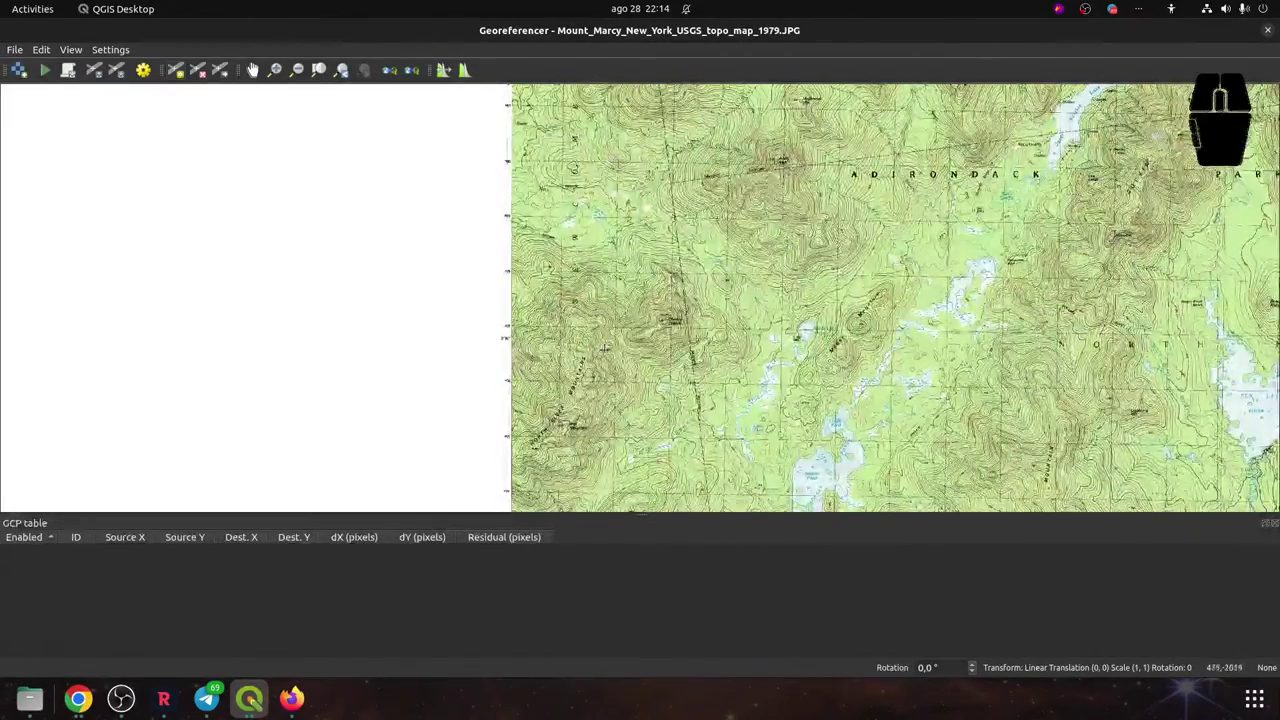
key(Down)
key(Down)
key(Down)
scroll(628, 408, up, 3)
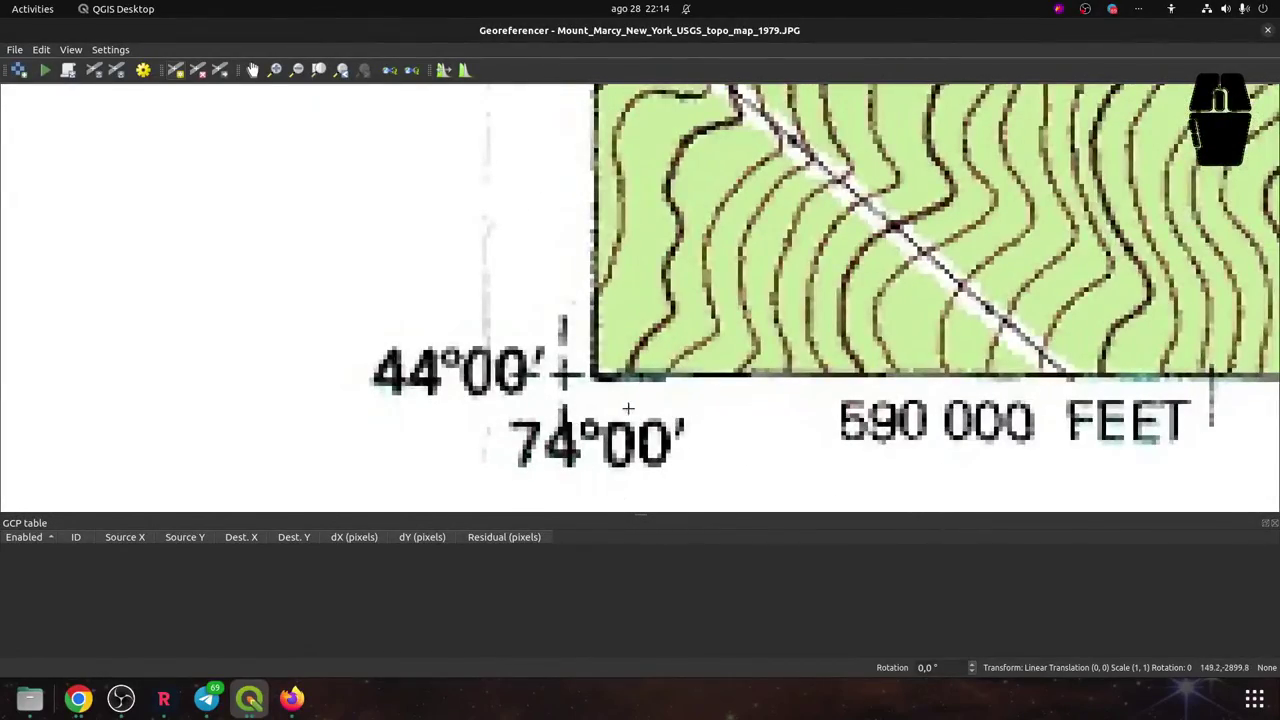
Pan east along the bottom edge past the 582, 586, 587 and 588 grid labels
key(Right)
key(Right)
key(Right)
key(Down)
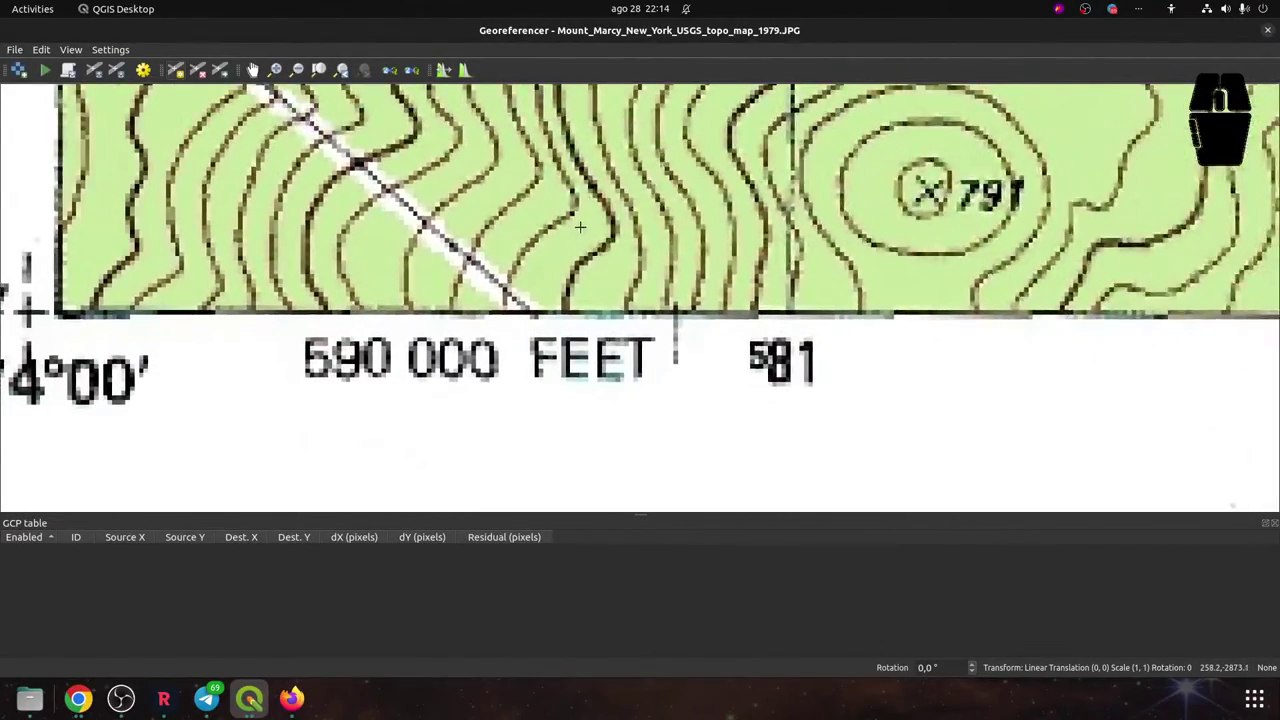
key(Up)
key(Down)
key(Right)
key(Right)
key(Right)
key(Right)
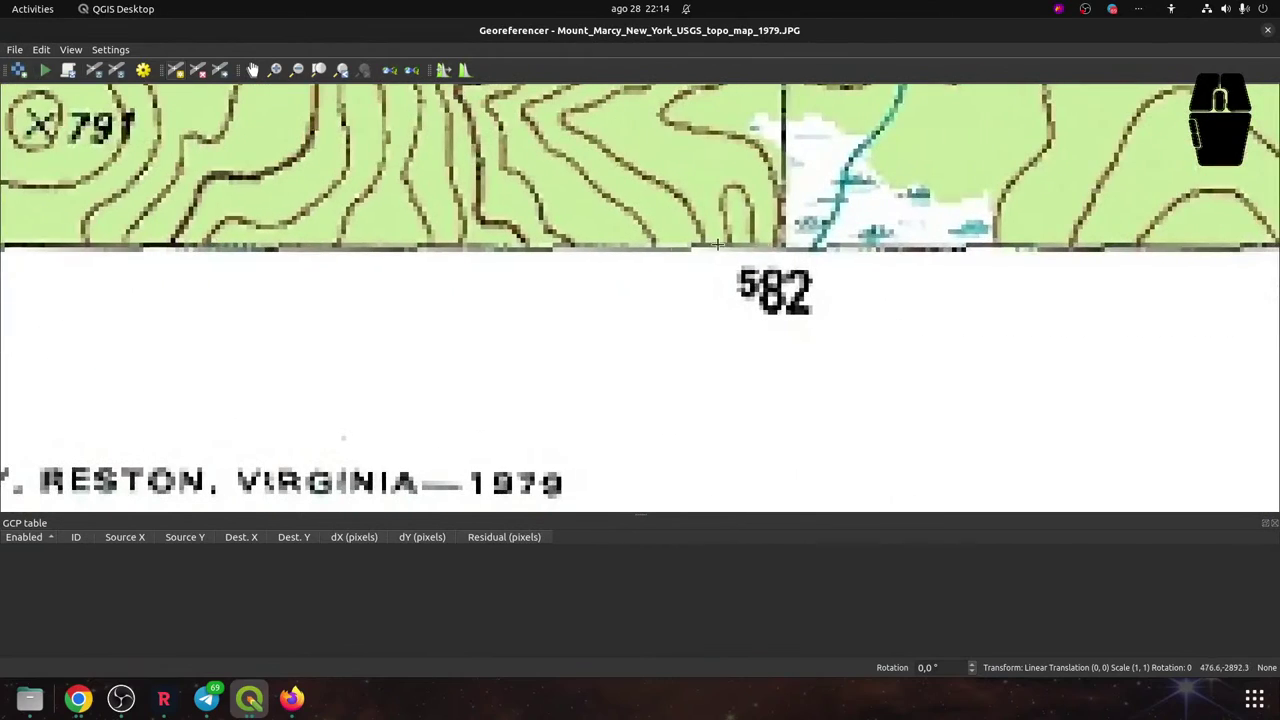
key(Right)
key(Right)
key(Right)
key(Right)
key(Down)
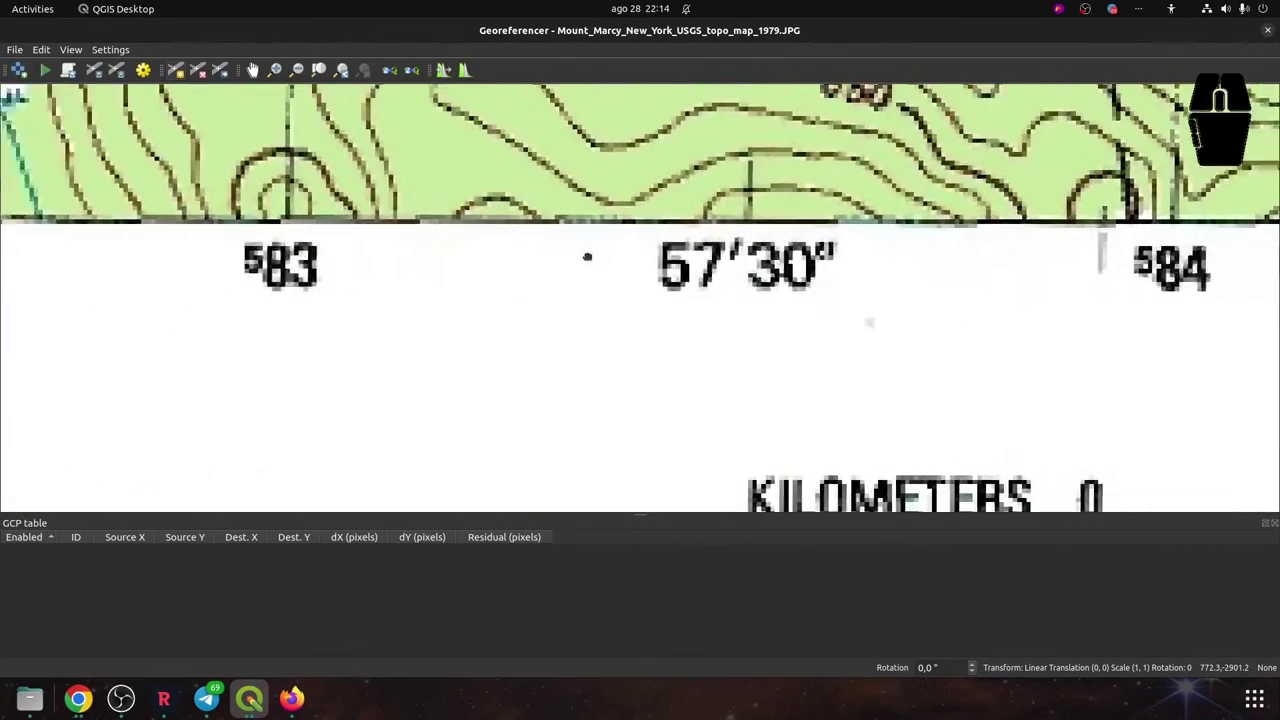
key(Right)
key(Right)
key(Right)
key(Right)
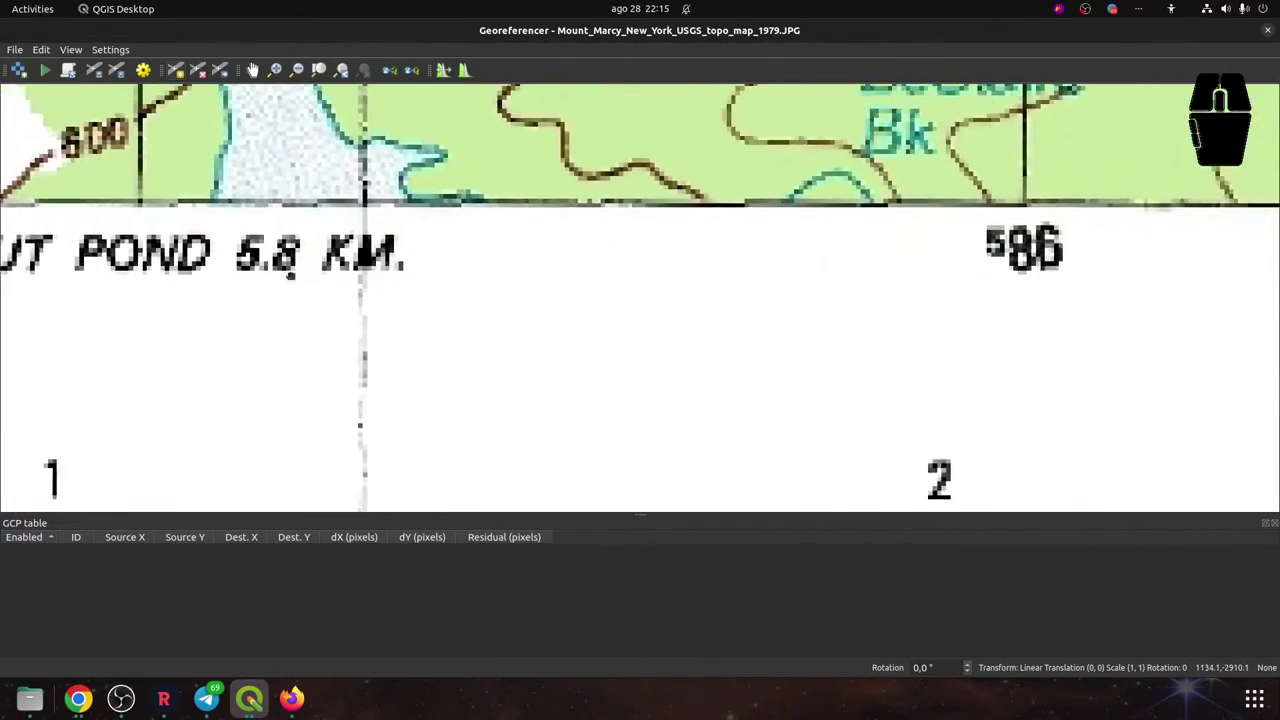
key(Right)
key(Right)
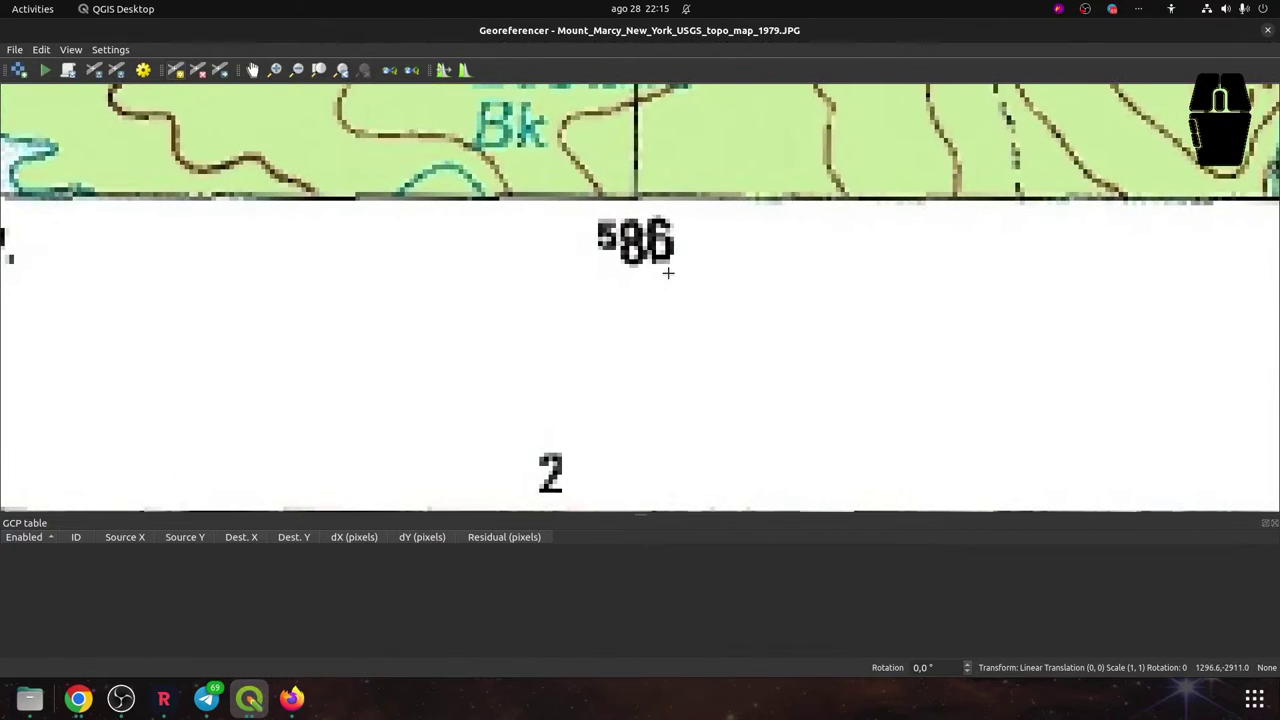
drag(668, 272, 427, 242)
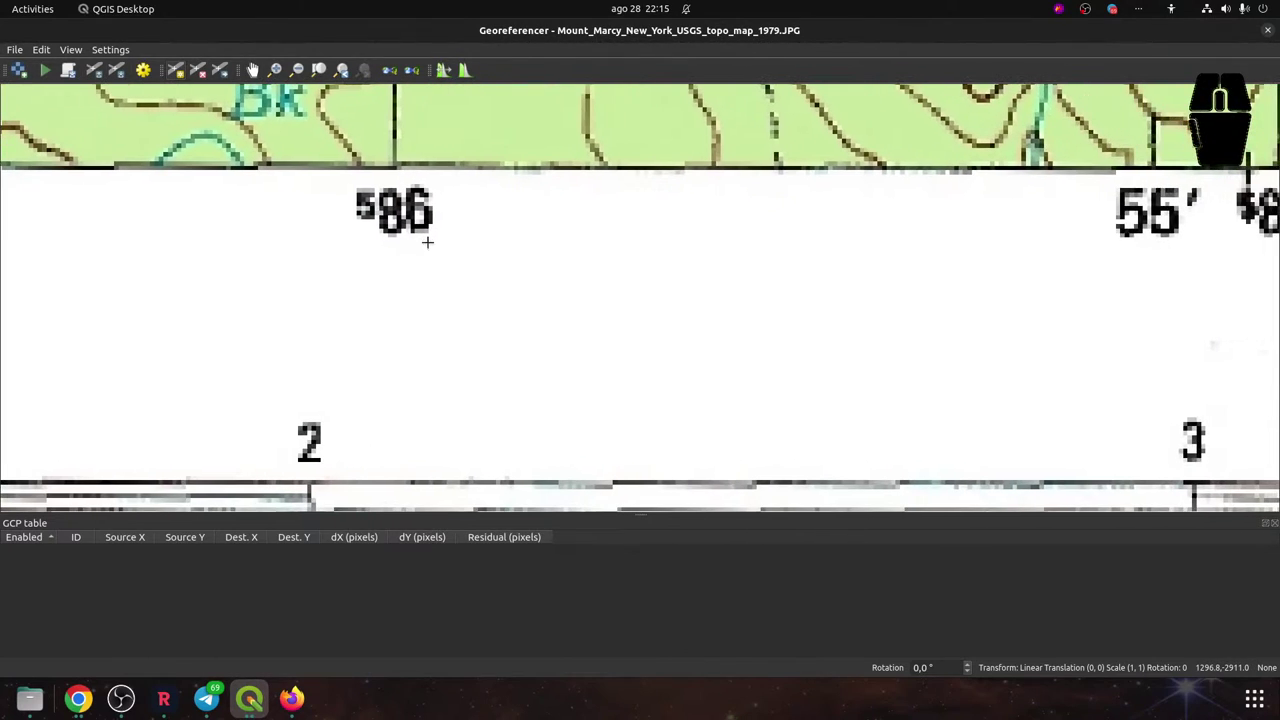
drag(903, 309, 549, 289)
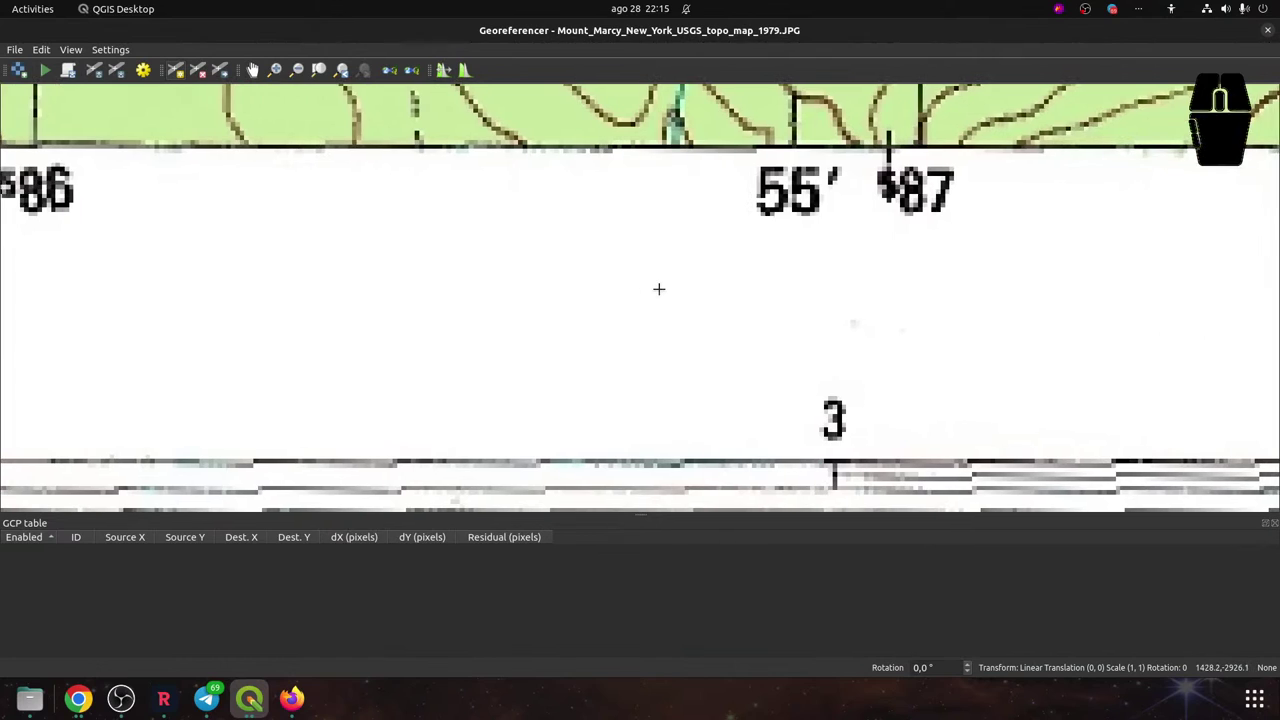
drag(997, 263, 594, 271)
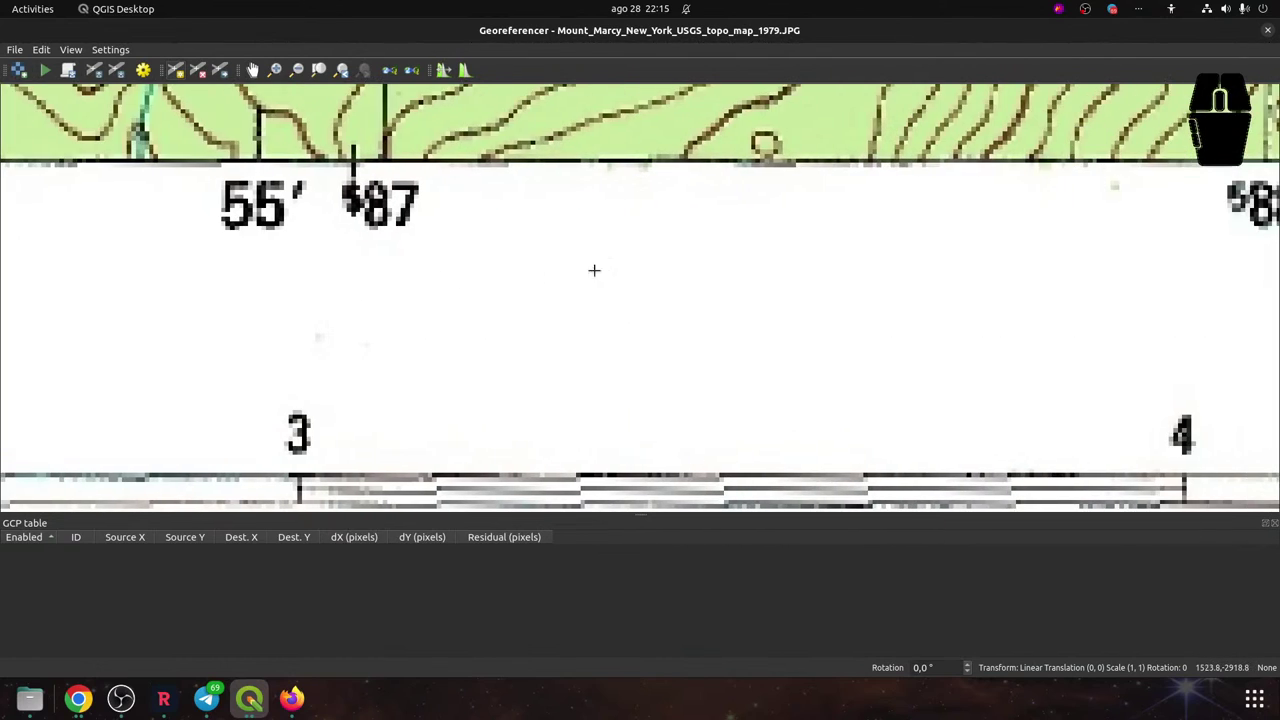
drag(1104, 279, 393, 282)
Continue past Clear Pond and the scale bar to the MOUNT MARCY, NEW YORK title, then zoom out
scroll(866, 263, down, 3)
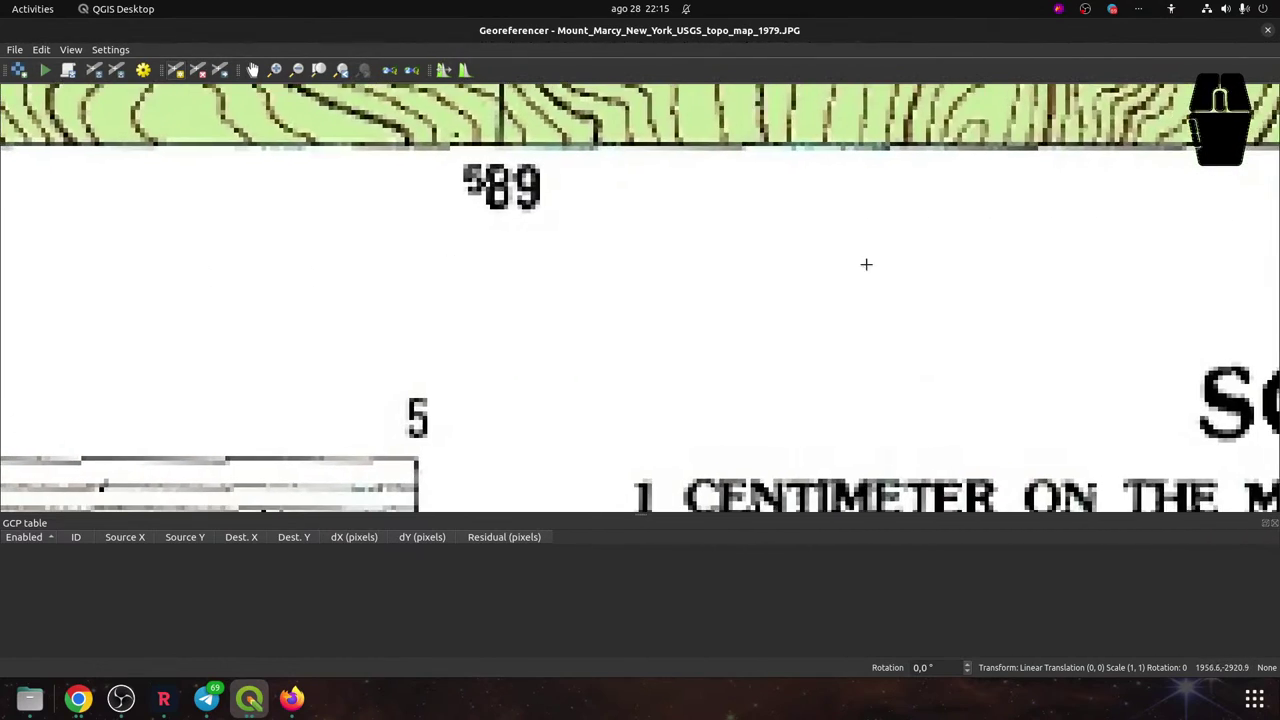
drag(1057, 271, 157, 275)
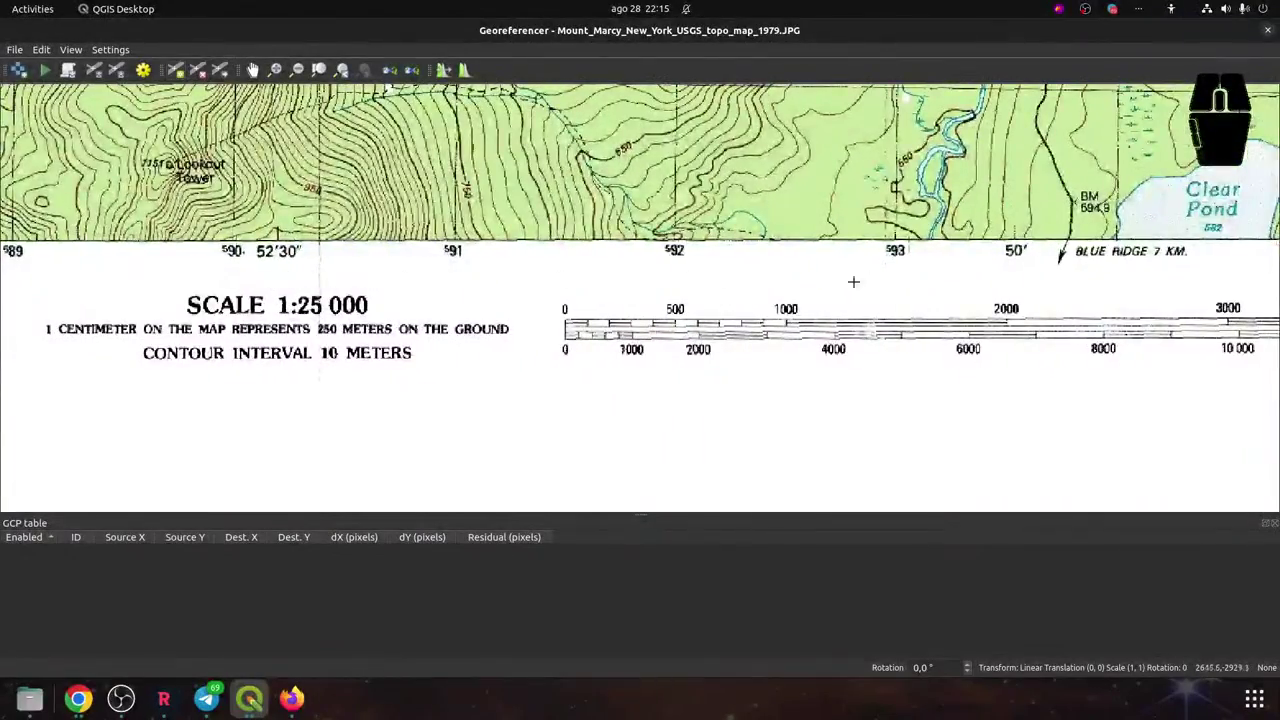
drag(851, 280, 415, 285)
drag(969, 306, 429, 323)
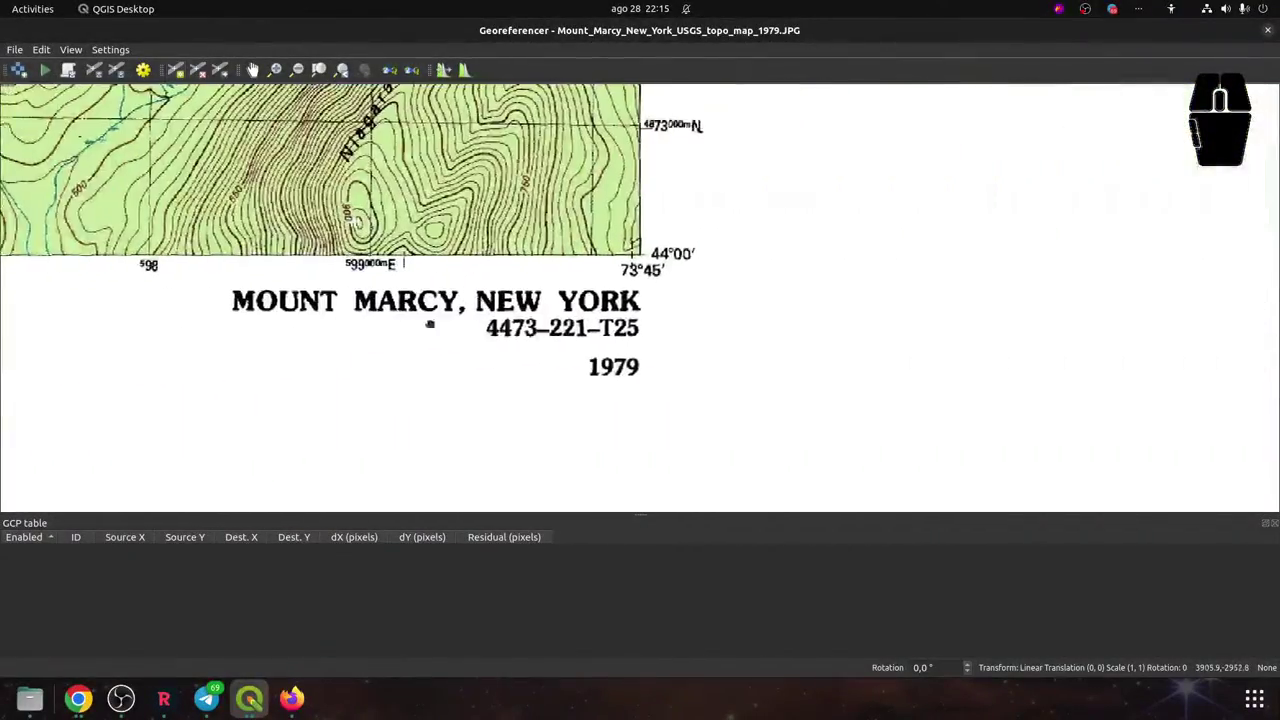
scroll(669, 215, down, 5)
Zoom in and pan west along the top margin past Mt Marcy to the 74°00', 44°07'30" corner
scroll(663, 194, up, 3)
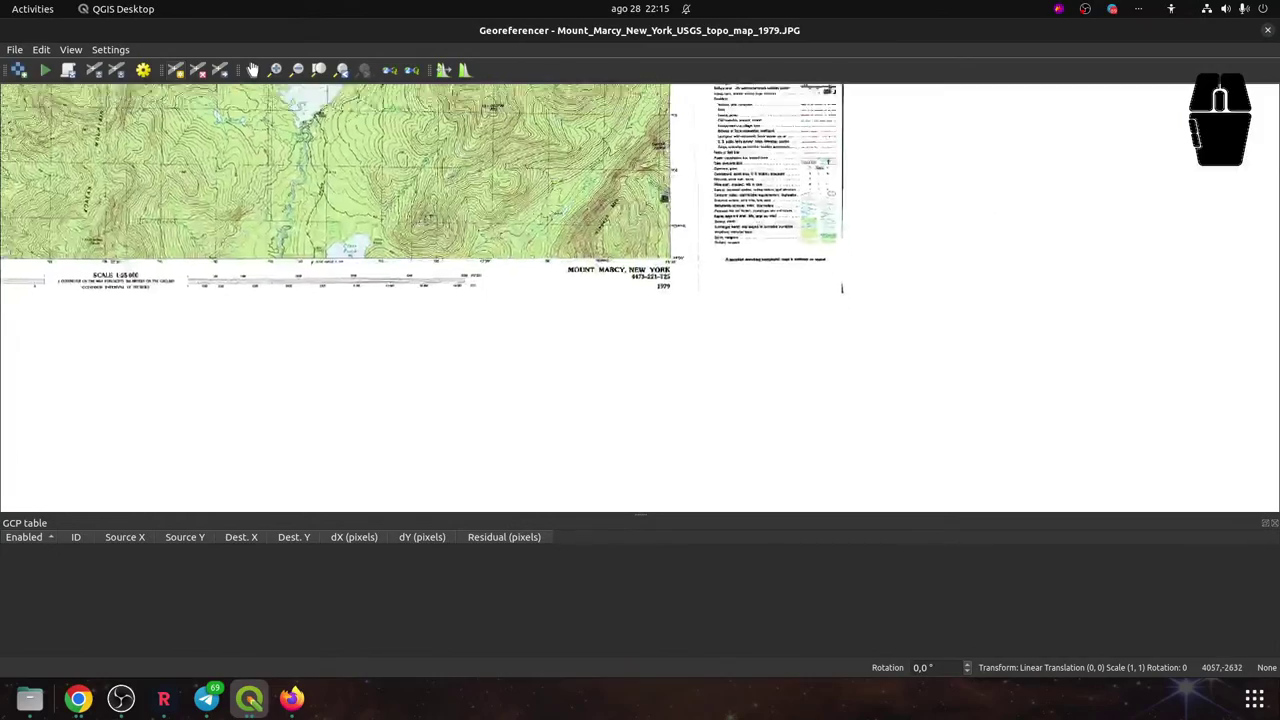
drag(765, 292, 750, 500)
drag(740, 200, 739, 257)
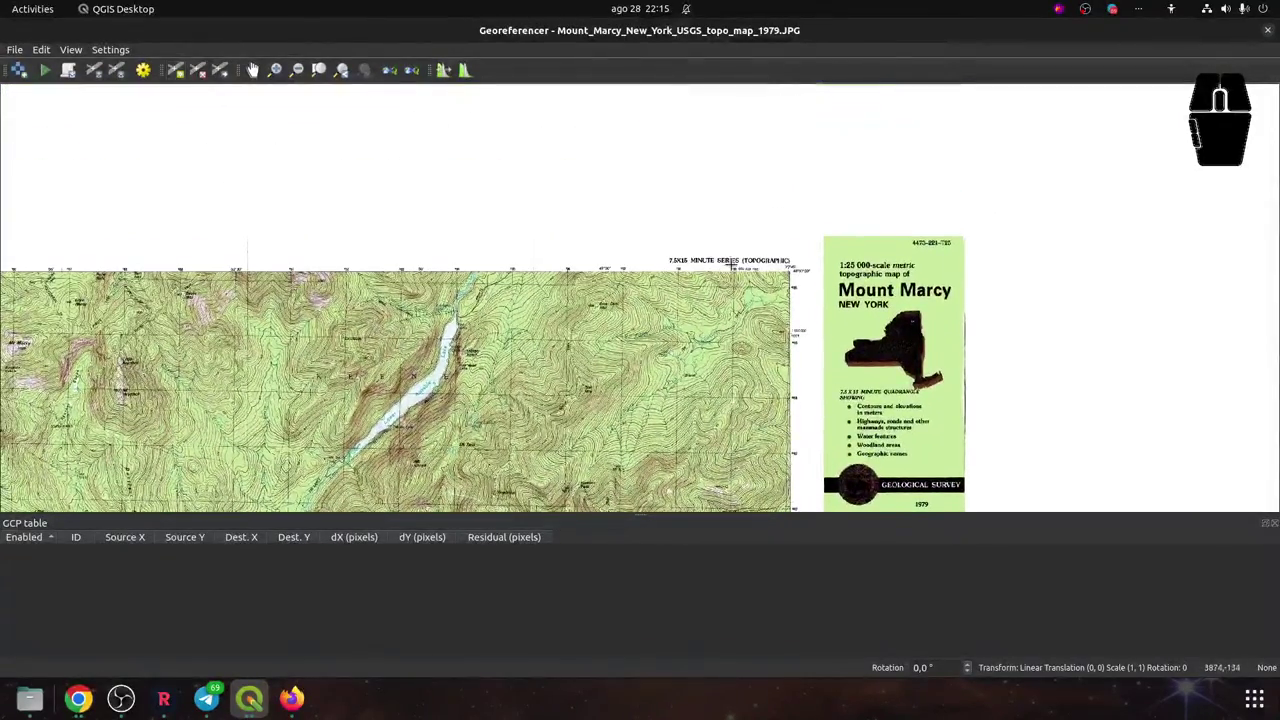
scroll(739, 258, up, 3)
scroll(739, 258, up, 2)
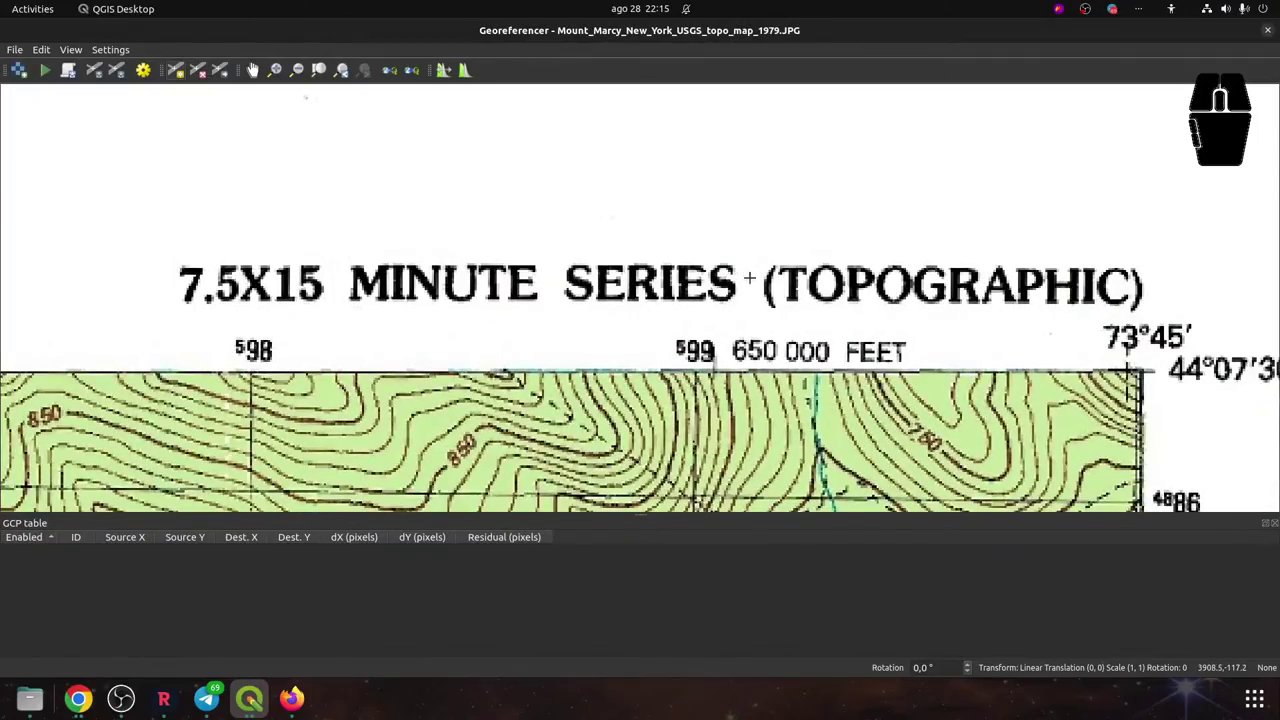
scroll(339, 298, down, 2)
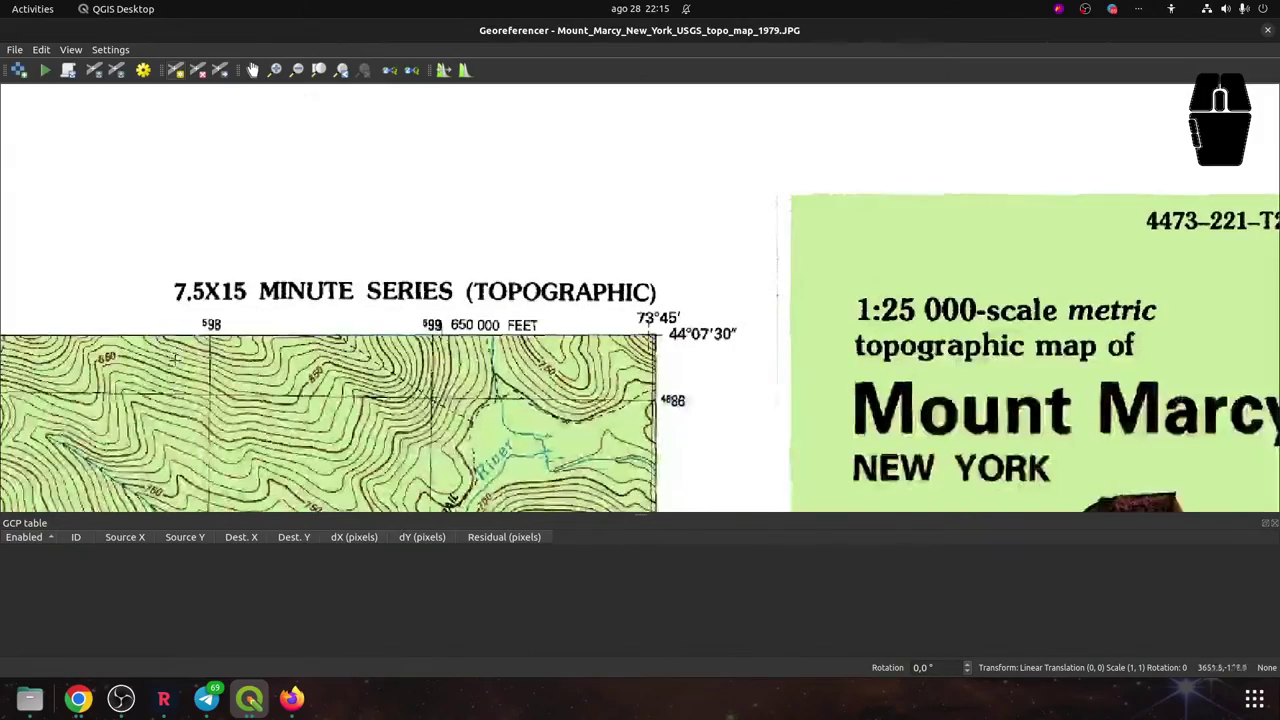
drag(339, 298, 415, 264)
scroll(415, 264, up, 1)
drag(600, 350, 1026, 350)
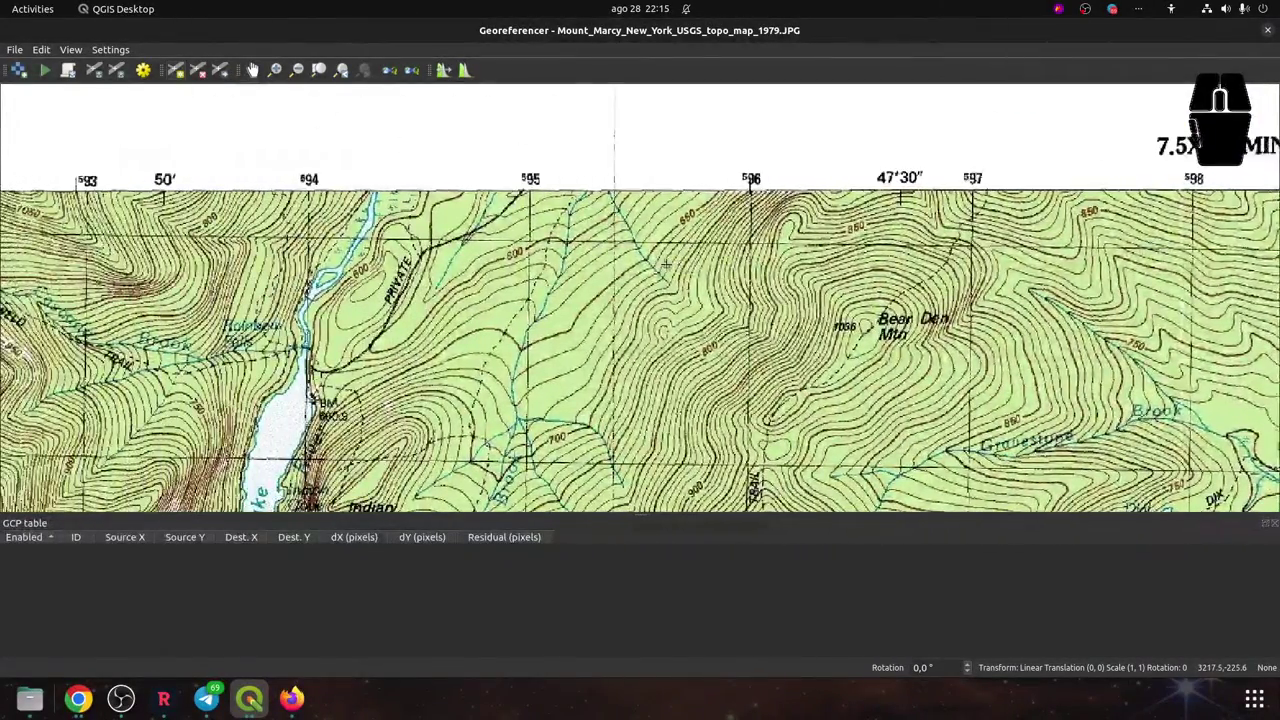
drag(800, 350, 1038, 350)
drag(300, 350, 820, 350)
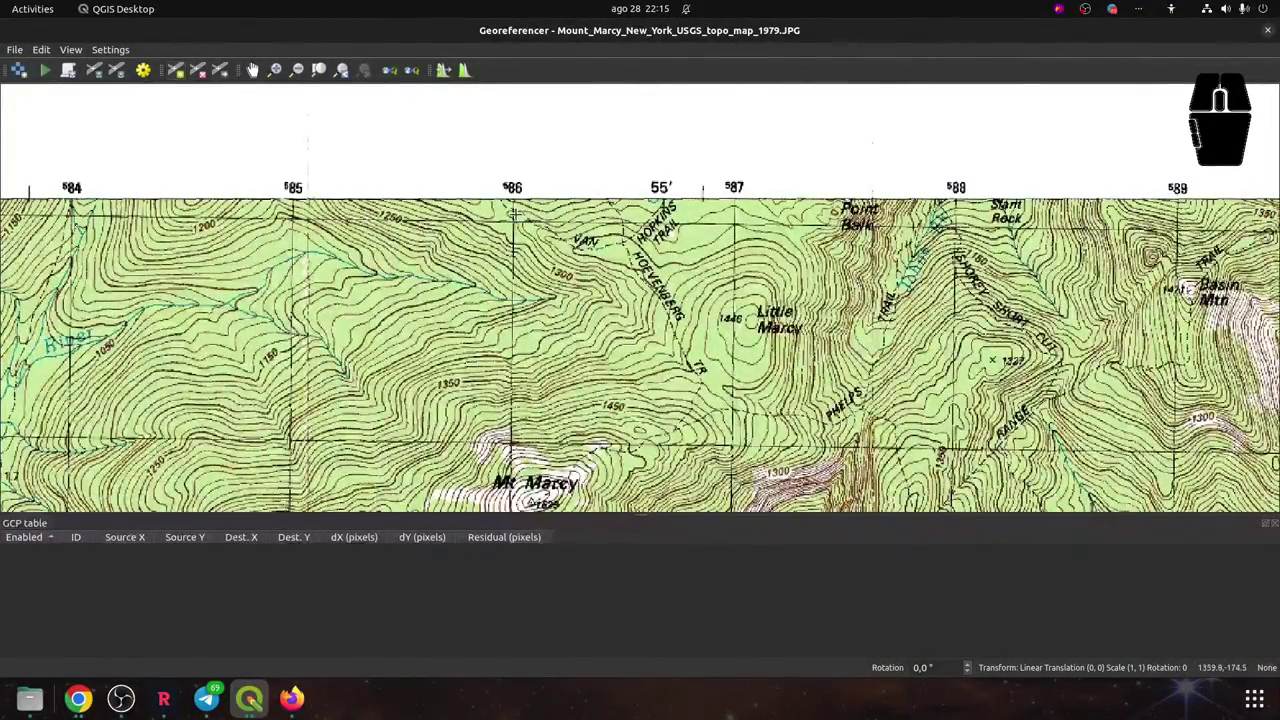
drag(396, 265, 876, 255)
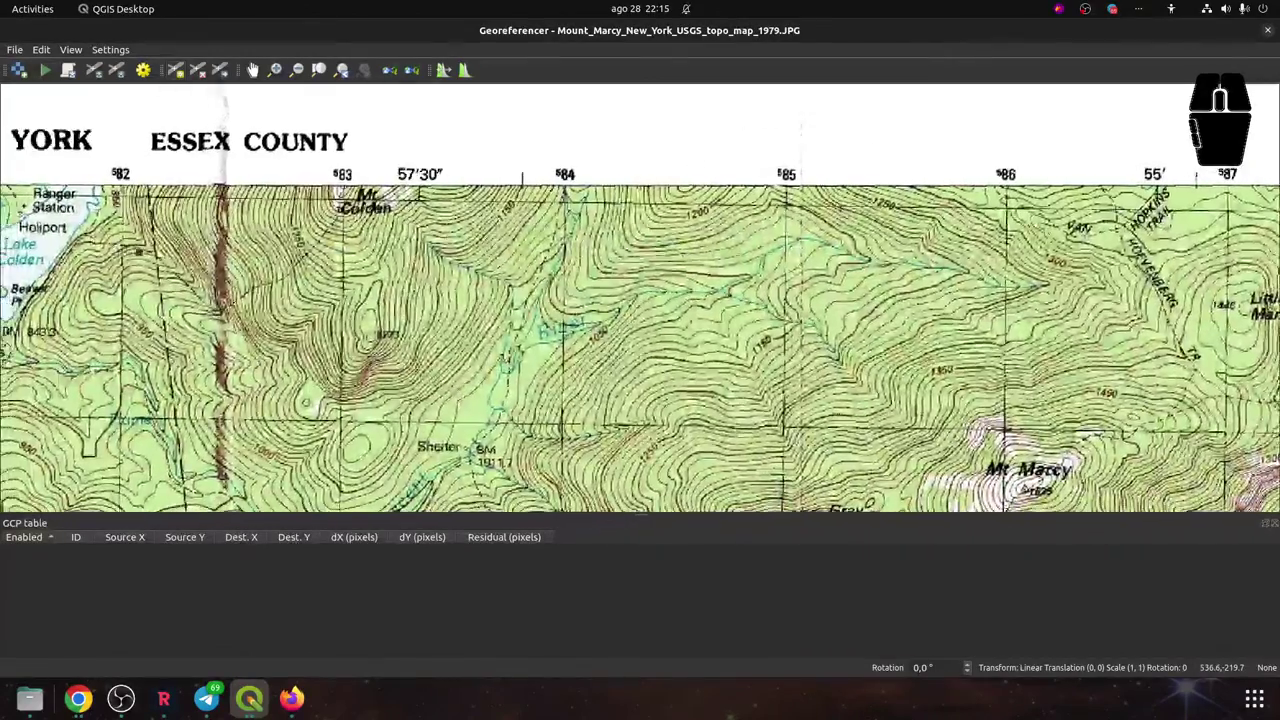
drag(300, 265, 740, 265)
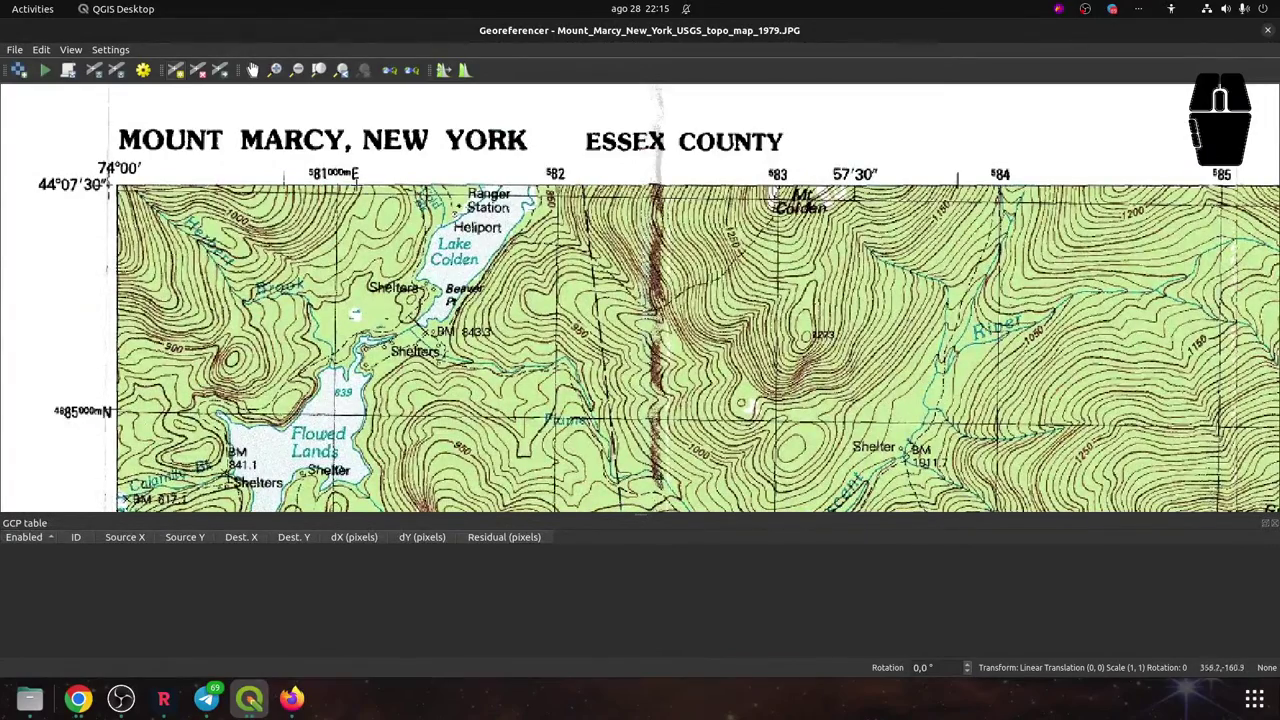
Center on Lake Colden at 581000mE, then move down to Flowed Lands and zoom on the grid crossing
scroll(310, 174, up, 1)
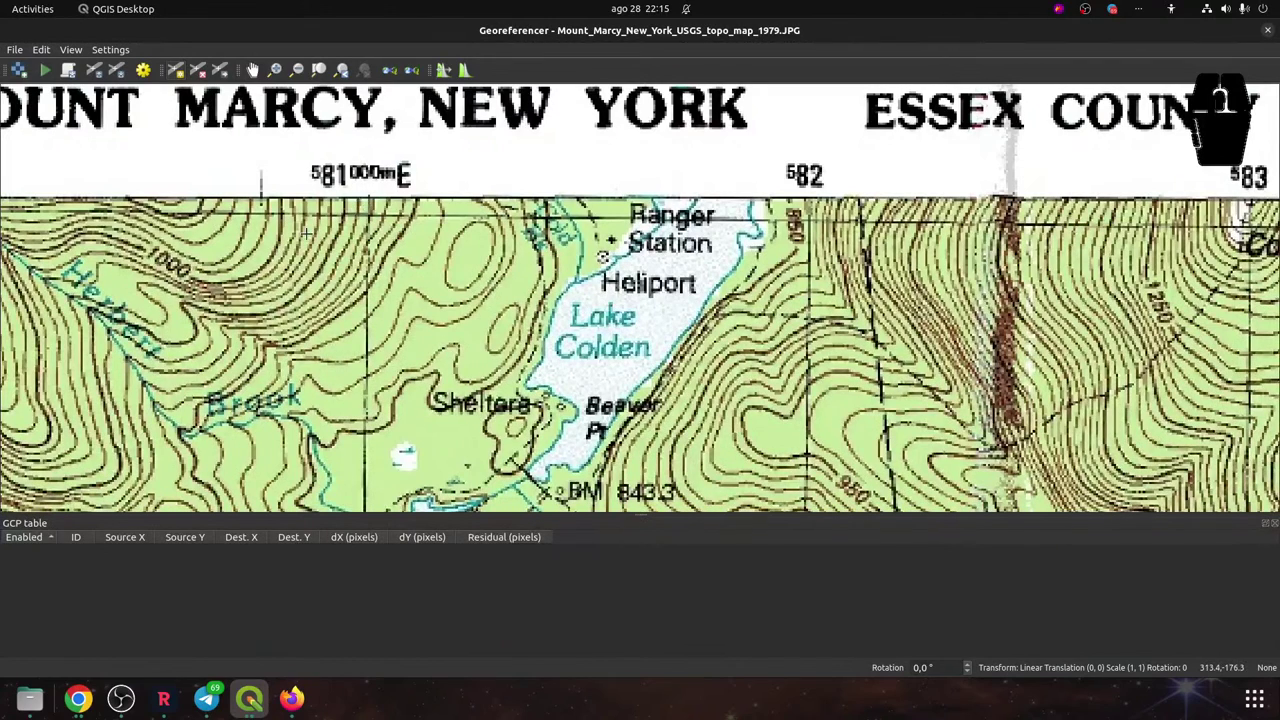
drag(306, 233, 537, 224)
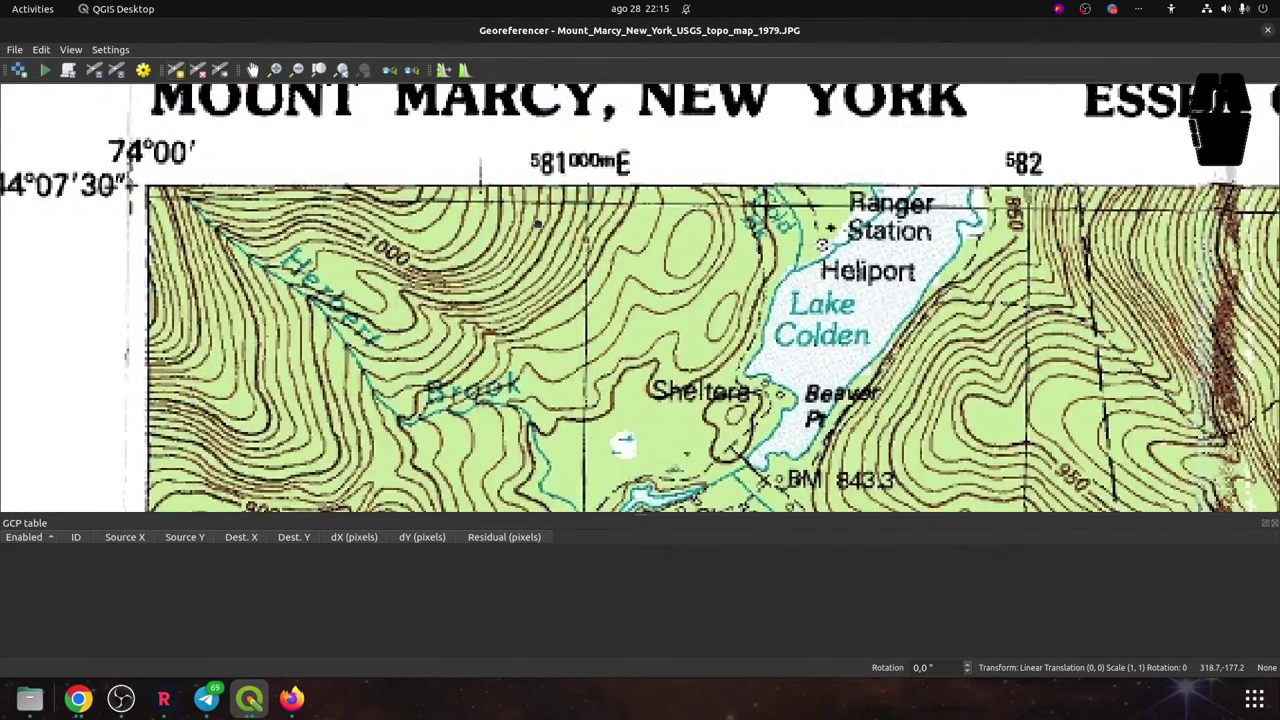
drag(400, 207, 428, 203)
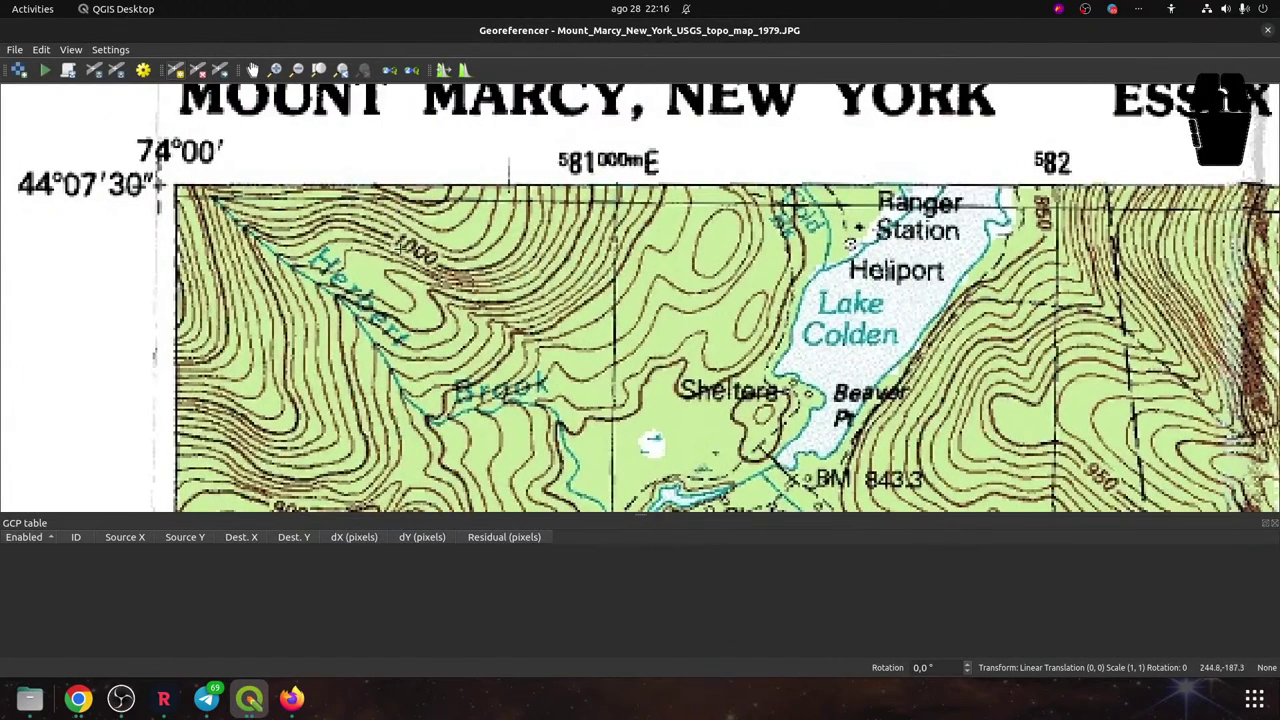
drag(566, 432, 587, 58)
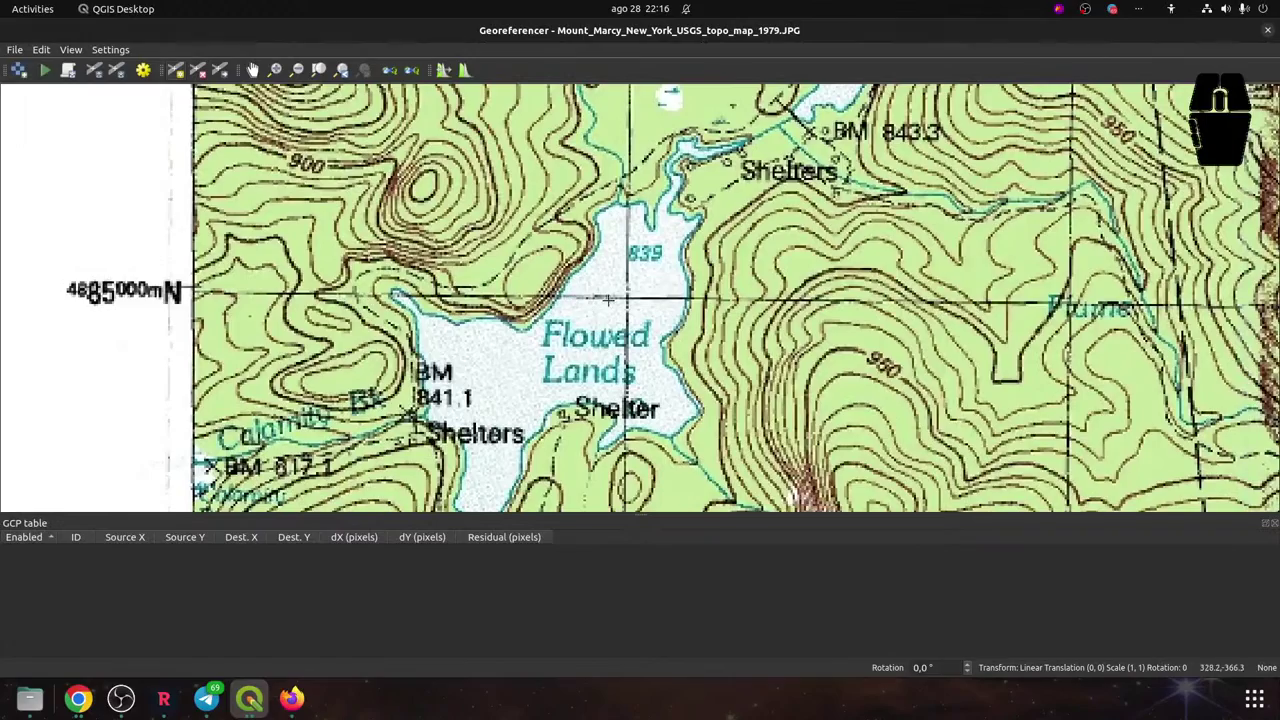
key(Up)
key(Up)
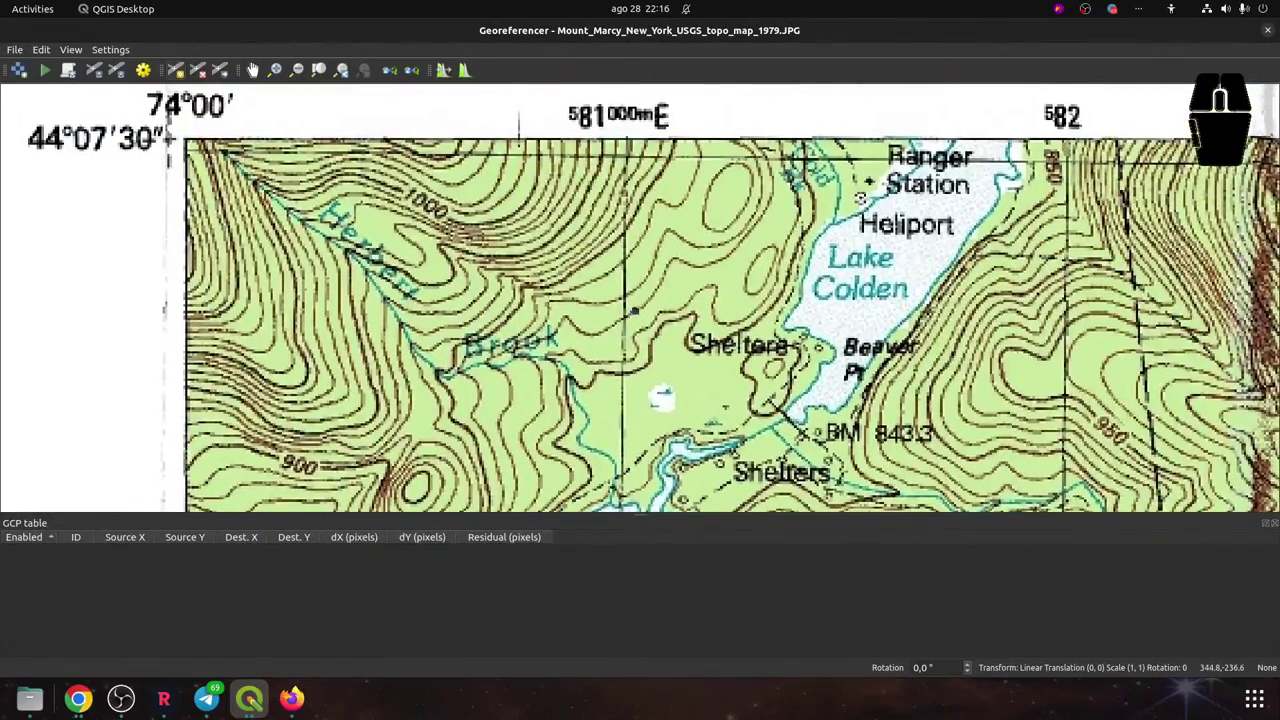
key(Down)
key(Down)
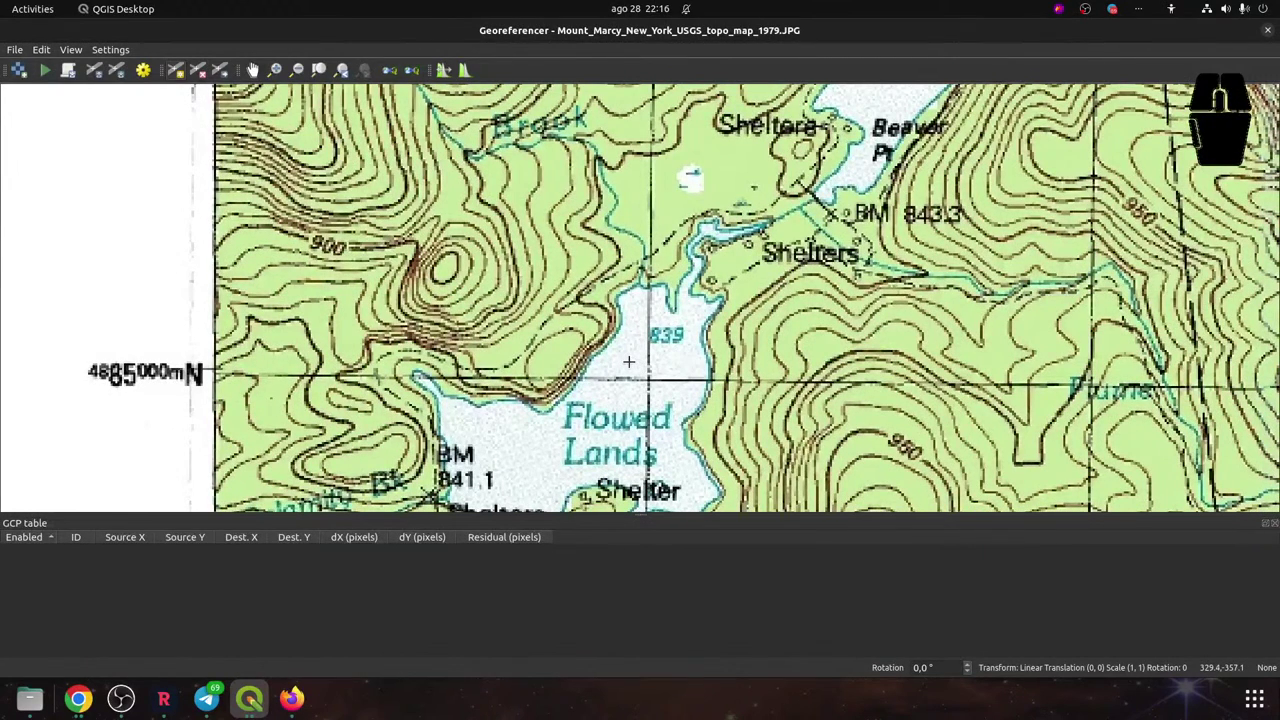
scroll(628, 362, up, 1)
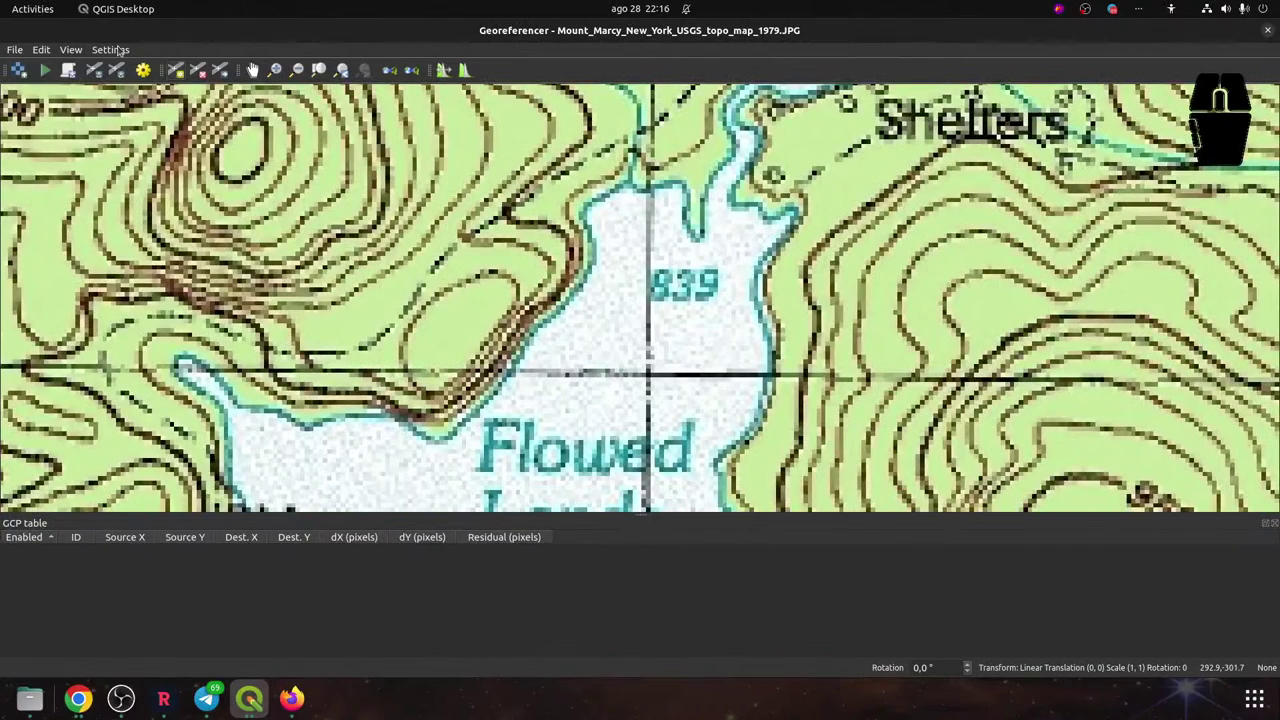
Add the first control point at the 581000mE / 4885000mN grid-line crossing
click(173, 77)
click(648, 372)
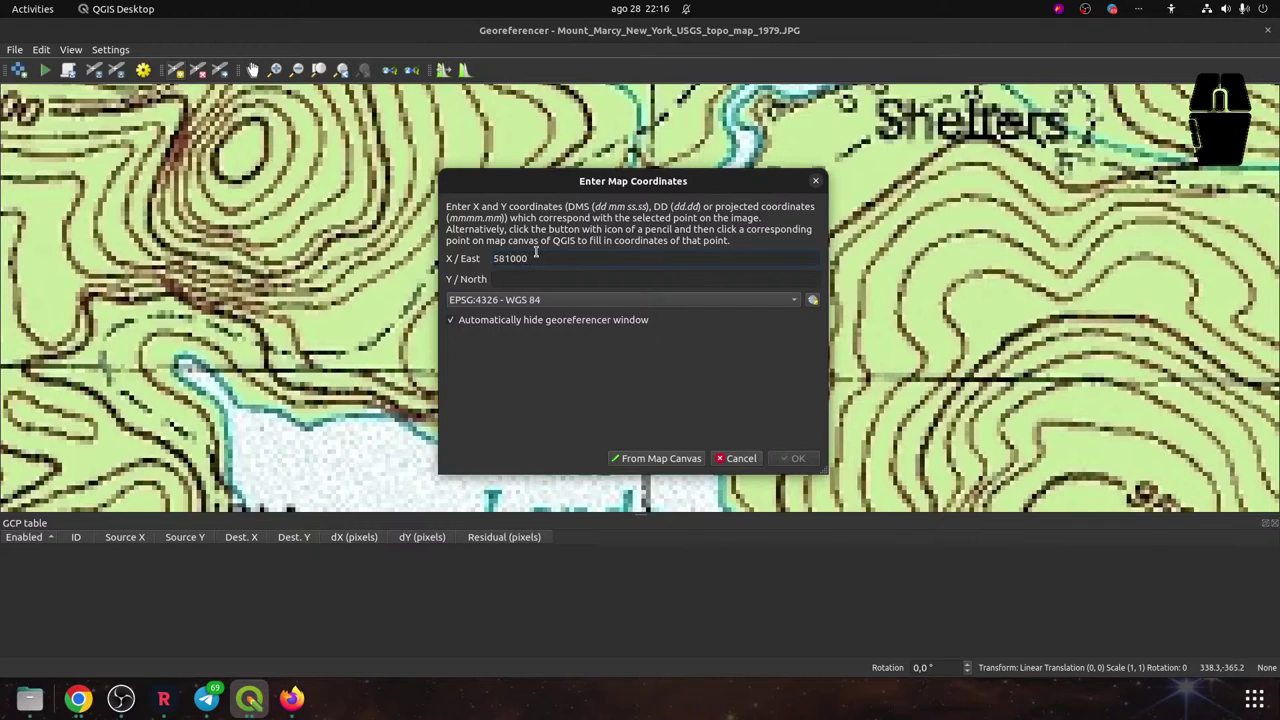
Enter 4885000 as the northing alongside the 581000 easting
key(Tab)
text(48)
drag(504, 258, 515, 279)
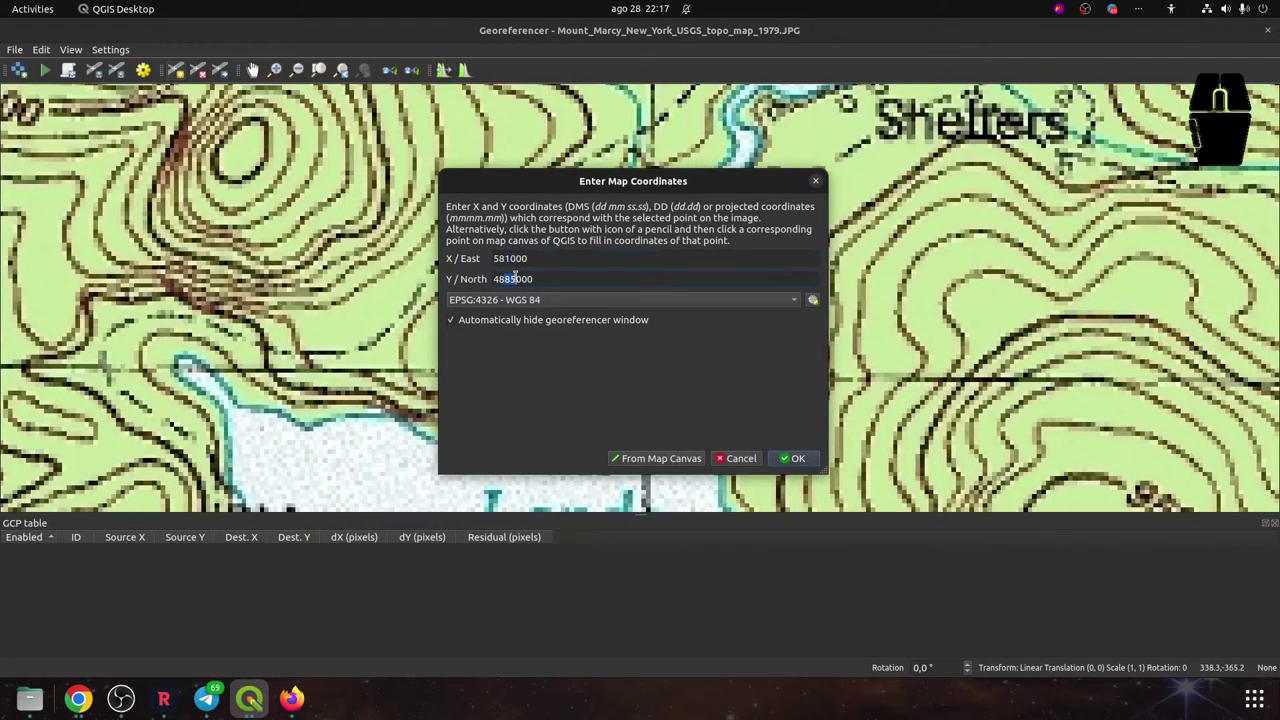
key(shift+Home)
key(Right)
Set the point's coordinate system to EPSG:26718 – NAD27 / UTM zone 18N
click(756, 303)
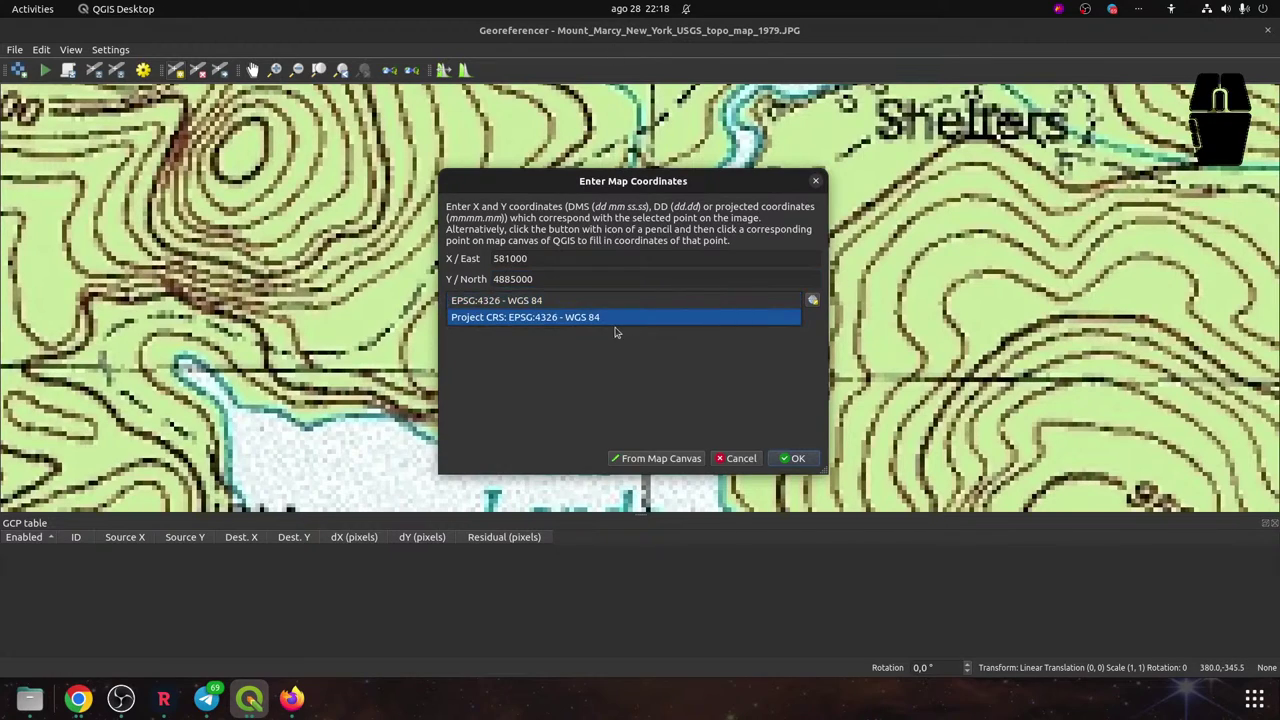
click(614, 367)
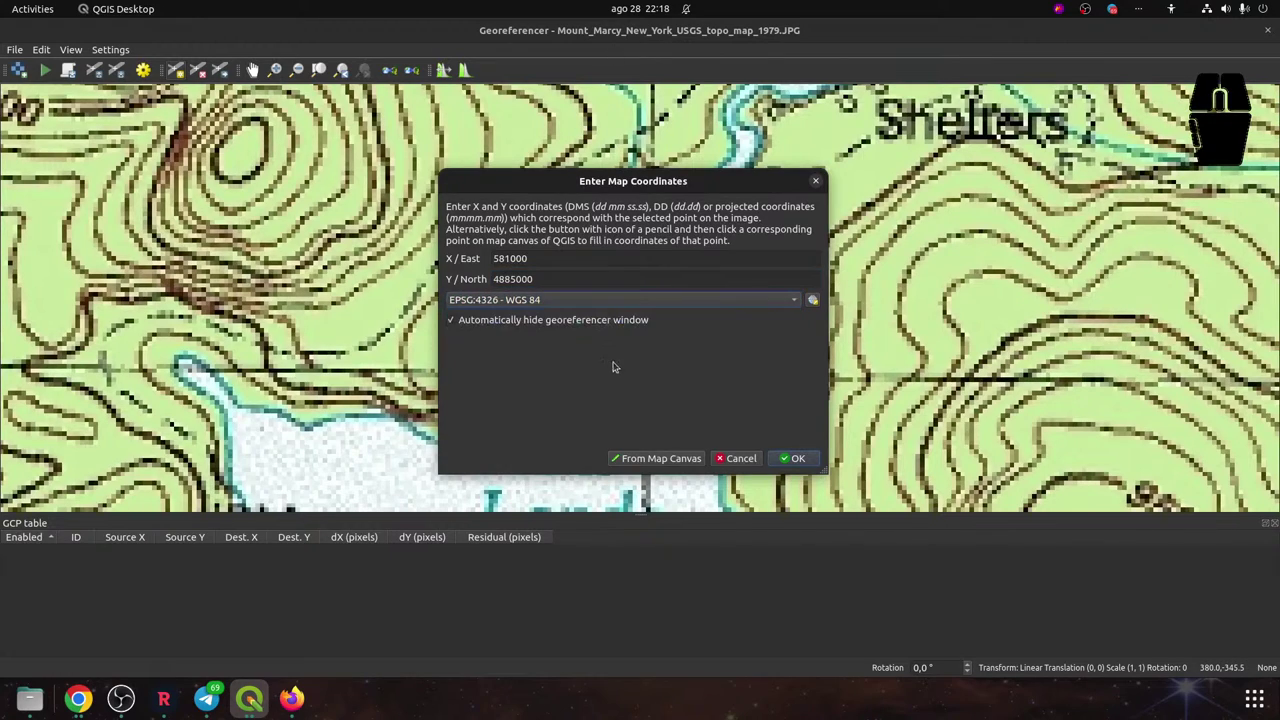
click(812, 300)
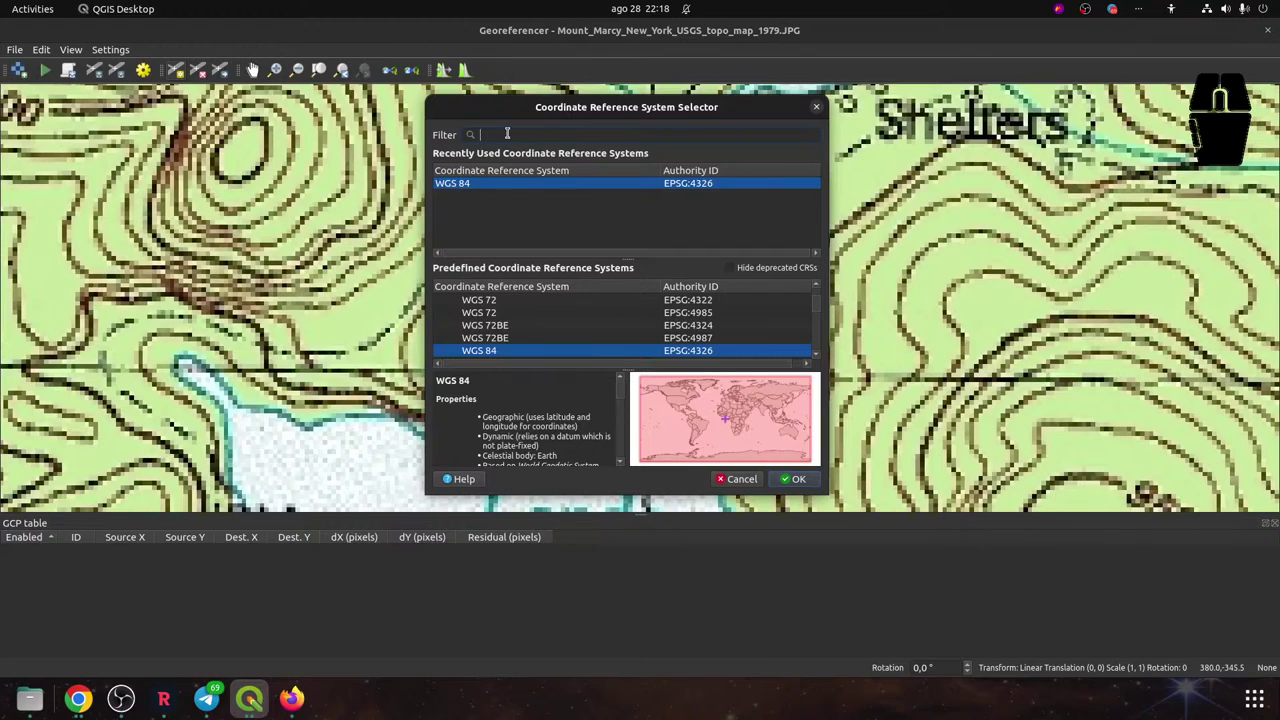
text(2)
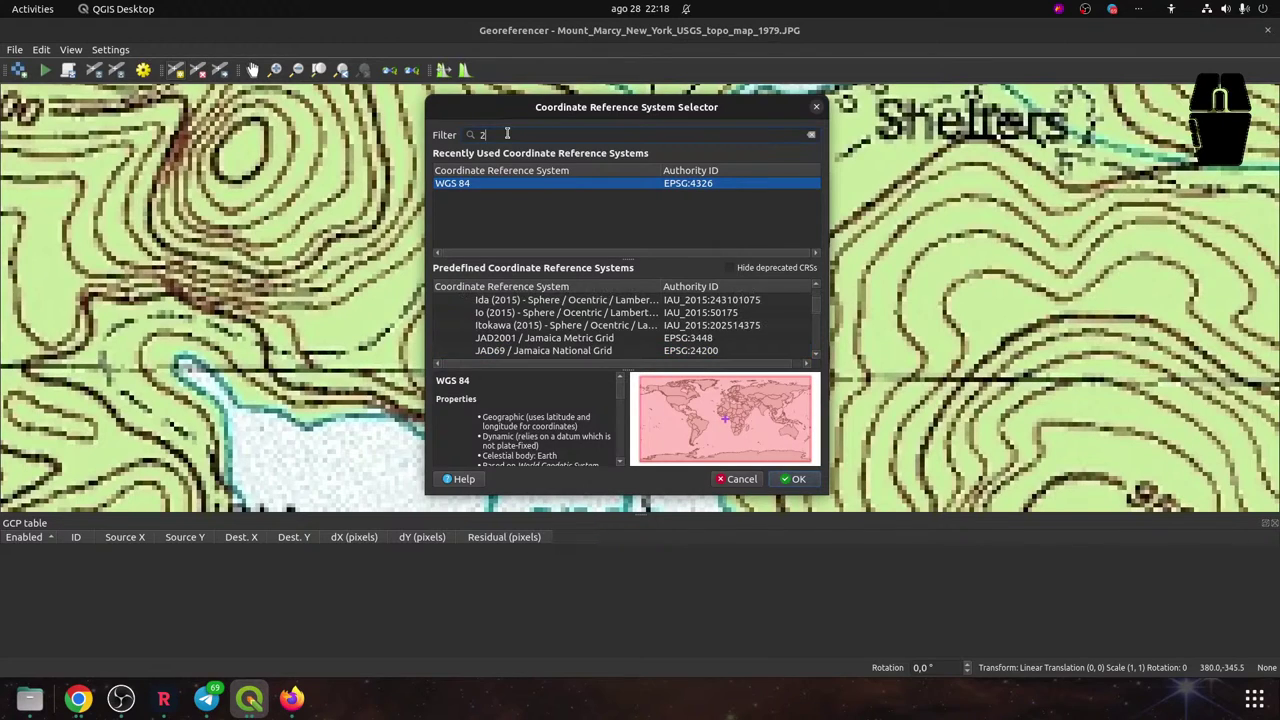
text(6718)
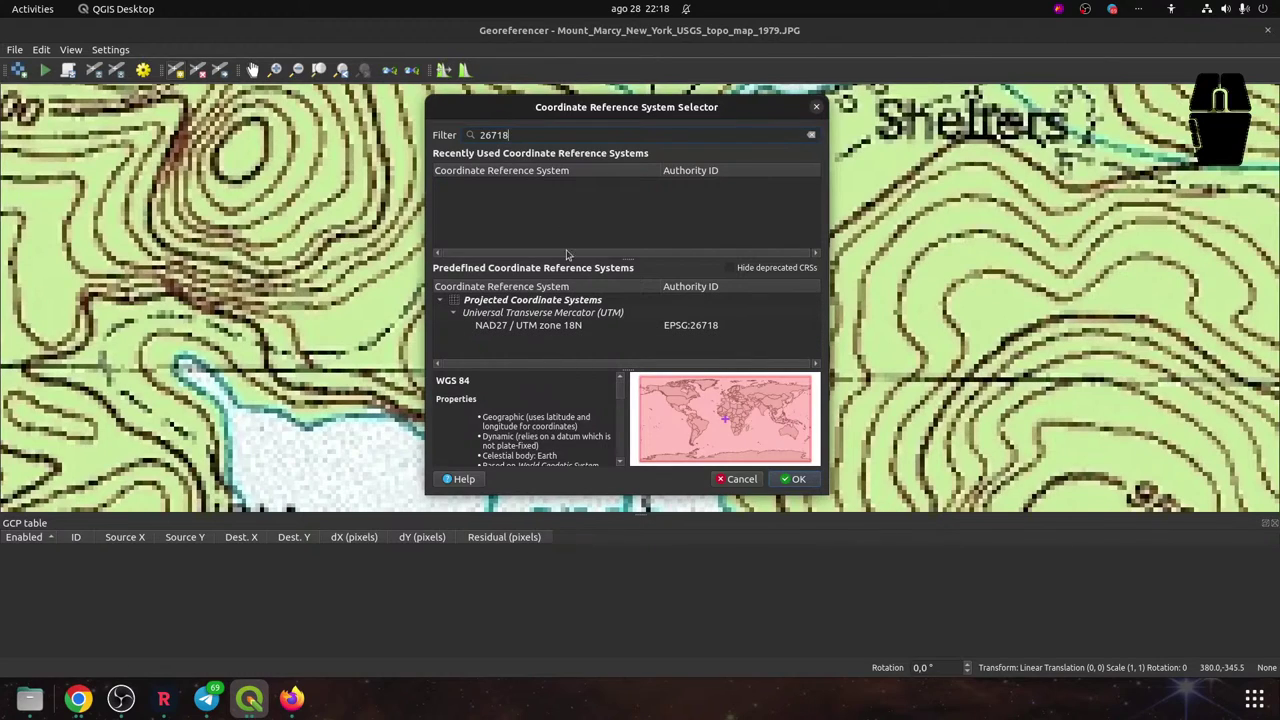
click(550, 328)
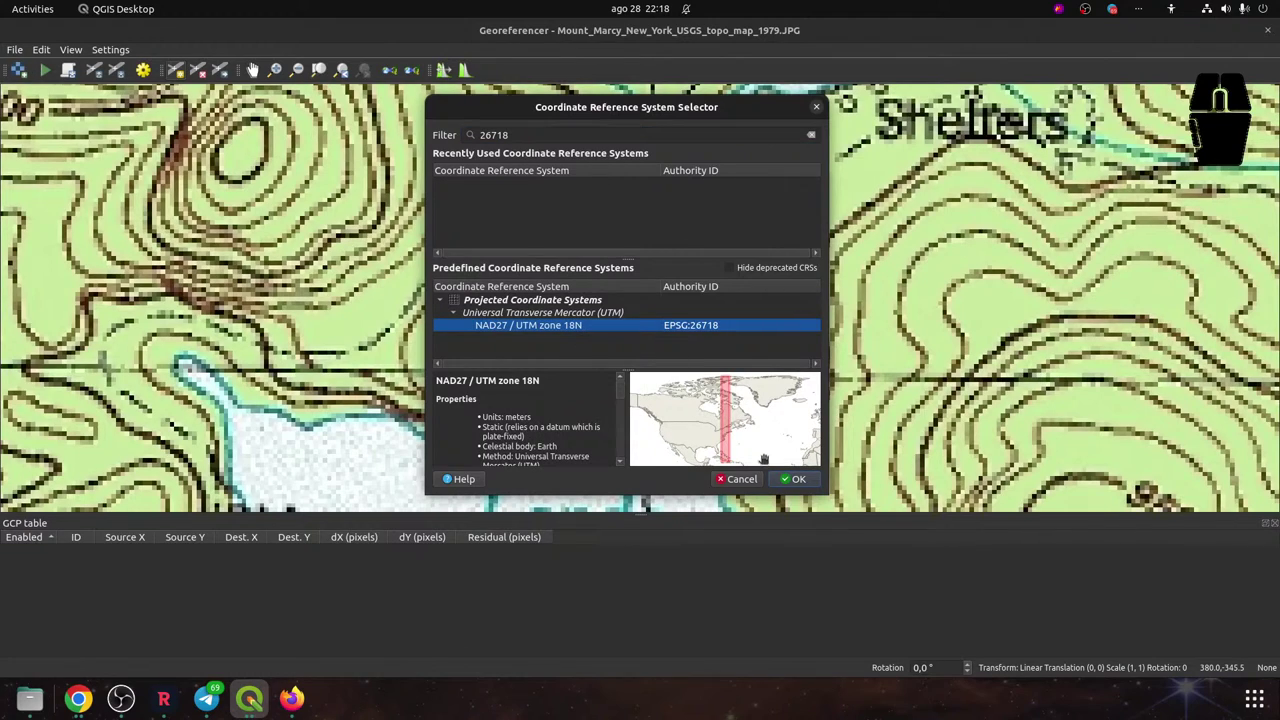
click(792, 479)
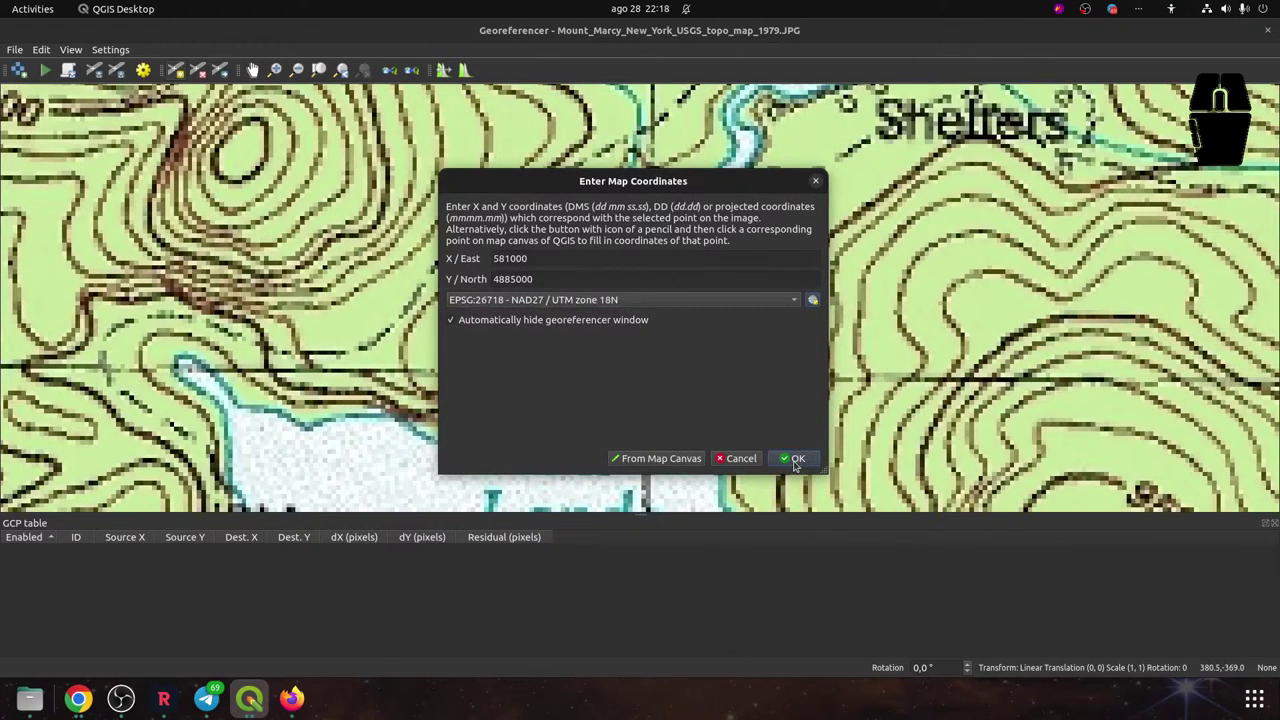
Save the point as GCP 0, then toggle GNOME screen magnification on and off
click(797, 462)
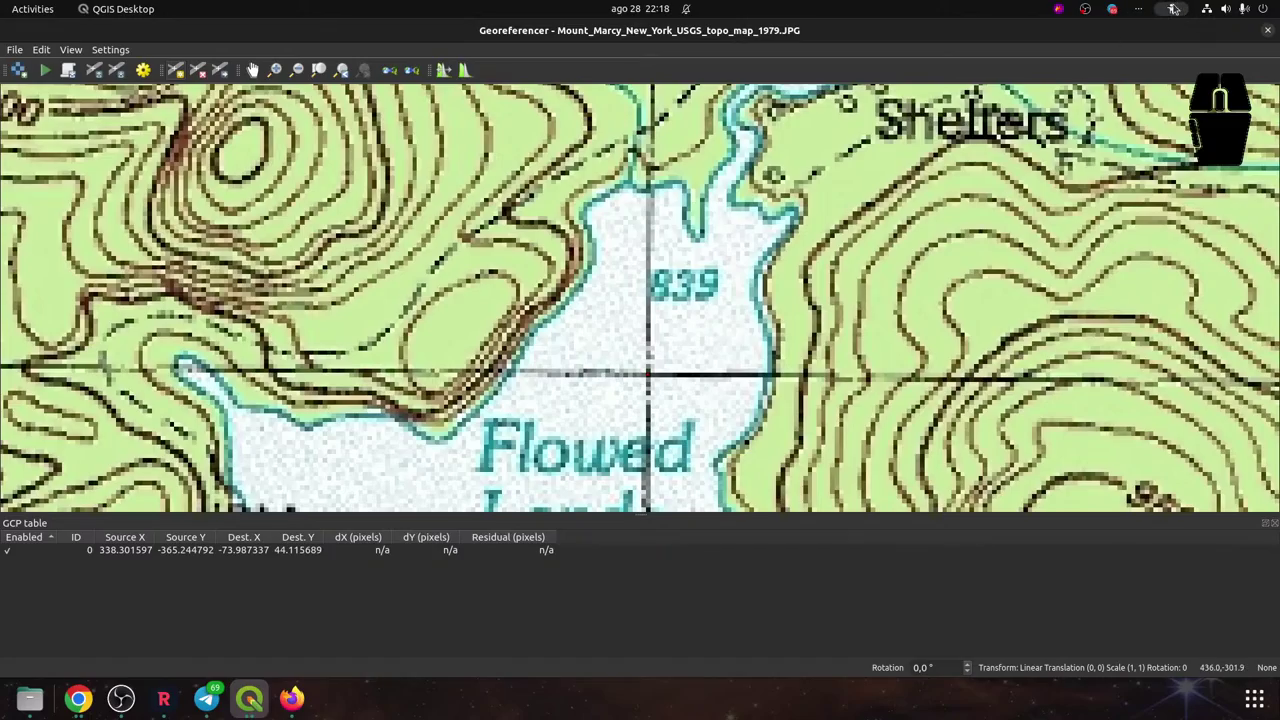
click(1174, 9)
click(1218, 70)
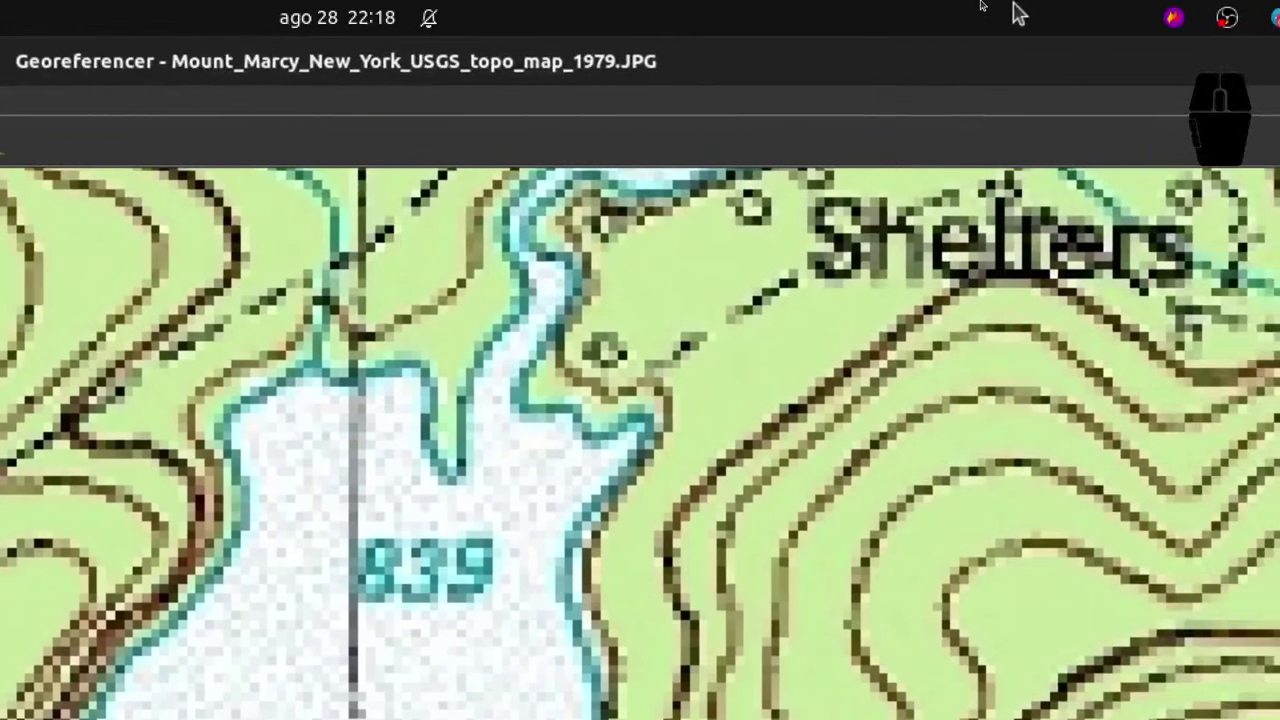
click(1194, 17)
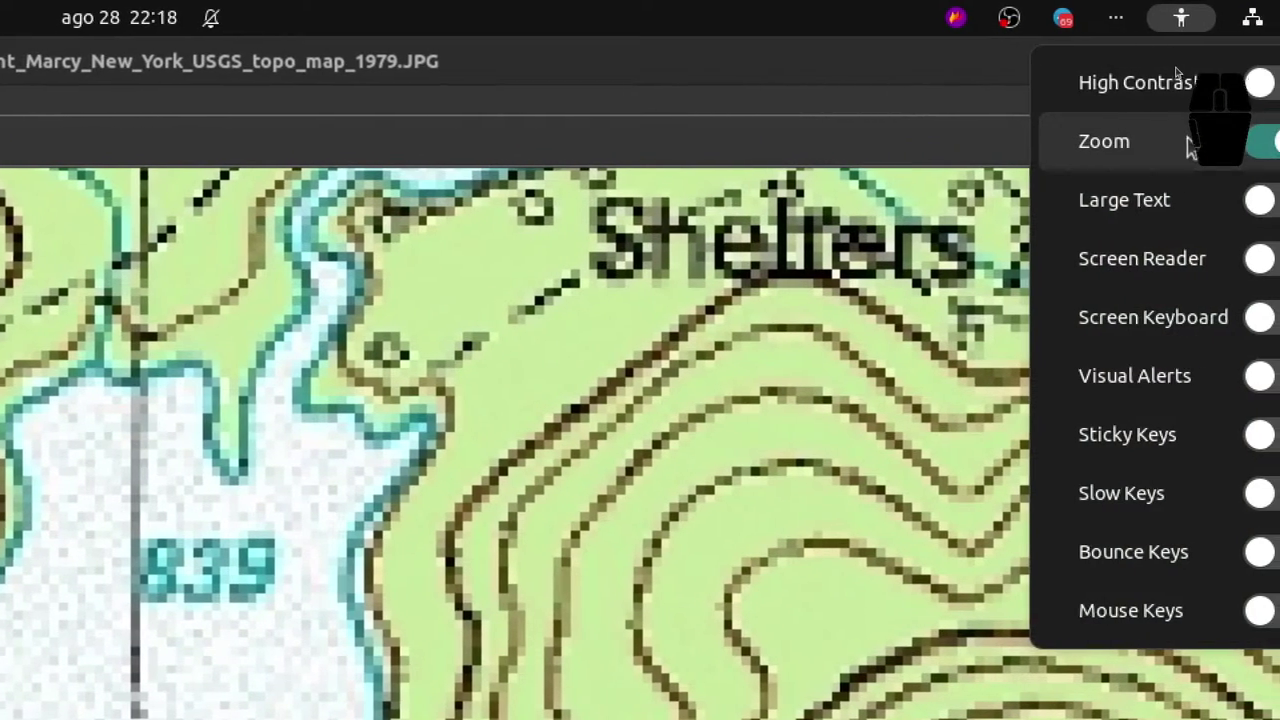
click(1268, 141)
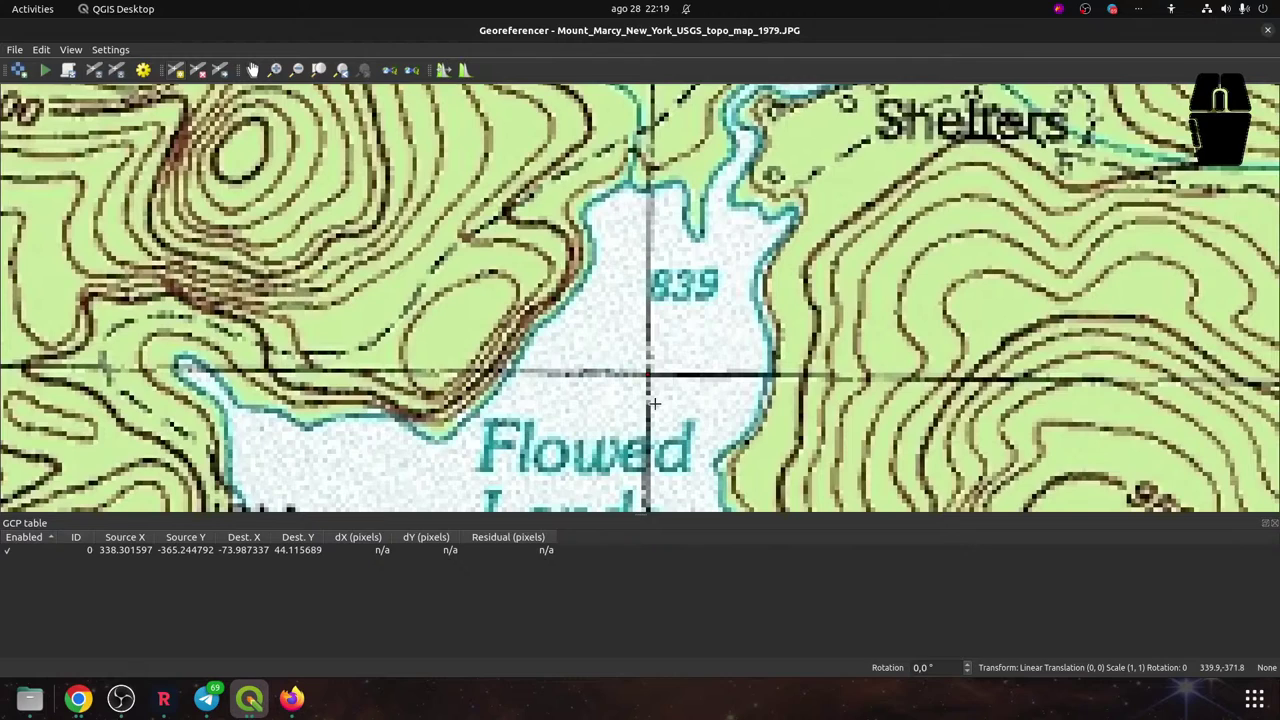
Sort the GCP table by Source Y and widen that column to show -365.244792 fully
scroll(653, 404, up, 1)
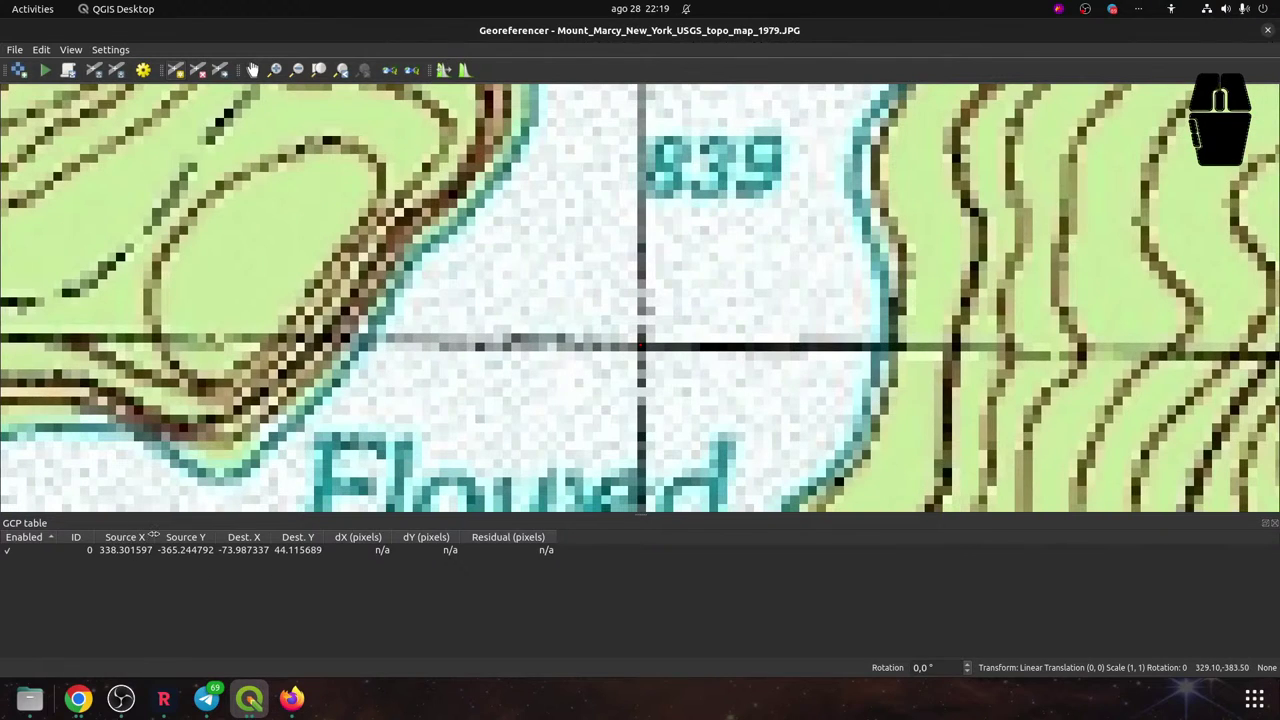
click(185, 538)
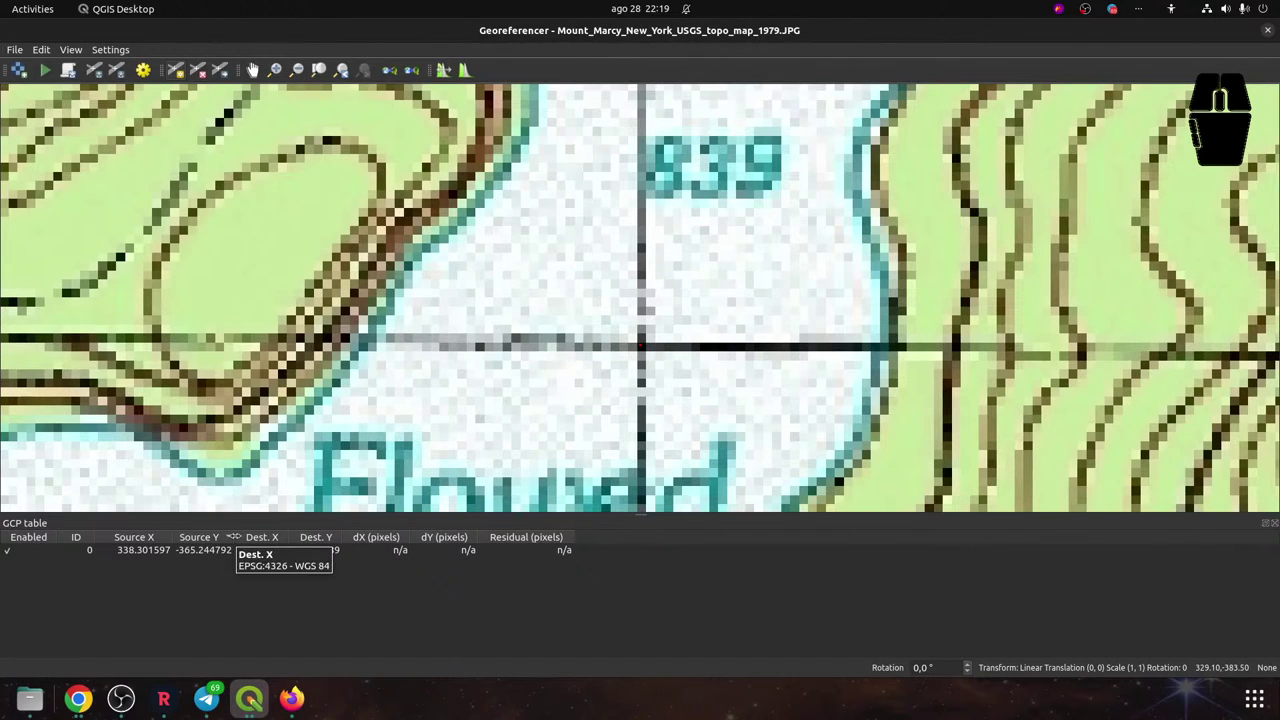
drag(234, 537, 268, 538)
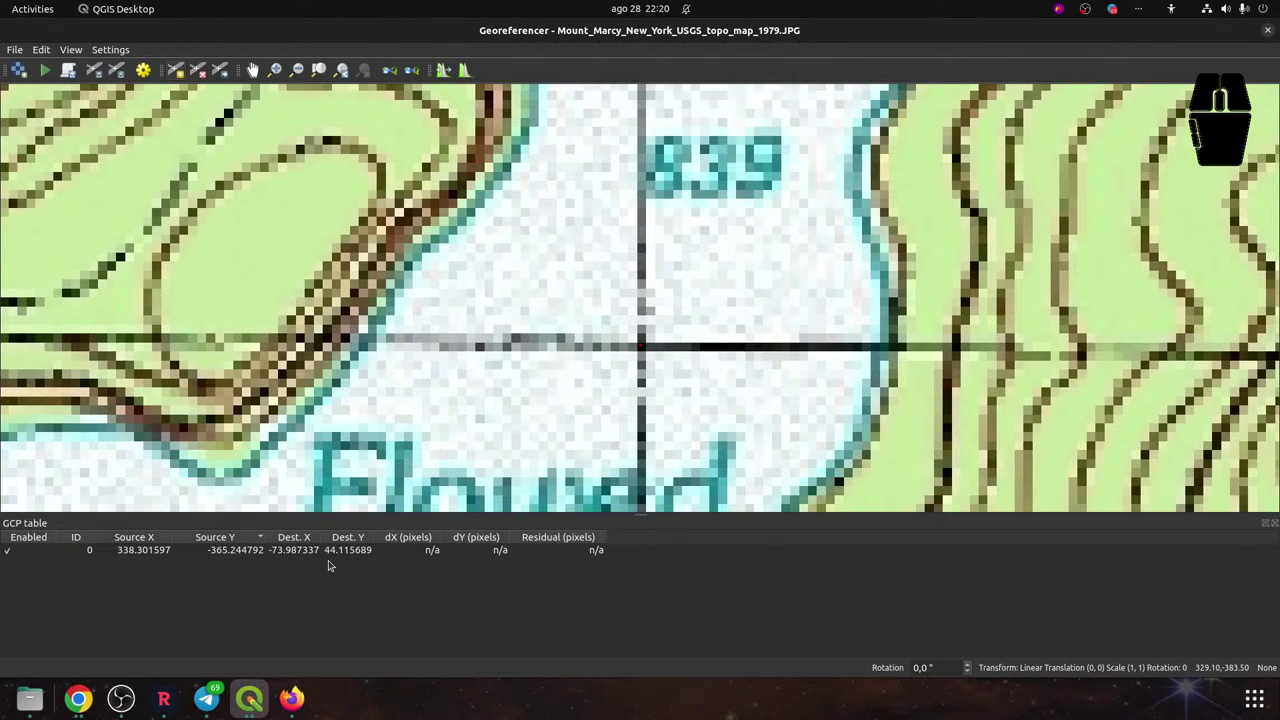
Pan east along the sheet's top edge to Basin Mtn, then back west to Flowed Lands
scroll(466, 420, down, 6)
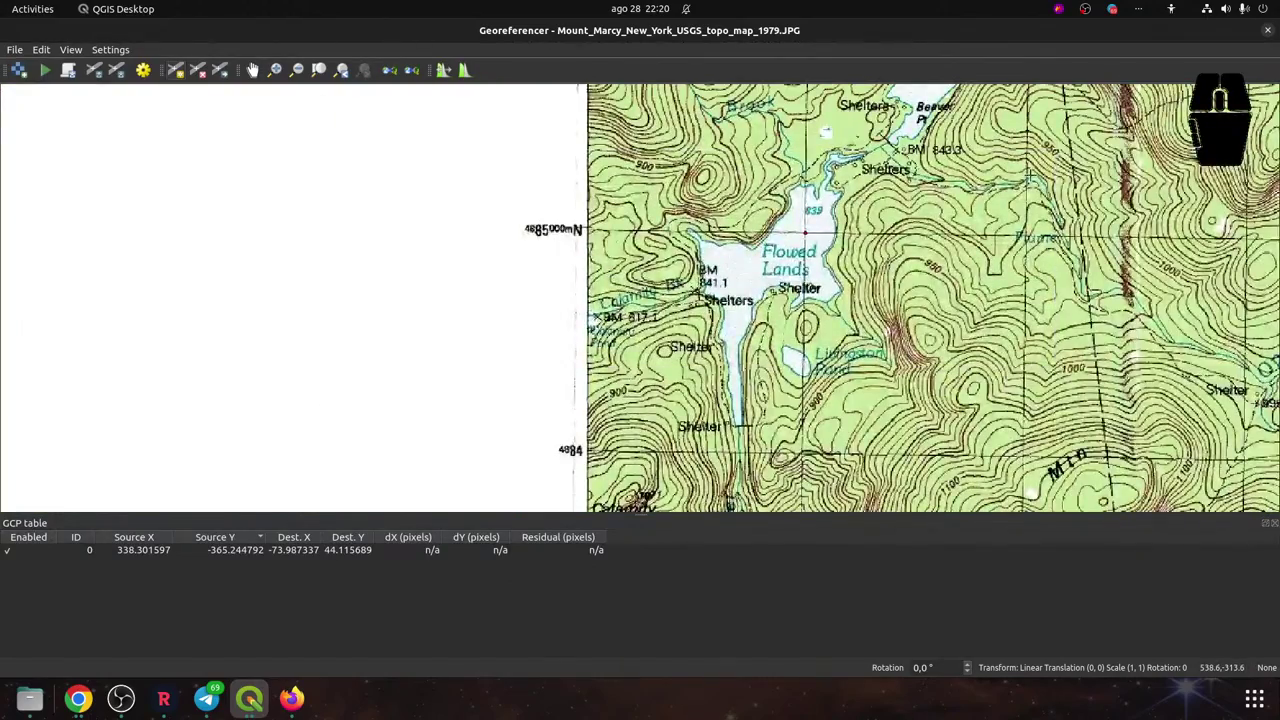
drag(800, 240, 230, 485)
drag(1000, 420, 184, 270)
drag(1000, 300, 233, 305)
drag(1000, 320, 858, 306)
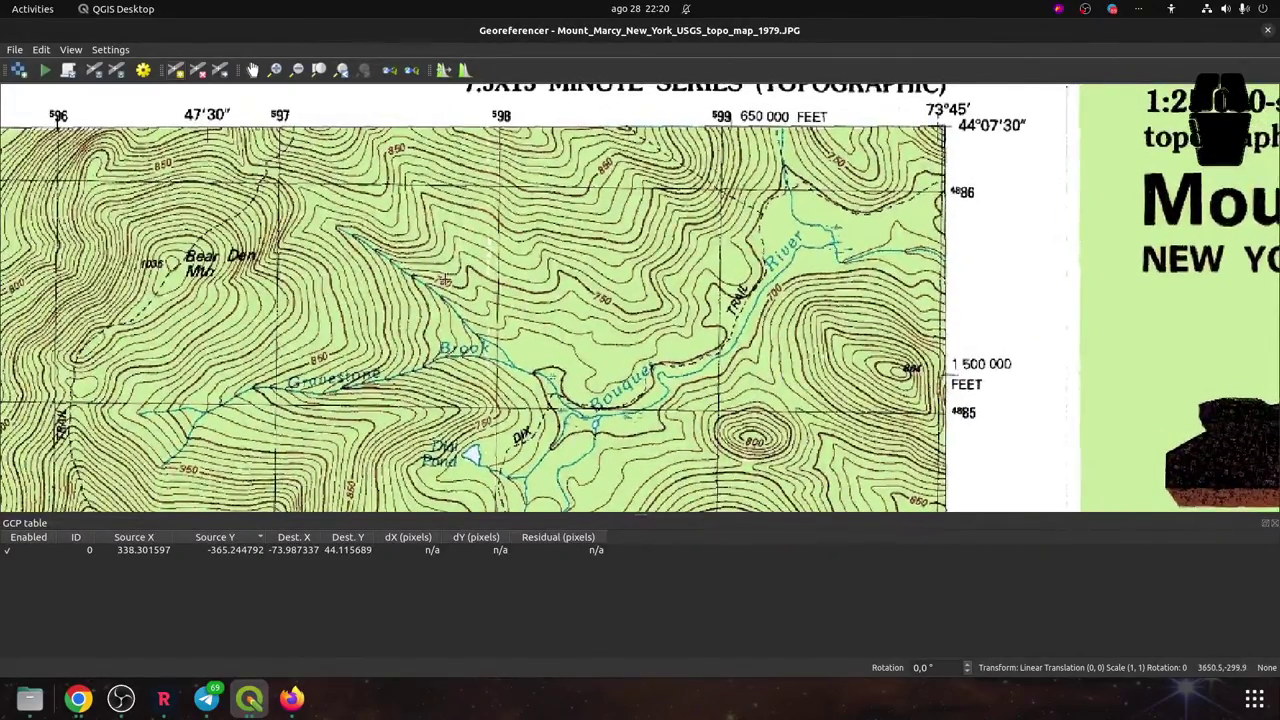
drag(58, 118, 645, 166)
drag(400, 300, 710, 291)
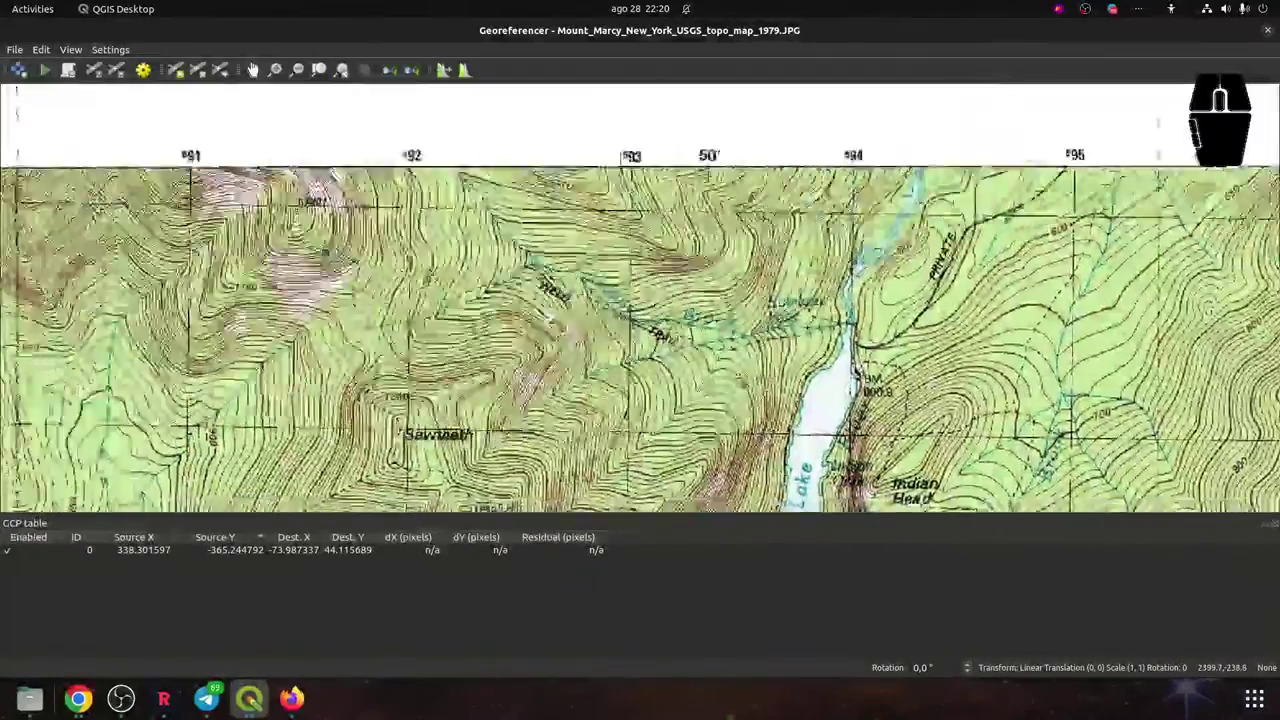
drag(400, 330, 770, 296)
drag(350, 300, 750, 290)
drag(250, 262, 730, 242)
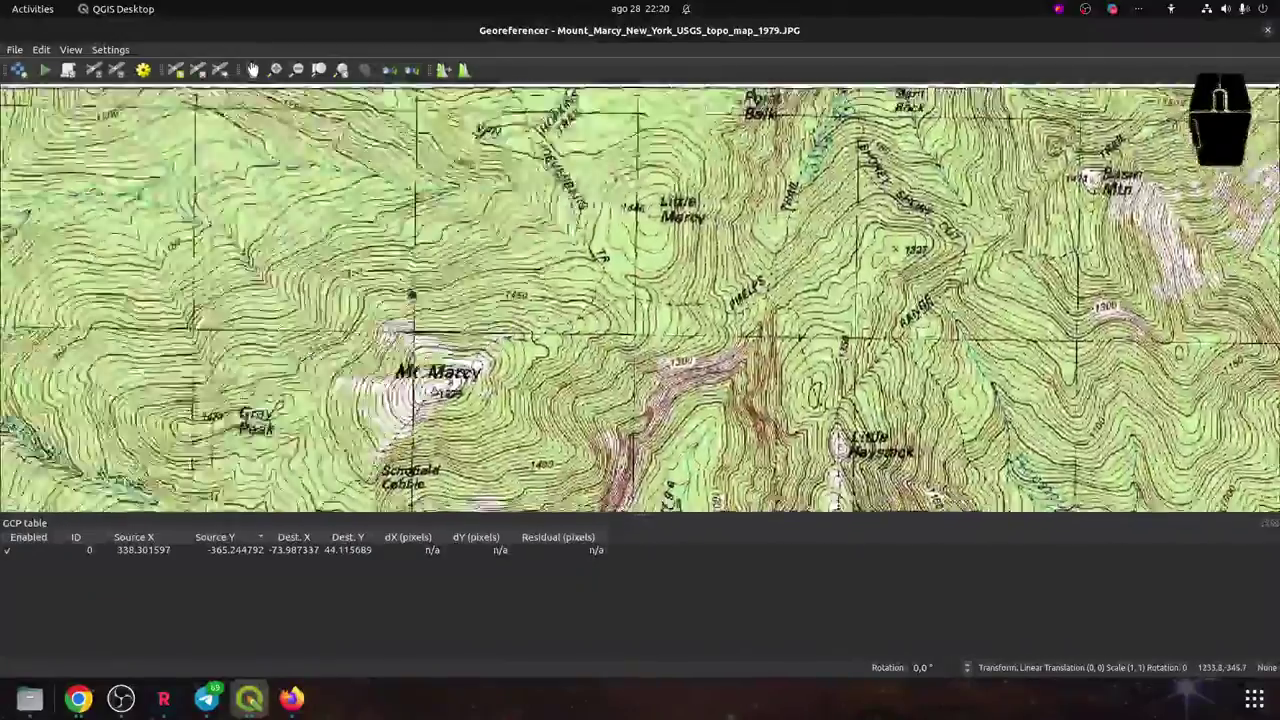
drag(300, 300, 751, 300)
drag(250, 290, 634, 410)
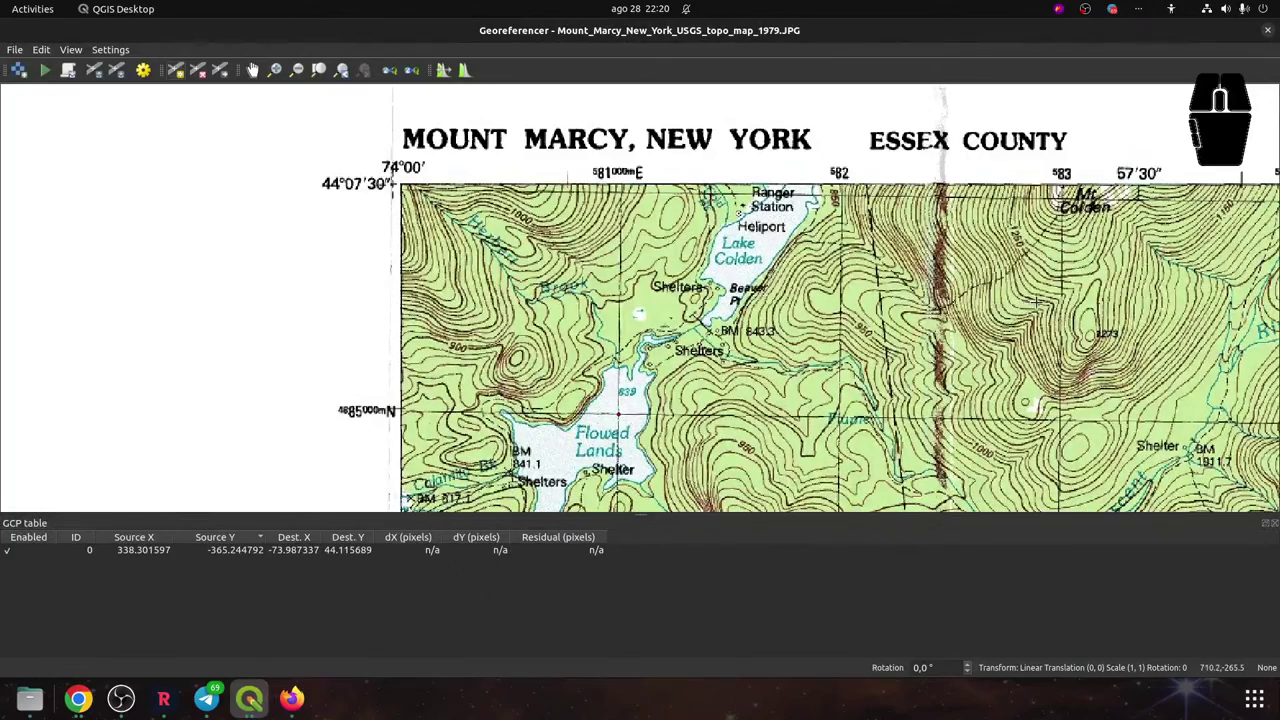
Pan east to the northeast corner to view the map title and 73°45' labels
scroll(1042, 301, down, 1)
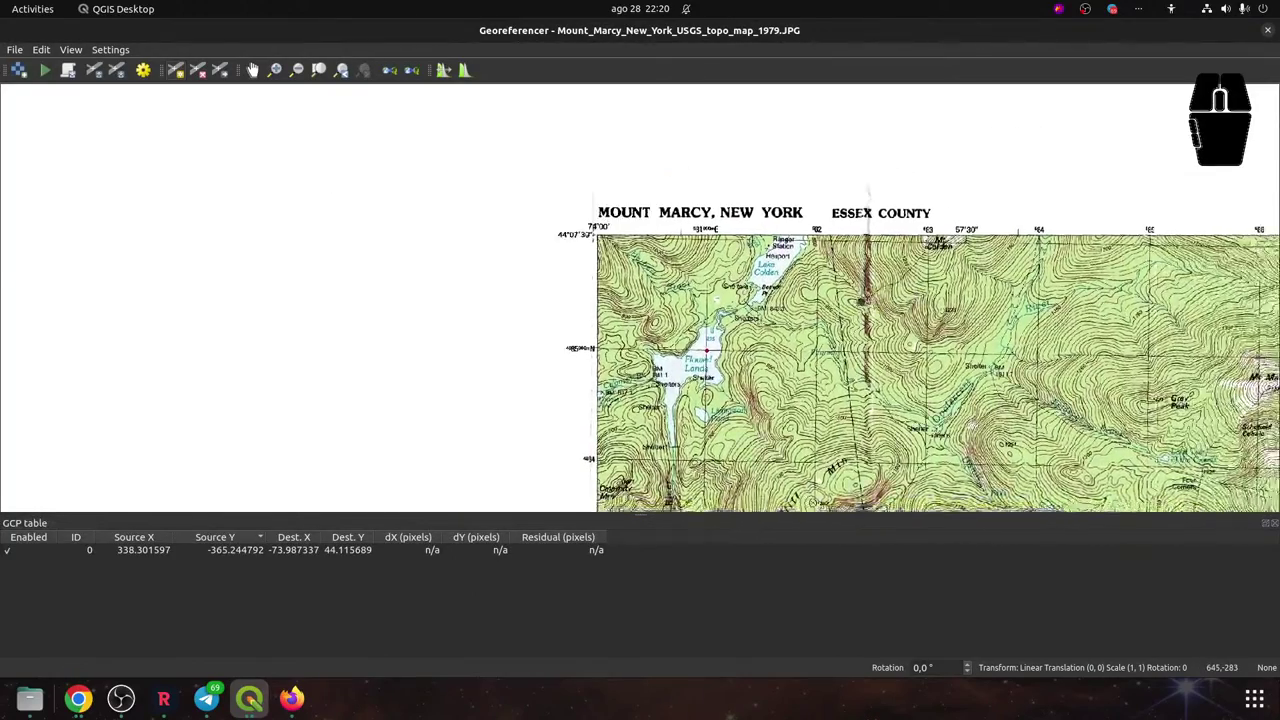
drag(878, 303, 678, 270)
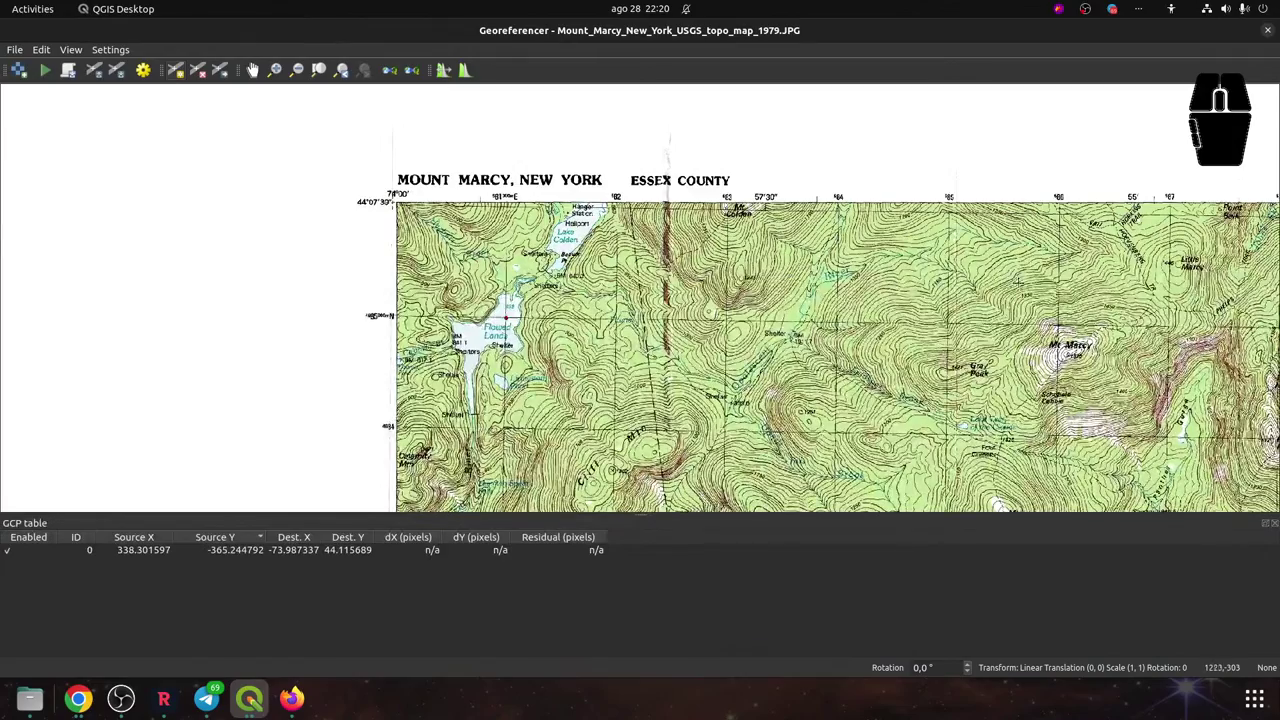
drag(1018, 283, 966, 280)
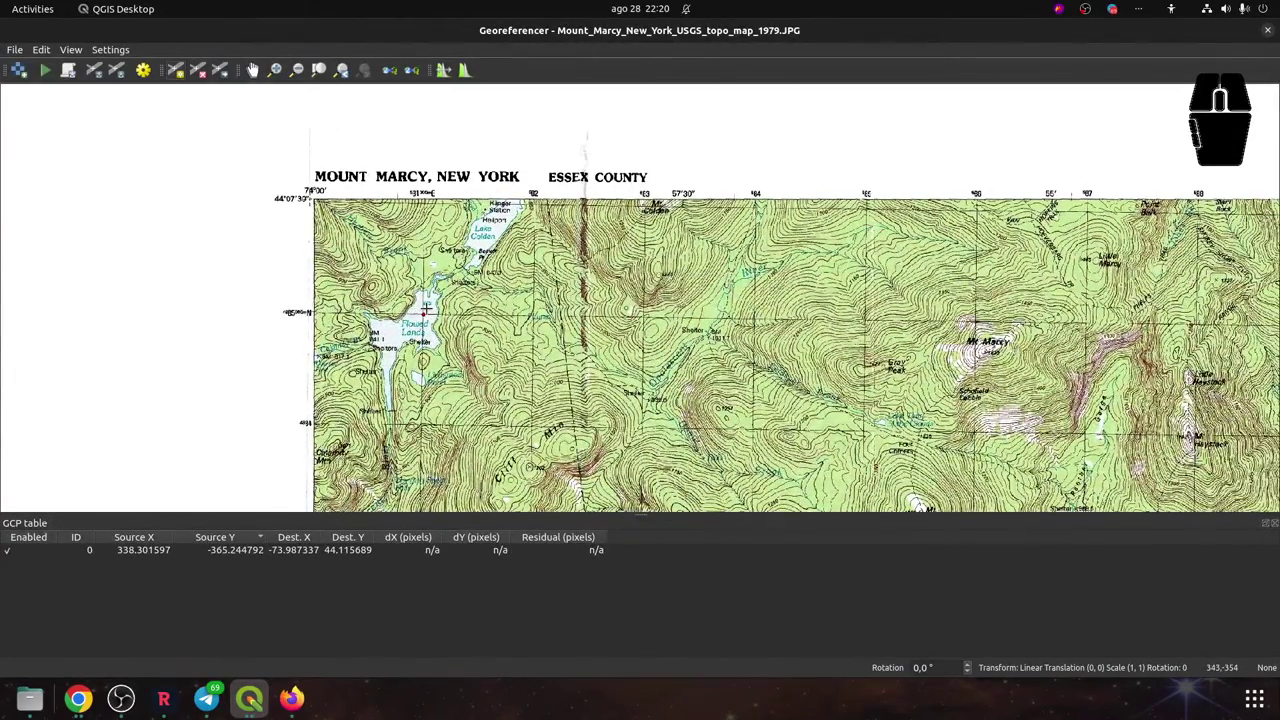
drag(423, 313, 183, 256)
drag(600, 300, 250, 315)
drag(900, 300, 550, 302)
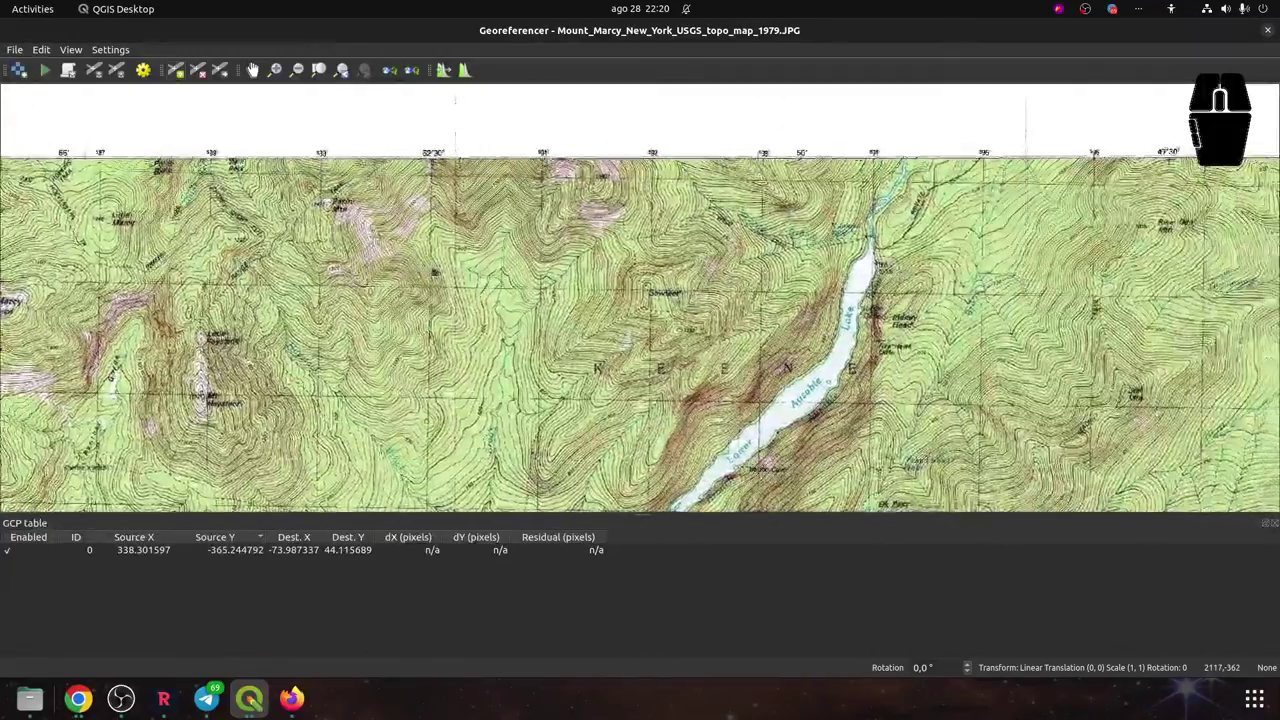
drag(900, 300, 500, 298)
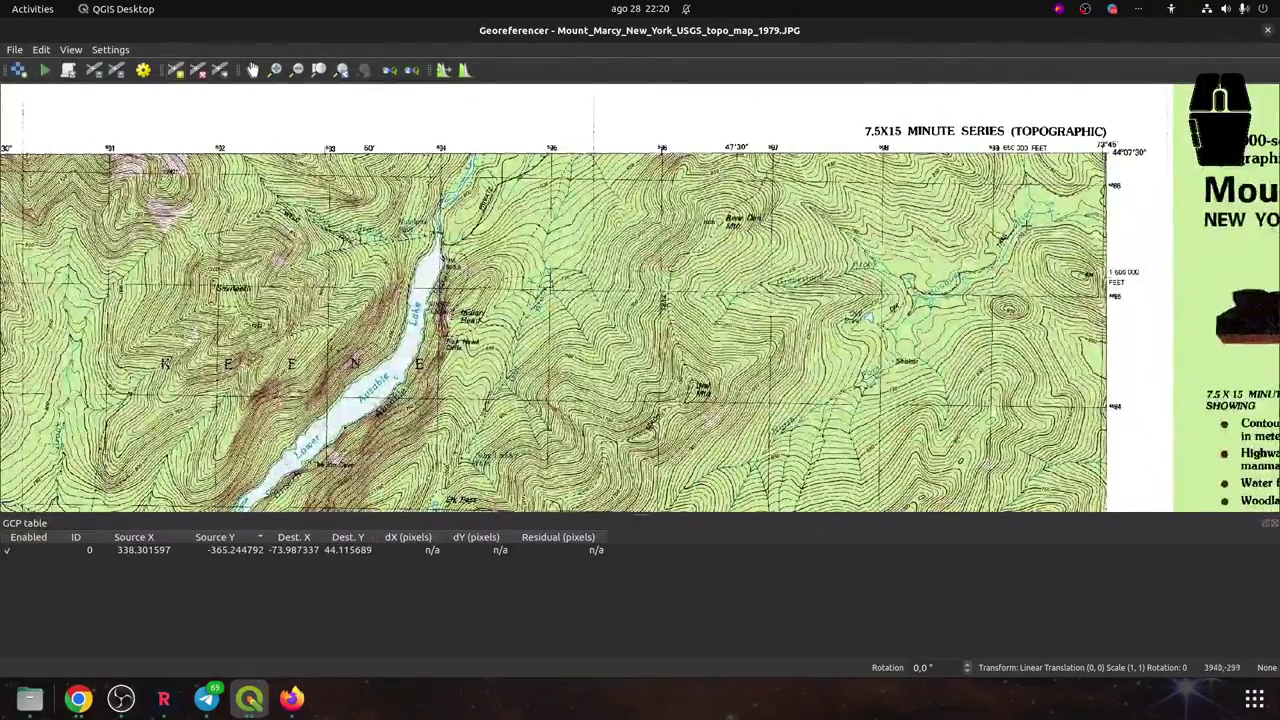
scroll(992, 147, up, 1)
scroll(993, 148, up, 1)
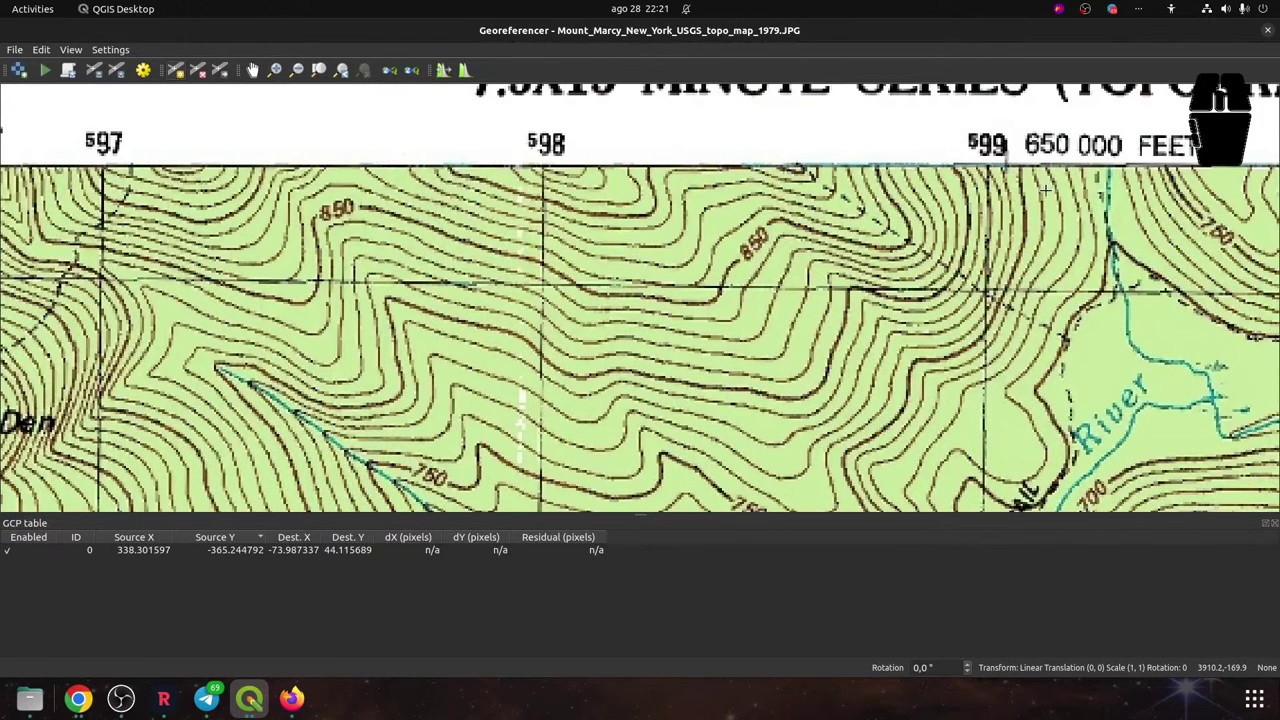
drag(1008, 155, 782, 243)
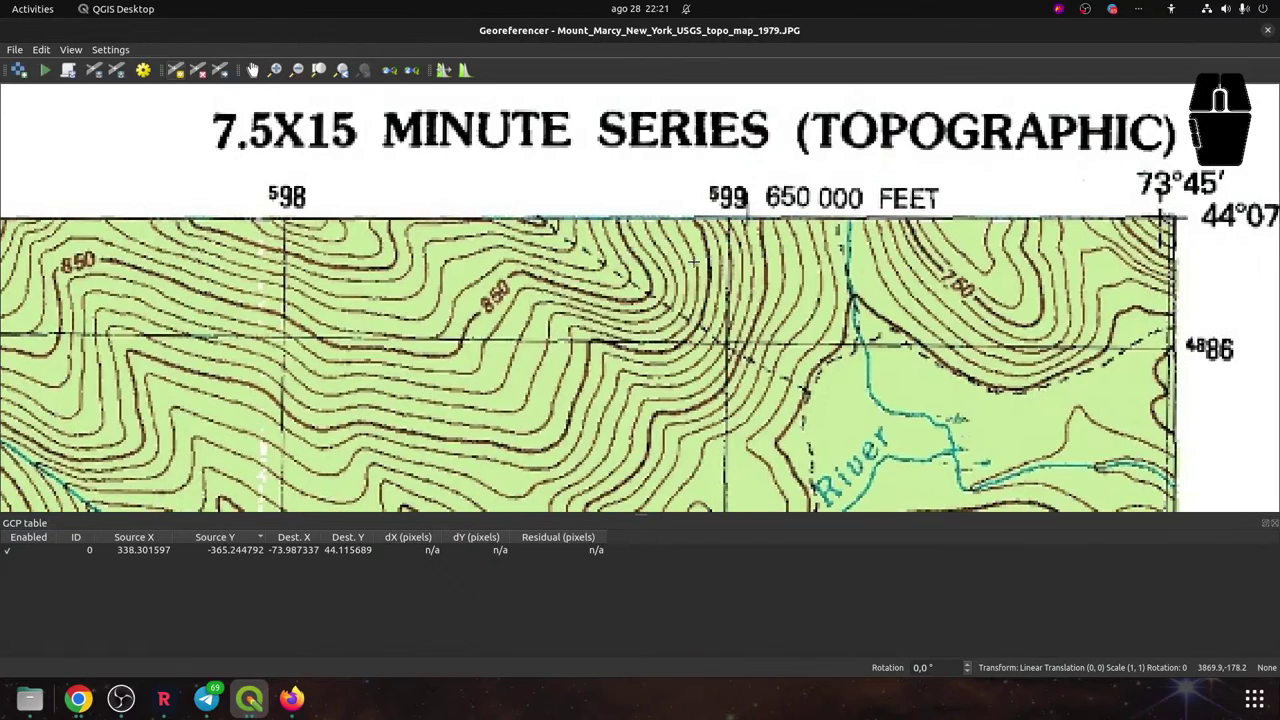
drag(655, 262, 694, 291)
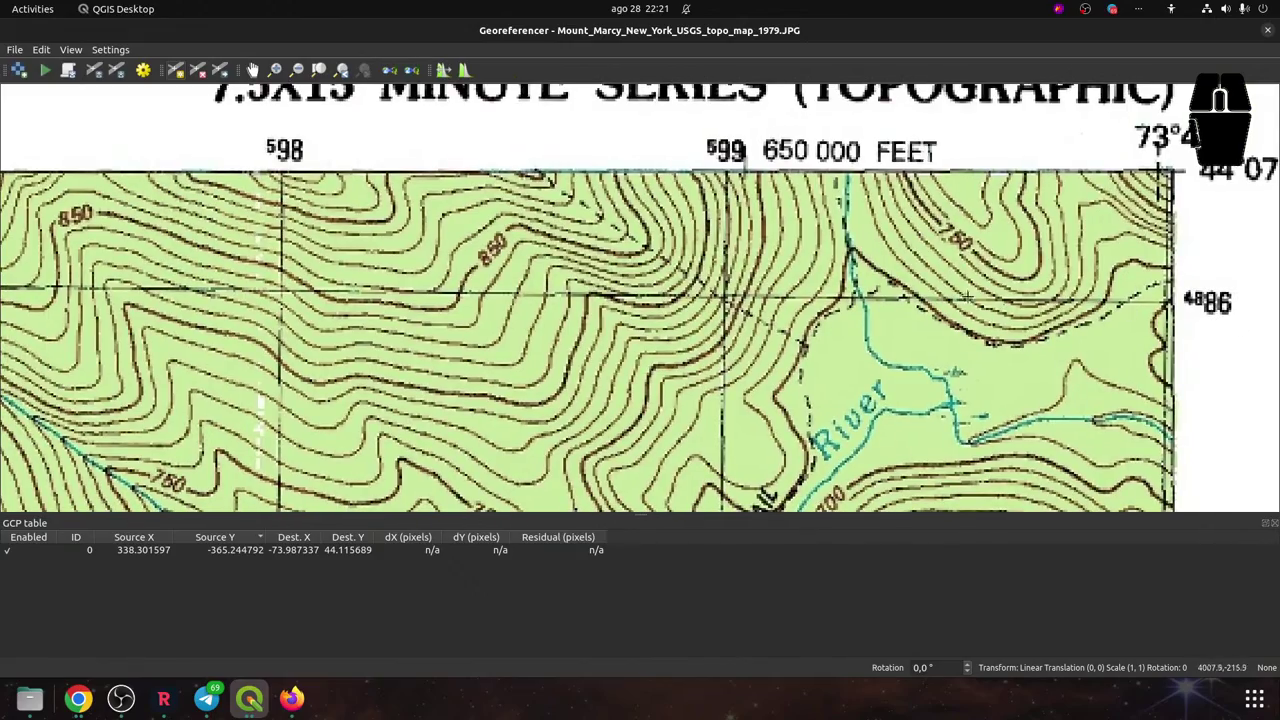
Pan back west past grid 596 and Basin Mtn to Mt Marcy, zooming out to the full sheet
drag(414, 285, 780, 280)
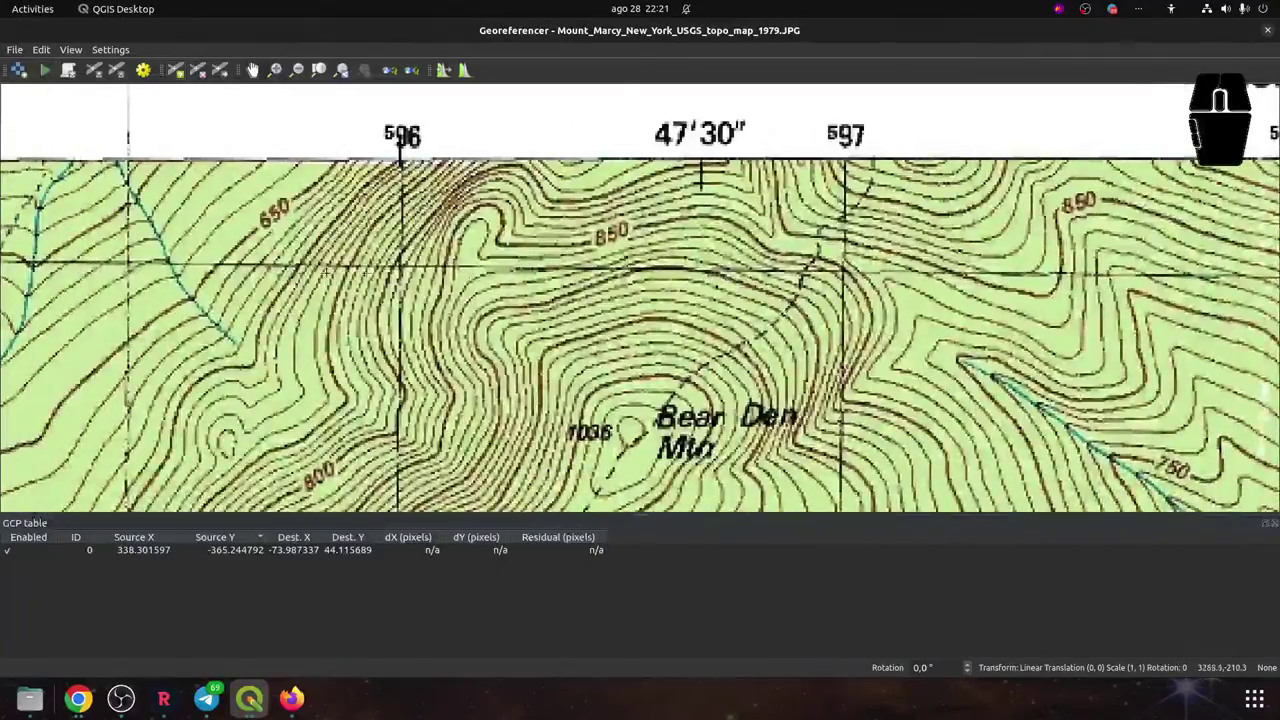
drag(140, 280, 904, 273)
drag(420, 280, 815, 280)
drag(150, 282, 565, 143)
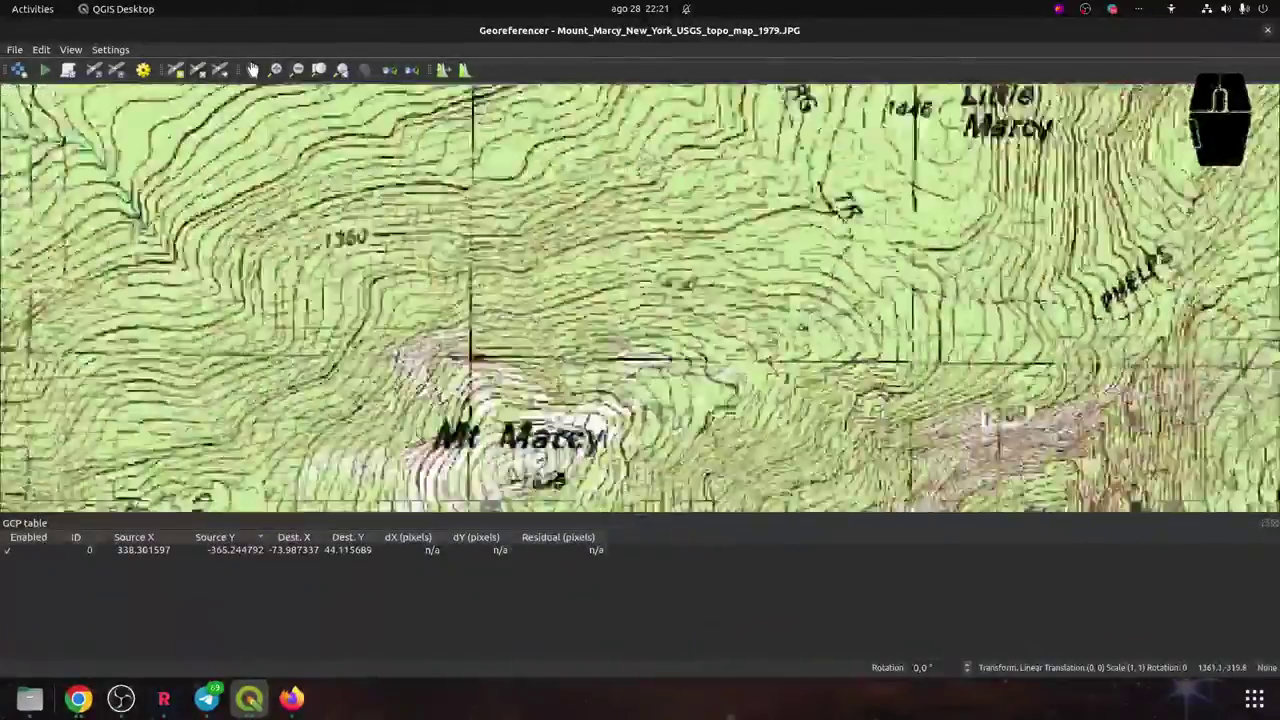
drag(30, 330, 670, 320)
scroll(250, 290, down, 3)
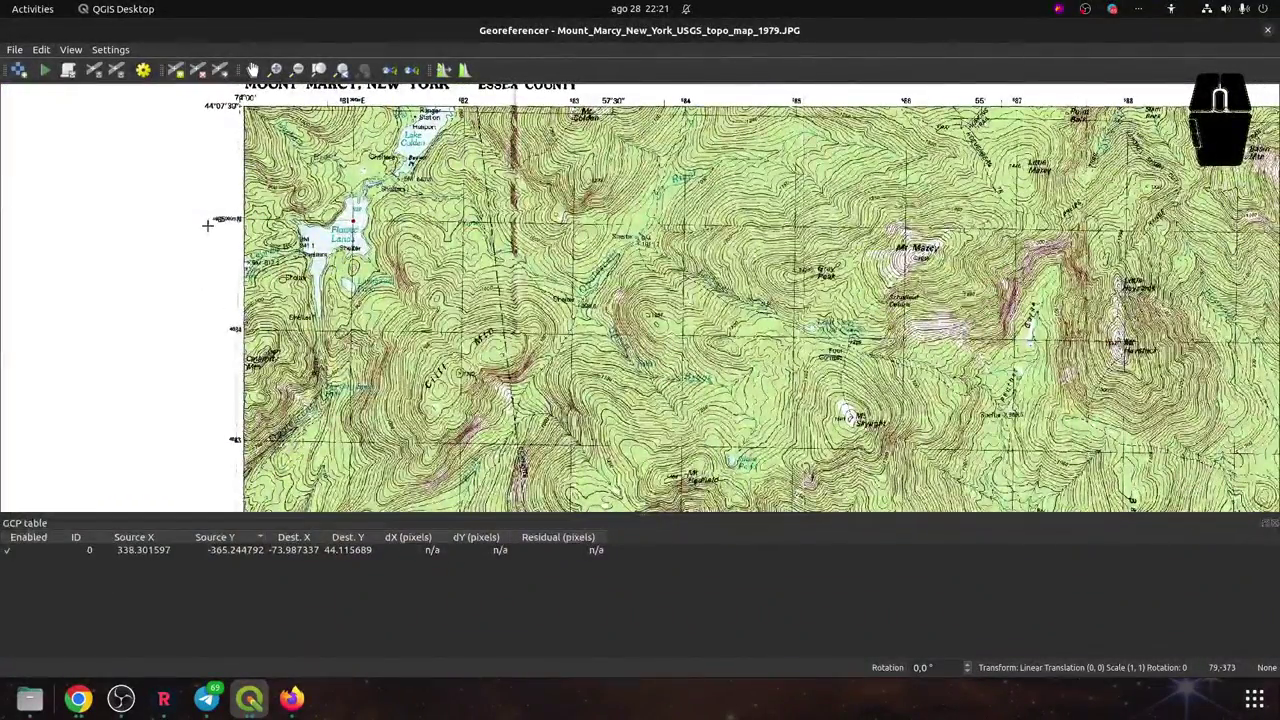
Zoom in at Flowed Lands and pan east past Mt Marcy toward Sawteeth
scroll(207, 225, up, 2)
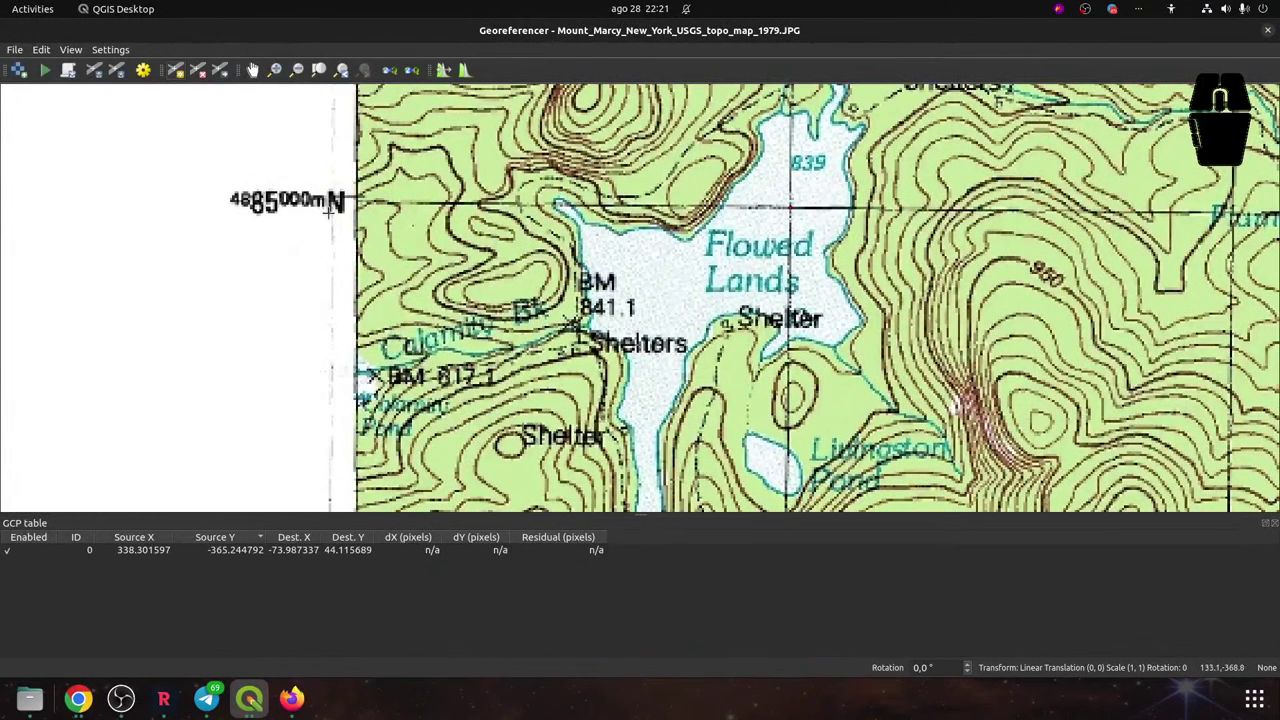
scroll(963, 237, down, 1)
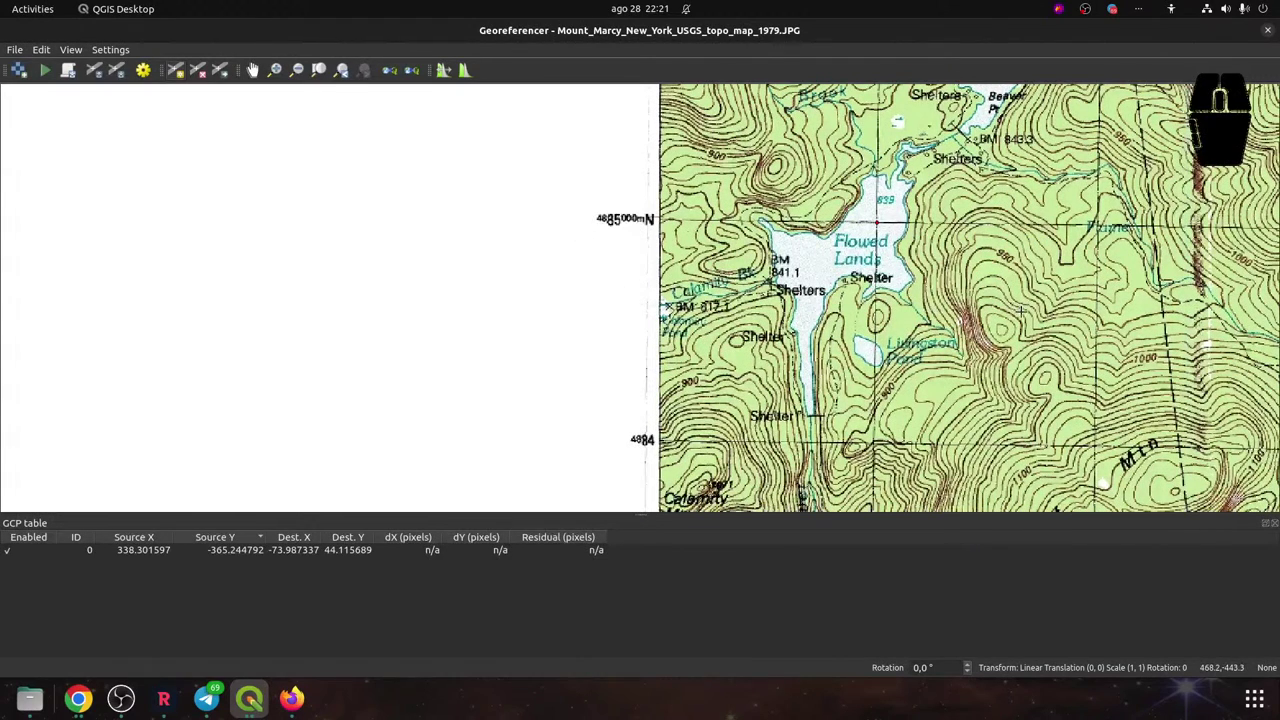
drag(1040, 250, 757, 251)
drag(874, 272, 349, 322)
drag(900, 300, 456, 302)
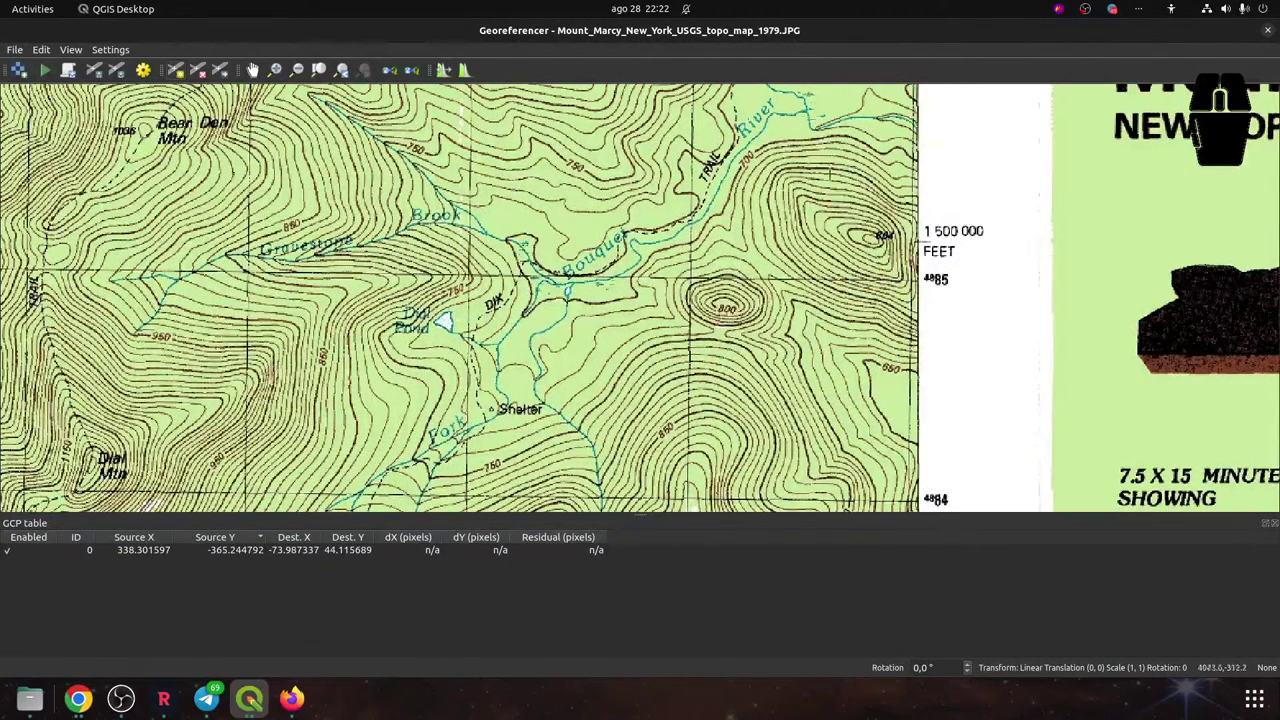
Check the 7.5X15 MINUTE SERIES header, then settle on the 4885 line by the 800 hill
drag(714, 164, 722, 358)
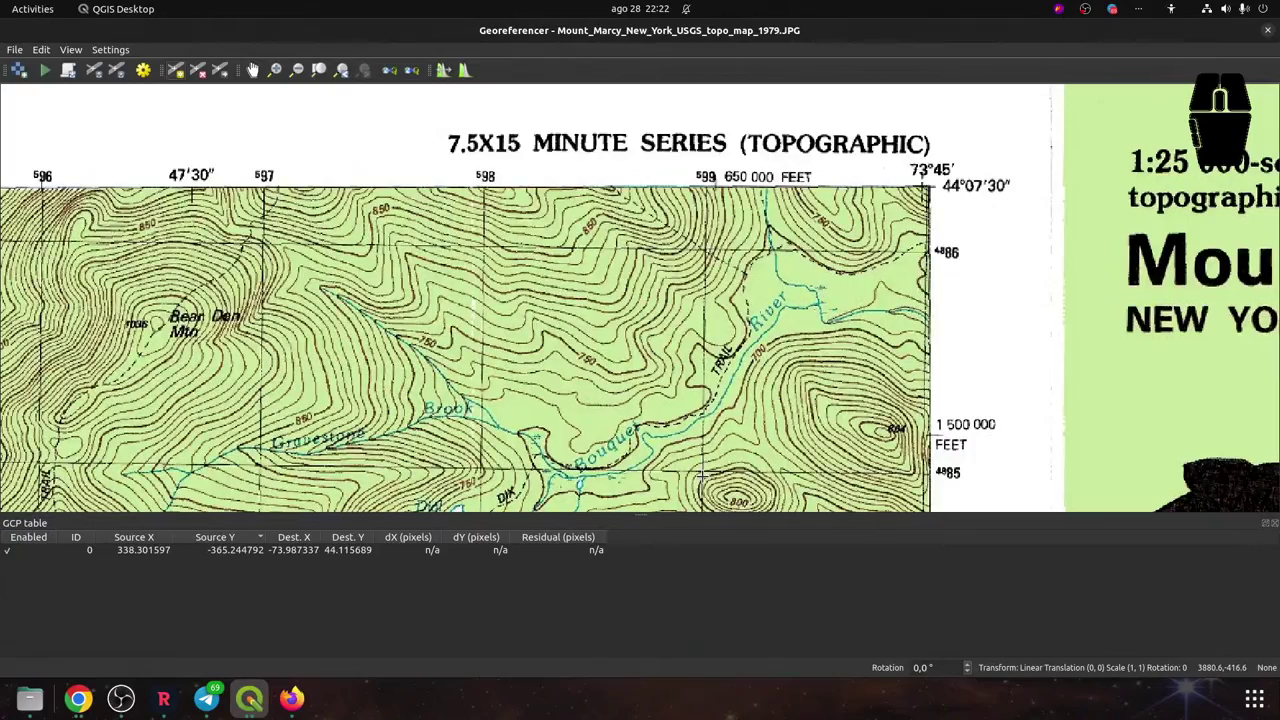
scroll(749, 413, up, 1)
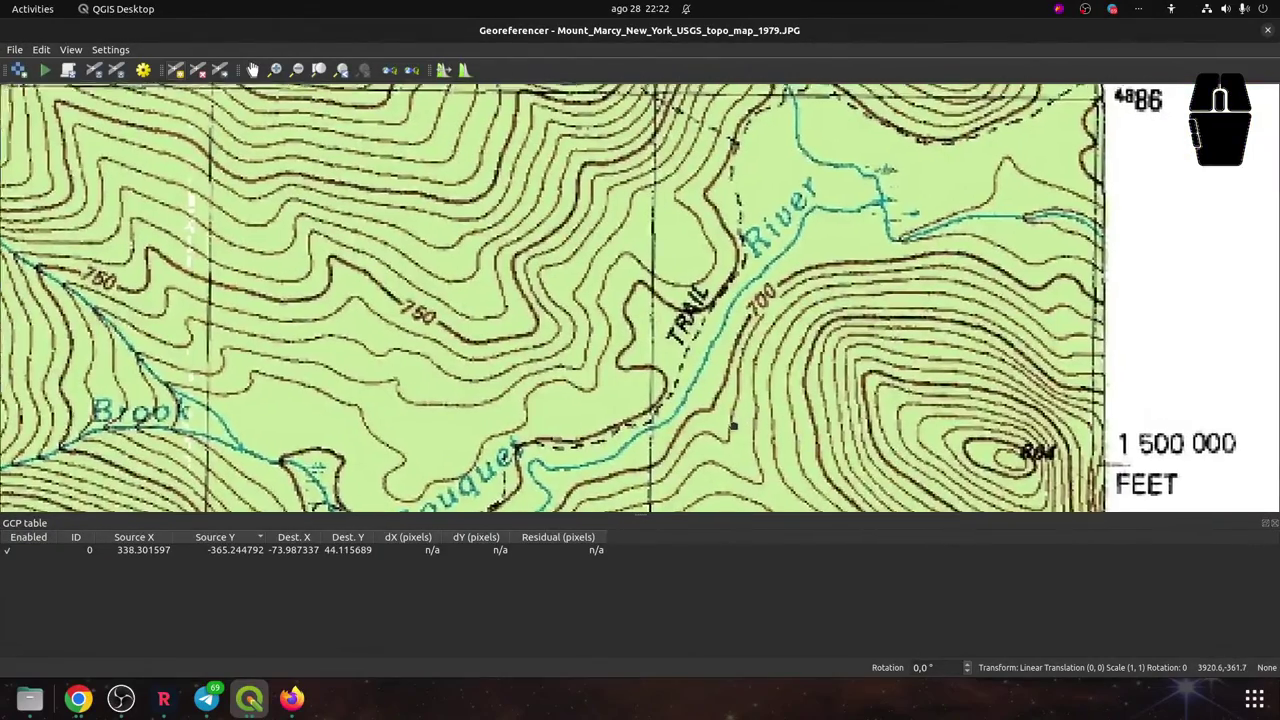
drag(749, 413, 639, 589)
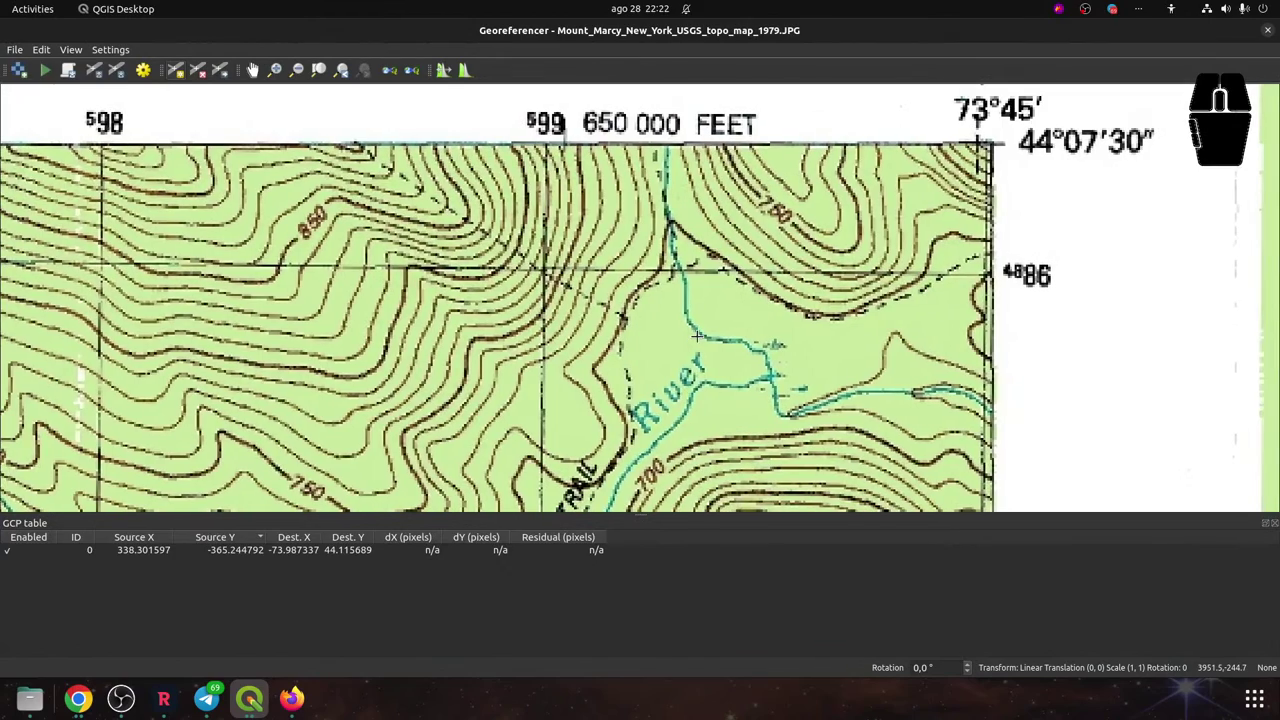
drag(697, 336, 684, 131)
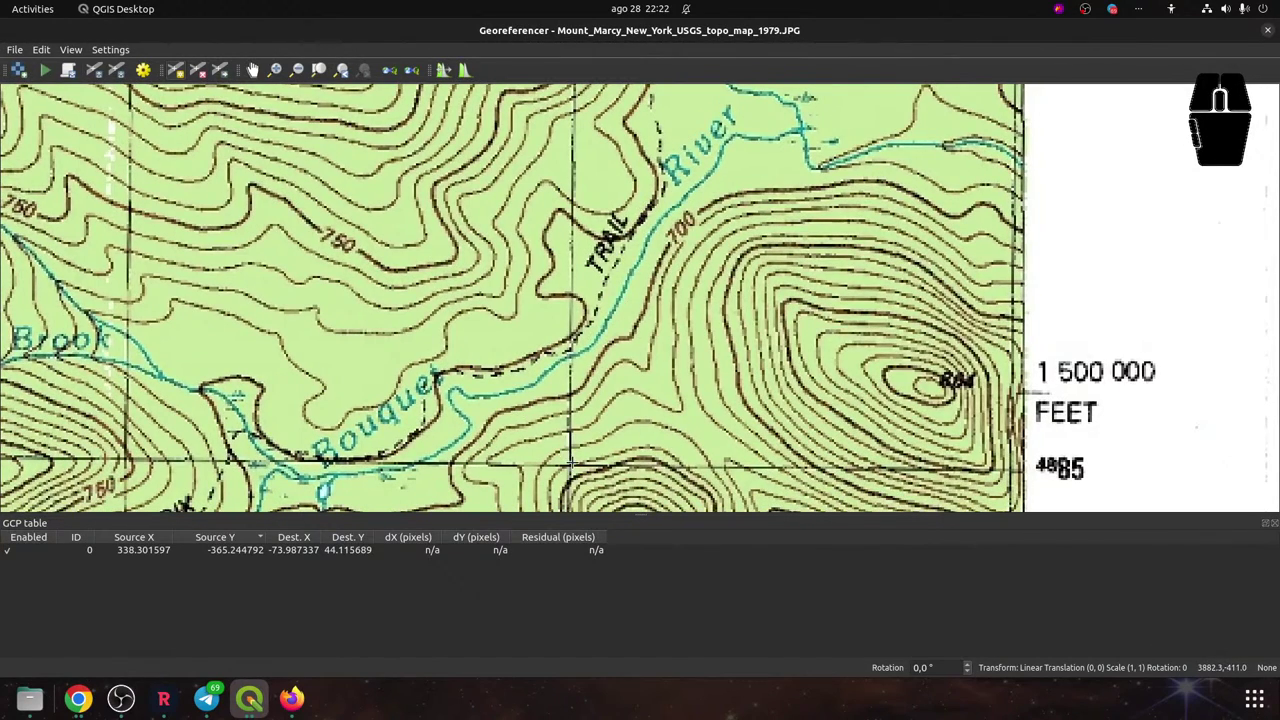
drag(621, 253, 628, 128)
drag(676, 510, 620, 339)
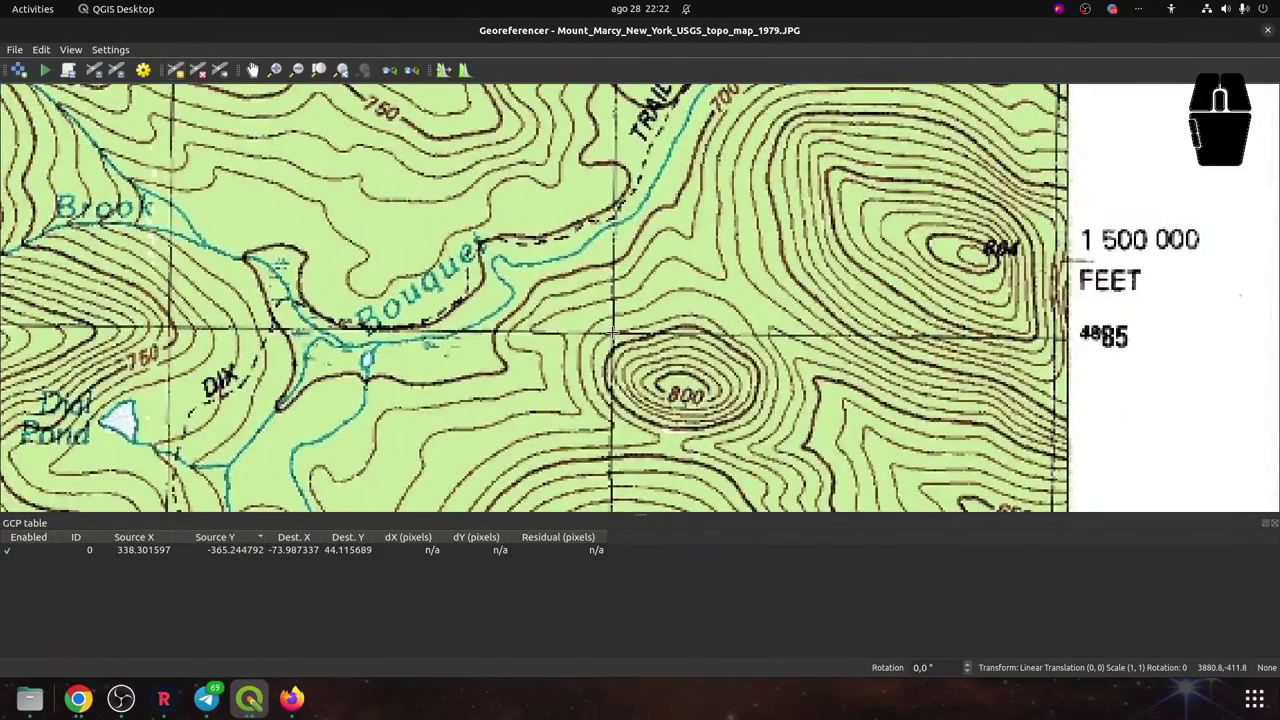
Place a point at the 599/4885 crossing and enter 599000 east, 4885000 north
click(614, 338)
click(537, 258)
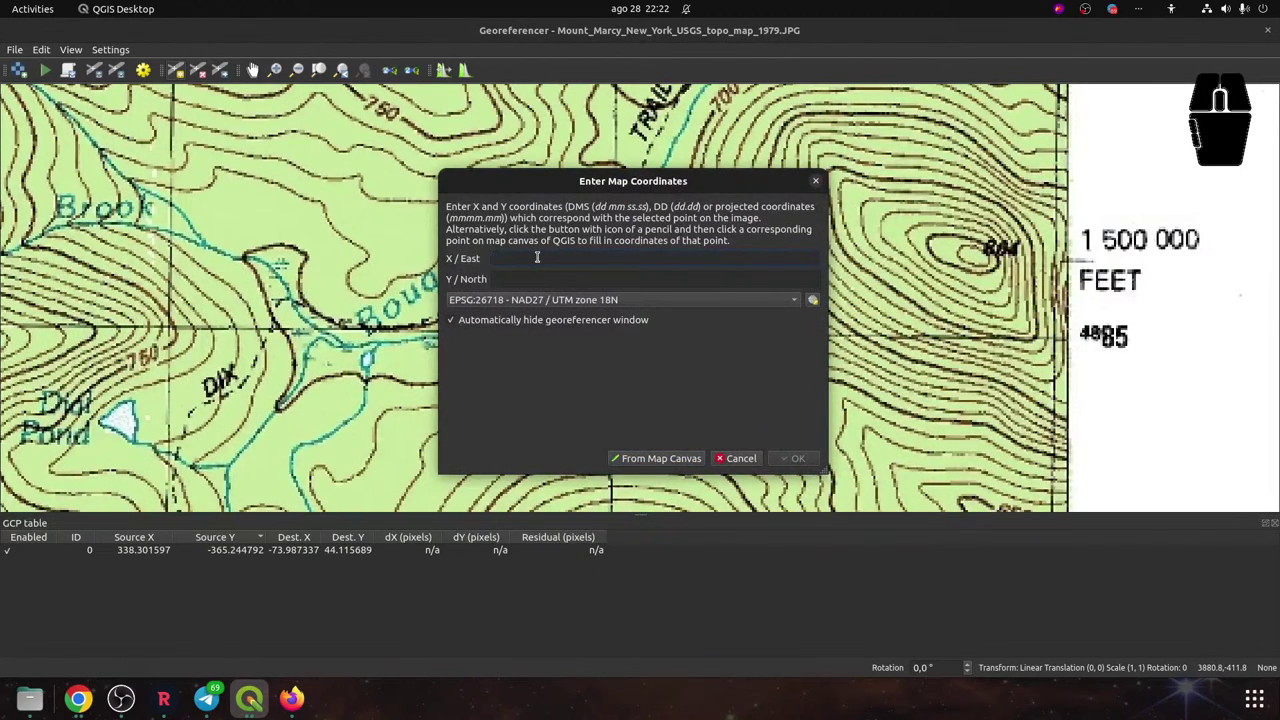
text(599000)
click(560, 279)
text(488)
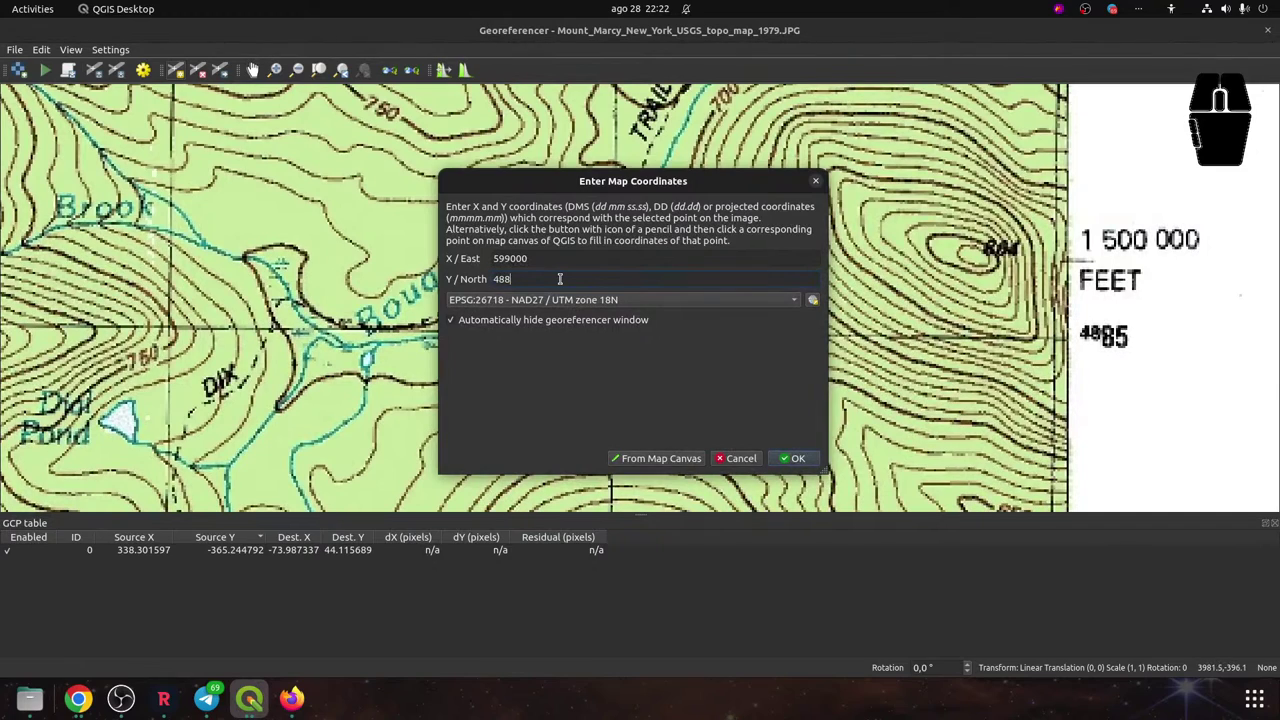
text(5000)
Confirm the coordinates to add GCP 1, mapped to -73.762435, 44.113474
click(797, 458)
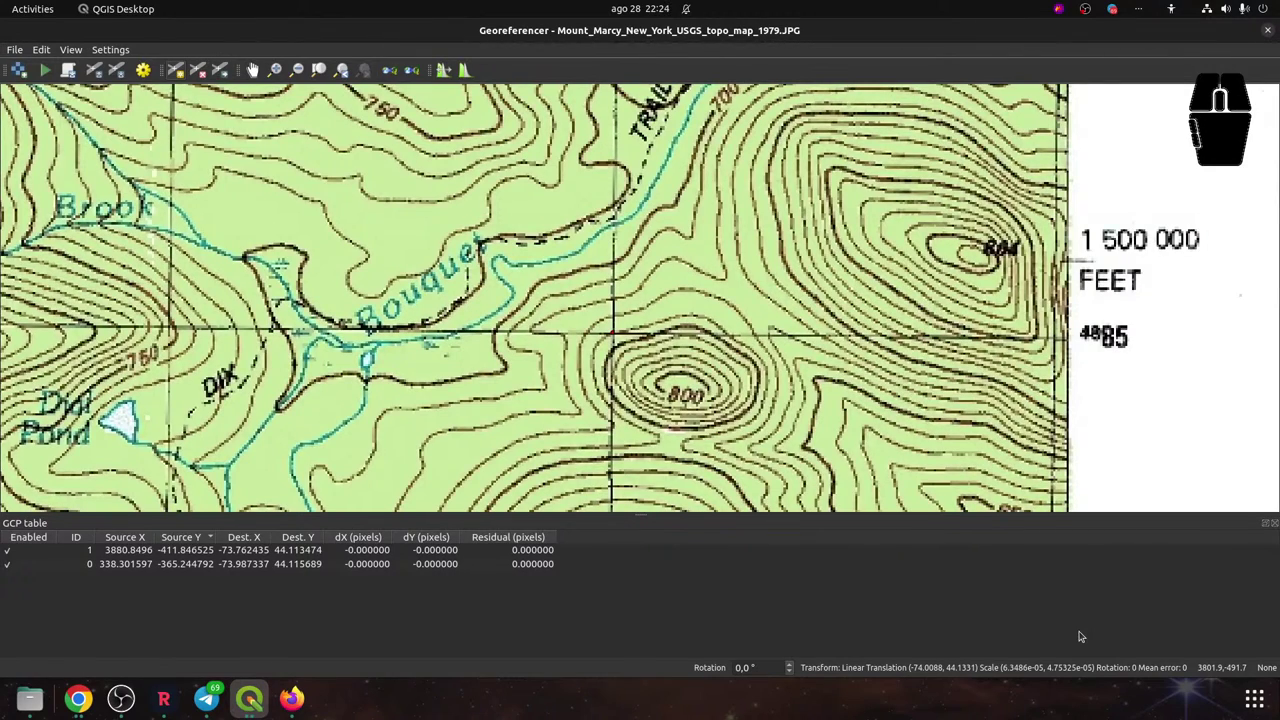
Zoom to the grid crossing near the 812 summit and place a third control point there
scroll(631, 207, down, 1)
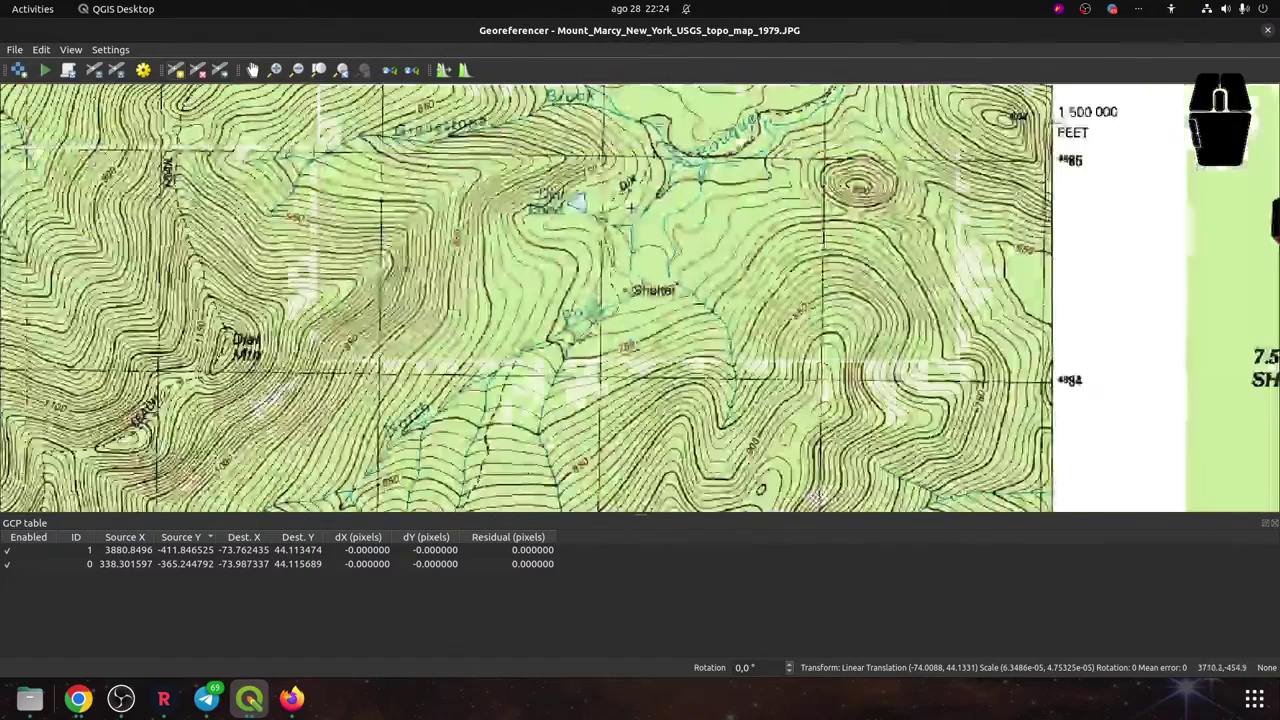
scroll(631, 207, down, 3)
scroll(483, 282, up, 3)
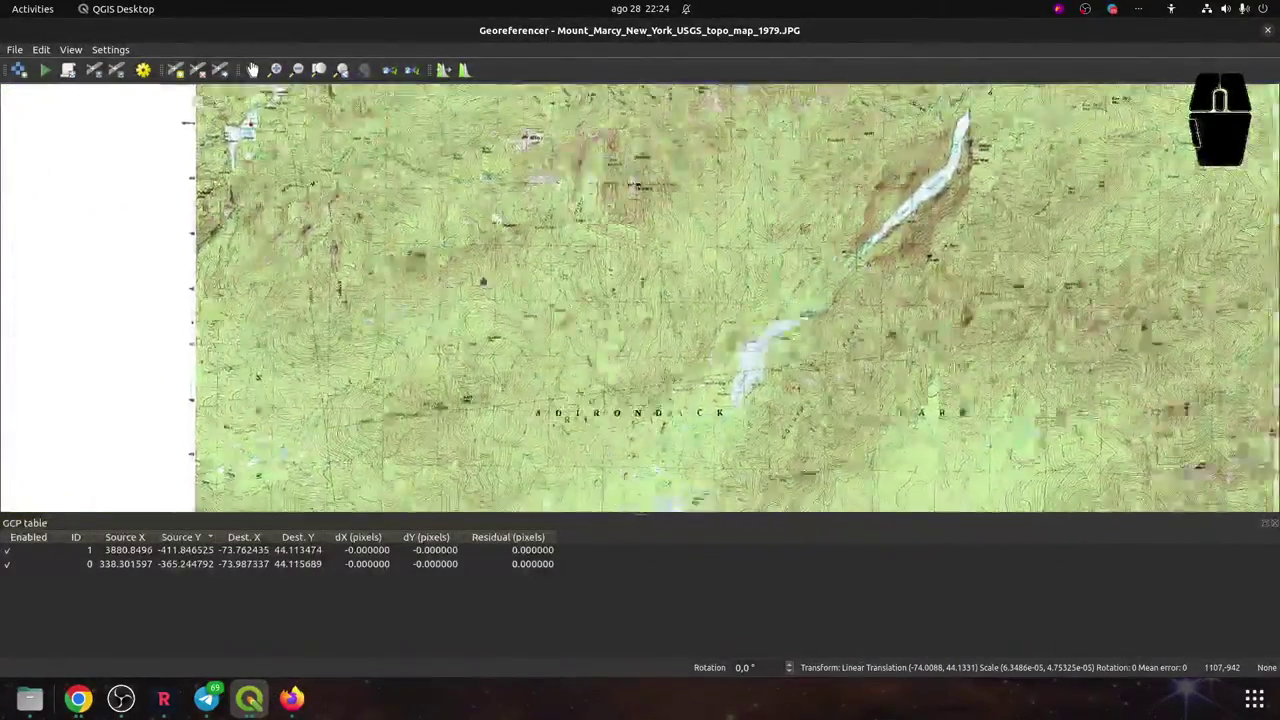
scroll(483, 282, down, 3)
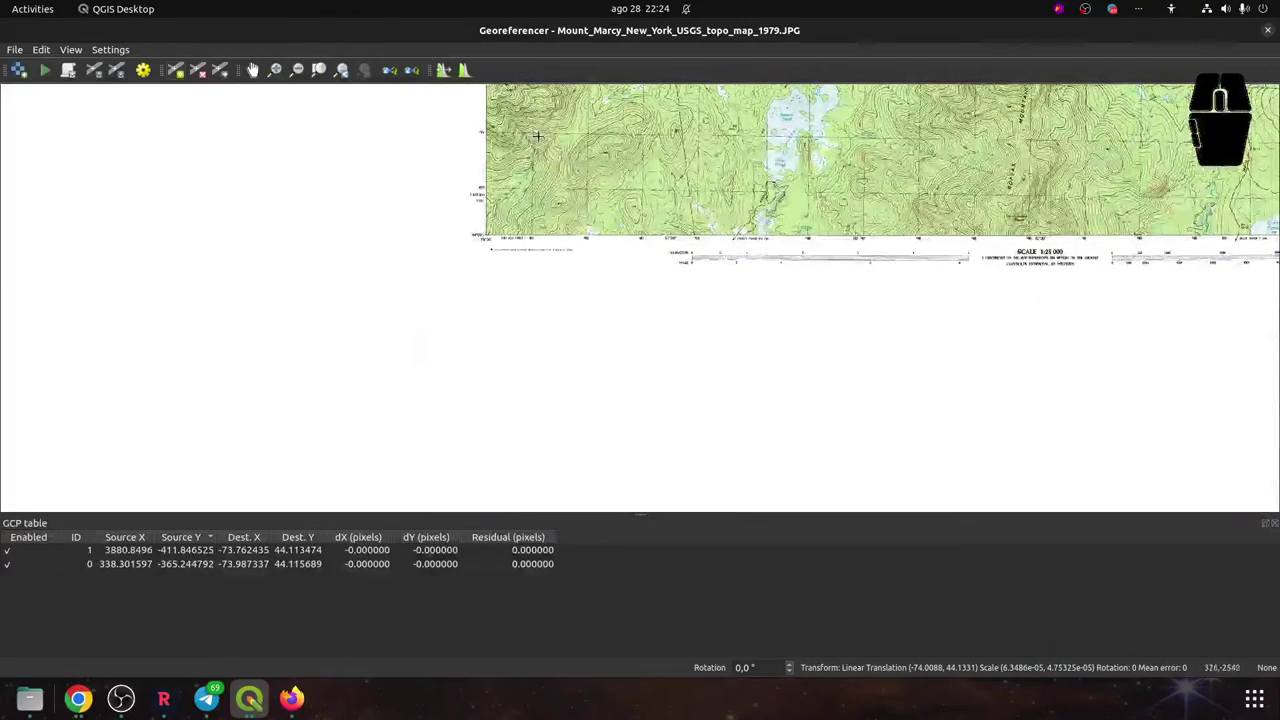
scroll(531, 204, up, 2)
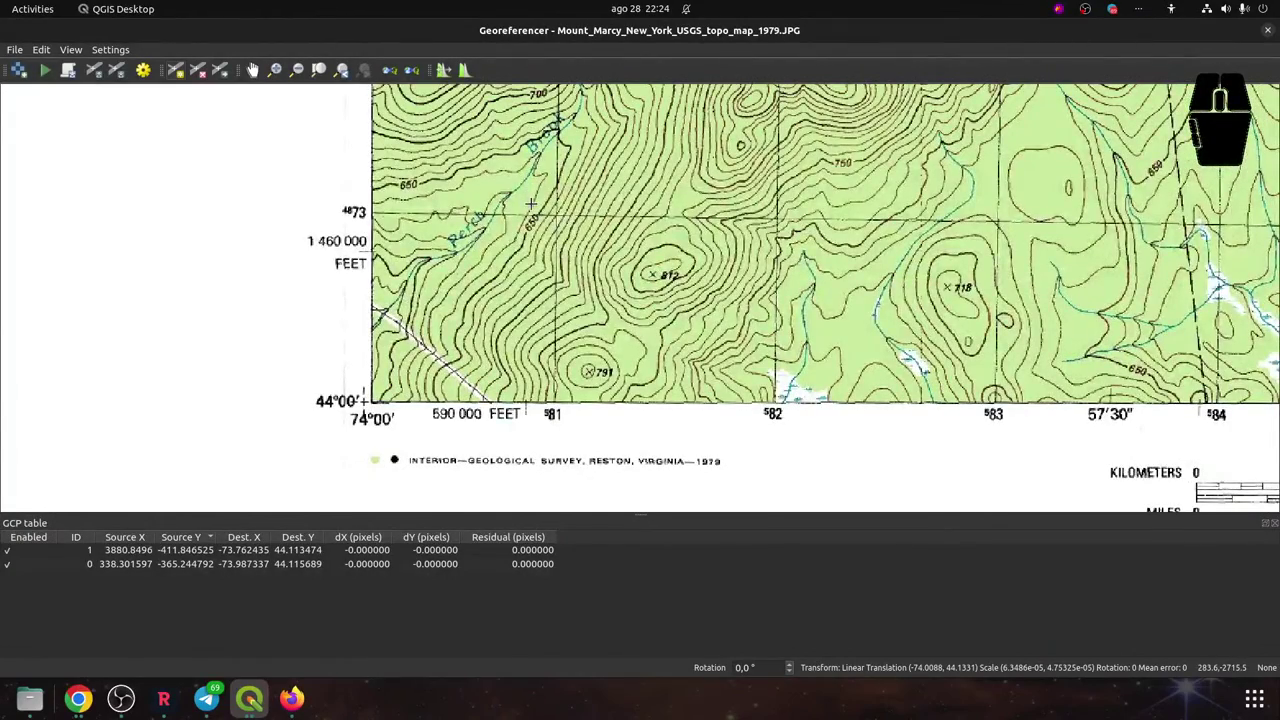
scroll(531, 204, up, 1)
scroll(531, 204, down, 1)
scroll(556, 213, up, 2)
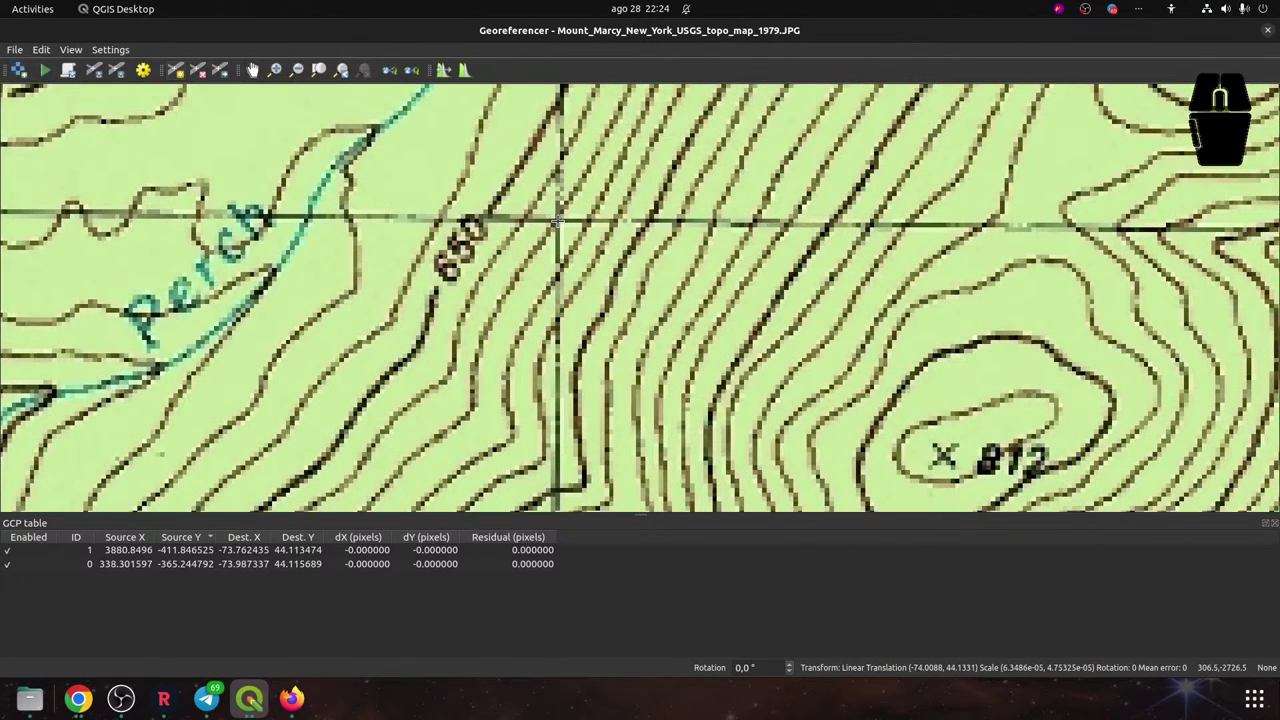
click(556, 218)
scroll(318, 253, down, 3)
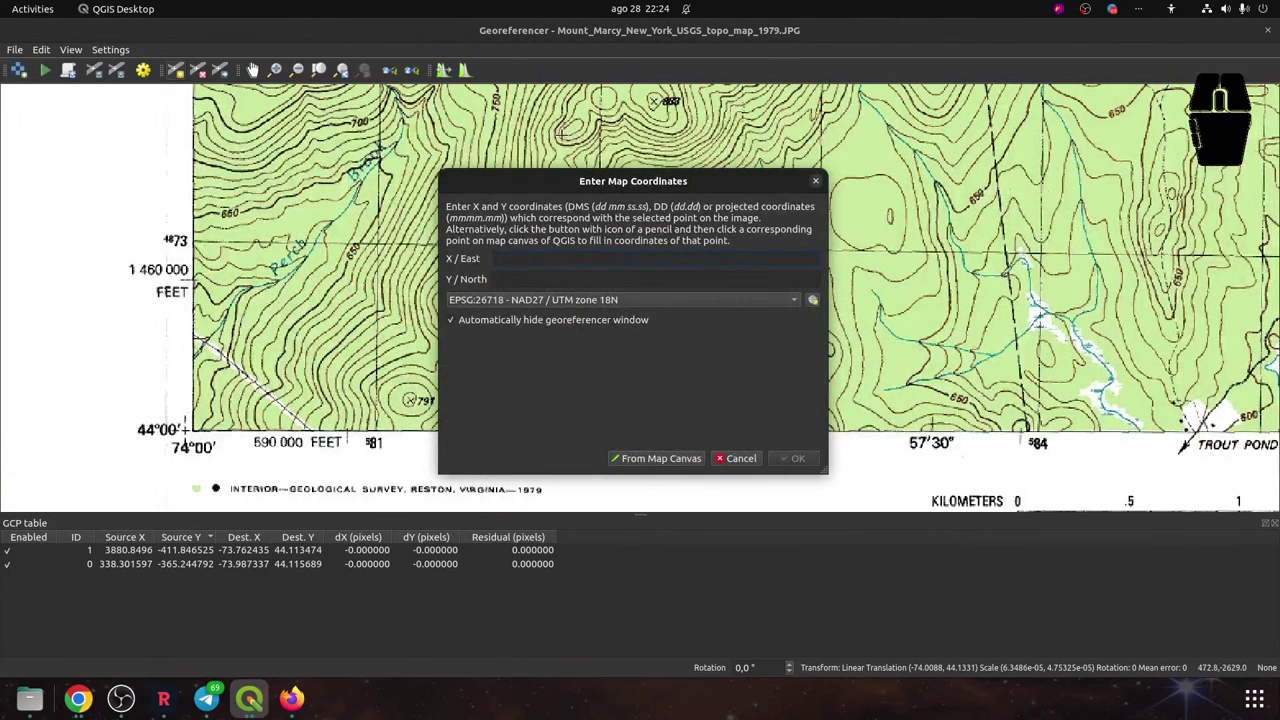
Move the coordinate dialog aside, cancel the pending third point, and view the map's bottom edge
drag(515, 178, 807, 146)
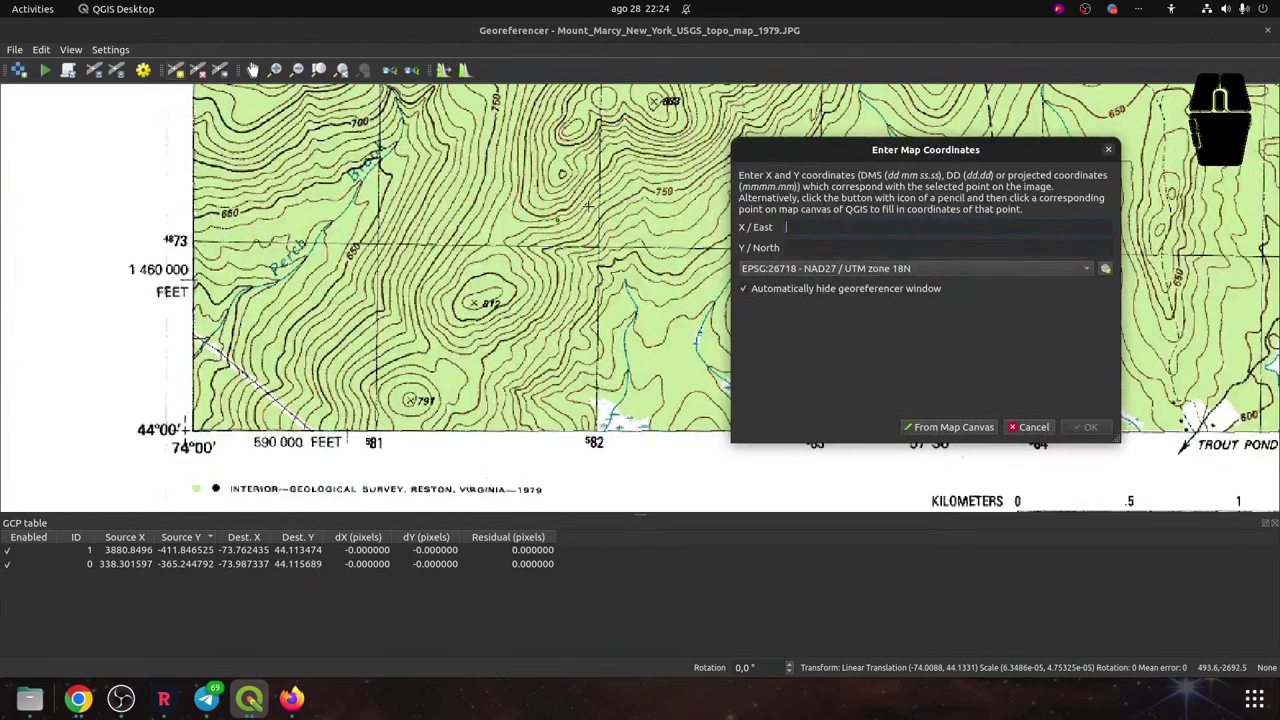
scroll(551, 241, down, 1)
scroll(548, 241, up, 3)
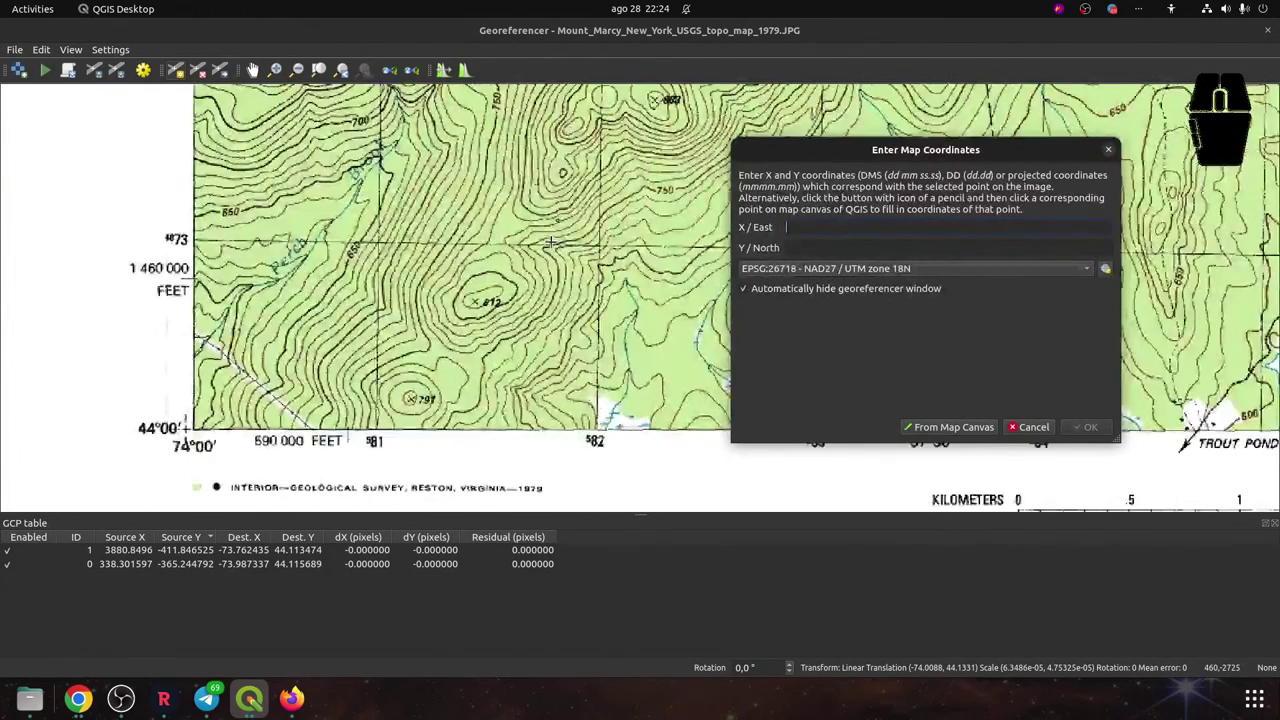
scroll(545, 241, down, 3)
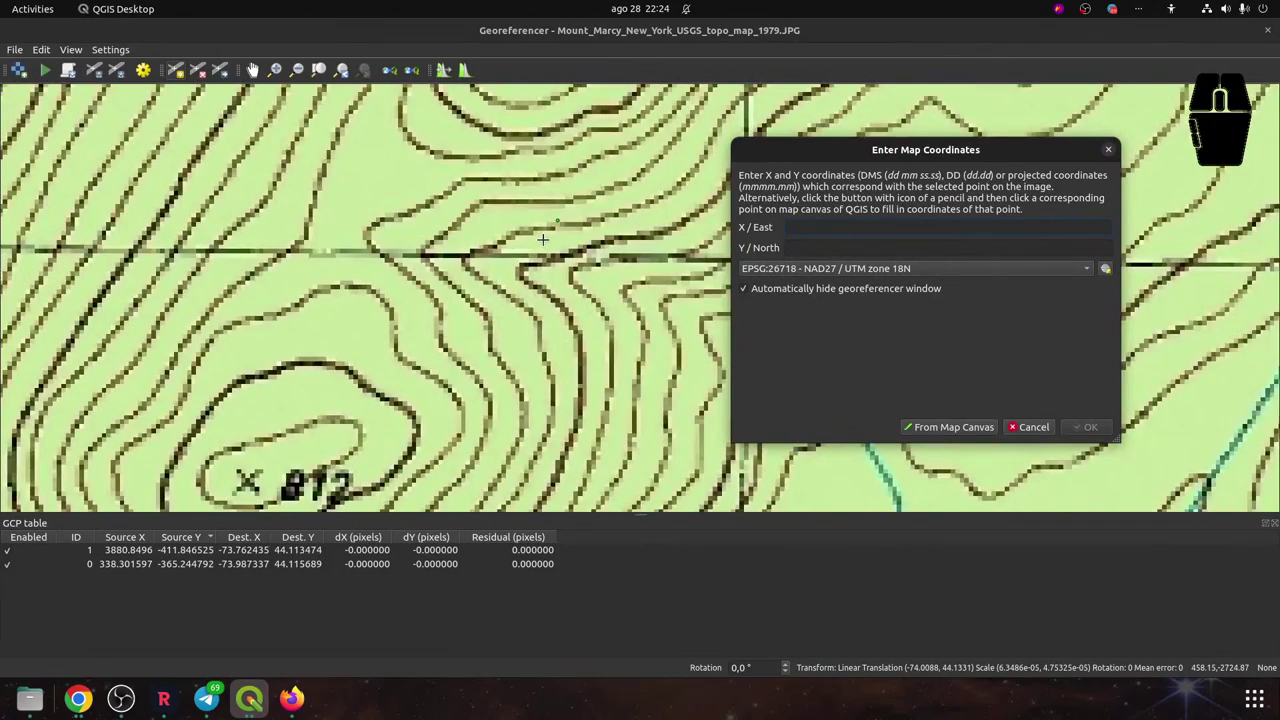
drag(580, 210, 564, 151)
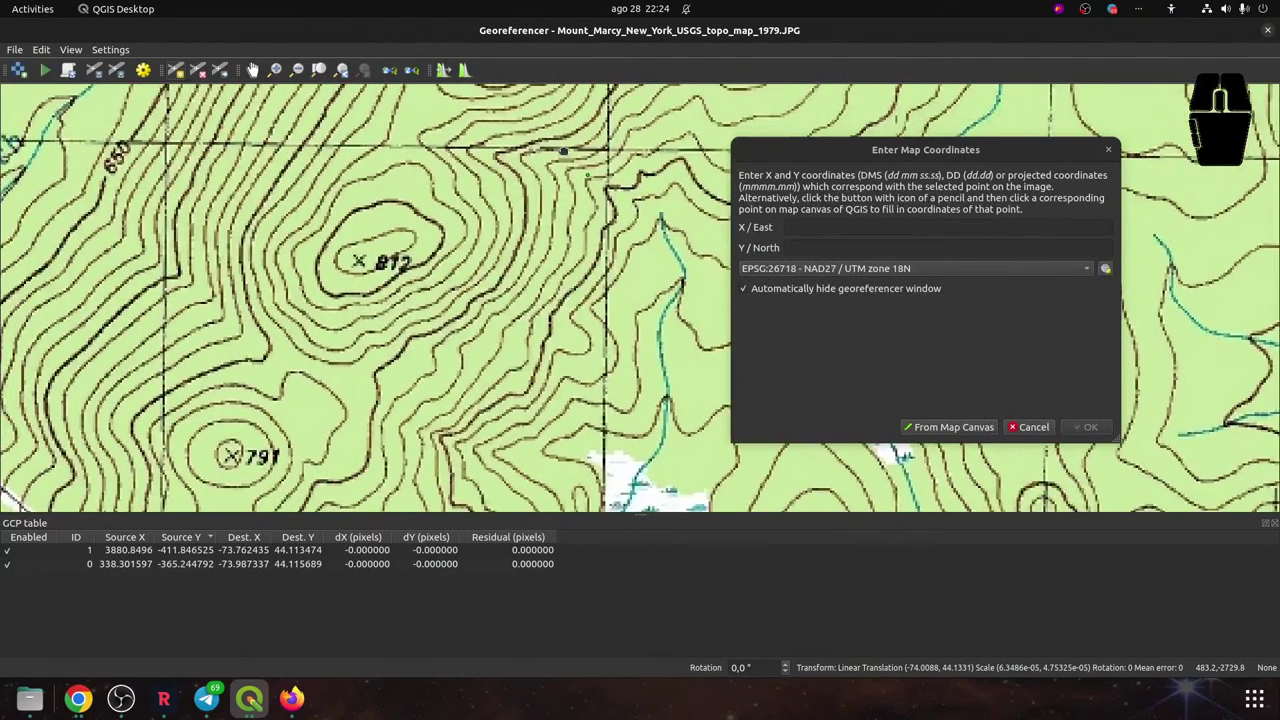
click(1034, 427)
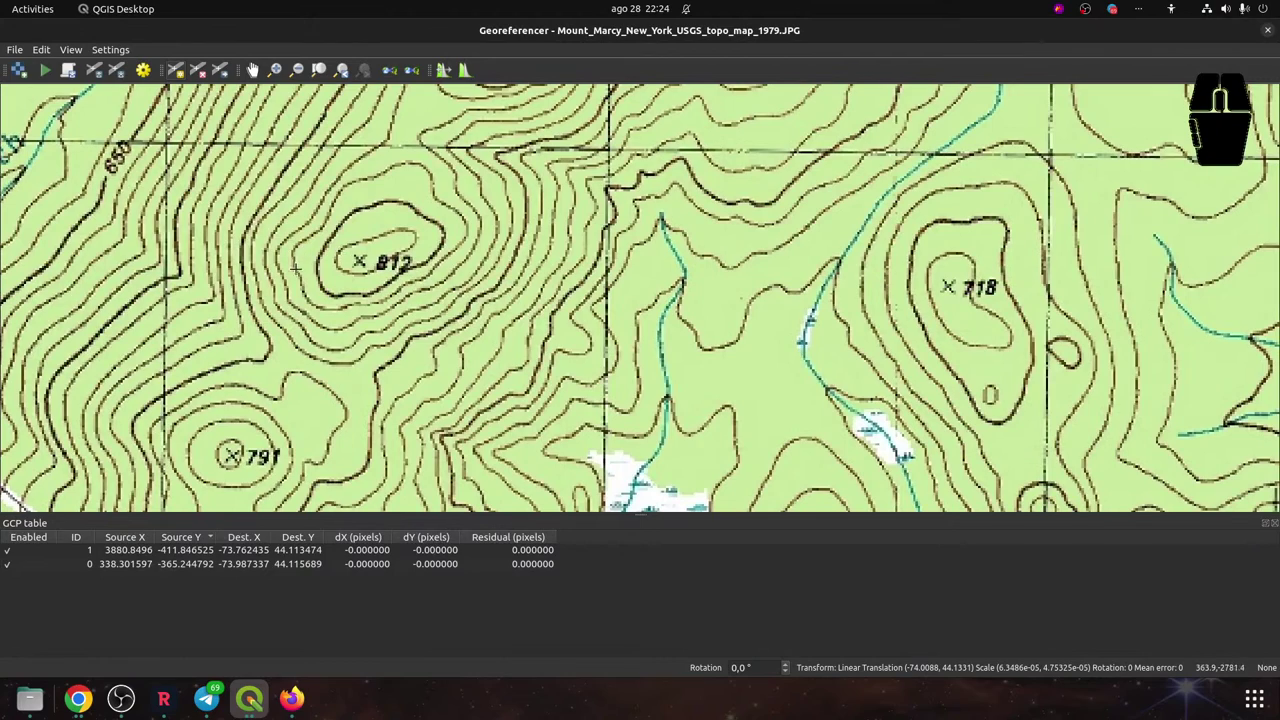
drag(296, 293, 493, 243)
scroll(493, 243, down, 1)
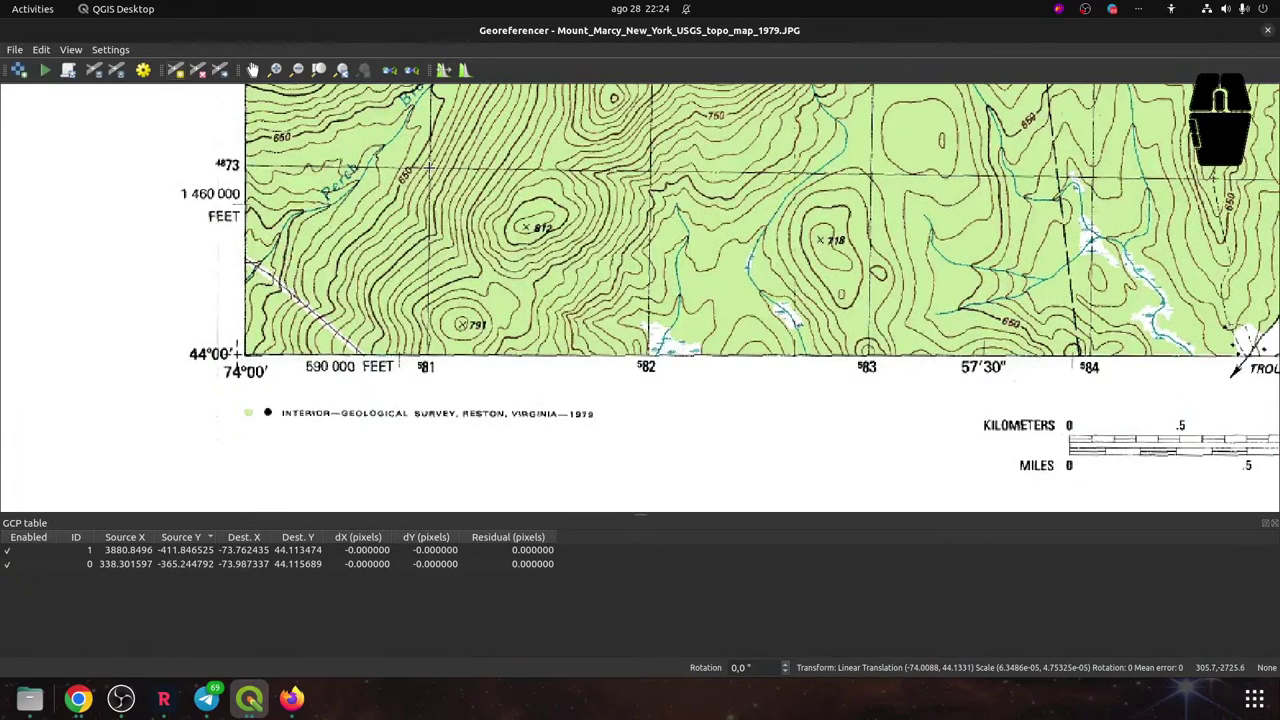
Place control point 2 at the 812 grid crossing with X 581000 and Y 4873000
click(430, 168)
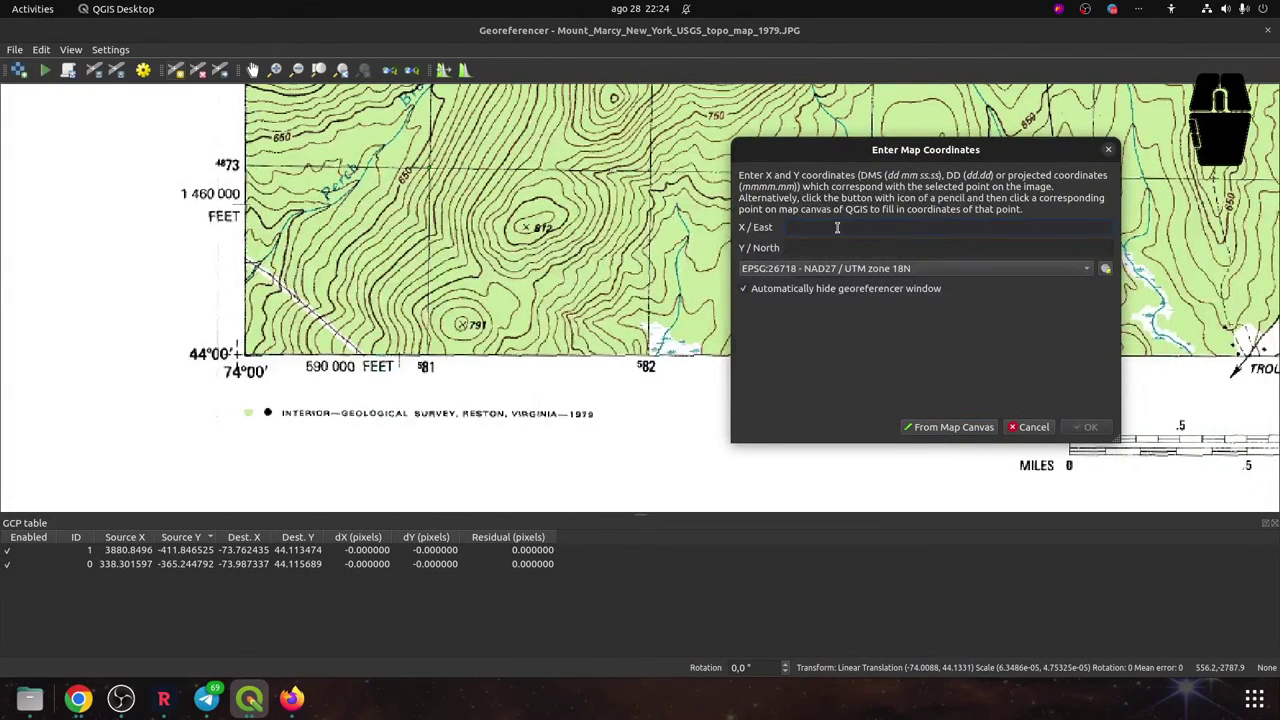
text(4873000)
drag(837, 227, 787, 225)
key(ctrl+x)
click(816, 245)
key(ctrl+v)
click(815, 224)
text(581000)
click(1089, 434)
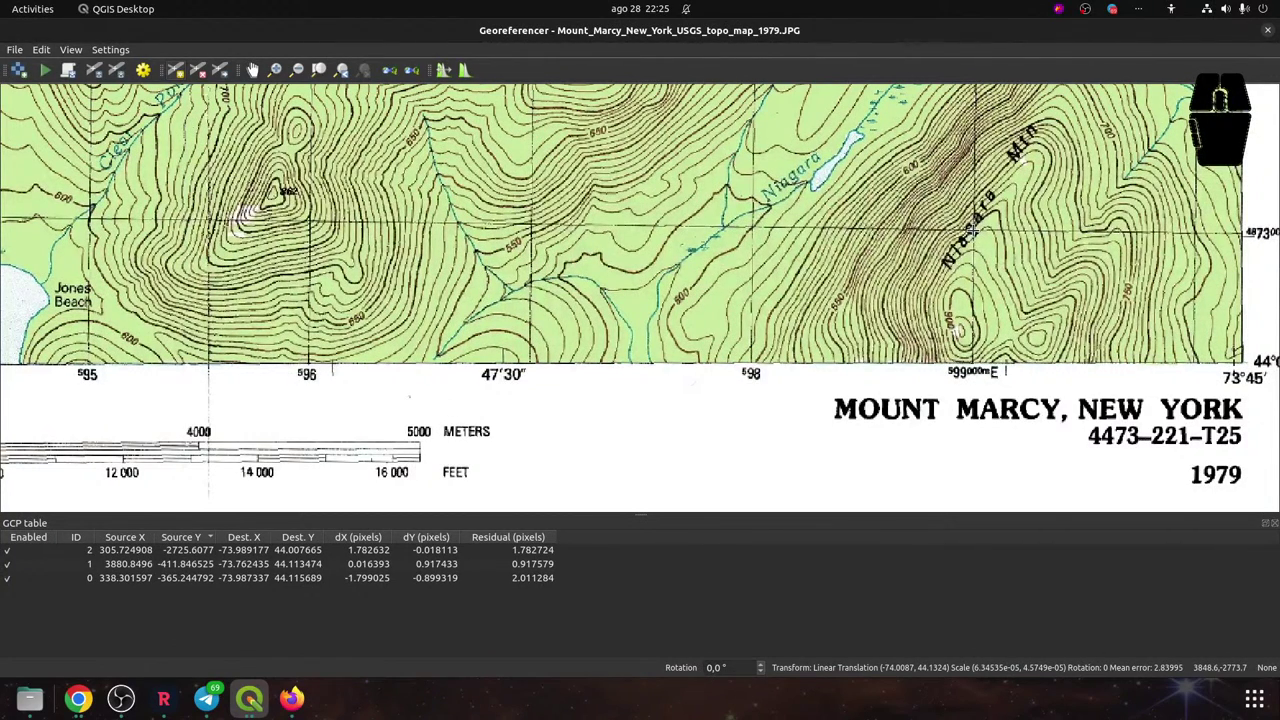
Place control point 3 by Niagara Mtn with Y 4873000 and X 599000
click(970, 230)
drag(866, 157, 614, 134)
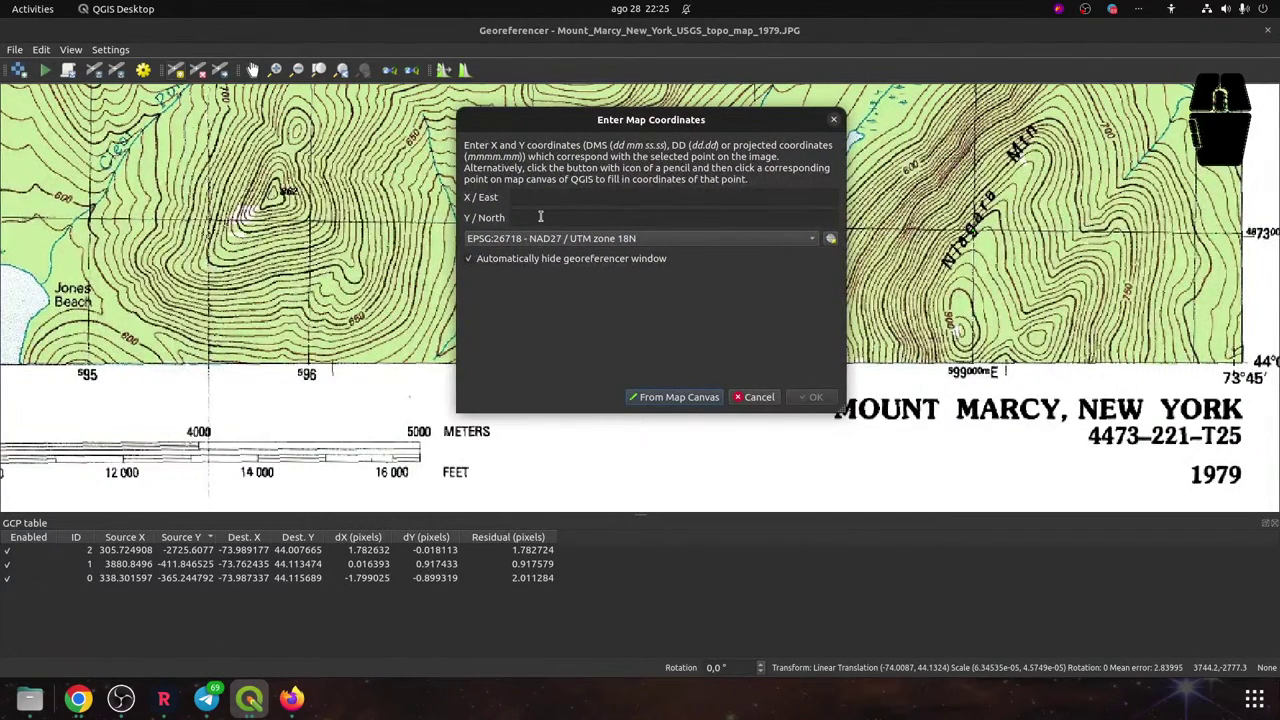
click(578, 216)
text(4)
text(873000)
text(599)
text(000)
click(810, 397)
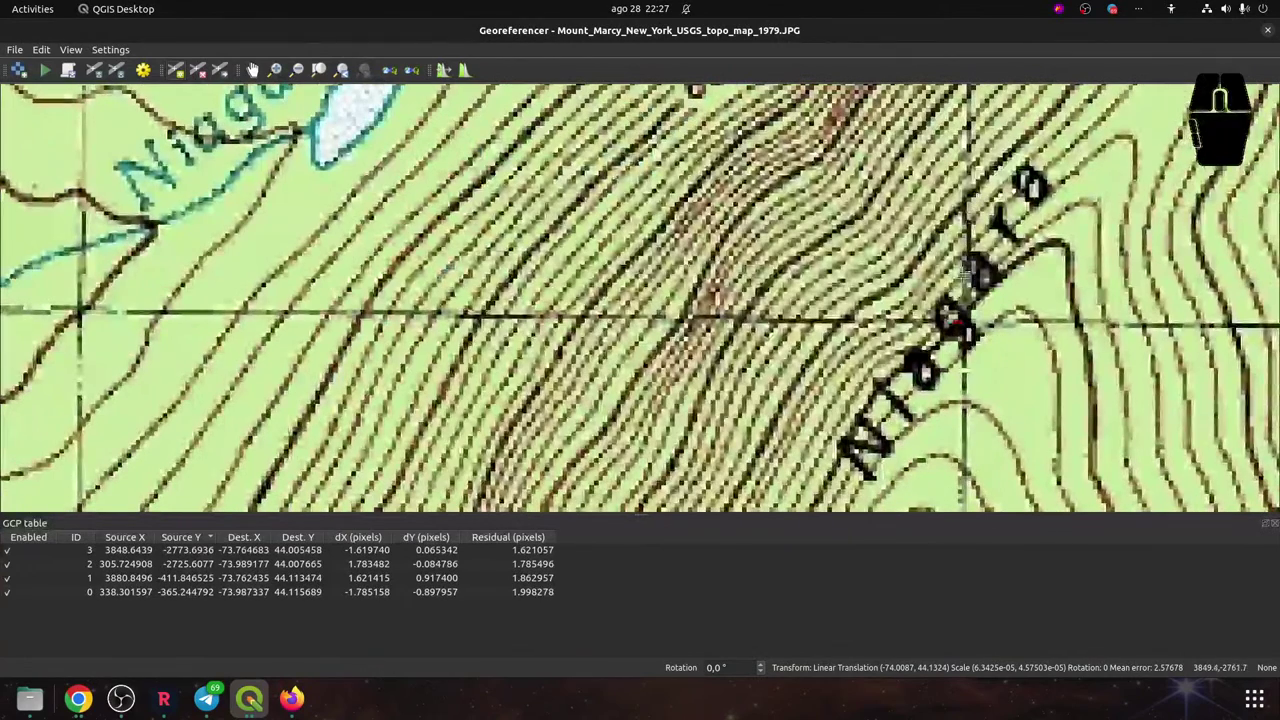
Zoom and pan west to a close-up of the western control point marker
scroll(961, 308, up, 2)
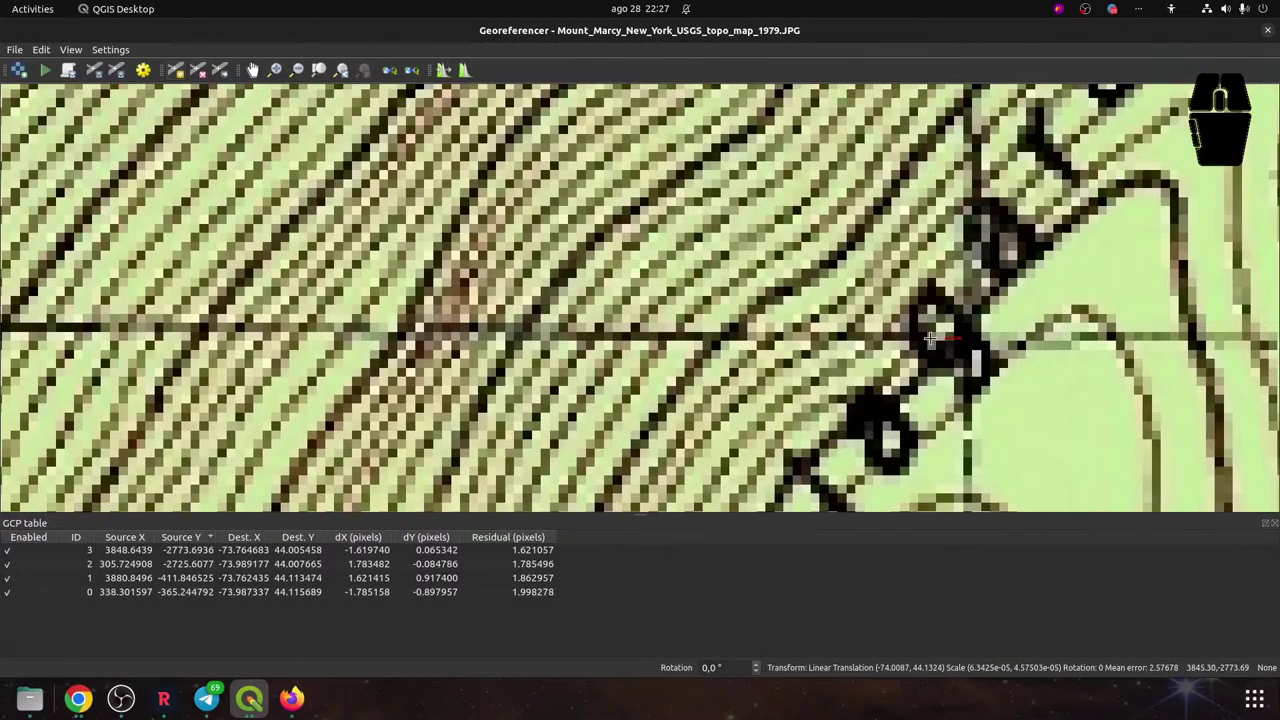
scroll(930, 340, down, 2)
scroll(212, 308, down, 1)
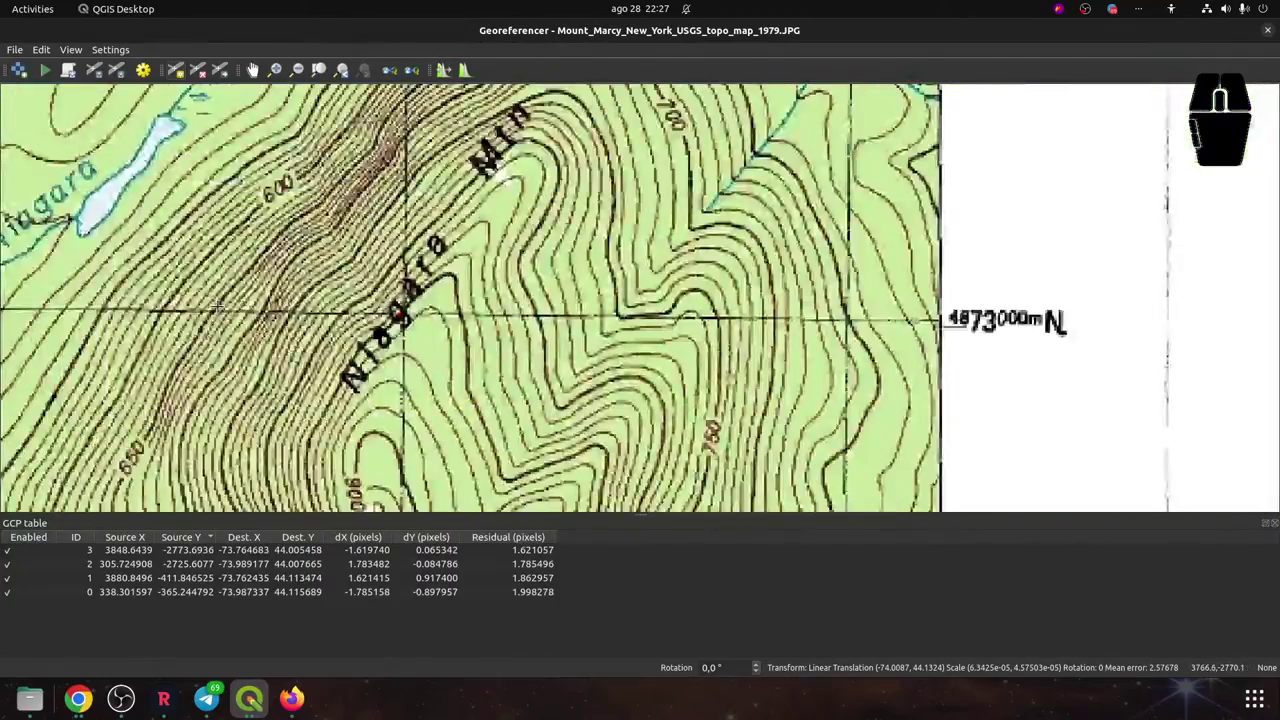
key(Left)
key(Left)
key(Left)
key(Left)
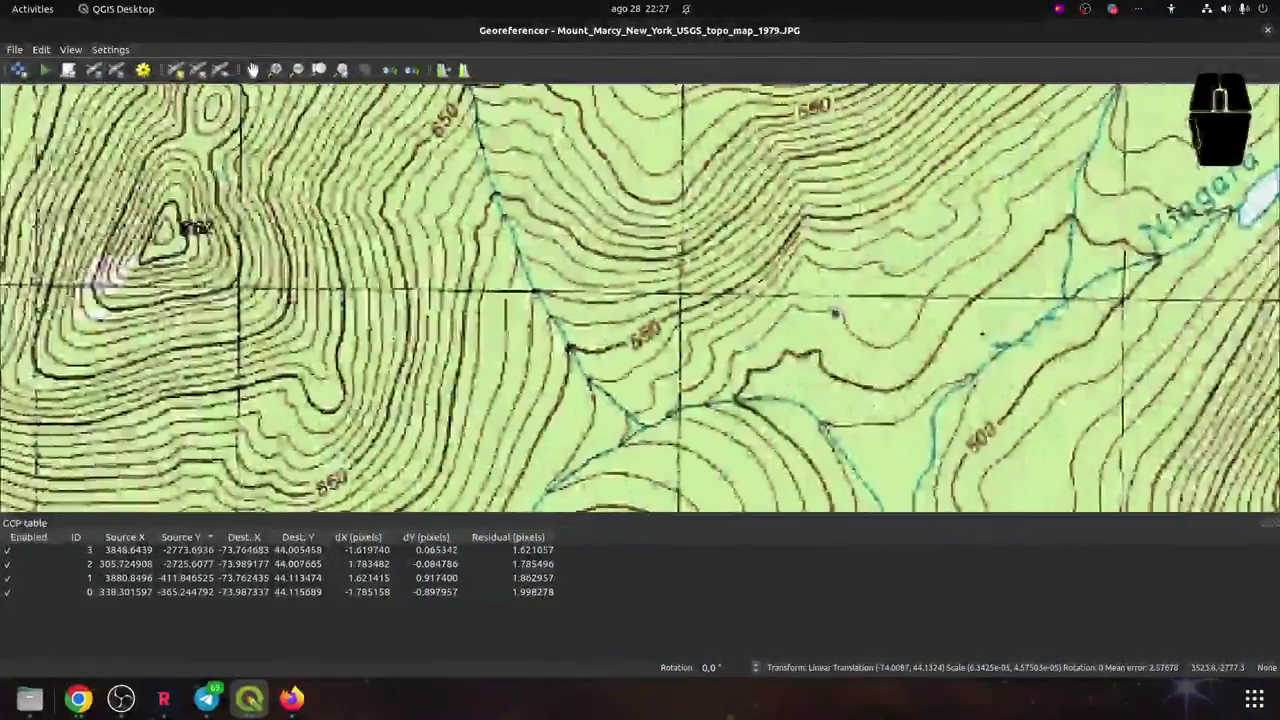
scroll(418, 322, down, 5)
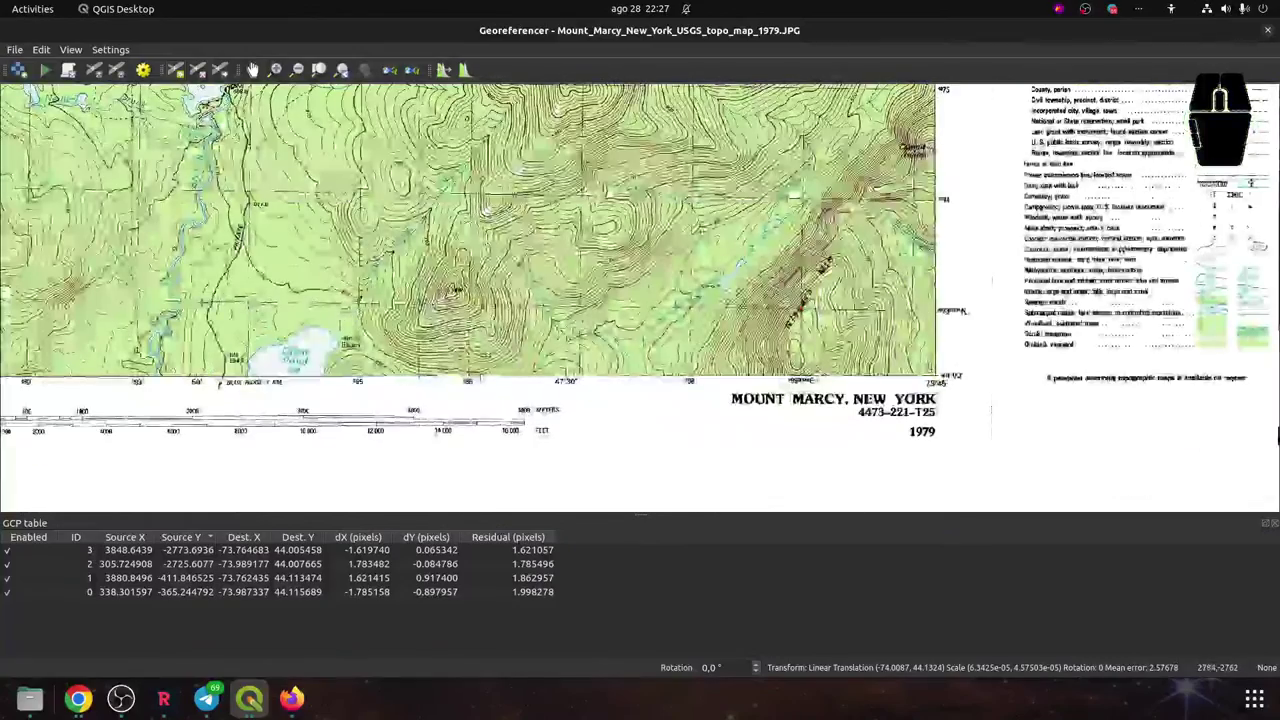
key(Left)
key(Left)
key(Left)
key(Left)
key(Left)
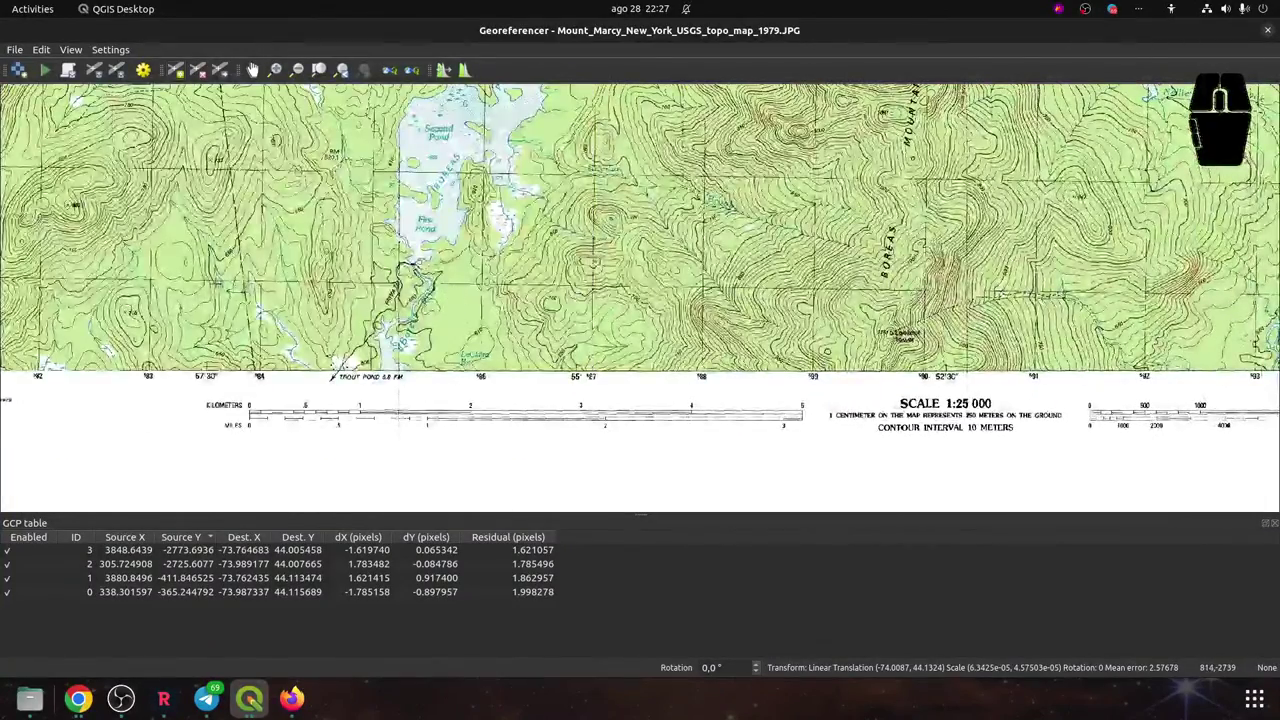
key(Left)
key(Left)
key(Left)
scroll(167, 140, up, 5)
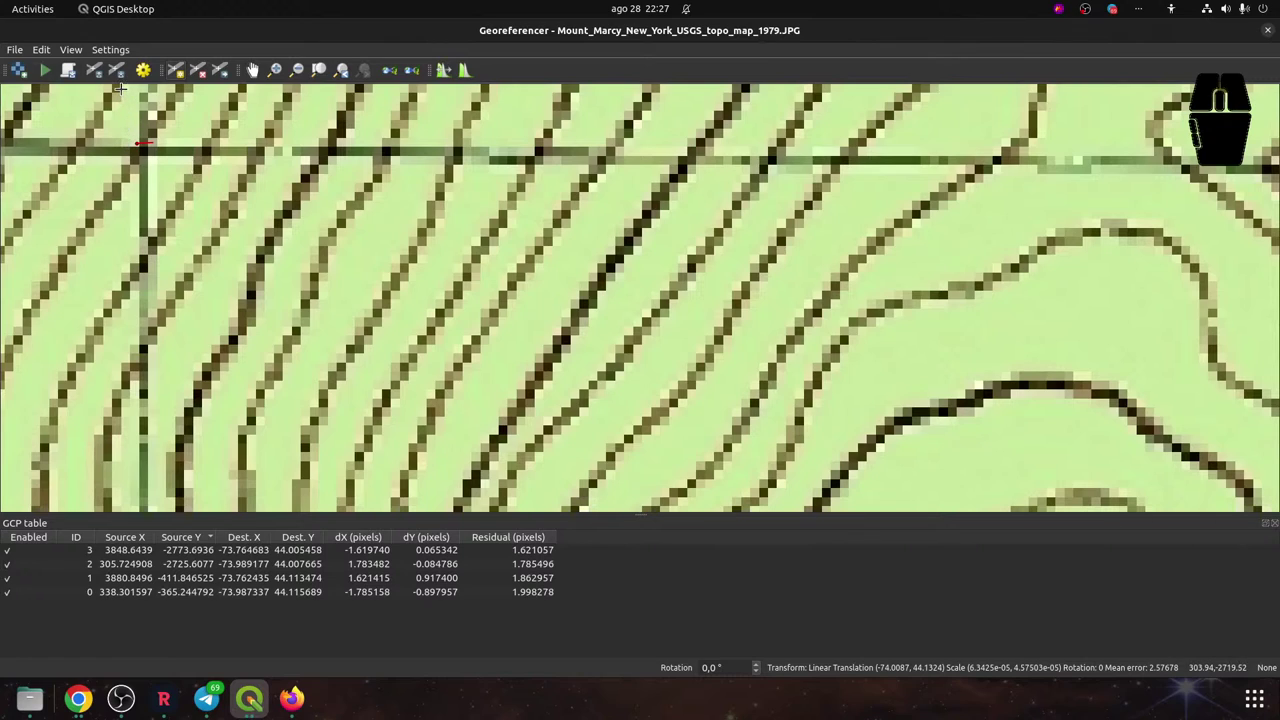
Switch to Move GCP Point and inspect row 2's Source X without changing it
click(220, 69)
click(121, 579)
double_click(106, 565)
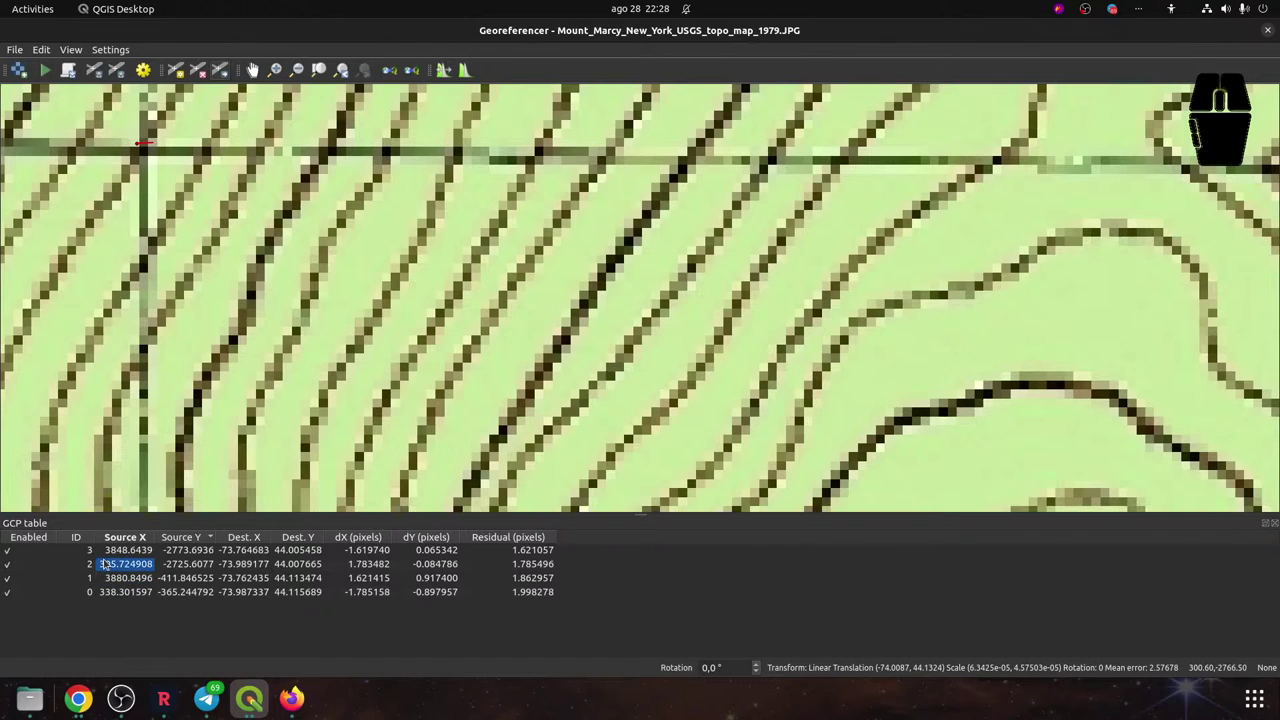
click(78, 551)
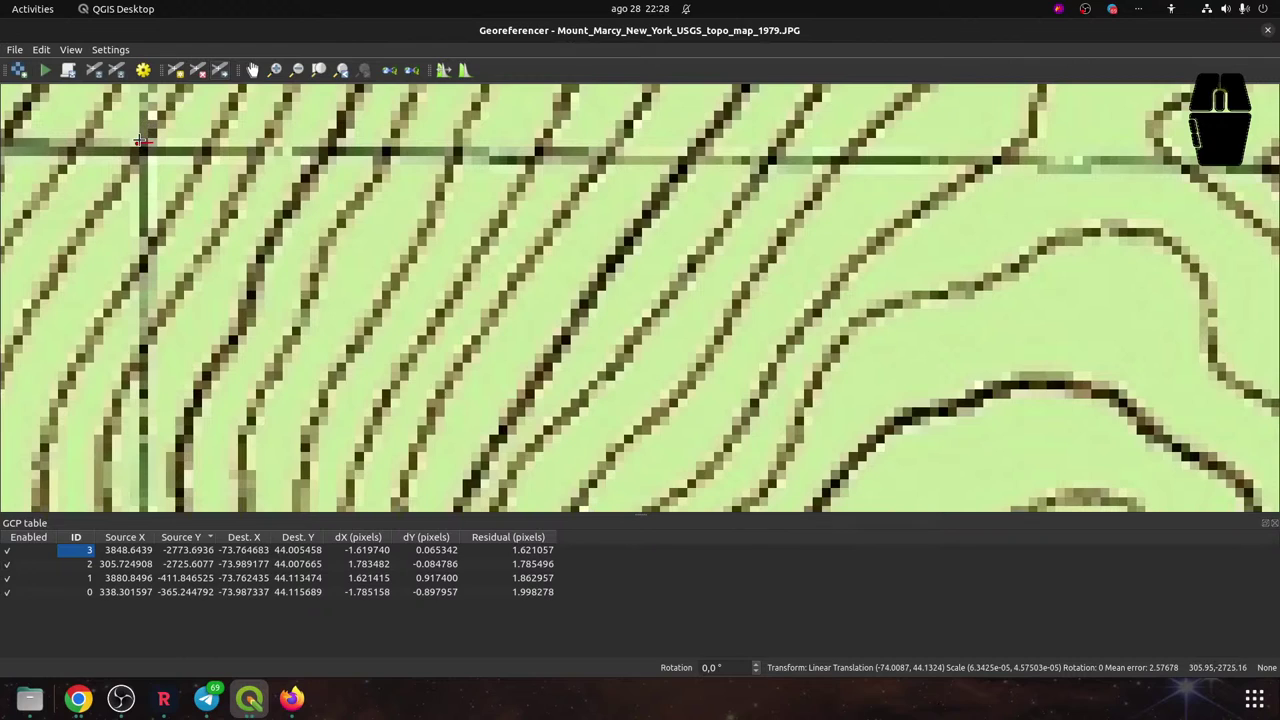
scroll(140, 140, up, 2)
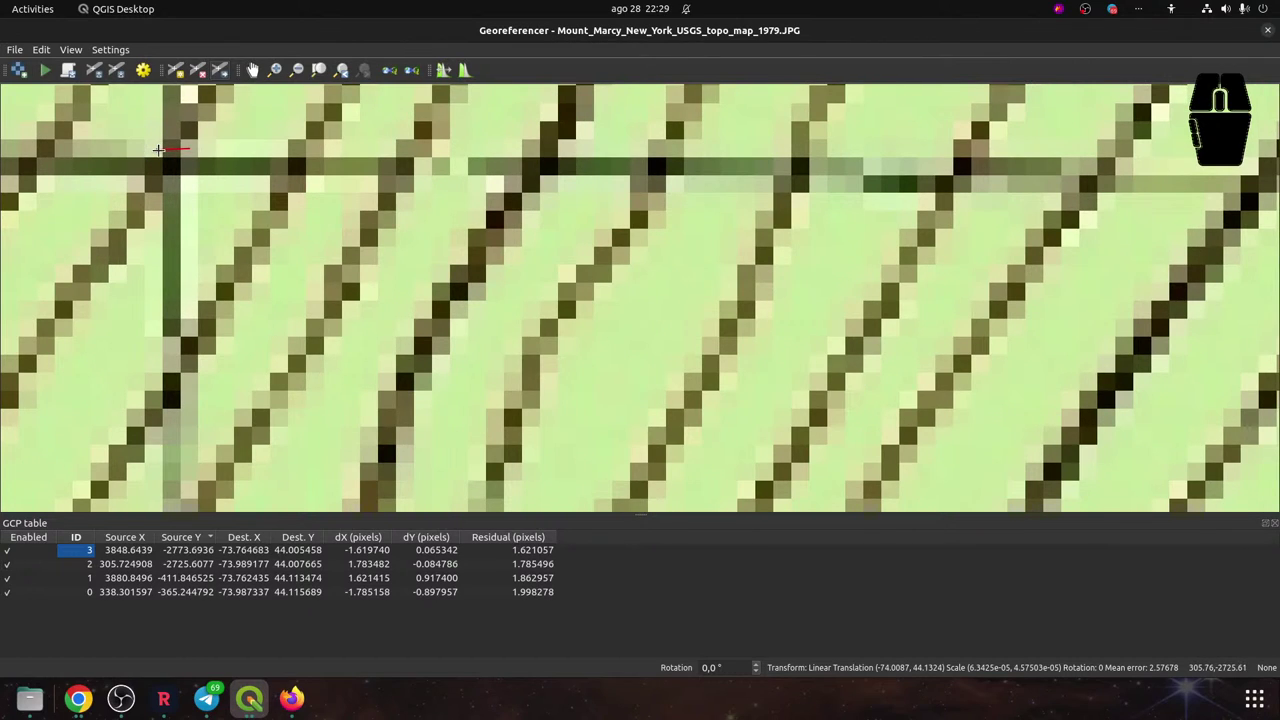
Nudge control point 2 onto its exact grid crossing
drag(158, 149, 172, 164)
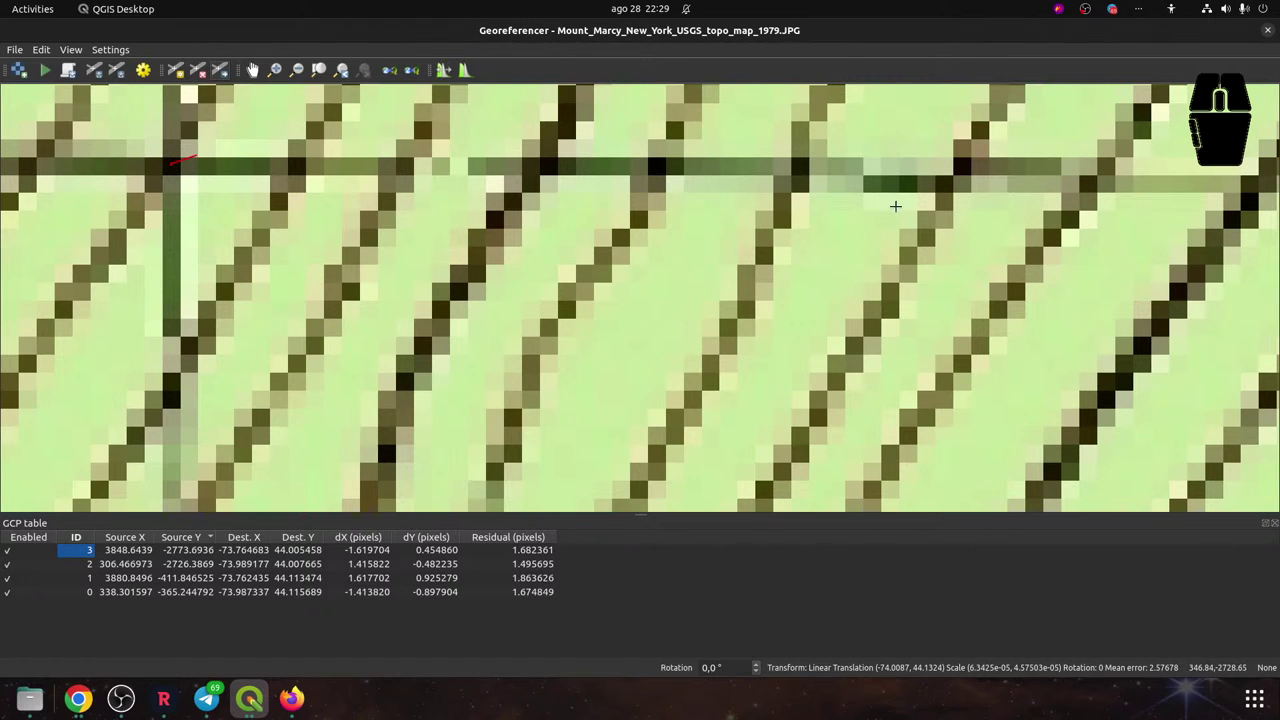
drag(895, 206, 295, 209)
drag(949, 216, 346, 226)
drag(900, 225, 539, 237)
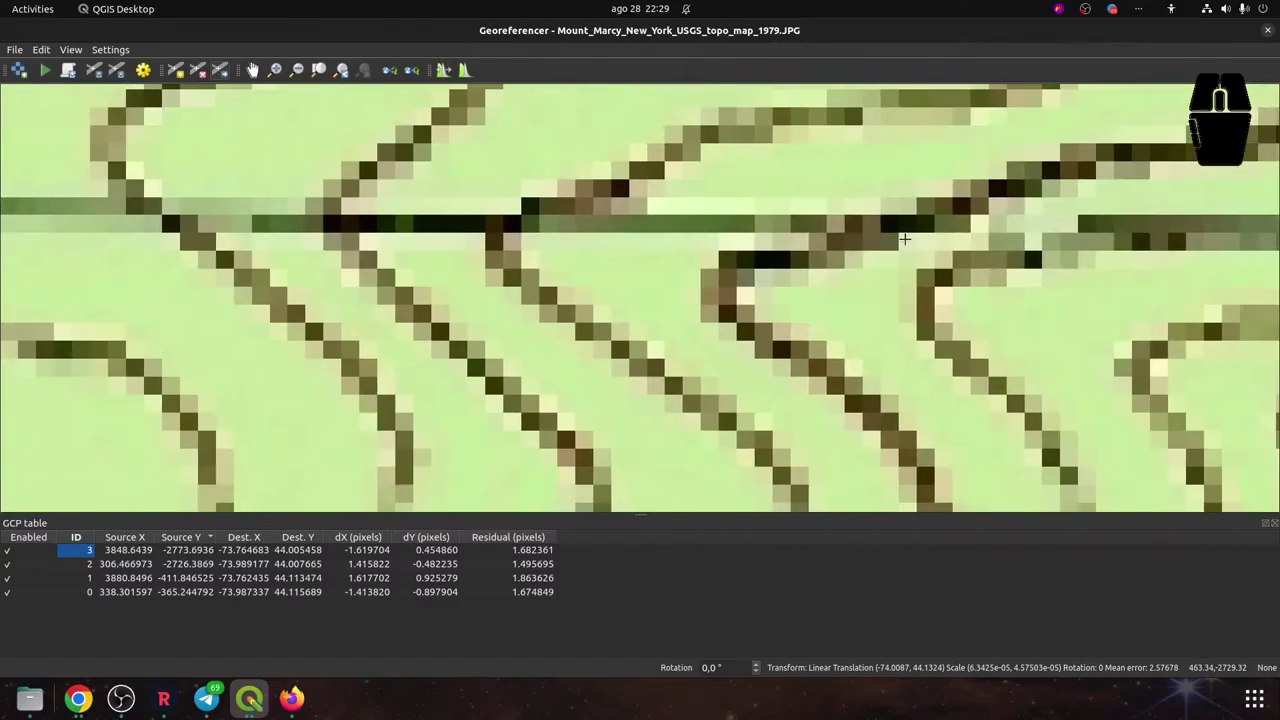
scroll(904, 239, down, 10)
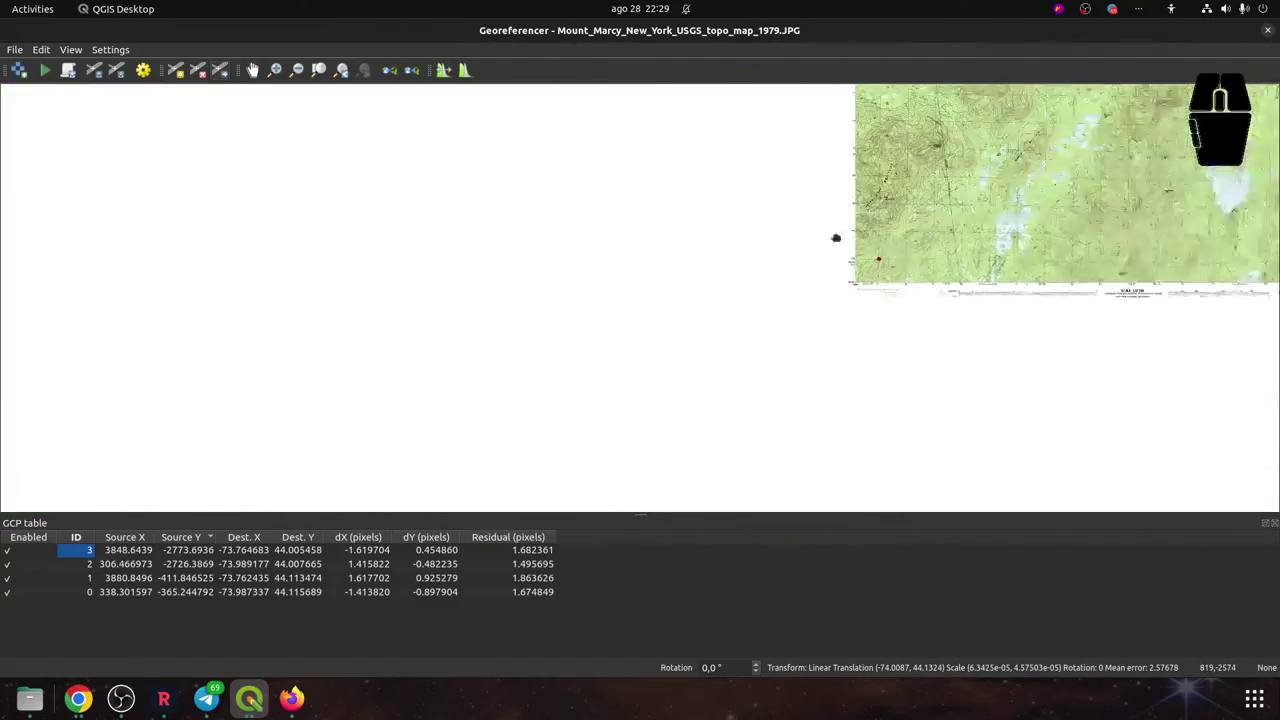
scroll(493, 311, up, 10)
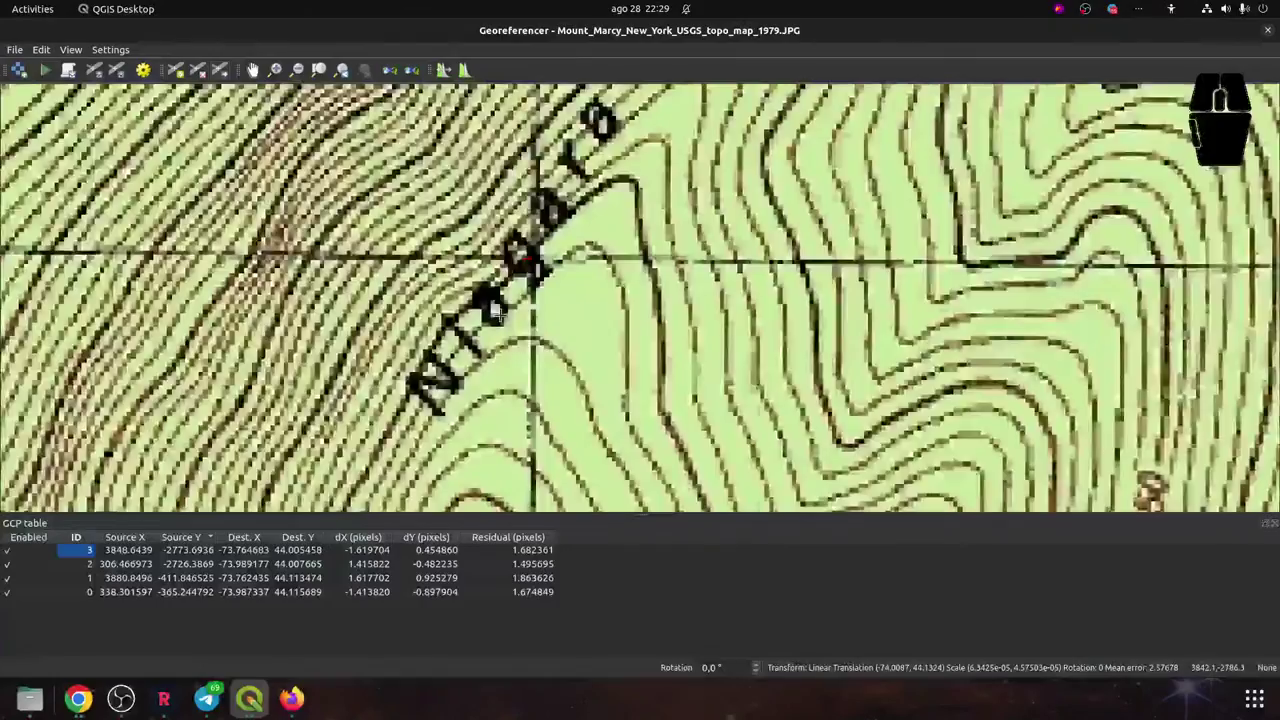
scroll(493, 311, up, 5)
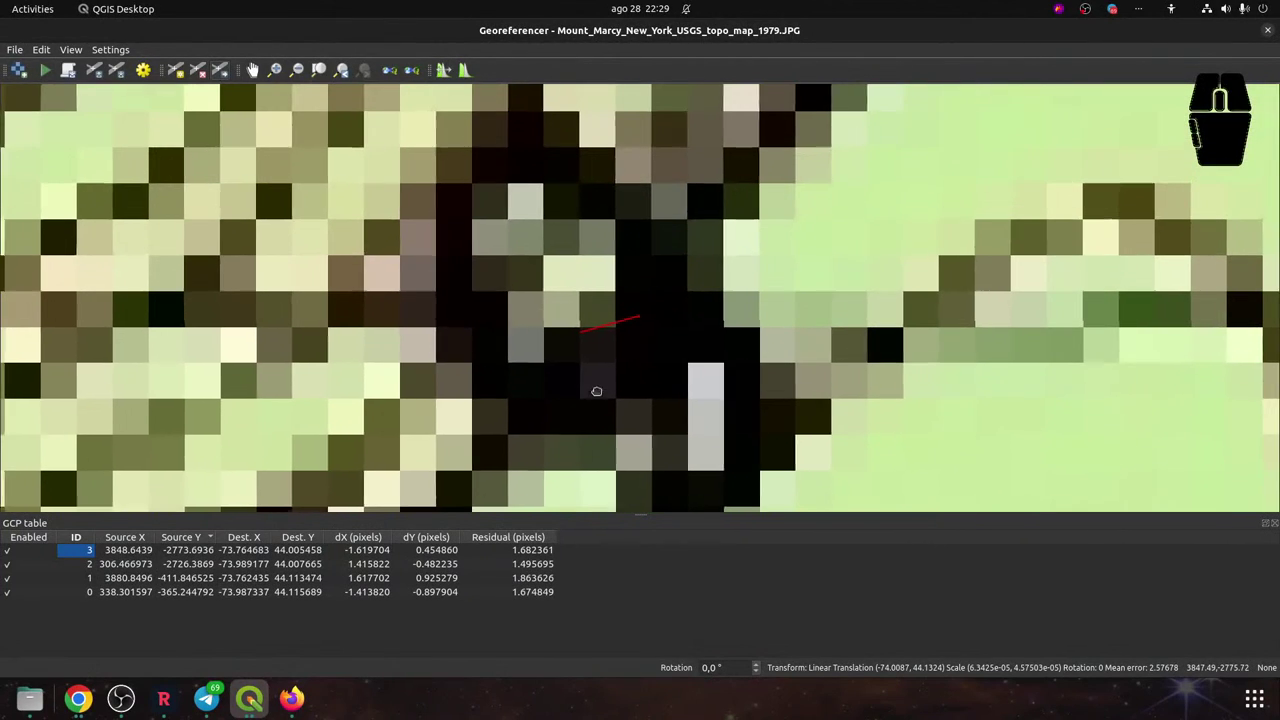
scroll(600, 380, down, 2)
scroll(586, 335, down, 1)
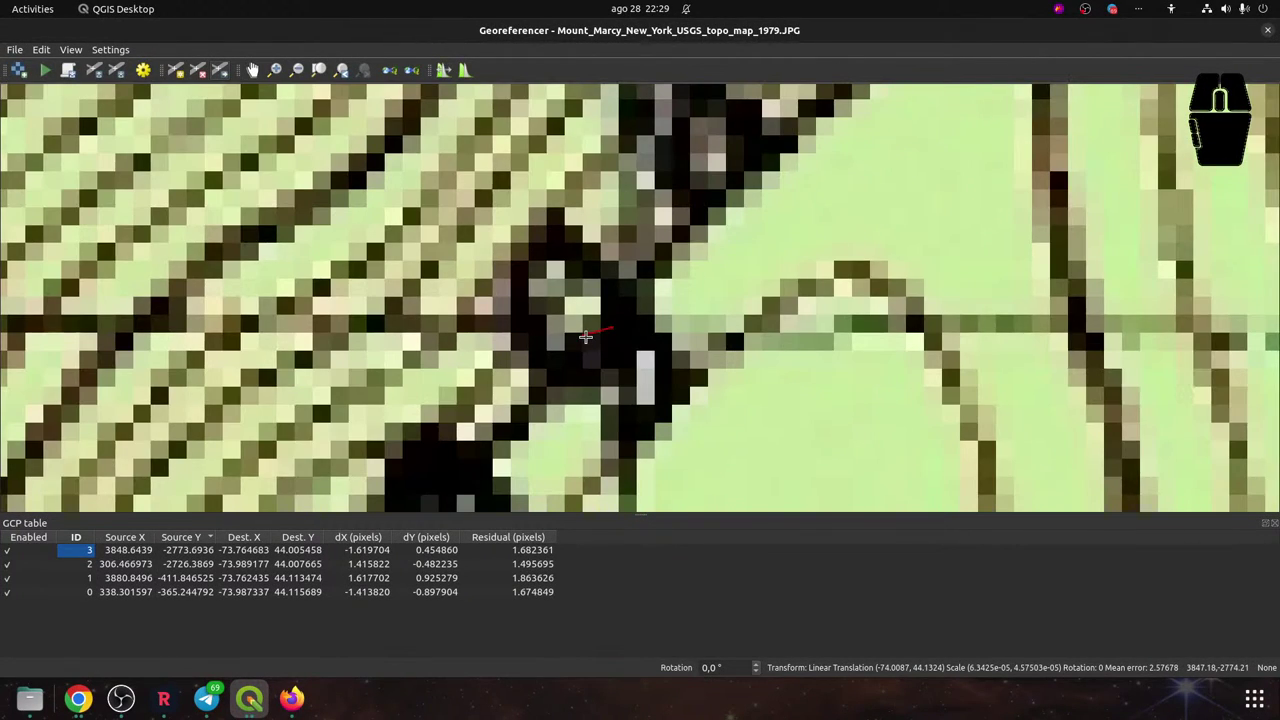
scroll(586, 335, down, 1)
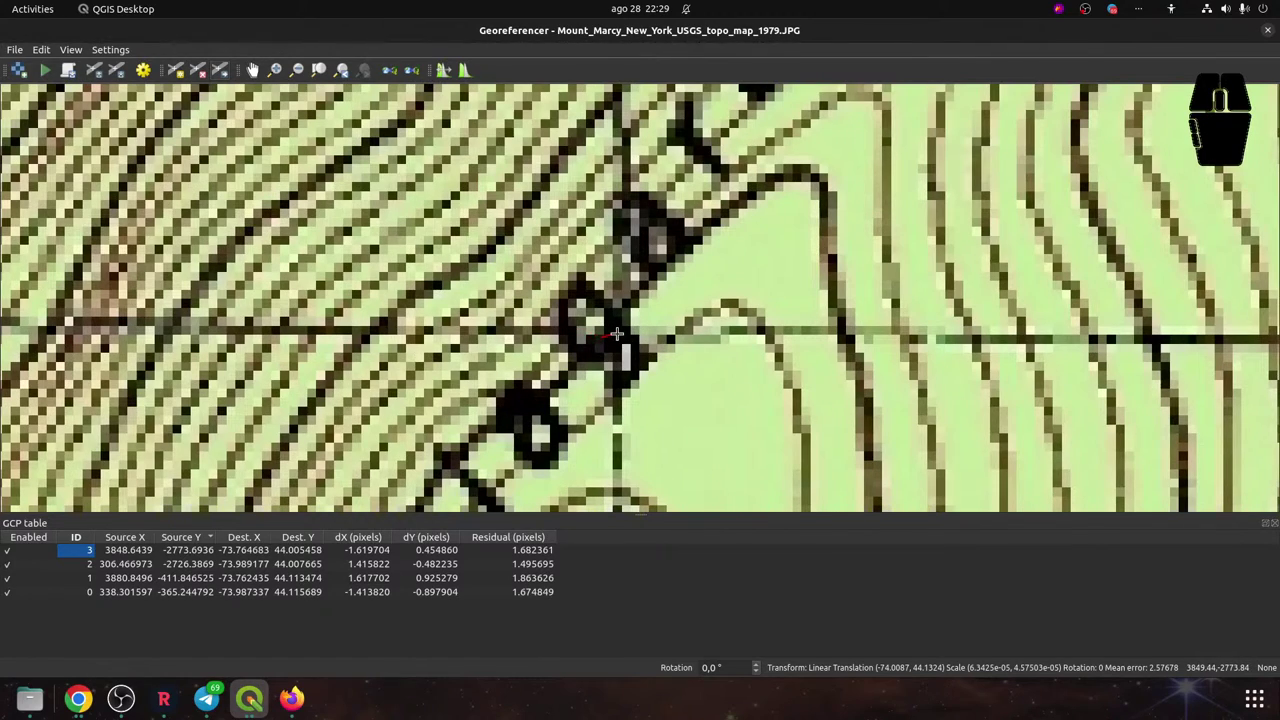
Move control points 3 and 1 onto their grid intersections
drag(617, 333, 623, 331)
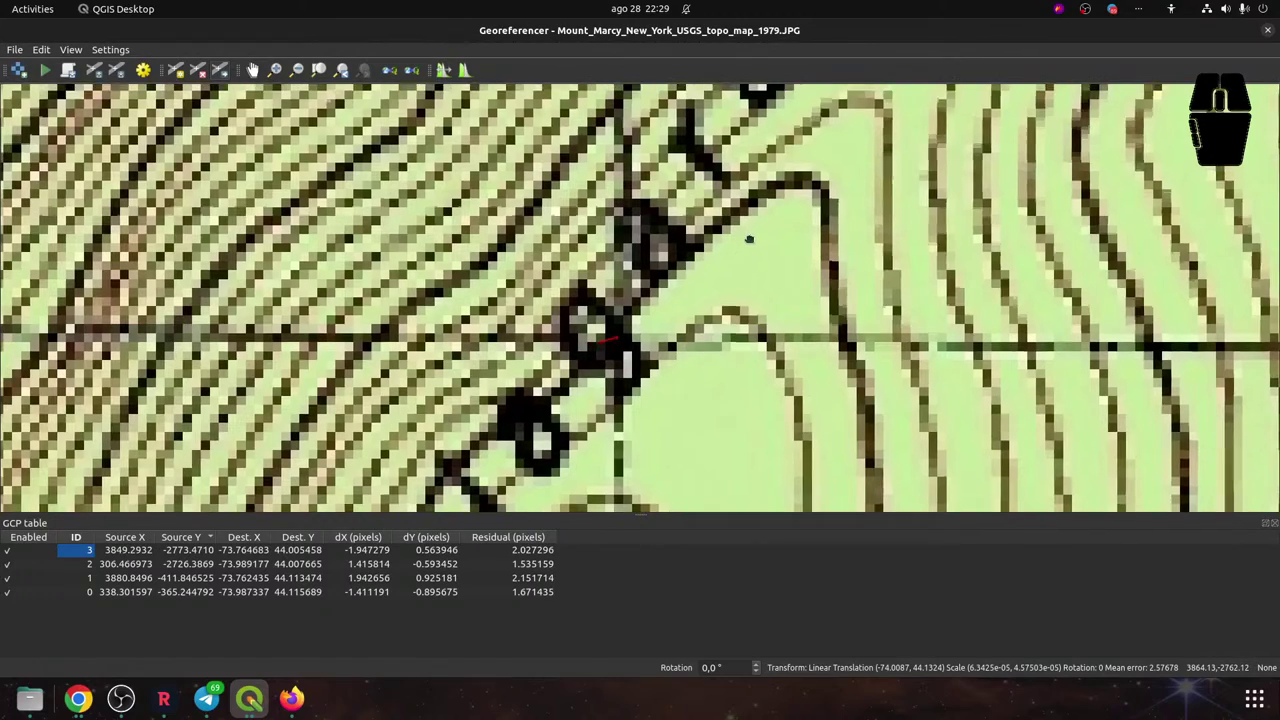
scroll(749, 239, down, 8)
scroll(714, 160, down, 2)
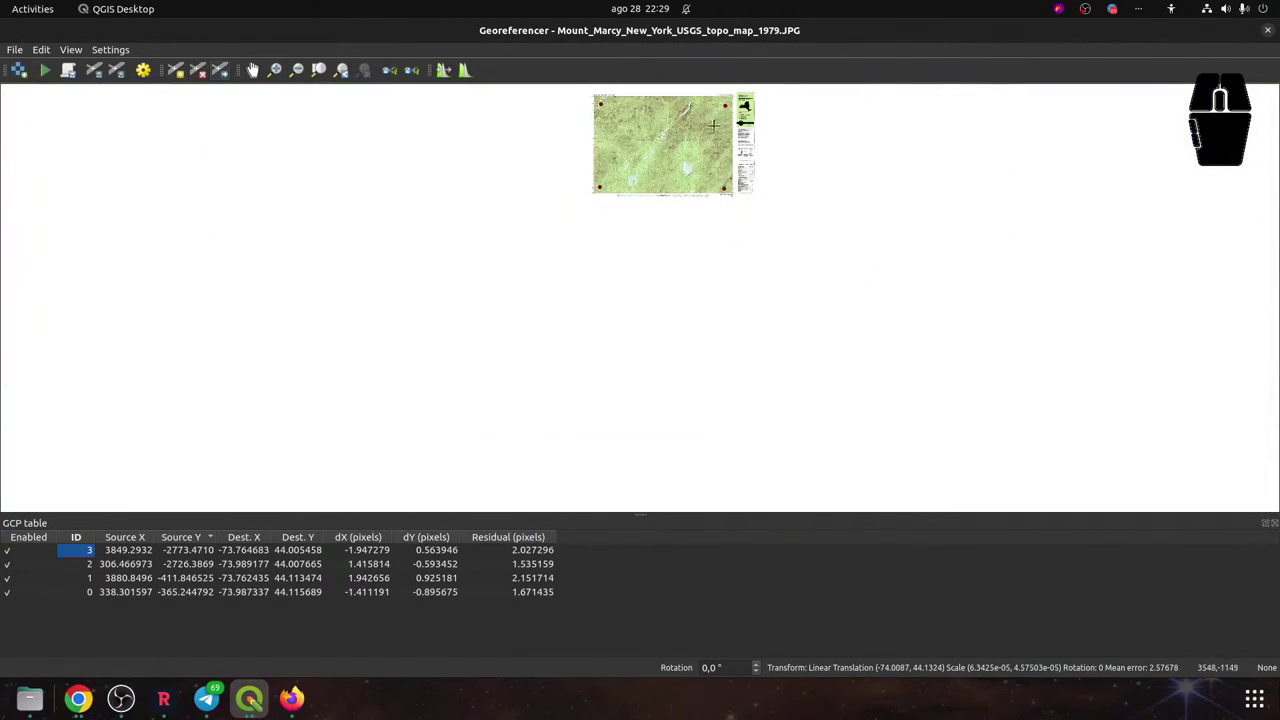
scroll(718, 110, up, 10)
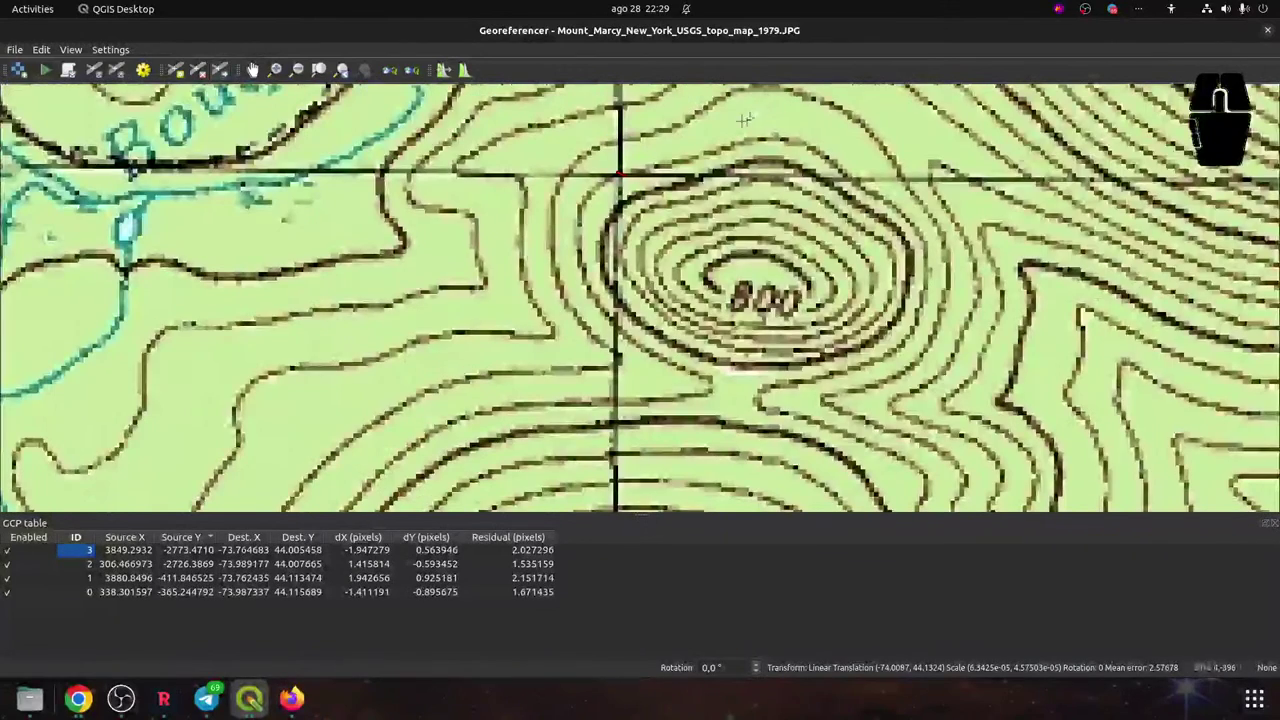
scroll(745, 119, up, 4)
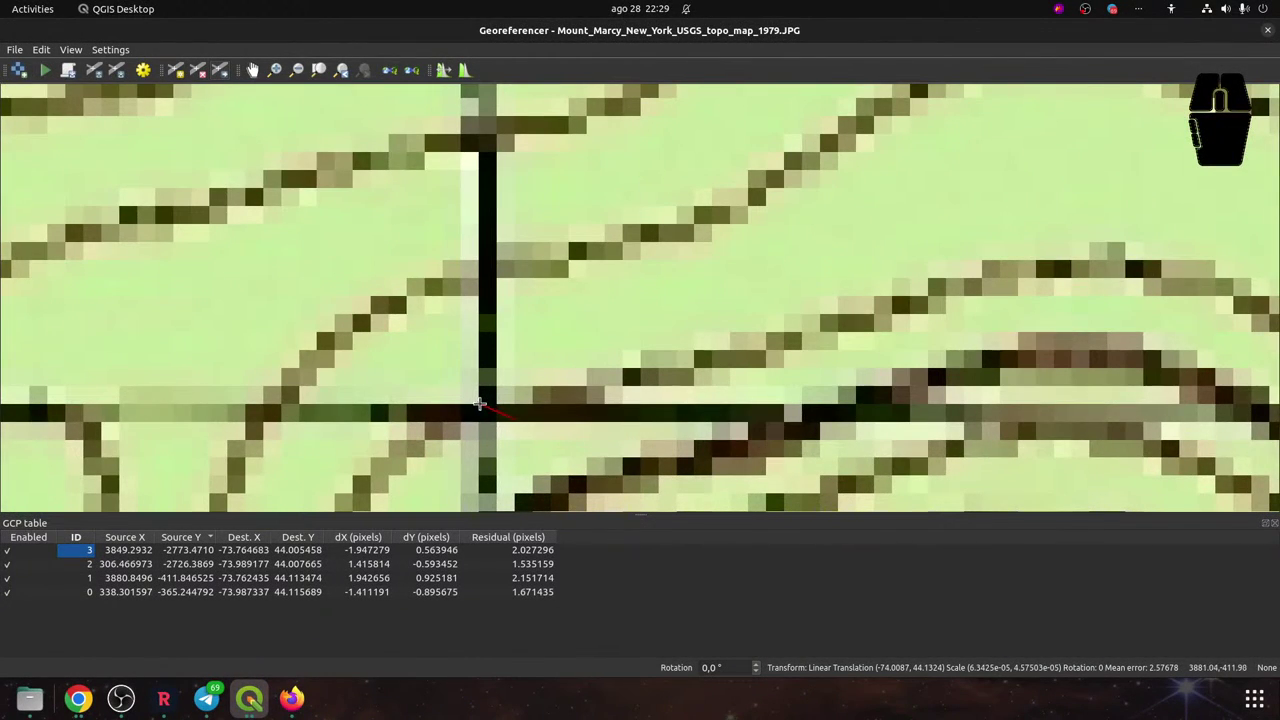
drag(479, 403, 489, 414)
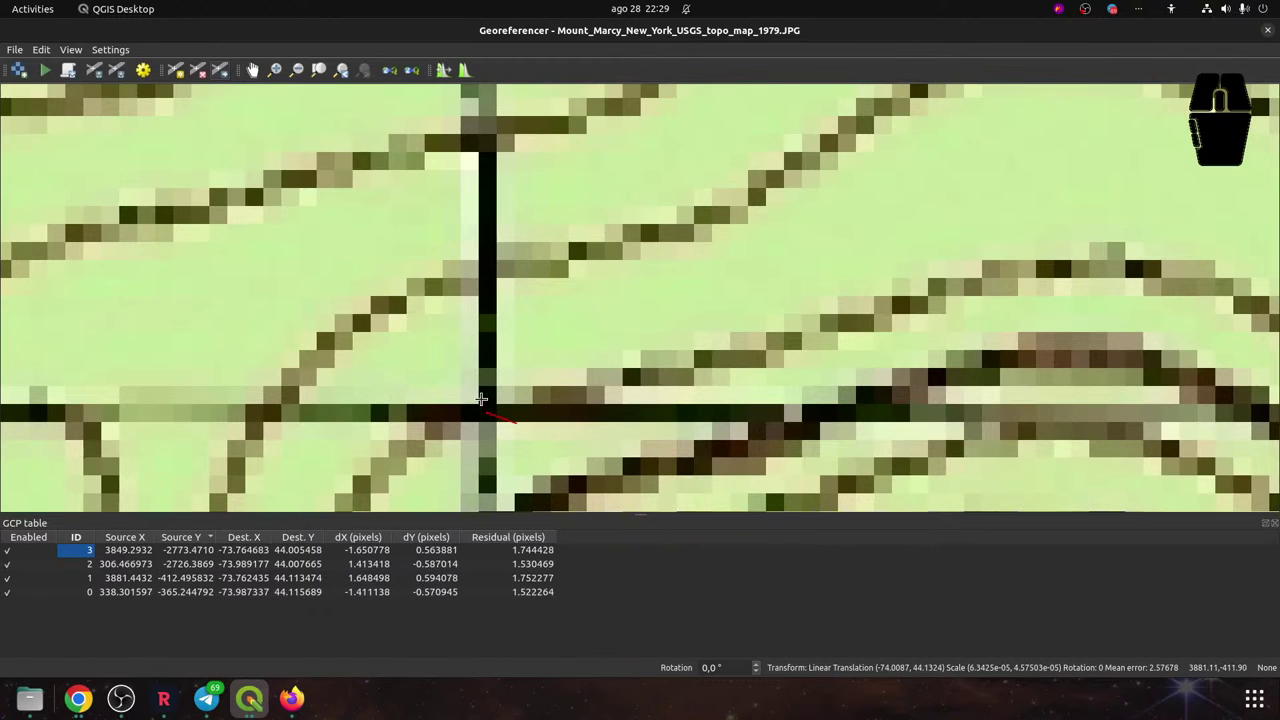
Move control point 0 onto its grid intersection, then center the whole map sheet
drag(194, 363, 796, 328)
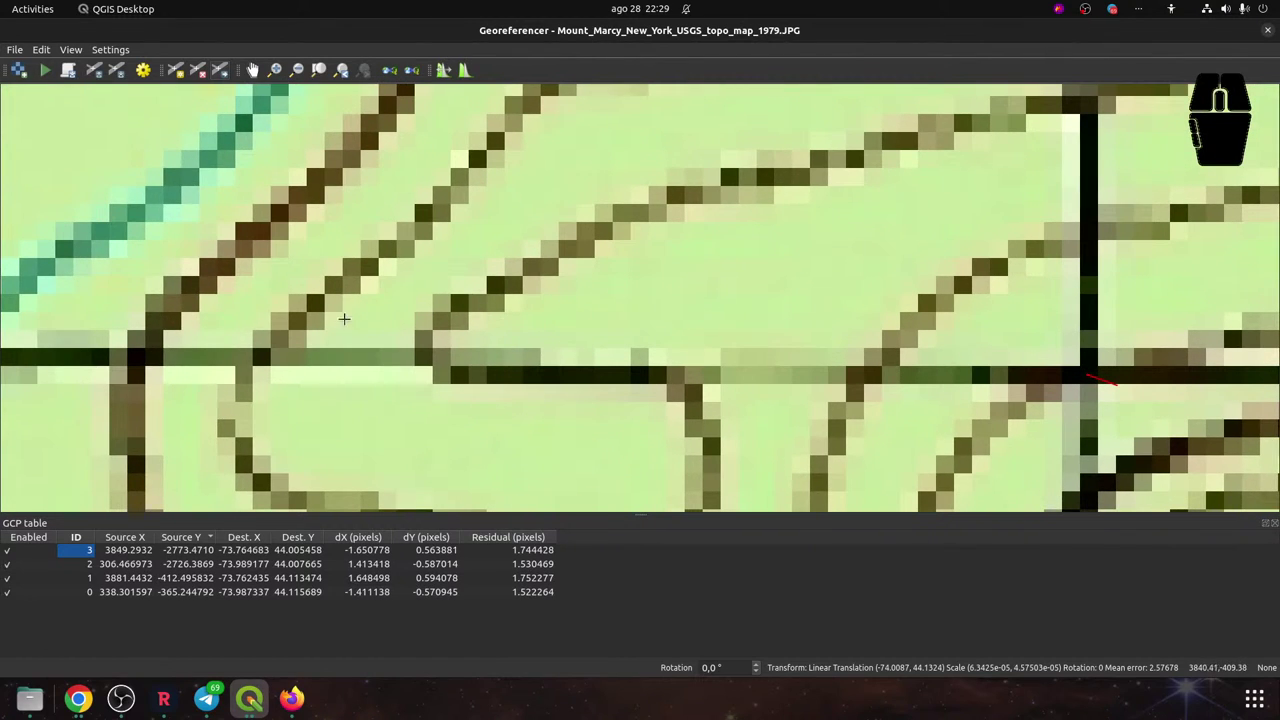
key(Left)
key(Left)
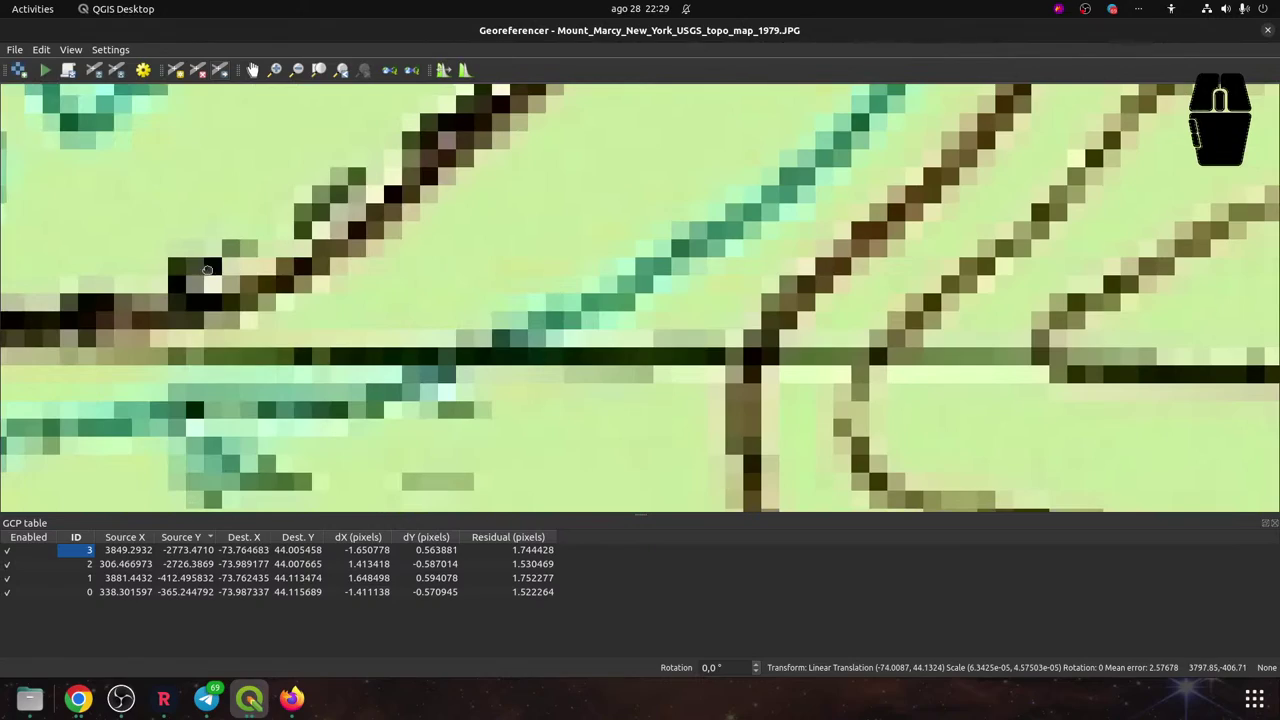
key(Left)
key(Left)
key(Left)
key(Left)
key(Left)
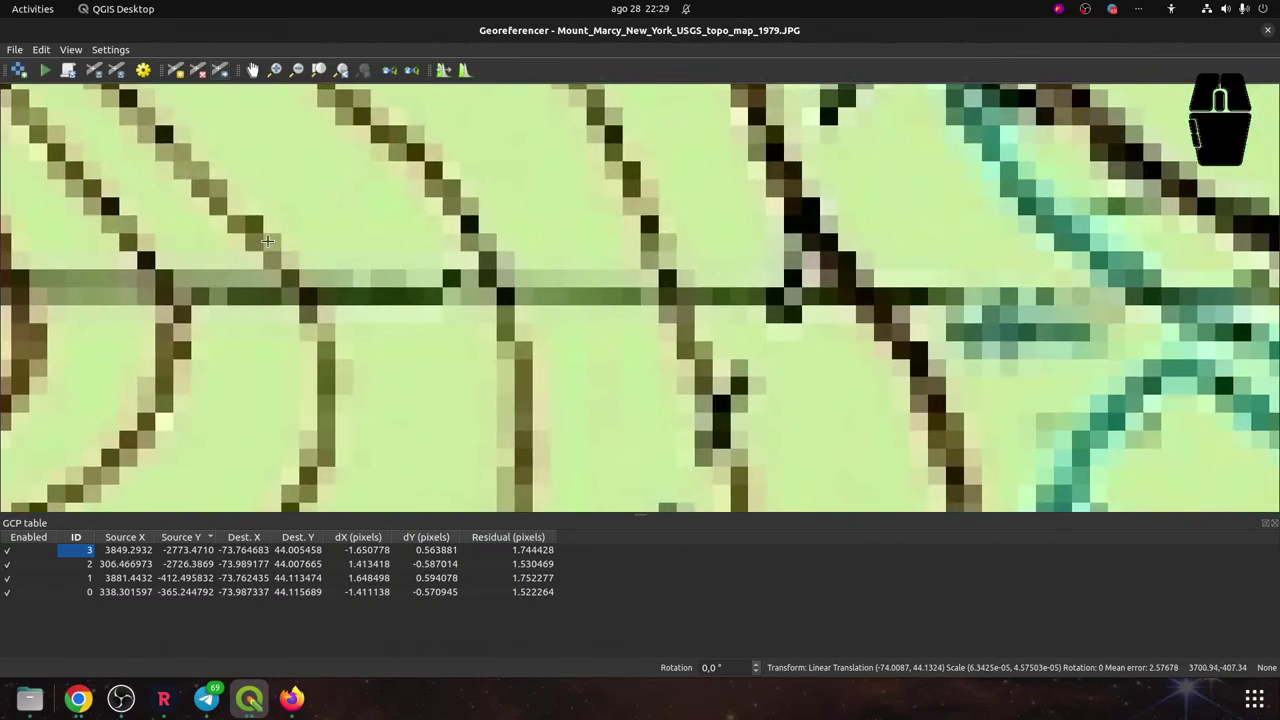
scroll(268, 240, down, 10)
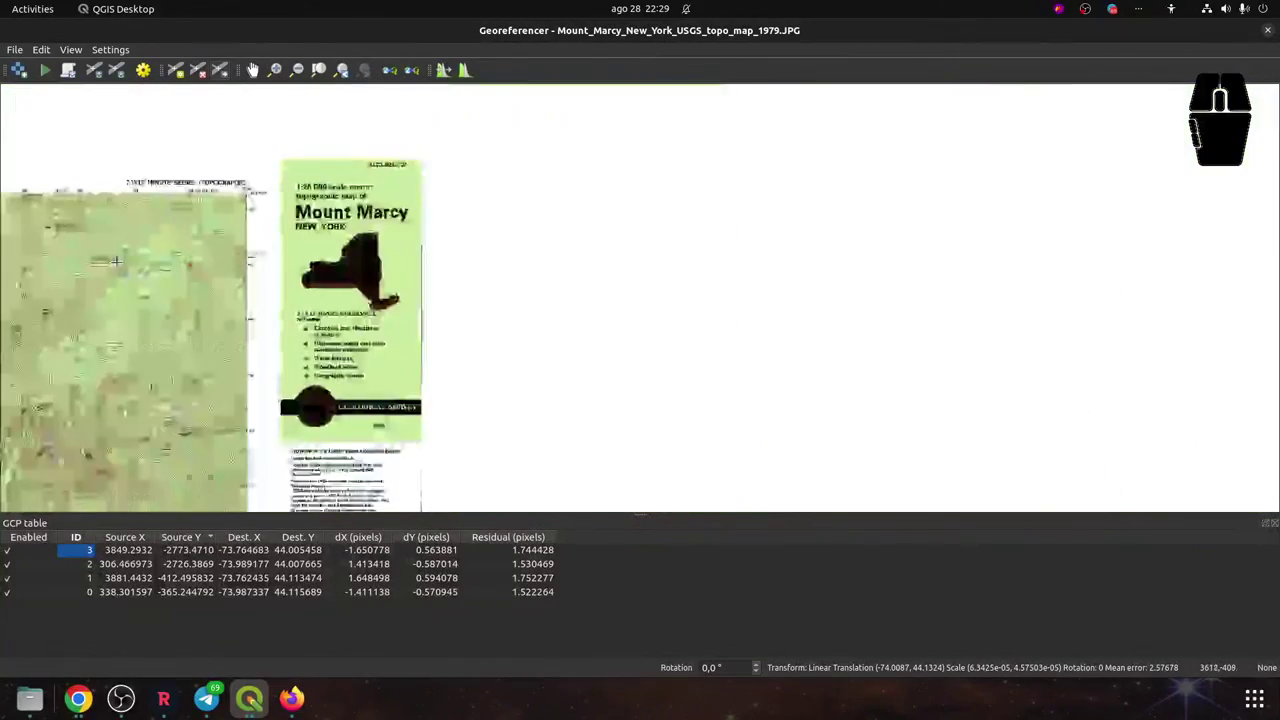
key(Left)
key(Left)
key(Left)
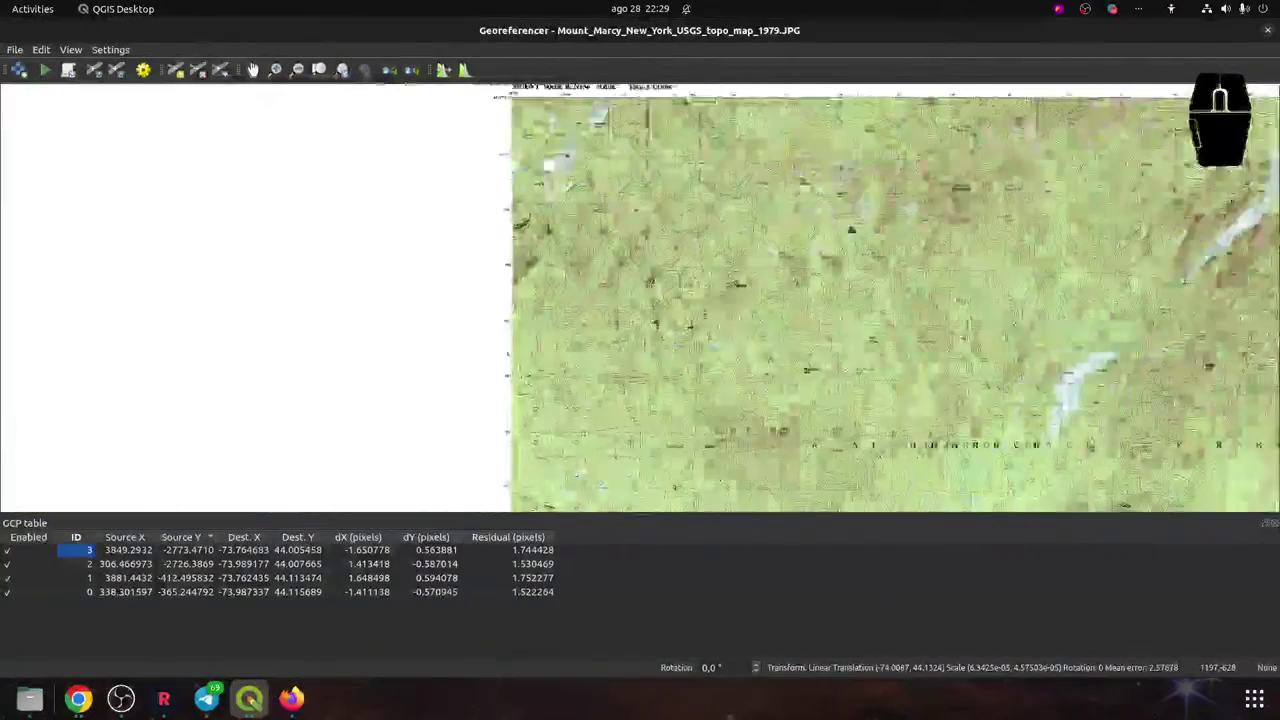
scroll(820, 284, up, 5)
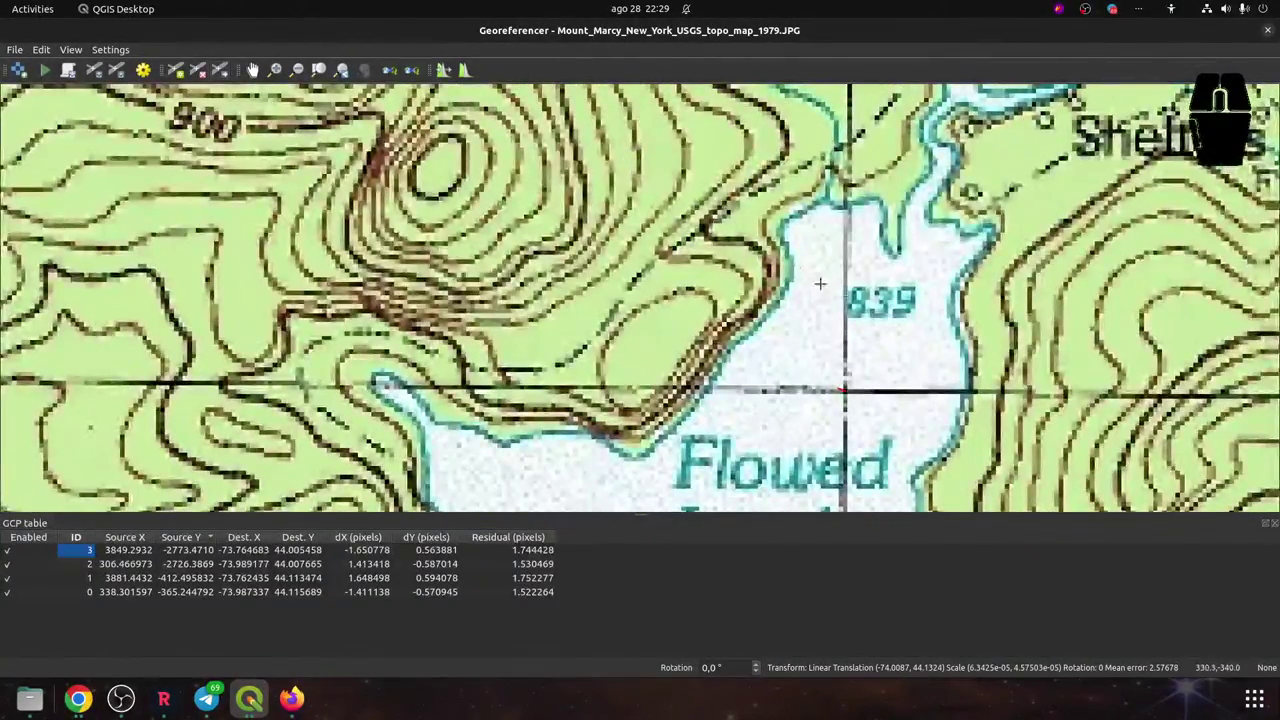
scroll(856, 388, up, 2)
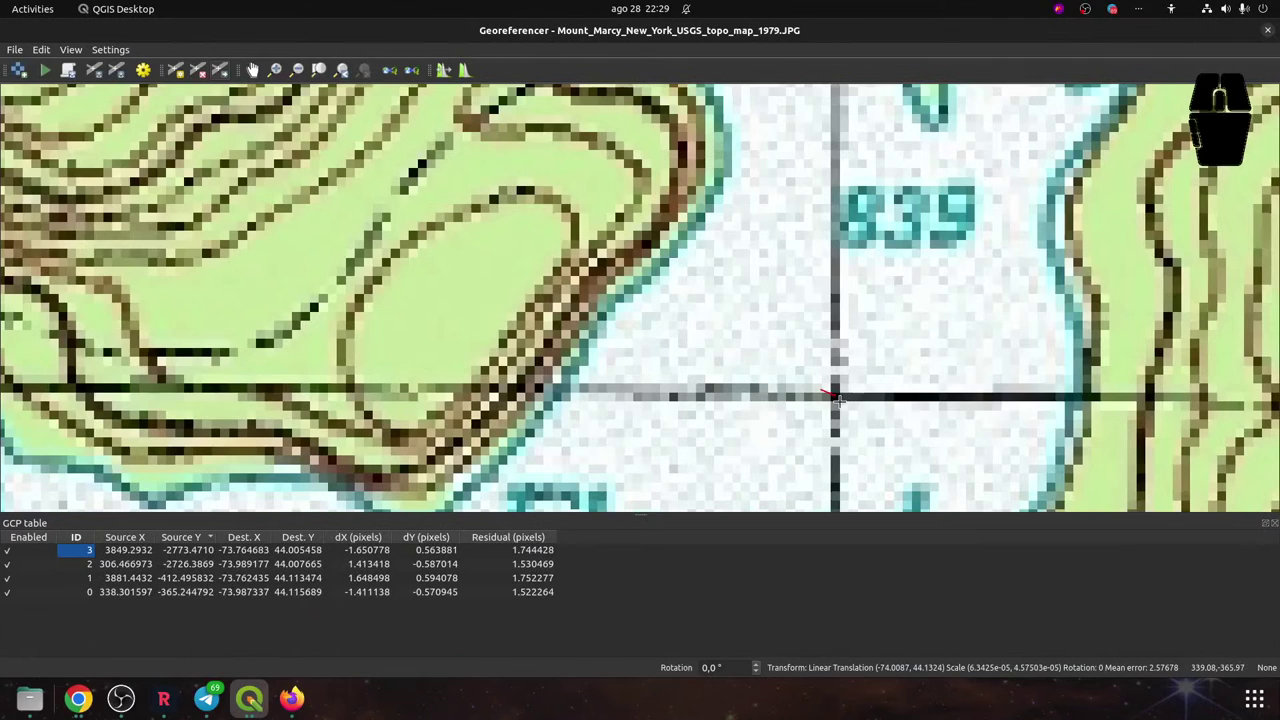
scroll(836, 398, up, 4)
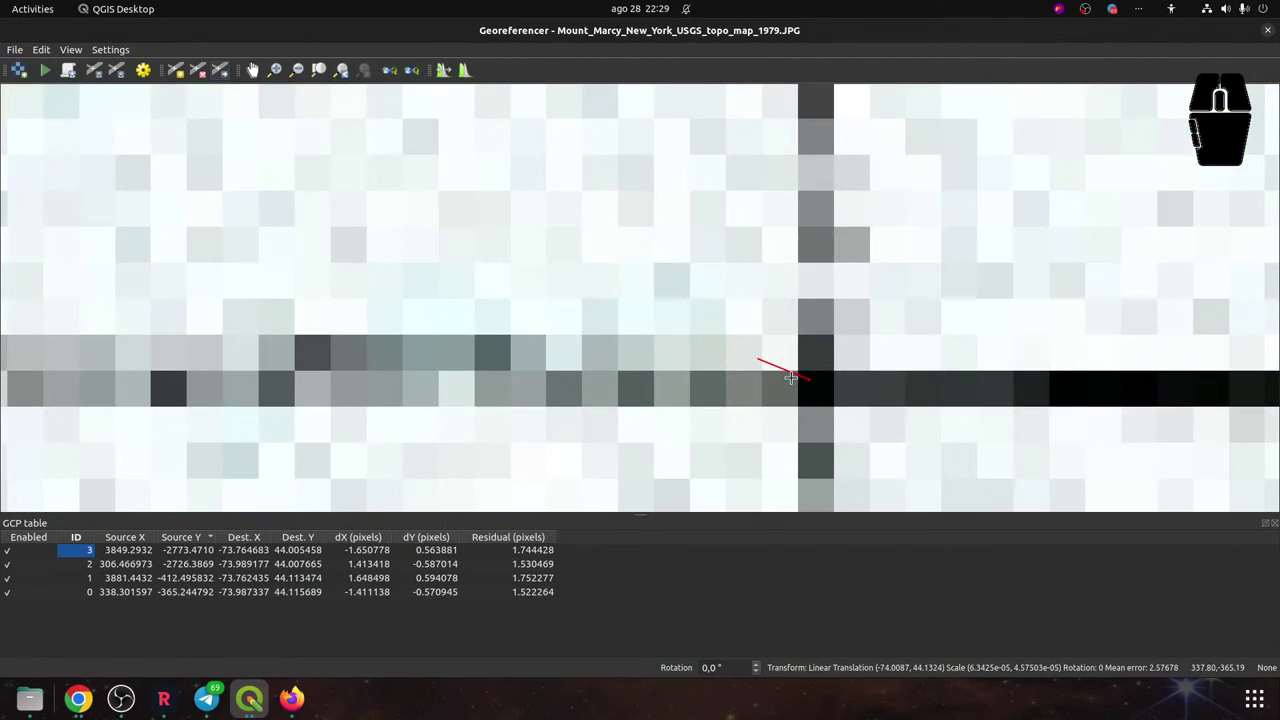
drag(809, 377, 820, 386)
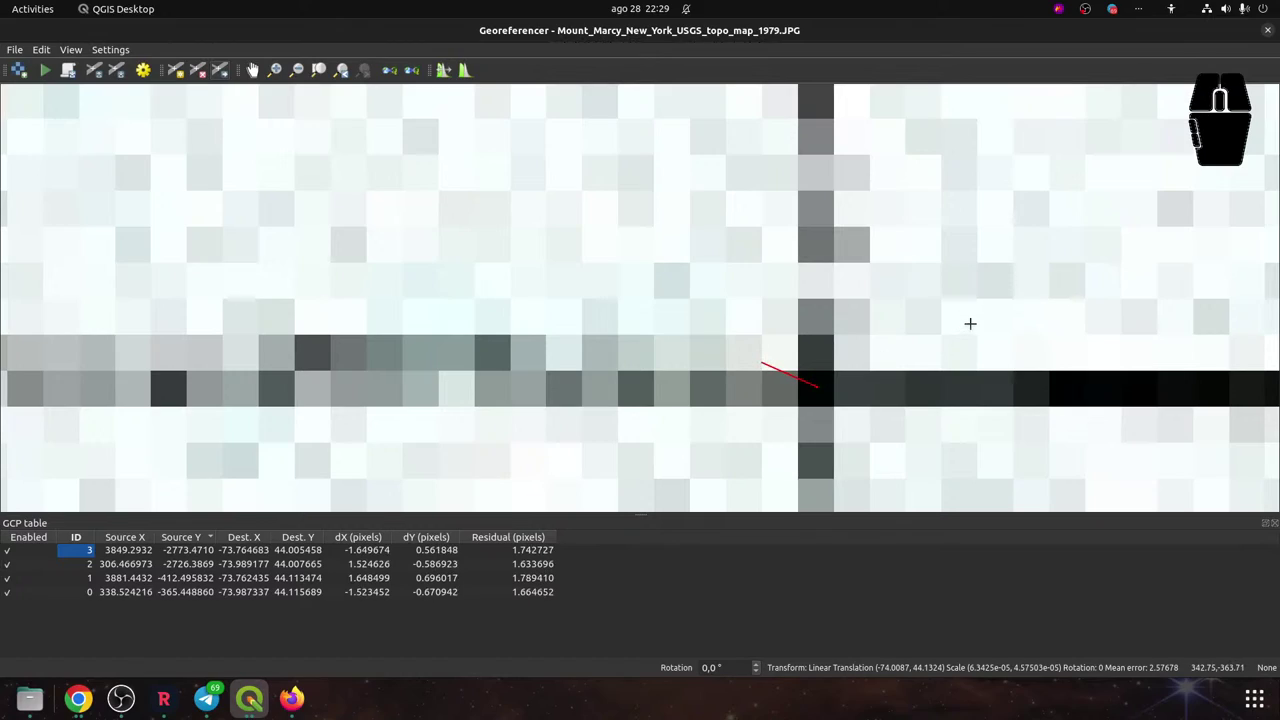
scroll(976, 311, down, 5)
scroll(976, 311, down, 6)
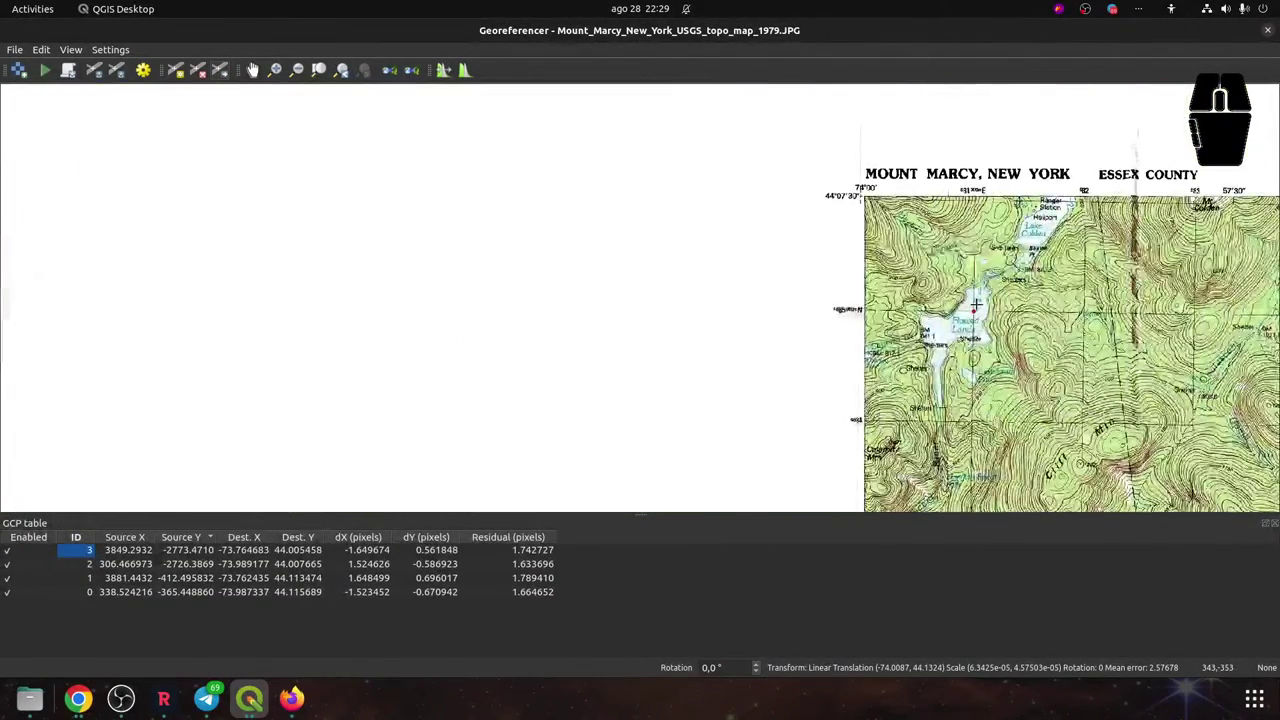
drag(603, 250, 430, 253)
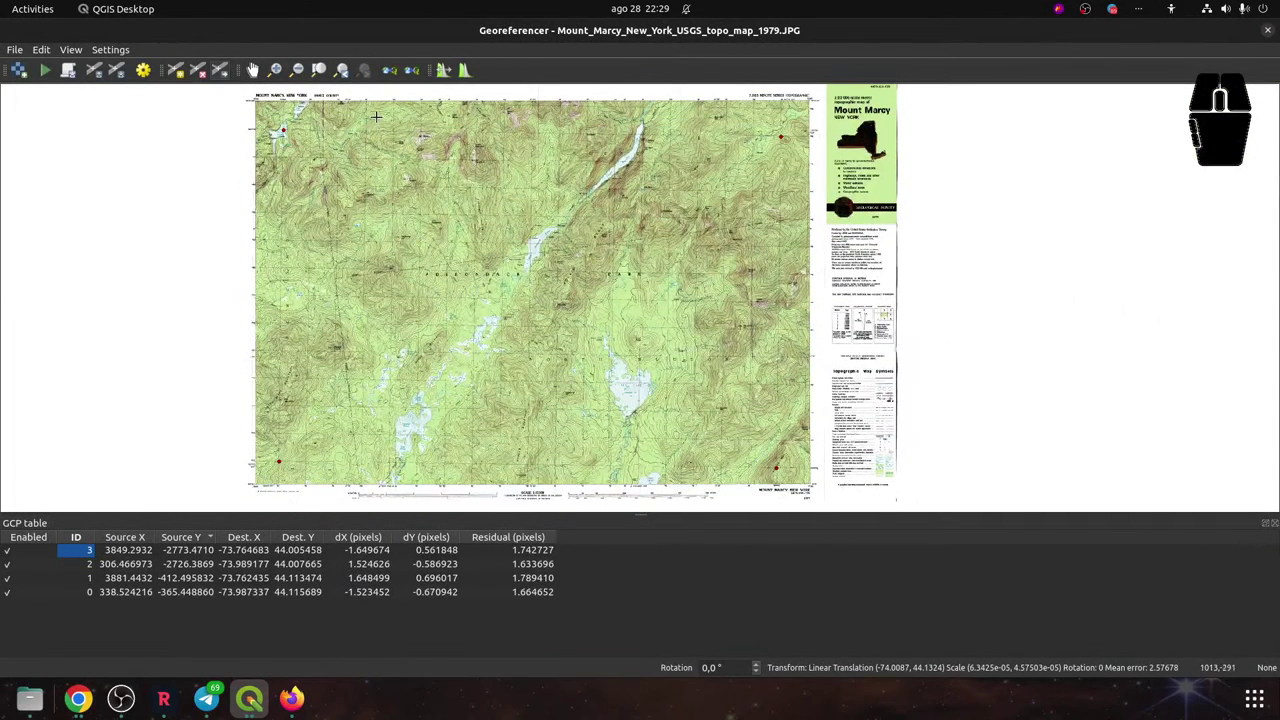
Set the transformation type to Helmert
click(143, 70)
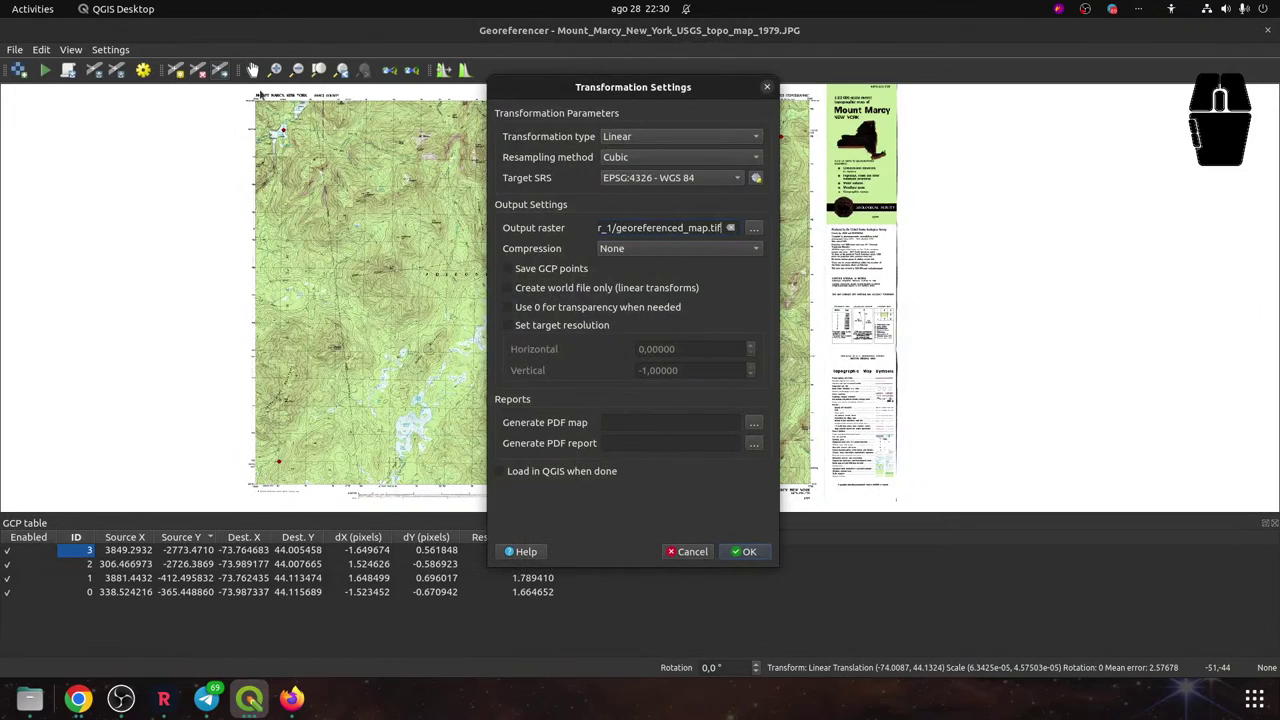
click(650, 143)
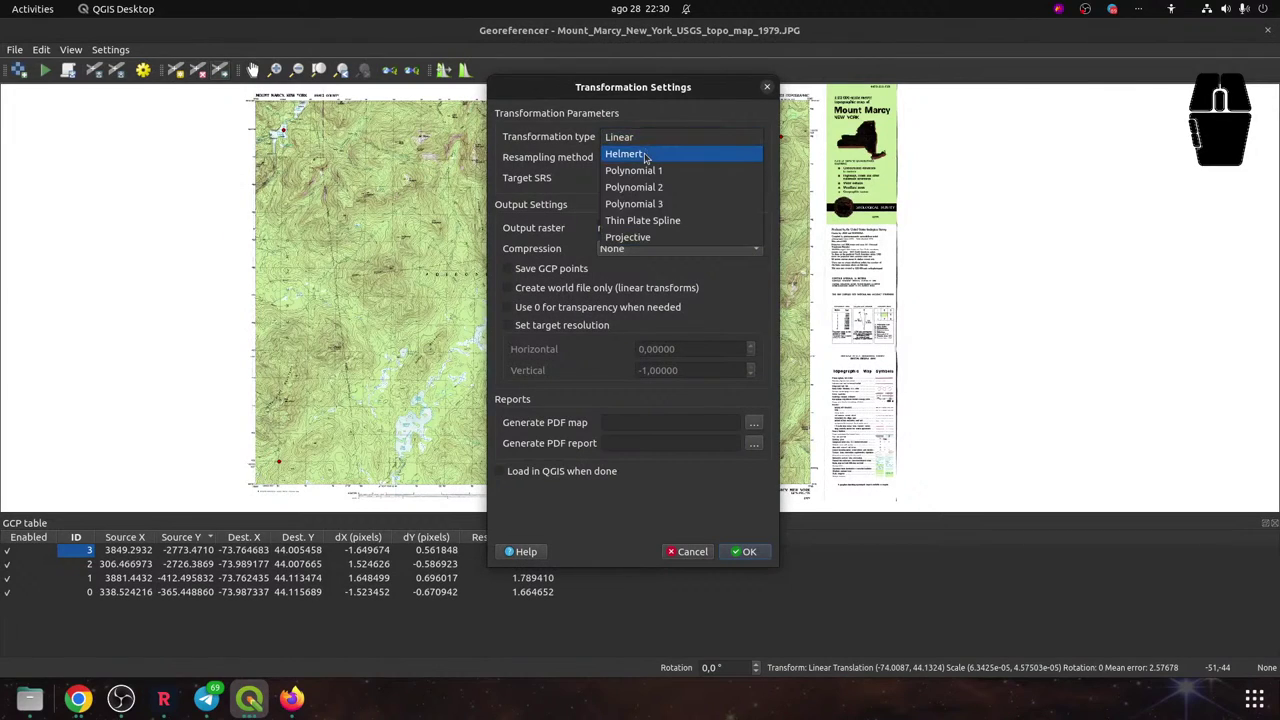
click(645, 156)
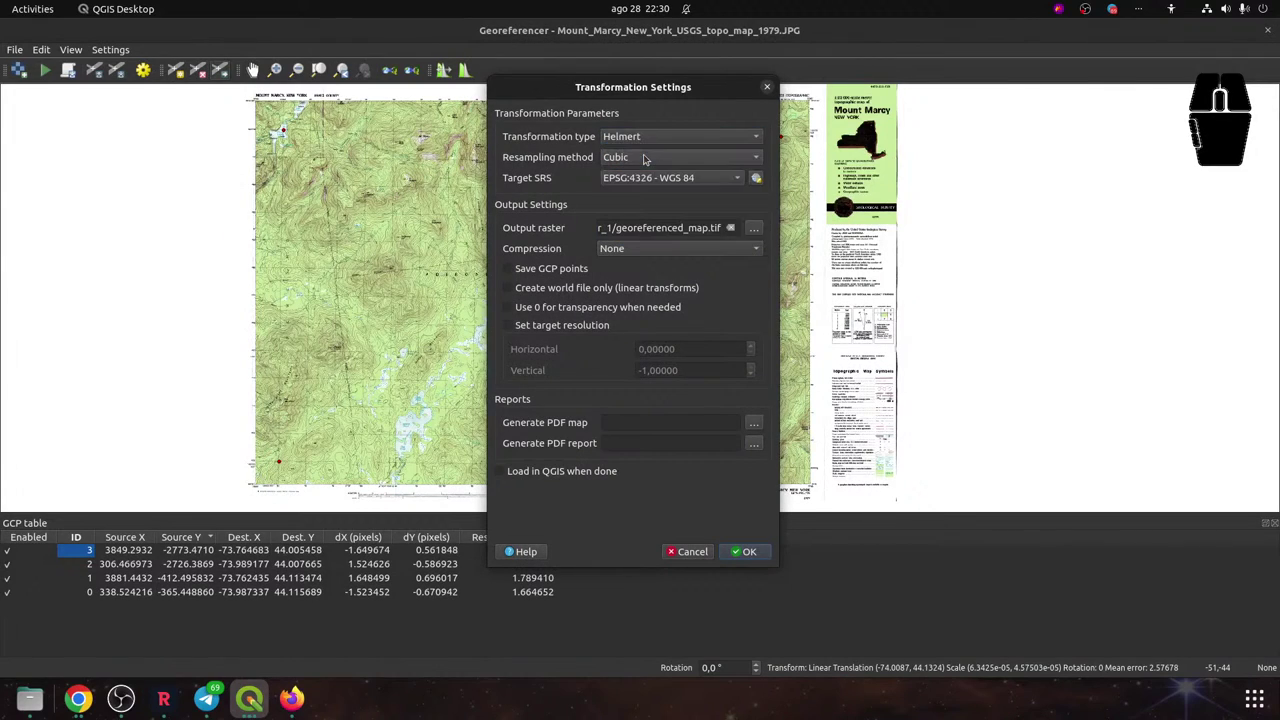
click(742, 552)
Set the transformation type back to Linear
click(143, 70)
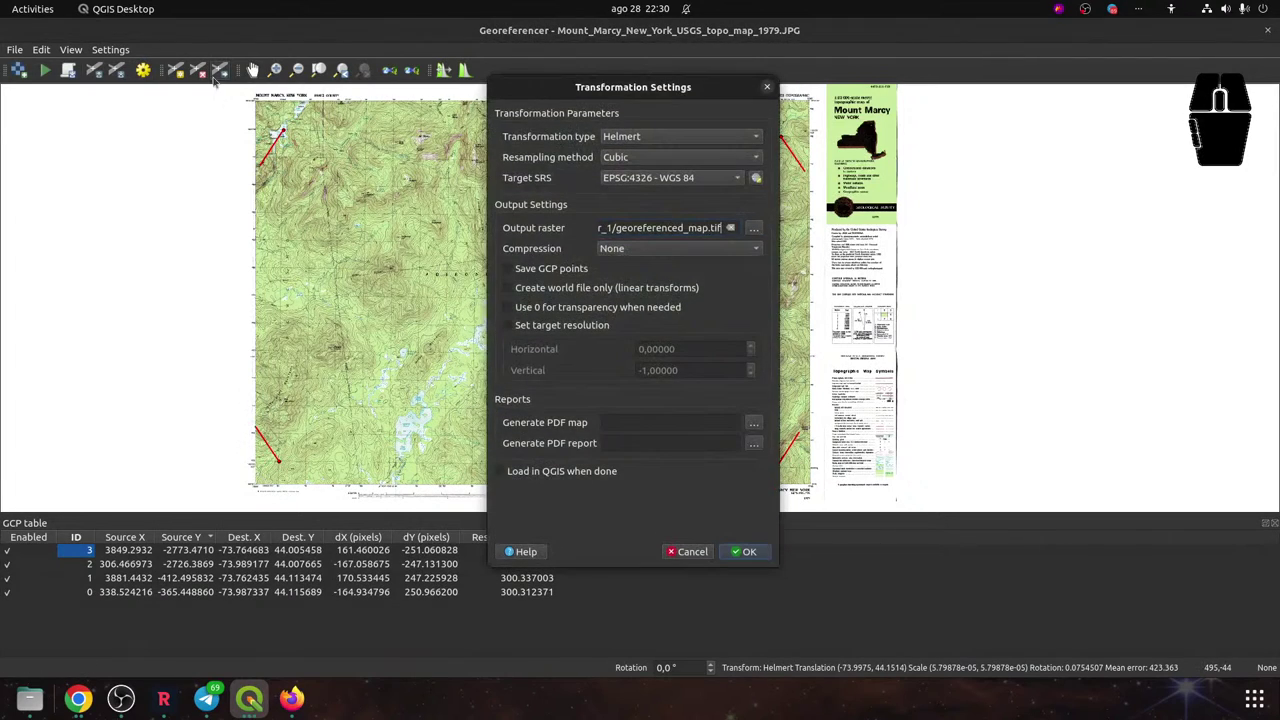
click(650, 136)
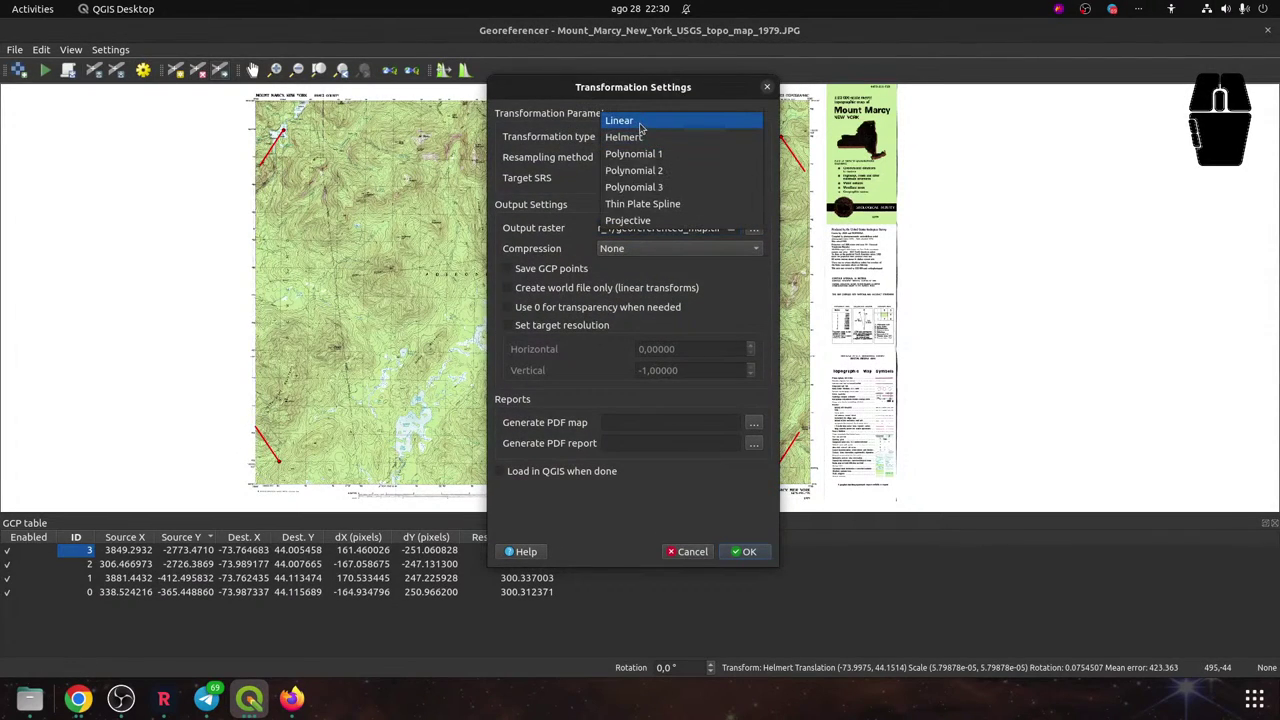
click(645, 122)
click(754, 558)
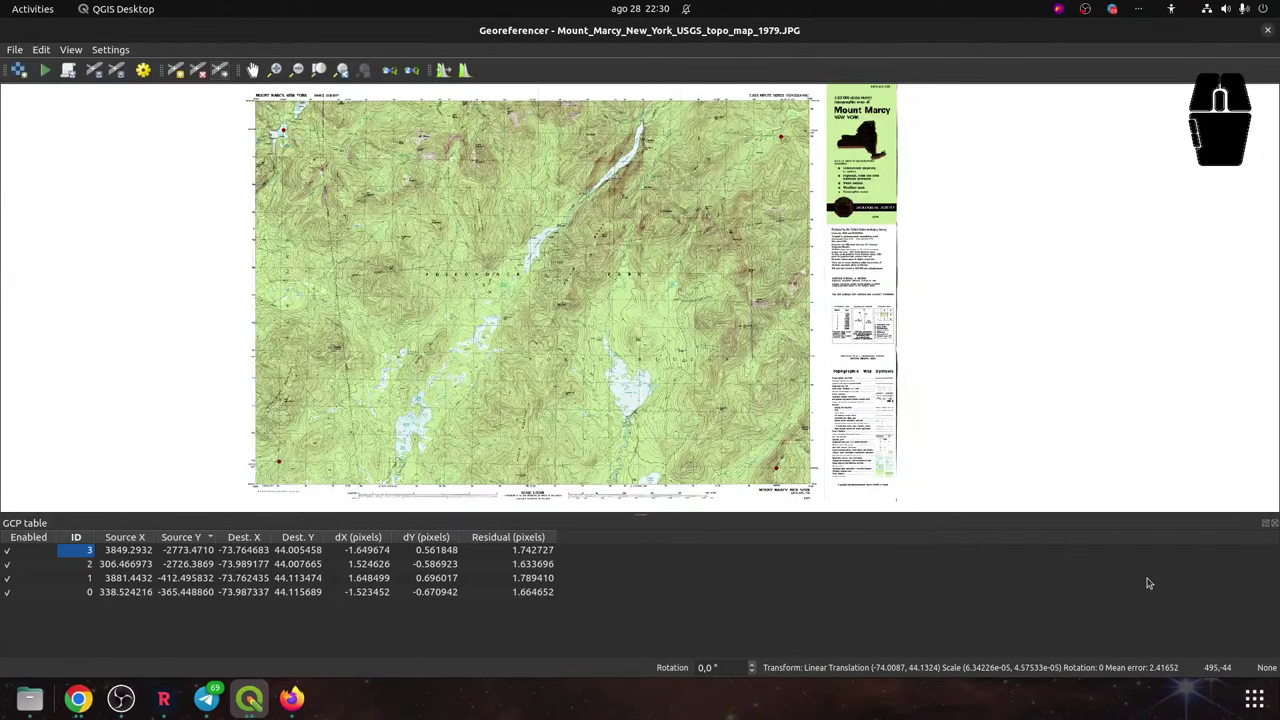
Set the transformation type to Polynomial 1 in Transformation Settings
click(140, 74)
click(665, 137)
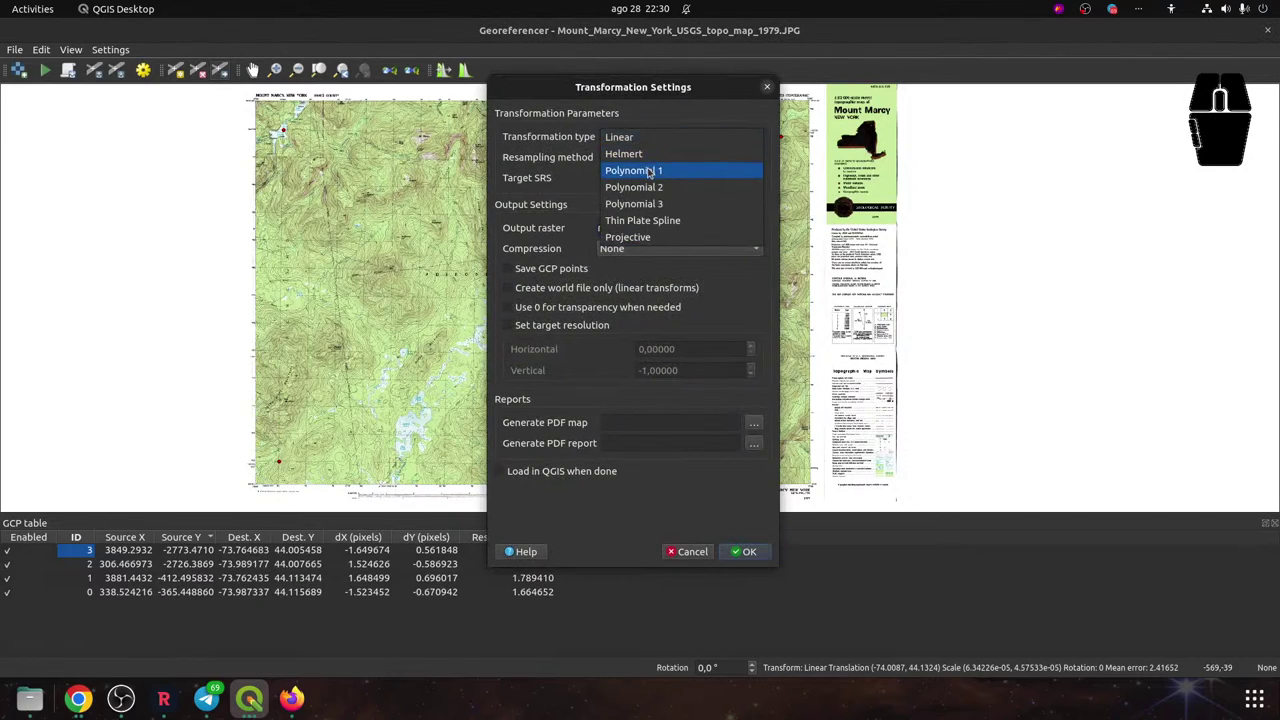
click(648, 172)
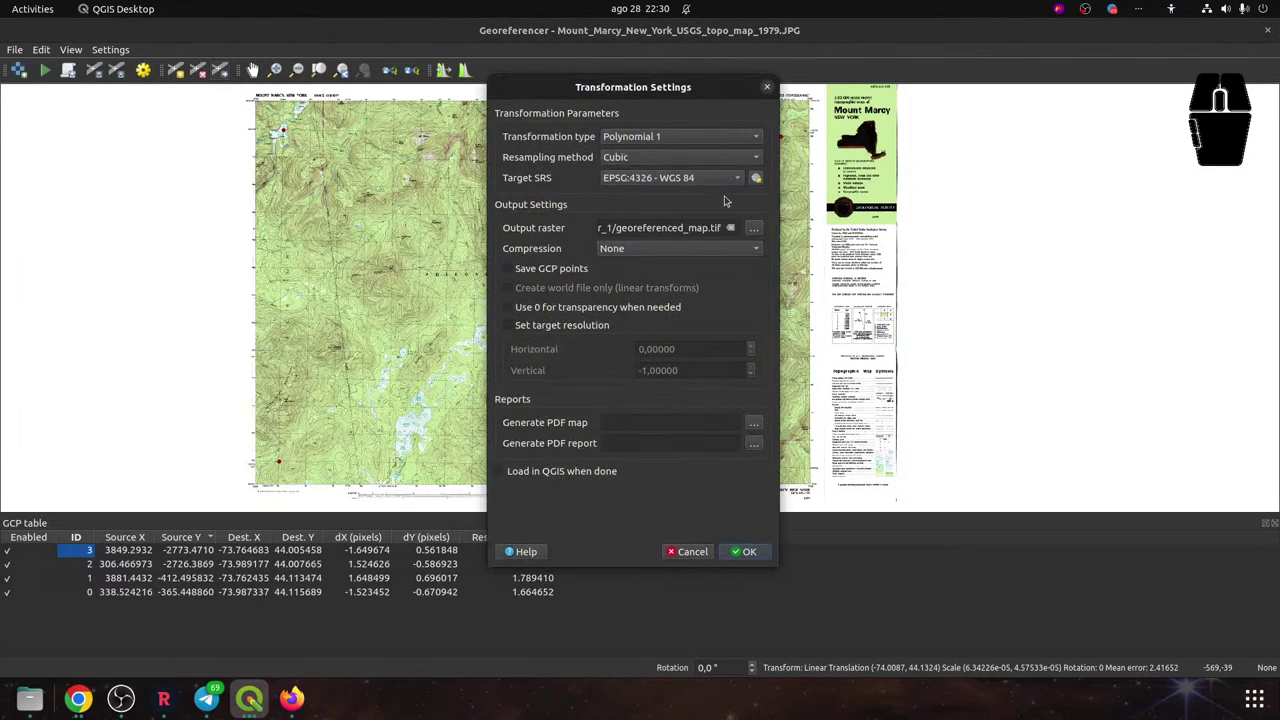
click(749, 553)
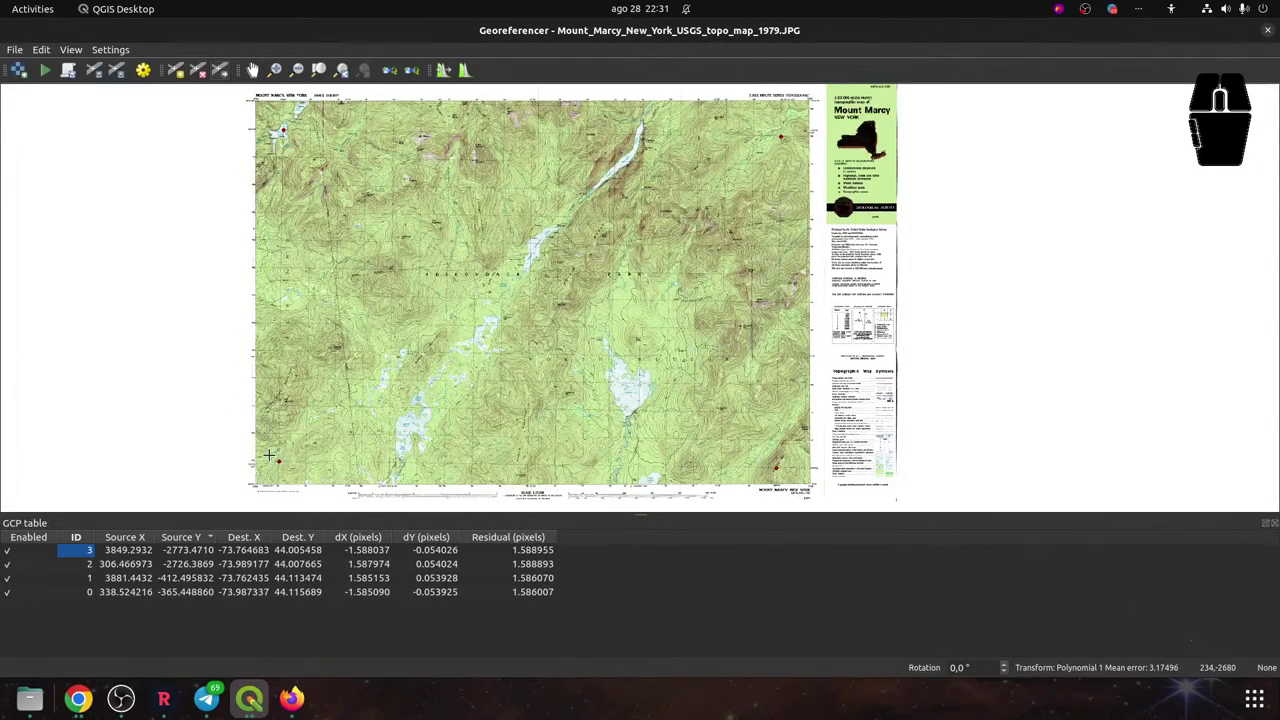
Zoom in and shift control point 2 onto its grid crossing
scroll(268, 455, up, 3)
scroll(268, 455, up, 5)
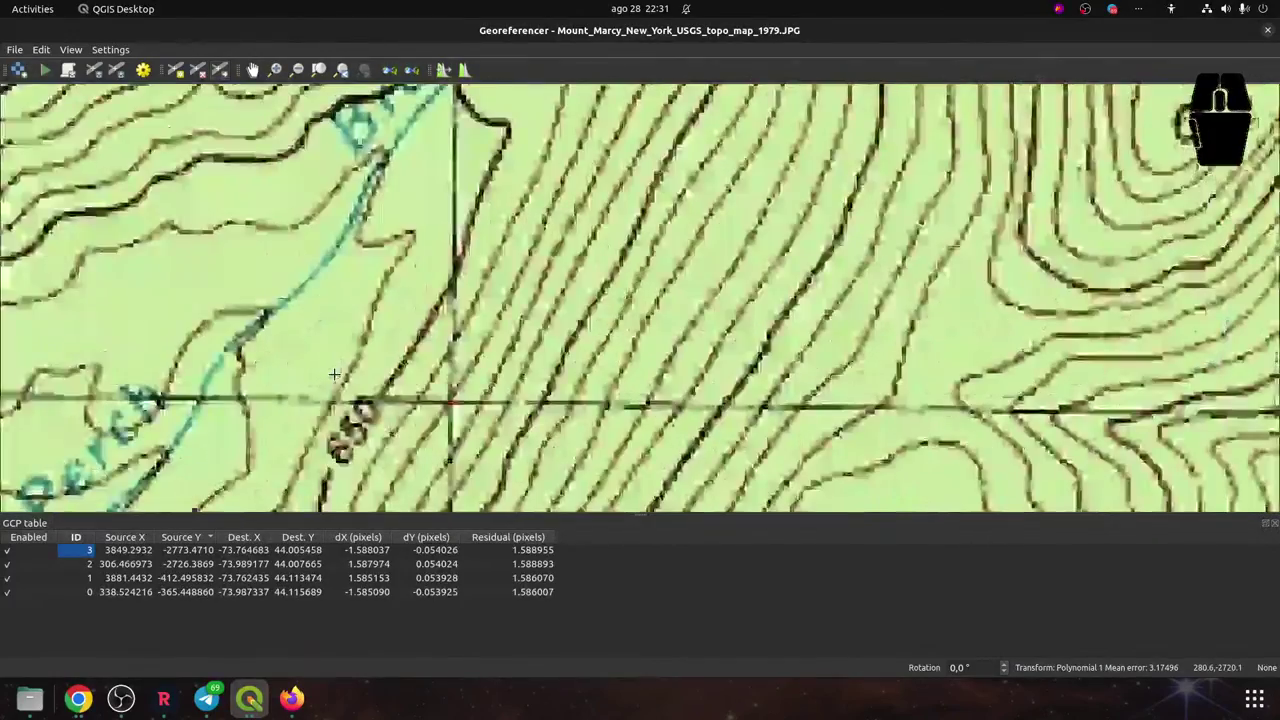
scroll(599, 411, up, 2)
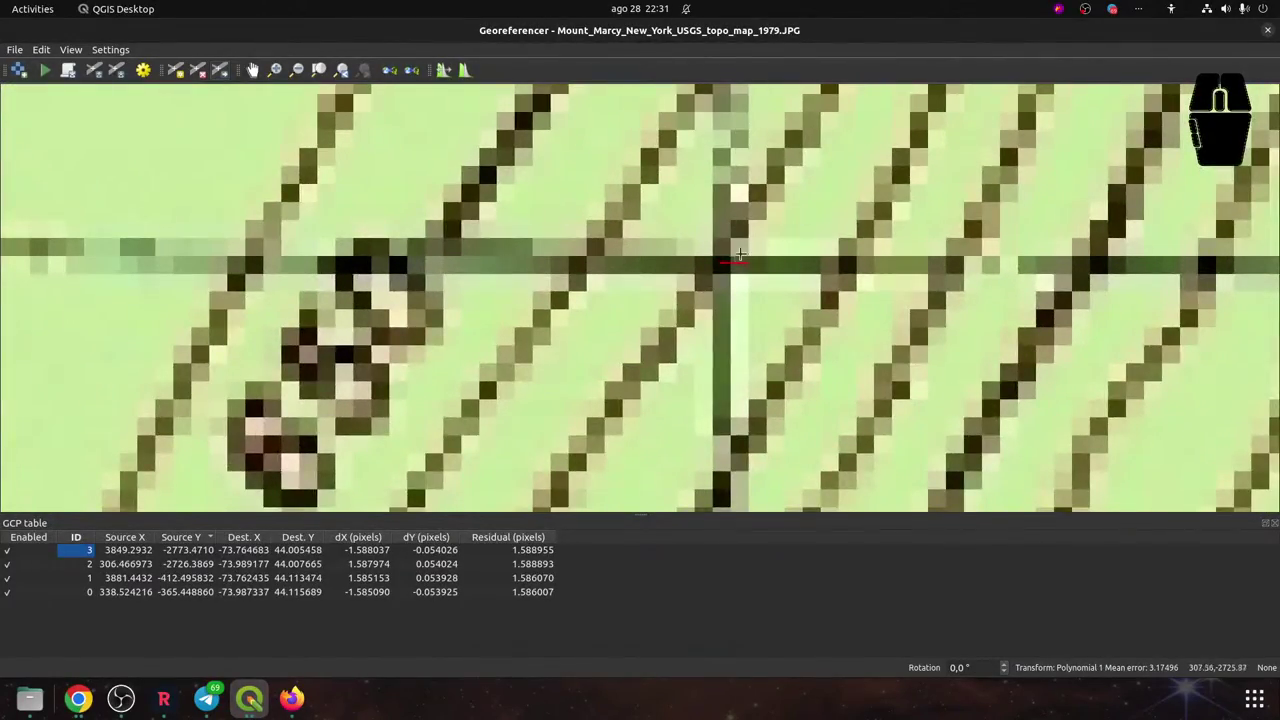
scroll(731, 256, up, 2)
scroll(731, 256, up, 2)
scroll(726, 262, down, 1)
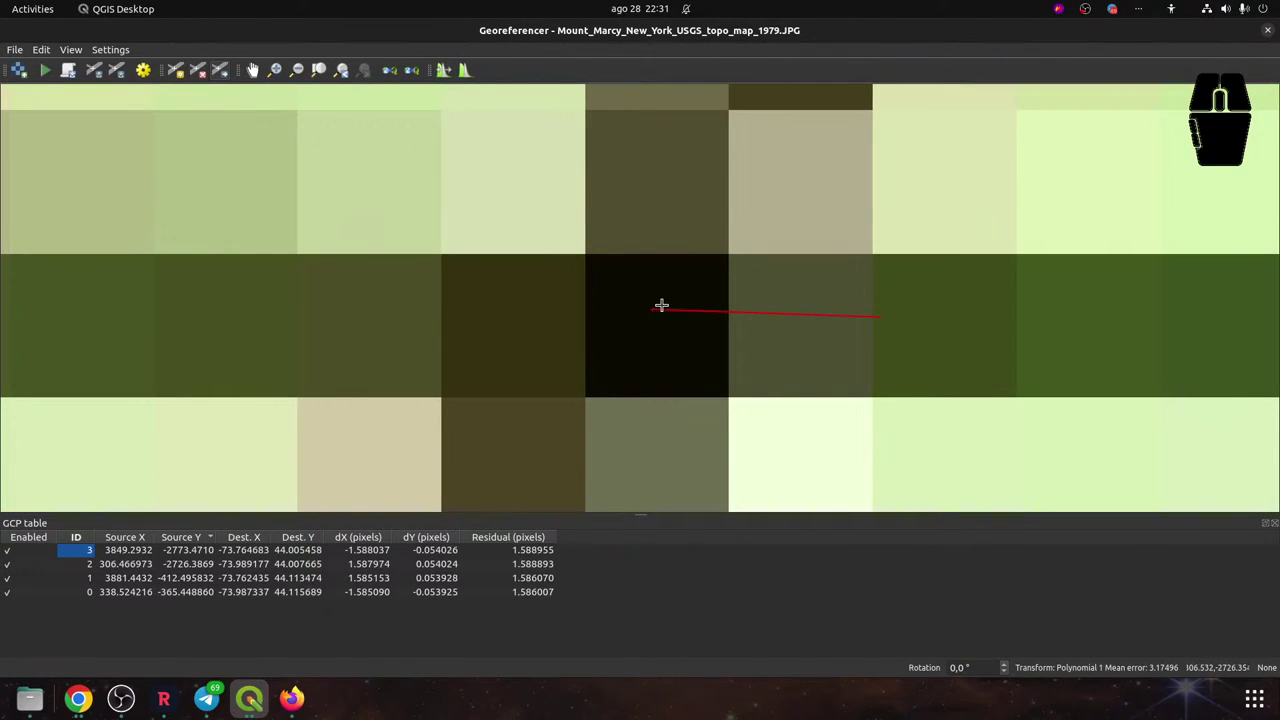
drag(651, 308, 652, 331)
Pan to control point 3 and nudge it onto its grid intersection
drag(1097, 303, 306, 306)
scroll(1000, 295, down, 4)
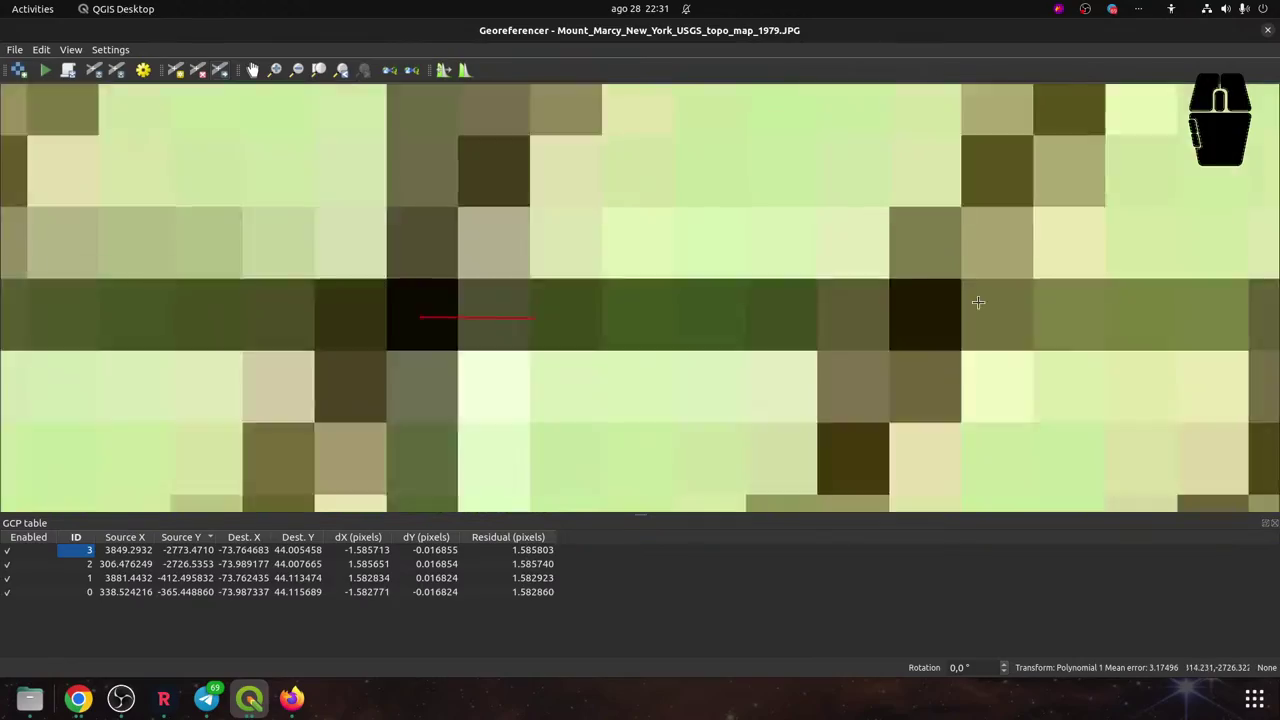
scroll(1017, 290, down, 5)
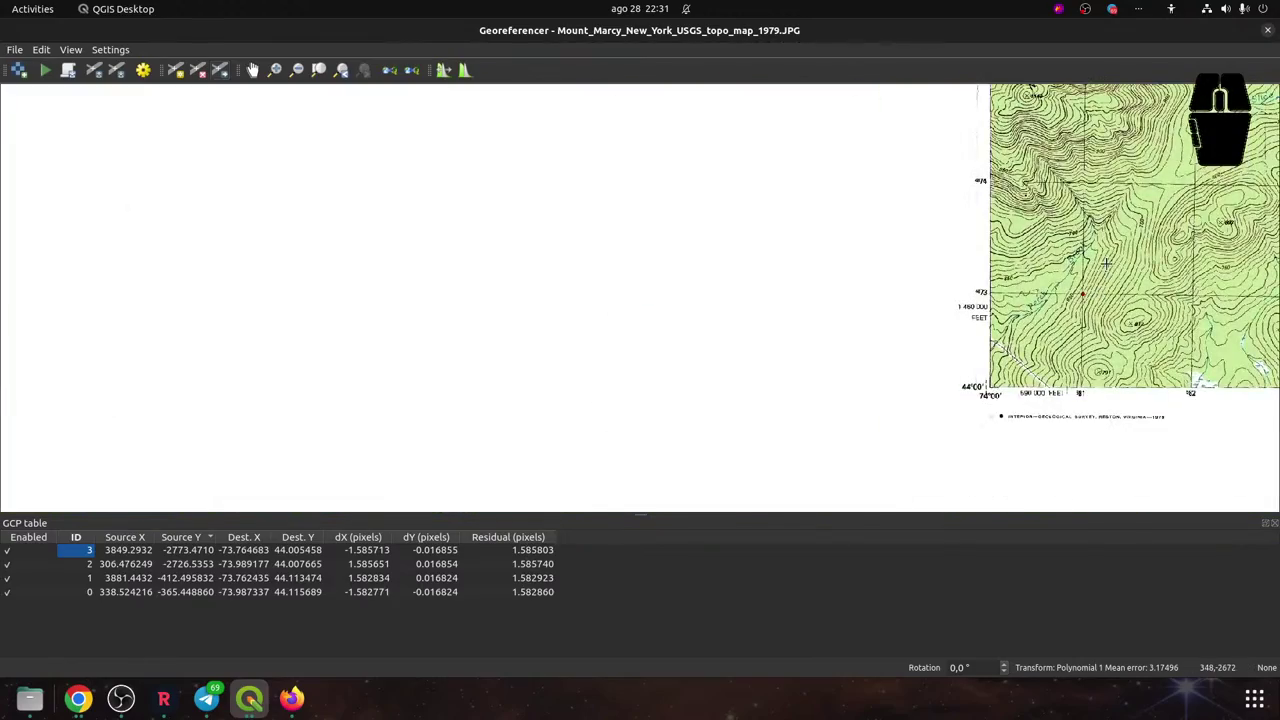
drag(1017, 292, 285, 300)
scroll(285, 300, up, 4)
drag(1000, 300, 295, 300)
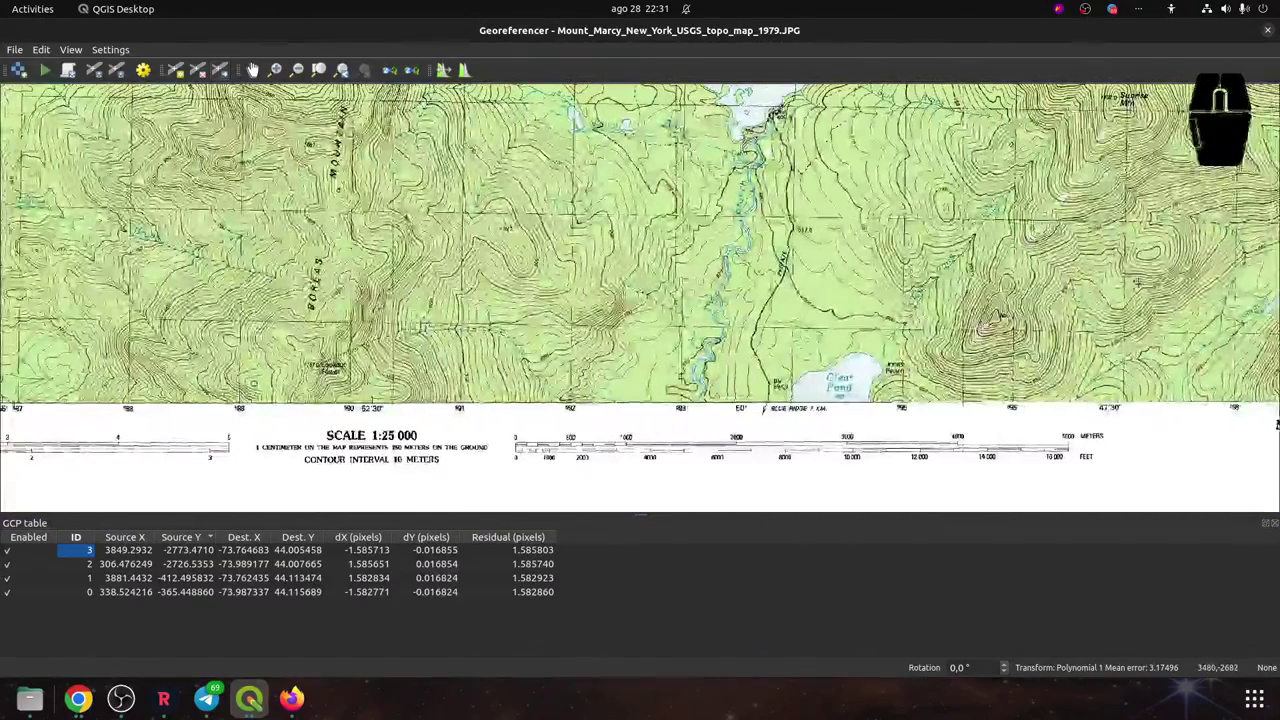
drag(830, 300, 560, 300)
scroll(600, 340, up, 6)
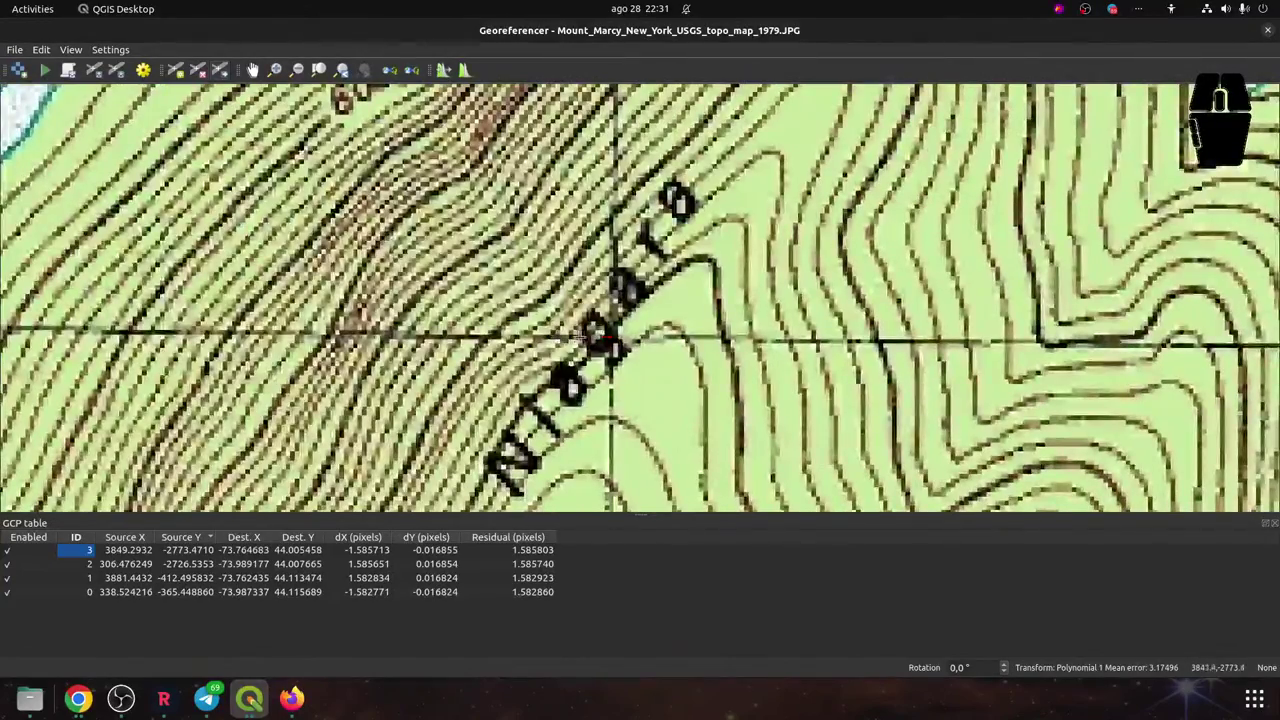
scroll(620, 342, up, 3)
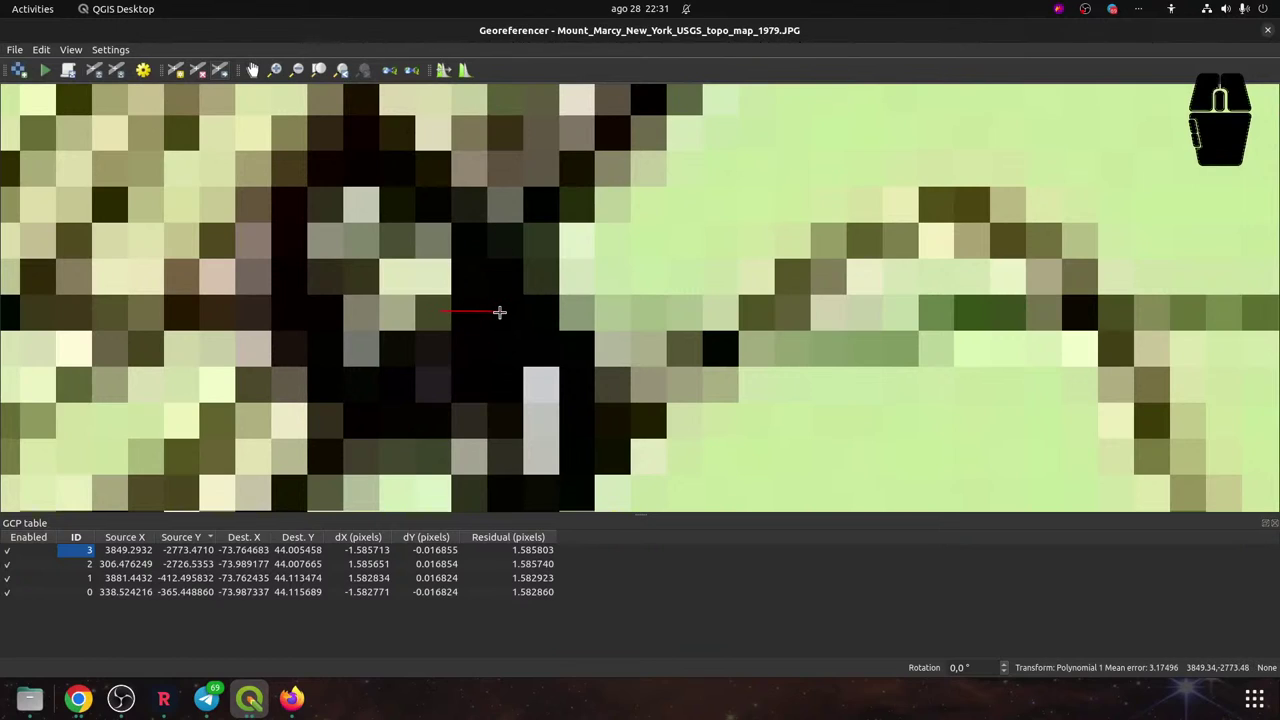
drag(501, 313, 503, 314)
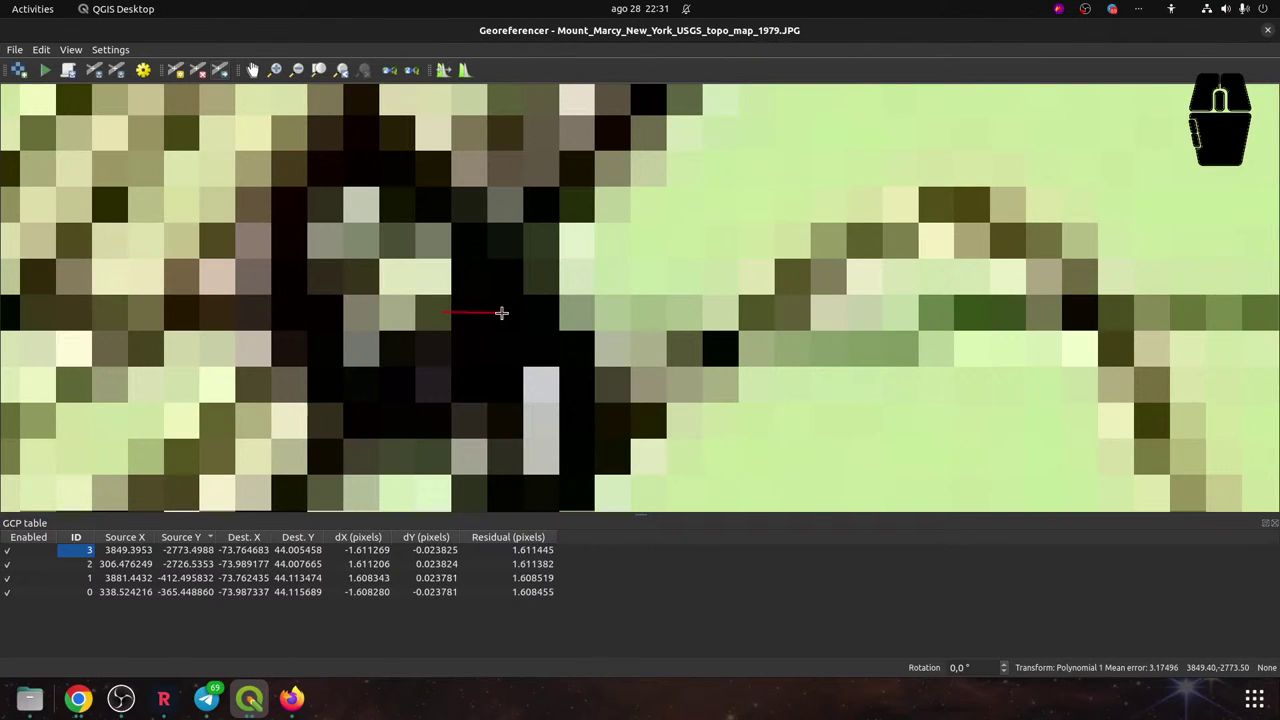
Fine-tune control point 1 onto its grid line, to source X 3881.4989
scroll(757, 203, up, 1)
scroll(757, 203, up, 1)
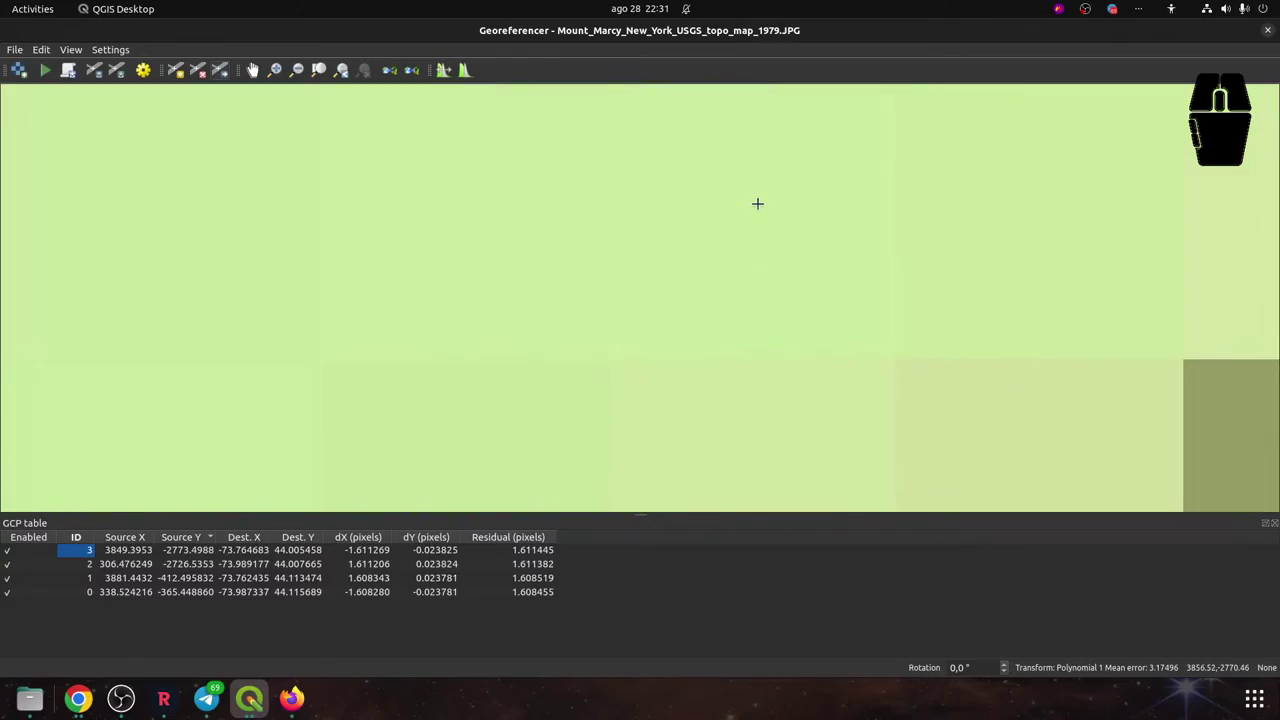
scroll(757, 203, down, 6)
scroll(757, 203, down, 8)
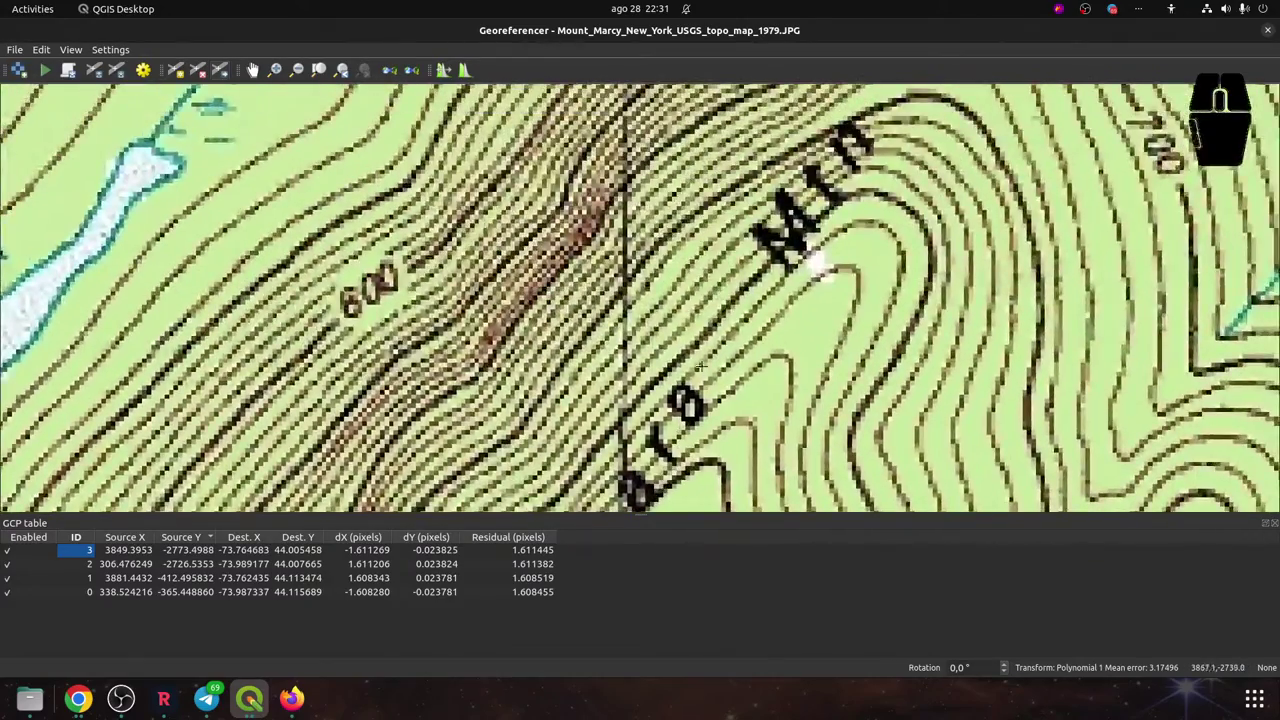
scroll(664, 185, down, 2)
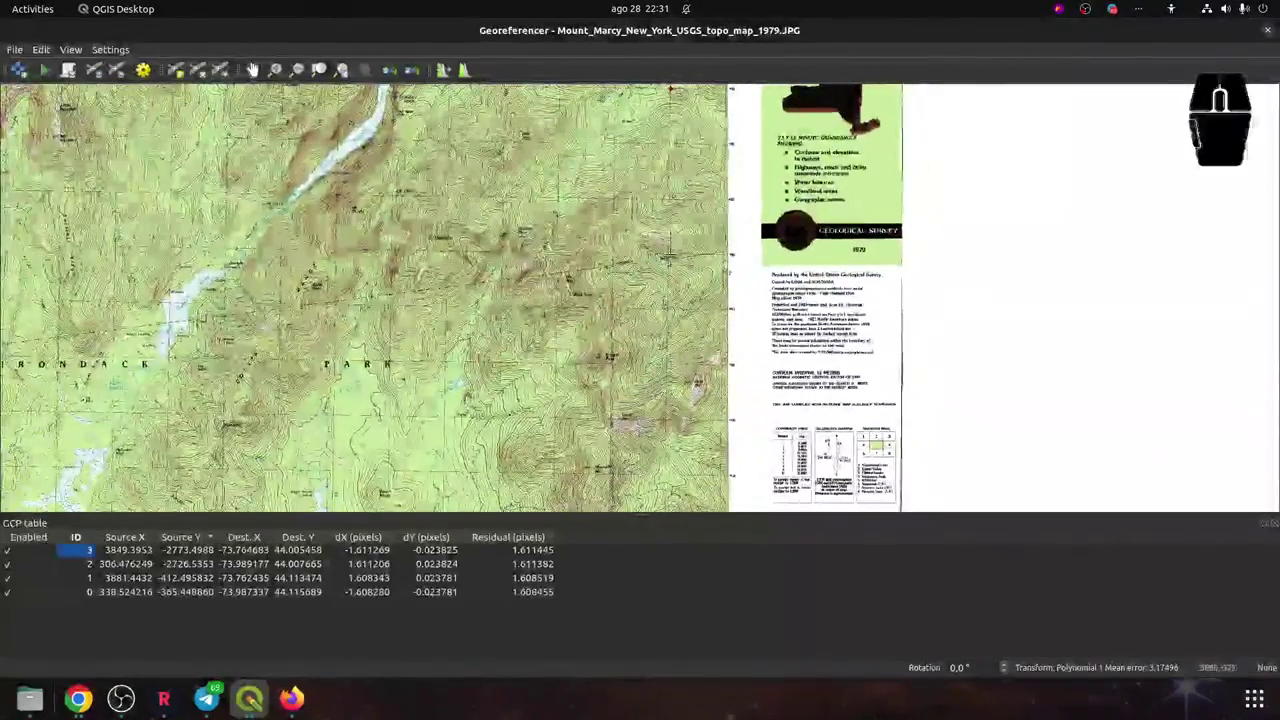
scroll(664, 185, down, 1)
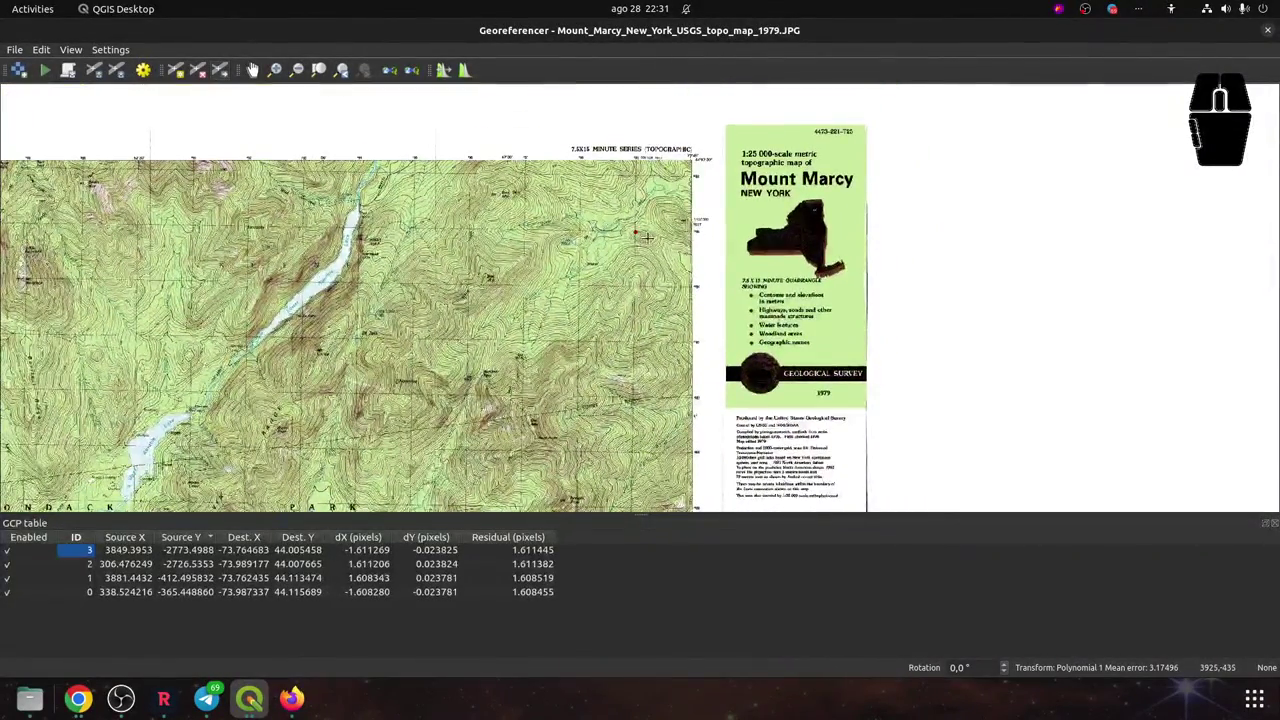
scroll(664, 185, up, 8)
scroll(450, 345, up, 4)
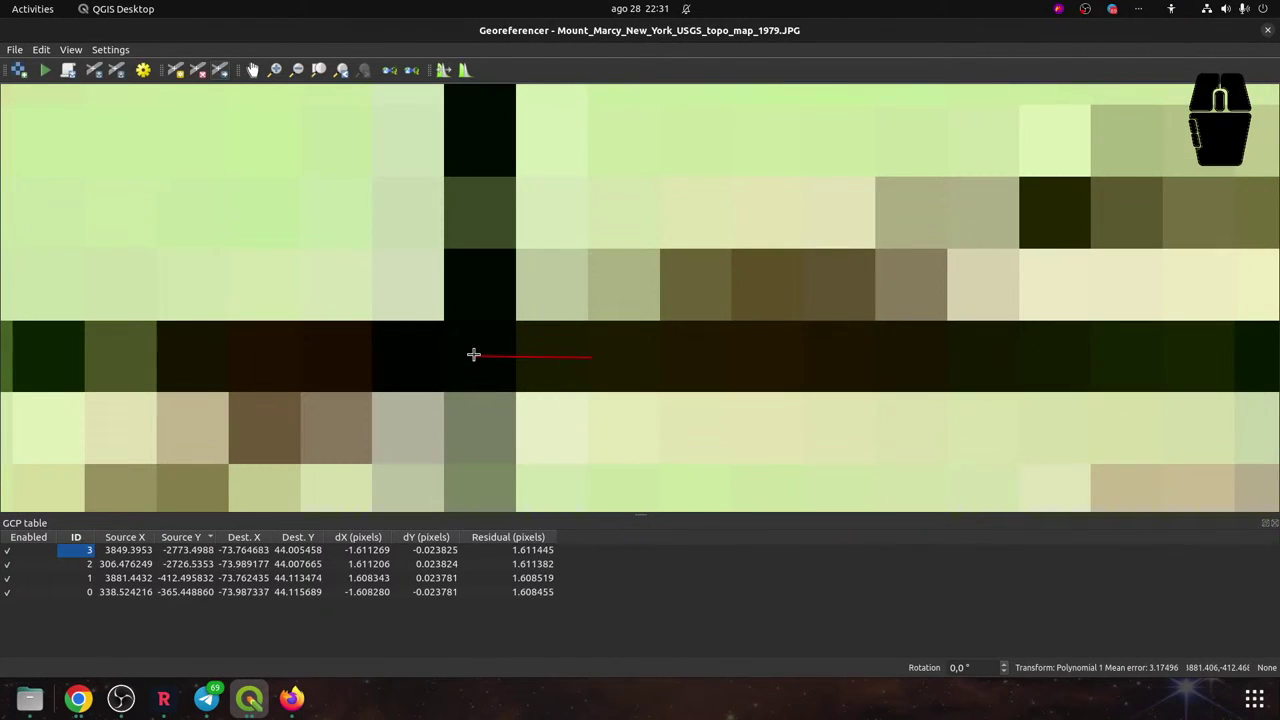
drag(480, 356, 479, 356)
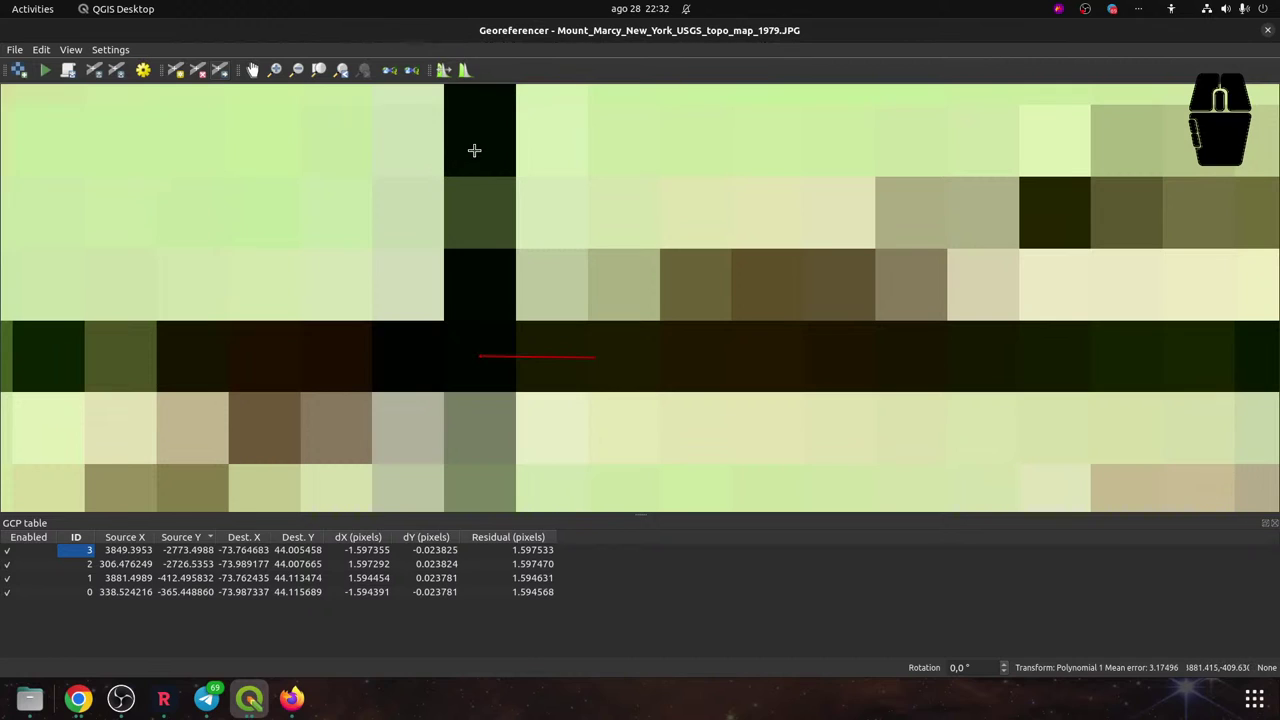
click(145, 70)
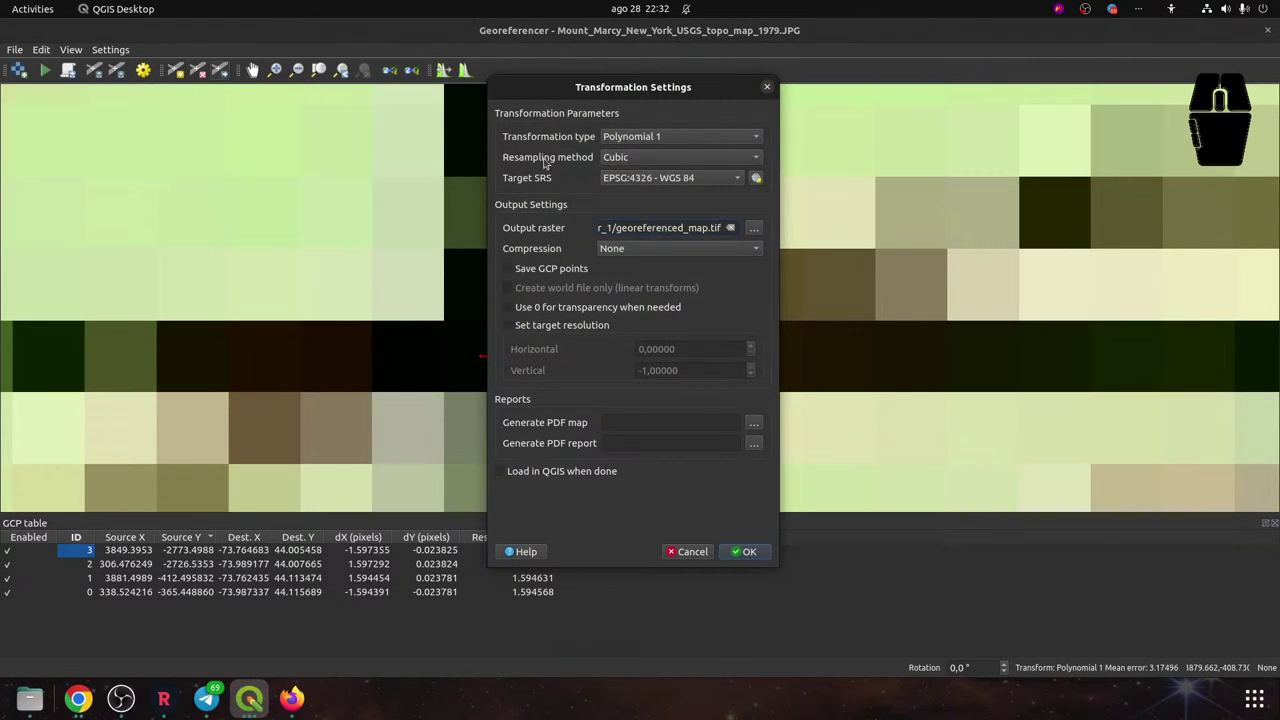
click(617, 143)
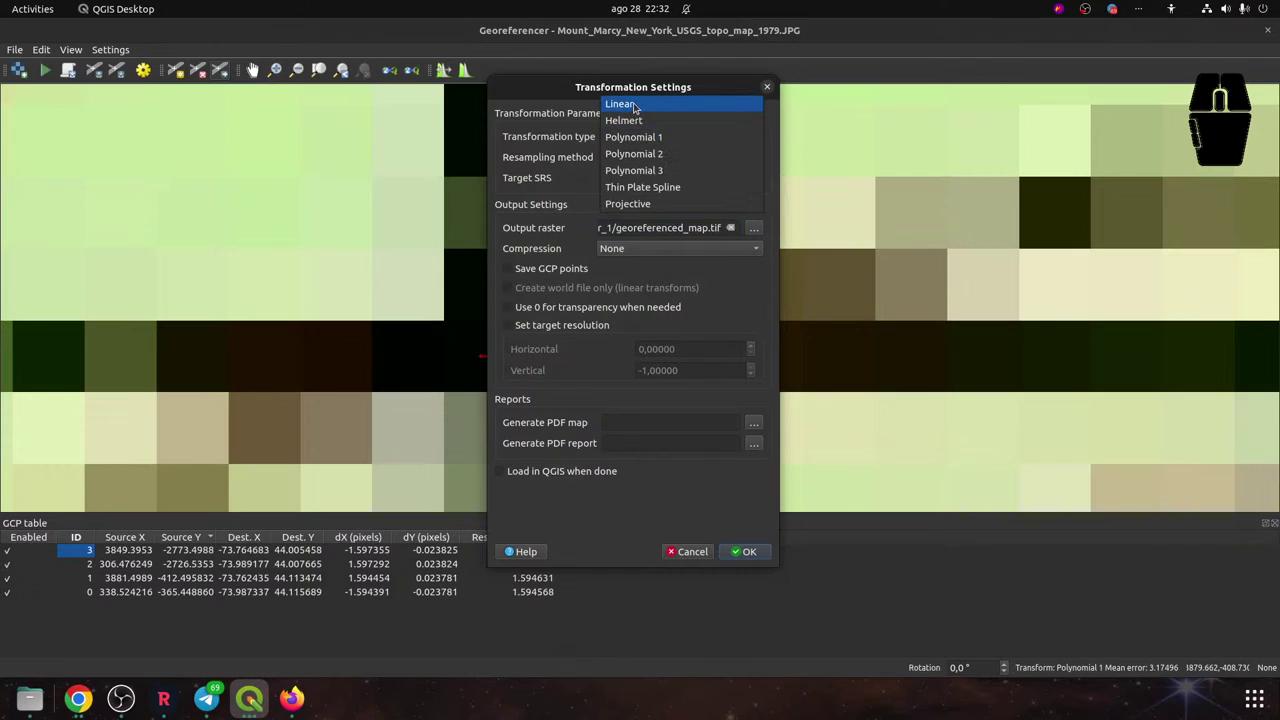
click(634, 106)
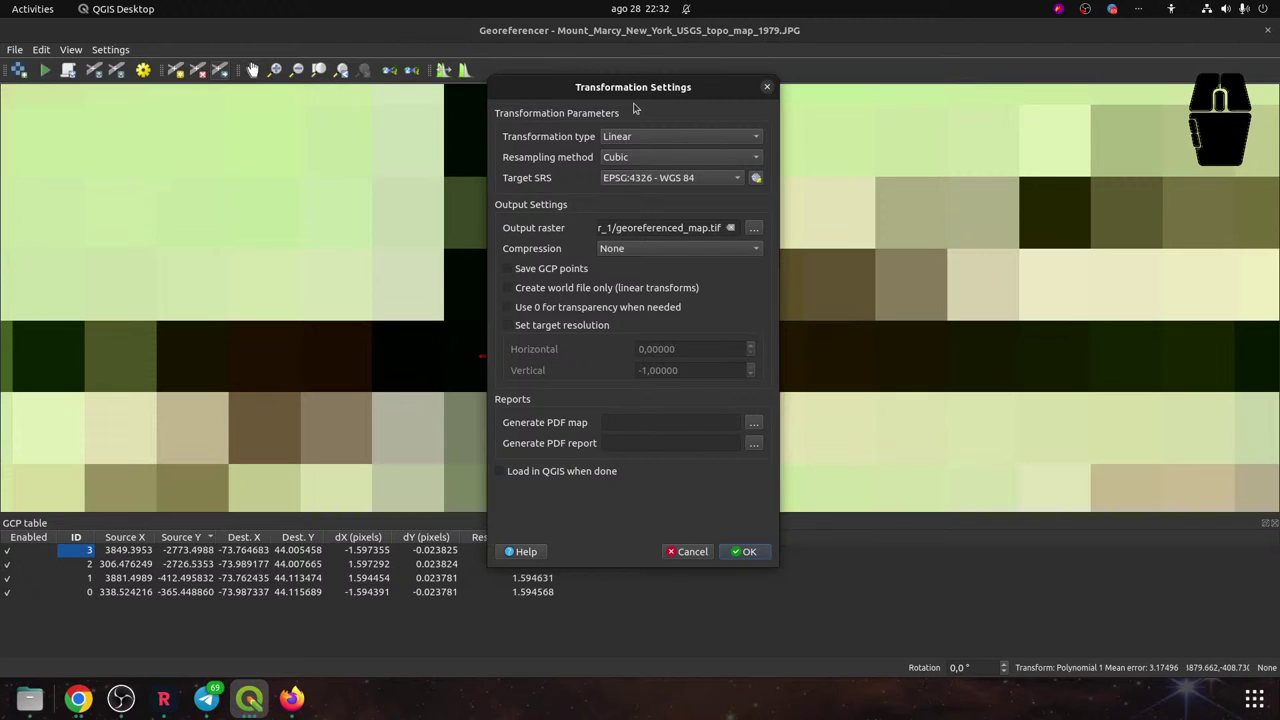
click(750, 552)
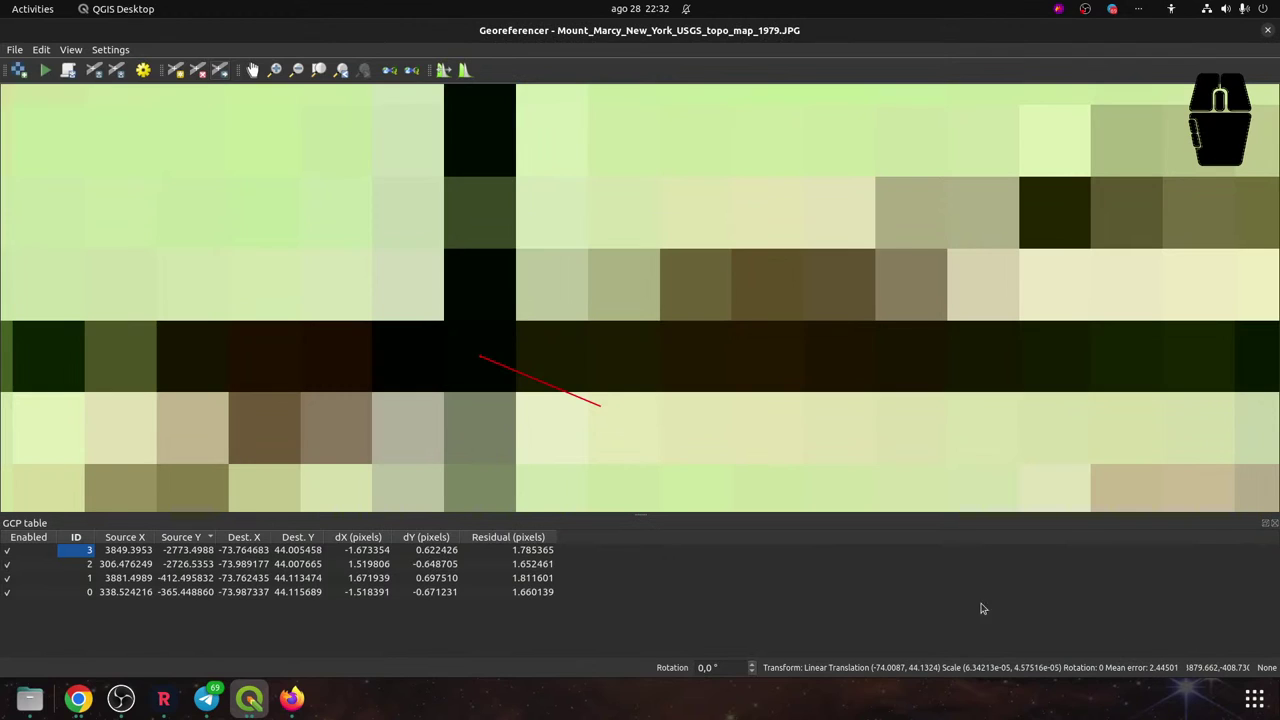
click(143, 71)
click(663, 137)
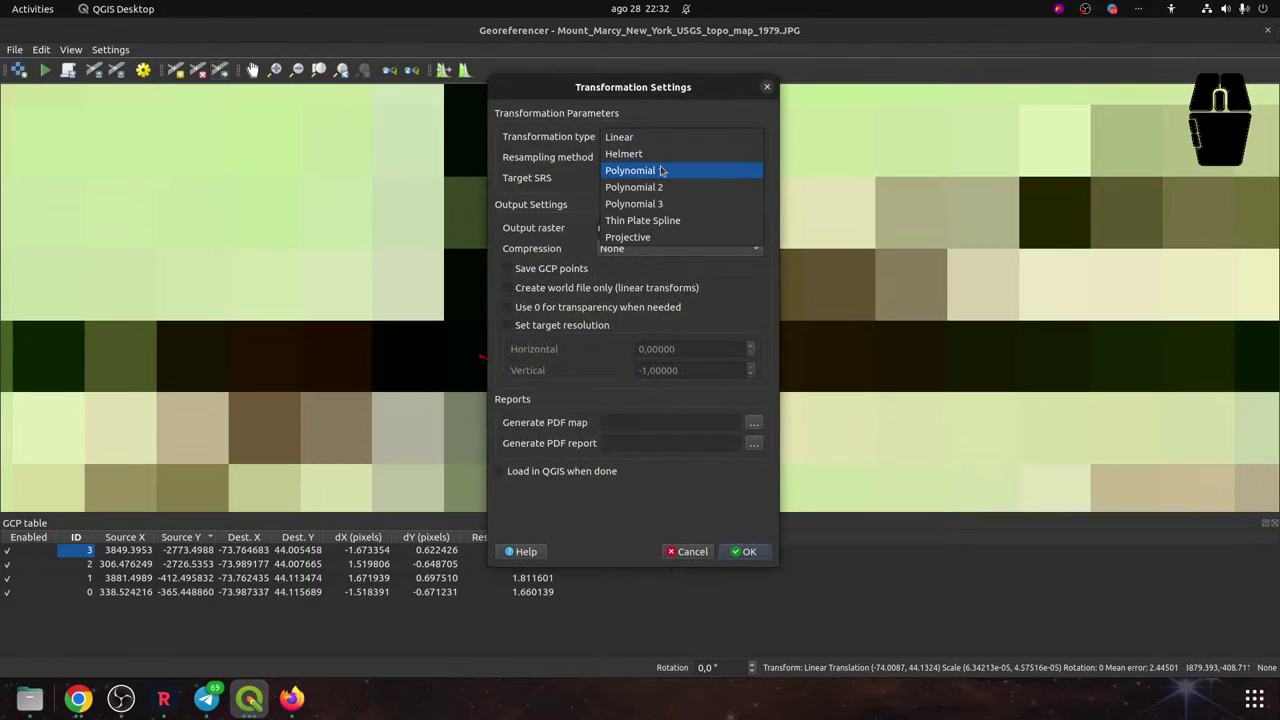
click(661, 171)
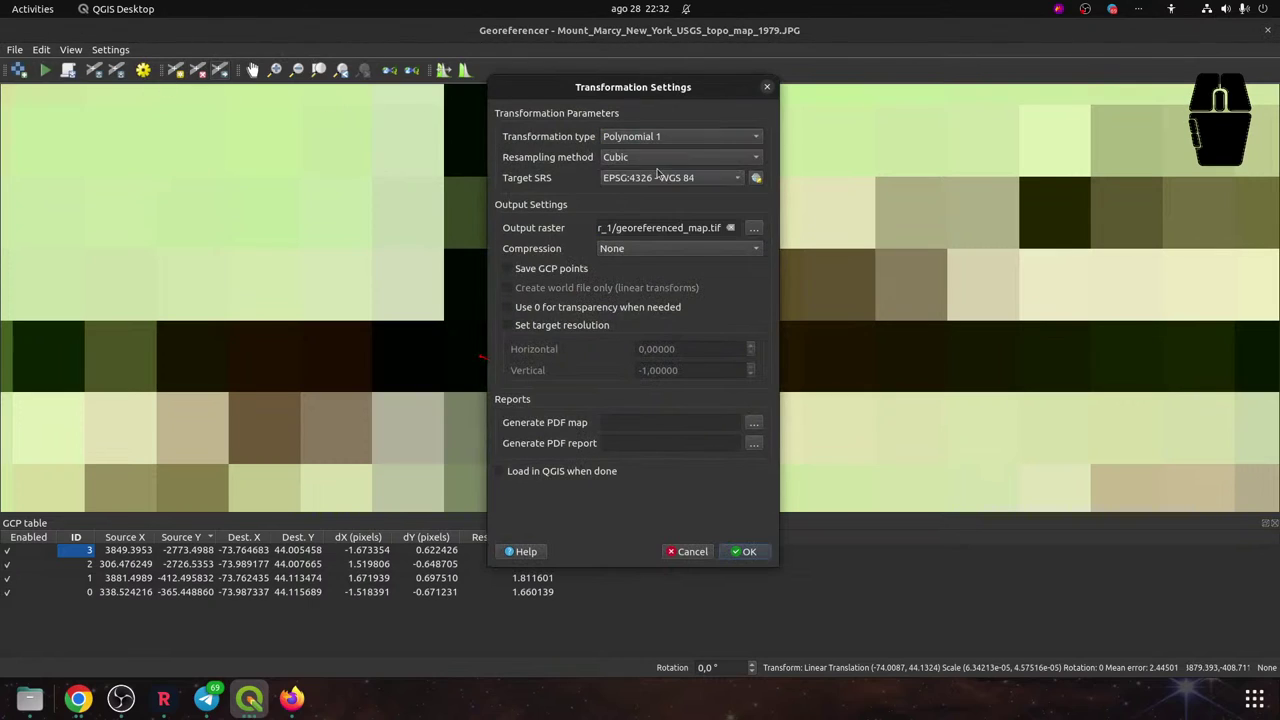
click(745, 555)
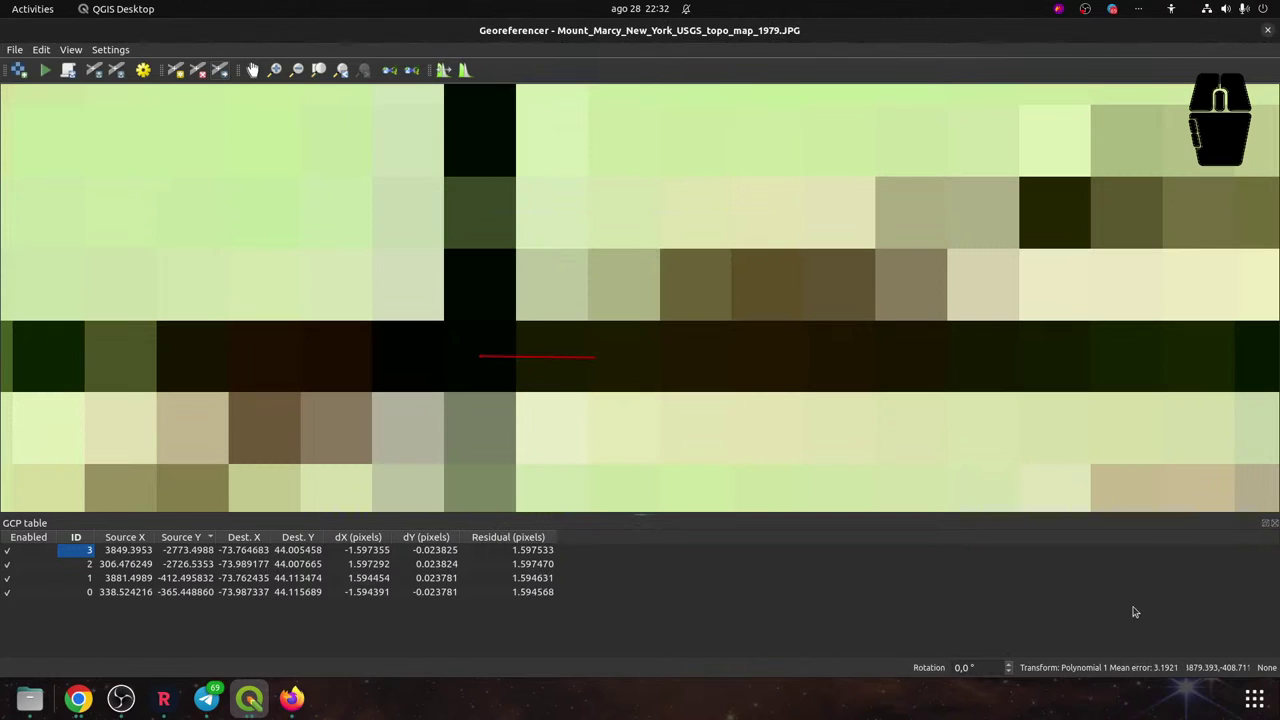
Run georeferencing of the topo map with Polynomial 1, then bring up the QGIS window previews
scroll(1061, 379, down, 5)
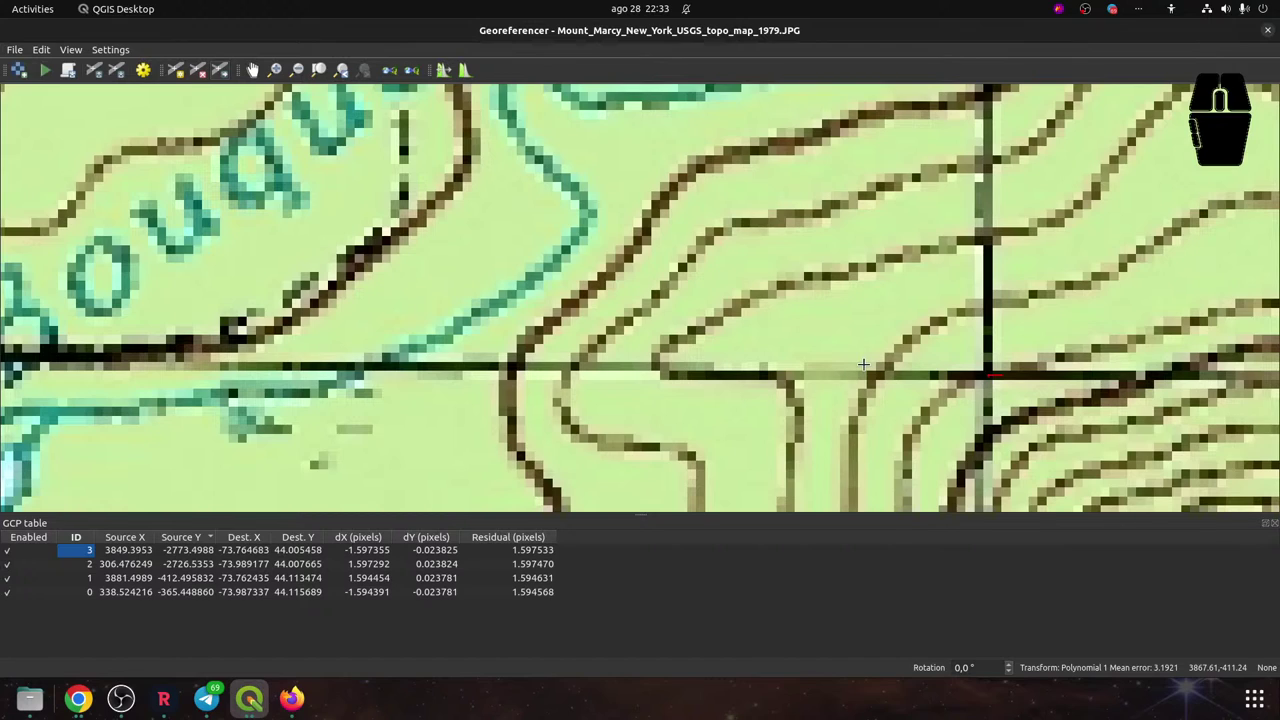
click(45, 69)
click(260, 710)
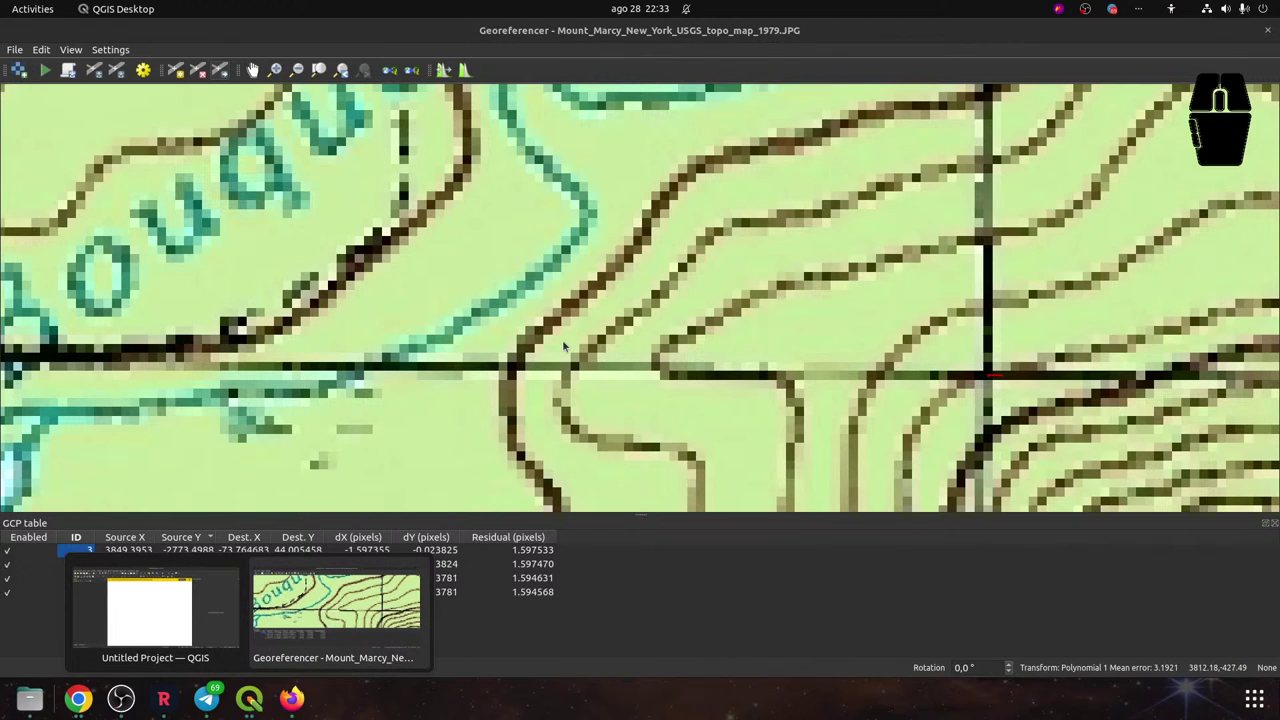
click(794, 37)
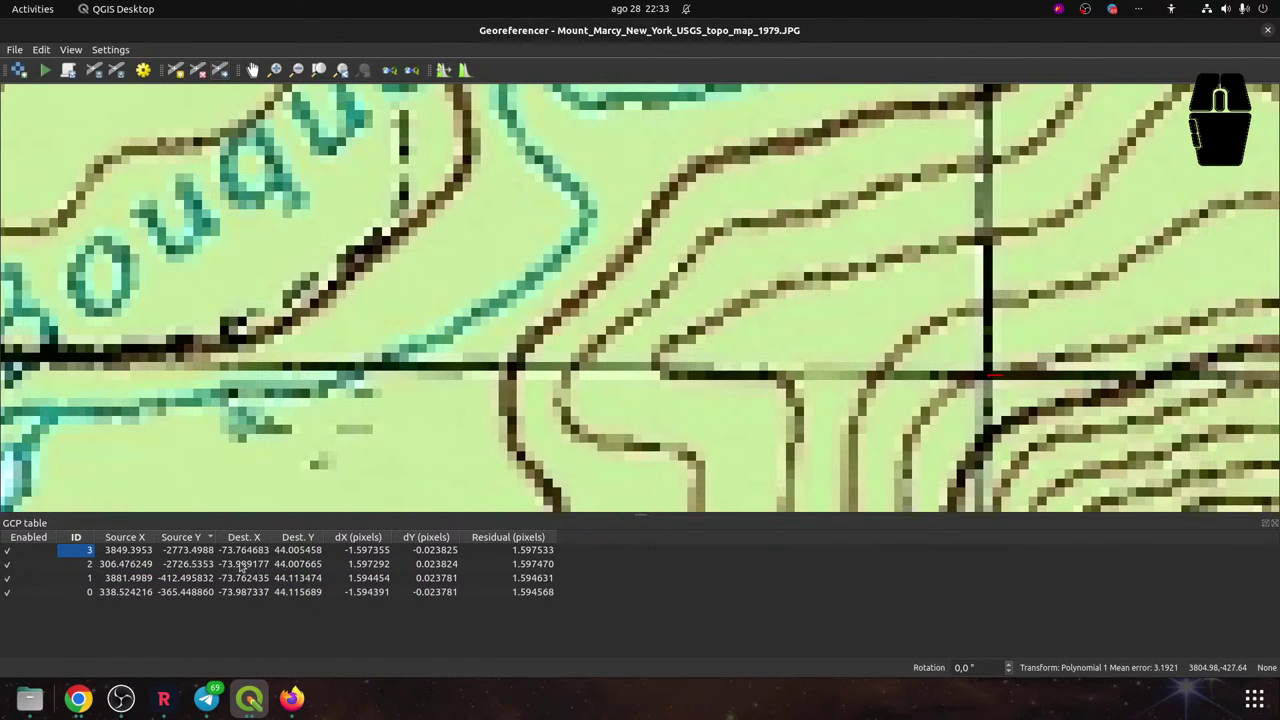
click(250, 699)
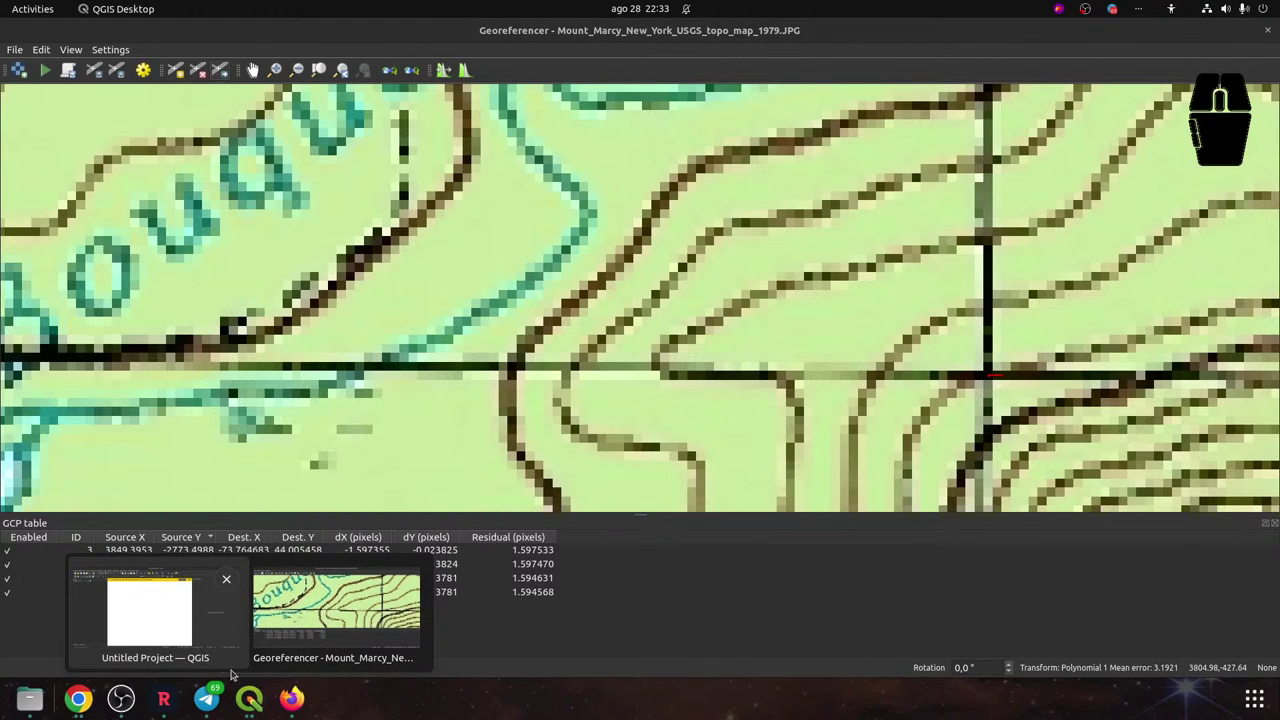
Save the untitled project as chapter1.qgz in Downloads/qgis_hydrological_dataset_v2/qgis_hydrological_dataset/Chapter_1
click(148, 615)
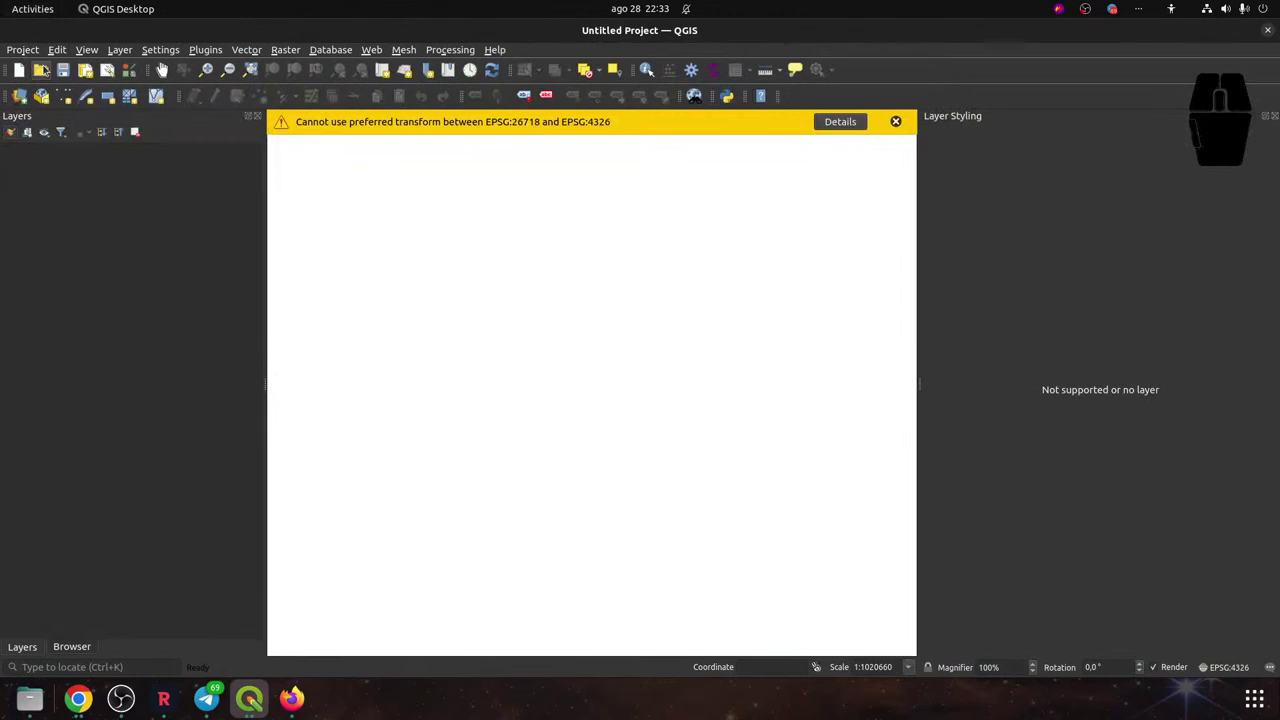
click(63, 72)
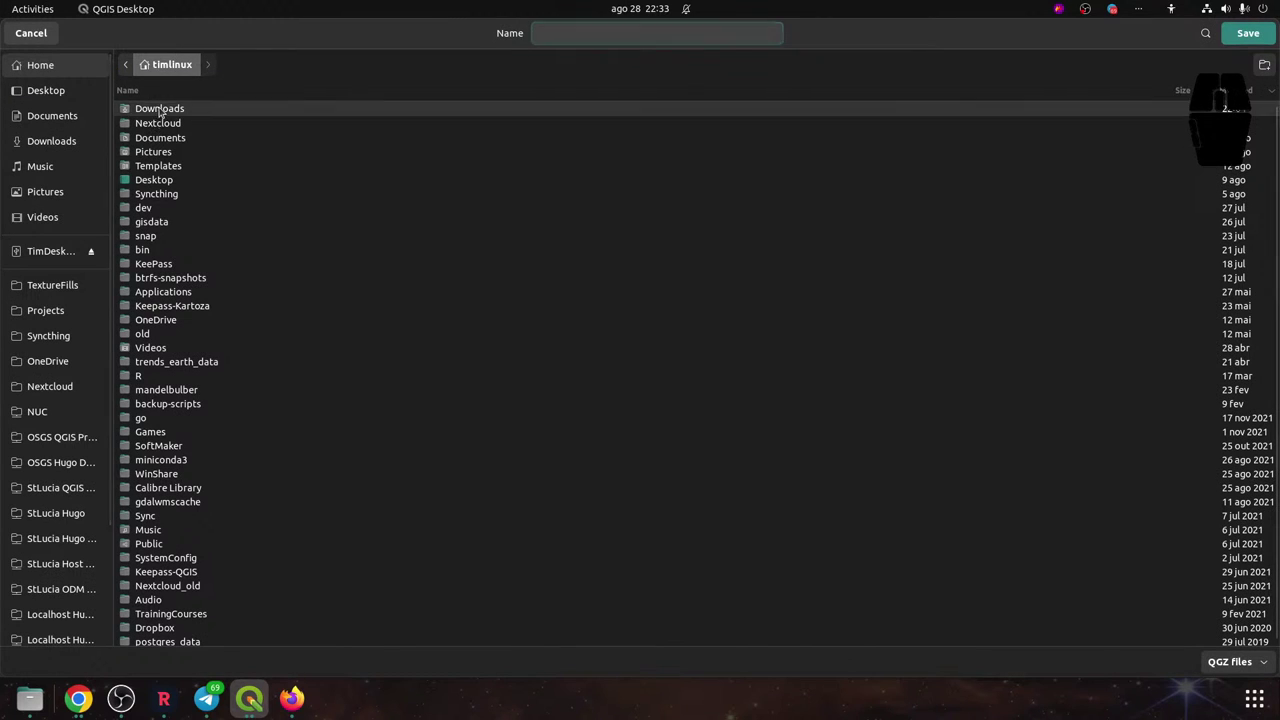
double_click(157, 110)
double_click(158, 110)
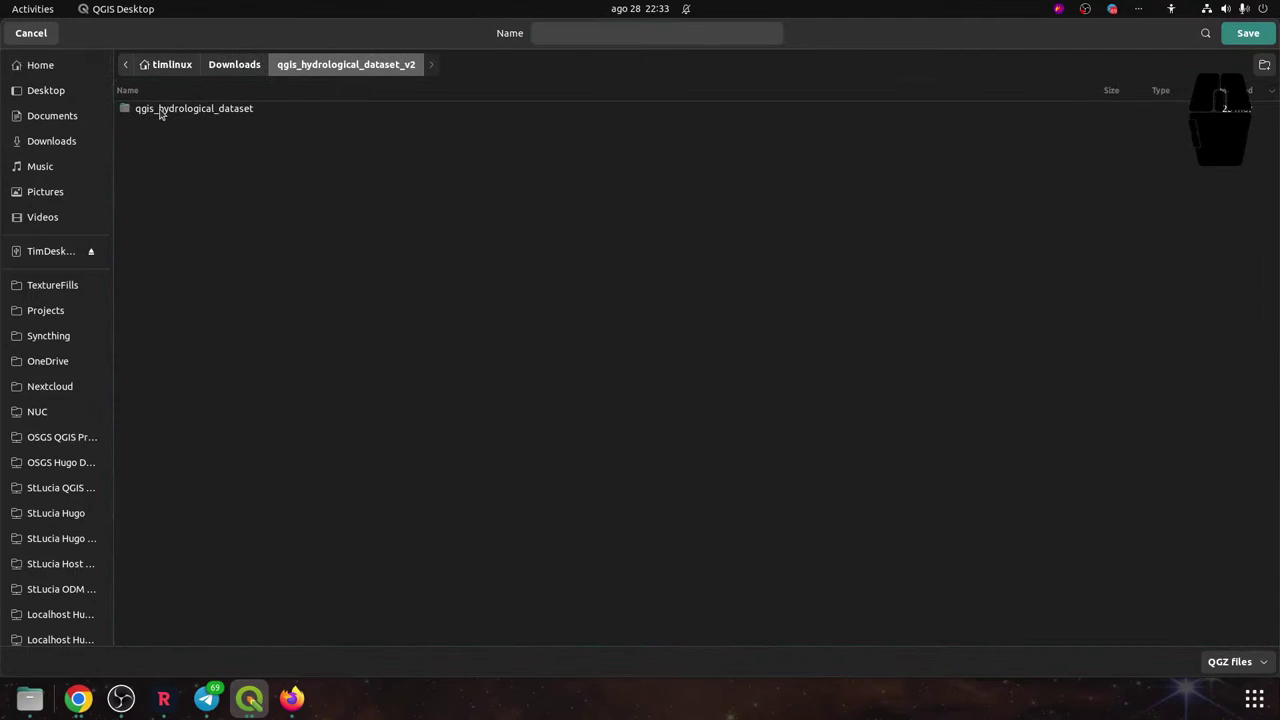
double_click(160, 110)
double_click(160, 110)
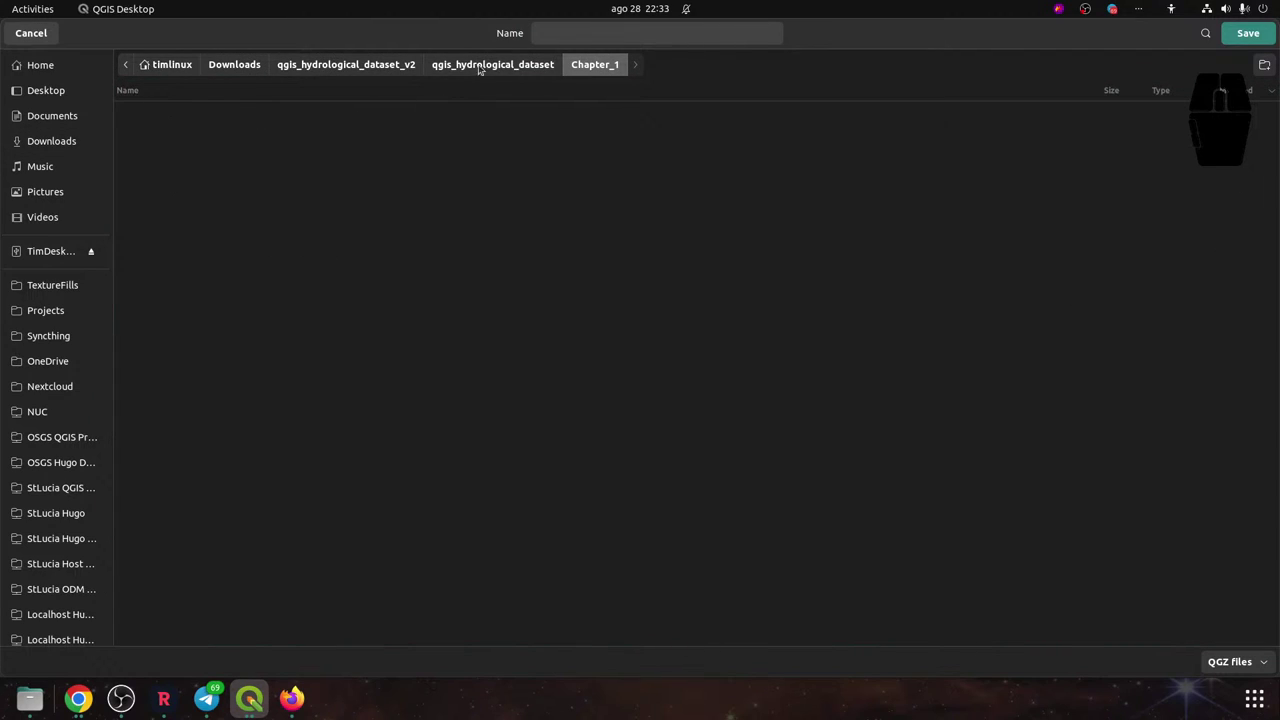
click(568, 34)
text(chapter1)
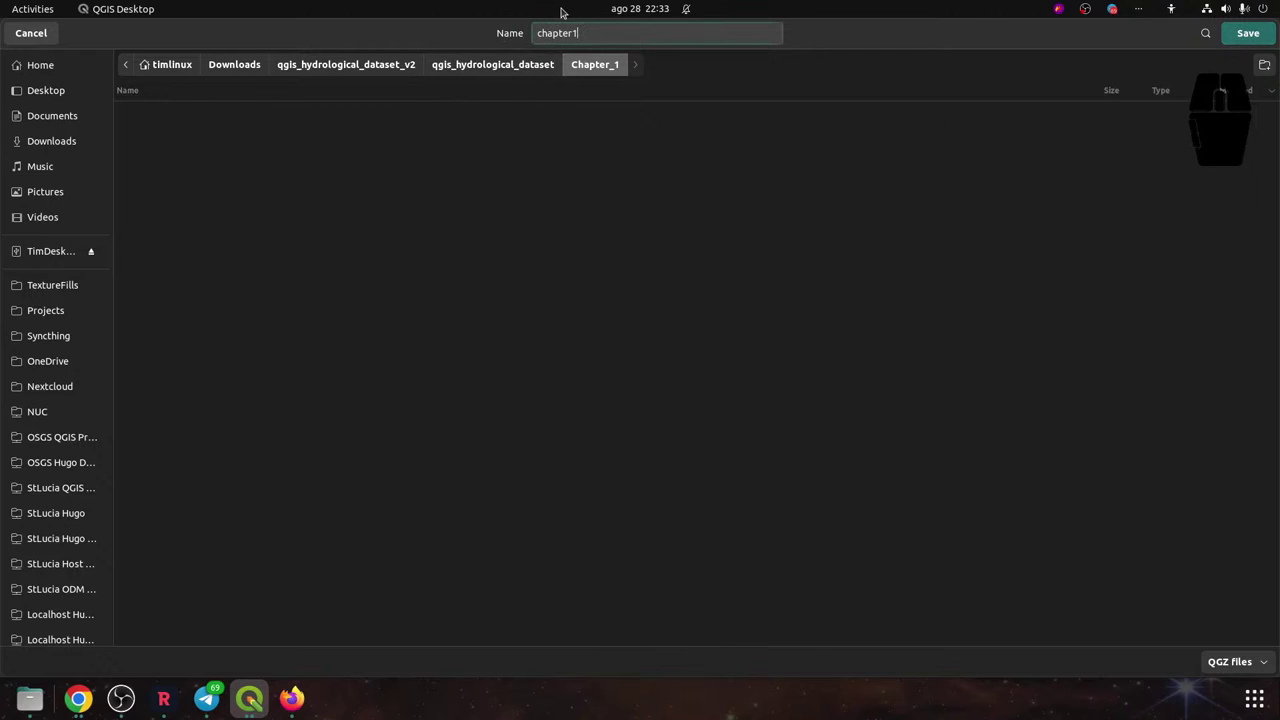
key(Return)
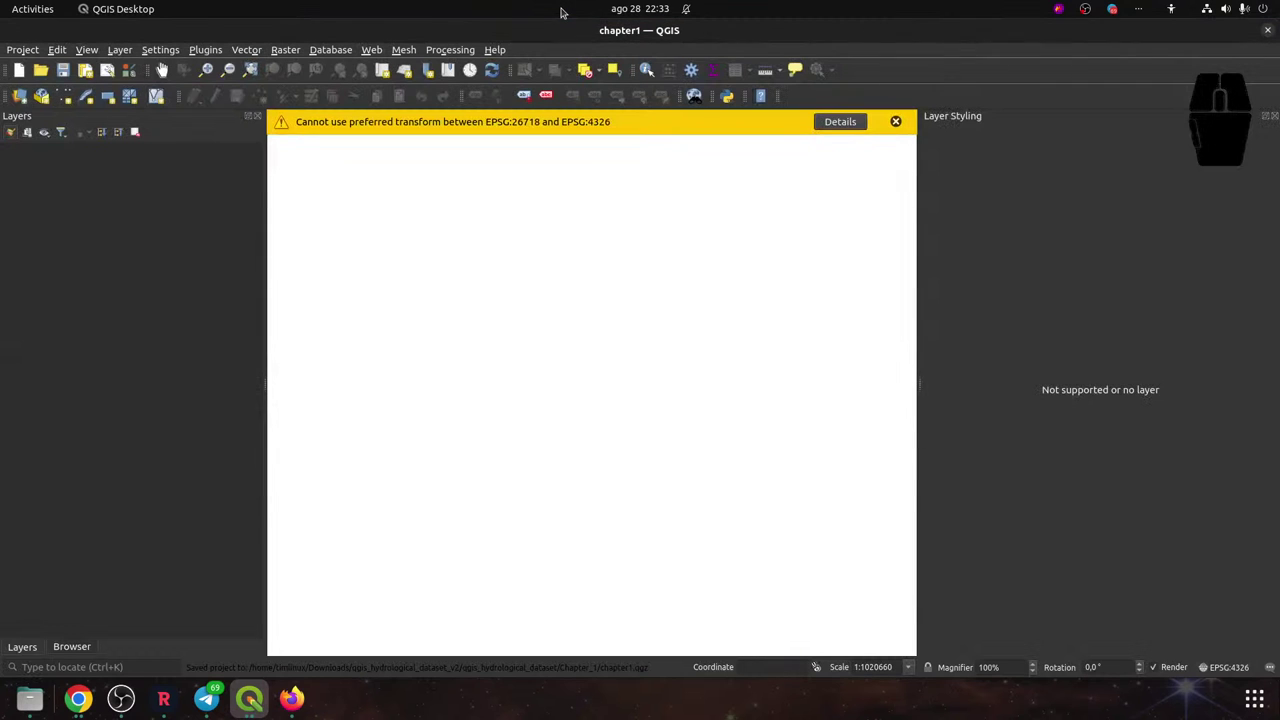
click(250, 698)
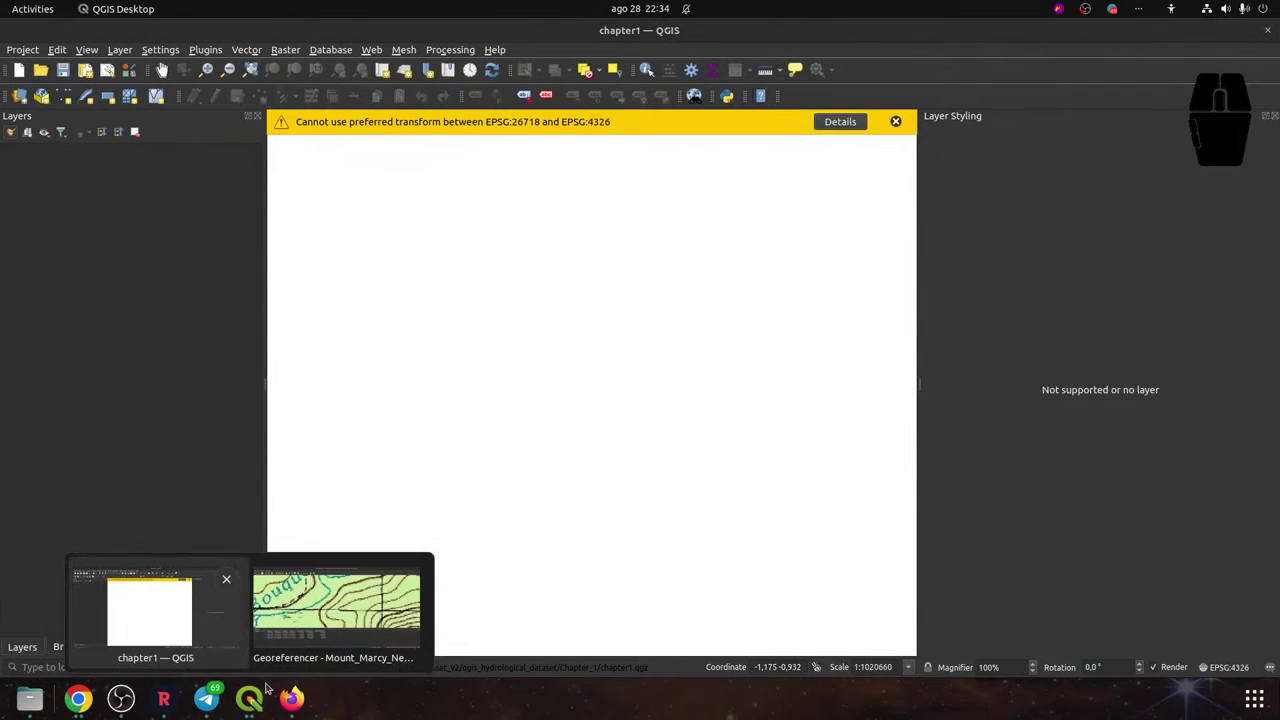
Bring the Georeferencer showing the Mount Marcy map and its four control points to the front
click(303, 610)
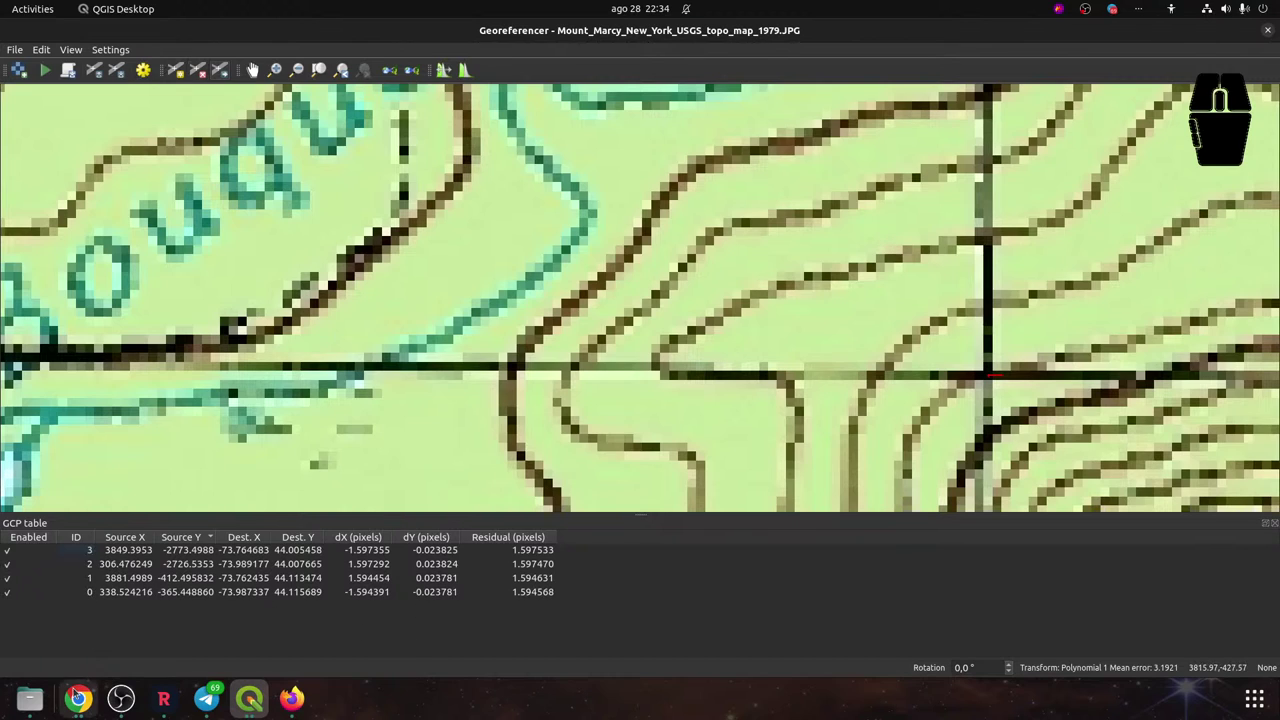
Check in Files that georeferenced_map.tif exists in Chapter_1, then switch back to QGIS
click(30, 700)
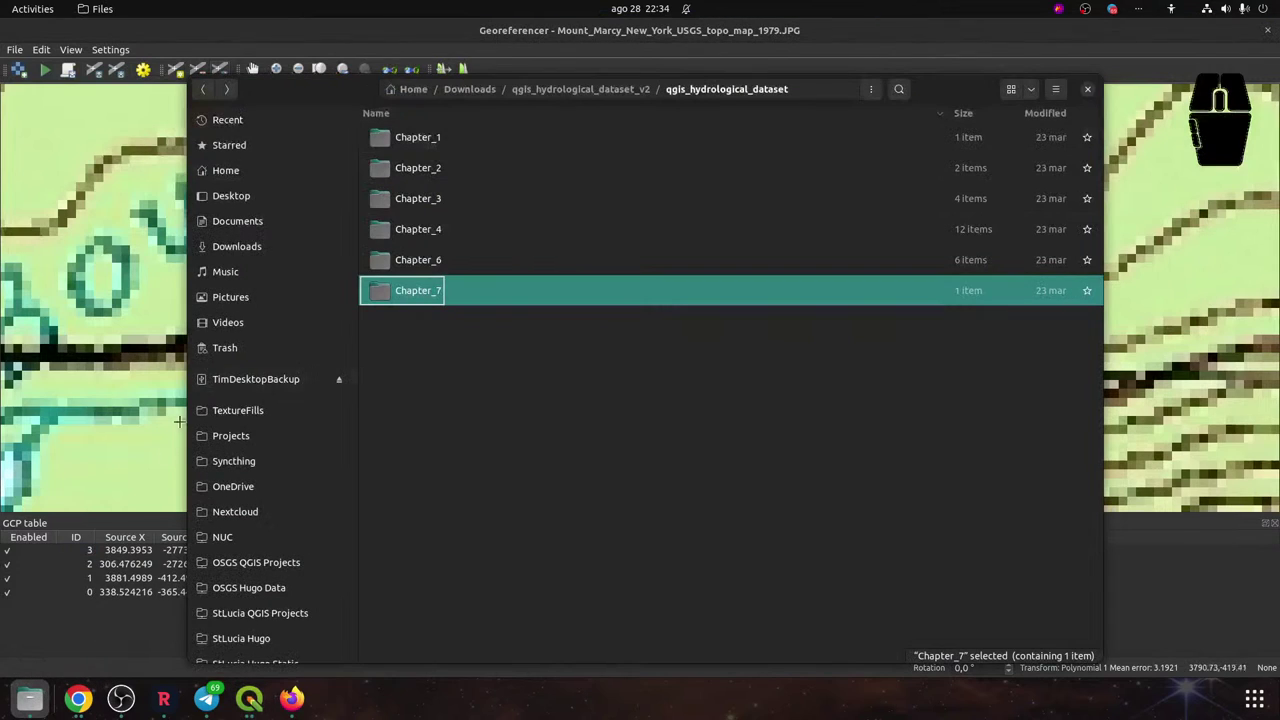
double_click(408, 137)
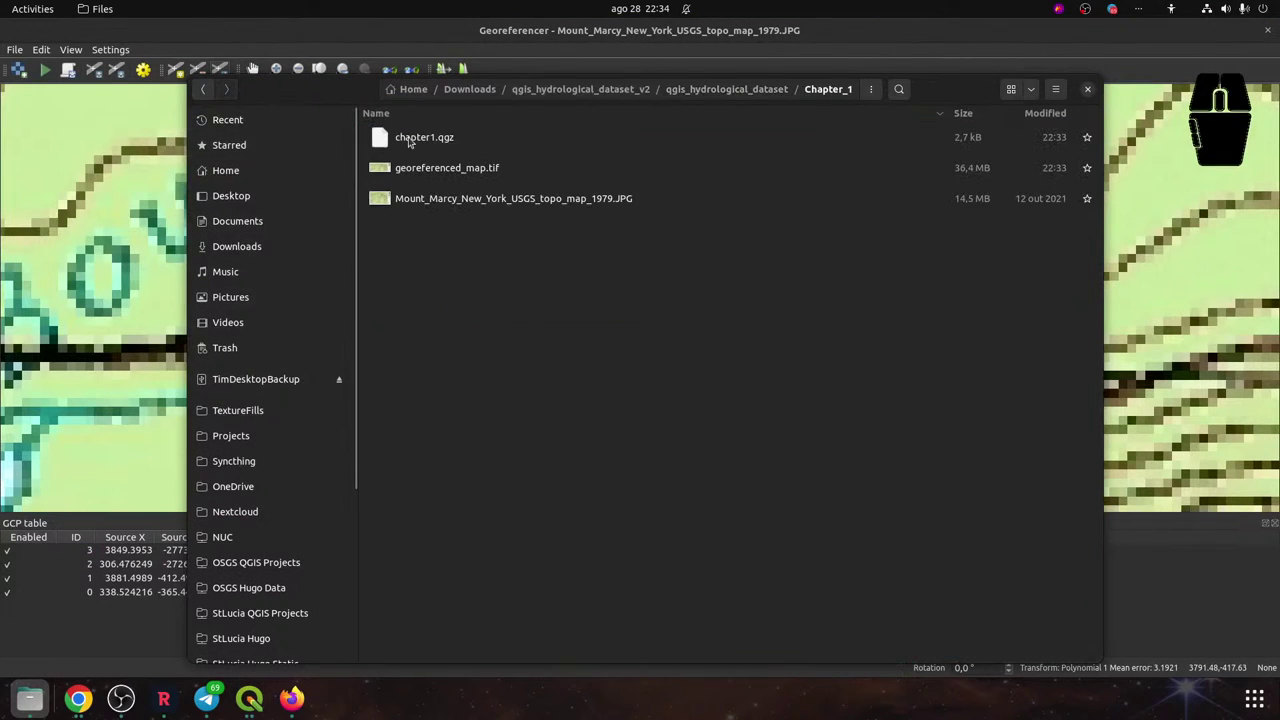
click(447, 172)
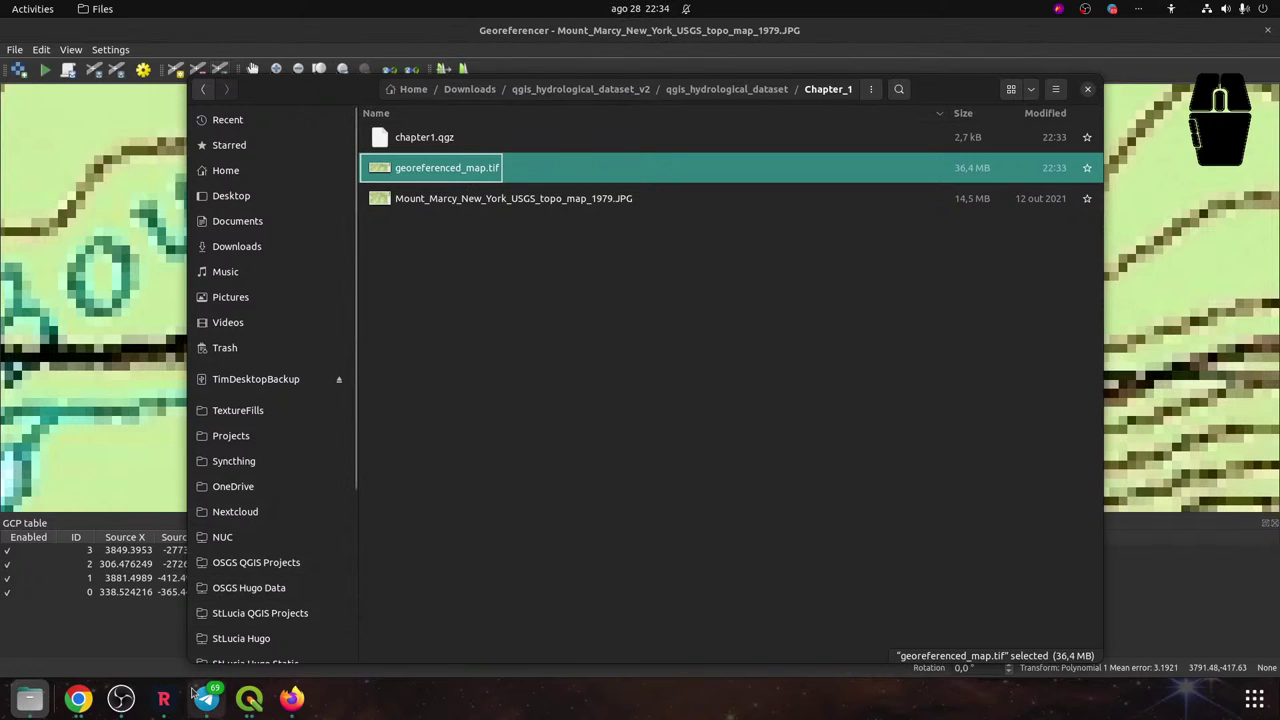
click(258, 700)
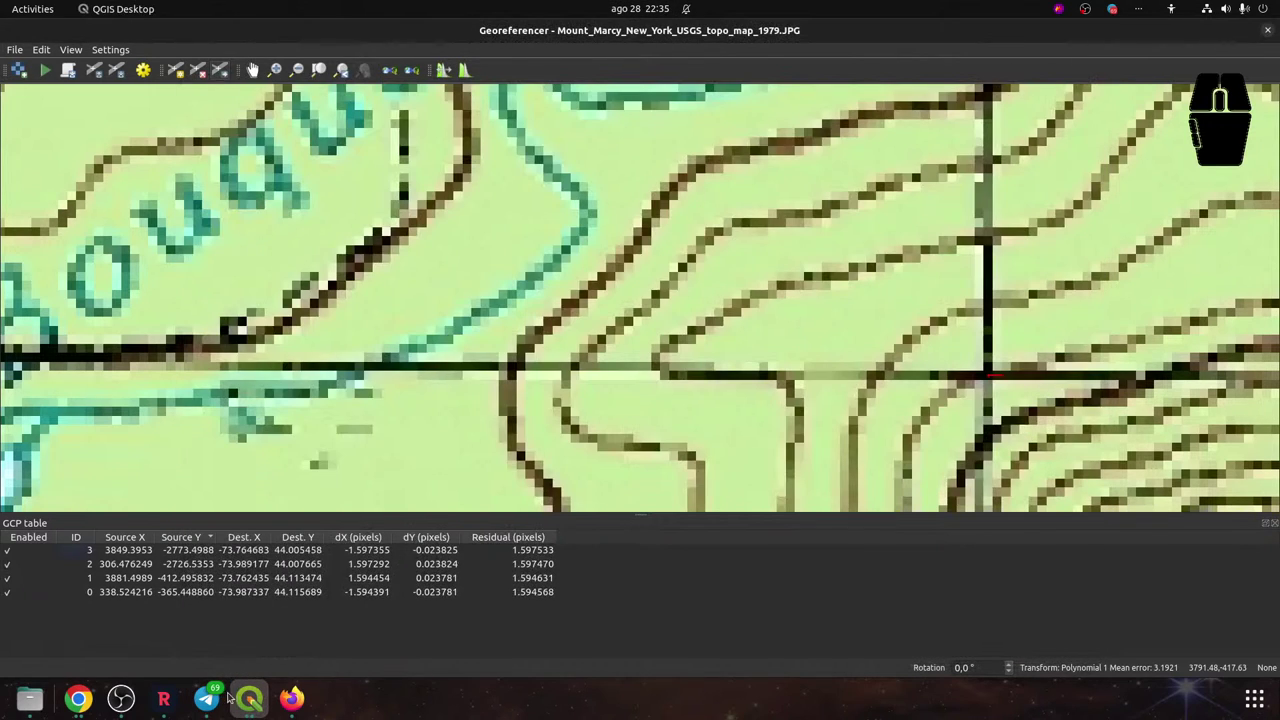
click(248, 698)
Add georeferenced_map.tif to the chapter1 map by dragging it from Files
click(158, 626)
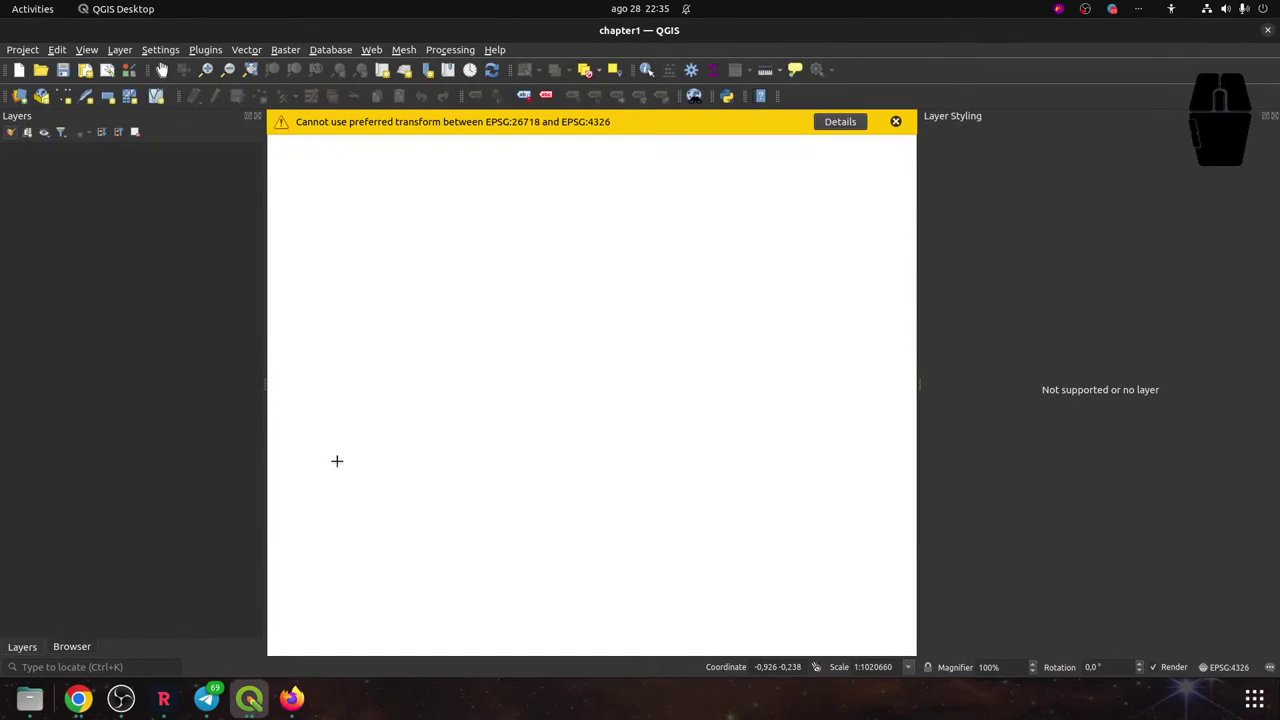
click(30, 698)
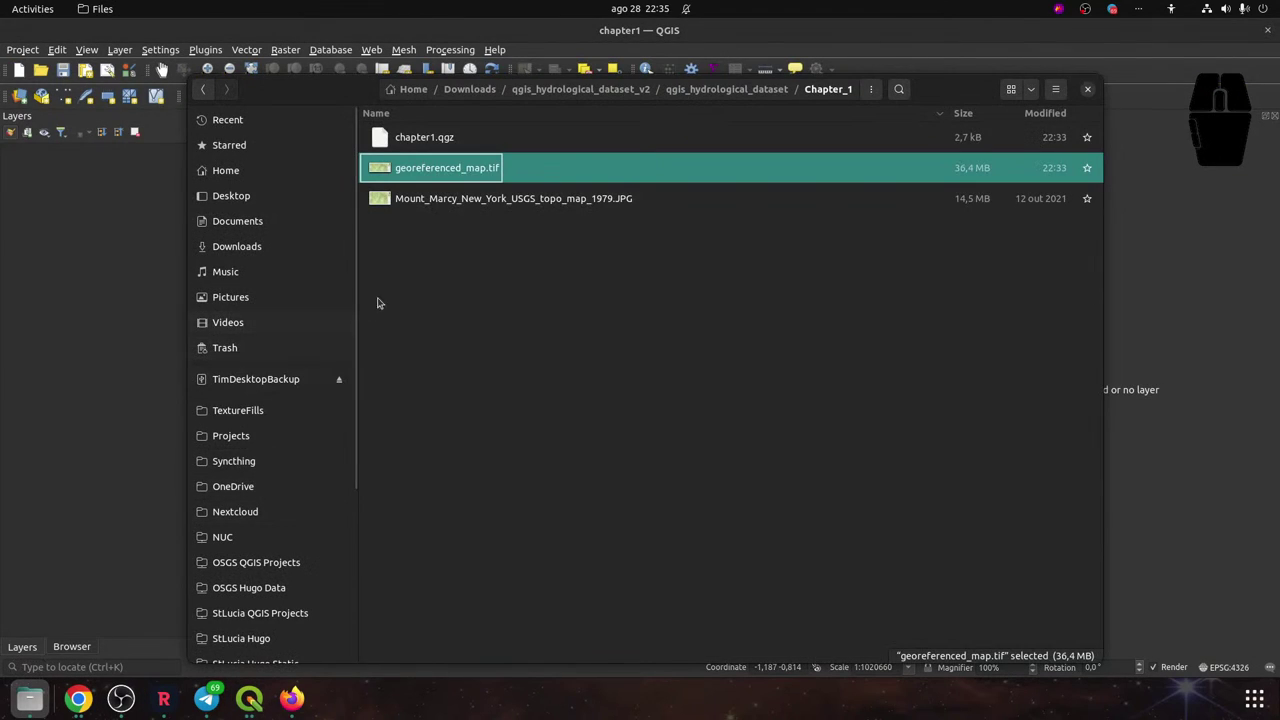
drag(441, 170, 610, 285)
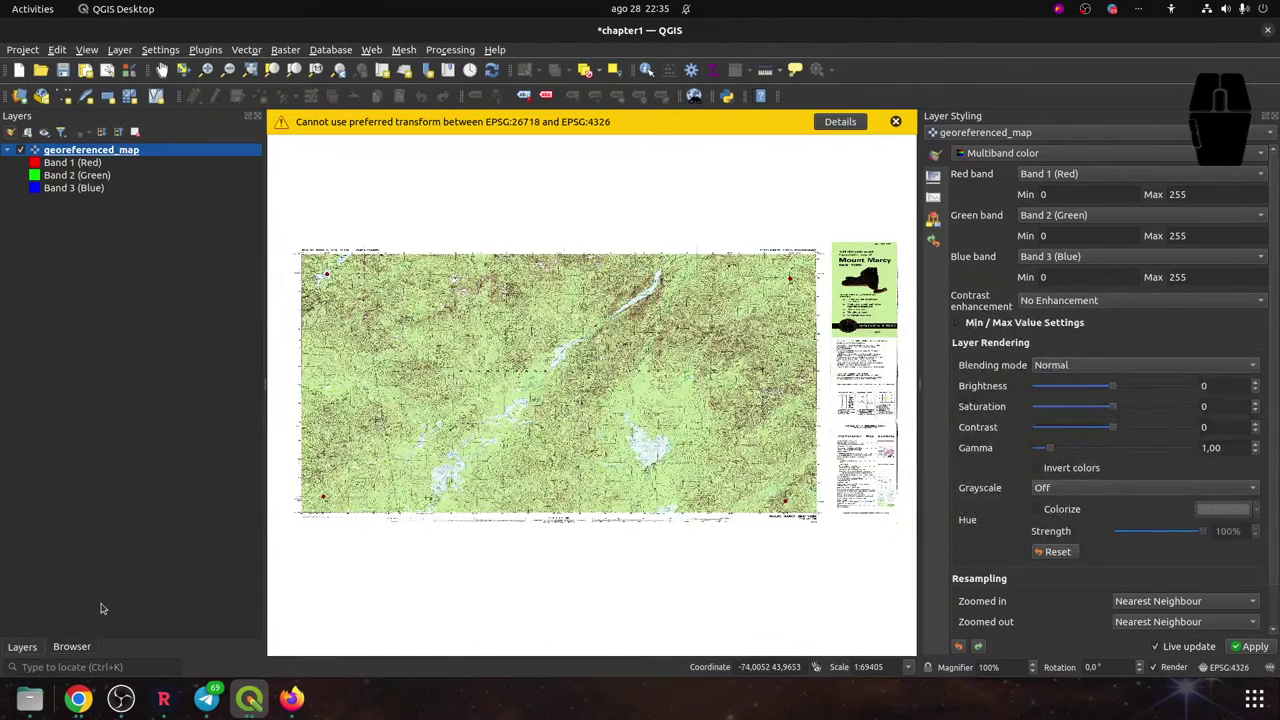
Add the OpenStreetMap XYZ tile layer and place it beneath georeferenced_map
click(60, 650)
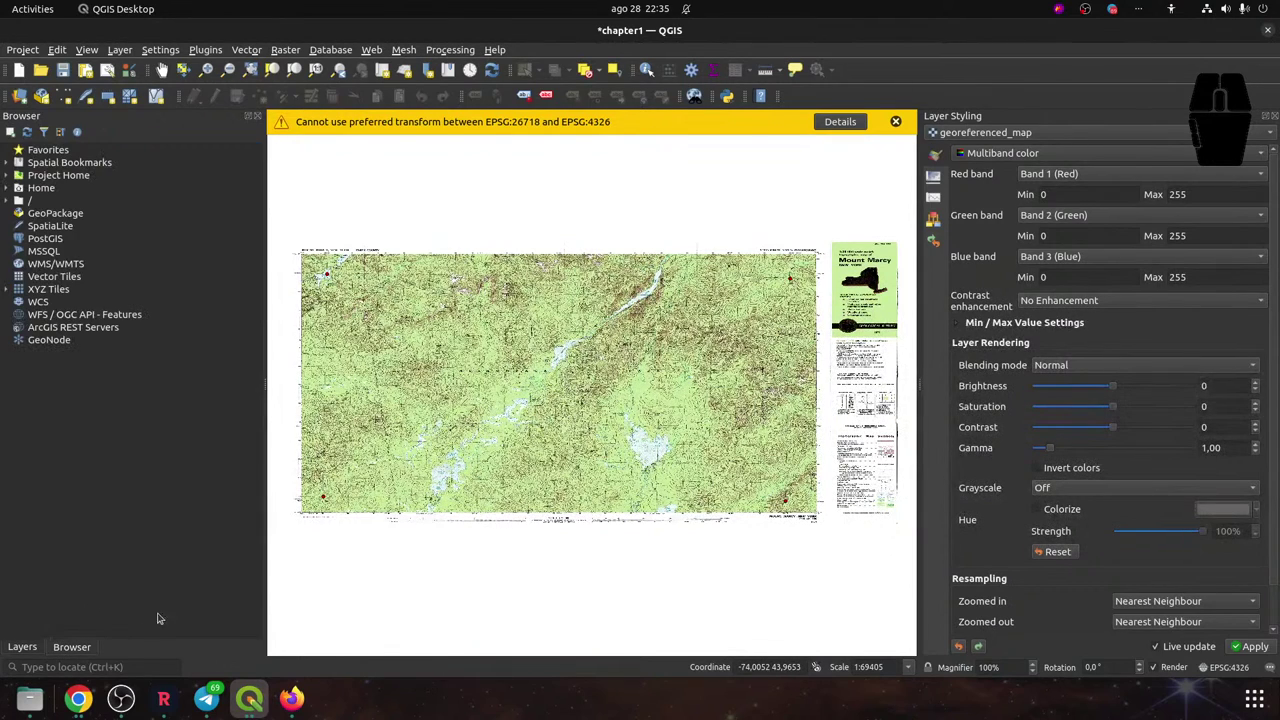
double_click(14, 291)
click(41, 303)
drag(41, 310, 520, 560)
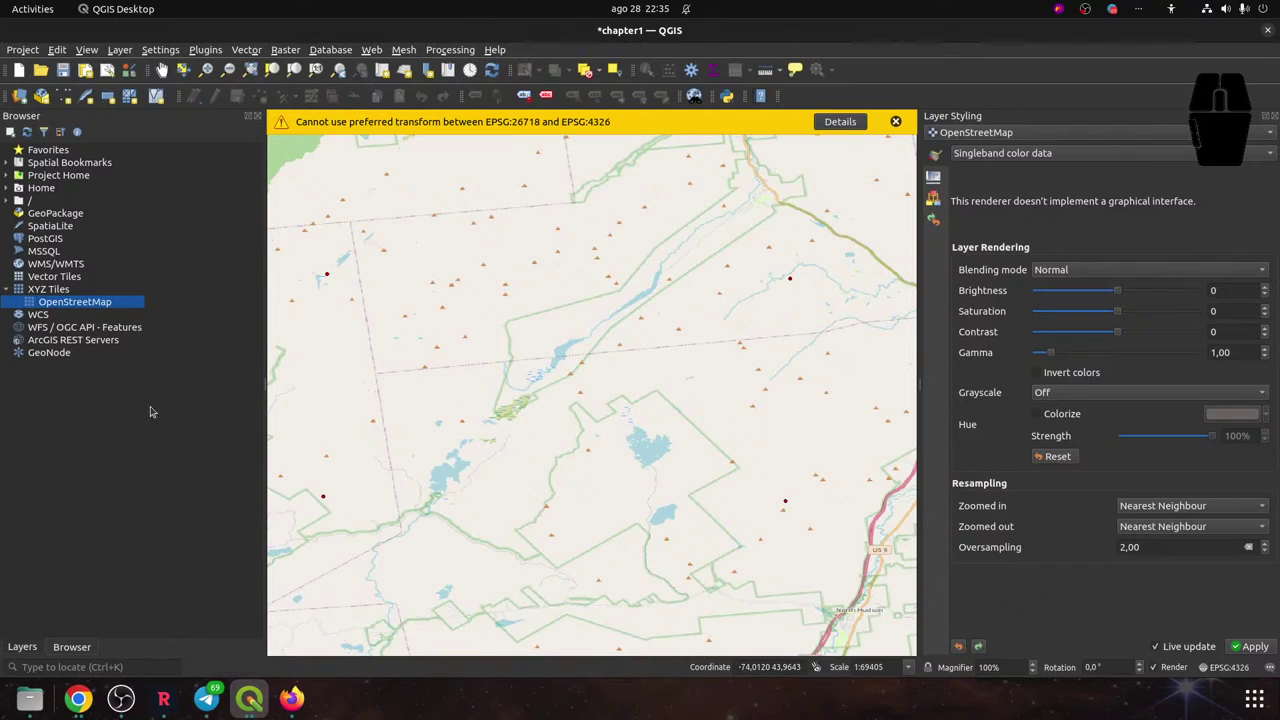
click(29, 650)
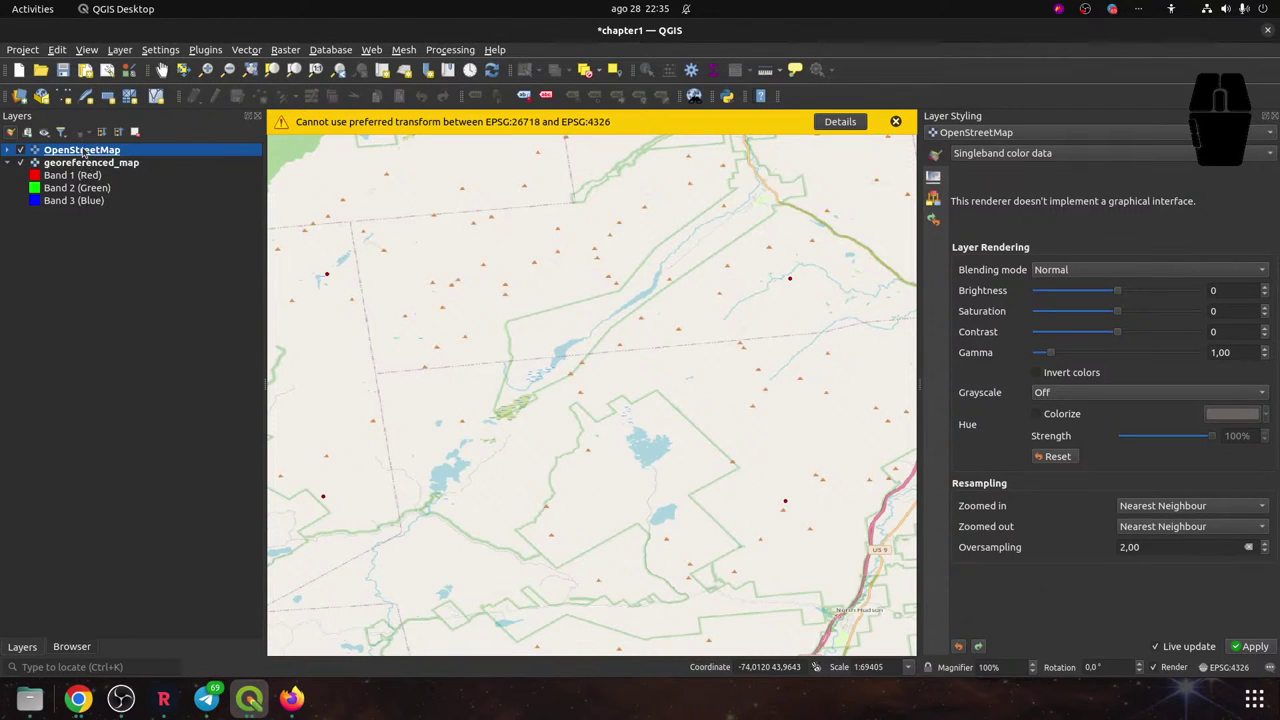
drag(87, 155, 88, 286)
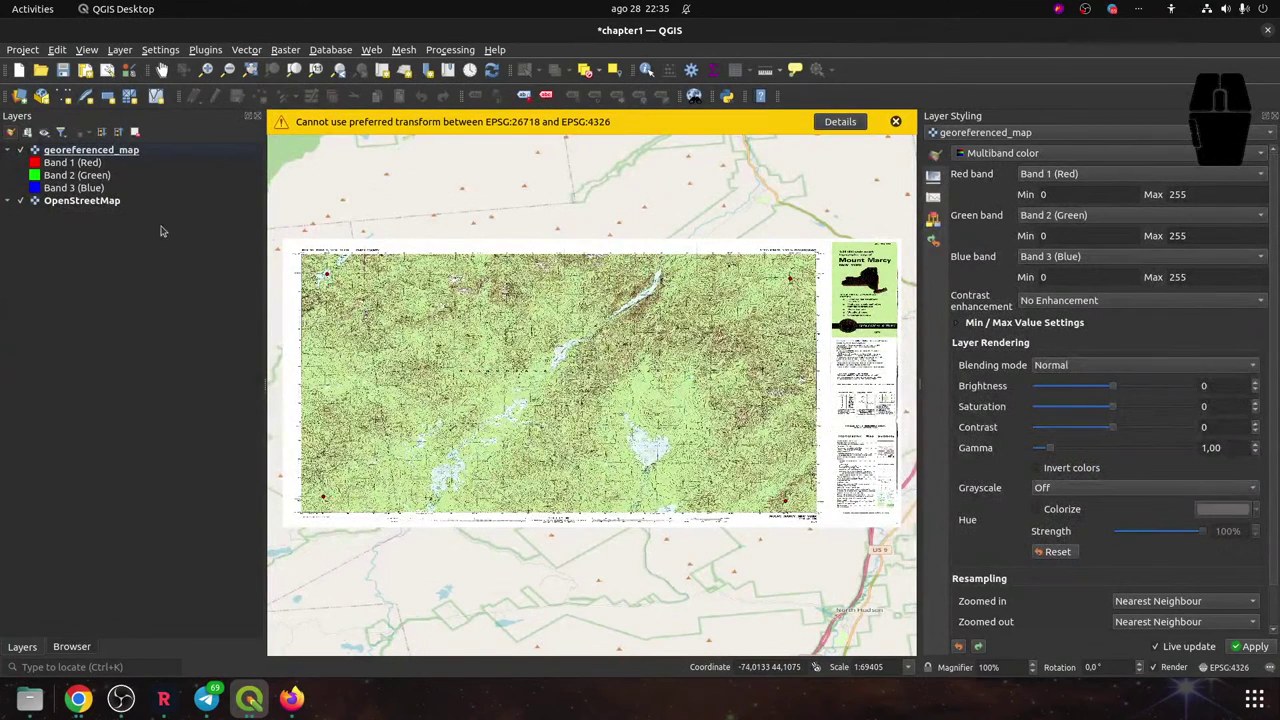
Add an Opacity slider widget to georeferenced_map's legend in its layer properties
click(60, 154)
right_click(60, 155)
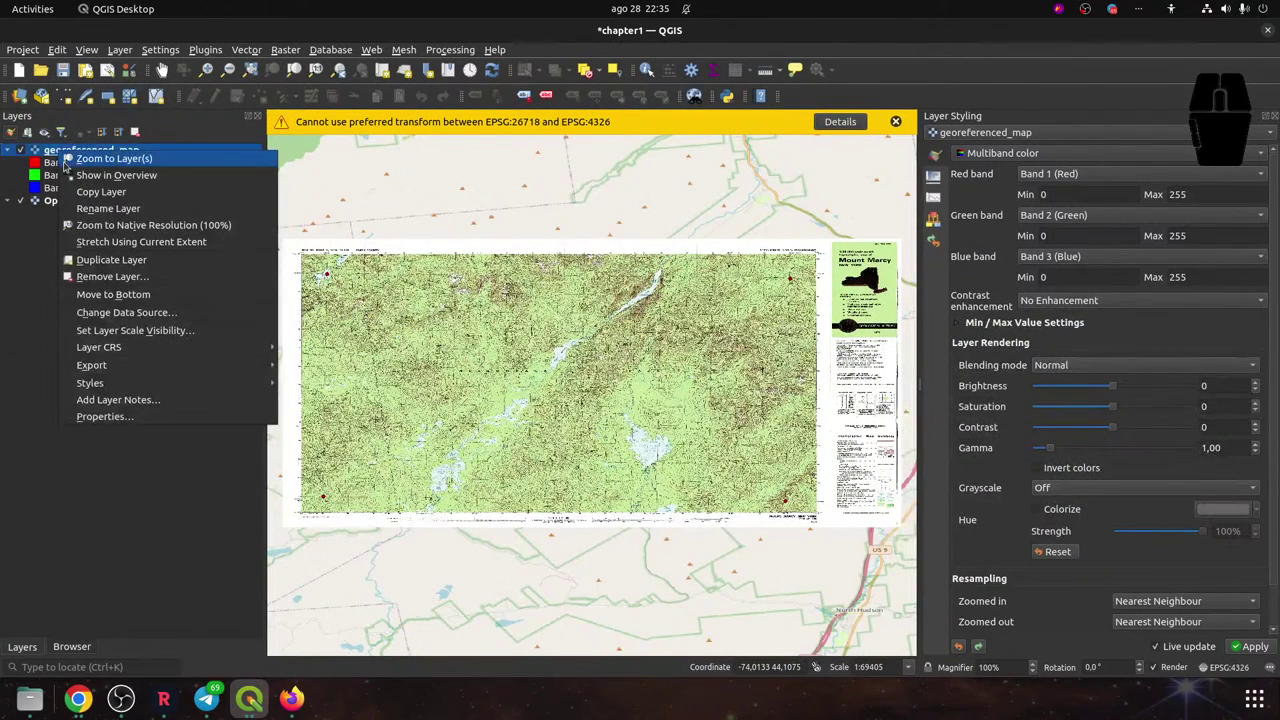
click(103, 417)
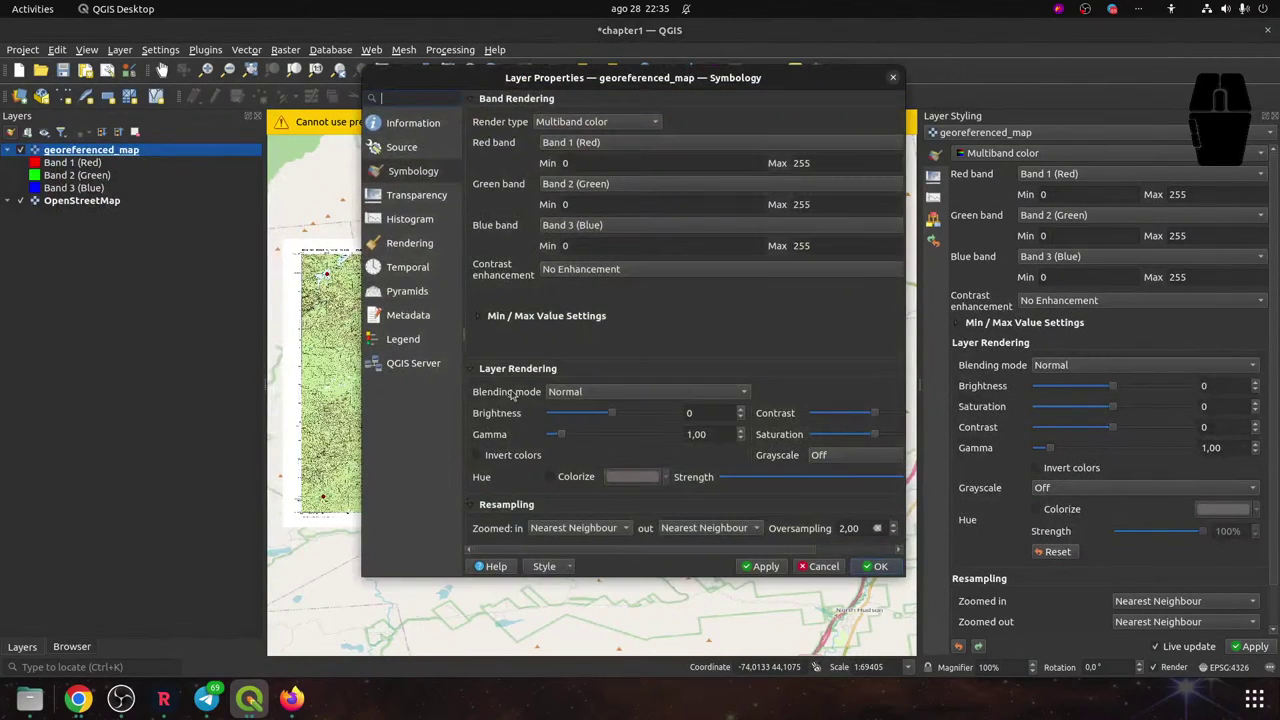
click(401, 341)
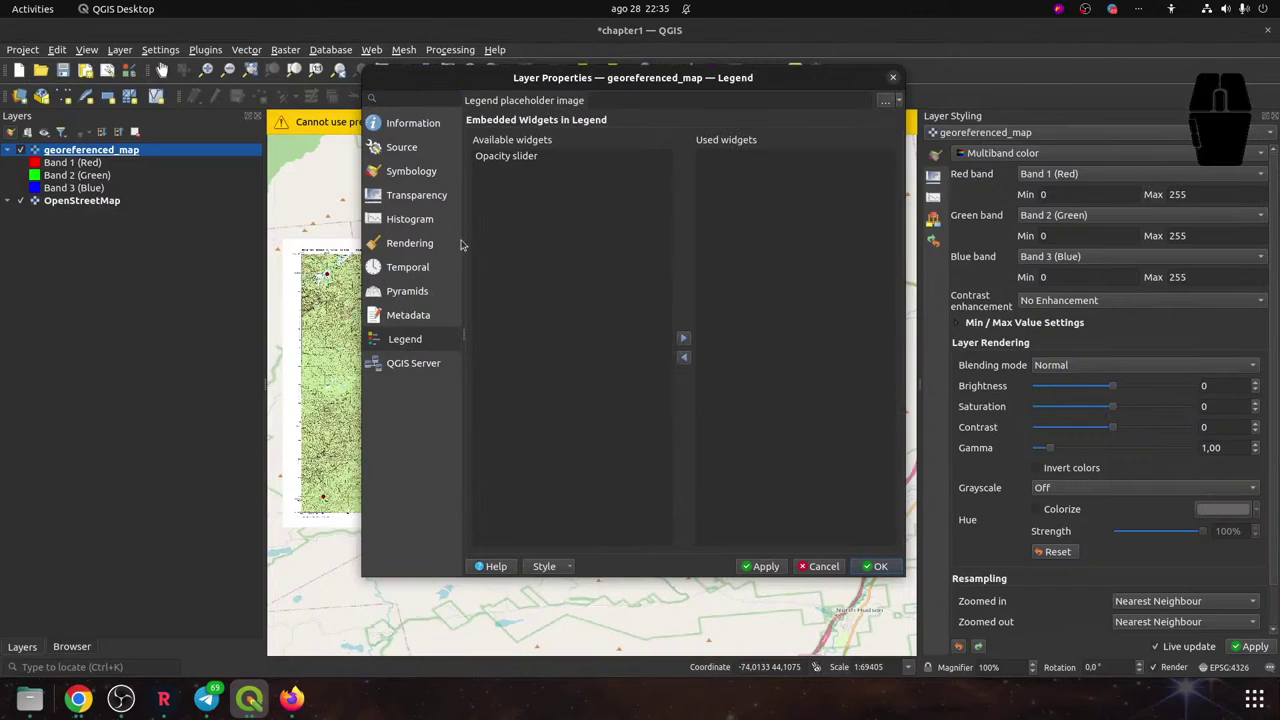
click(509, 161)
click(683, 339)
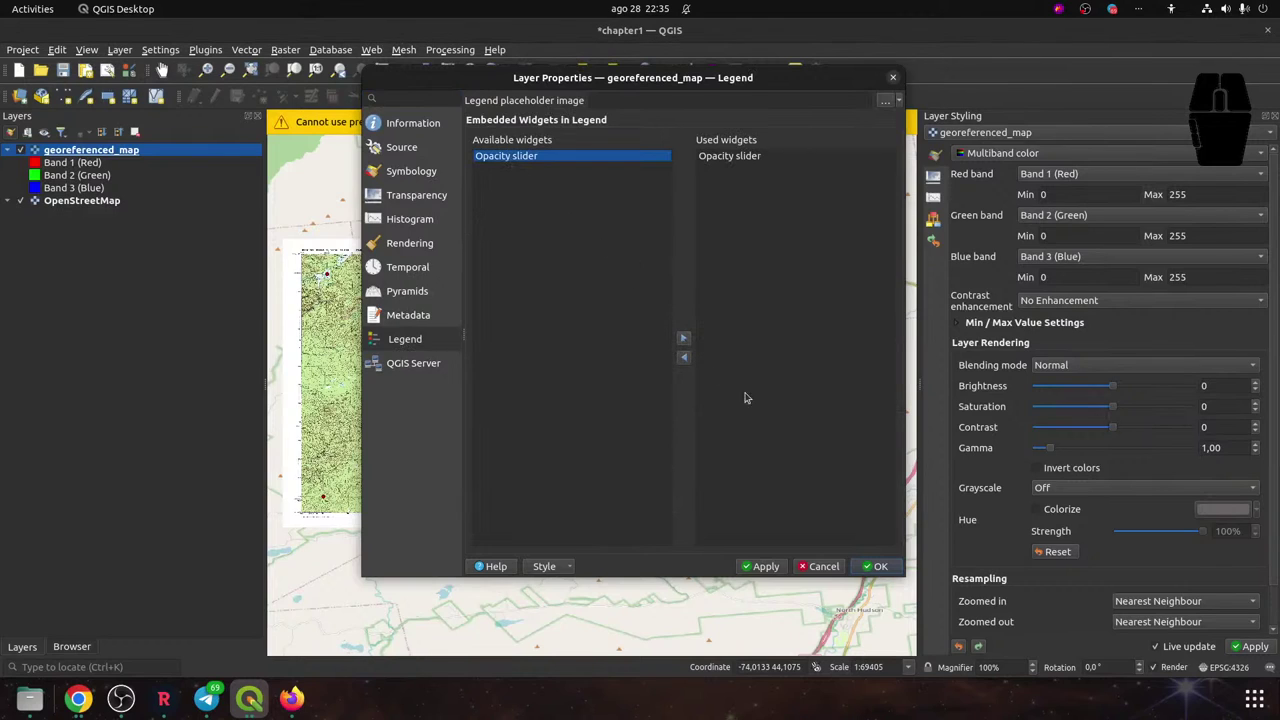
click(868, 566)
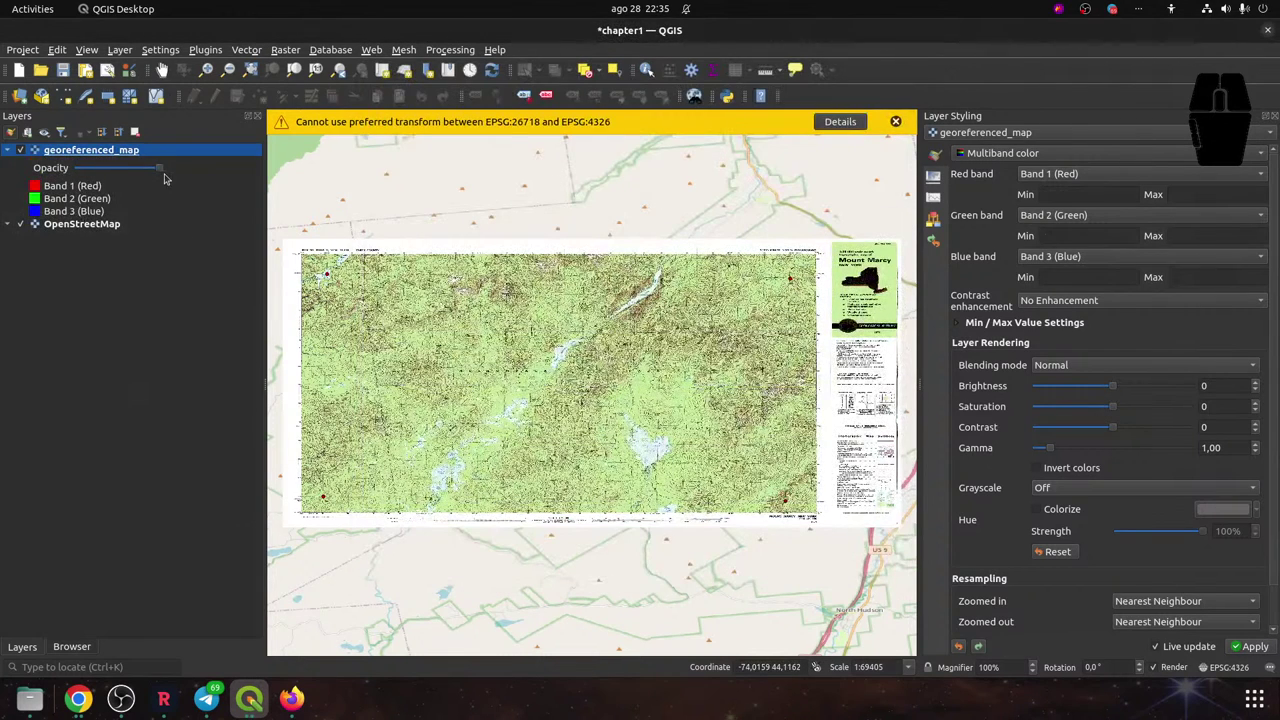
Fade the topo map nearly transparent with the slider, then restore it to full opacity
drag(161, 169, 88, 190)
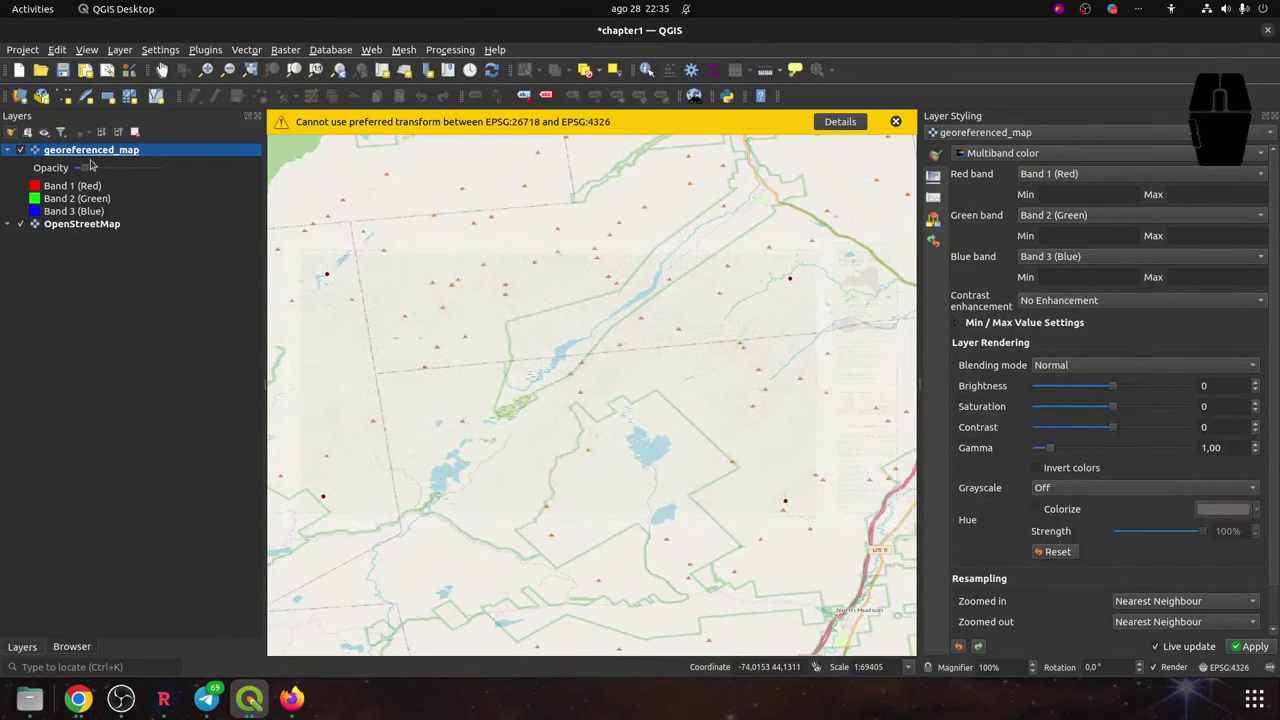
drag(85, 170, 113, 176)
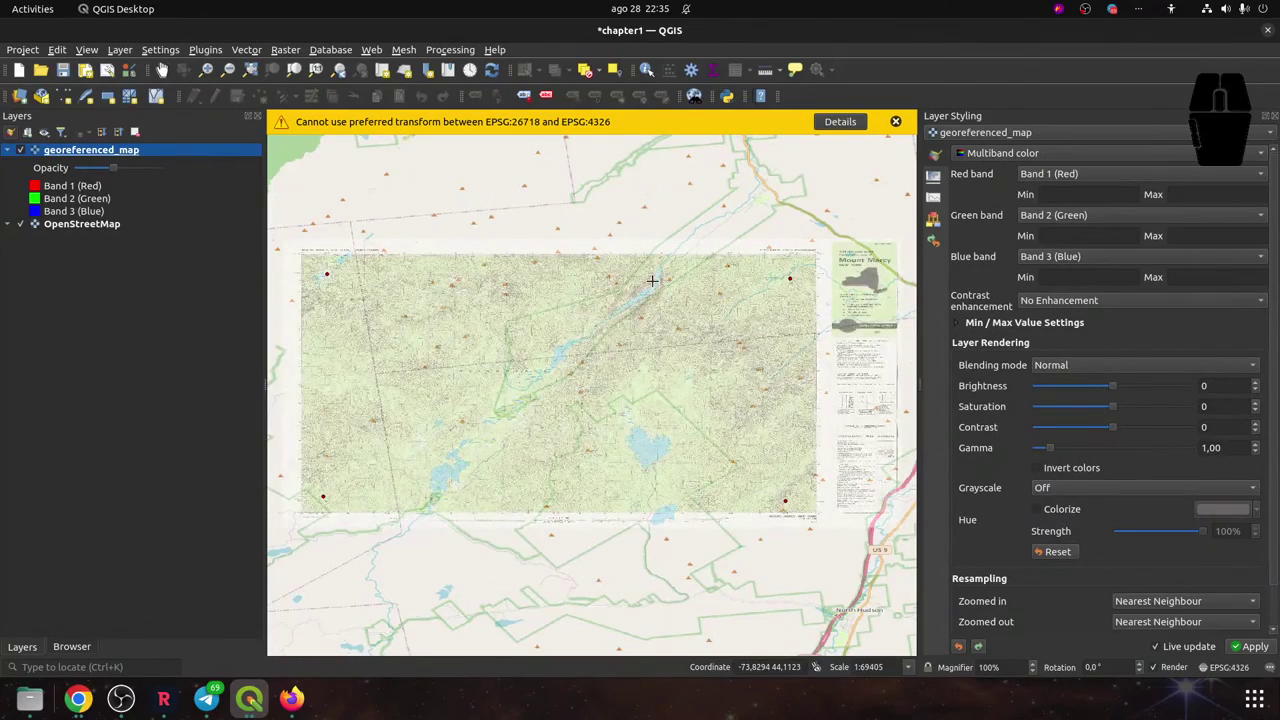
scroll(651, 281, up, 1)
scroll(651, 281, up, 2)
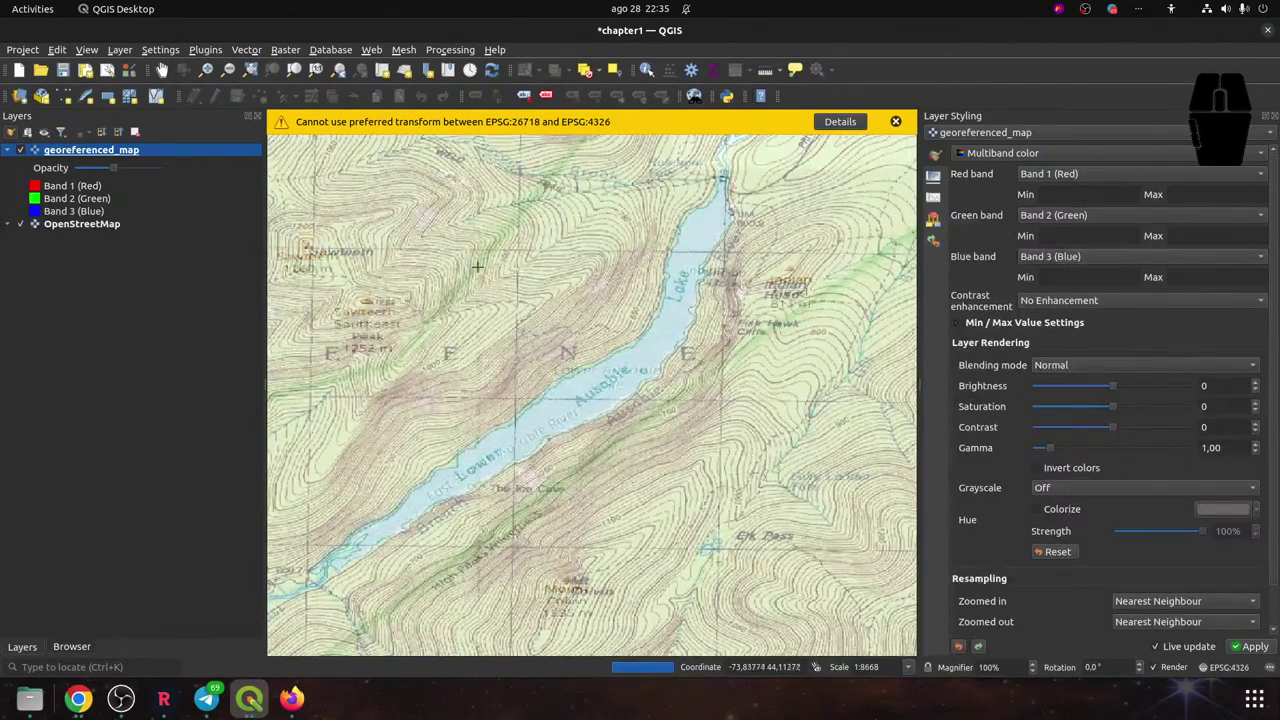
drag(100, 167, 50, 175)
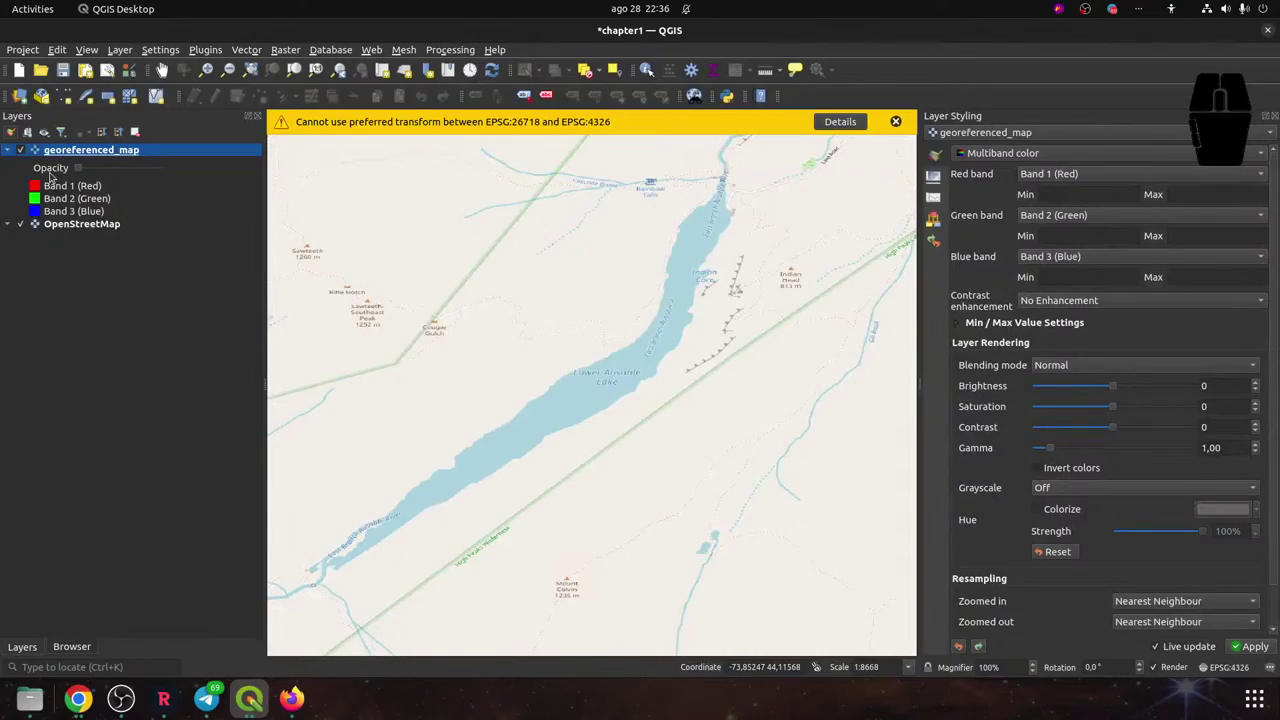
drag(78, 168, 204, 179)
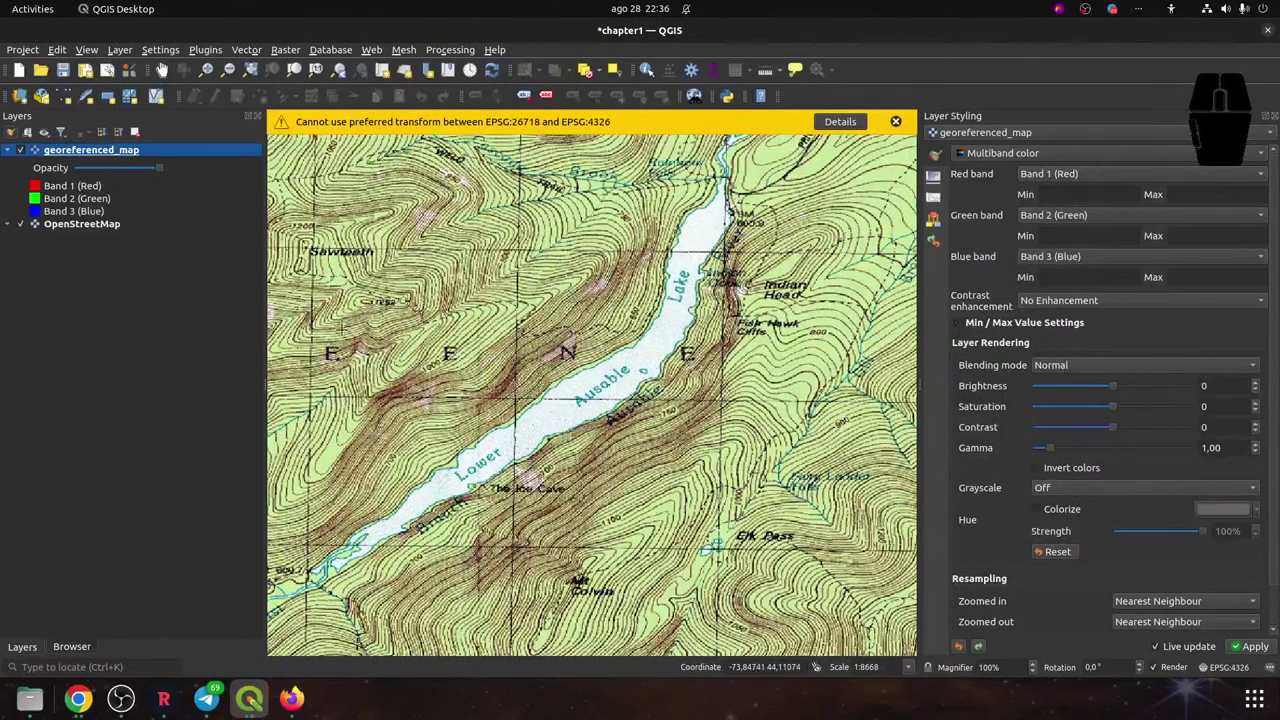
Close the Georeferencer, saving its control points as the GCP file gcp
click(250, 698)
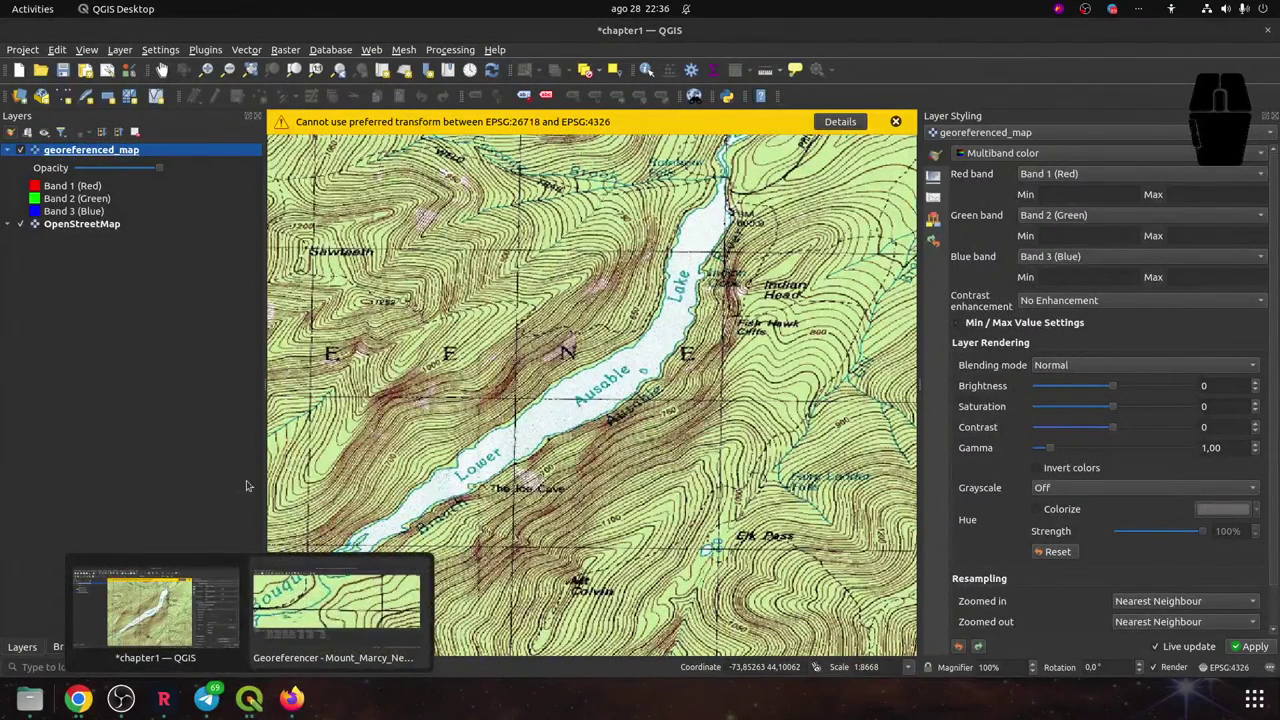
click(190, 612)
click(262, 696)
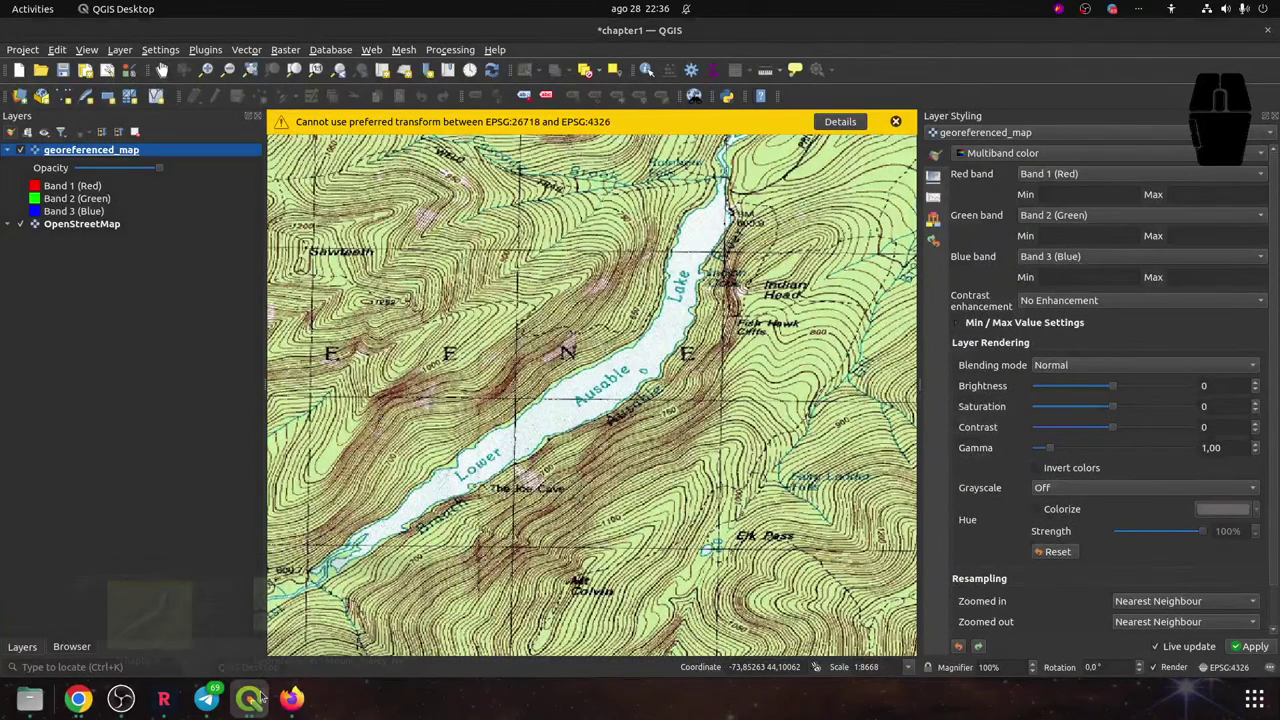
click(301, 597)
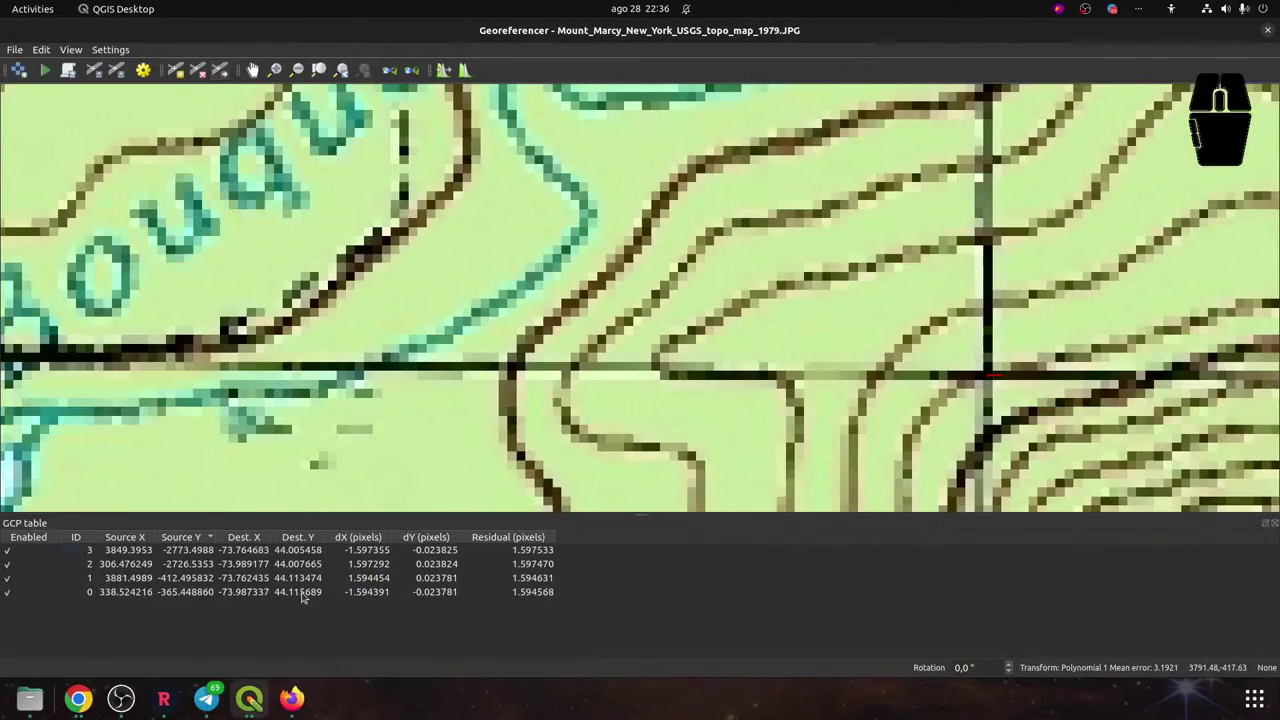
click(1268, 31)
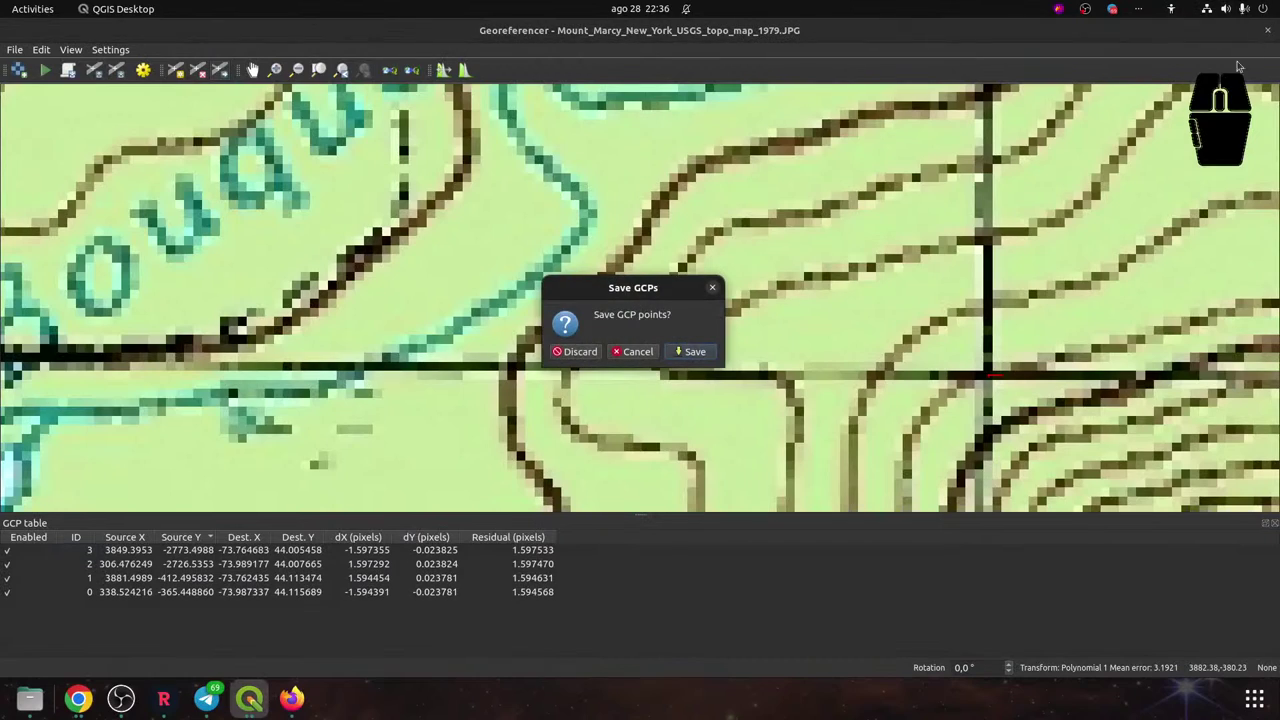
click(687, 352)
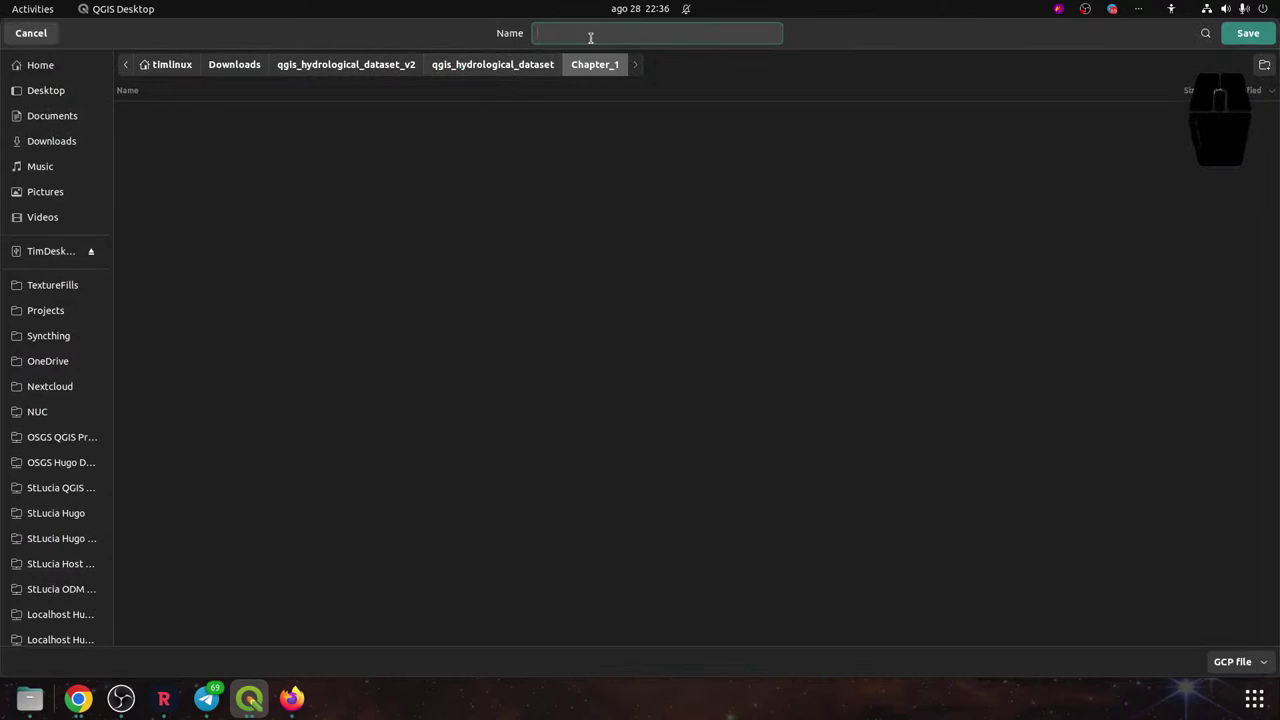
text(gcp)
key(Return)
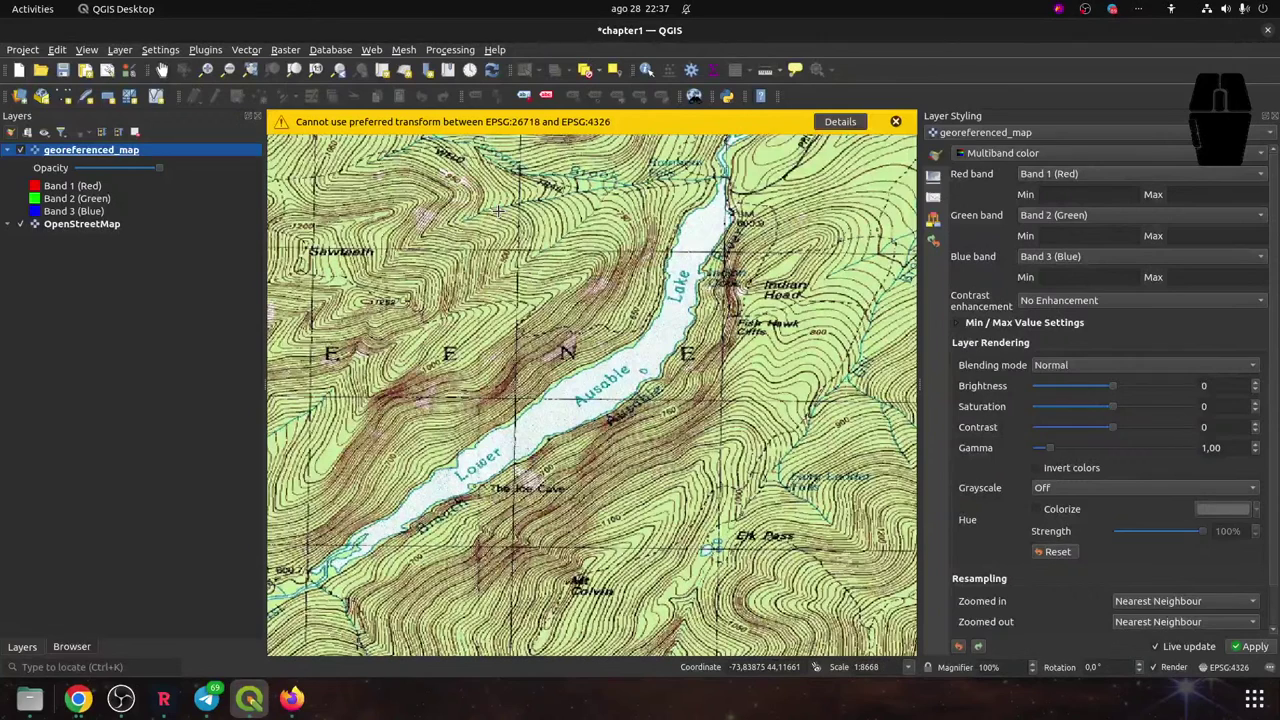
Close the project CRS settings and pan the topo sheet toward the view centre
click(1225, 667)
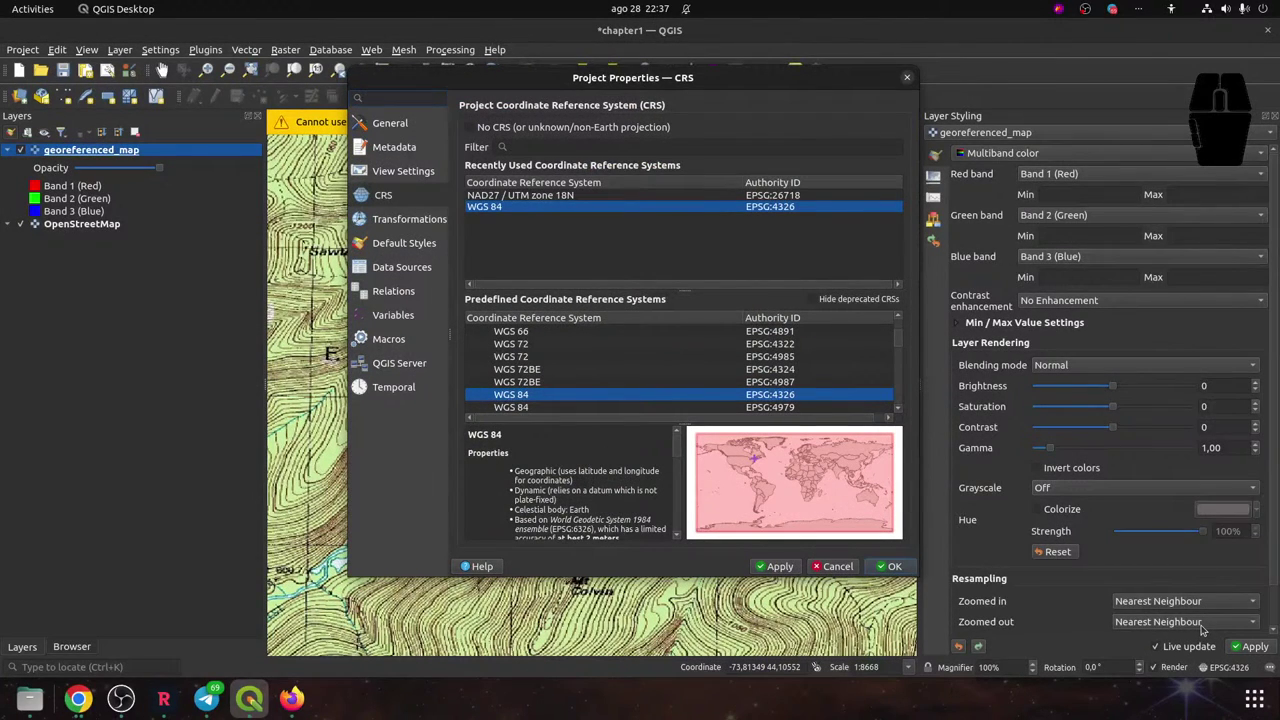
click(907, 77)
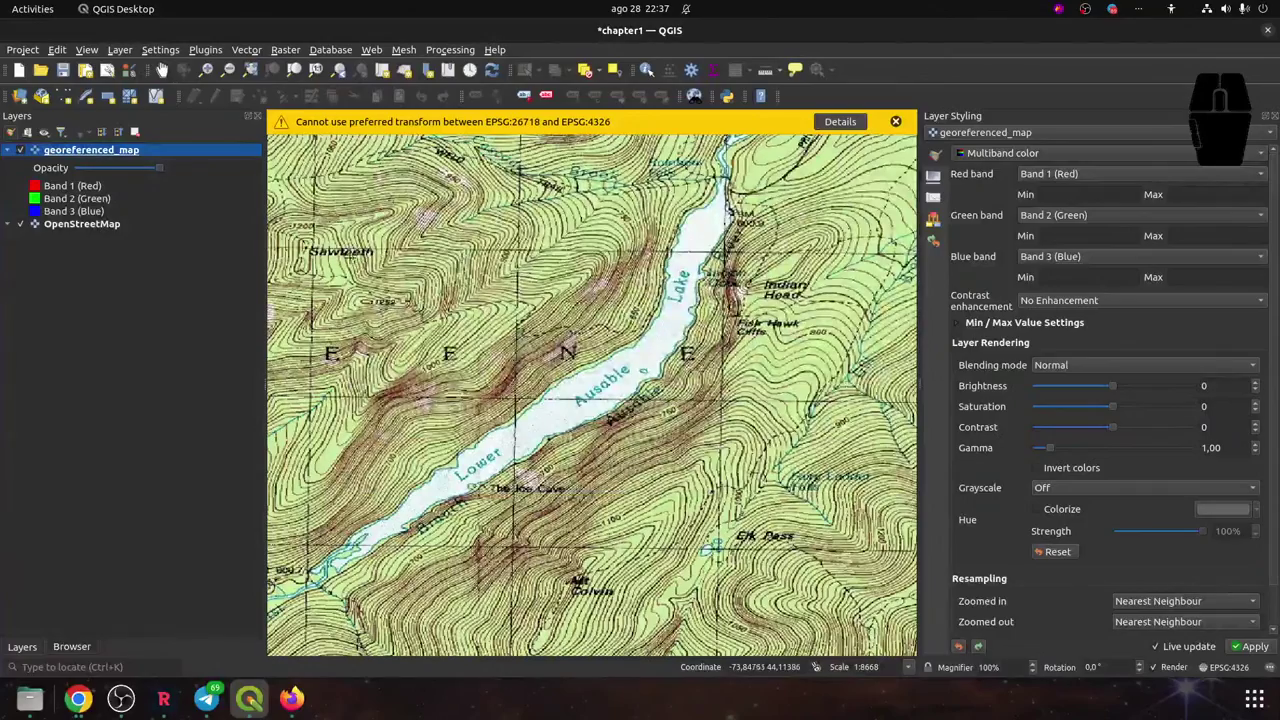
drag(400, 400, 875, 440)
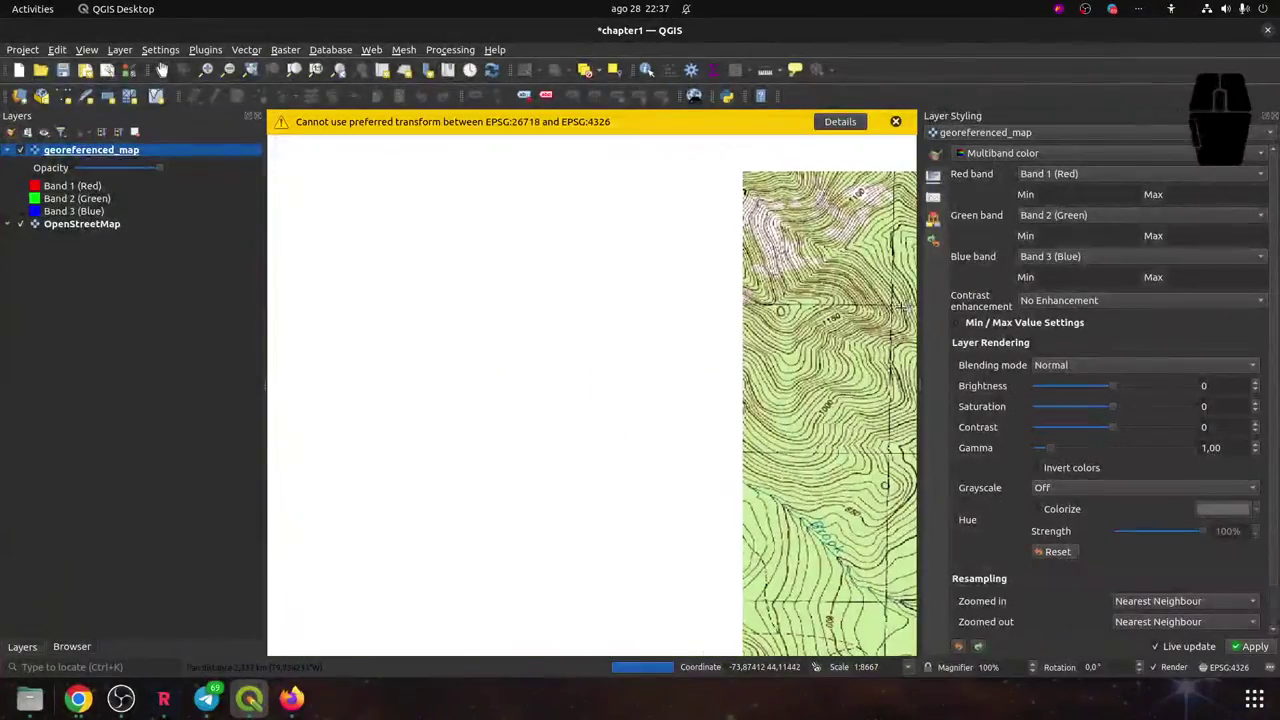
scroll(440, 240, down, 5)
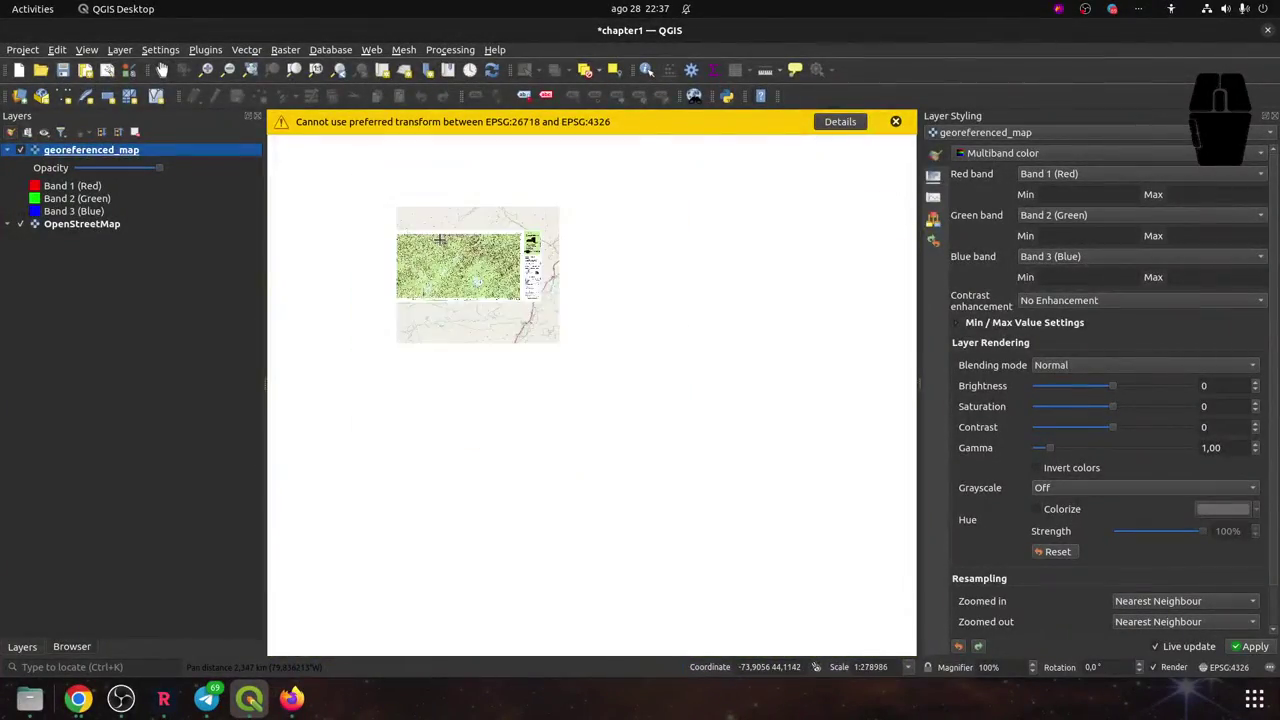
drag(394, 280, 689, 451)
Zoom to the sheet's top-left corner at 74°00′, 44°07′30″ (1:2166) and dismiss the transform warning
scroll(680, 428, up, 3)
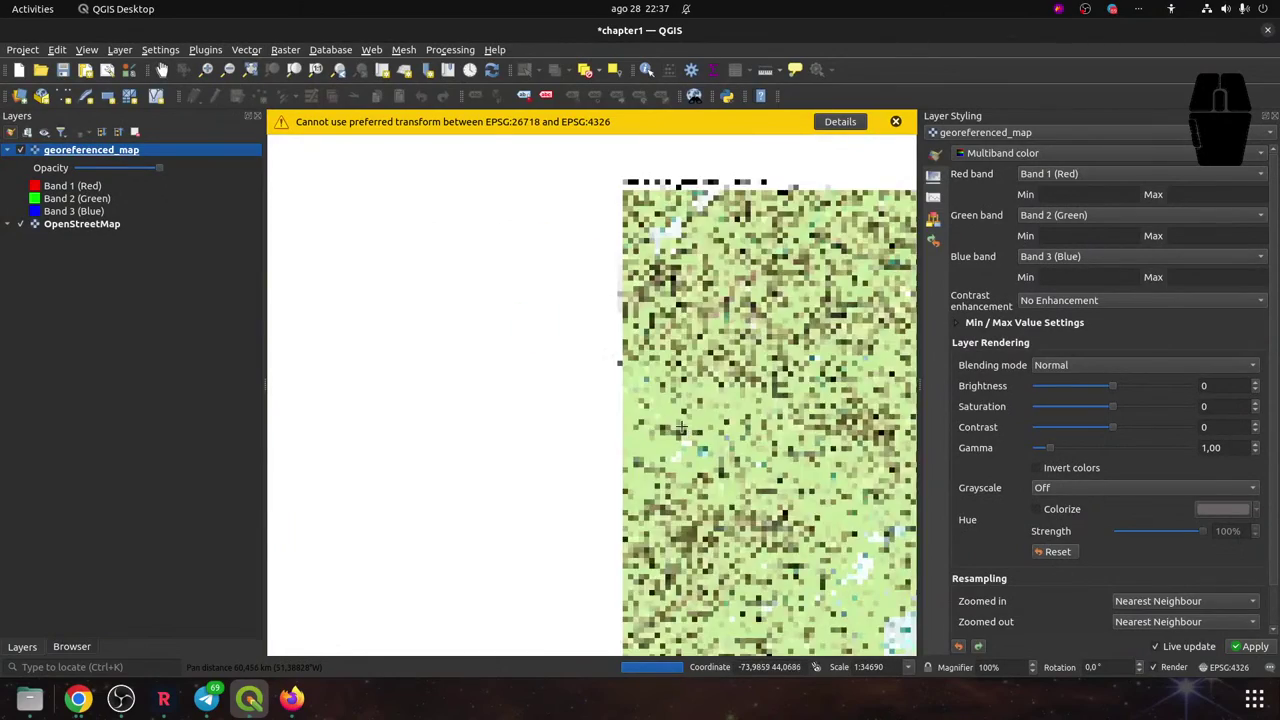
scroll(680, 428, up, 1)
scroll(568, 213, up, 1)
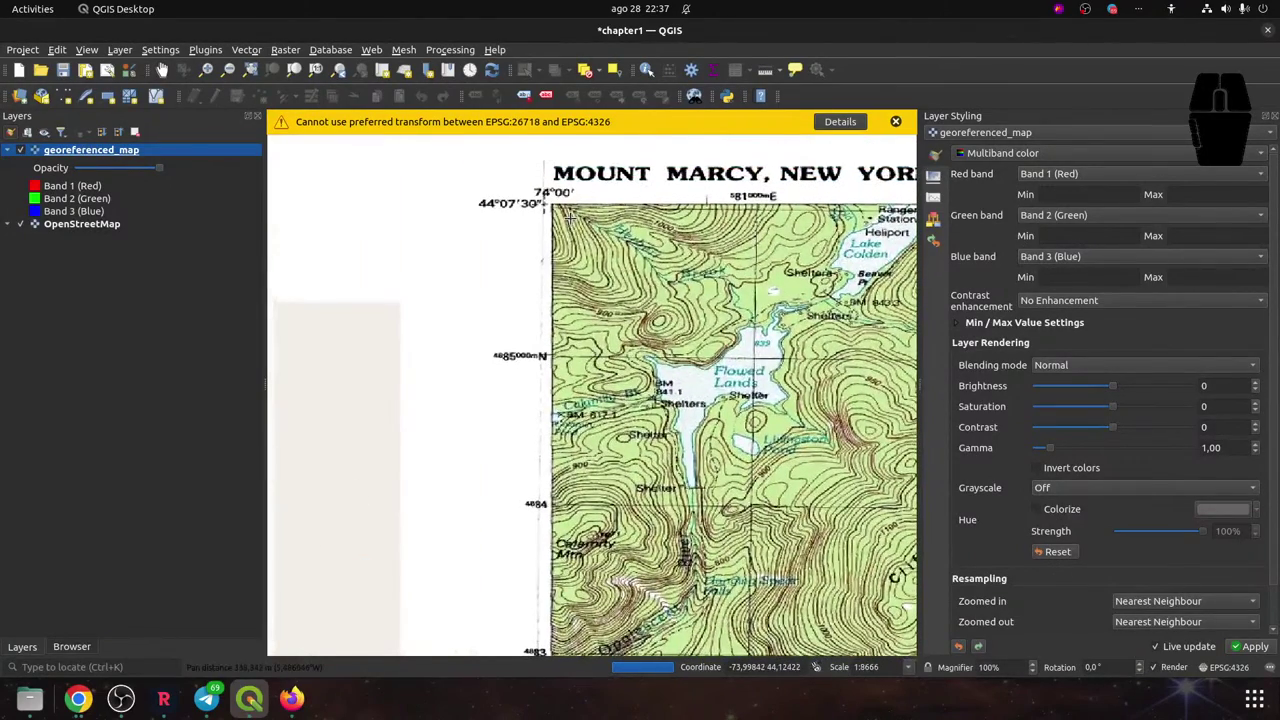
scroll(569, 215, up, 1)
scroll(530, 200, up, 1)
drag(491, 186, 511, 355)
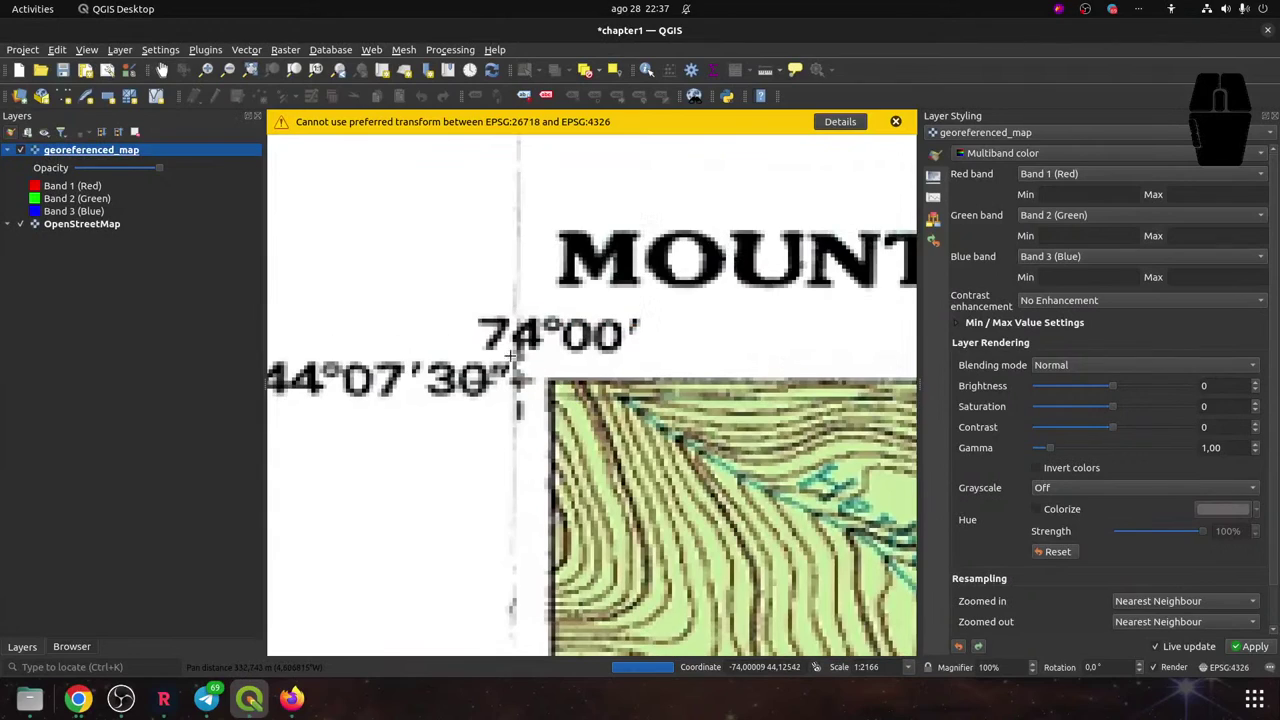
drag(603, 376, 658, 372)
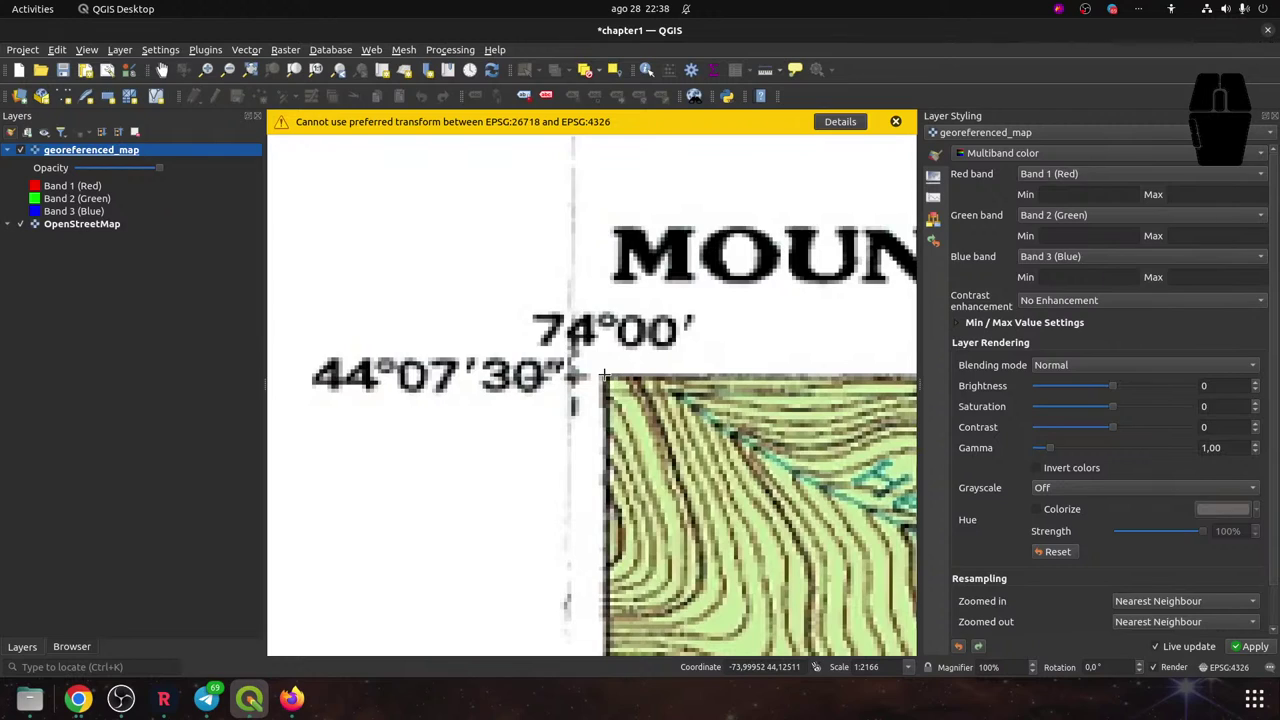
click(895, 121)
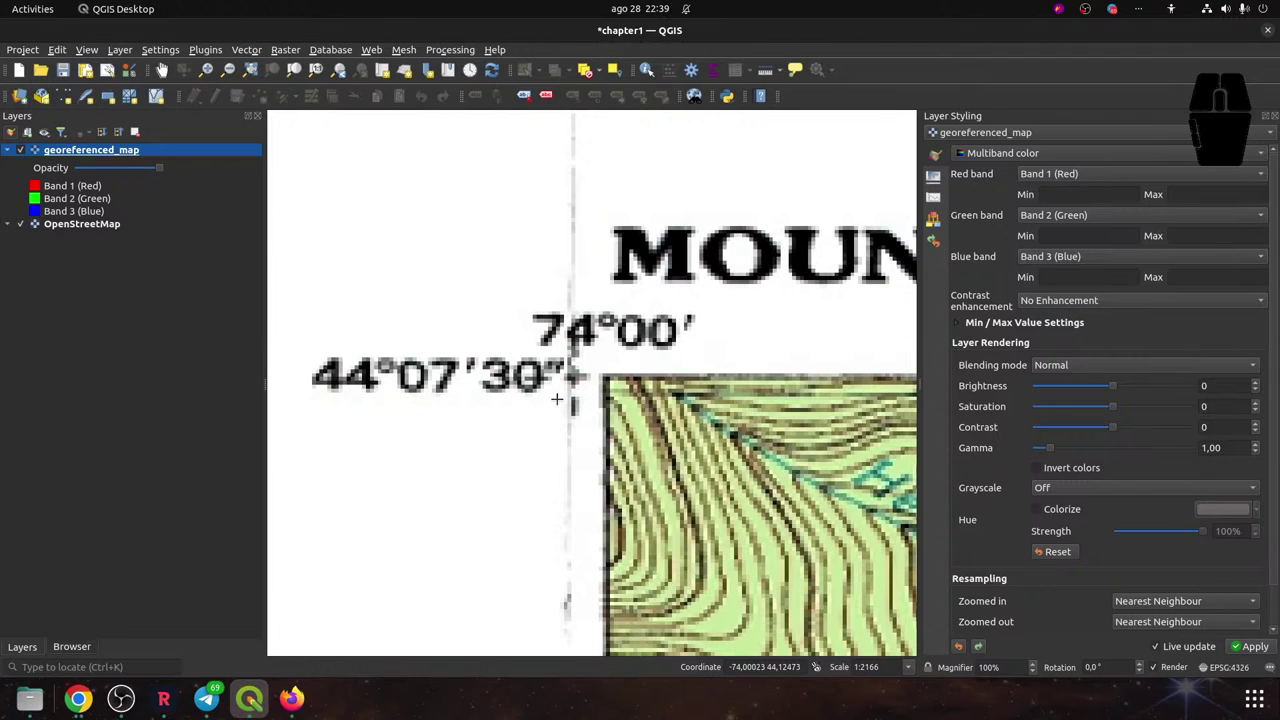
Launch the latest QGIS Desktop version (3.26.1) from the application search
key(super)
text(qg)
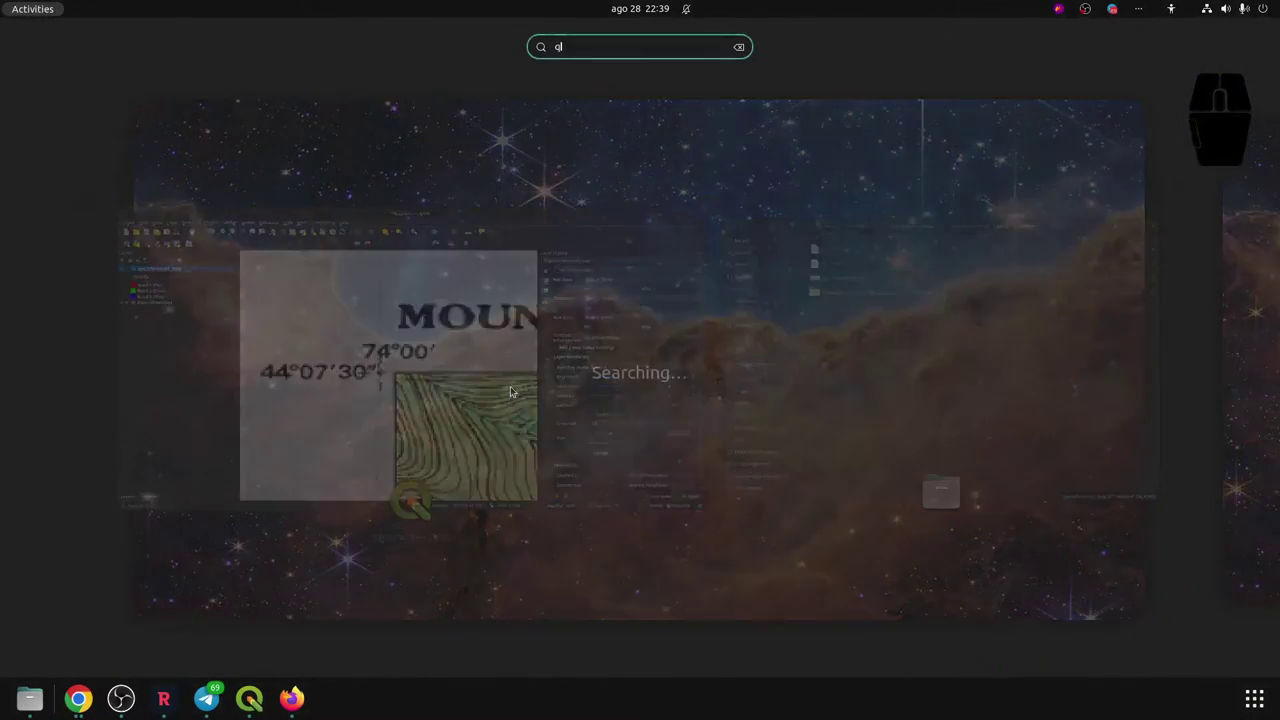
click(630, 120)
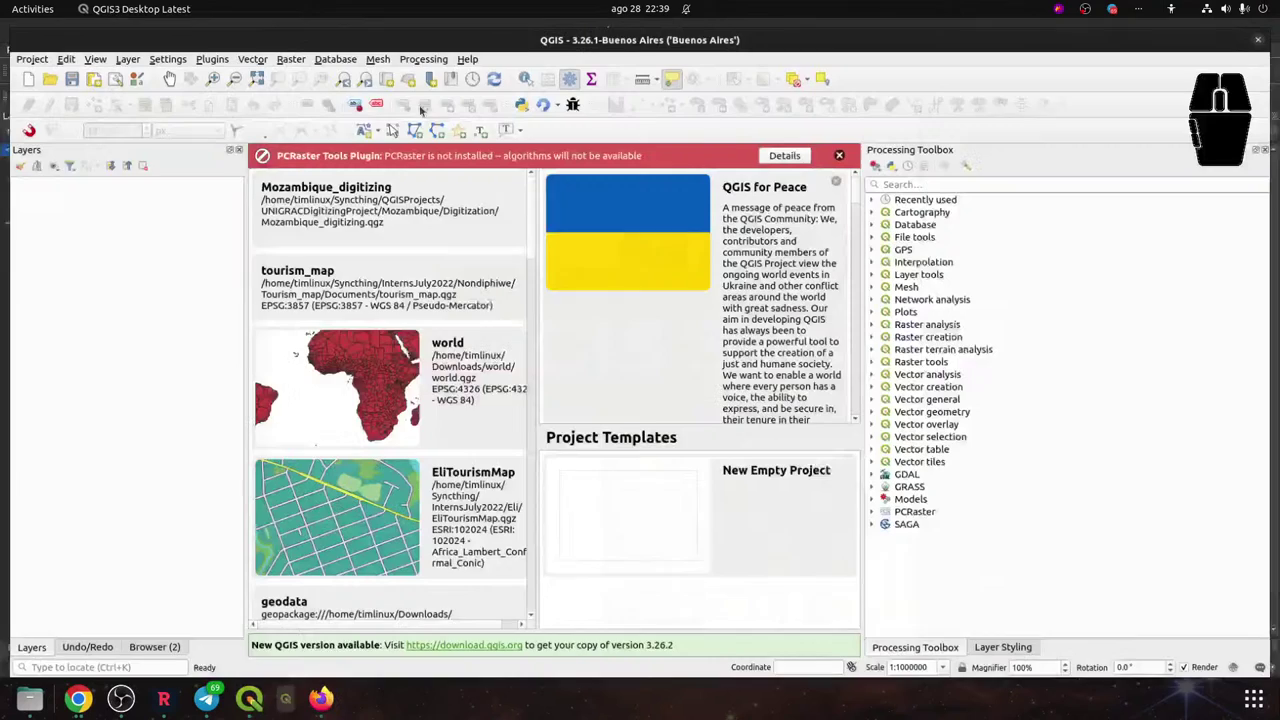
key(alt+Tab)
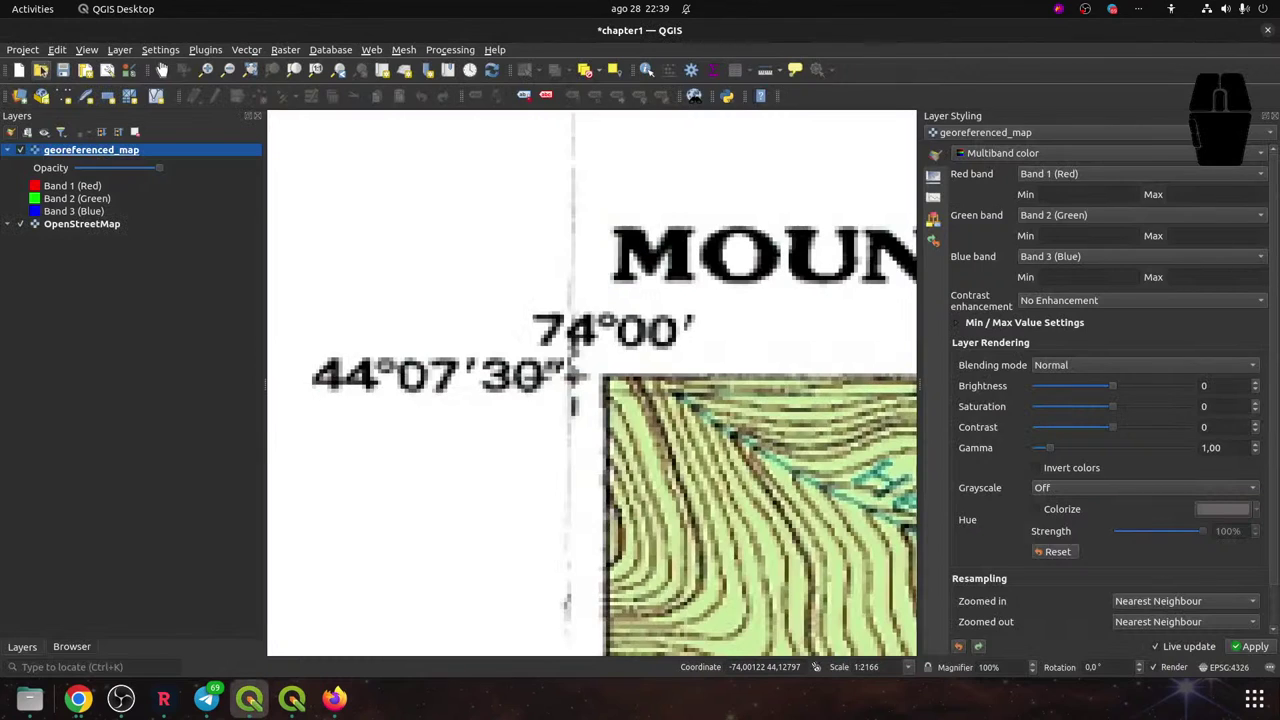
key(alt+Tab)
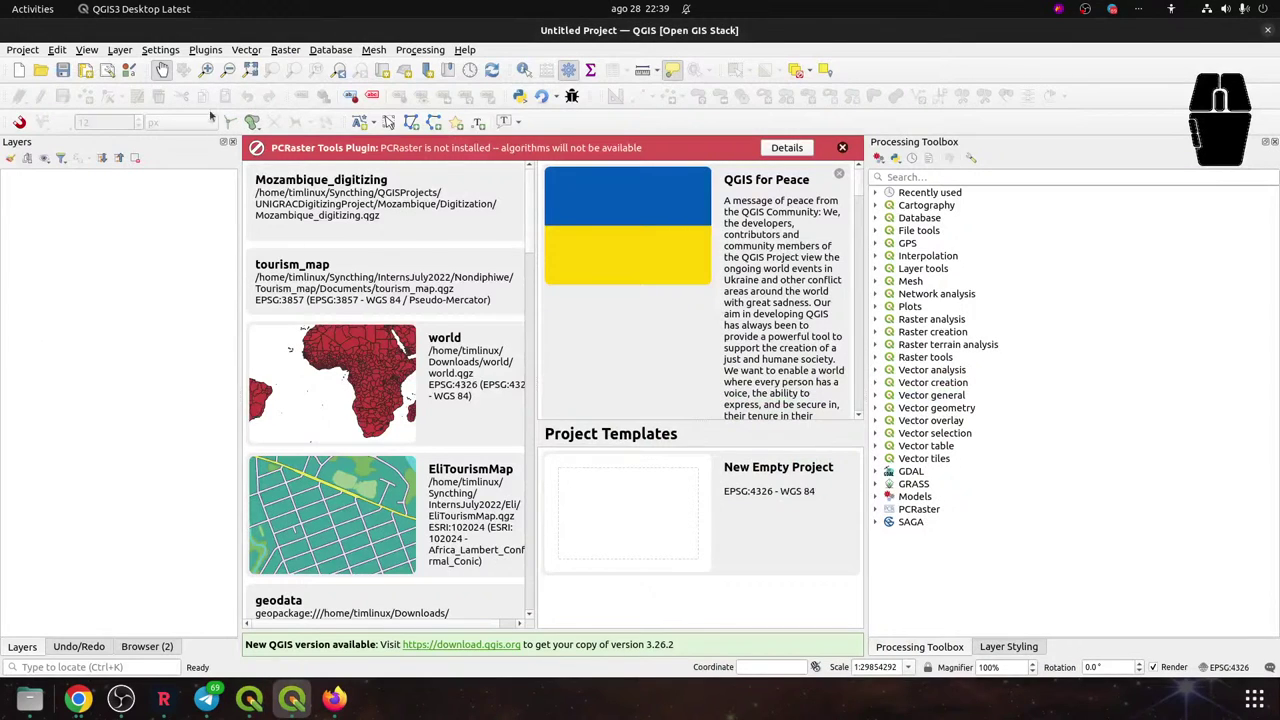
Open chapter1.qgz from the Chapter_1 folder in the new QGIS instance
click(37, 71)
click(40, 71)
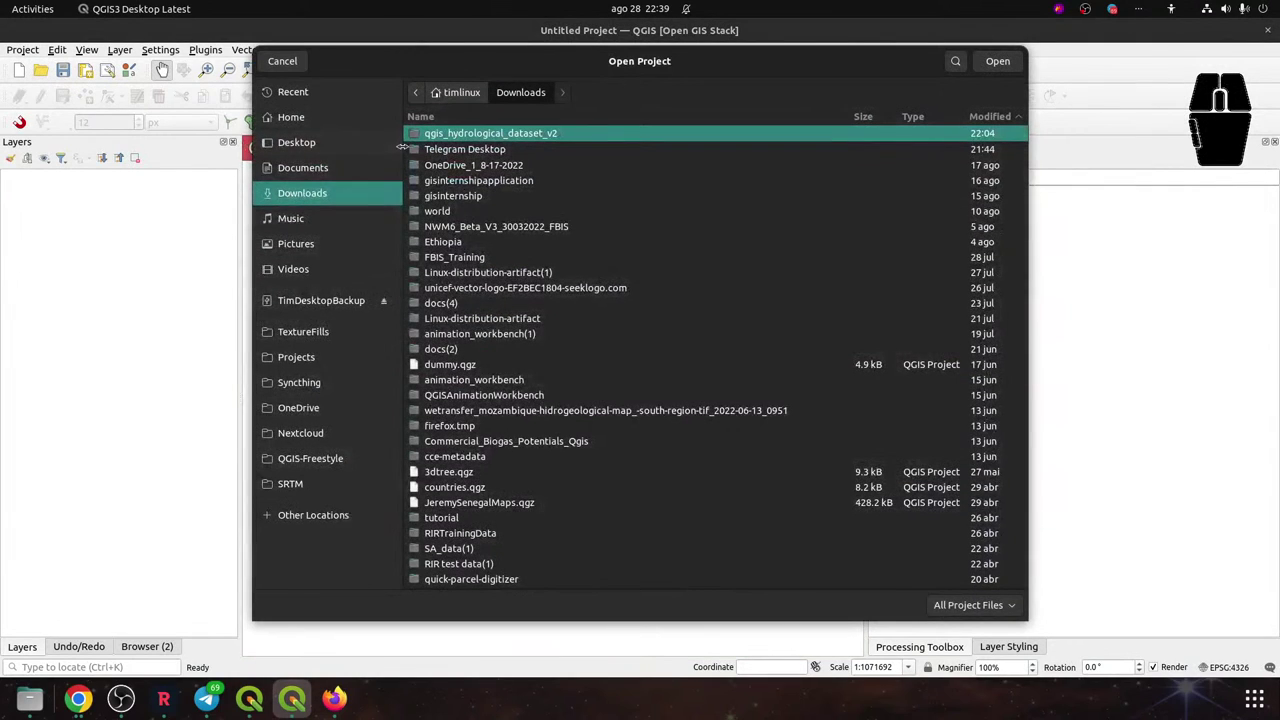
double_click(428, 136)
double_click(429, 136)
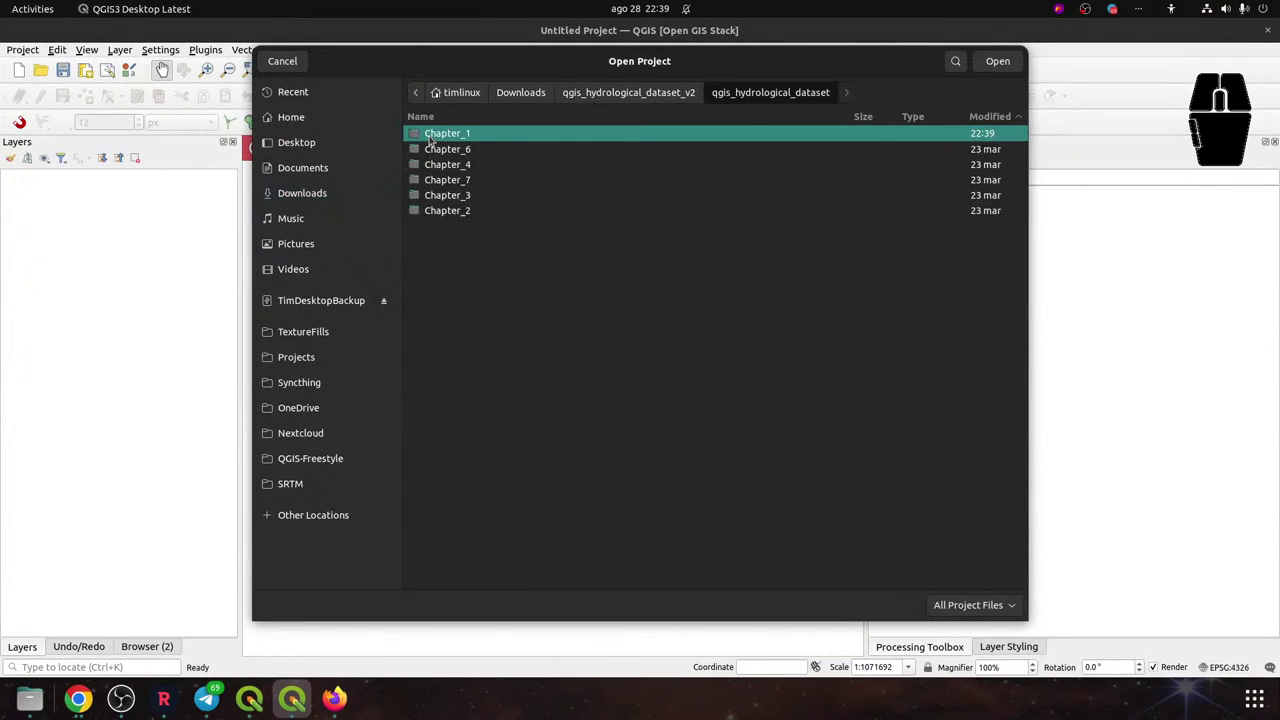
double_click(429, 136)
double_click(429, 136)
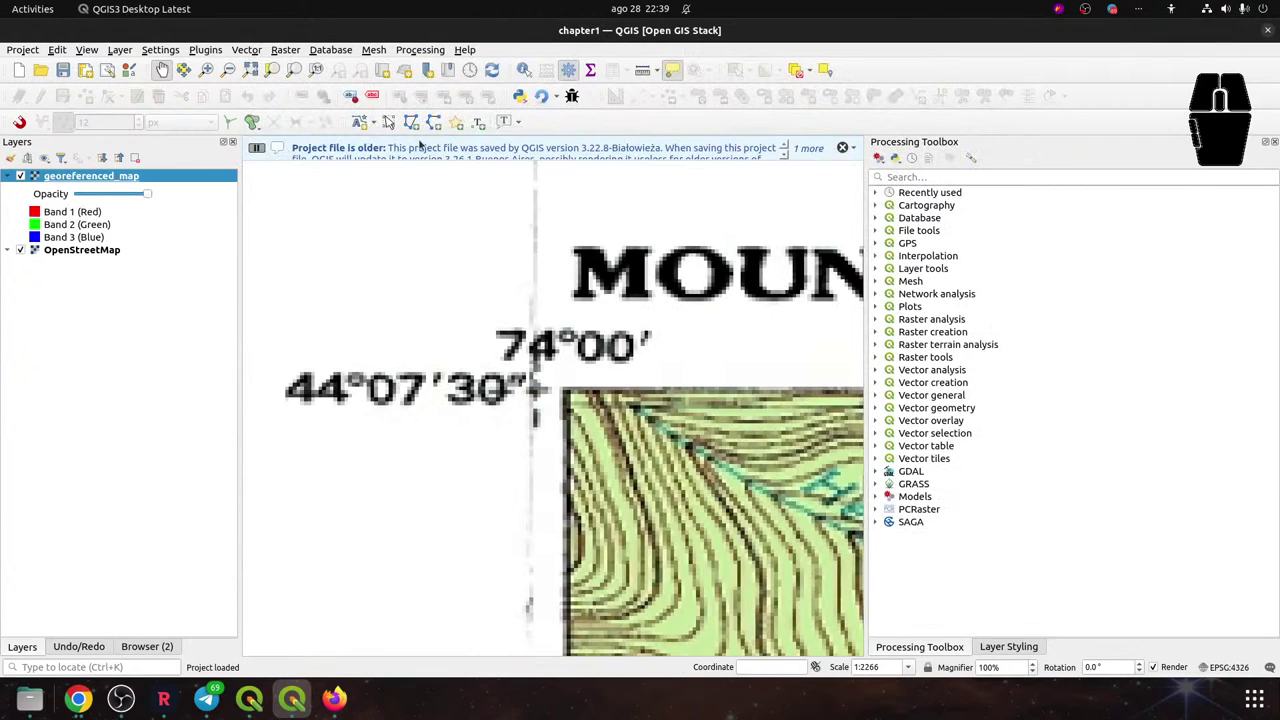
Check the coordinates of the topo sheet's corner from the map's context menu
right_click(563, 390)
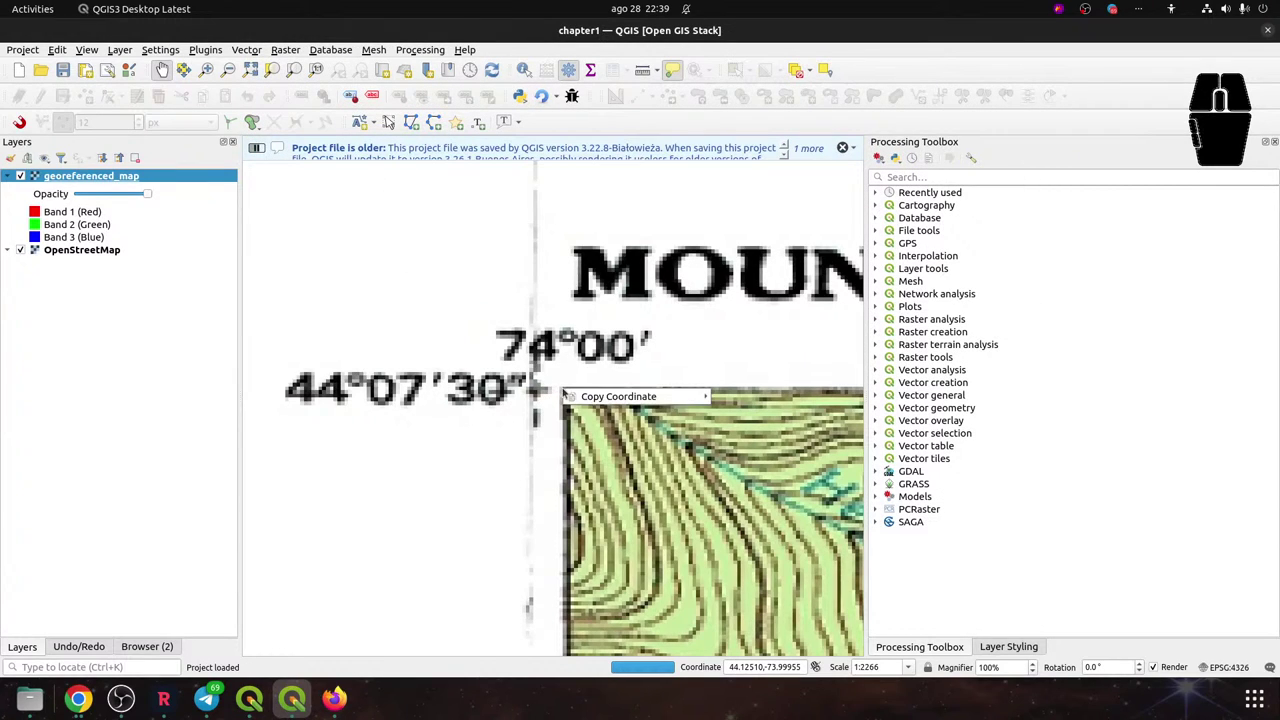
mouse_move(603, 400)
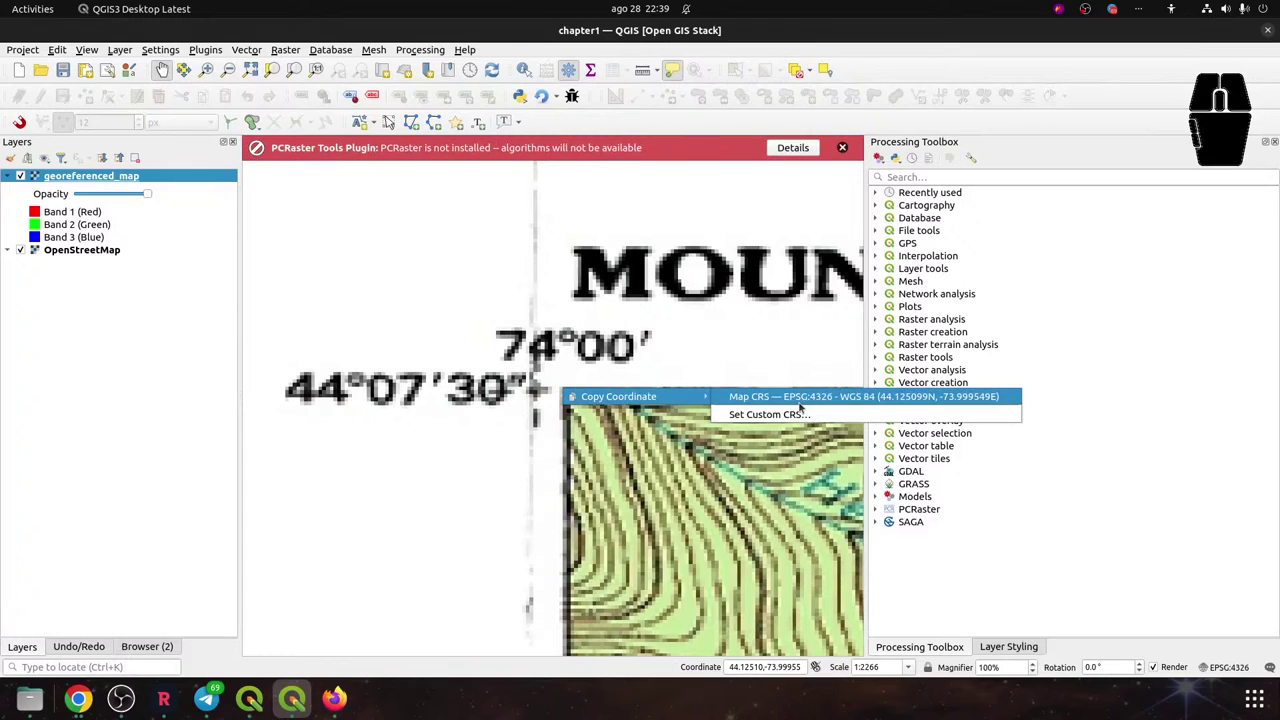
click(1228, 667)
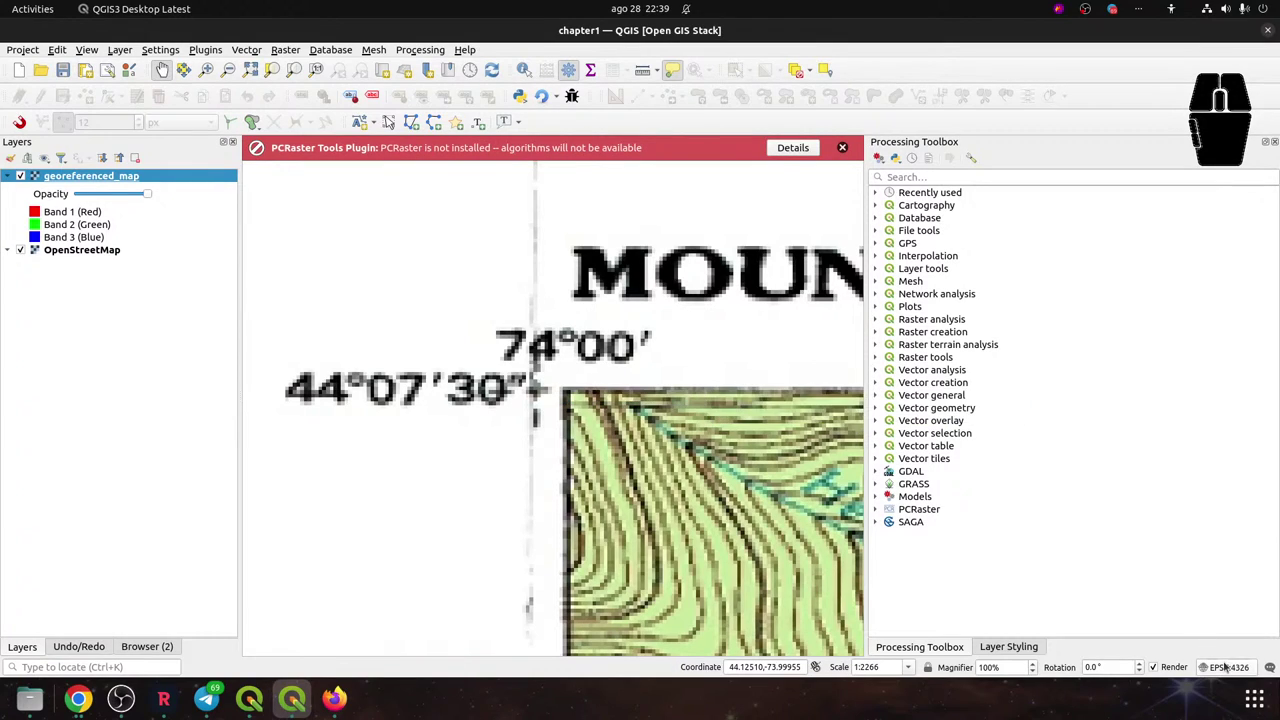
Set the project CRS to EPSG:26718 NAD27 / UTM zone 18N, accepting default transformations for both layers
click(1228, 667)
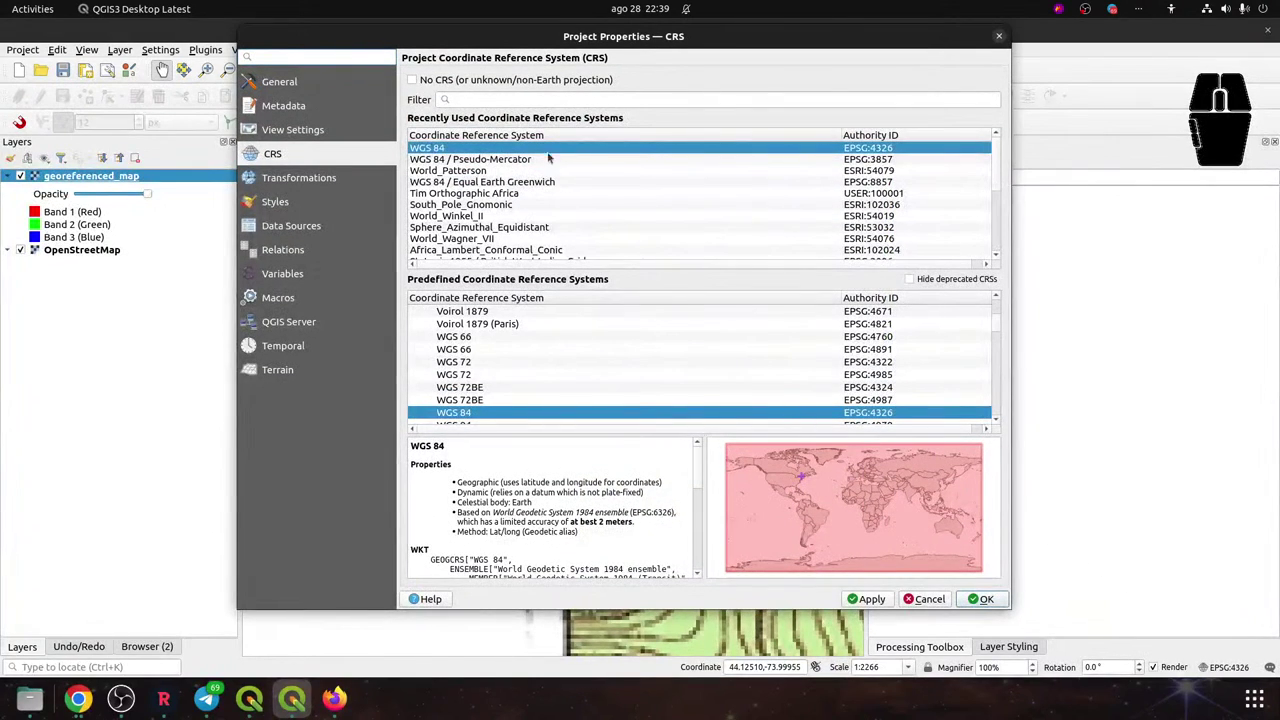
click(492, 100)
text(nad)
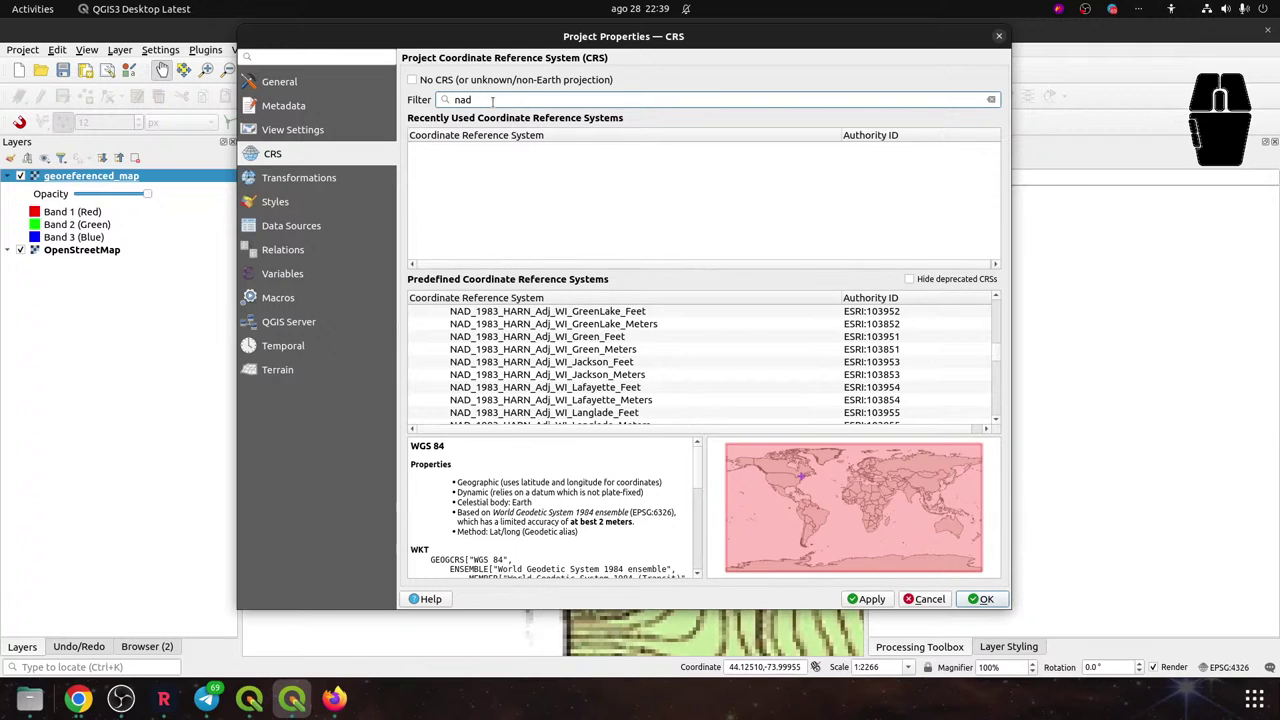
key(BackSpace)
key(BackSpace)
key(BackSpace)
text(2)
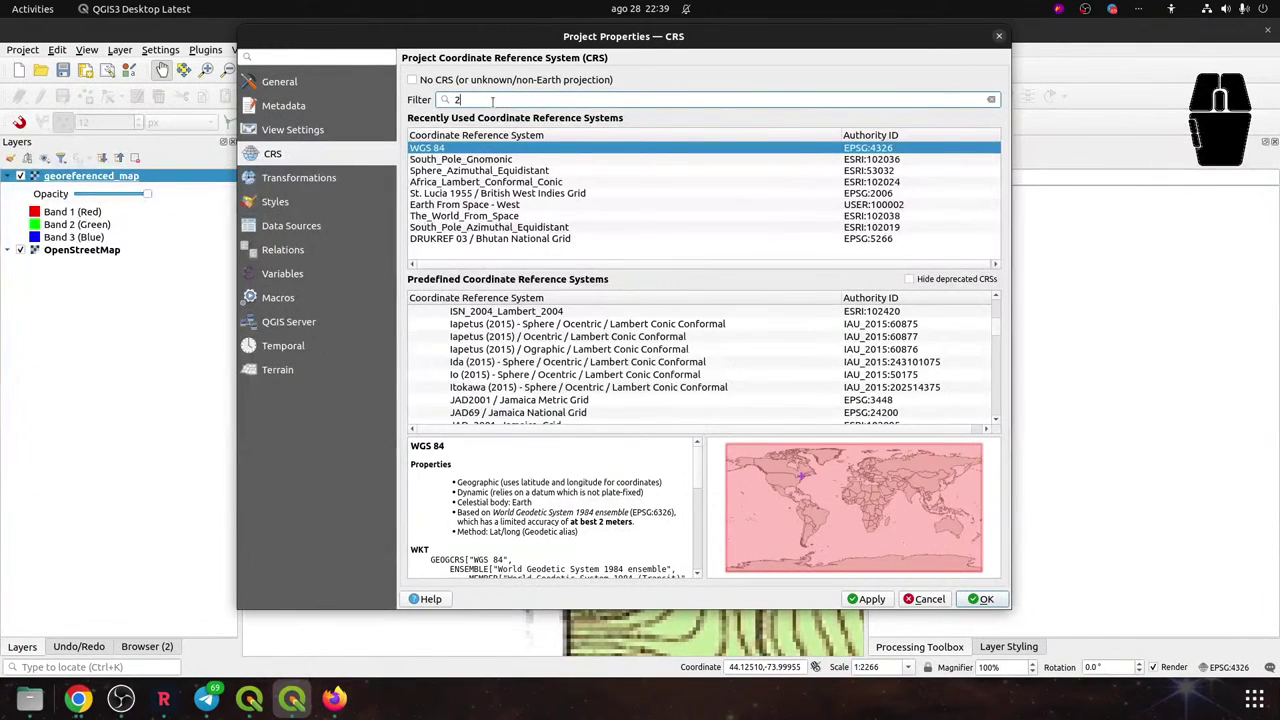
text(6718)
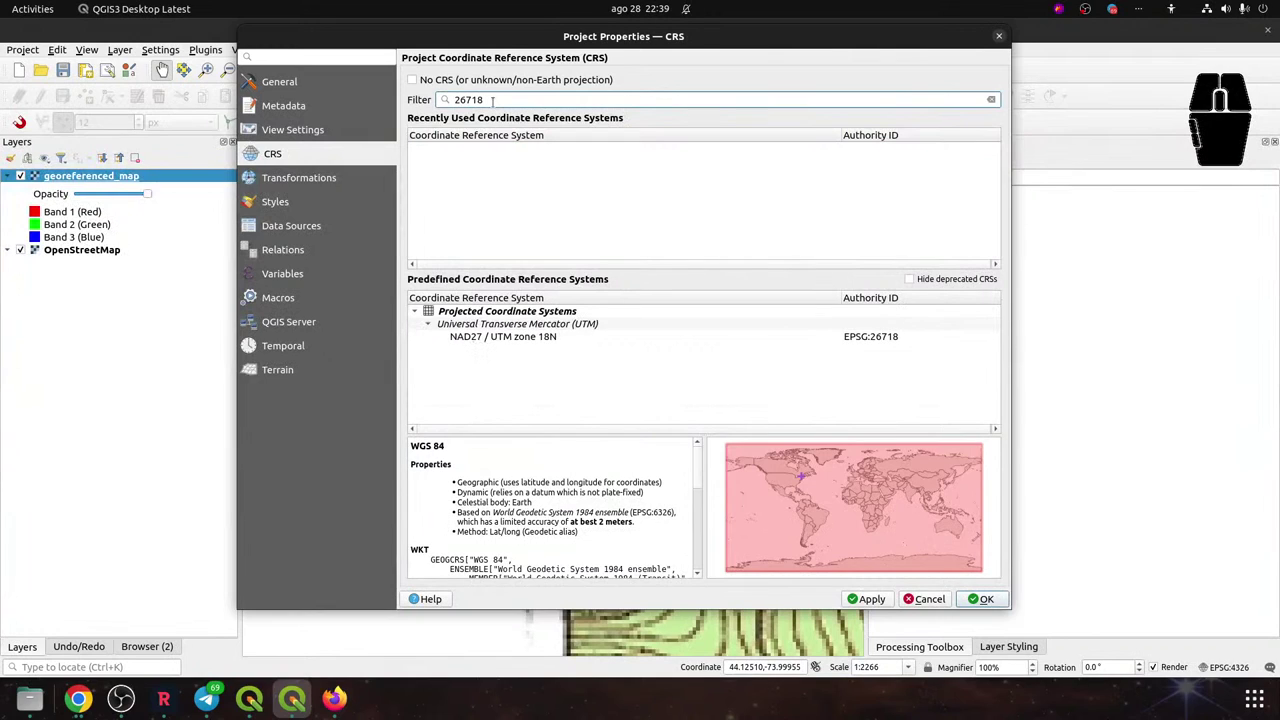
click(520, 340)
click(982, 597)
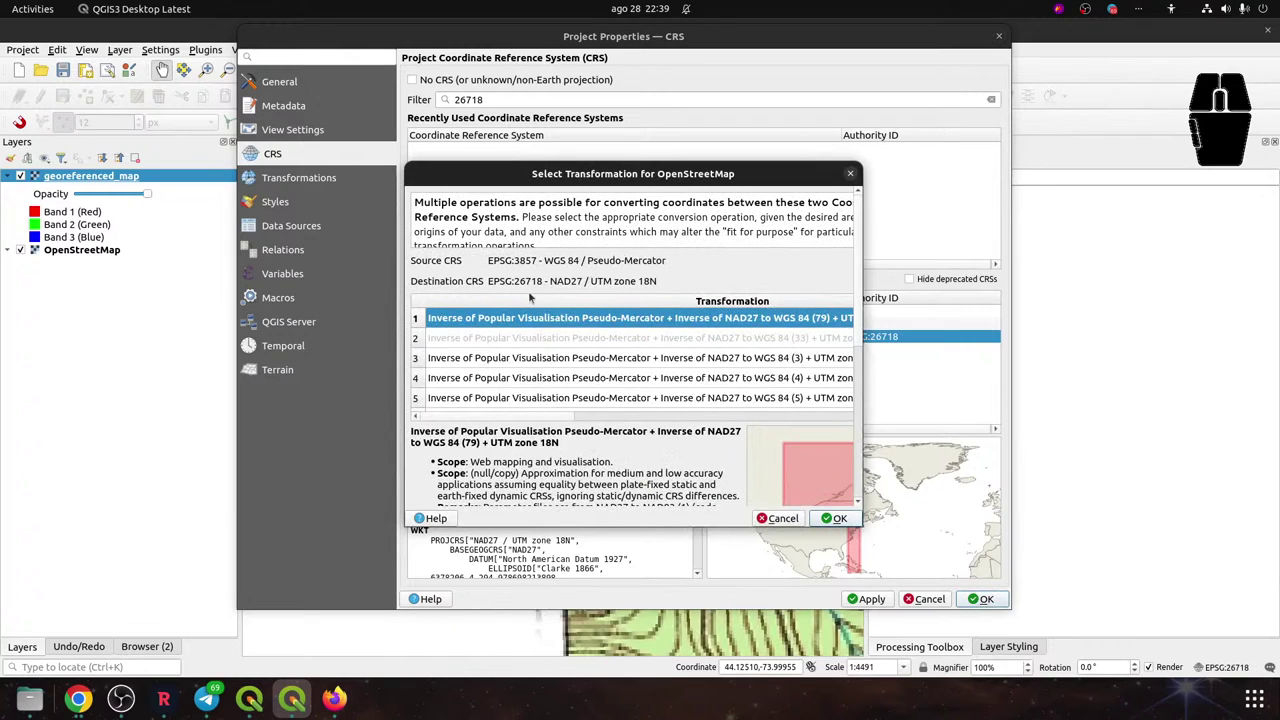
click(838, 518)
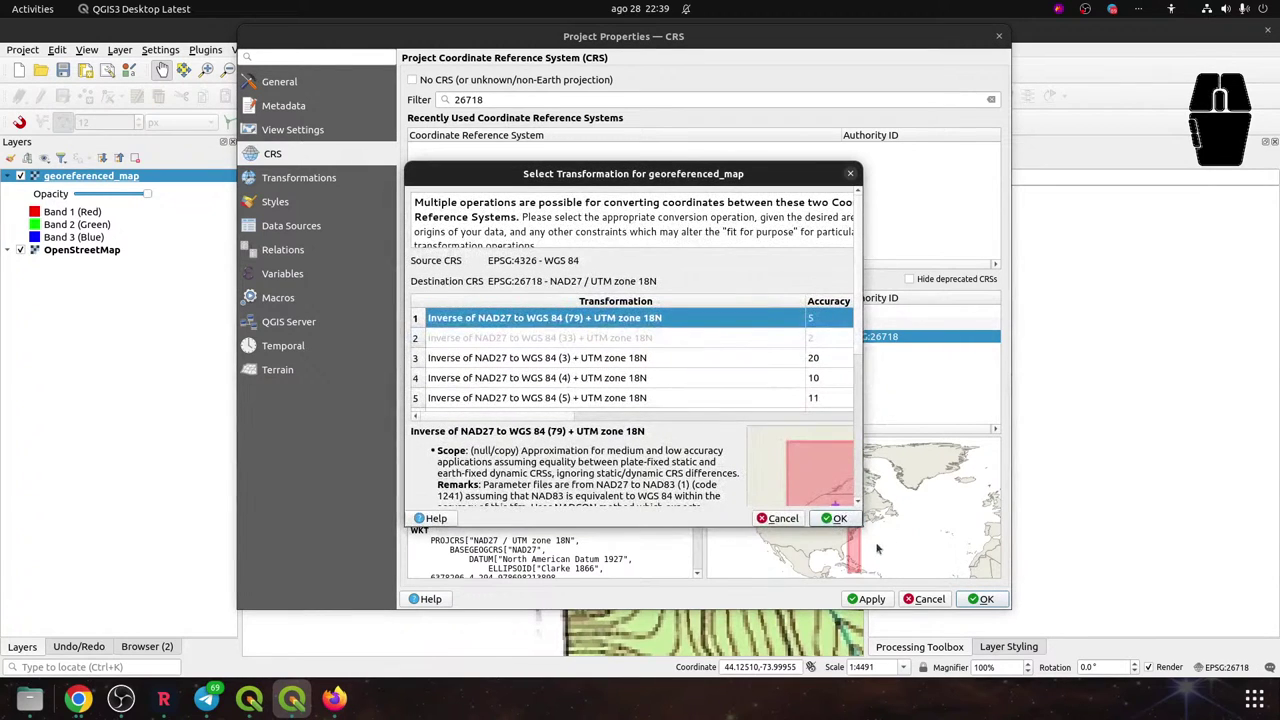
click(834, 518)
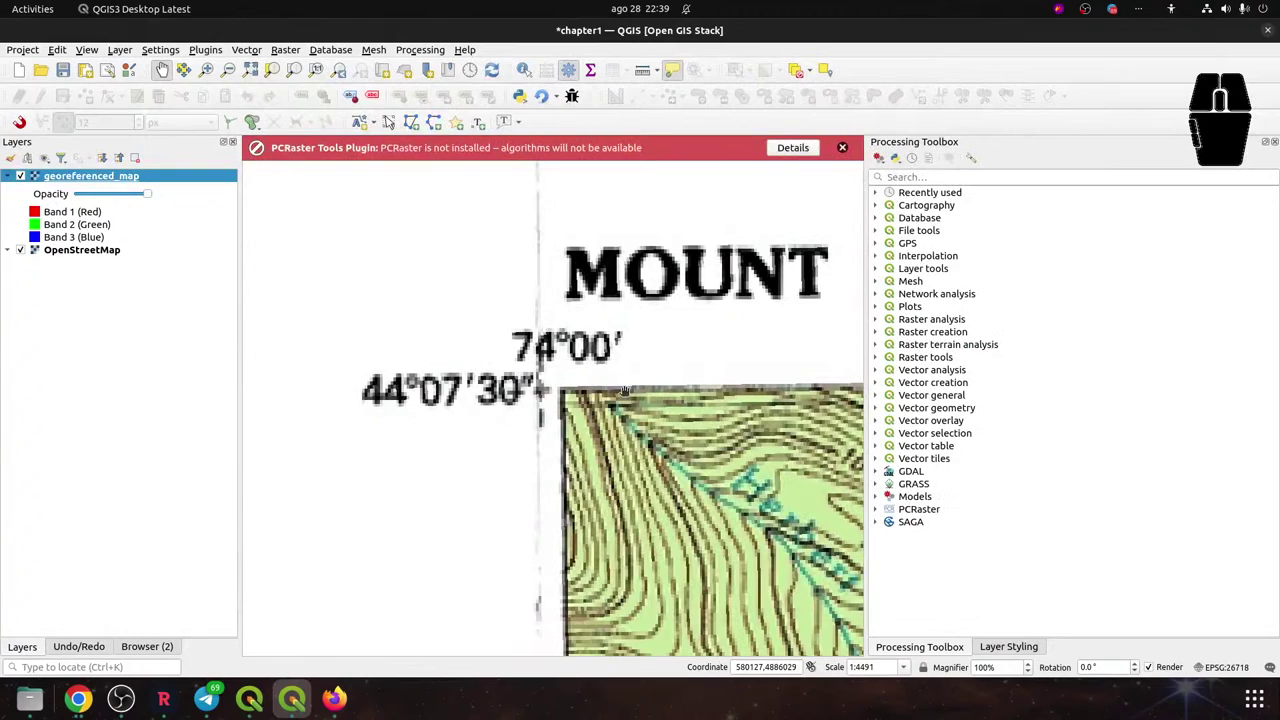
right_click(561, 390)
mouse_move(665, 399)
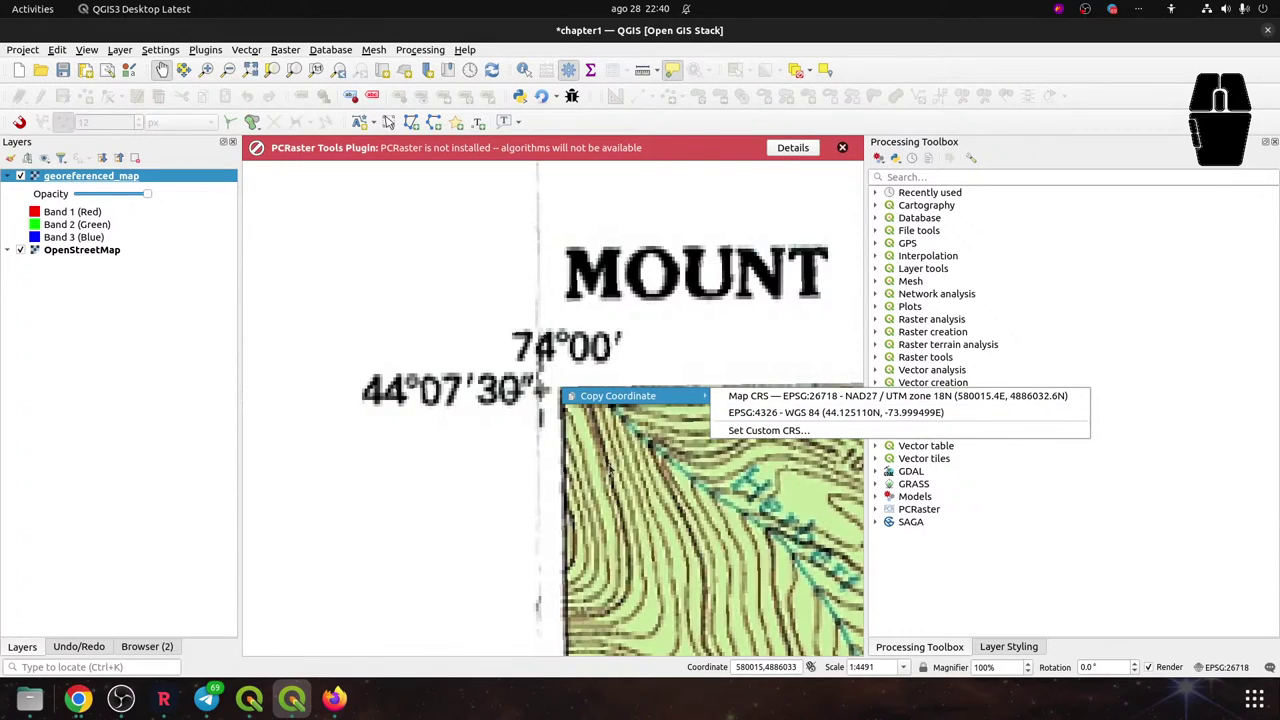
key(Escape)
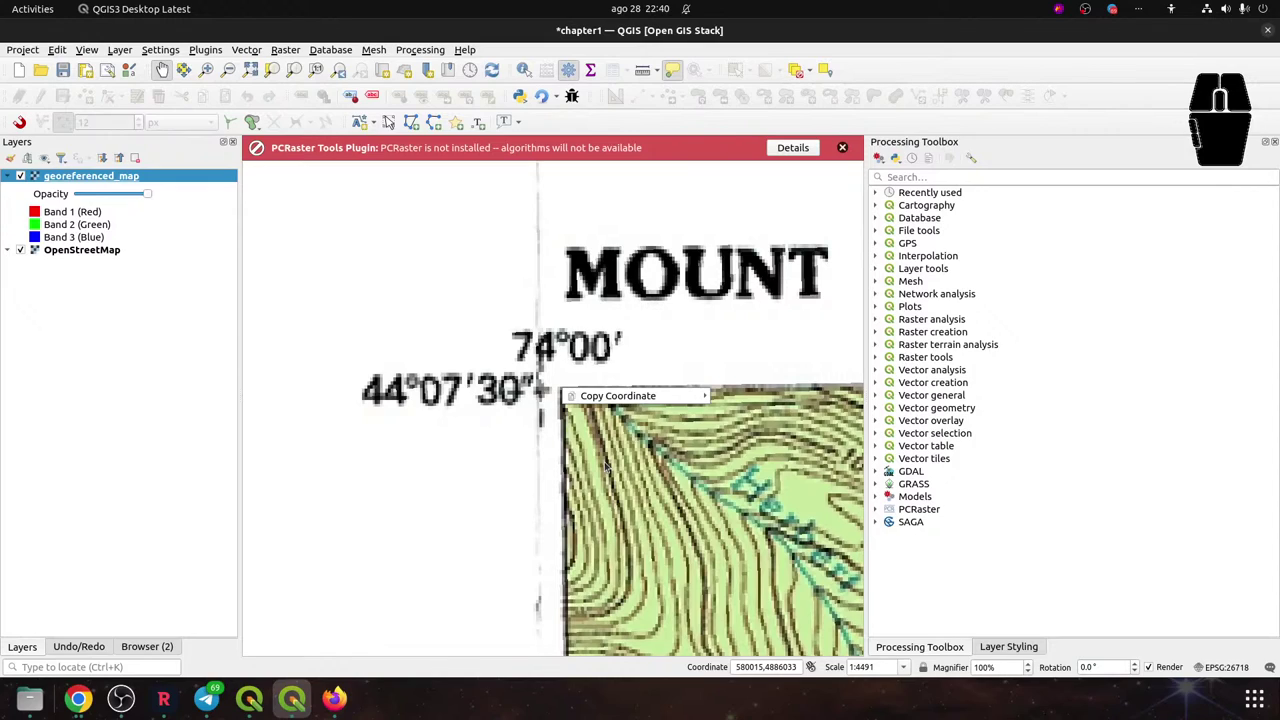
Search the plugin manager for 'quickmap' and install QuickMapServices version 0.19.29
click(210, 56)
click(205, 49)
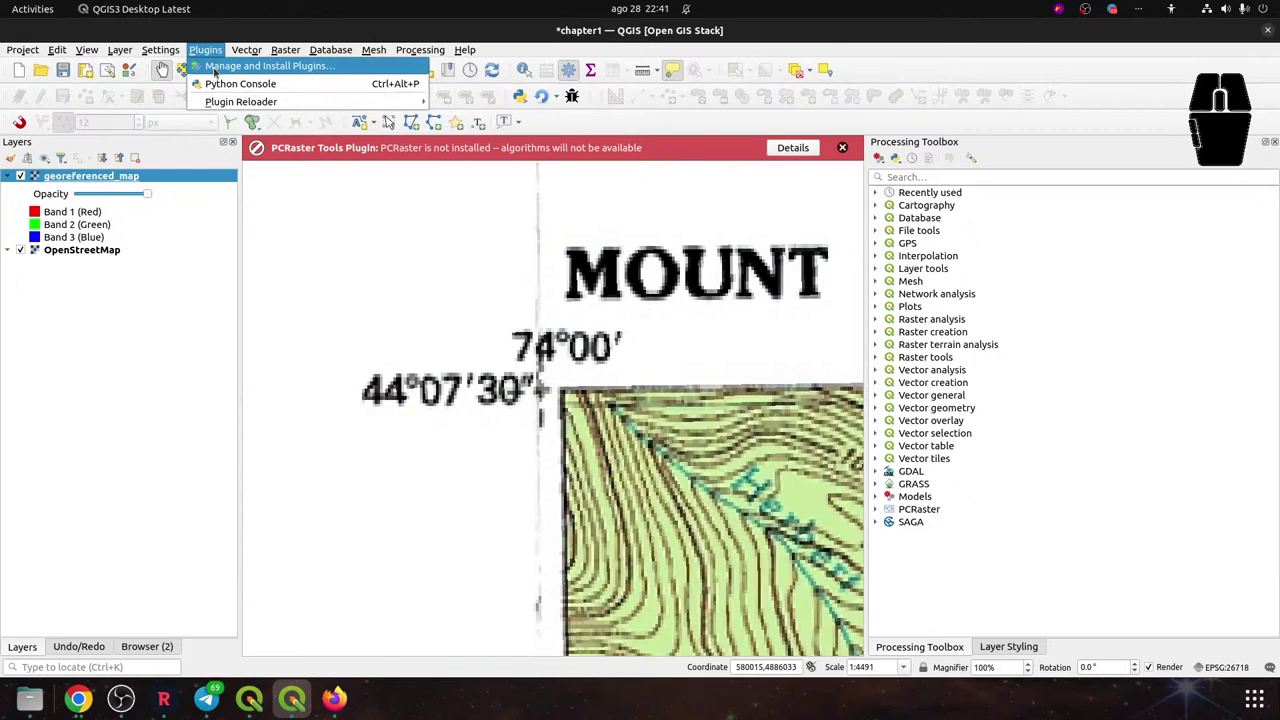
click(222, 66)
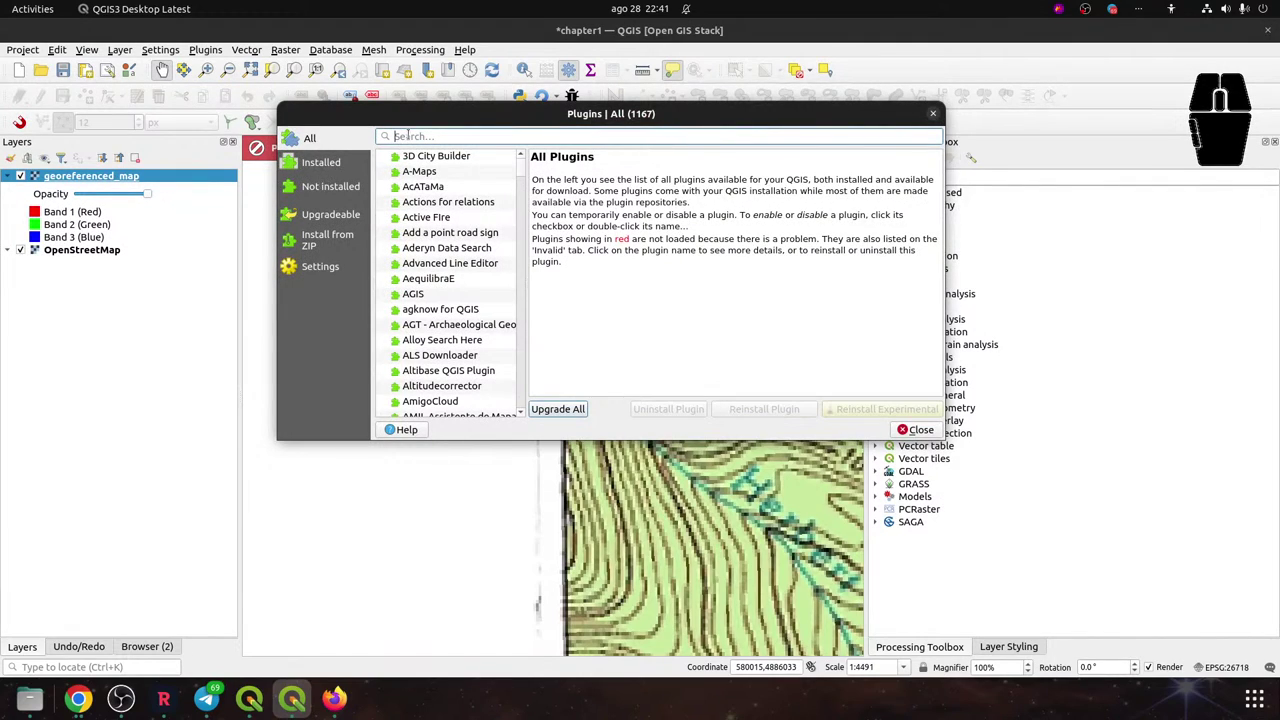
text(quick)
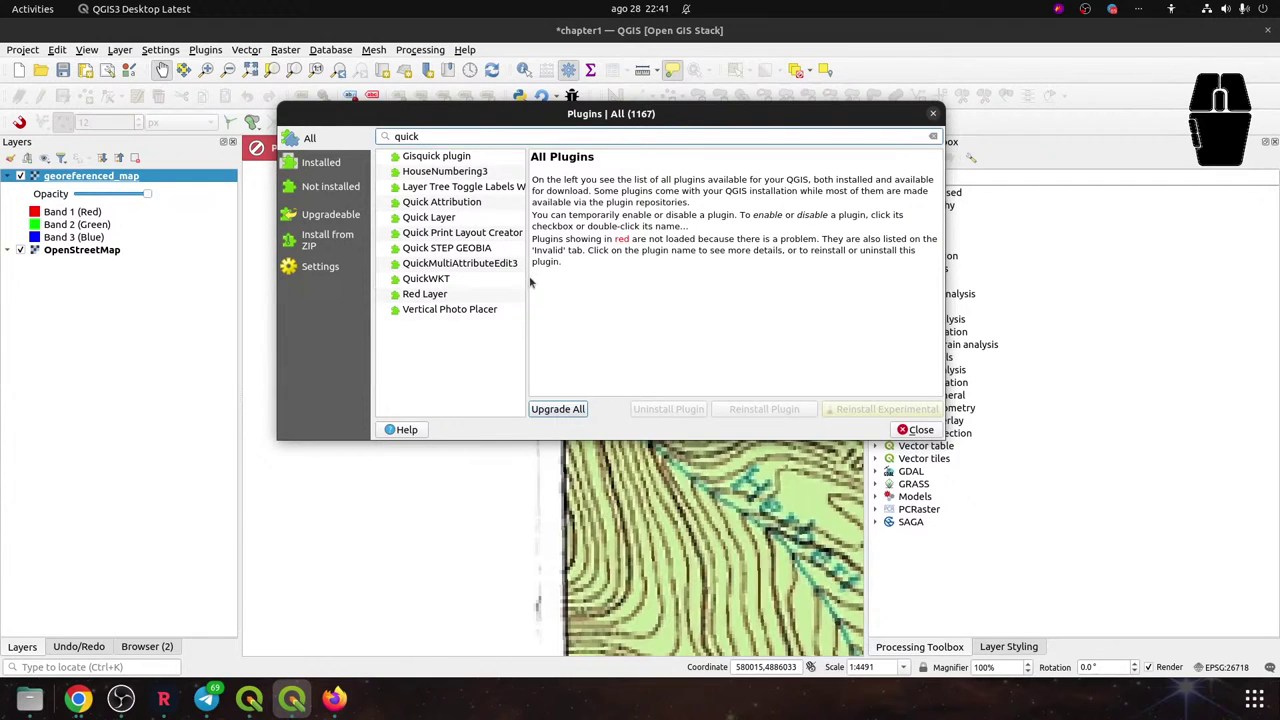
drag(527, 282, 597, 278)
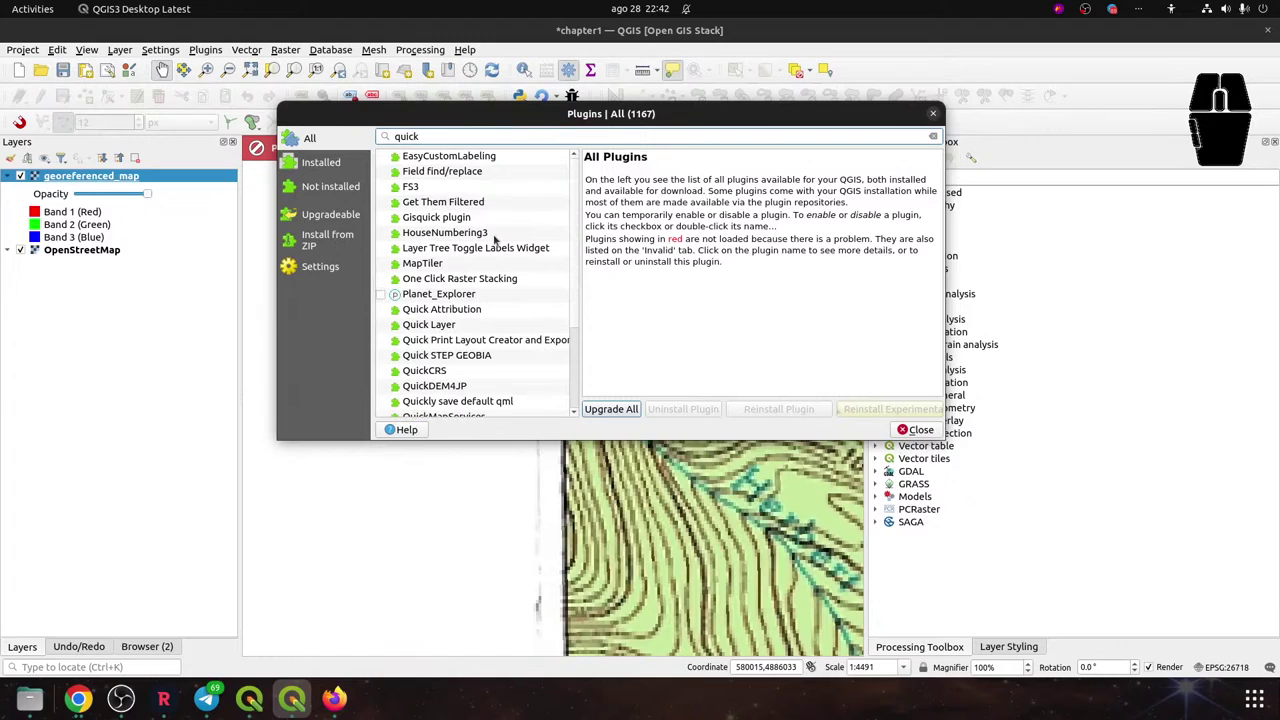
text(map)
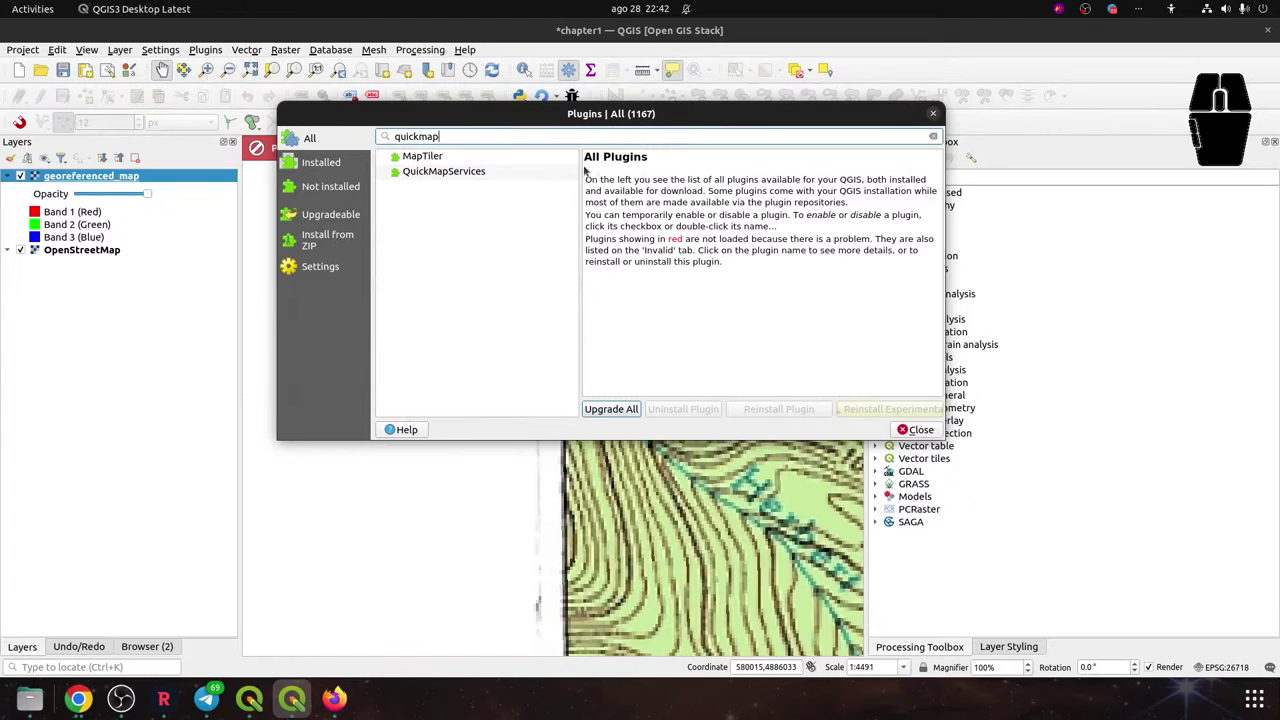
click(487, 171)
click(868, 412)
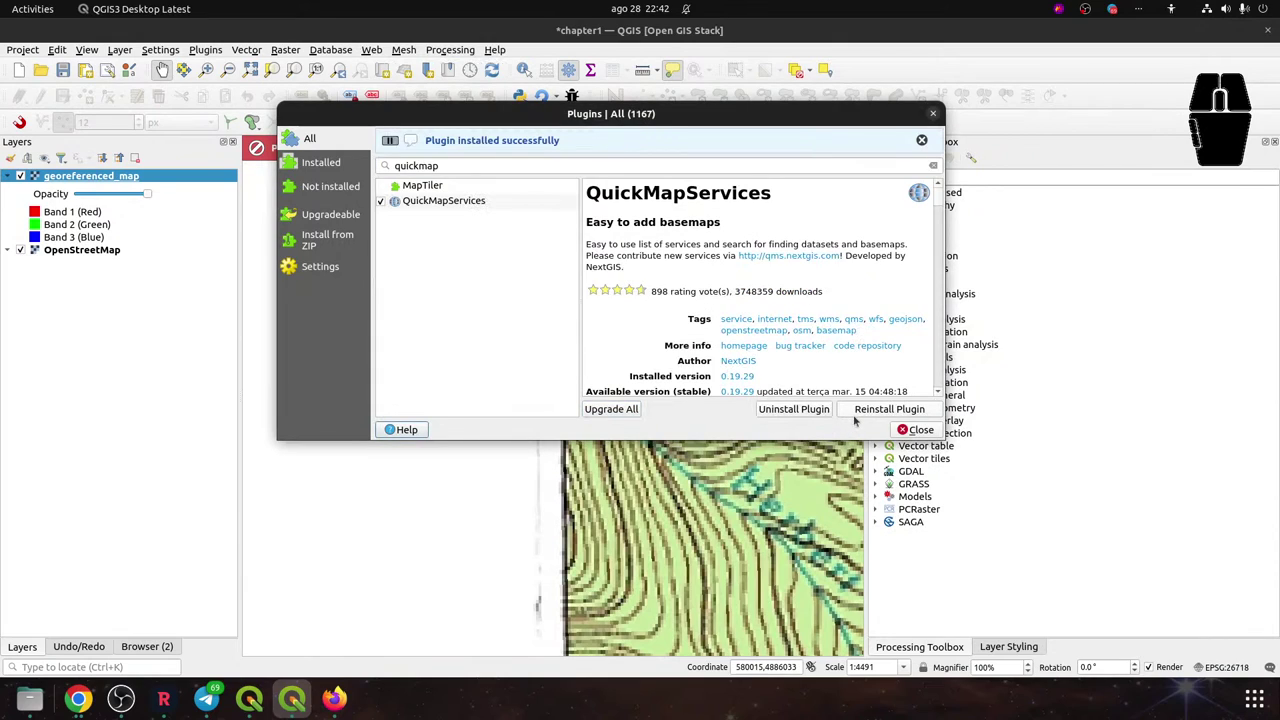
click(916, 430)
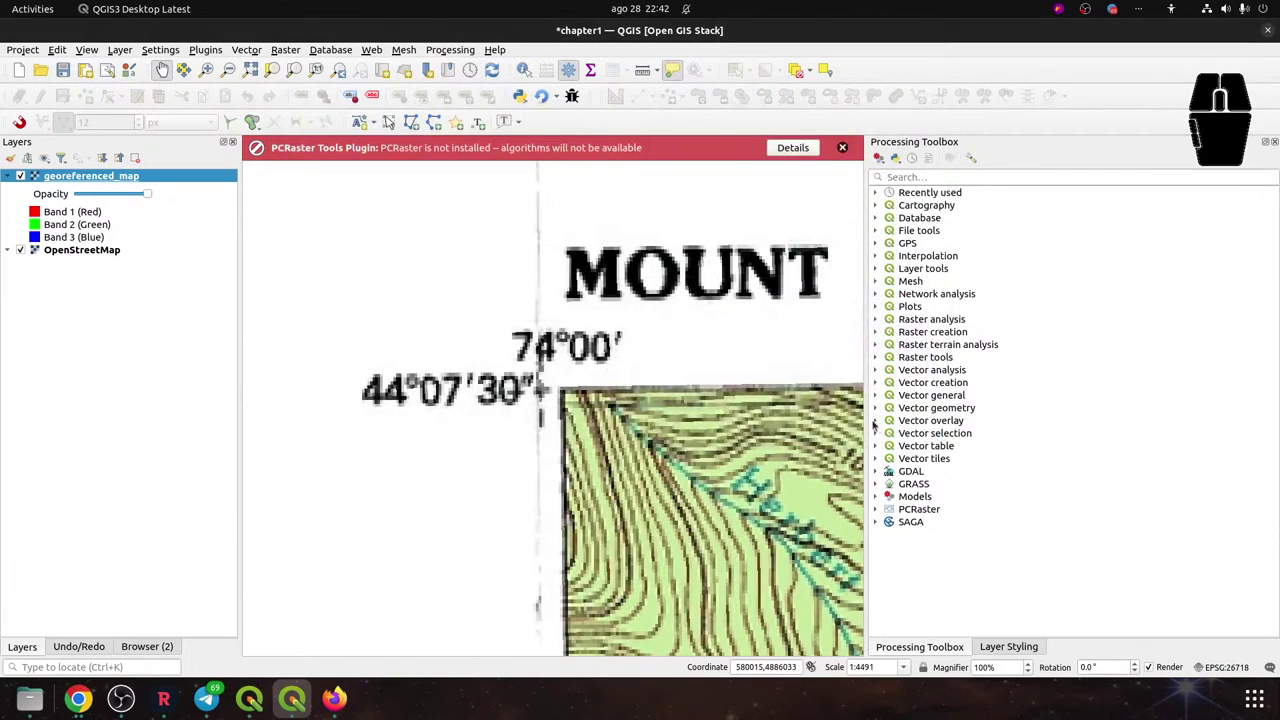
Download the contributed services pack from QuickMapServices Settings' More services tab and acknowledge the message
click(212, 52)
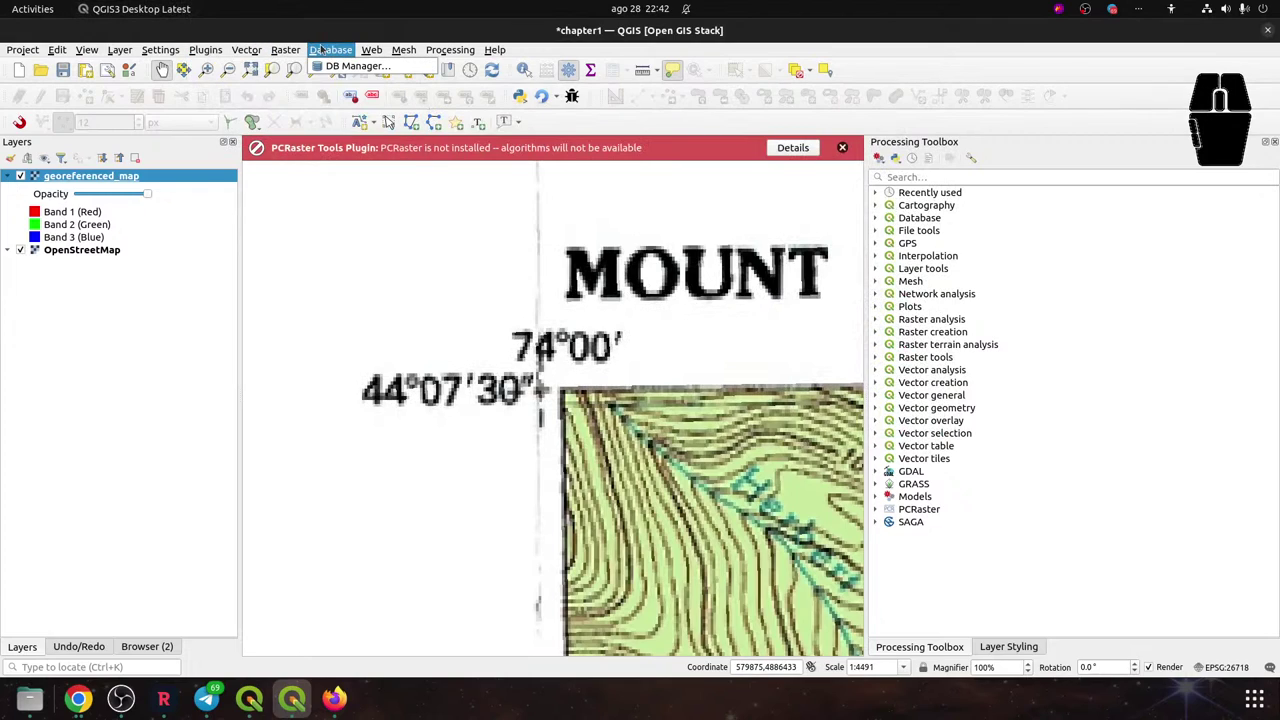
mouse_move(371, 50)
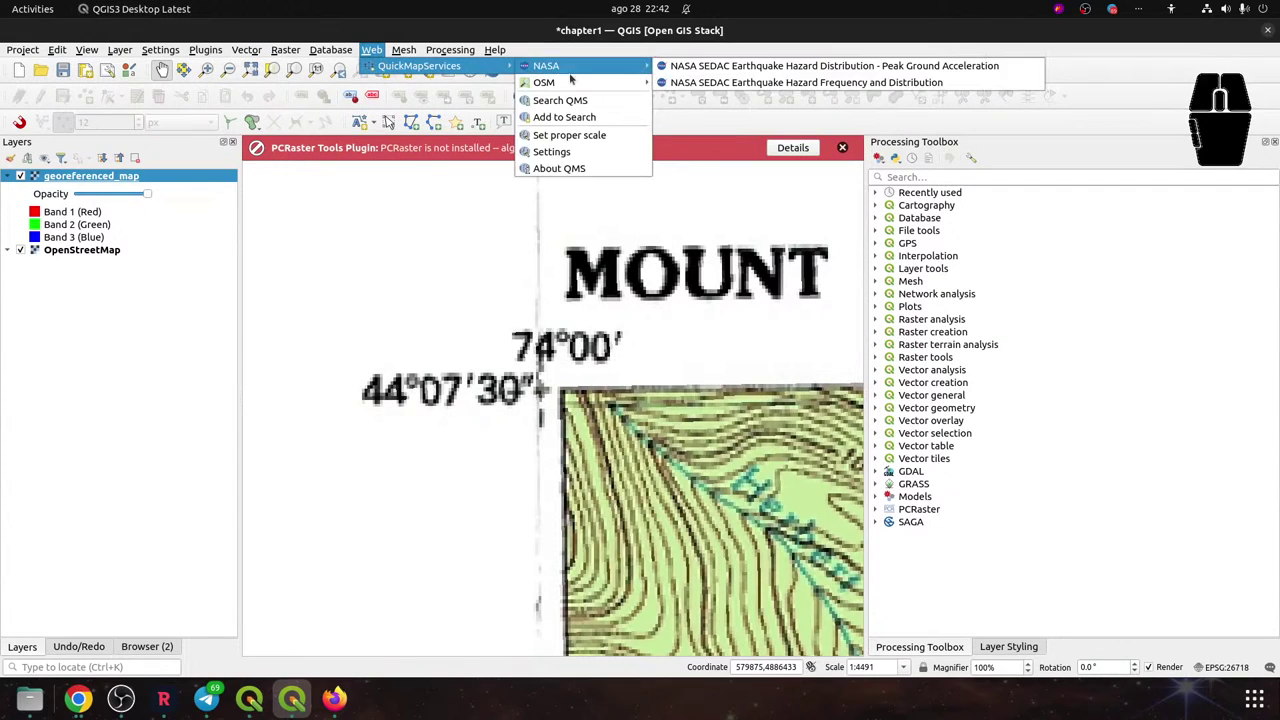
click(577, 152)
click(720, 212)
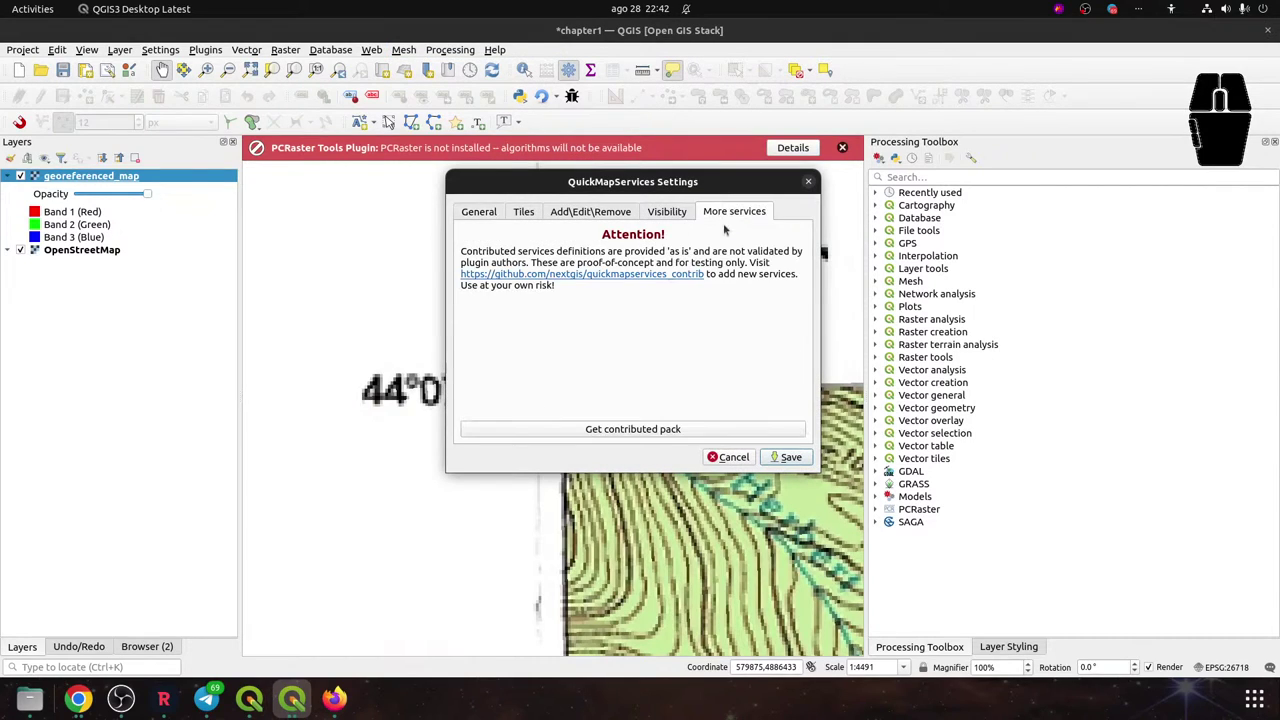
click(607, 431)
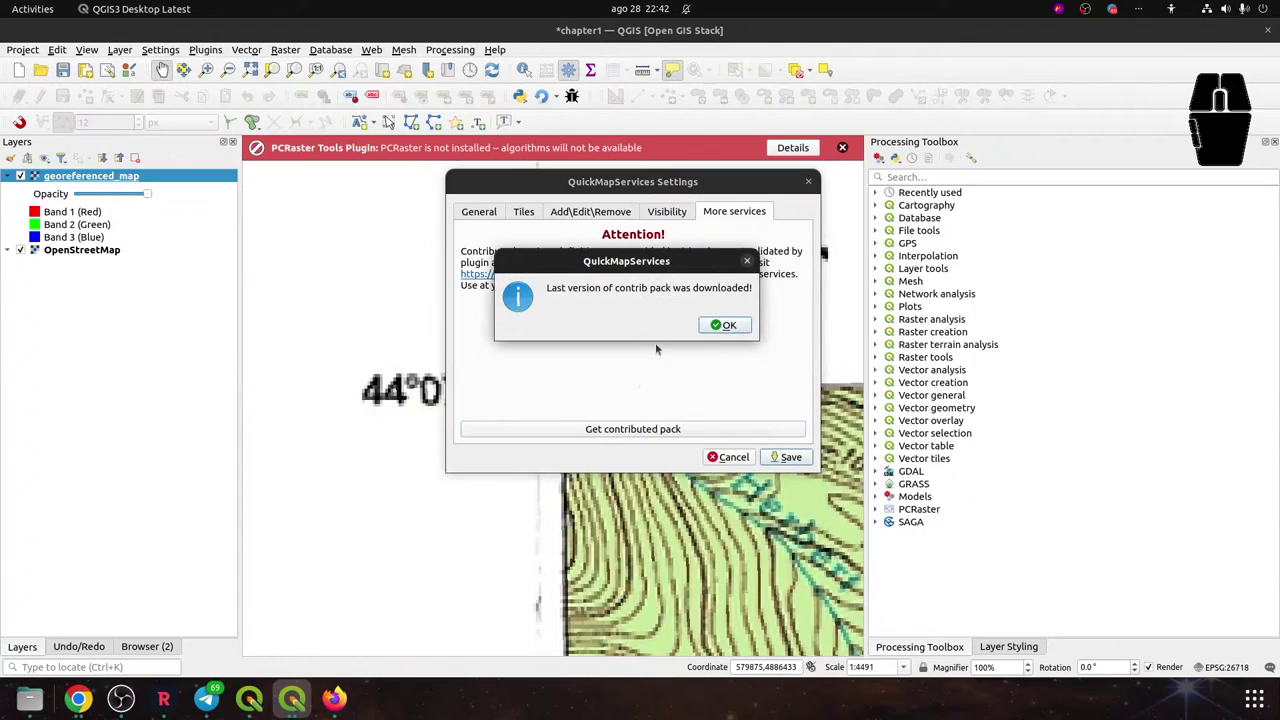
click(727, 327)
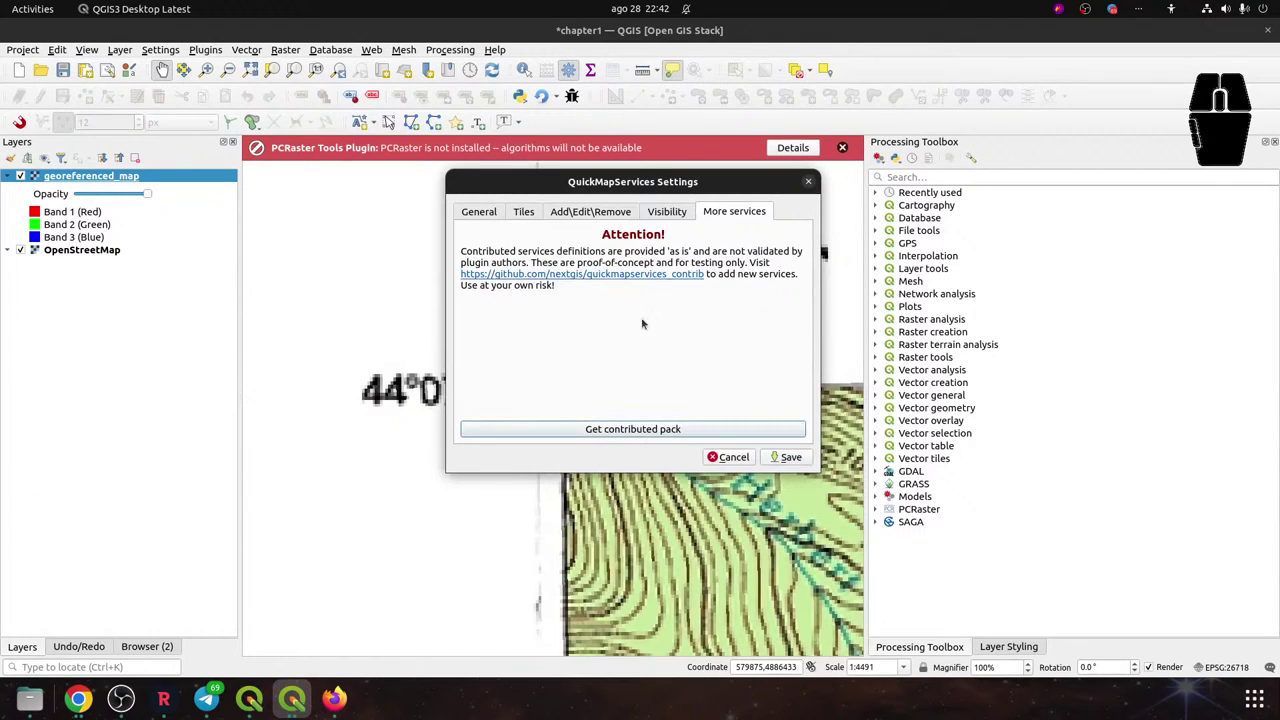
View the contributed services repository page, then close the QuickMapServices settings
click(567, 278)
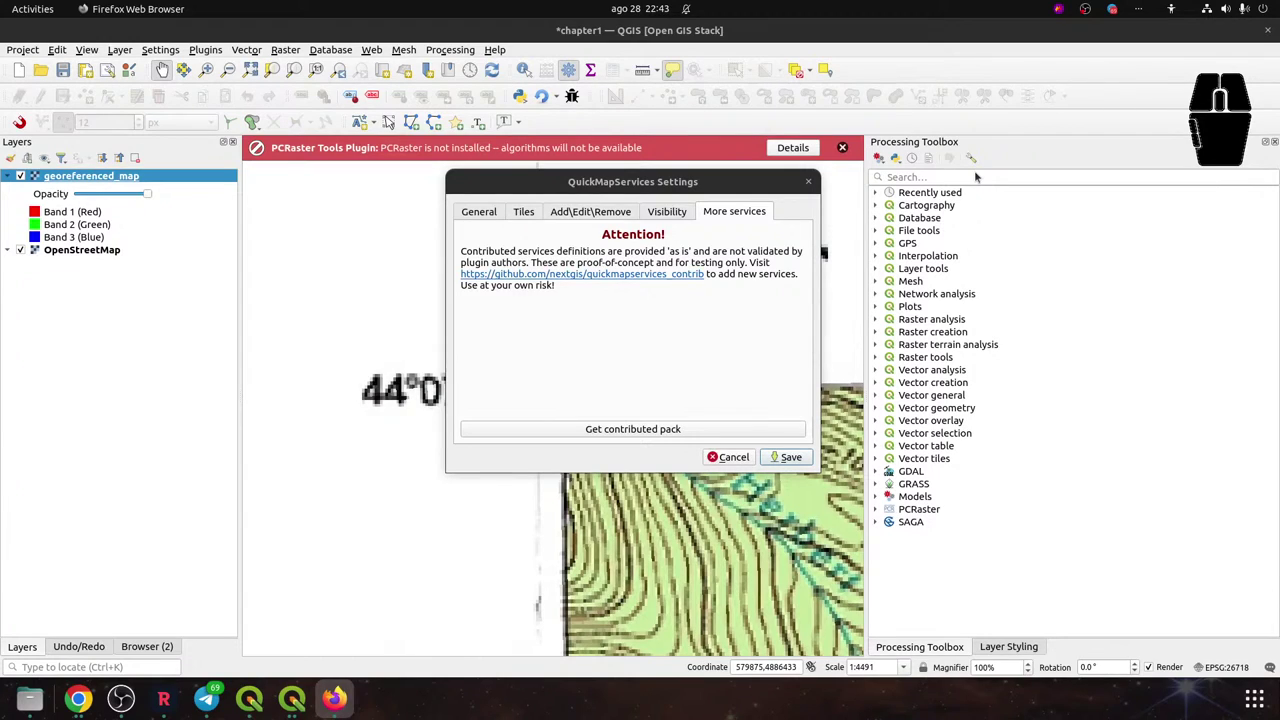
click(810, 184)
drag(148, 194, 496, 260)
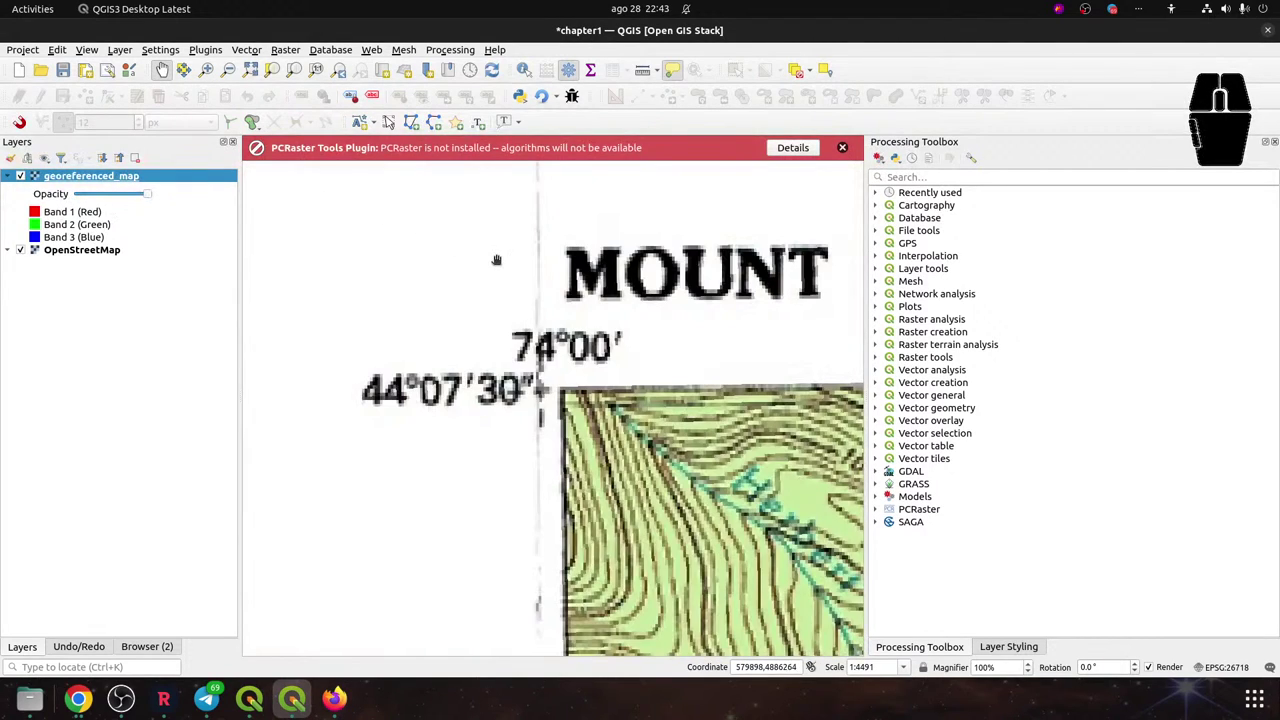
key(alt+Tab)
key(alt+Tab)
key(alt+Tab)
key(alt+Tab)
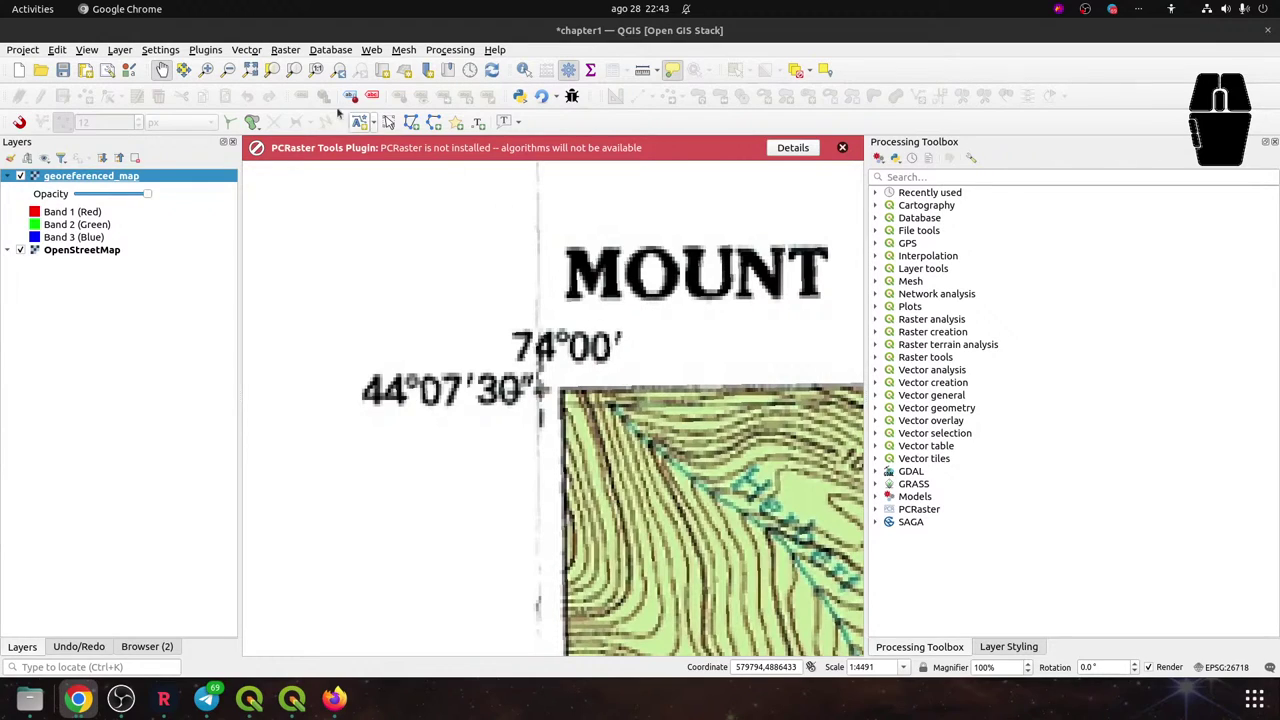
click(205, 50)
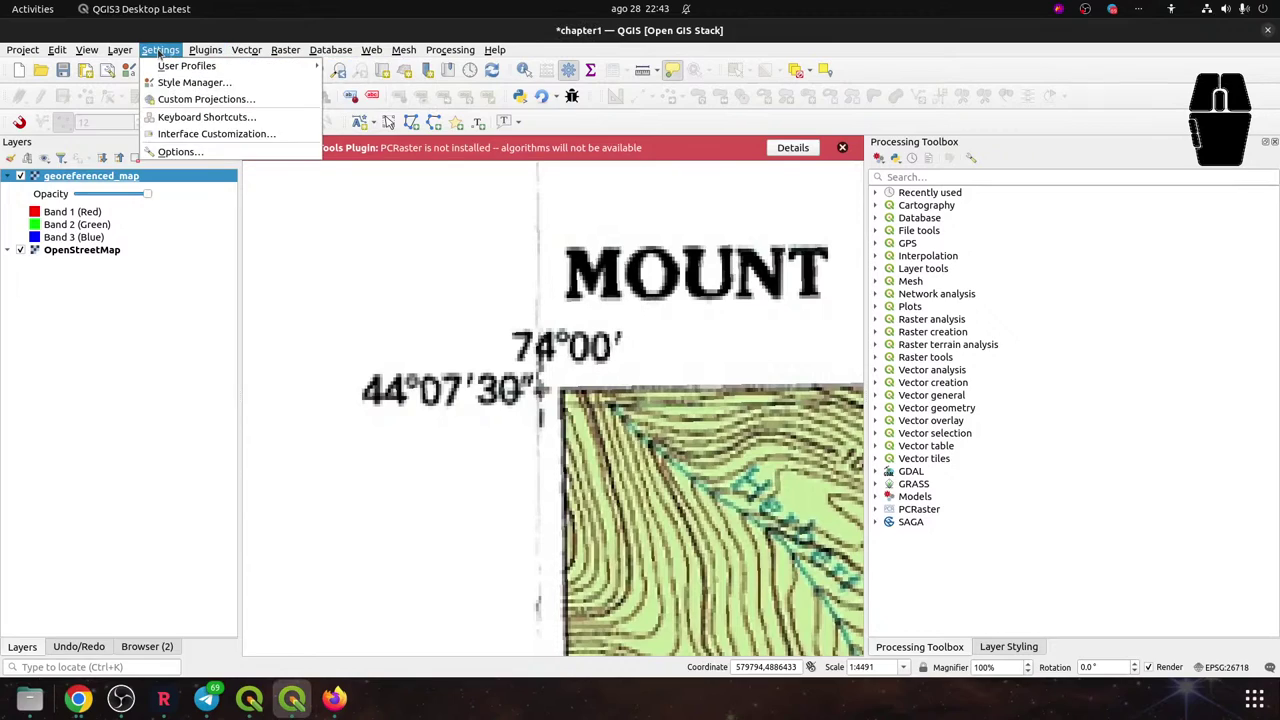
mouse_move(278, 56)
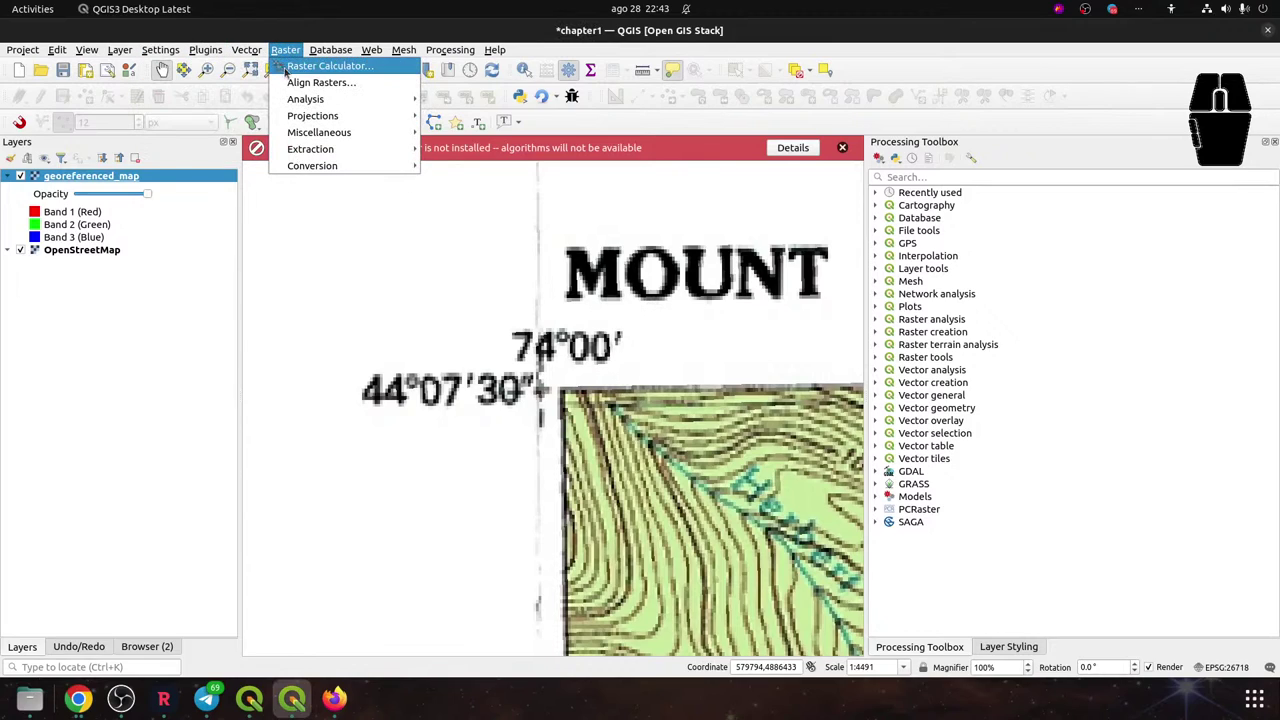
mouse_move(322, 153)
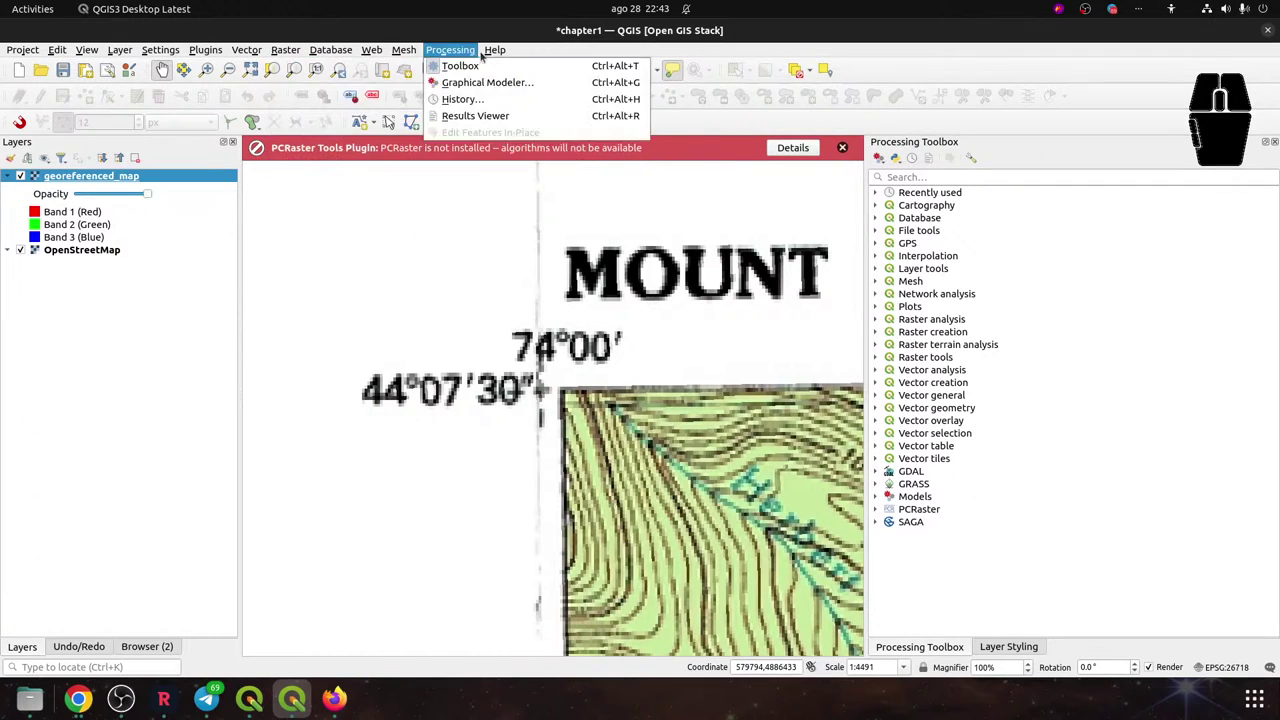
mouse_move(488, 52)
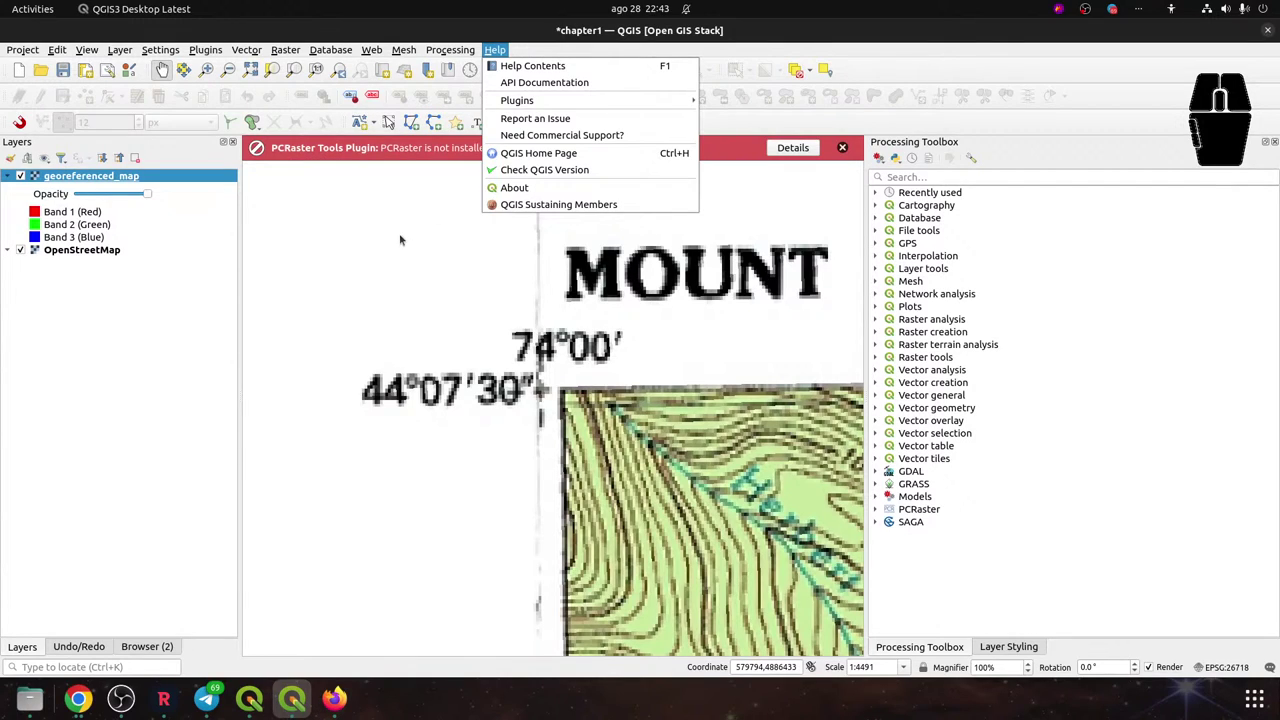
click(323, 516)
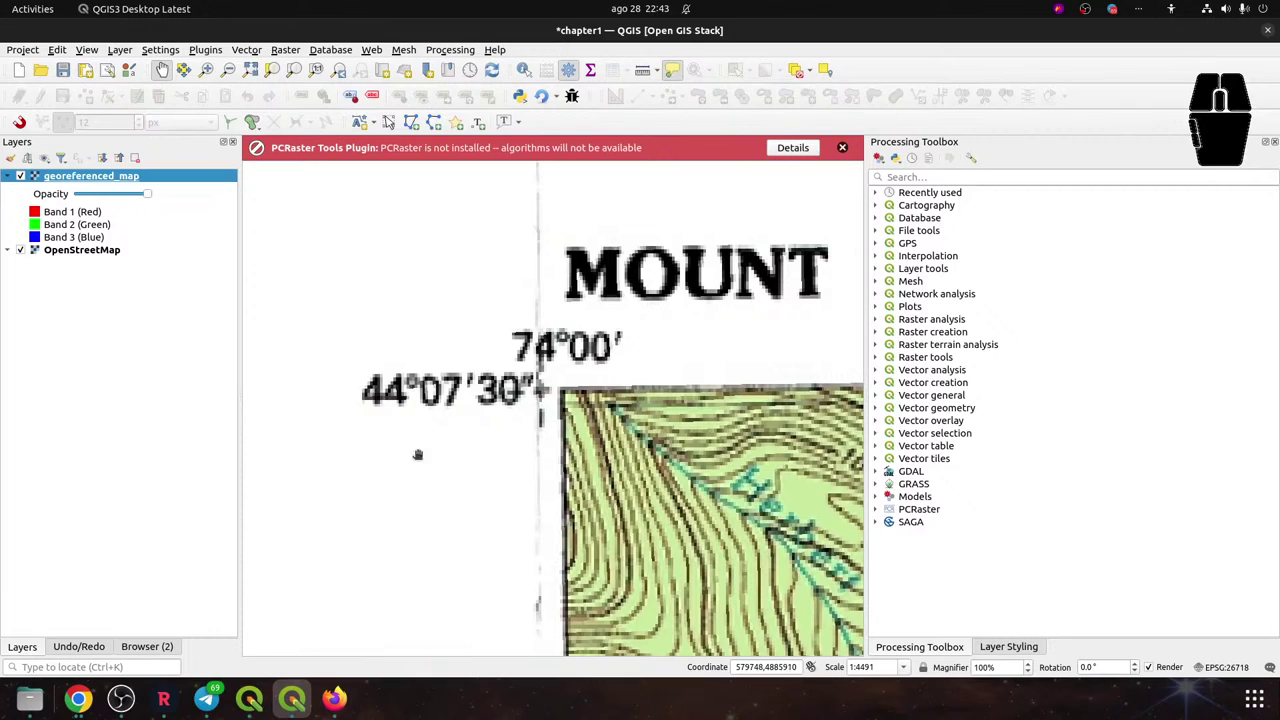
Set georeferenced_map's Layer Rendering blending mode to Overlay in its Symbology properties
double_click(85, 180)
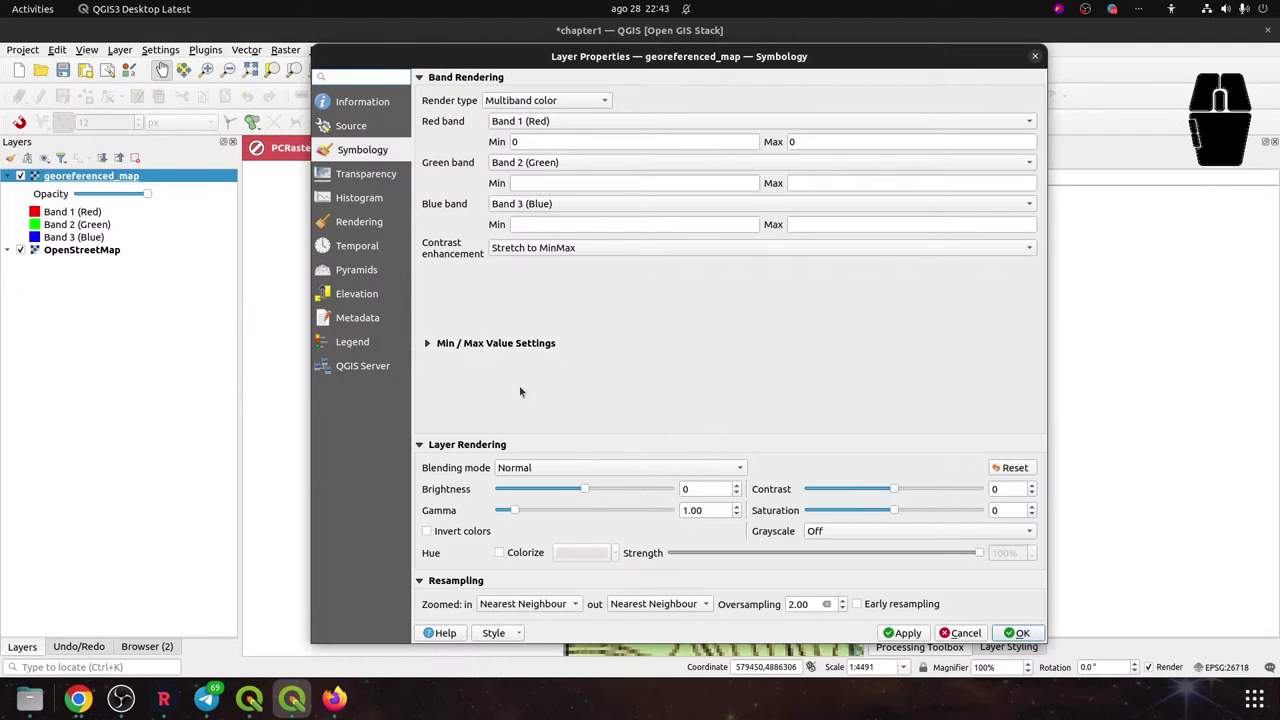
click(543, 467)
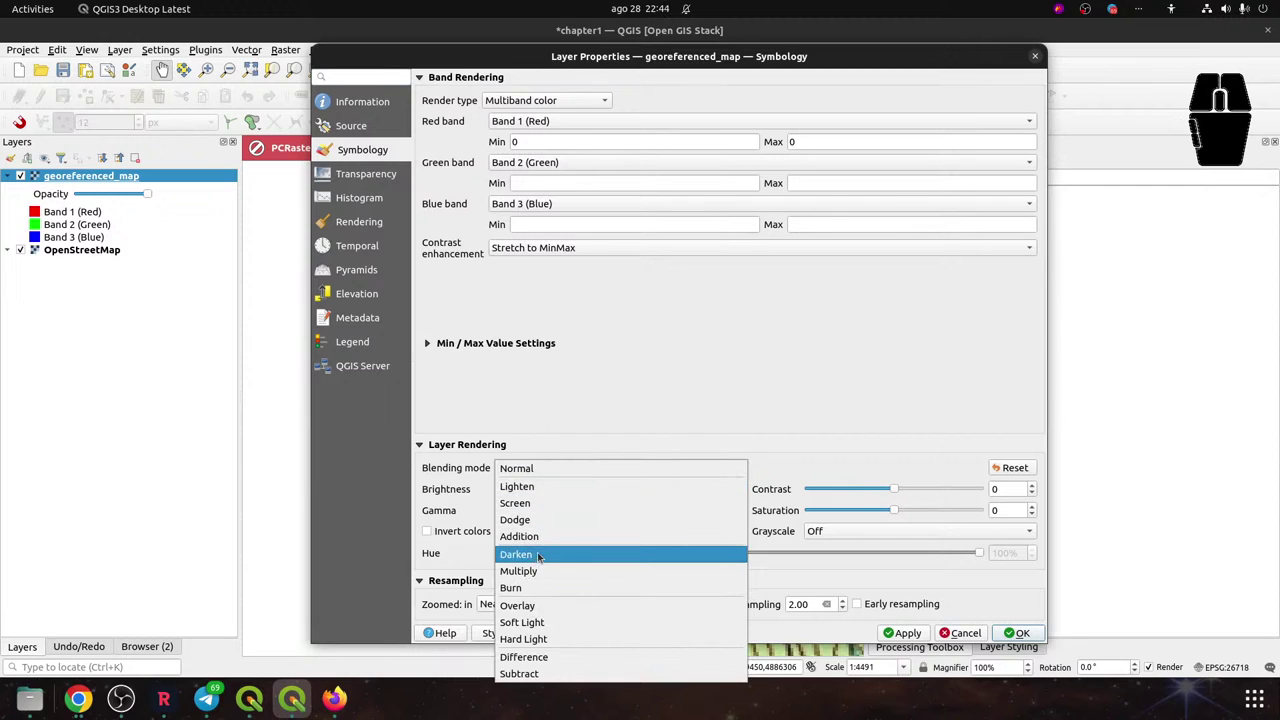
click(536, 607)
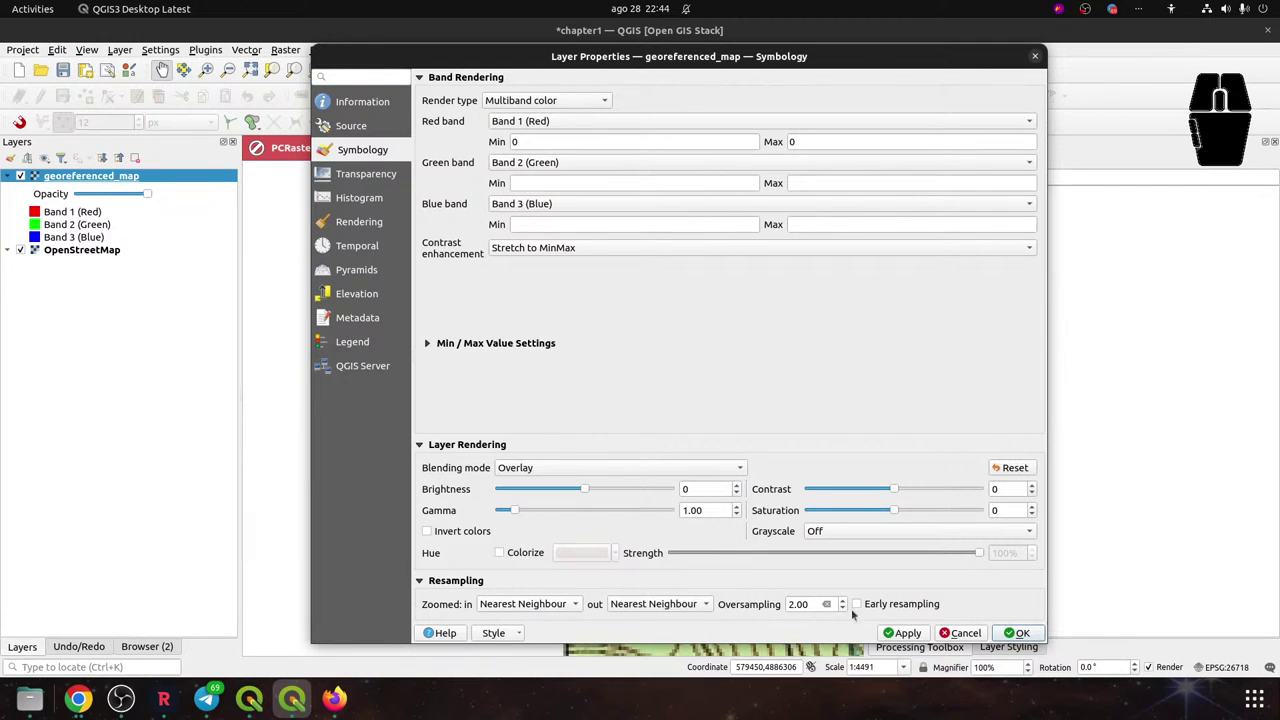
click(1003, 634)
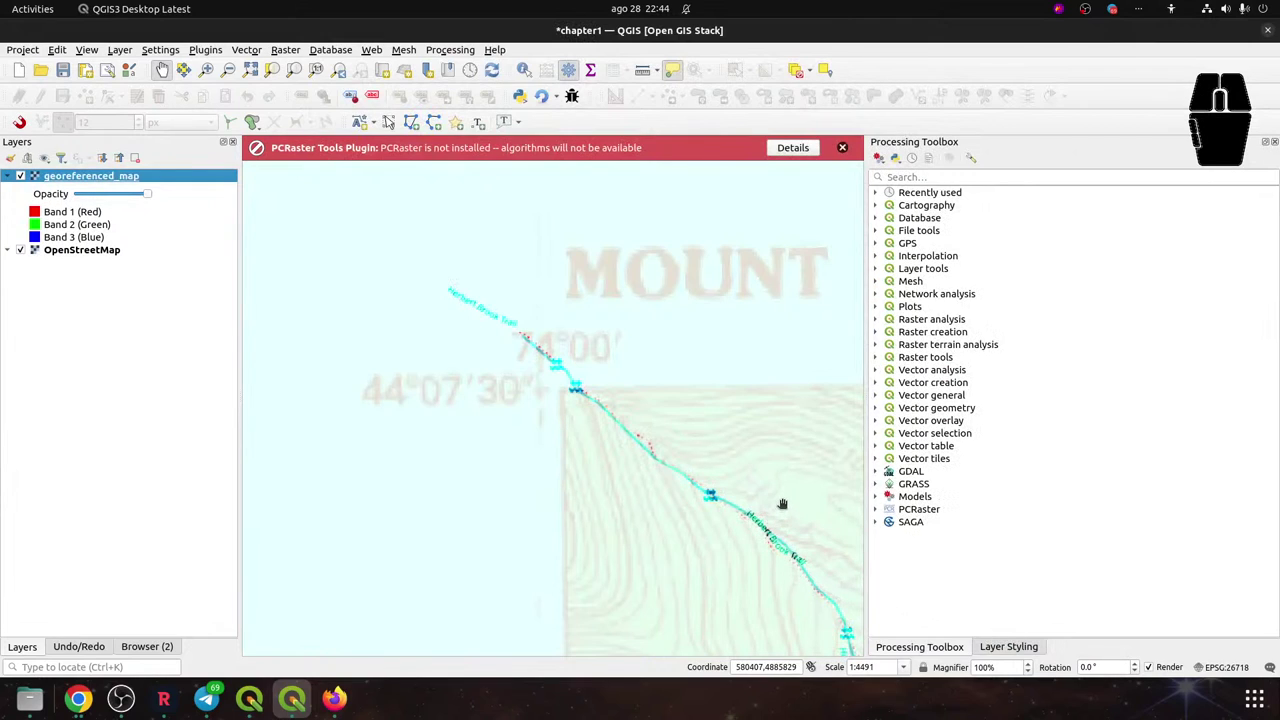
Pan south-east along the trail toward Lake Colden and its lakeside shelters
drag(780, 503, 423, 349)
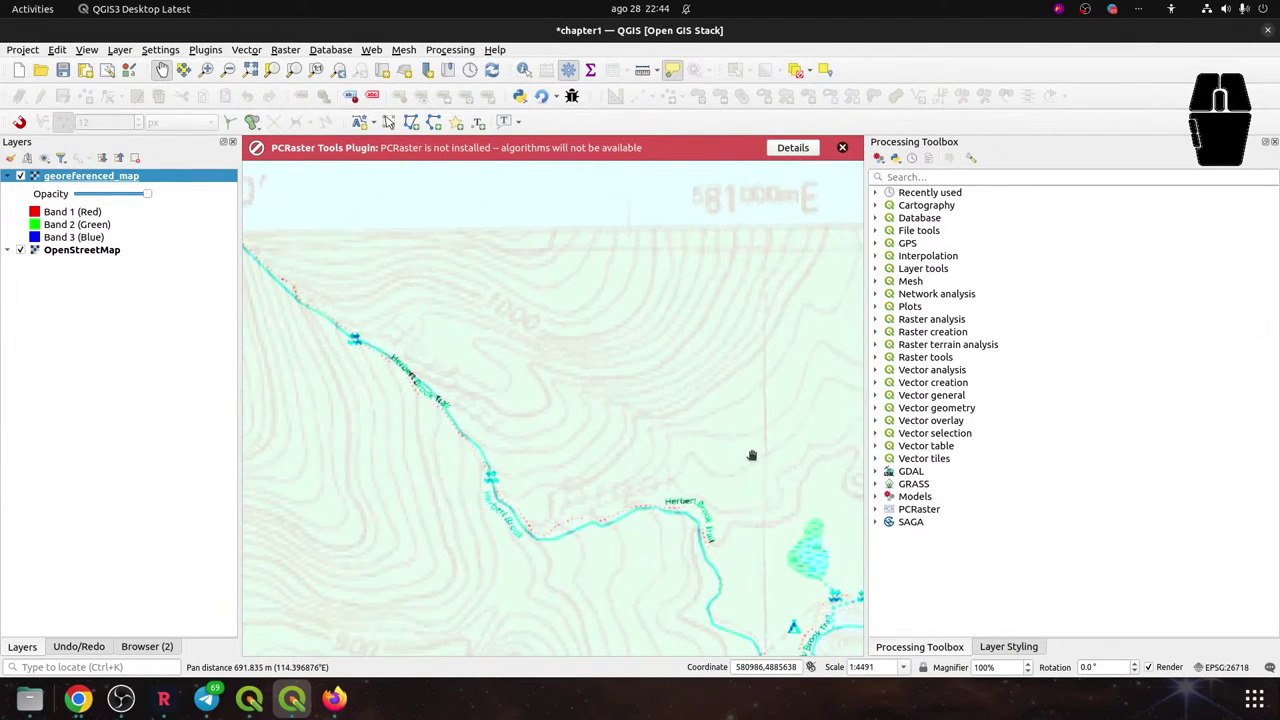
drag(740, 454, 554, 343)
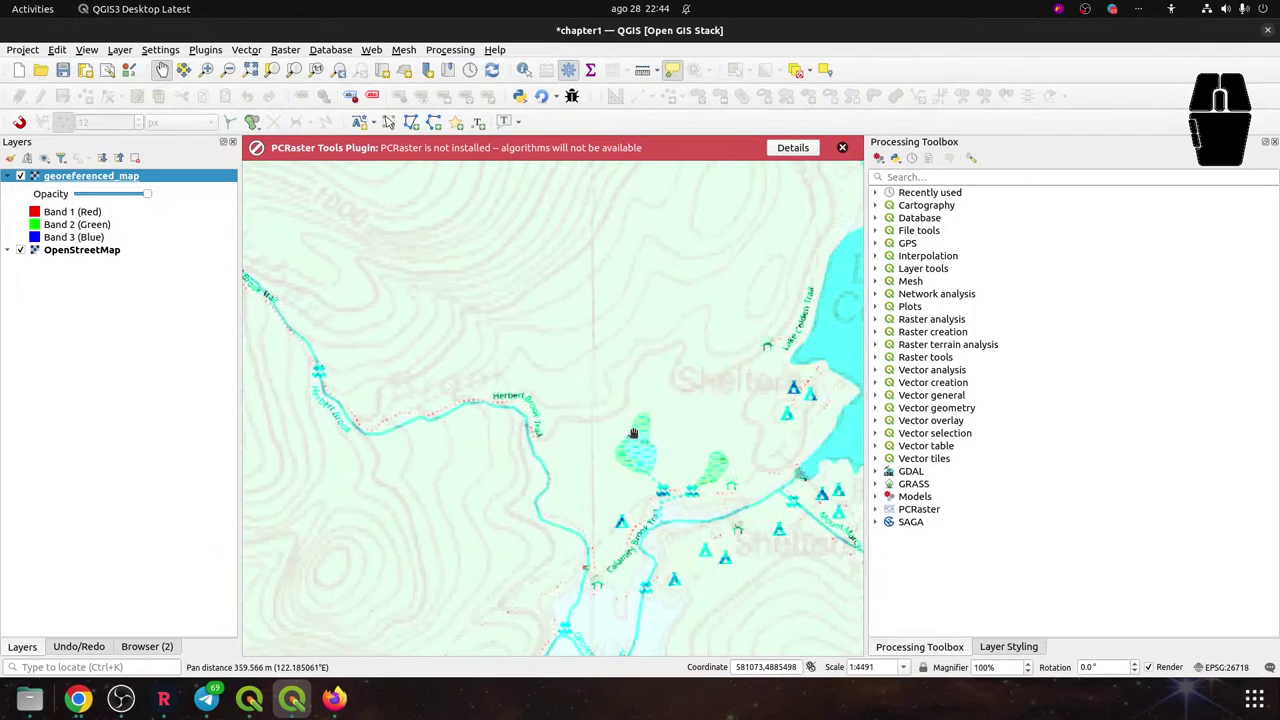
drag(779, 574, 534, 509)
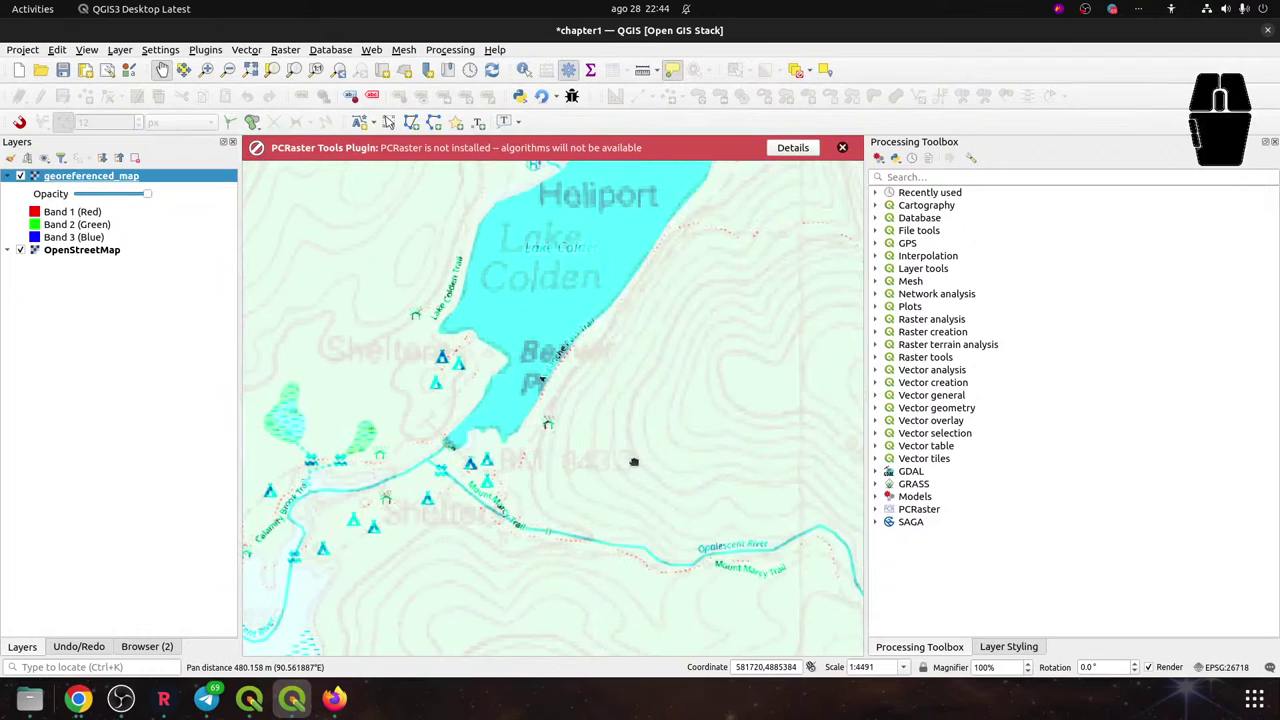
drag(634, 460, 393, 510)
Zoom and shift the view onto the long lake beside Indian Head
scroll(543, 423, down, 3)
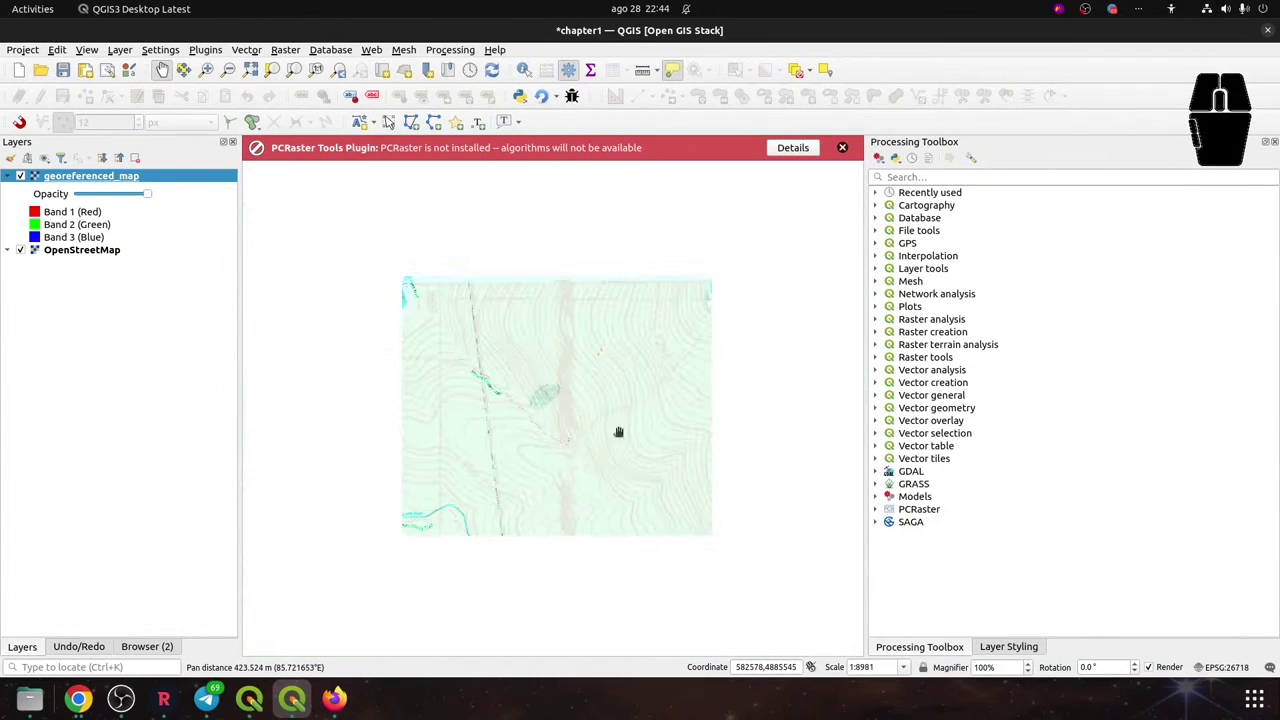
scroll(662, 443, up, 1)
scroll(737, 434, down, 2)
drag(737, 434, 606, 454)
scroll(620, 500, down, 1)
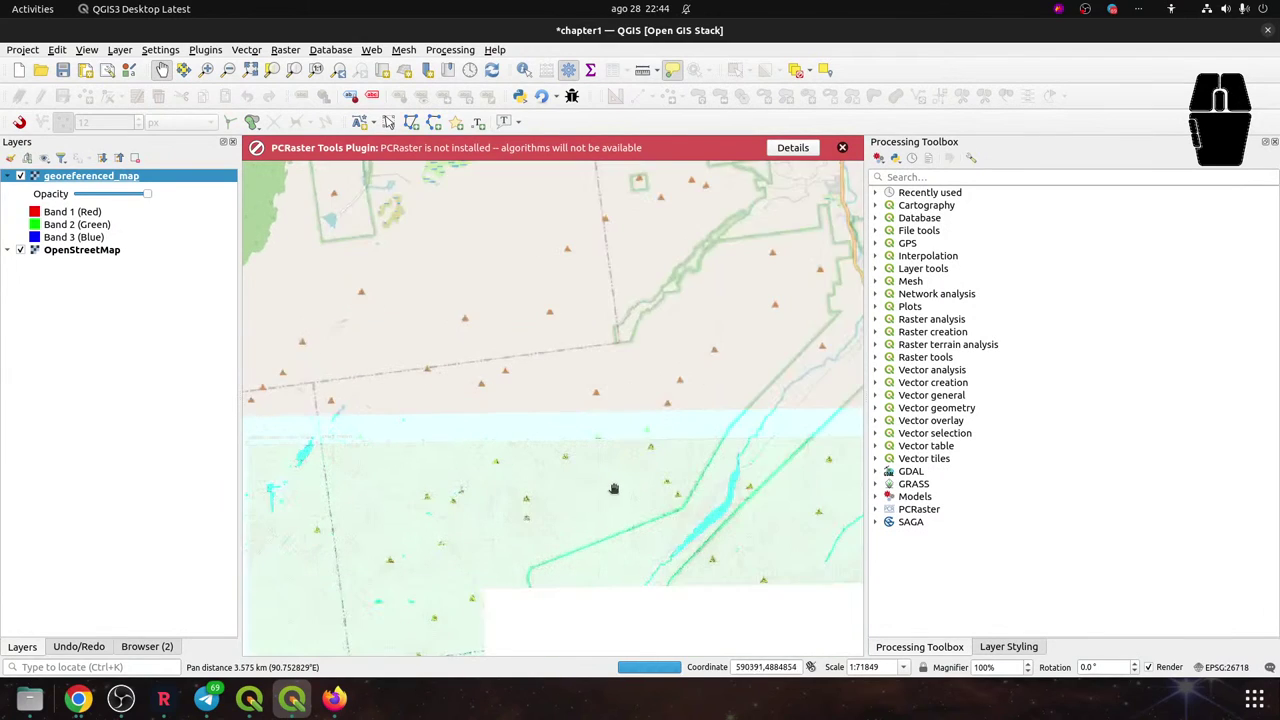
scroll(630, 489, down, 1)
scroll(642, 489, up, 3)
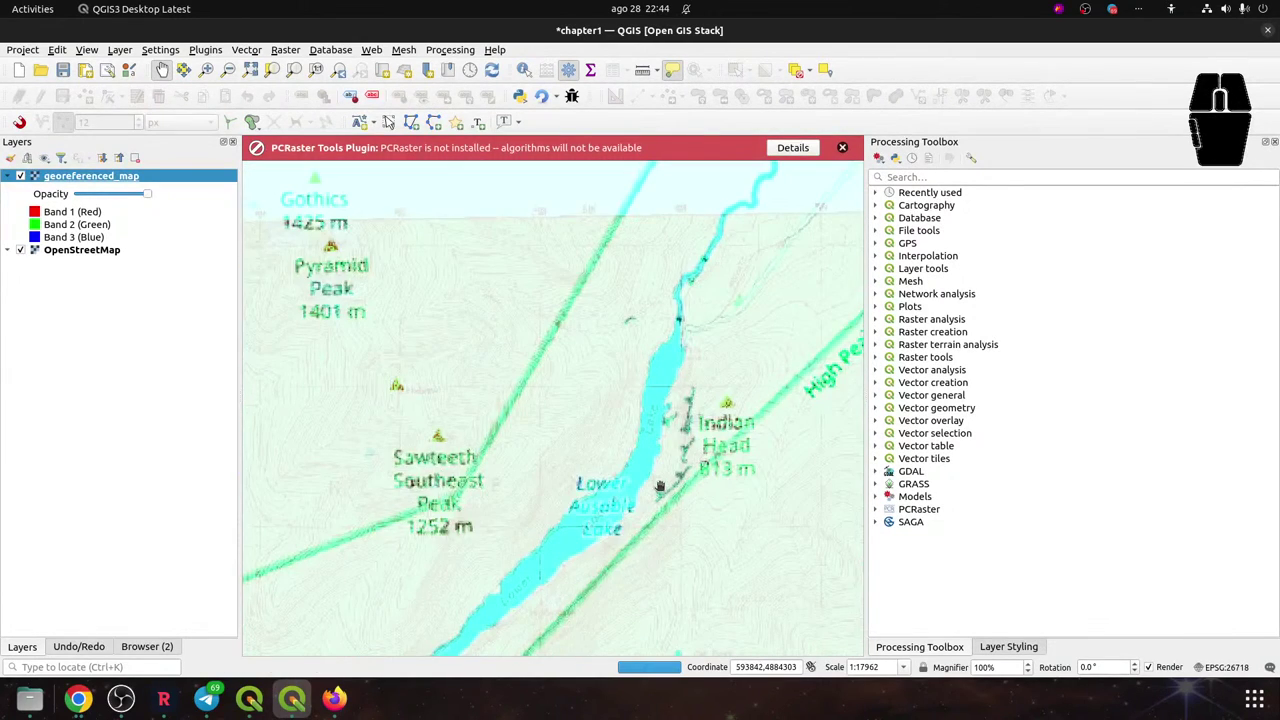
scroll(651, 453, up, 1)
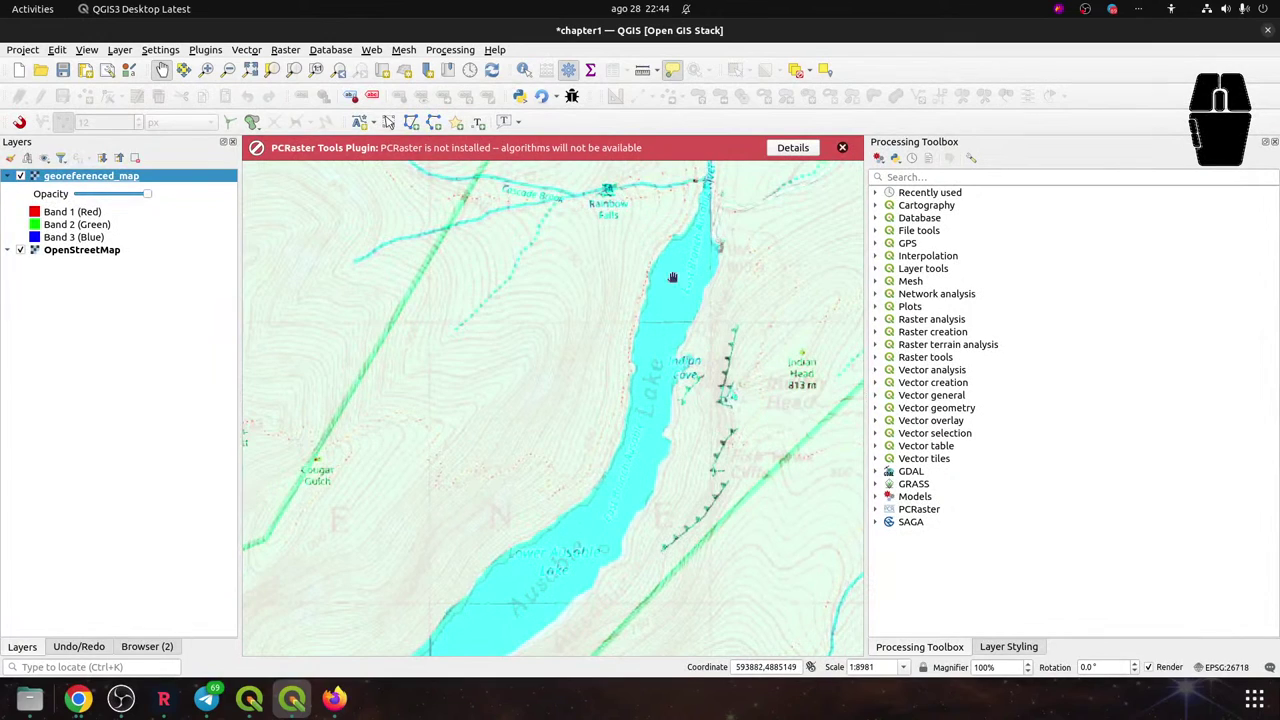
click(127, 51)
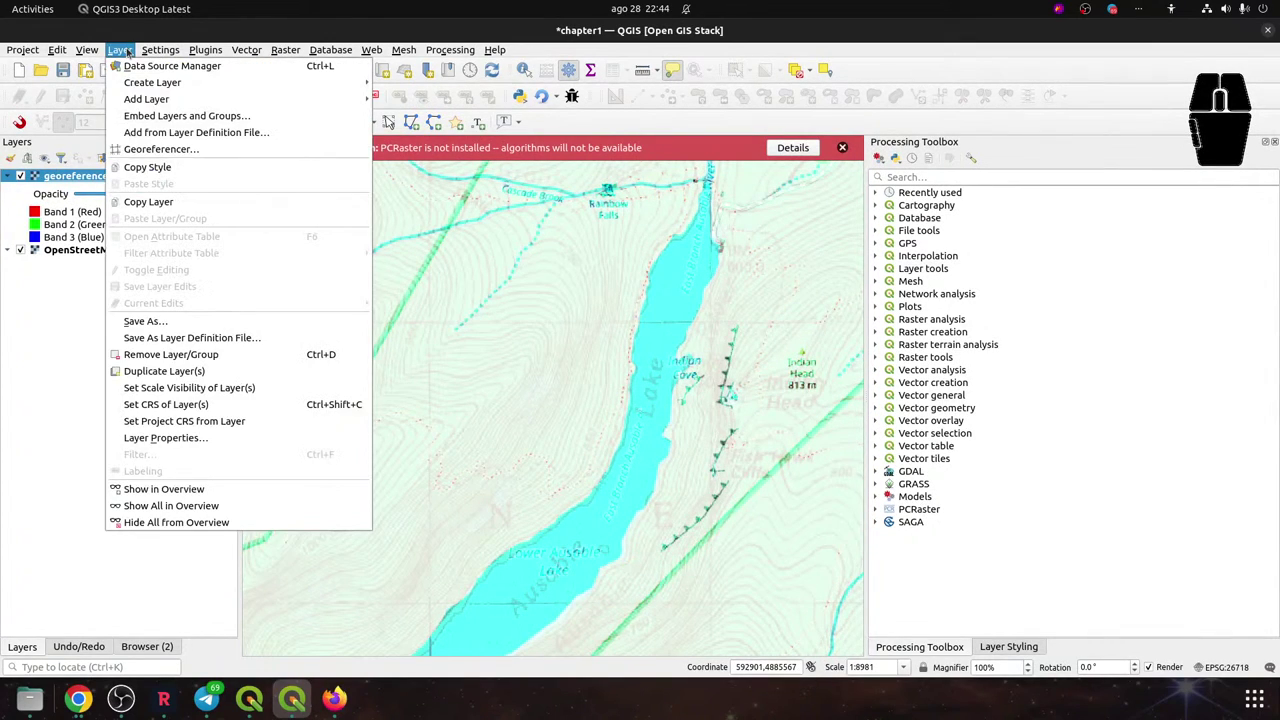
Look for the Georeferencer in the Plugins and View menus and with a 'georefer' locator search
mouse_move(122, 101)
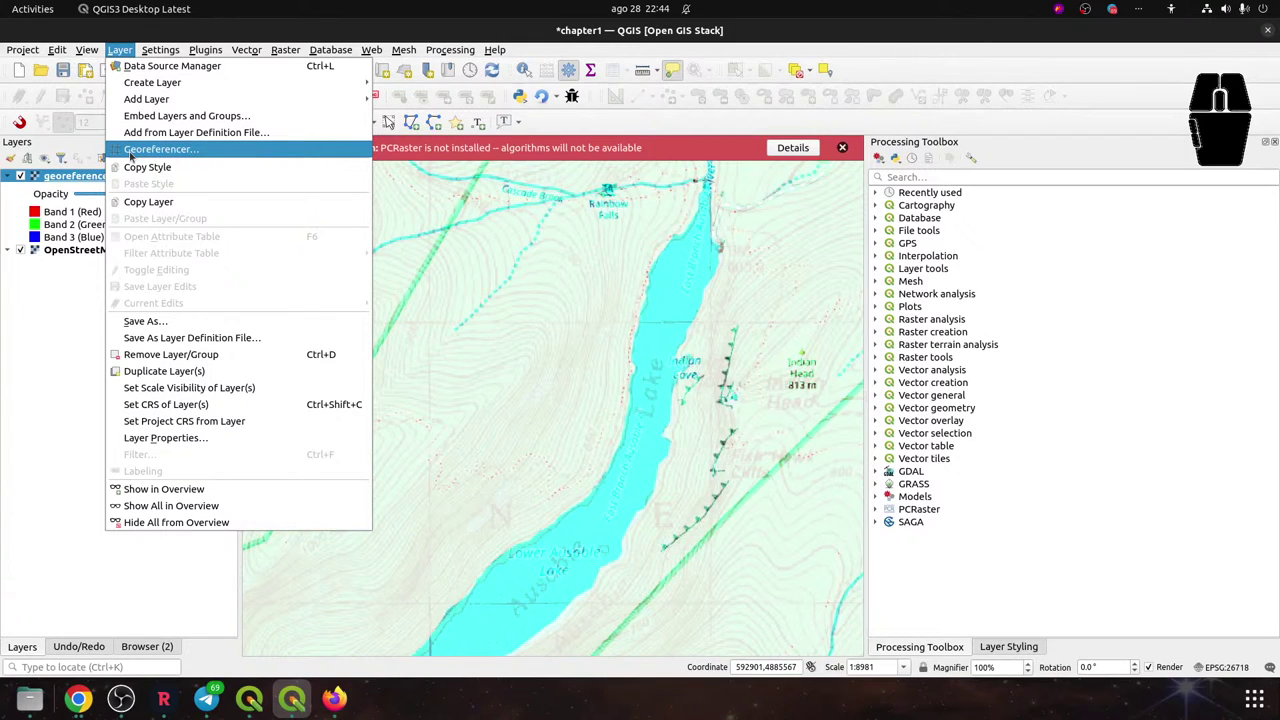
key(Right)
key(Right)
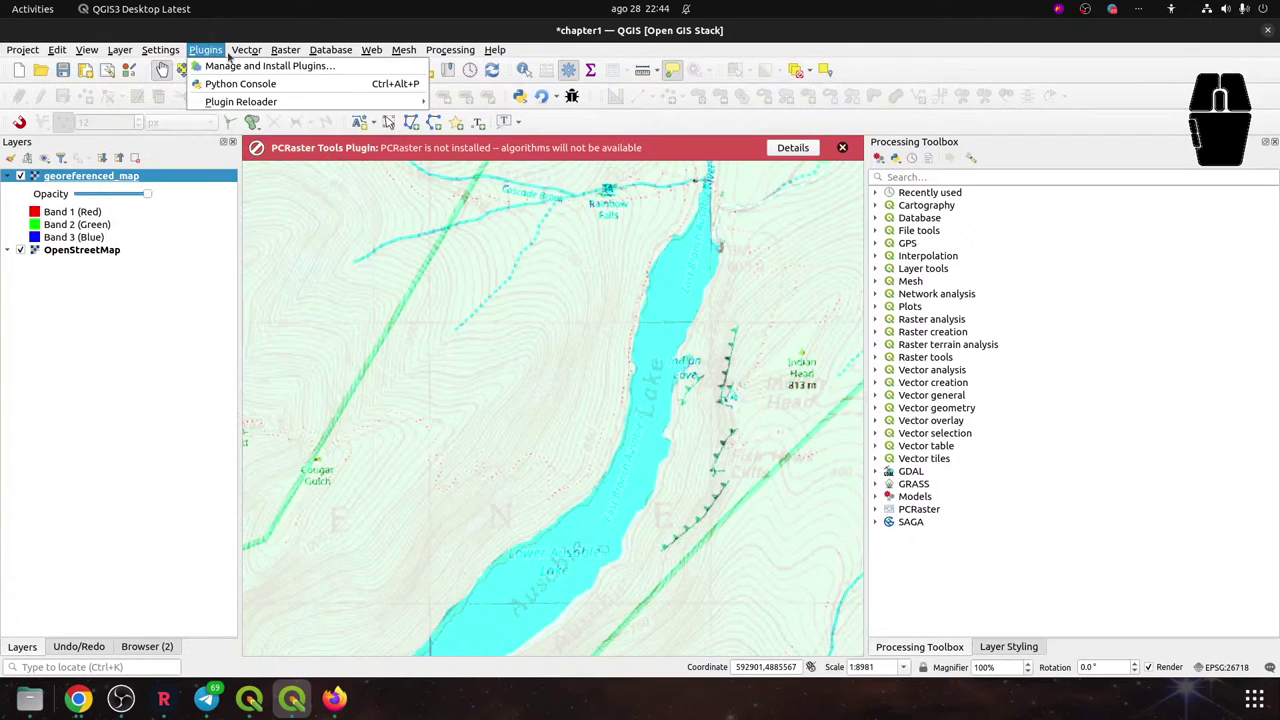
click(92, 50)
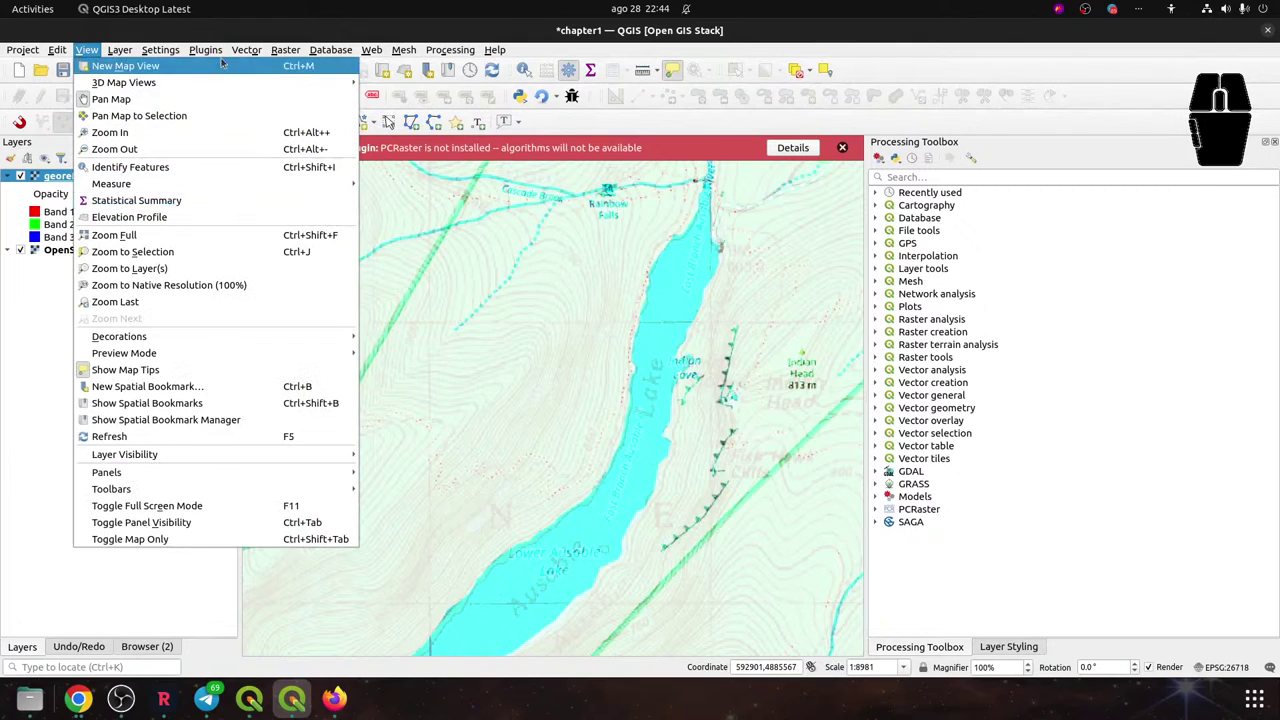
click(103, 666)
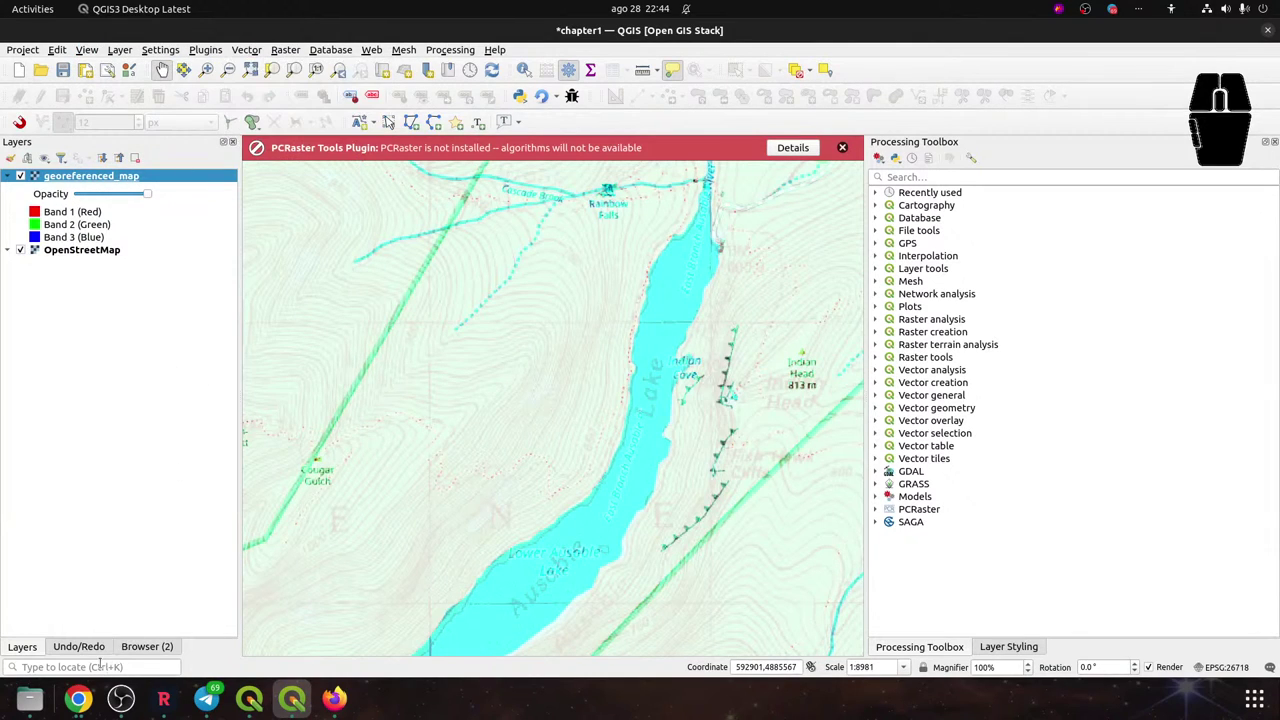
click(101, 666)
text(georefer)
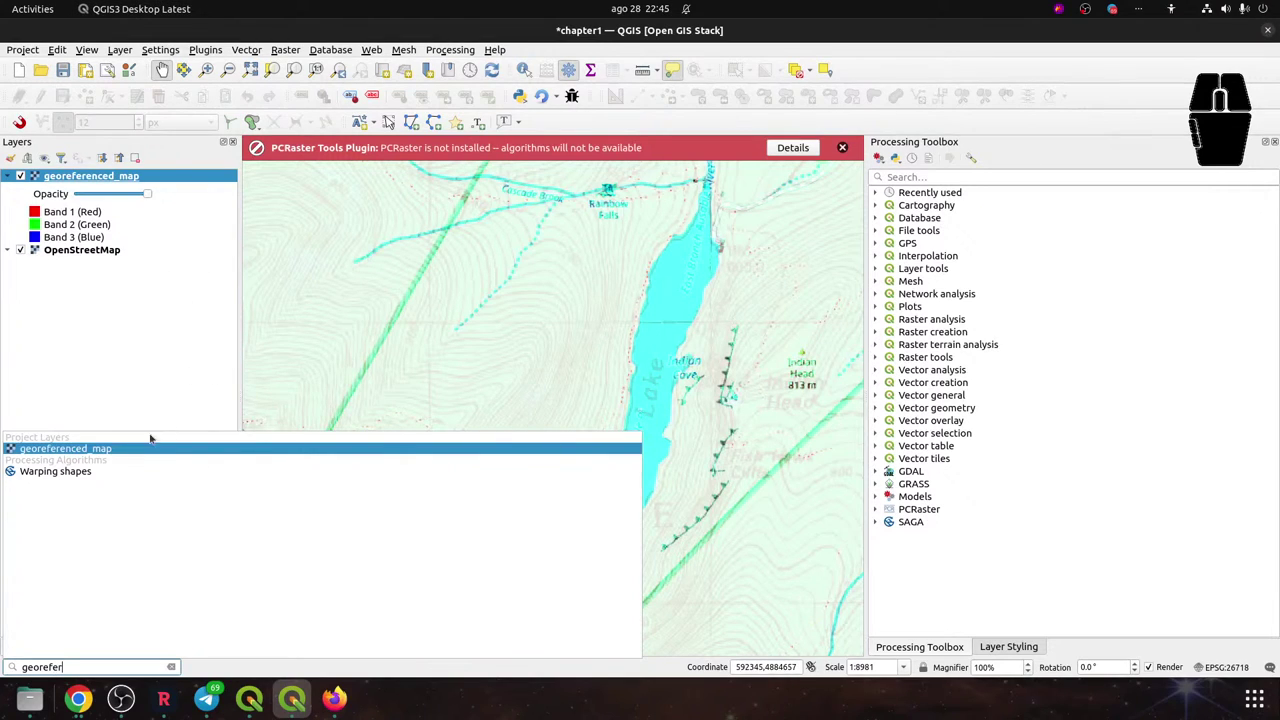
click(171, 666)
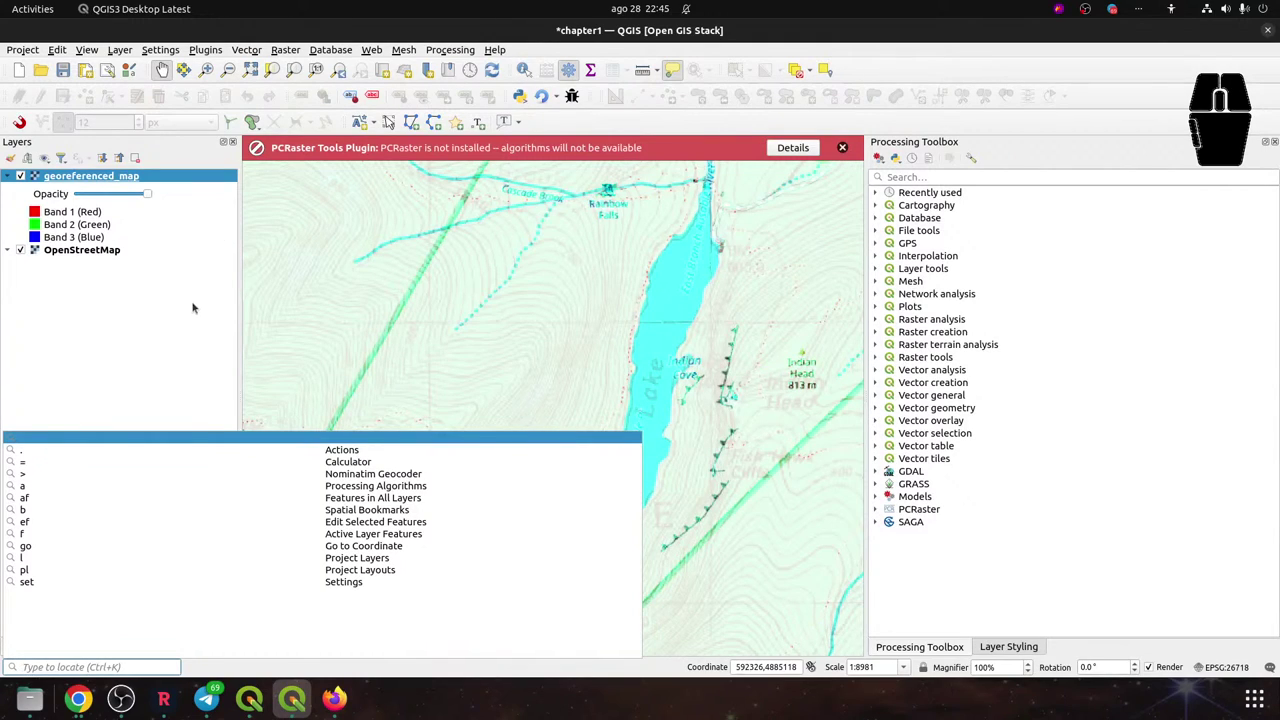
Close the extra, older QGIS window and dismiss the locator results list
click(250, 698)
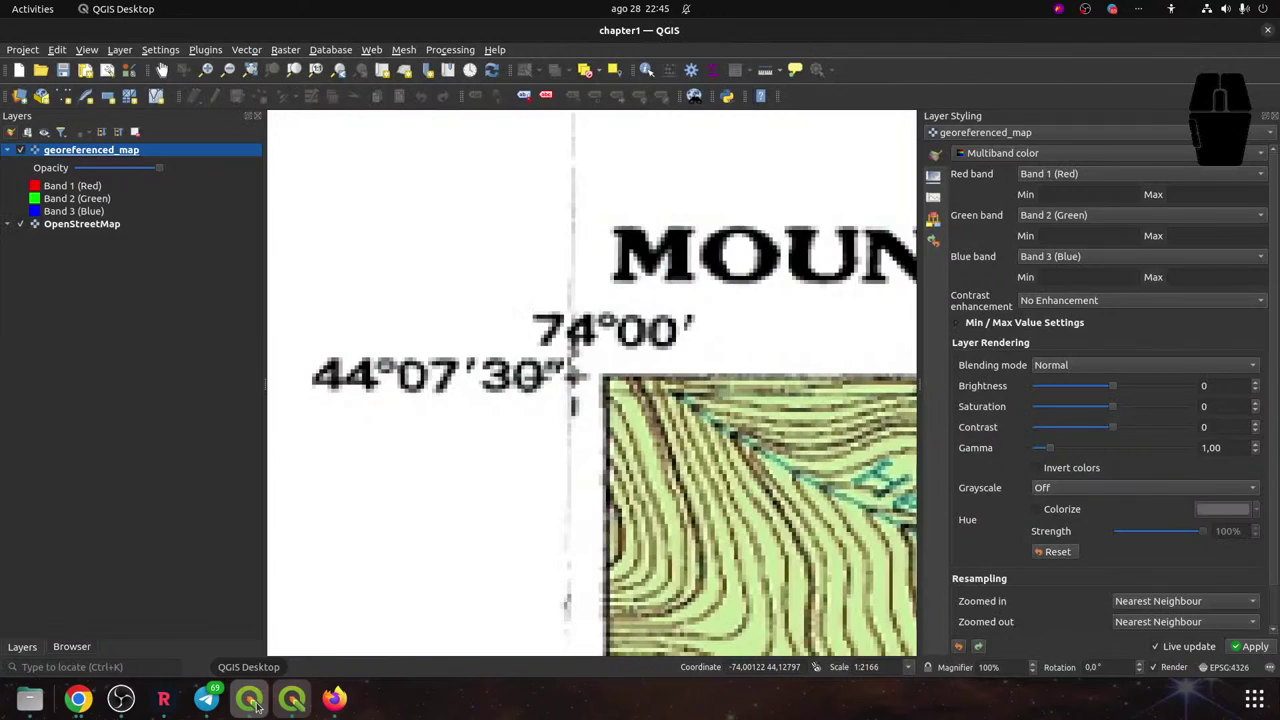
click(1268, 30)
click(180, 357)
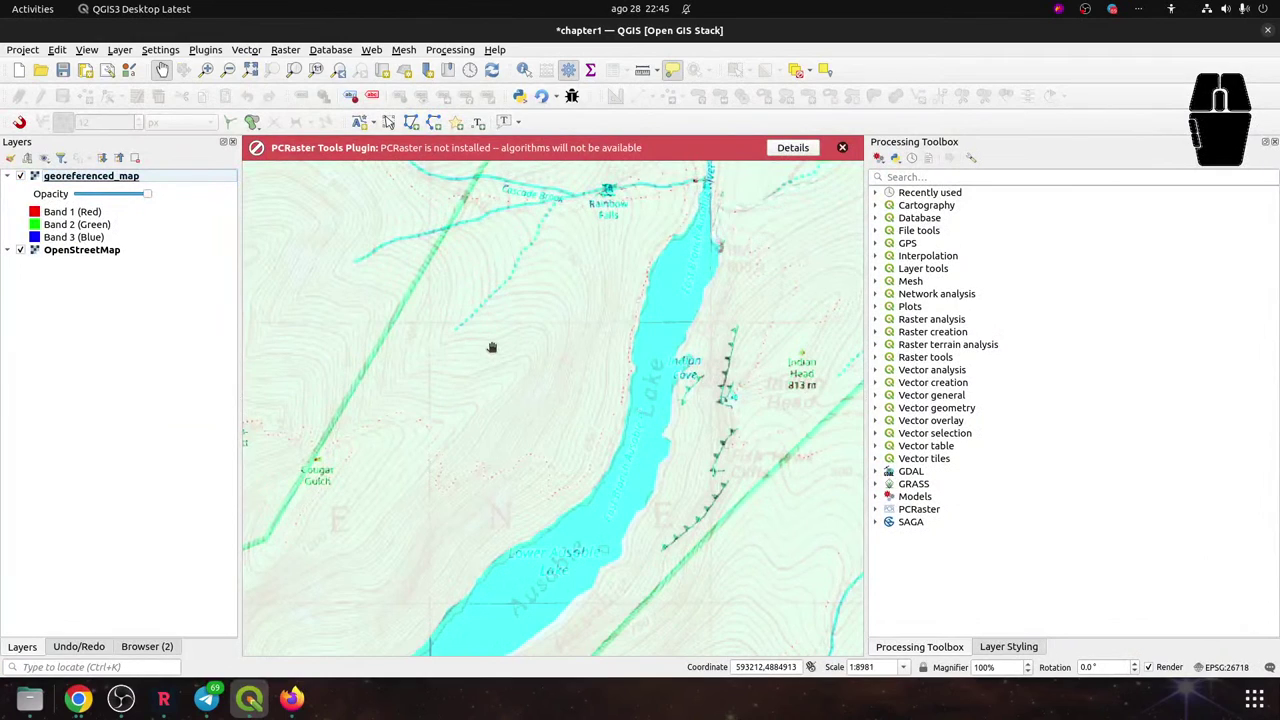
right_click(606, 357)
mouse_move(660, 366)
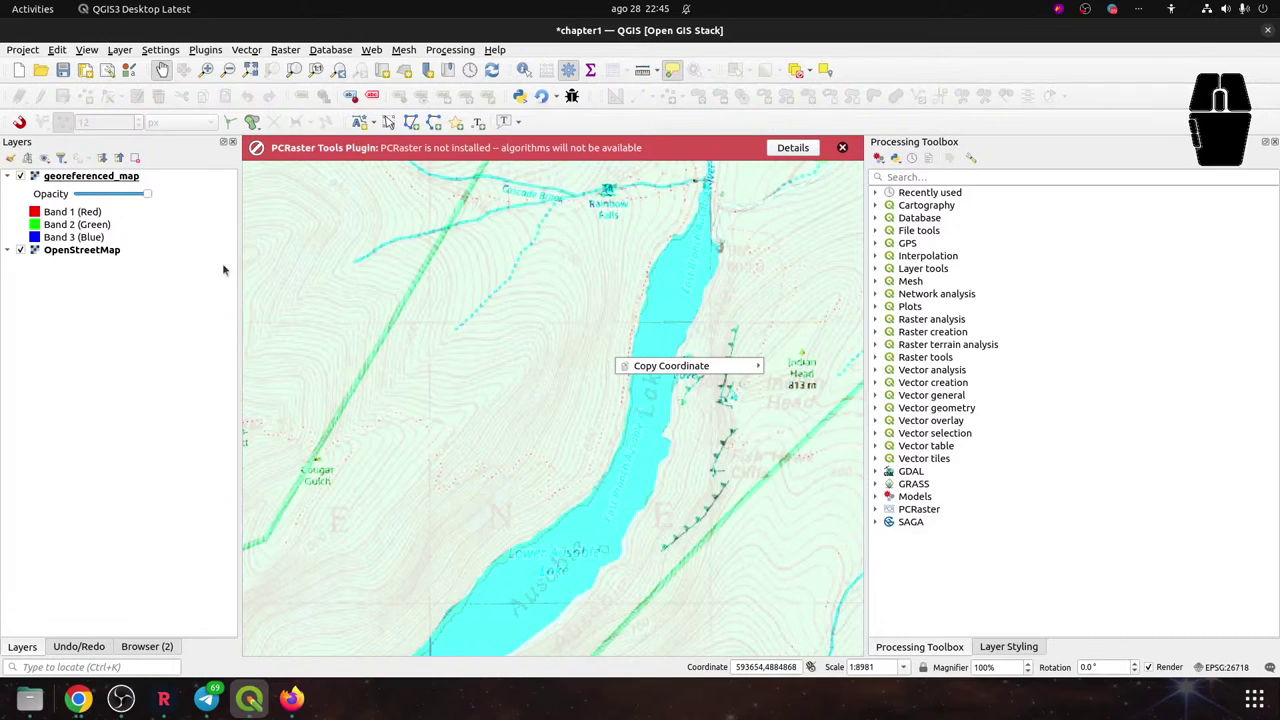
Switch georeferenced_map's blending mode from Overlay to Multiply and nudge the map to compare
click(88, 178)
double_click(90, 178)
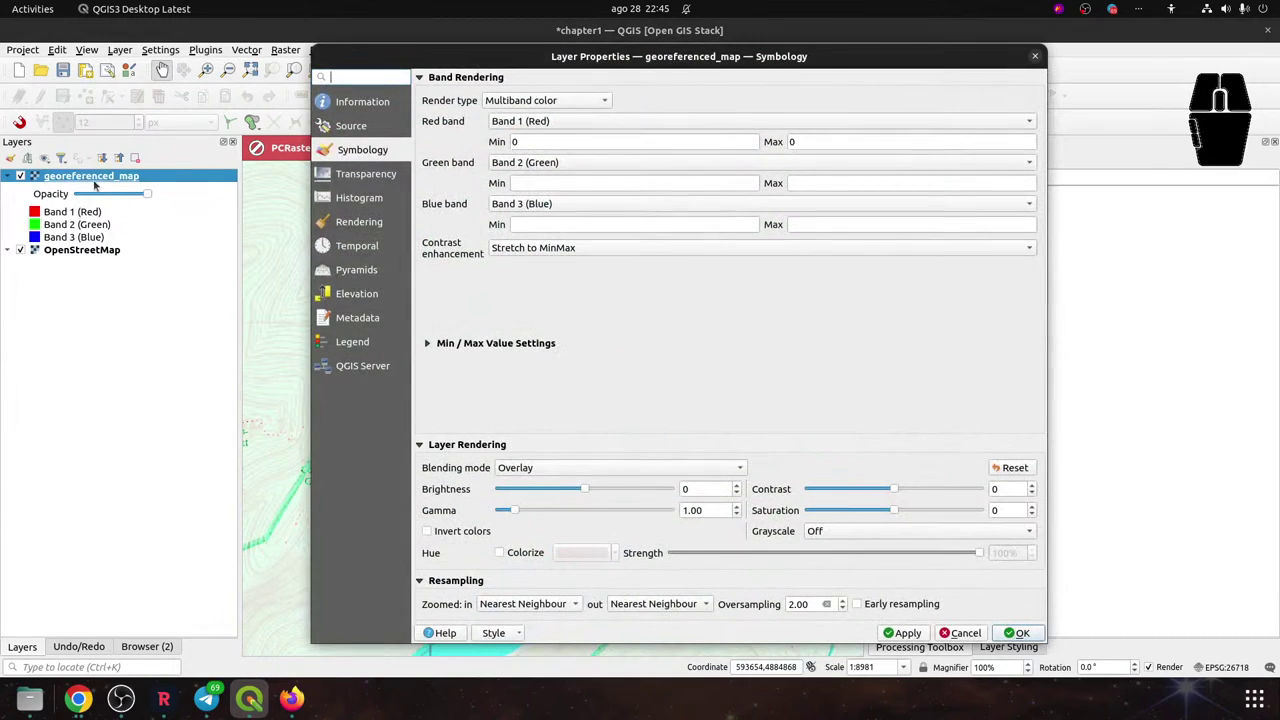
click(560, 467)
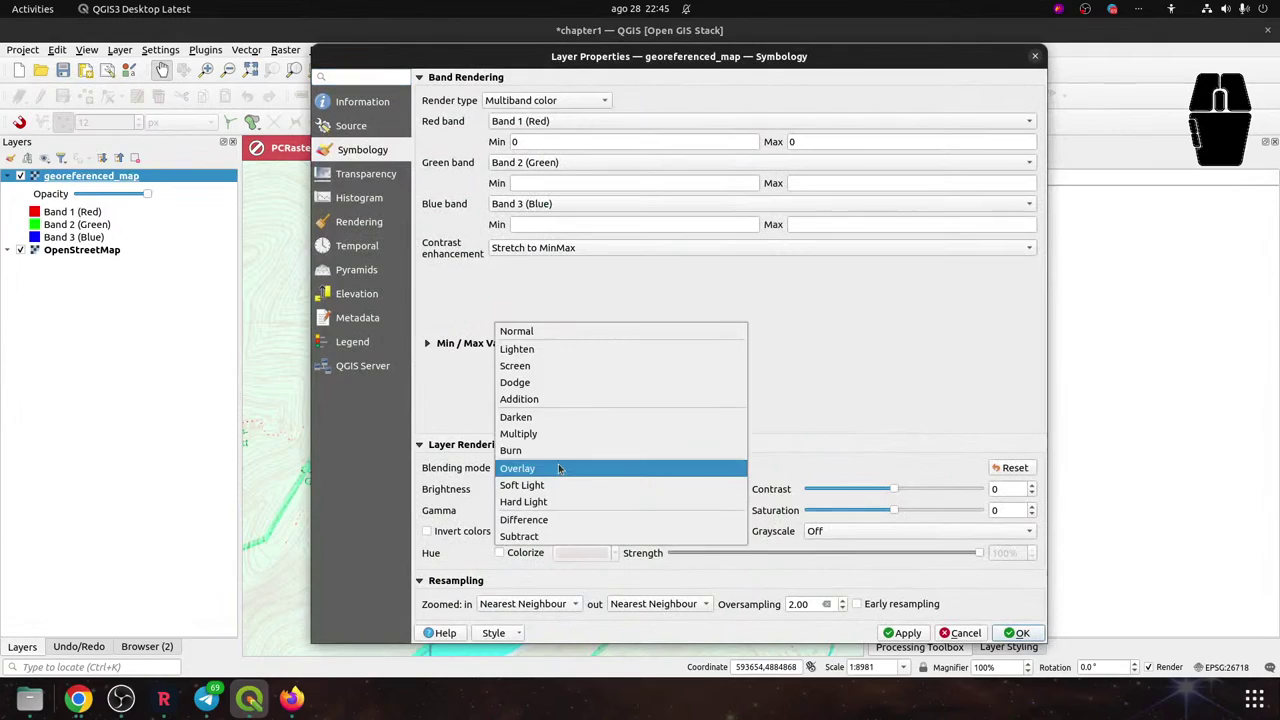
click(540, 434)
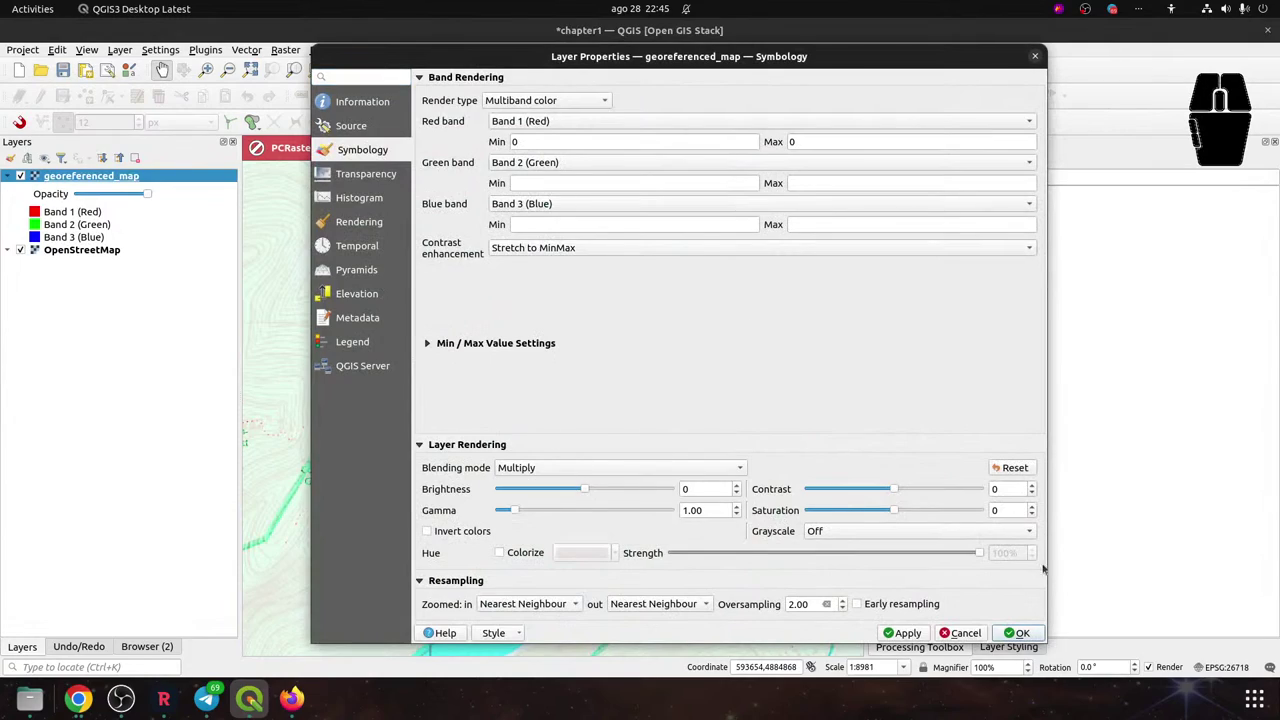
click(1022, 633)
drag(768, 386, 750, 388)
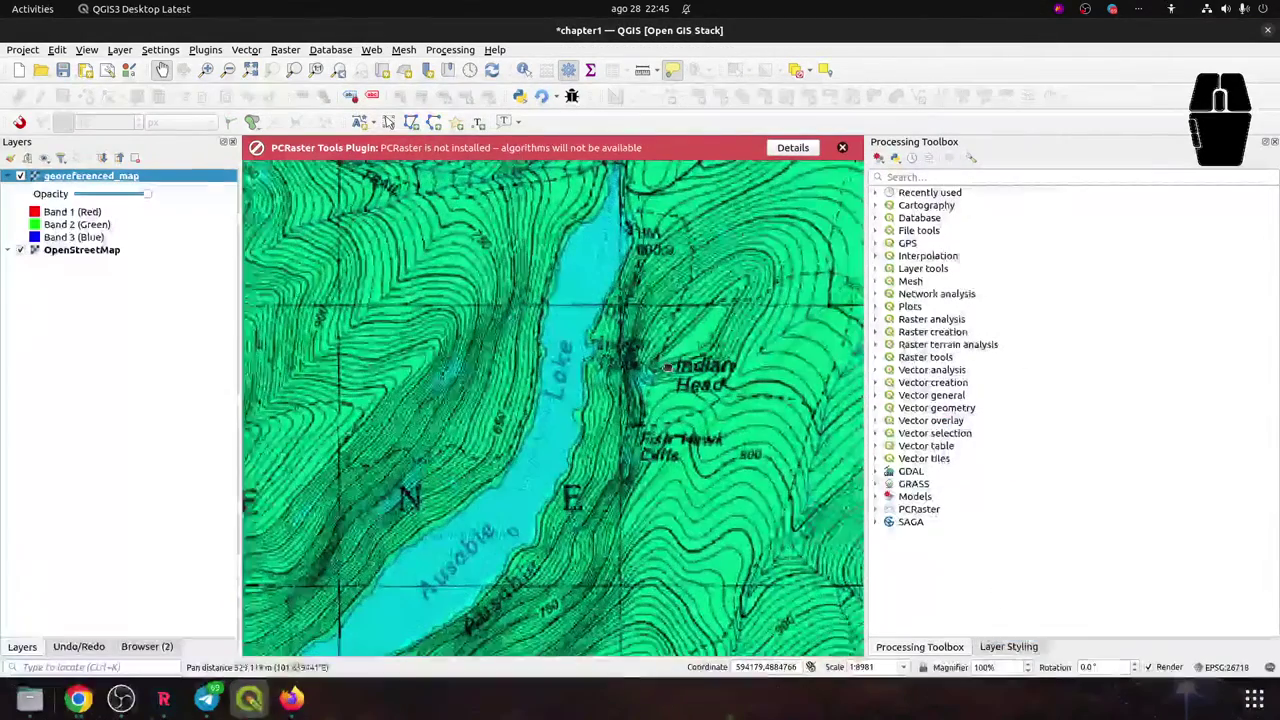
drag(668, 368, 651, 361)
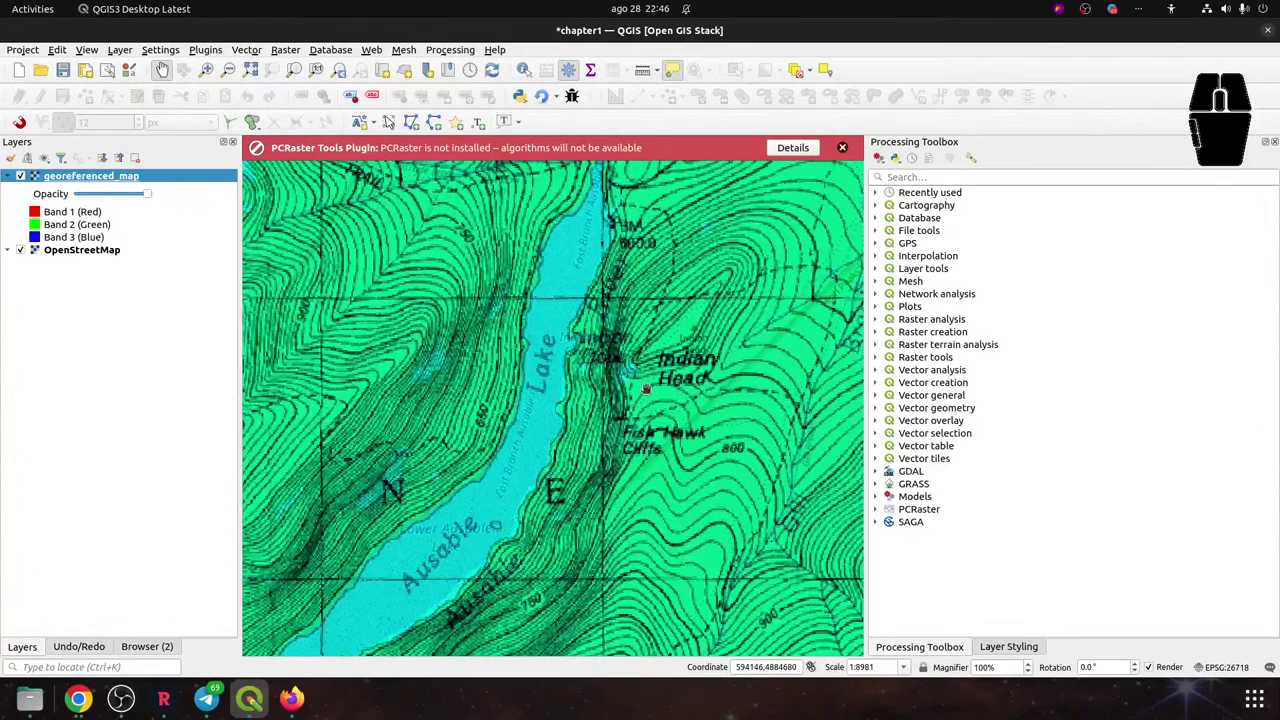
double_click(117, 177)
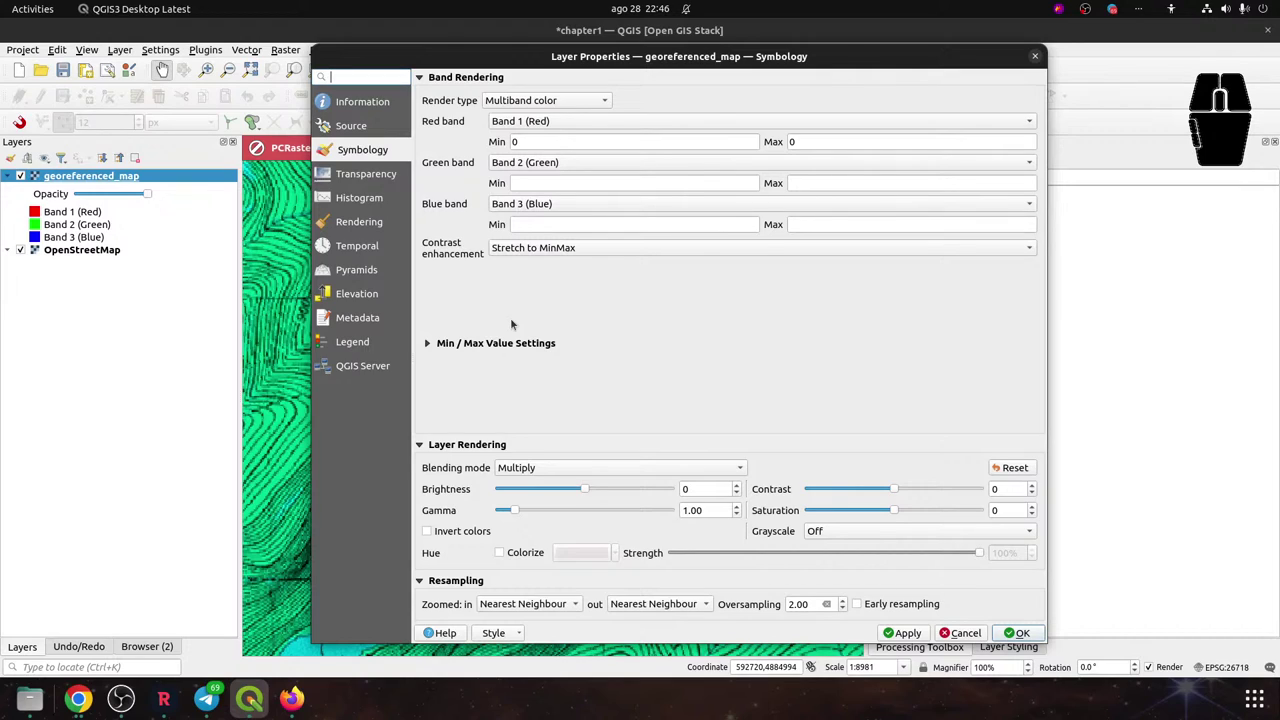
Return georeferenced_map's blending mode to Normal
click(20, 252)
click(560, 466)
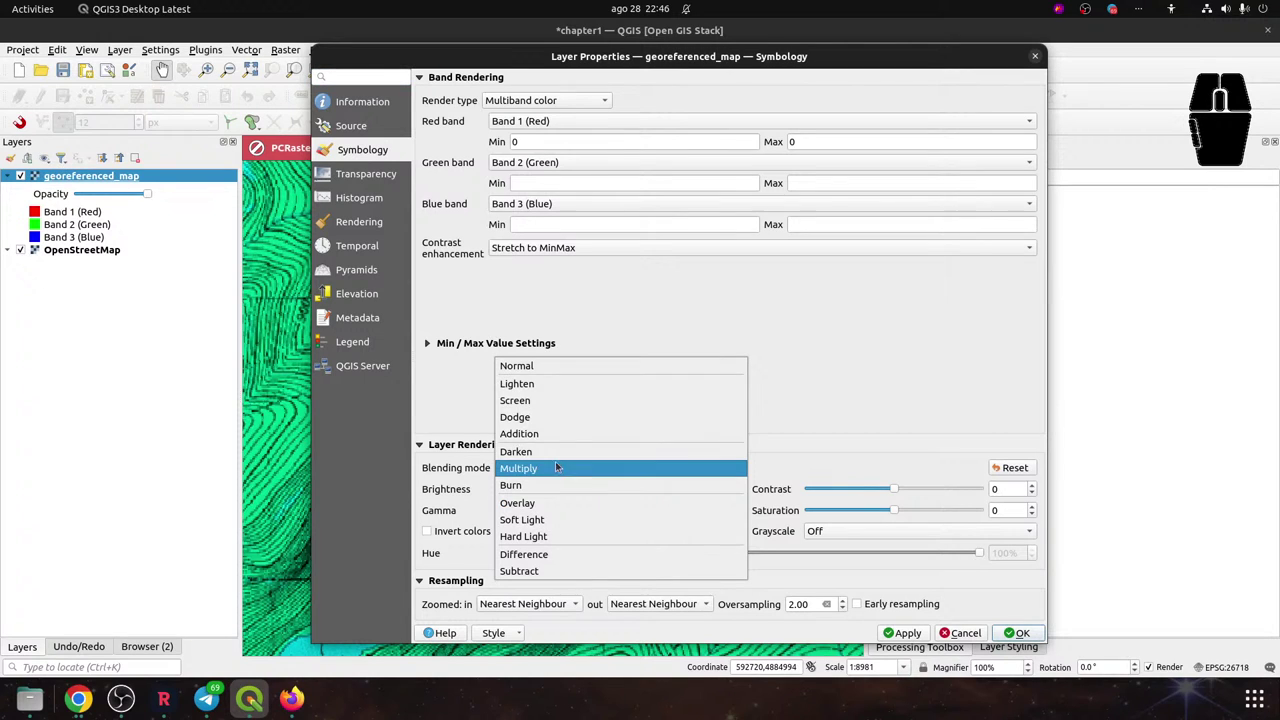
click(556, 366)
click(1016, 632)
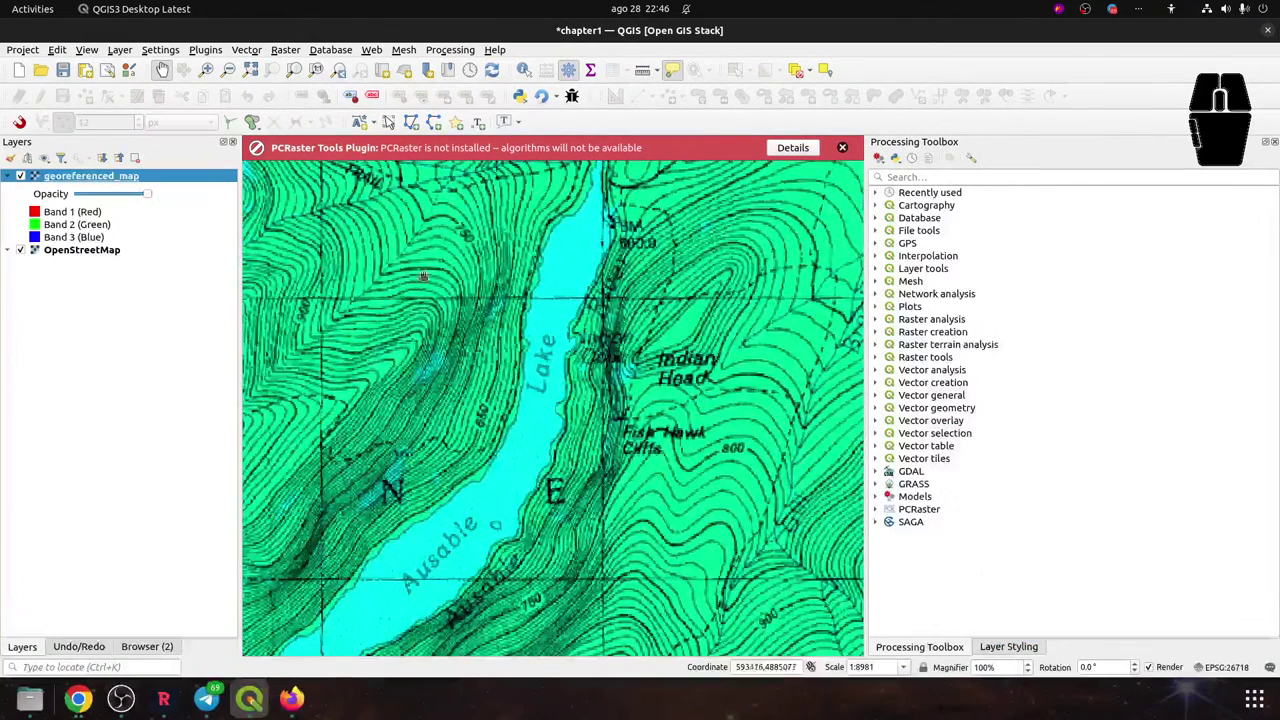
Toggle the OpenStreetMap layer off and back on, then close the properties dialog
click(21, 250)
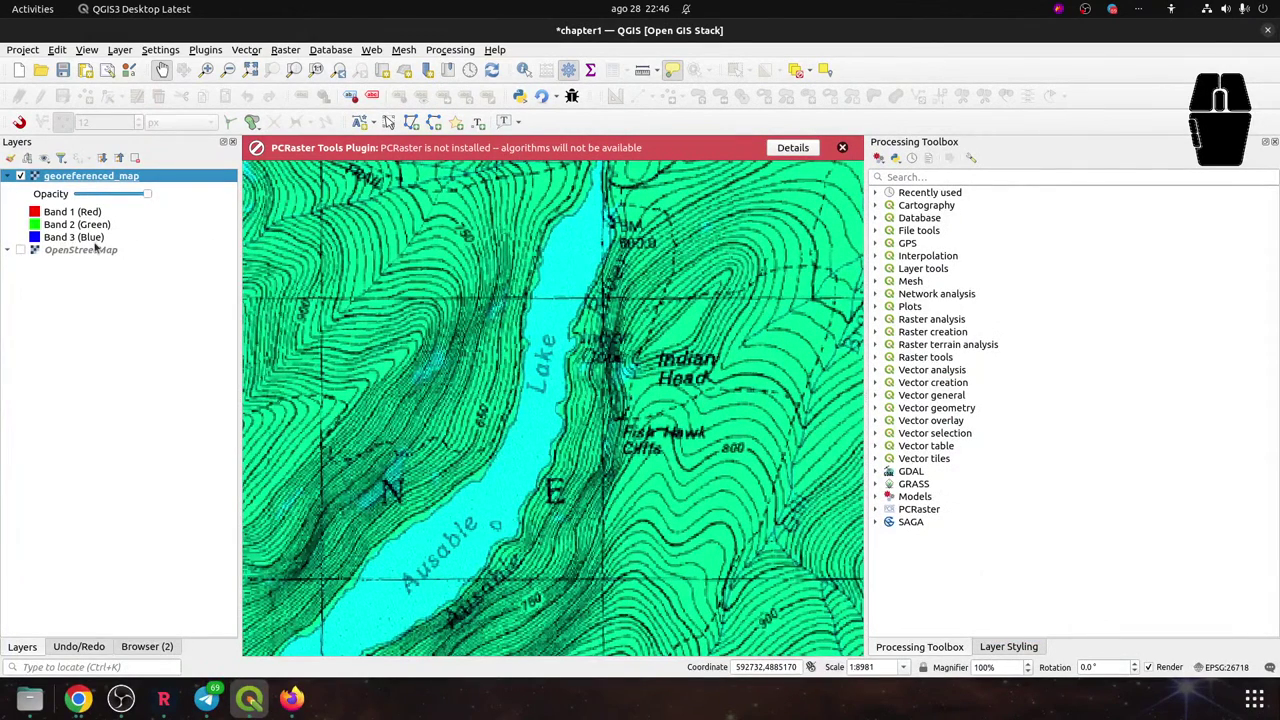
click(21, 251)
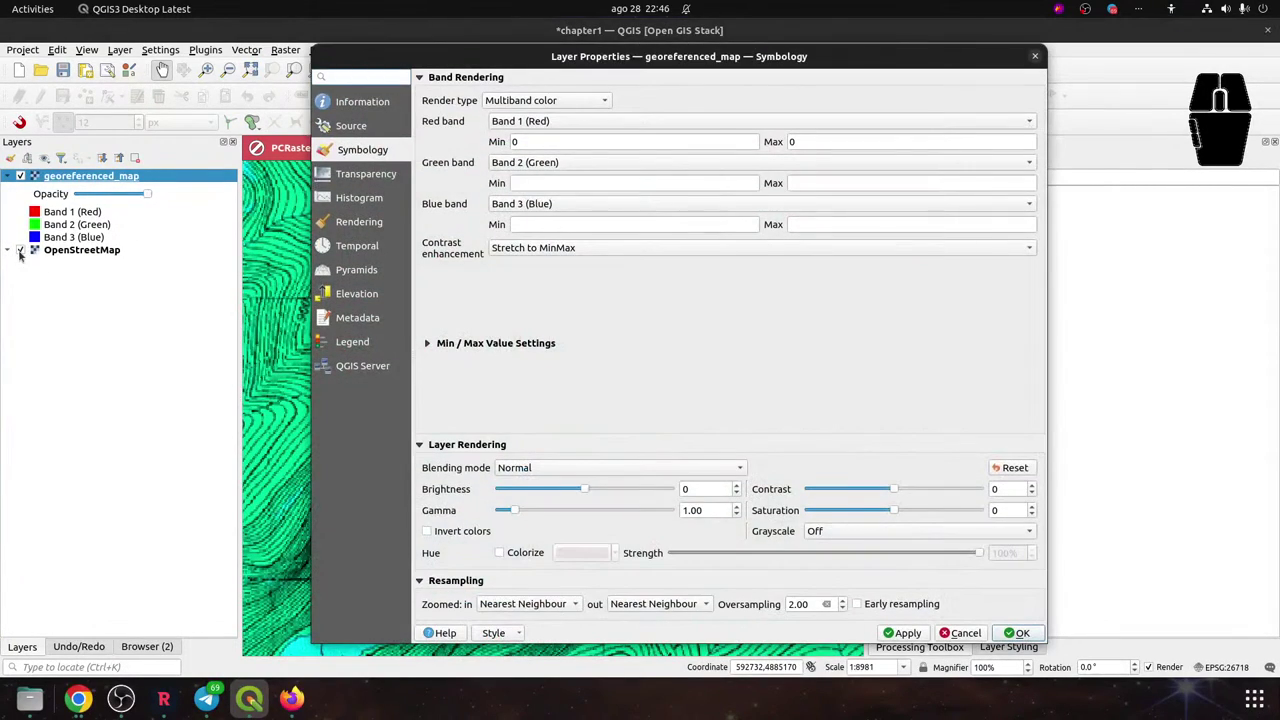
click(1035, 56)
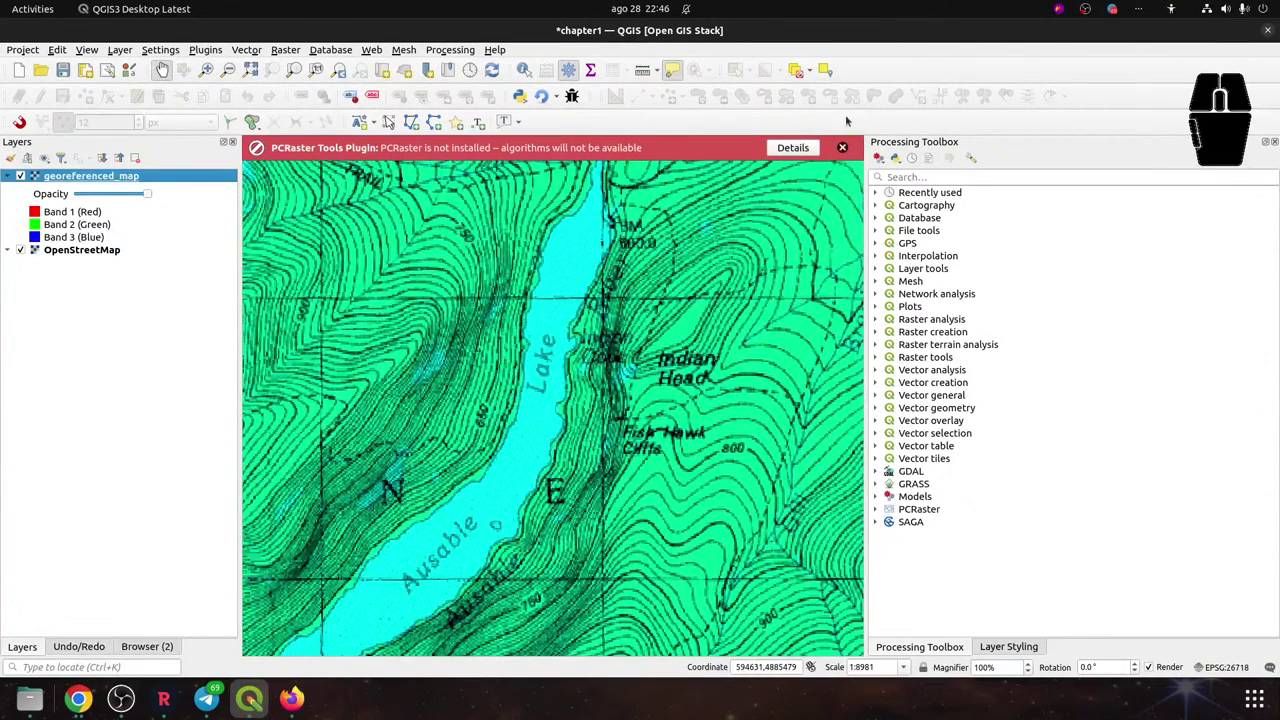
Dismiss the PCRaster warning and centre the whole topo sheet over OpenStreetMap
click(845, 148)
scroll(580, 268, down, 4)
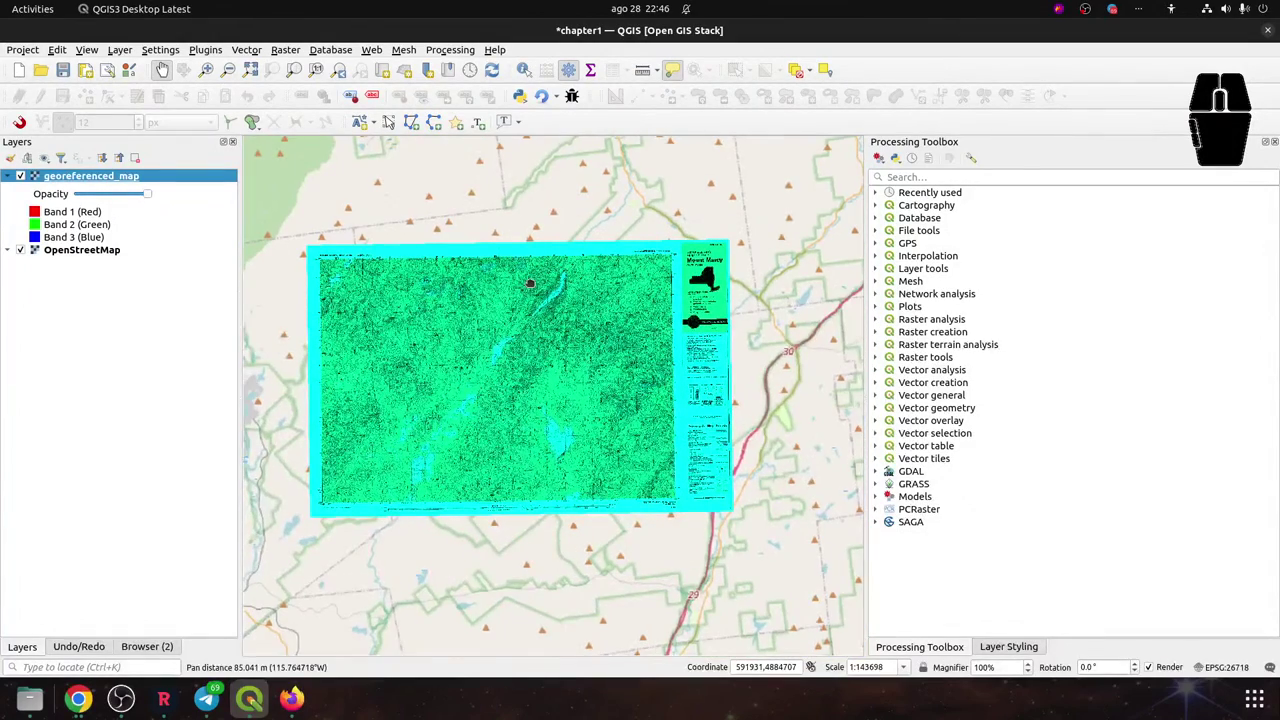
drag(529, 286, 571, 277)
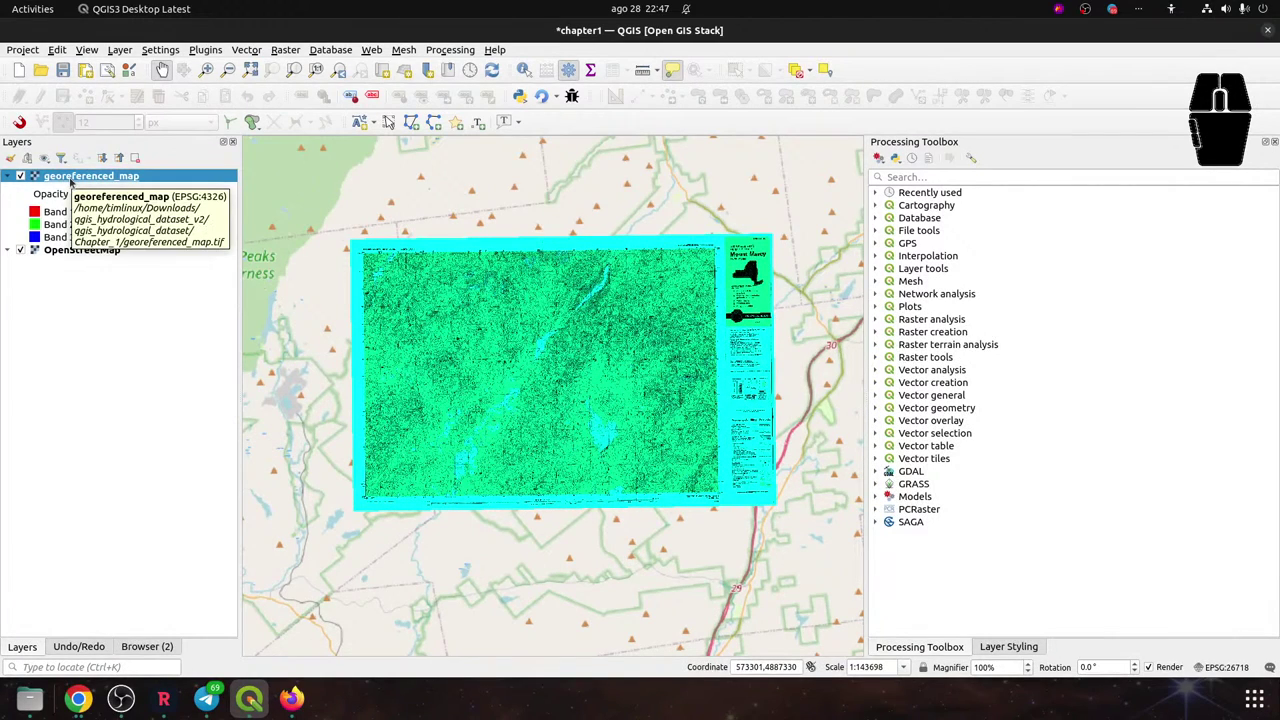
double_click(71, 177)
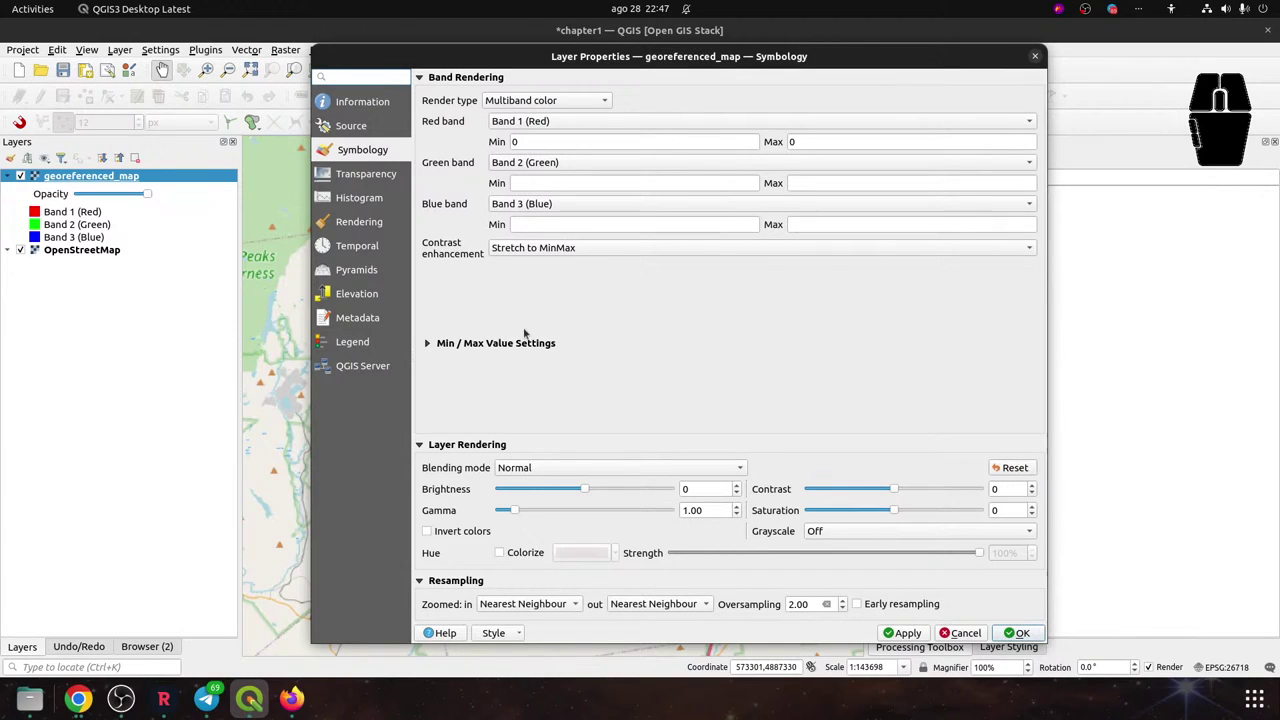
click(951, 635)
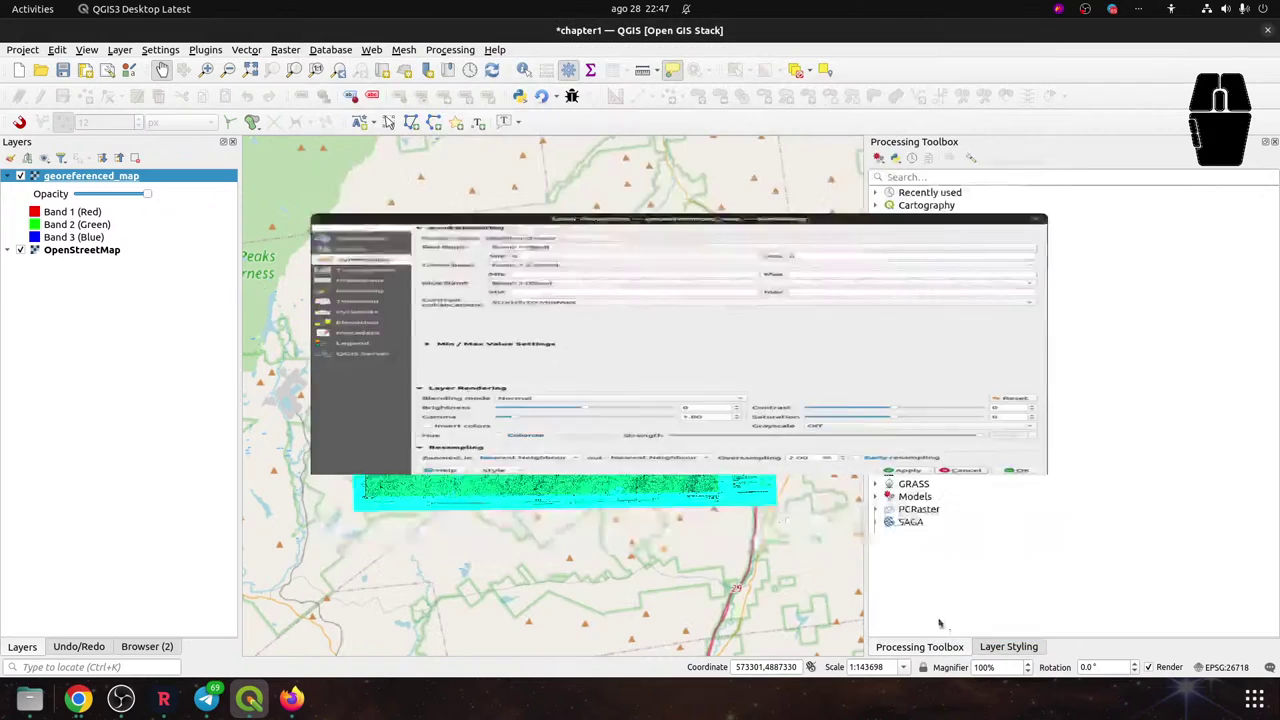
Discard the current project unsaved and reopen the recent chapter1 project near the MOUNT MARCY title
click(20, 74)
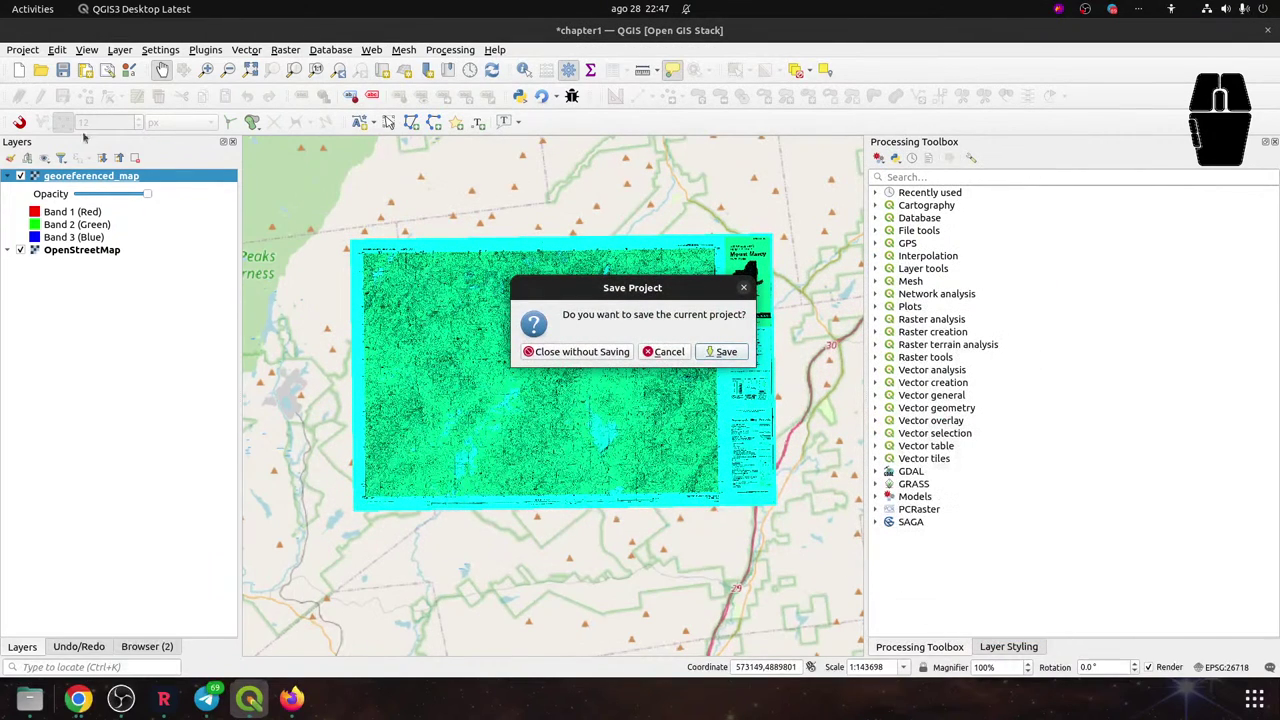
click(550, 354)
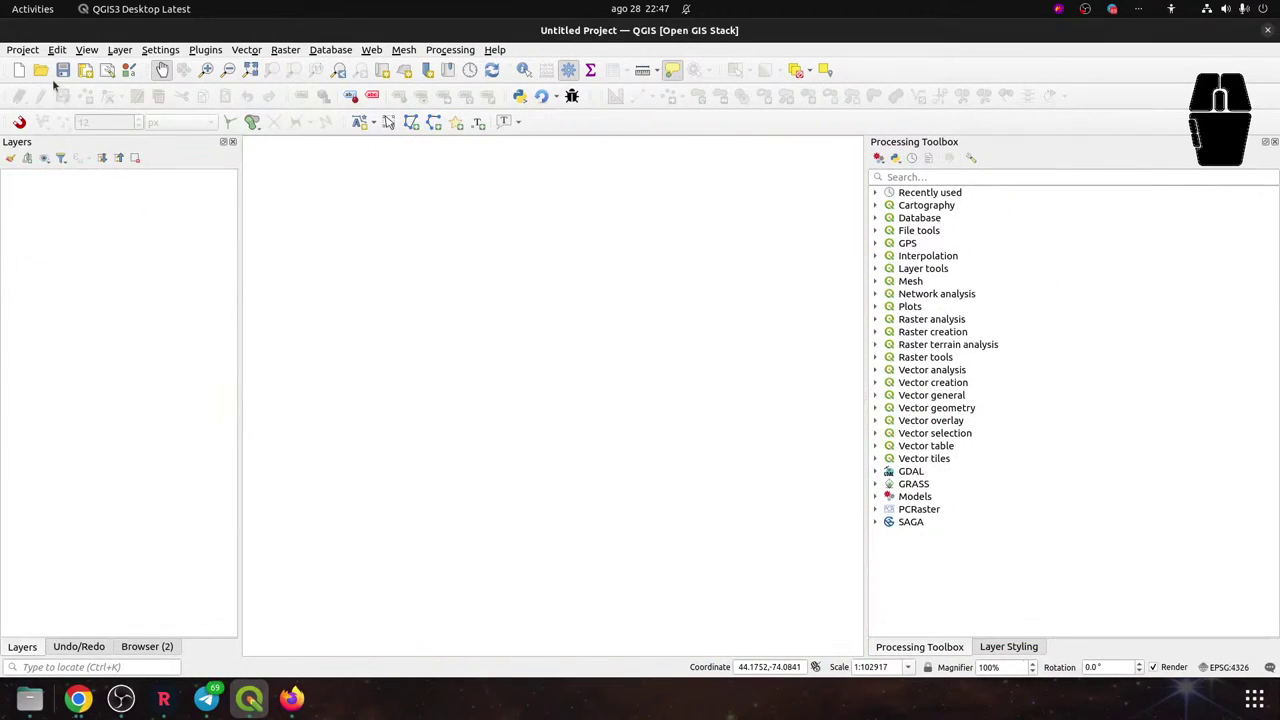
click(28, 50)
mouse_move(117, 140)
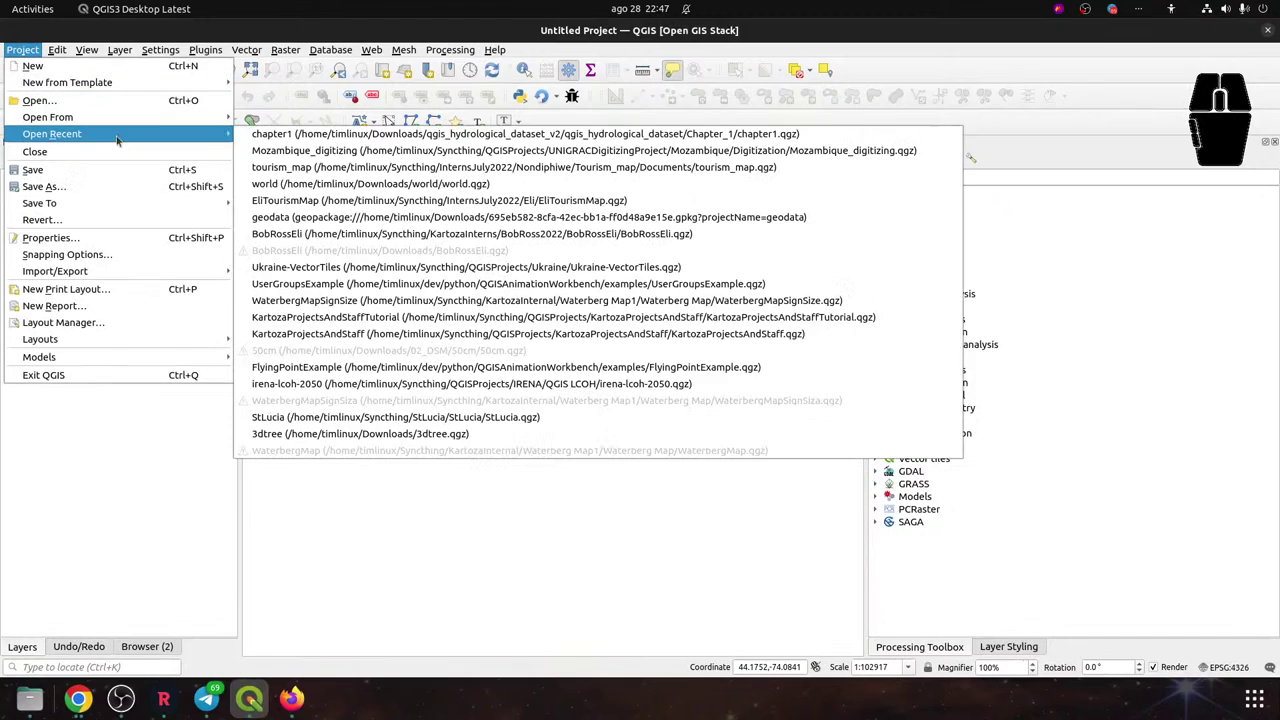
click(285, 134)
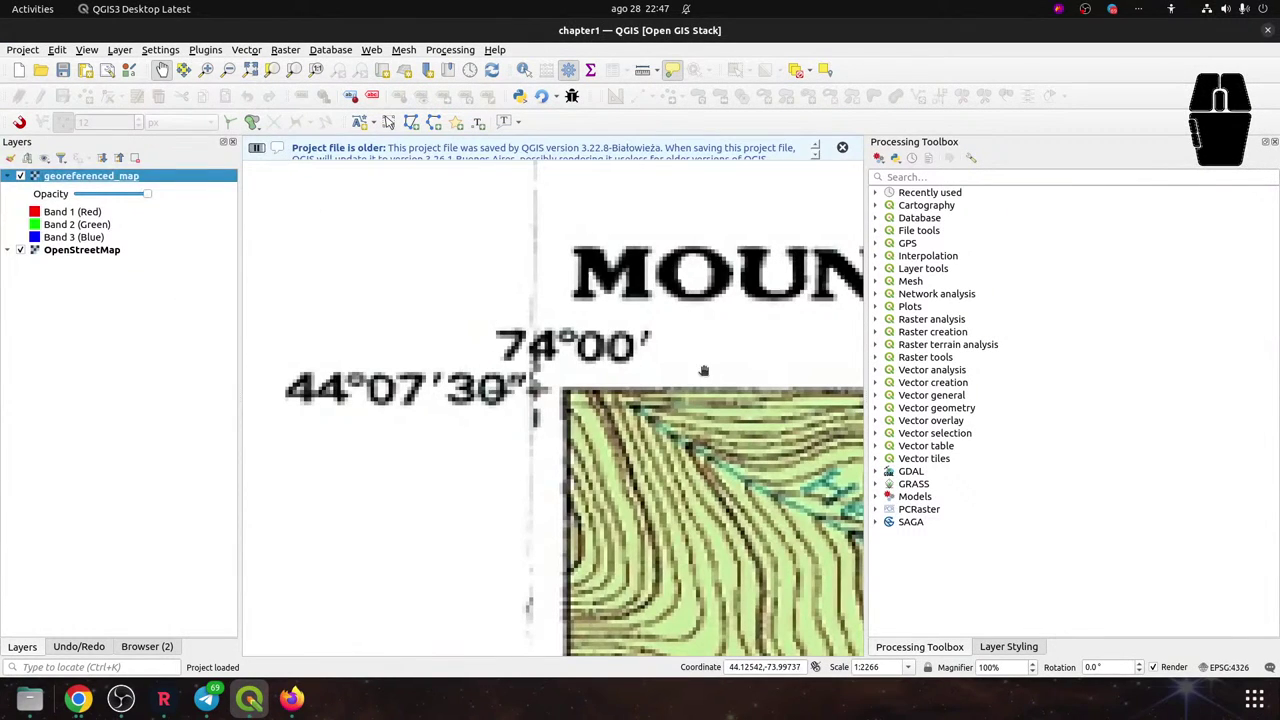
scroll(705, 365, down, 2)
drag(651, 339, 381, 272)
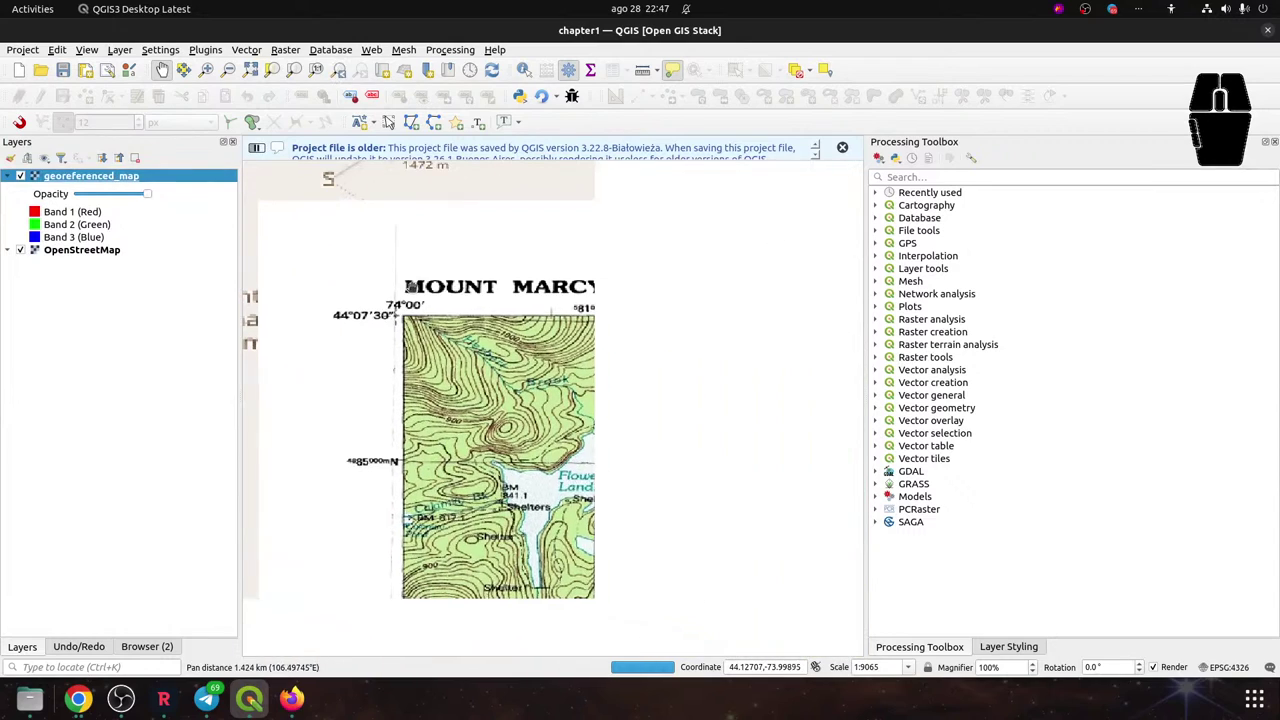
Try Lighten, then Multiply blending on georeferenced_map and apply it
double_click(102, 180)
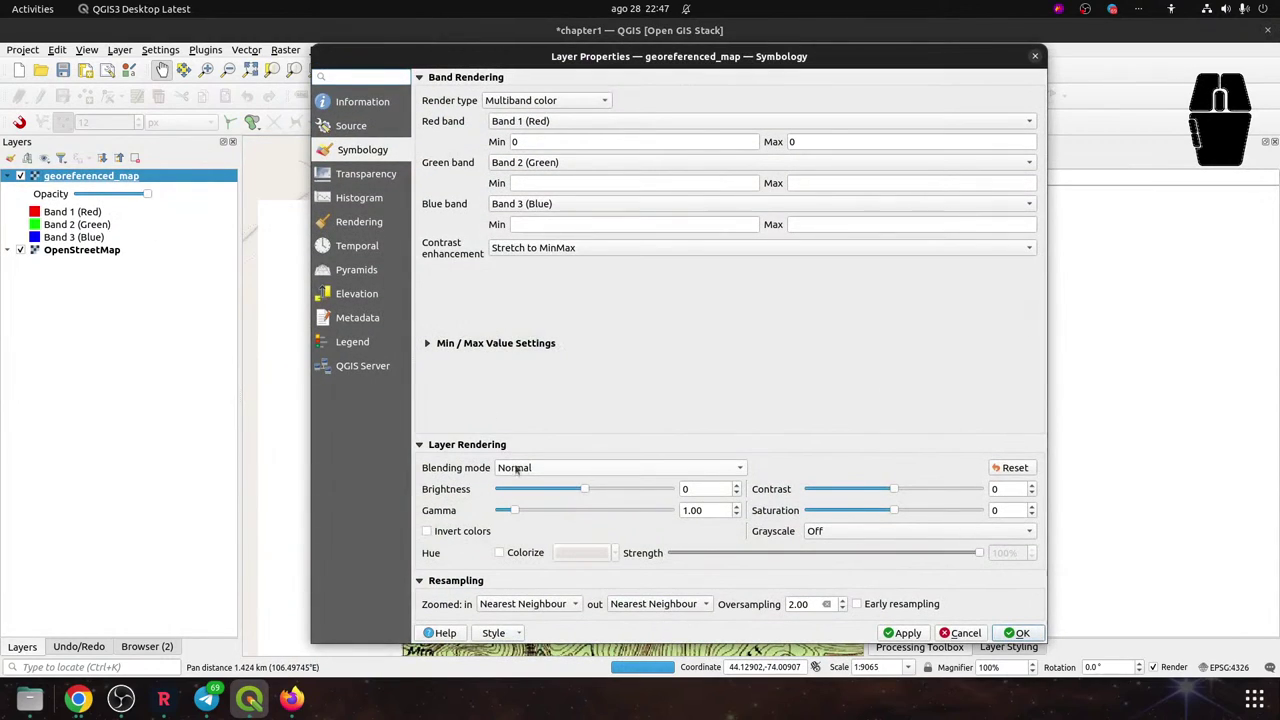
click(573, 467)
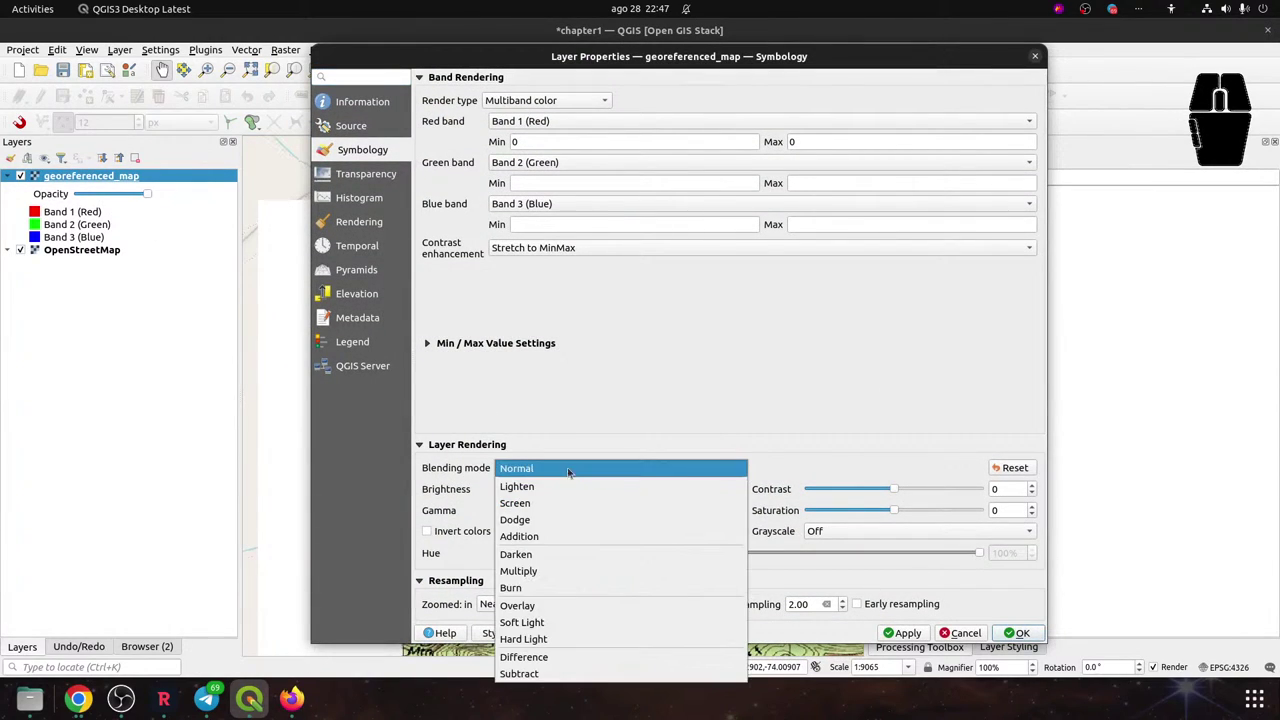
click(552, 486)
click(547, 470)
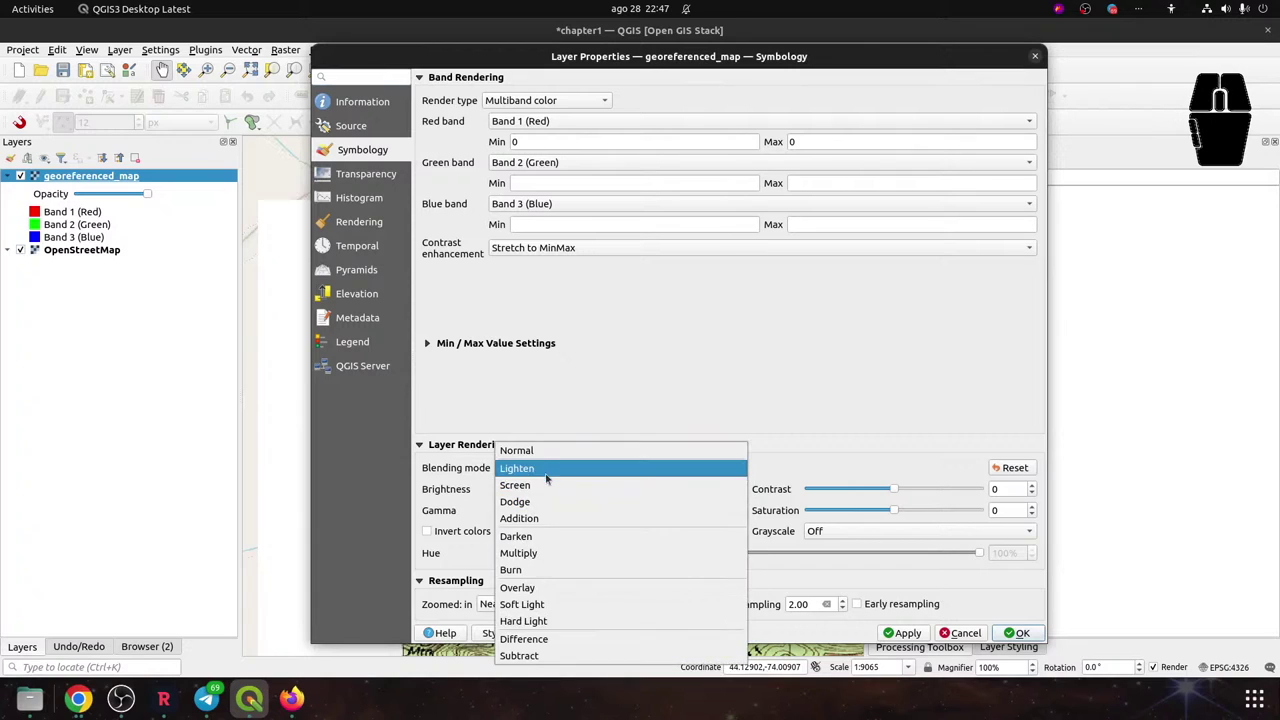
click(538, 553)
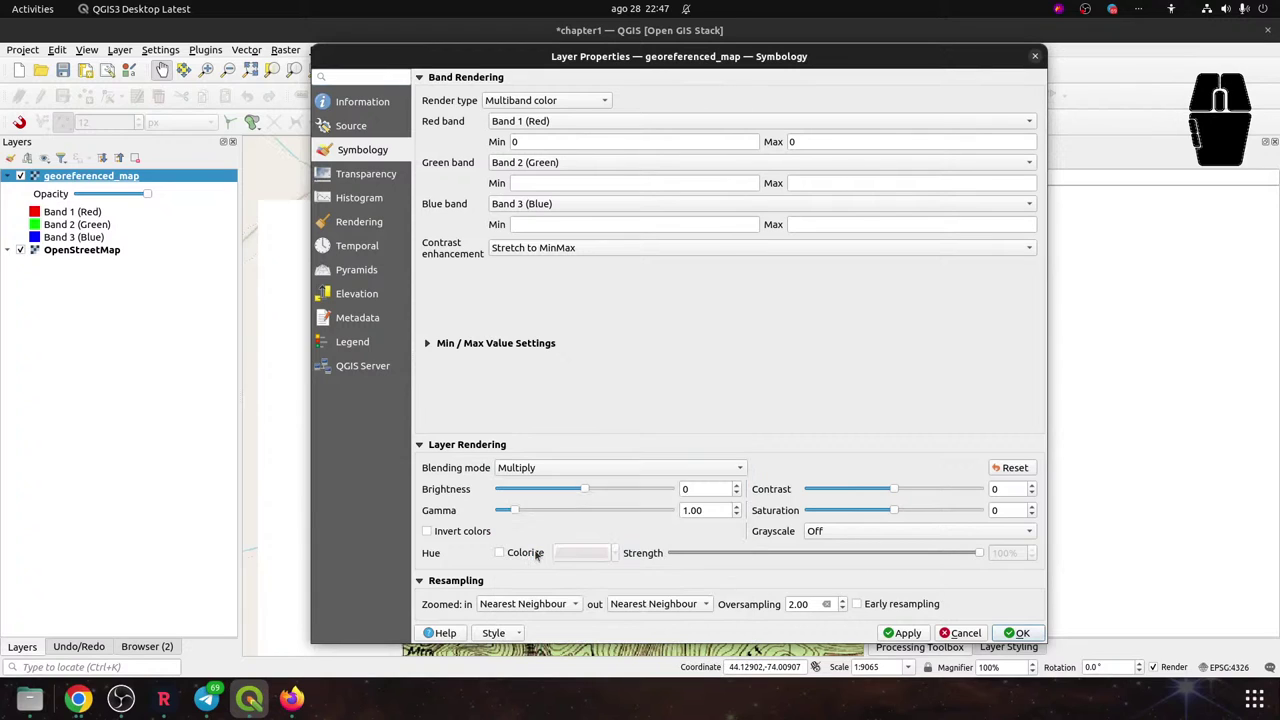
click(1020, 633)
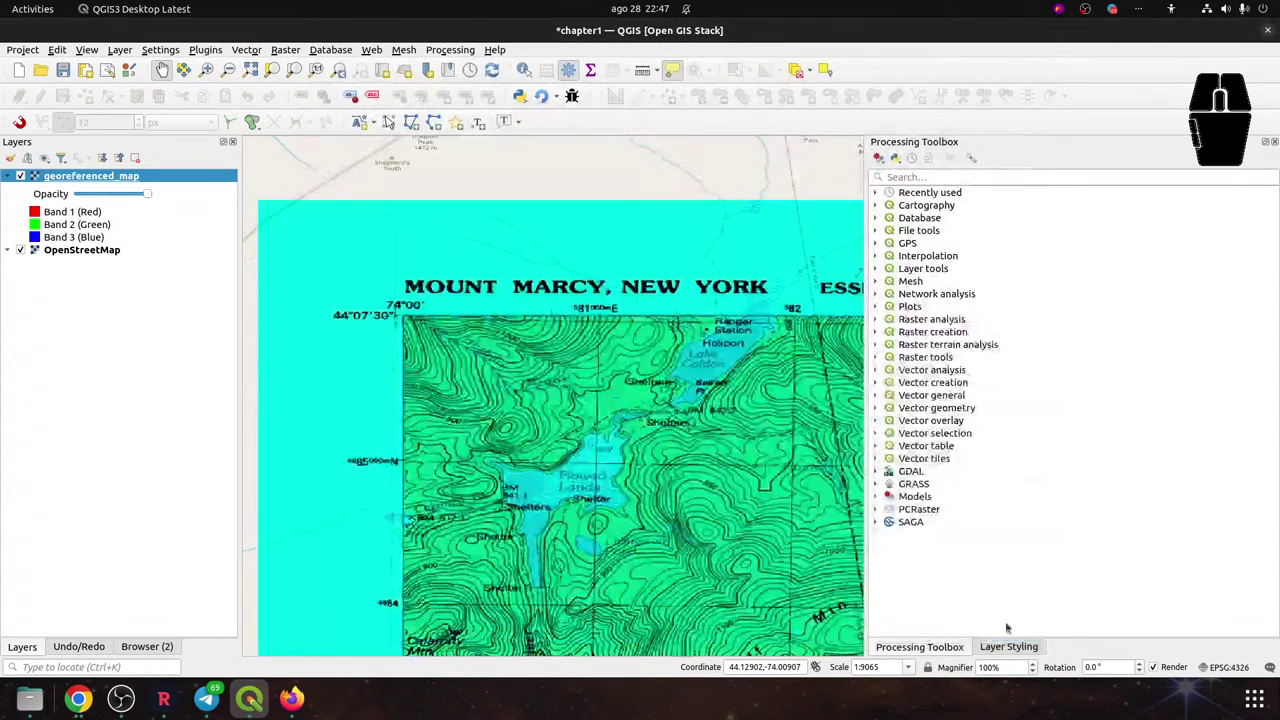
Set georeferenced_map back to Normal blending, then reopen and cancel its properties
double_click(121, 178)
click(516, 472)
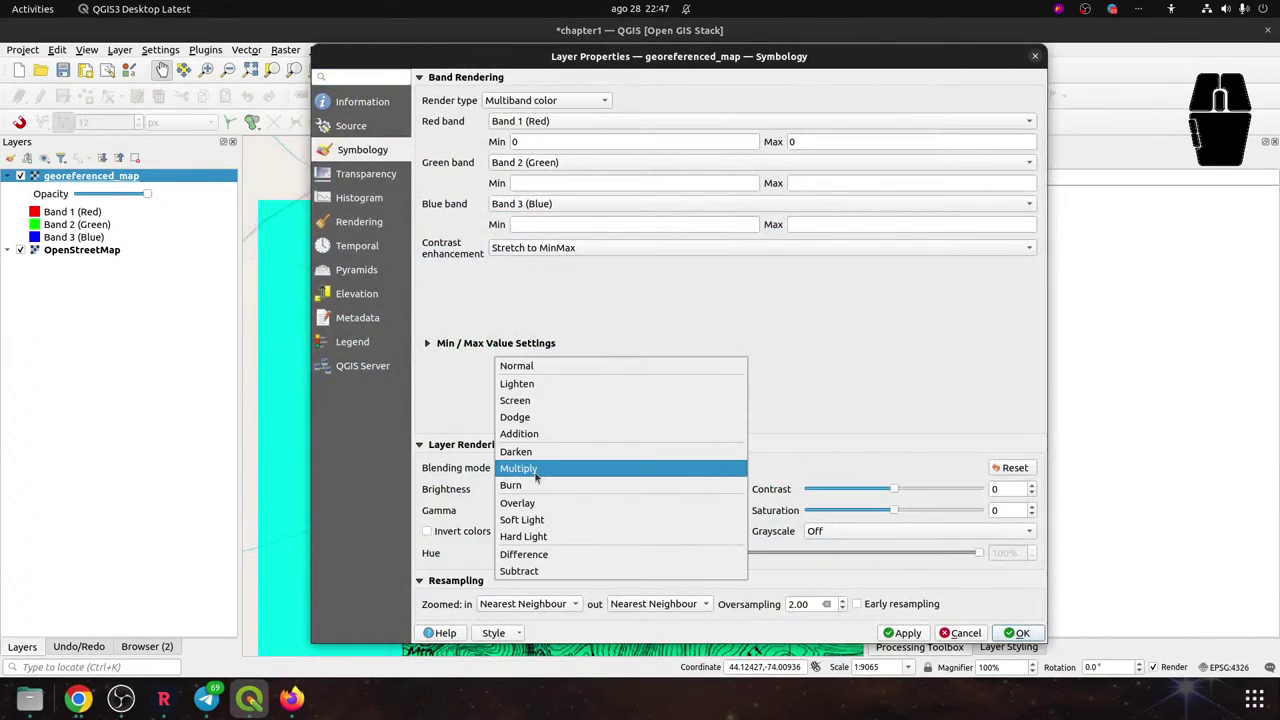
click(516, 366)
click(1022, 633)
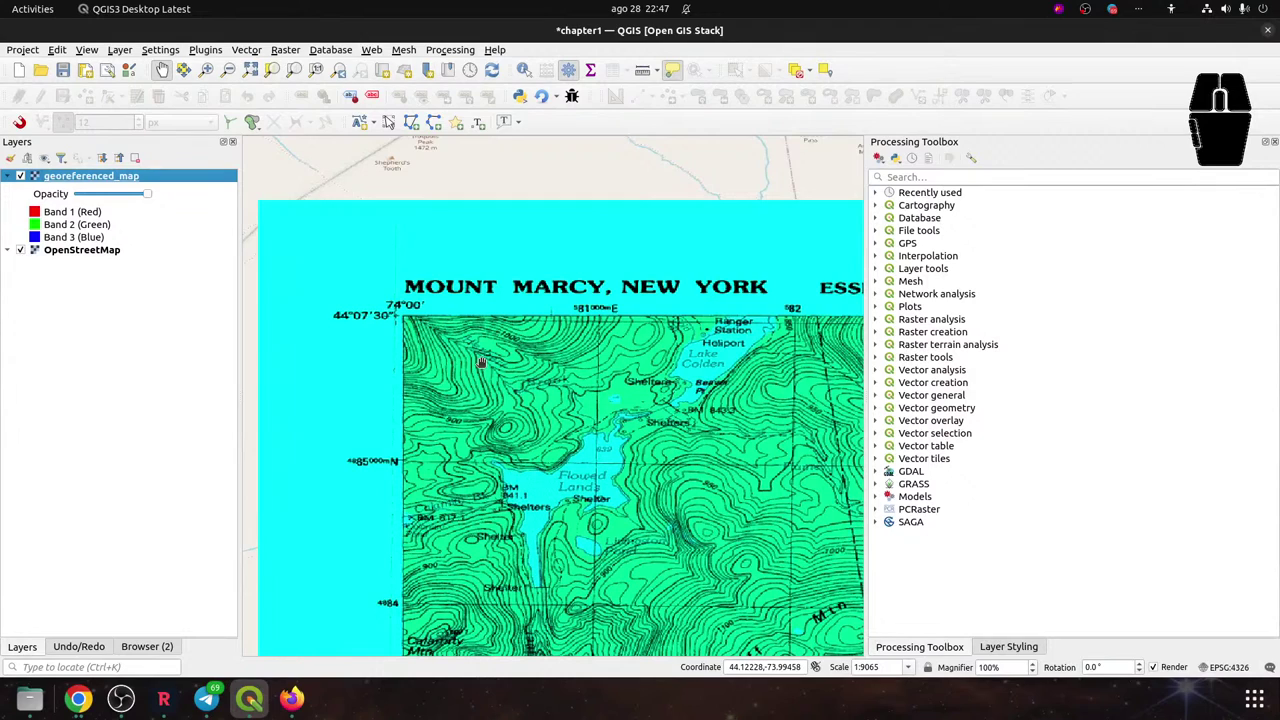
double_click(102, 178)
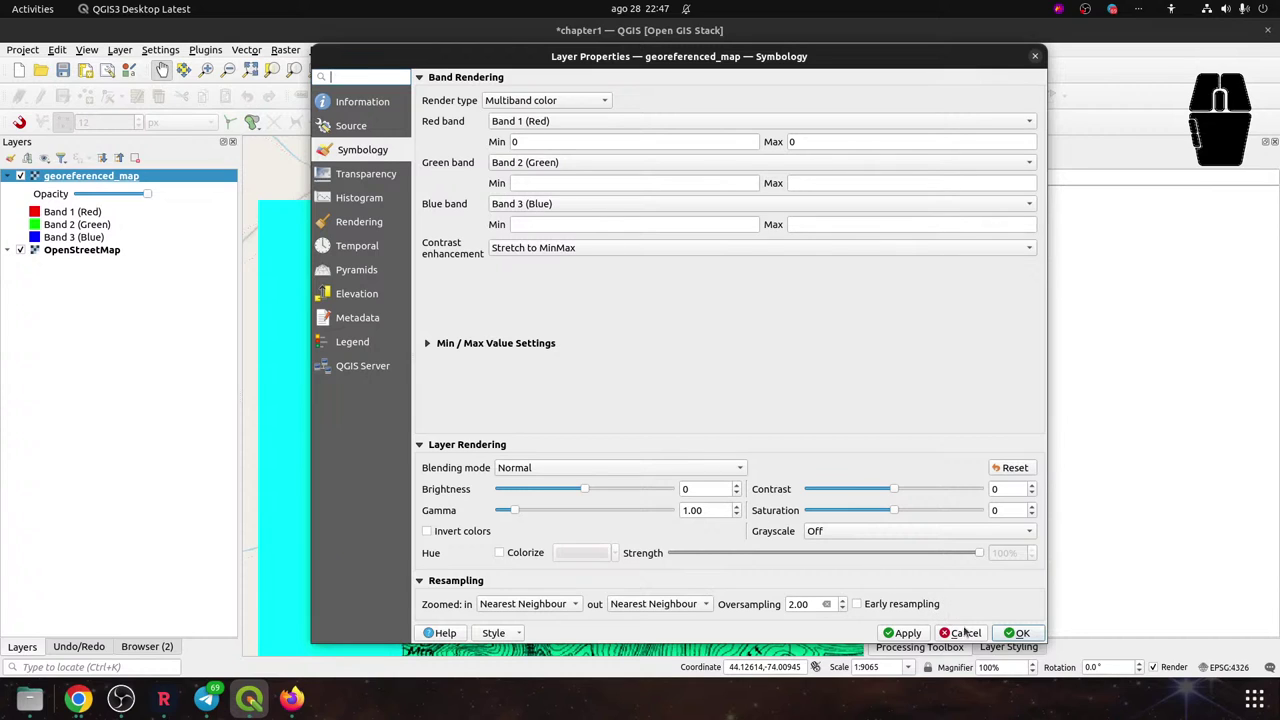
click(1006, 633)
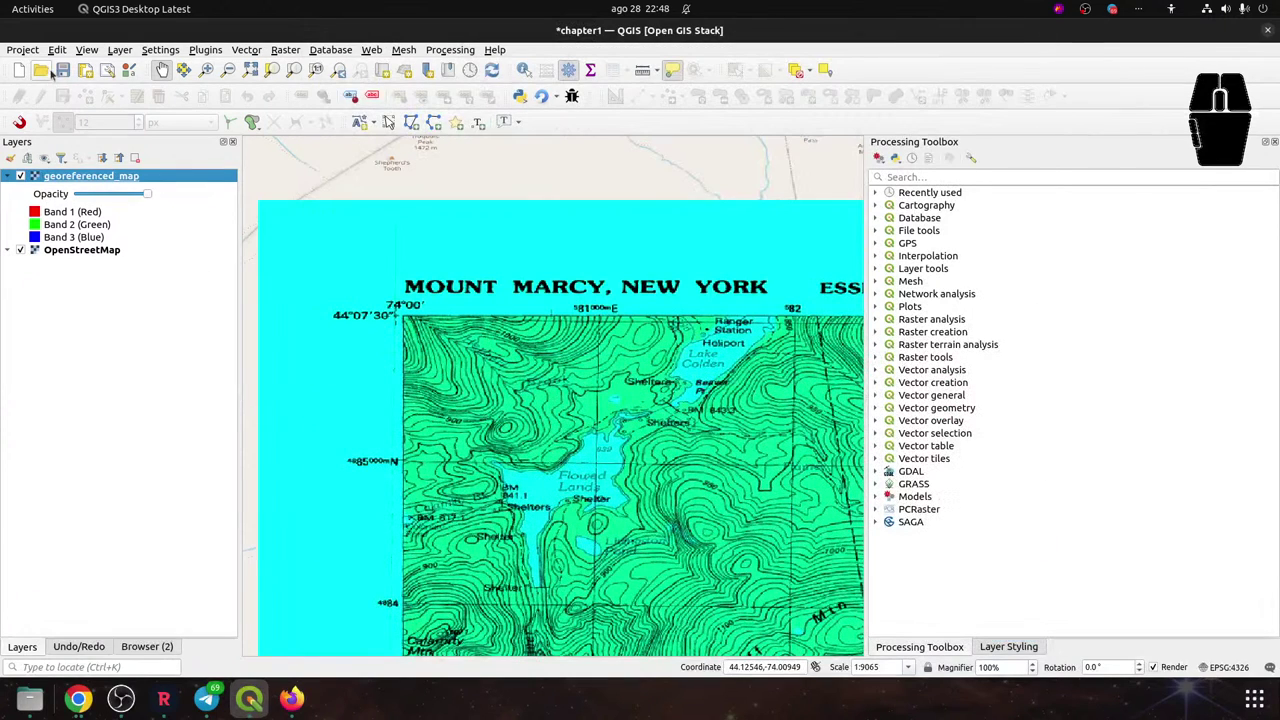
Close the current project without saving and reload chapter1 from Open Recent
click(19, 71)
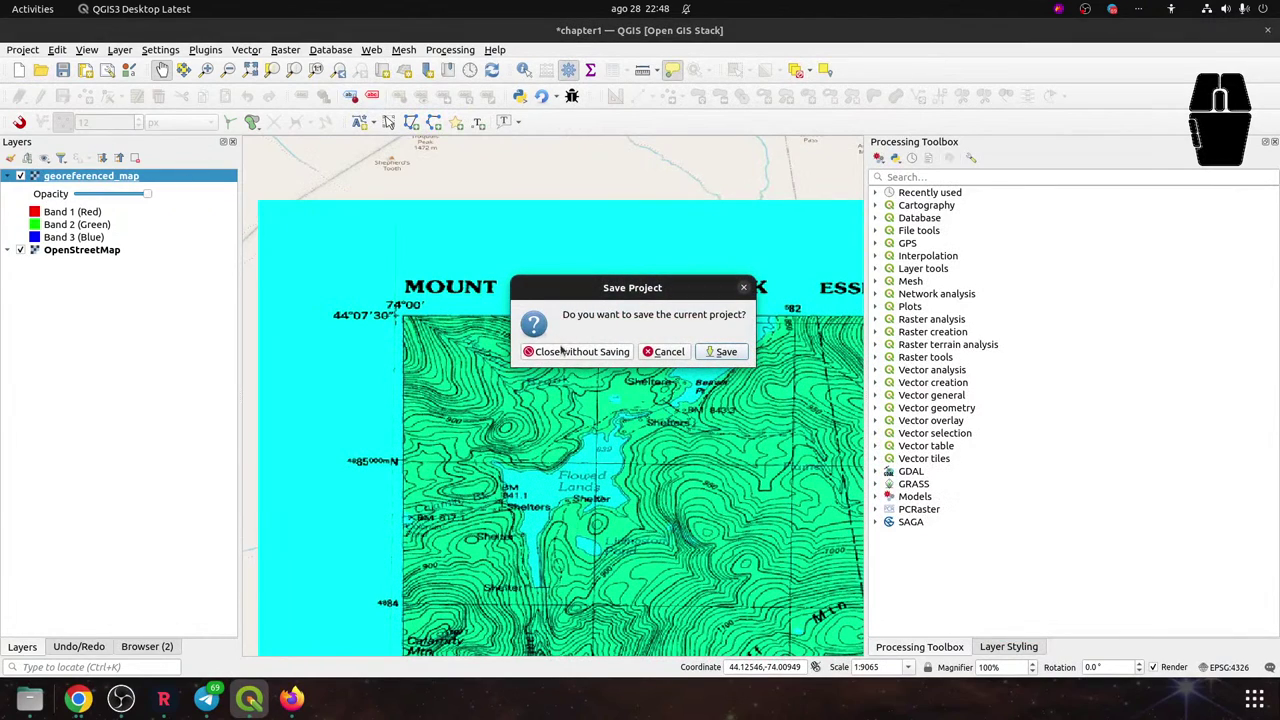
click(562, 351)
click(22, 50)
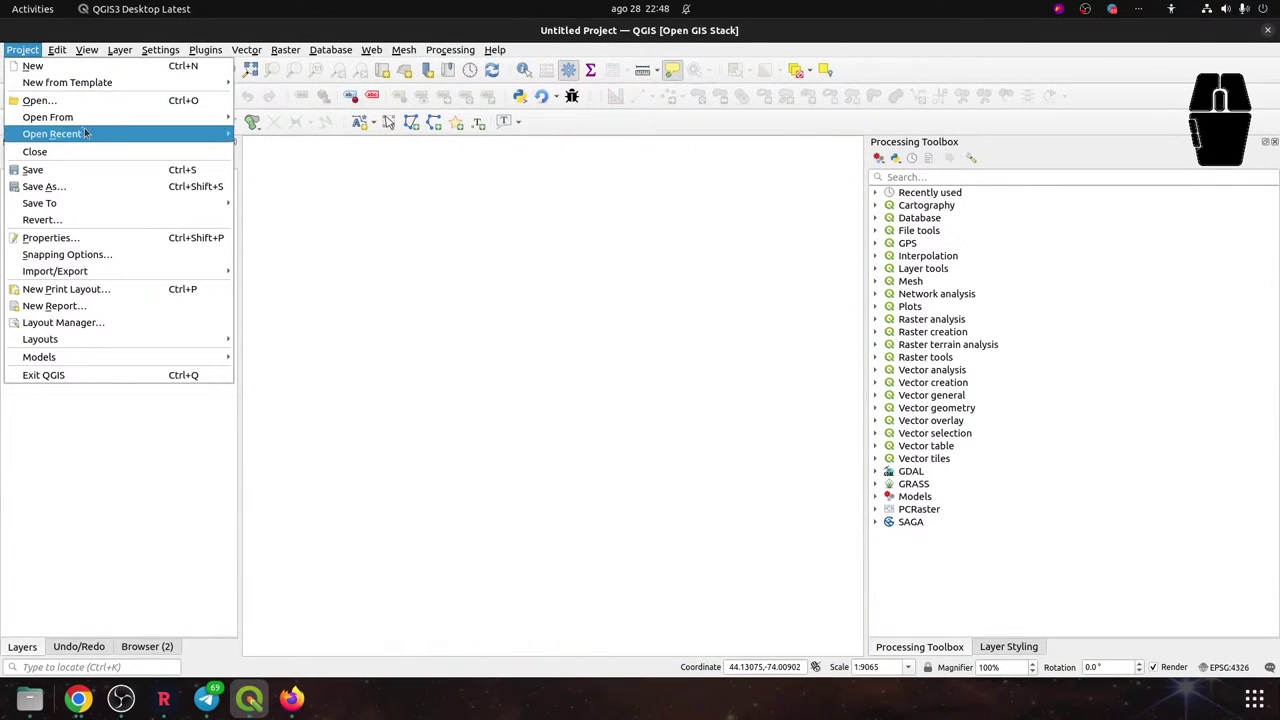
mouse_move(86, 133)
click(420, 132)
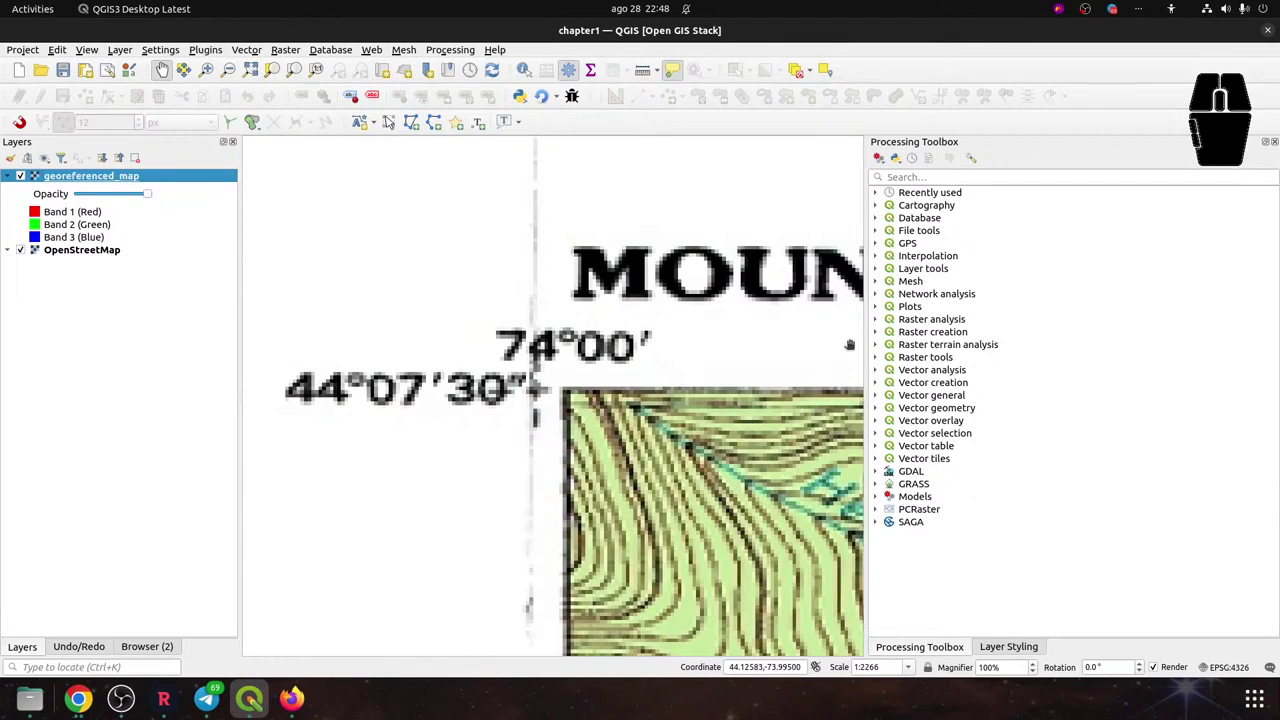
Widen the map canvas and zoom out over the natural-colour topo sheet
drag(868, 336, 1046, 334)
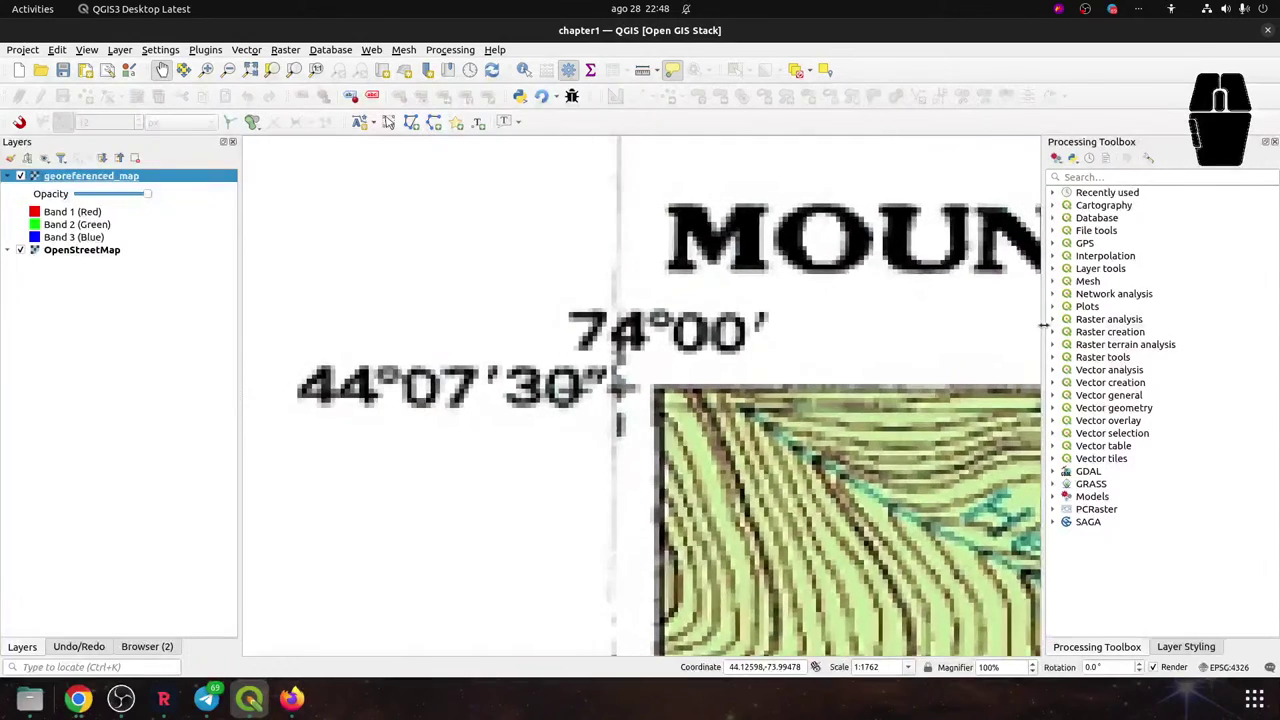
scroll(705, 380, down, 1)
scroll(662, 345, down, 1)
scroll(660, 345, down, 1)
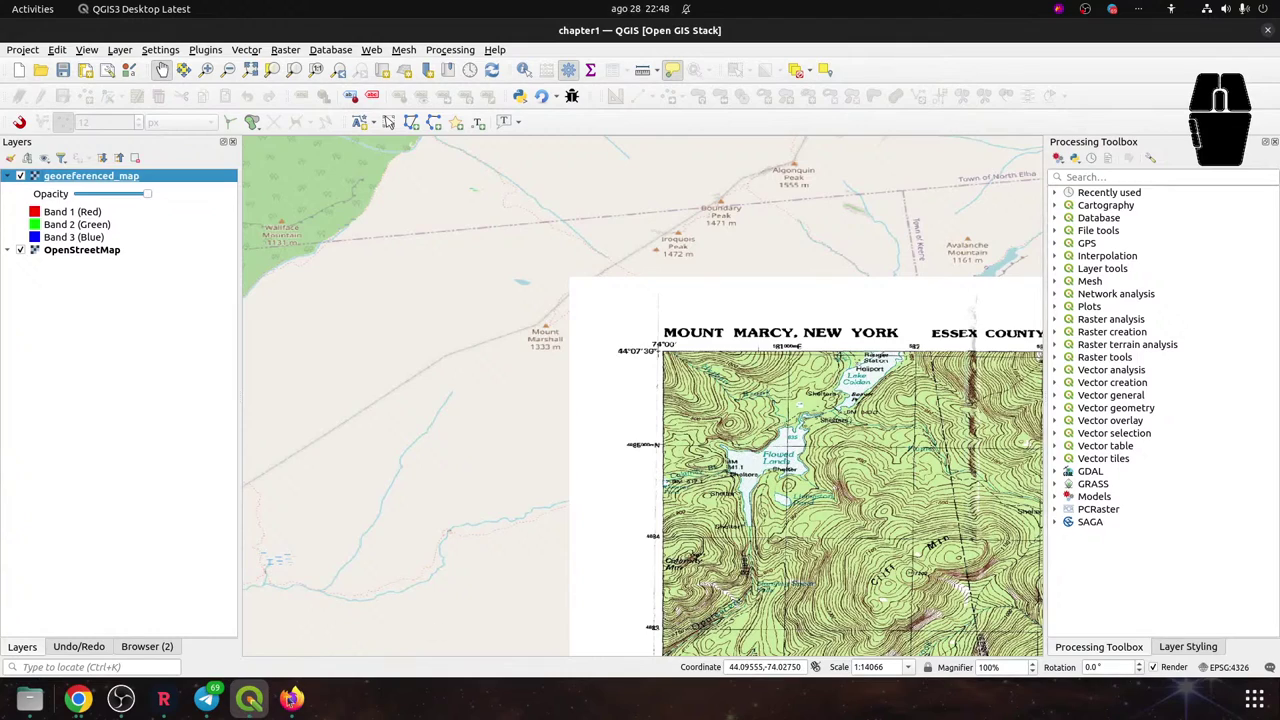
Start a new GeoPackage database from the GeoPackage entry in the Browser panel
click(146, 650)
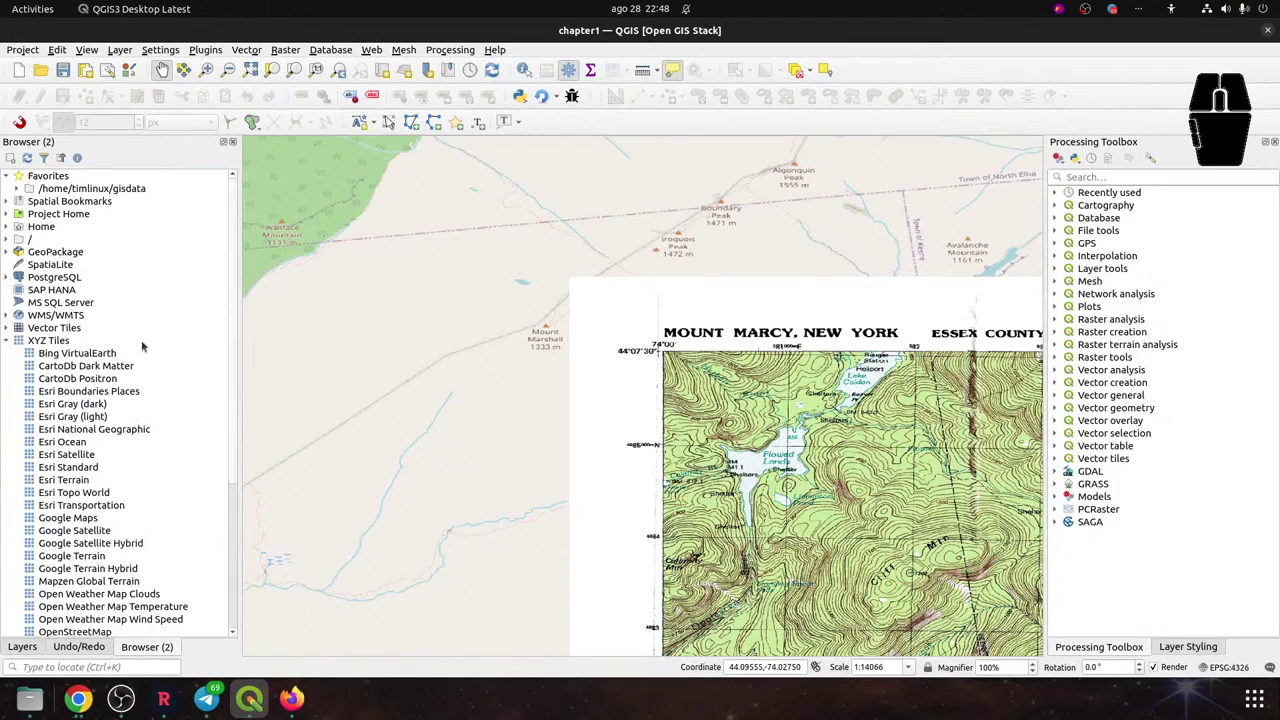
click(8, 252)
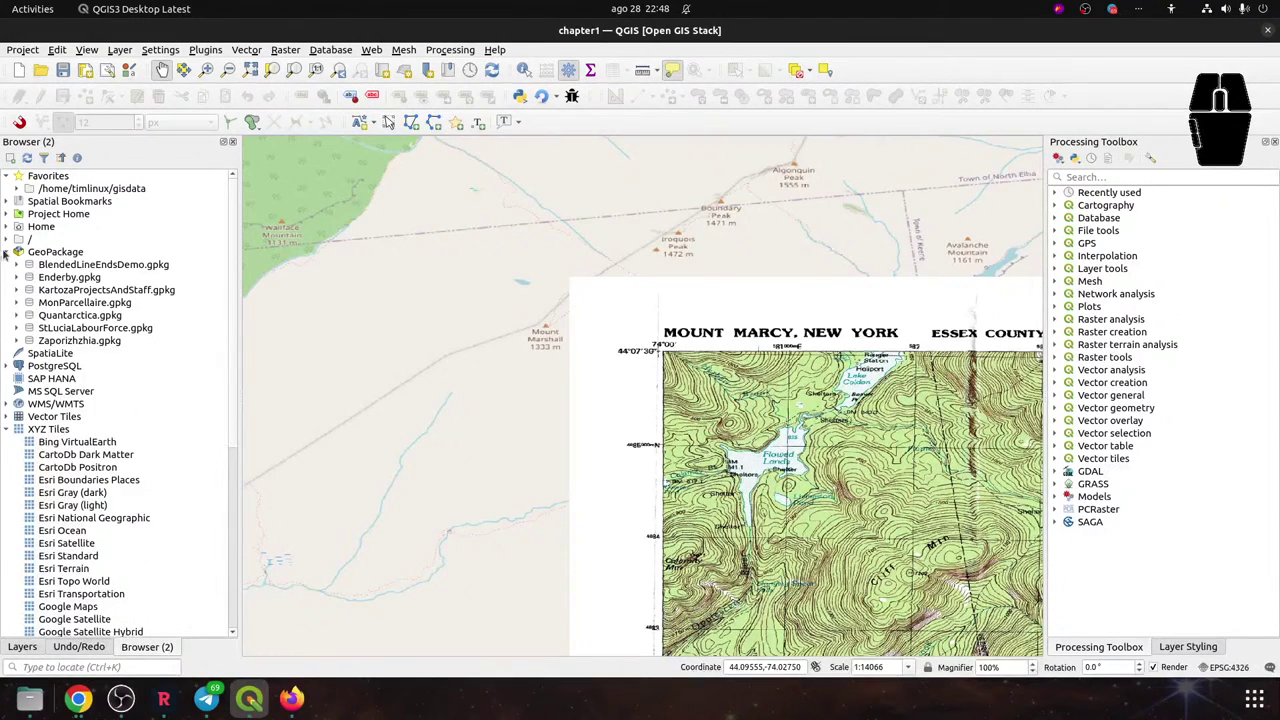
right_click(52, 254)
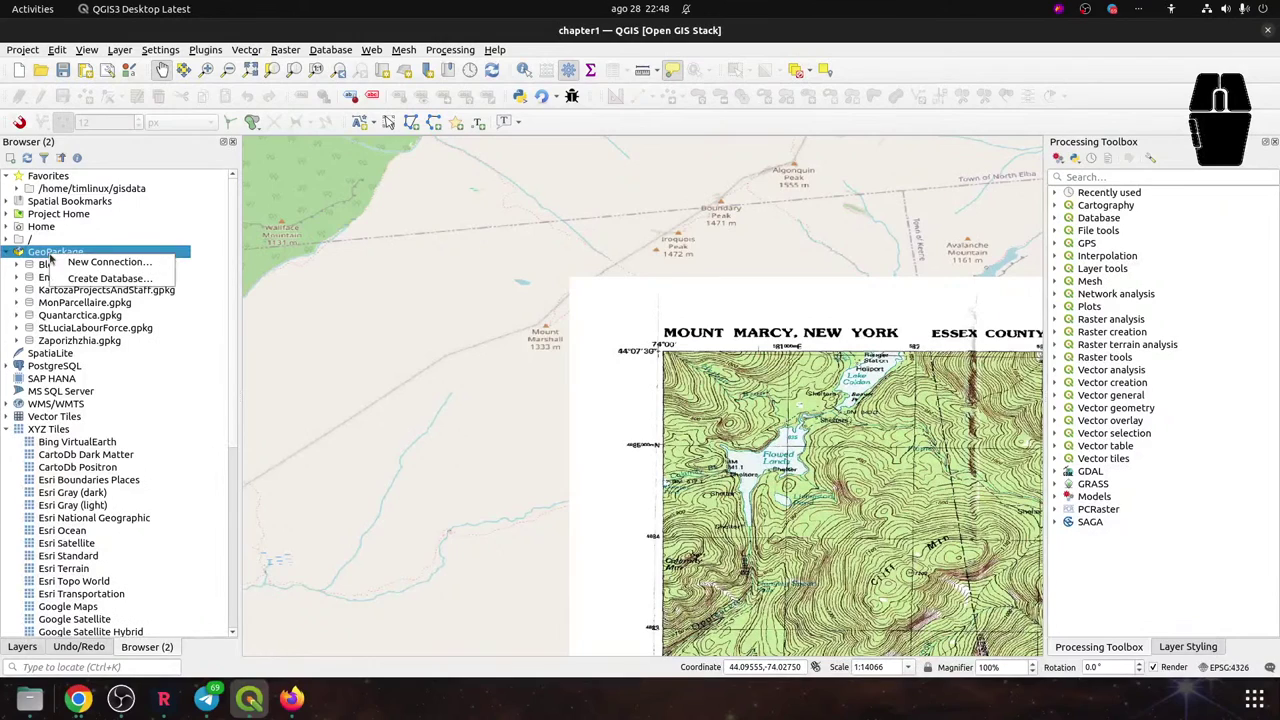
click(90, 279)
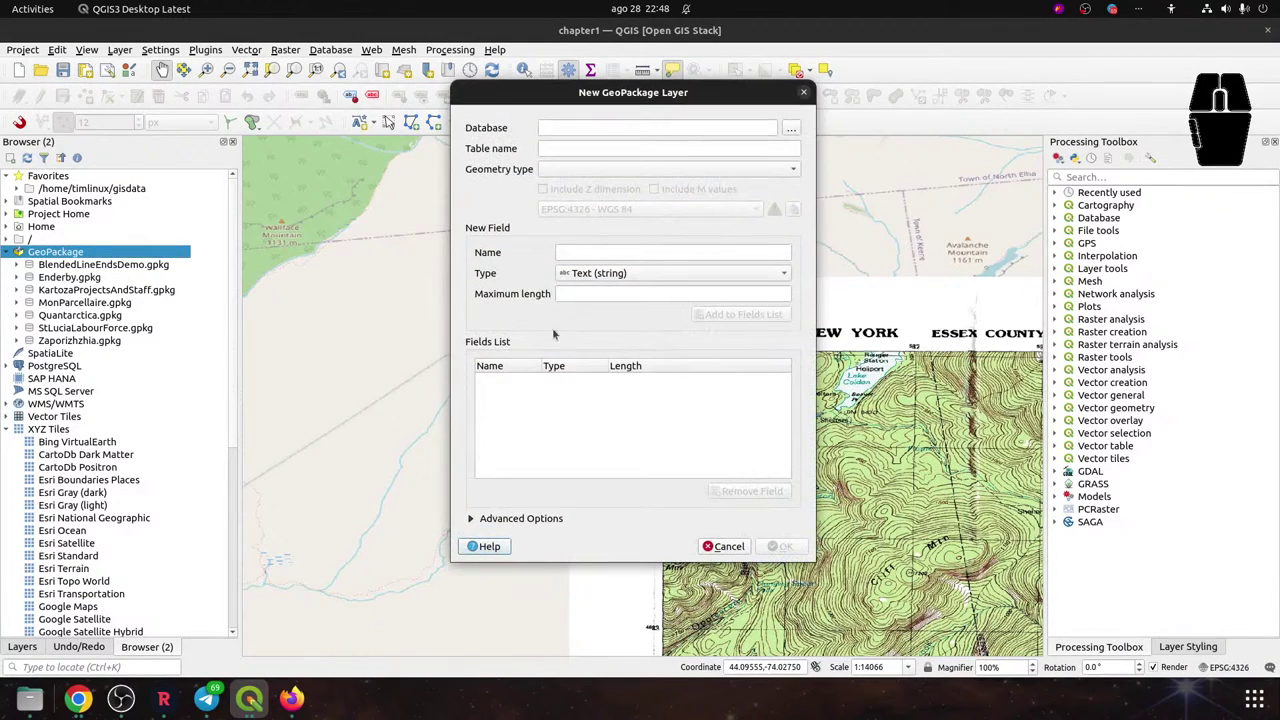
Browse the database file chooser to Downloads/qgis_hydrological_dataset_v2/qgis_hydrological_dataset/Chapter_1
click(792, 133)
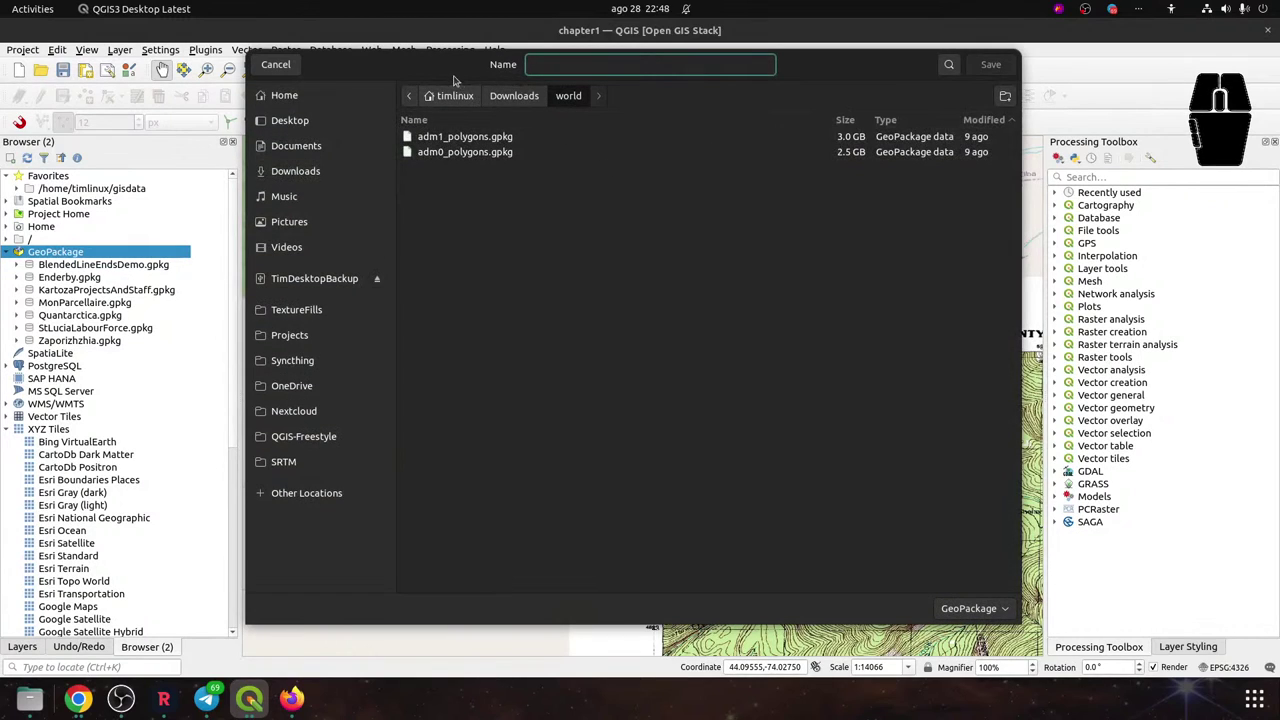
drag(450, 70, 617, 229)
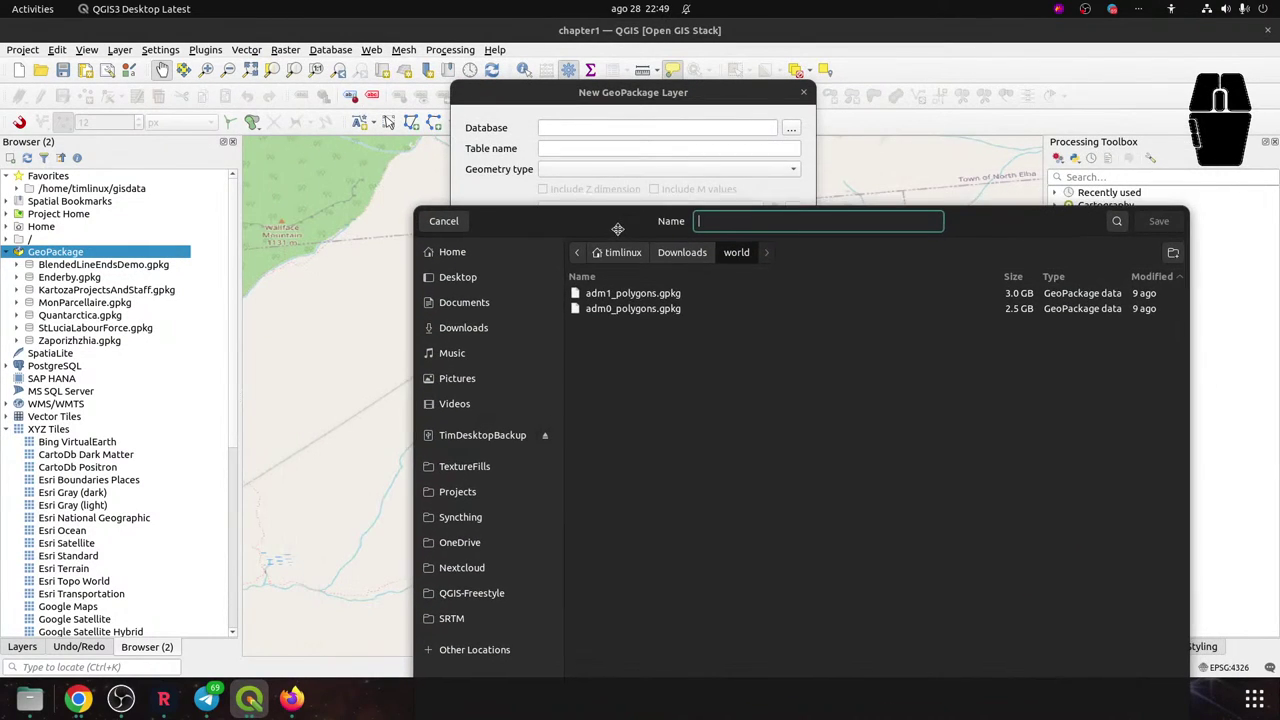
click(681, 254)
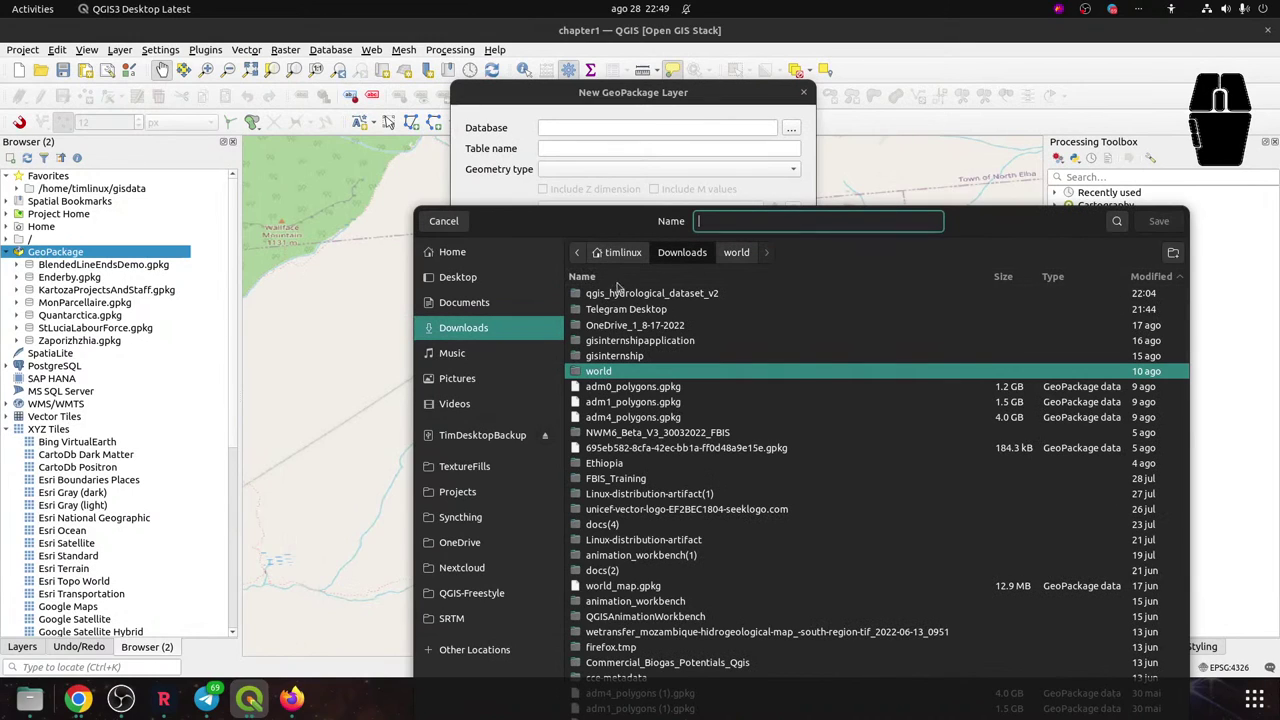
double_click(614, 294)
double_click(614, 294)
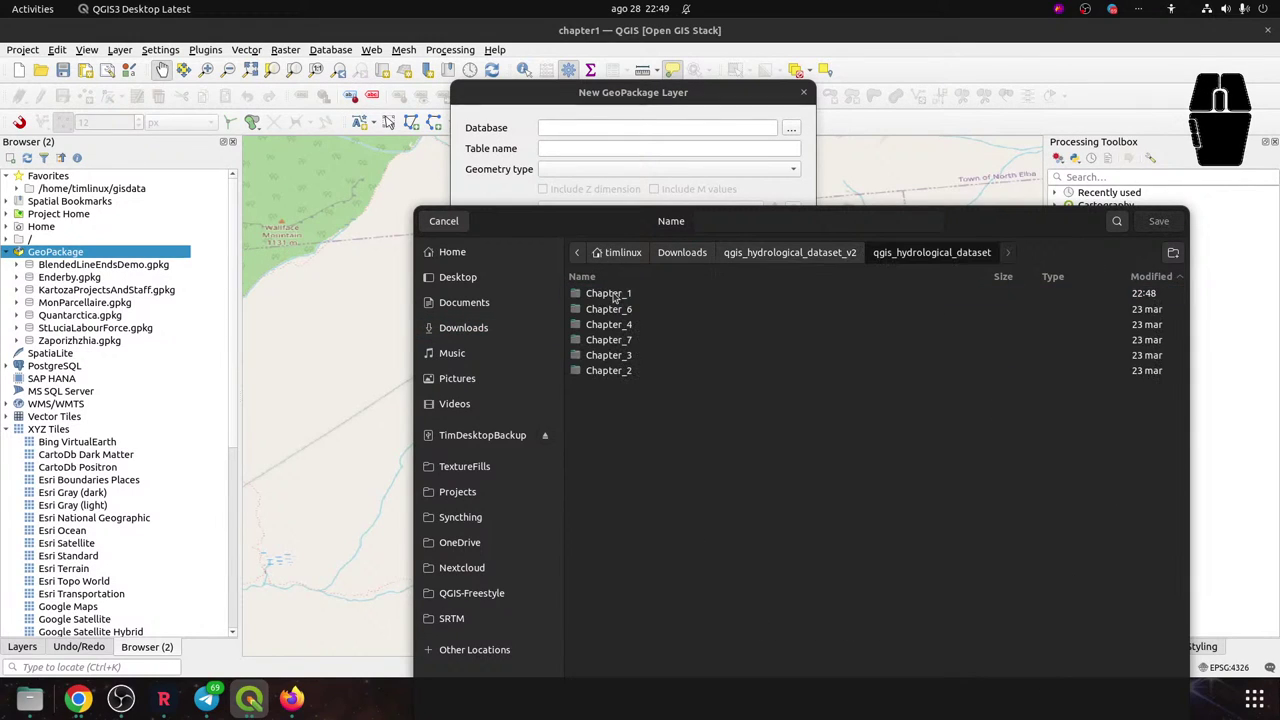
double_click(614, 294)
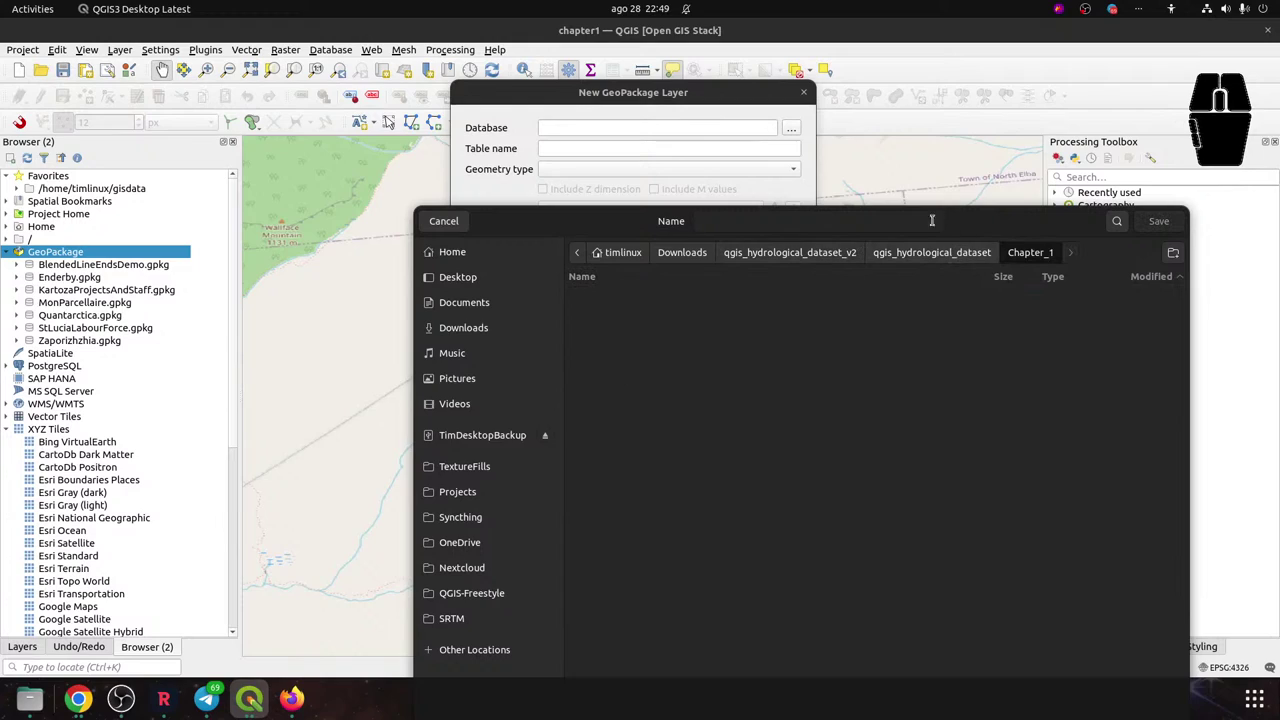
click(831, 223)
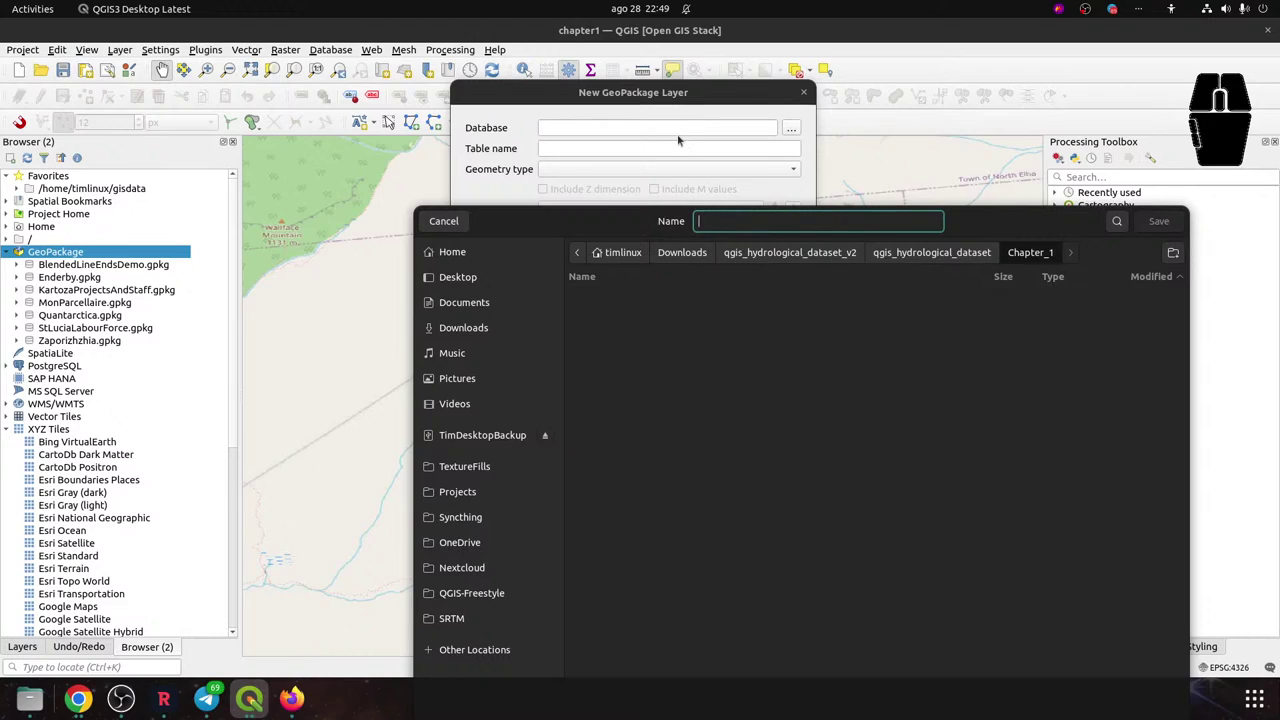
Save as Mount_Marcy.gpkg with a Point table 'Peaks' in EPSG:26718 - NAD27 / UTM zone 18N
text(Mount)
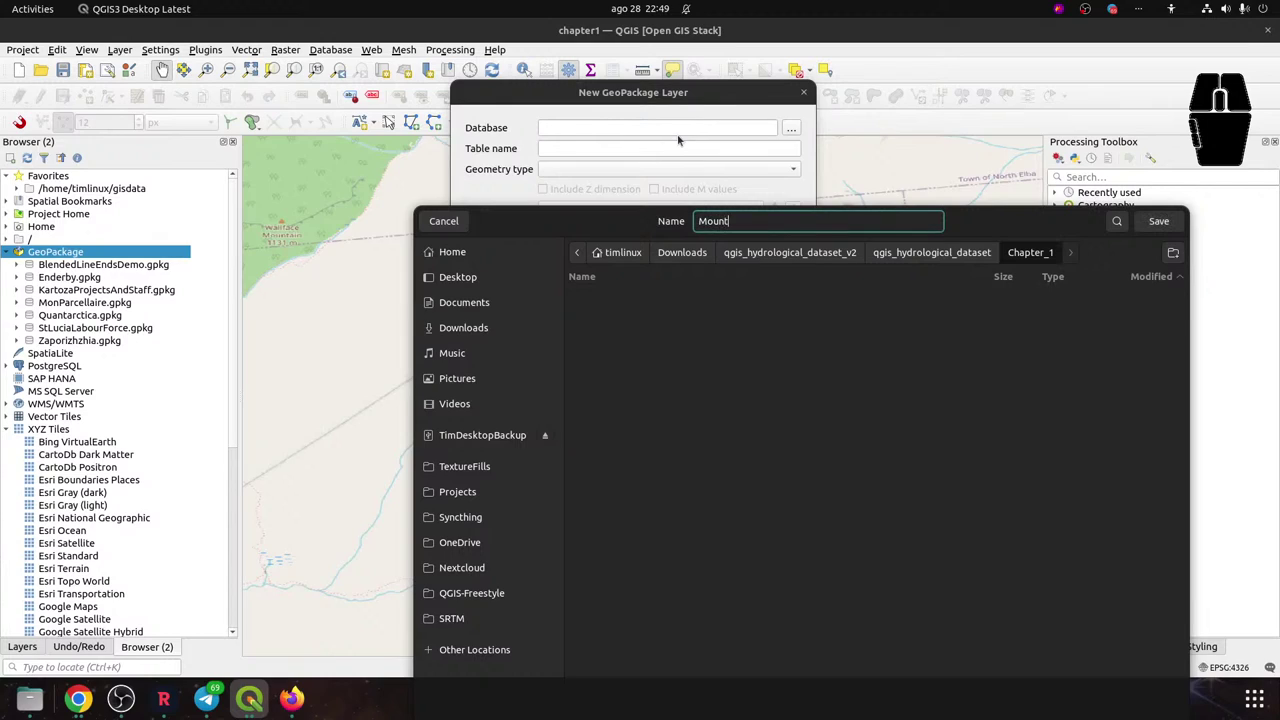
text(_Marcy.gpkg)
click(1158, 221)
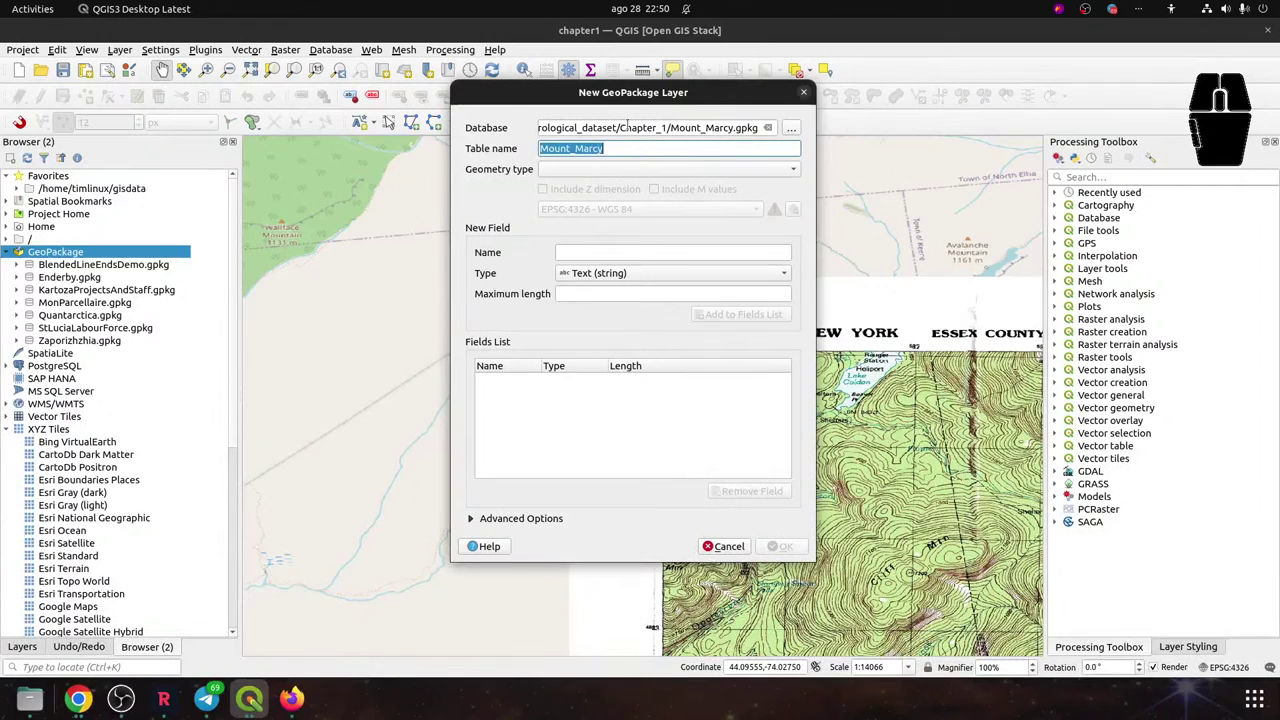
text(Peaks)
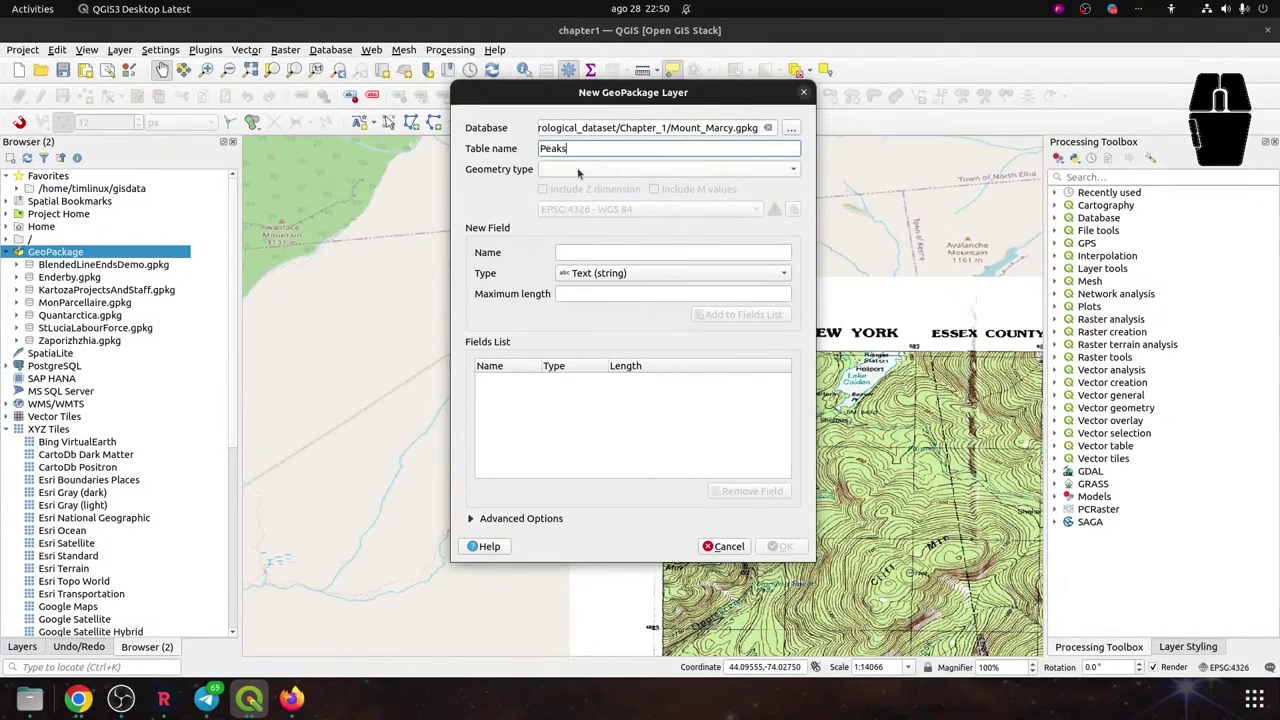
click(589, 168)
click(588, 183)
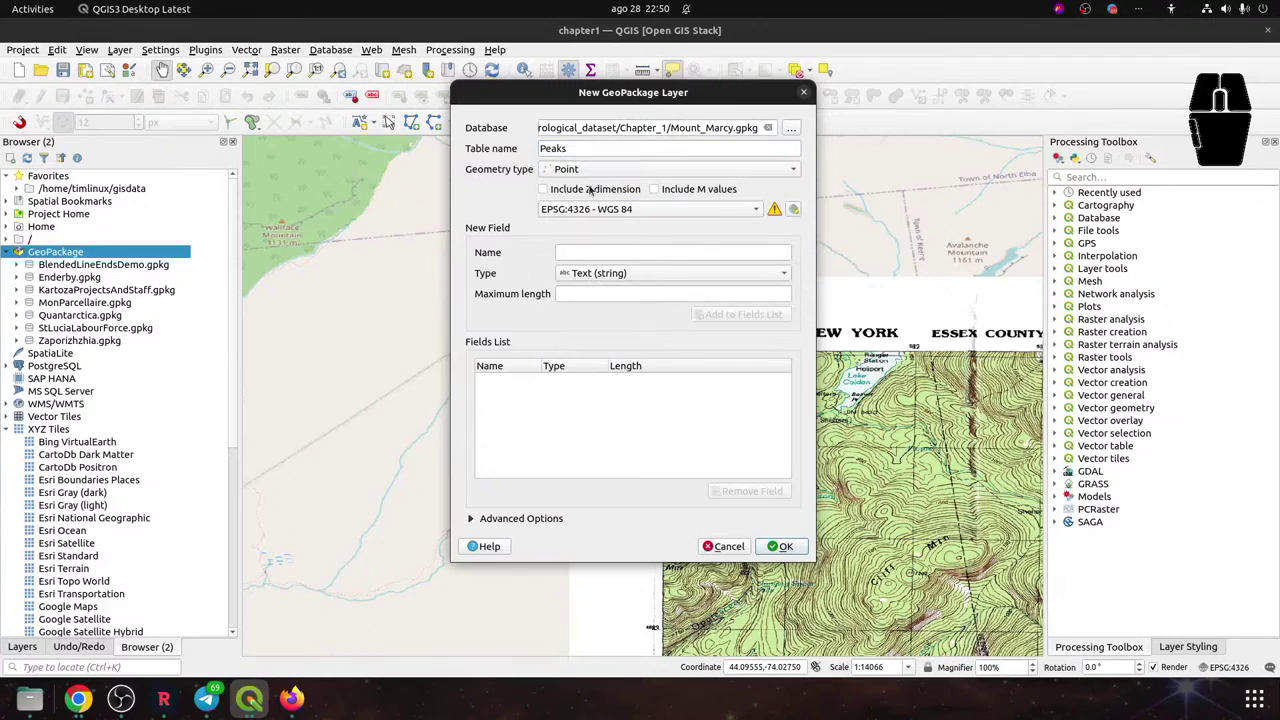
click(635, 211)
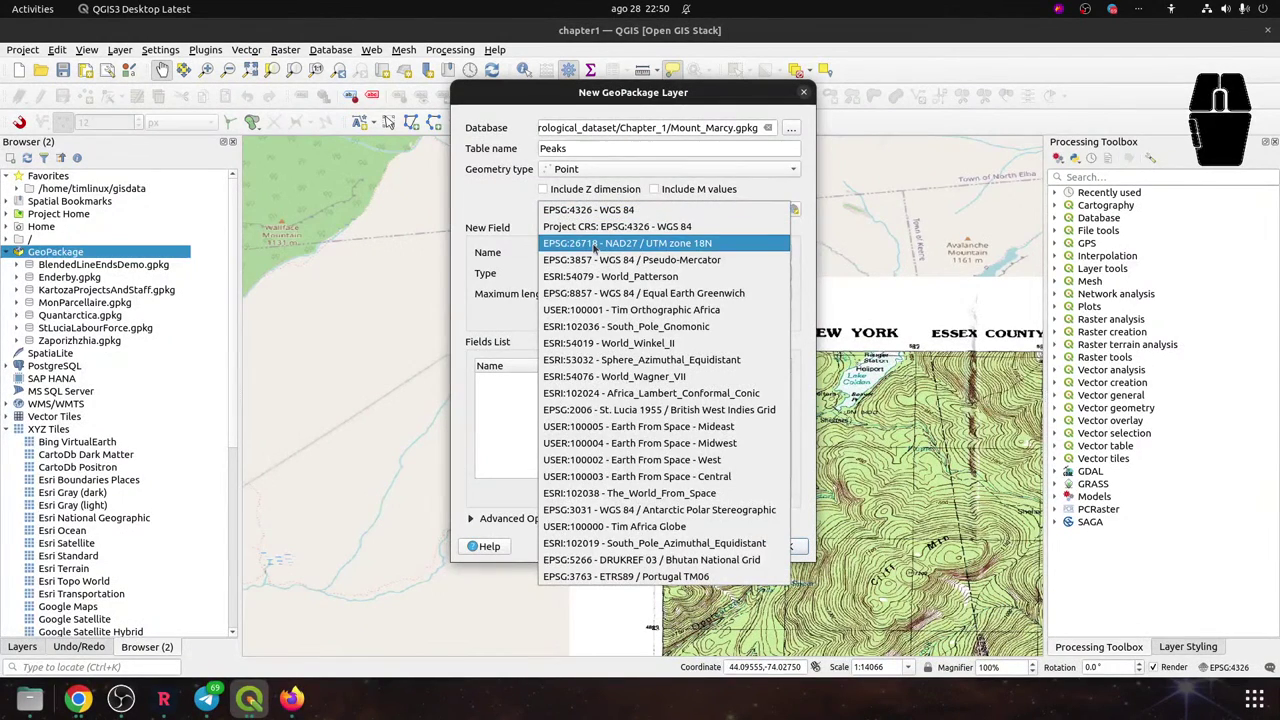
click(596, 247)
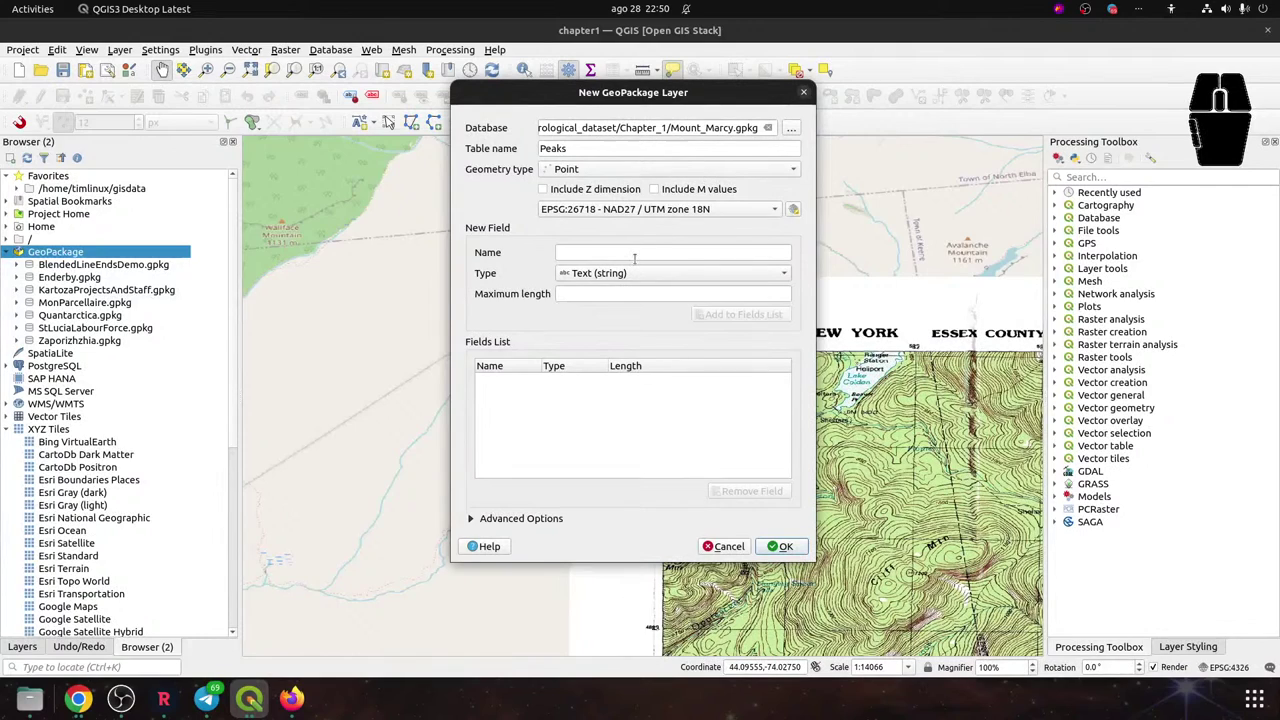
click(634, 257)
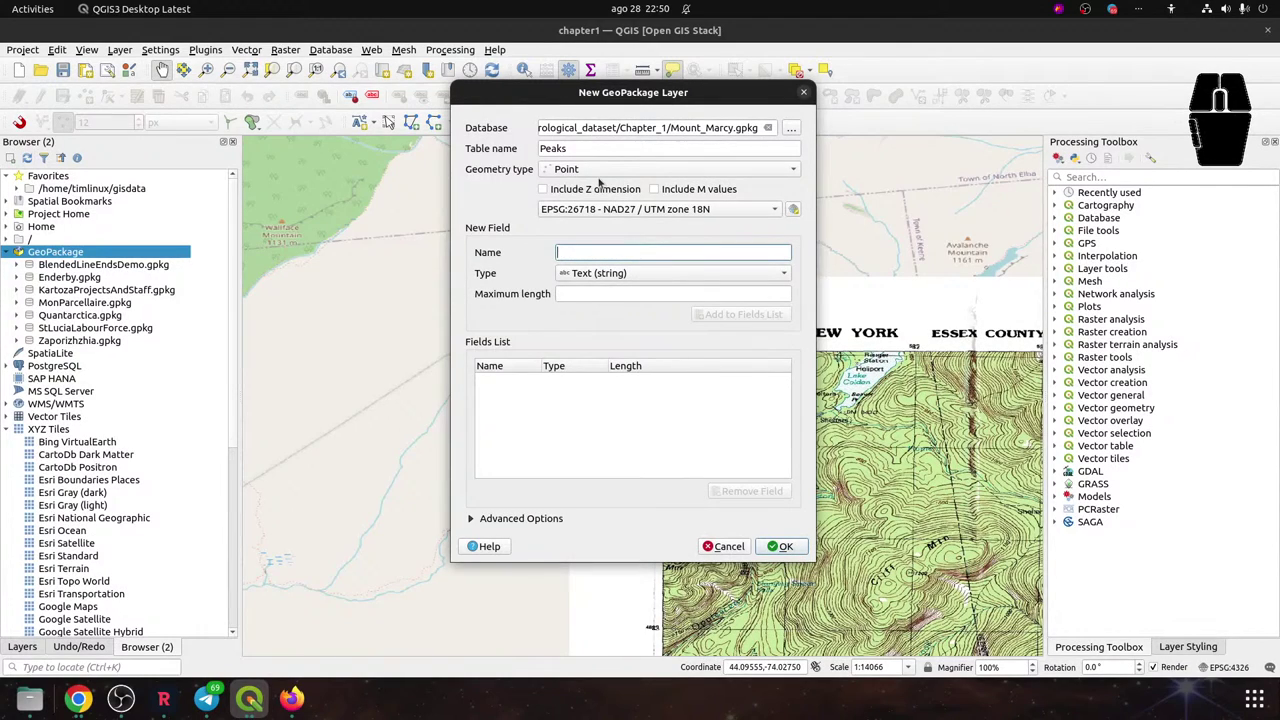
Add an 'Elevation' field of type Integer (64 bit) to the Peaks table
text(Ele)
text(tion)
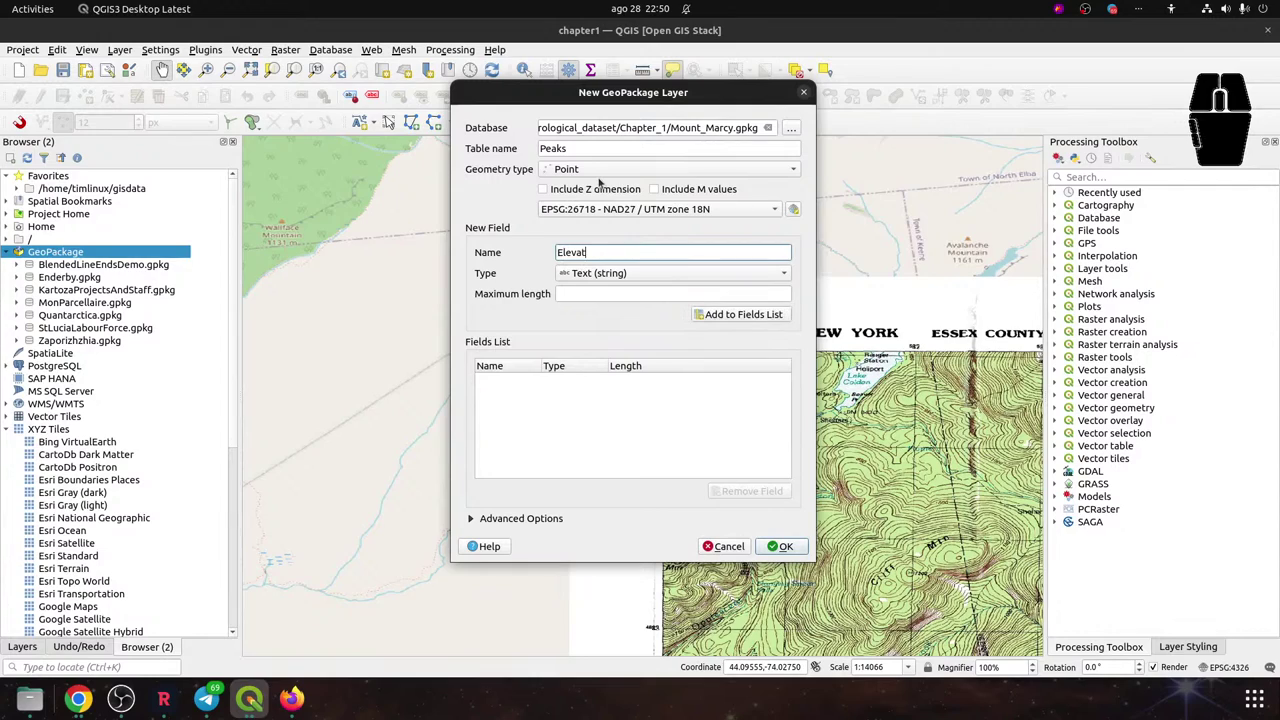
key(BackSpace)
key(BackSpace)
key(BackSpace)
text(ion)
click(612, 274)
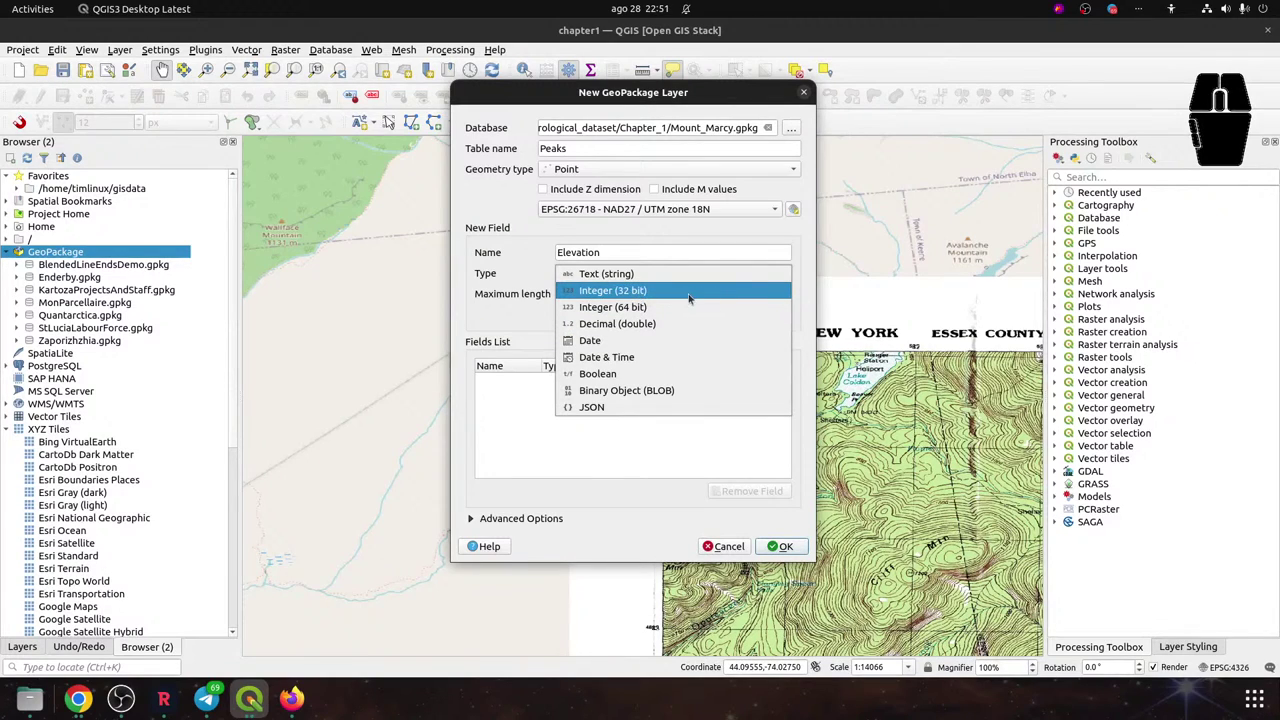
click(625, 307)
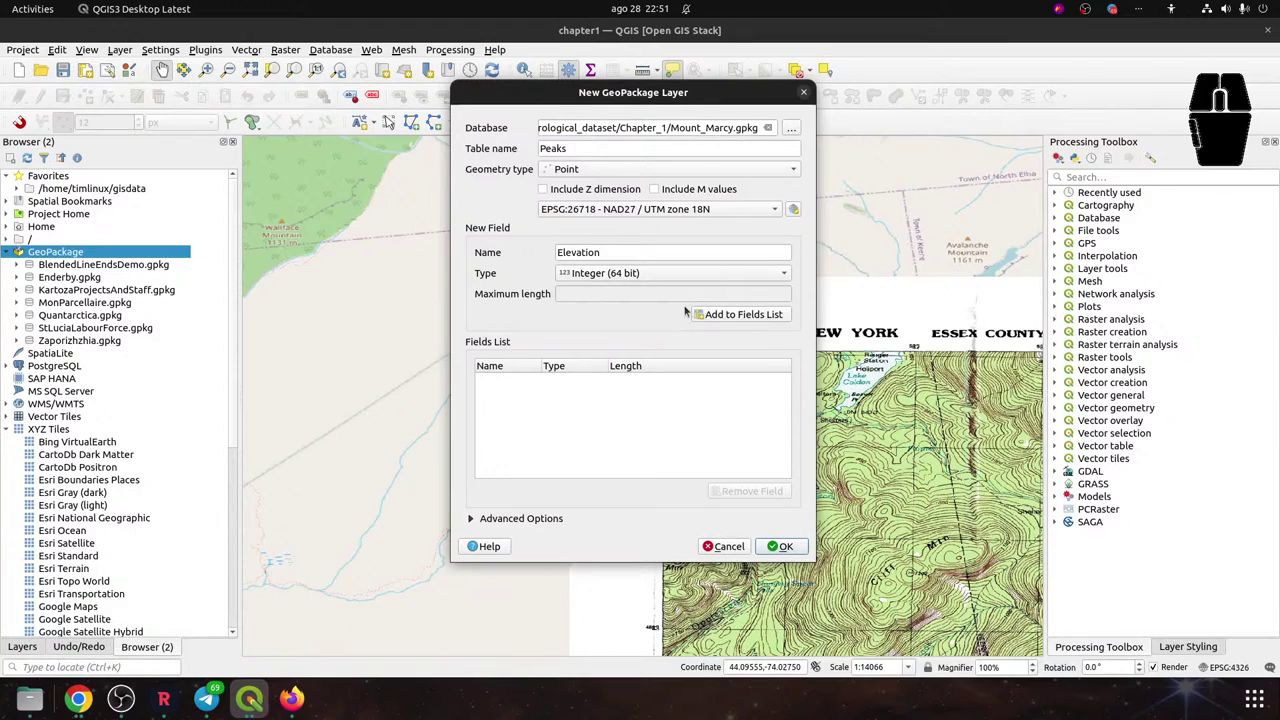
click(741, 316)
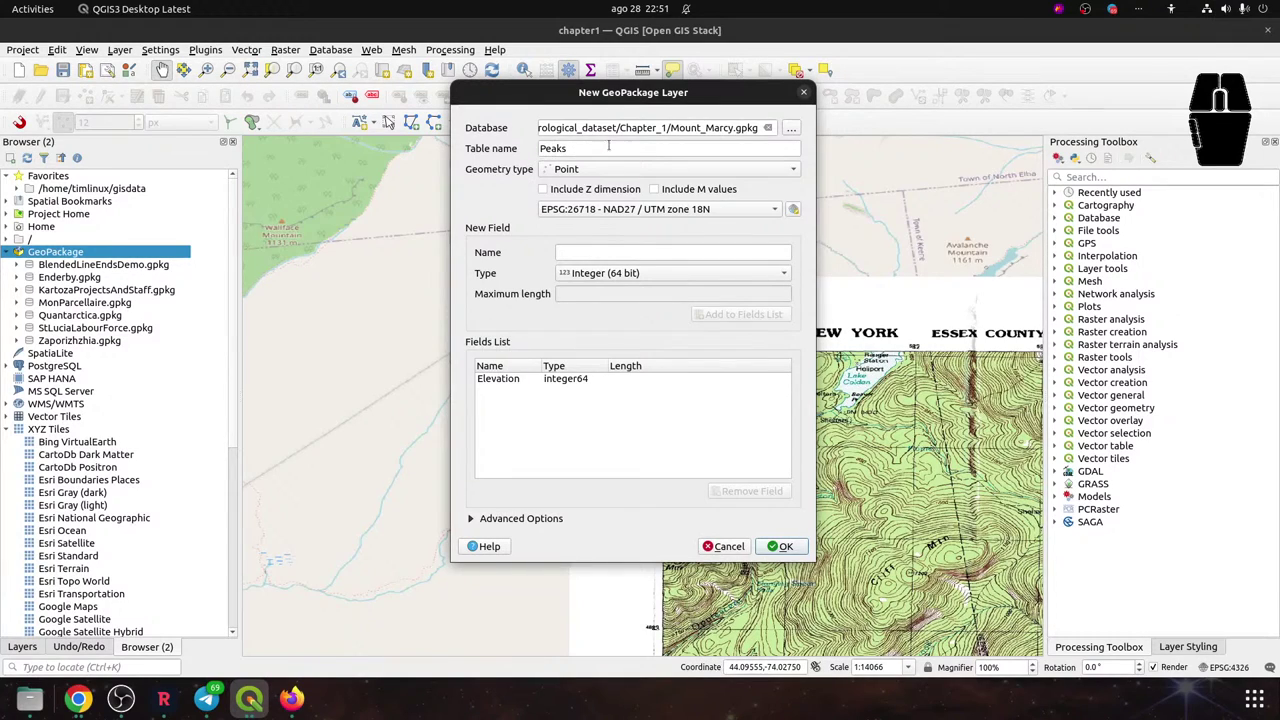
Add a 'Name' Text (string) field and create the GeoPackage
click(602, 253)
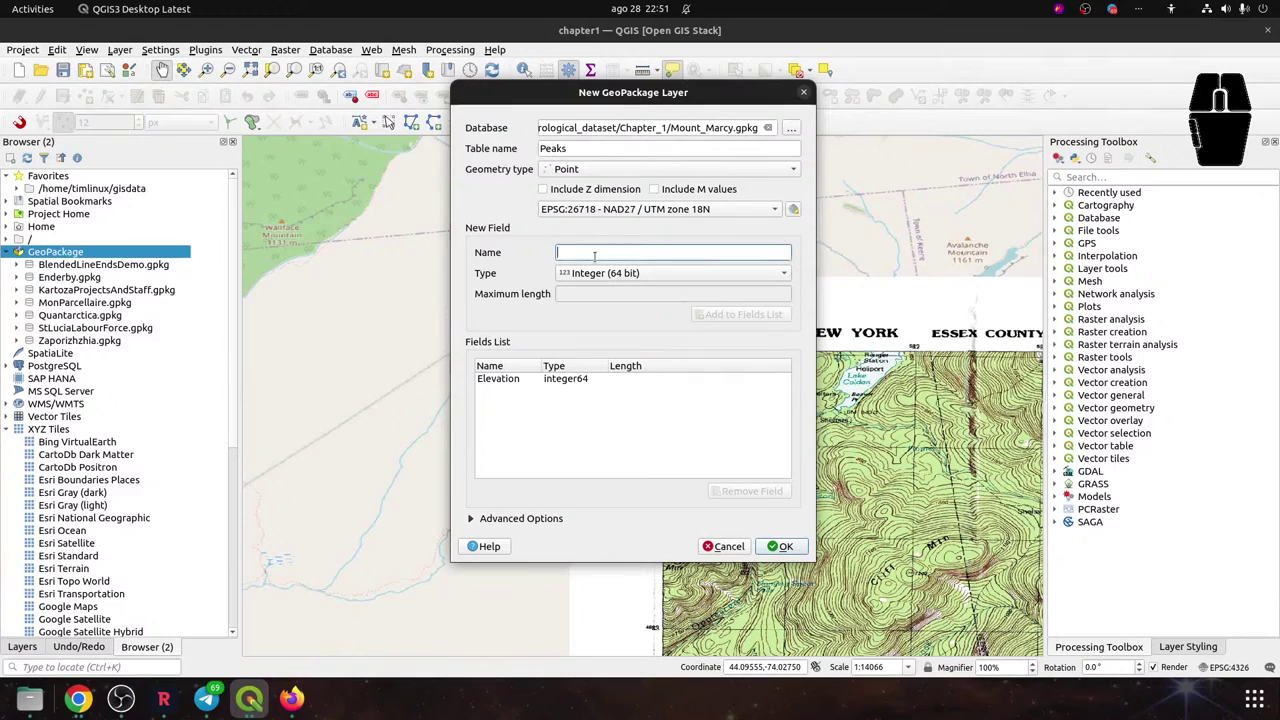
text(Name)
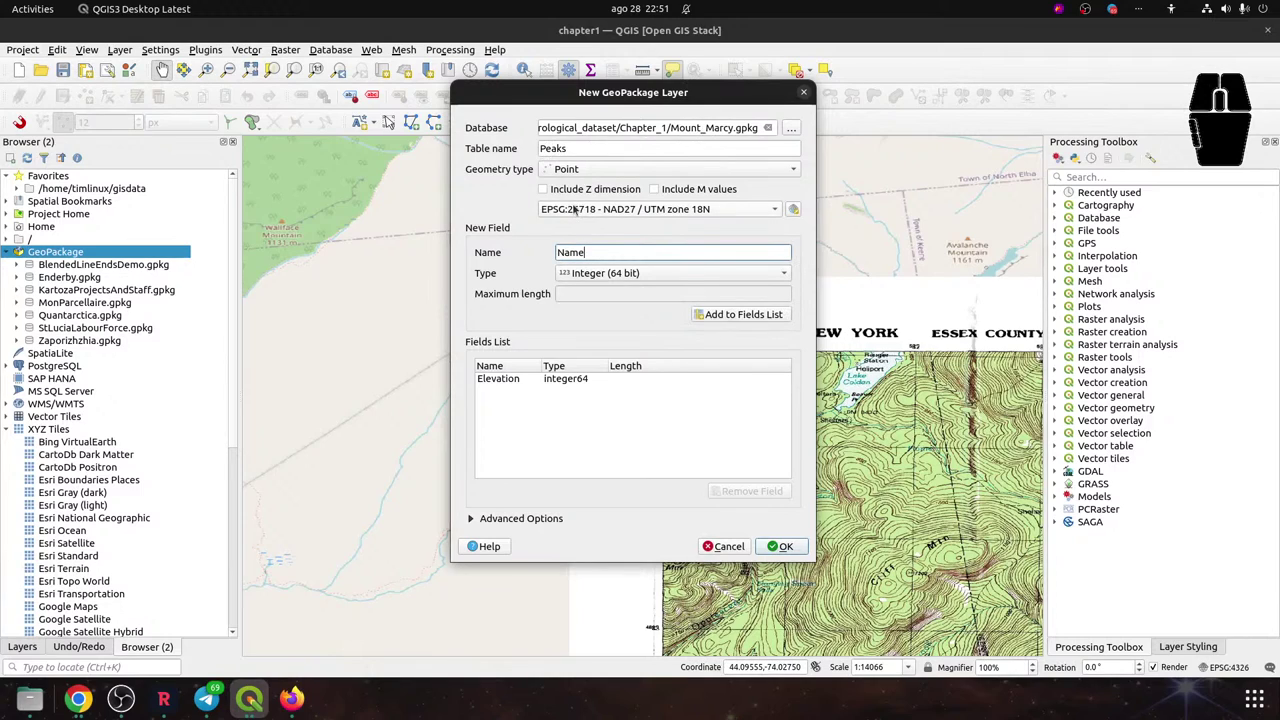
click(594, 273)
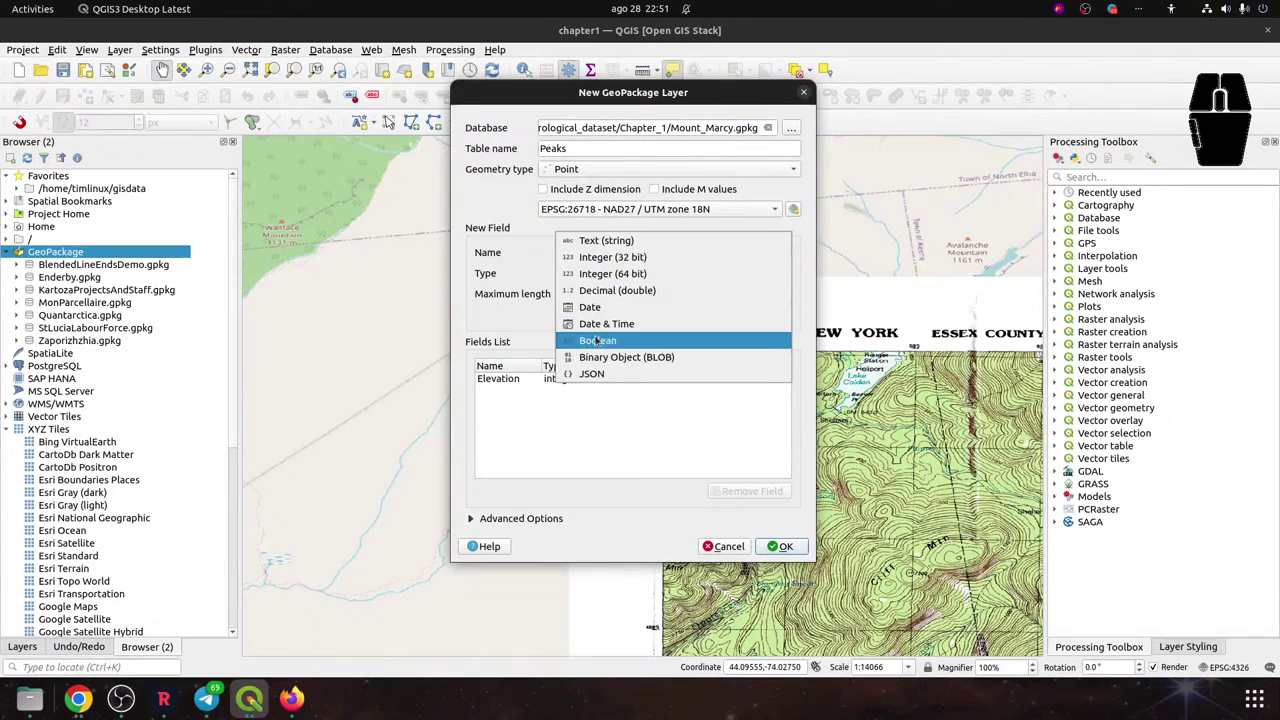
click(624, 241)
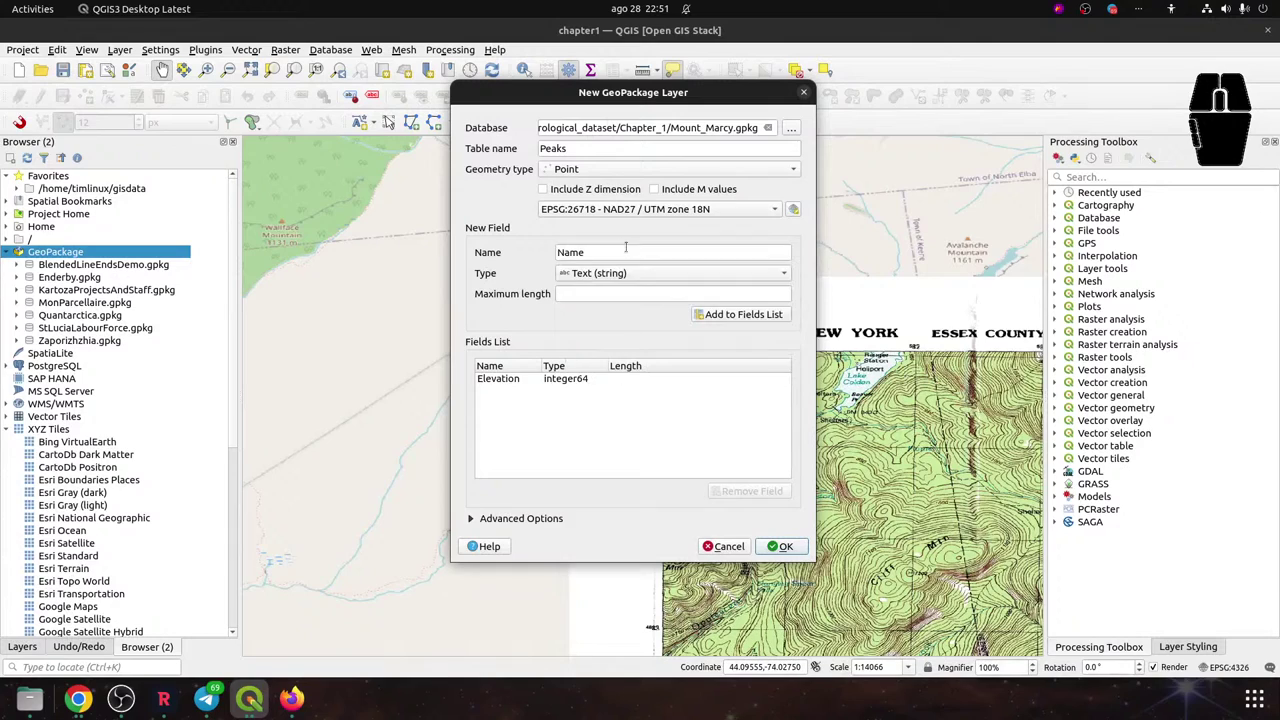
click(718, 316)
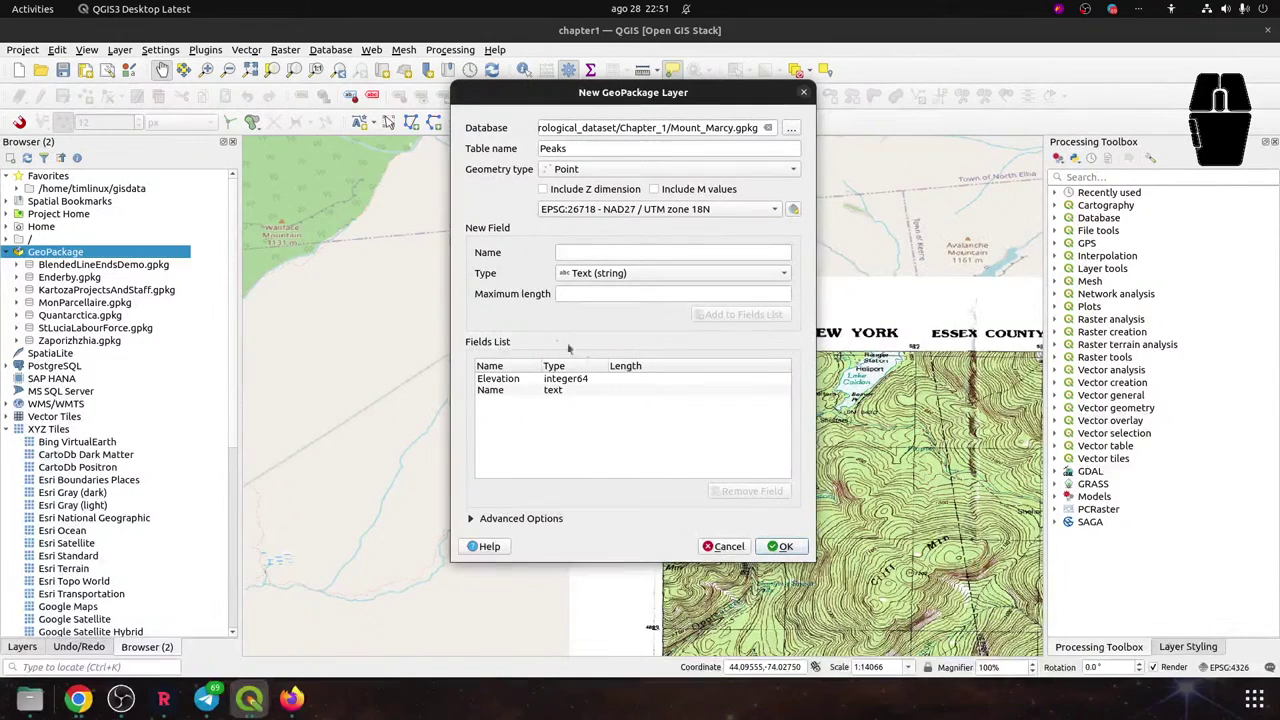
click(783, 546)
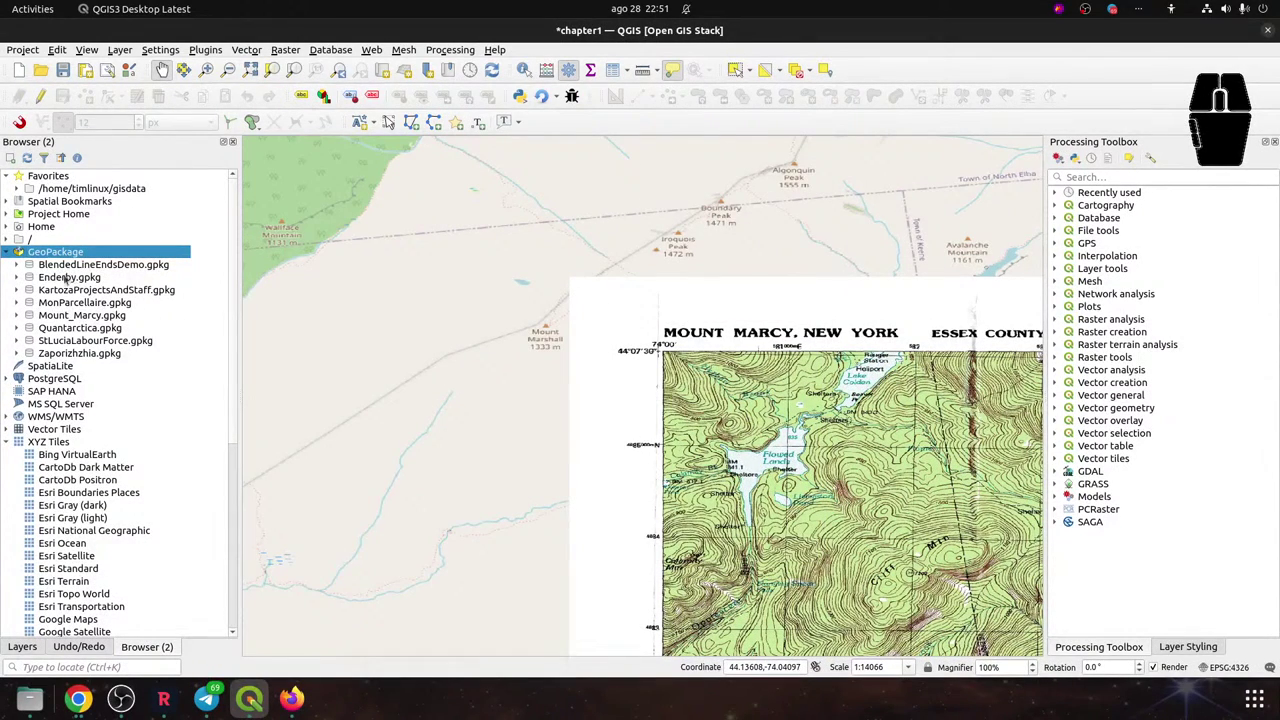
Expand Mount_Marcy.gpkg and Peaks in the Browser to check its fields, then reopen New GeoPackage Layer
click(27, 315)
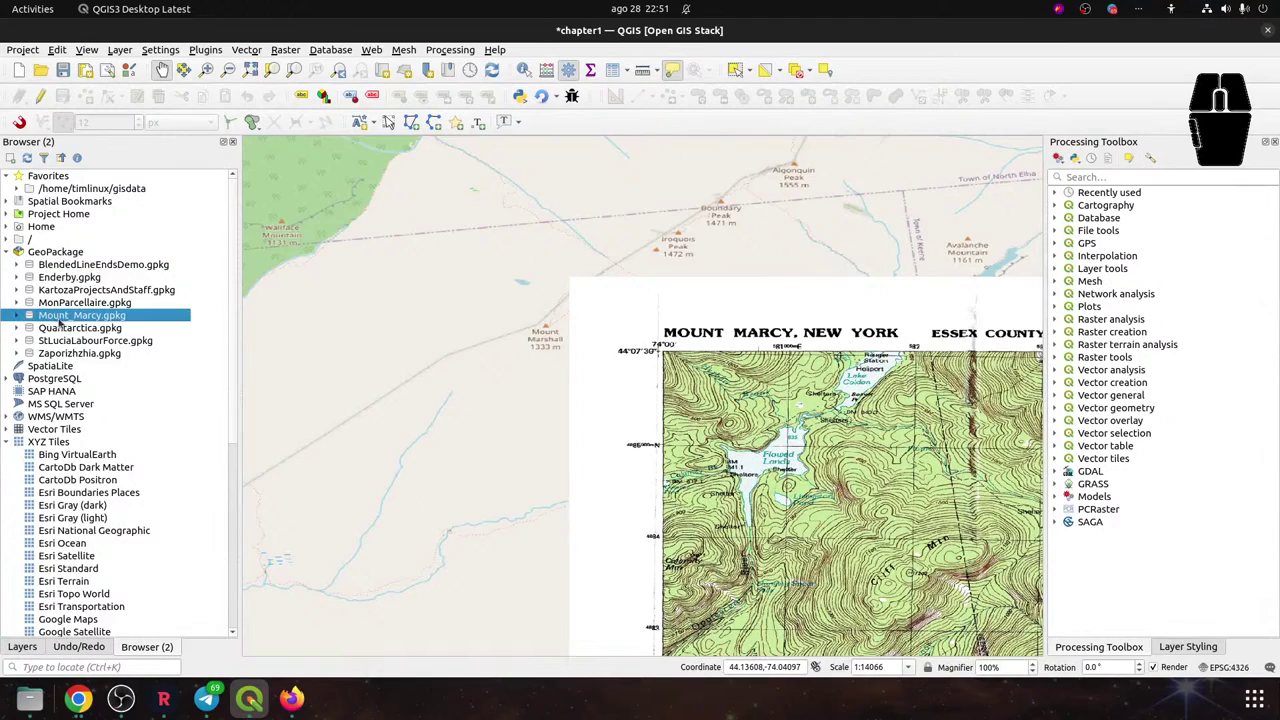
click(18, 316)
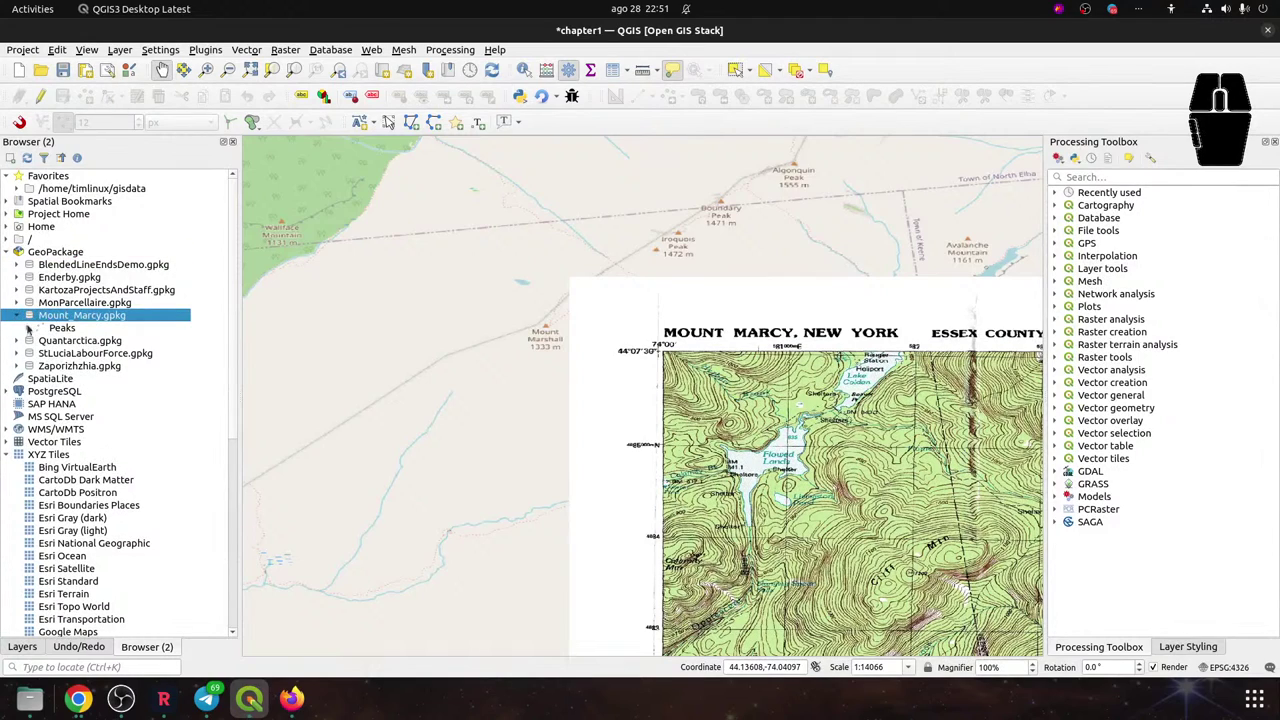
click(28, 328)
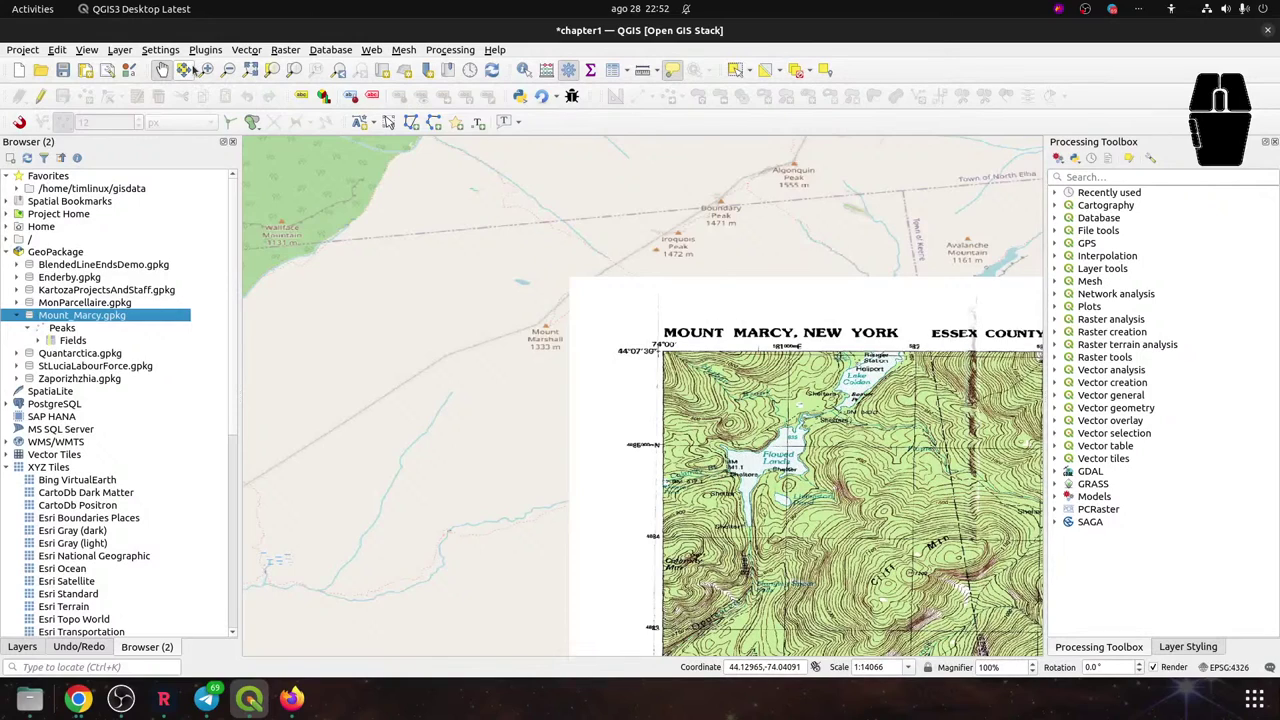
key(ctrl+shift+n)
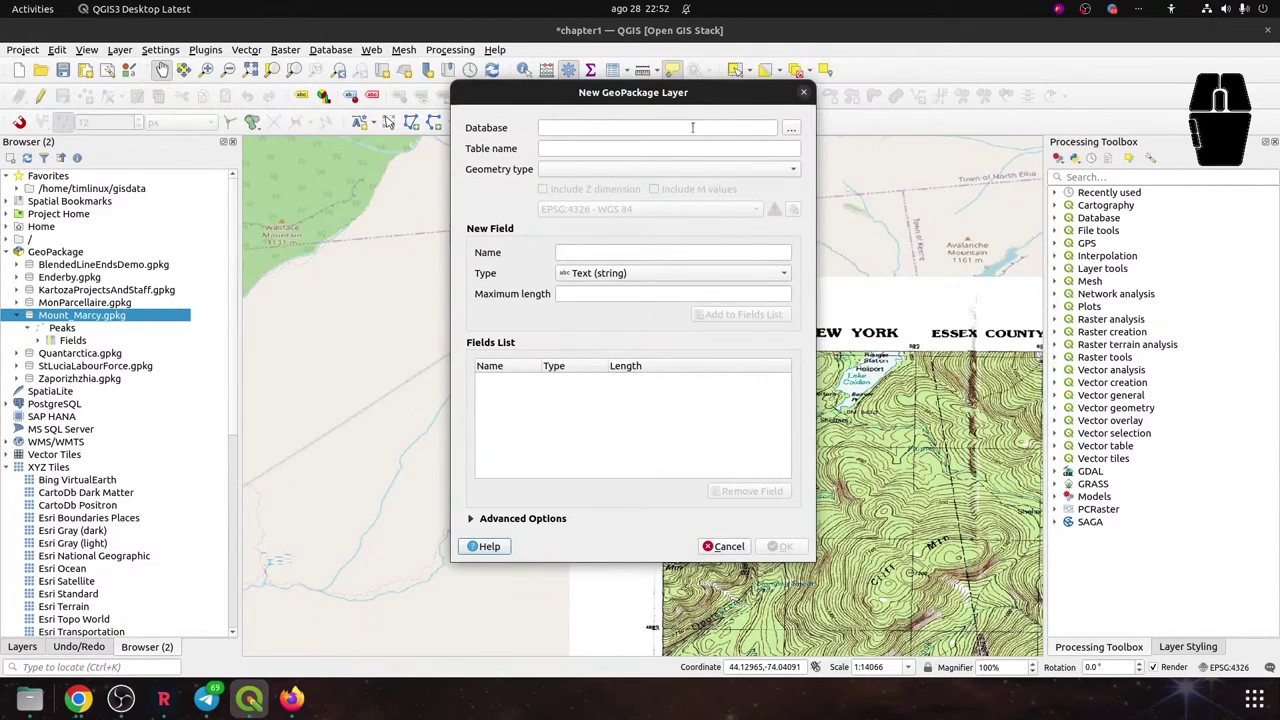
Close the New GeoPackage Layer dialog after toggling Advanced Options, and open the locator search
drag(559, 92, 435, 122)
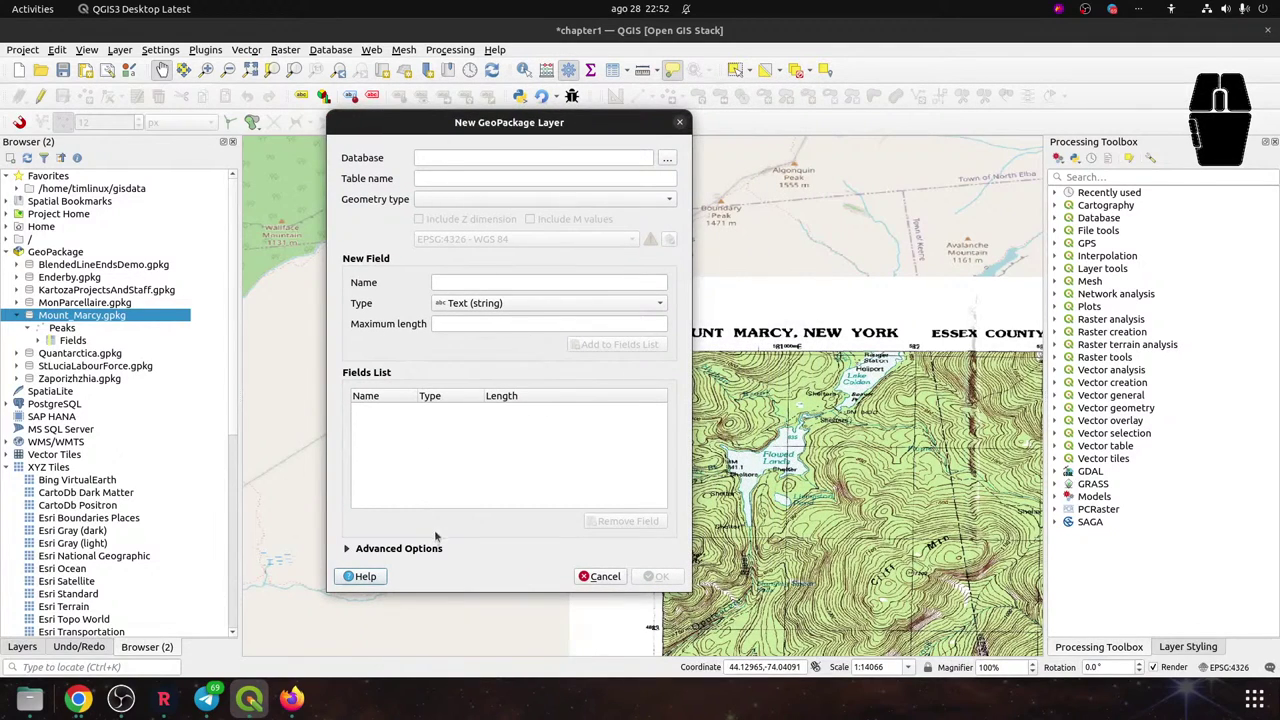
click(398, 548)
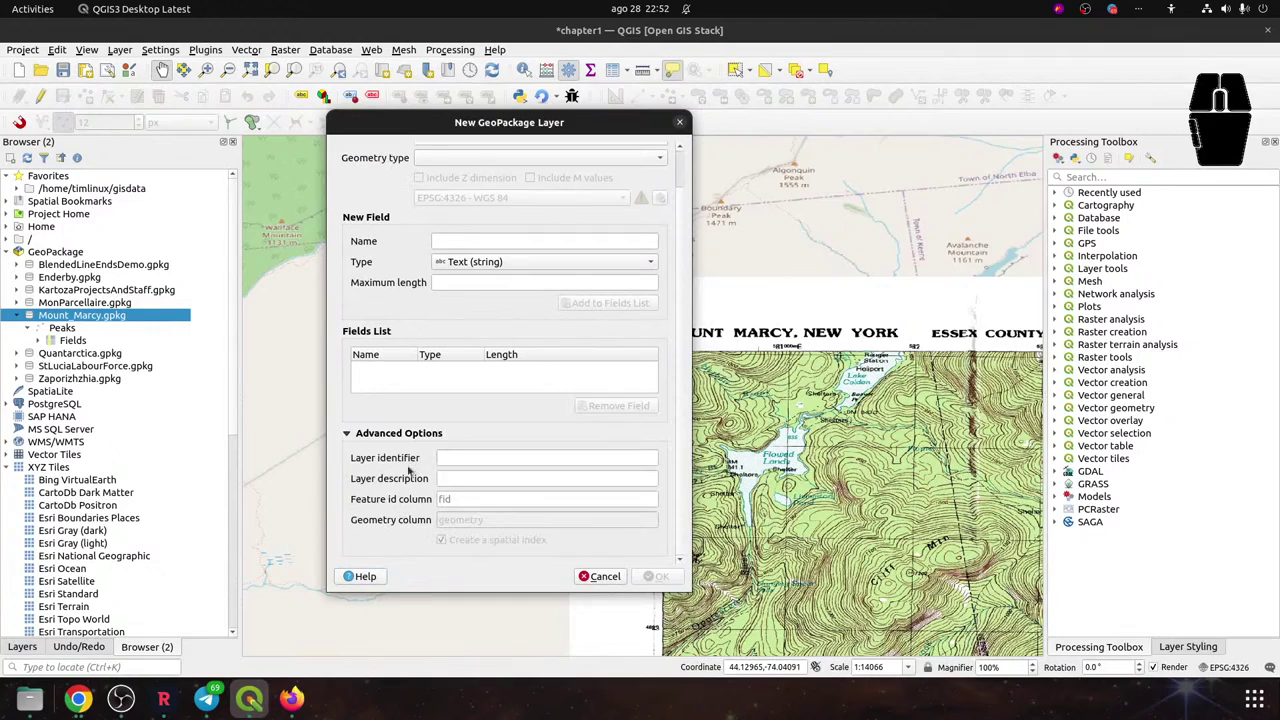
click(350, 434)
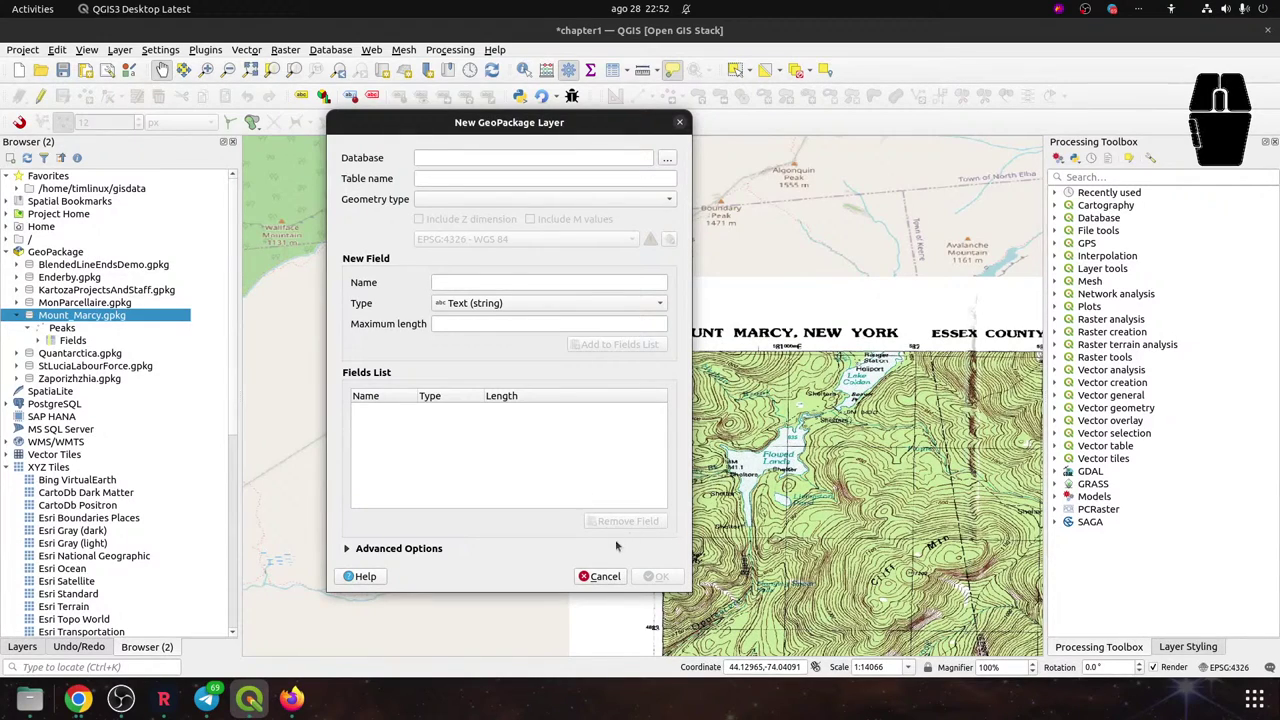
click(679, 123)
click(122, 665)
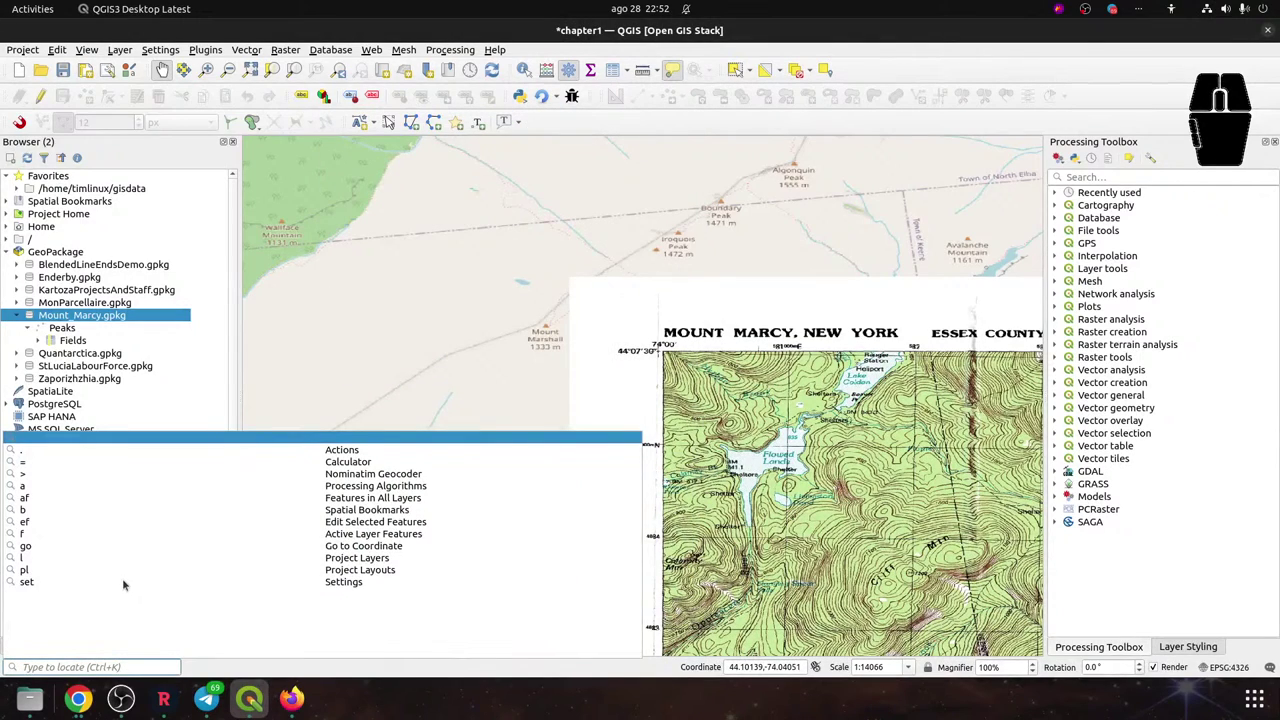
Search the locator's actions for 'Georef', then clear the search text
click(349, 452)
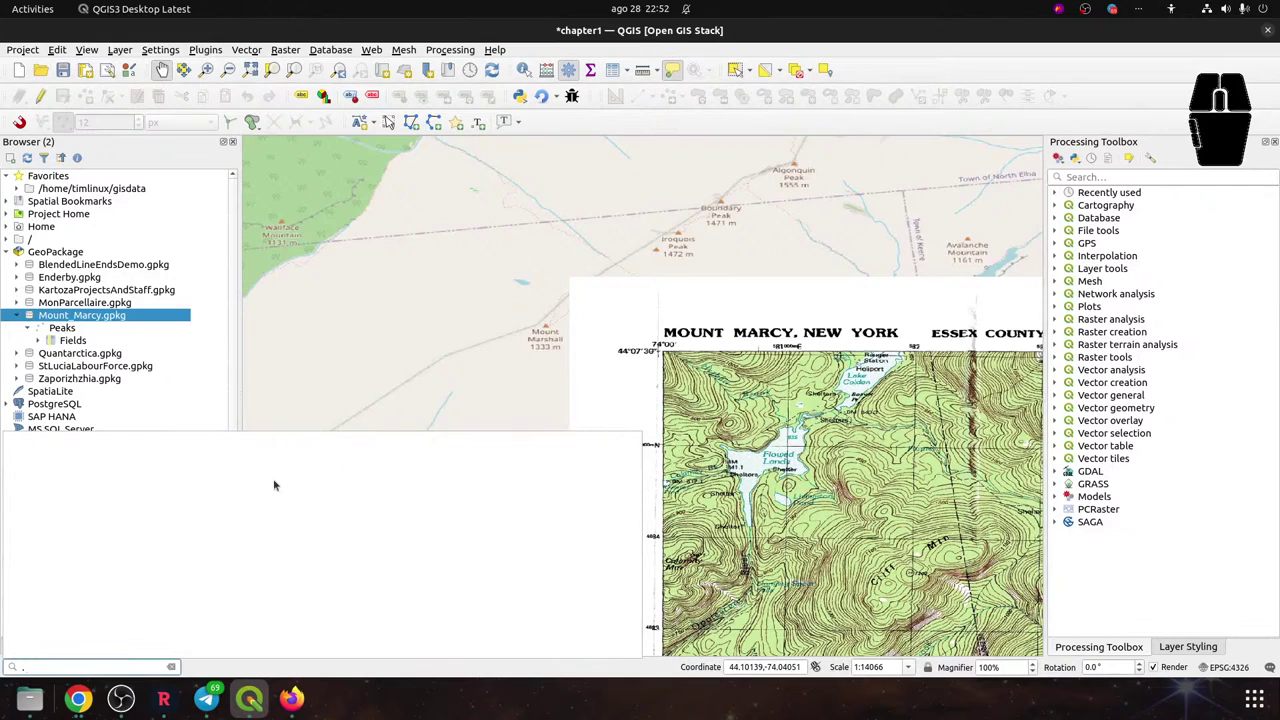
text(Georef)
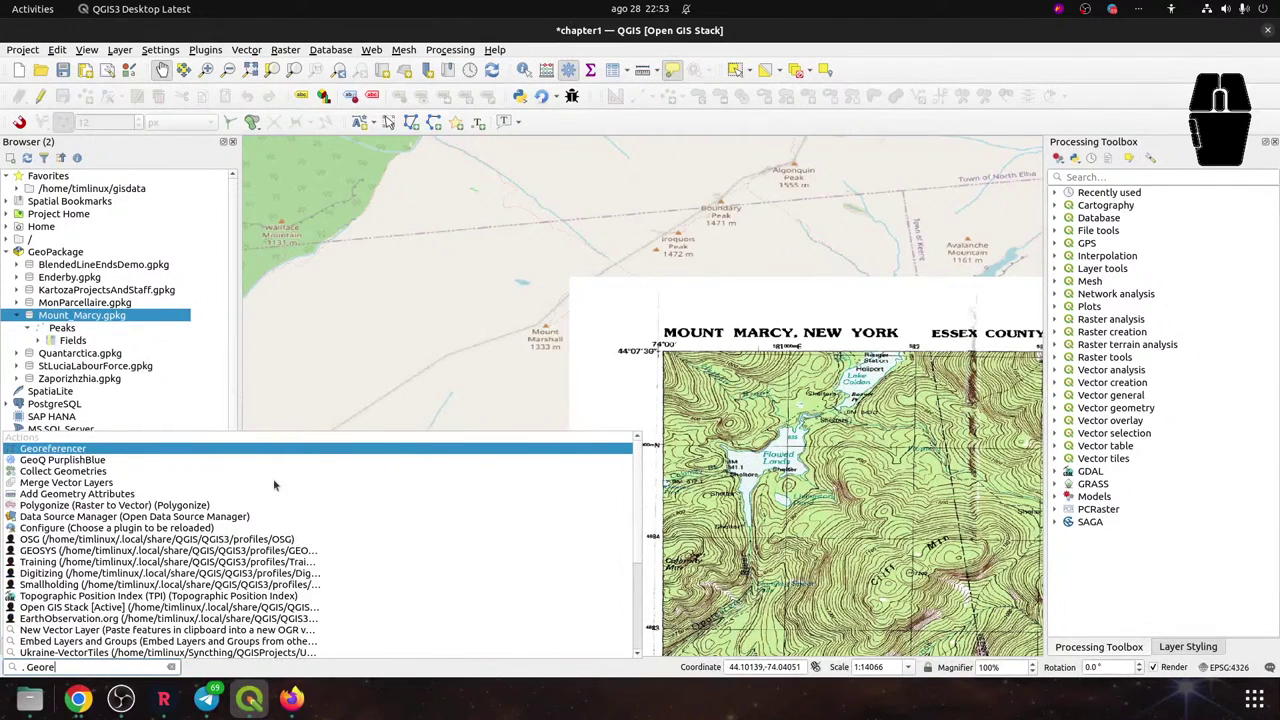
key(Return)
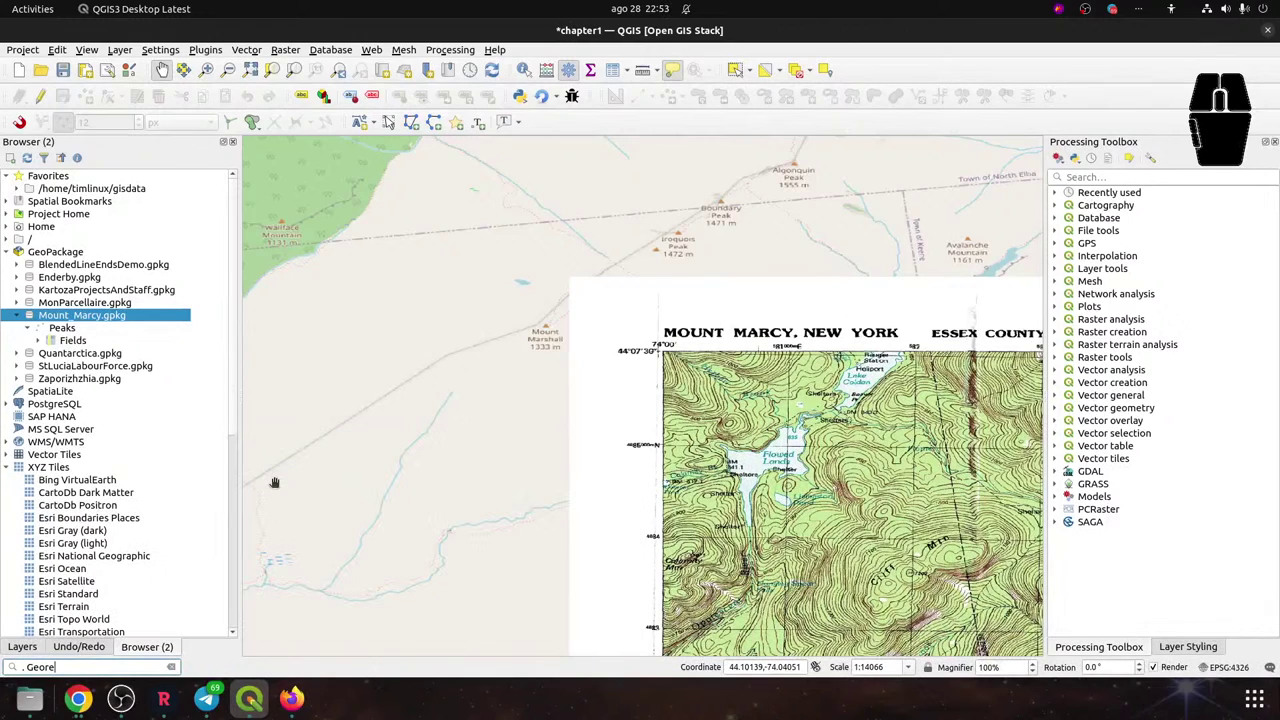
key(BackSpace)
key(BackSpace)
key(BackSpace)
key(BackSpace)
key(BackSpace)
key(BackSpace)
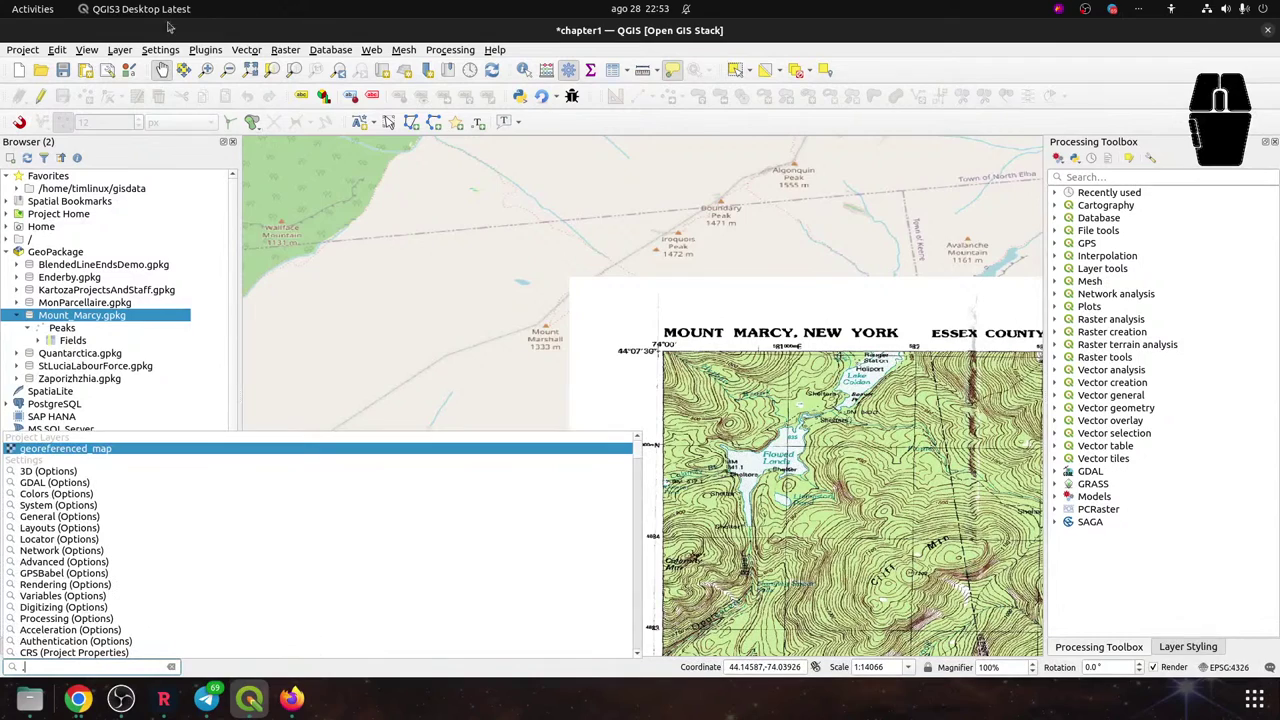
Browse the Layer and Processing menus and empty the locator box so its filter prefixes show
click(115, 52)
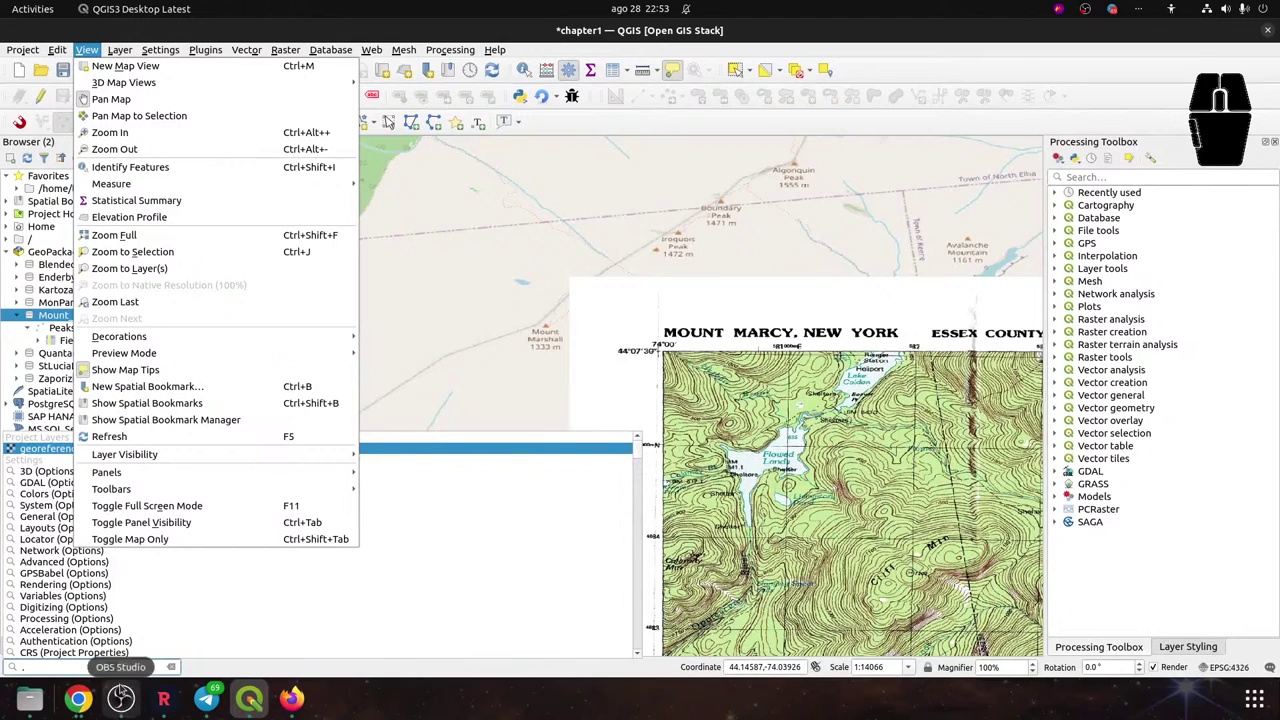
click(92, 665)
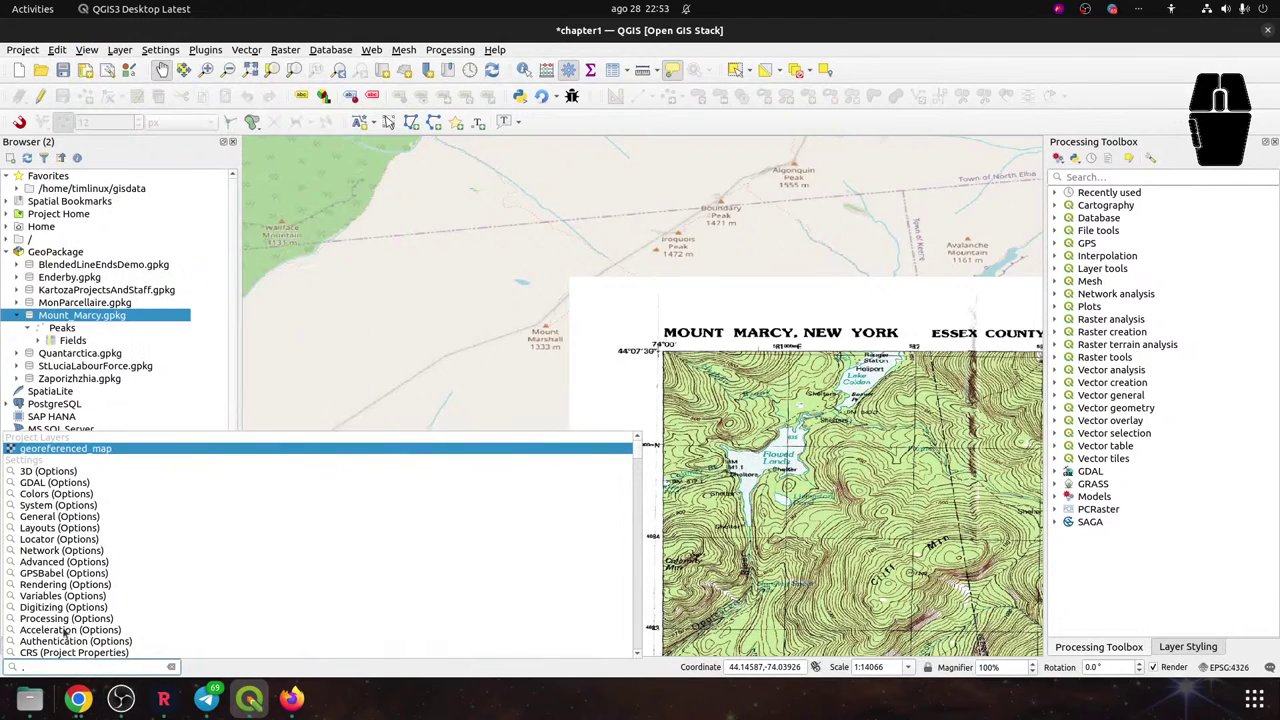
key(BackSpace)
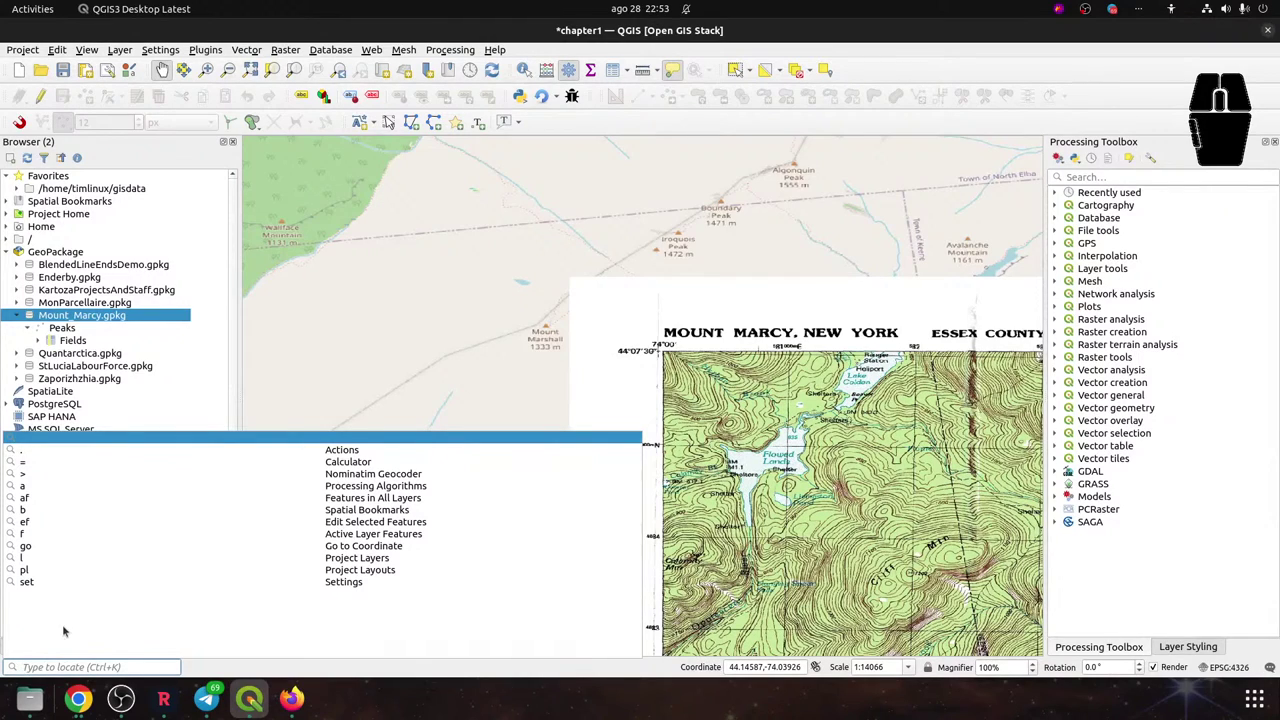
click(122, 51)
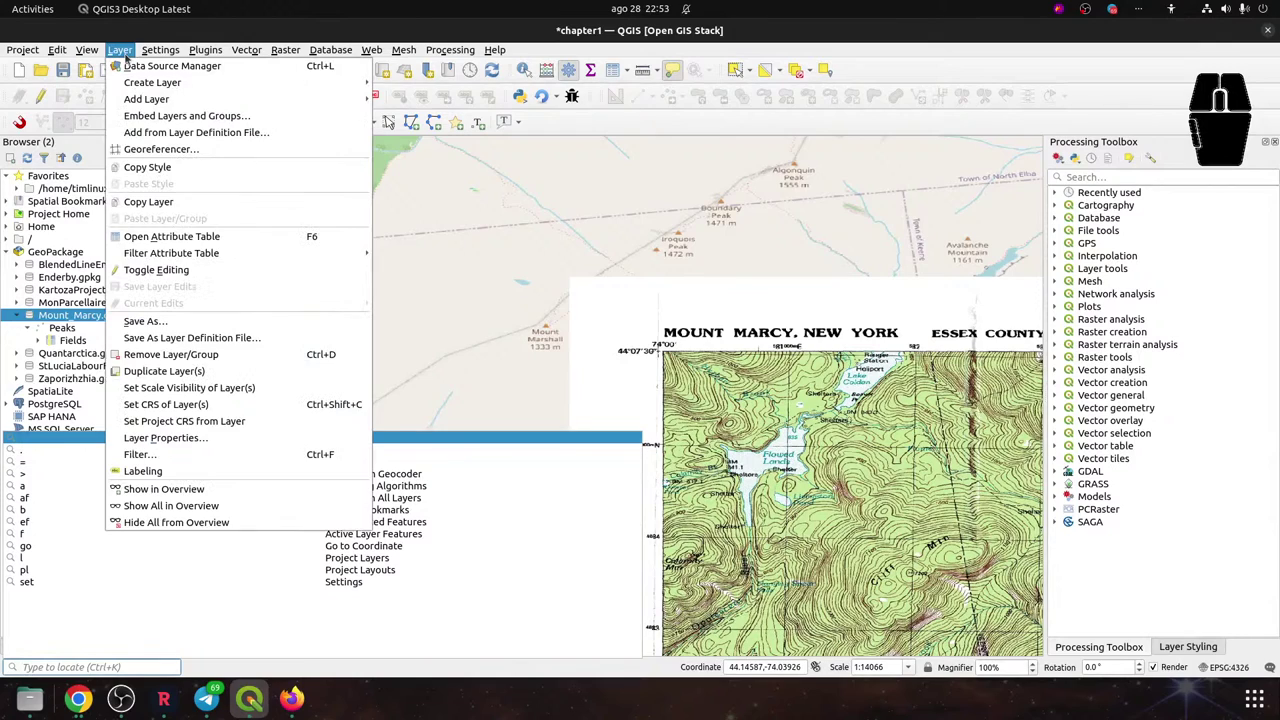
mouse_move(450, 50)
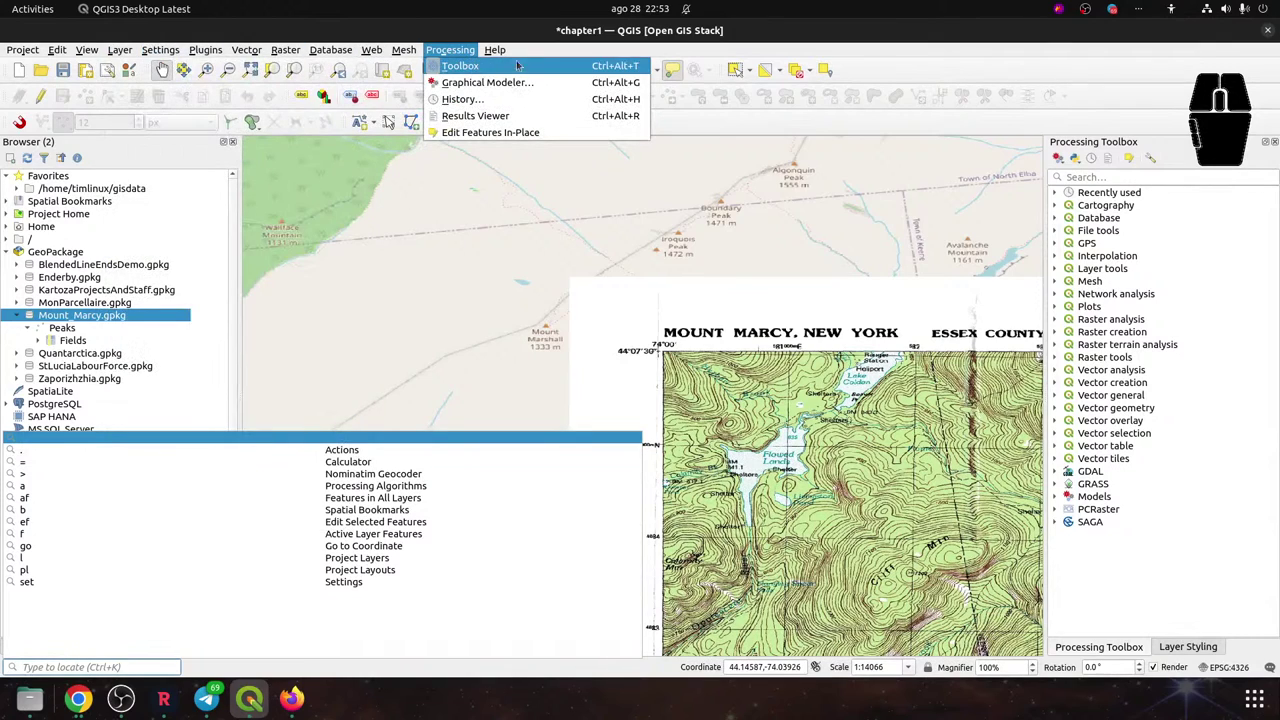
click(662, 55)
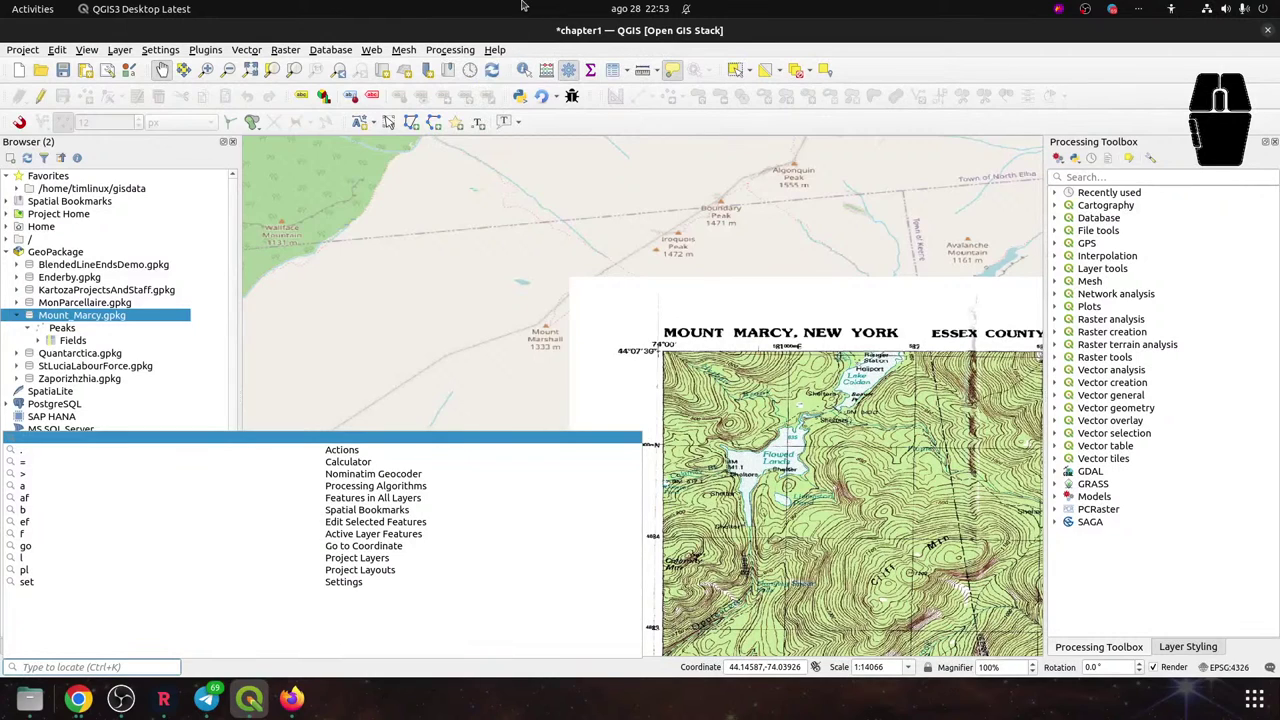
Pan and zoom around the Mount Marcy topo sheet to centre it in view
drag(264, 197, 454, 297)
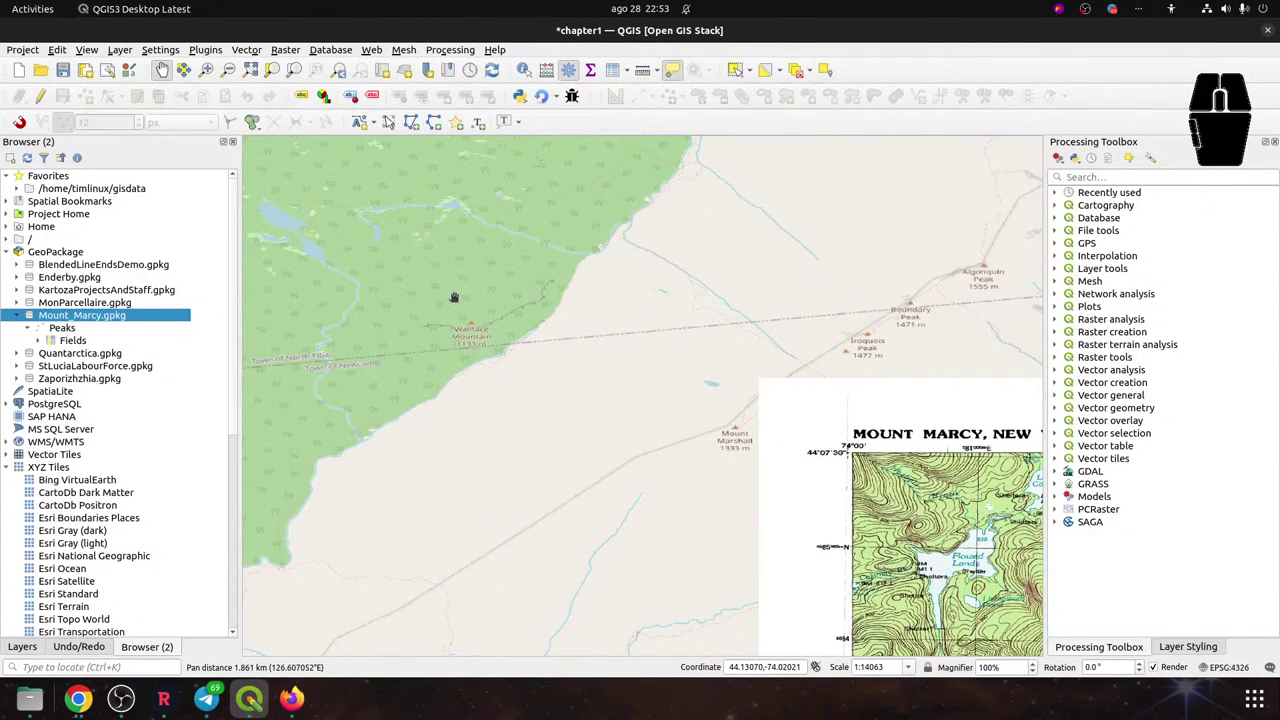
drag(790, 482, 521, 376)
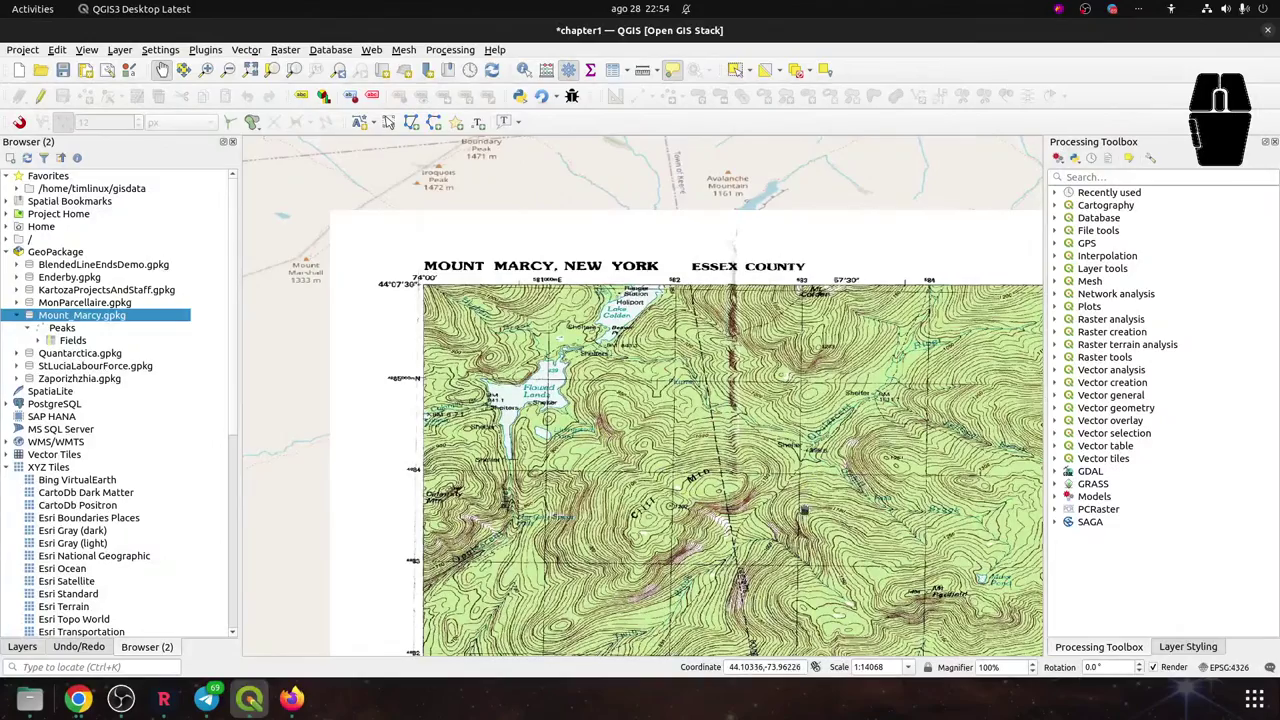
scroll(665, 518, up, 1)
scroll(662, 516, up, 1)
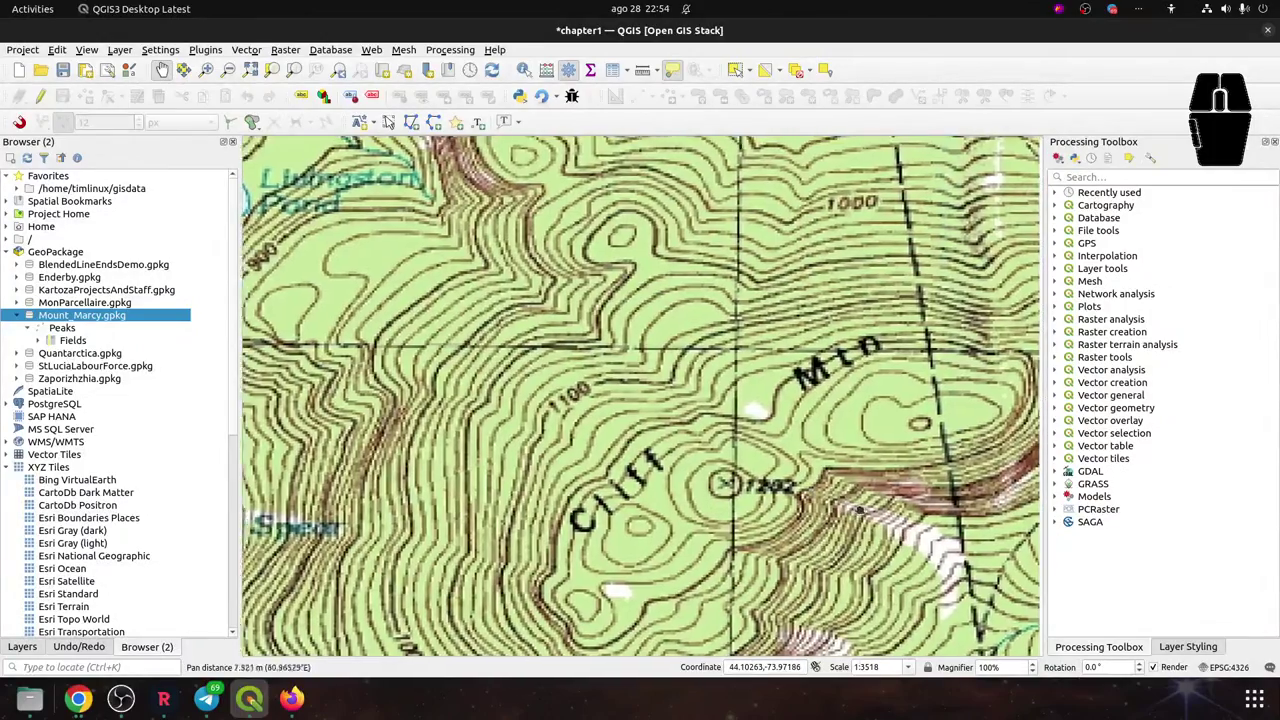
drag(858, 508, 560, 383)
scroll(560, 383, down, 2)
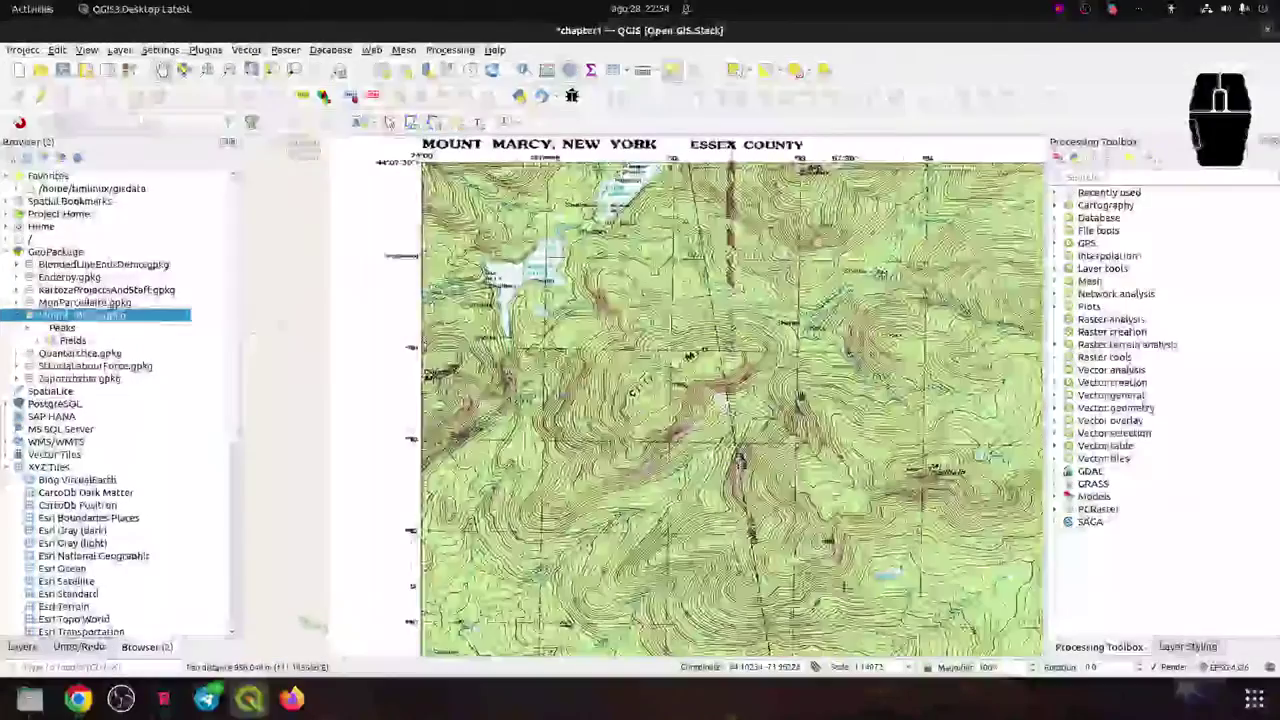
scroll(836, 552, down, 1)
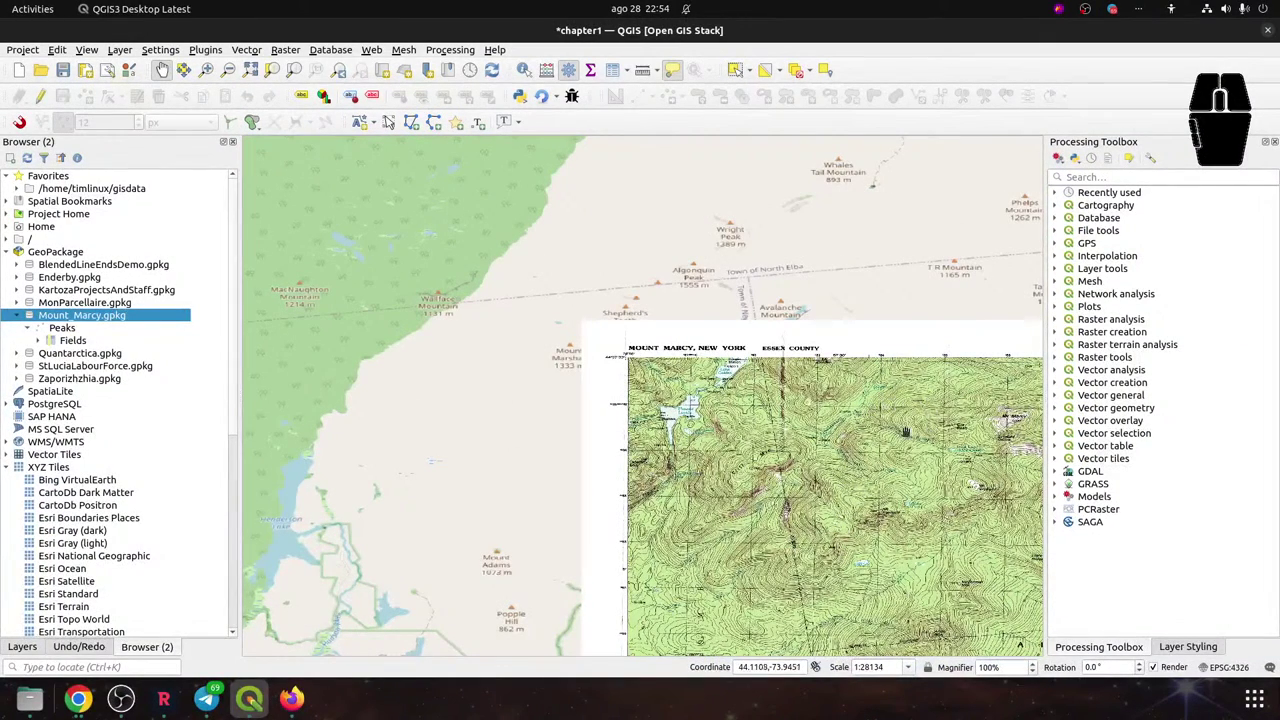
drag(905, 432, 685, 309)
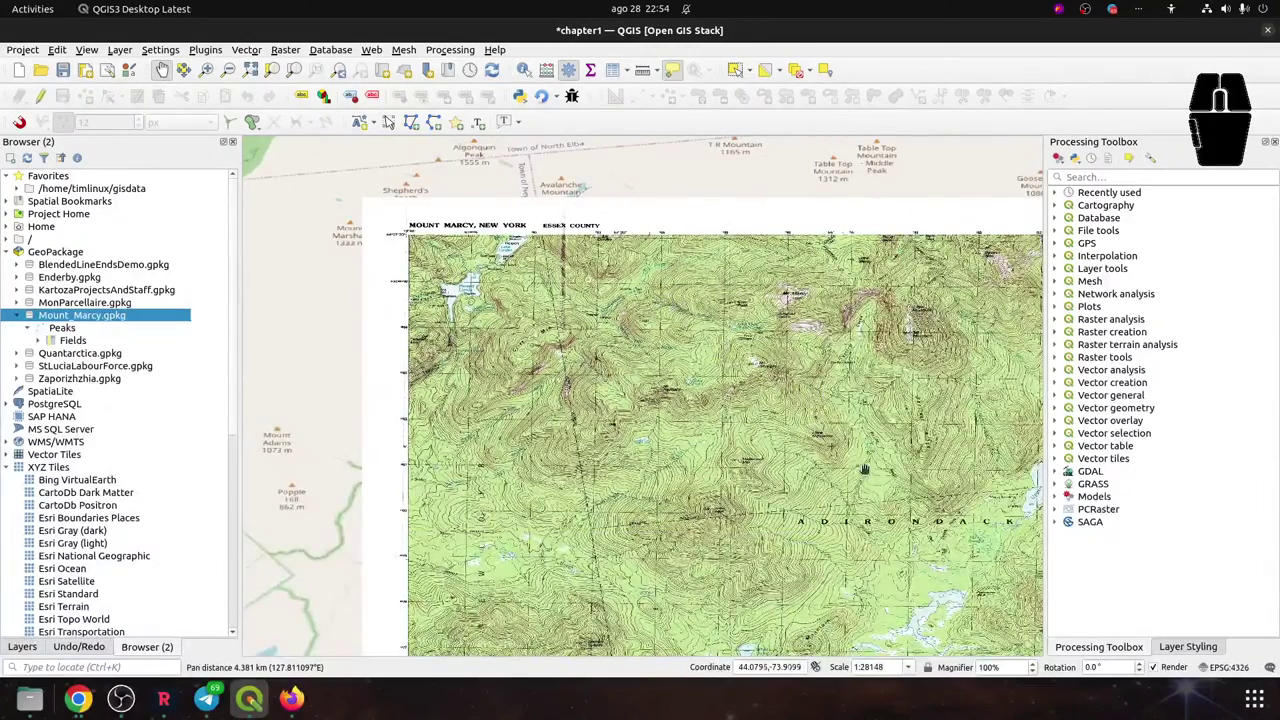
scroll(840, 350, up, 1)
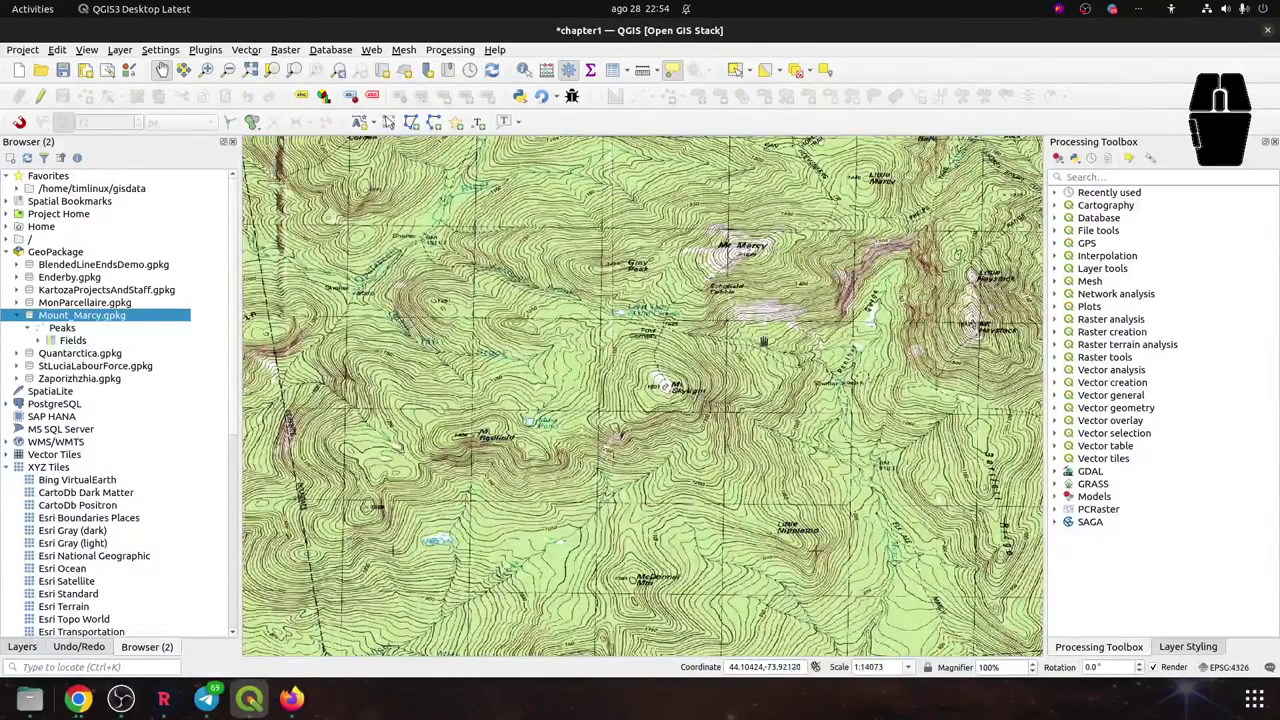
scroll(679, 410, up, 1)
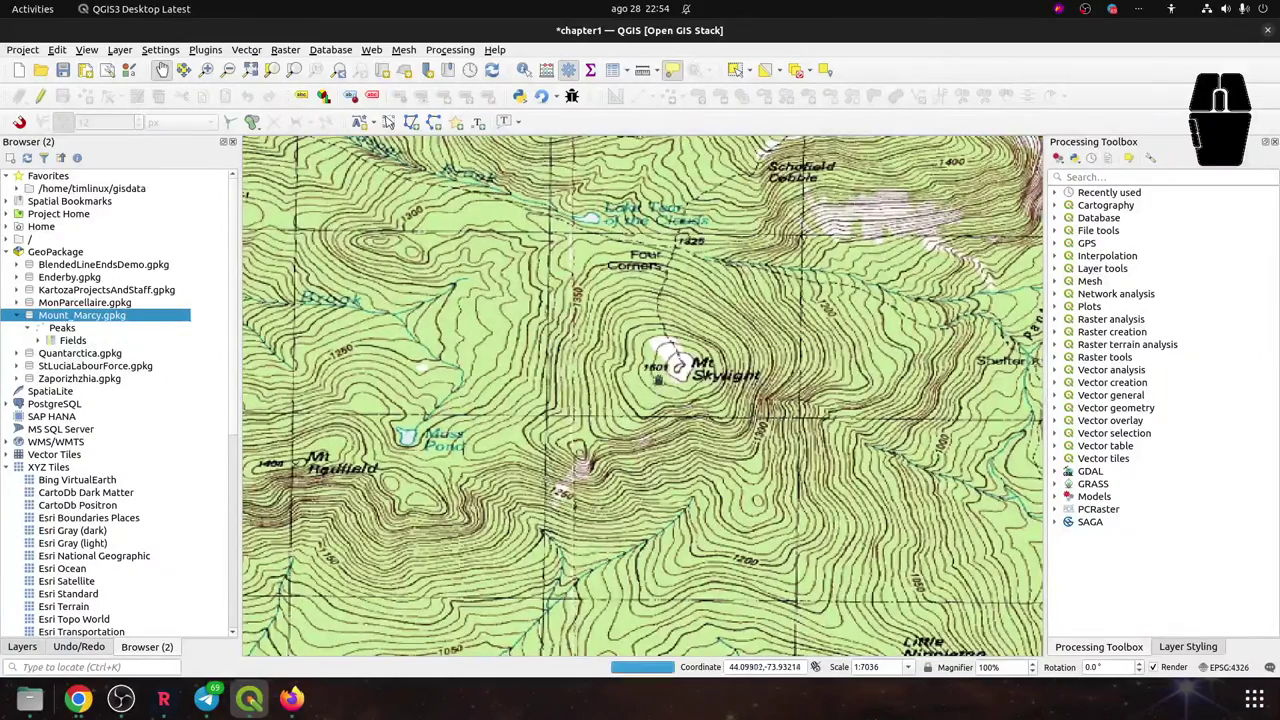
scroll(660, 376, up, 1)
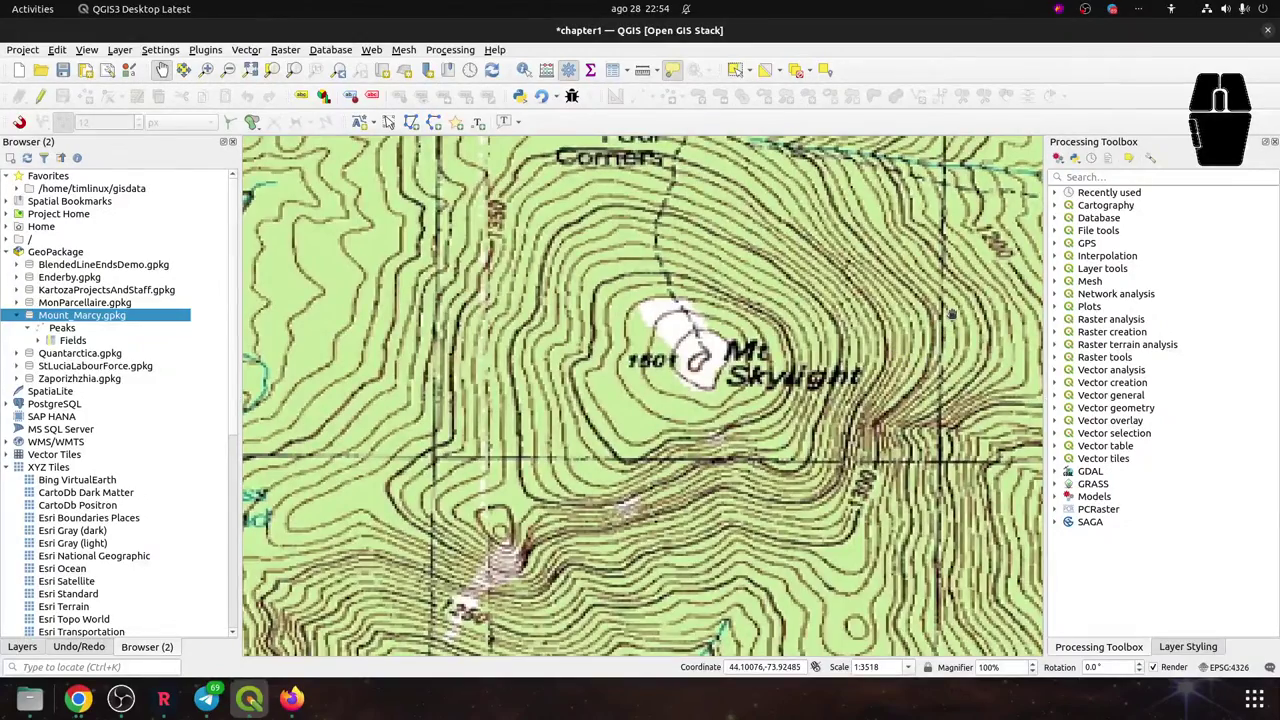
scroll(935, 340, down, 1)
Pan past Mt Marcy and Four Corners, zooming in closely on the Mt Skylight summit near 1:1759
drag(932, 386, 585, 558)
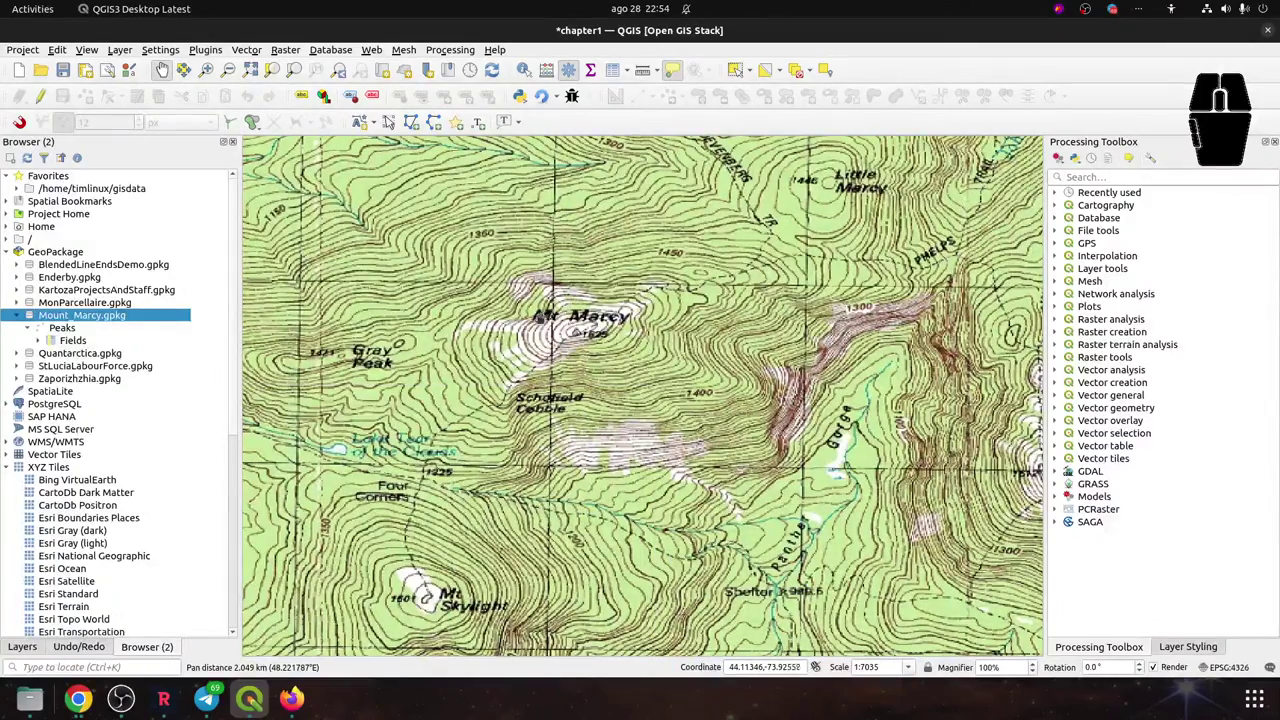
scroll(562, 320, up, 1)
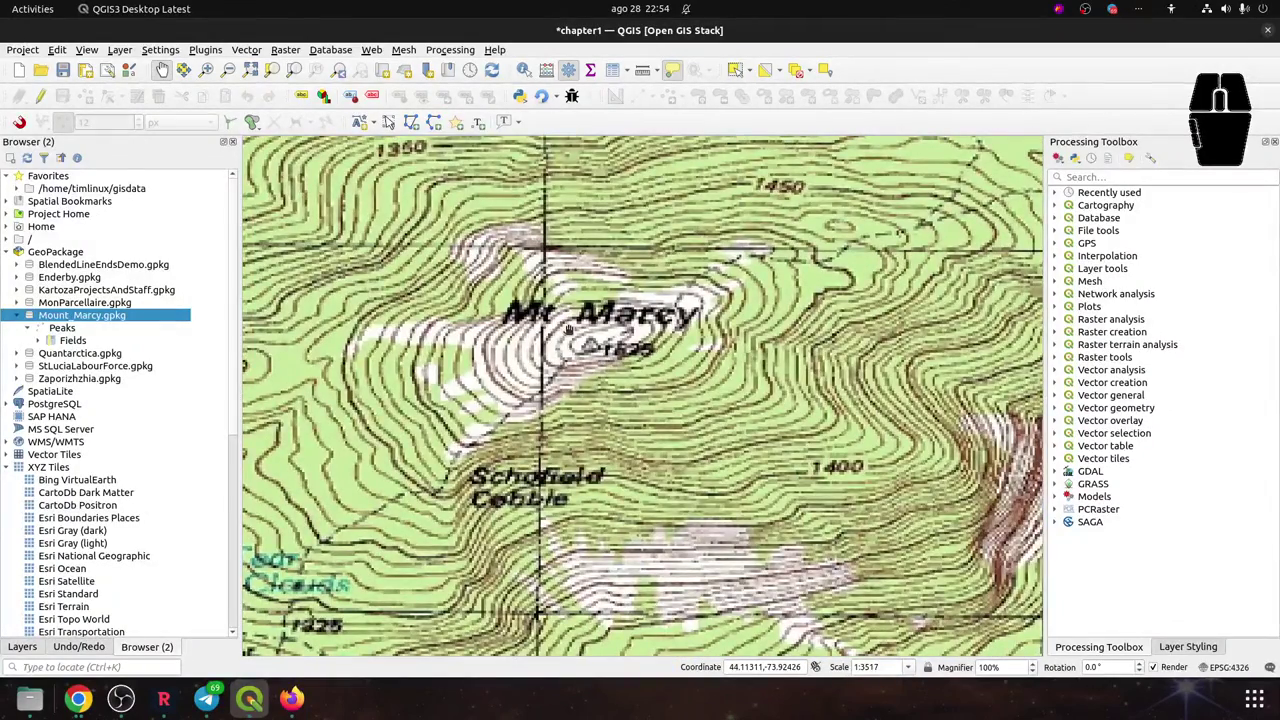
scroll(568, 330, up, 1)
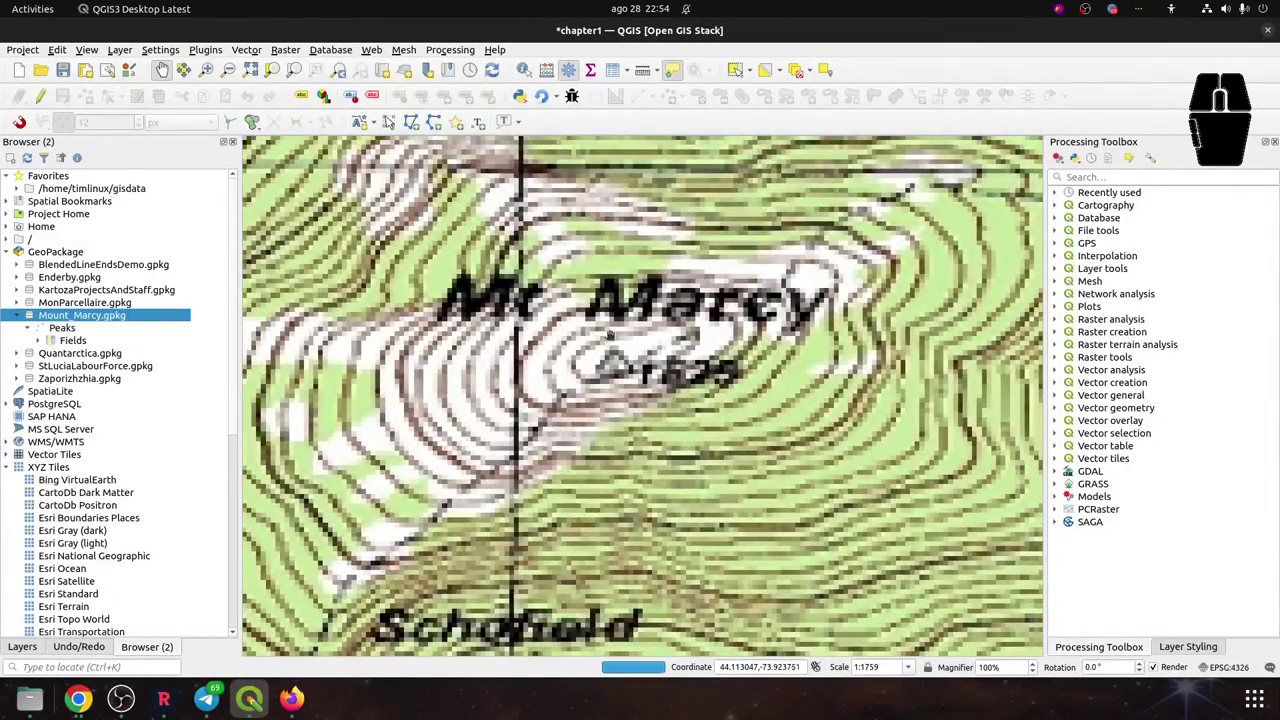
scroll(650, 336, down, 1)
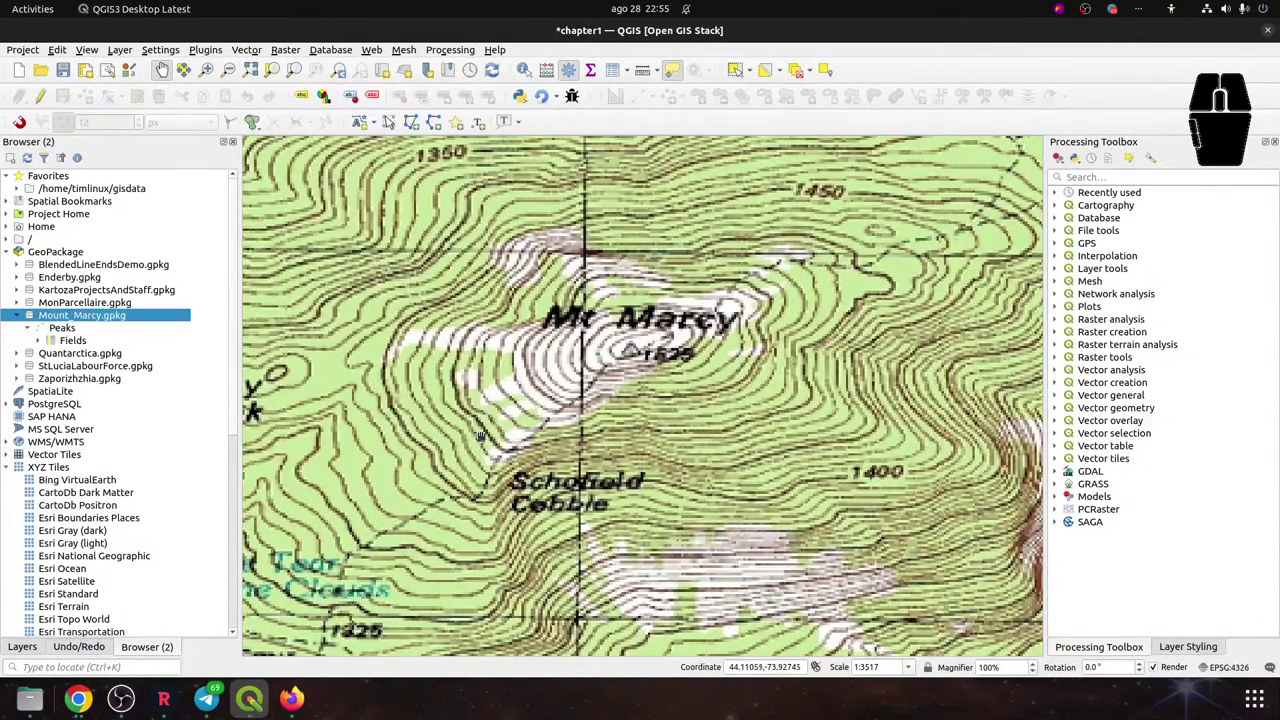
drag(480, 439, 870, 424)
drag(520, 412, 820, 267)
scroll(522, 412, down, 1)
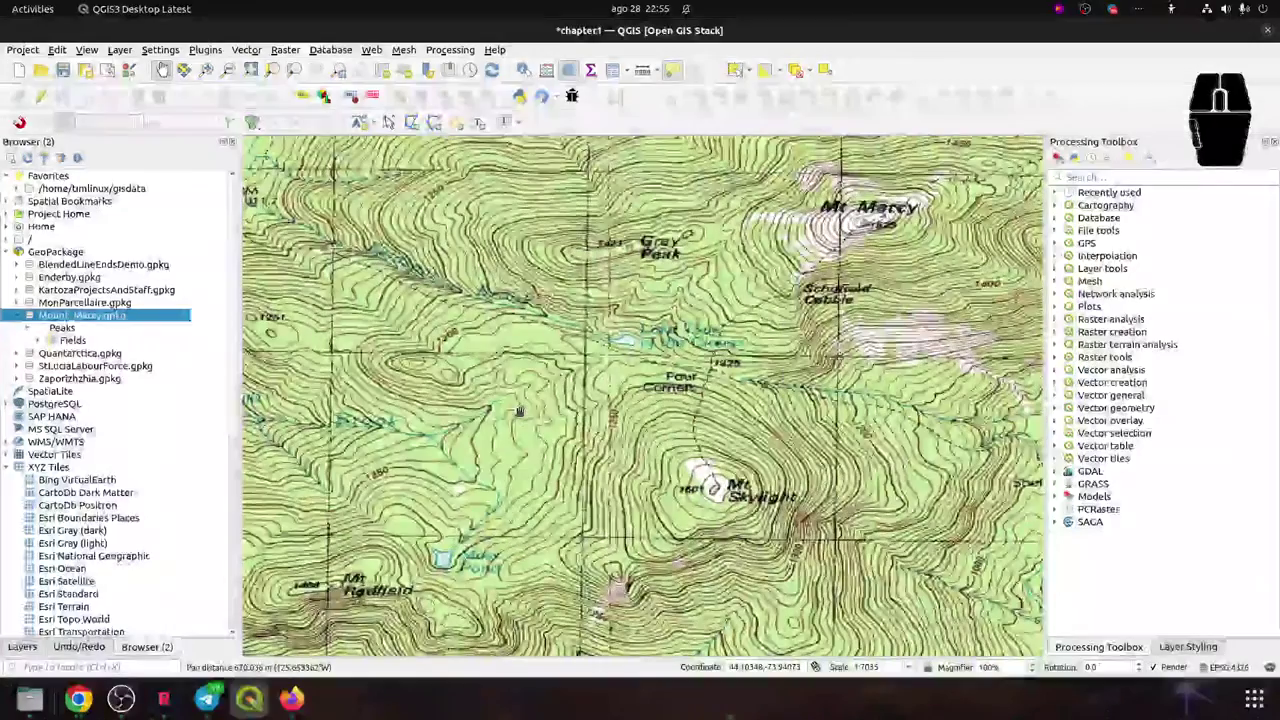
drag(686, 480, 597, 335)
scroll(597, 335, up, 3)
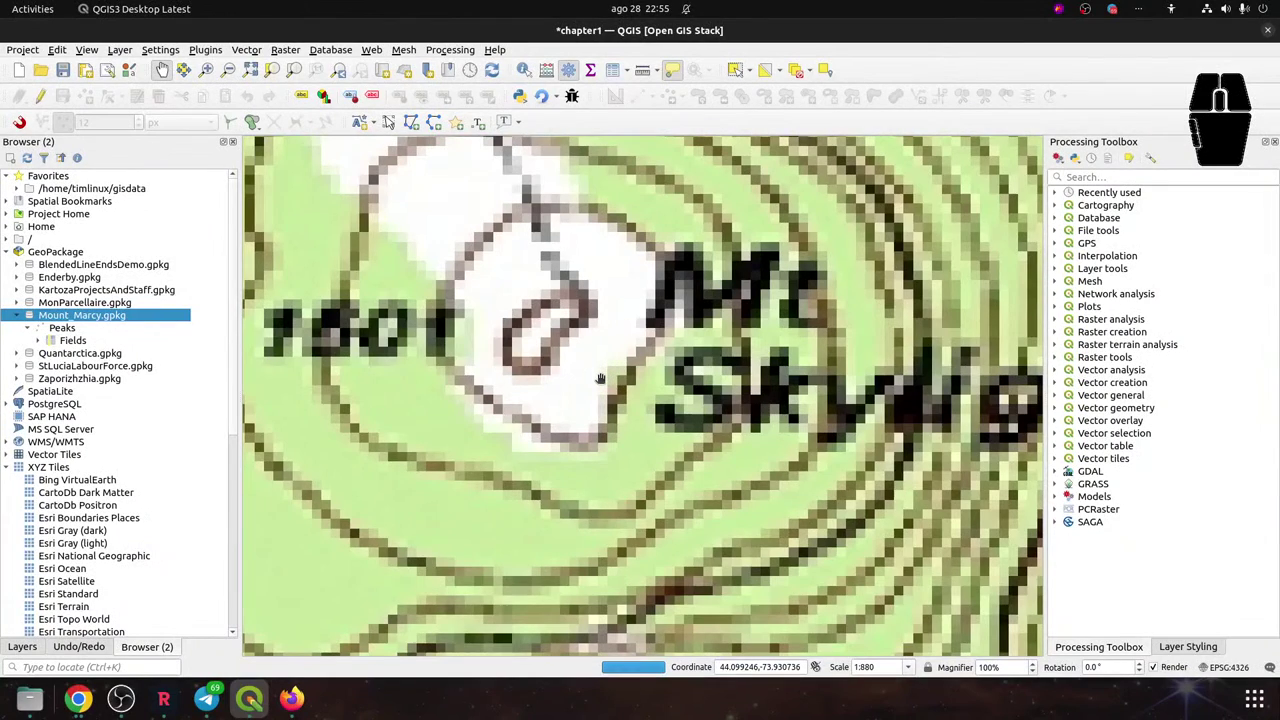
scroll(587, 368, down, 1)
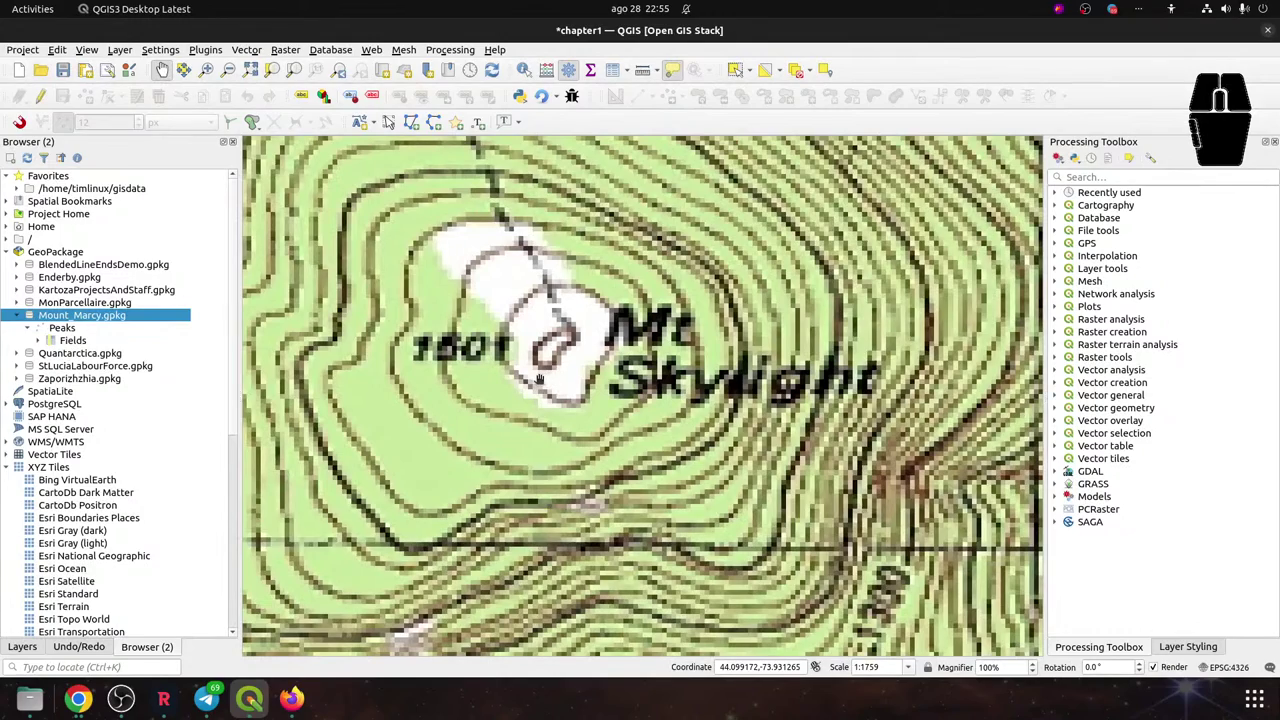
scroll(539, 378, down, 1)
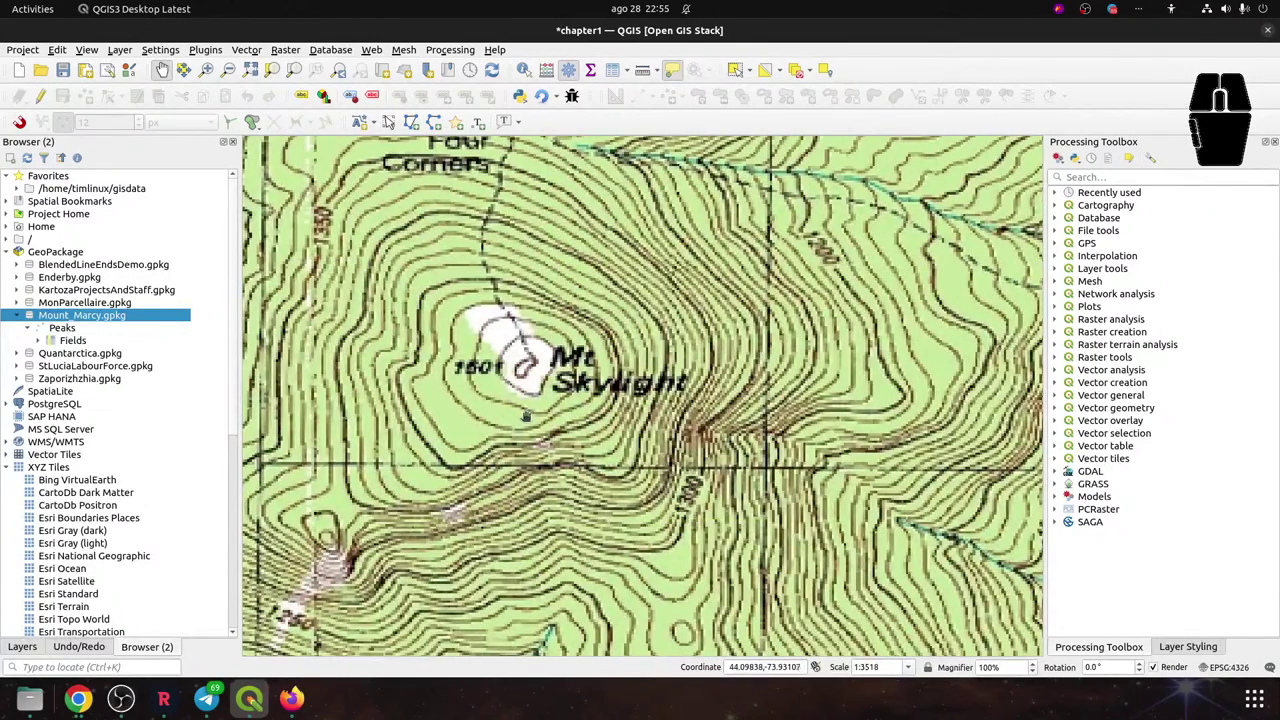
scroll(523, 413, down, 1)
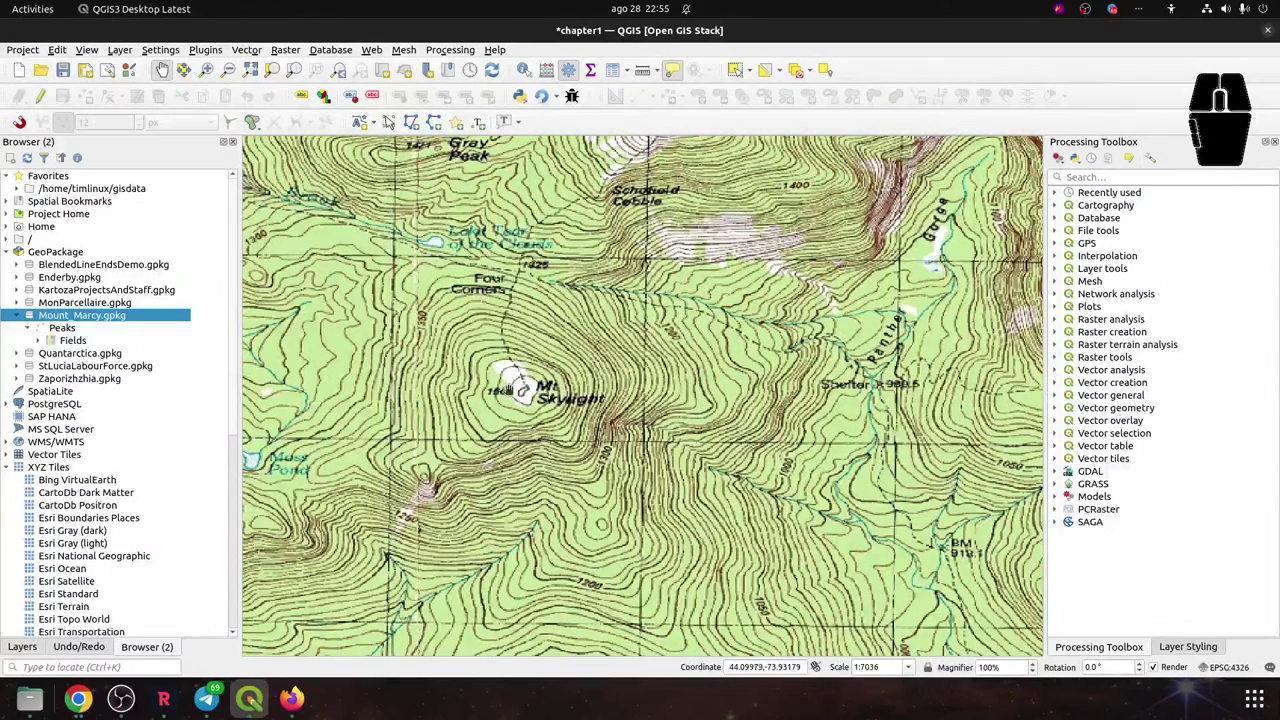
scroll(510, 390, up, 1)
scroll(510, 390, up, 1)
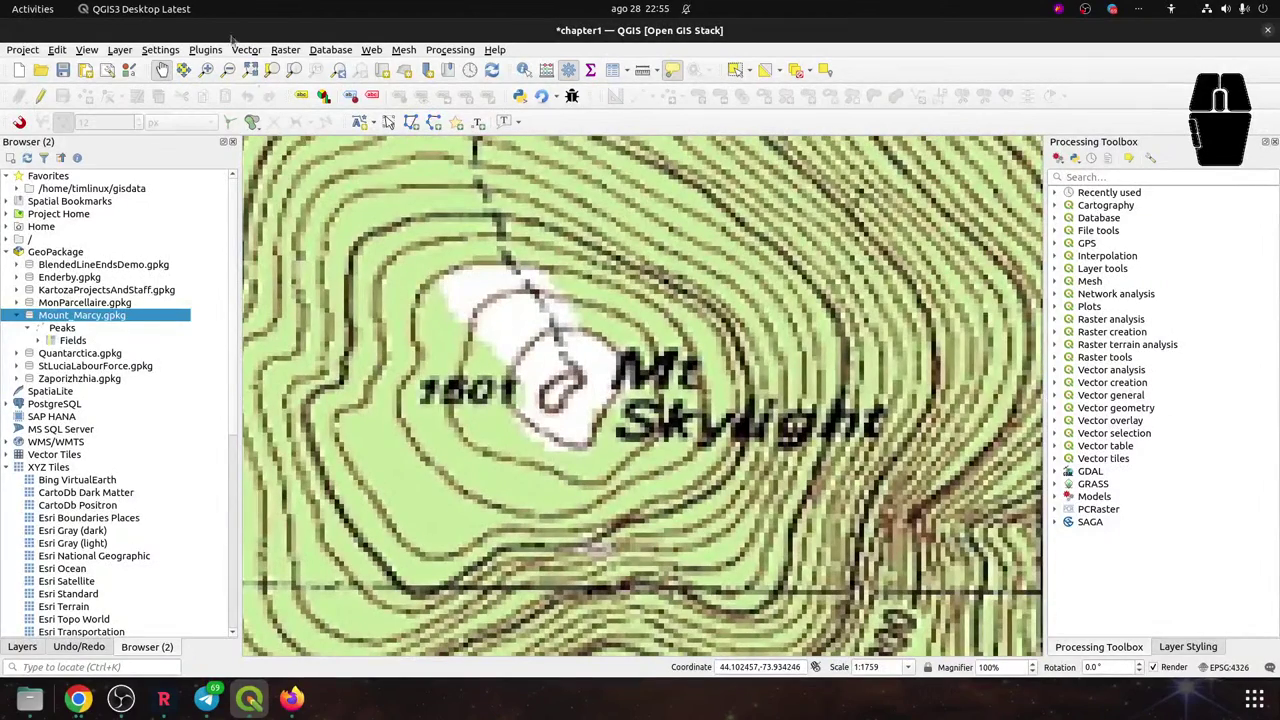
Start editing the Peaks layer and place a point on the Mt Skylight summit
click(61, 329)
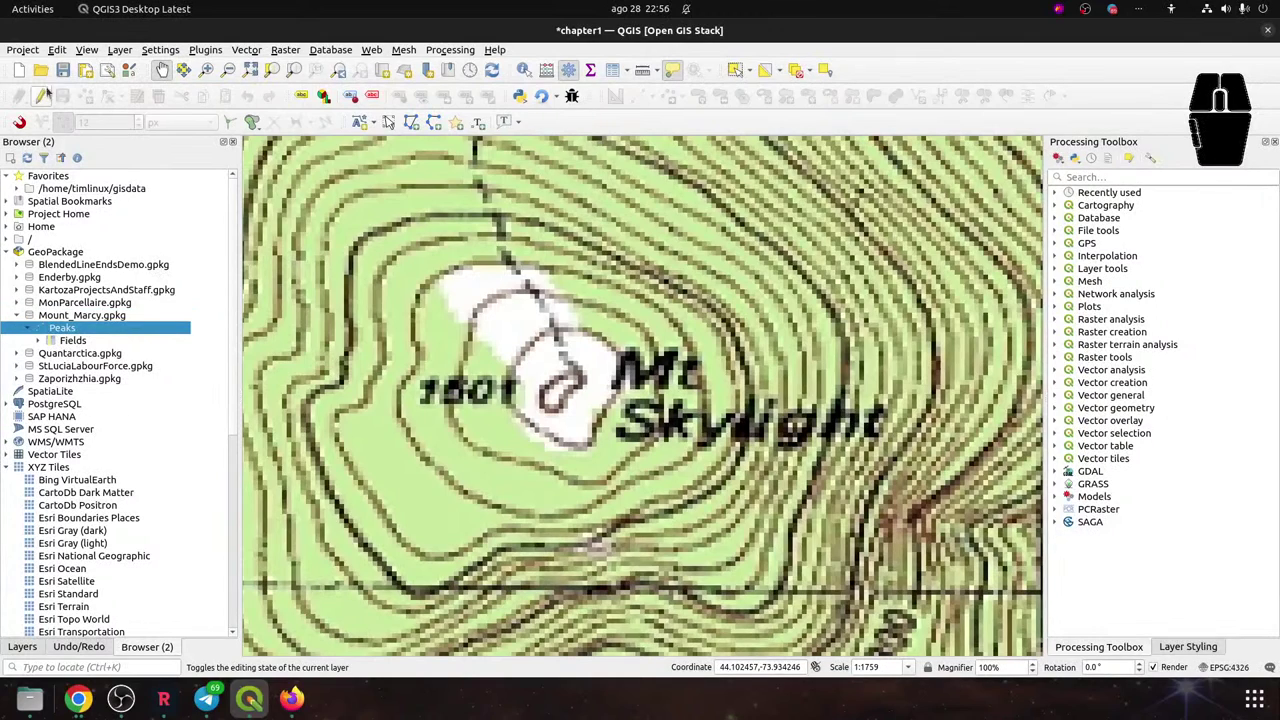
click(42, 97)
key(ctrl+period)
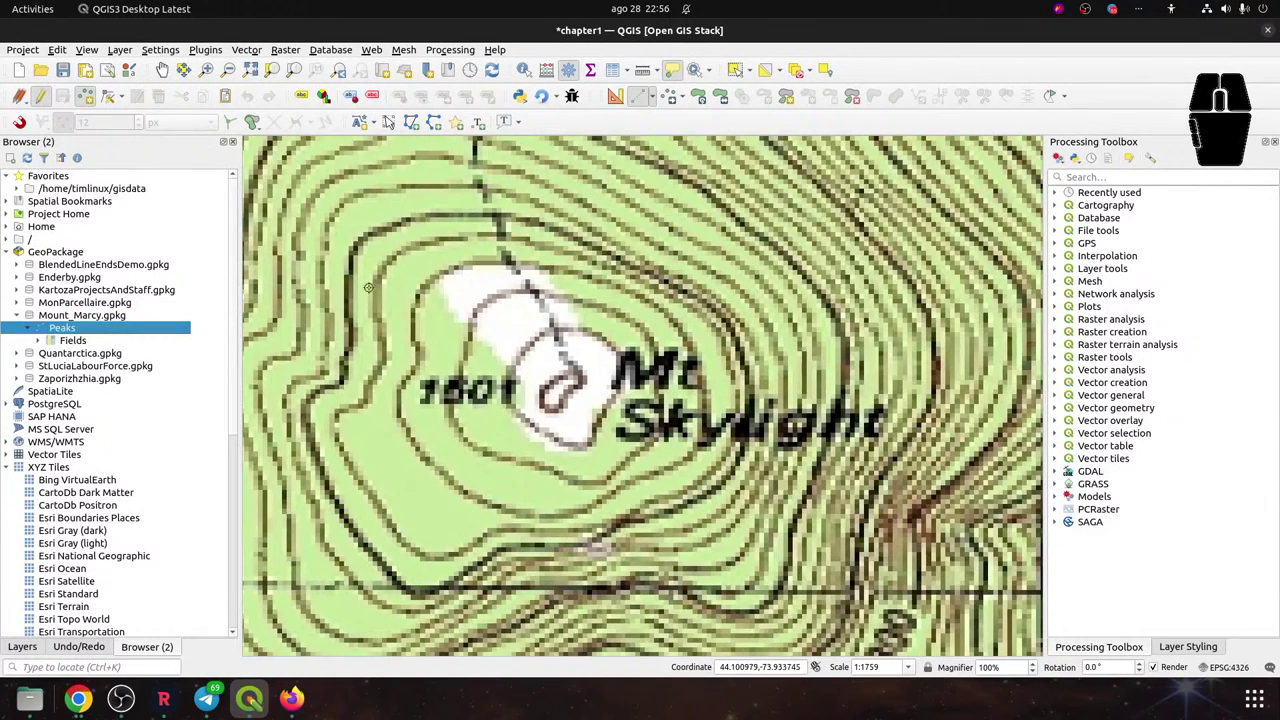
click(560, 389)
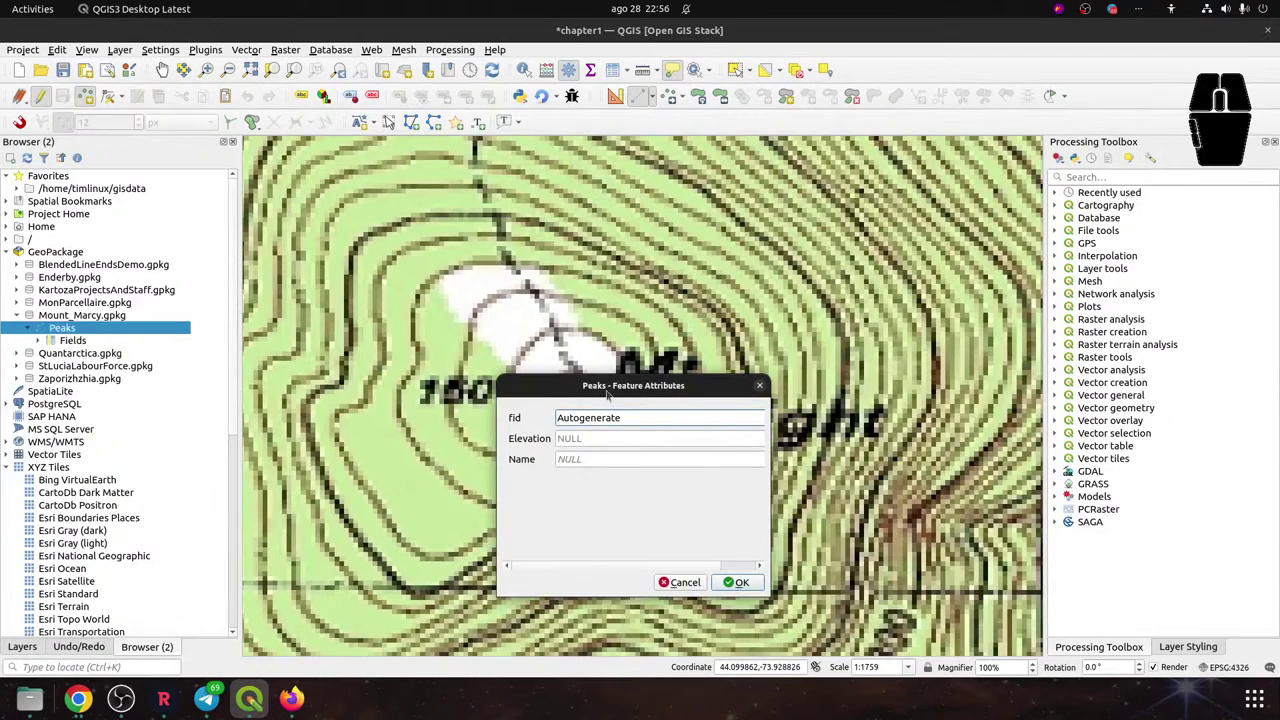
drag(592, 383, 824, 351)
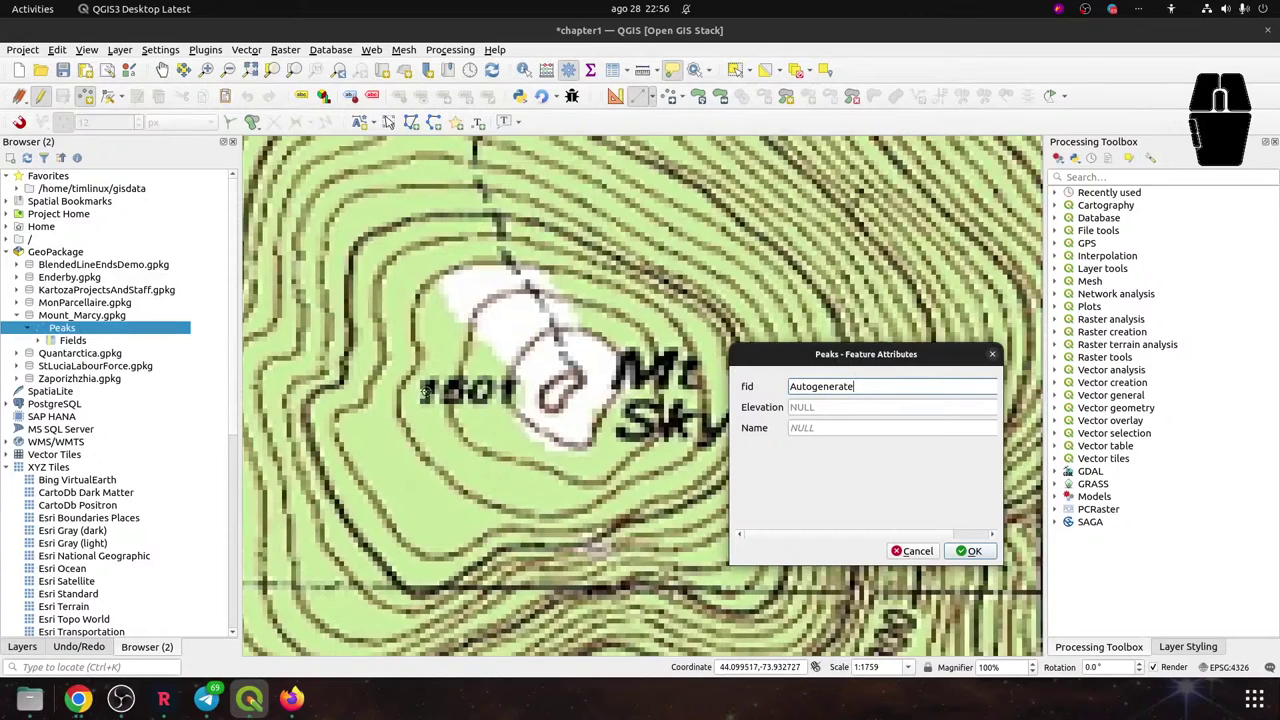
Enter Elevation 1501 and Name 'Mt Skylight', confirm, then zoom out to the surrounding peaks
click(818, 404)
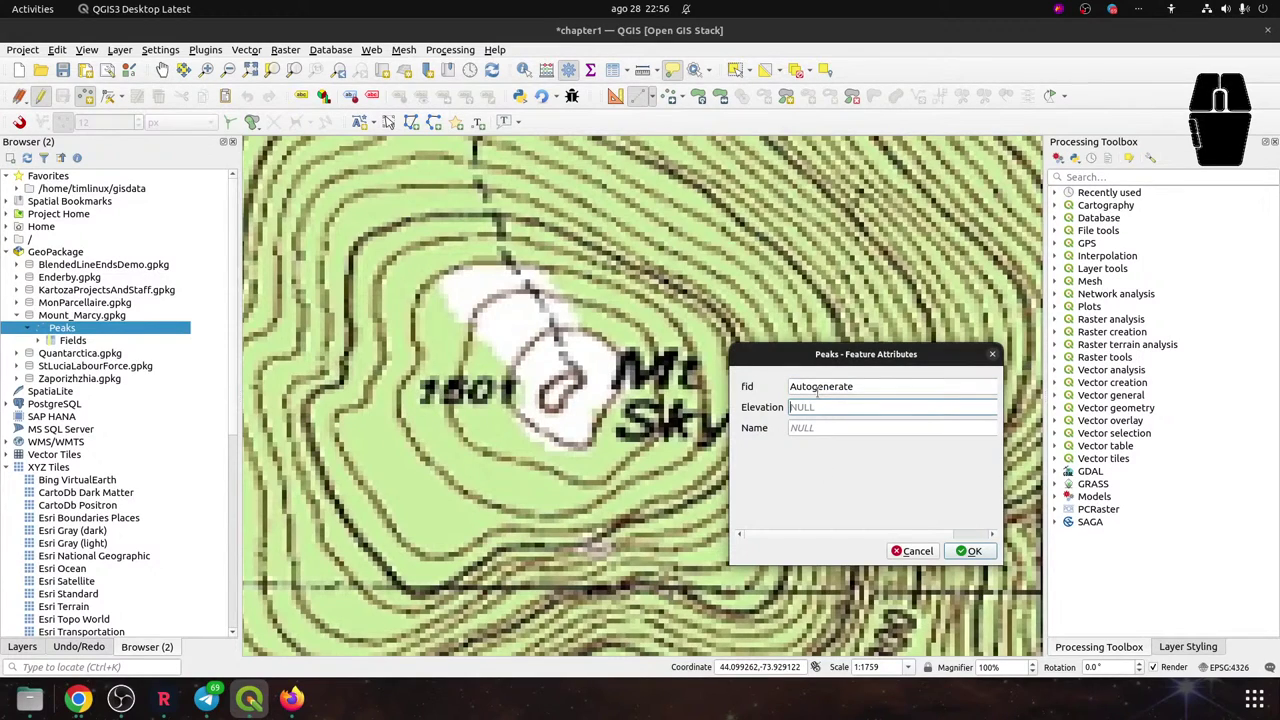
text(1501)
click(819, 427)
double_click(819, 427)
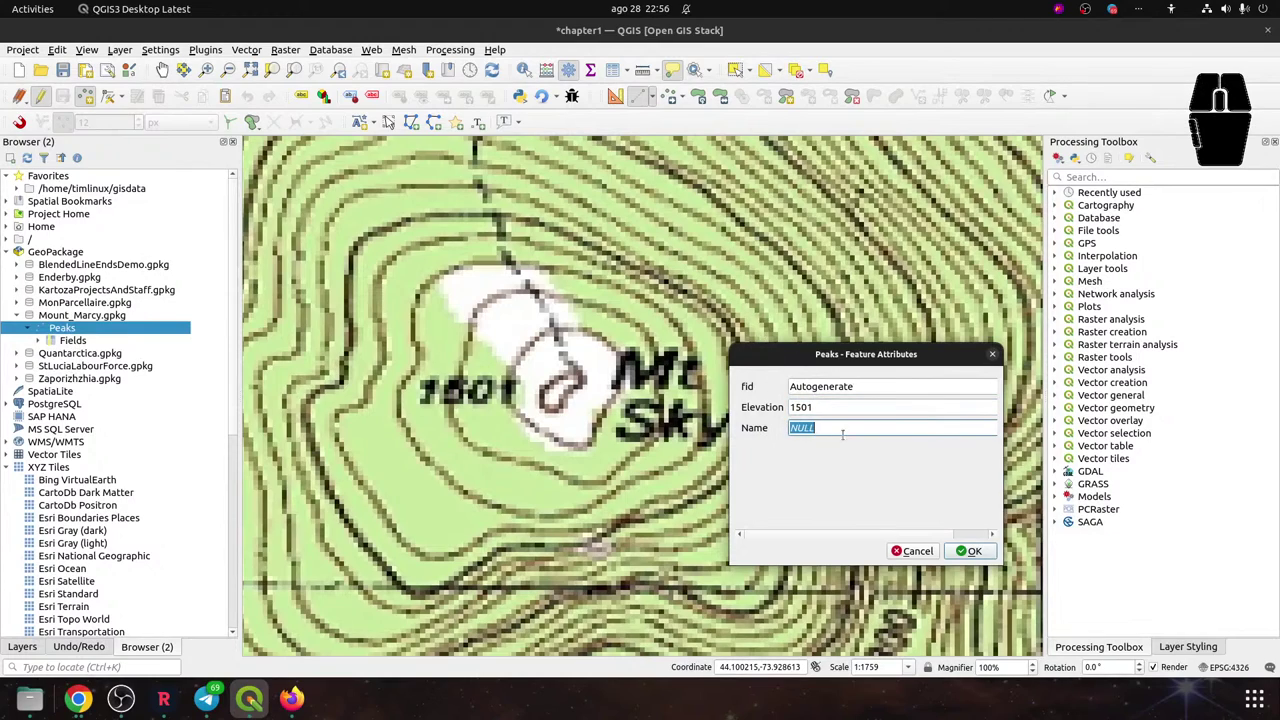
text(Mt Skylight)
click(970, 550)
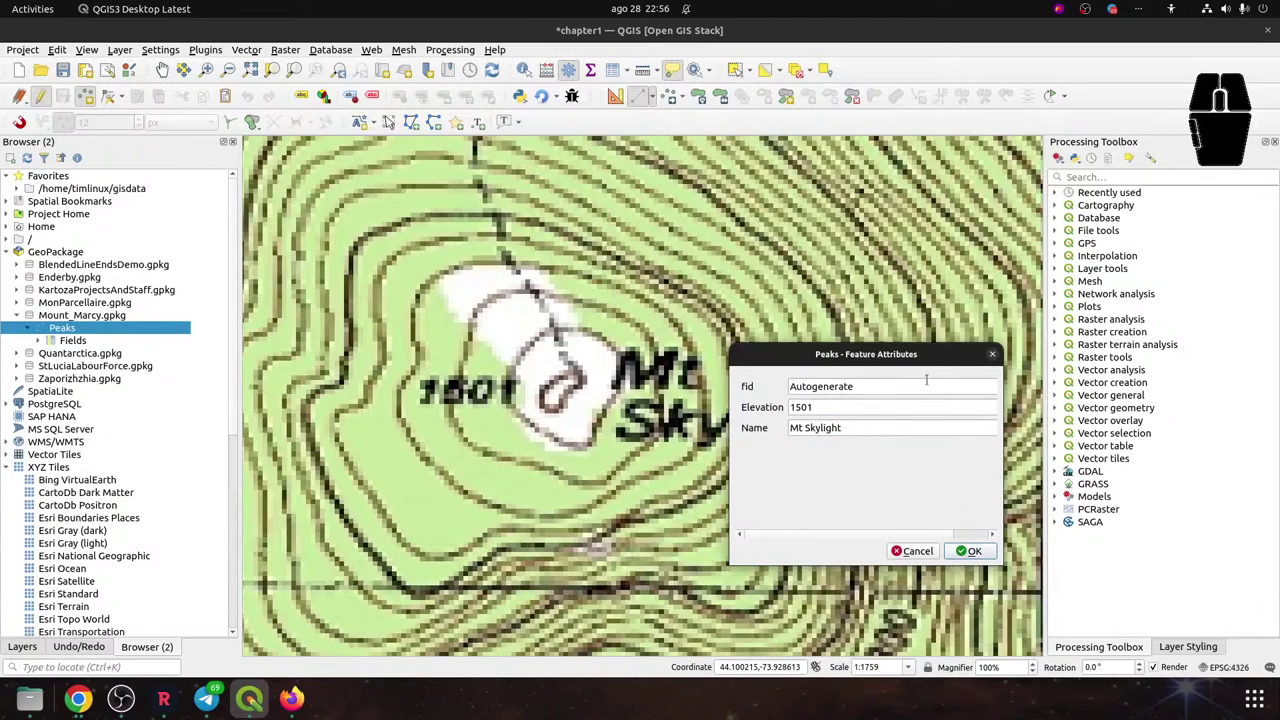
drag(923, 354, 968, 300)
click(1014, 498)
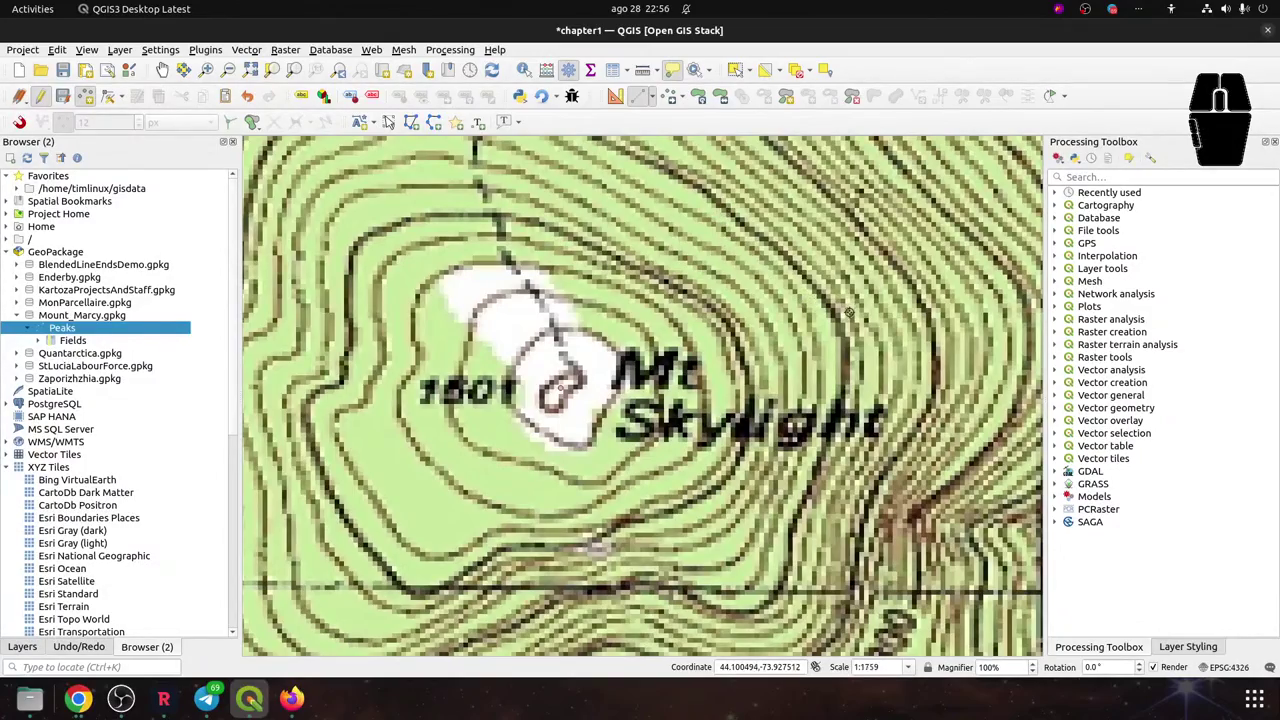
scroll(849, 313, down, 2)
drag(893, 255, 516, 435)
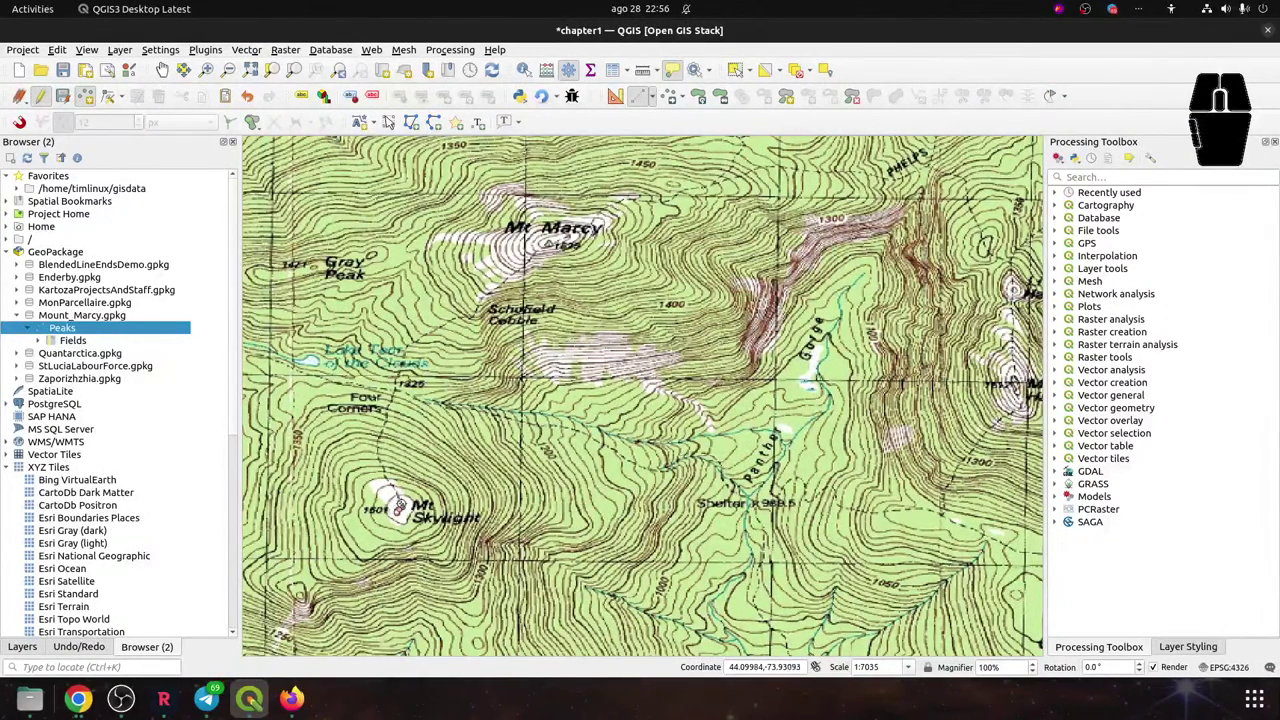
Style the Peaks point markers red at size 5.4 mm in the Layer Styling panel
click(1181, 648)
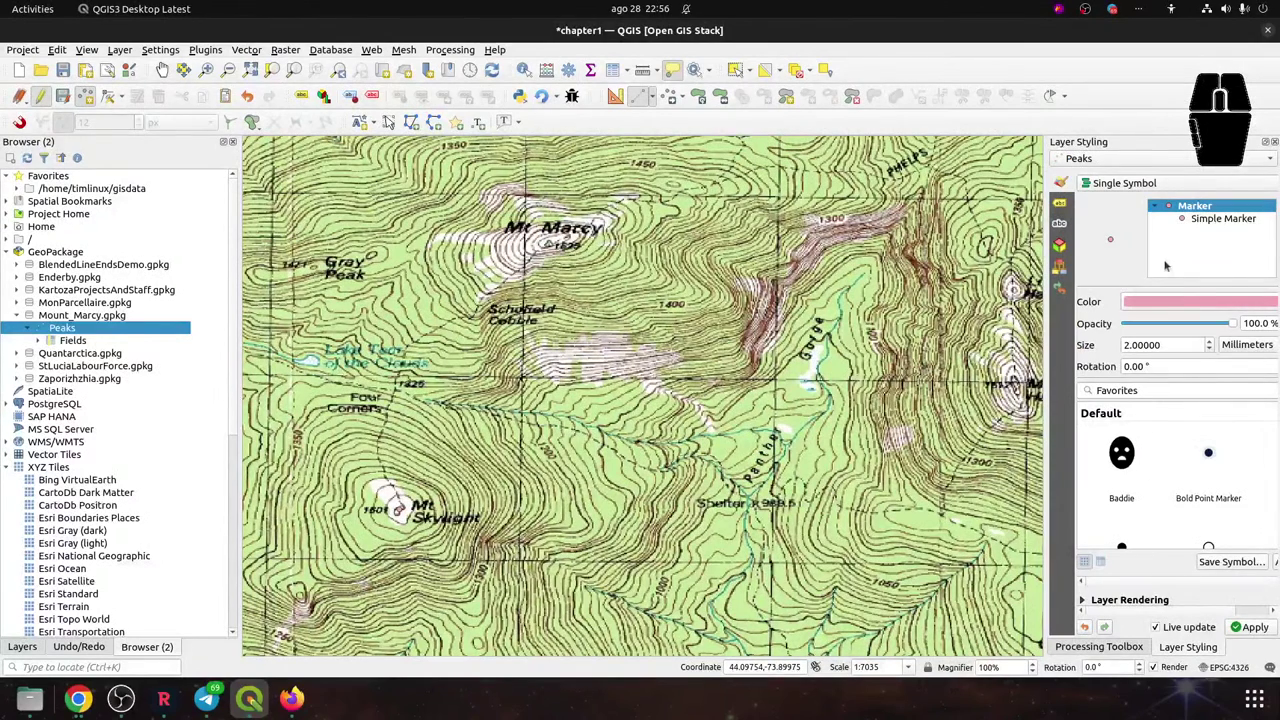
click(1209, 341)
scroll(1208, 344, up, 10)
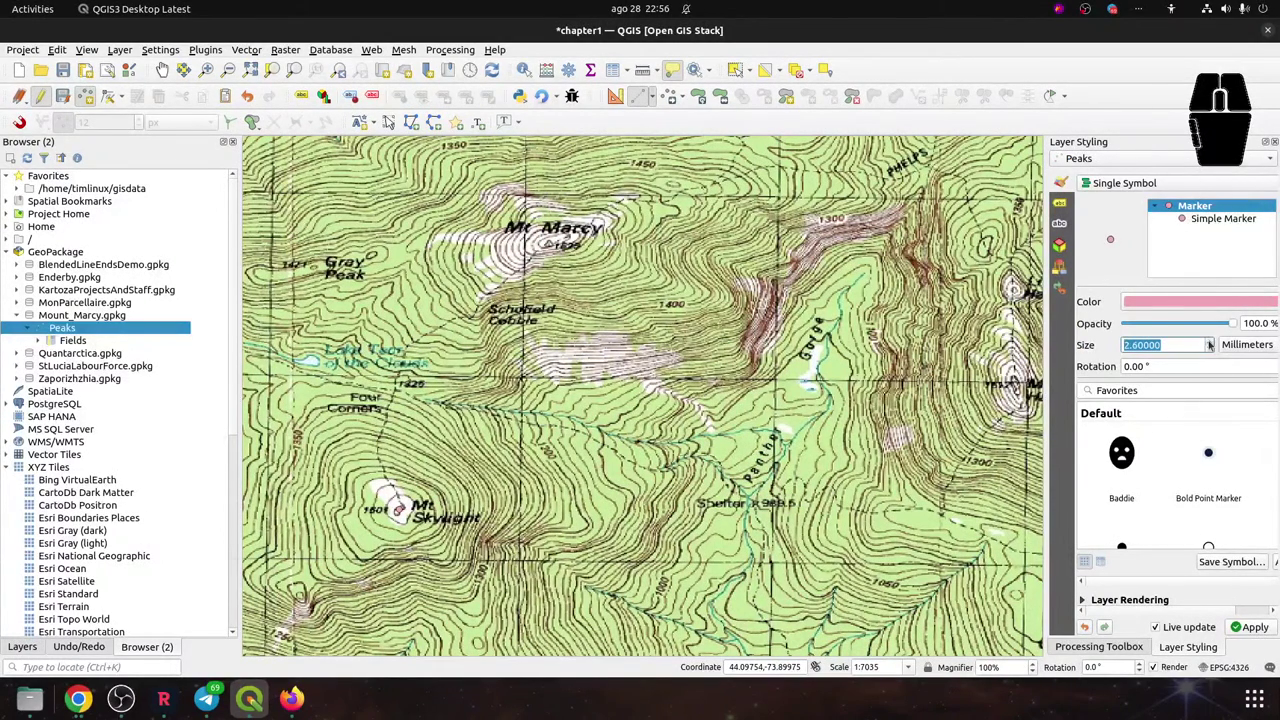
scroll(1208, 344, up, 6)
click(1176, 301)
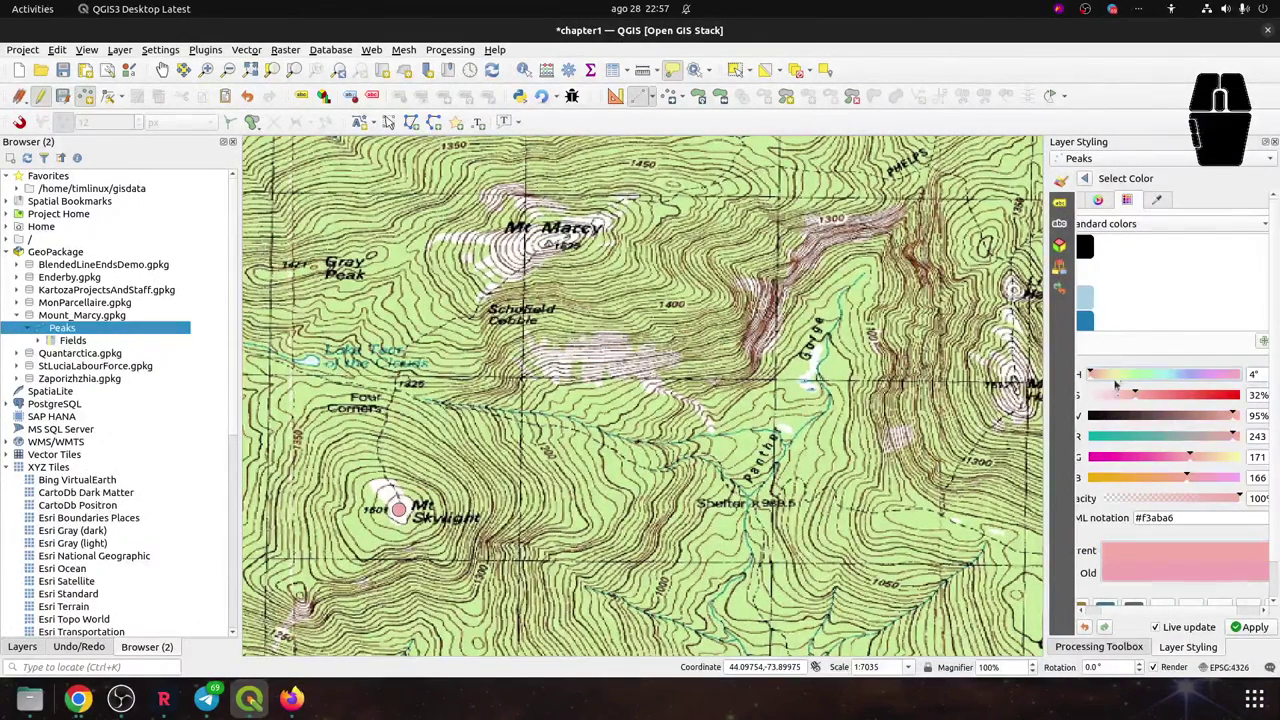
click(1086, 321)
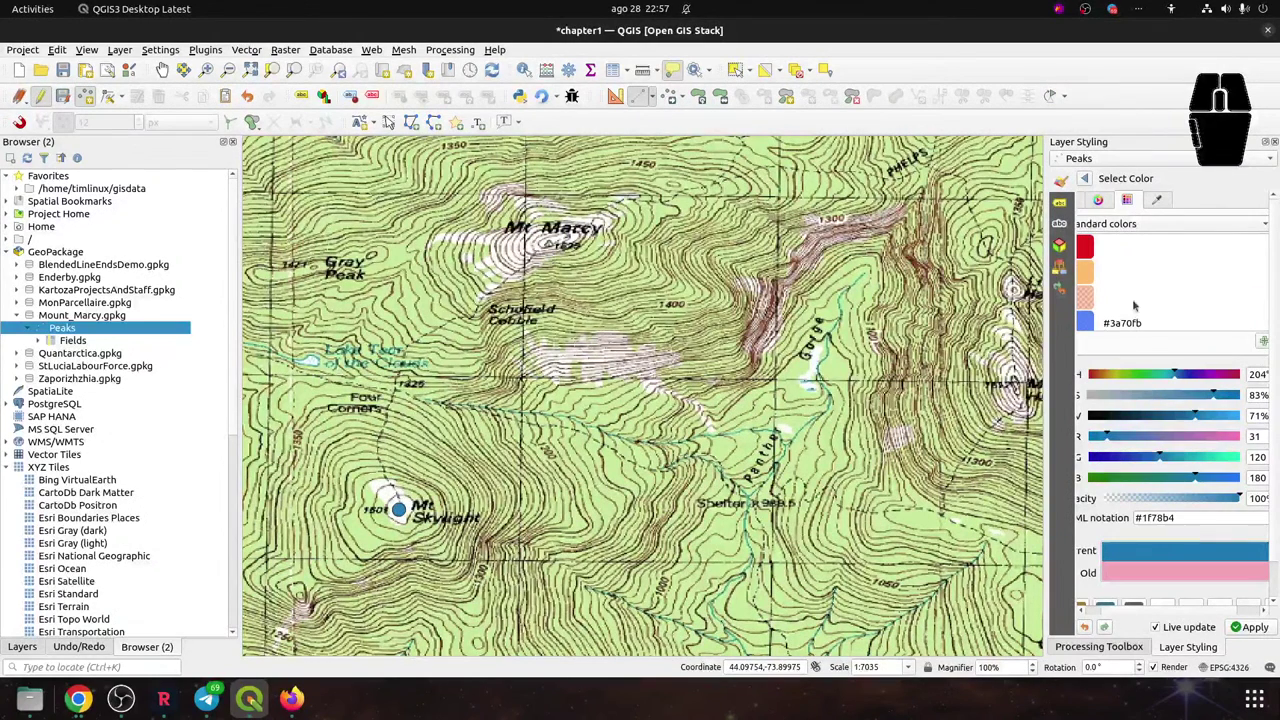
click(1096, 257)
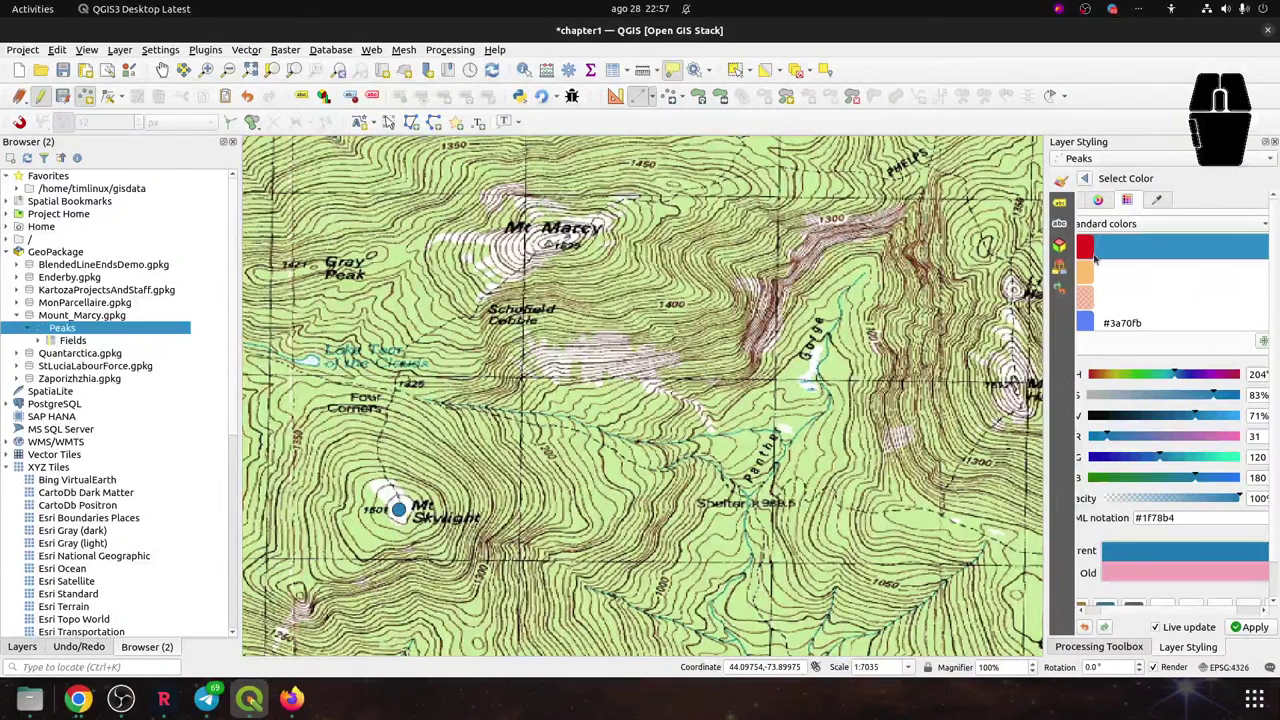
click(1084, 178)
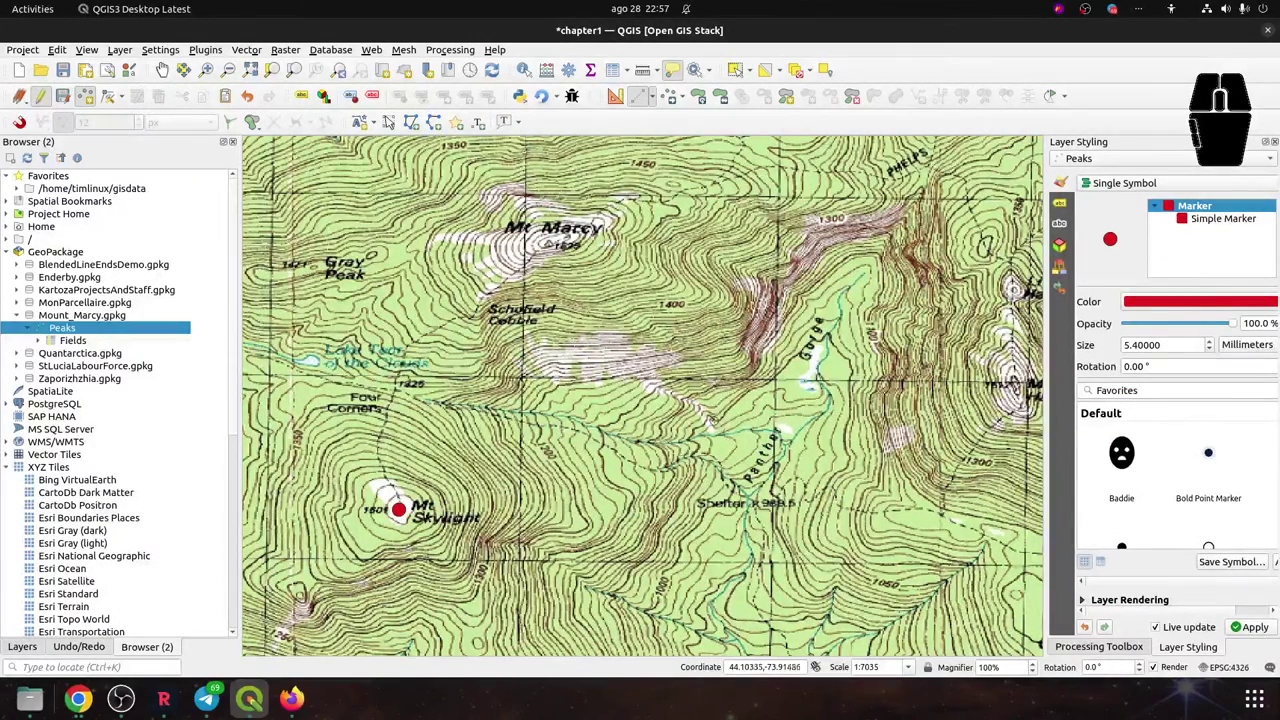
Add a Mt Marcy peak point on its summit with elevation 1628
scroll(539, 242, up, 4)
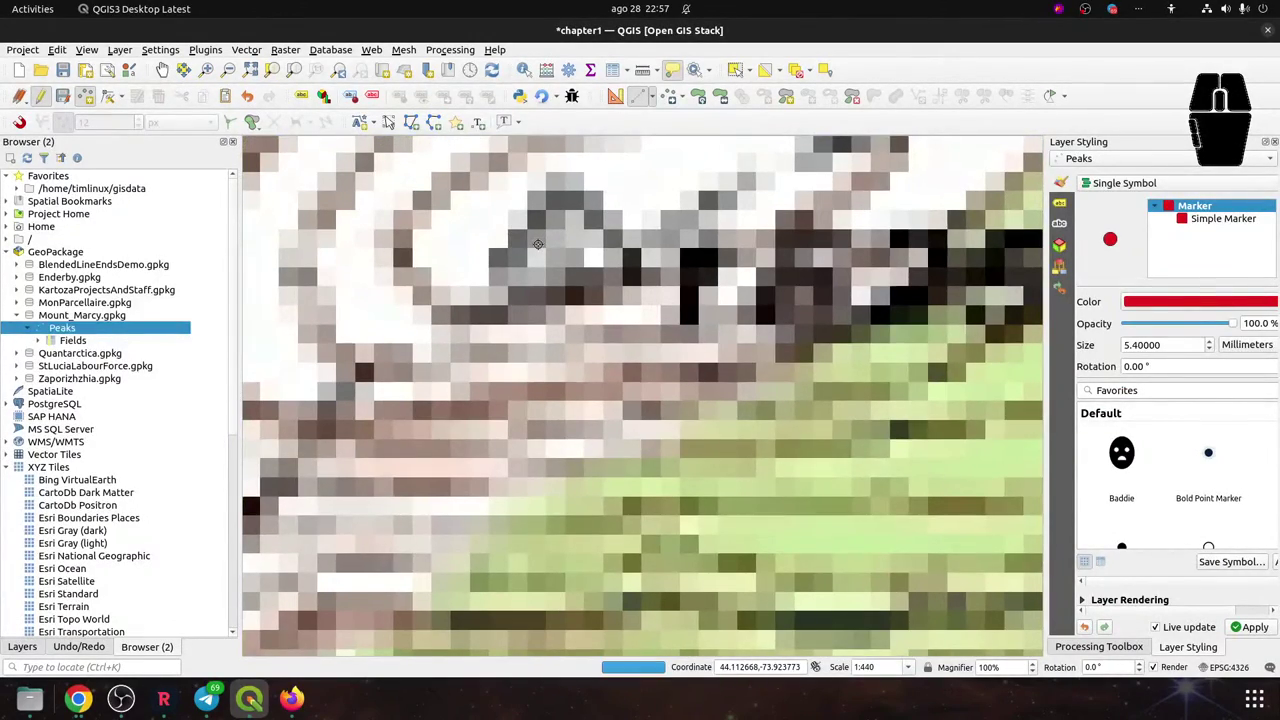
scroll(538, 244, down, 1)
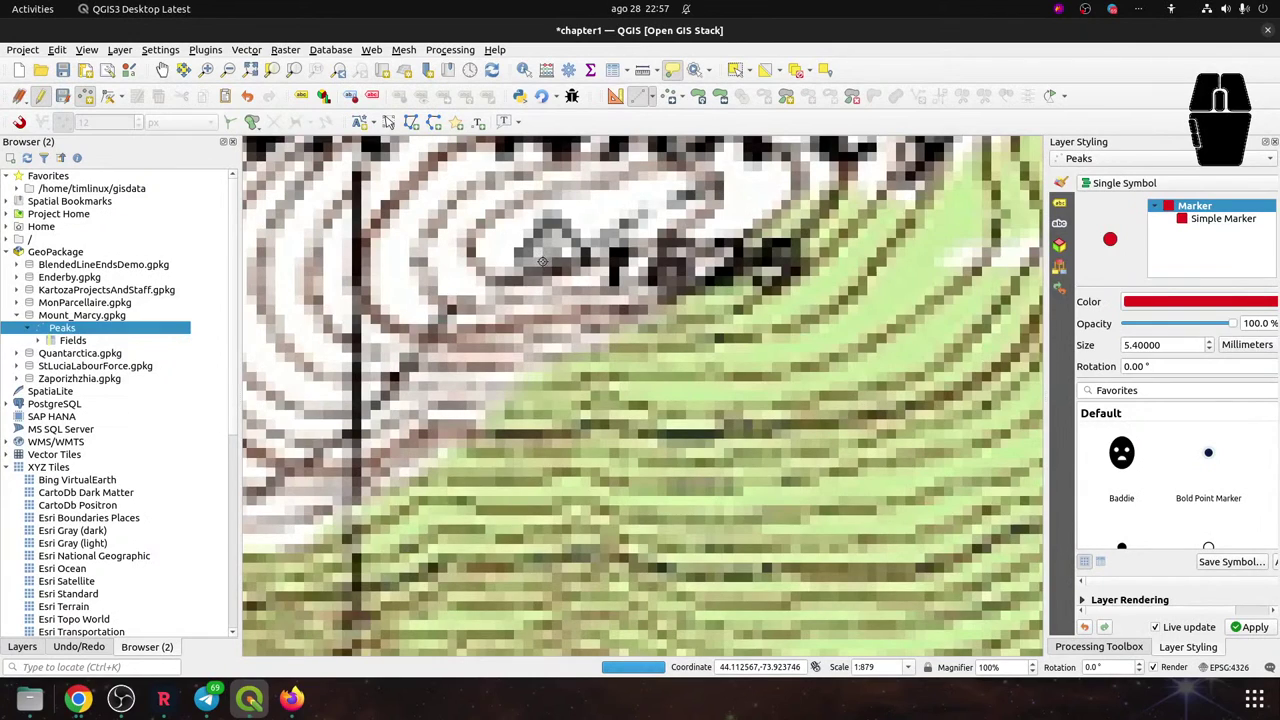
scroll(541, 261, down, 1)
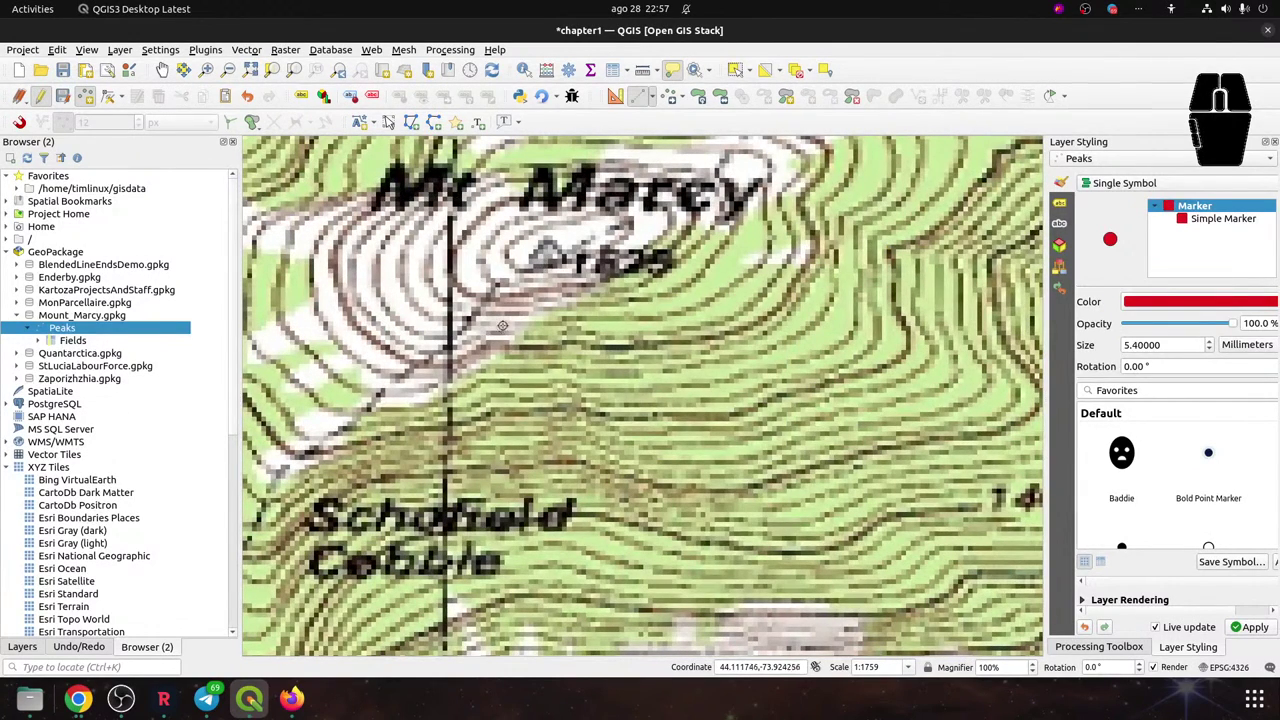
click(550, 252)
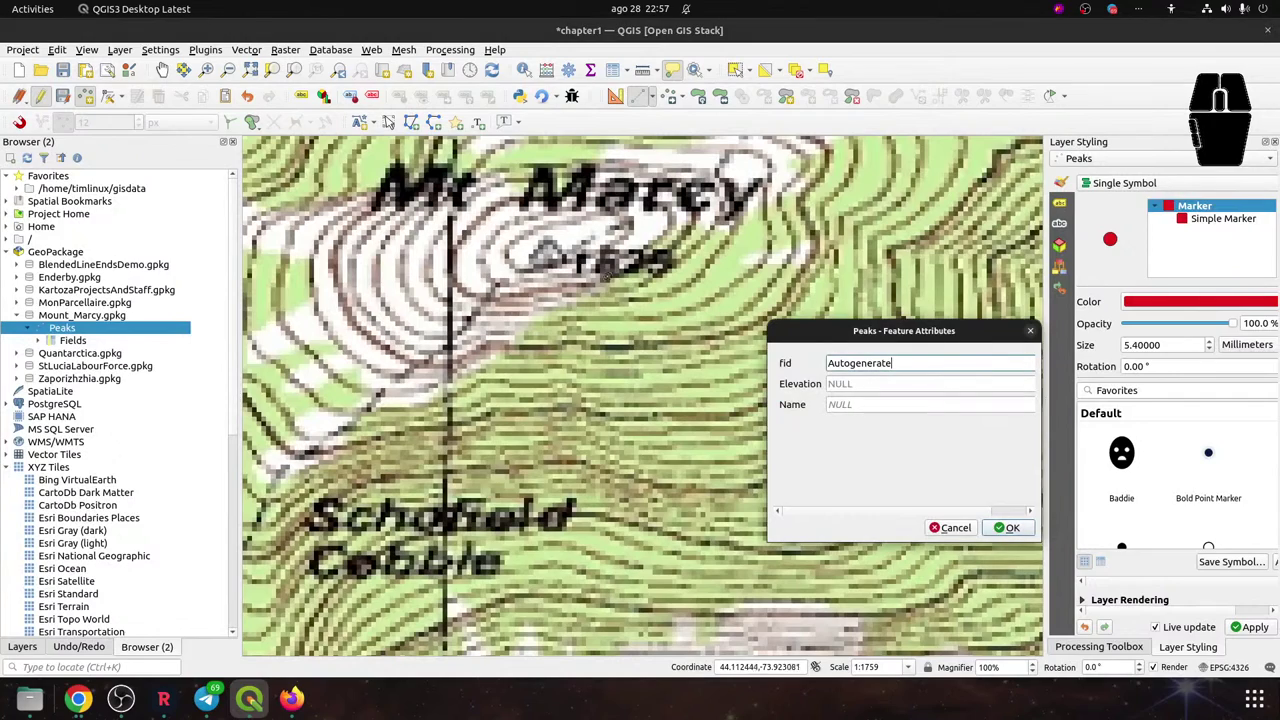
click(871, 384)
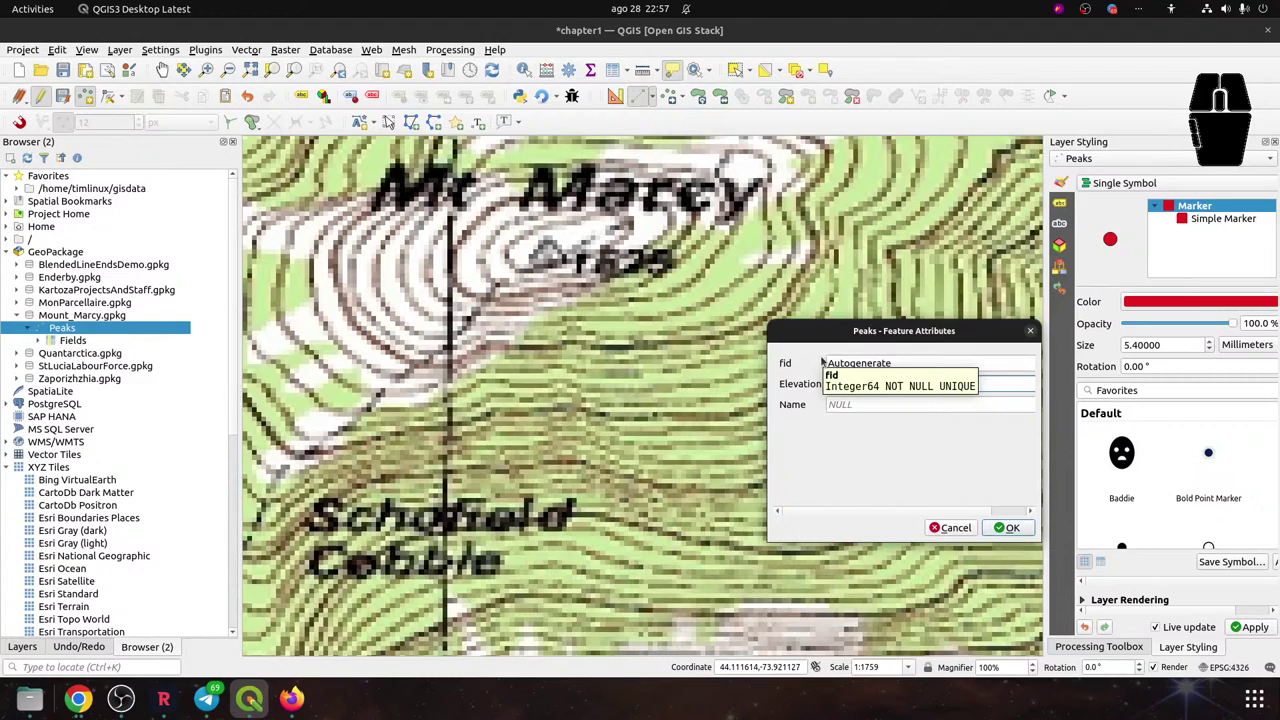
text(1628)
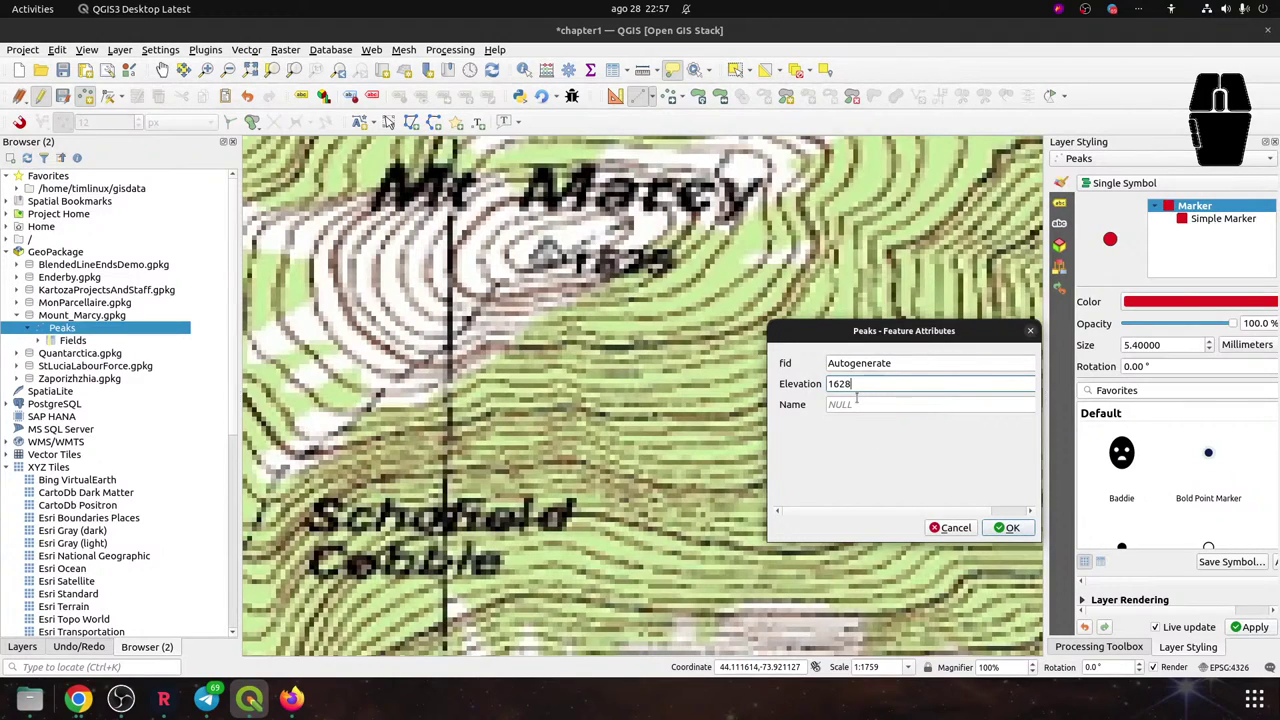
key(Tab)
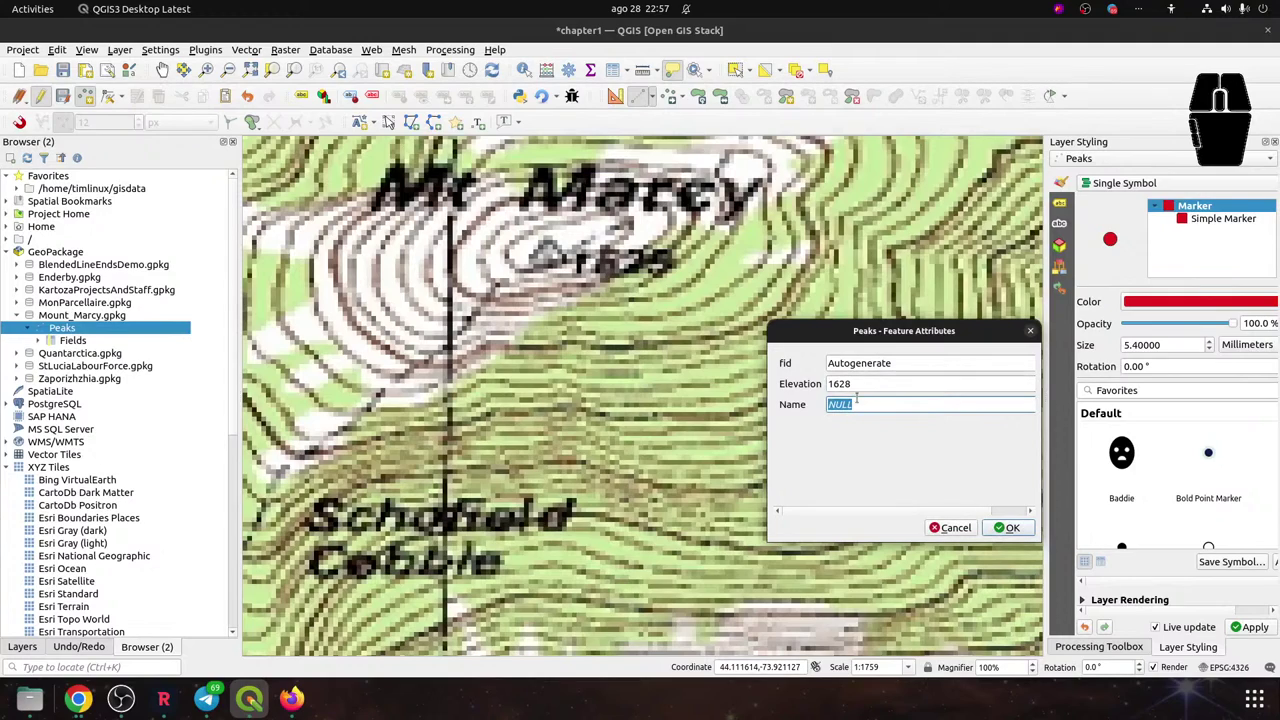
text(Mt Marcy)
click(1011, 528)
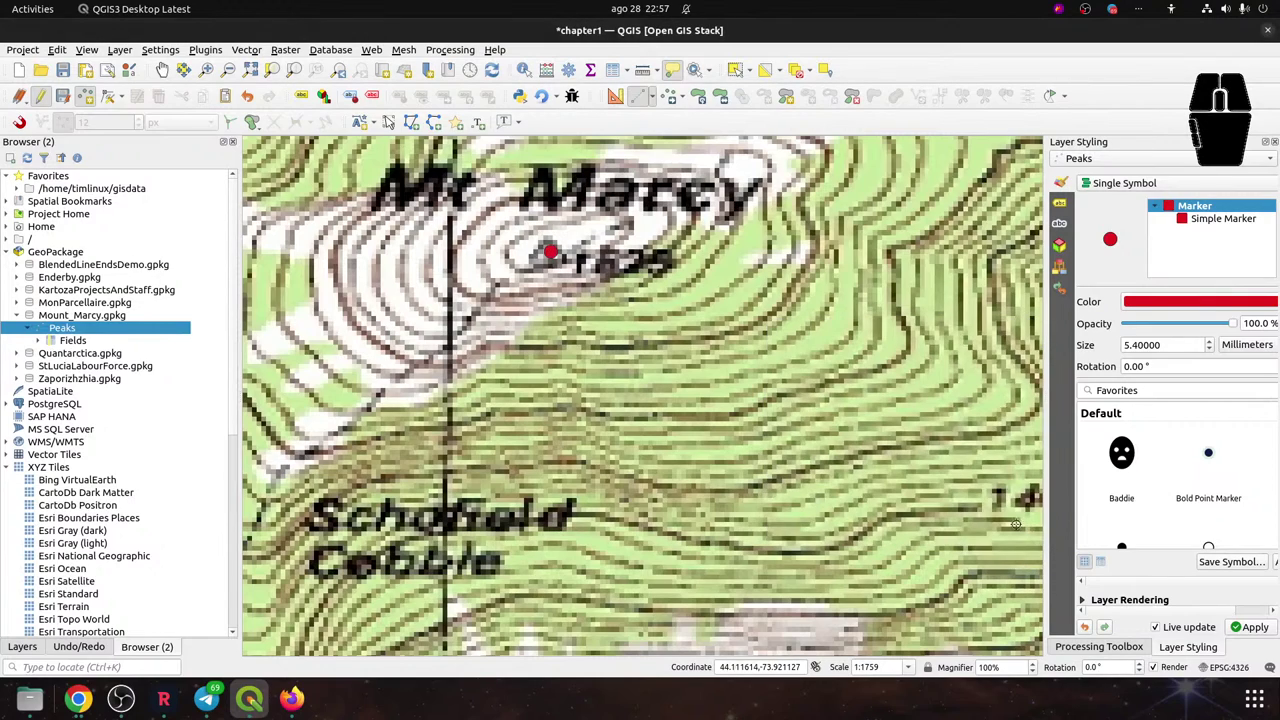
Save the Peaks layer edits and the chapter1 project
click(62, 97)
click(63, 69)
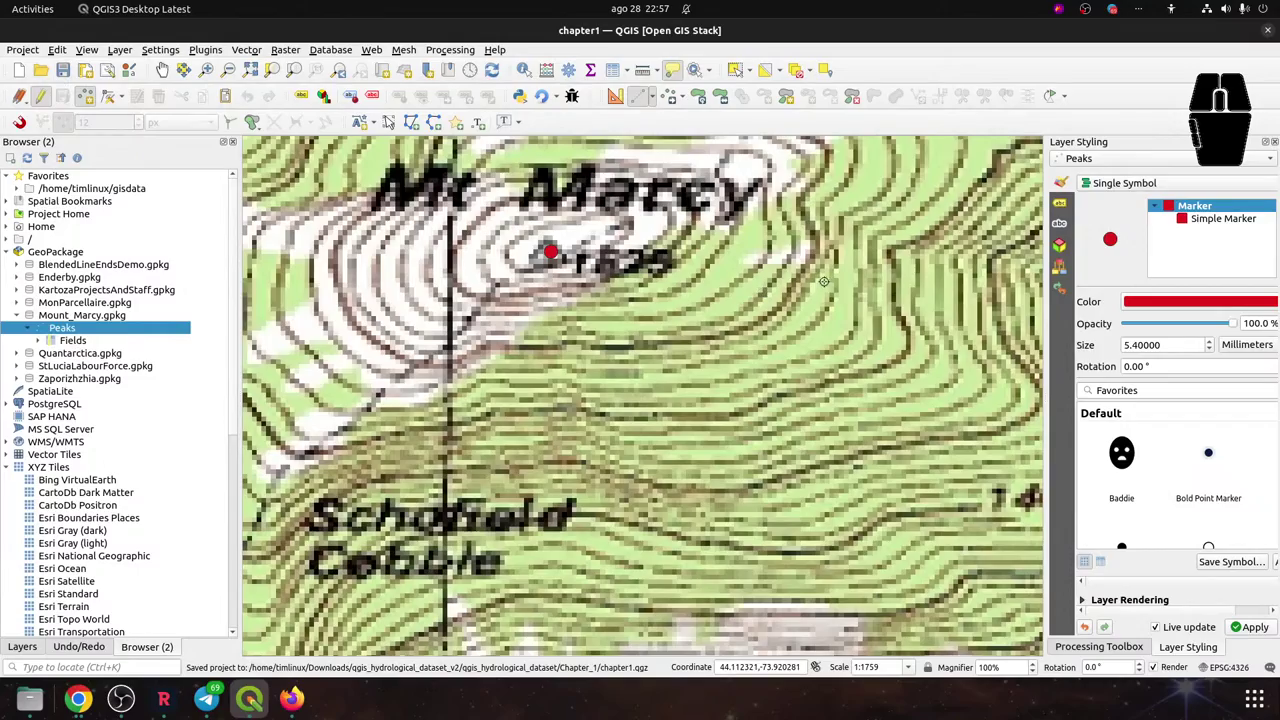
drag(823, 283, 560, 350)
Place a Little Marcy peak point with Elevation 1446 and Name 'Little Marcy'
scroll(560, 350, down, 2)
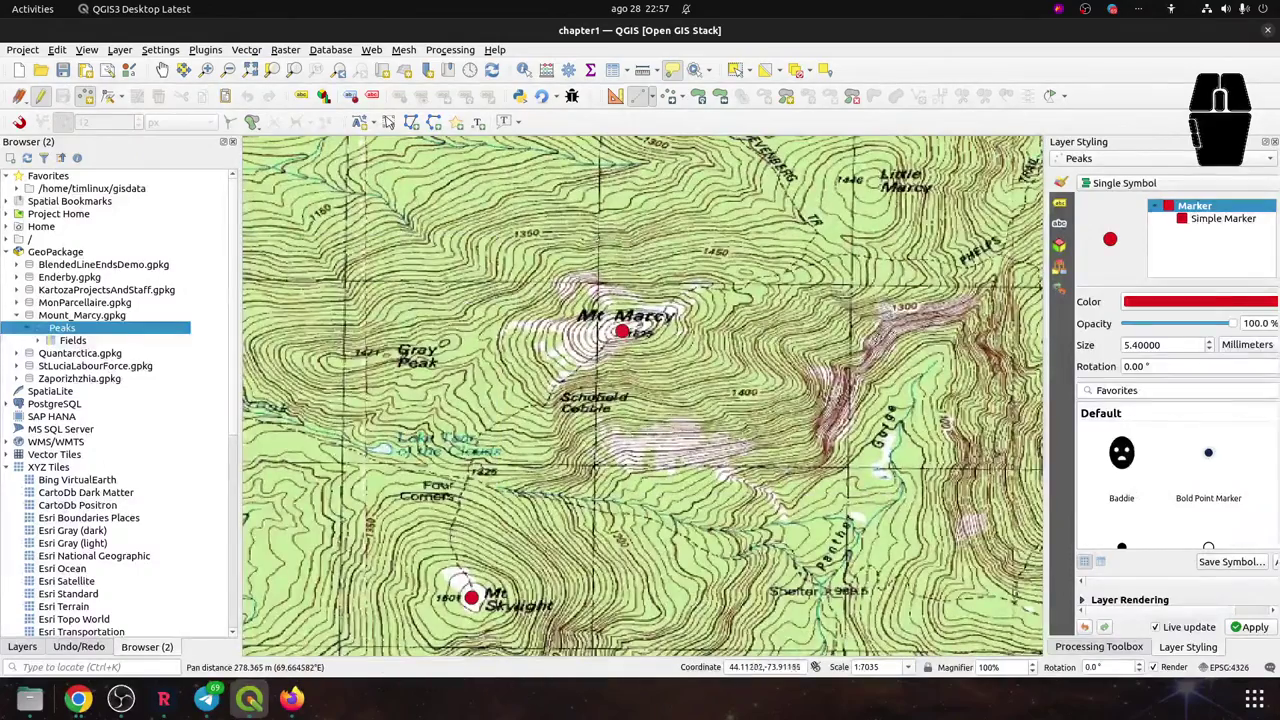
drag(874, 180, 712, 267)
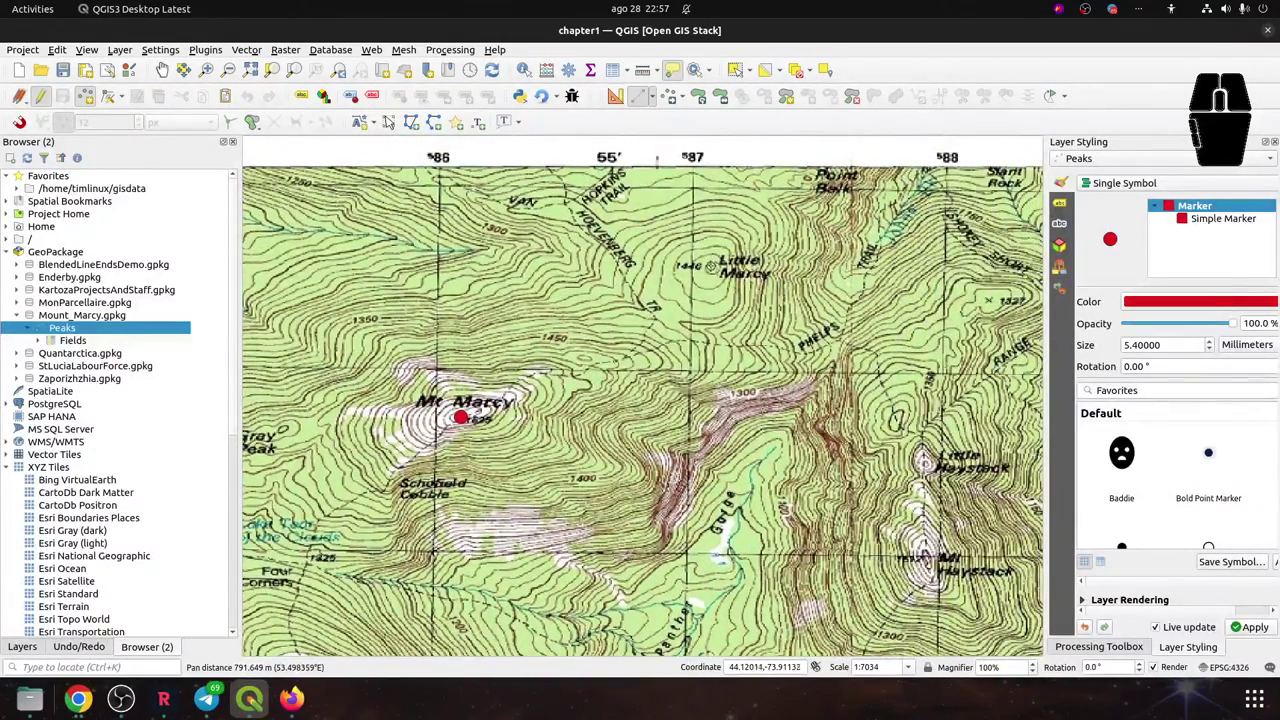
scroll(712, 267, up, 1)
scroll(568, 339, down, 1)
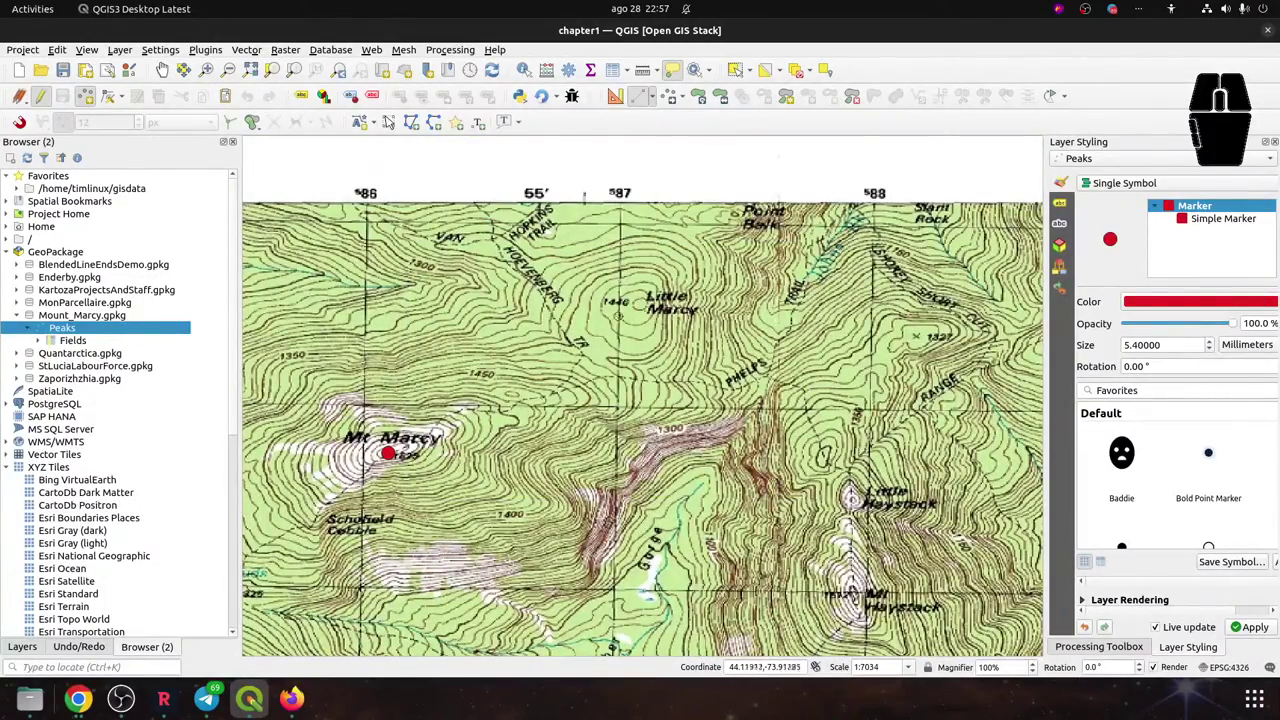
scroll(634, 311, up, 2)
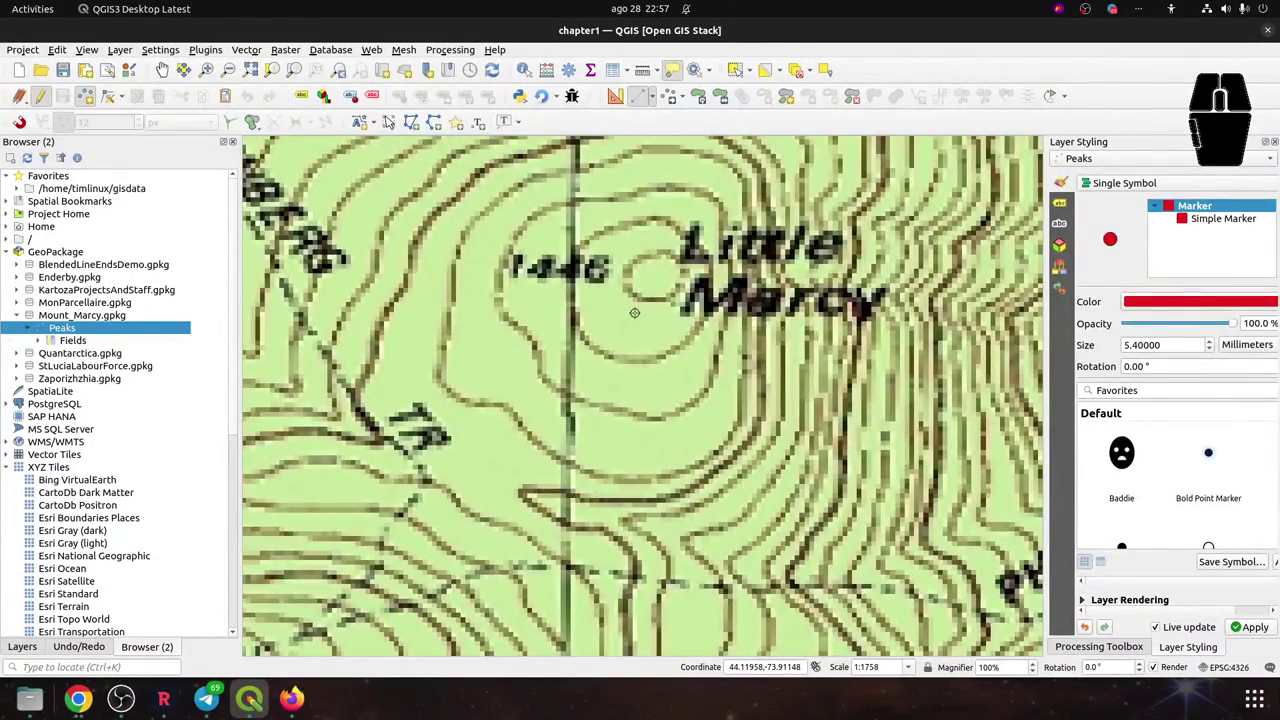
scroll(634, 313, down, 1)
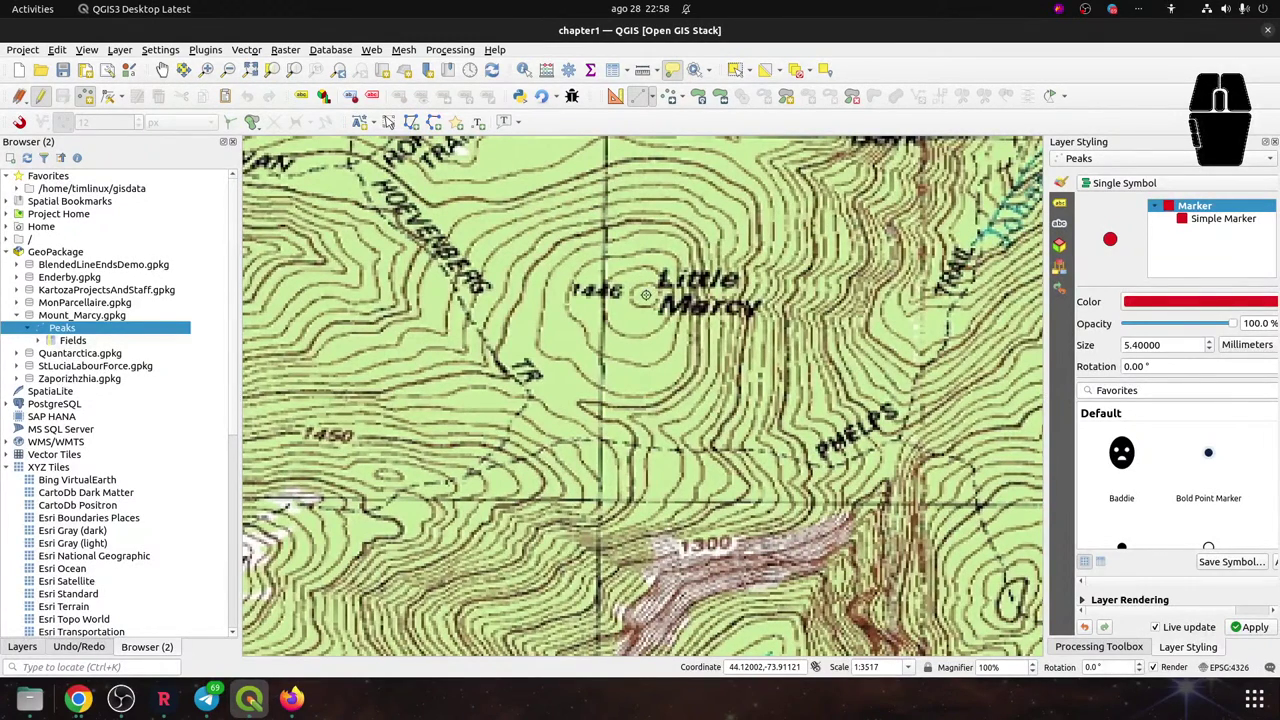
click(644, 295)
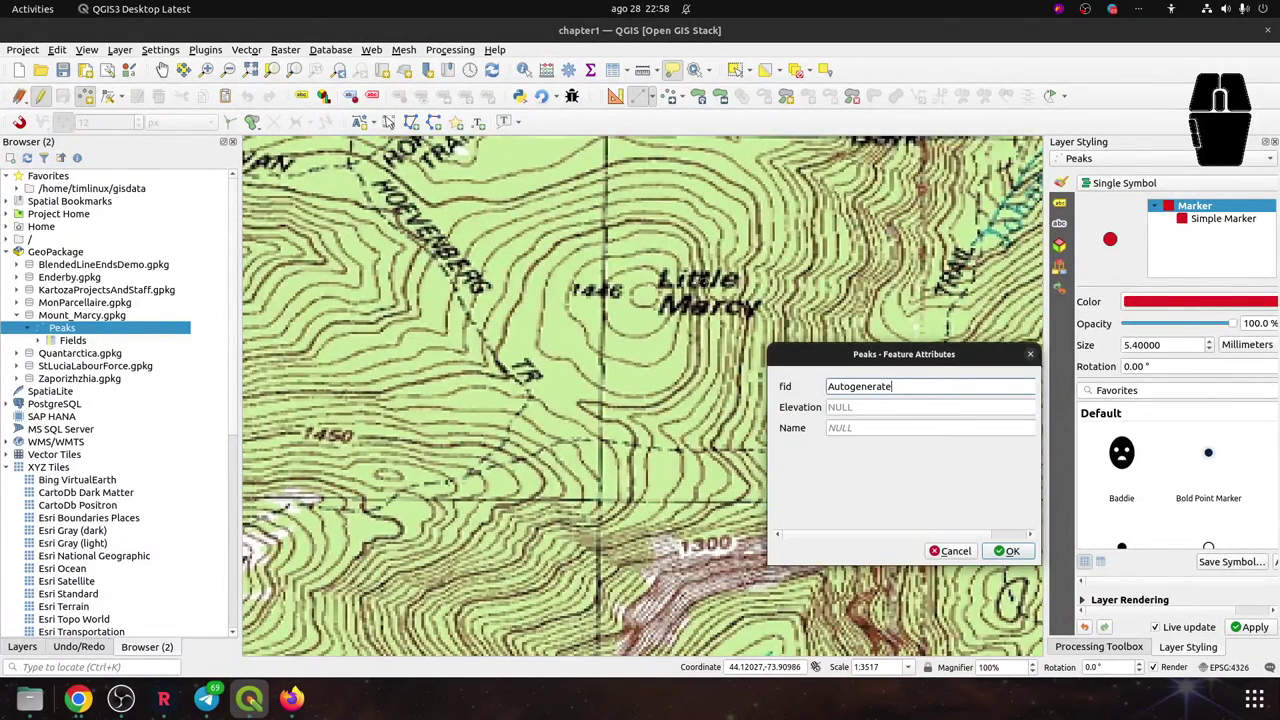
click(863, 406)
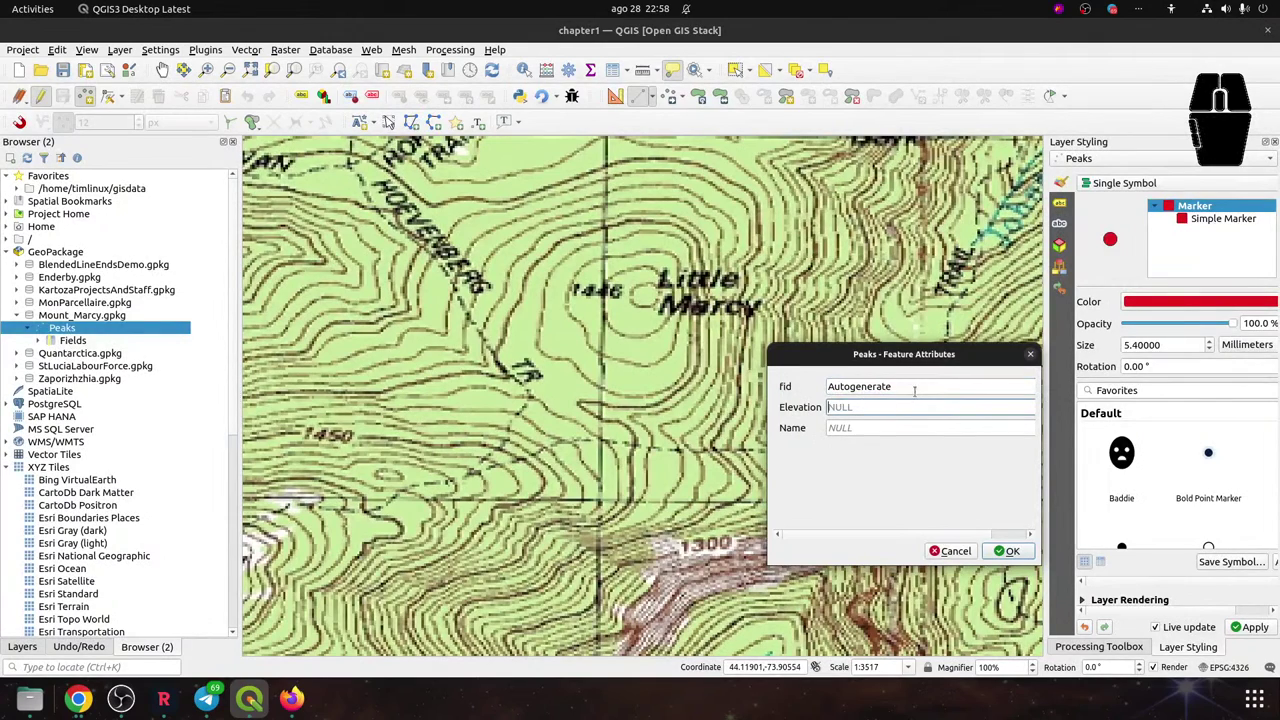
text(1446)
key(Tab)
text(Litt)
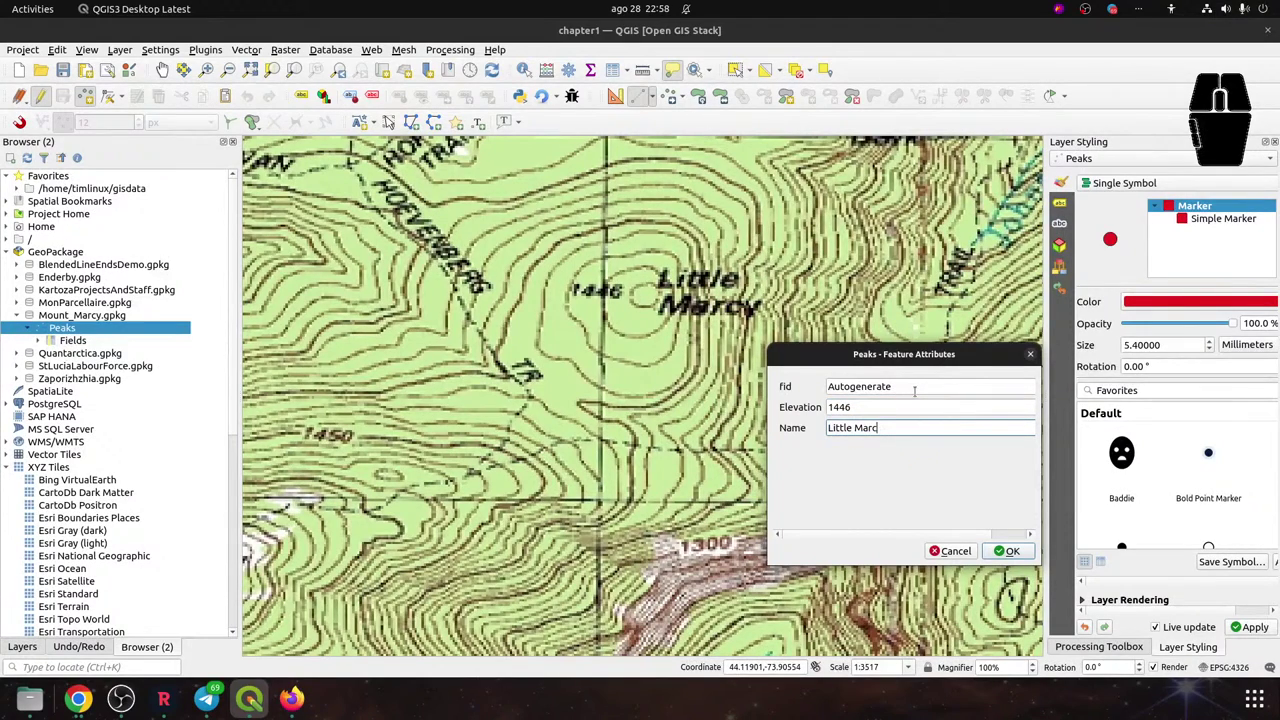
click(1008, 551)
Pan to the Mt Haystack summit and add a Peaks point with elevation 1612, named Little Haystack
drag(925, 298, 440, 505)
mouse_move(671, 357)
mouse_down()
mouse_move(715, 385)
mouse_move(771, 348)
mouse_move(690, 350)
mouse_up()
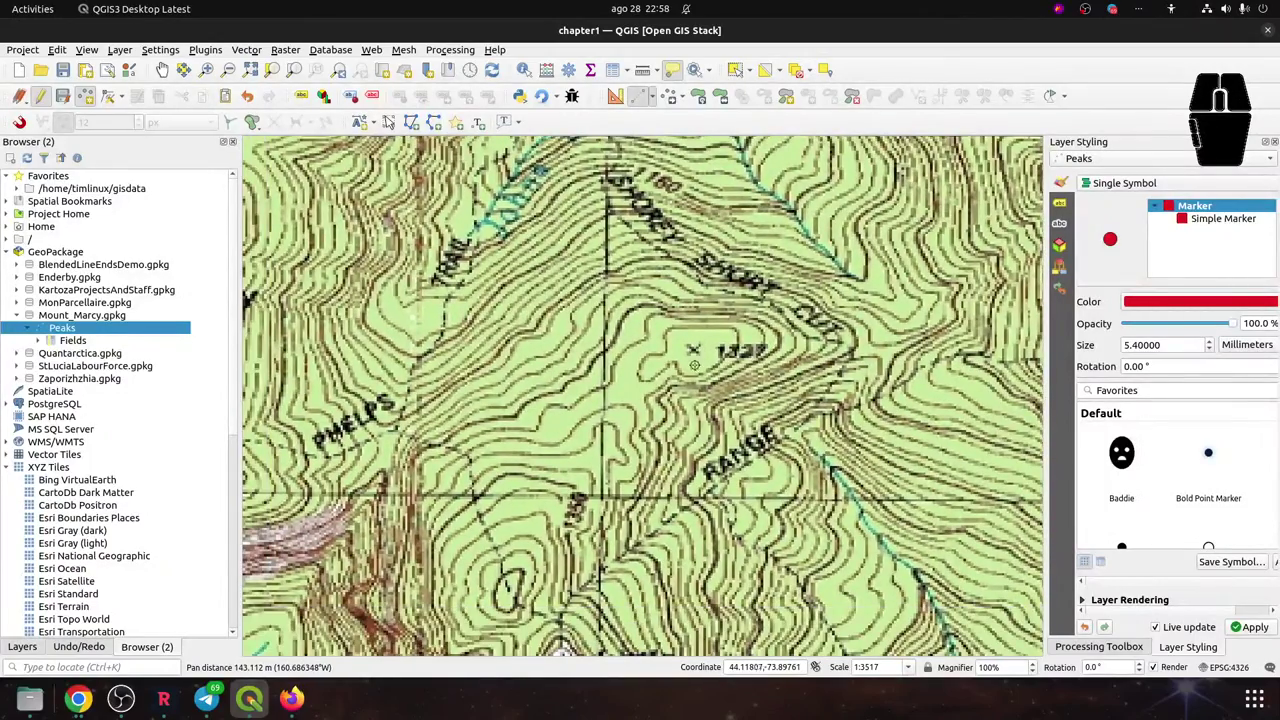
drag(834, 653, 605, 324)
drag(342, 376, 574, 310)
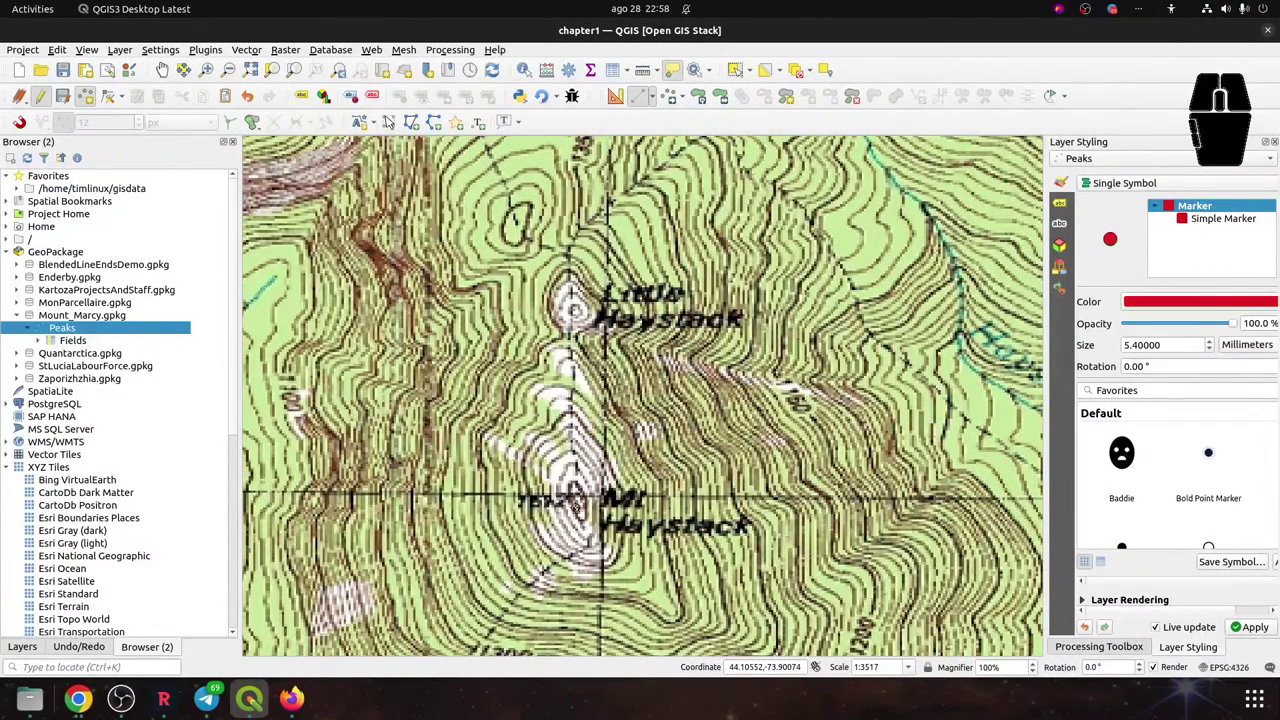
click(578, 508)
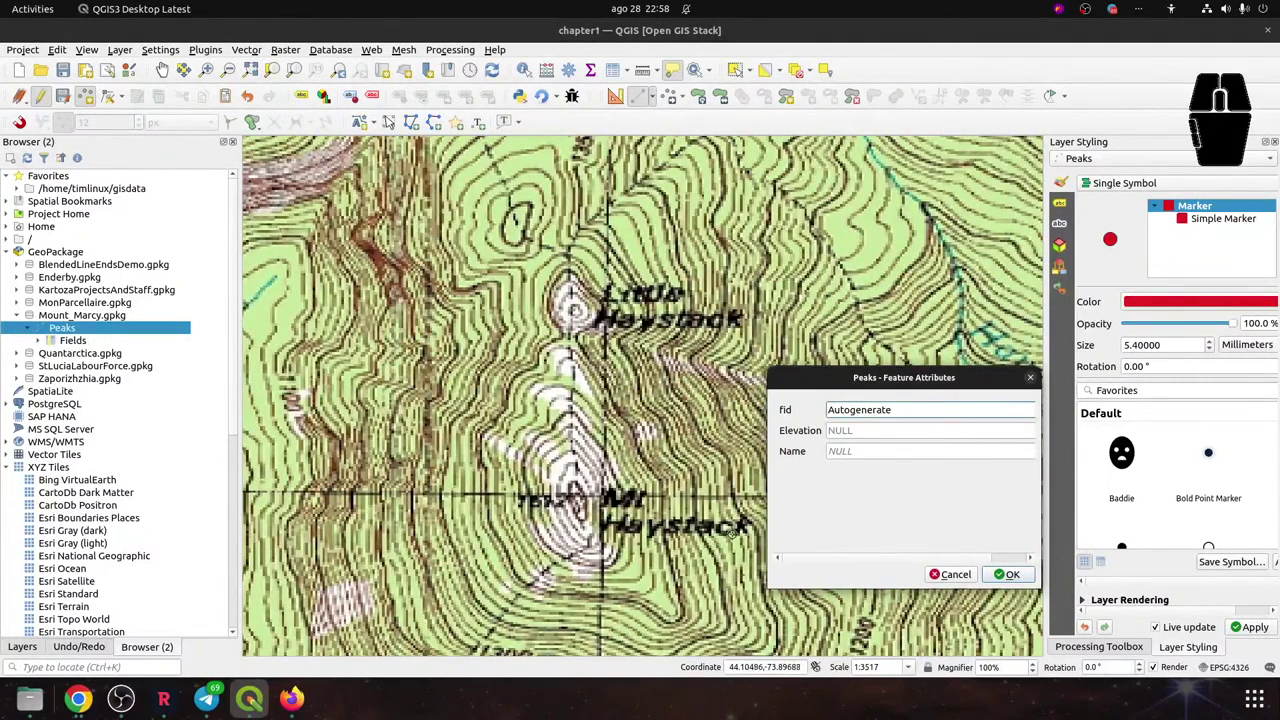
click(857, 426)
text(1612)
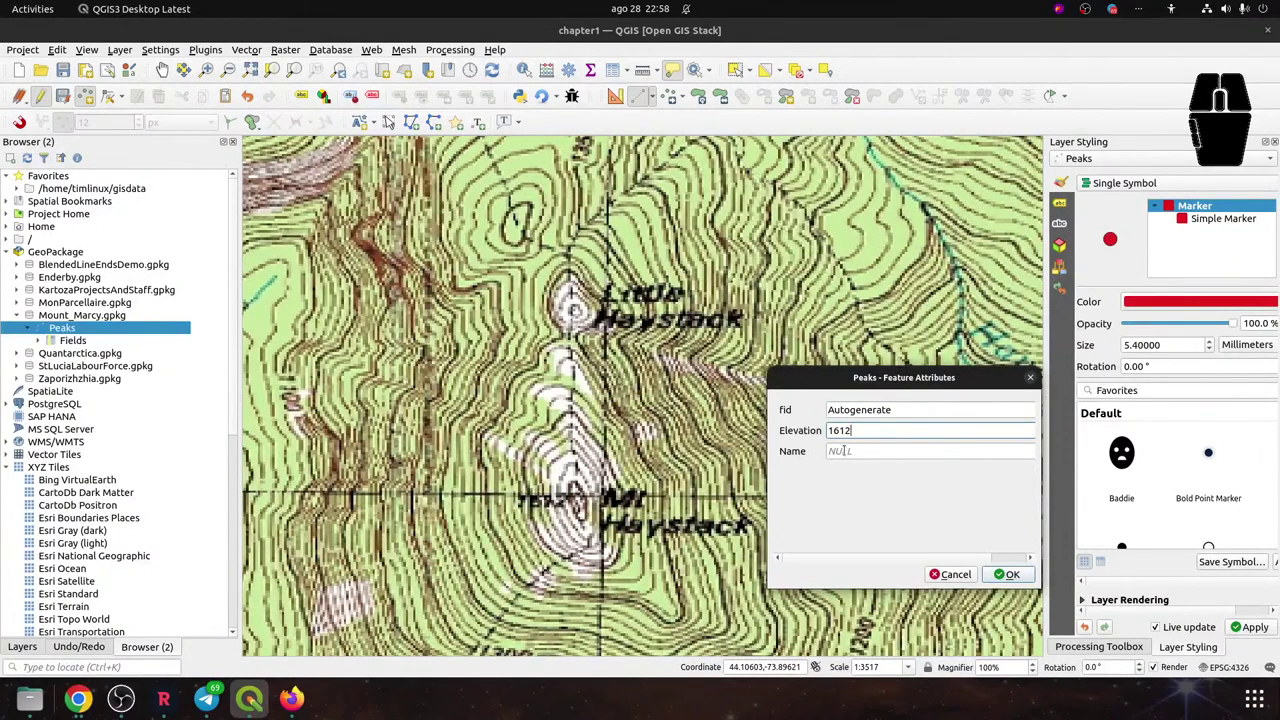
key(Tab)
text(Little)
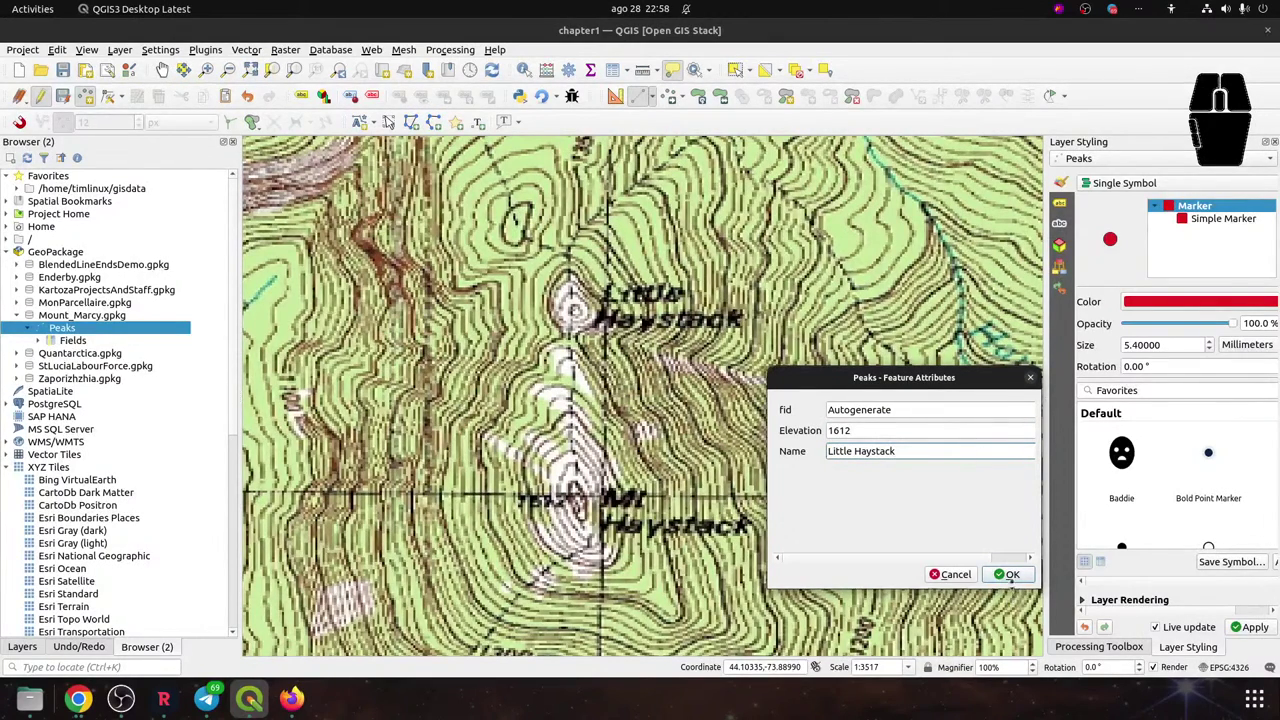
click(1011, 576)
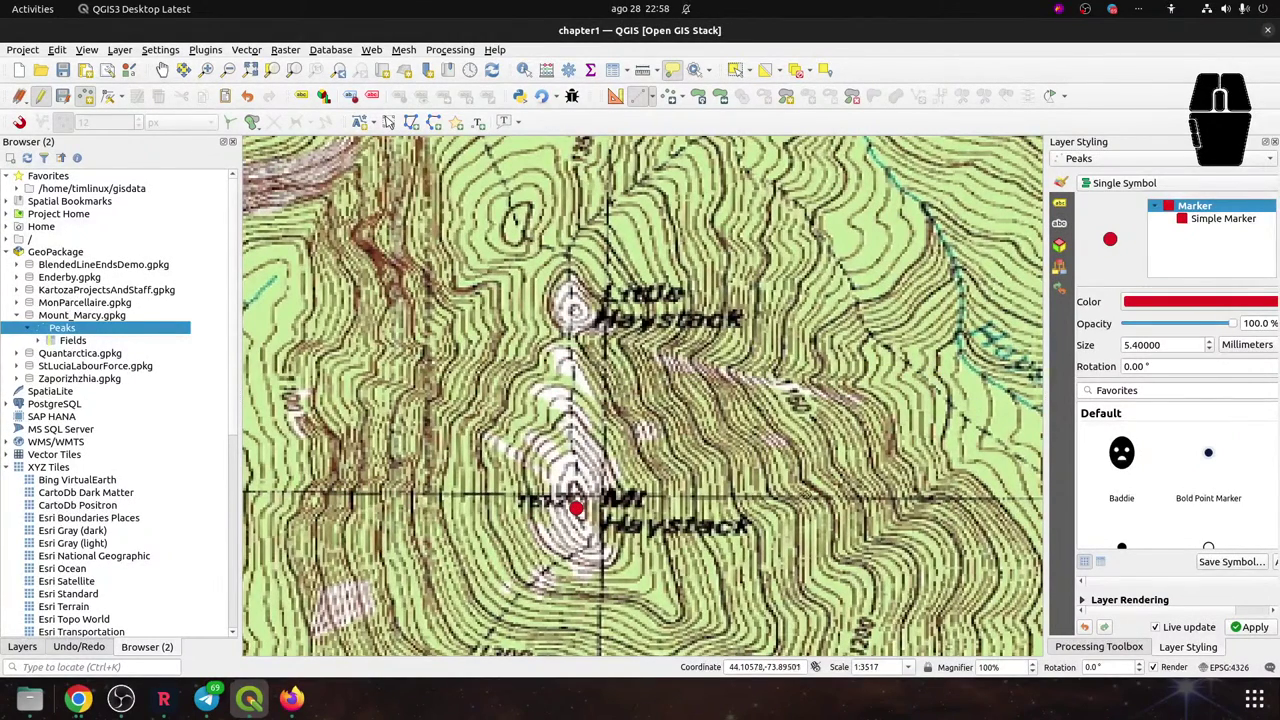
Check that the Peaks attribute table lists four peaks, then pan the map toward Lower Ausable Lake
click(613, 70)
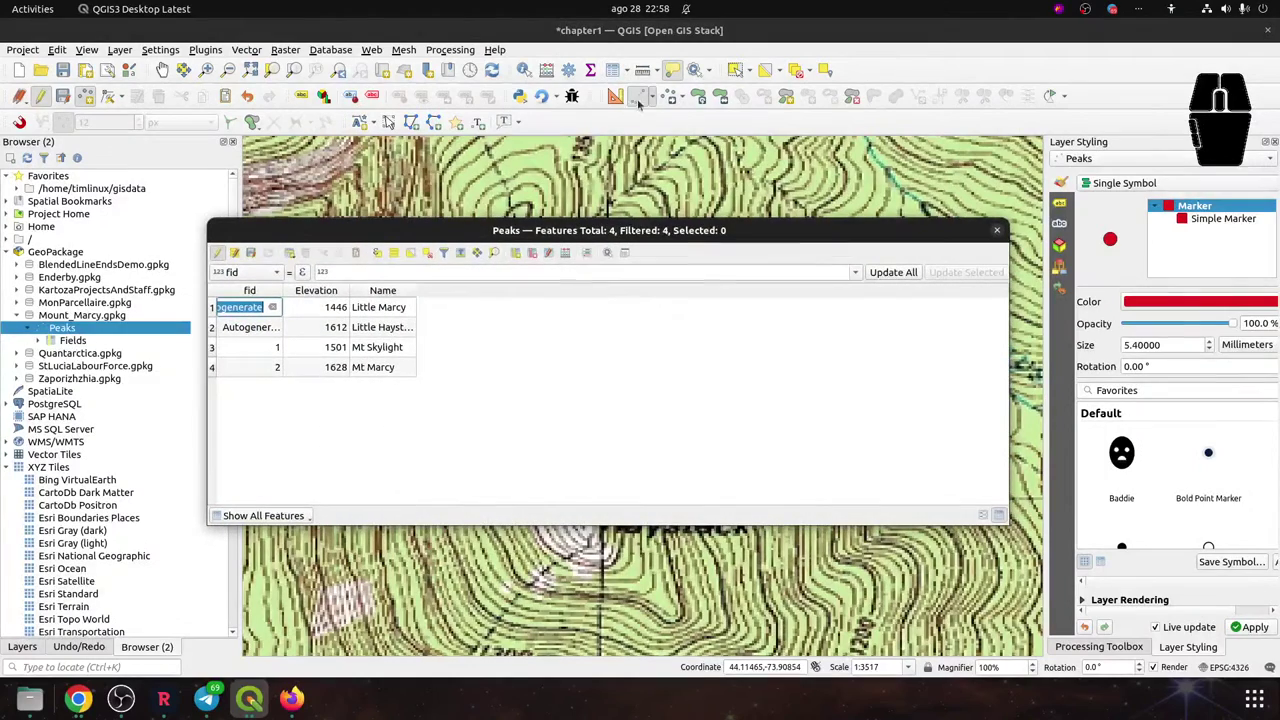
click(998, 232)
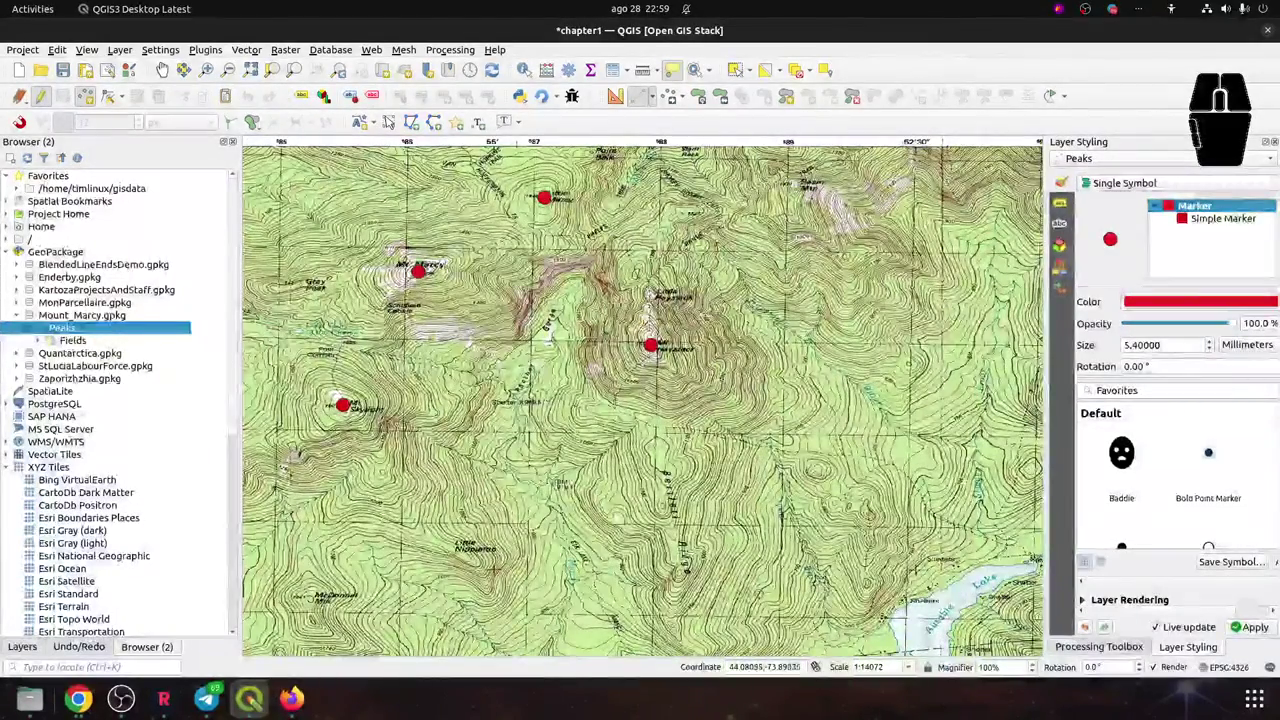
drag(928, 474, 331, 604)
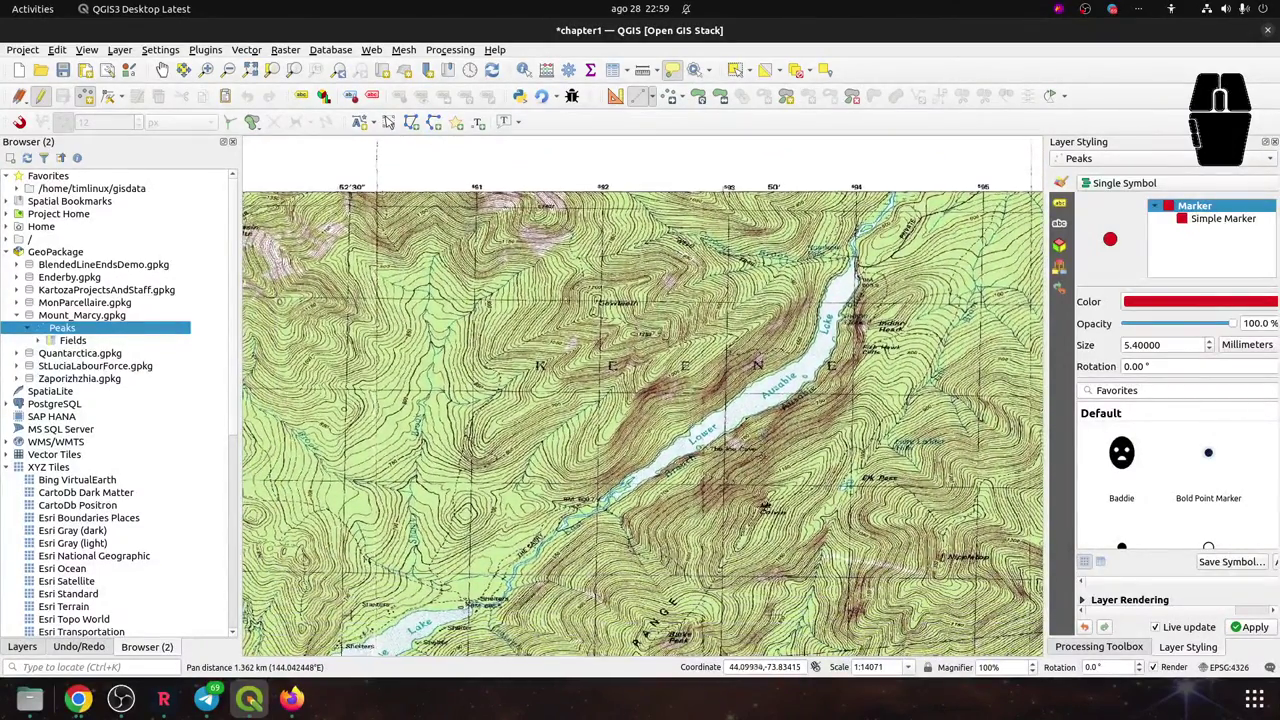
Pan and zoom past Mt Colvin and Elk Lake to show East Dix at 1:3521
drag(780, 640, 705, 460)
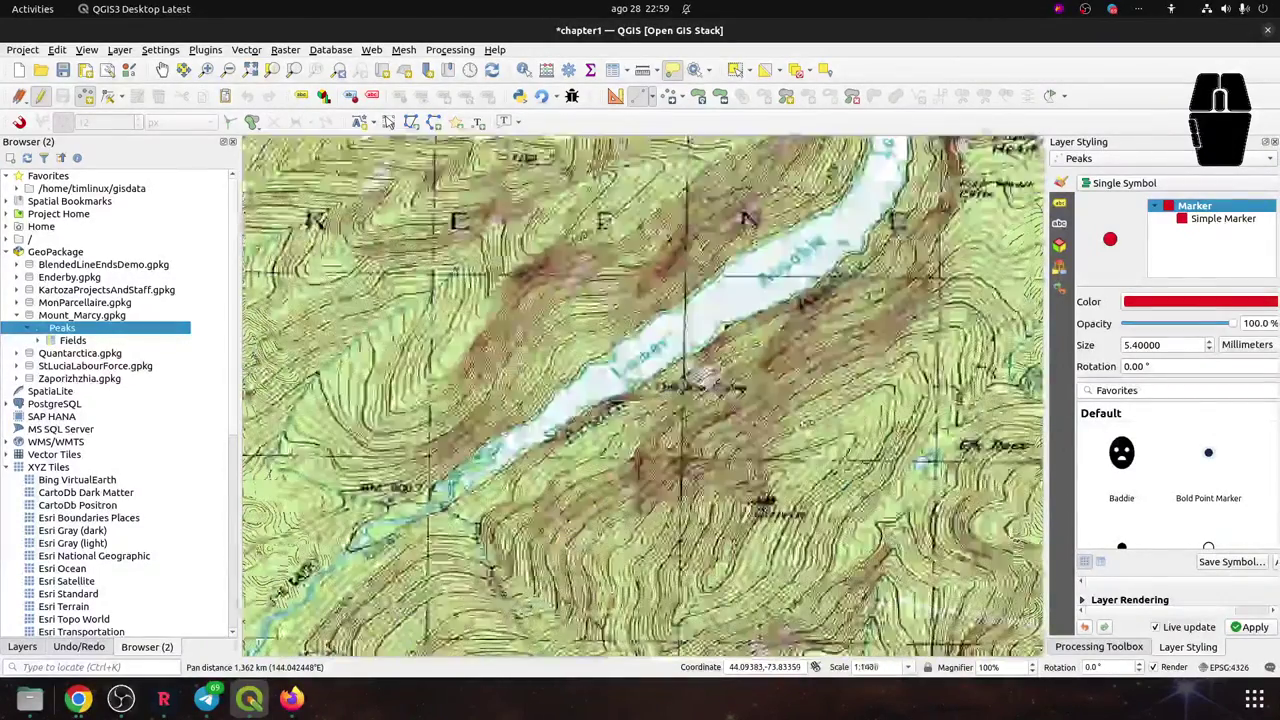
scroll(764, 512, up, 4)
scroll(764, 512, down, 1)
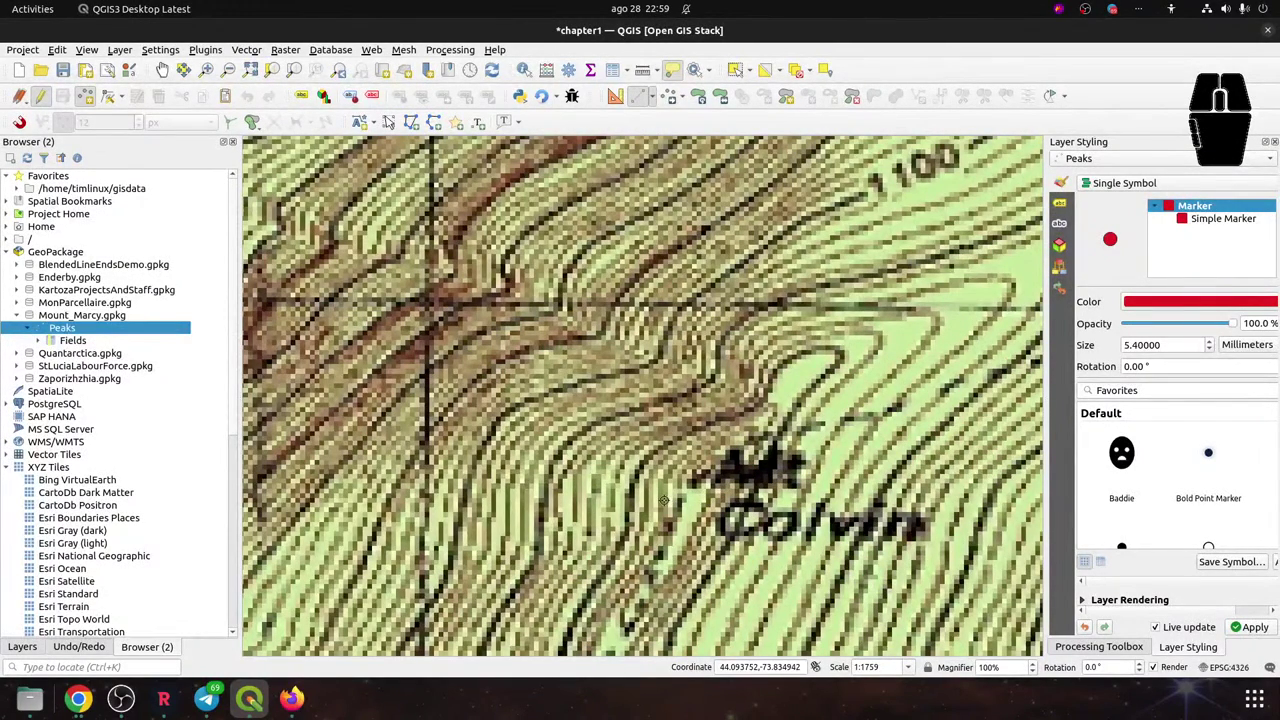
scroll(663, 500, down, 2)
drag(663, 500, 918, 140)
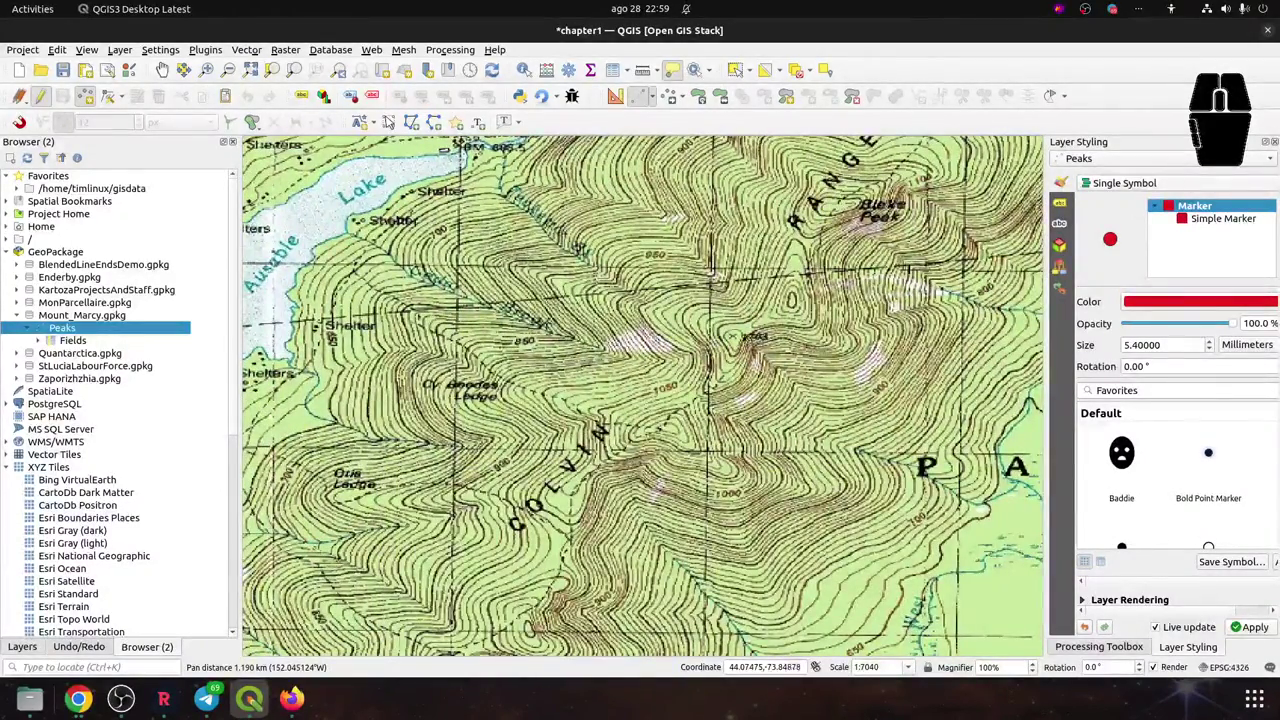
drag(496, 310, 616, 350)
scroll(616, 350, up, 2)
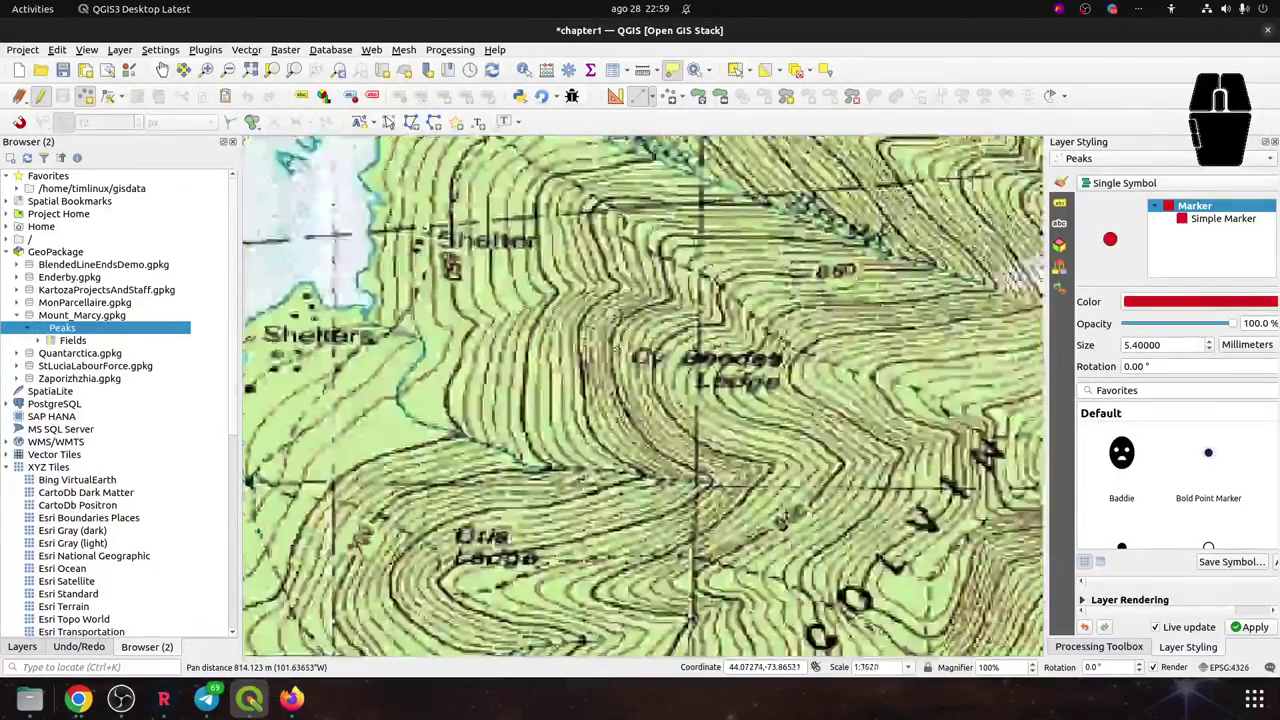
scroll(616, 351, down, 2)
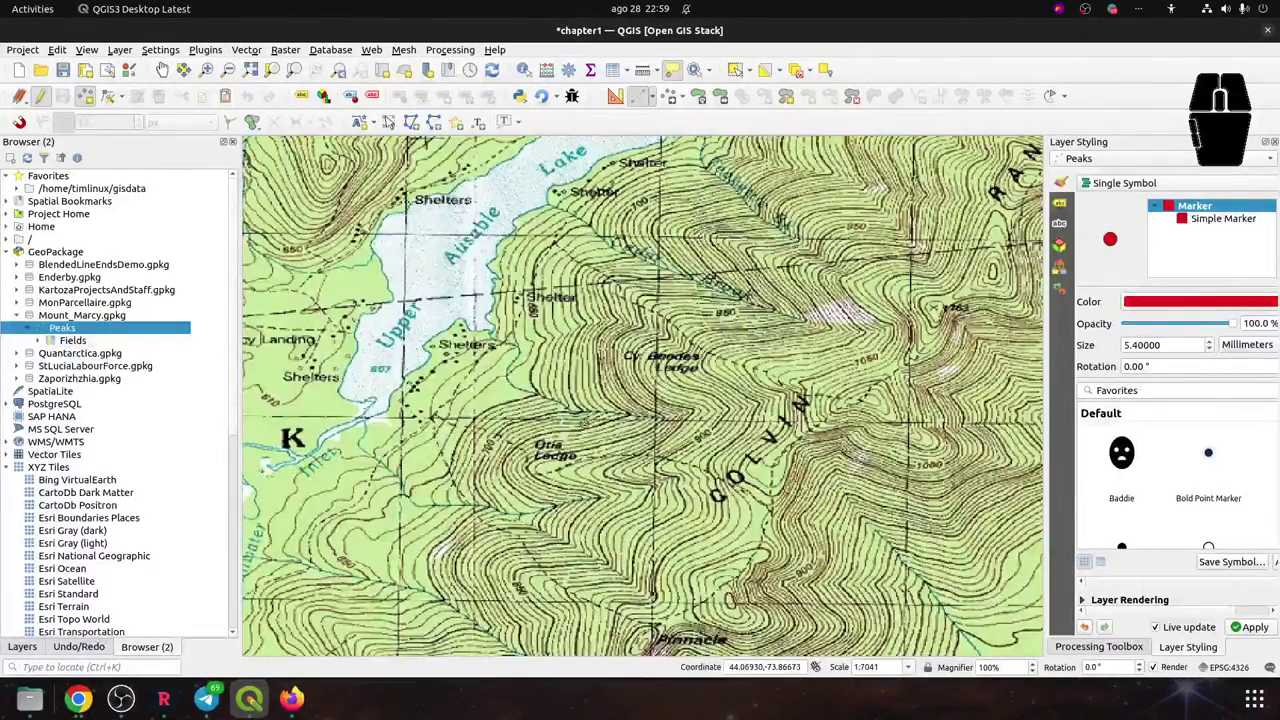
scroll(585, 445, down, 1)
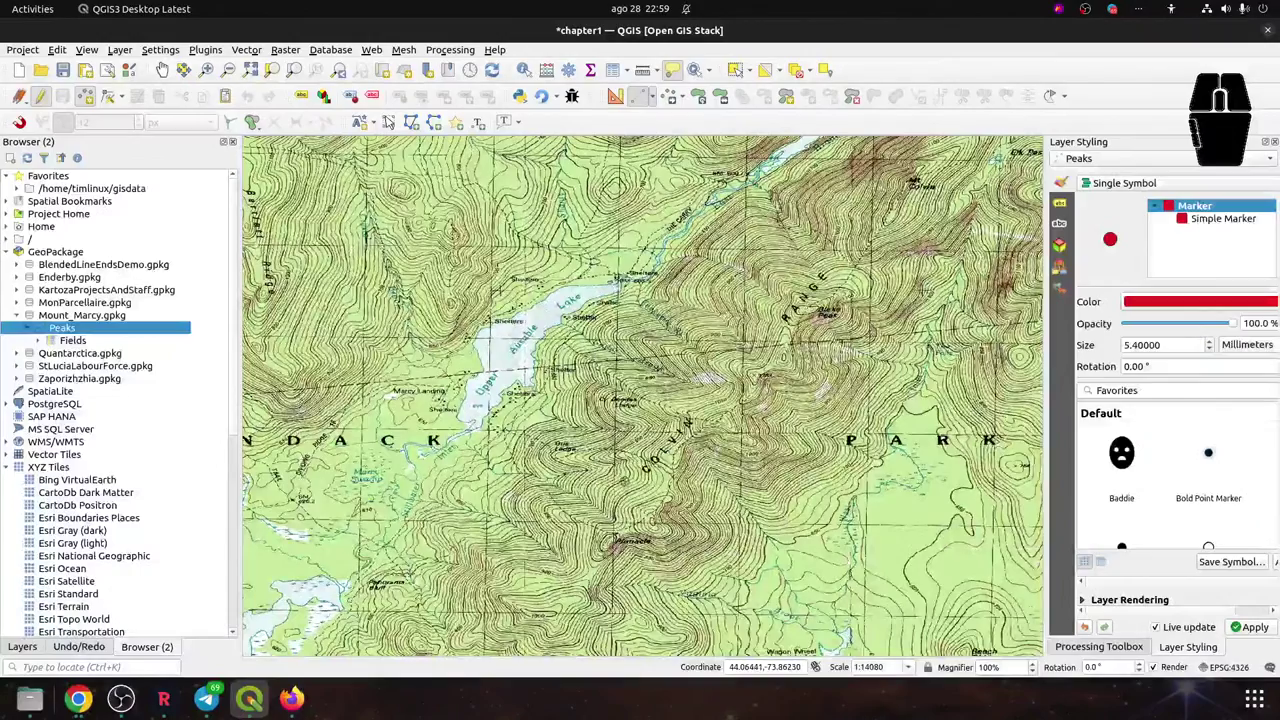
drag(585, 445, 585, 145)
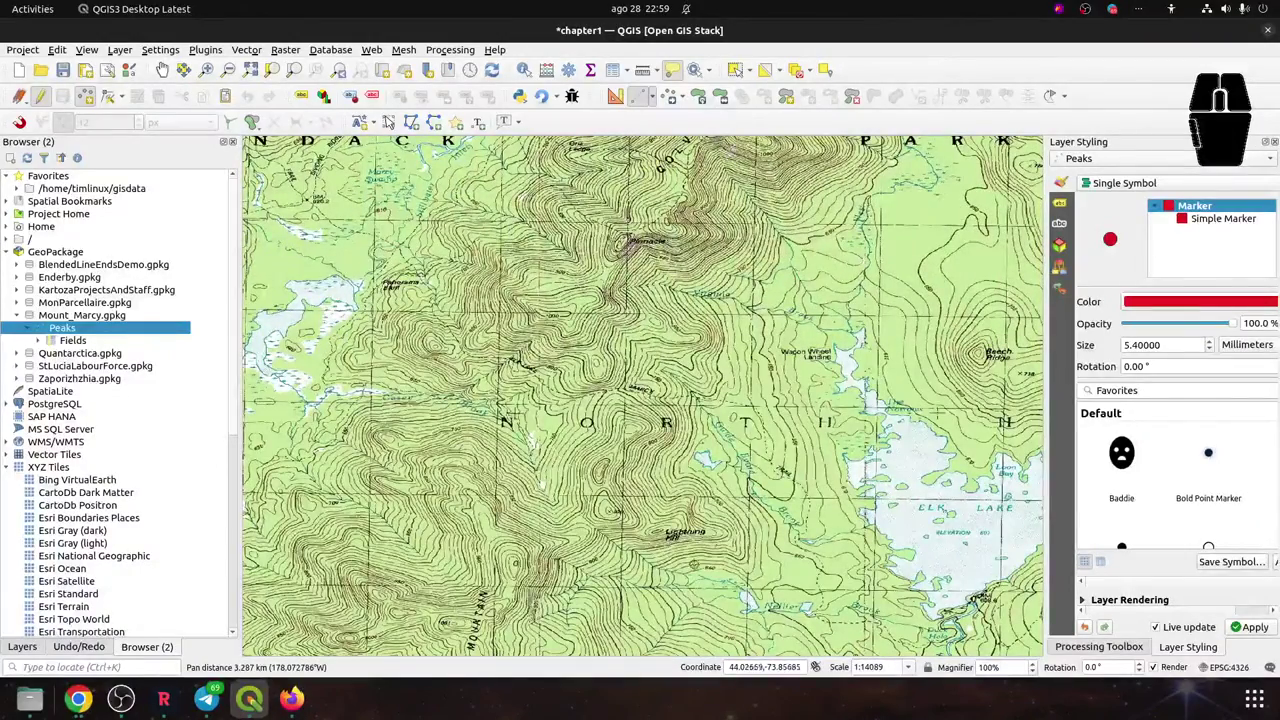
drag(800, 450, 370, 360)
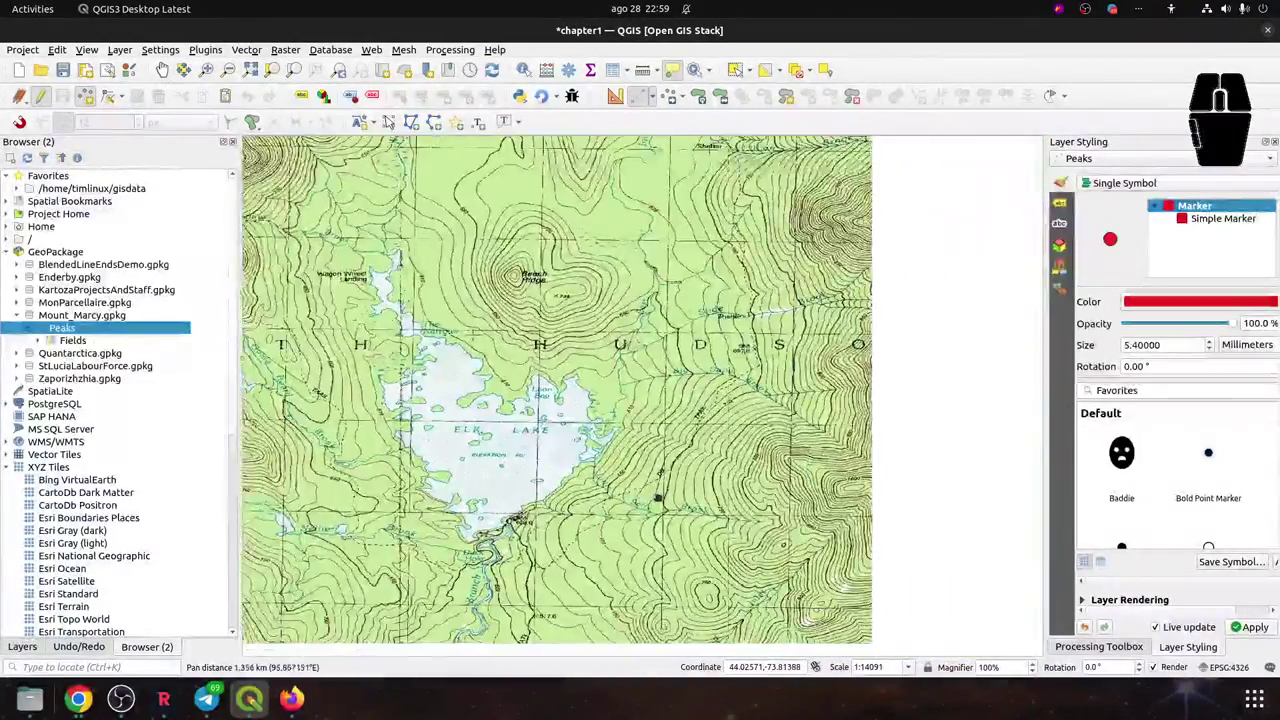
drag(900, 500, 300, 310)
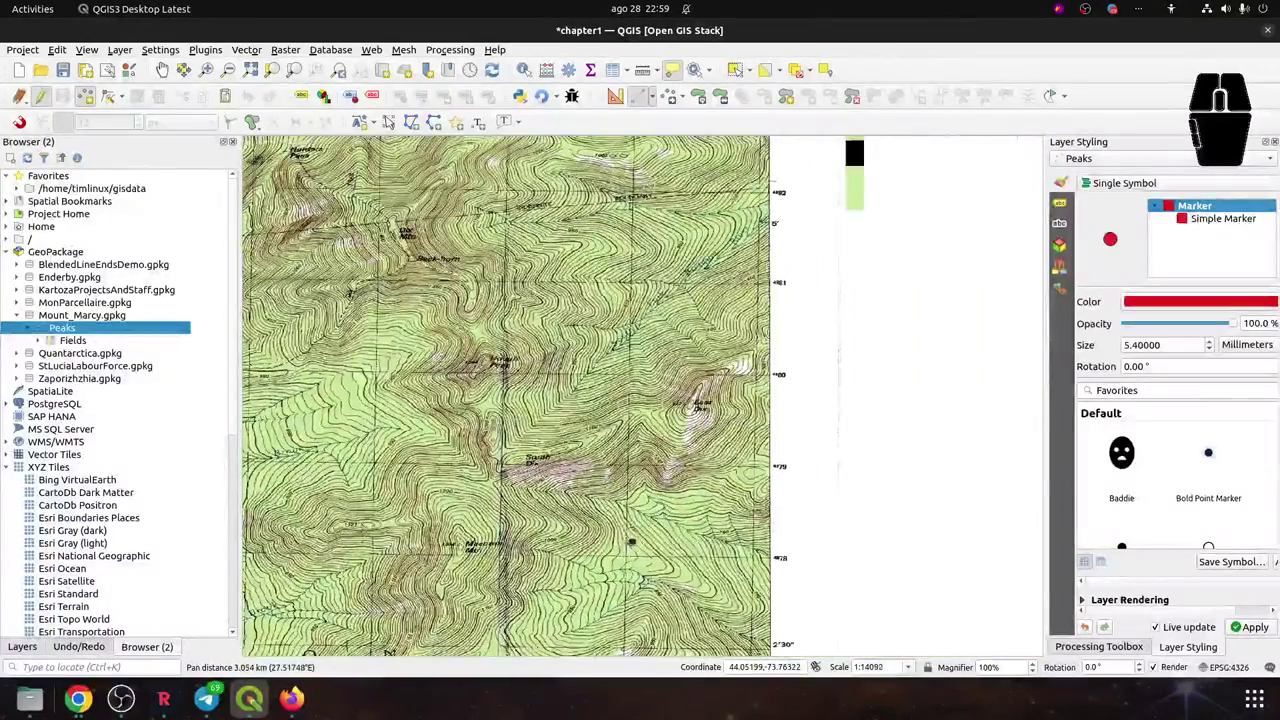
scroll(670, 405, up, 1)
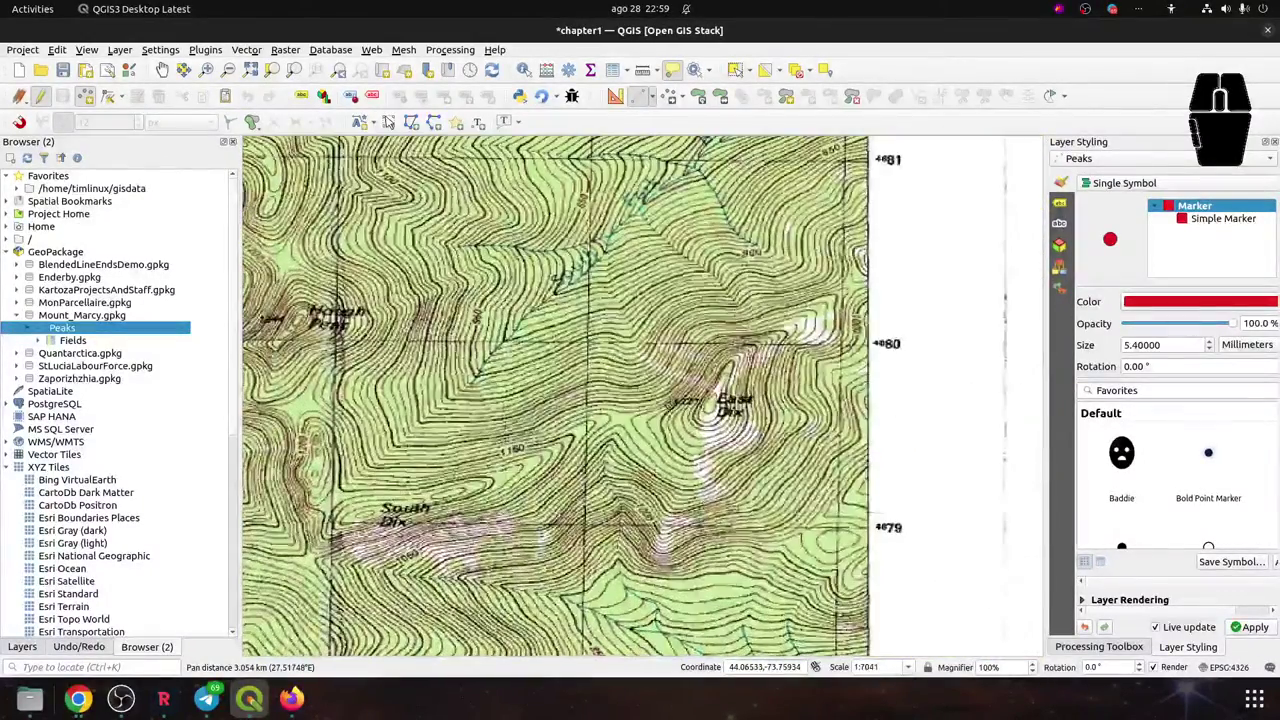
scroll(720, 419, up, 1)
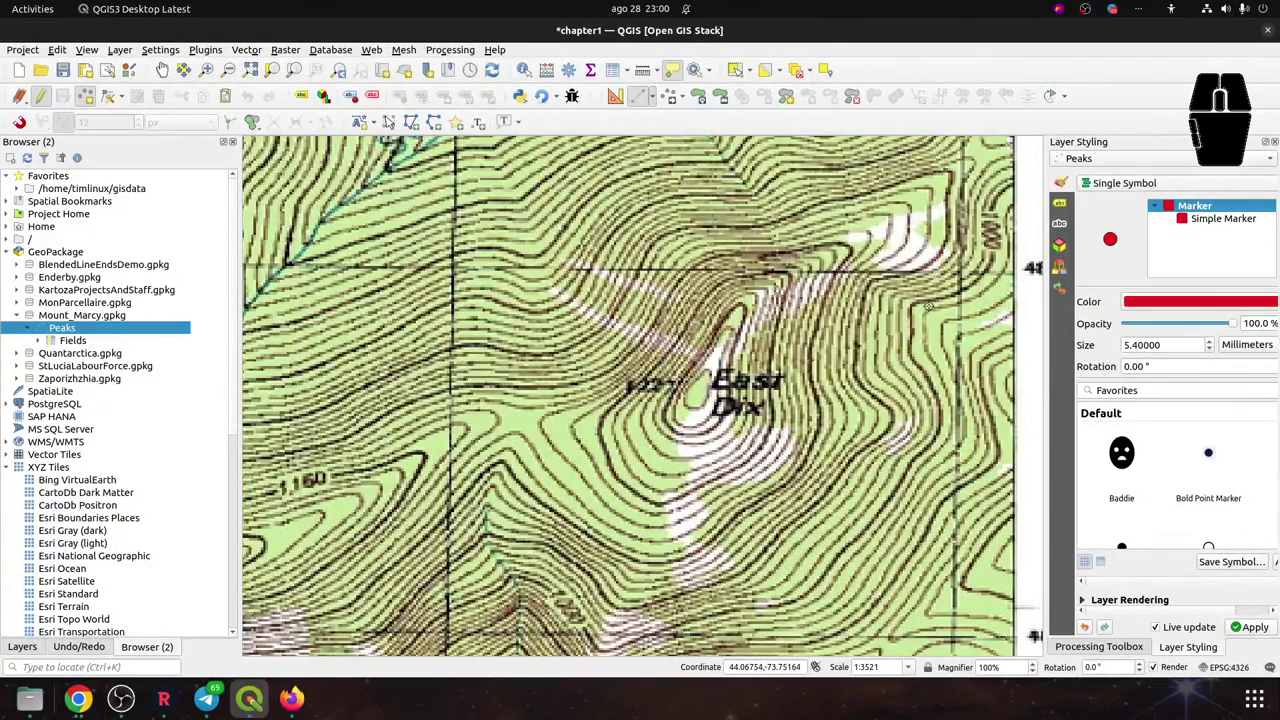
drag(897, 377, 652, 378)
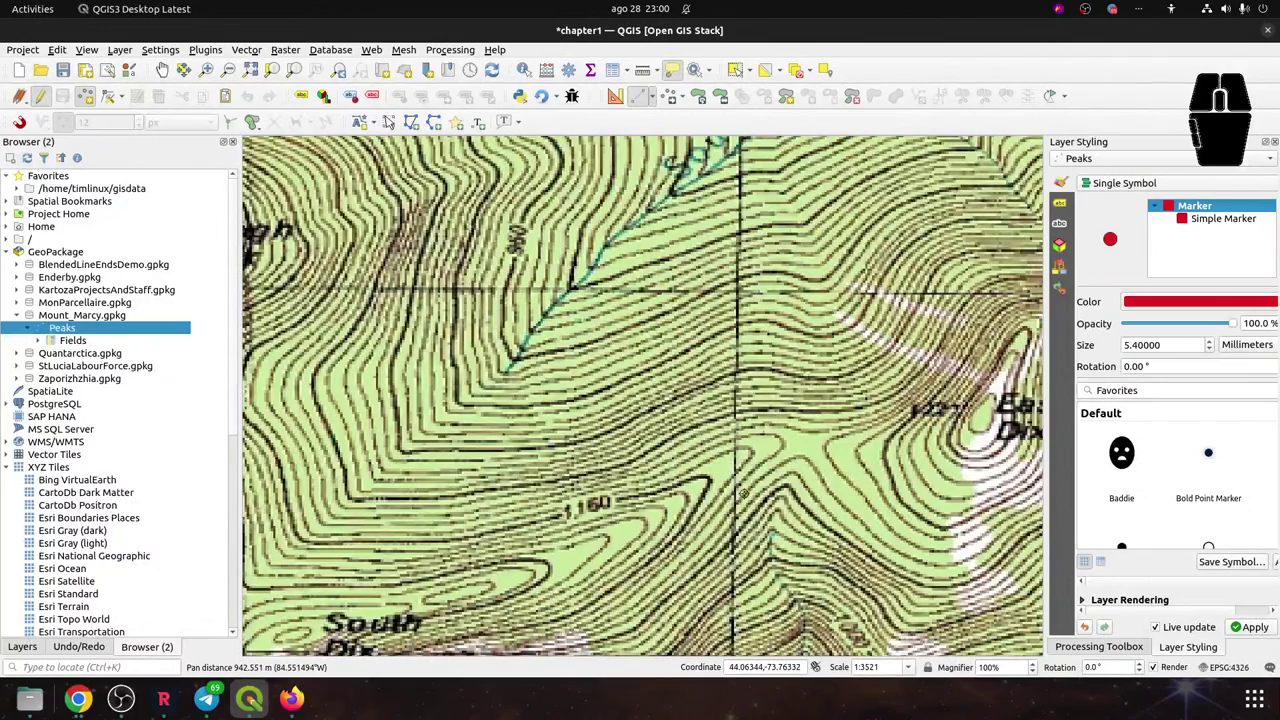
drag(742, 493, 678, 479)
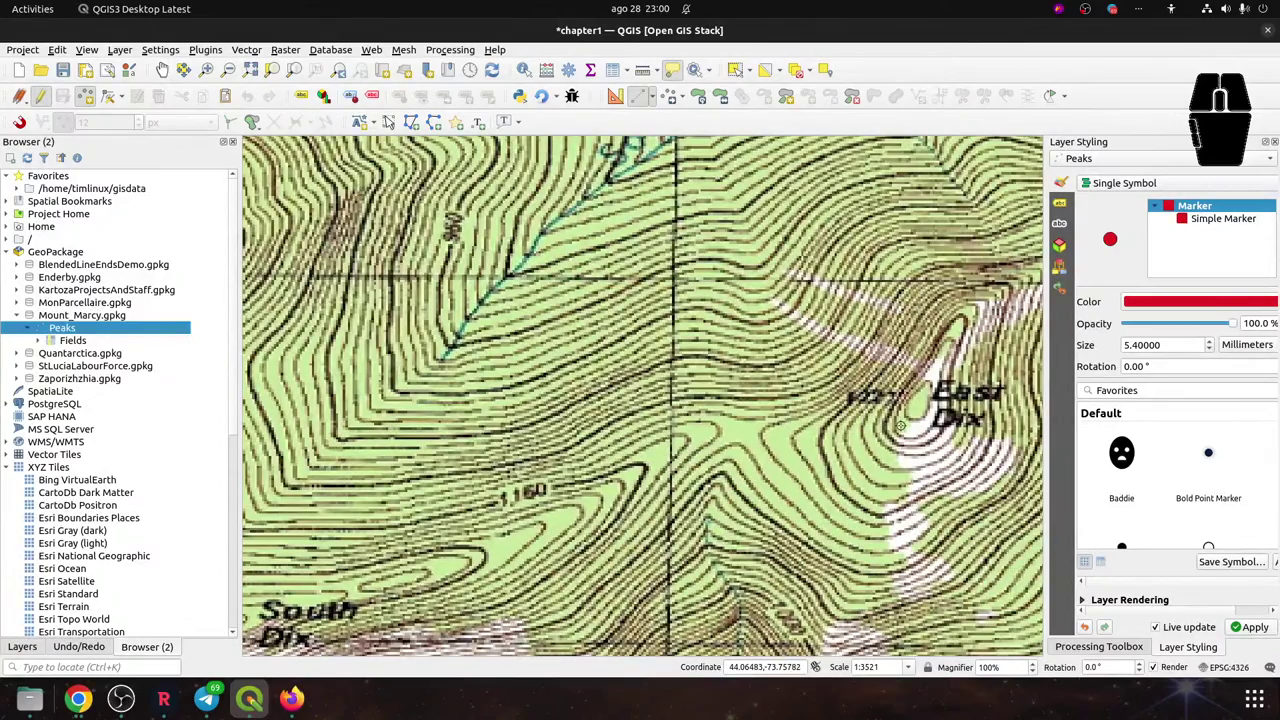
Add a Peaks point on the East Dix summit with elevation 1227, named East Dix
drag(862, 412, 692, 424)
click(756, 408)
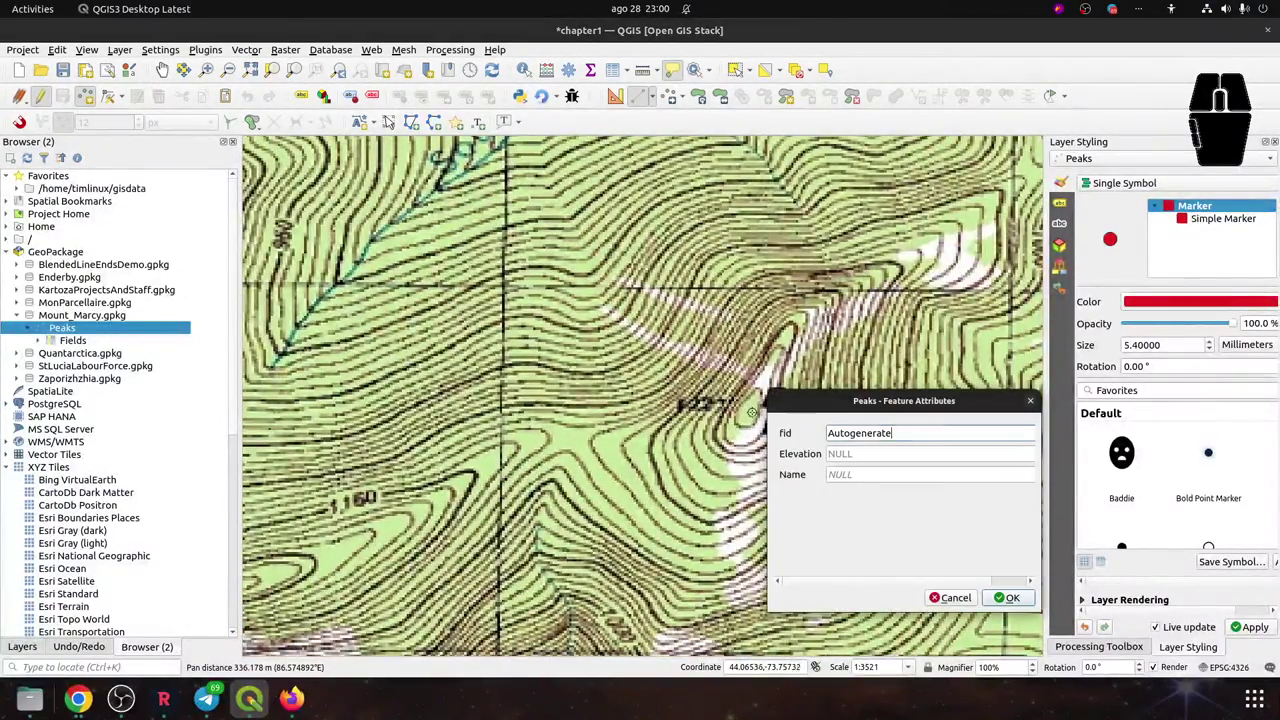
key(Tab)
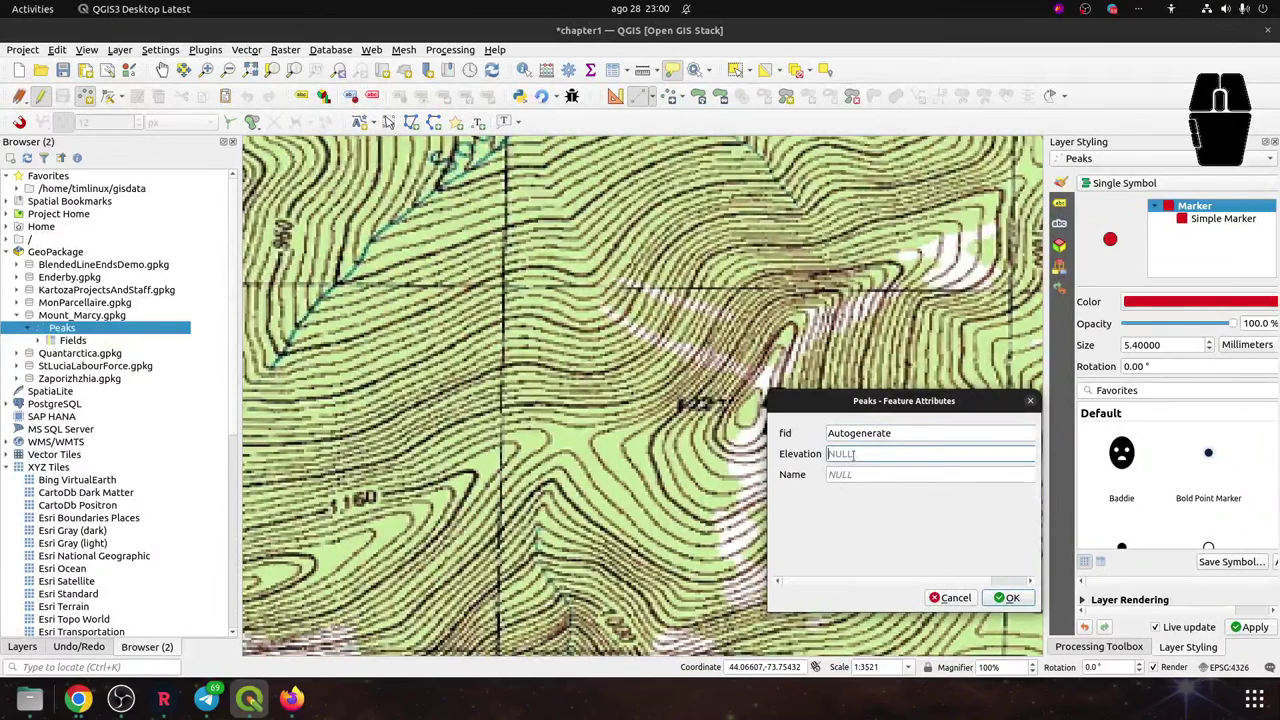
text(1227)
key(Tab)
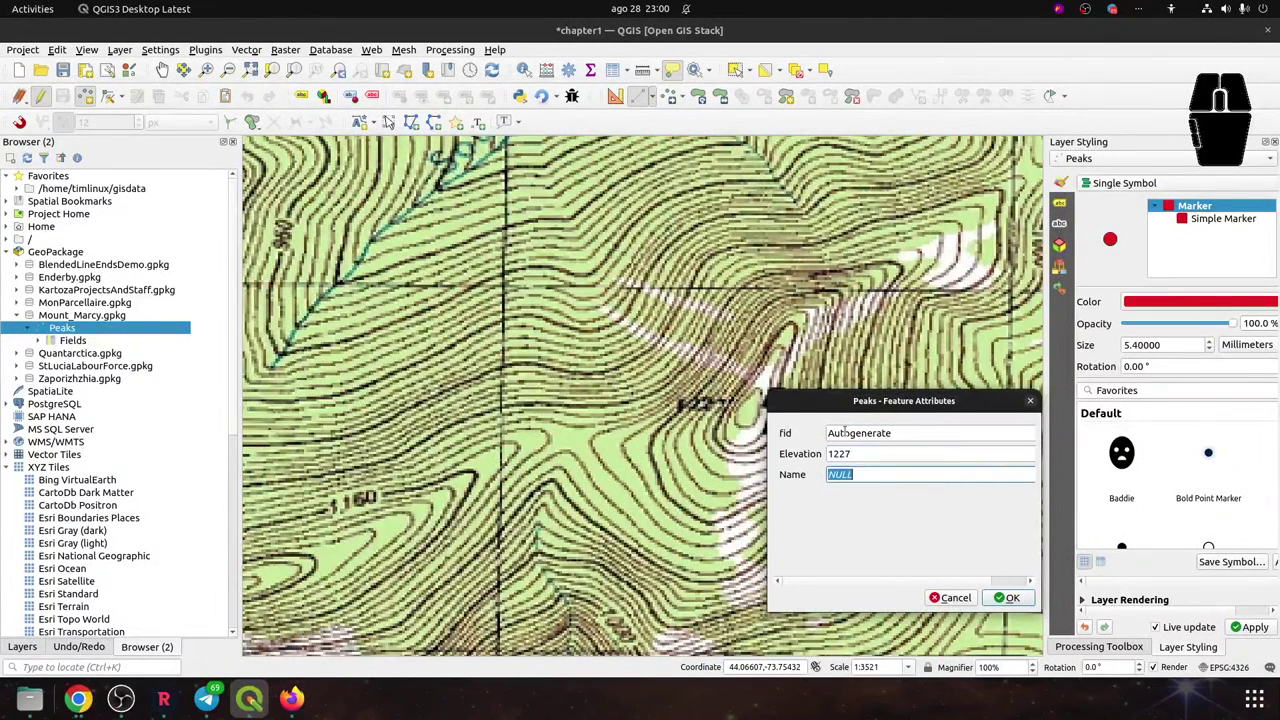
drag(933, 403, 477, 385)
text(Eas)
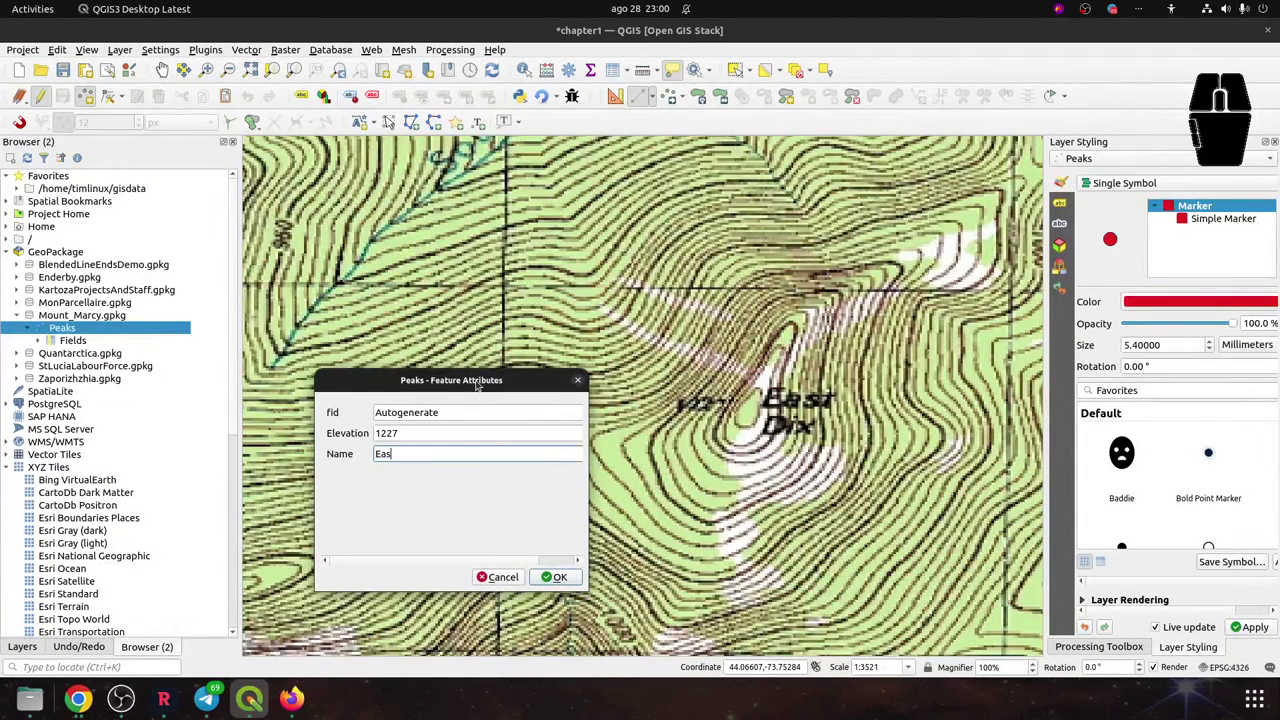
text(t Dix)
click(568, 578)
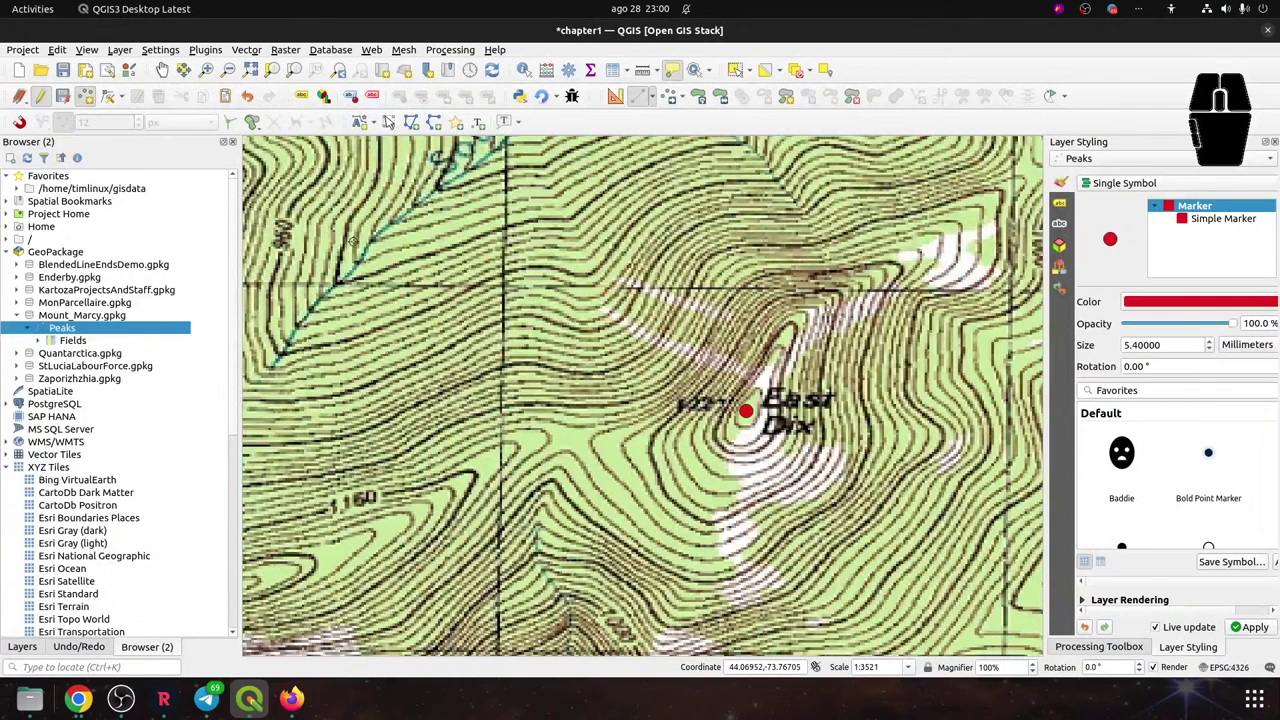
Stop editing the Peaks layer and confirm its attribute table now holds five peaks
click(62, 95)
click(40, 95)
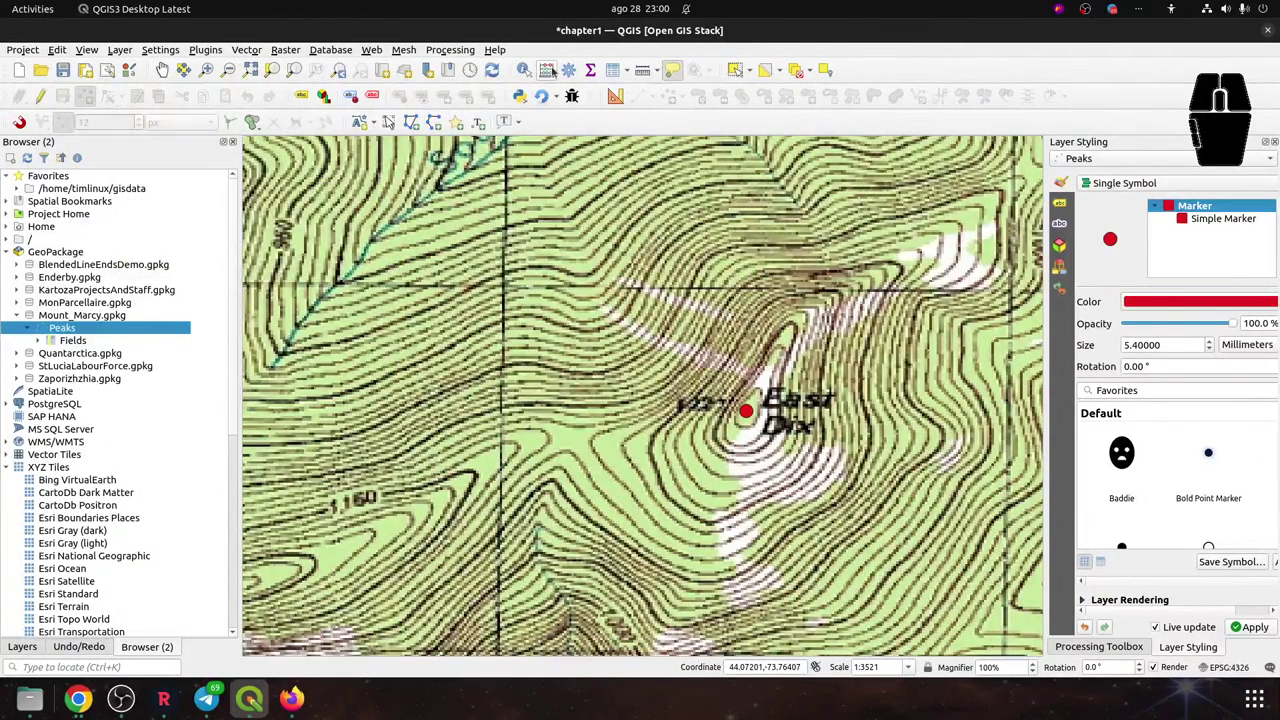
click(608, 70)
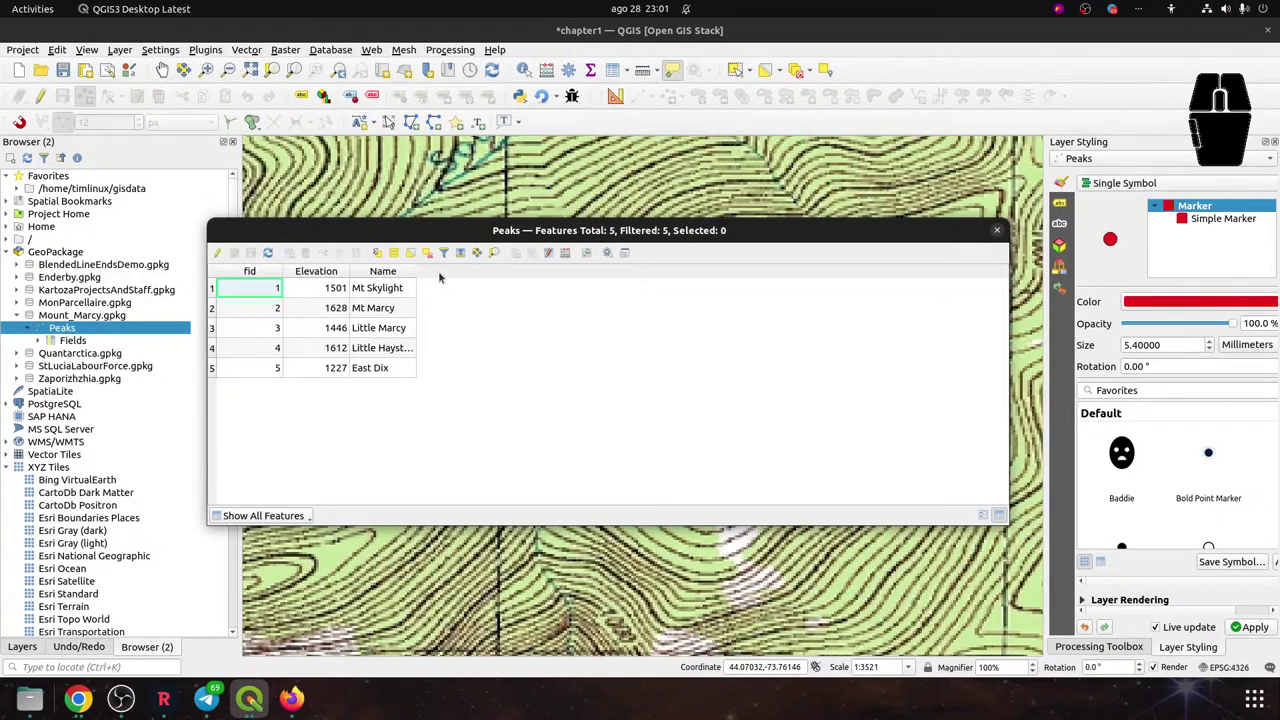
click(996, 230)
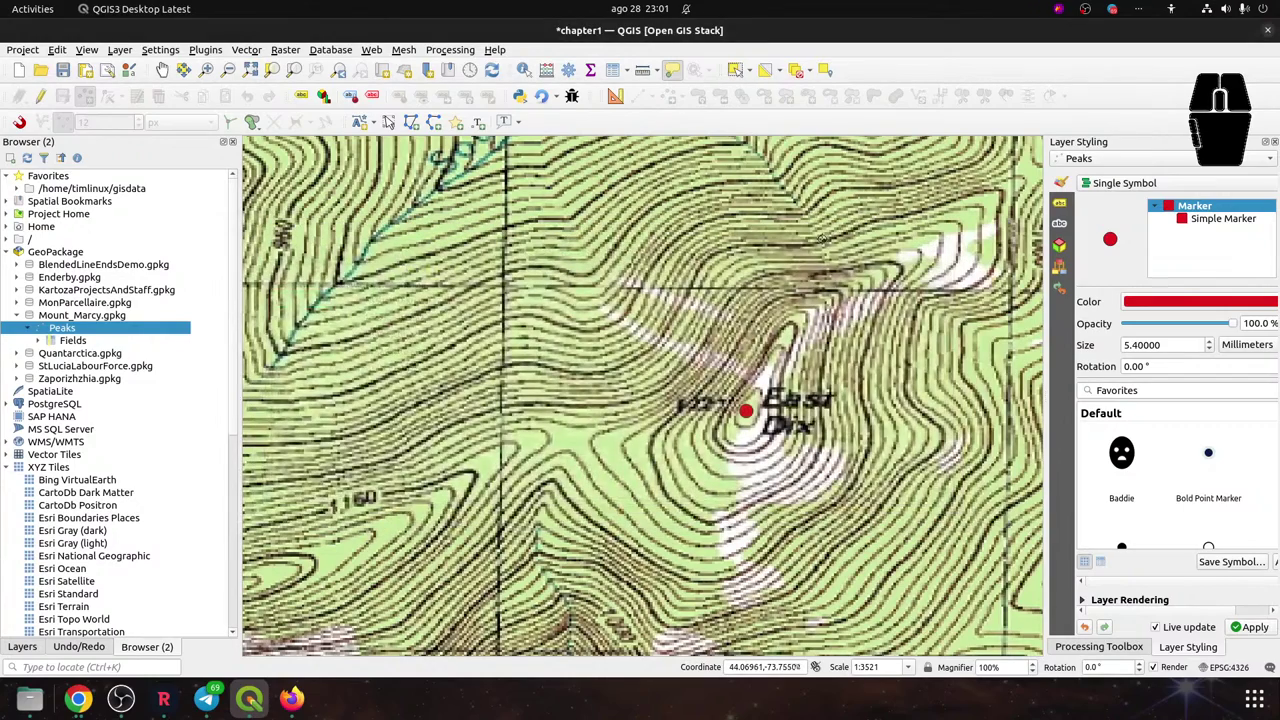
Abandon the New Table form for Mount_Marcy.gpkg and open the New GeoPackage Layer dialog instead
right_click(64, 316)
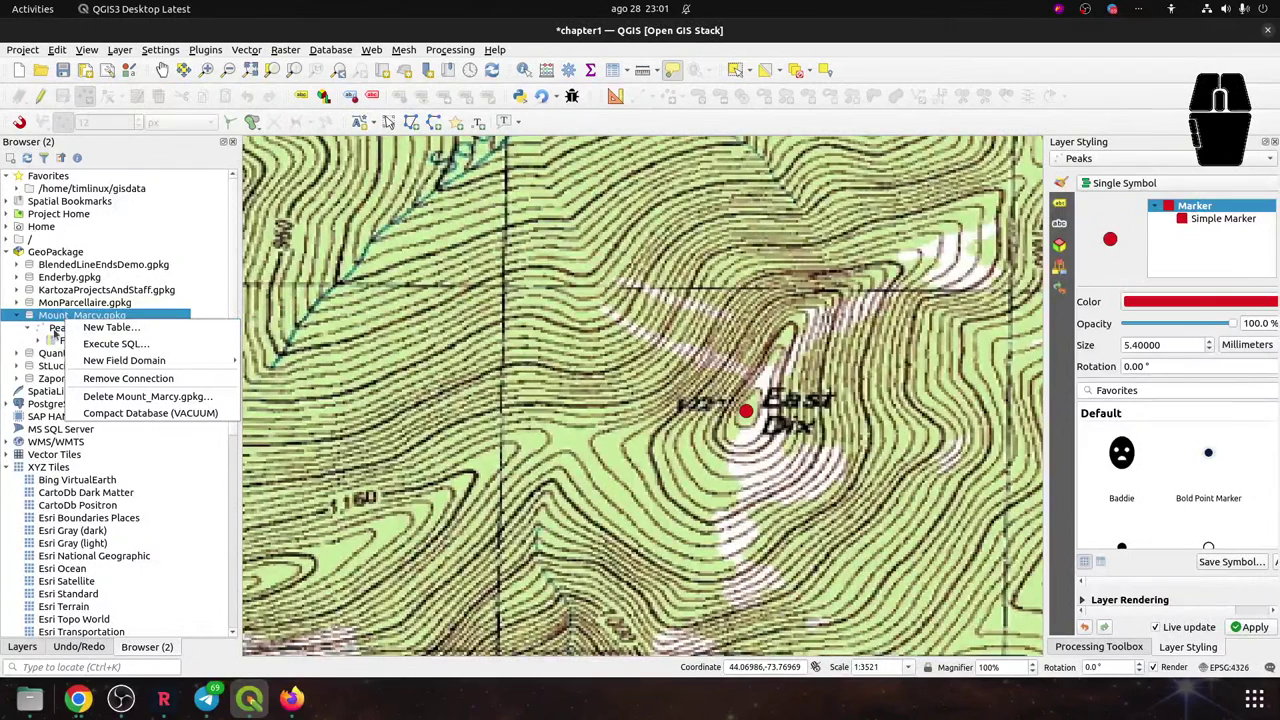
click(90, 329)
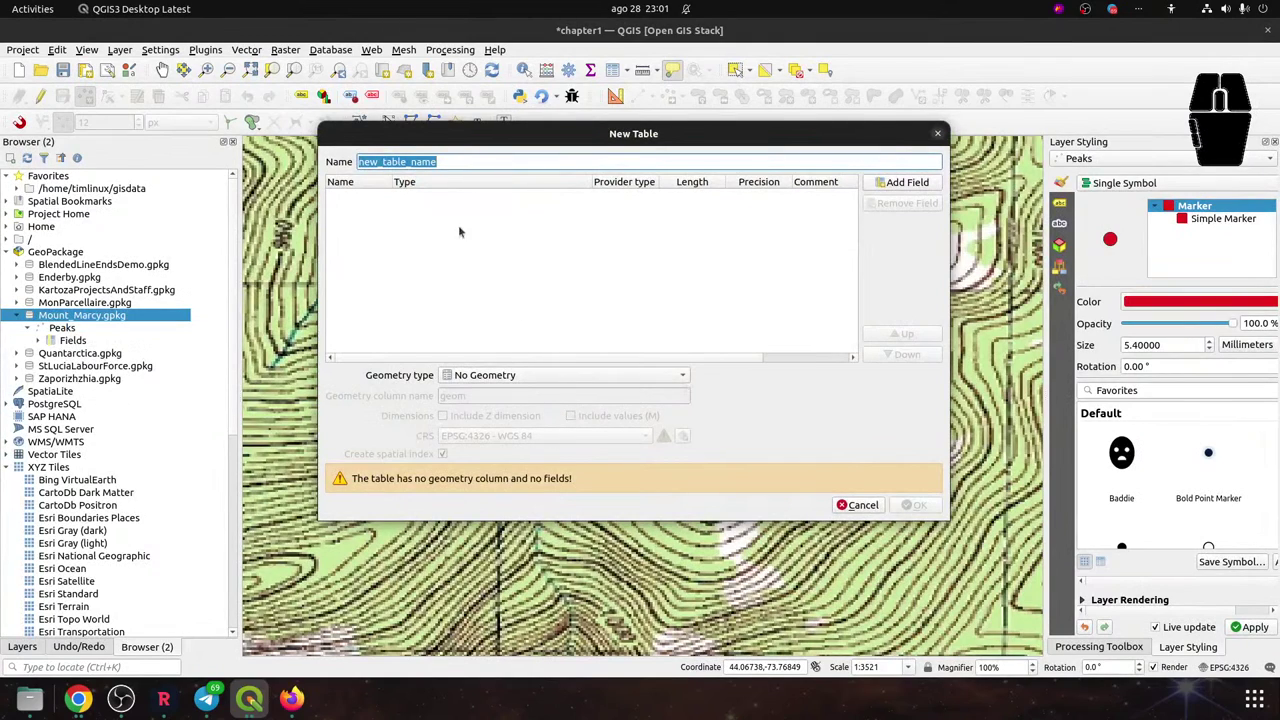
click(459, 161)
click(937, 133)
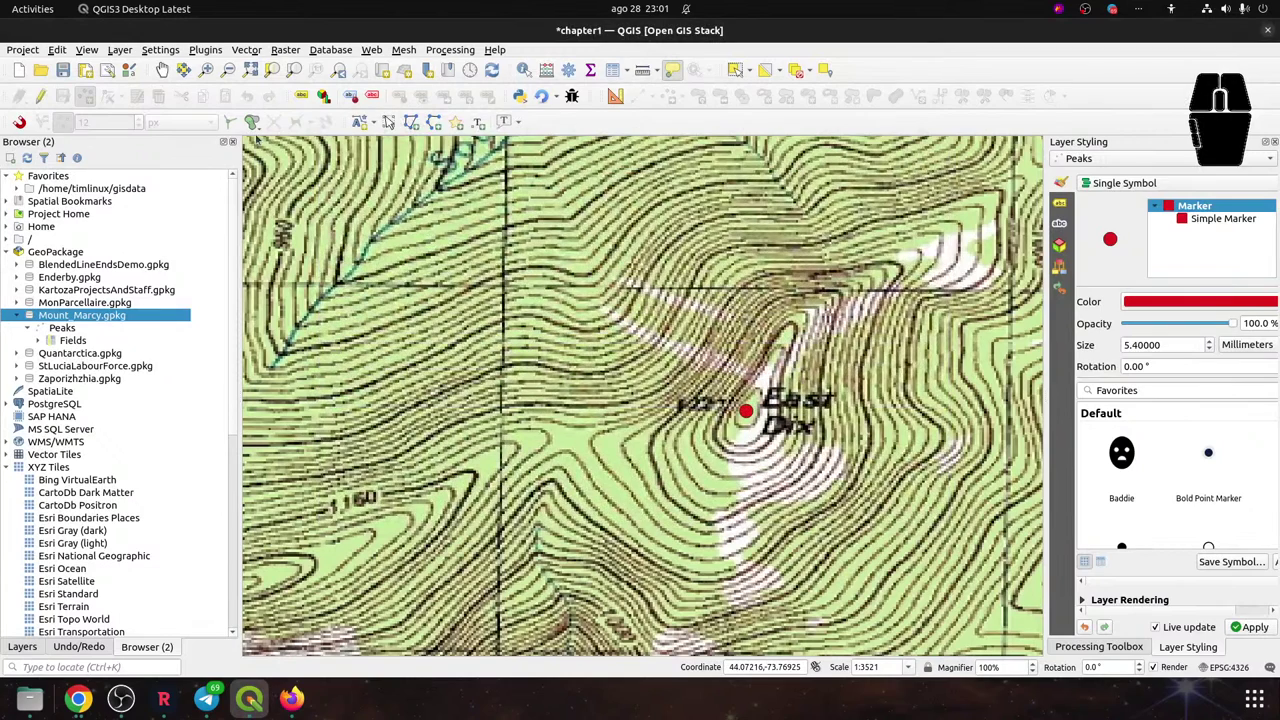
key(ctrl+shift+n)
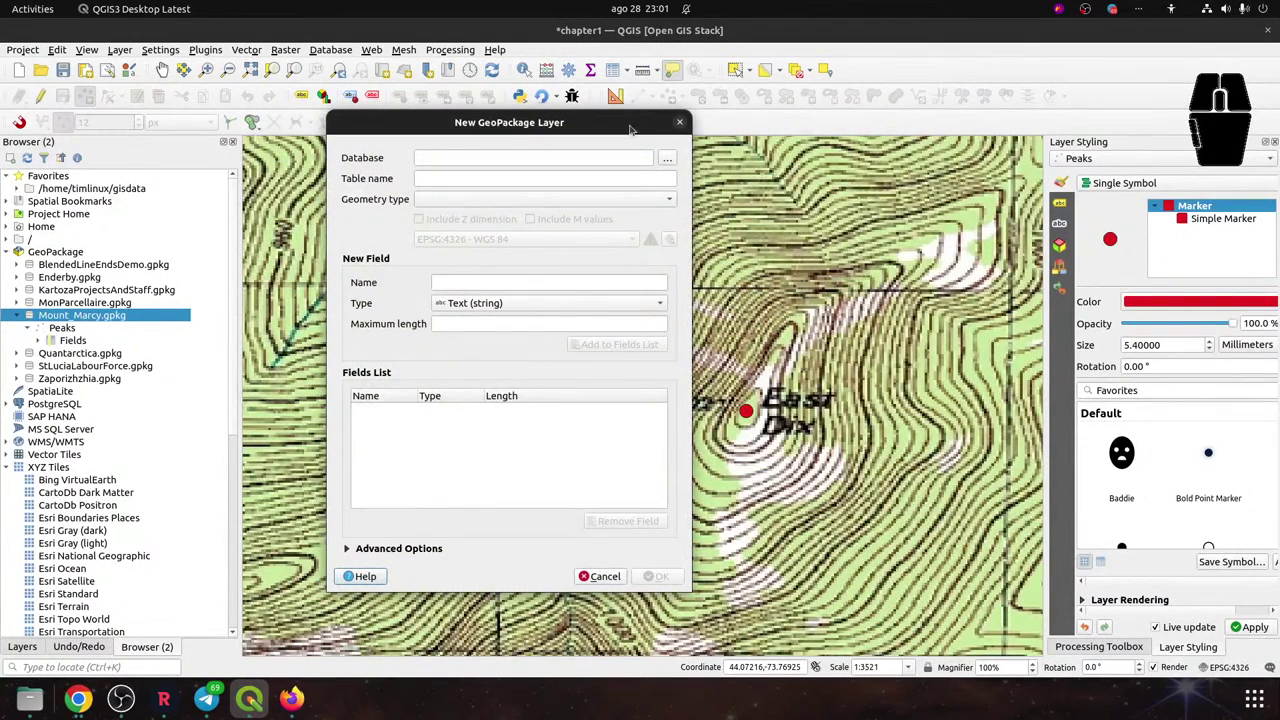
Create a Rivers LineString table with a text Name field in Mount_Marcy.gpkg and load it
click(667, 158)
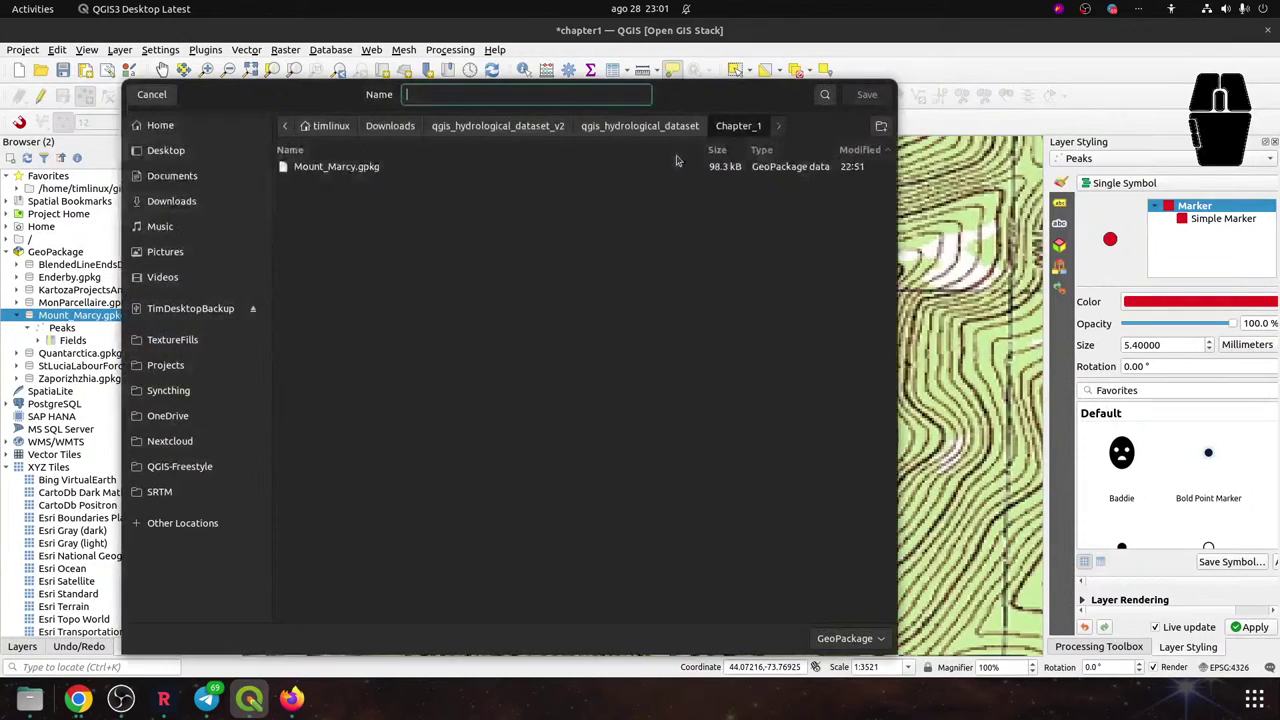
click(345, 170)
key(Return)
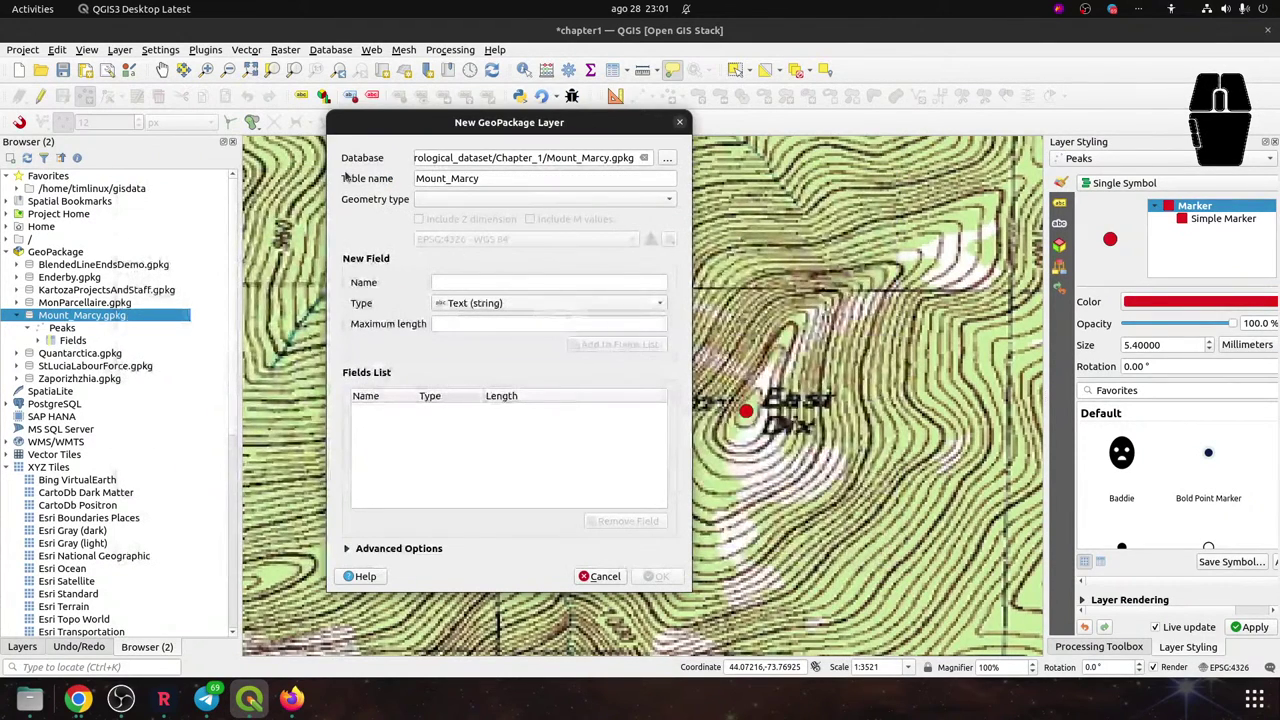
double_click(509, 177)
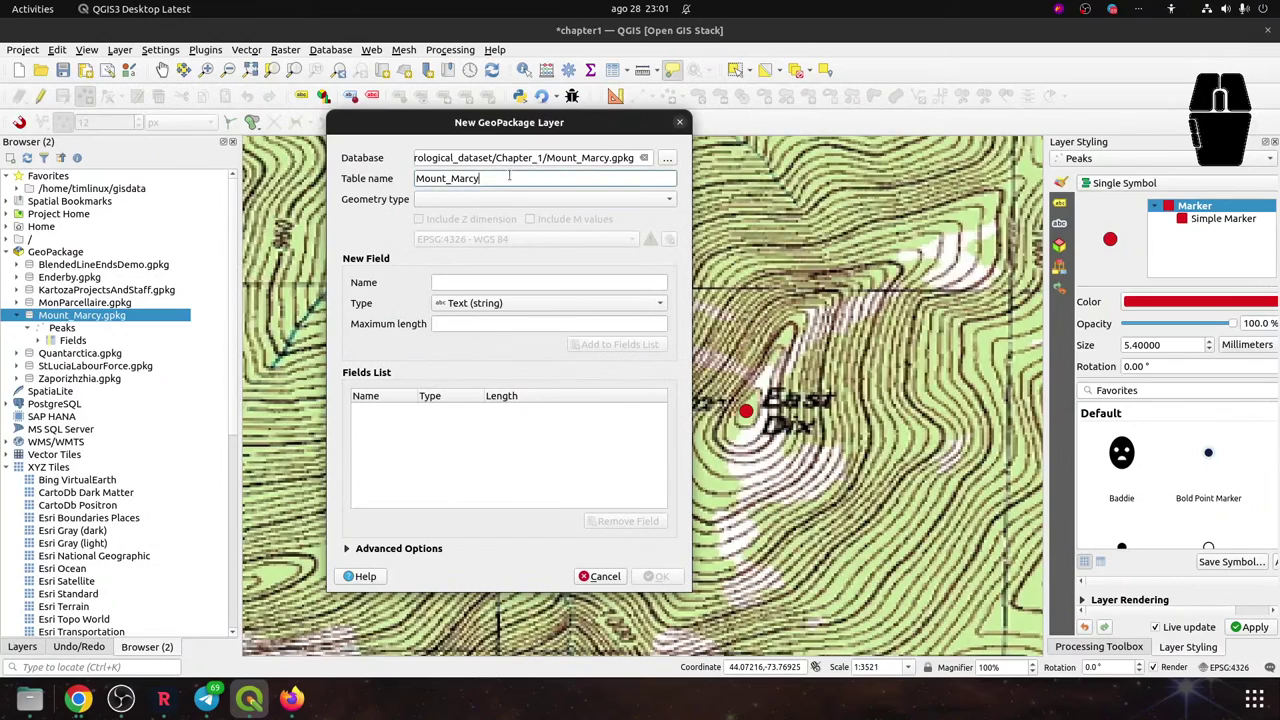
text(Rivers)
click(448, 205)
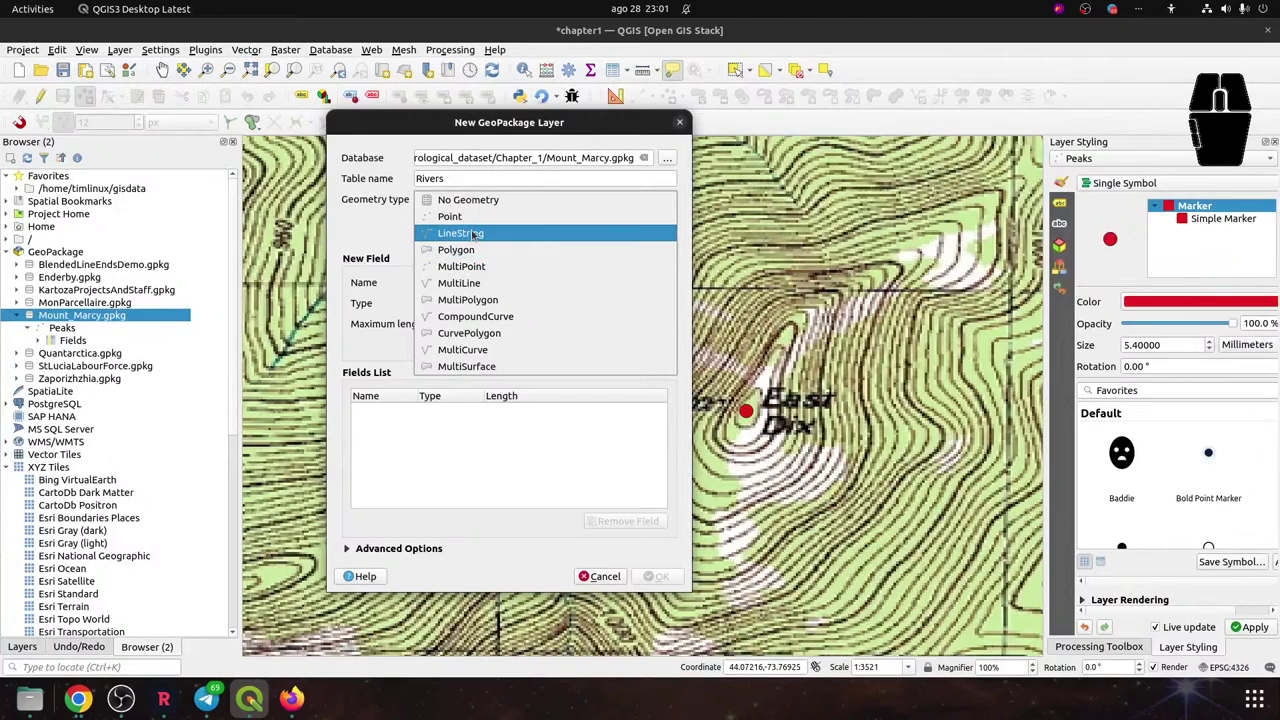
click(473, 233)
click(463, 280)
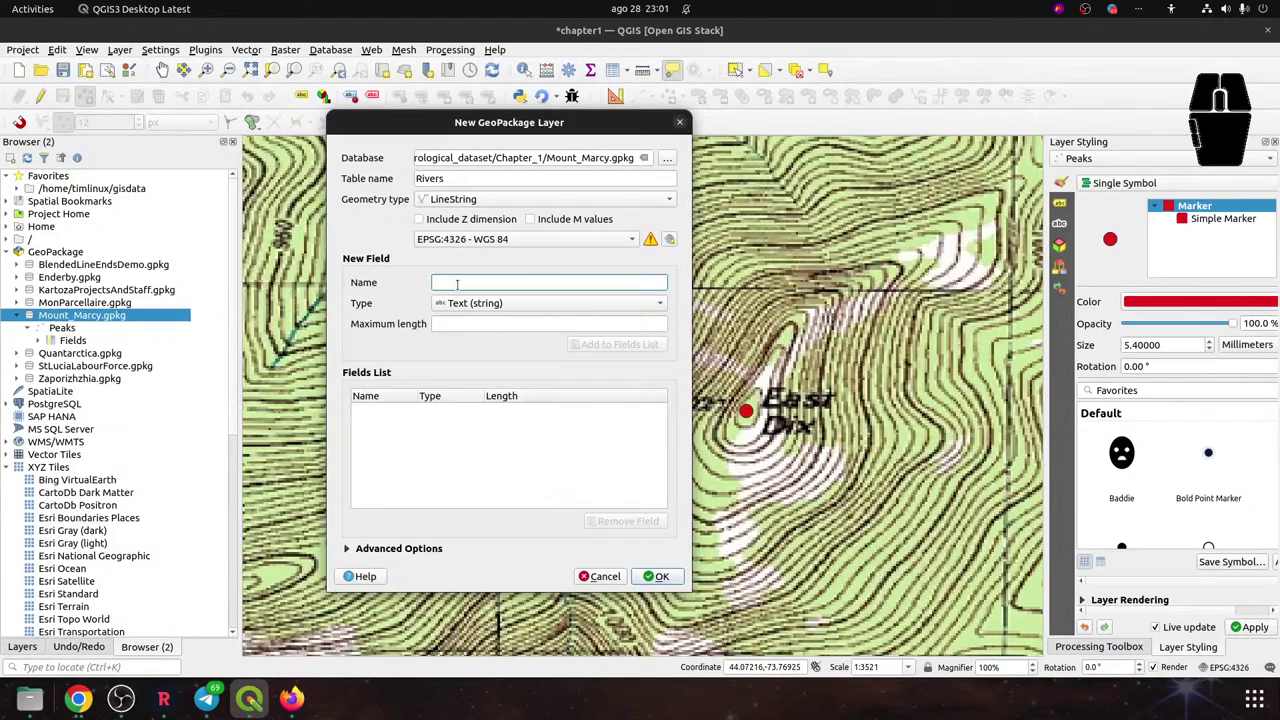
text(Name)
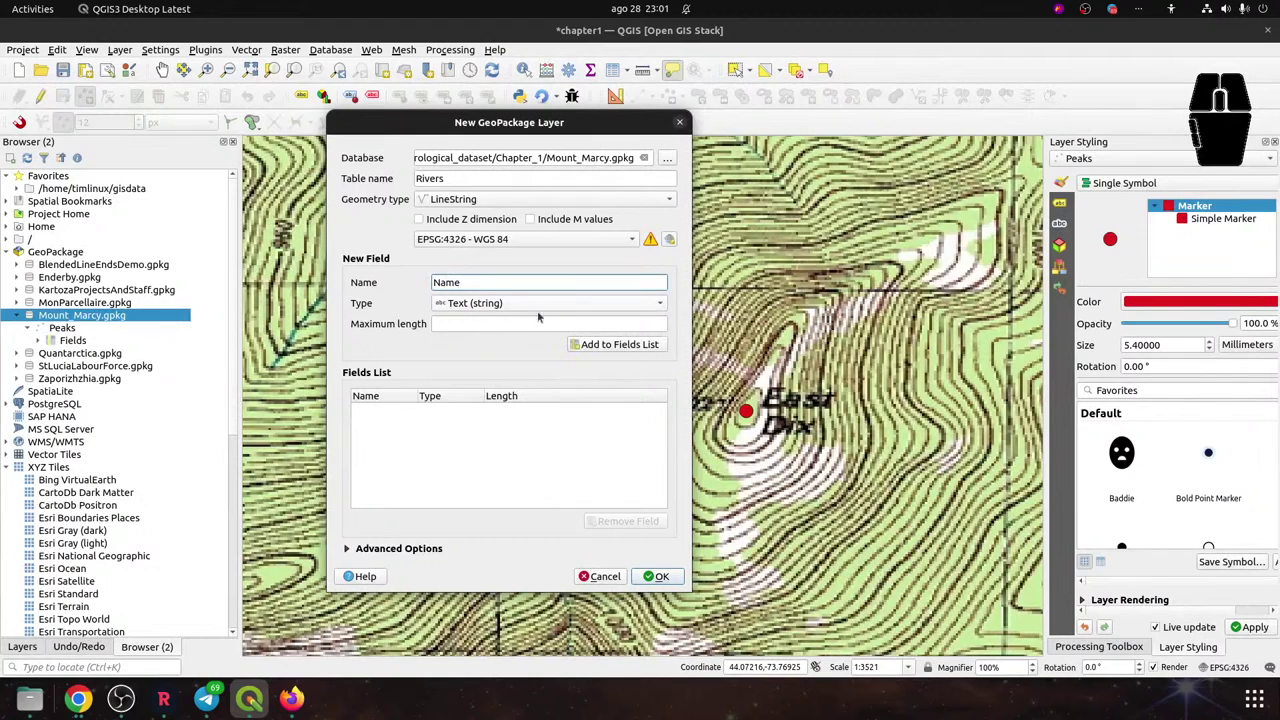
click(612, 344)
click(651, 577)
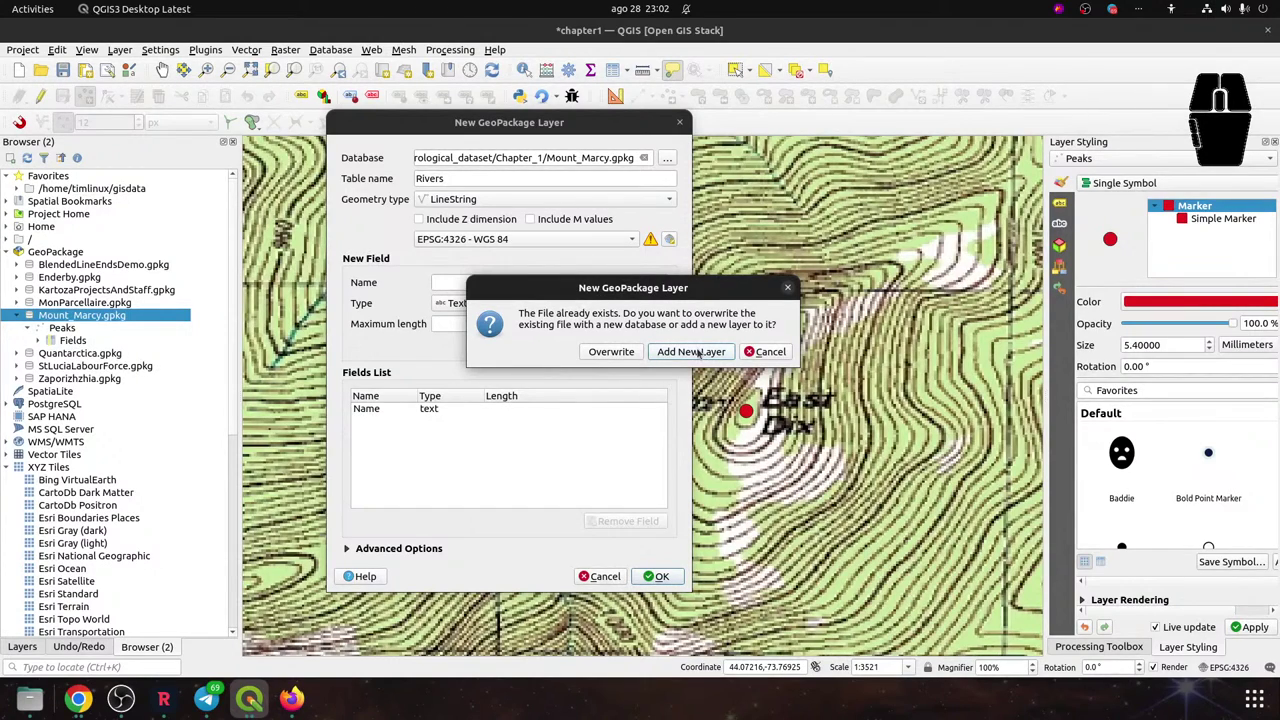
click(691, 352)
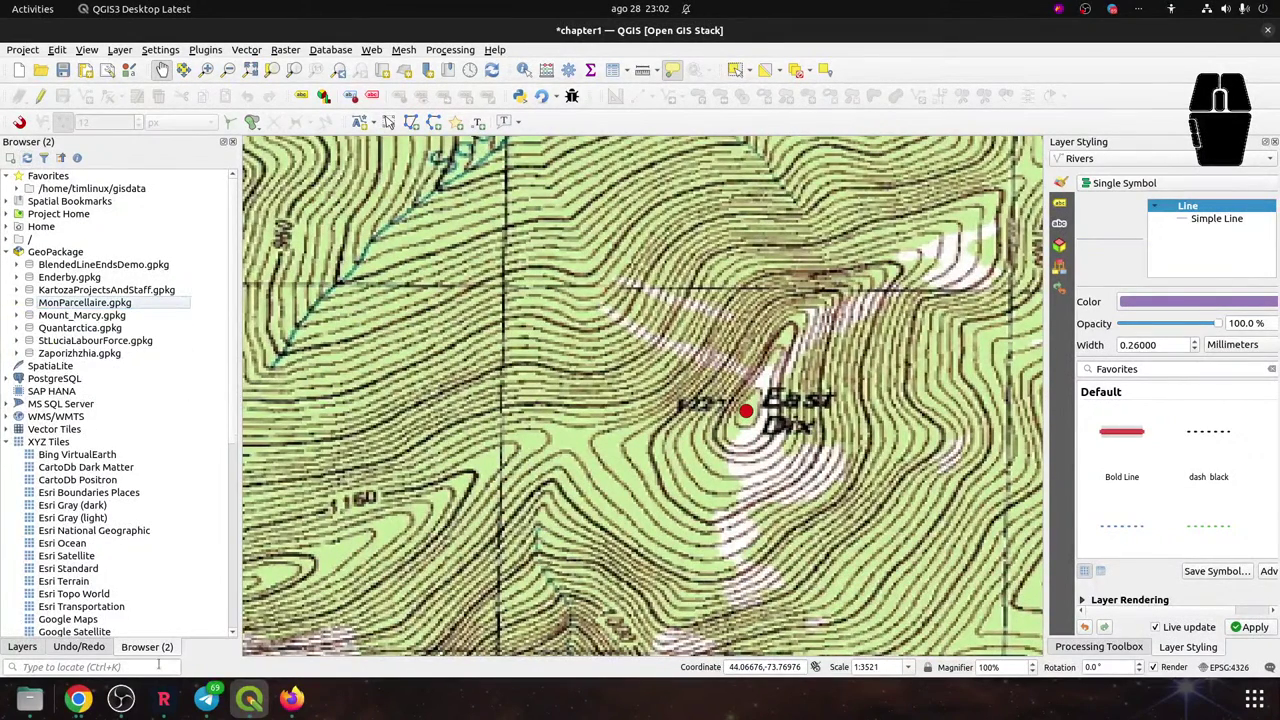
Launch QGIS again, reopen the chapter1 project accepting its transformation, and start a new GeoPackage layer
key(super)
text(qg)
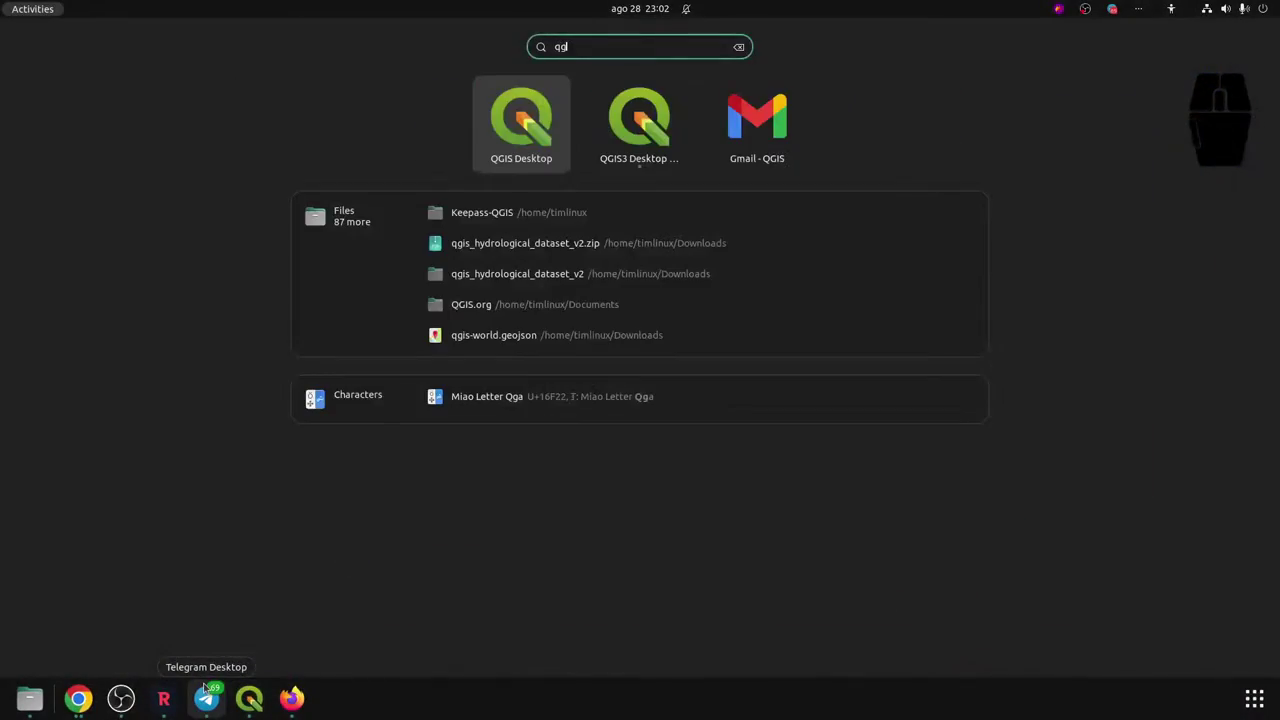
key(Return)
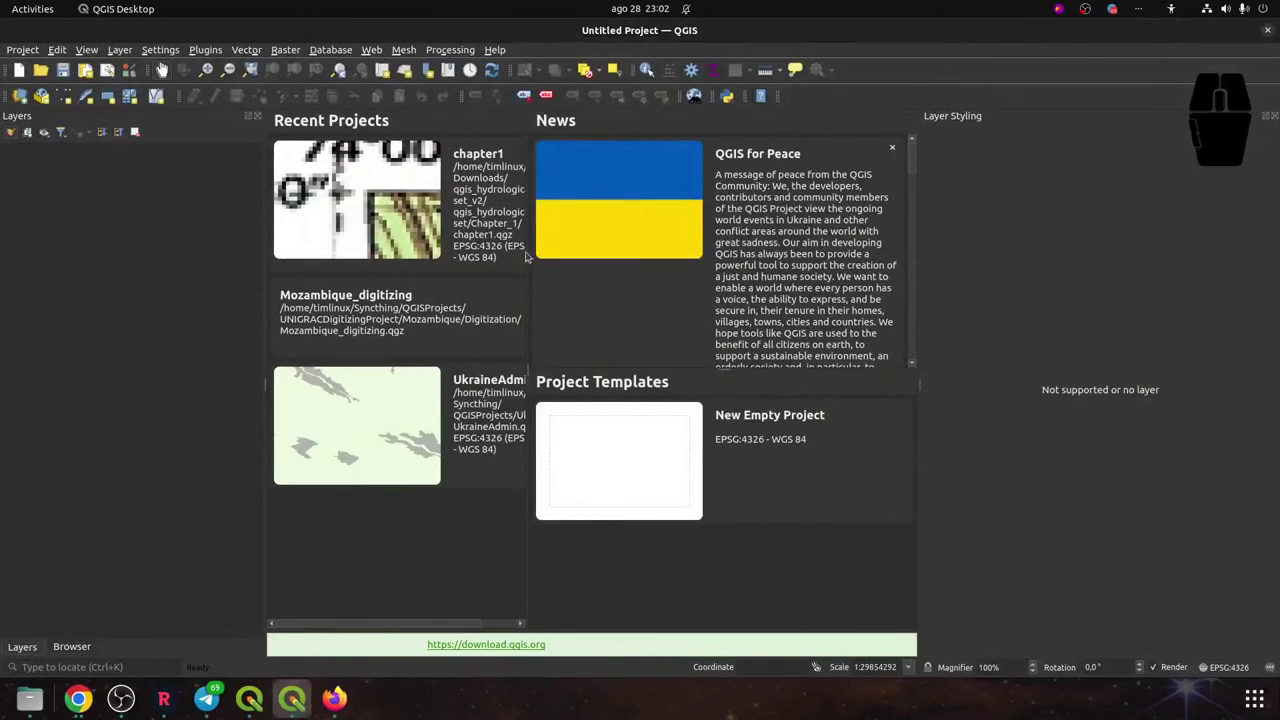
click(356, 185)
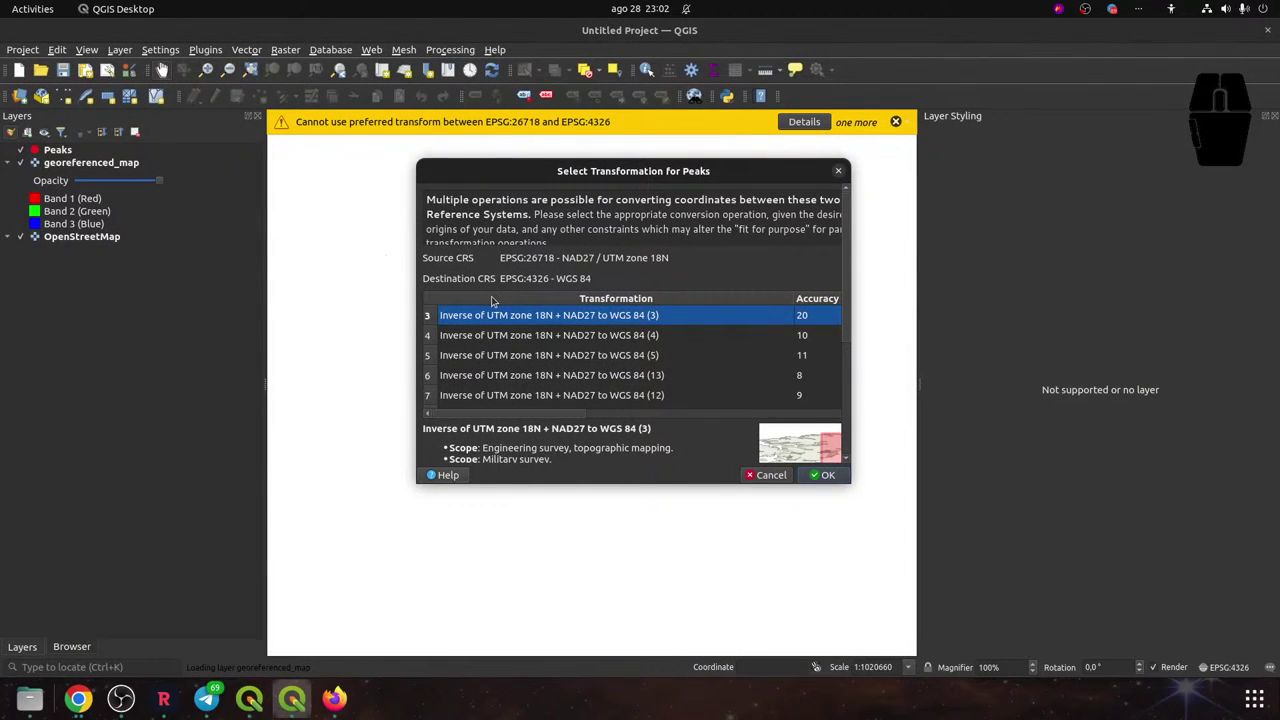
key(Return)
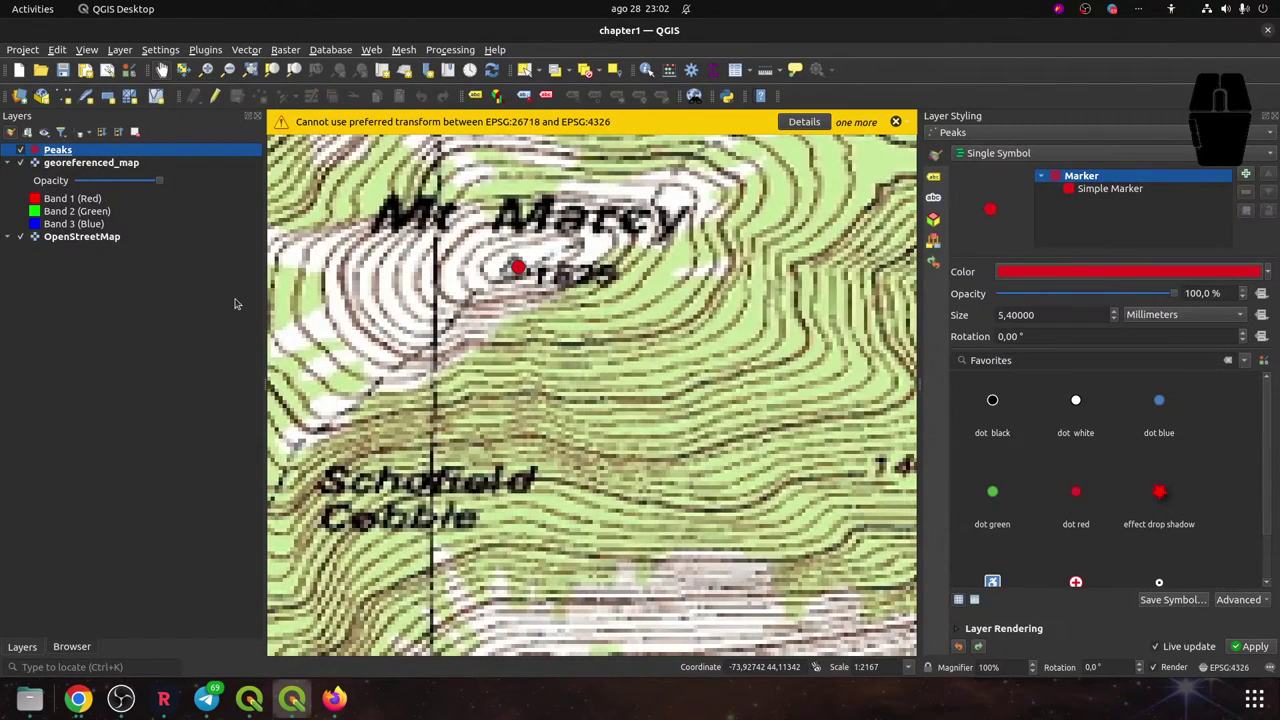
key(ctrl+shift+n)
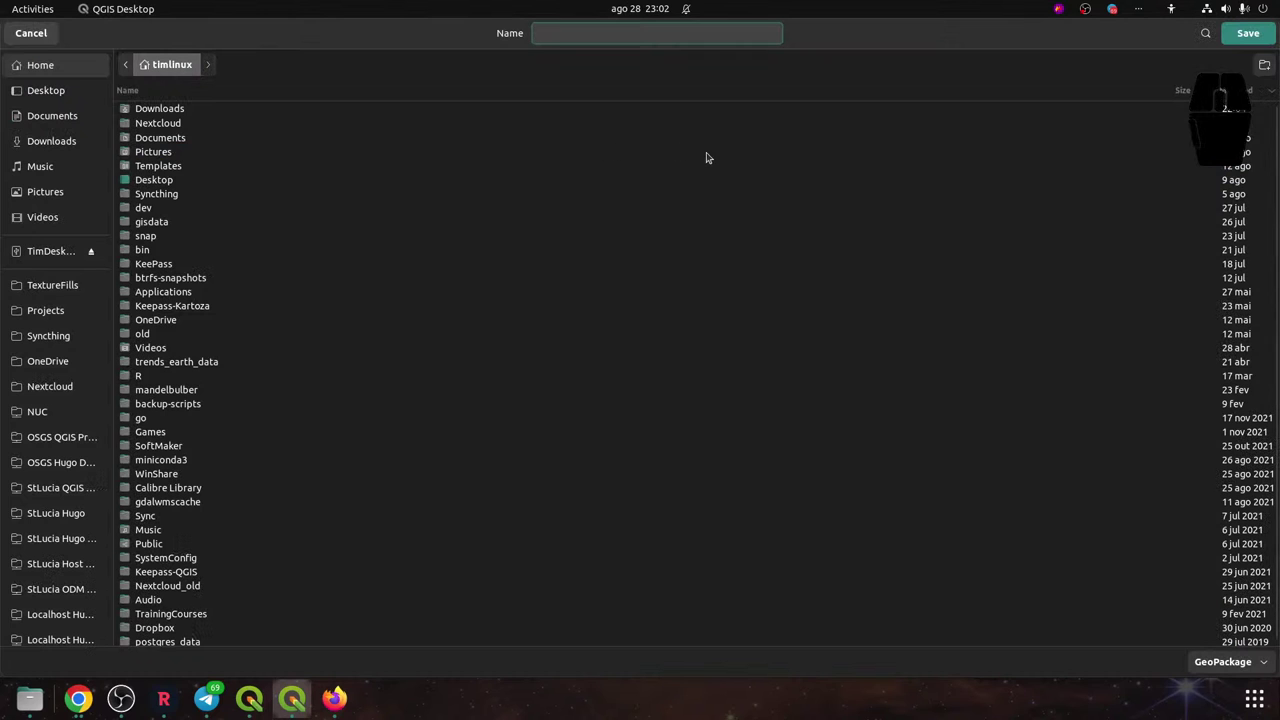
double_click(160, 109)
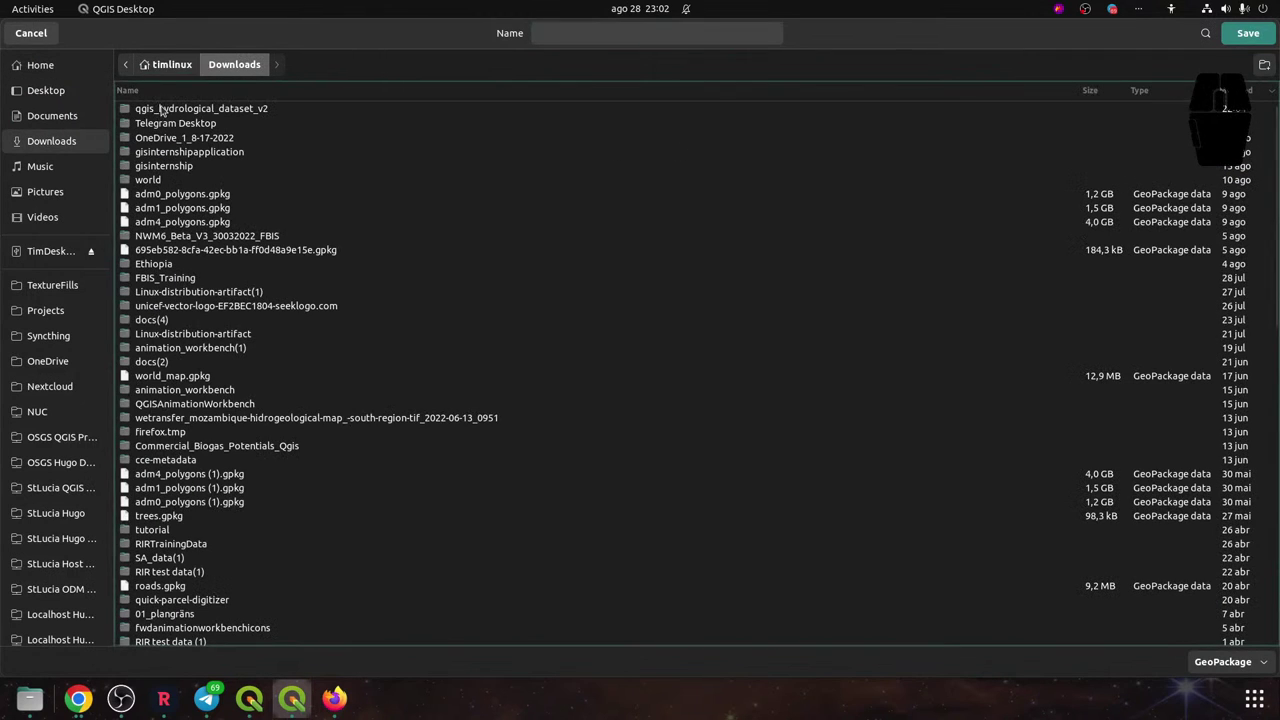
double_click(160, 109)
double_click(160, 110)
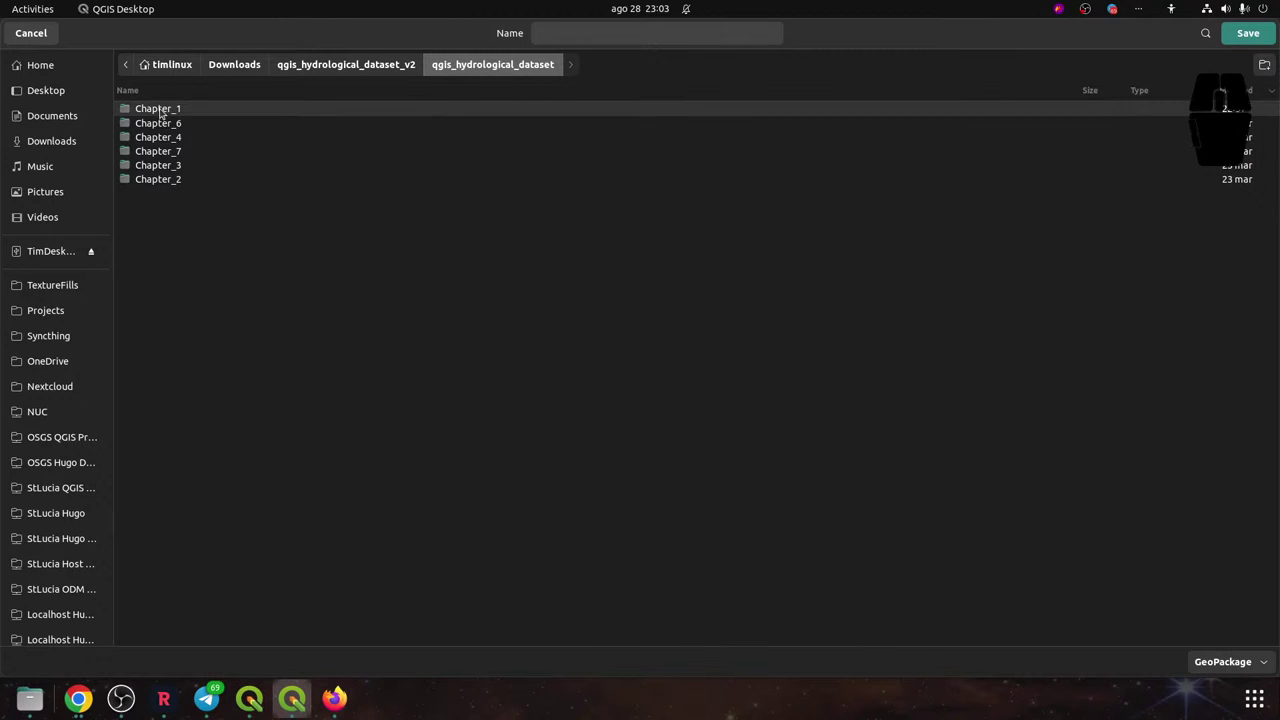
double_click(160, 110)
double_click(162, 110)
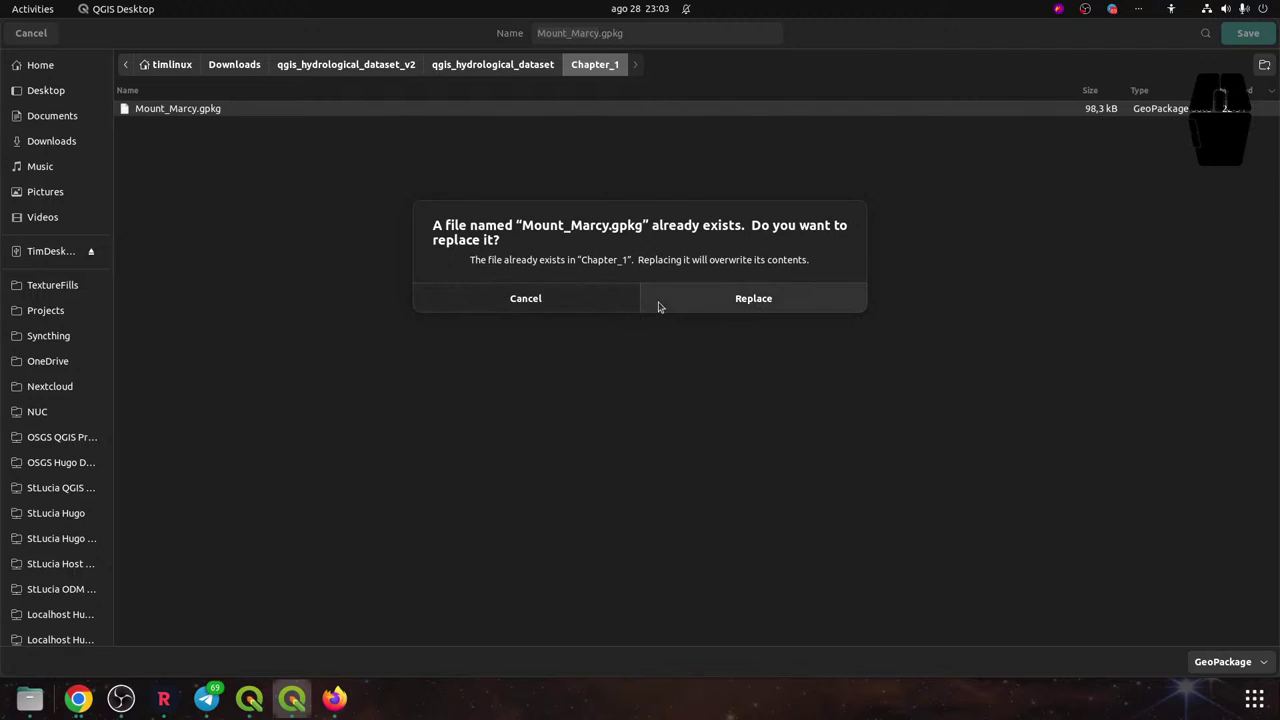
click(551, 297)
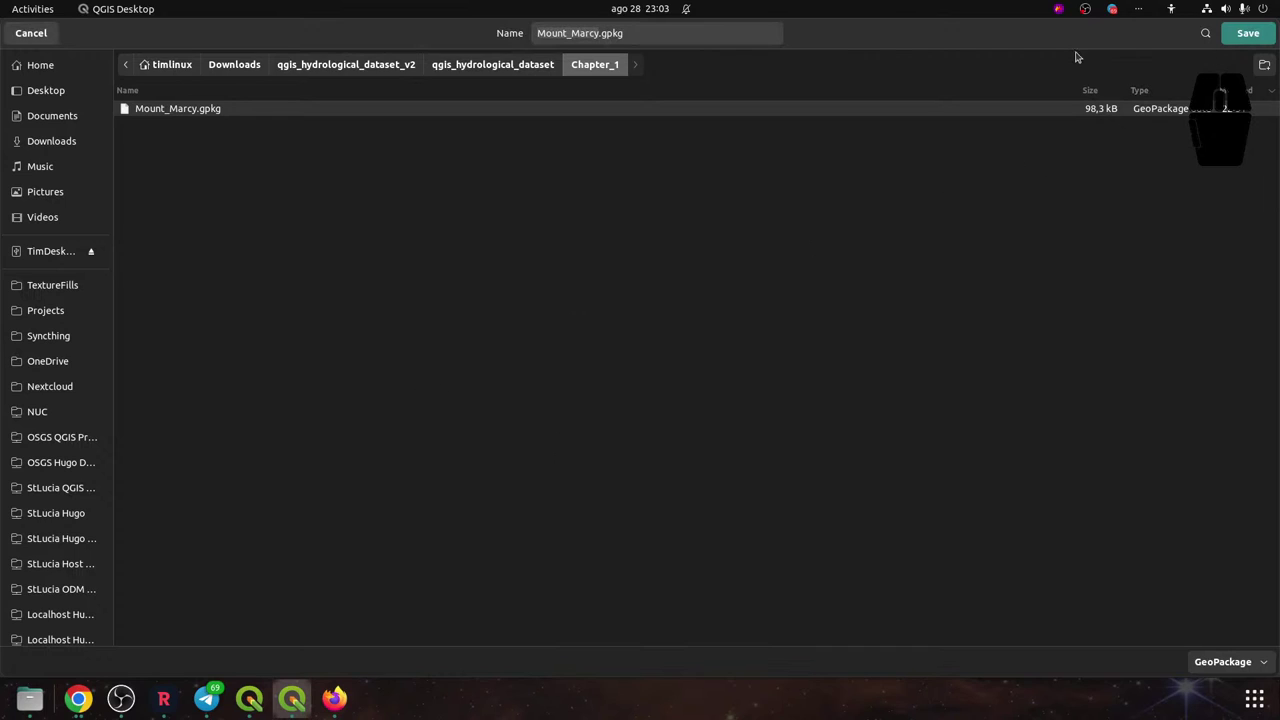
click(30, 33)
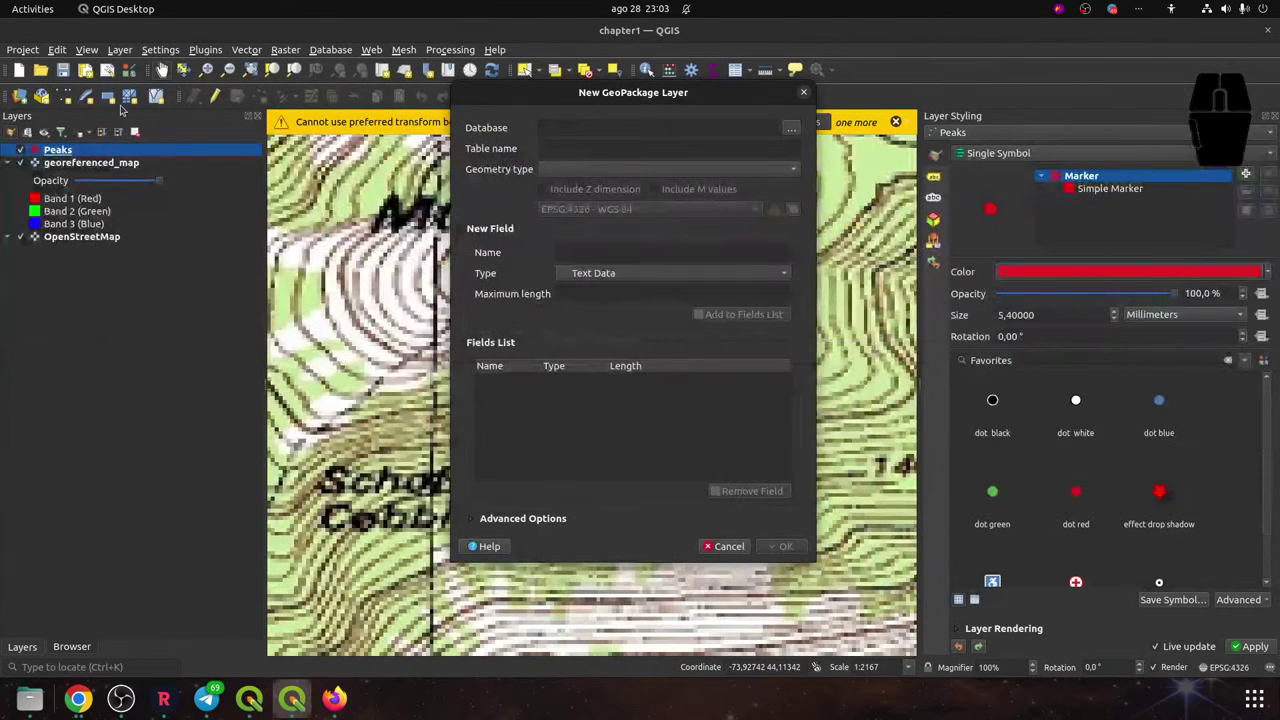
click(803, 92)
Close the second QGIS window and zoom out slightly in the original session
click(1268, 30)
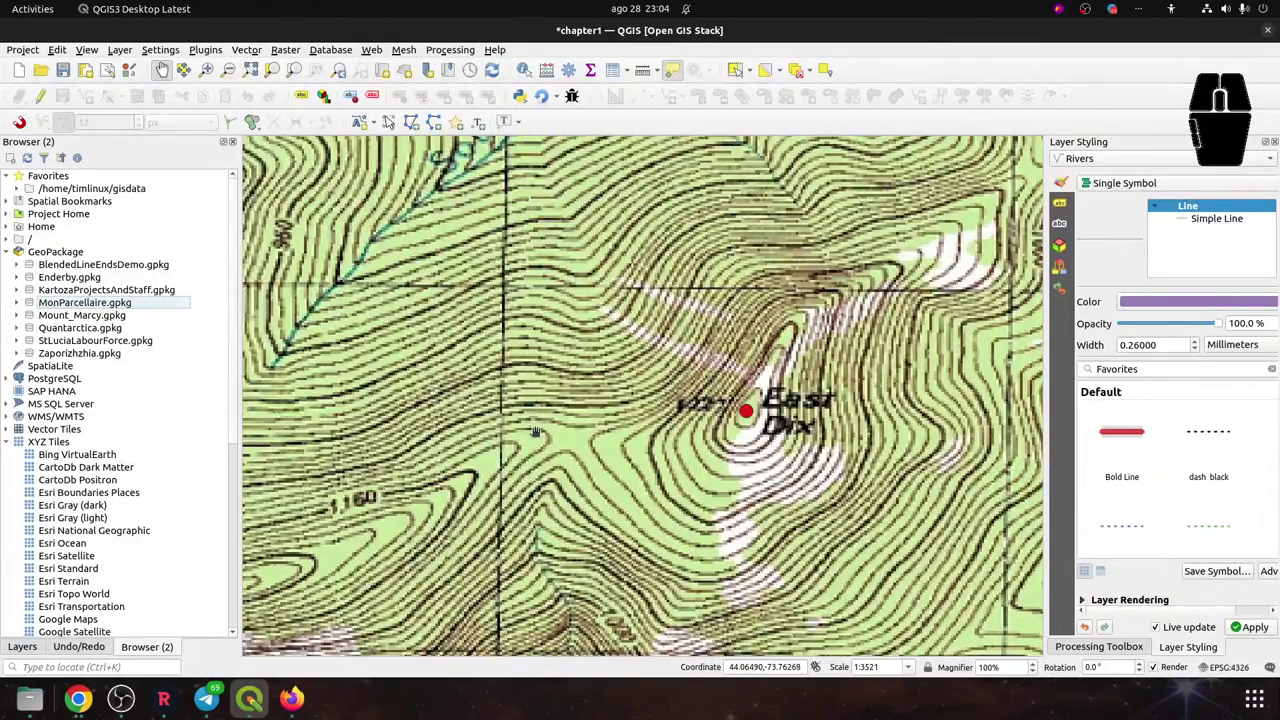
scroll(398, 243, down, 1)
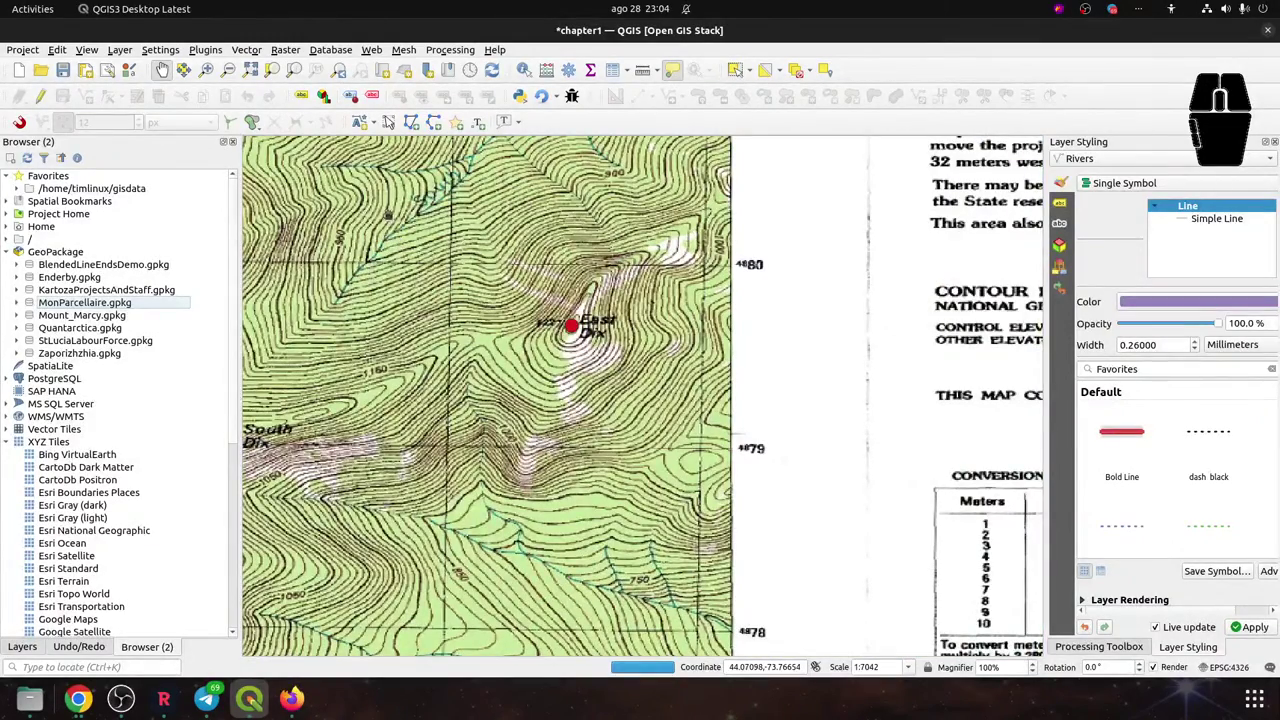
Pan along the streams and zoom out to about 1:14094 around Cheney Cobble and the ponds
drag(398, 243, 587, 396)
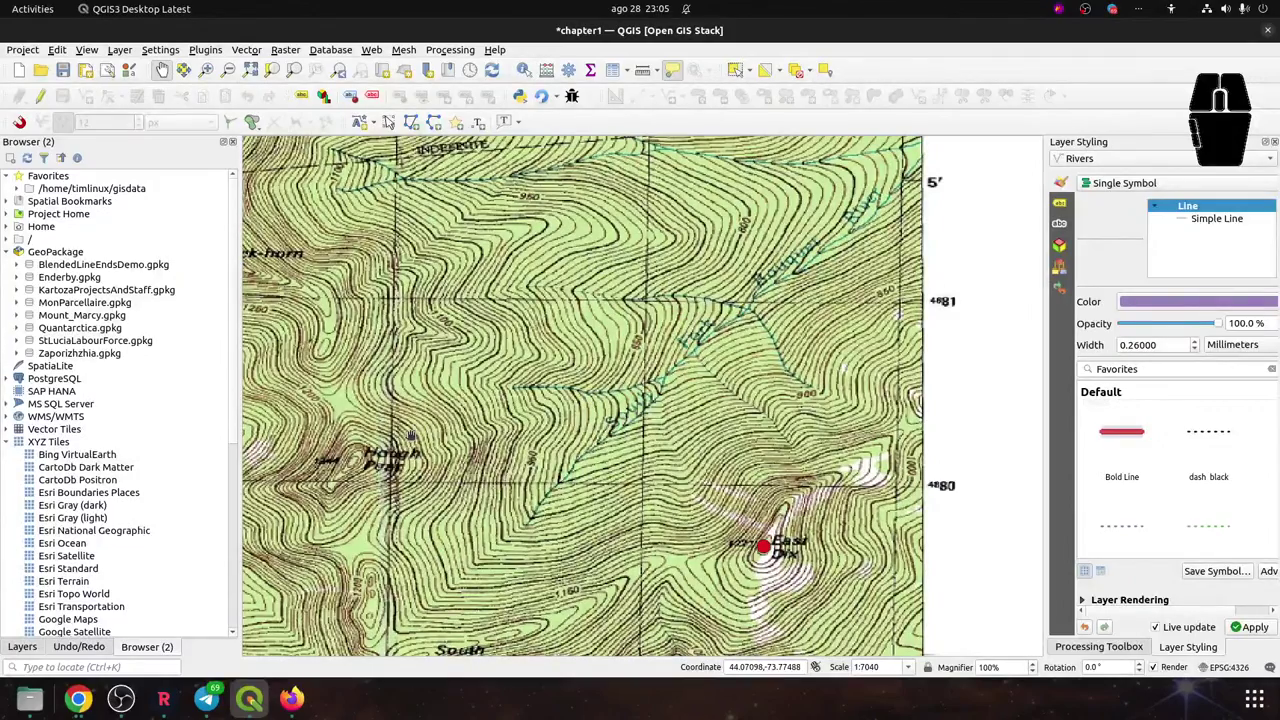
scroll(411, 437, down, 4)
scroll(411, 437, up, 2)
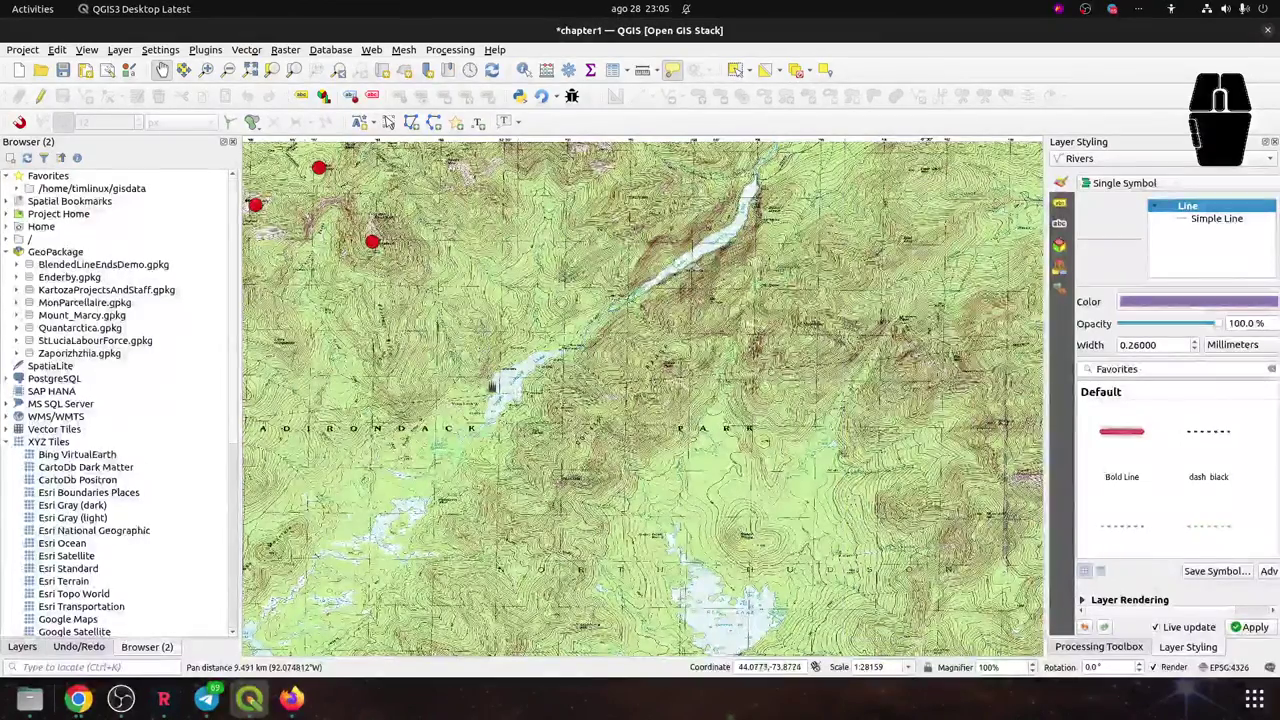
scroll(420, 408, up, 2)
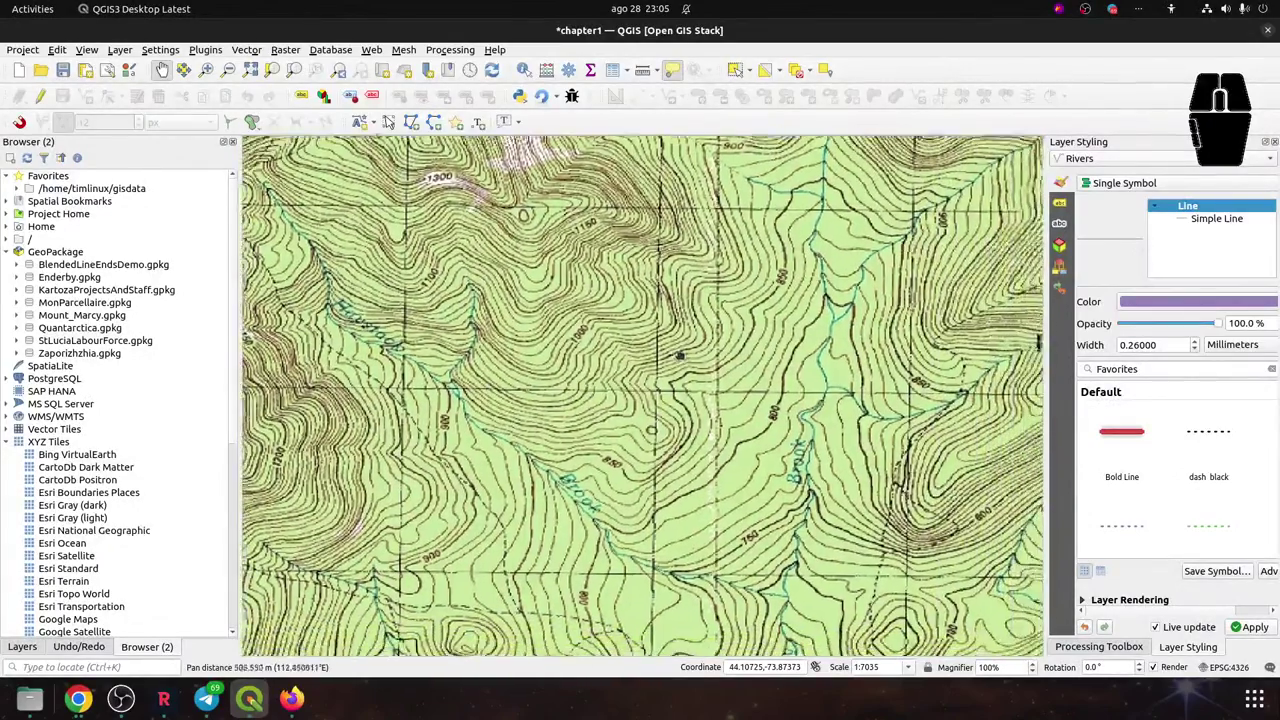
drag(680, 355, 858, 413)
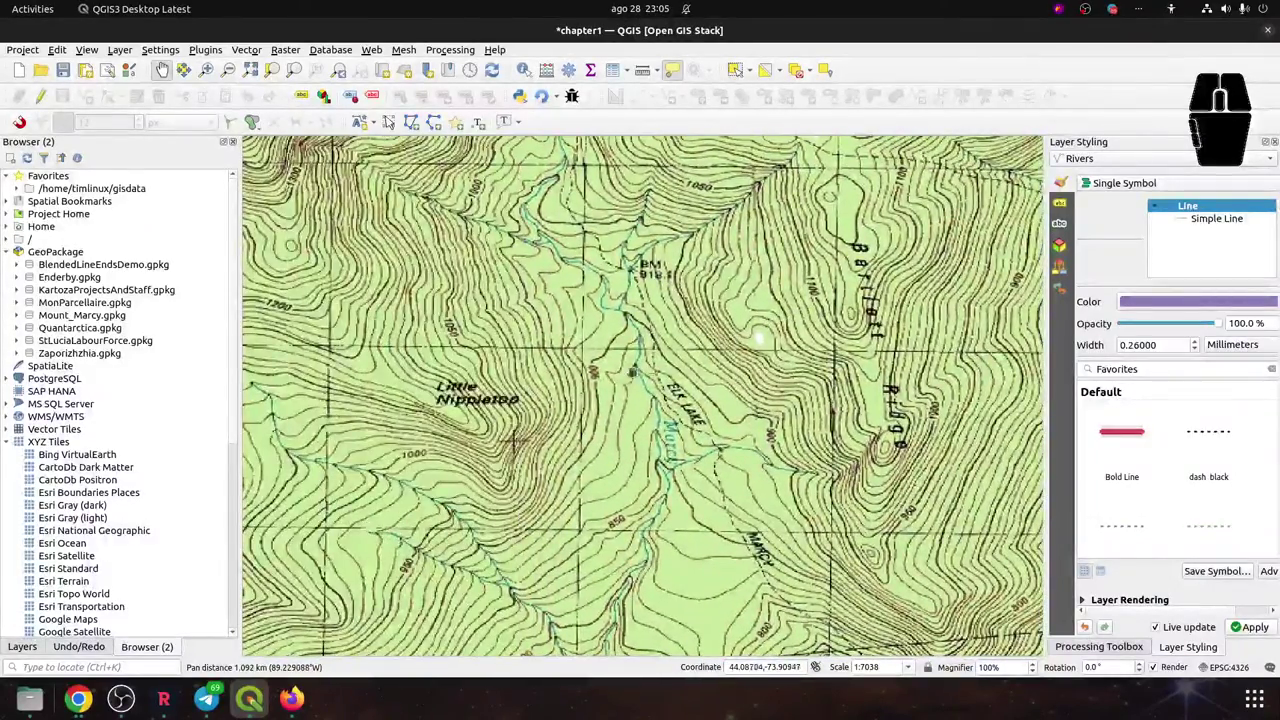
drag(329, 448, 644, 336)
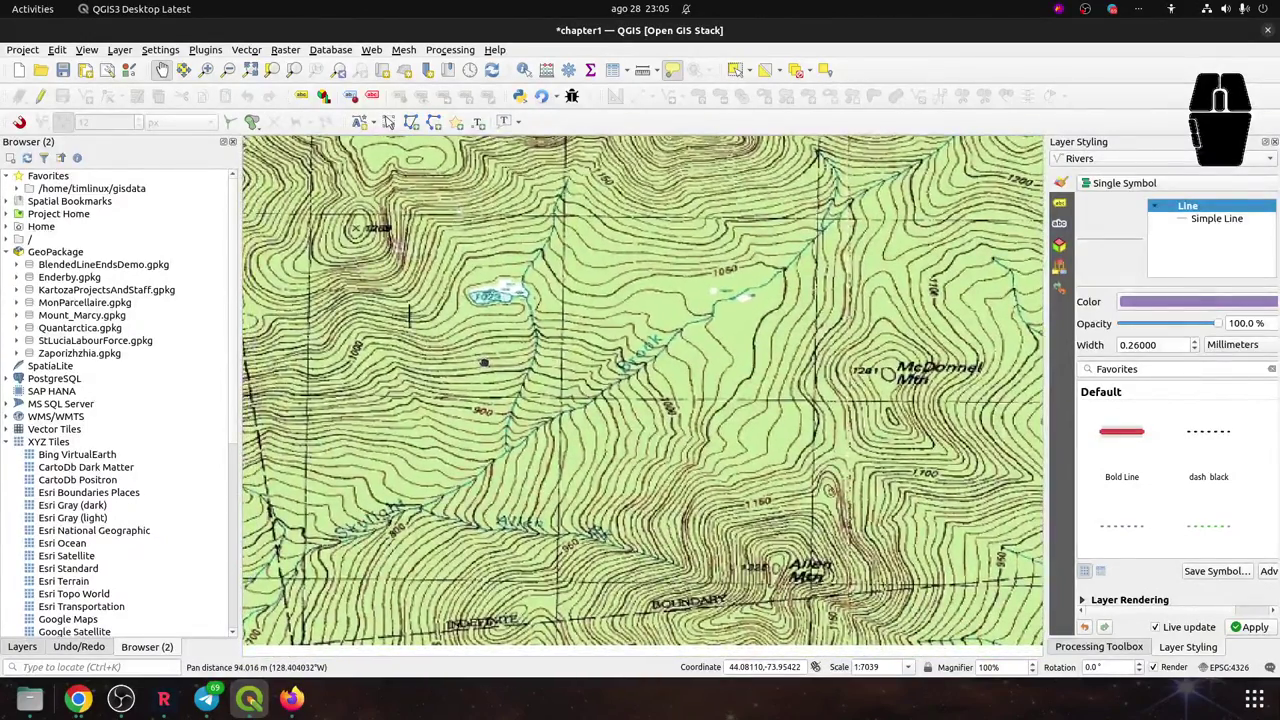
drag(484, 362, 495, 355)
drag(631, 296, 726, 346)
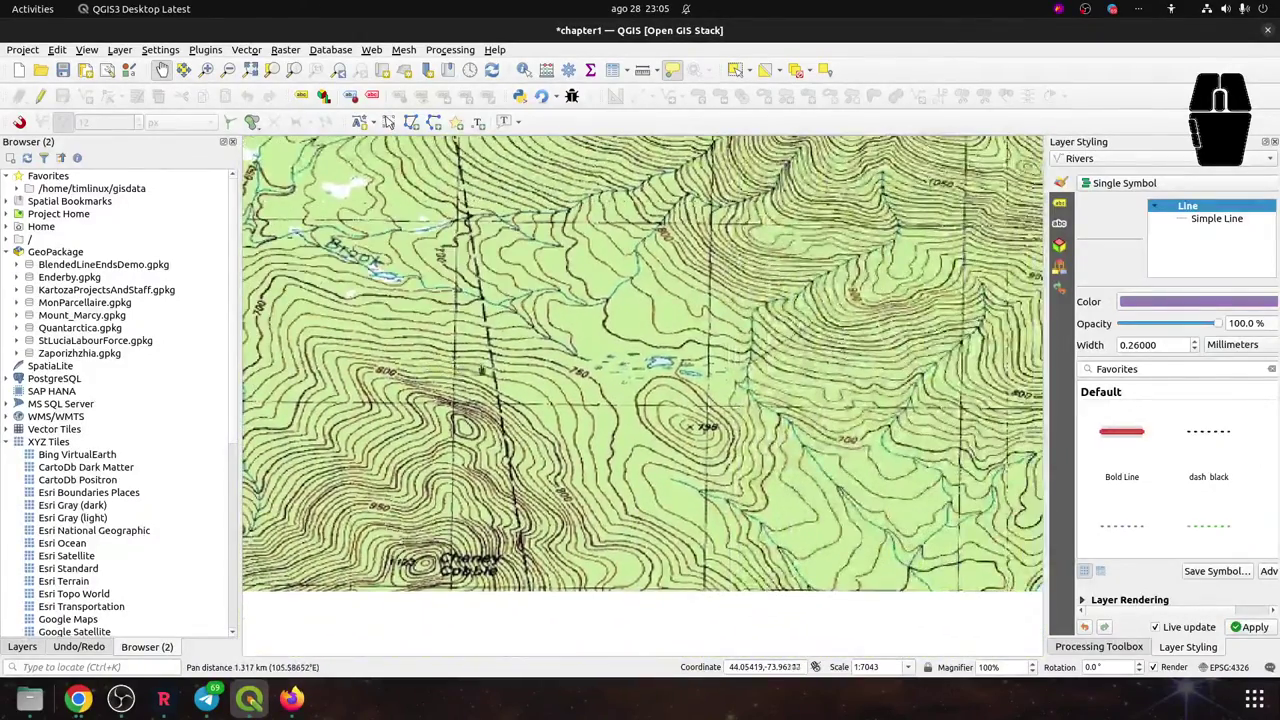
drag(600, 400, 718, 203)
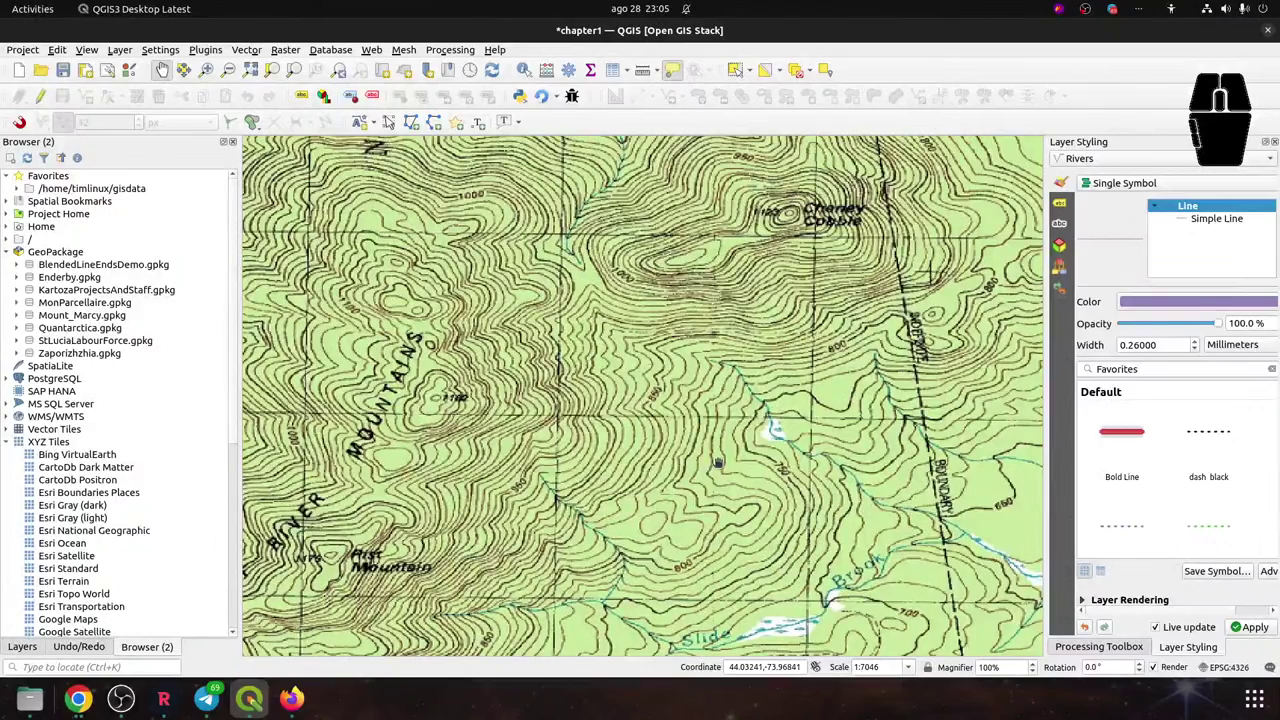
drag(873, 554, 831, 357)
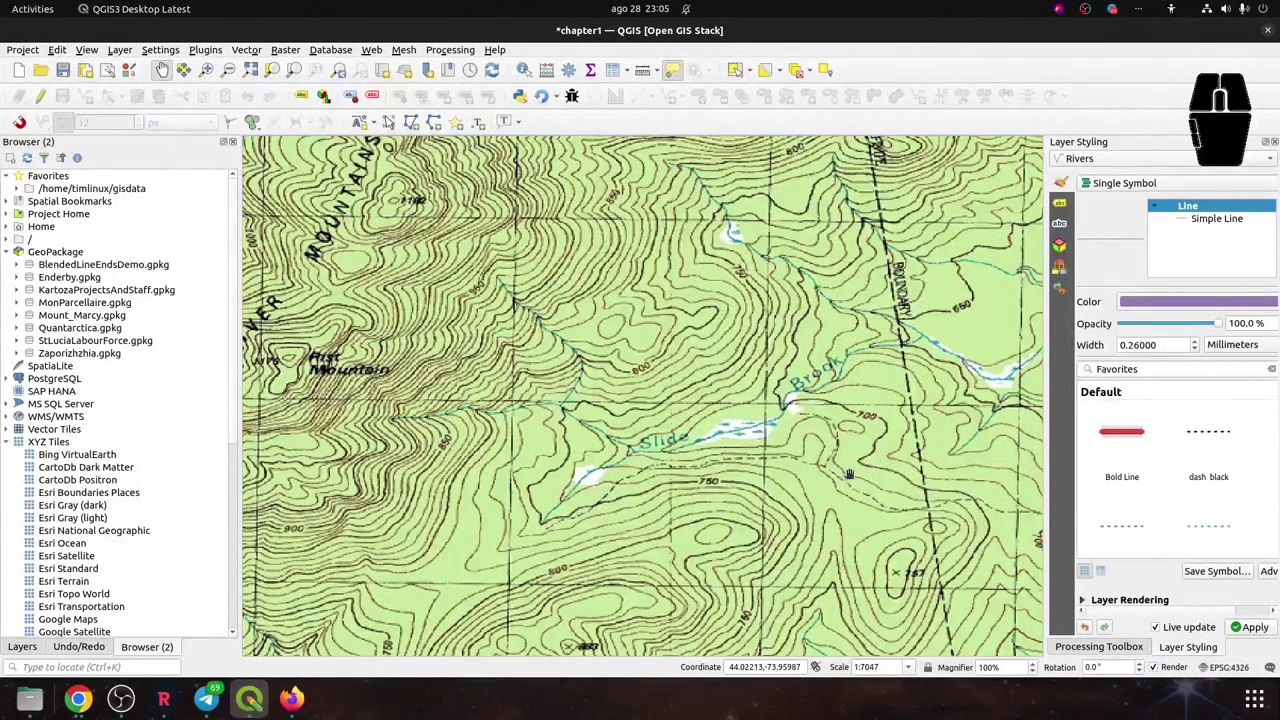
scroll(848, 475, down, 1)
drag(930, 468, 748, 488)
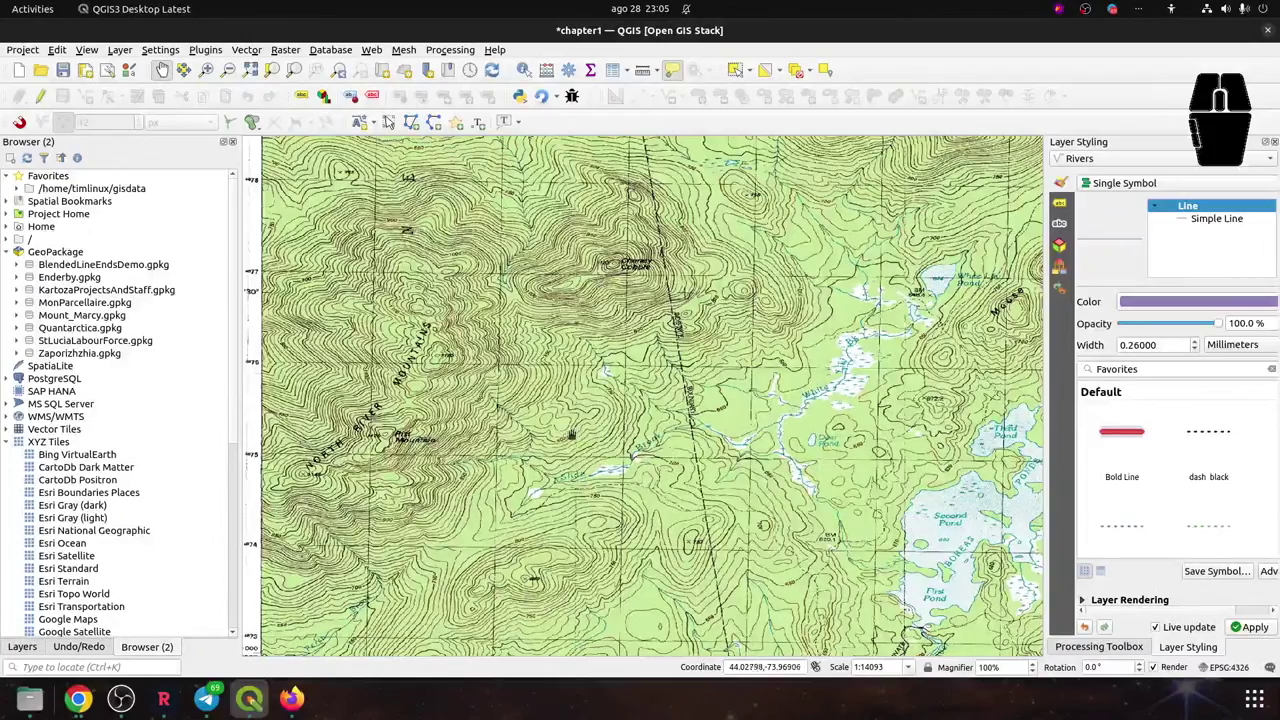
Zoom in to about 1:3524 and centre the stream junctions near the Slide label
scroll(432, 441, up, 1)
scroll(432, 441, up, 1)
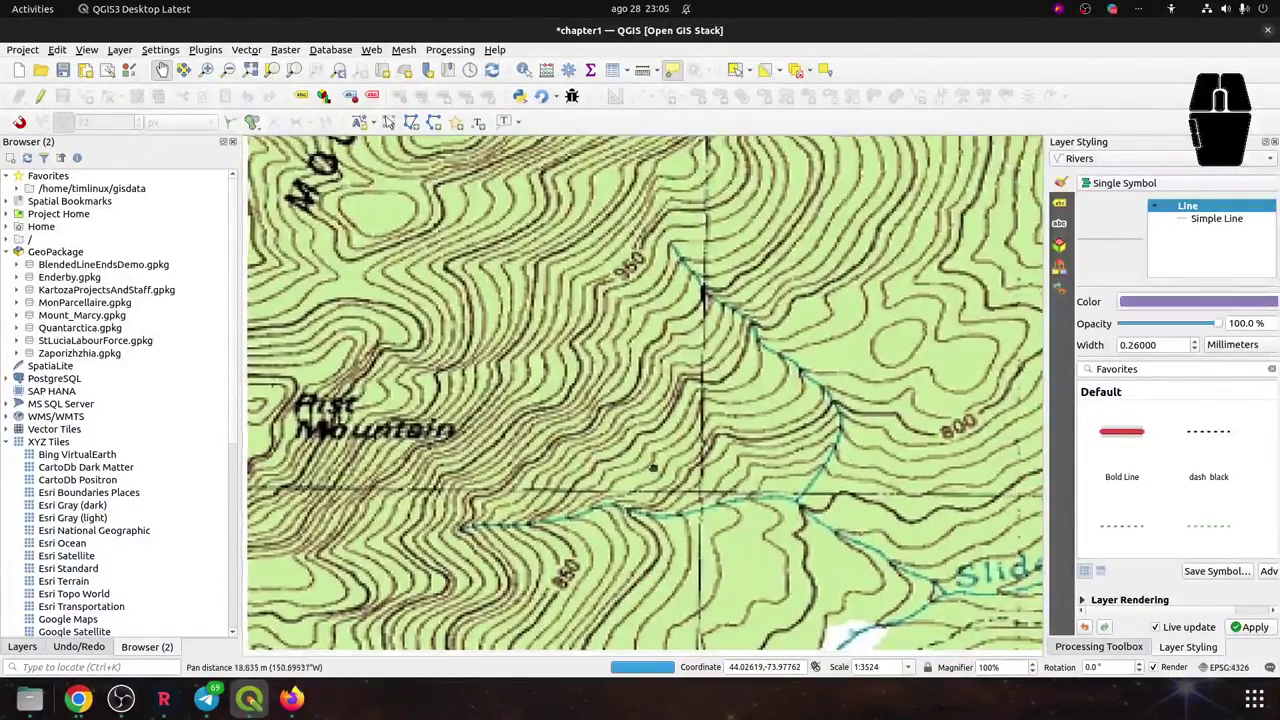
drag(640, 480, 640, 404)
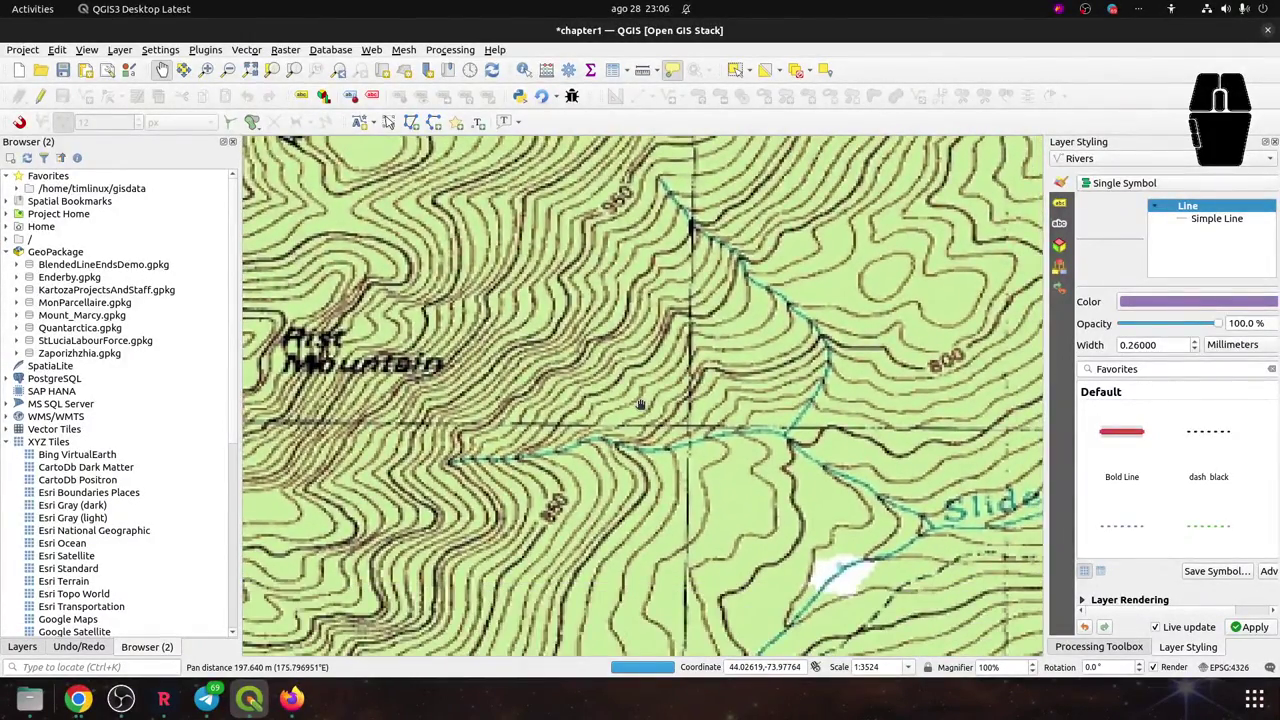
drag(675, 424, 672, 400)
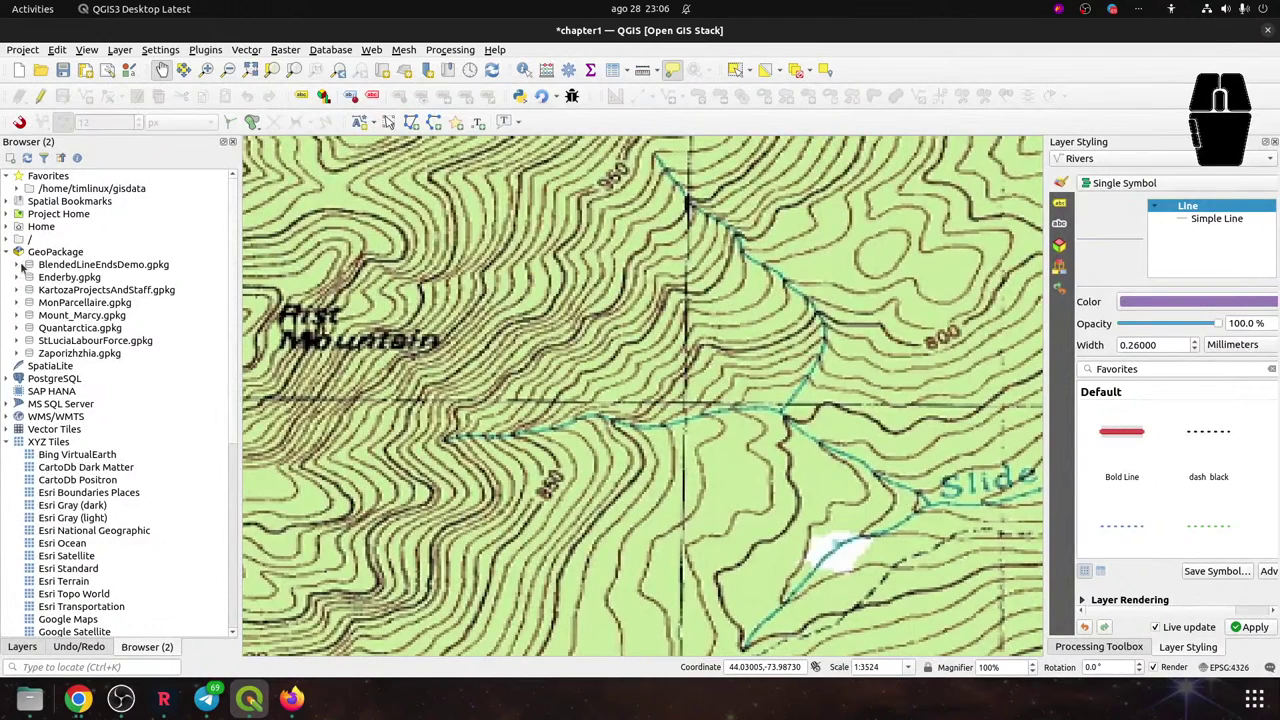
Expand Mount_Marcy.gpkg in the Browser, return to the Layers list, and save the project
click(16, 315)
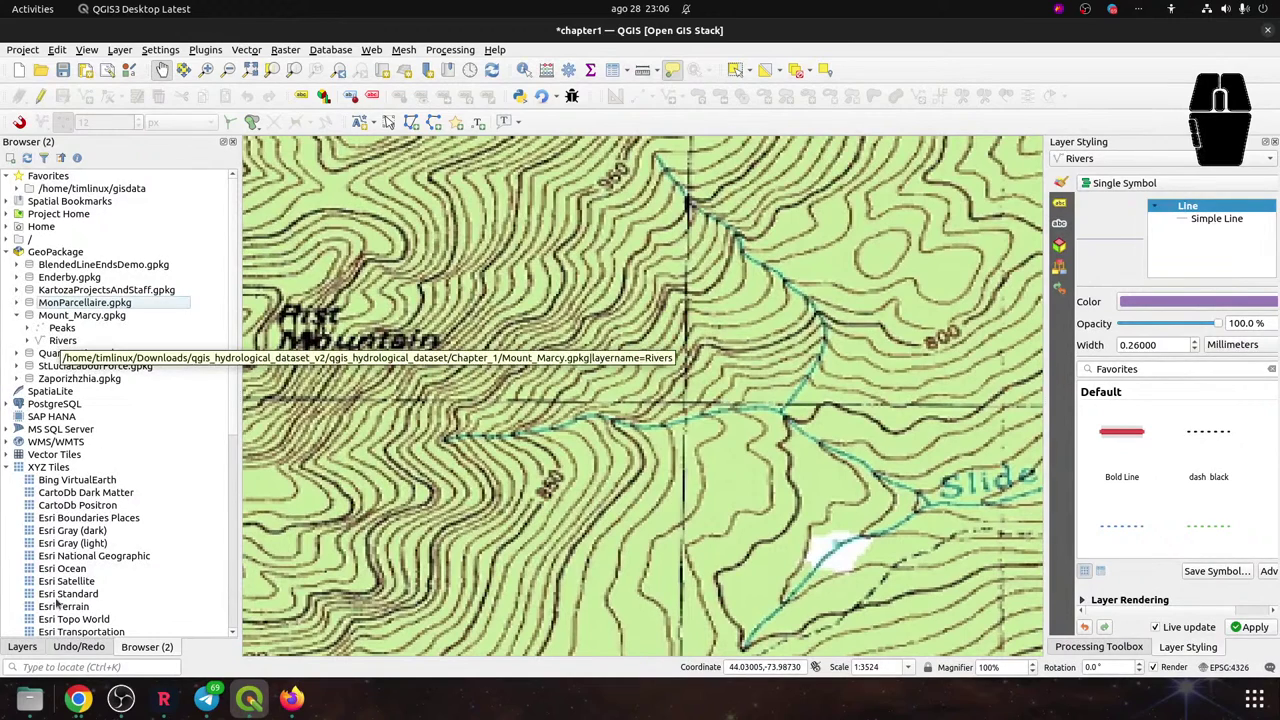
click(22, 646)
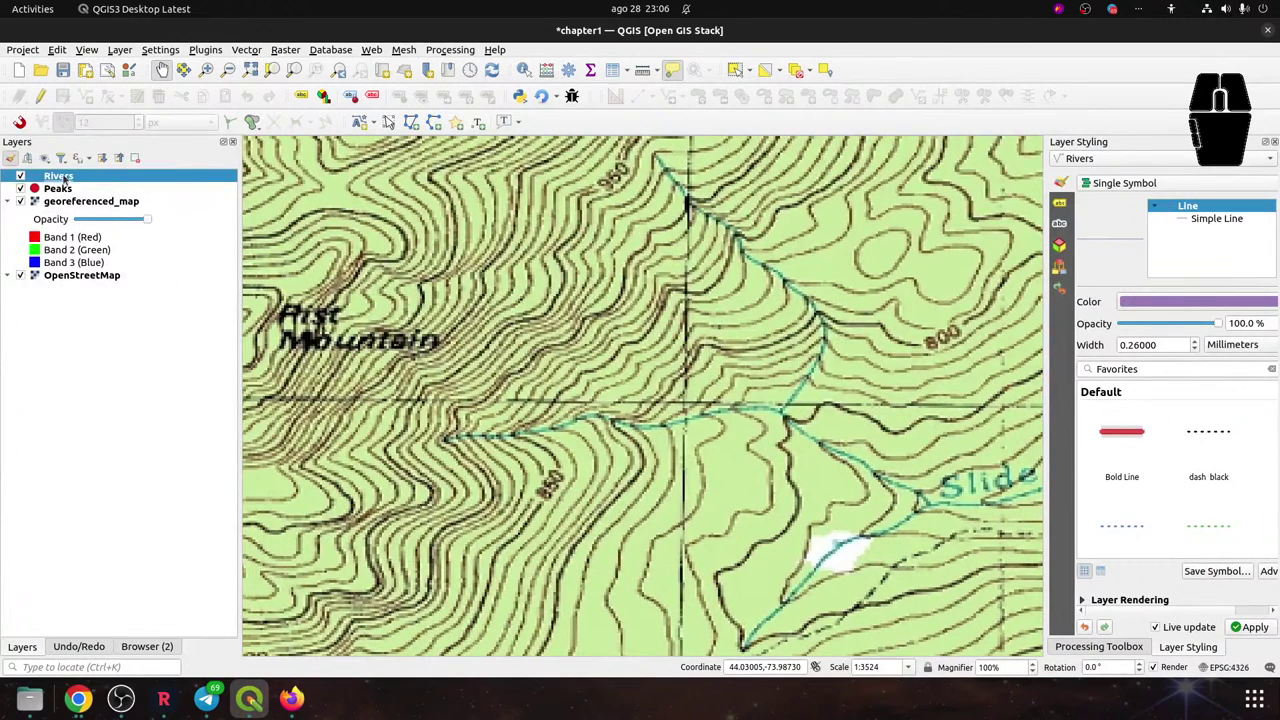
click(63, 69)
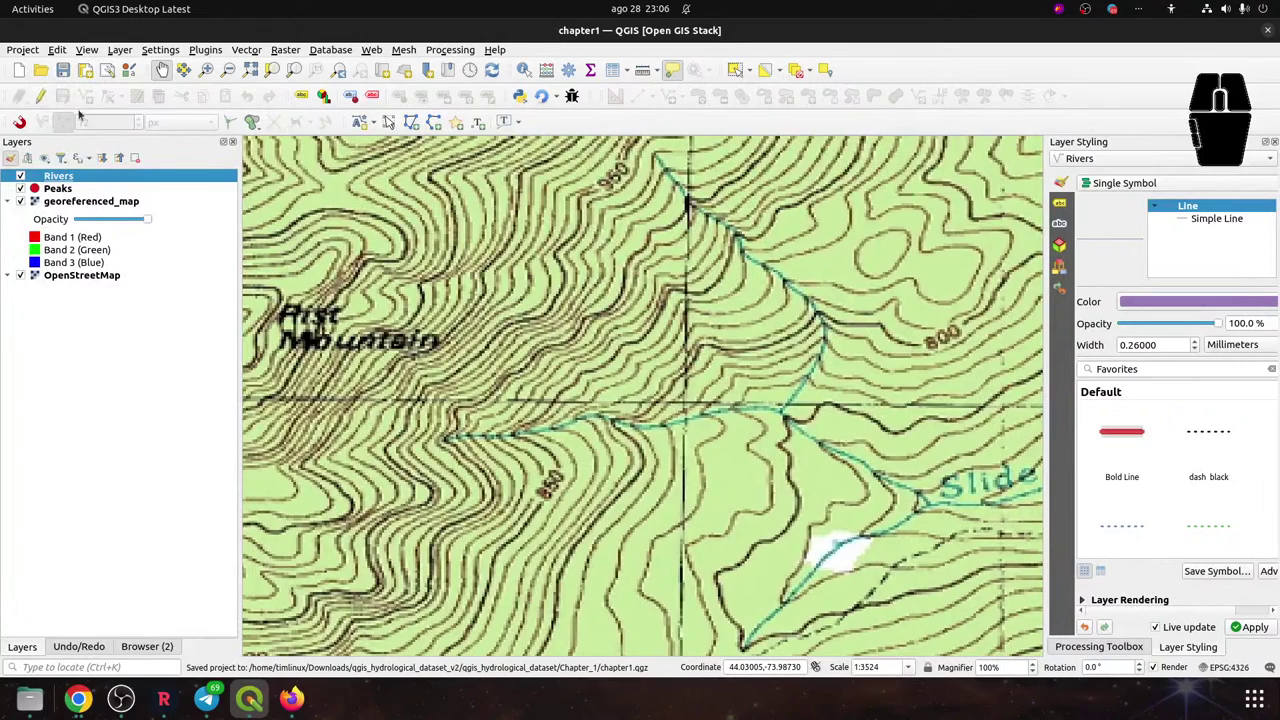
Apply the red Bold Line style to the Rivers layer and start editing it
click(56, 190)
click(55, 177)
click(1134, 436)
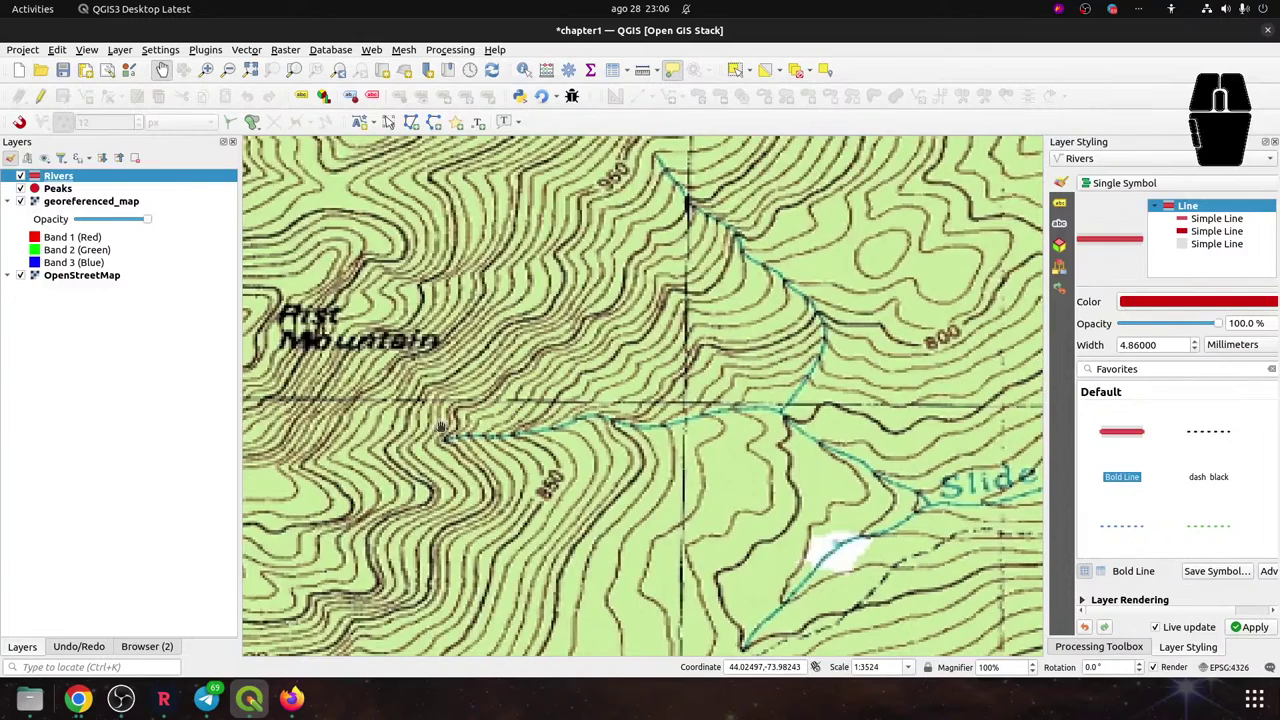
click(40, 100)
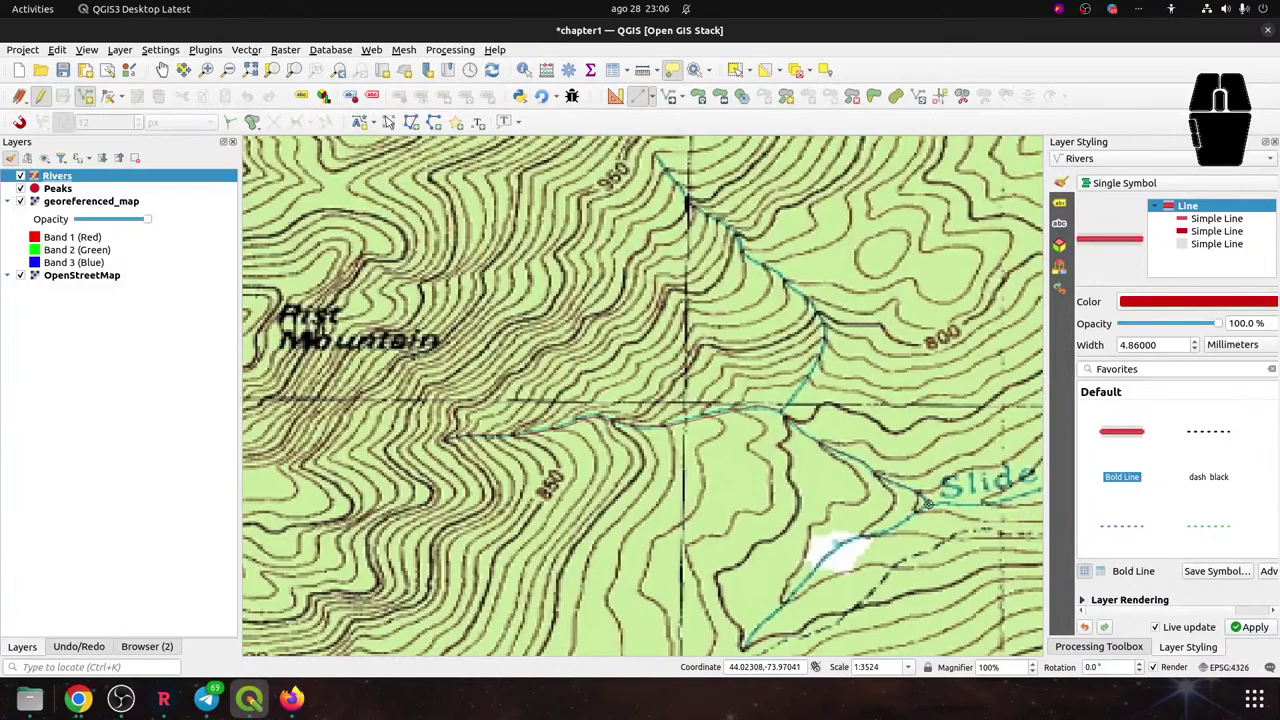
Finish the traced line as 'Slide Brook', then begin a line on the northern tributary
right_click(927, 504)
click(393, 456)
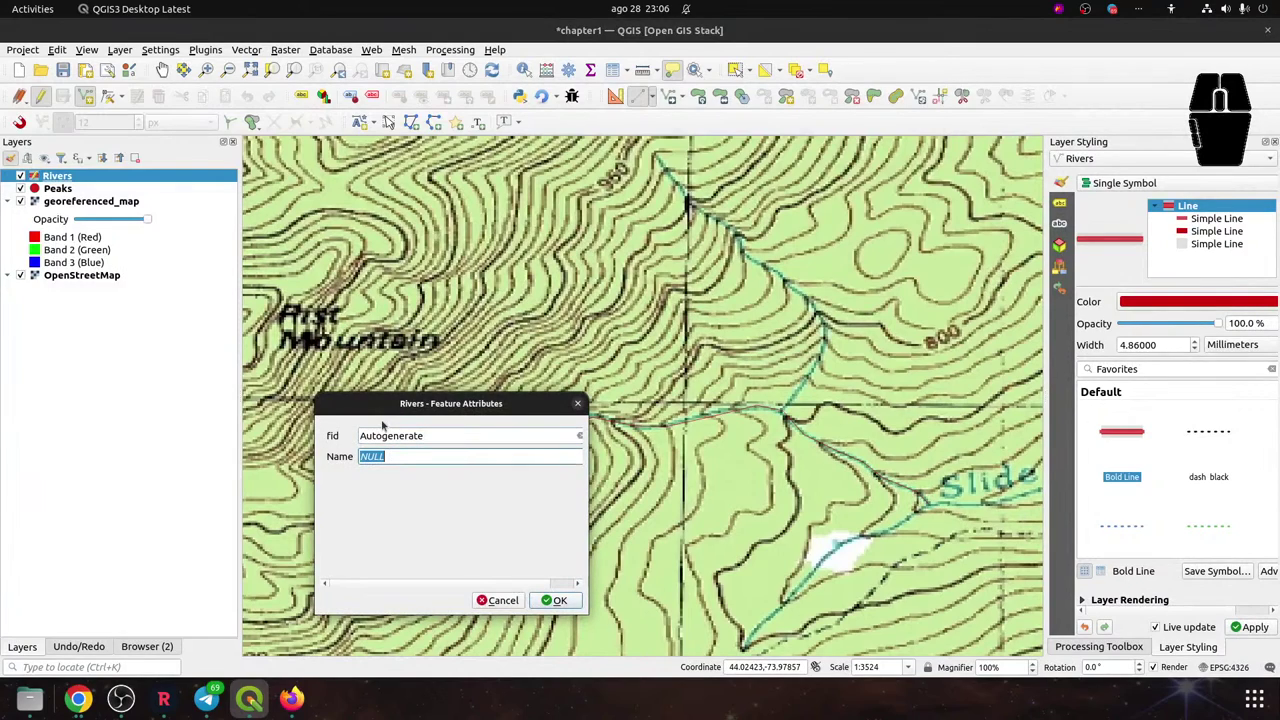
text(Slide Brook)
click(555, 600)
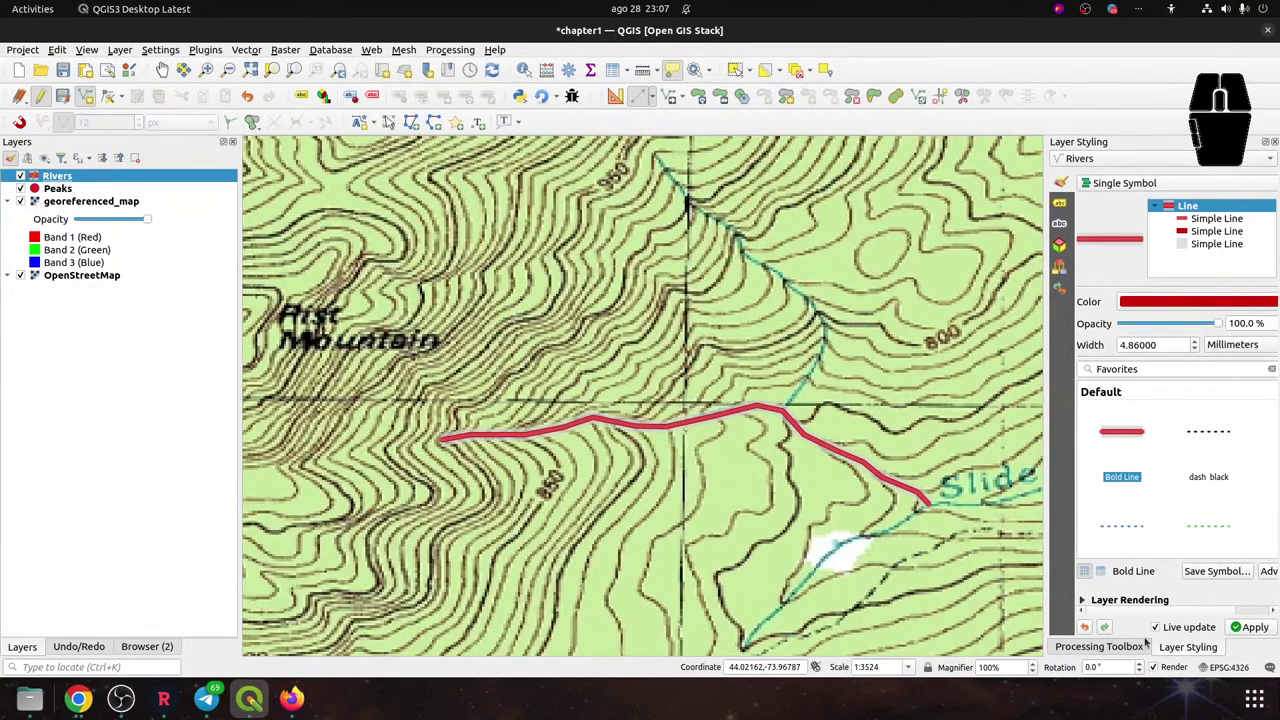
drag(803, 292, 788, 347)
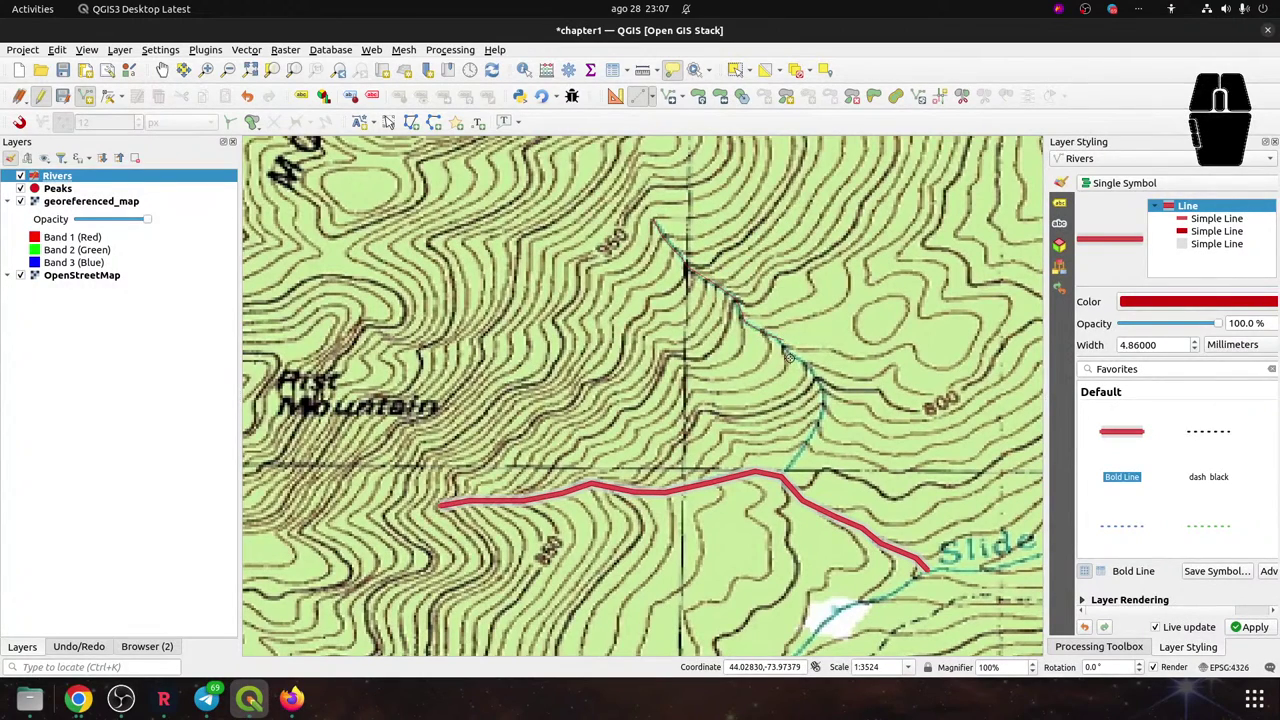
click(821, 385)
Enable snapping with Segment as the snap type and snapping on intersections
right_click(900, 120)
click(4, 119)
click(19, 121)
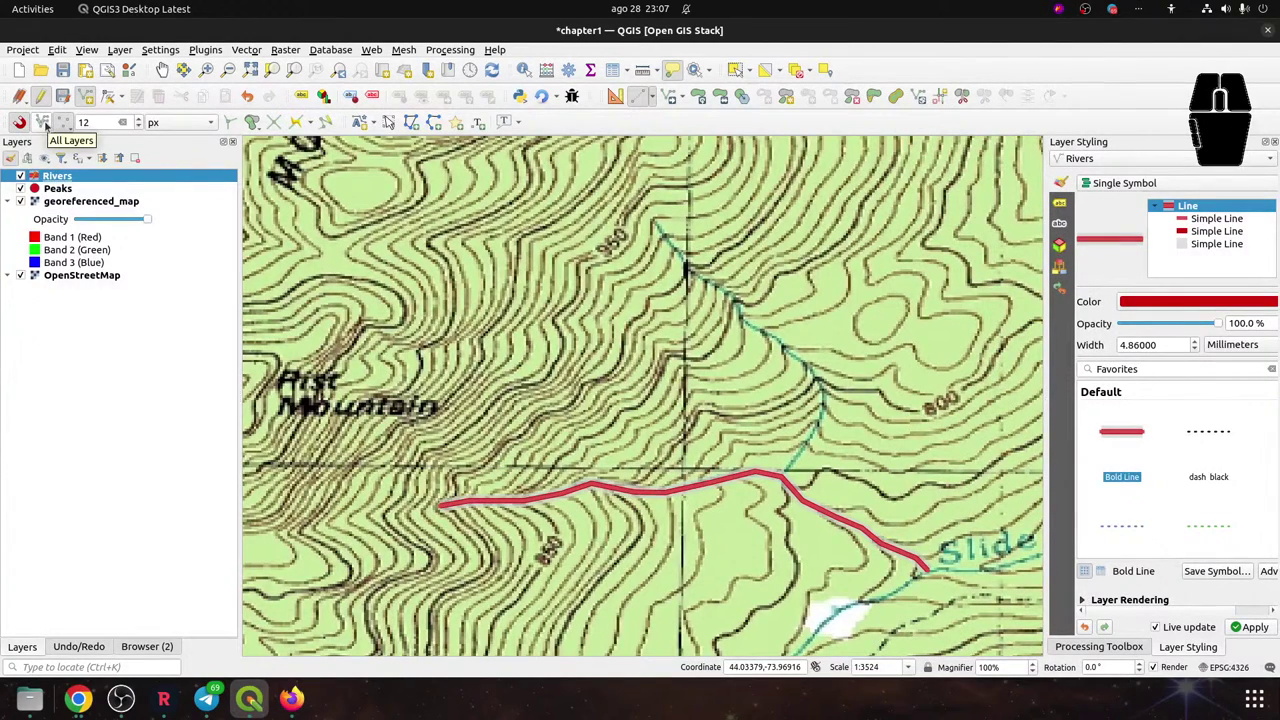
click(45, 122)
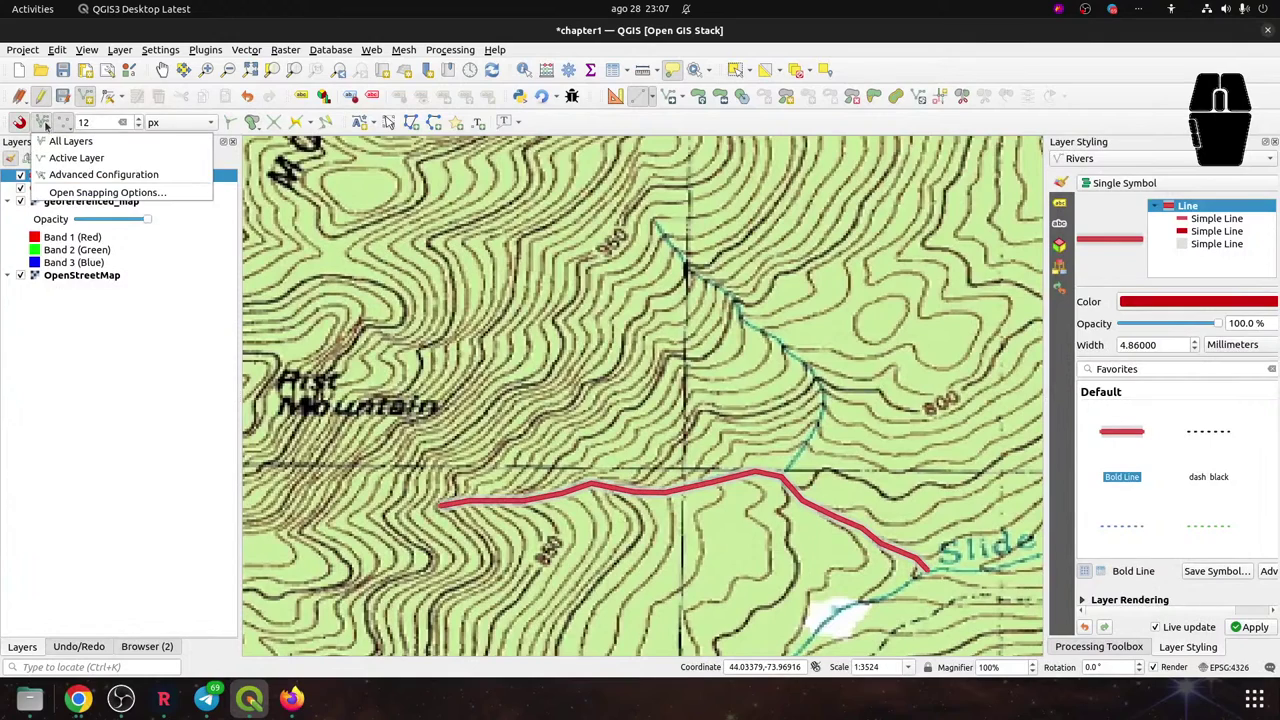
click(62, 124)
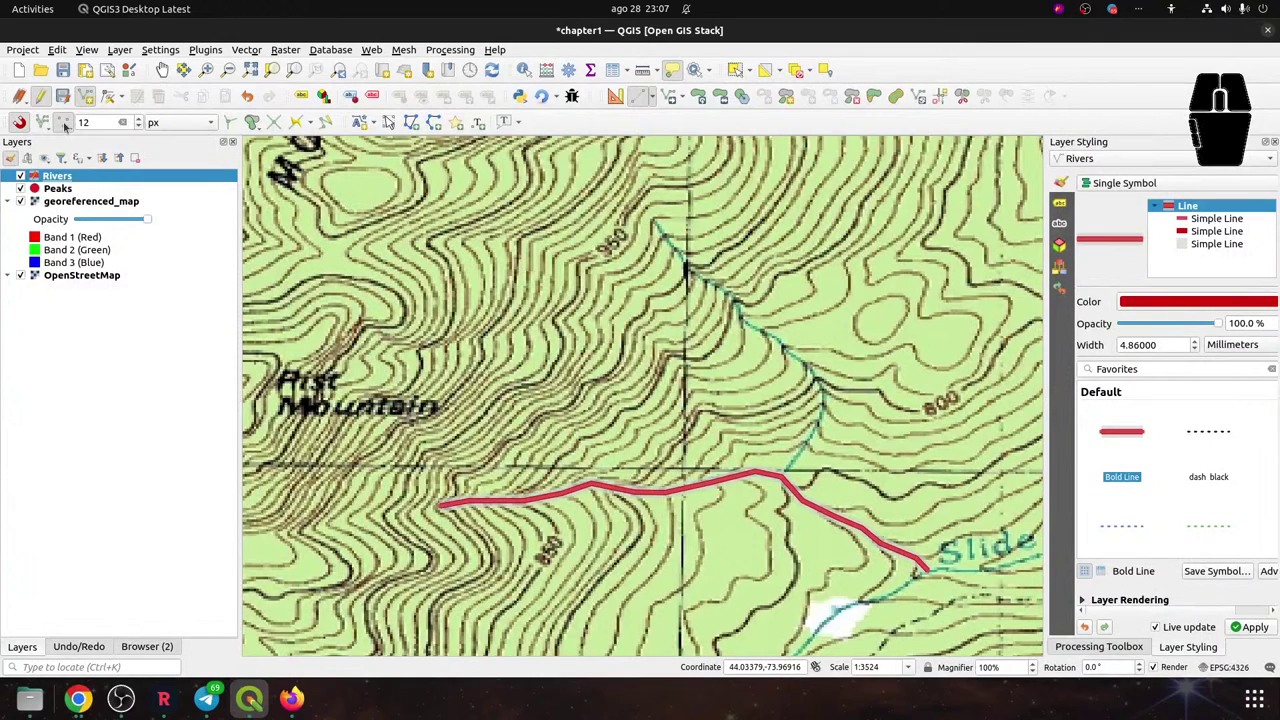
click(62, 124)
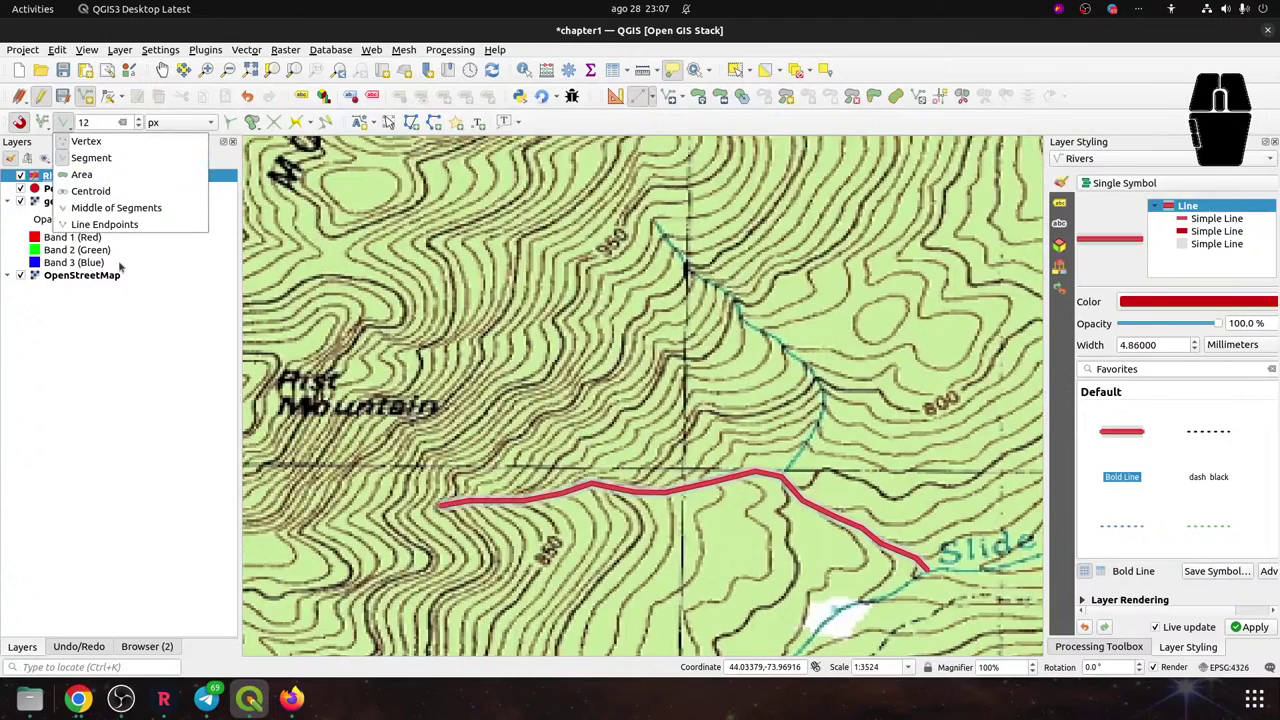
click(130, 329)
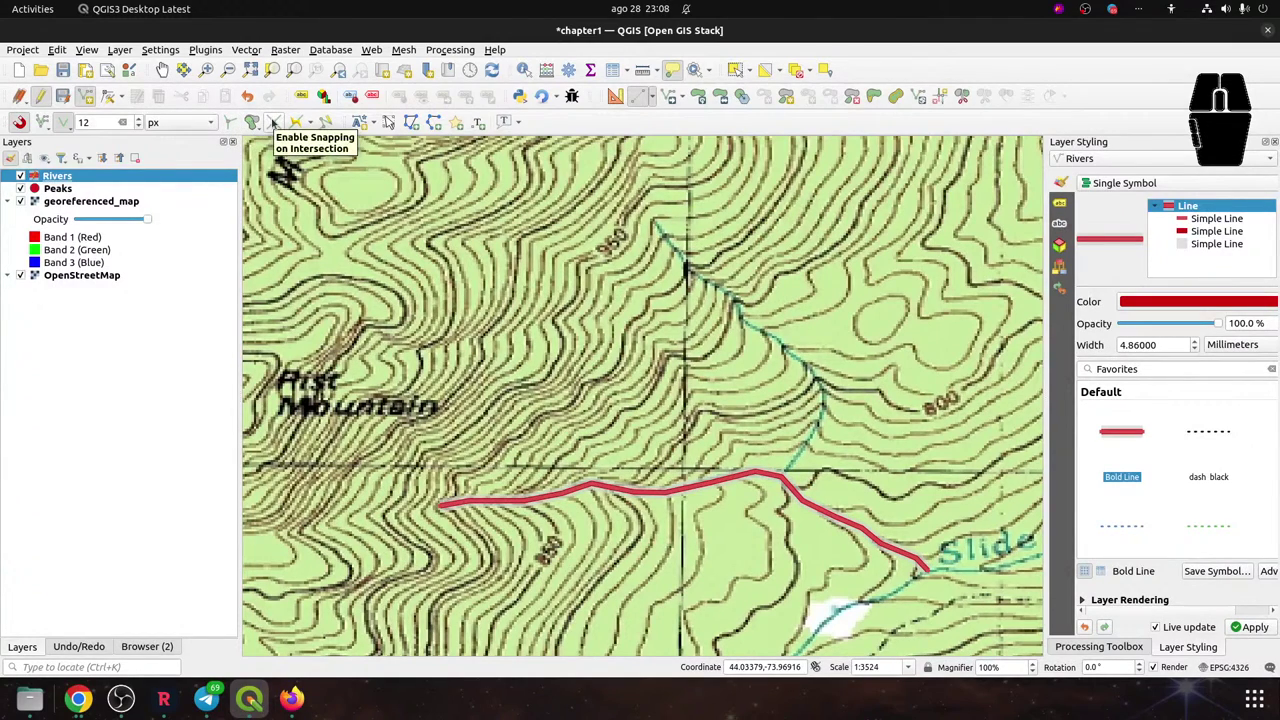
click(273, 121)
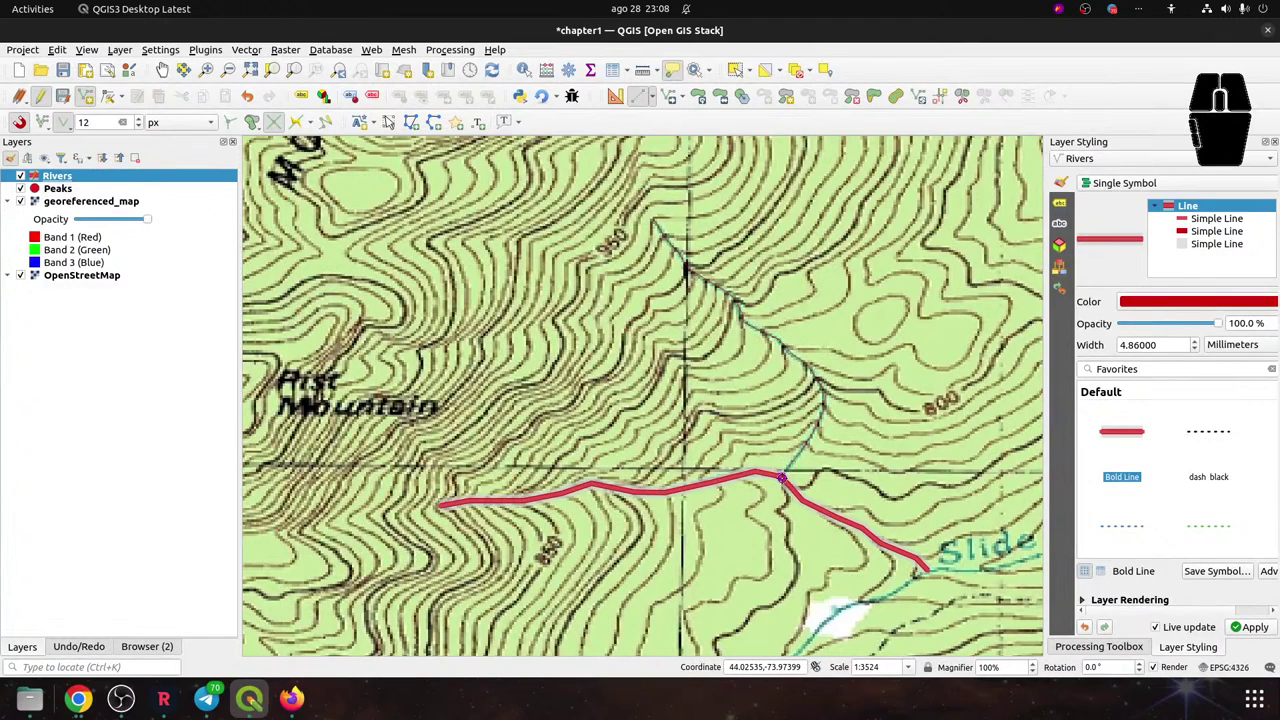
Finish the northern tributary line, name it 'Llide', and zoom toward the junction
right_click(782, 478)
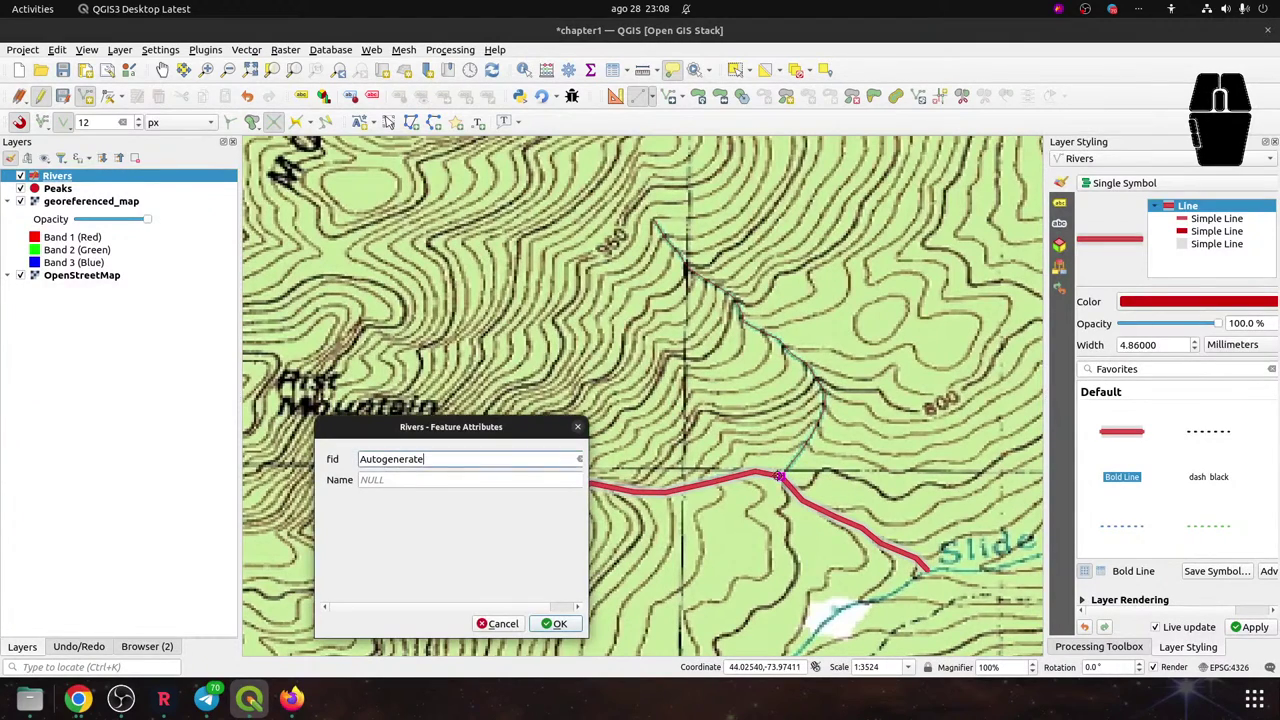
click(440, 480)
text(L)
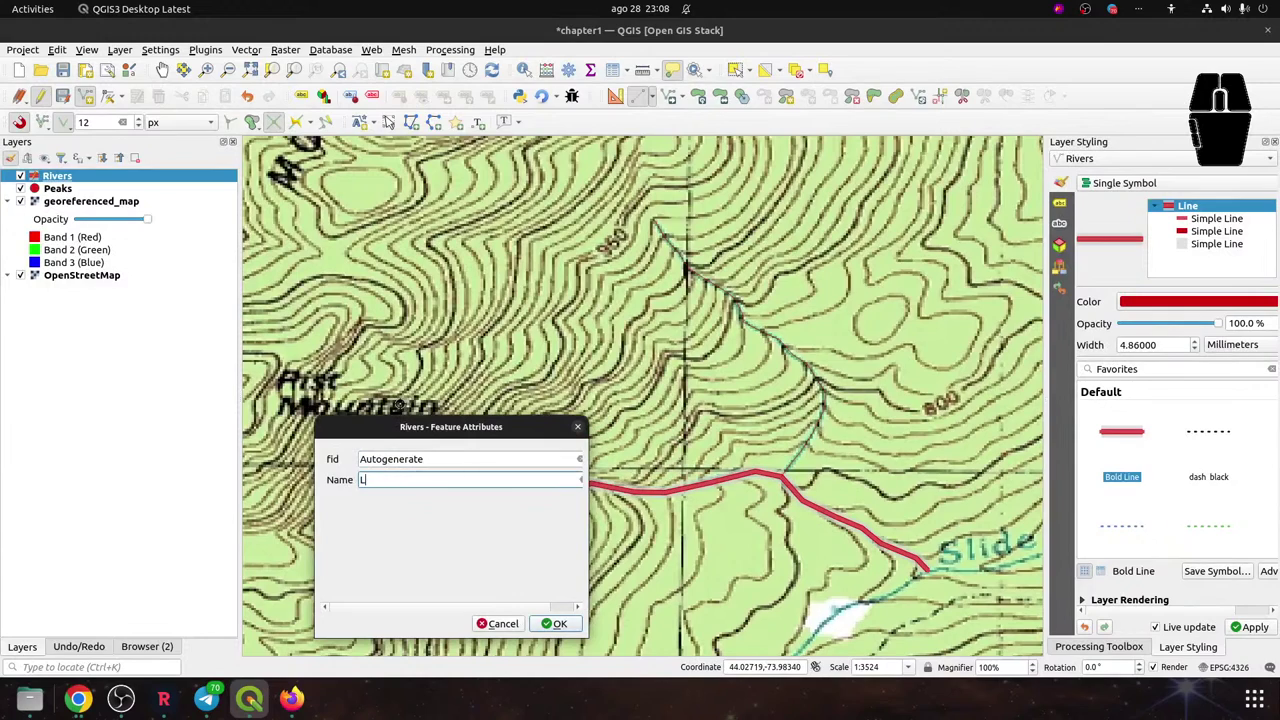
text(lide Brook)
click(556, 624)
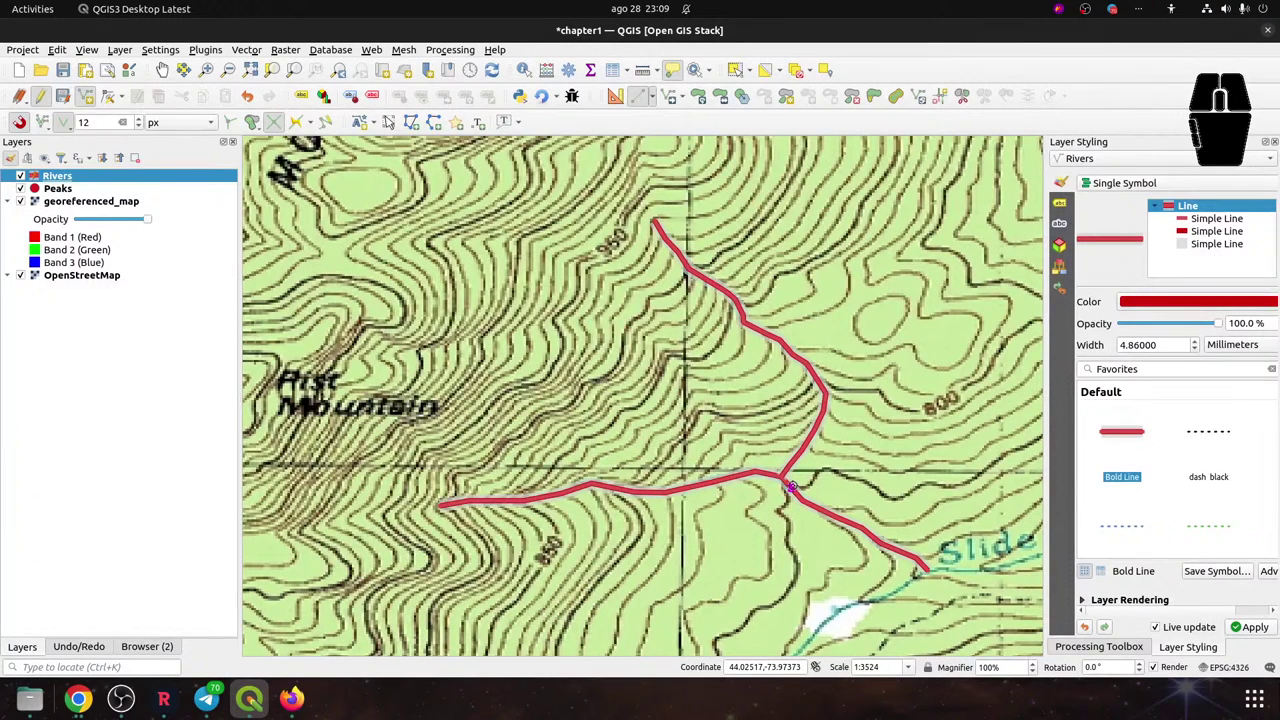
scroll(791, 487, up, 3)
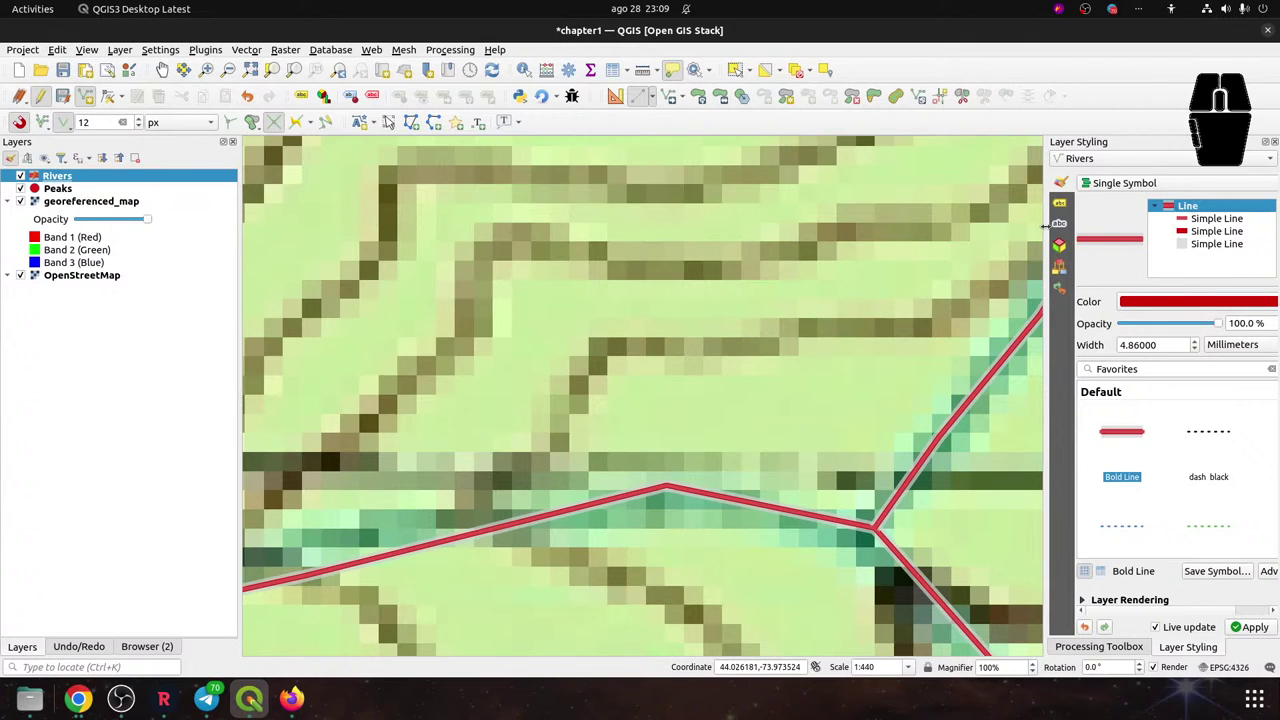
Convert the first Rivers line symbol layer to a Marker Line with 3.8 mm markers
drag(1045, 226, 915, 226)
click(1222, 218)
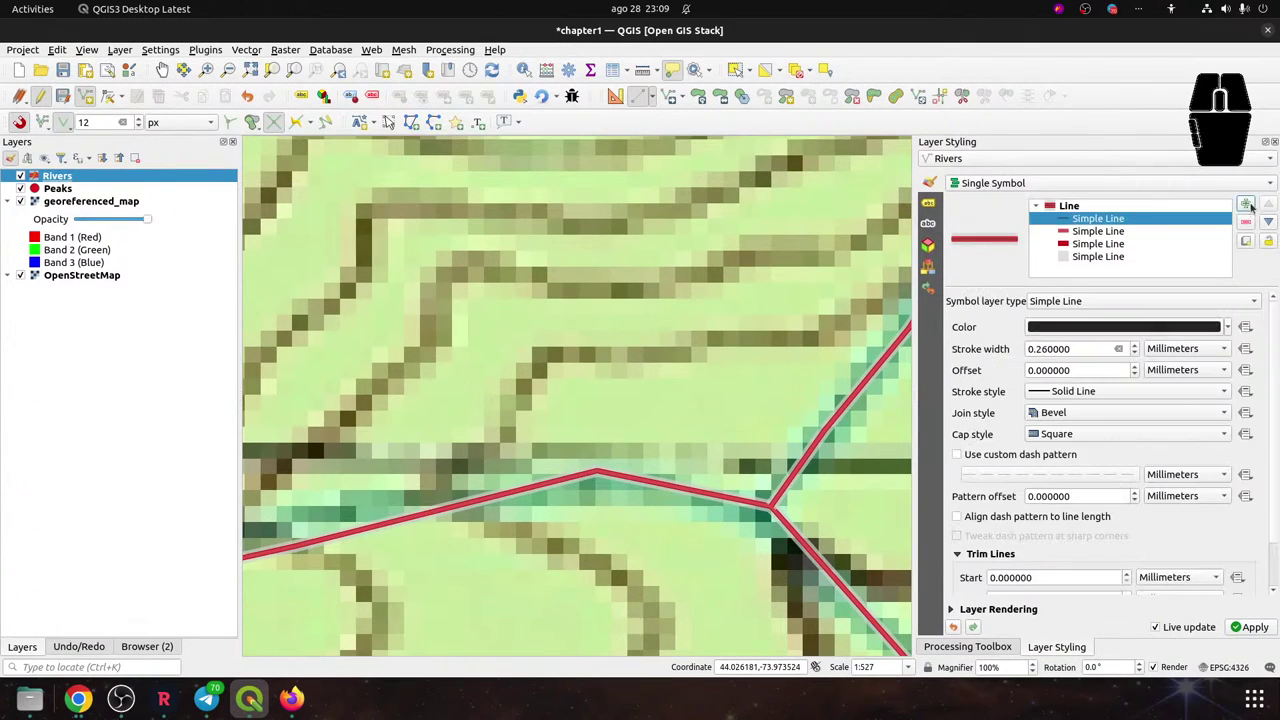
click(1080, 303)
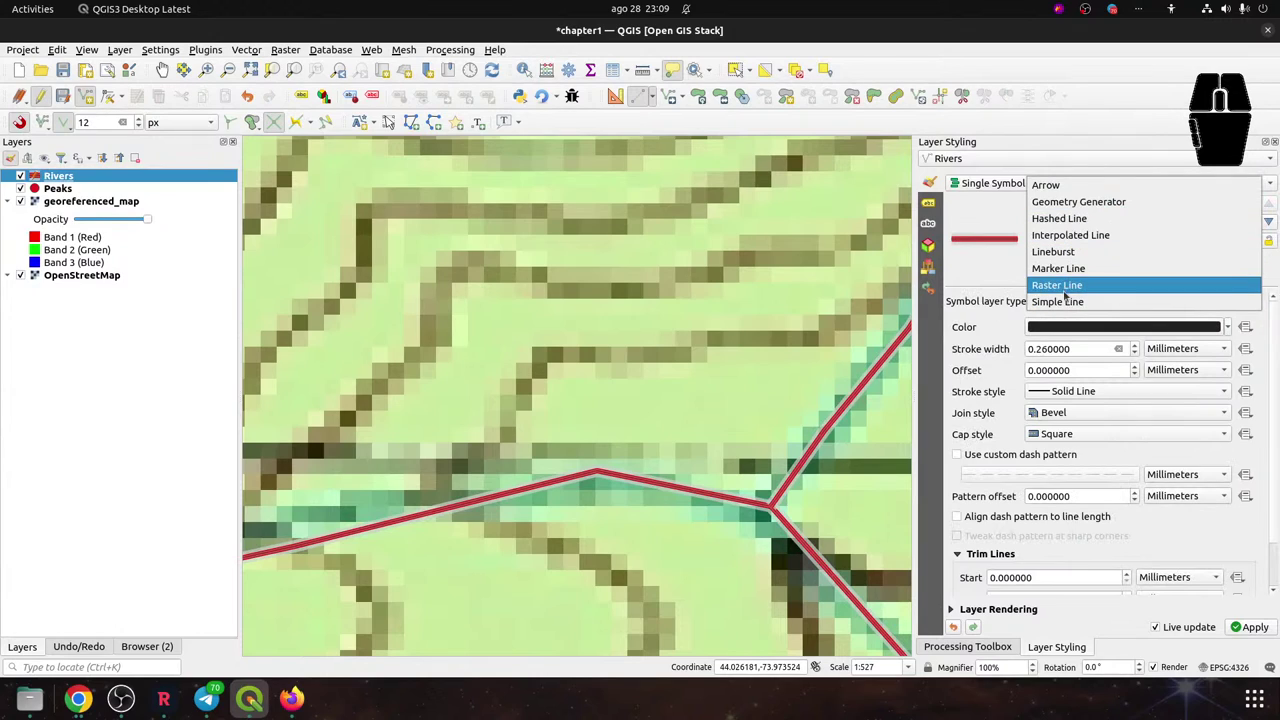
click(1060, 268)
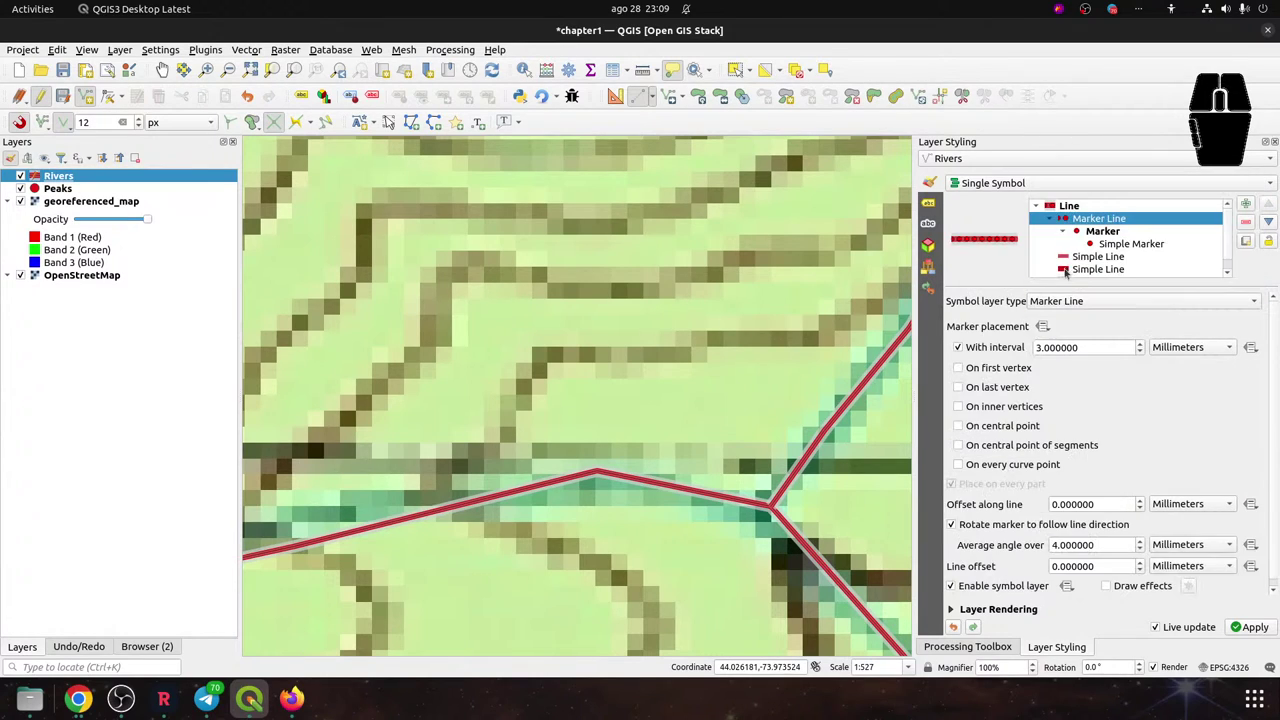
click(1113, 246)
click(1135, 322)
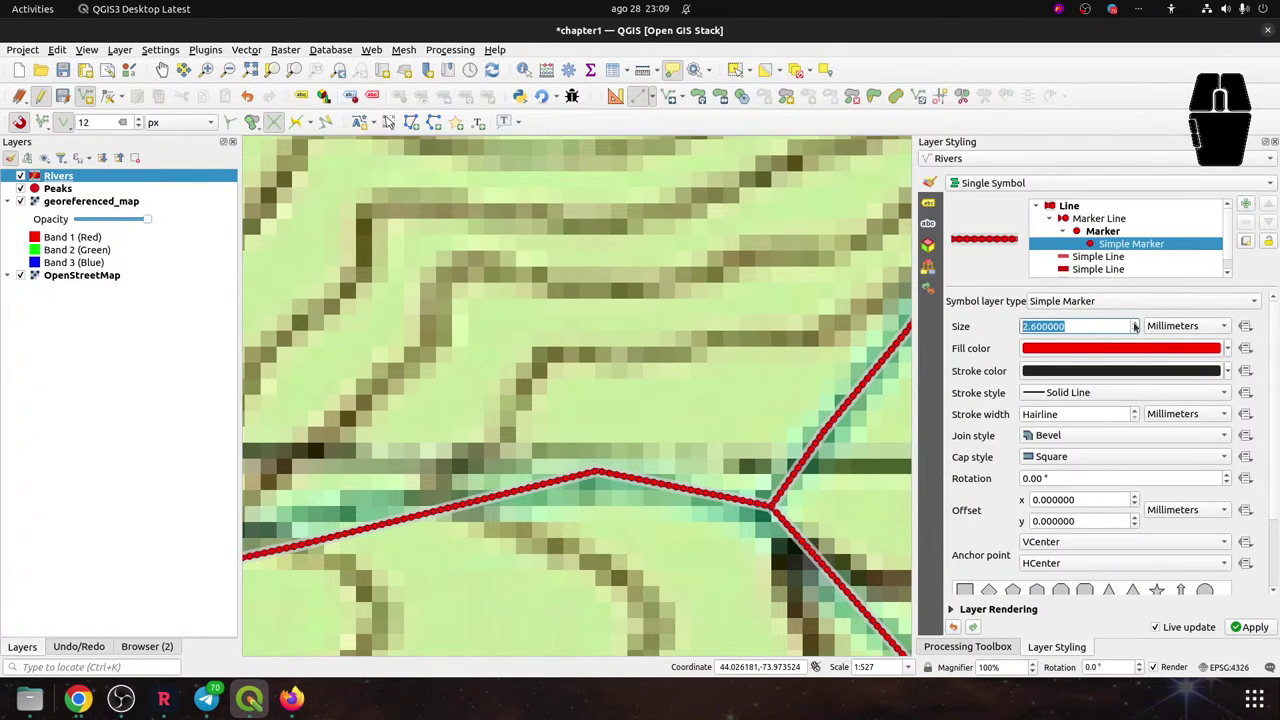
scroll(1135, 326, up, 6)
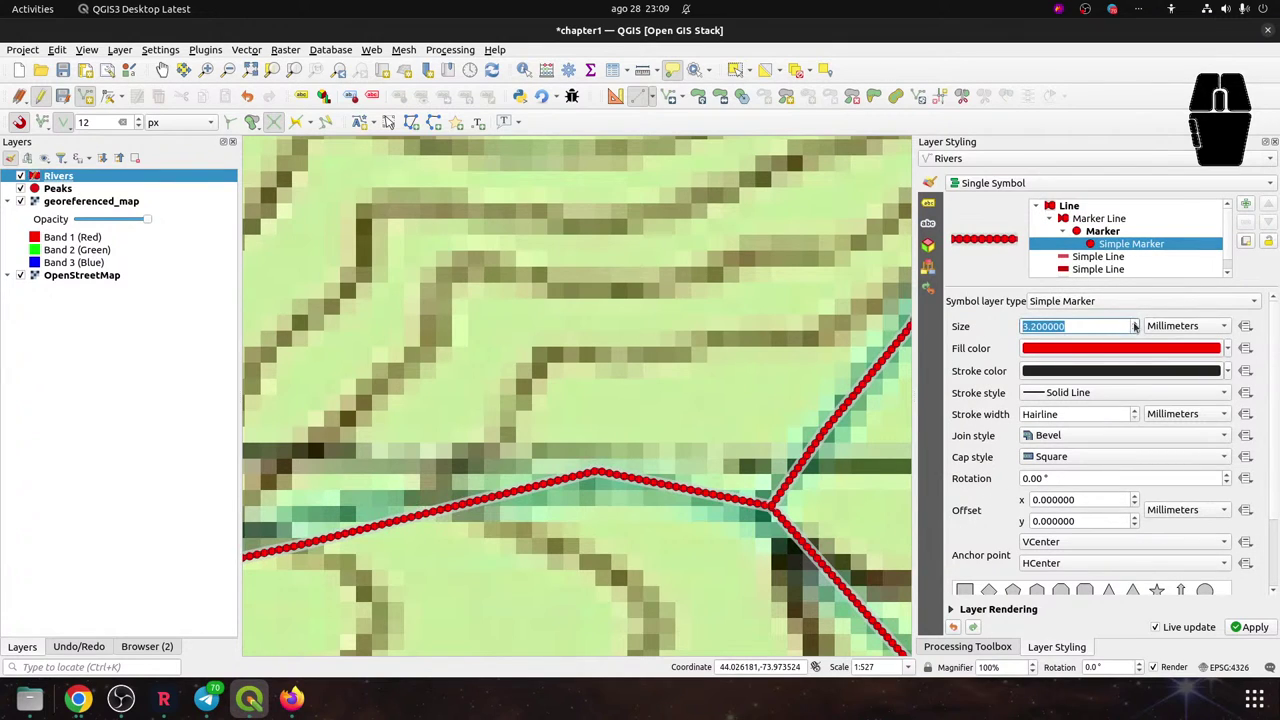
click(1053, 302)
click(980, 306)
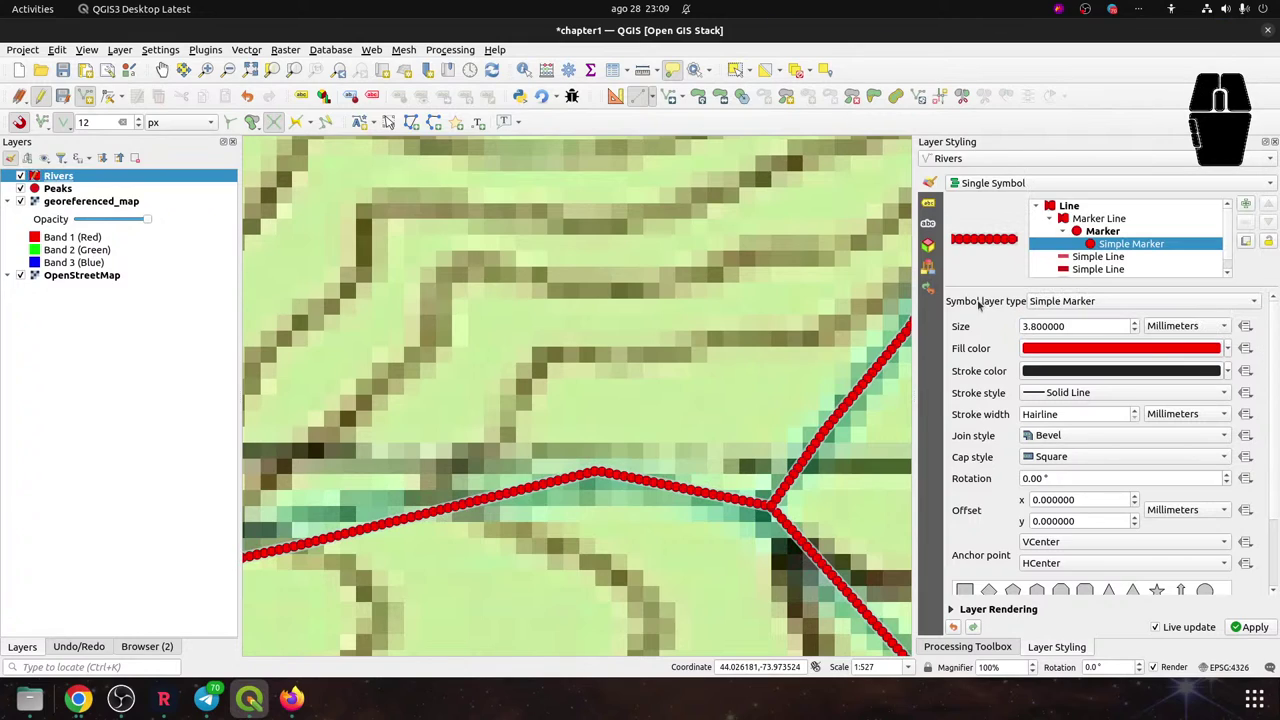
click(1075, 207)
click(1080, 218)
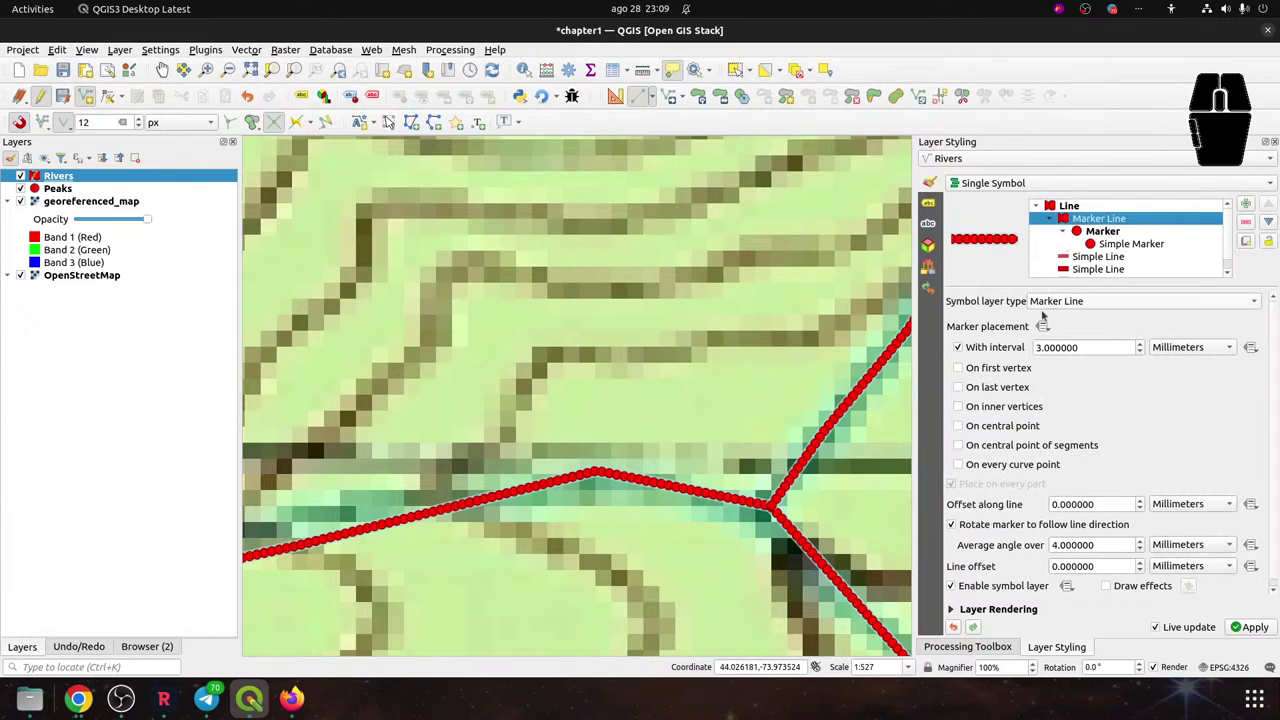
Place markers only on first, last and inner vertices, then save the Rivers edits
click(958, 347)
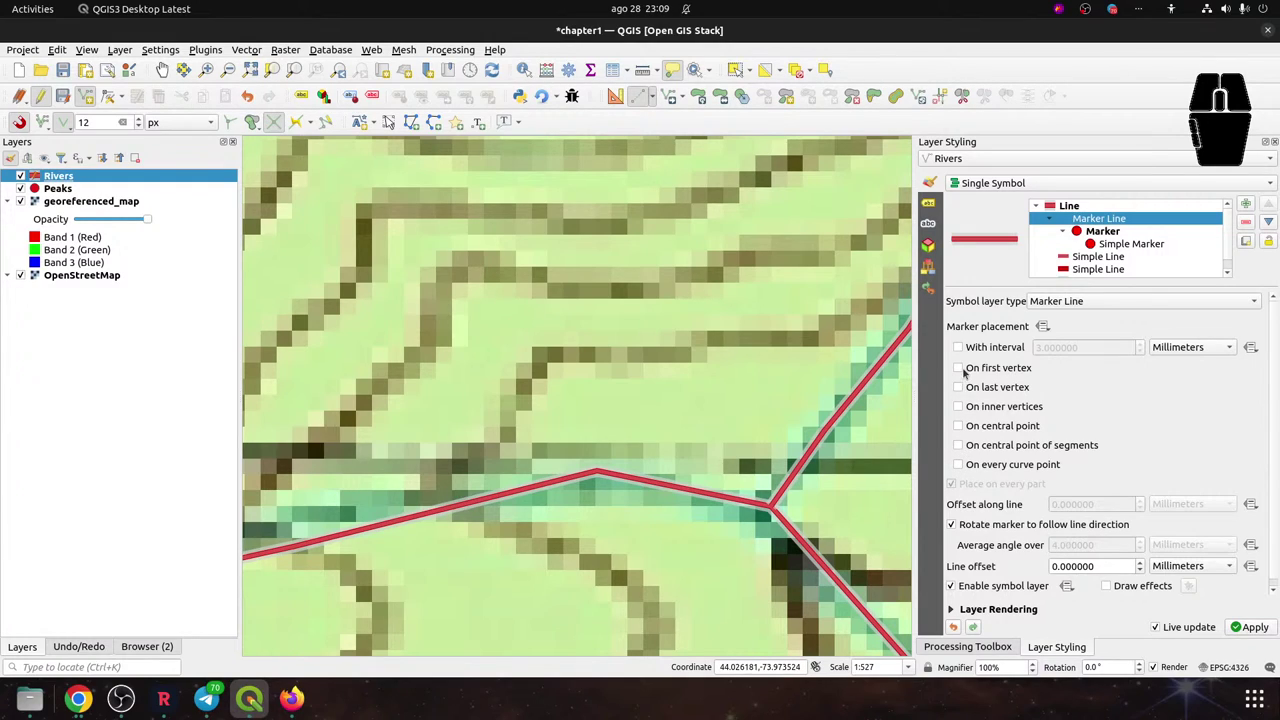
click(958, 406)
click(958, 387)
click(958, 367)
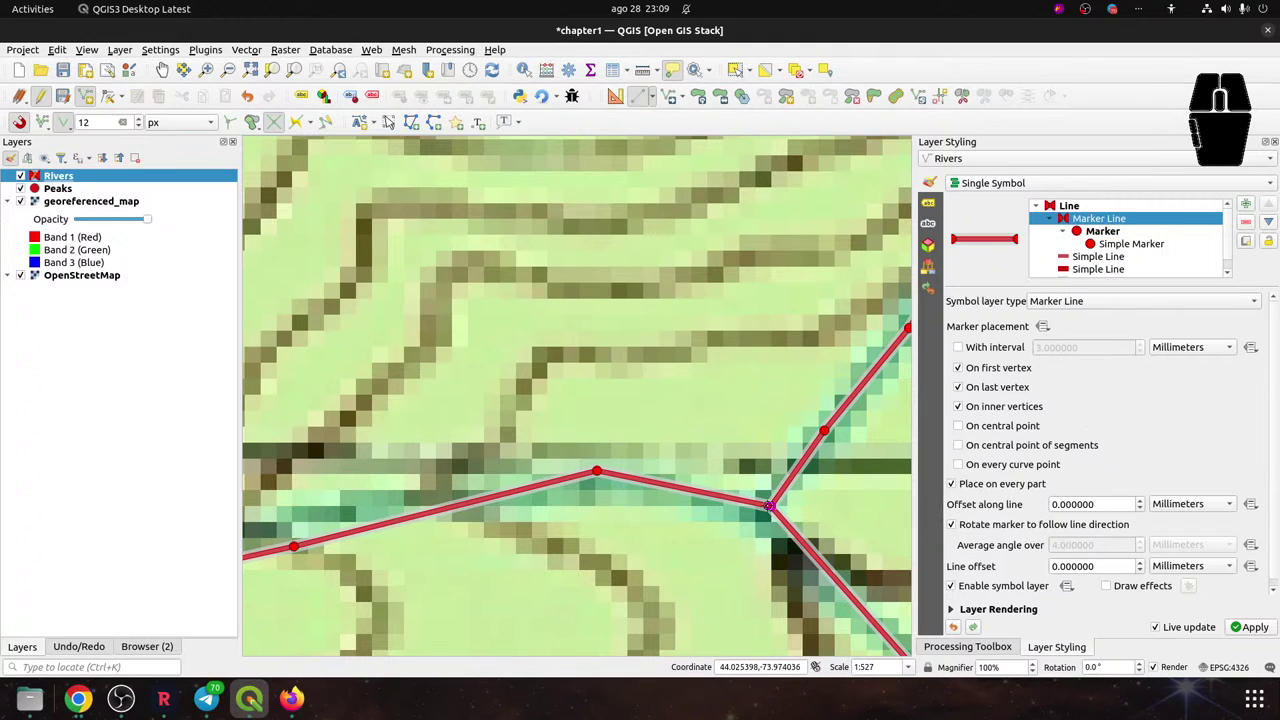
scroll(768, 506, up, 5)
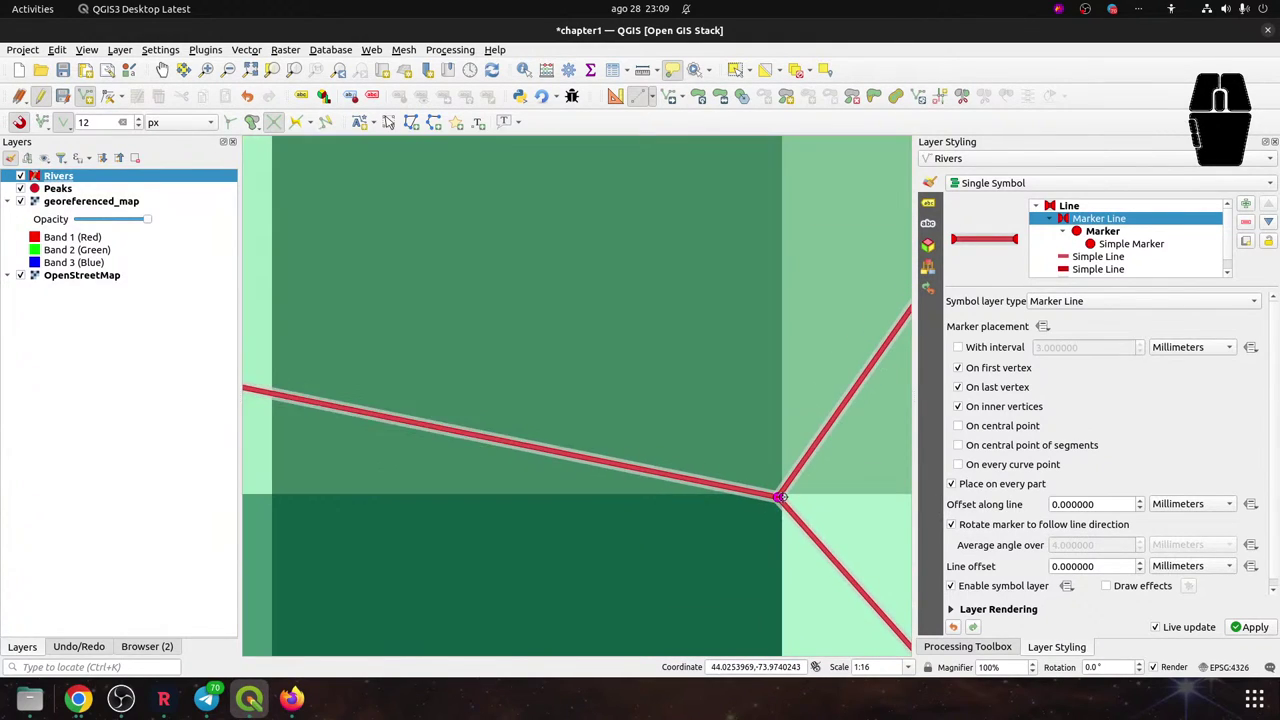
scroll(780, 497, up, 6)
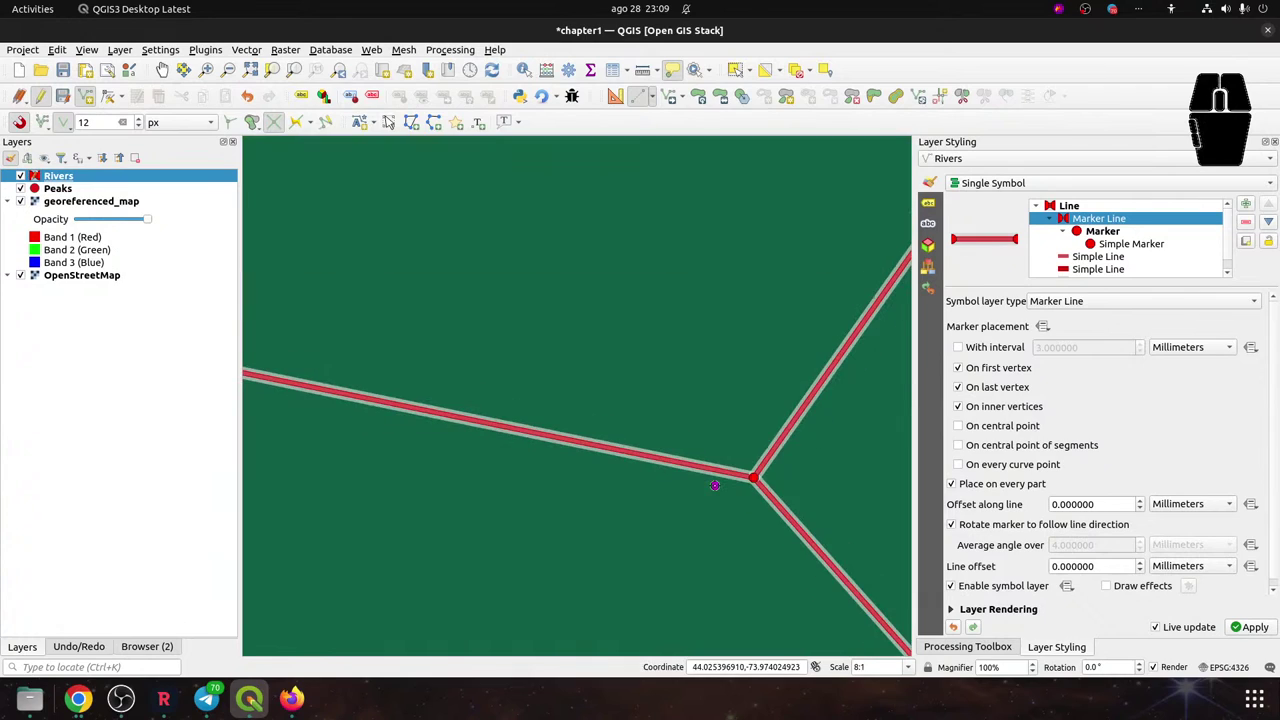
scroll(742, 467, up, 4)
scroll(742, 467, down, 18)
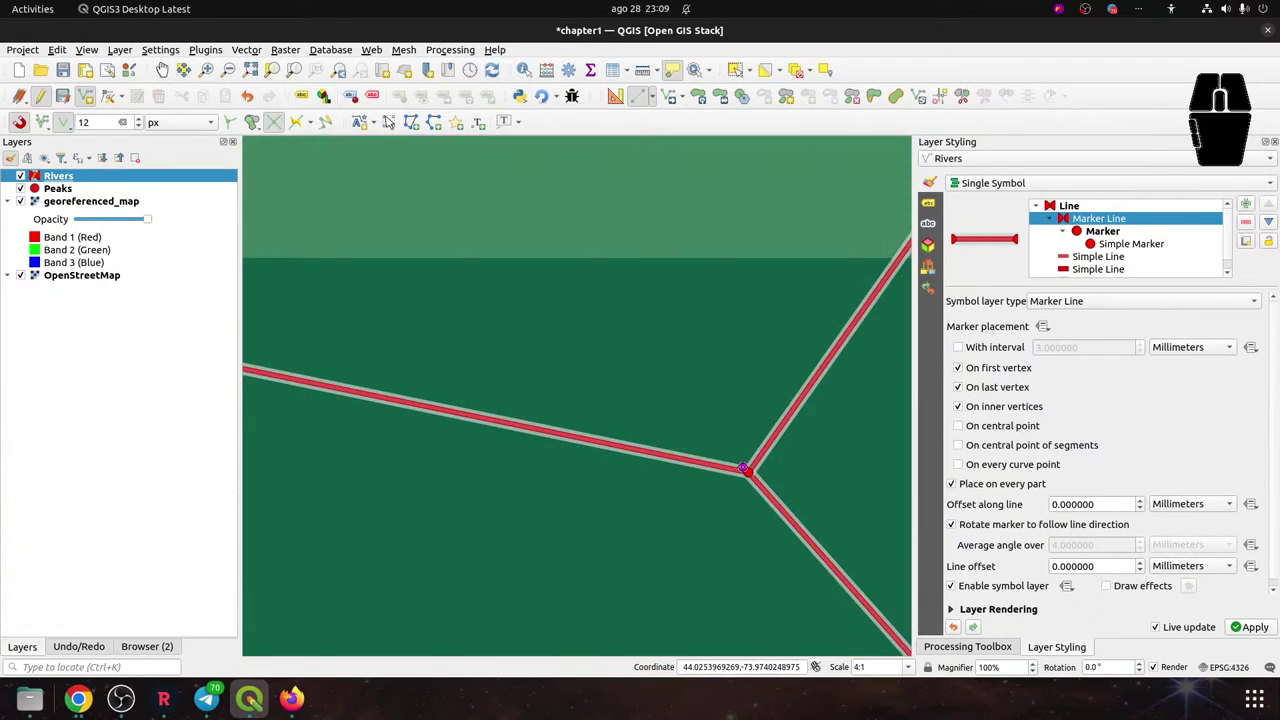
scroll(742, 457, down, 2)
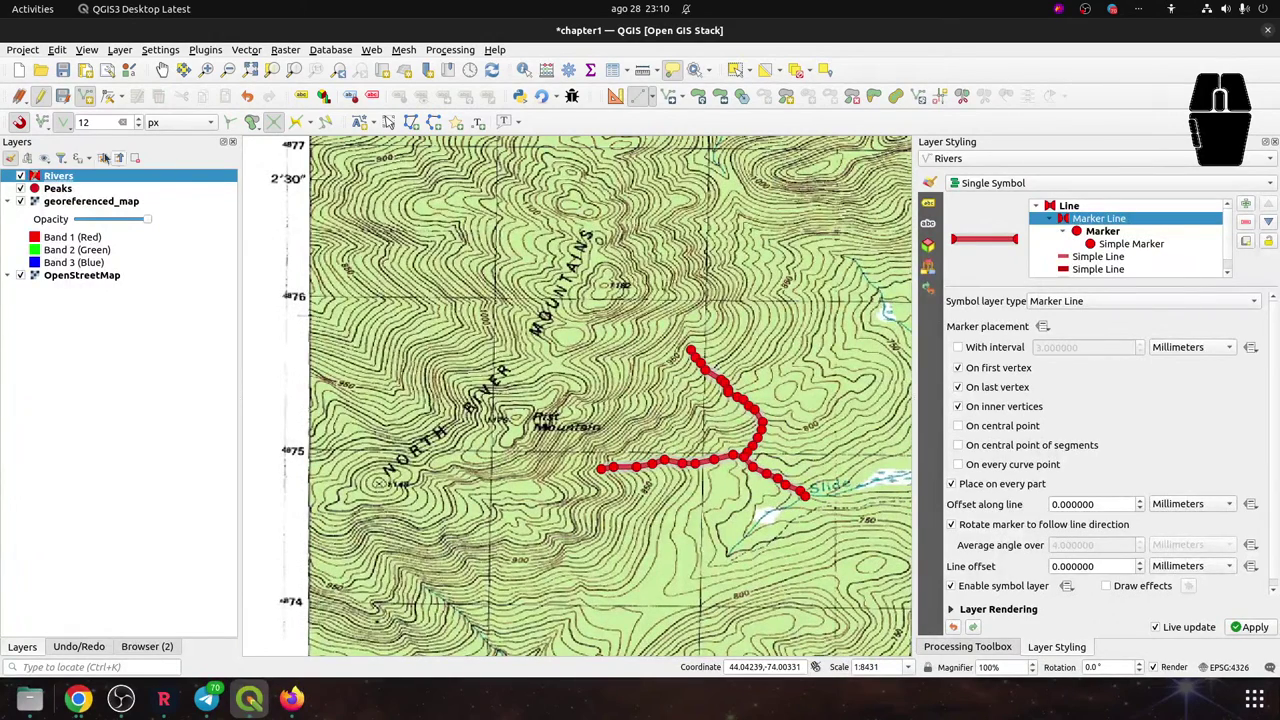
click(62, 95)
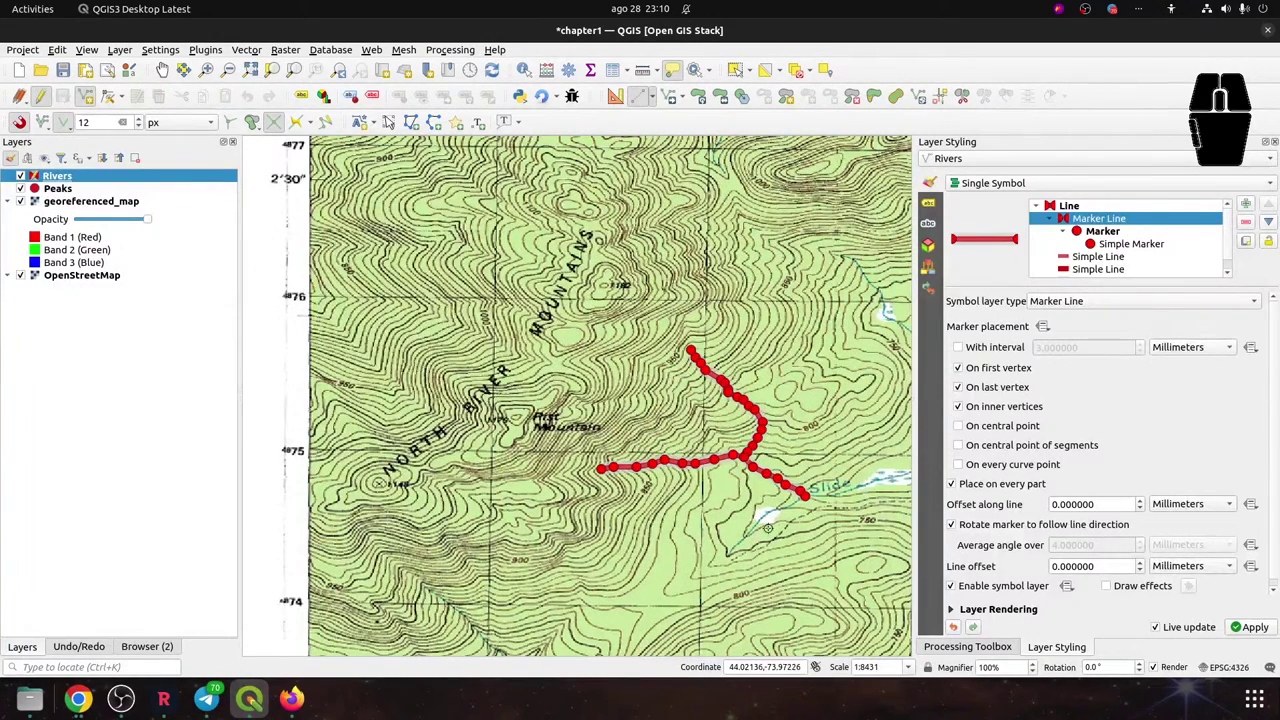
scroll(766, 544, up, 4)
Trace a new Rivers line up the stream toward the Slide label and name it 'Slide Brook'
scroll(765, 543, down, 1)
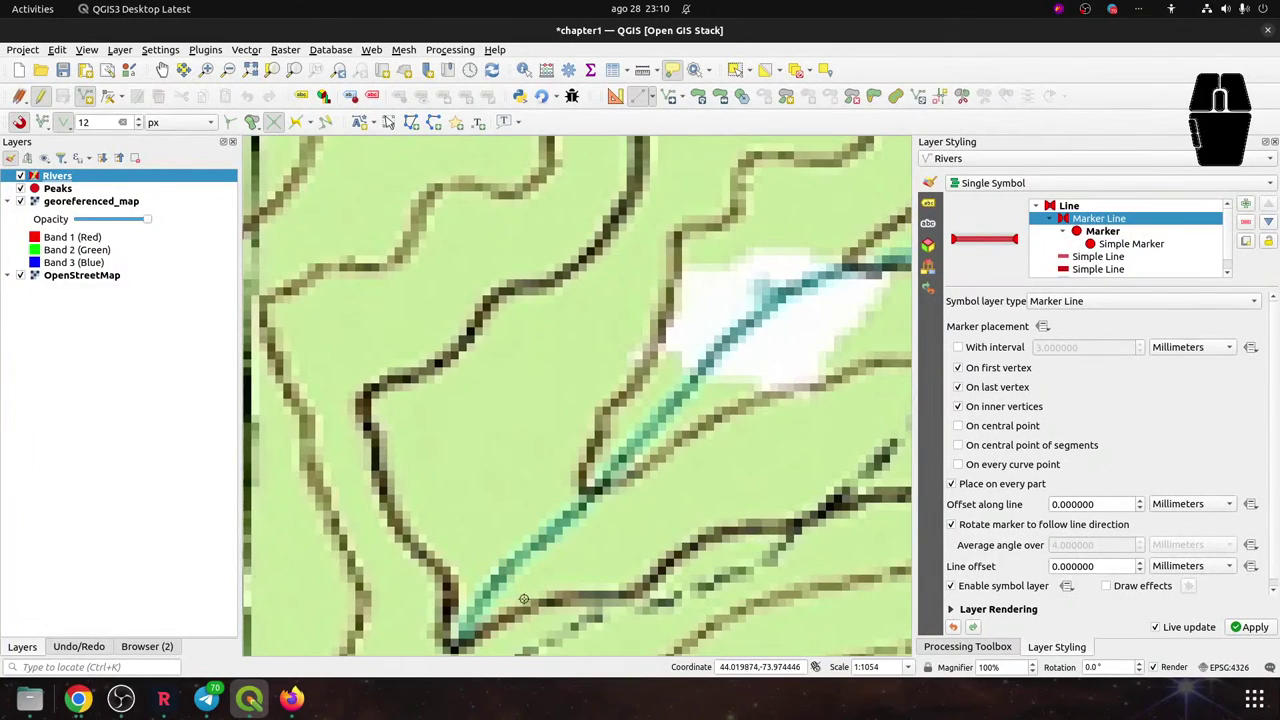
click(461, 629)
drag(860, 293, 377, 521)
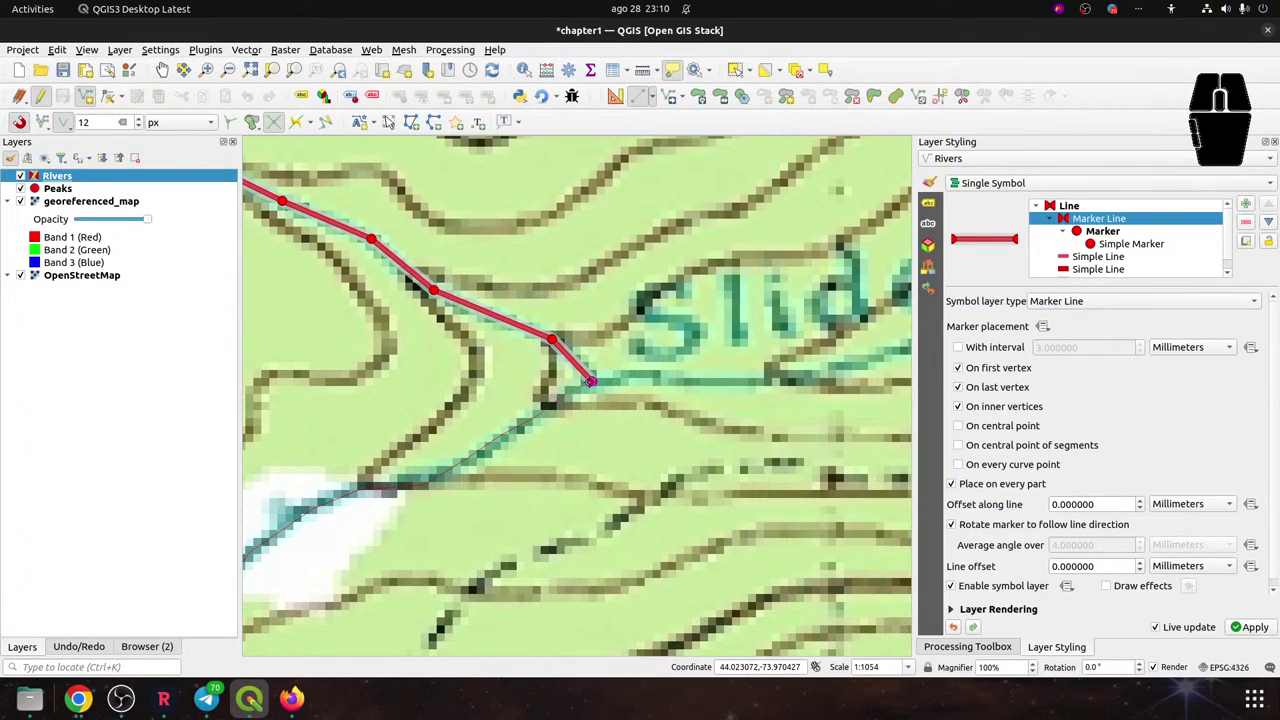
mouse_move(590, 381)
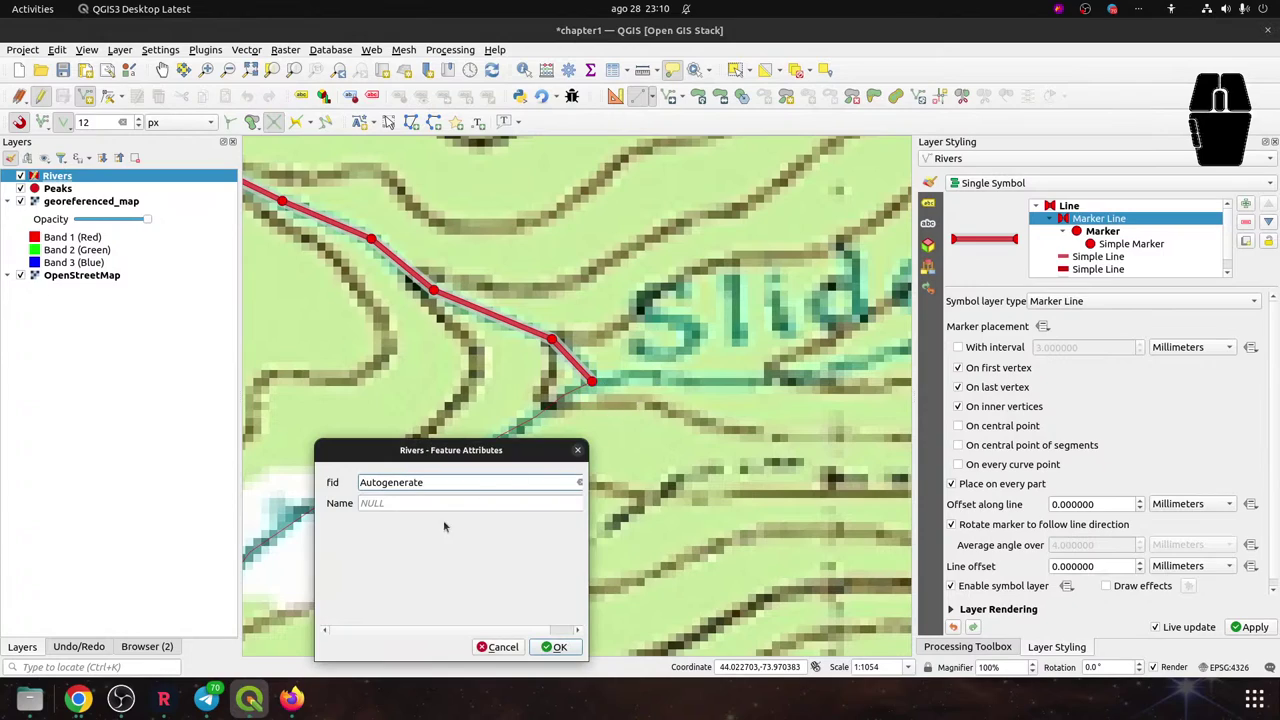
click(406, 503)
text(Sl)
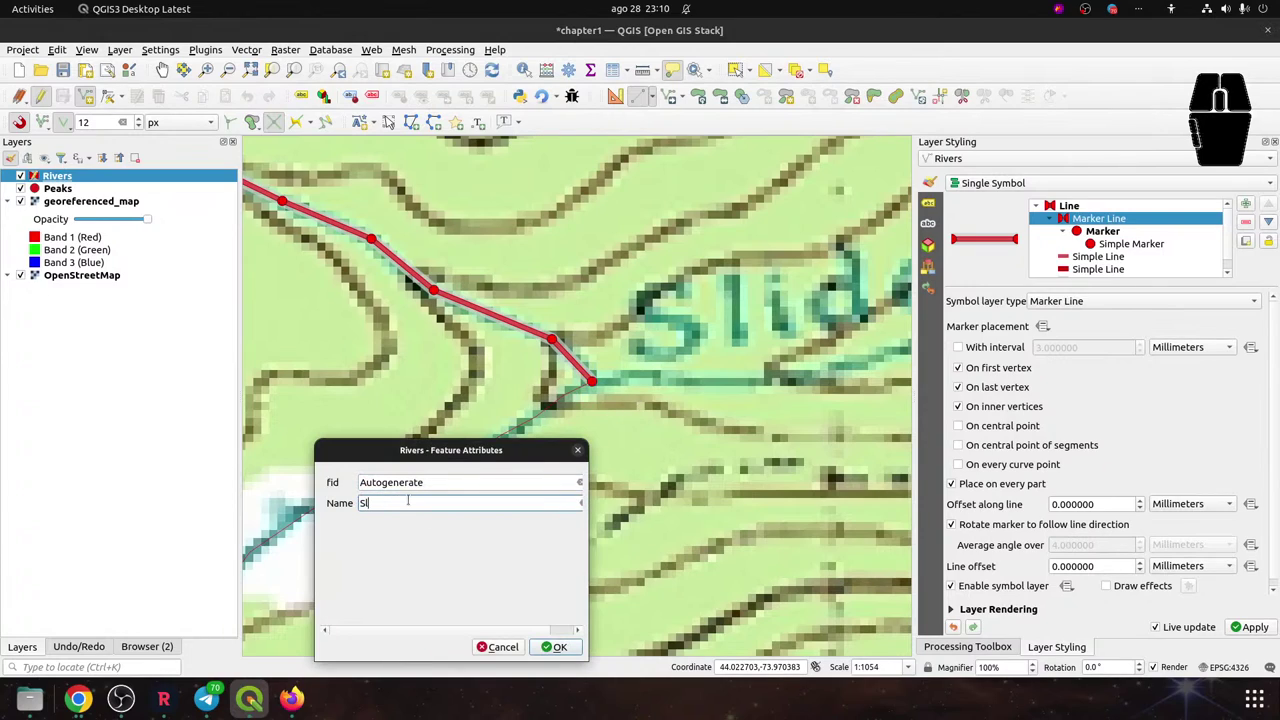
text(ide Brook)
key(Return)
Trace another line upstream past the Brook label, adding vertices along its bends
drag(836, 432, 373, 462)
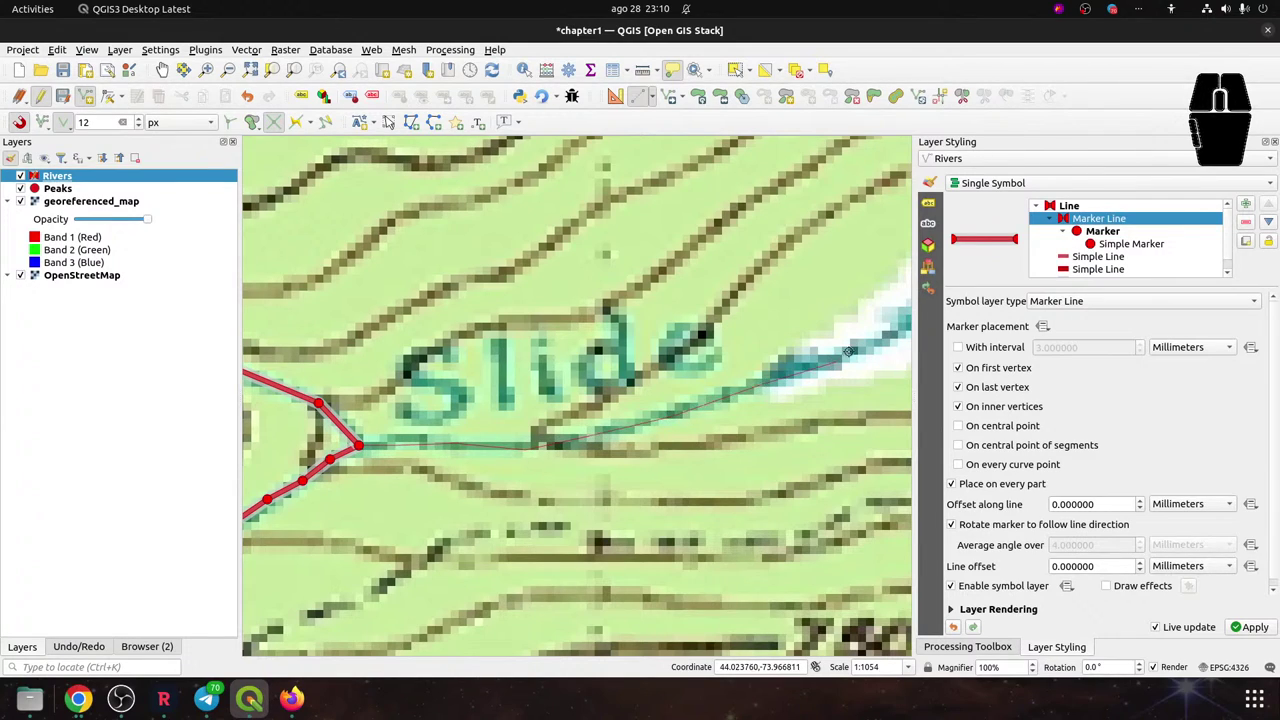
drag(860, 345, 410, 432)
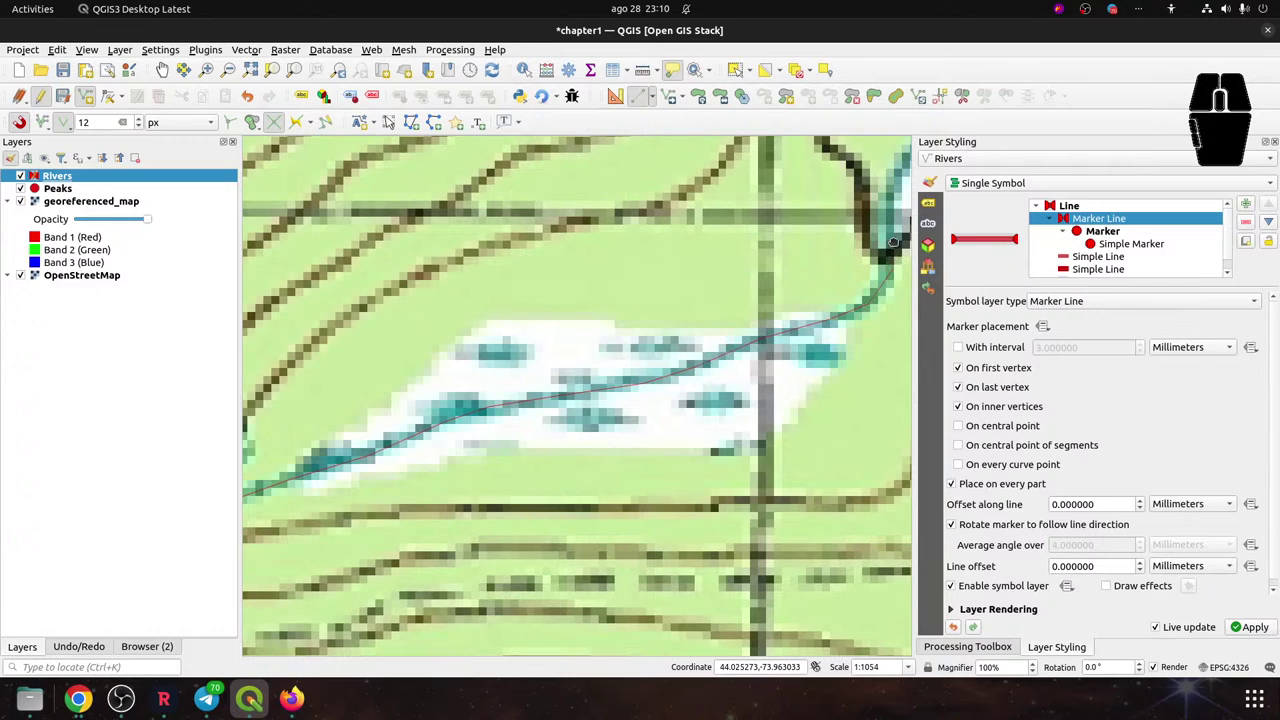
drag(892, 243, 578, 432)
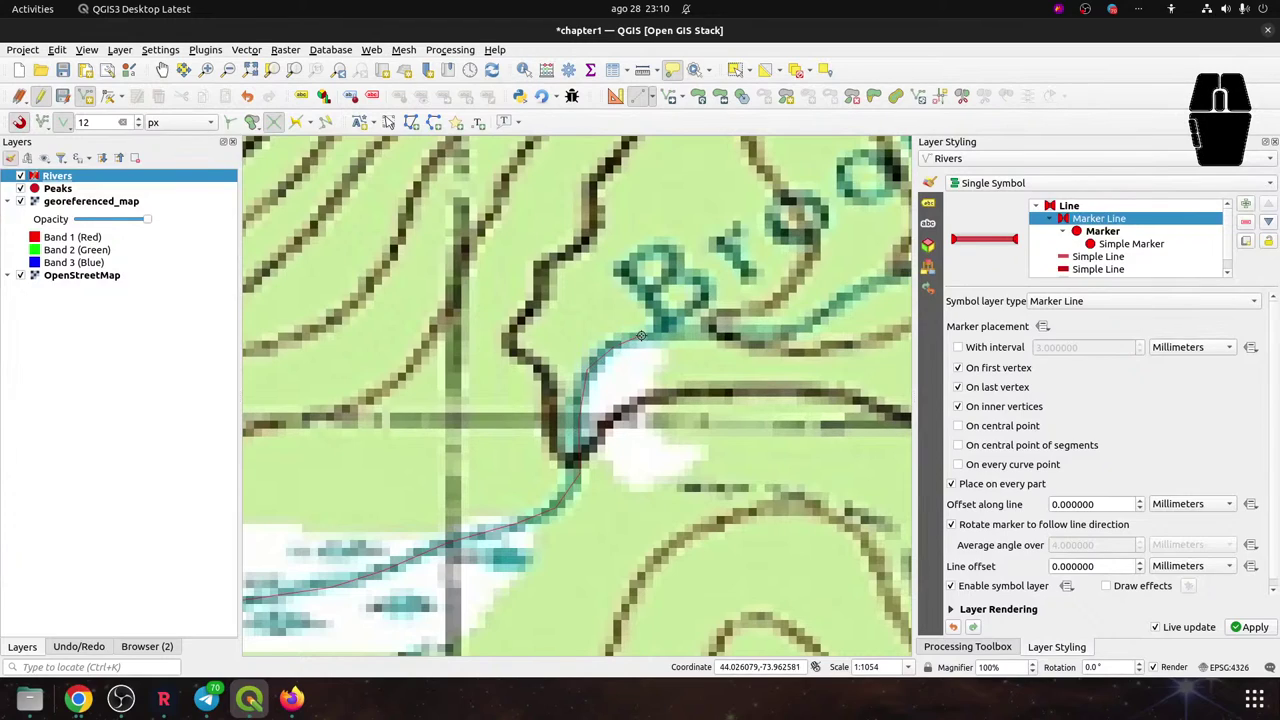
click(704, 335)
click(810, 326)
drag(875, 287, 440, 498)
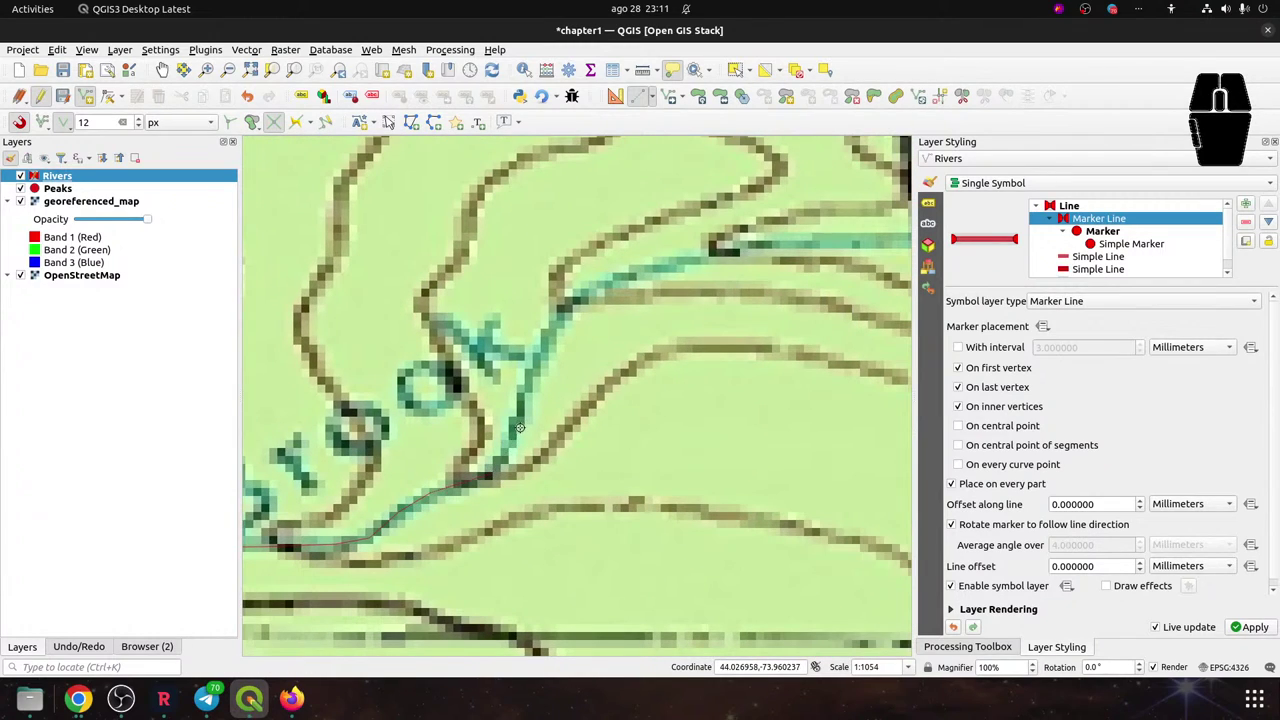
click(537, 372)
click(557, 306)
click(578, 291)
scroll(698, 256, down, 1)
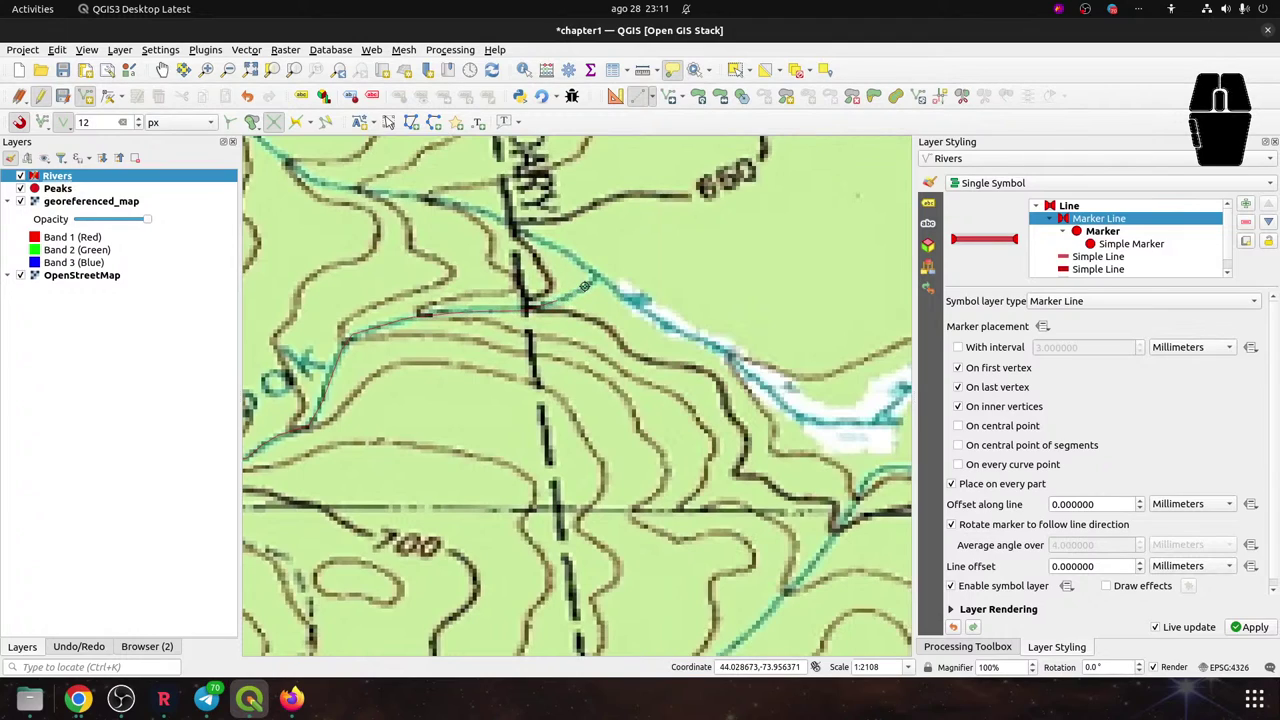
Finish the upstream line and name it 'Slide Rock'
right_click(594, 274)
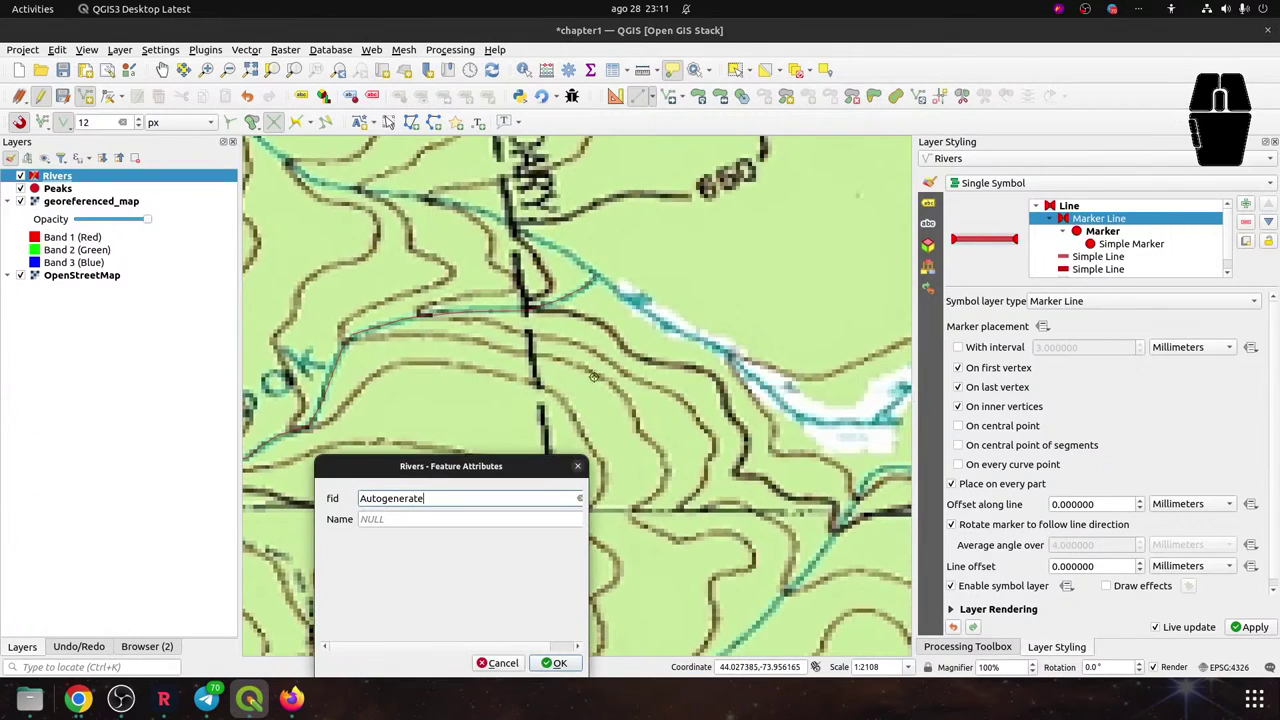
click(385, 518)
text(Sli)
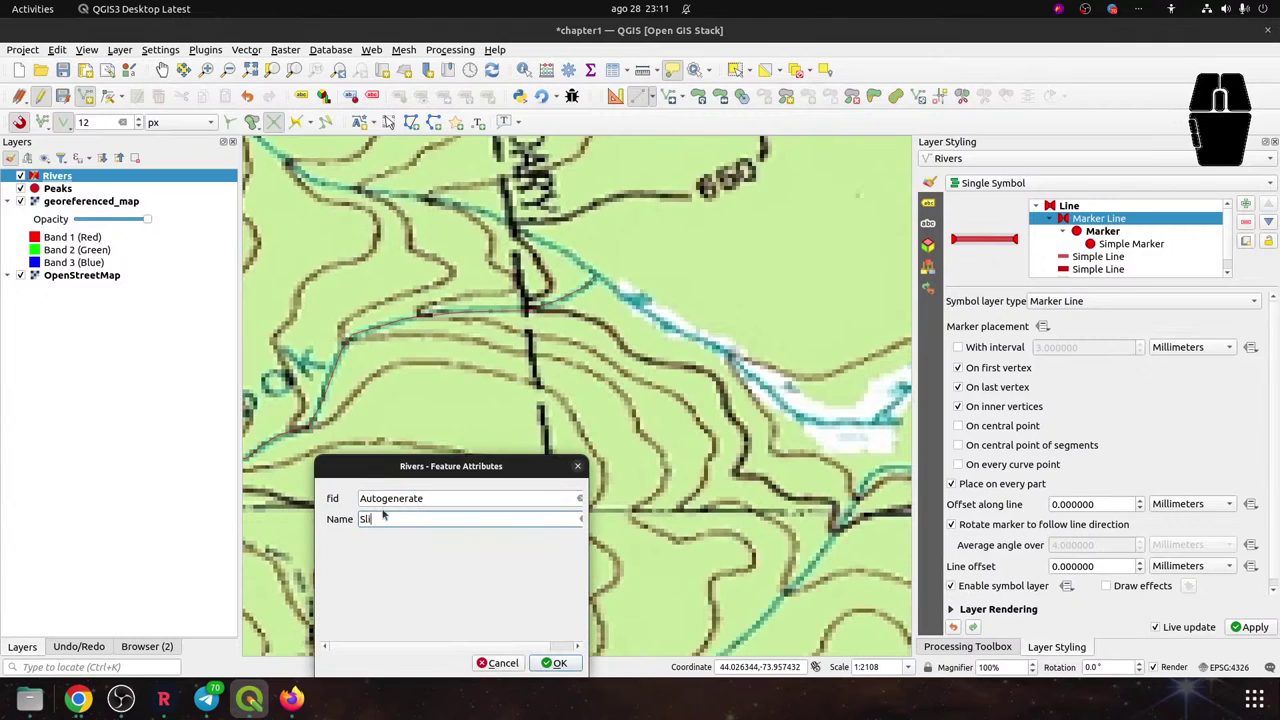
text(de Rock)
key(Return)
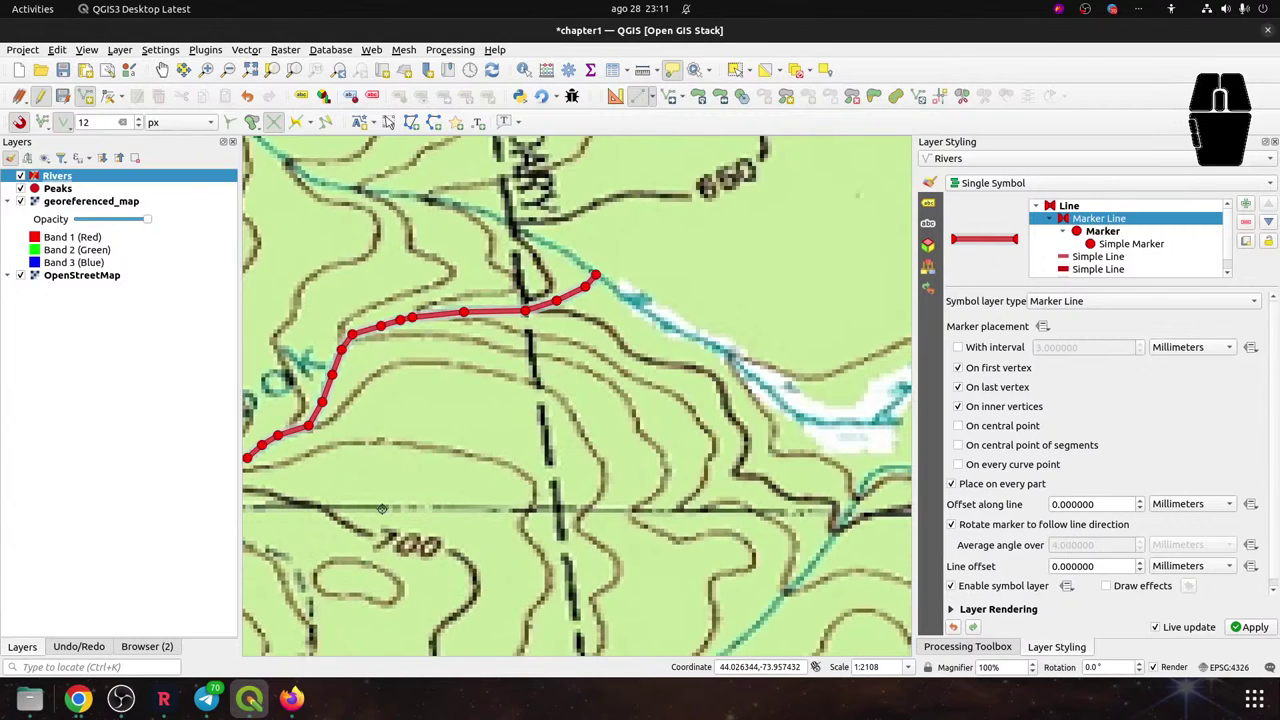
drag(486, 478, 634, 417)
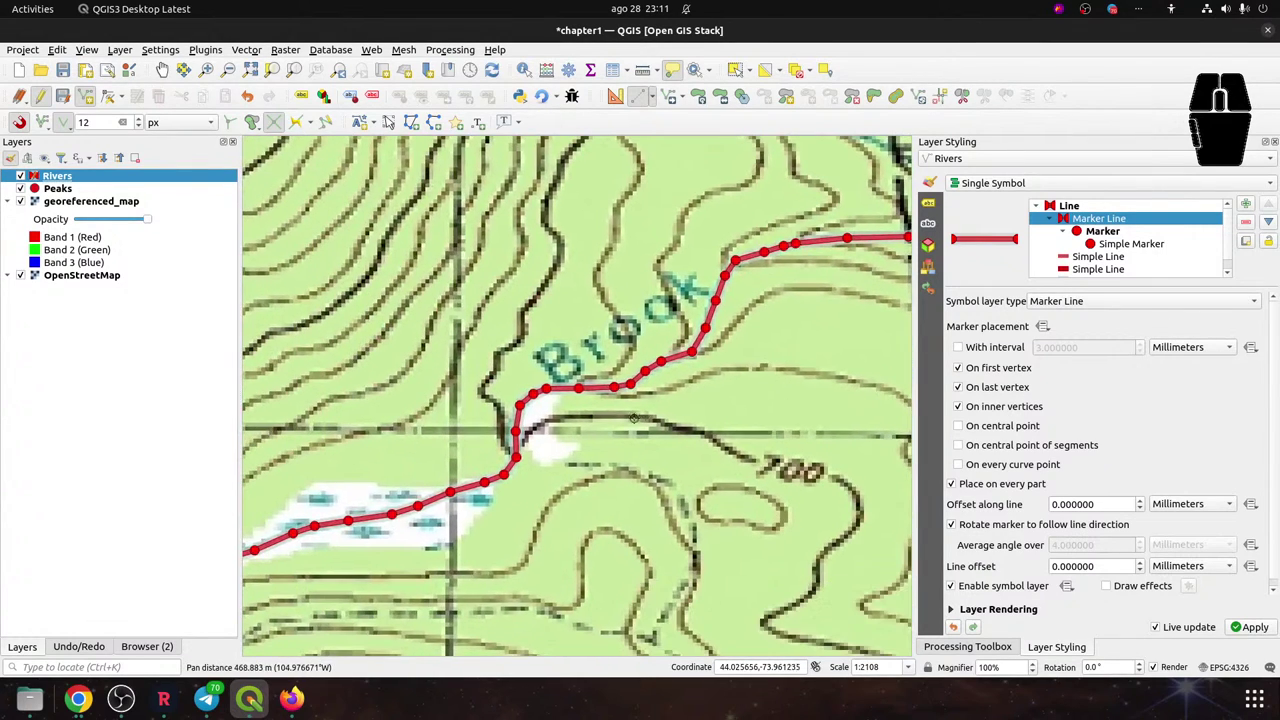
Save the chapter1 project
click(62, 70)
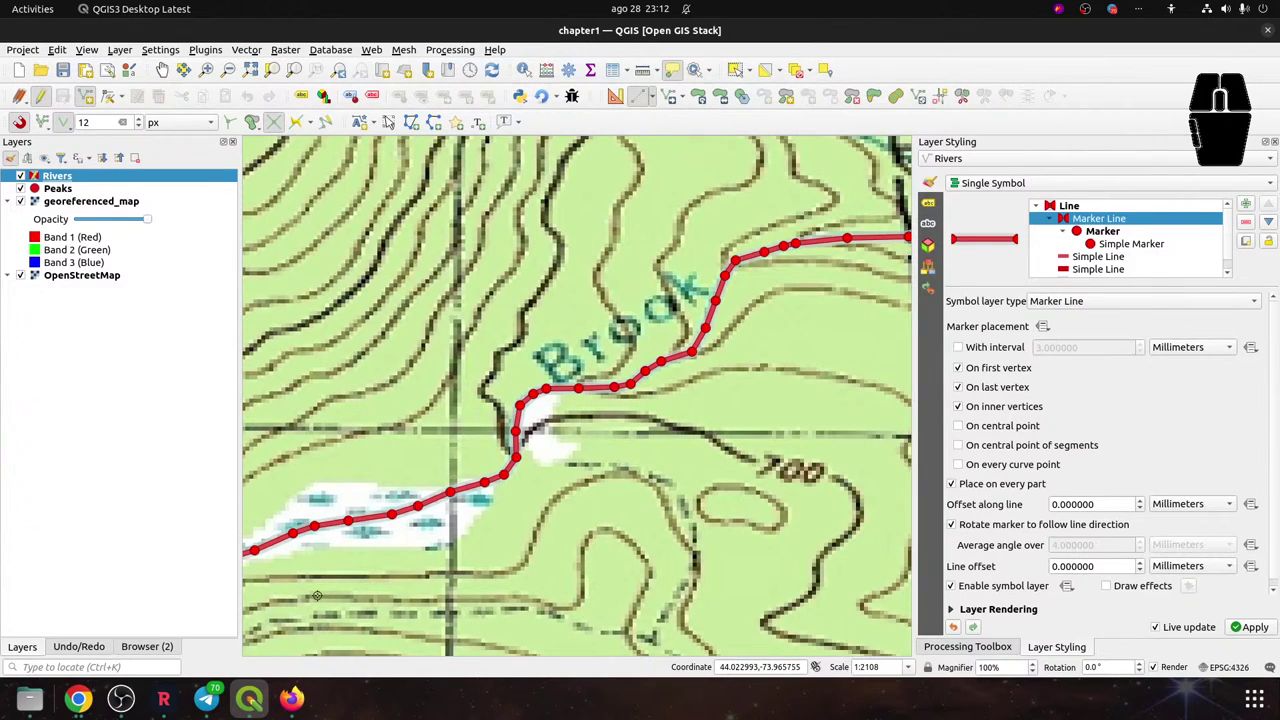
Open the Dissolve tool from the locator, dissolving Rivers by the Name field
click(45, 666)
click(70, 665)
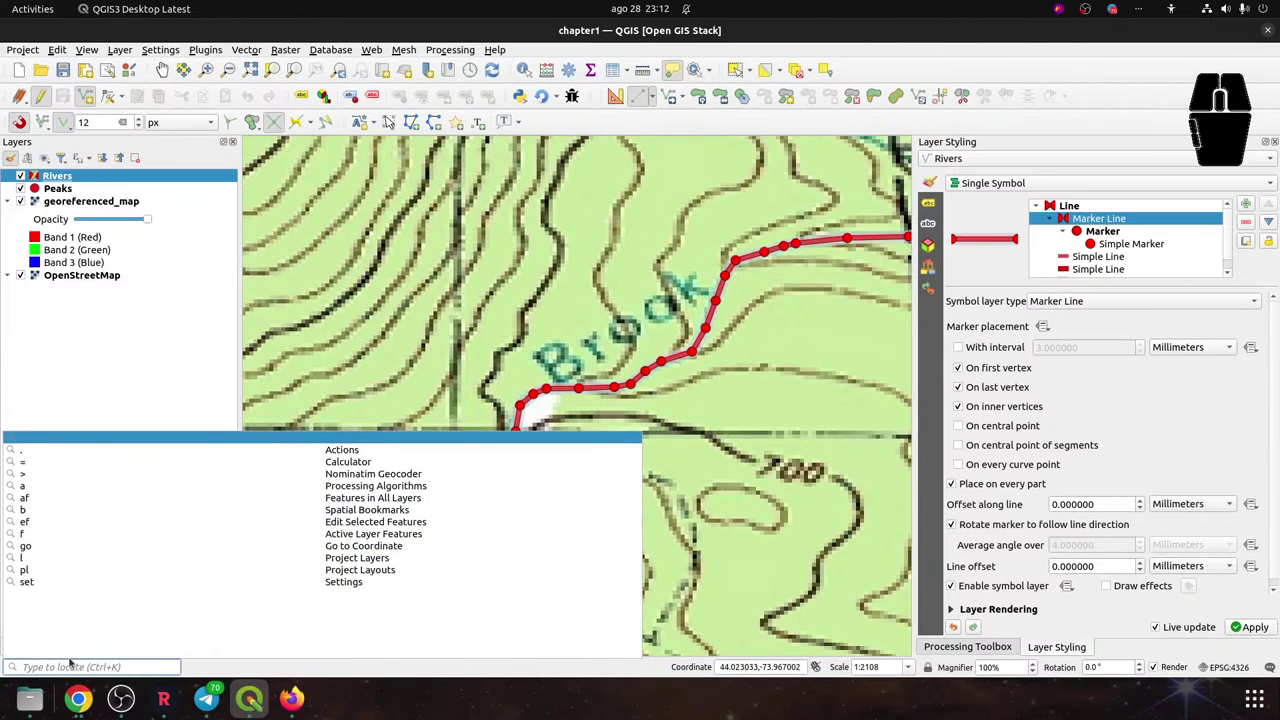
text(diss)
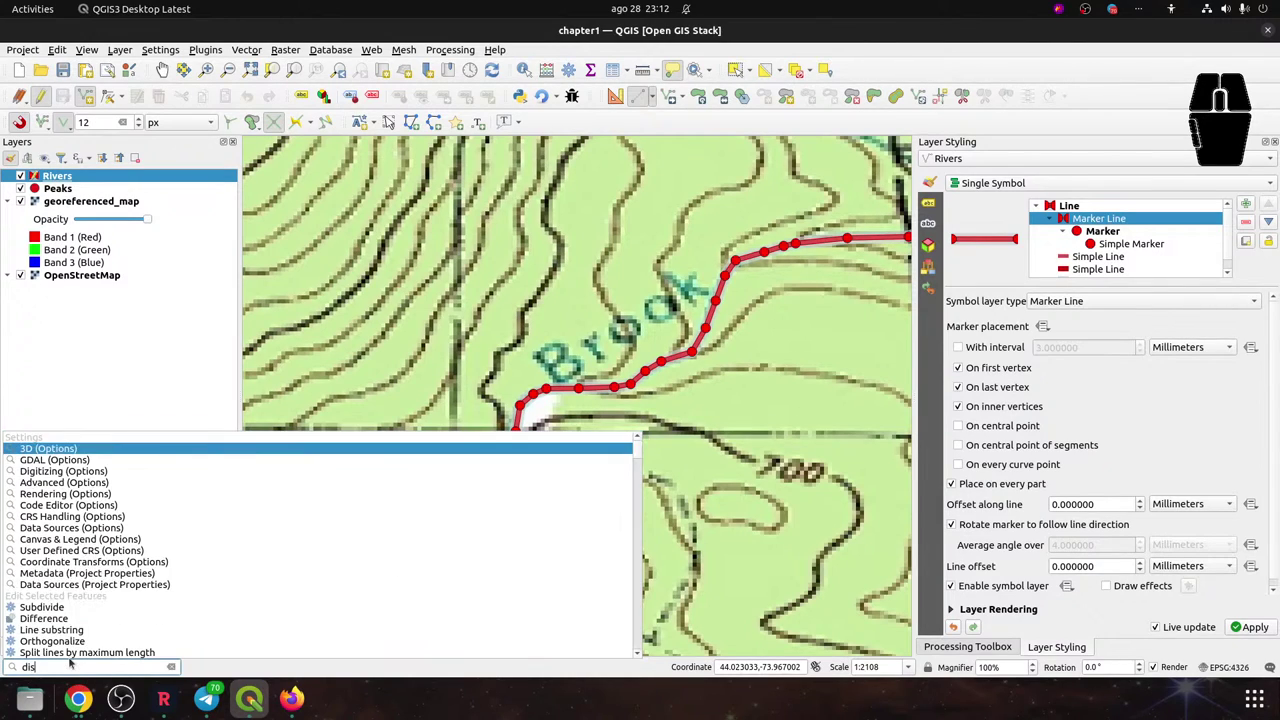
text(o)
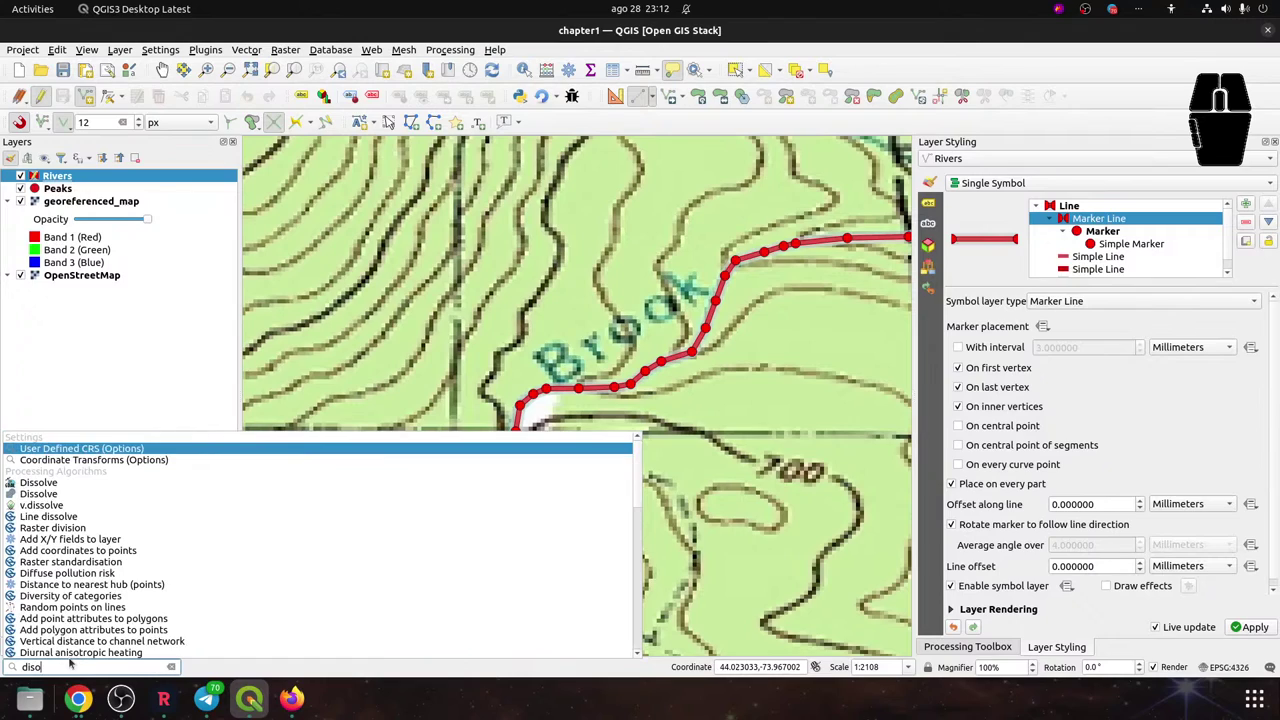
text(s)
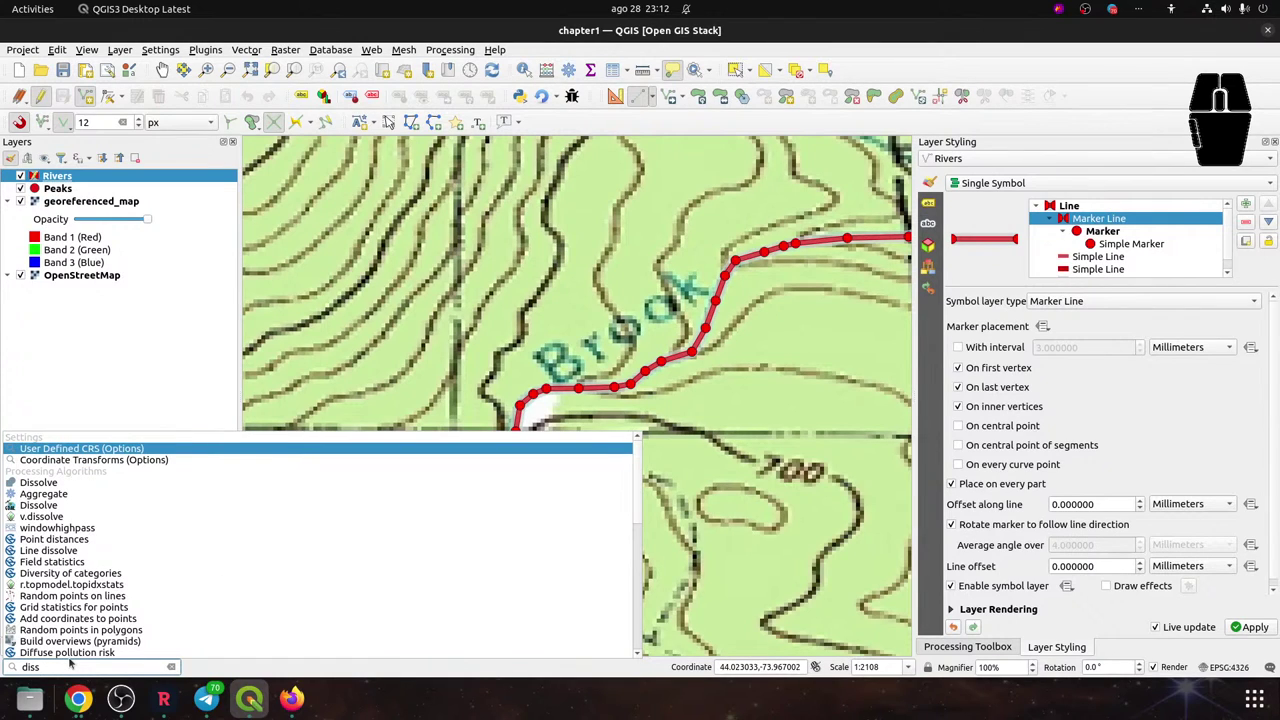
click(35, 485)
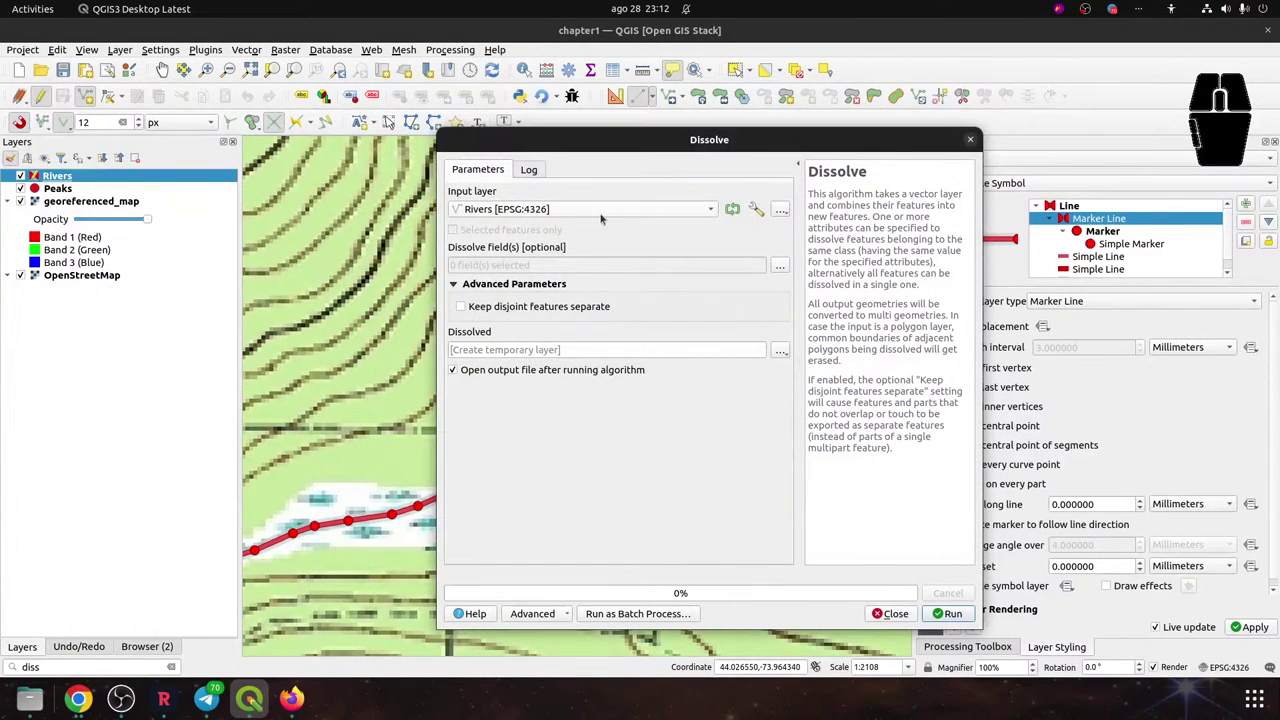
click(781, 266)
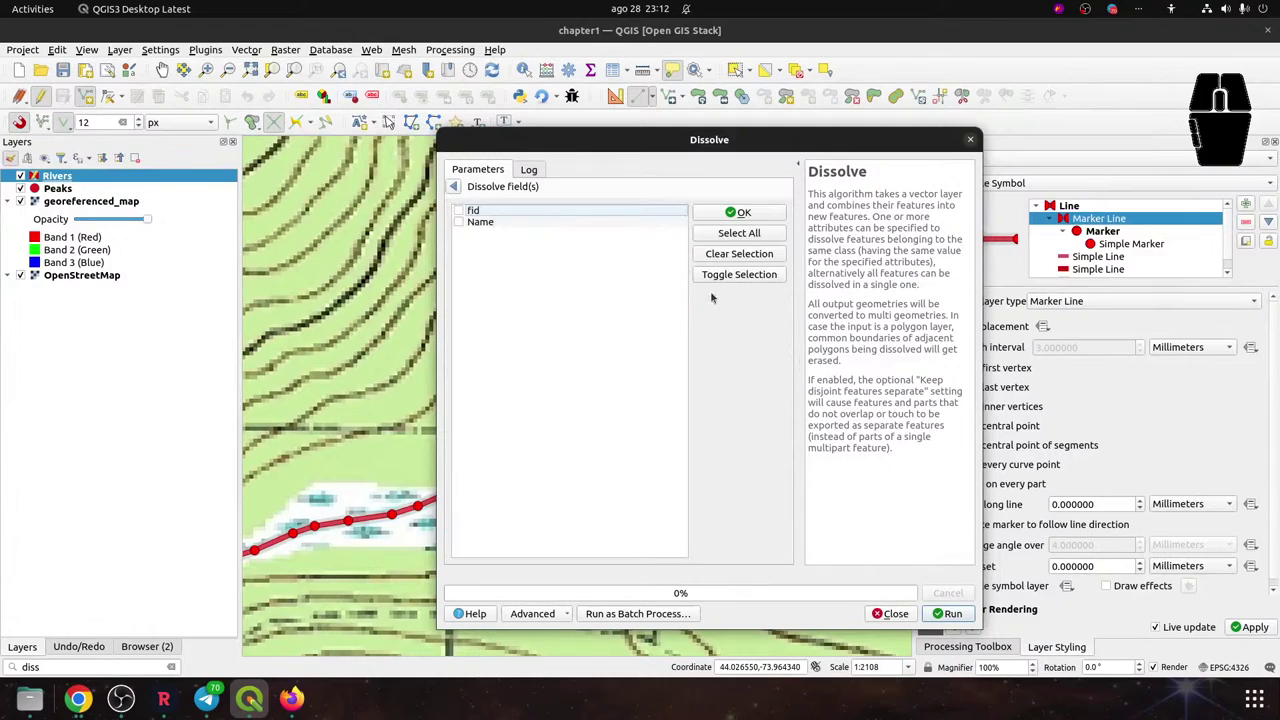
click(458, 222)
click(737, 213)
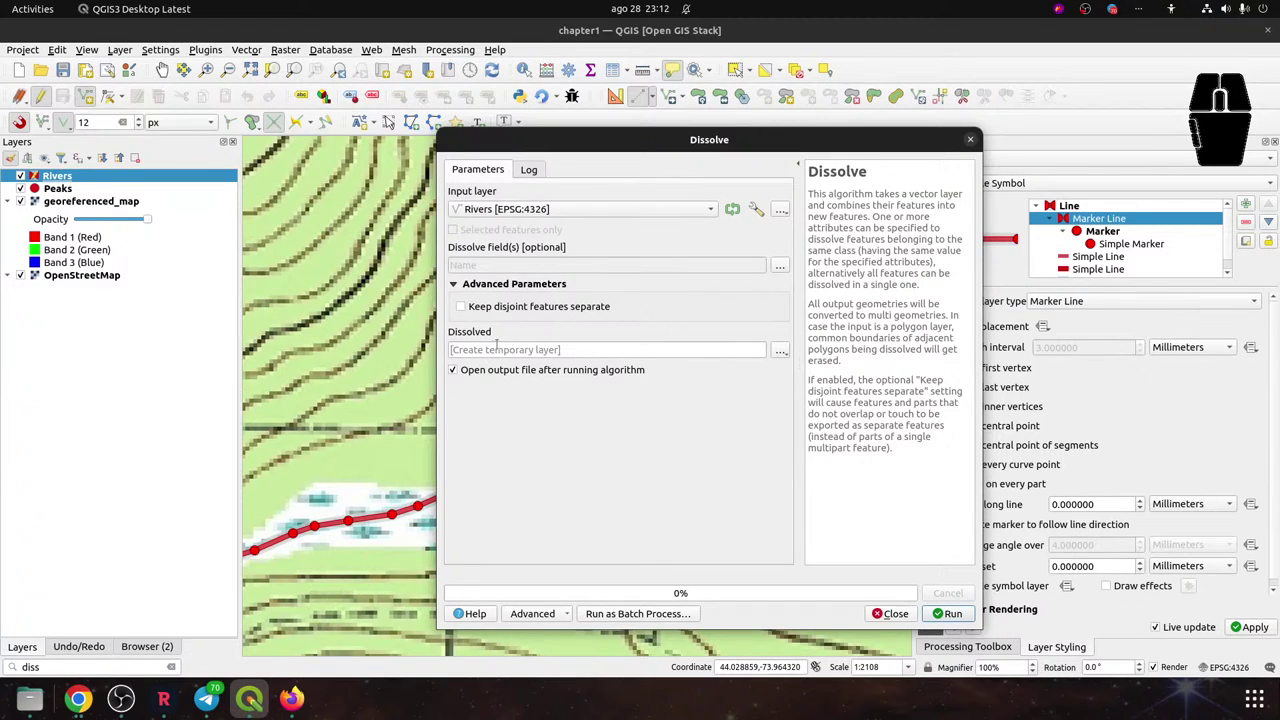
click(779, 352)
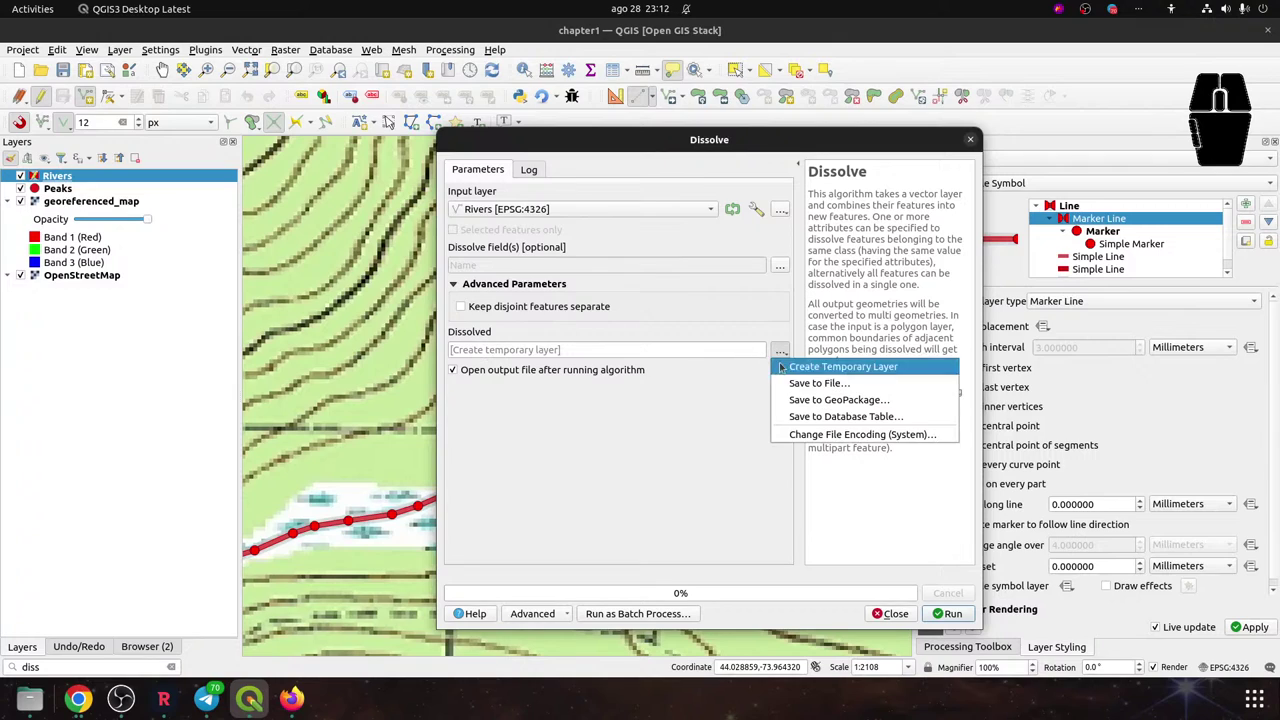
Send the dissolve output to Mount_Marcy.gpkg as layer 'RiversDissolved' and run it
click(816, 400)
double_click(524, 191)
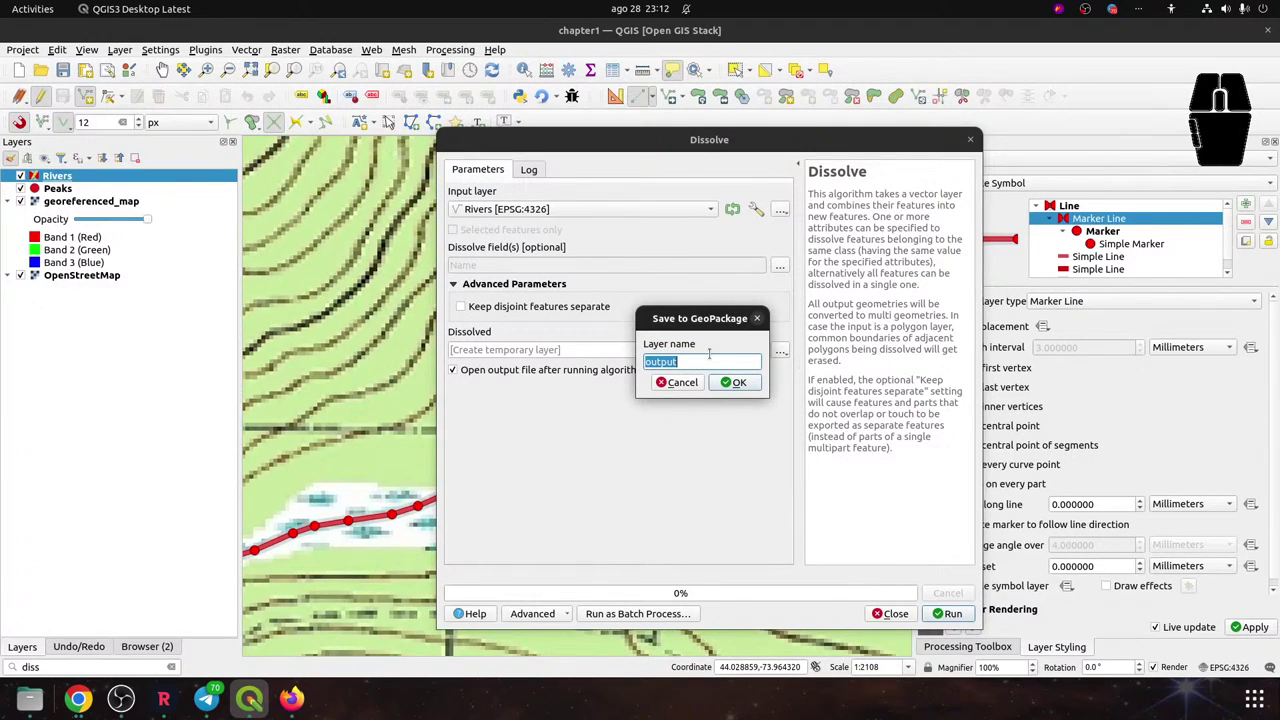
text(Rivers Dissolv)
text(ed)
key(BackSpace)
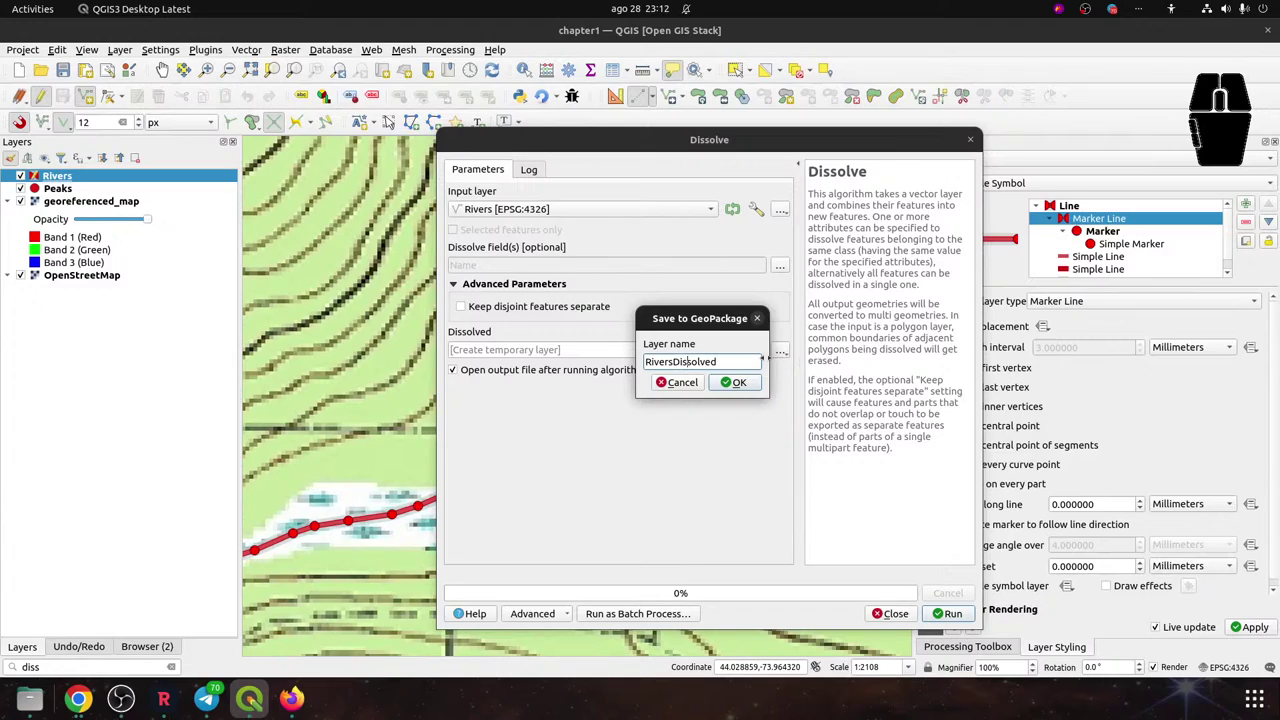
key(BackSpace)
text(s)
click(738, 382)
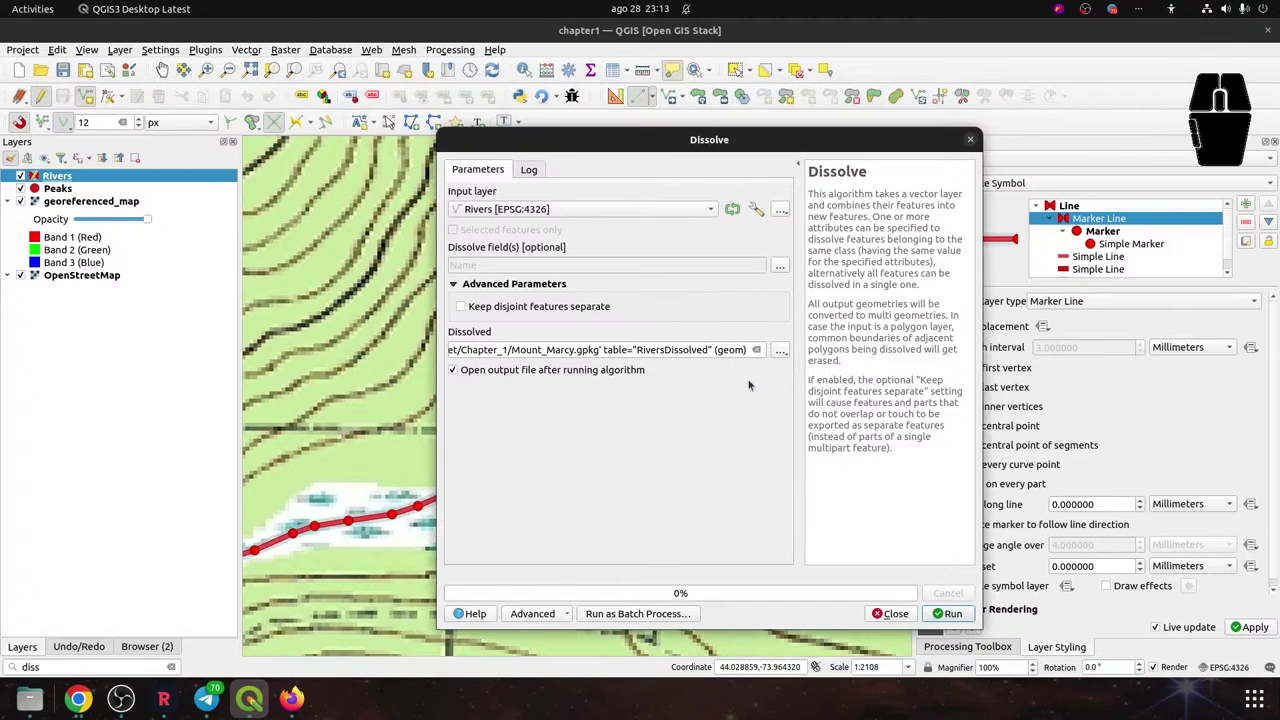
click(948, 613)
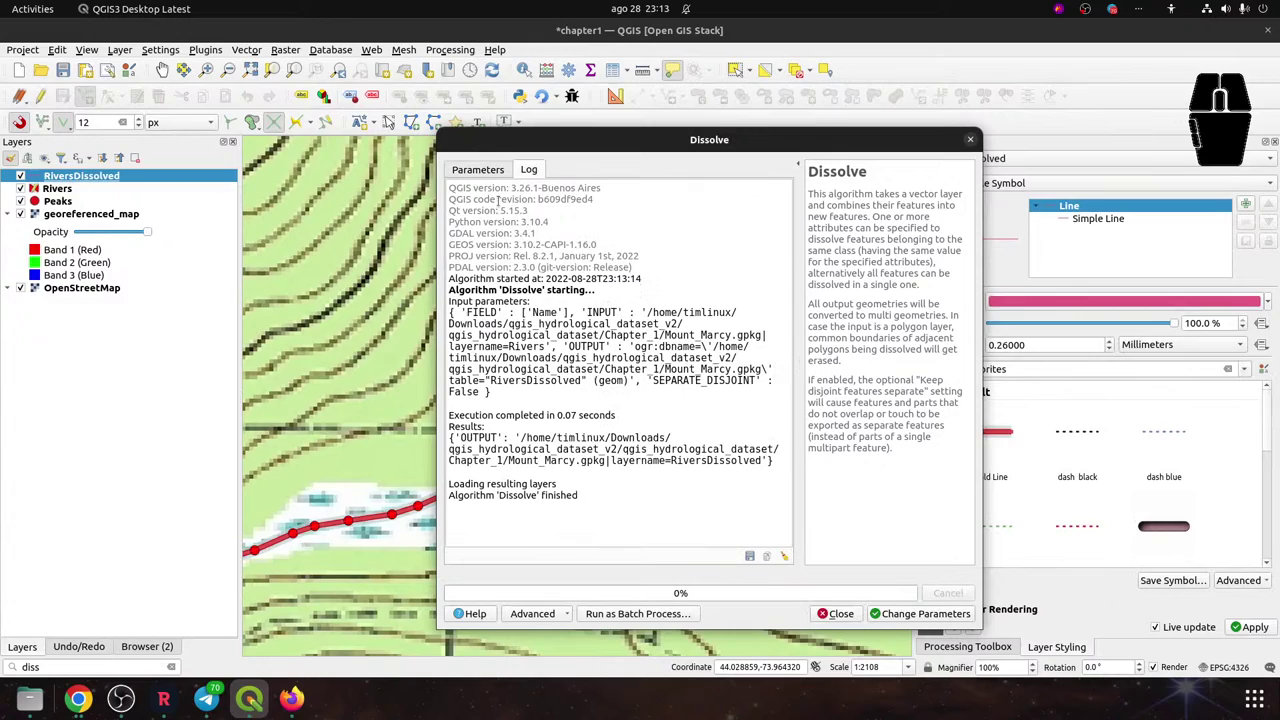
Close the finished Dissolve window and copy the Rivers layer's full style configuration
drag(525, 141, 662, 208)
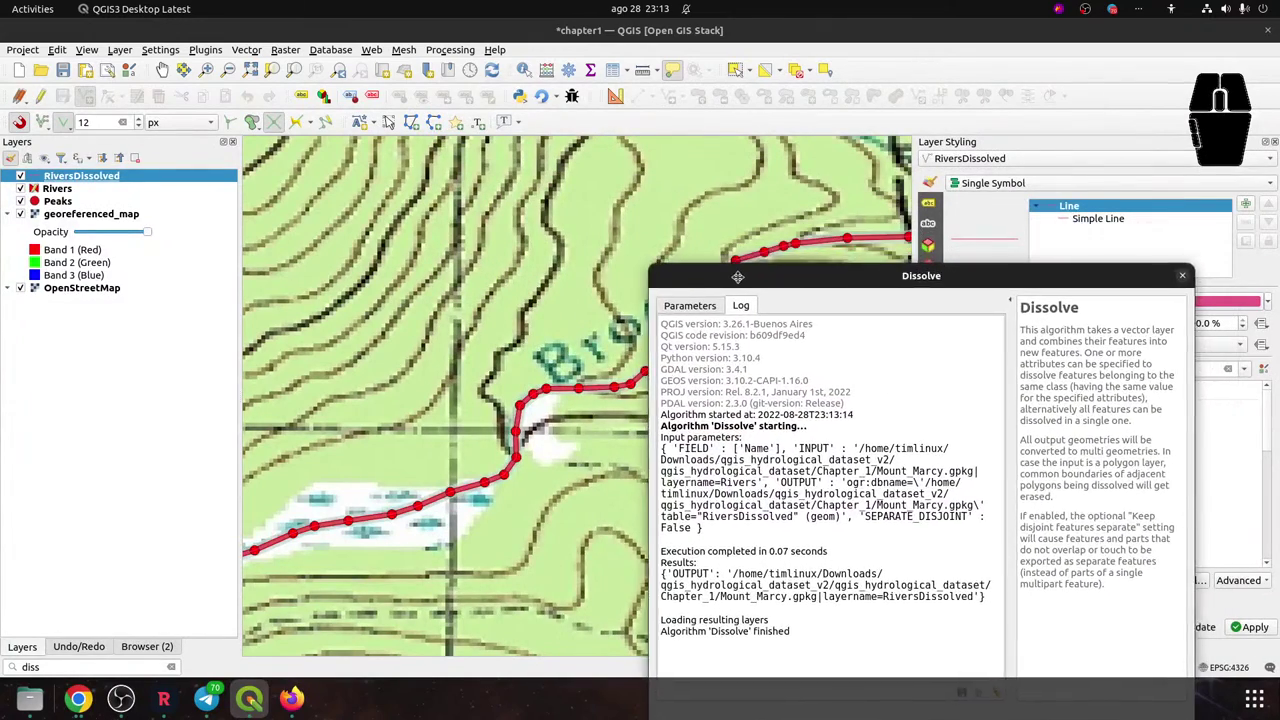
key(Escape)
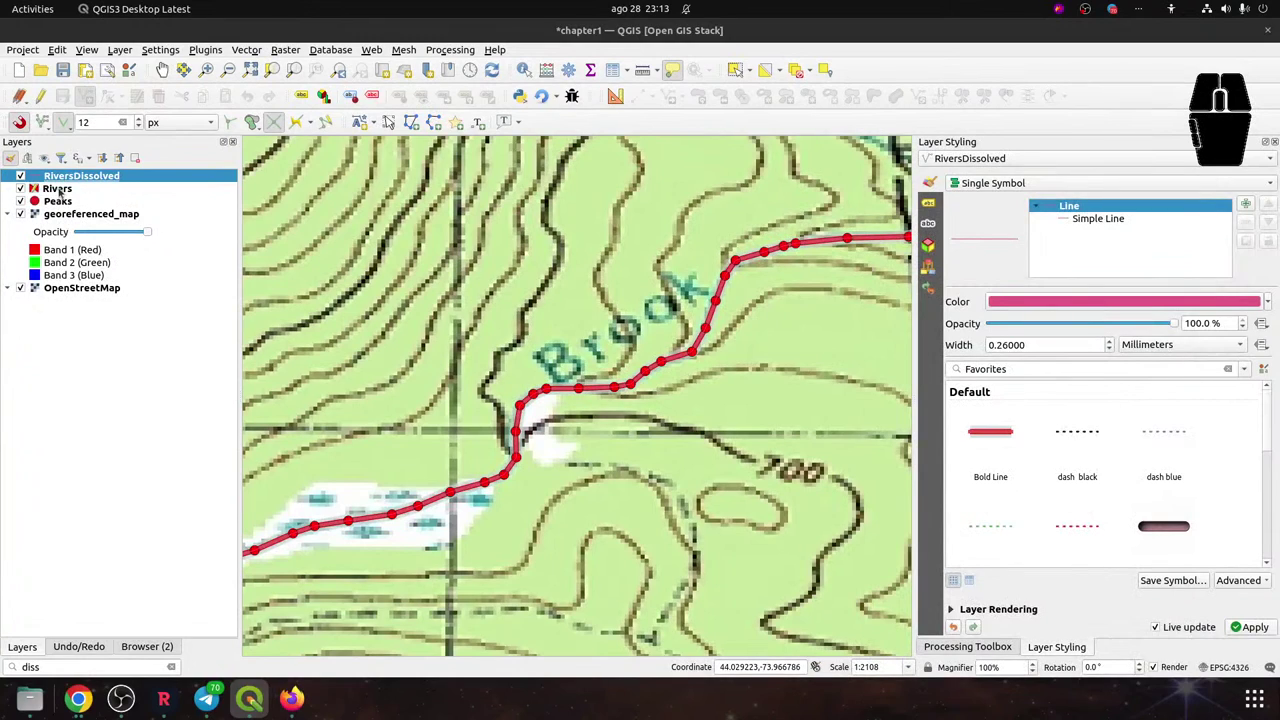
right_click(58, 189)
mouse_move(201, 519)
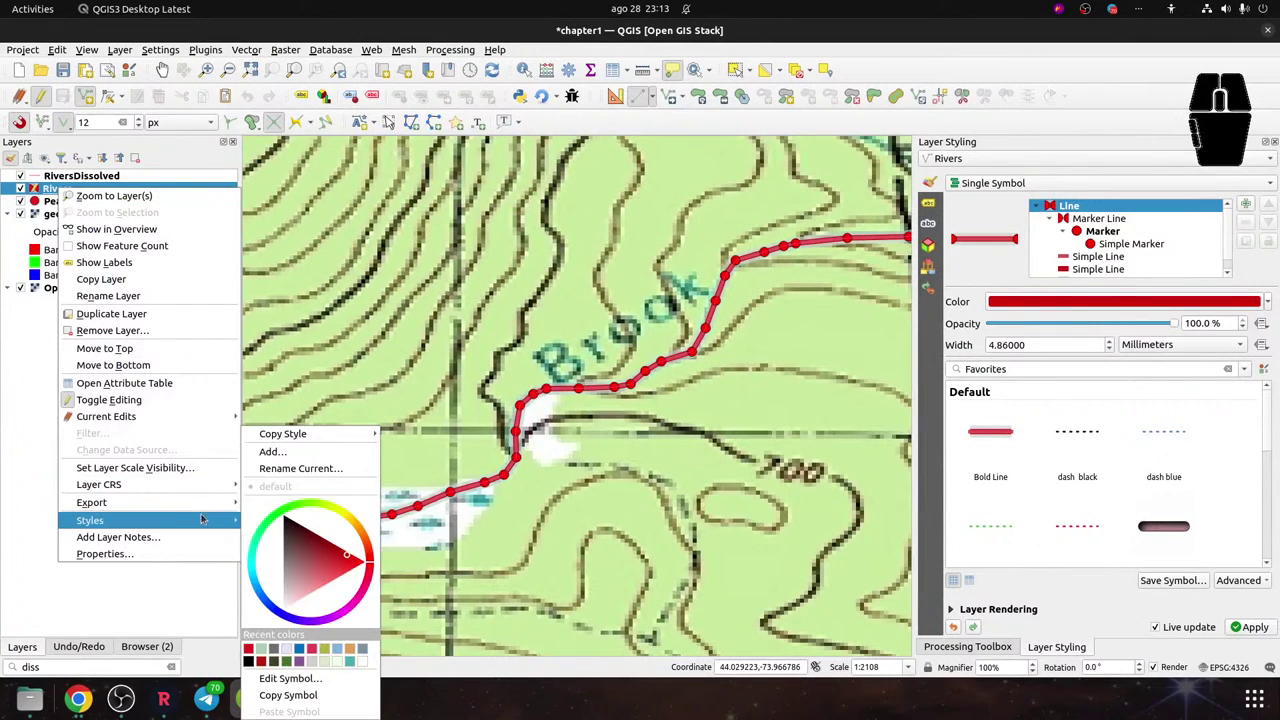
mouse_move(290, 436)
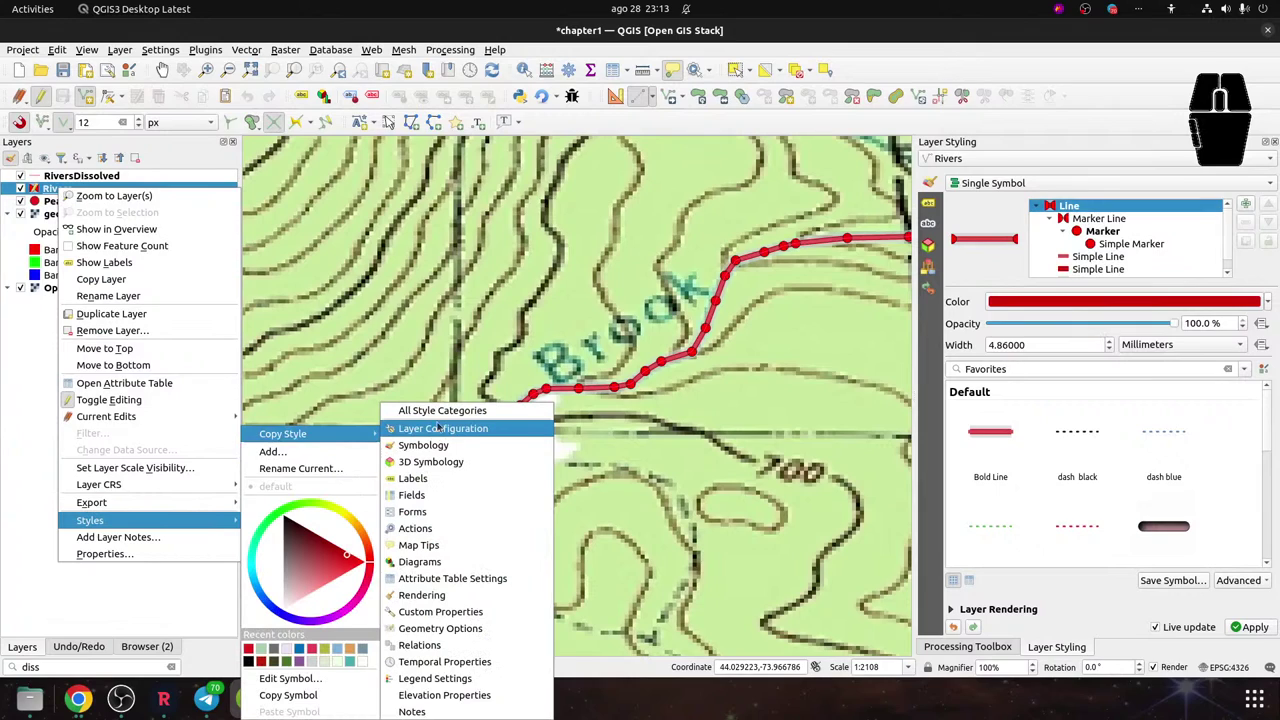
click(438, 428)
Paste the copied Rivers style onto RiversDissolved, giving it the red line with vertex markers
right_click(86, 177)
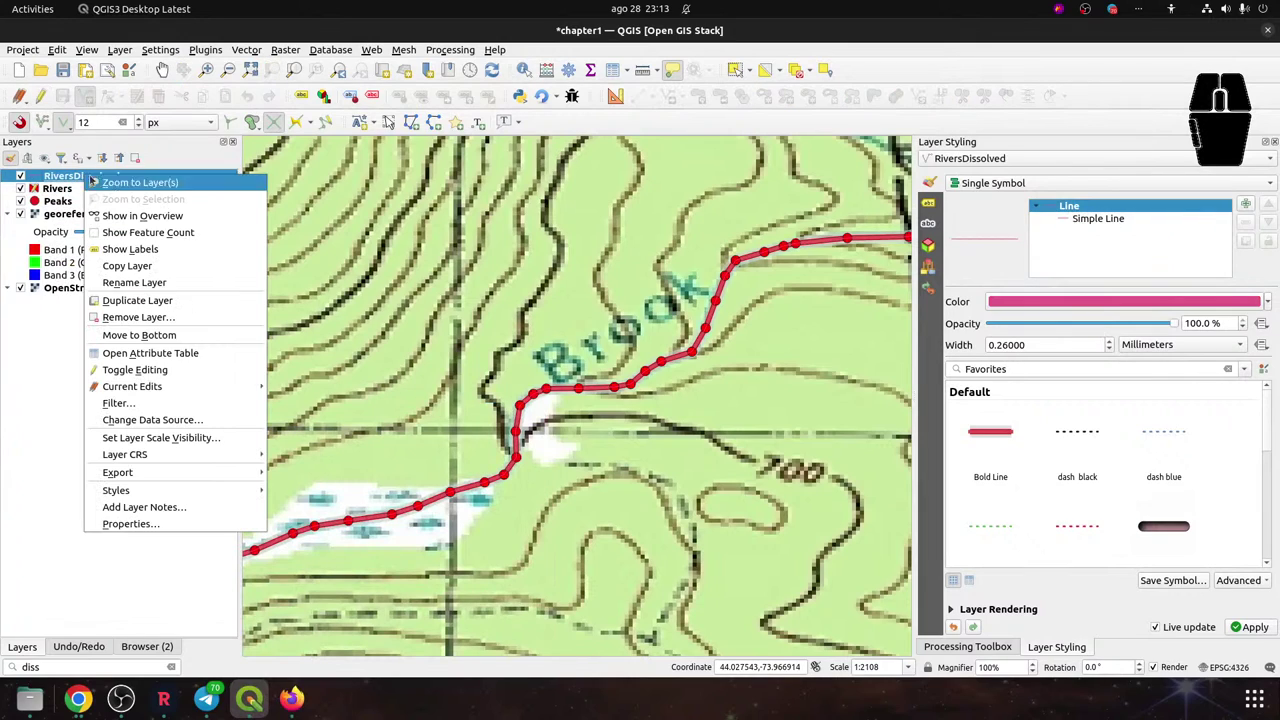
mouse_move(240, 490)
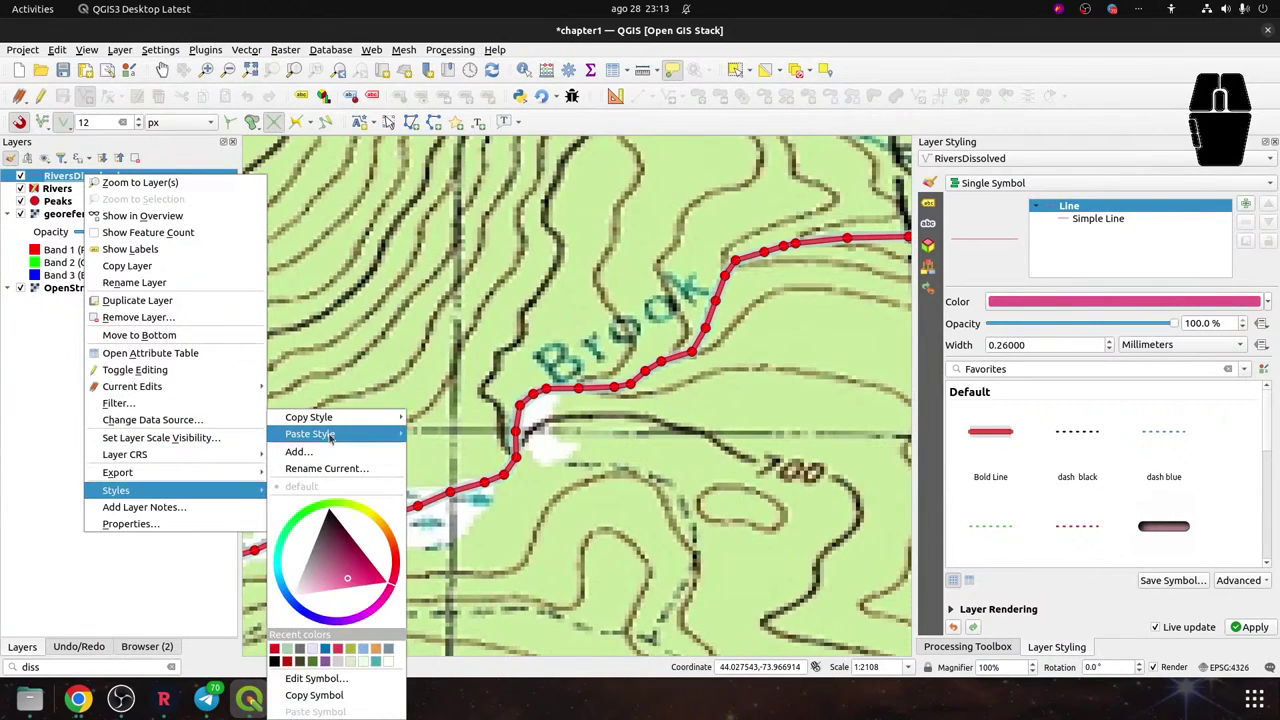
mouse_move(330, 436)
click(456, 424)
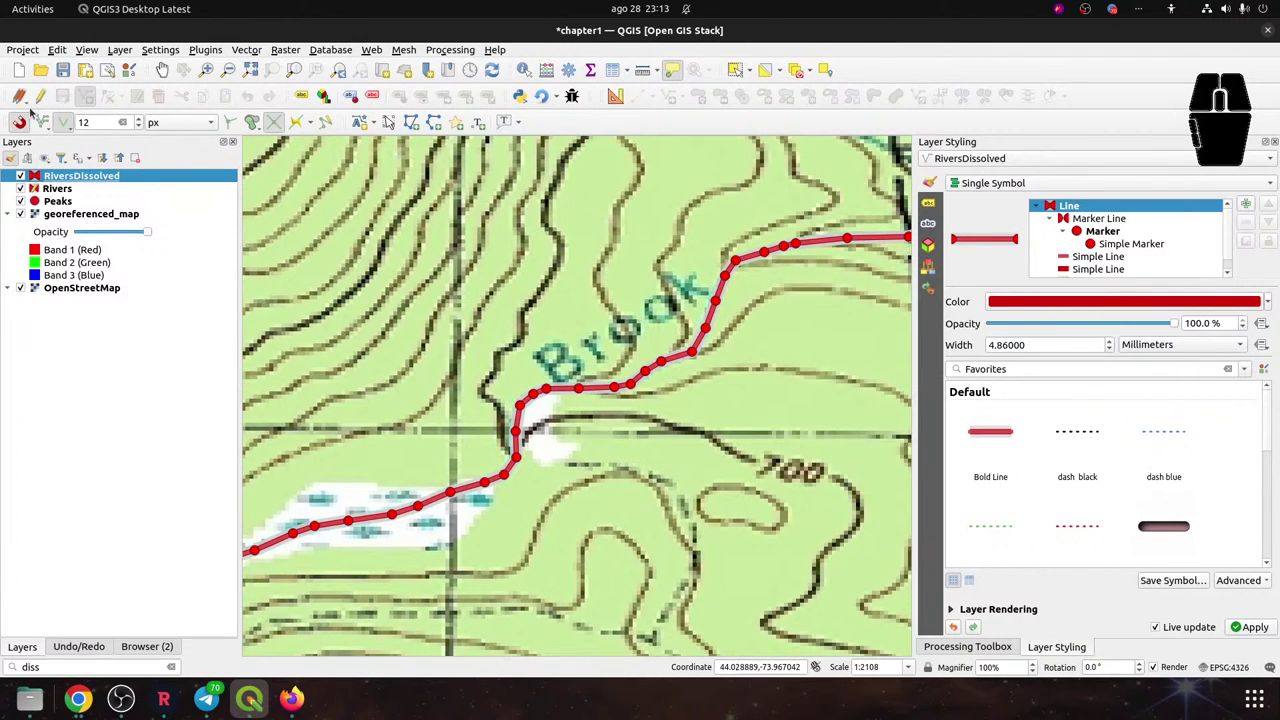
Save the project and stop editing the Rivers layer
click(52, 188)
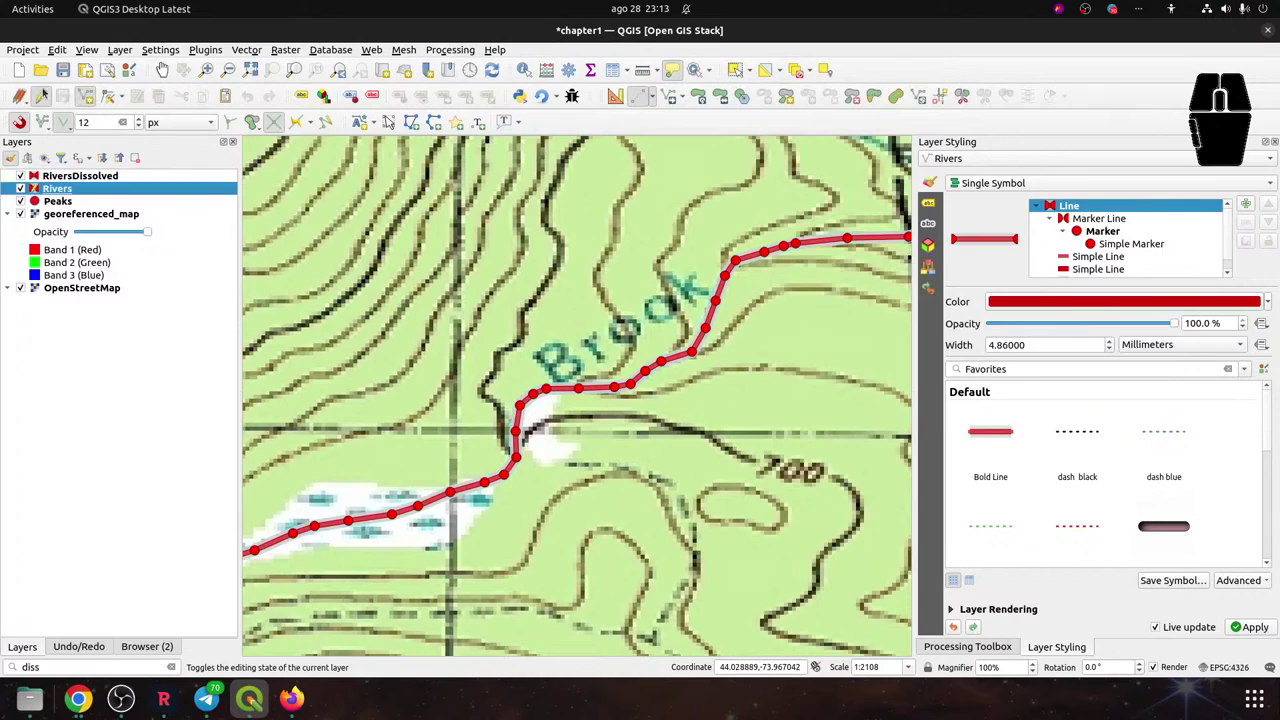
click(62, 70)
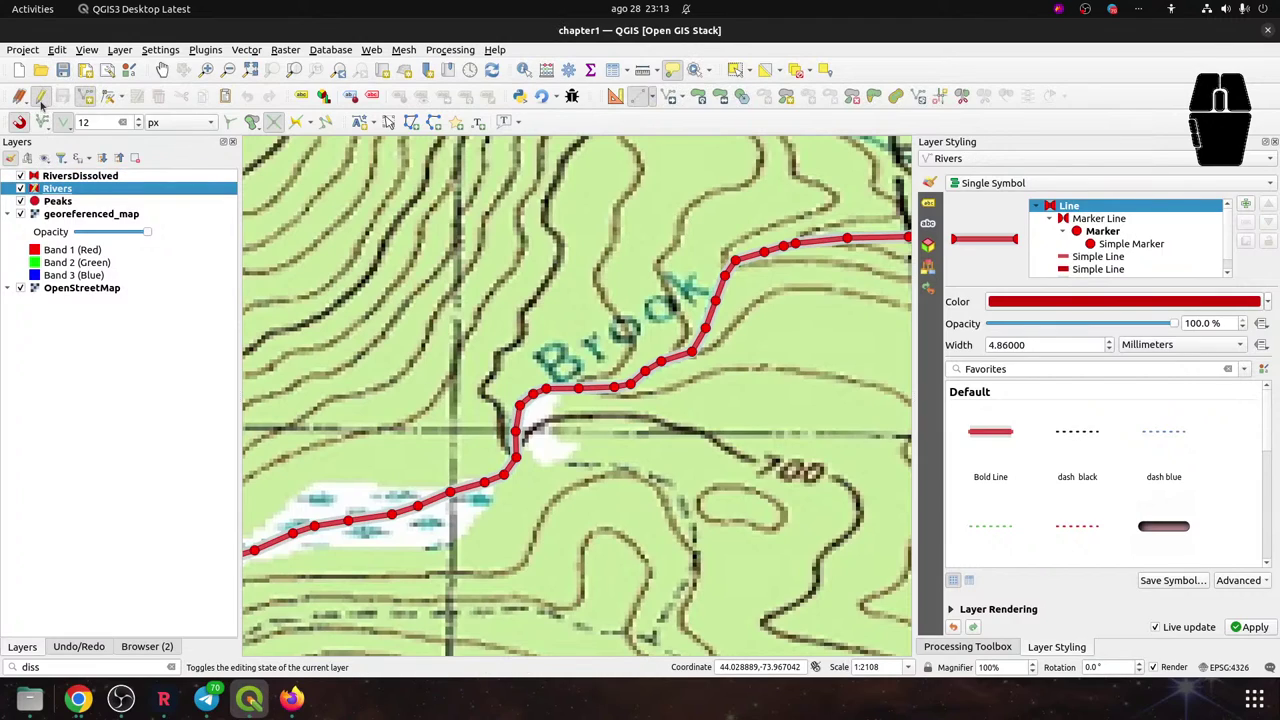
click(40, 95)
Make the simple line part of the RiversDissolved symbol blue
click(62, 177)
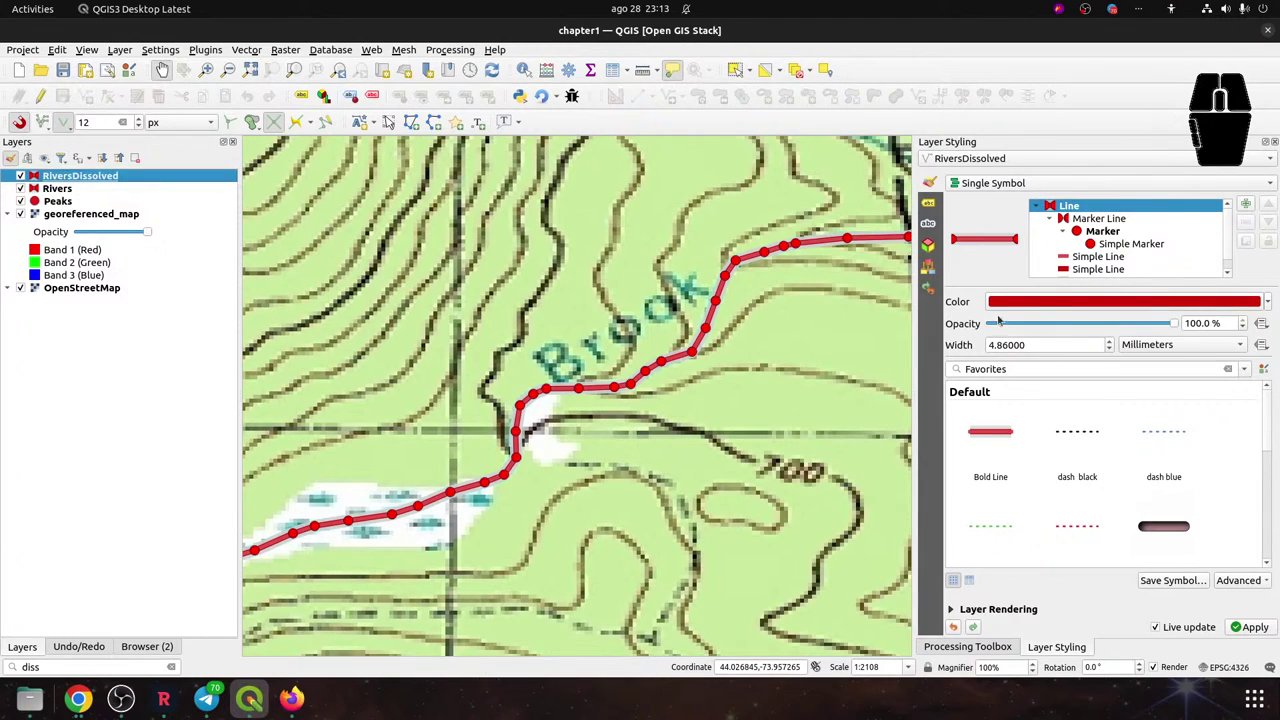
click(1085, 257)
click(1090, 327)
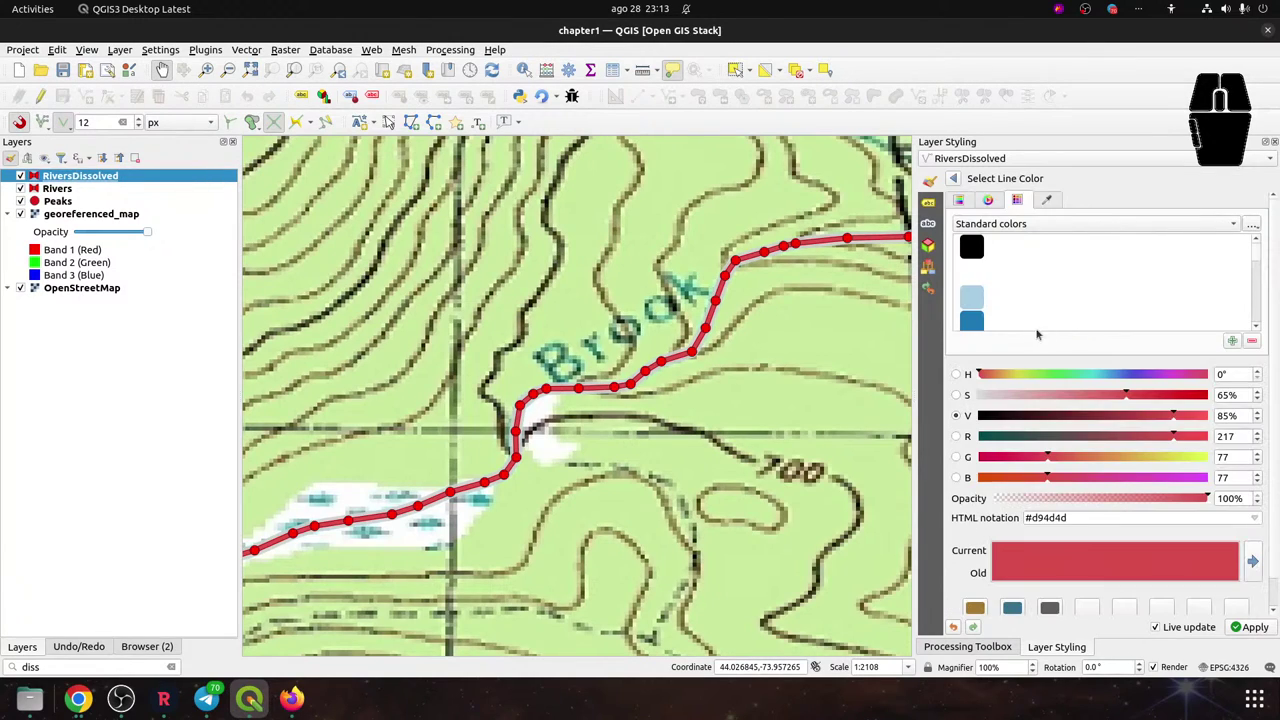
click(975, 318)
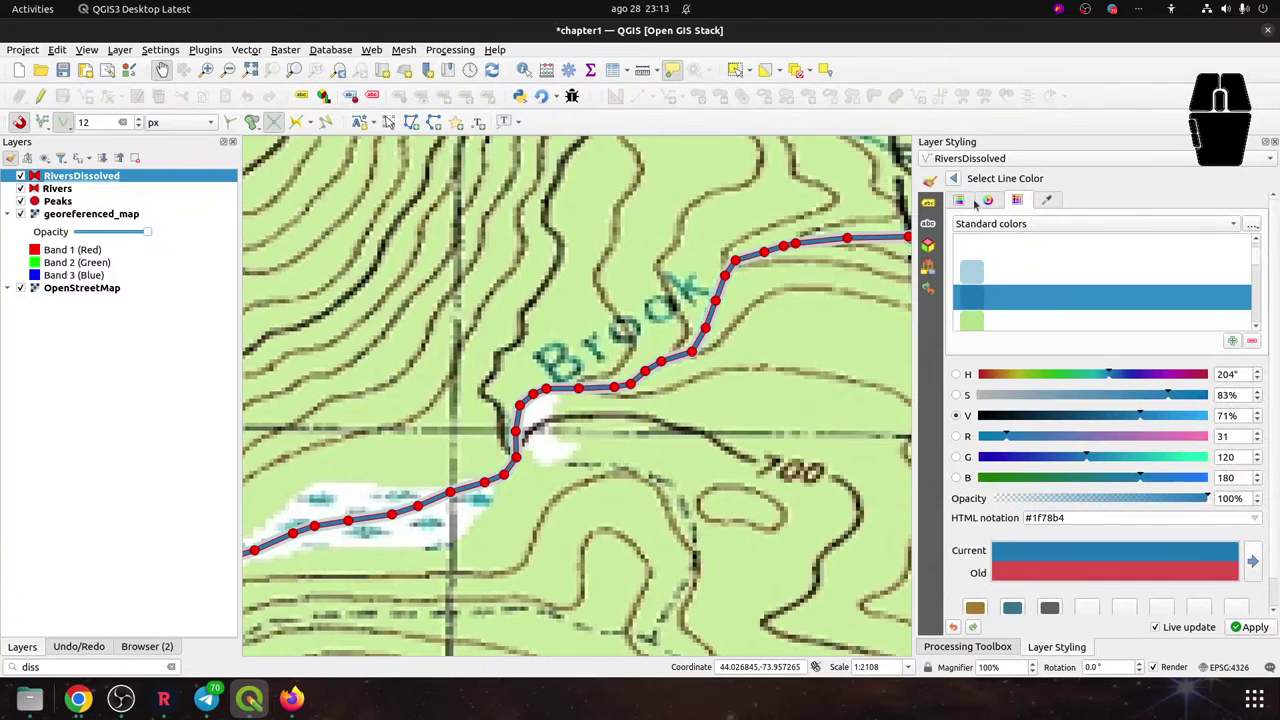
click(953, 178)
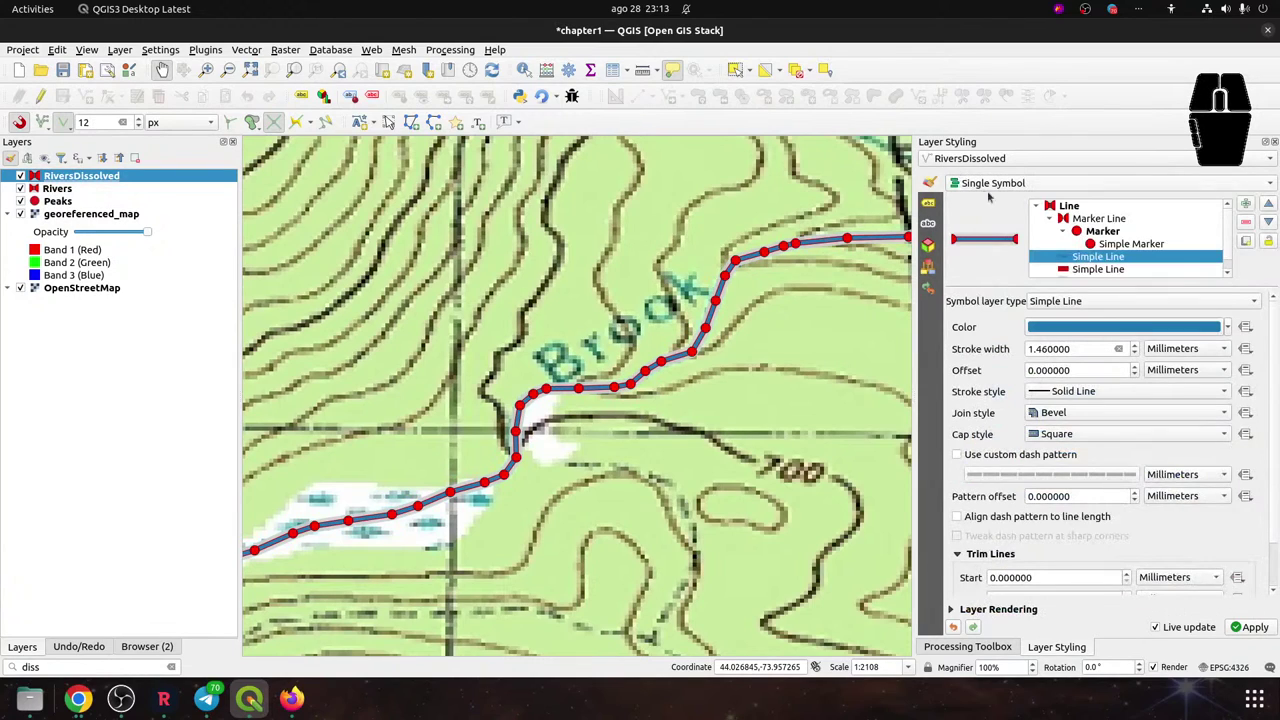
Set the whole RiversDissolved line symbol, including vertex markers, to standard blue #1f78b4
click(1084, 219)
click(1083, 206)
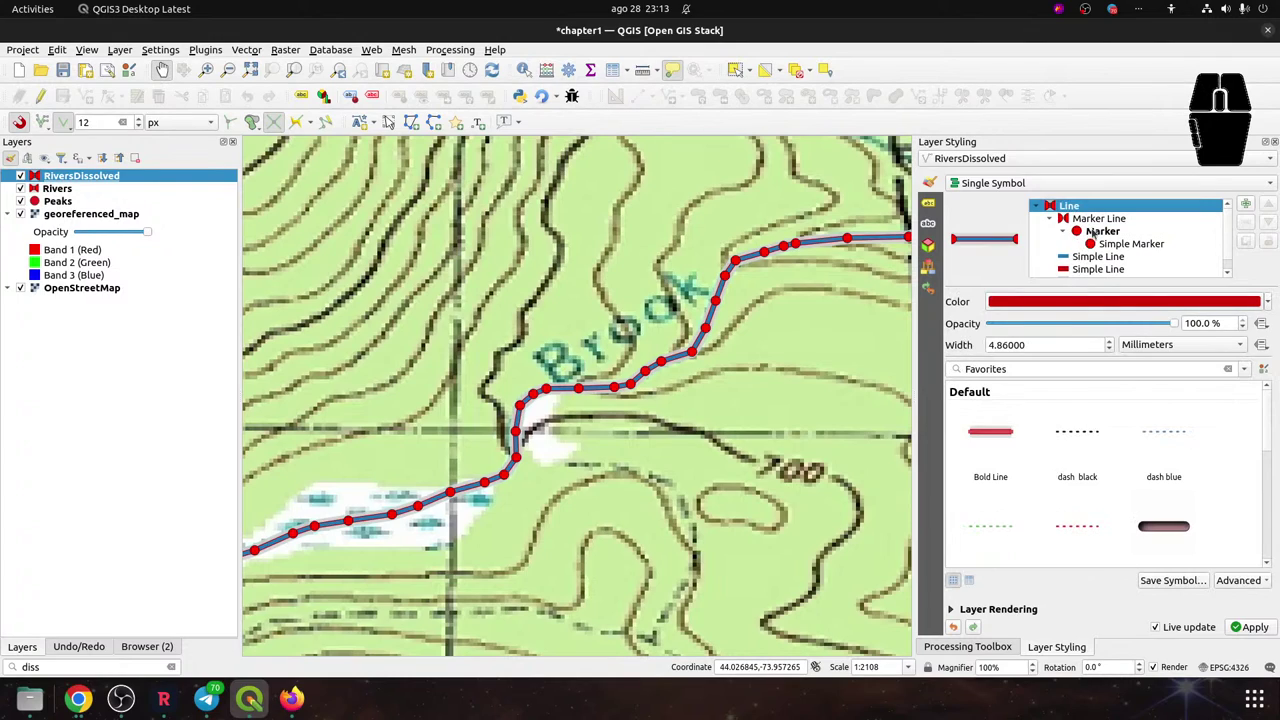
click(1058, 303)
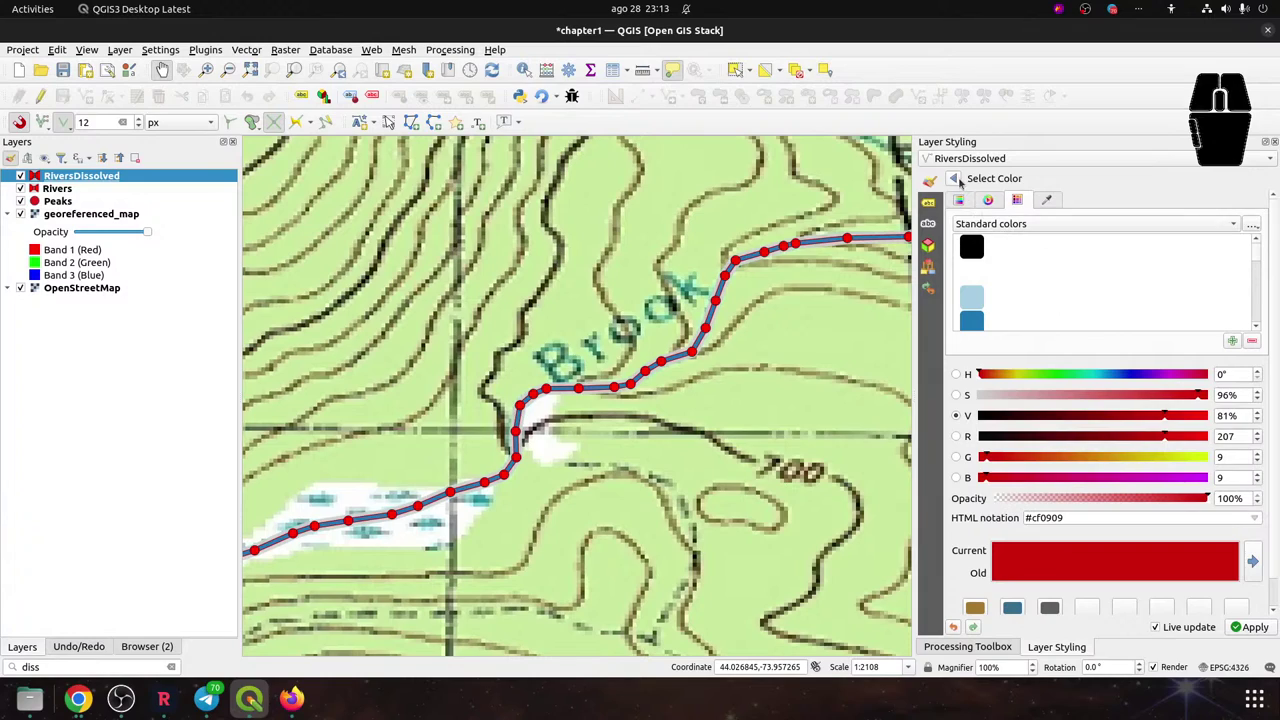
click(953, 178)
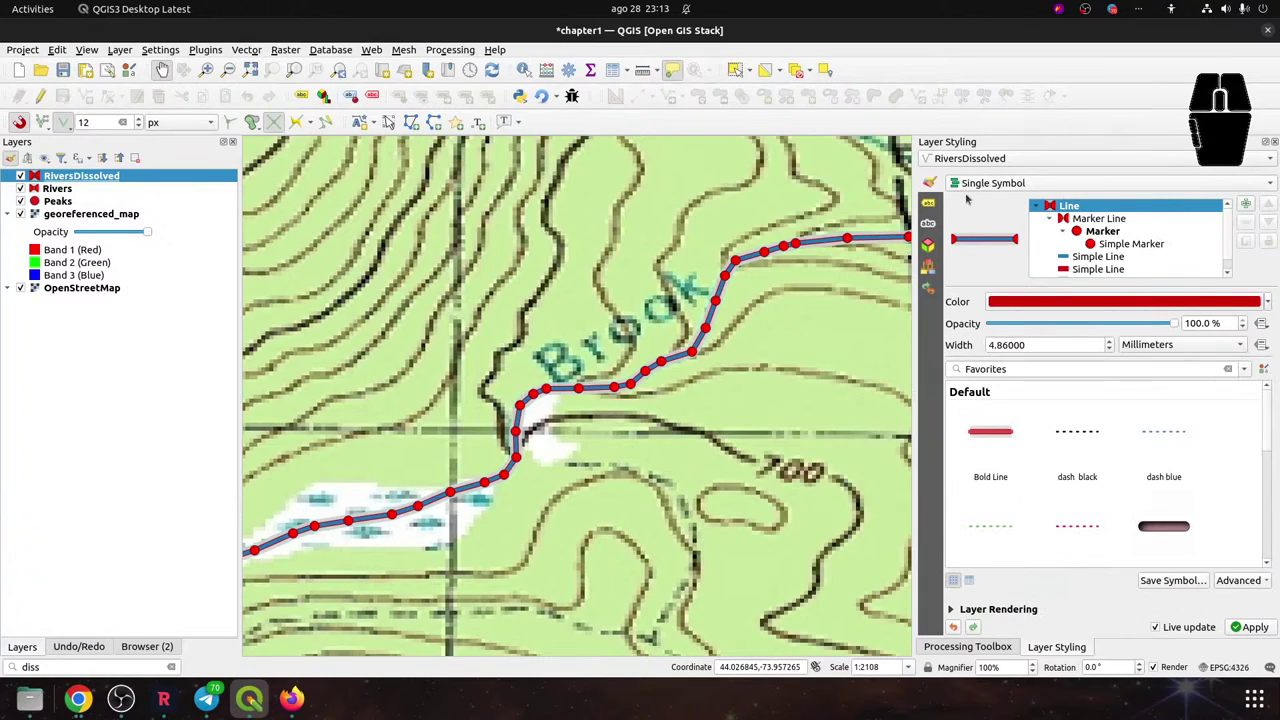
double_click(1080, 207)
double_click(1075, 207)
click(1050, 309)
drag(1086, 376, 1109, 376)
double_click(971, 320)
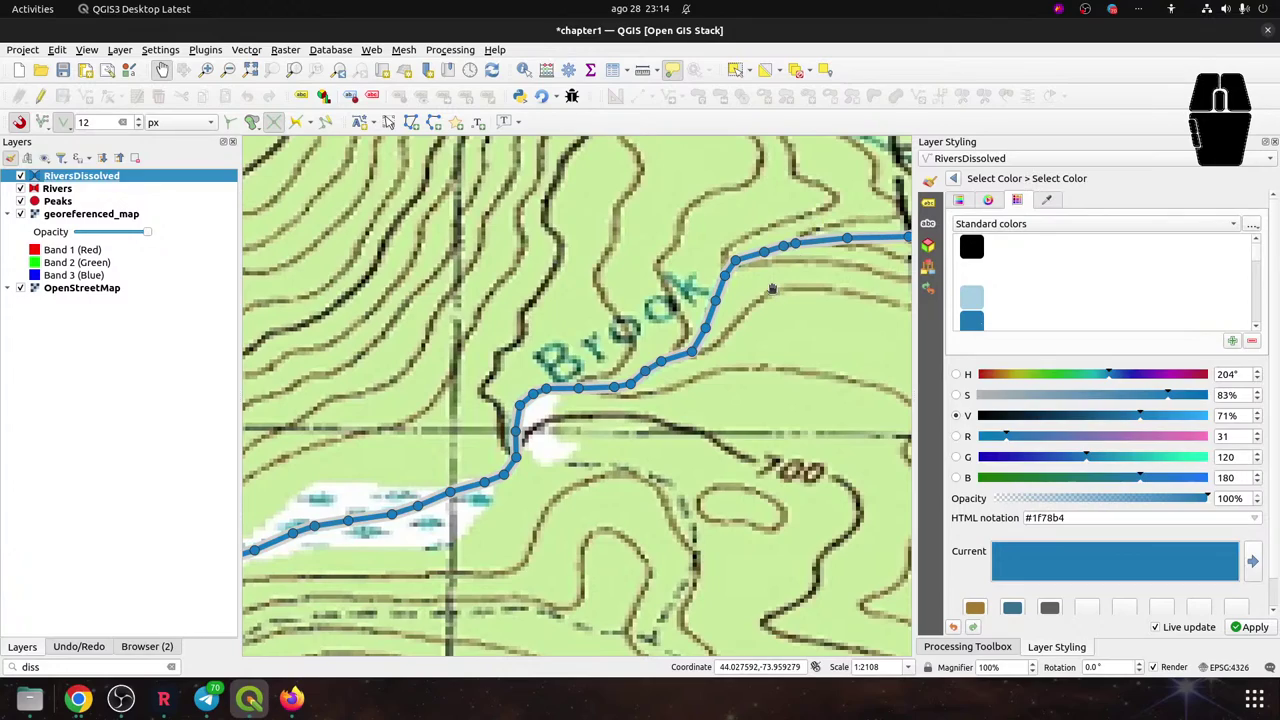
Hide the Rivers layer and identify the blue stream as one Slide Brook feature (fid 1)
scroll(796, 316, down, 2)
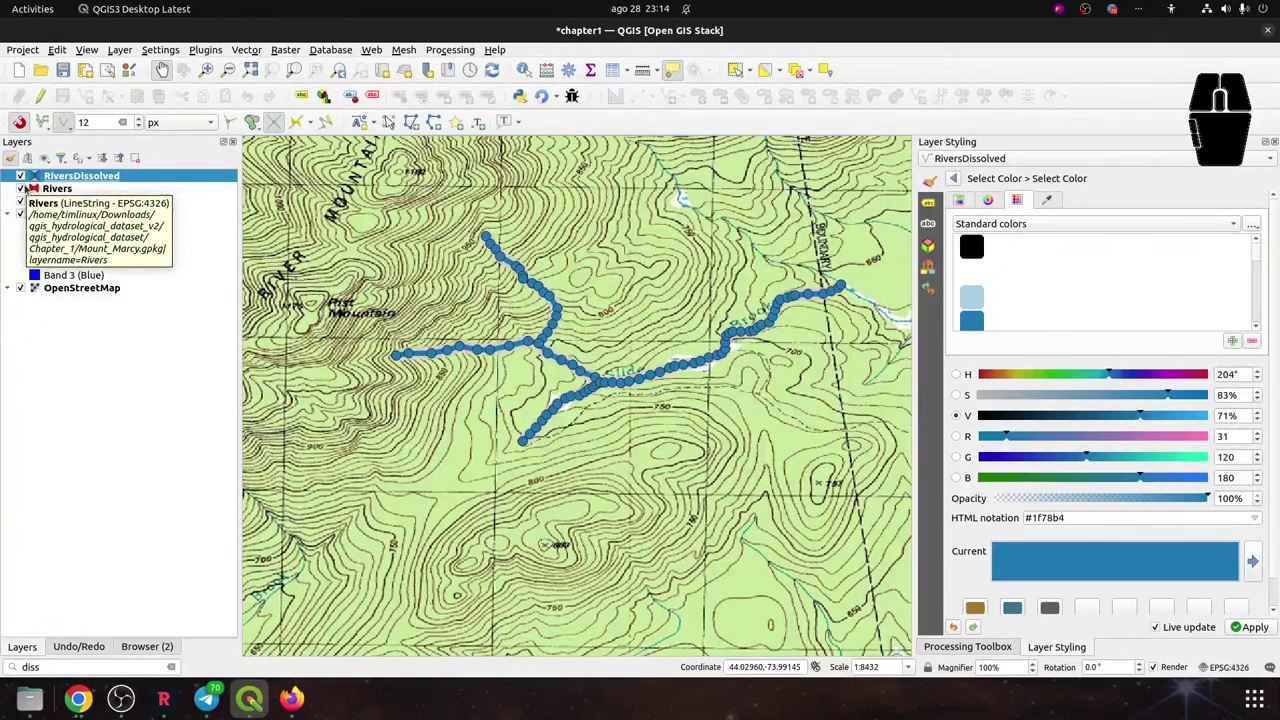
click(21, 188)
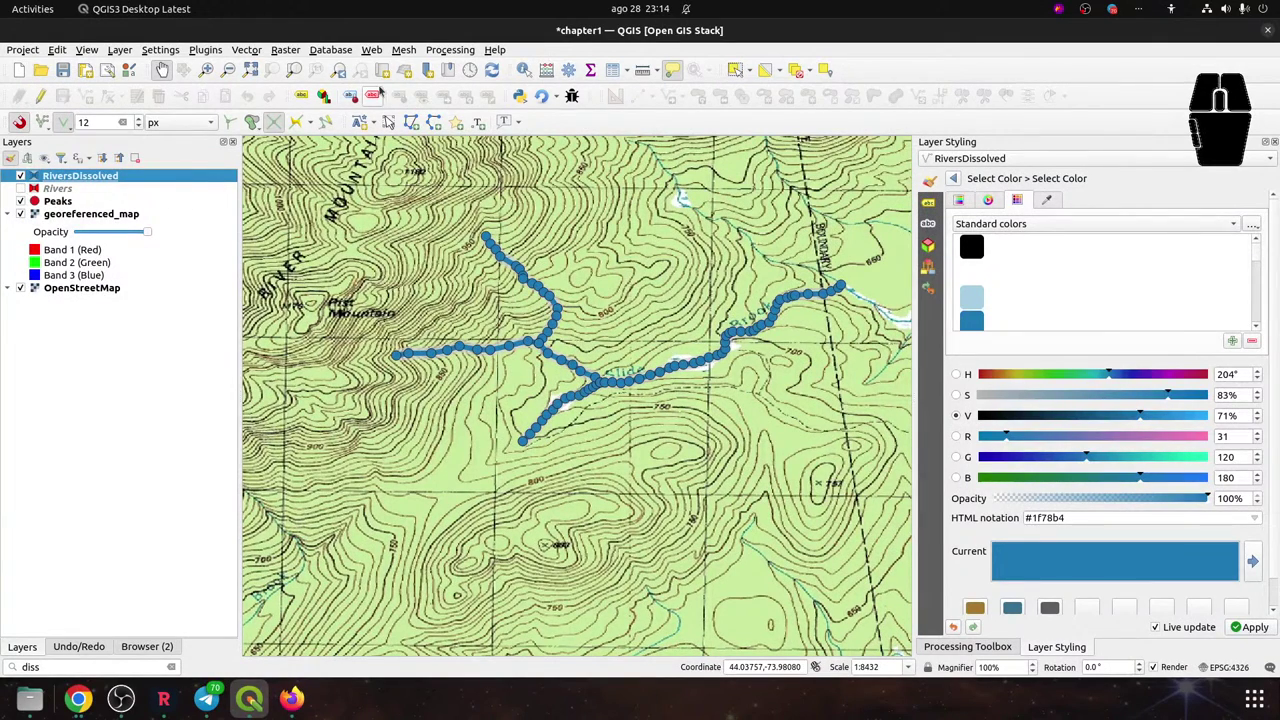
click(522, 71)
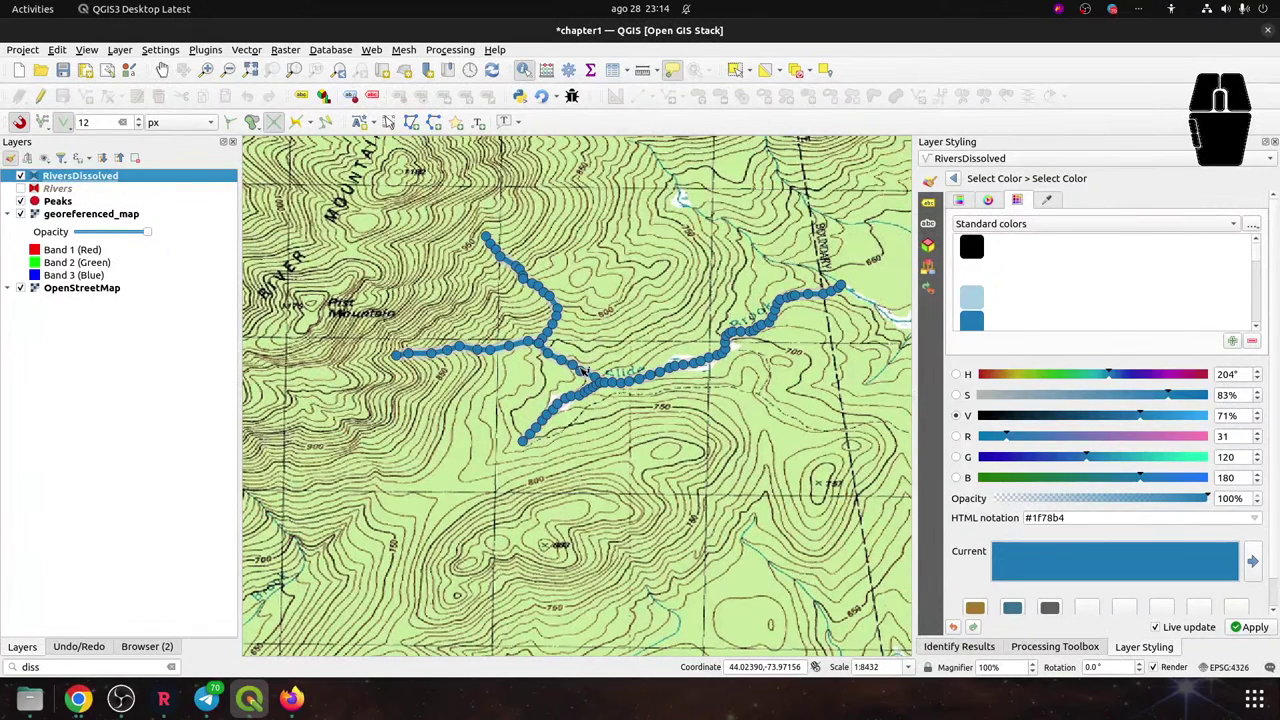
click(593, 377)
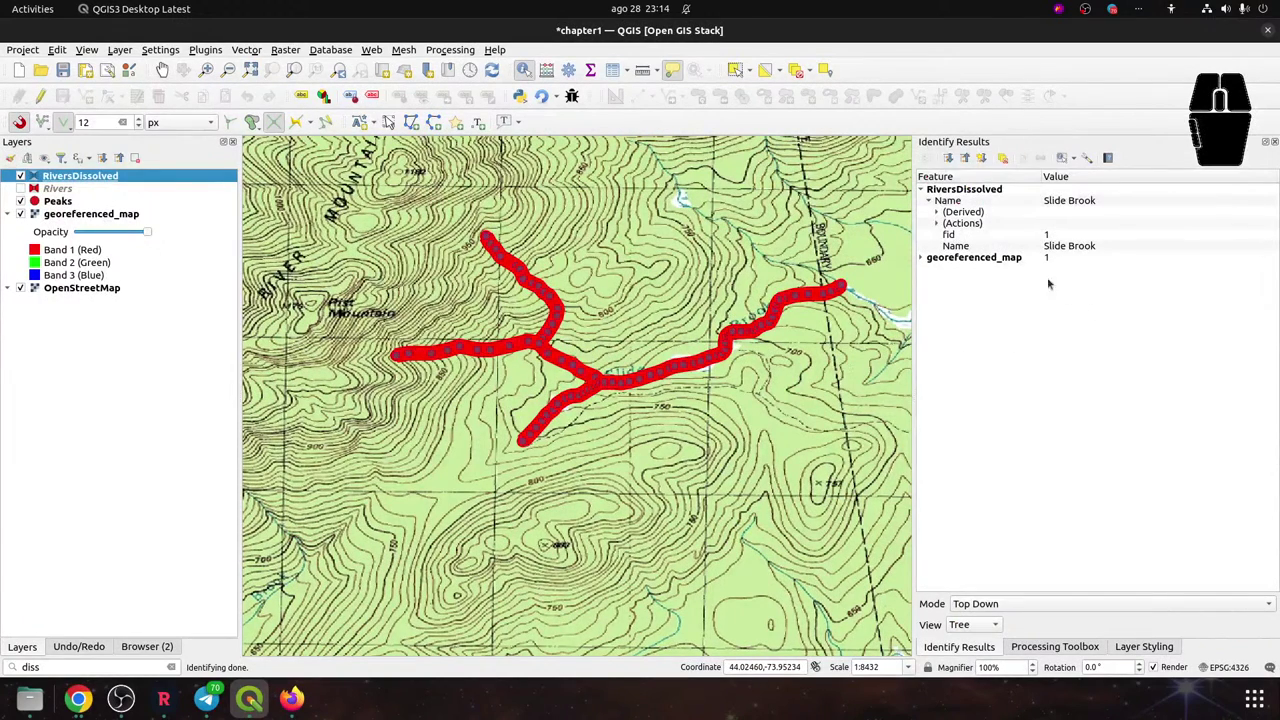
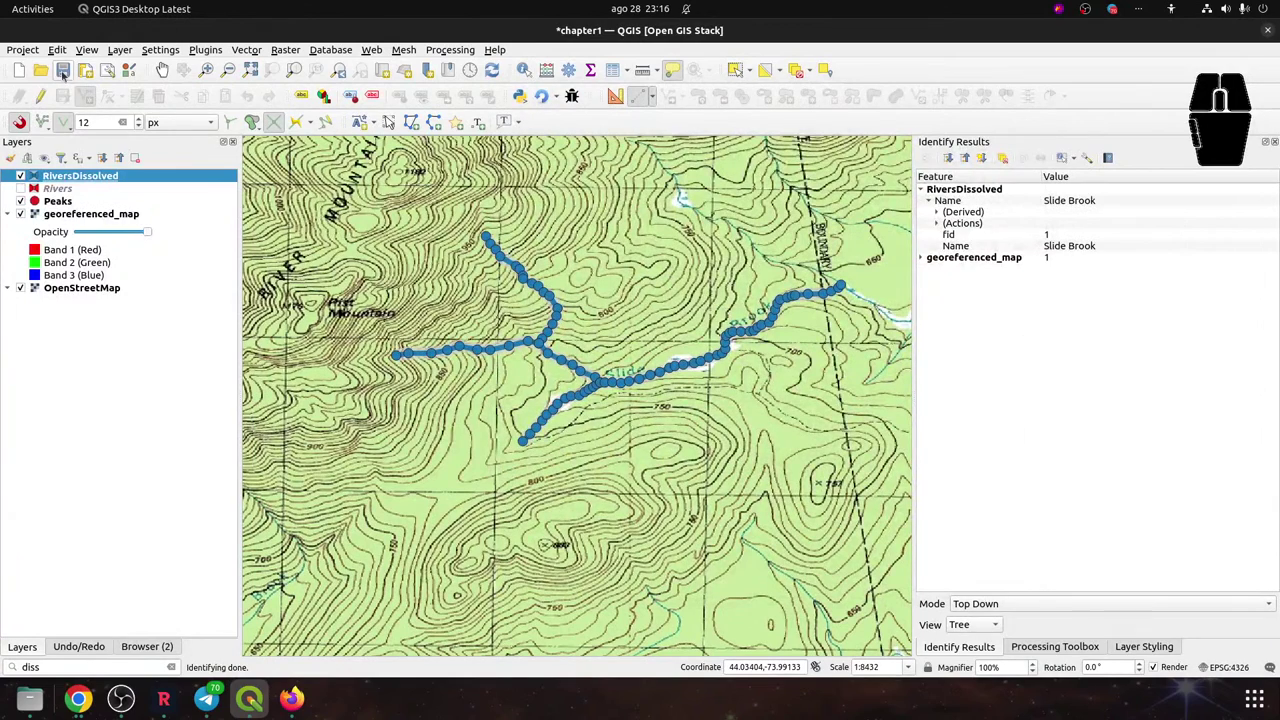
Save the project and start a new Mount_Marcy.gpkg table named Lakes
click(63, 69)
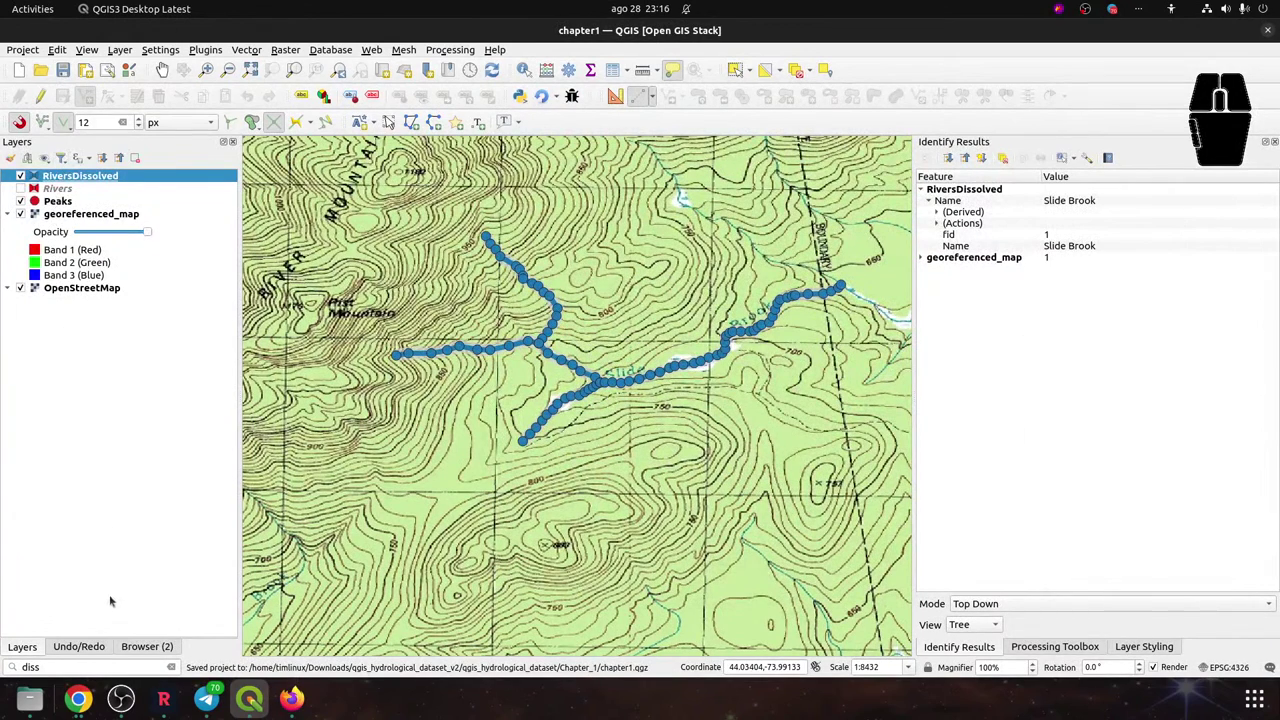
click(146, 647)
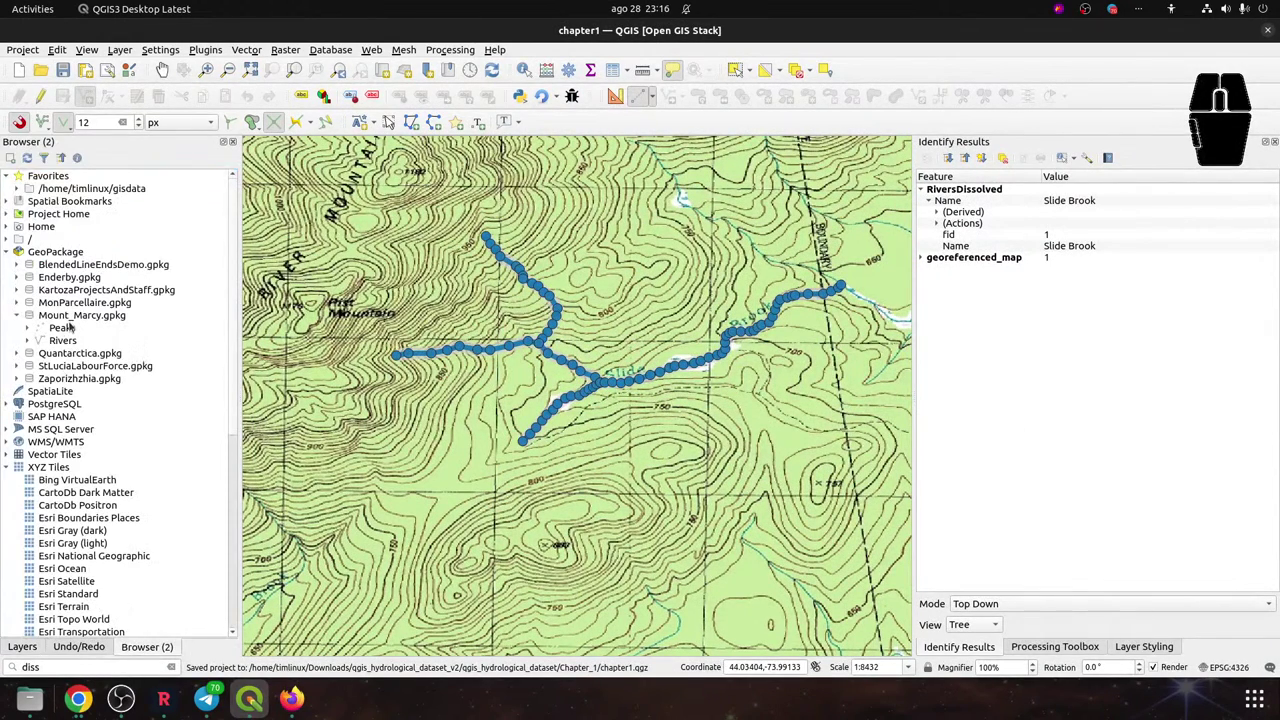
right_click(72, 315)
click(117, 320)
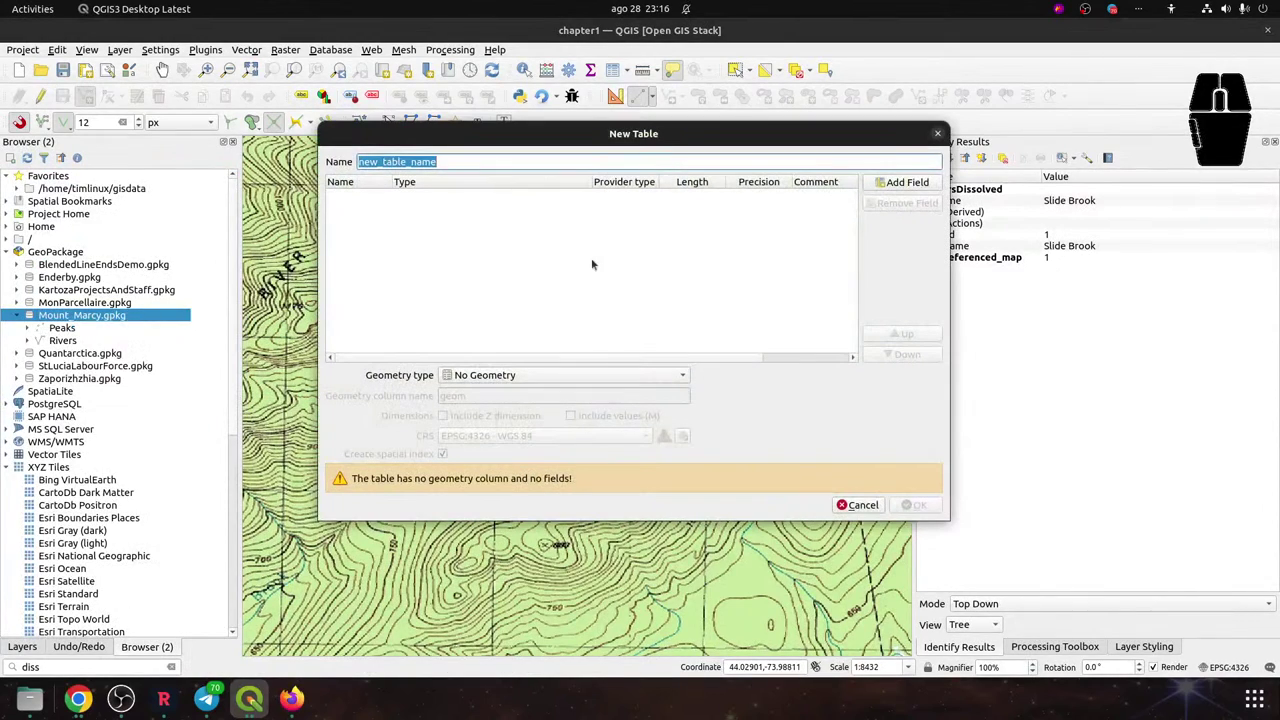
double_click(451, 159)
text(Lakes)
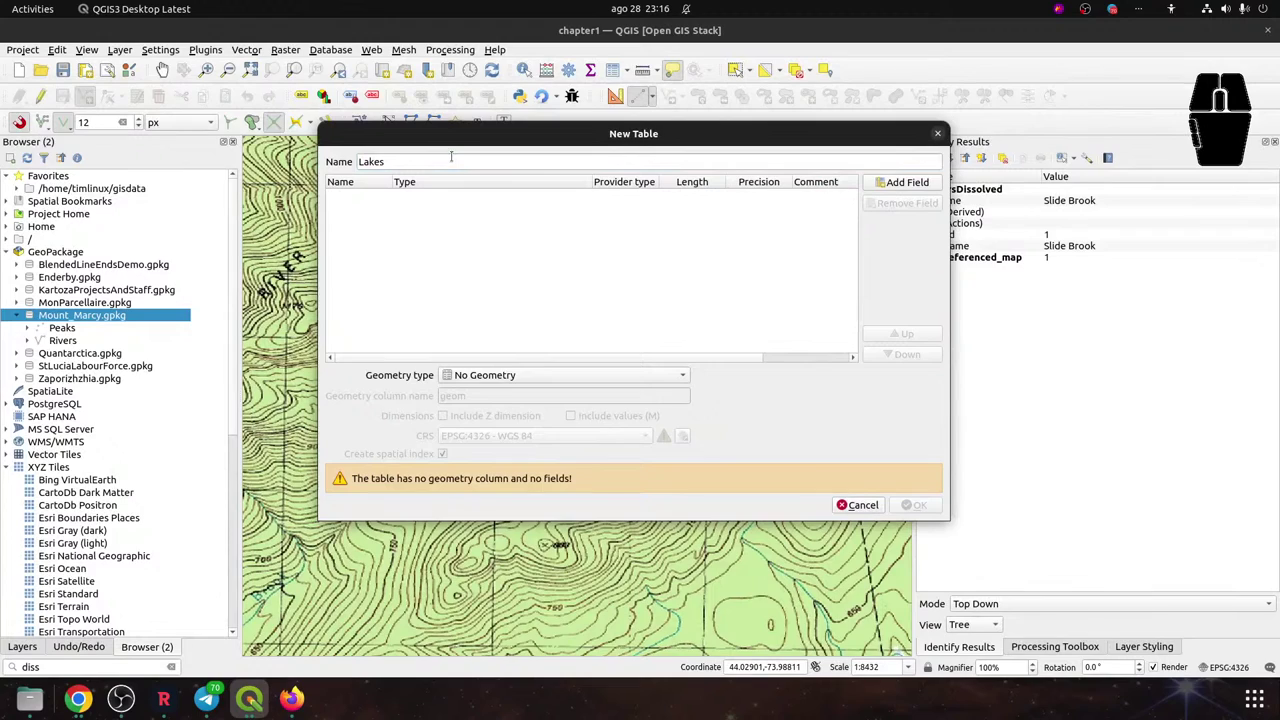
Give Lakes a text Name field, Polygon geometry and EPSG:26718 NAD27 / UTM zone 18N, then create it
click(903, 182)
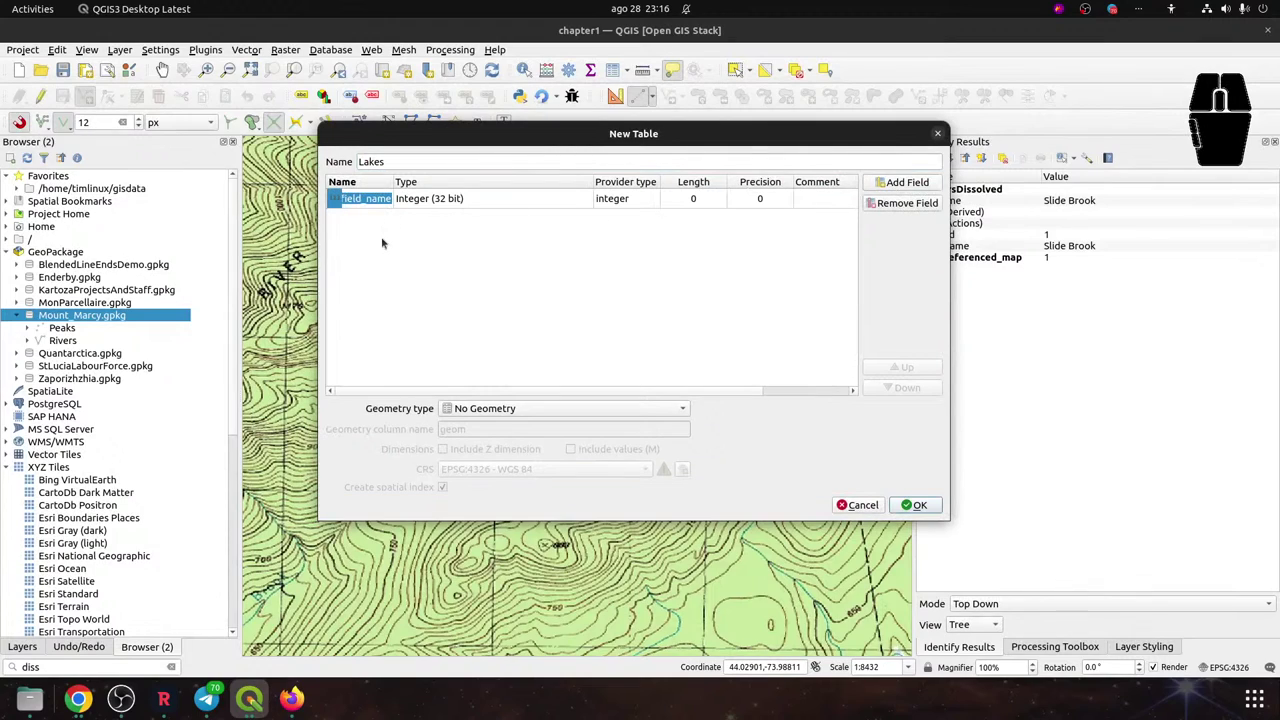
text(Name)
click(457, 200)
click(458, 205)
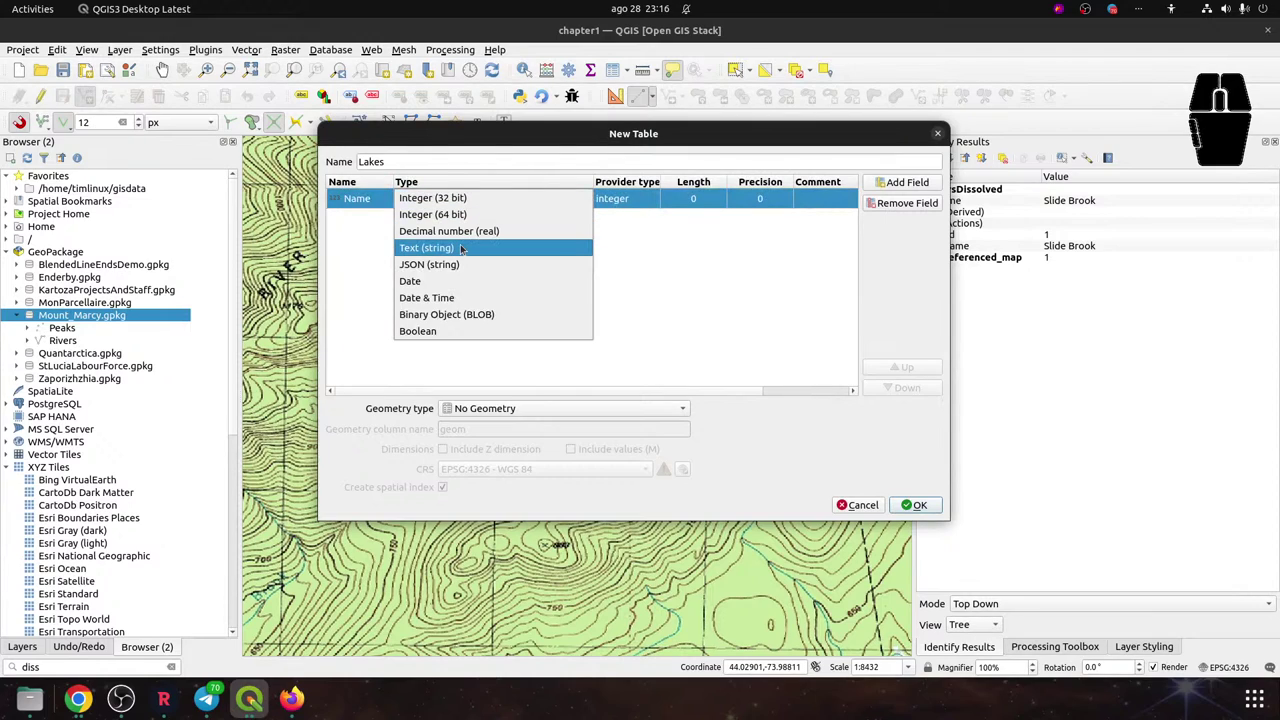
click(461, 248)
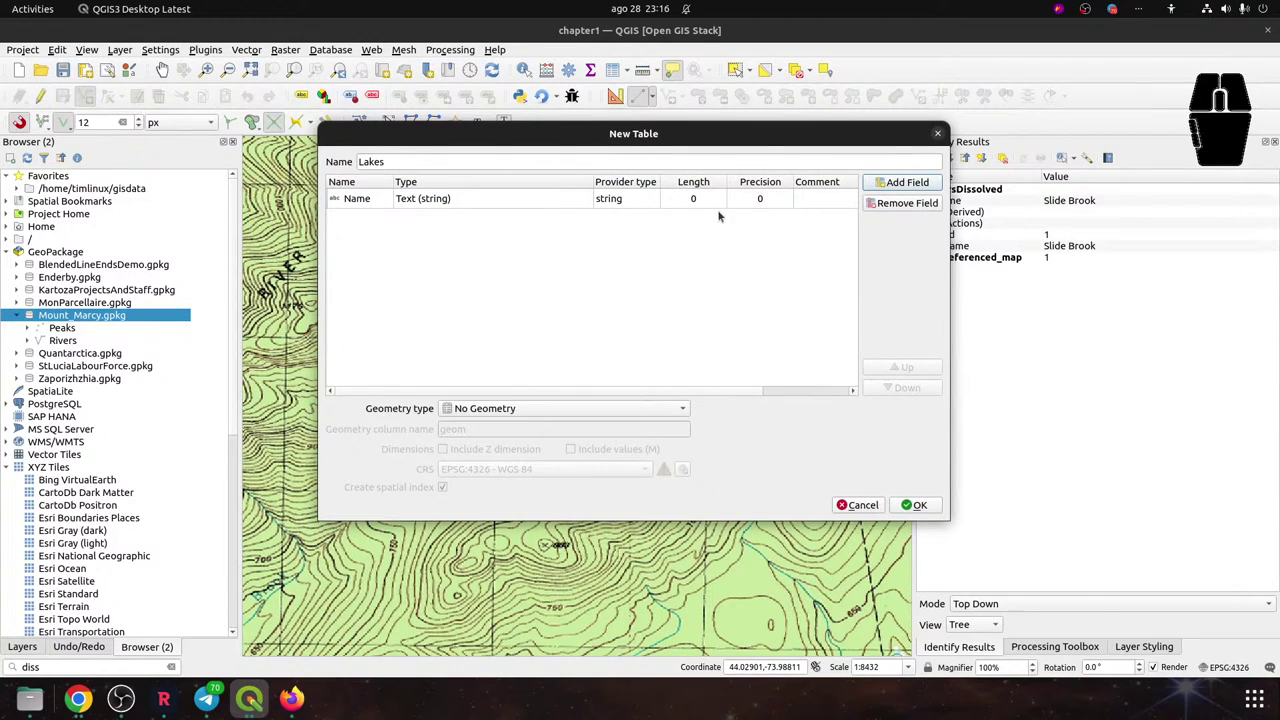
click(492, 408)
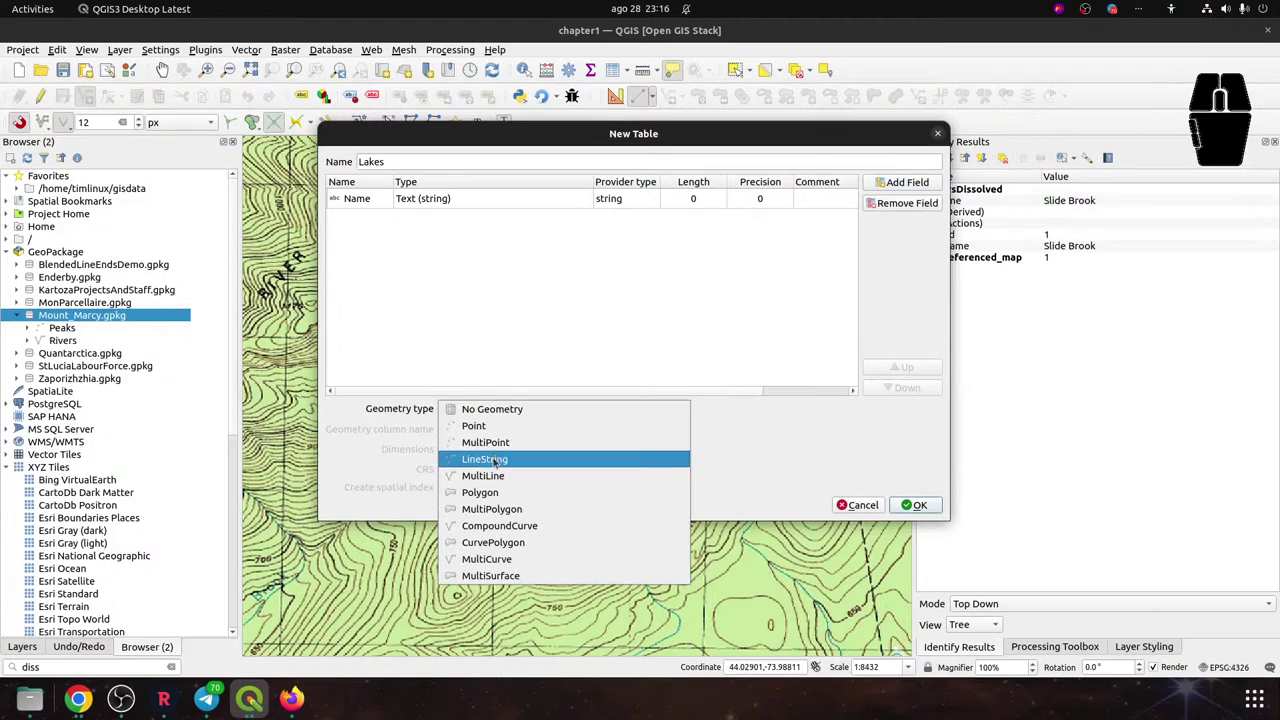
click(486, 492)
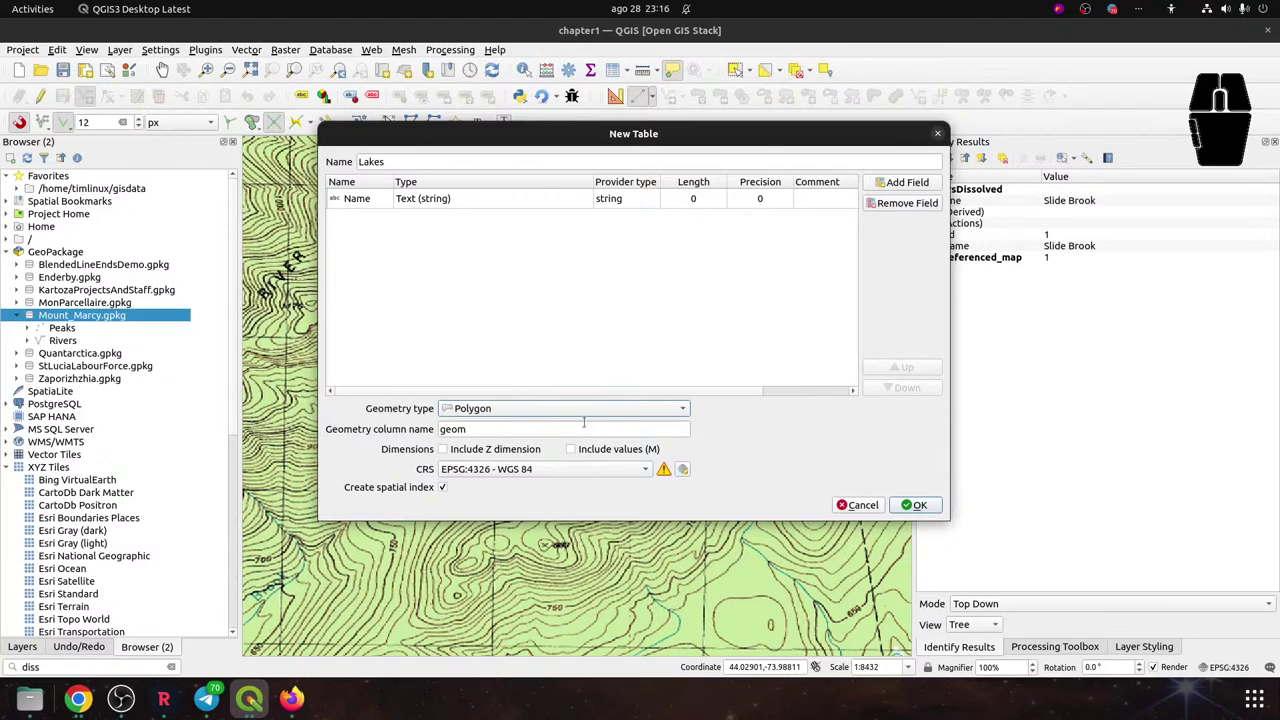
click(560, 470)
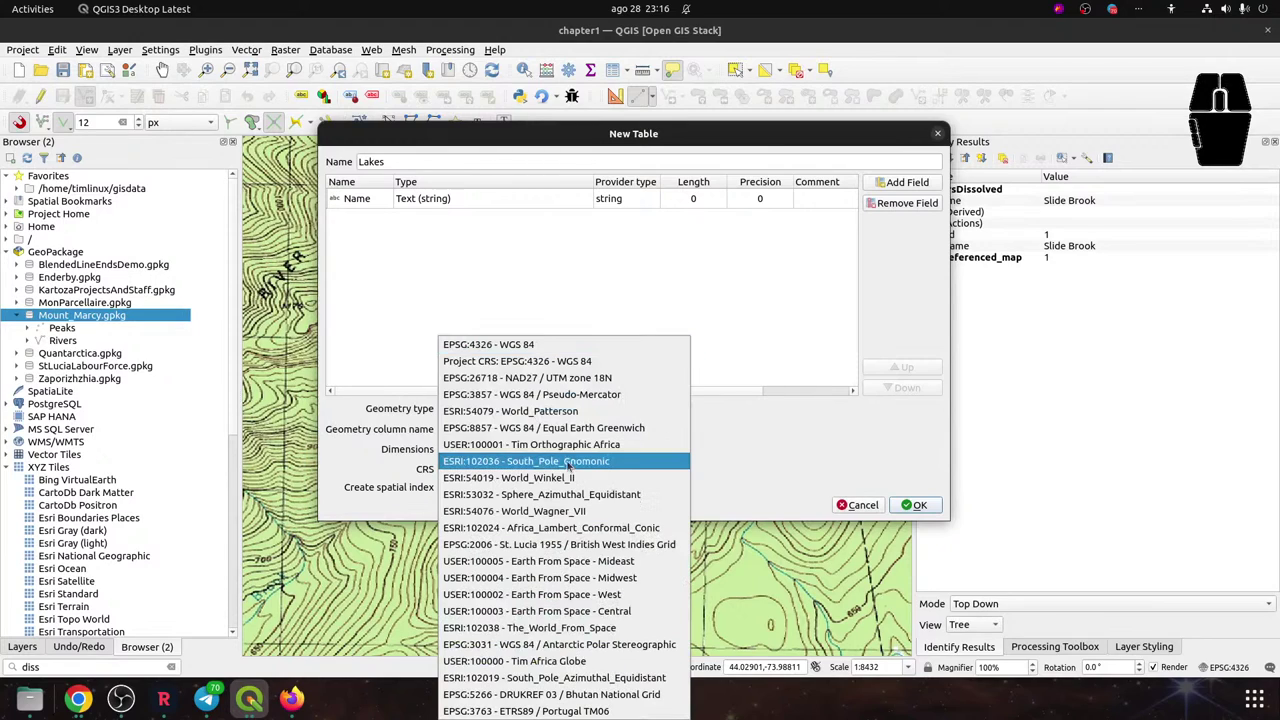
click(548, 379)
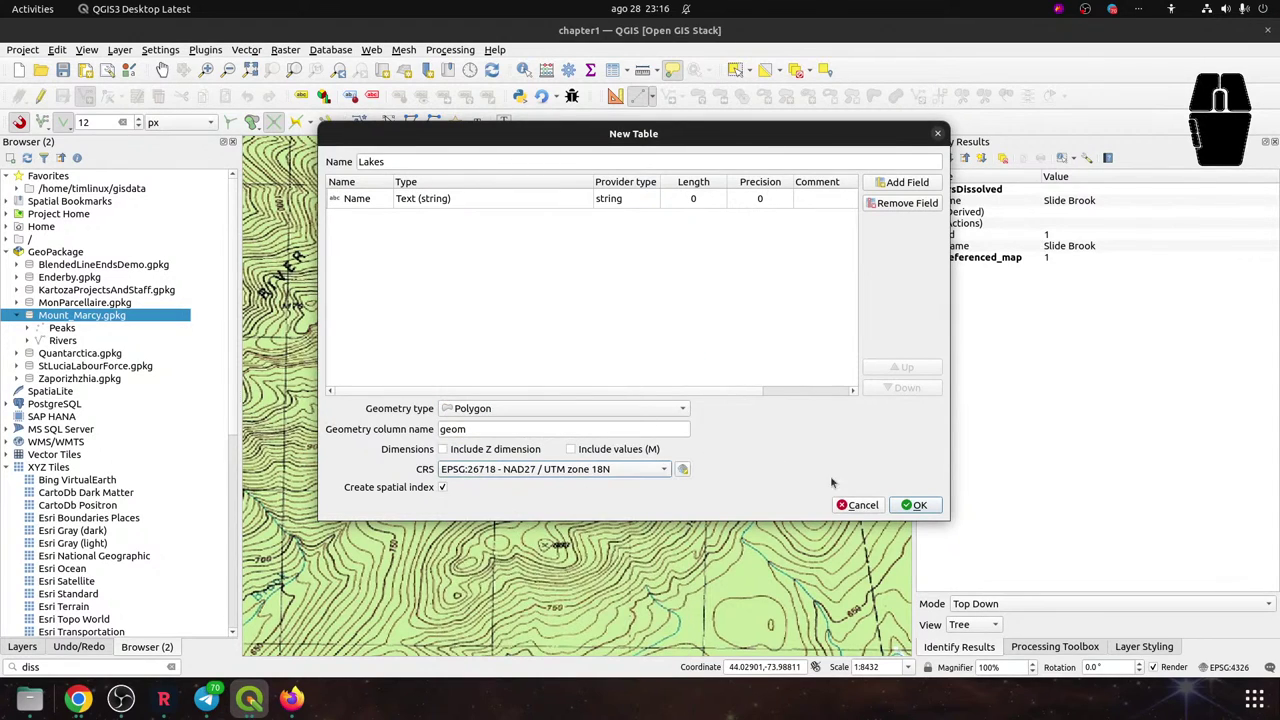
click(918, 506)
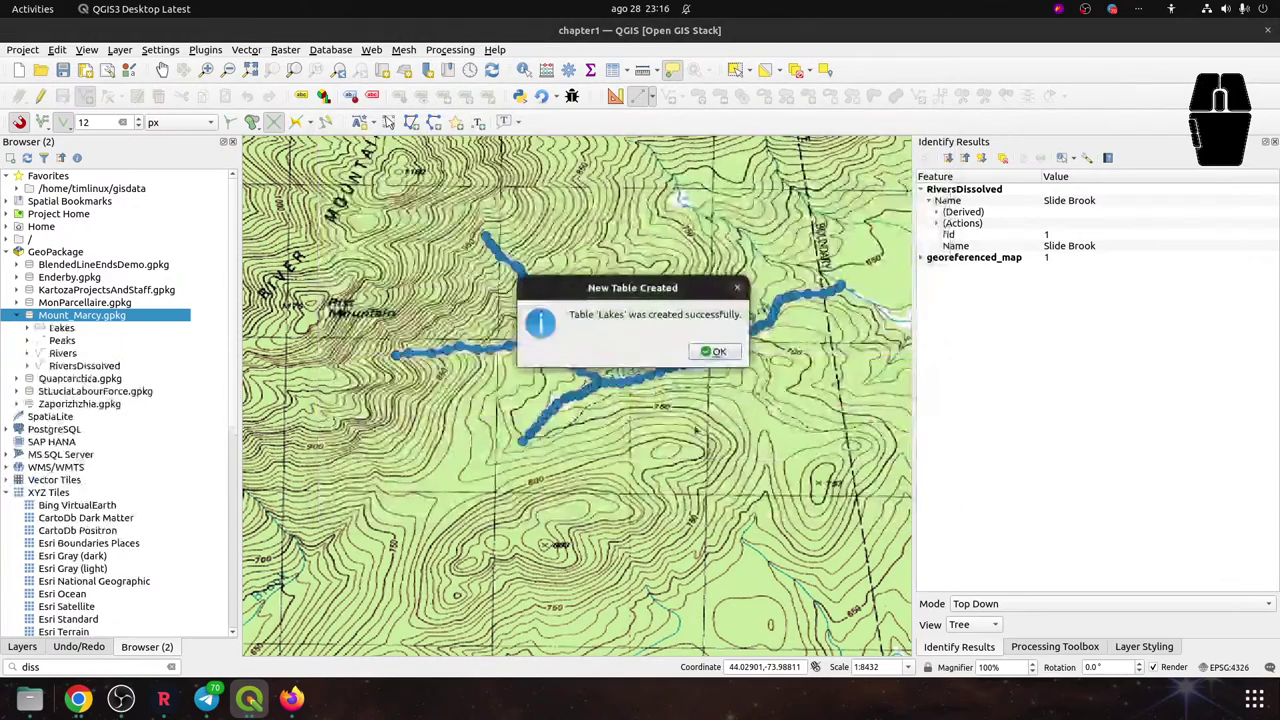
click(714, 350)
Load the Lakes table from Mount_Marcy.gpkg into the project, accepting the suggested transformation
click(28, 646)
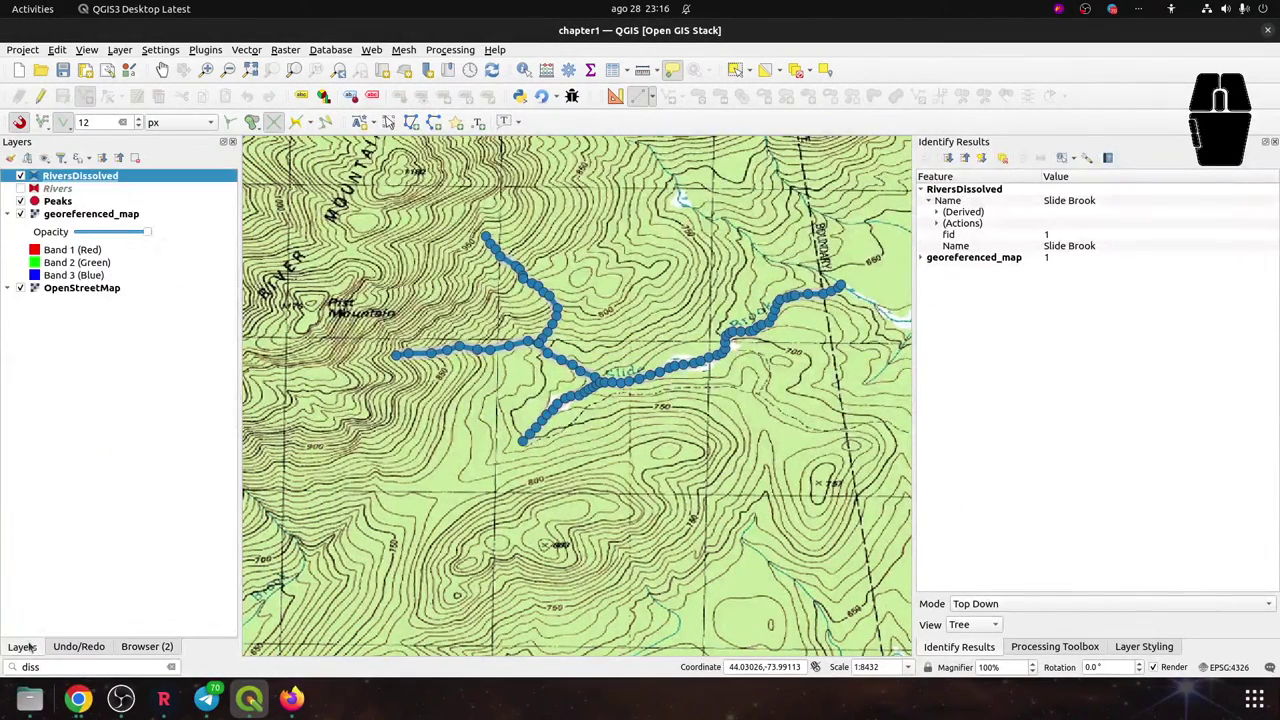
click(138, 648)
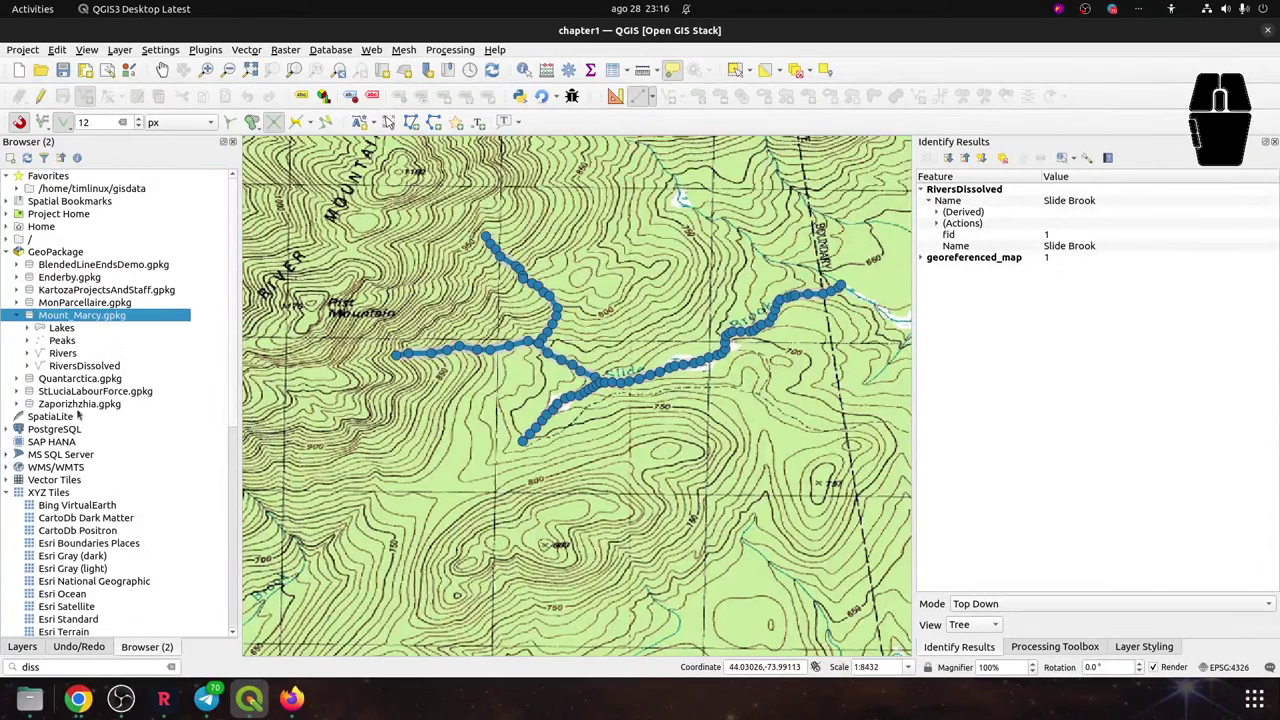
click(63, 330)
double_click(63, 330)
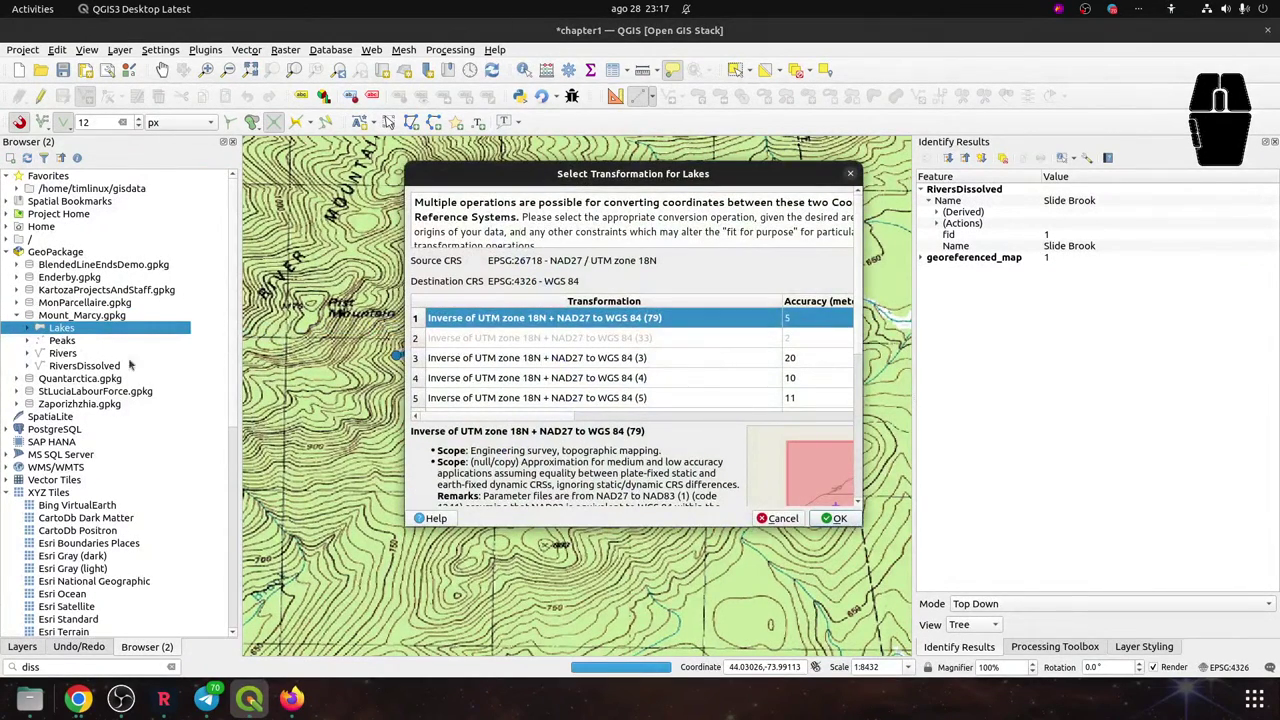
click(835, 518)
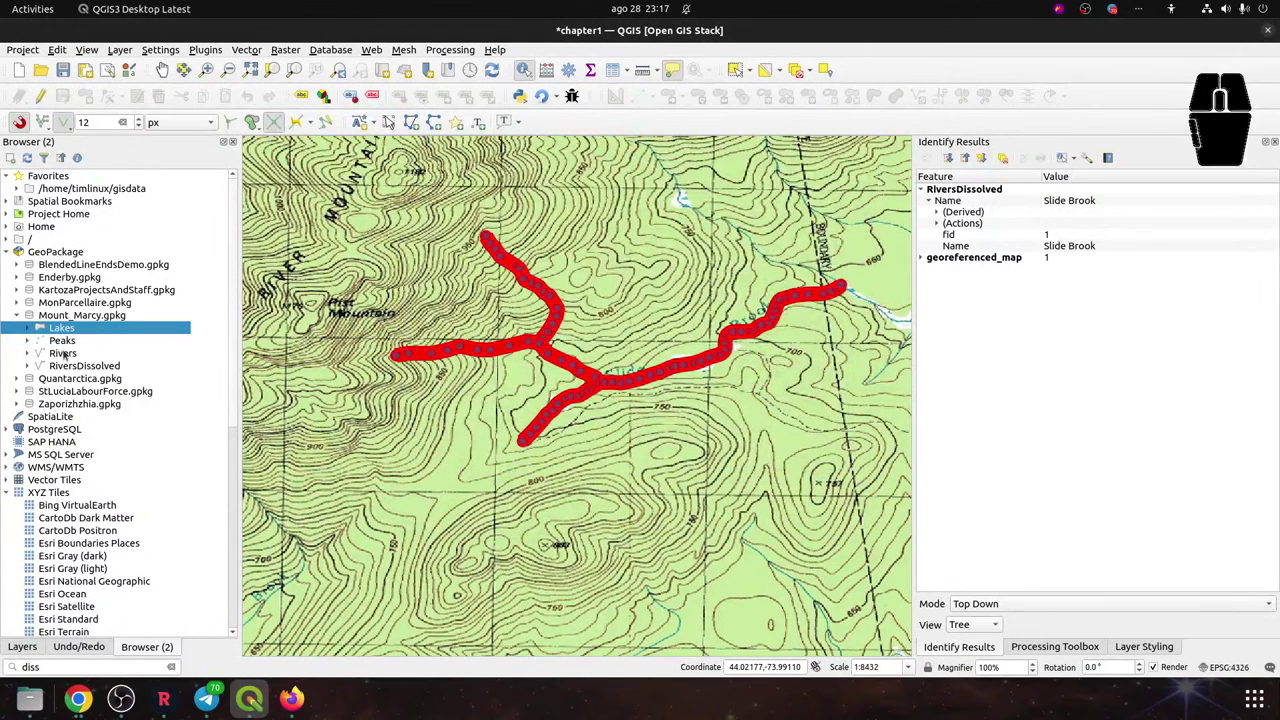
click(63, 353)
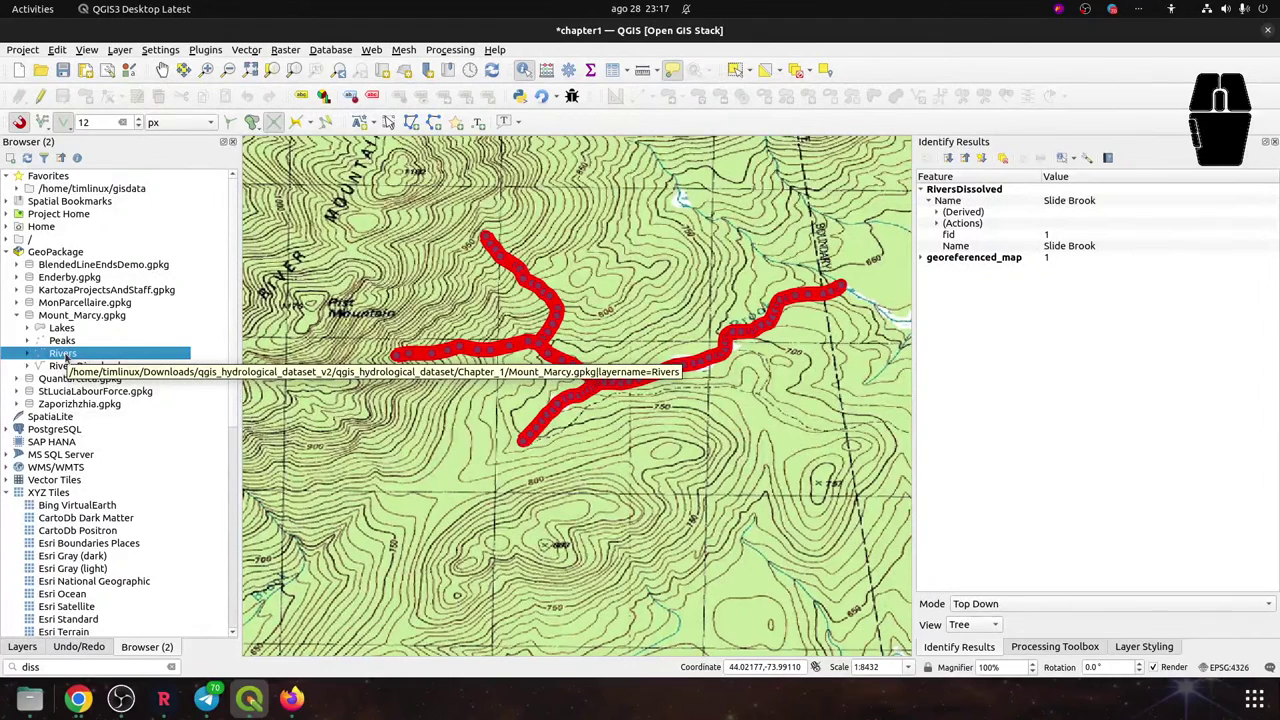
click(22, 646)
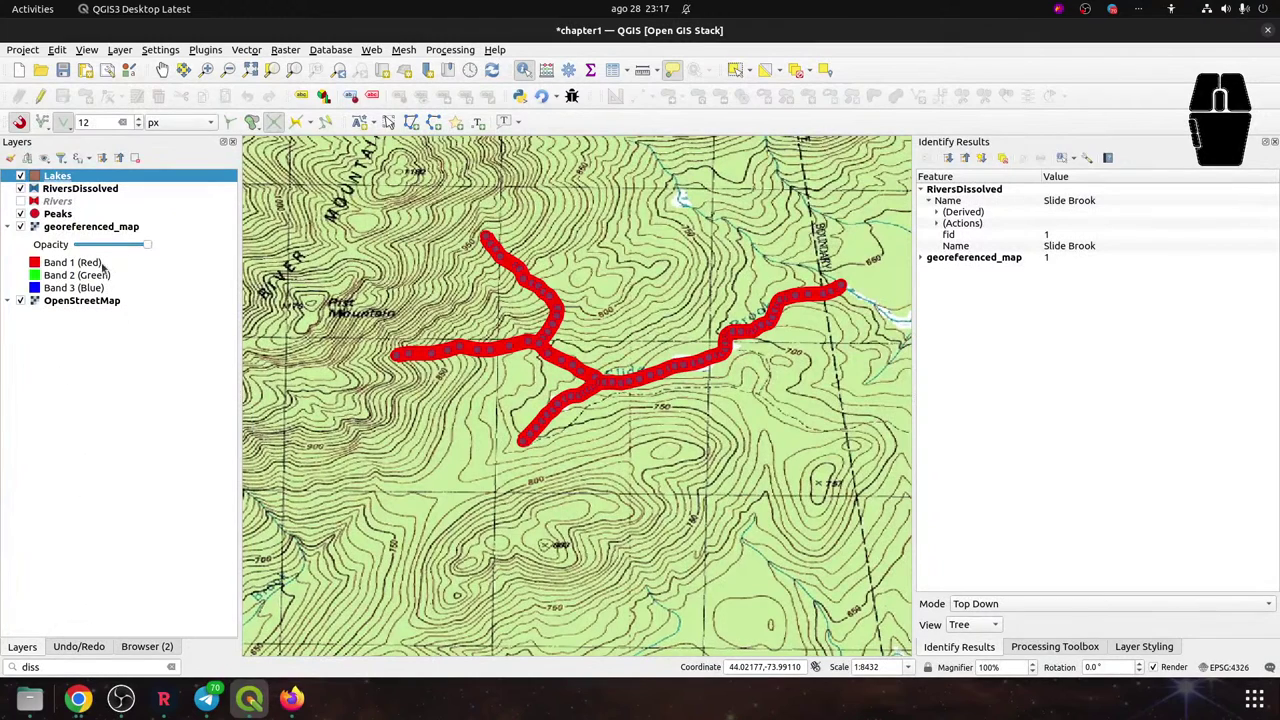
click(84, 665)
text(re)
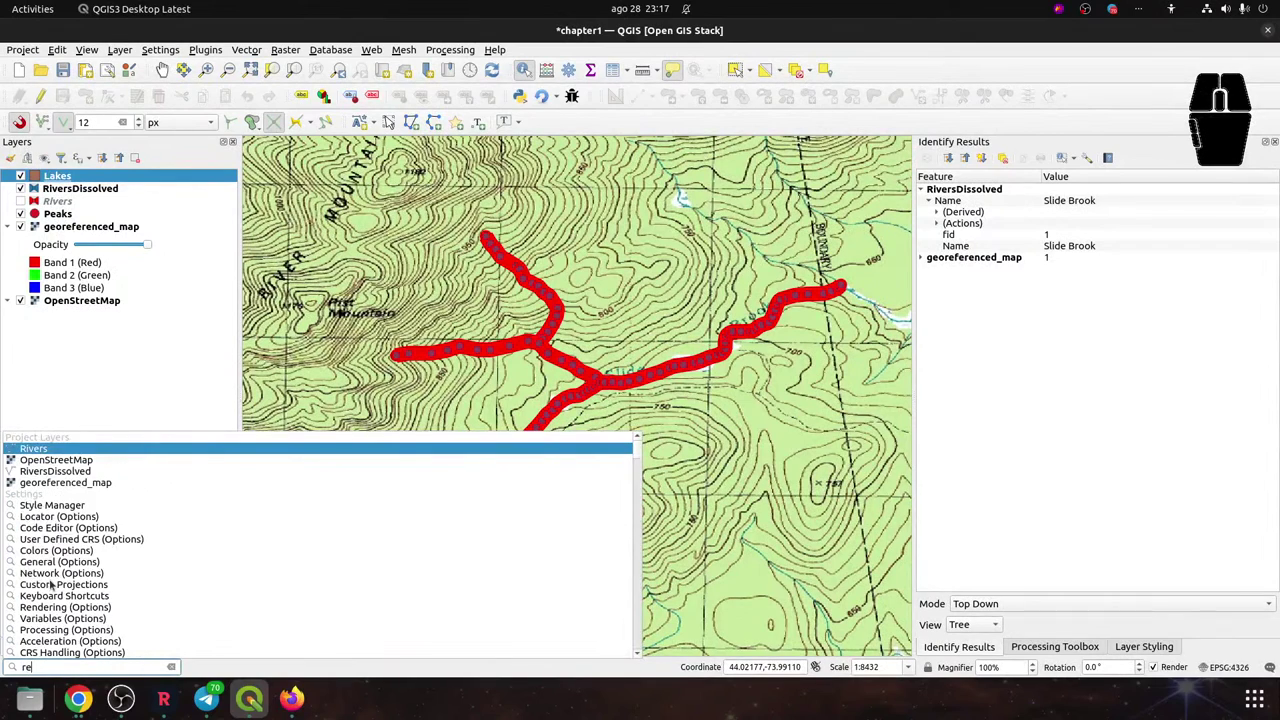
text(pr)
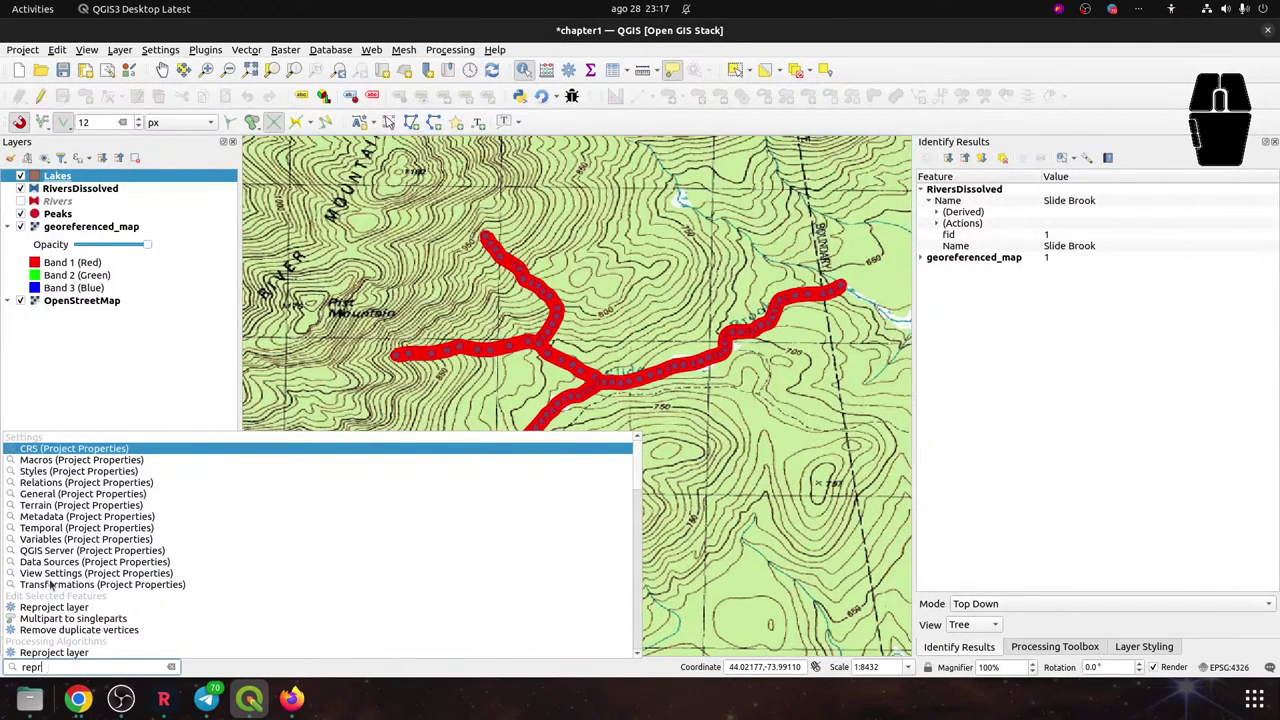
text(oj)
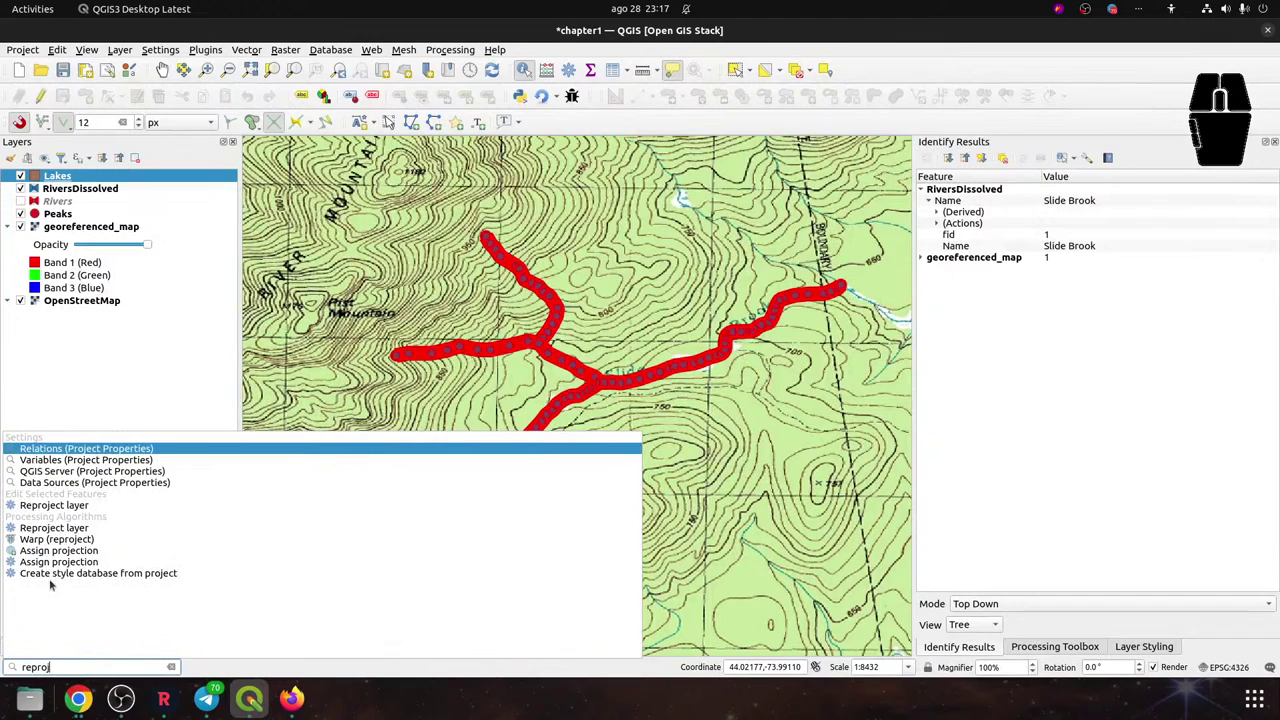
click(54, 505)
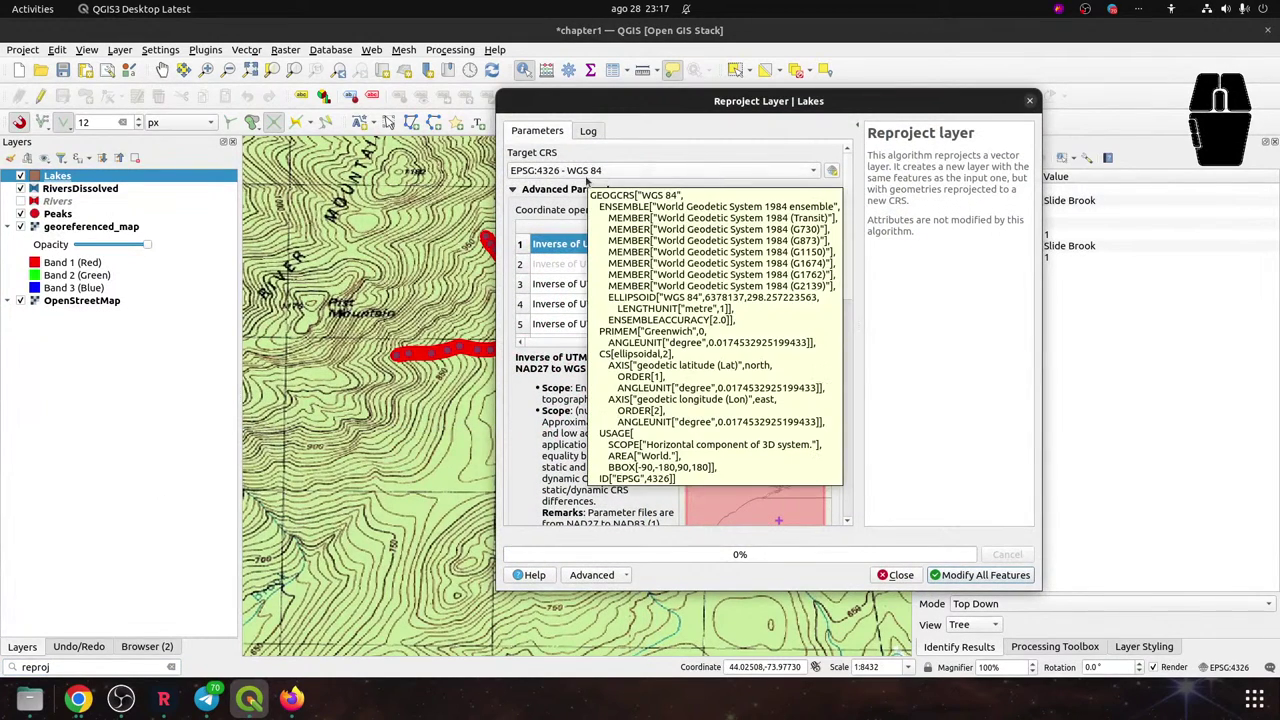
click(588, 178)
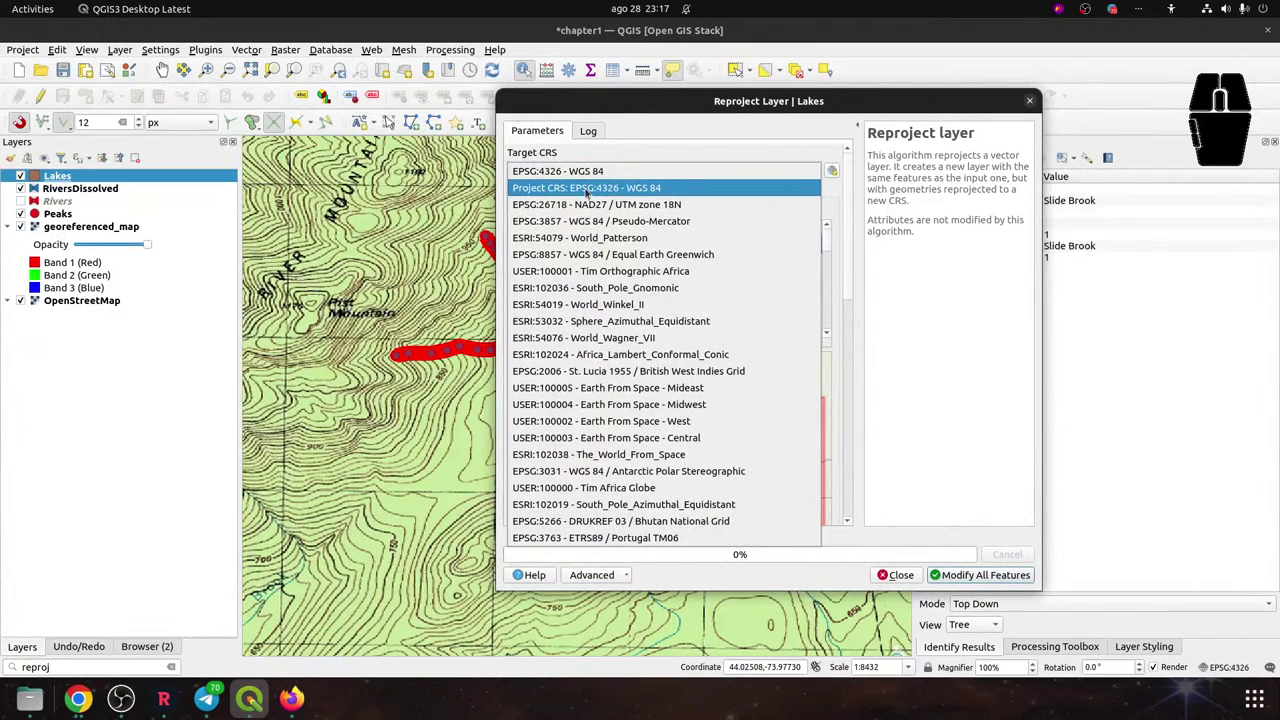
click(586, 205)
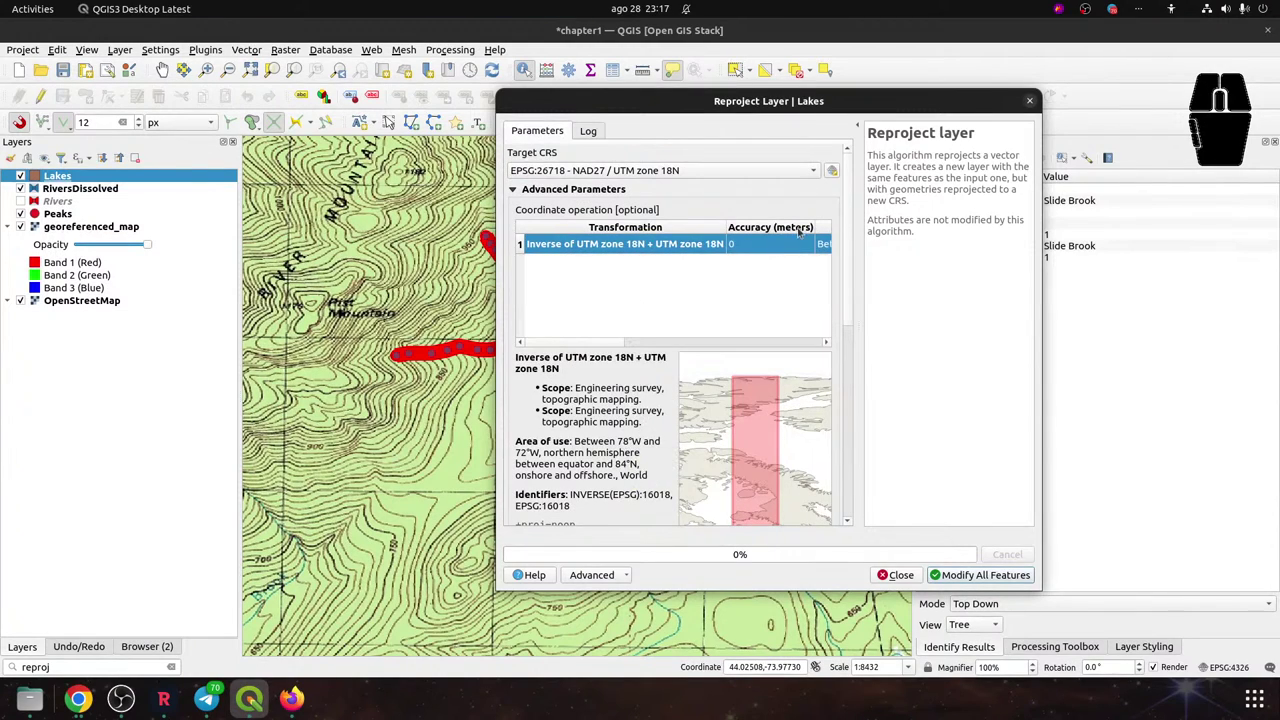
drag(846, 201, 833, 170)
click(62, 665)
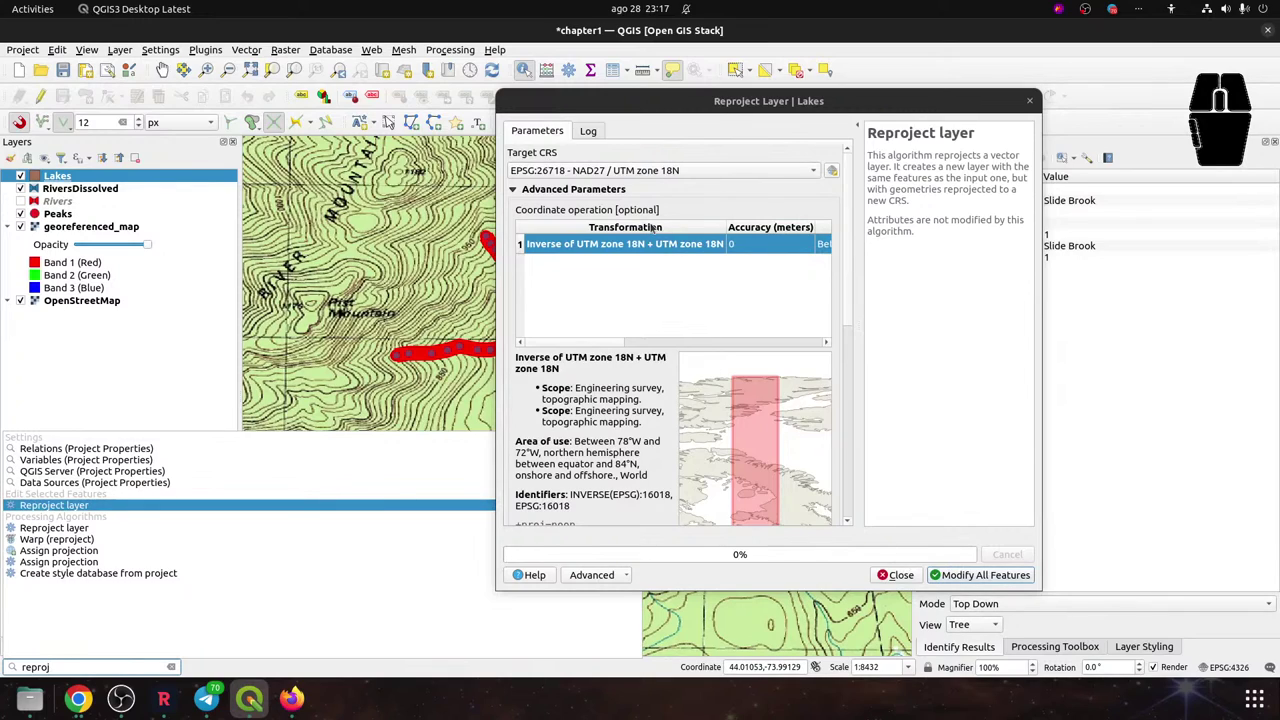
click(895, 575)
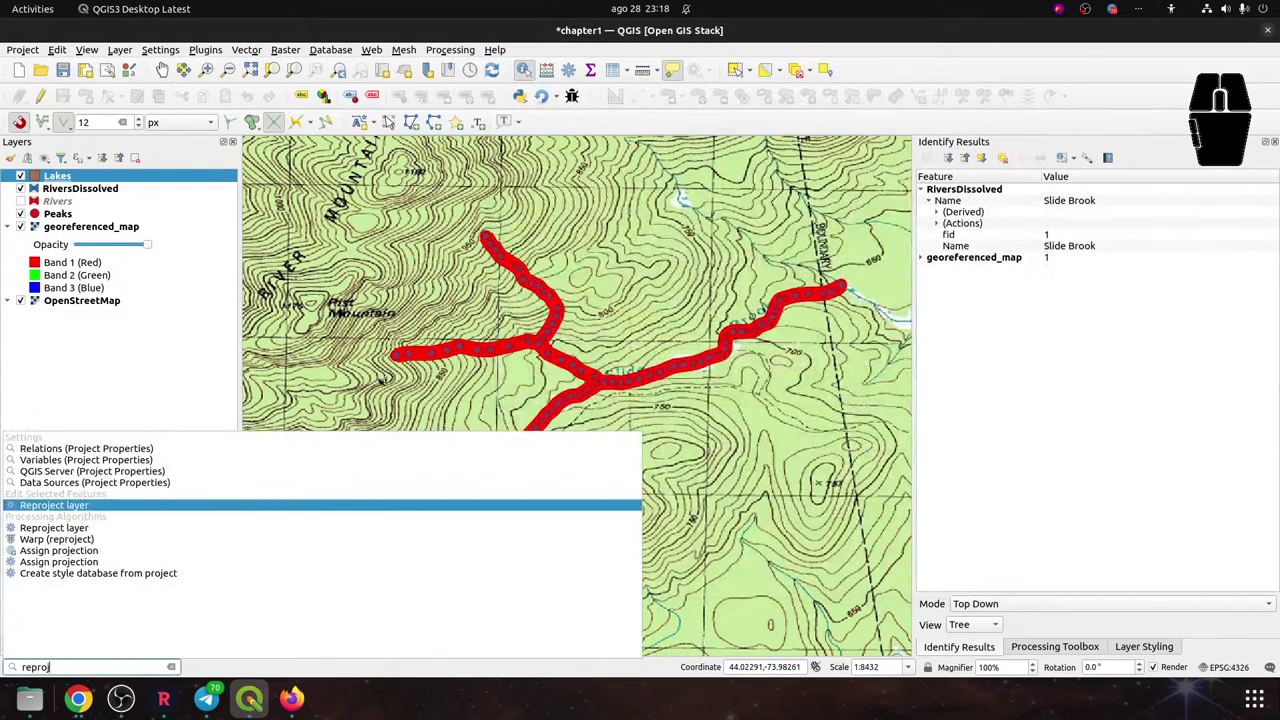
Reproject all RiversDissolved features in place to EPSG:26718 NAD27 / UTM zone 18N
click(77, 191)
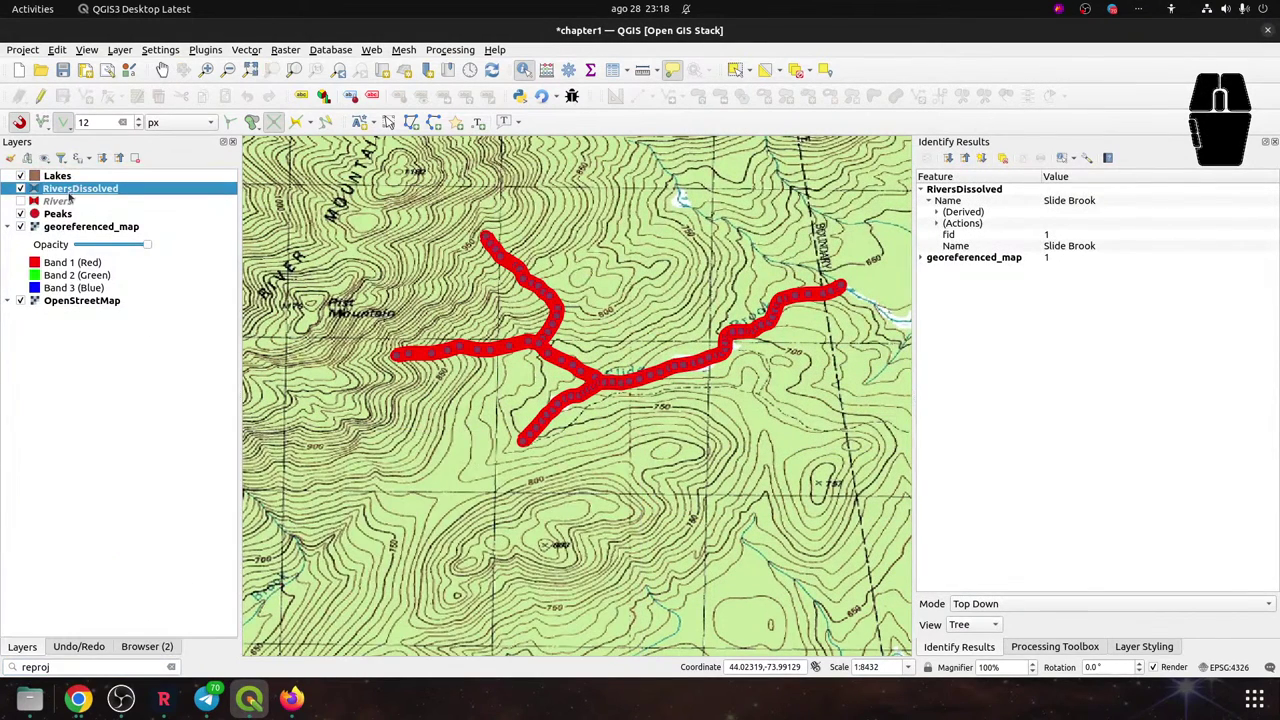
click(79, 666)
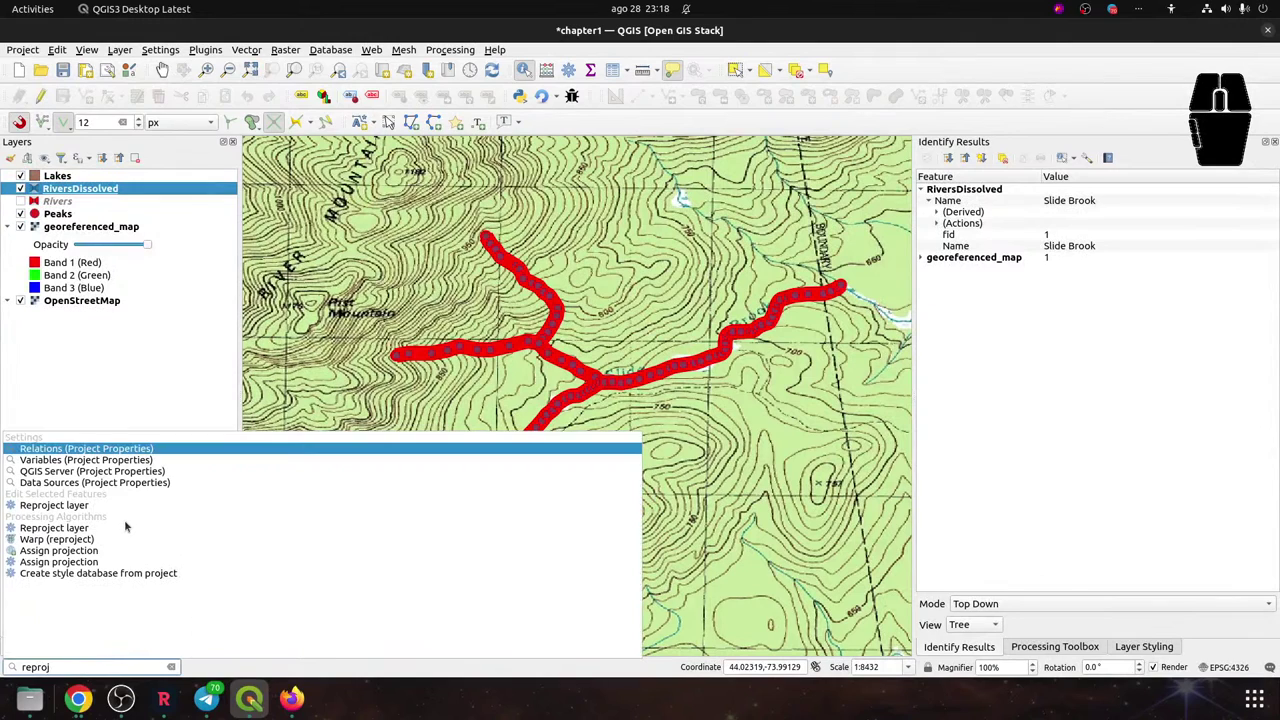
click(47, 509)
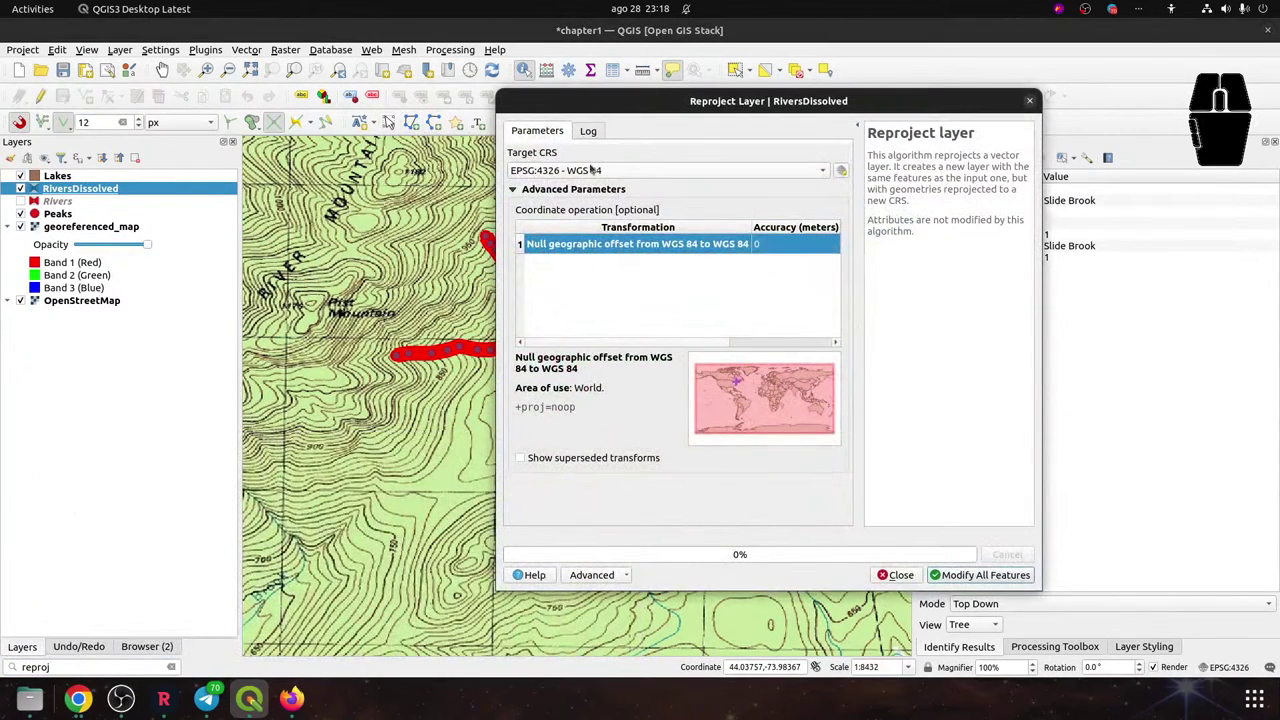
click(586, 172)
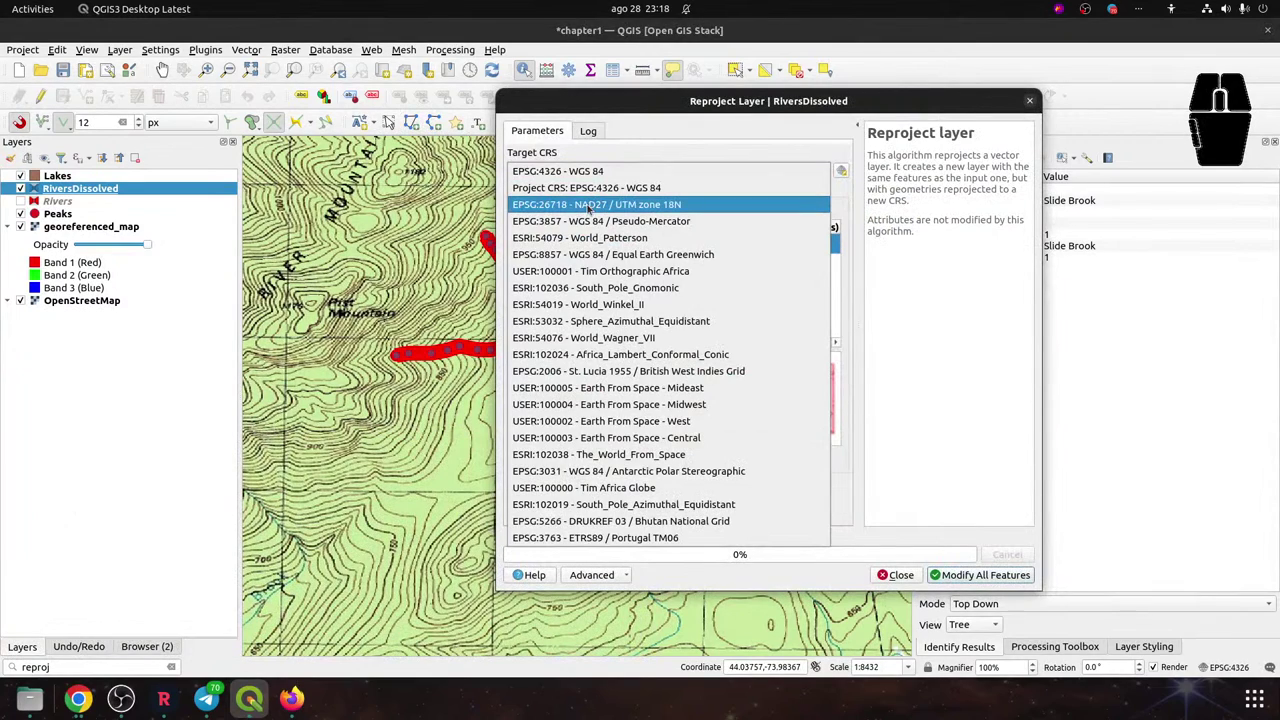
click(590, 205)
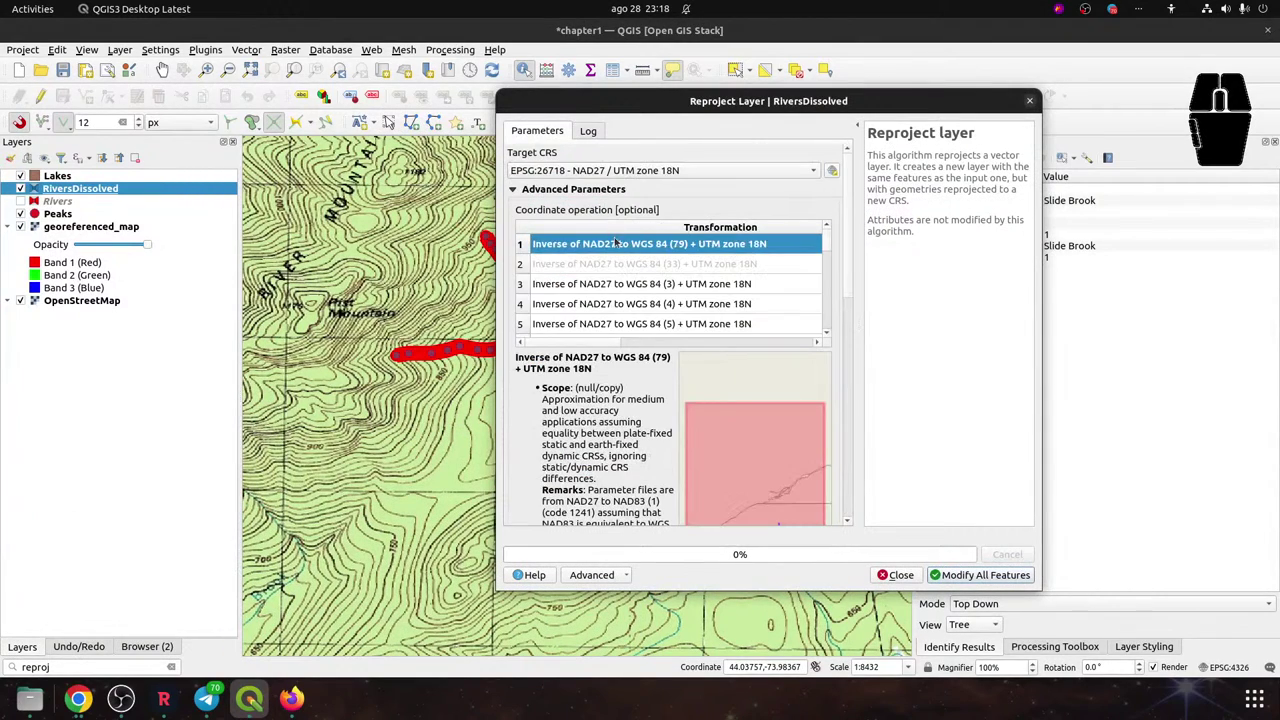
click(952, 576)
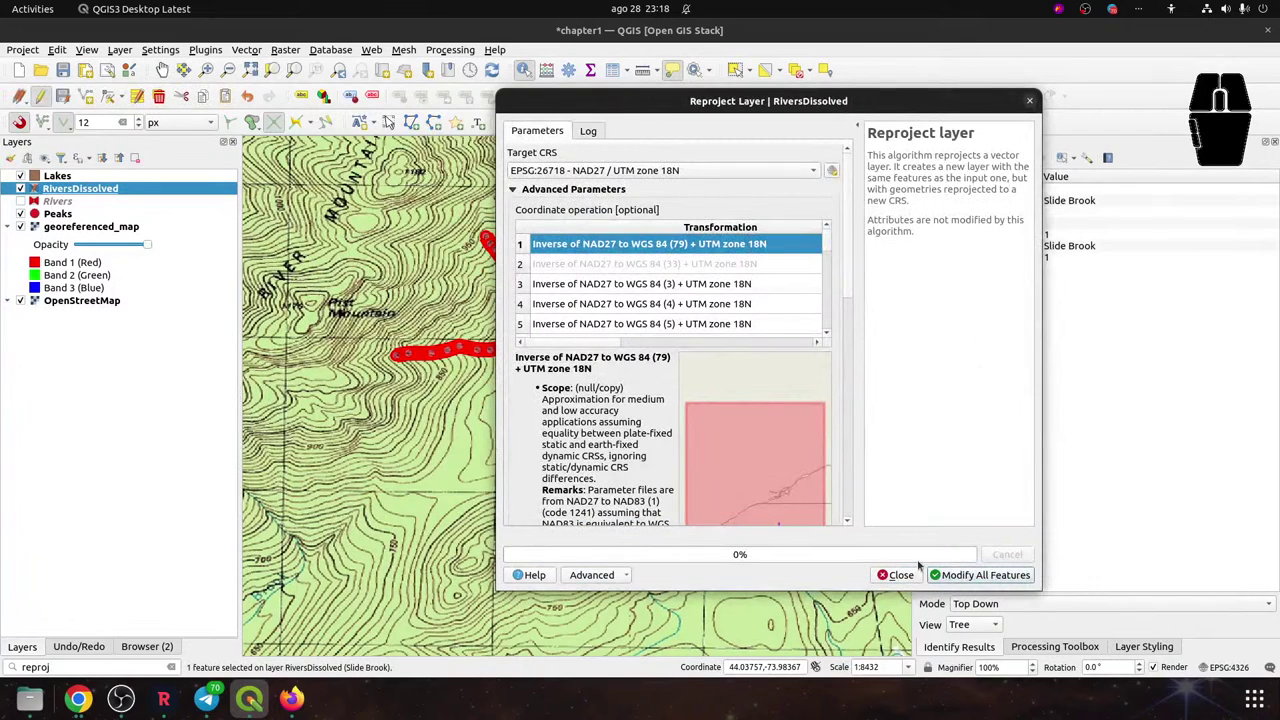
click(900, 576)
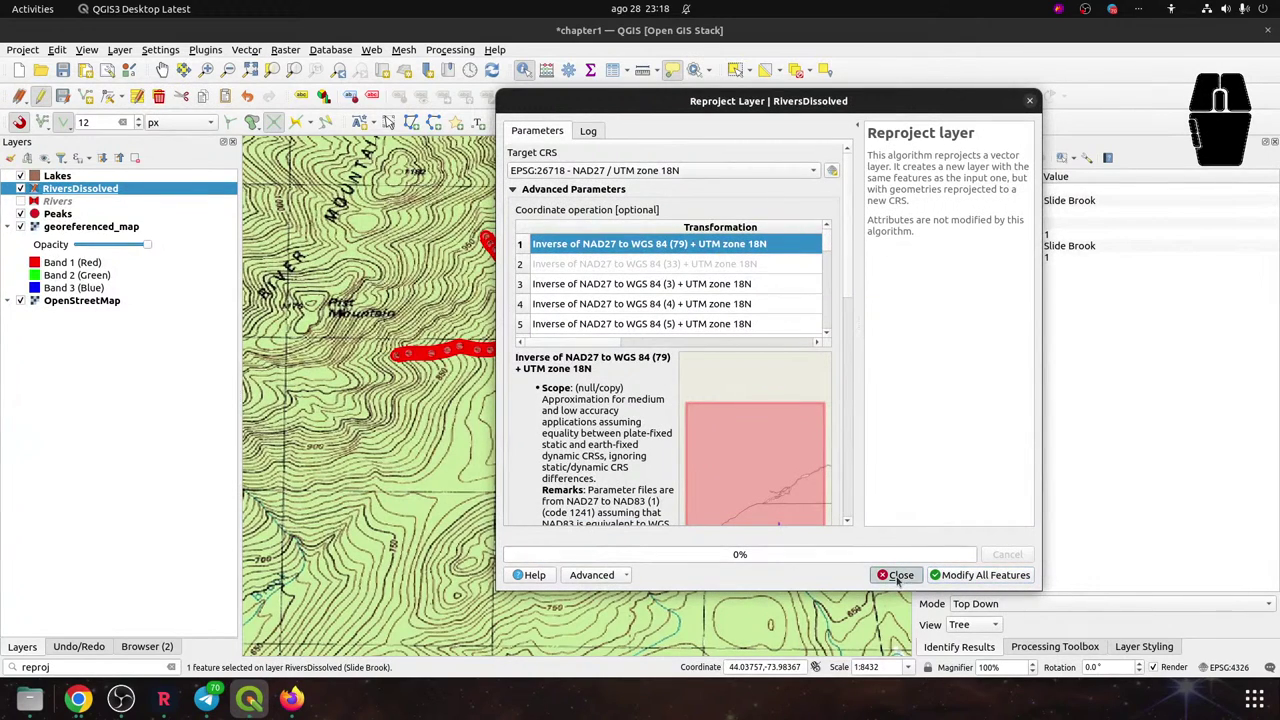
click(38, 96)
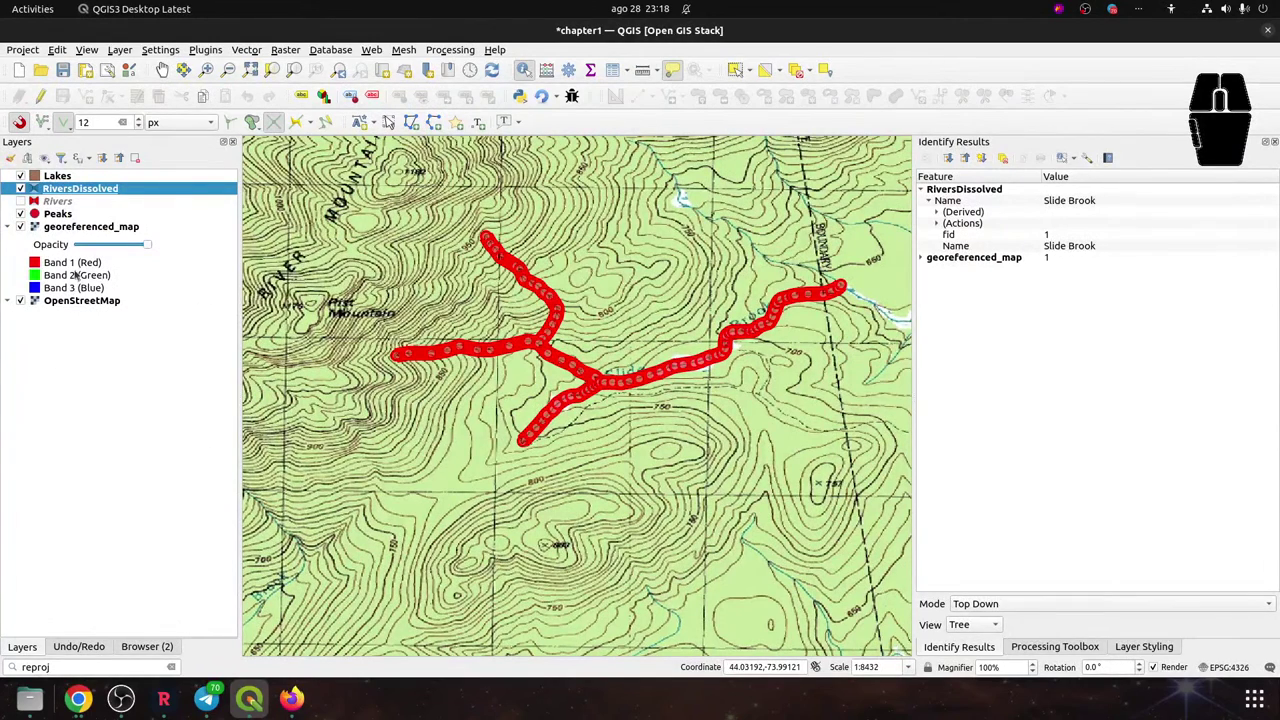
Start a new Mount_Marcy.gpkg table named RiversDissolved2 with LineString geometry
click(147, 646)
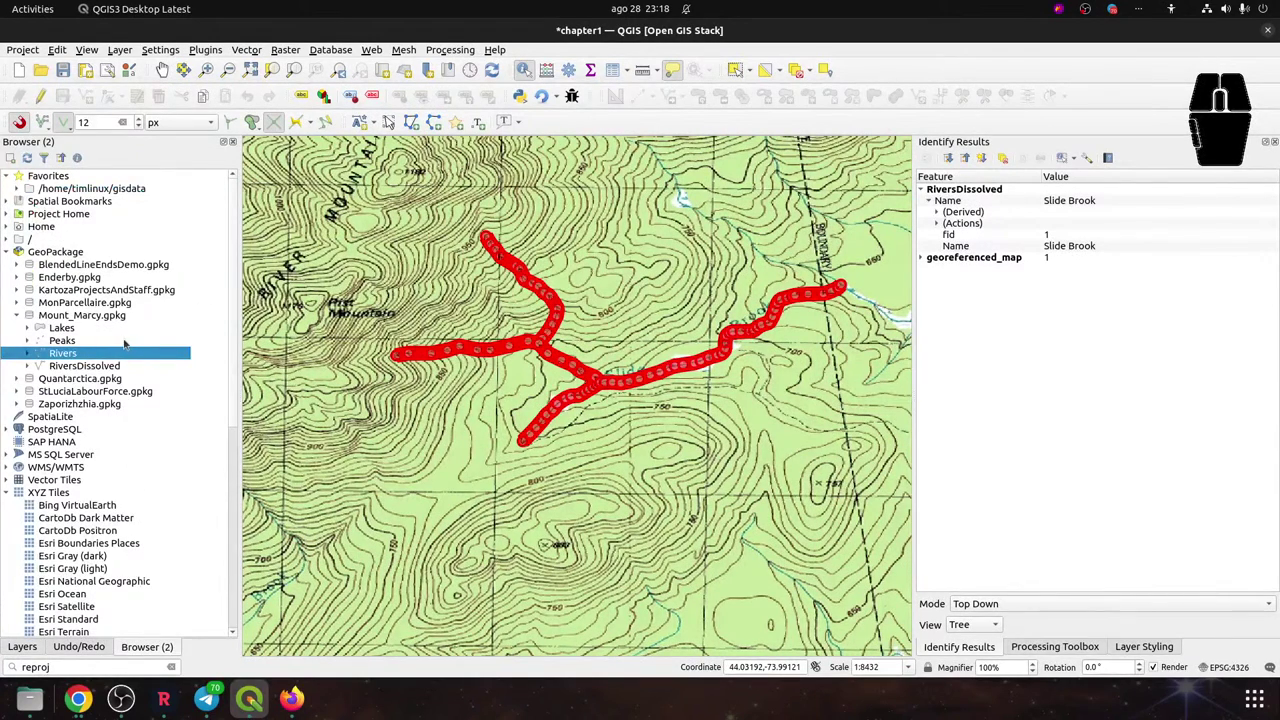
click(70, 316)
right_click(70, 316)
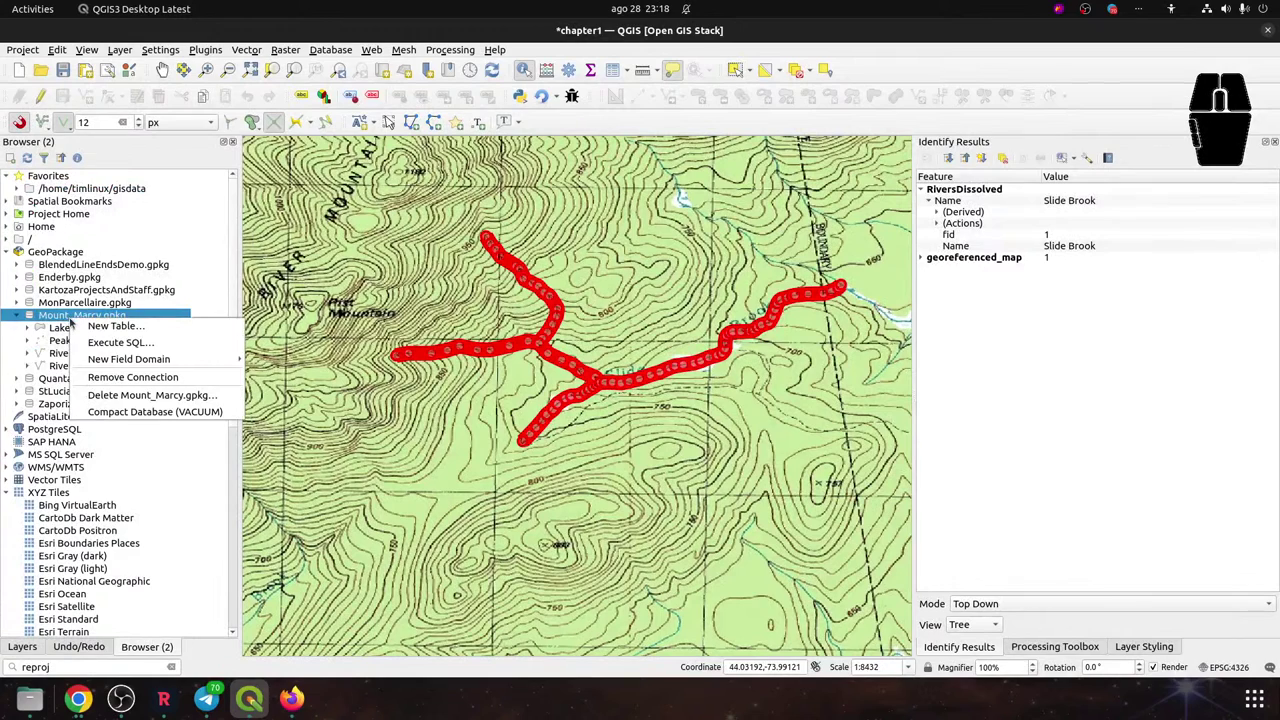
click(118, 326)
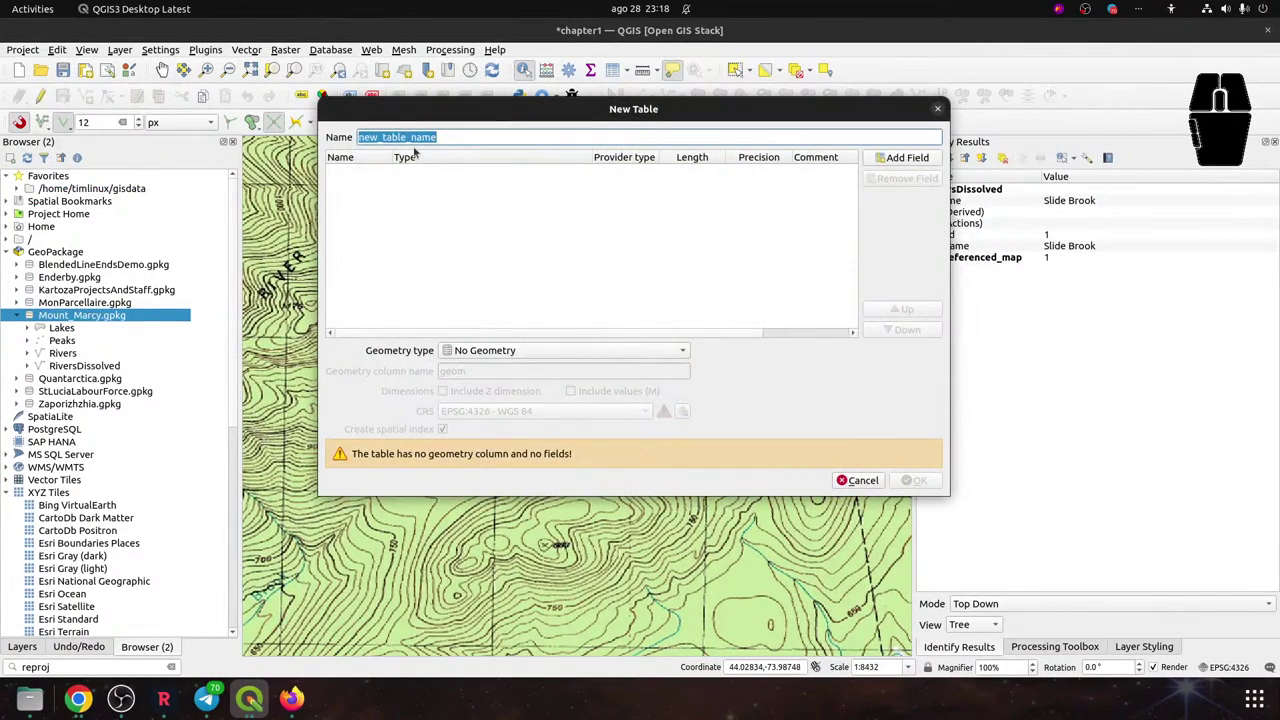
text(River)
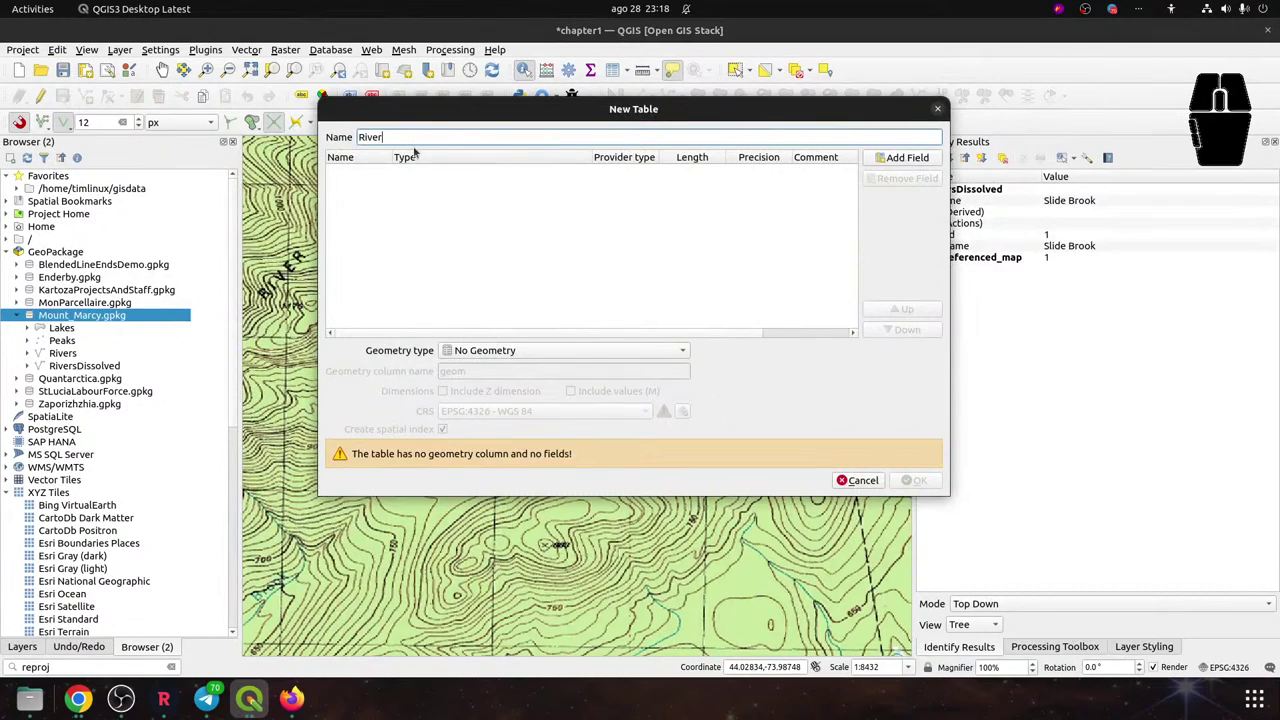
text(sDissolved2)
click(479, 352)
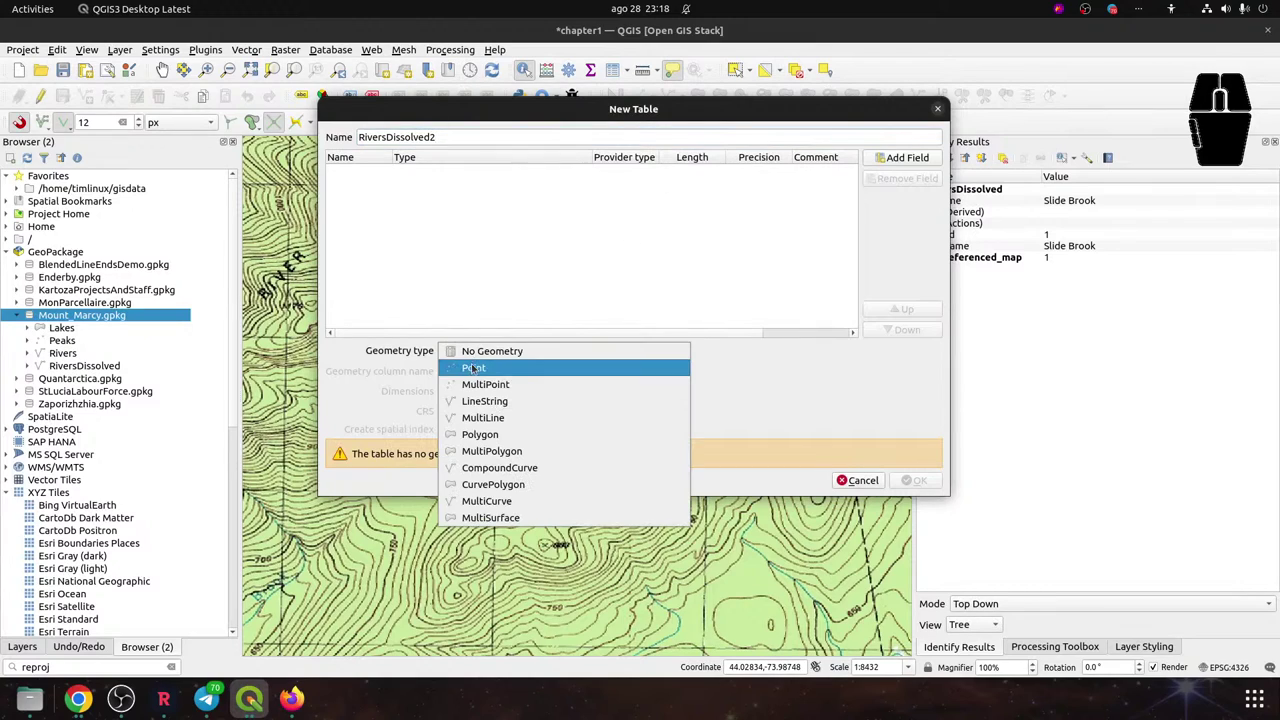
click(470, 402)
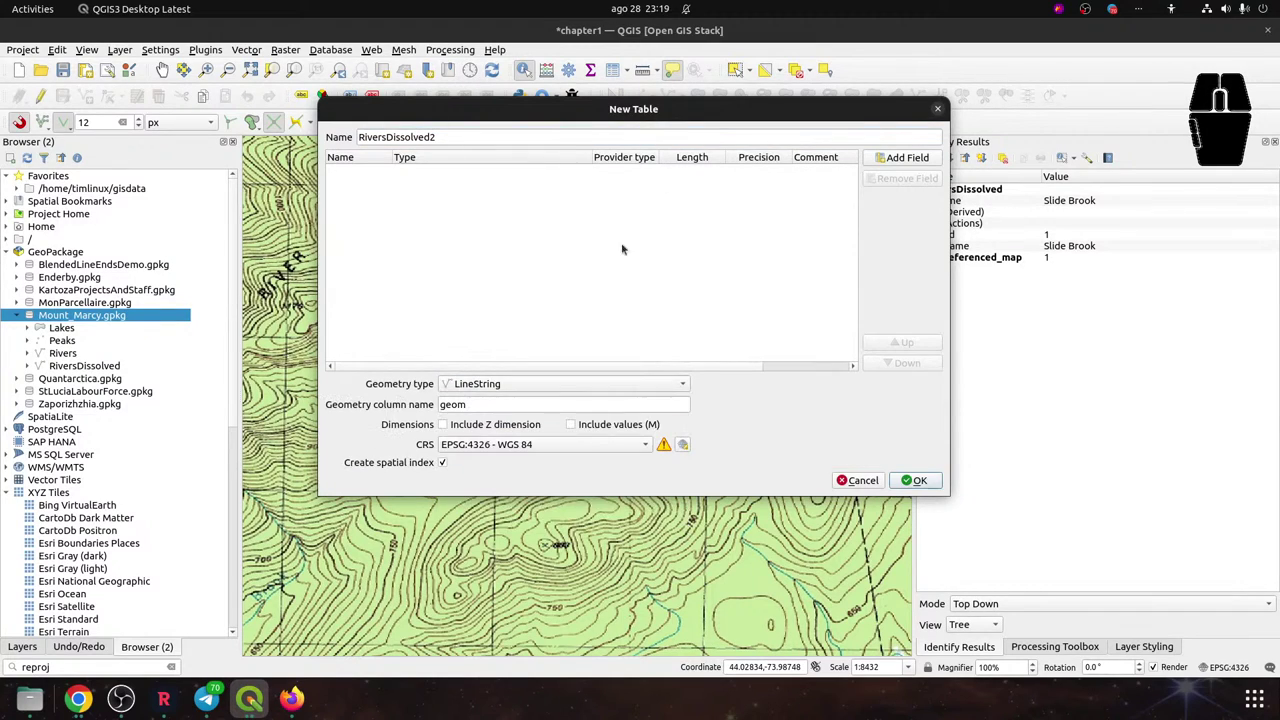
Add a text Name field, set EPSG:26718 and MultiLine geometry, and create RiversDissolved2
click(889, 159)
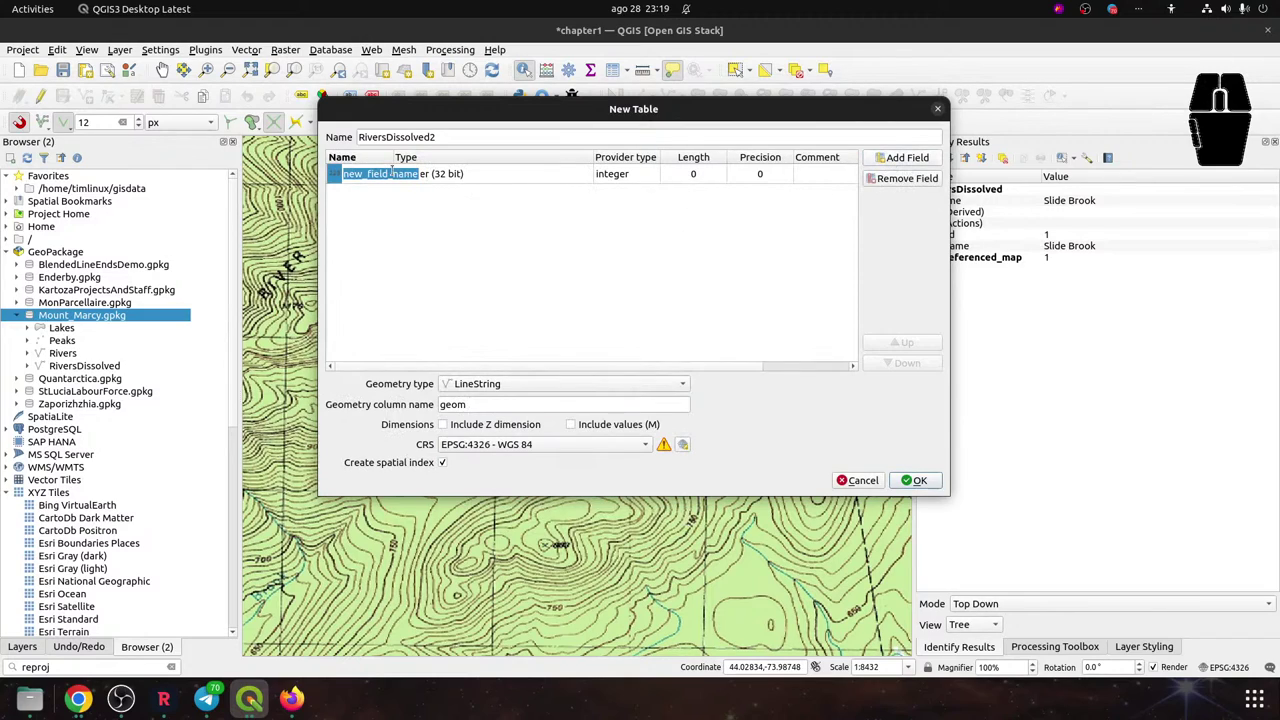
text(Name)
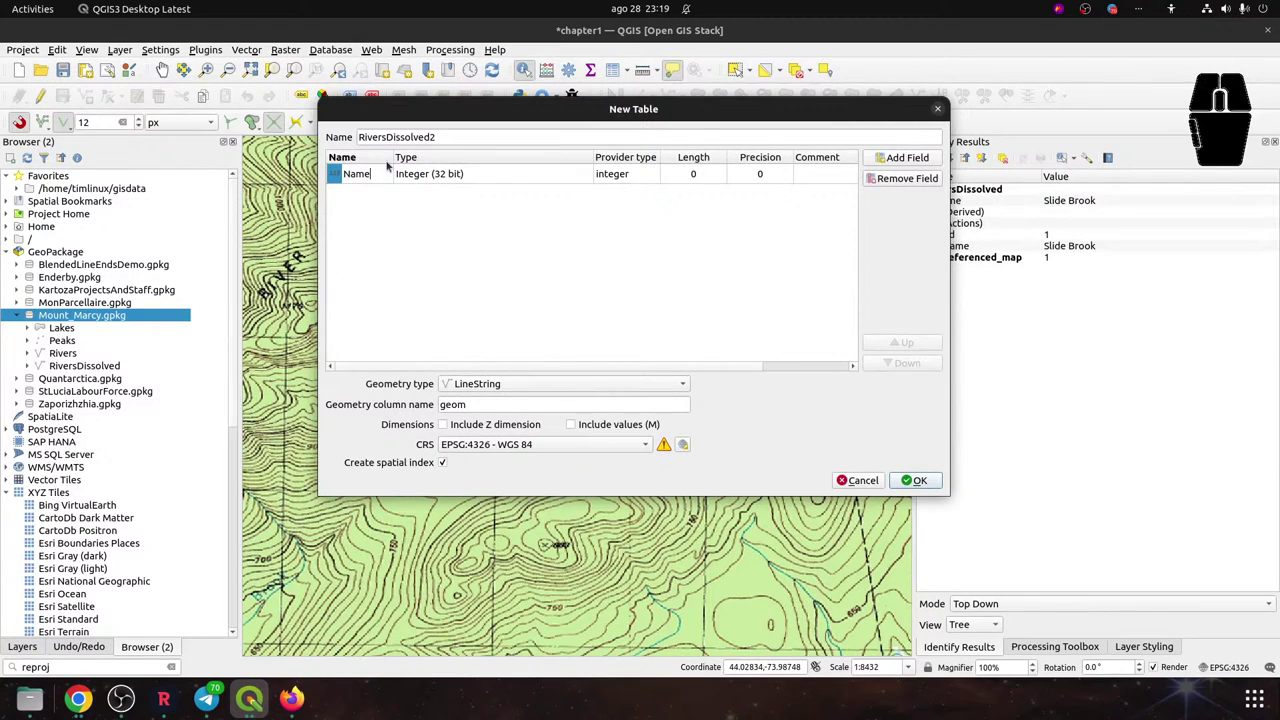
click(486, 175)
click(486, 176)
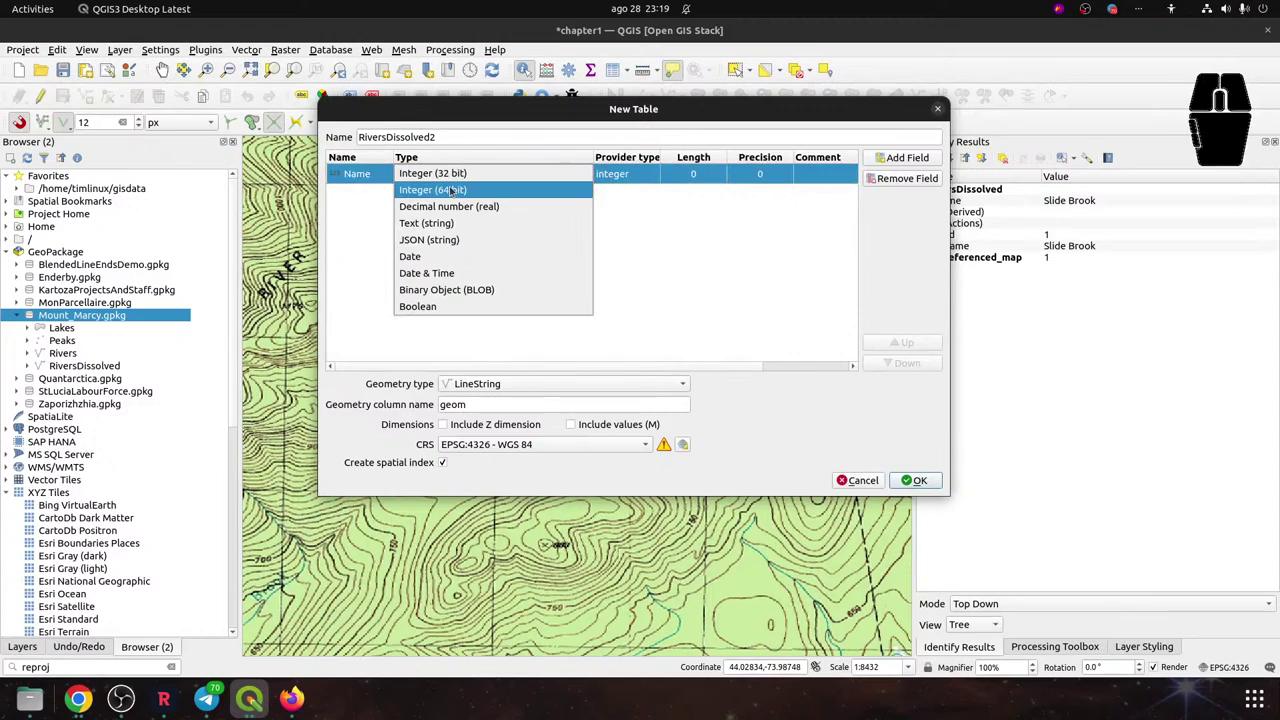
click(463, 223)
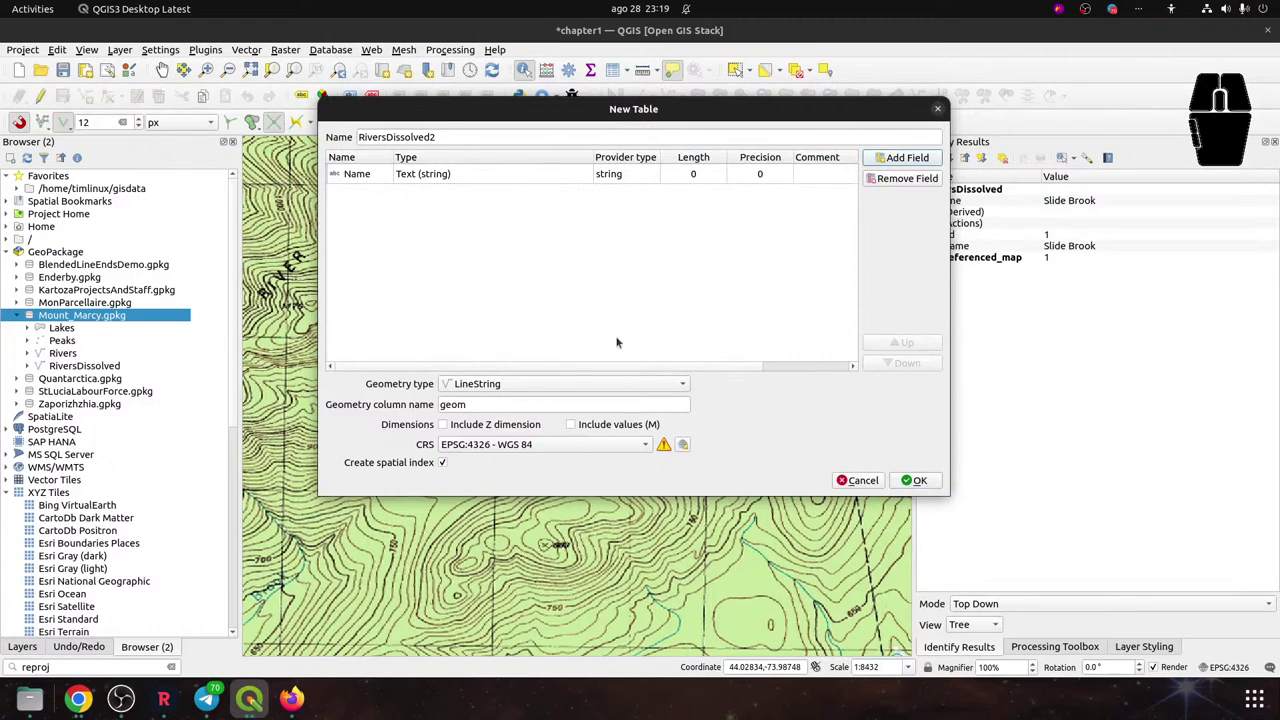
click(482, 442)
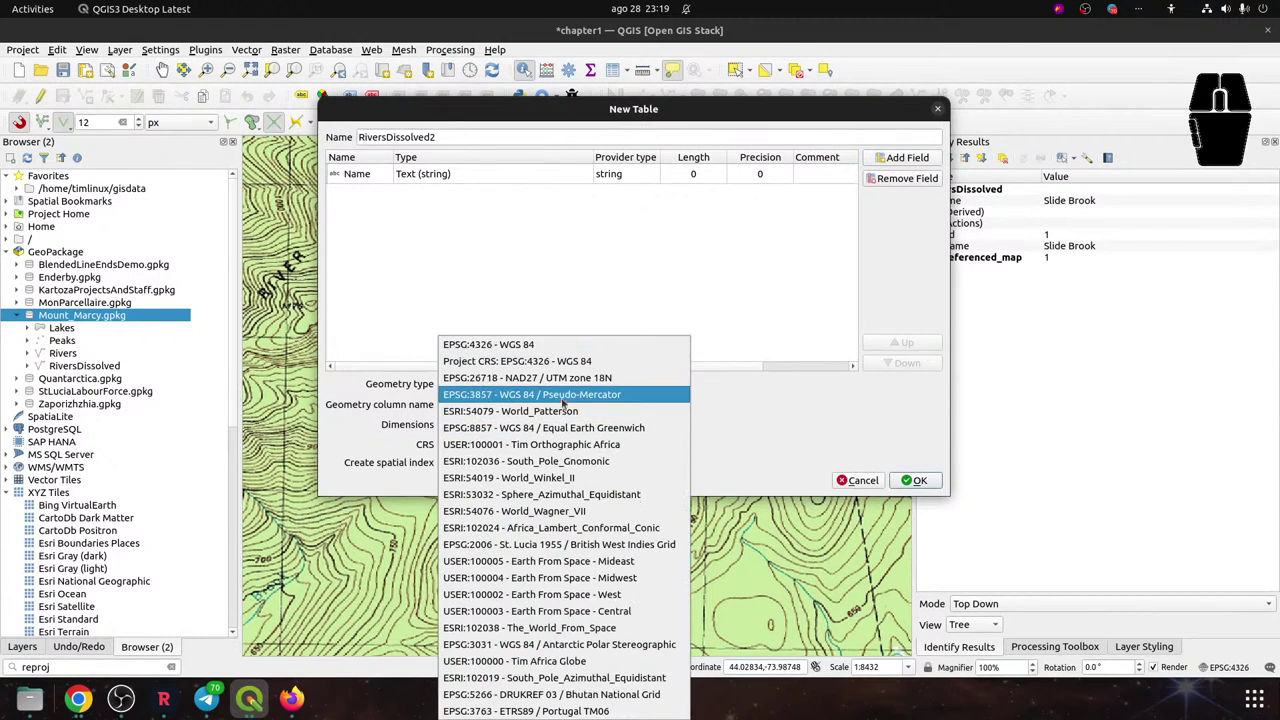
click(535, 378)
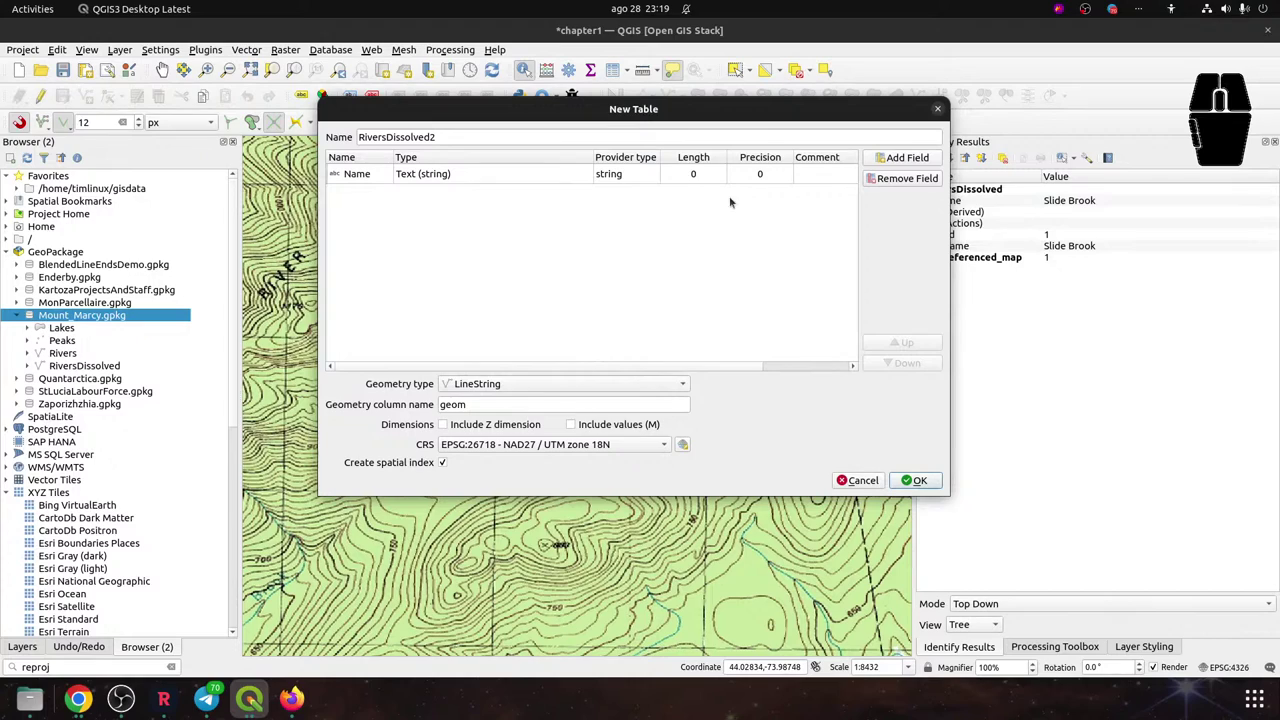
click(560, 386)
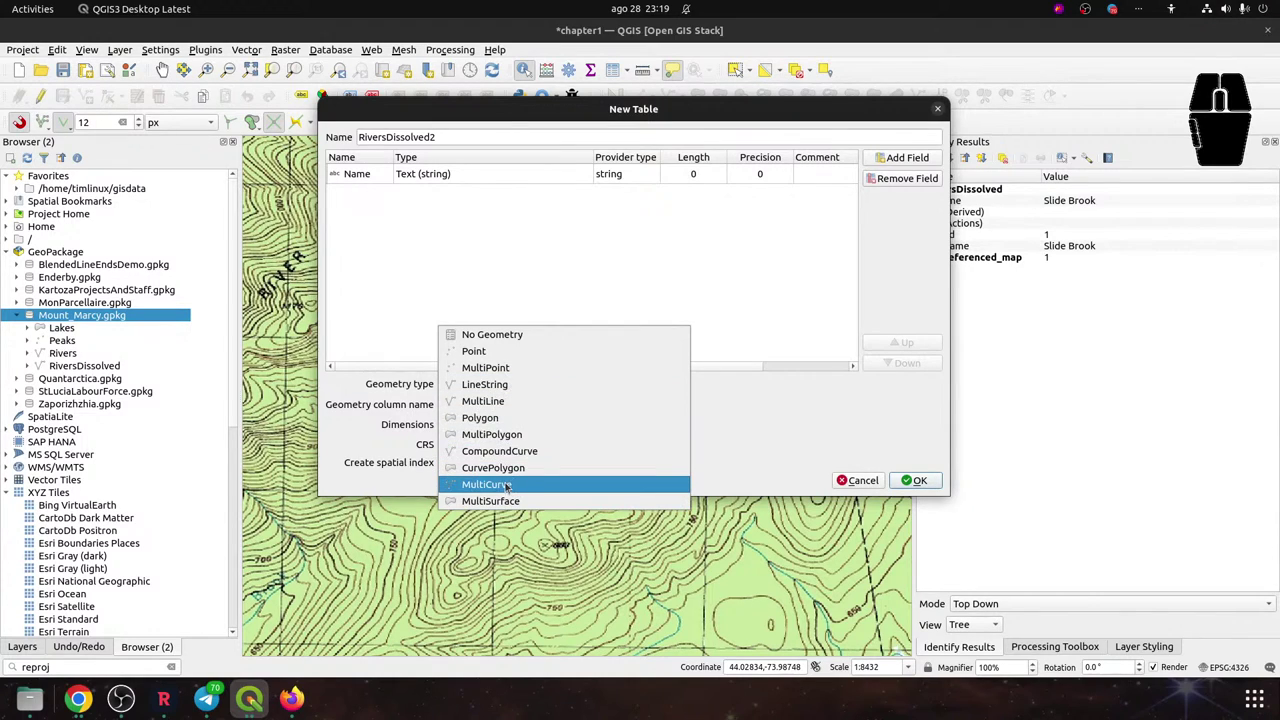
click(514, 402)
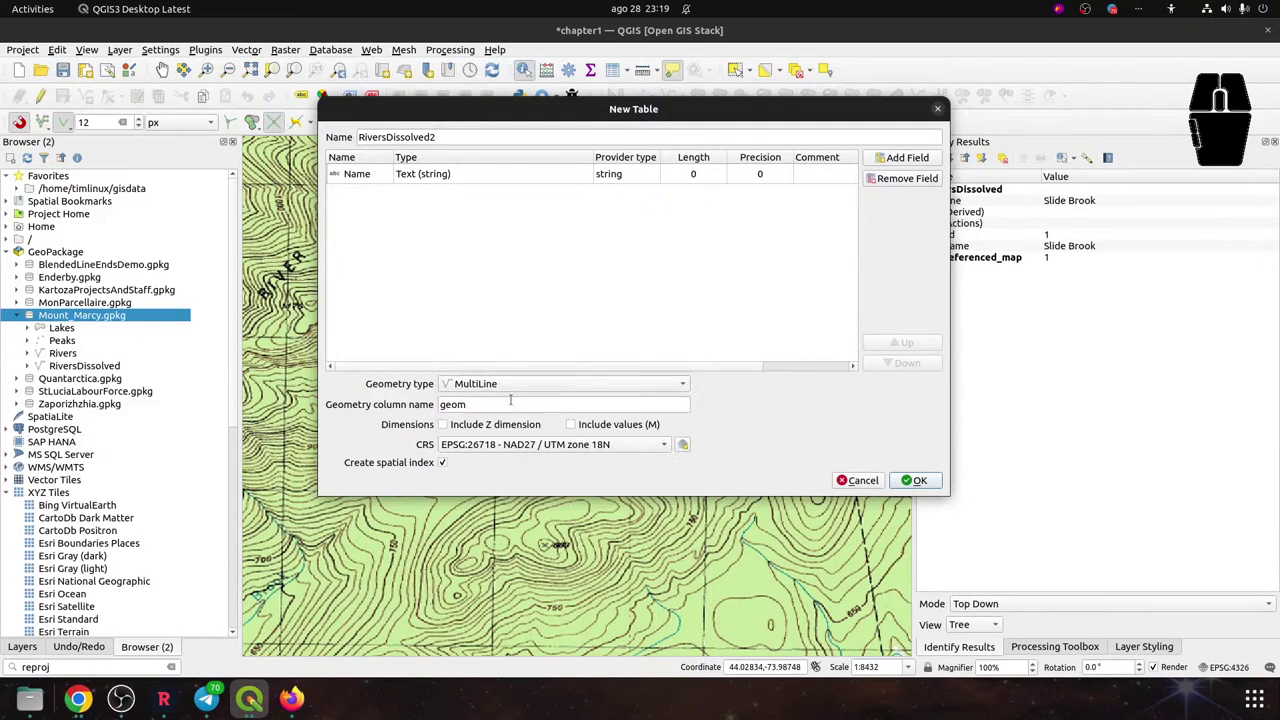
click(914, 480)
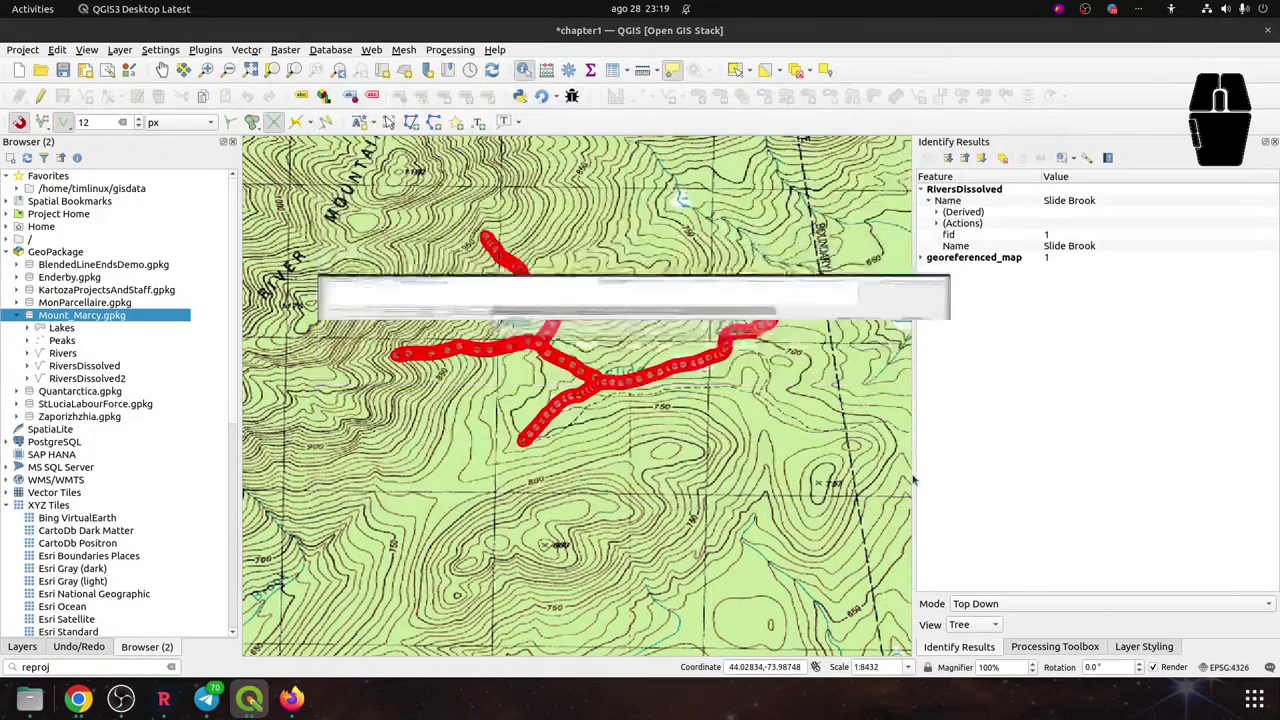
click(740, 351)
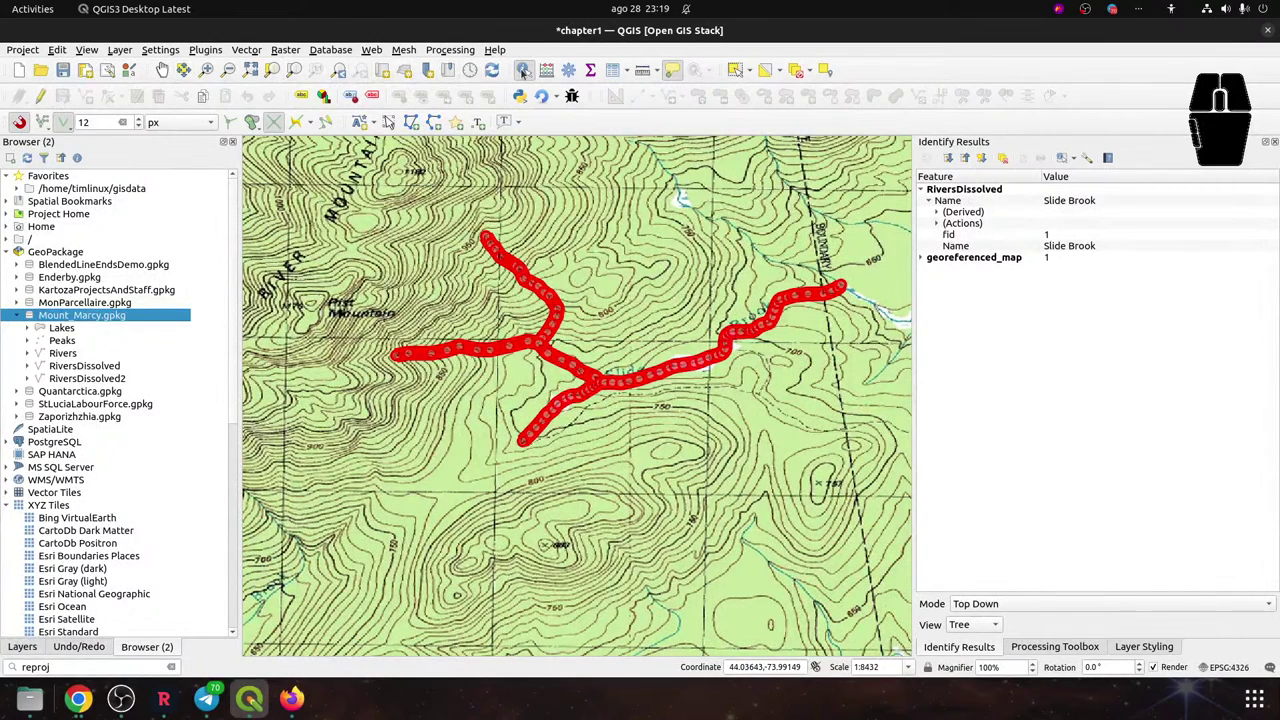
Add the RiversDissolved2 table to the map as a layer
click(734, 70)
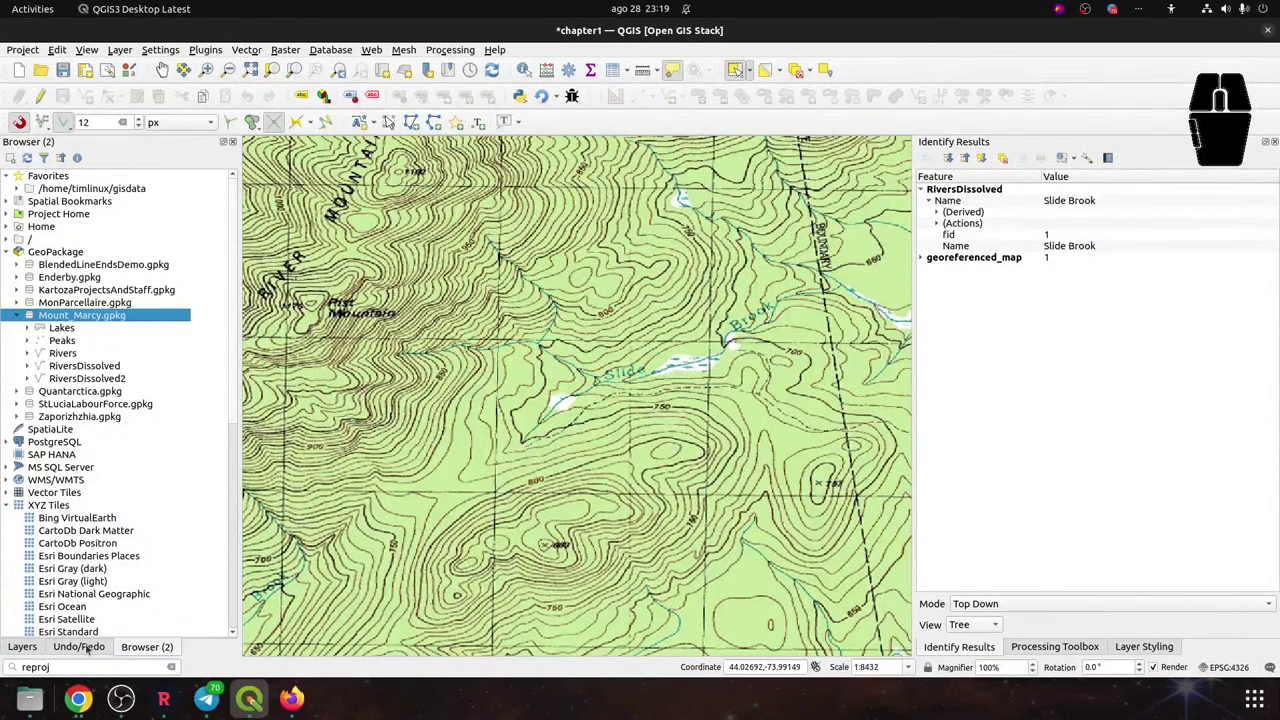
click(30, 648)
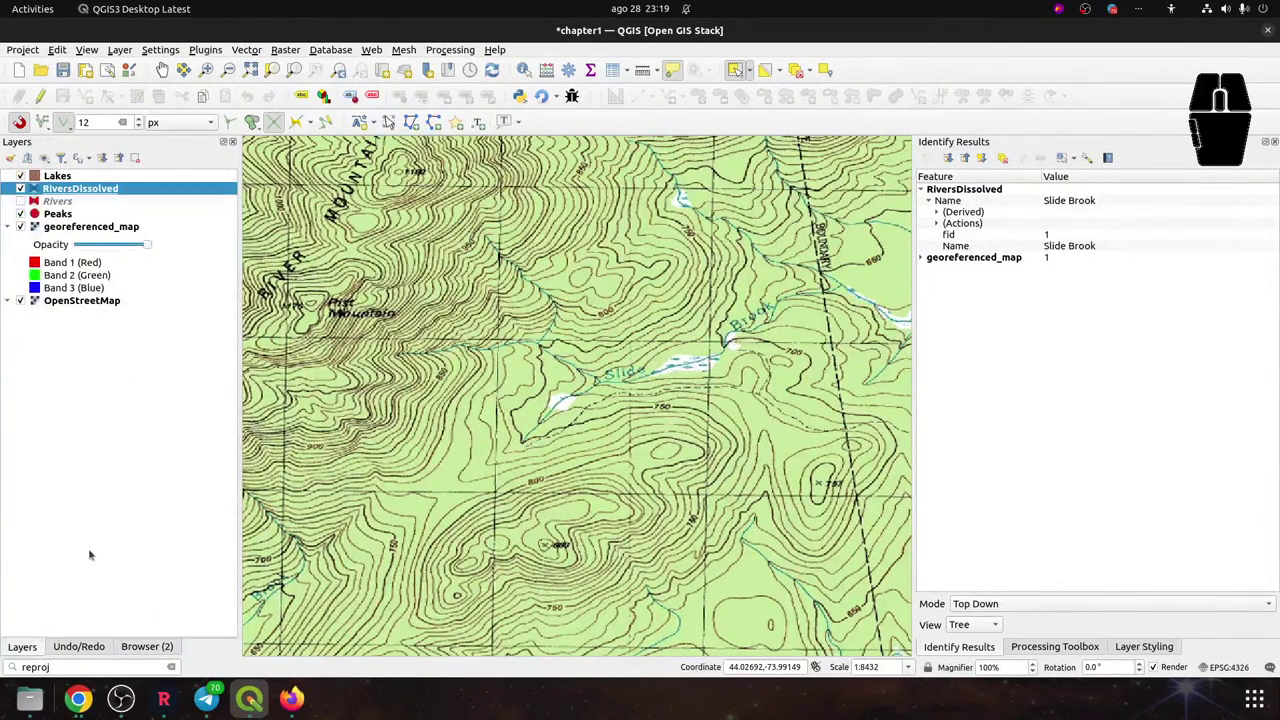
click(57, 204)
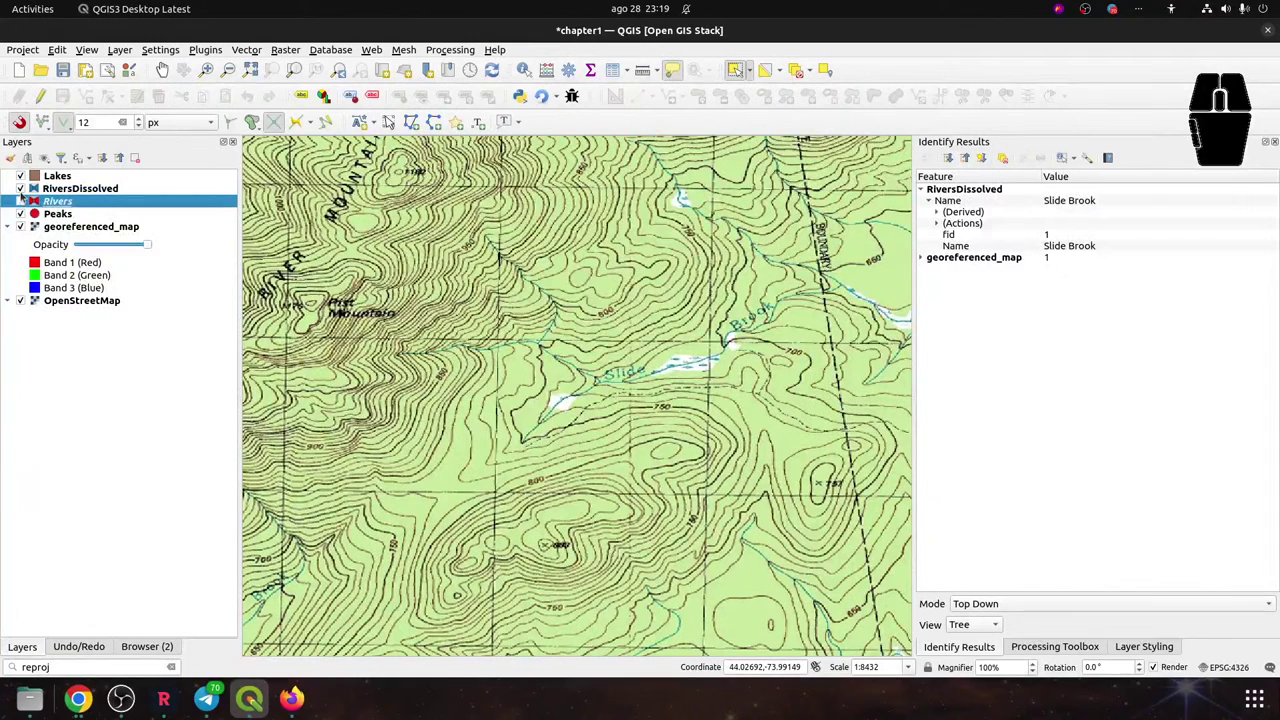
click(150, 647)
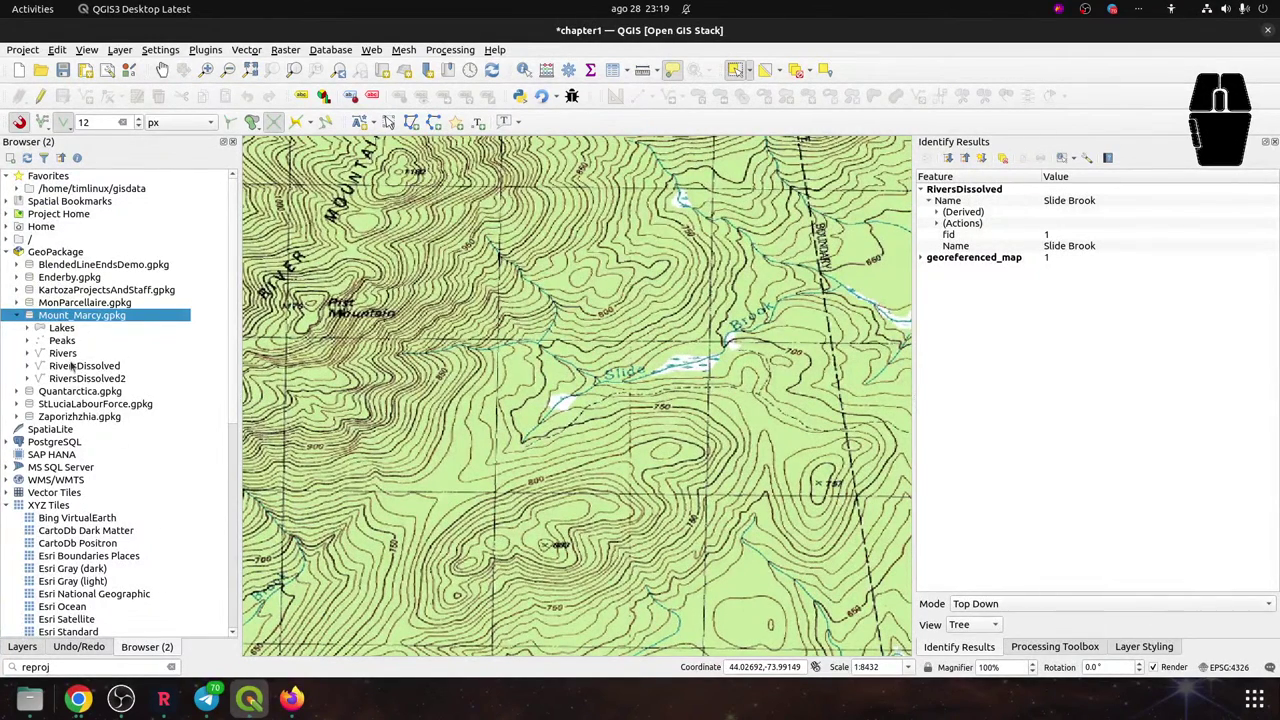
drag(72, 383, 418, 378)
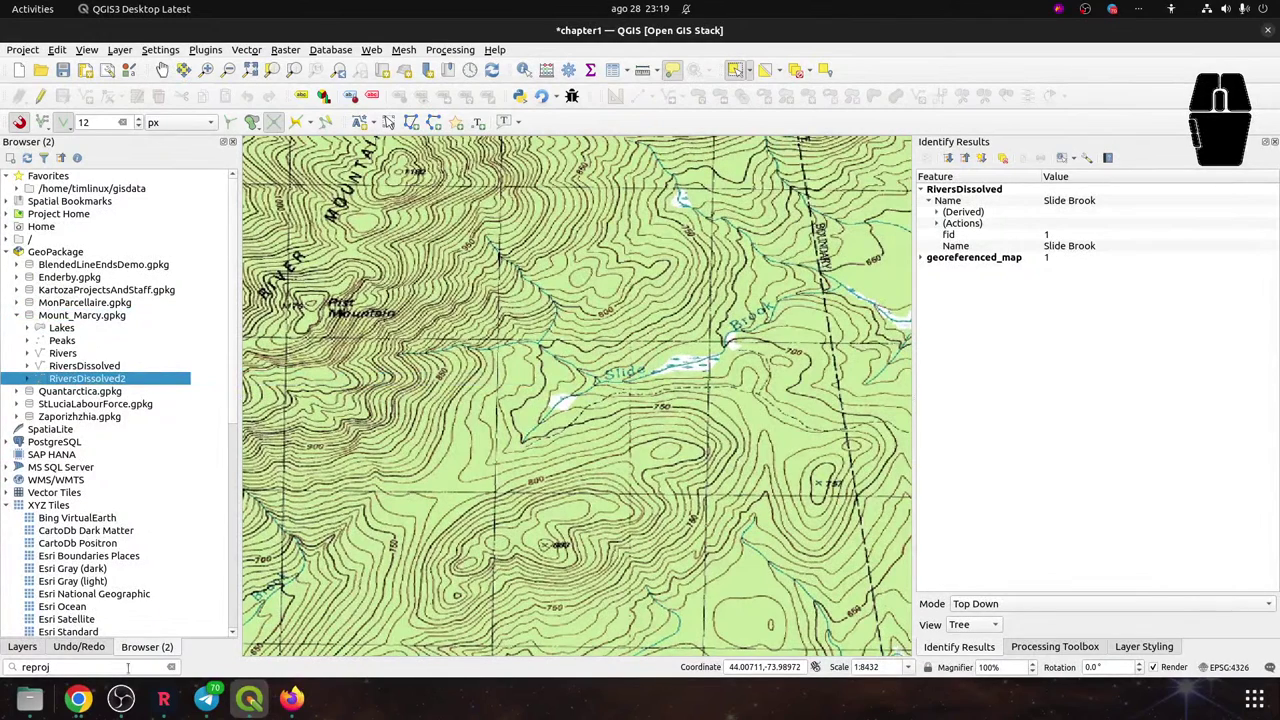
click(22, 647)
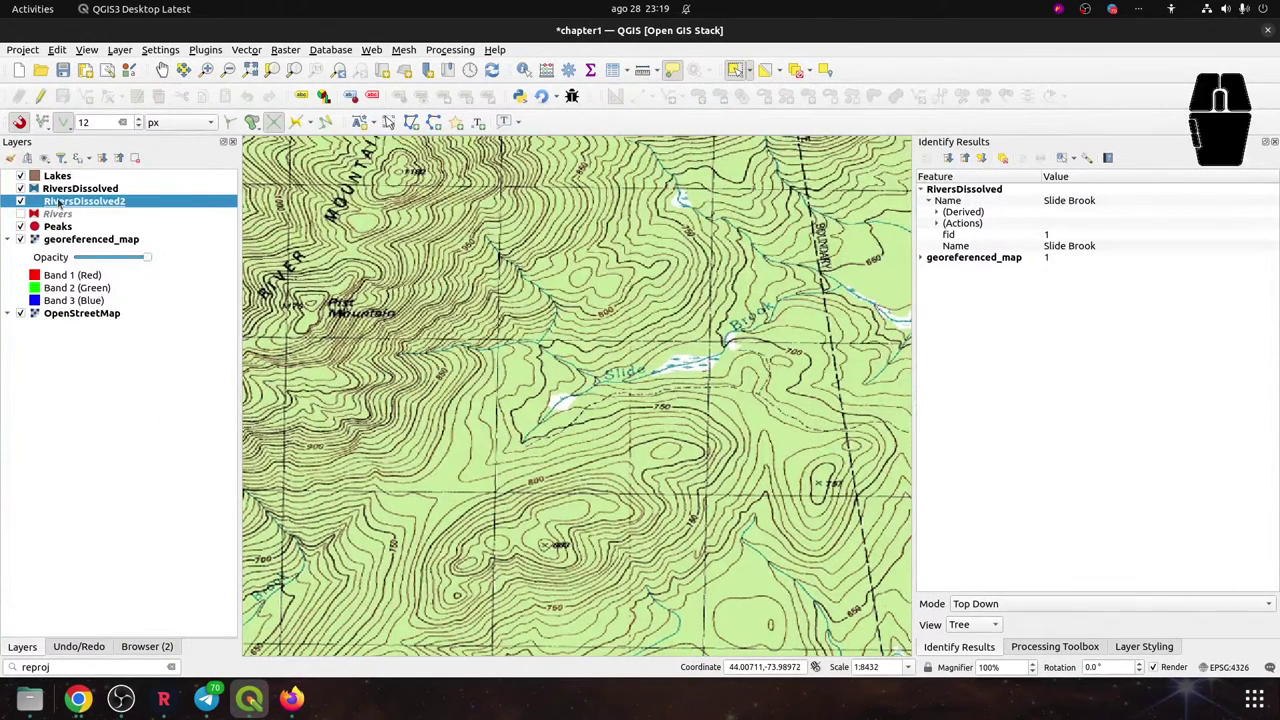
Select the RiversDissolved features, start editing RiversDissolved2 and attempt to paste them with Ctrl+V
mouse_move(56, 204)
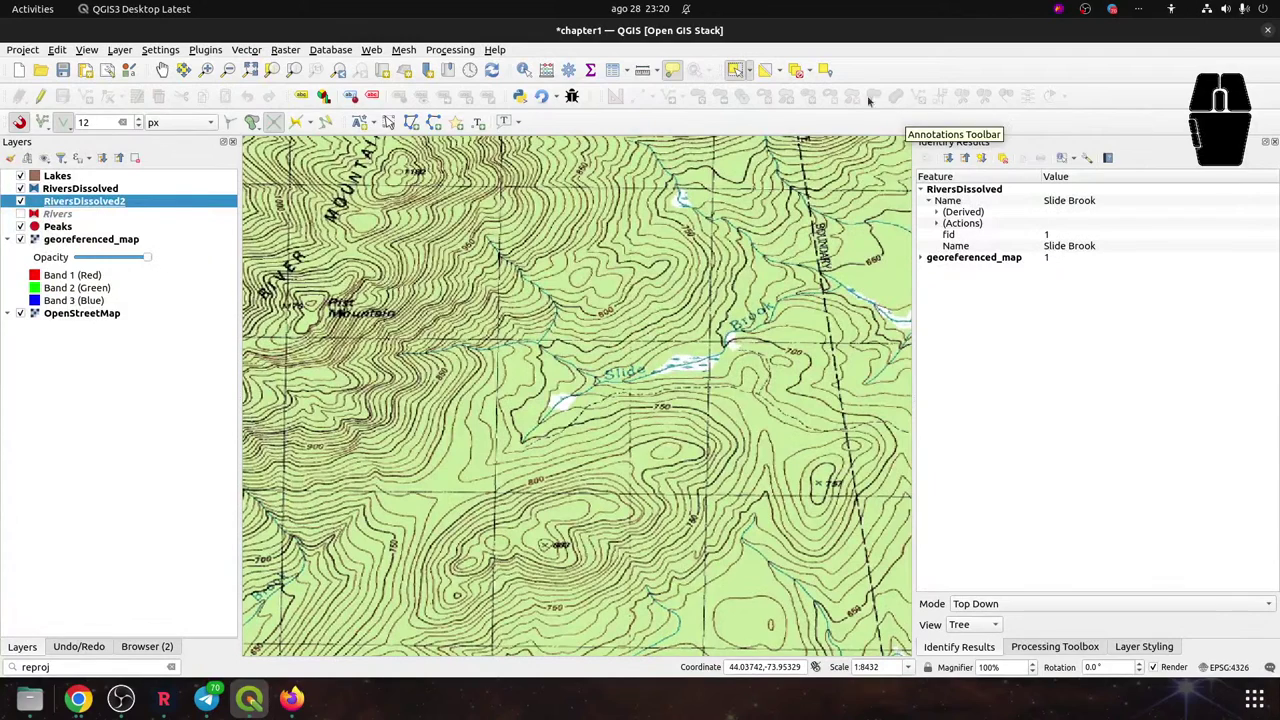
click(768, 70)
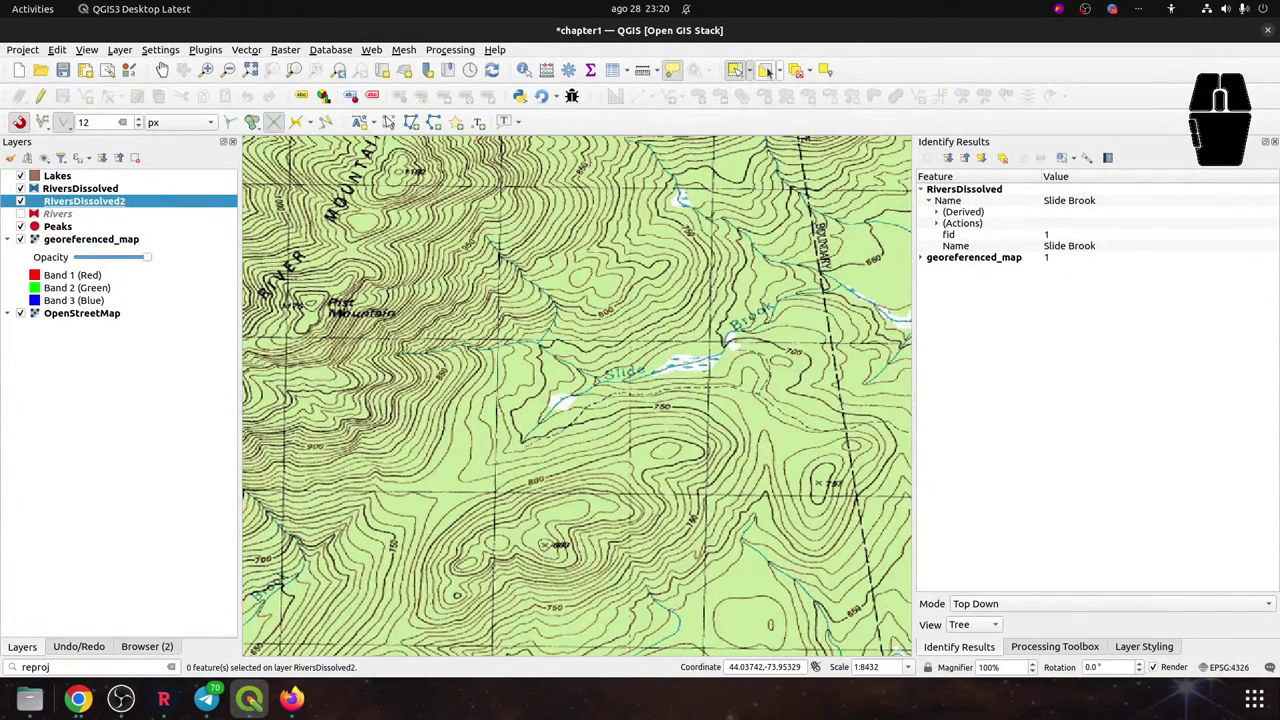
click(97, 190)
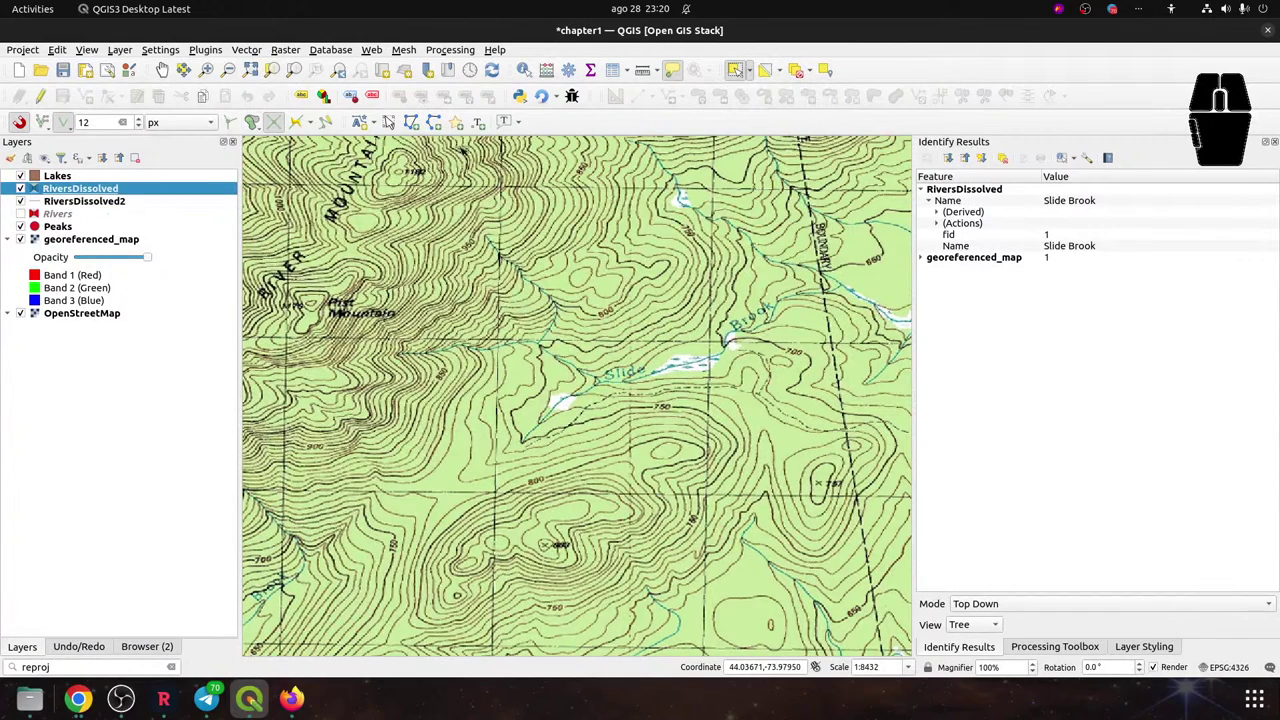
click(741, 72)
click(66, 203)
click(41, 96)
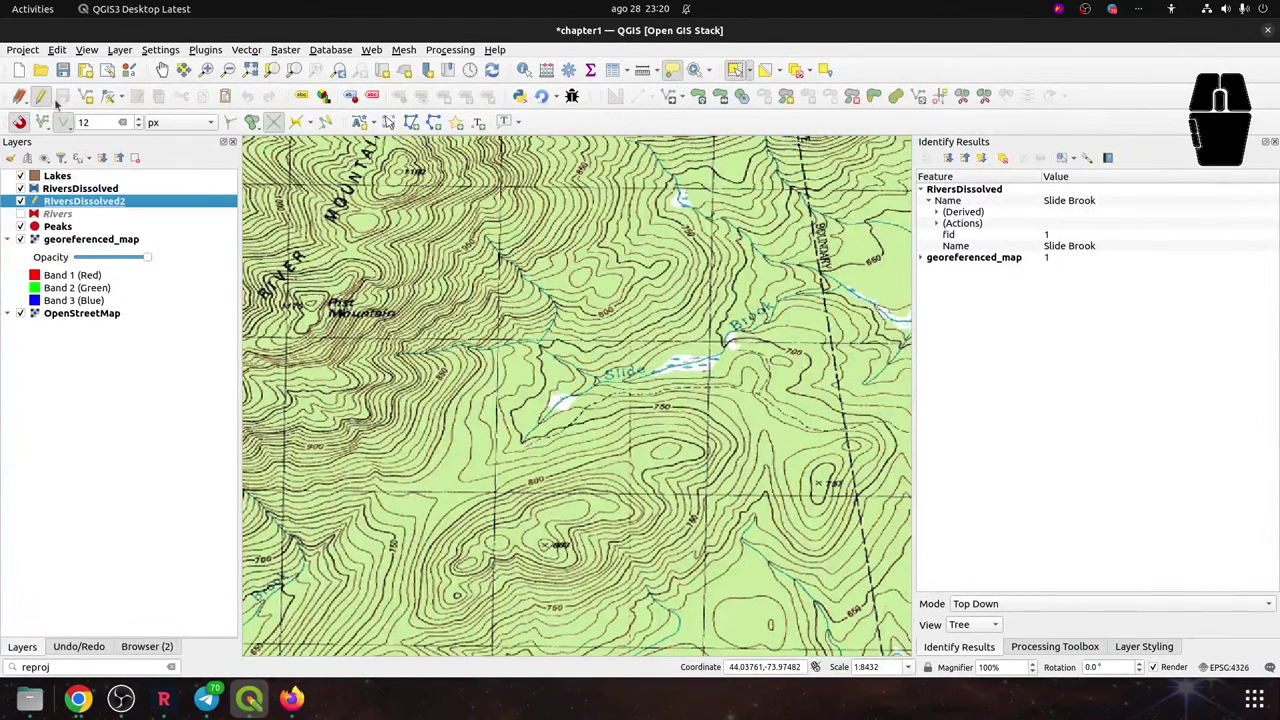
key(ctrl+v)
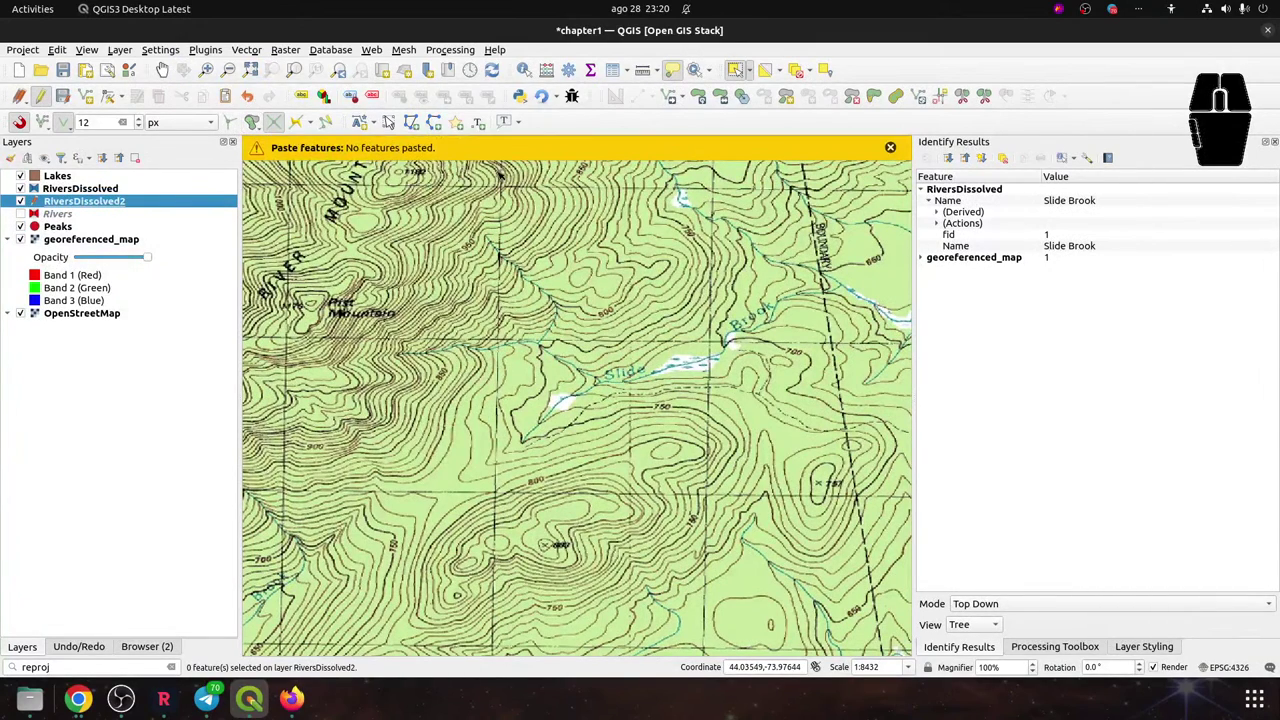
Select the Slide Brook feature in the RiversDissolved attribute table
click(613, 70)
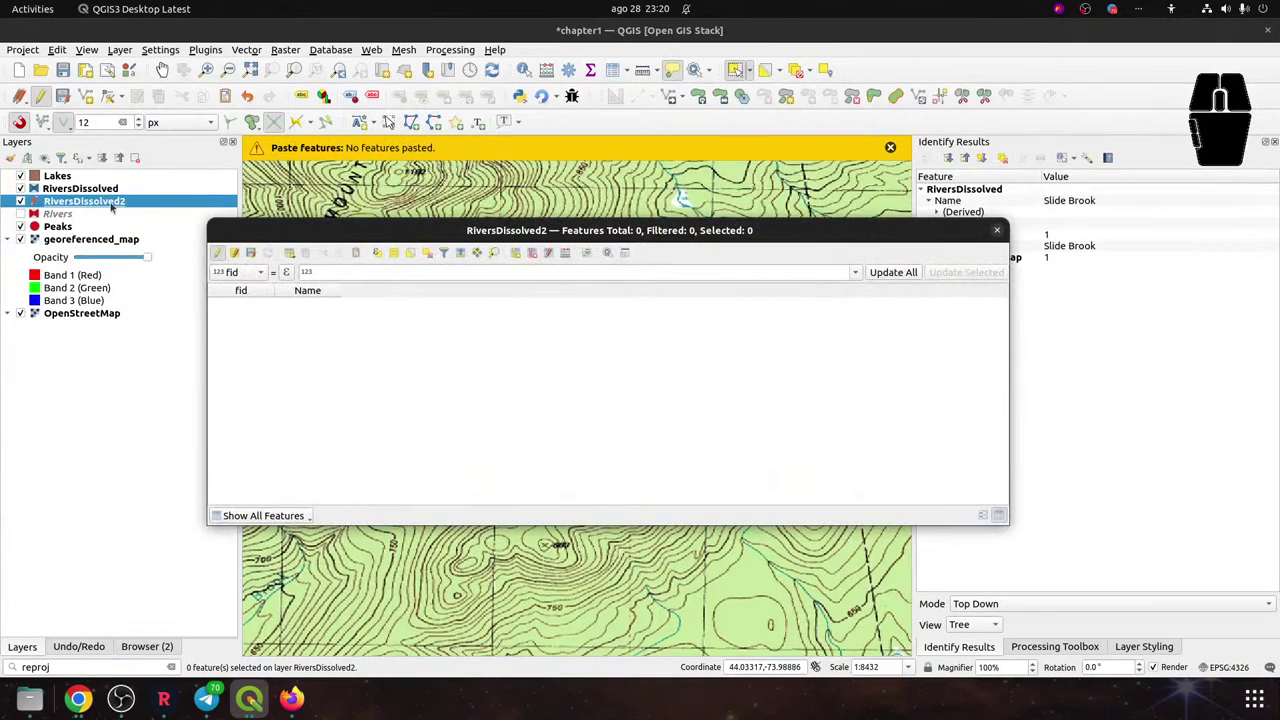
click(94, 190)
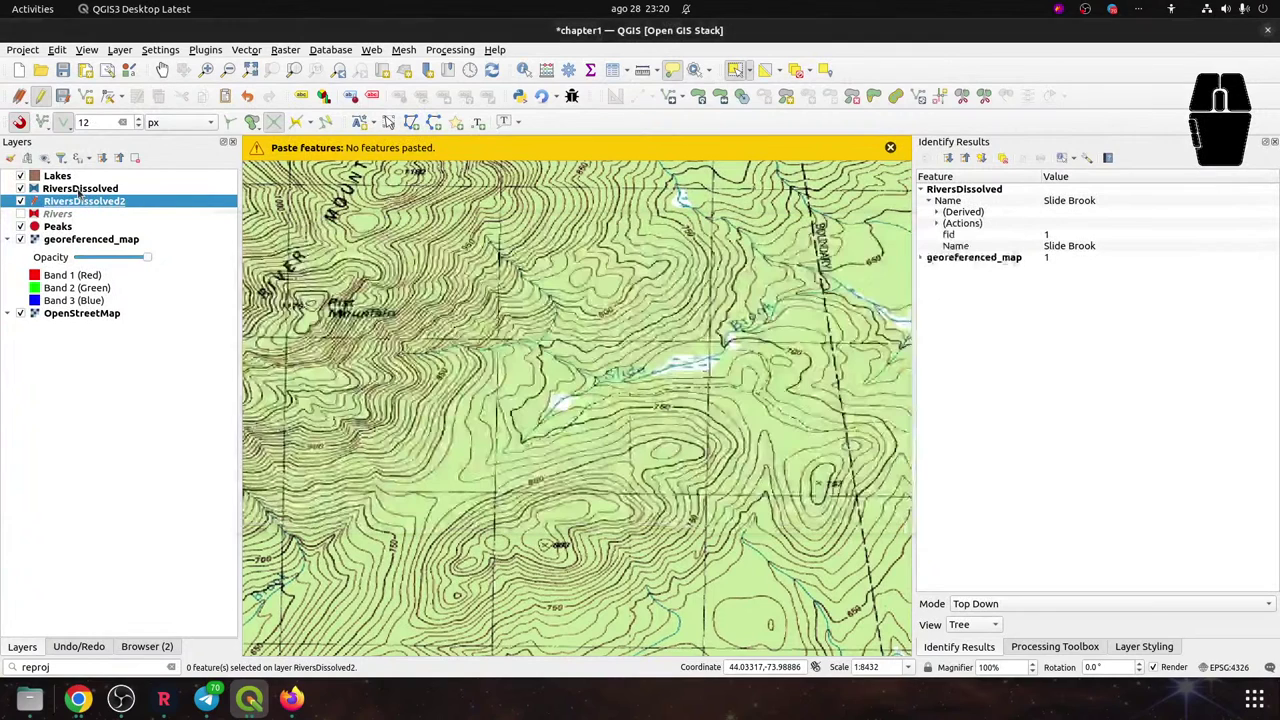
click(612, 69)
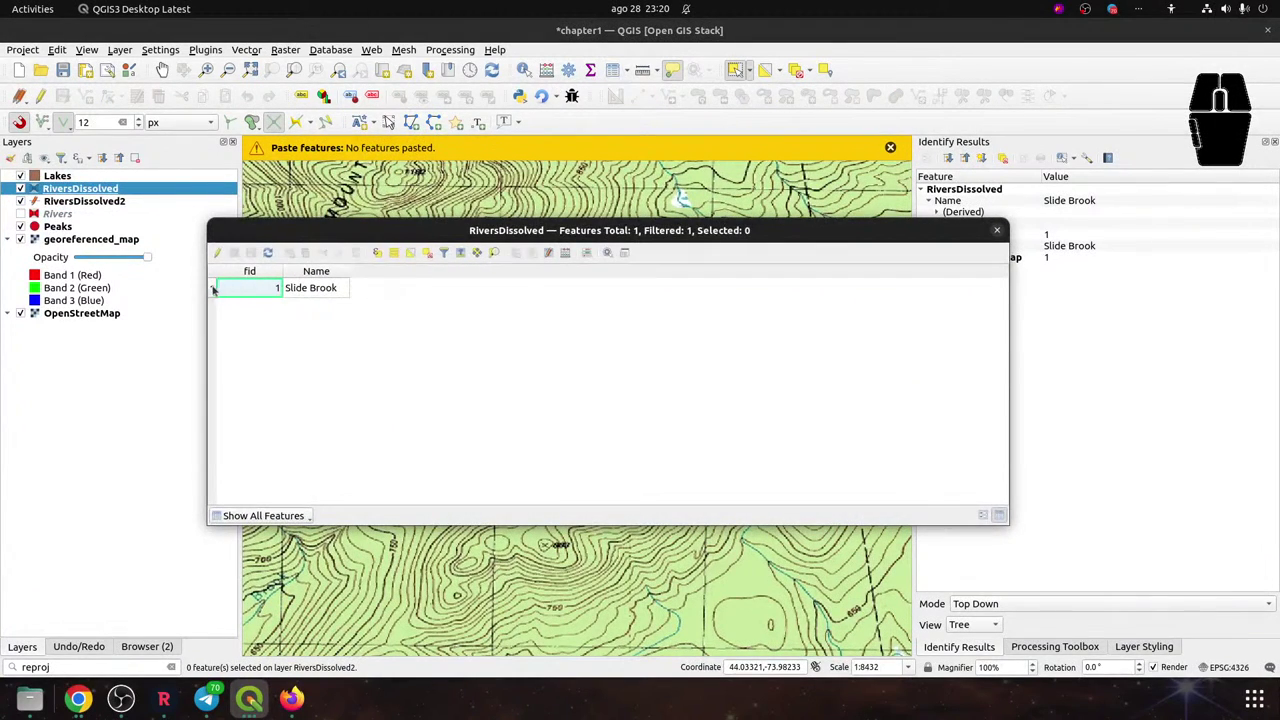
click(213, 288)
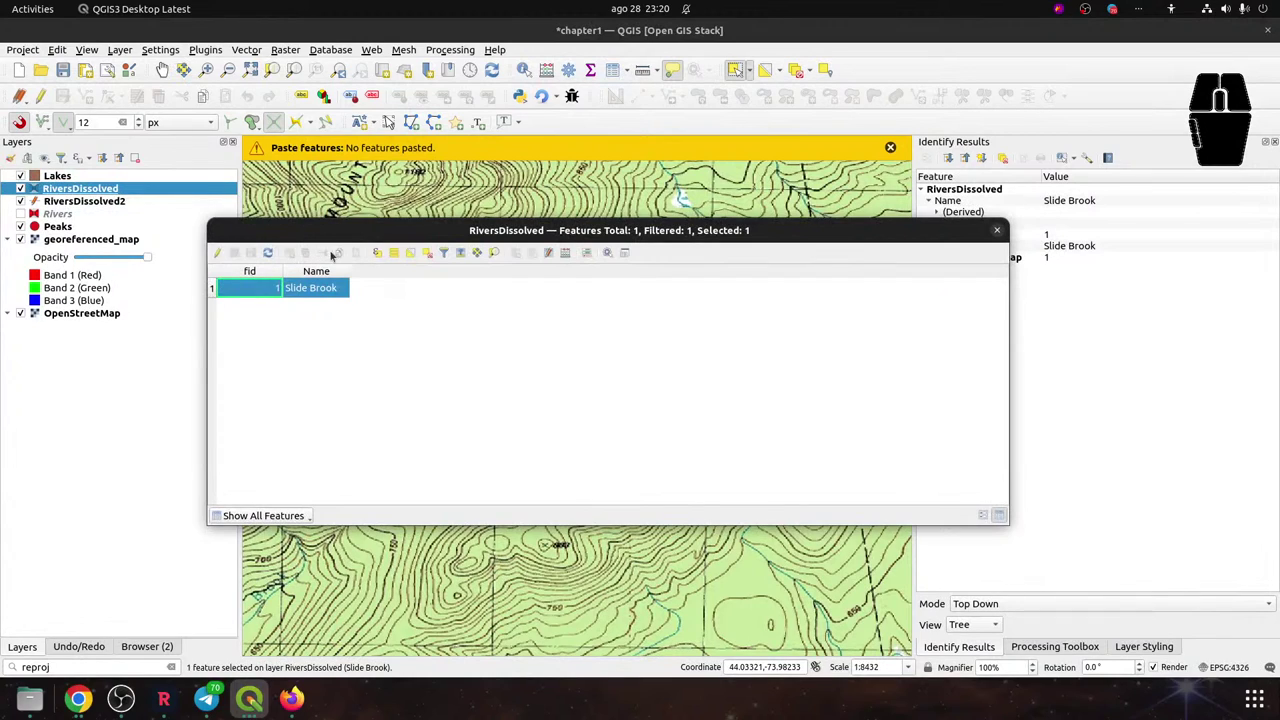
drag(308, 225, 241, 337)
Paste Slide Brook into RiversDissolved2, save the edit and close its attribute table
click(130, 203)
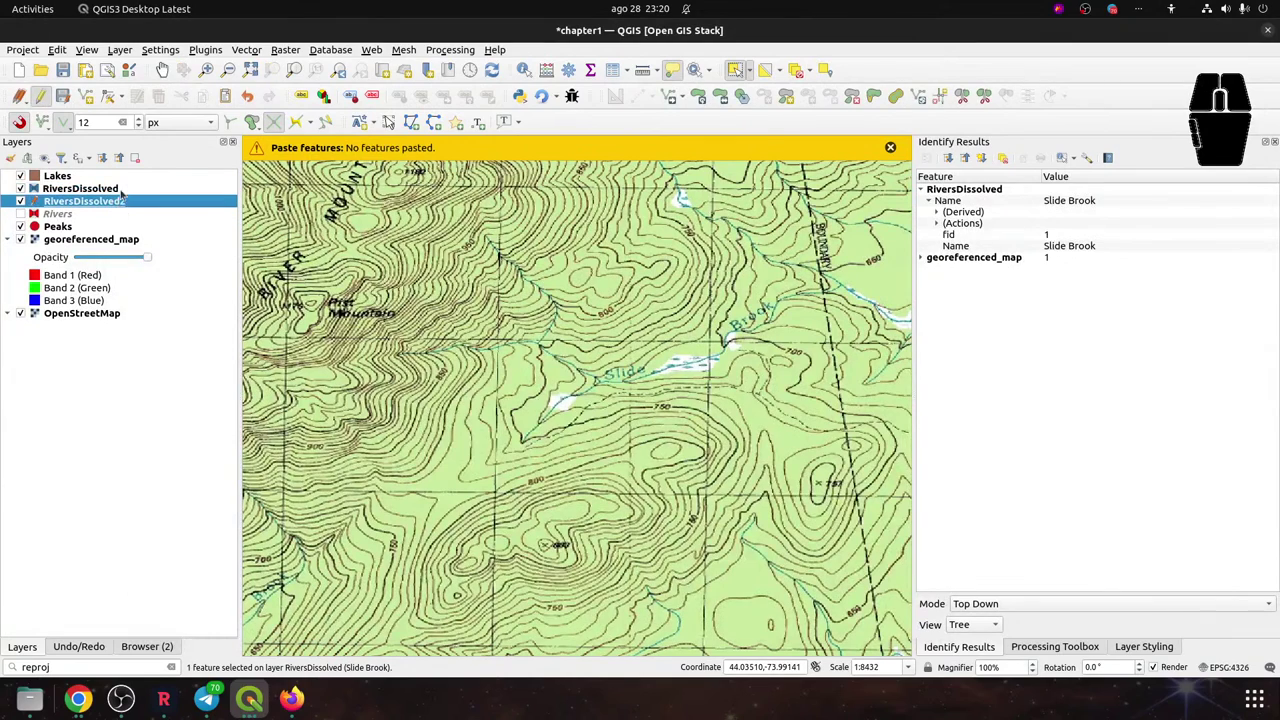
key(alt+Tab)
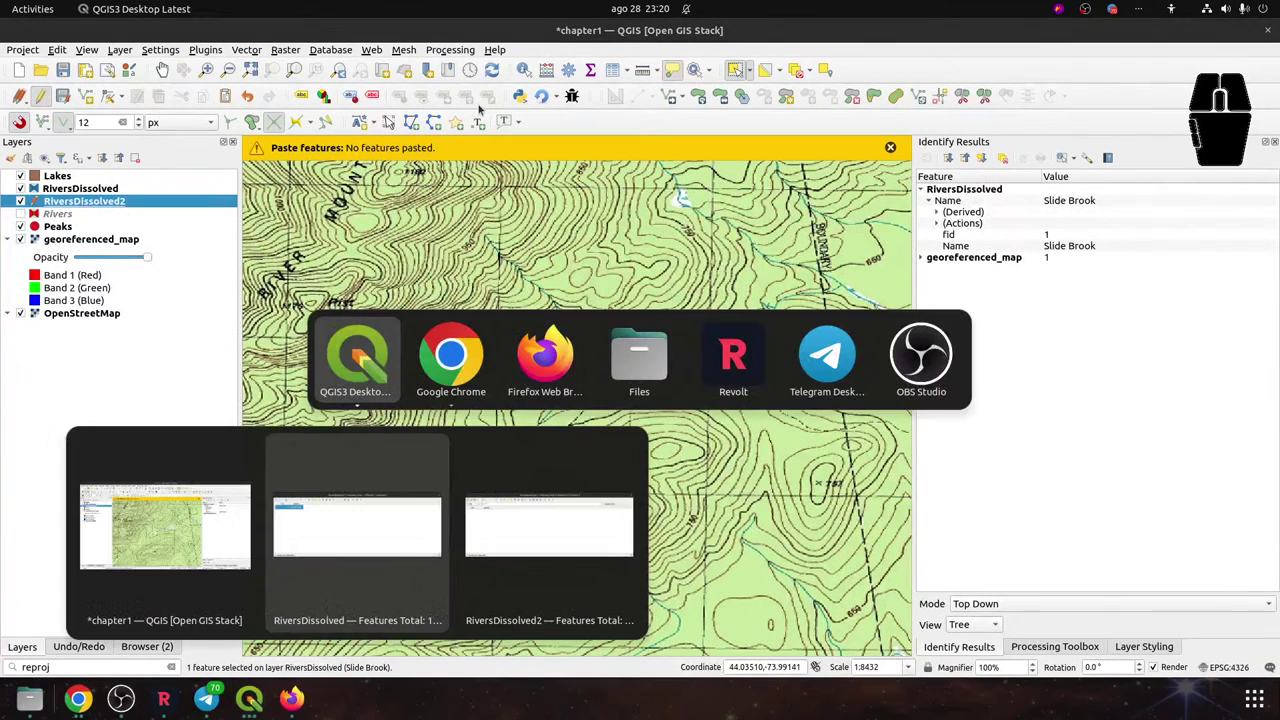
key(alt+grave)
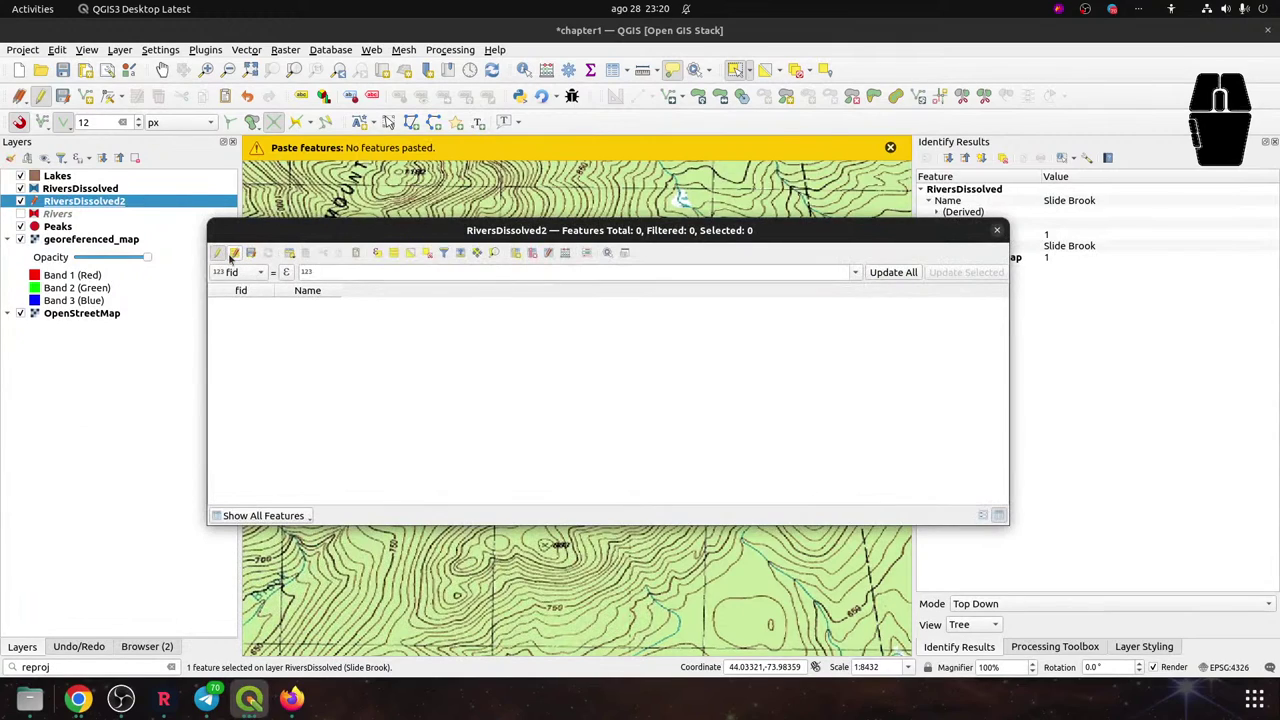
key(ctrl+v)
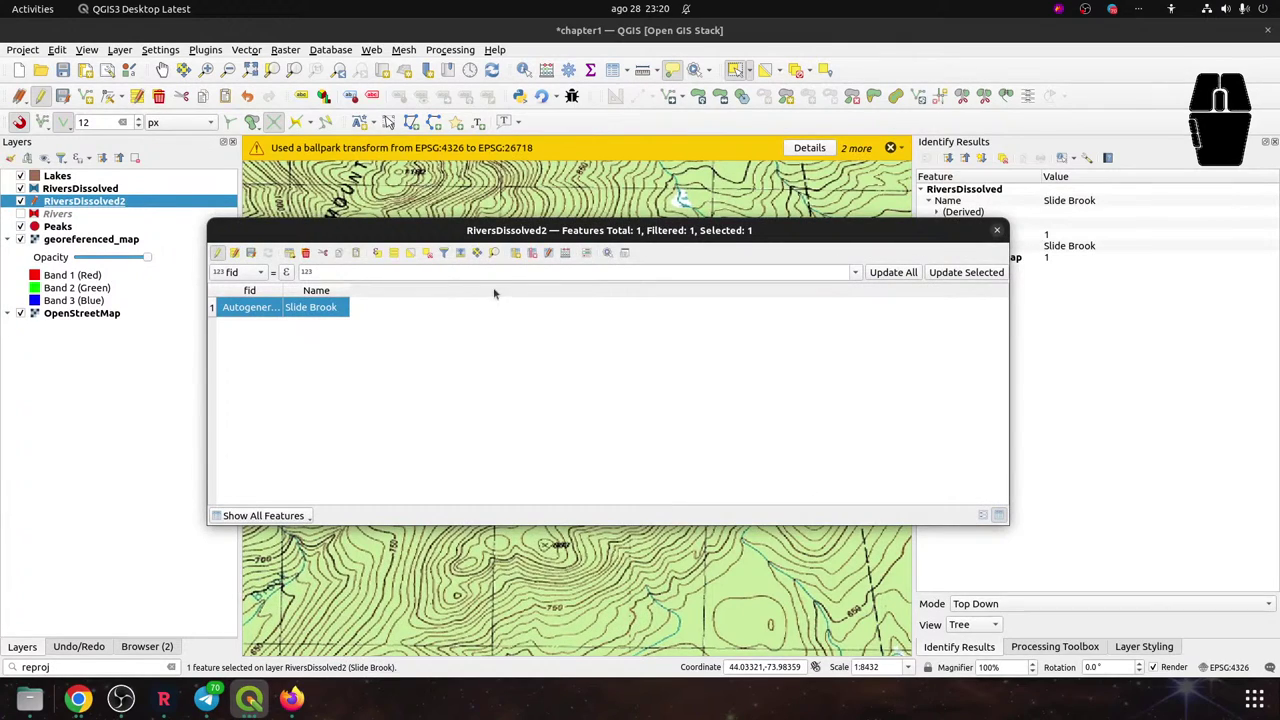
click(250, 252)
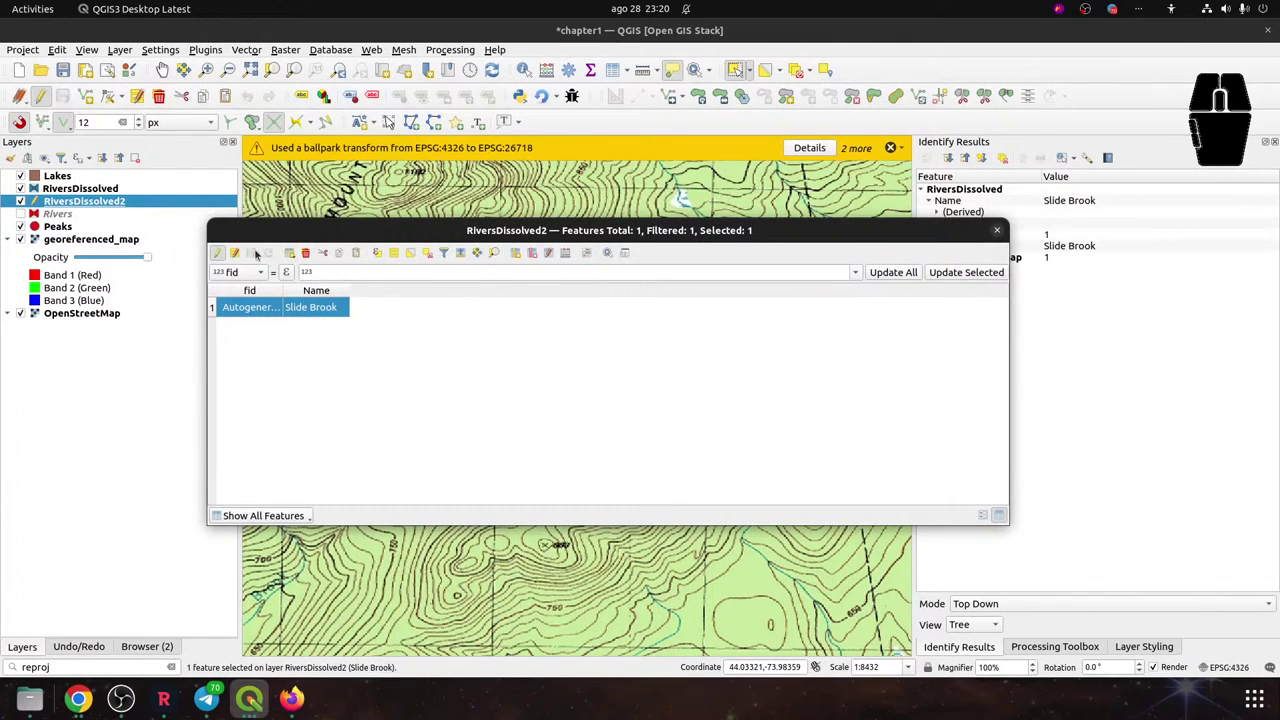
click(996, 231)
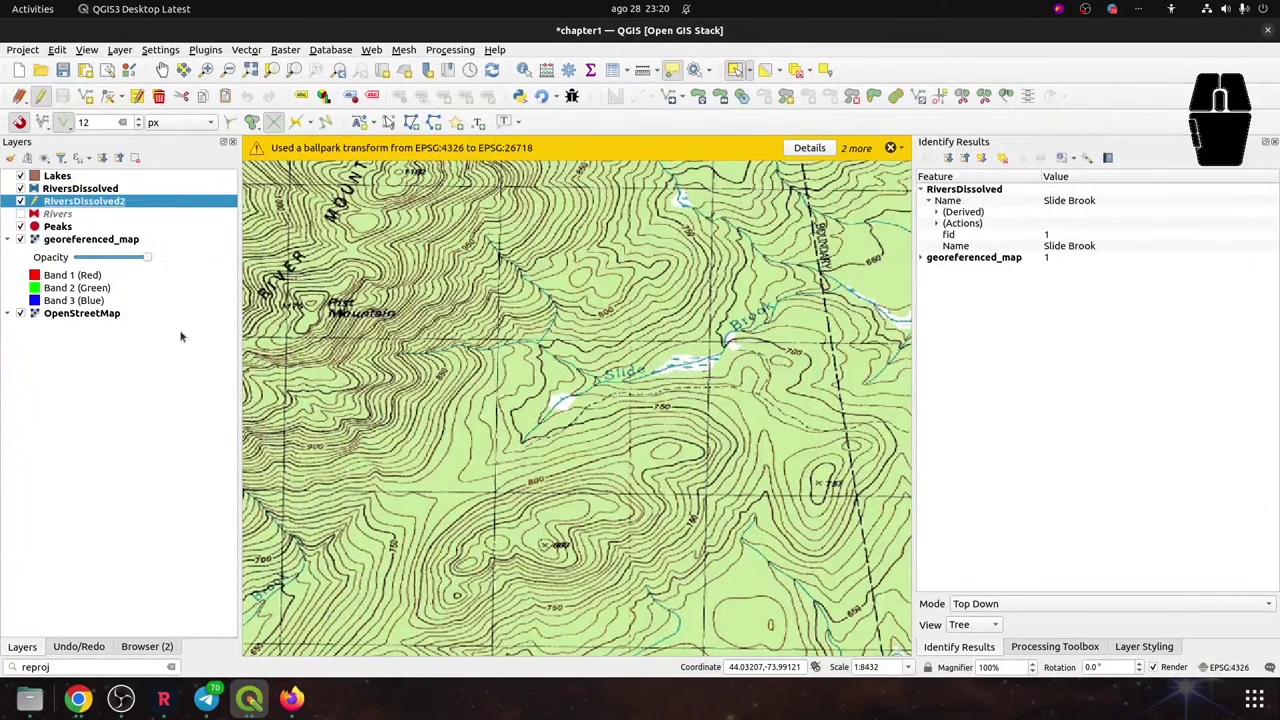
Show the Rivers layer and remove RiversDissolved and RiversDissolved2 from the project
click(52, 229)
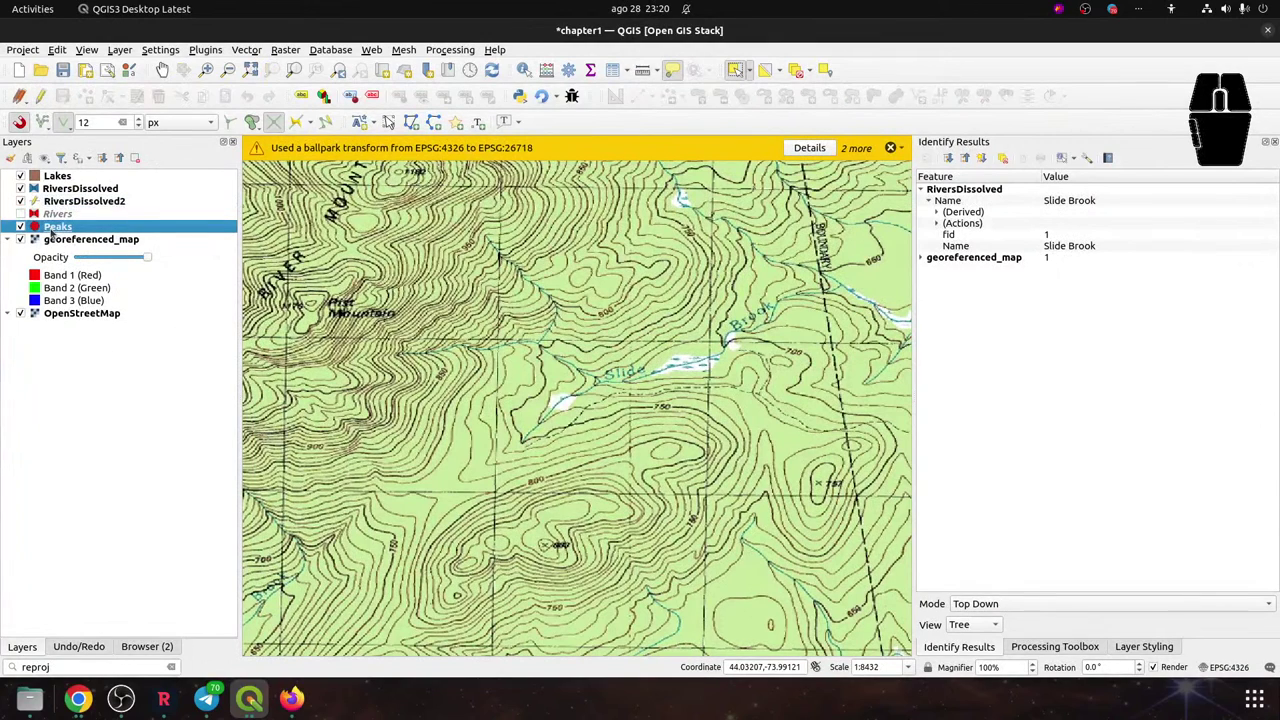
click(20, 214)
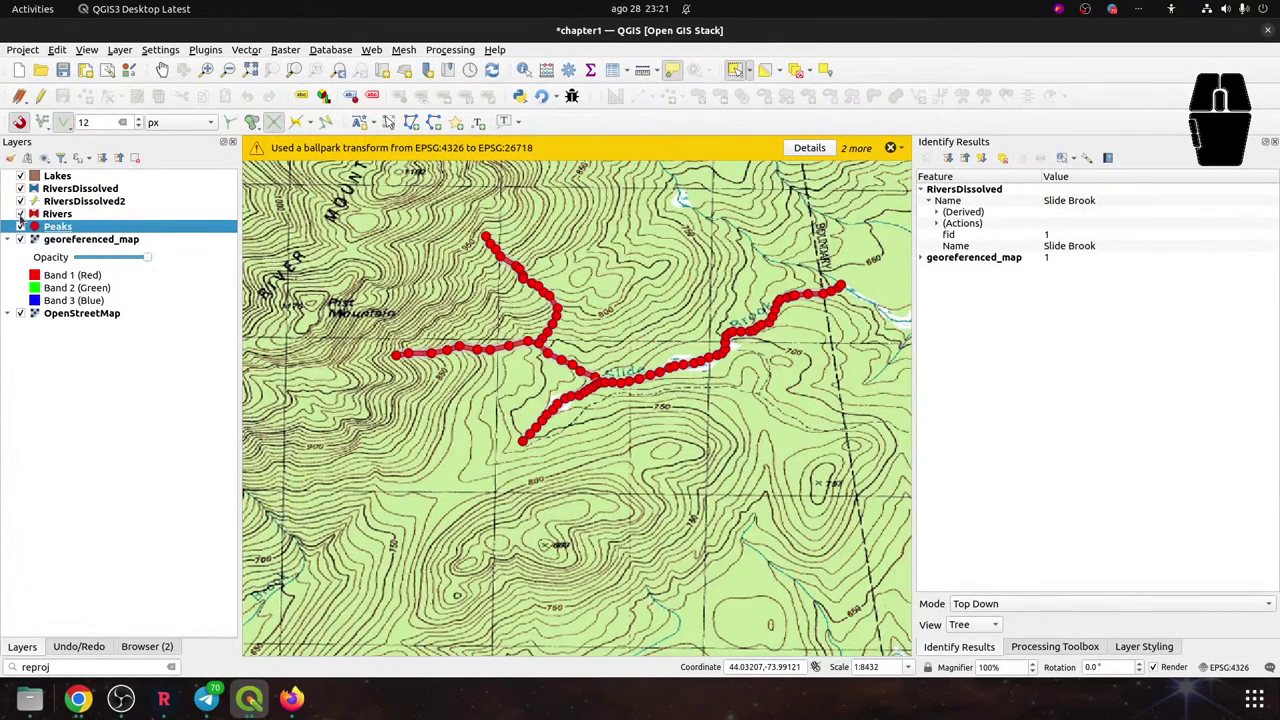
click(48, 216)
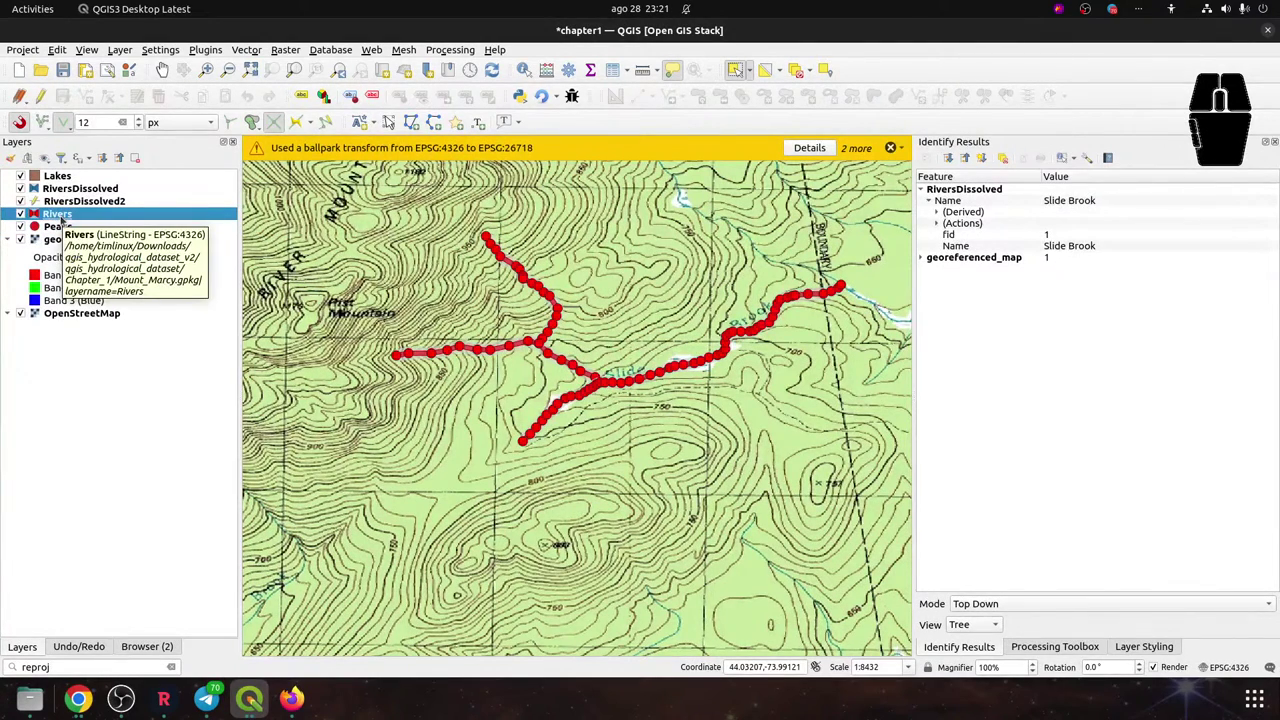
click(71, 205)
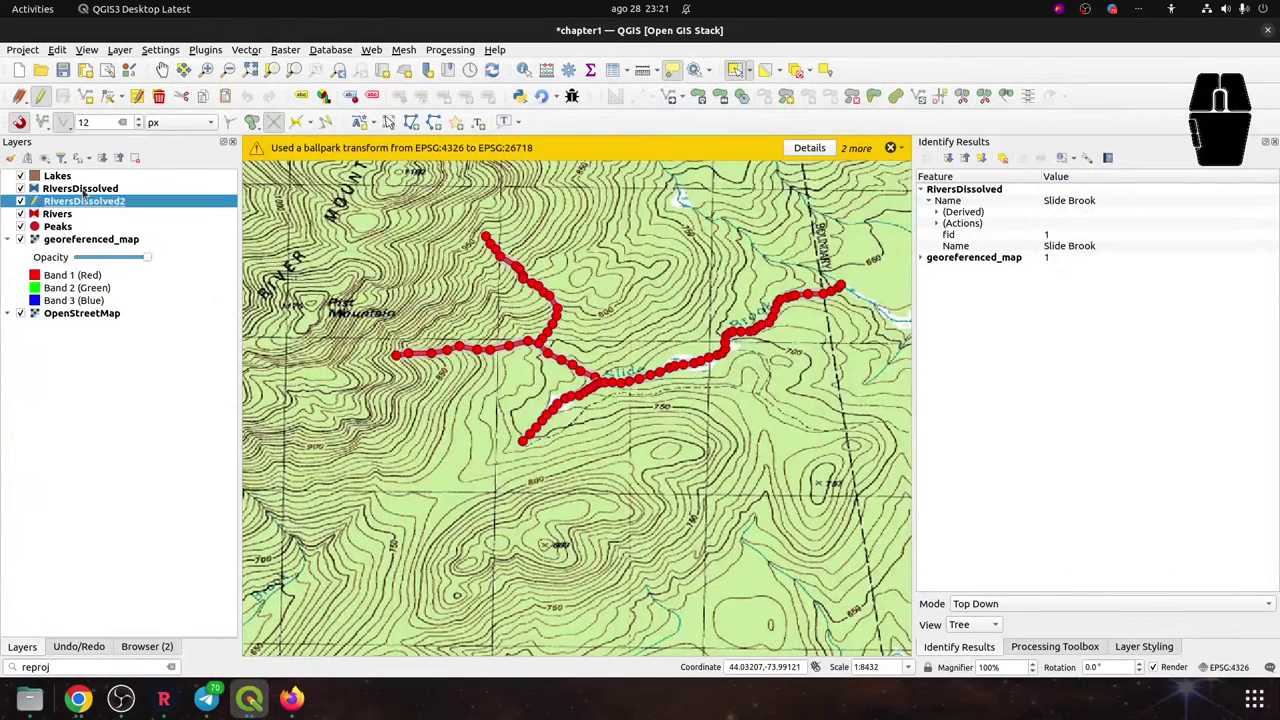
ctrl+click(84, 190)
key(ctrl+d)
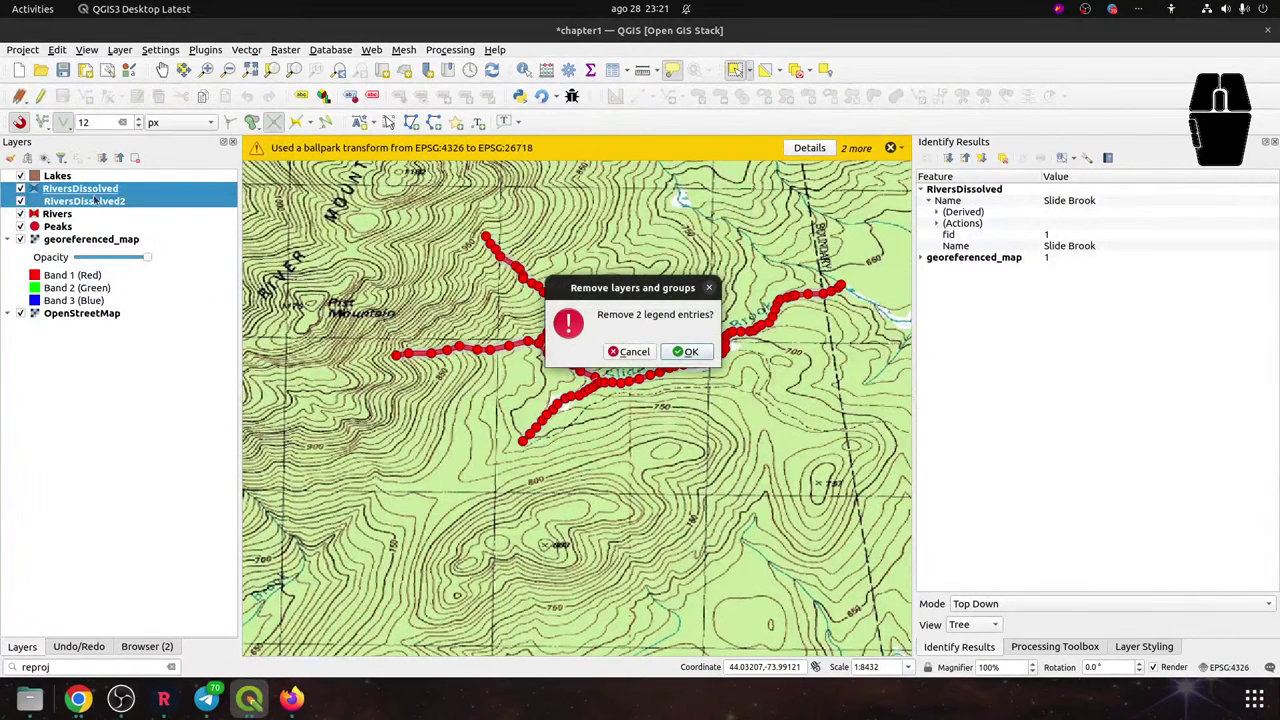
click(686, 351)
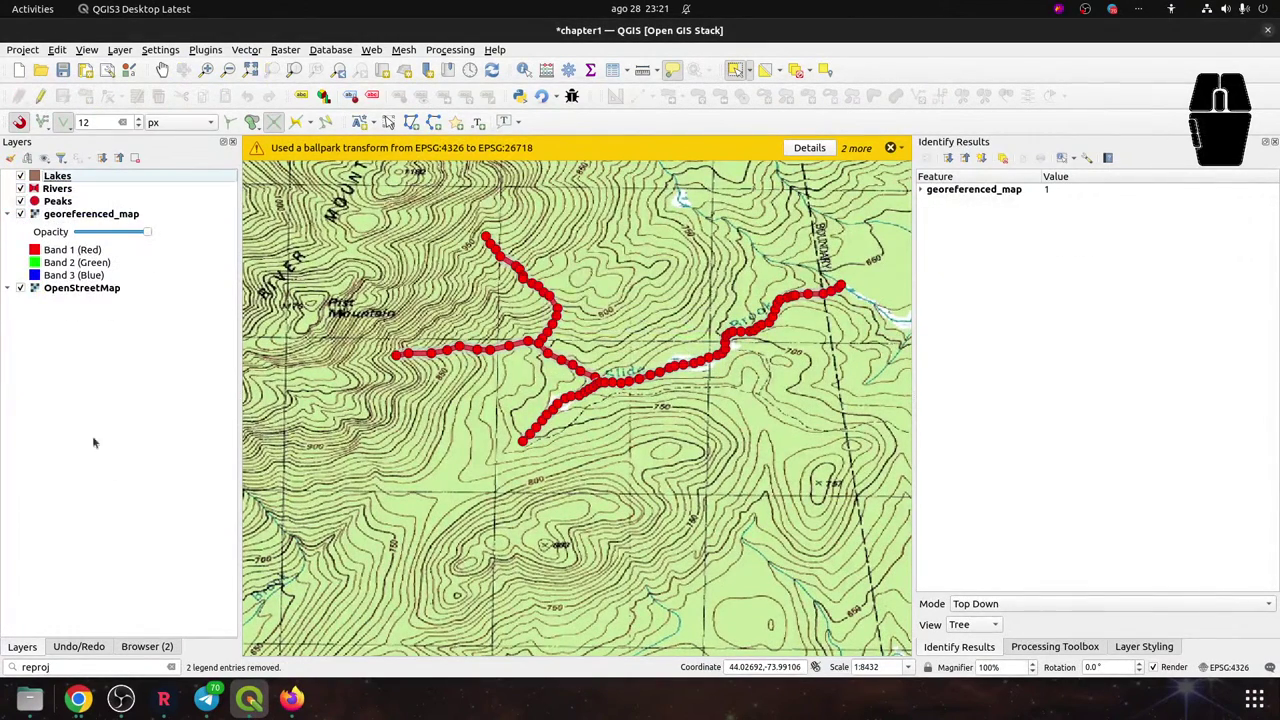
Delete RiversDissolved and RiversDissolved2 from Mount_Marcy.gpkg, compacting the GeoPackage after each
click(147, 647)
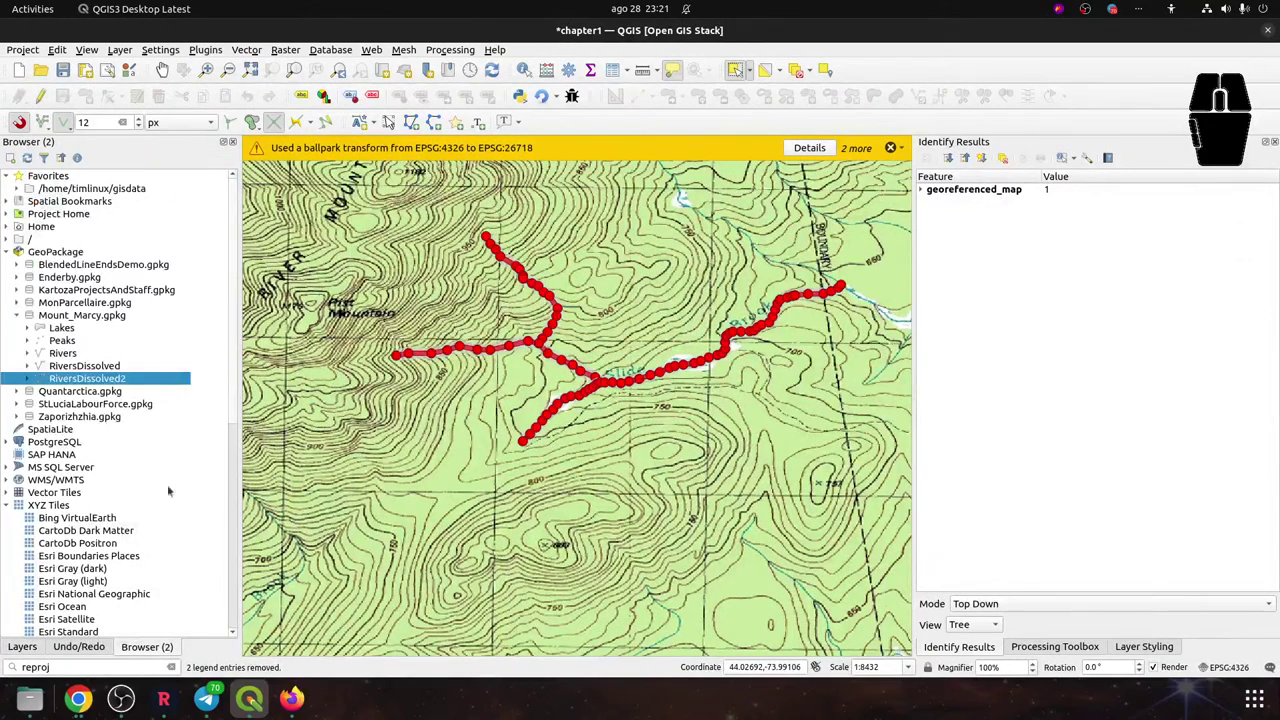
click(91, 367)
shift+click(97, 379)
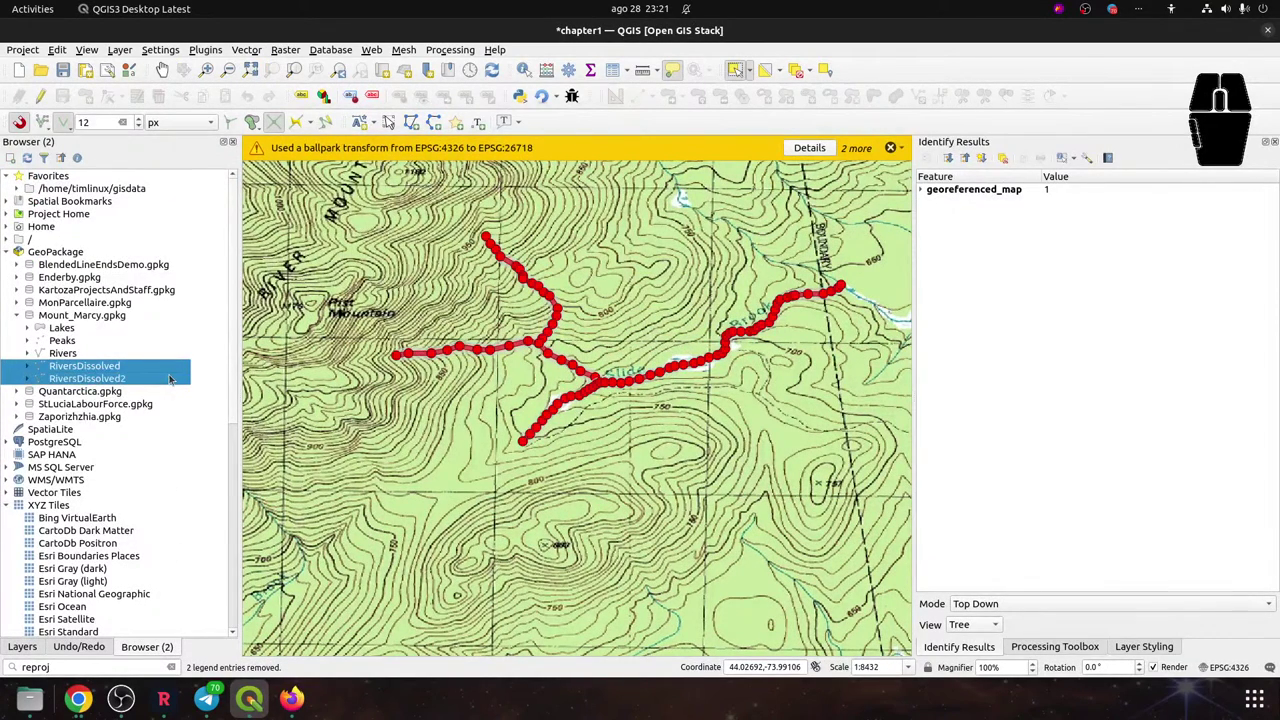
right_click(109, 367)
mouse_move(163, 410)
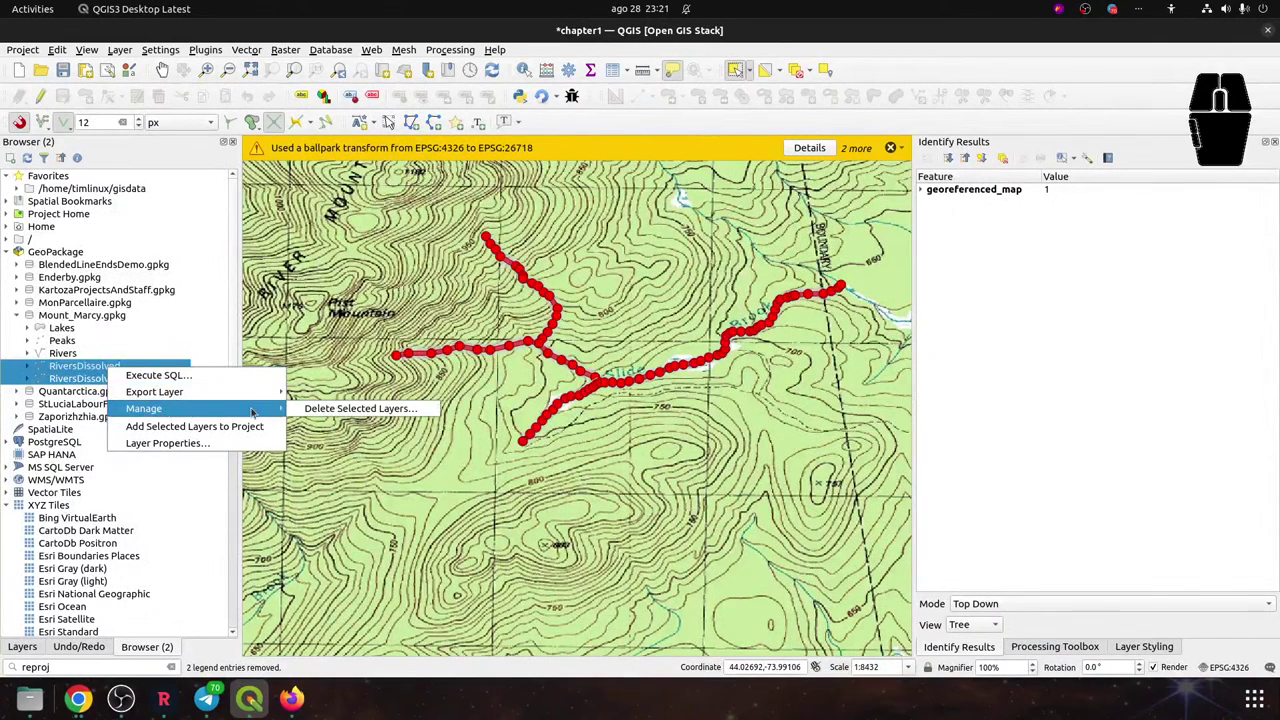
click(328, 412)
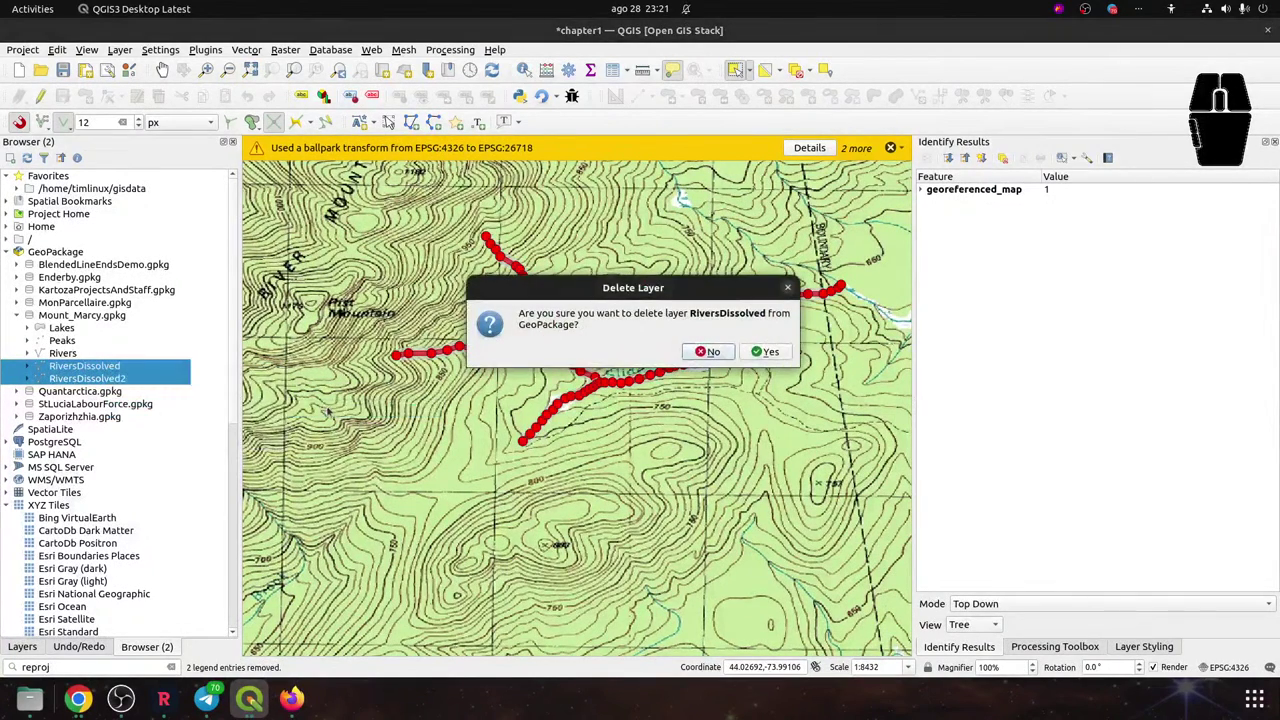
click(762, 352)
click(762, 352)
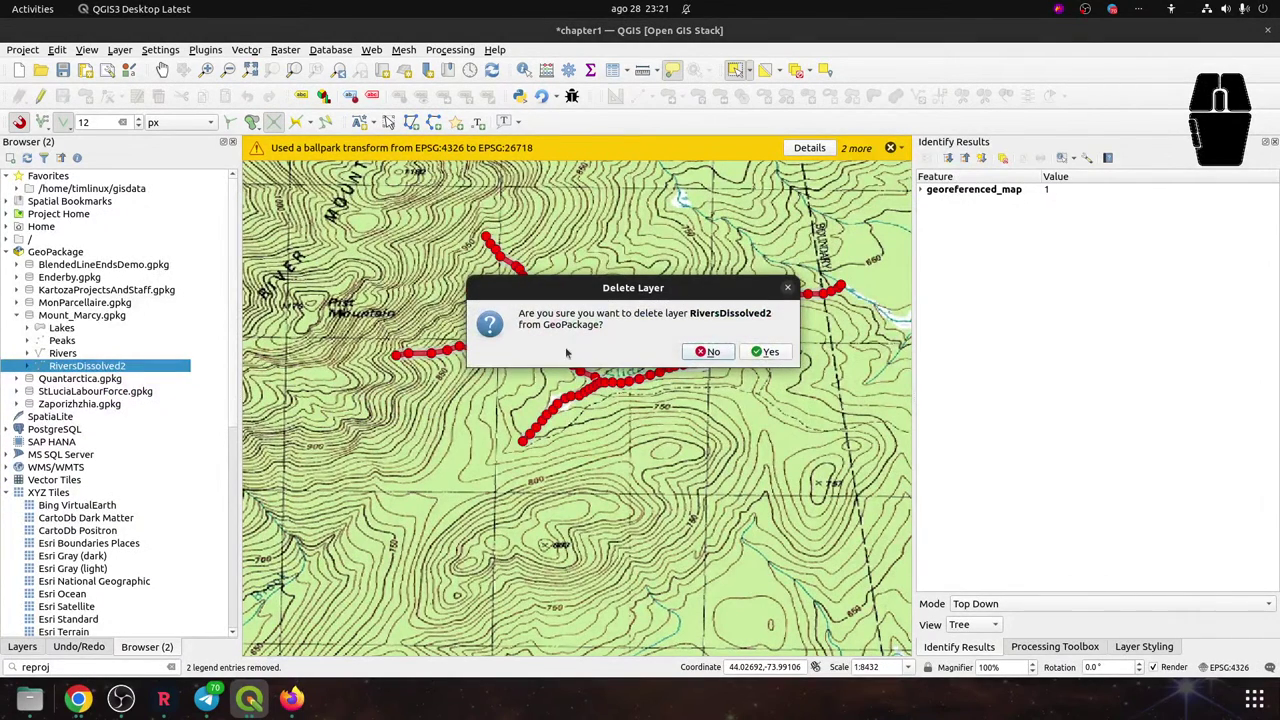
click(766, 352)
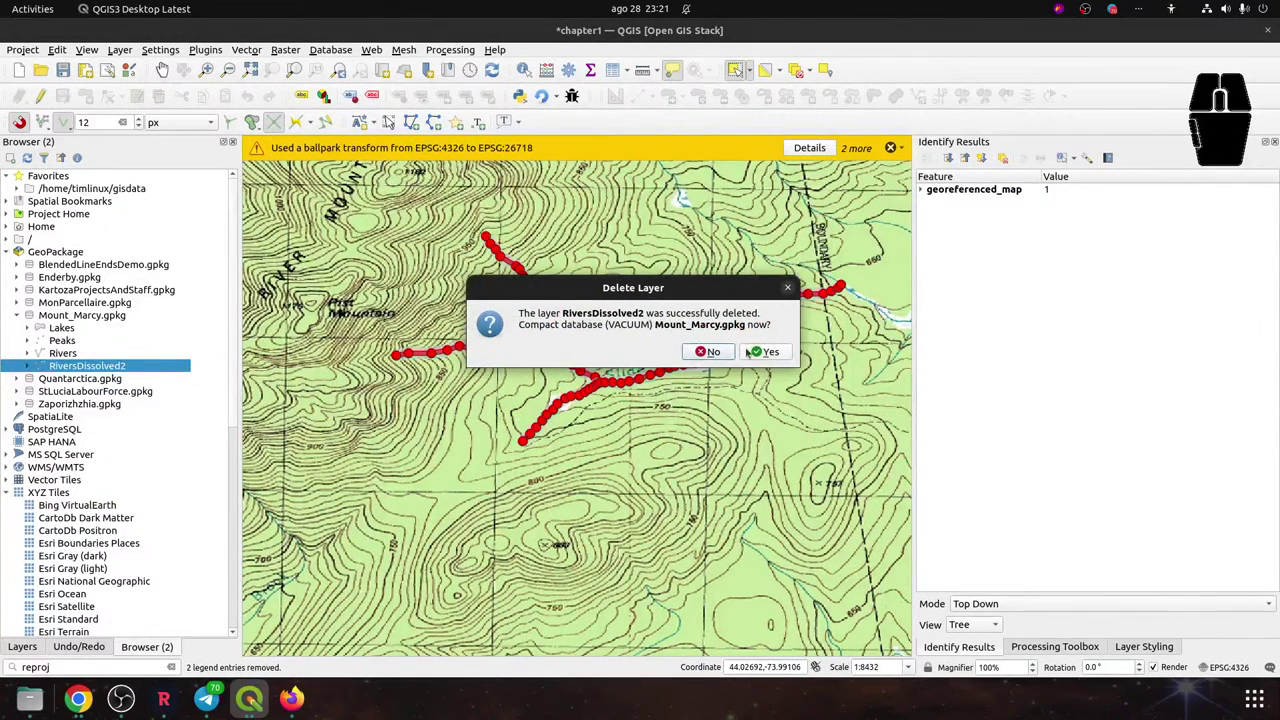
click(762, 352)
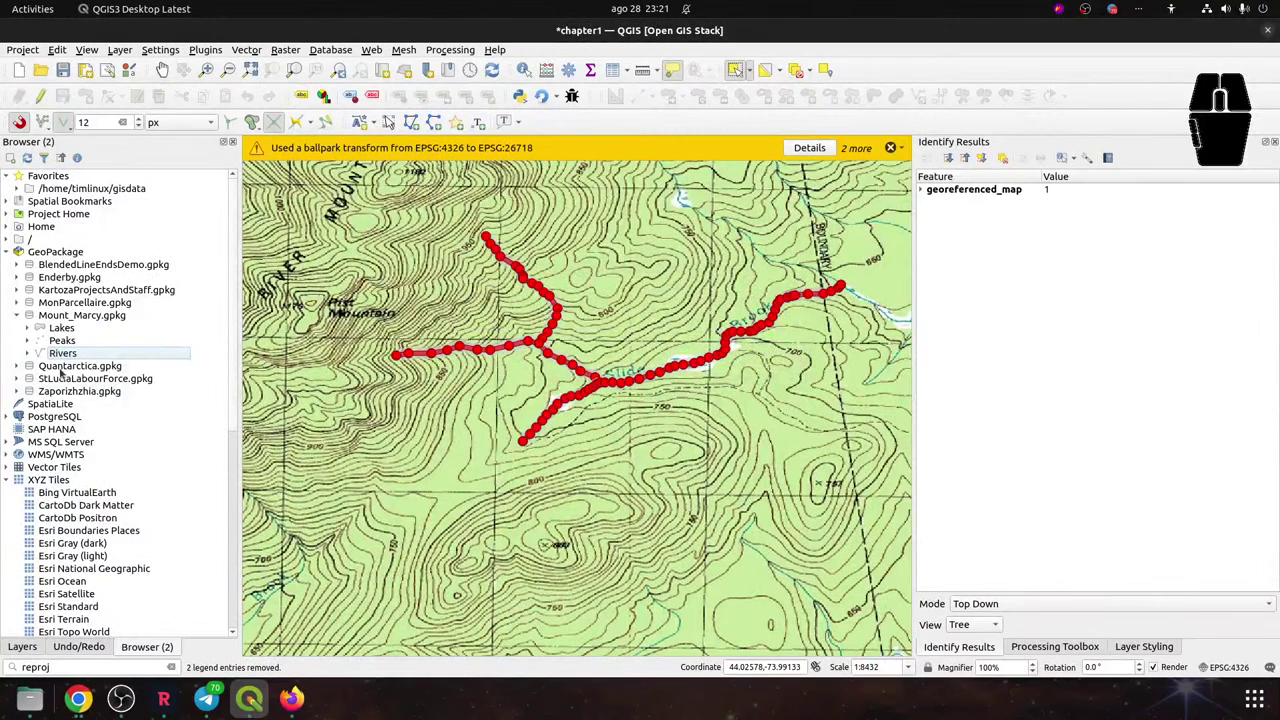
click(65, 357)
Open the Dissolve tool via a 'dissolv' locator search with Rivers as input
click(58, 664)
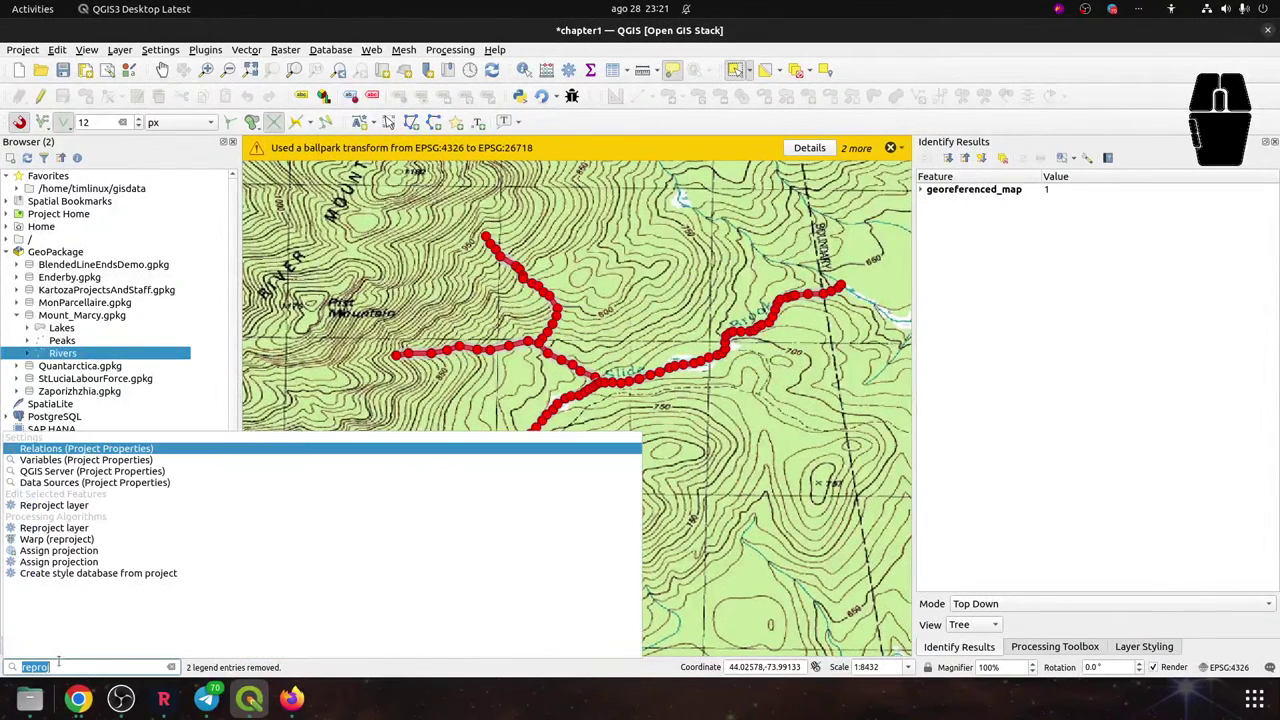
text(dissolv)
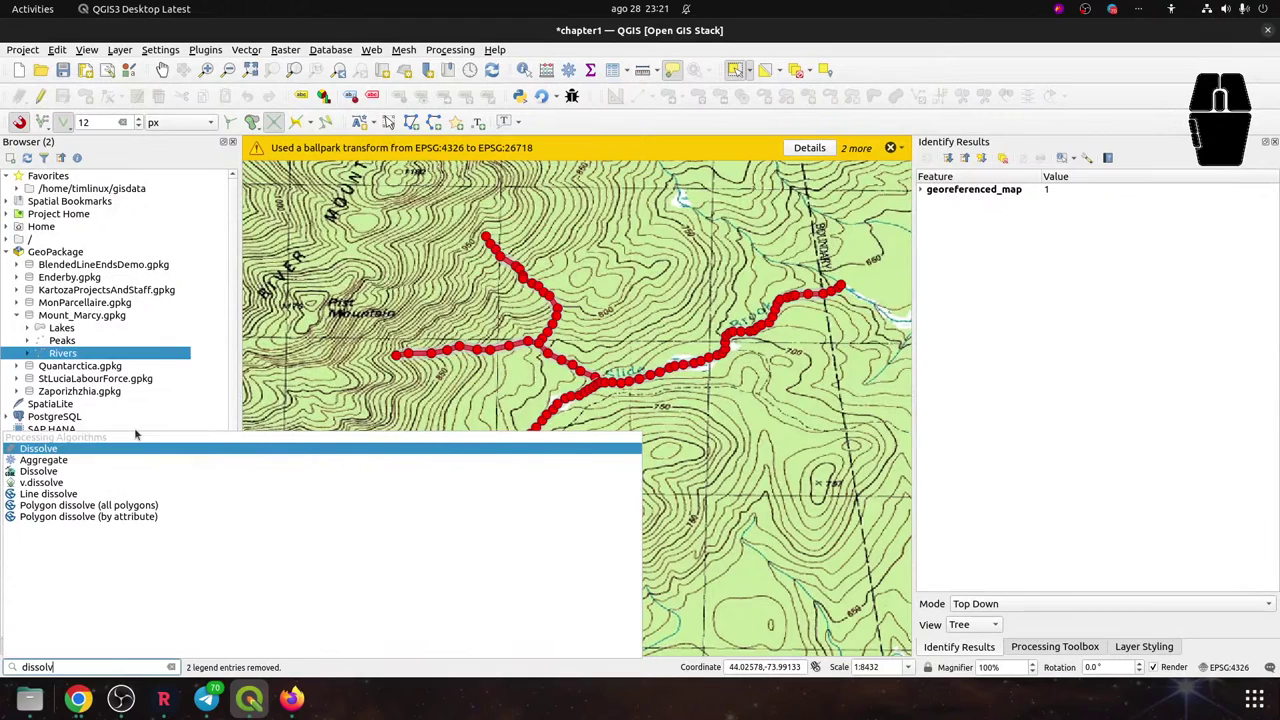
click(48, 449)
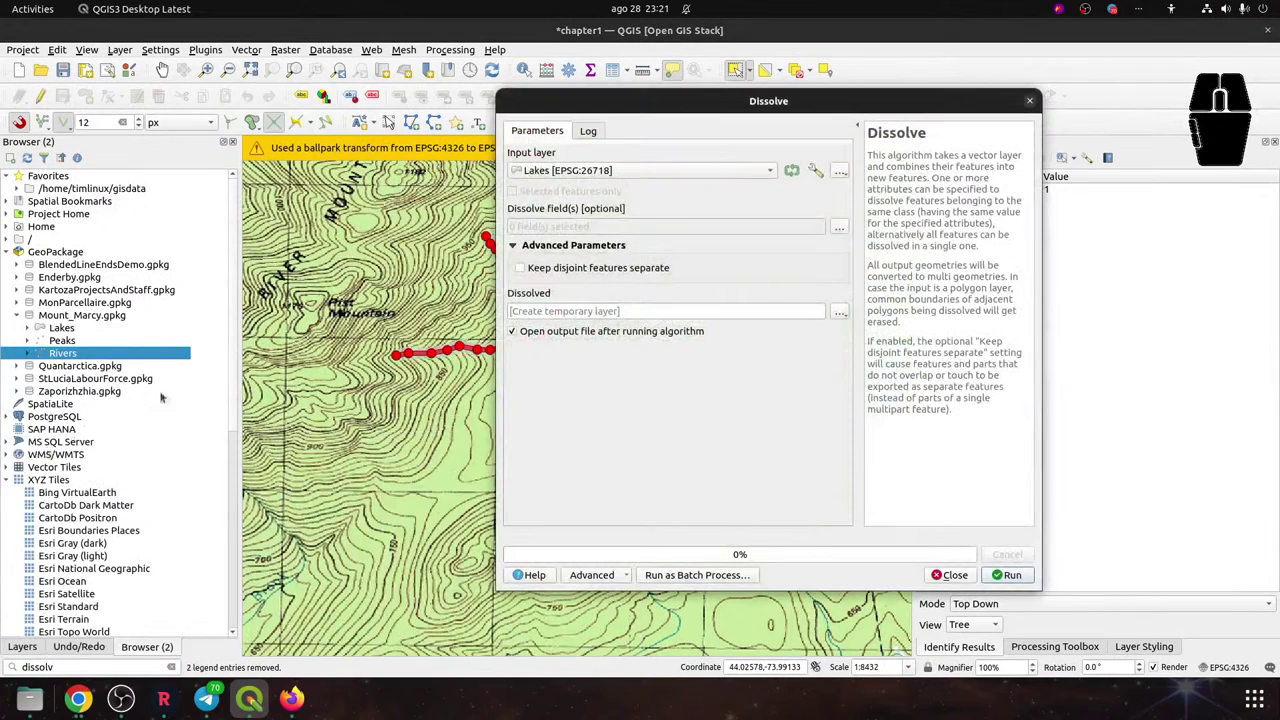
click(630, 171)
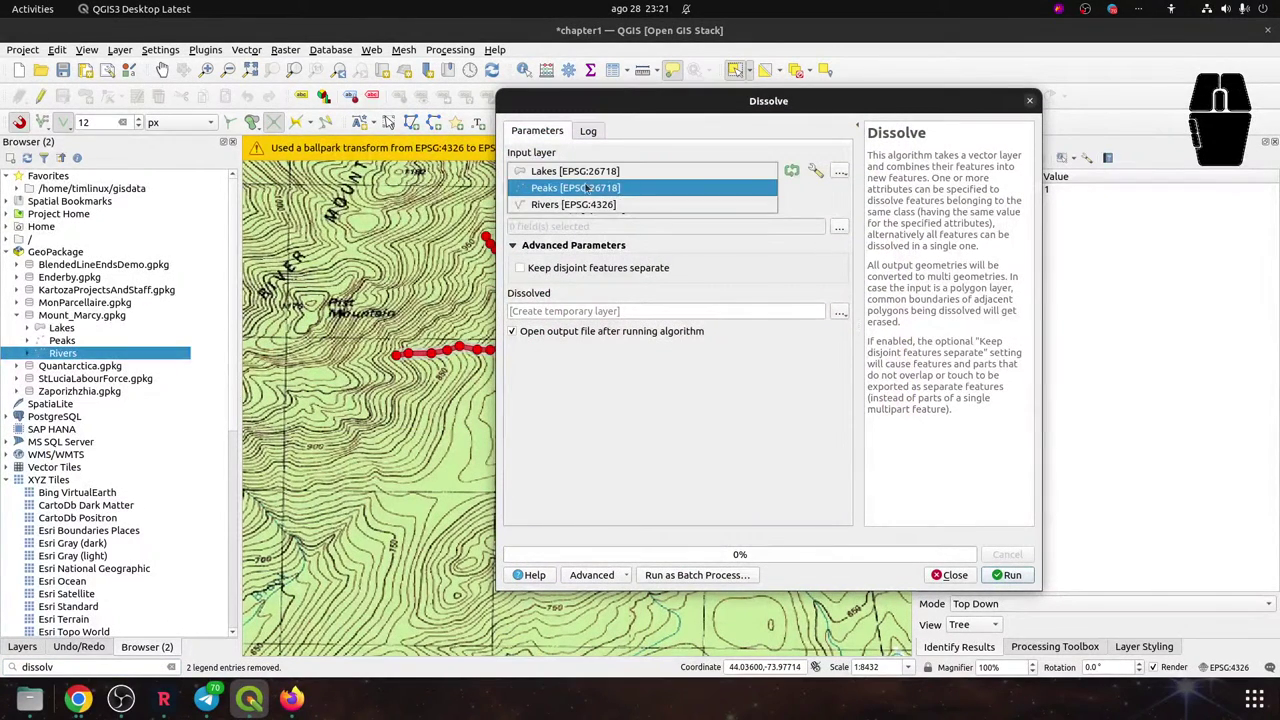
click(552, 206)
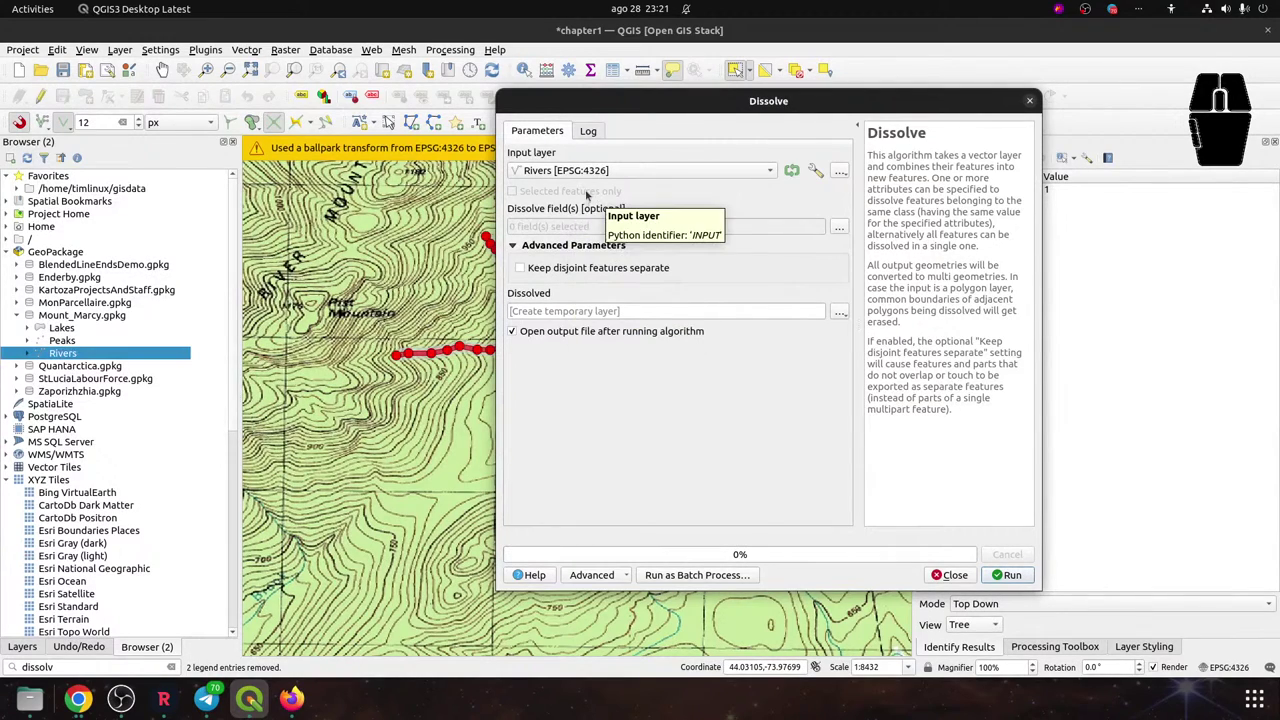
Dissolve Rivers by the Name field to create the temporary Dissolved layer
click(839, 227)
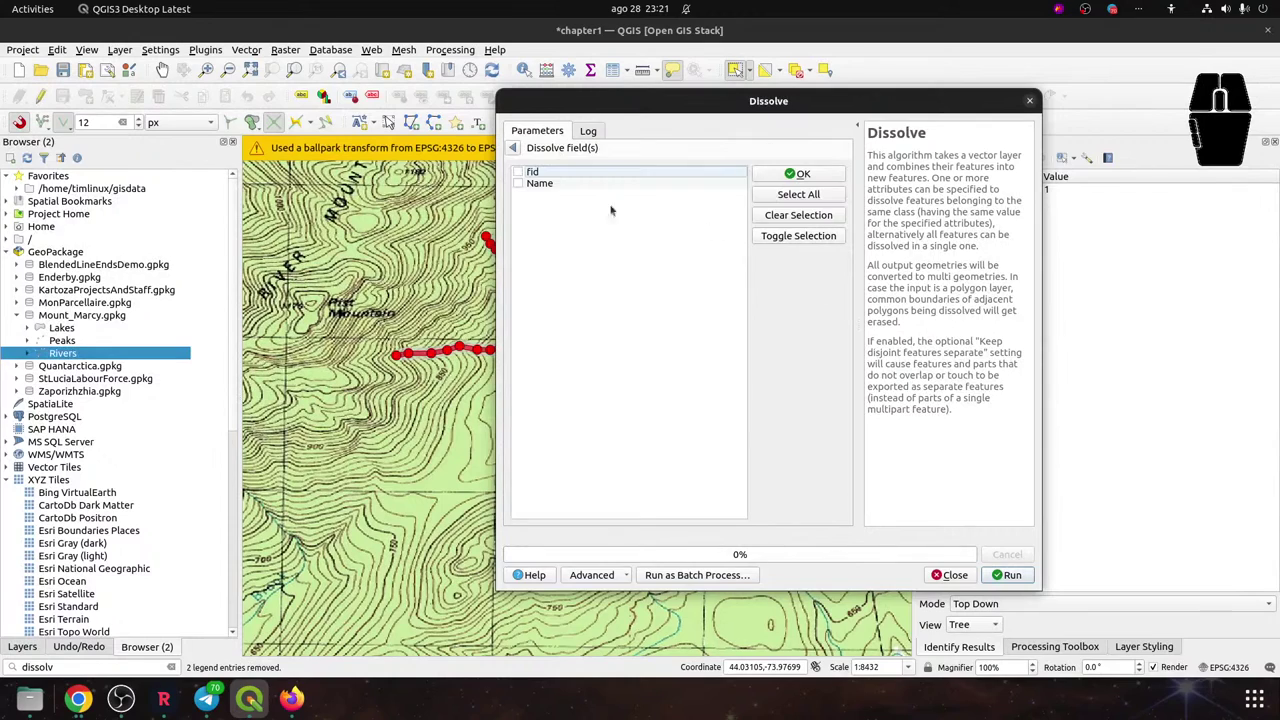
click(550, 185)
click(518, 184)
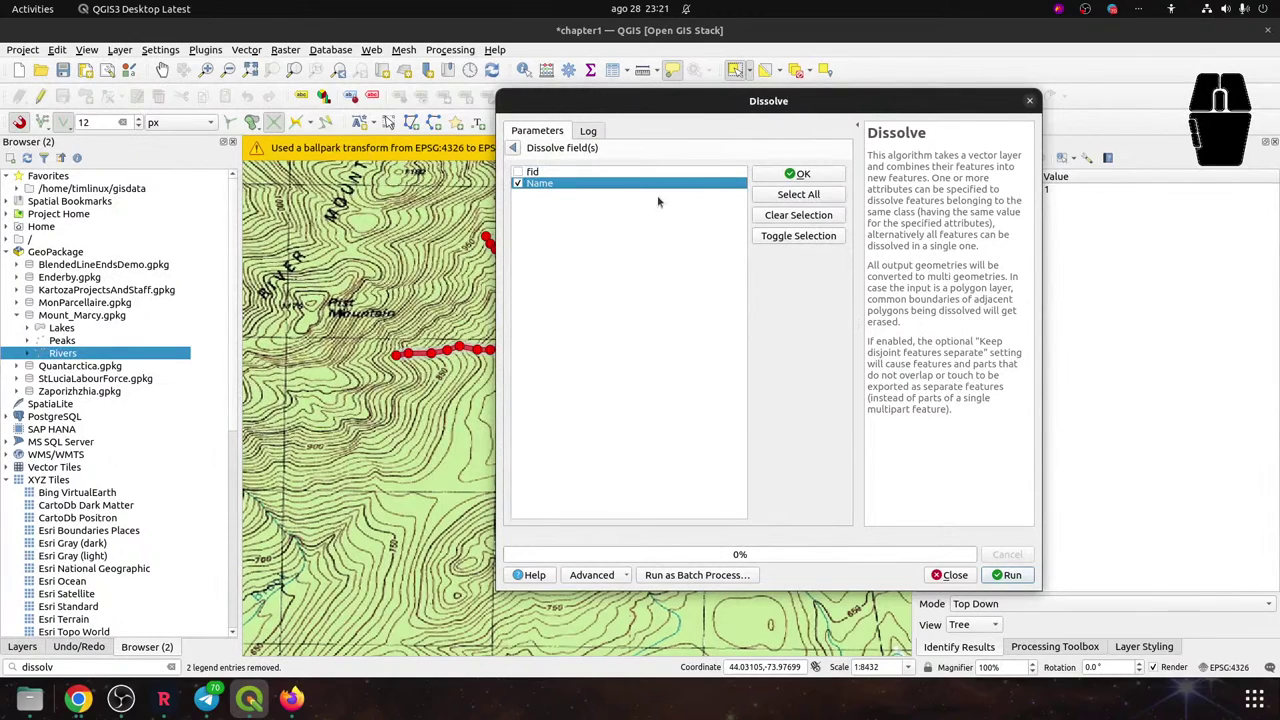
click(778, 178)
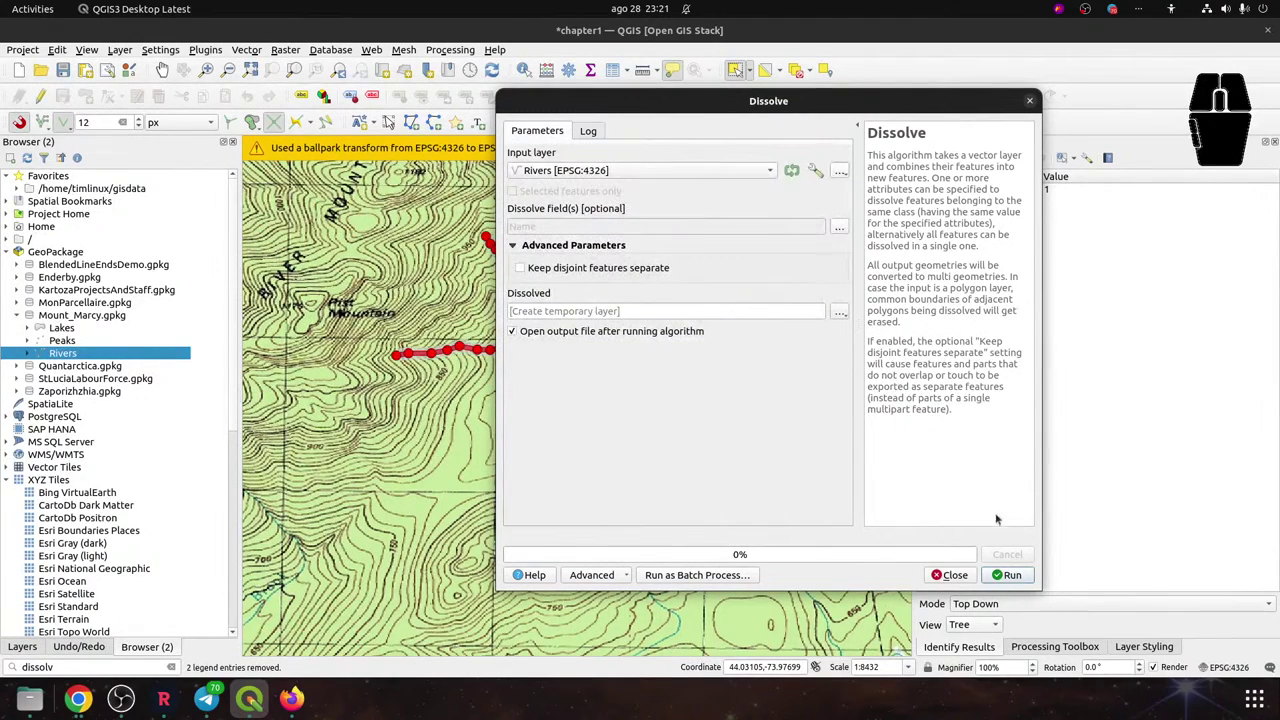
click(1009, 576)
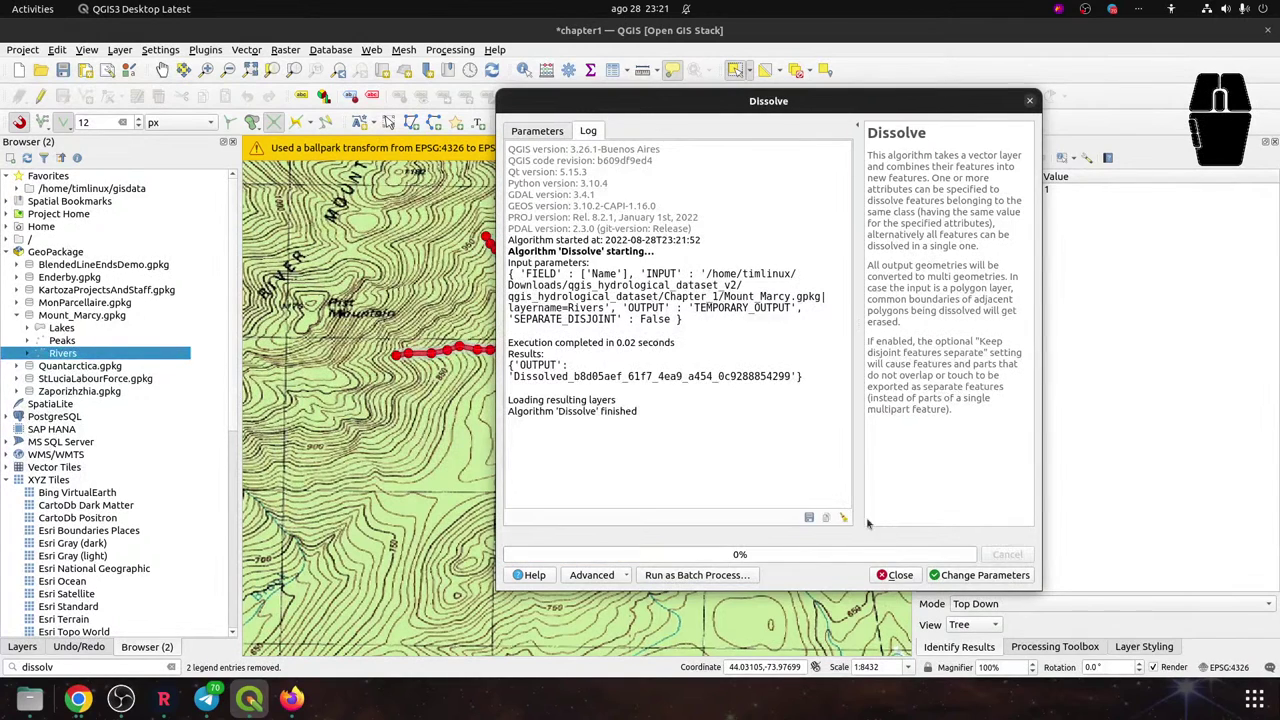
click(899, 575)
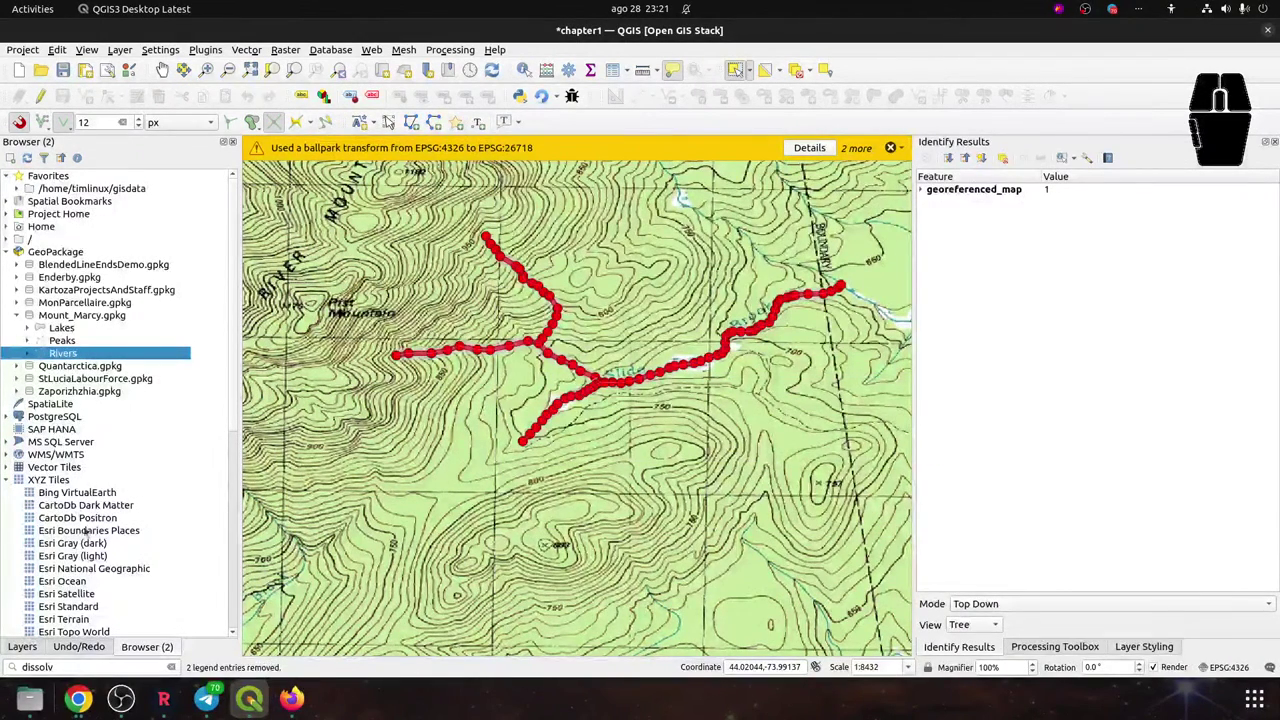
click(22, 646)
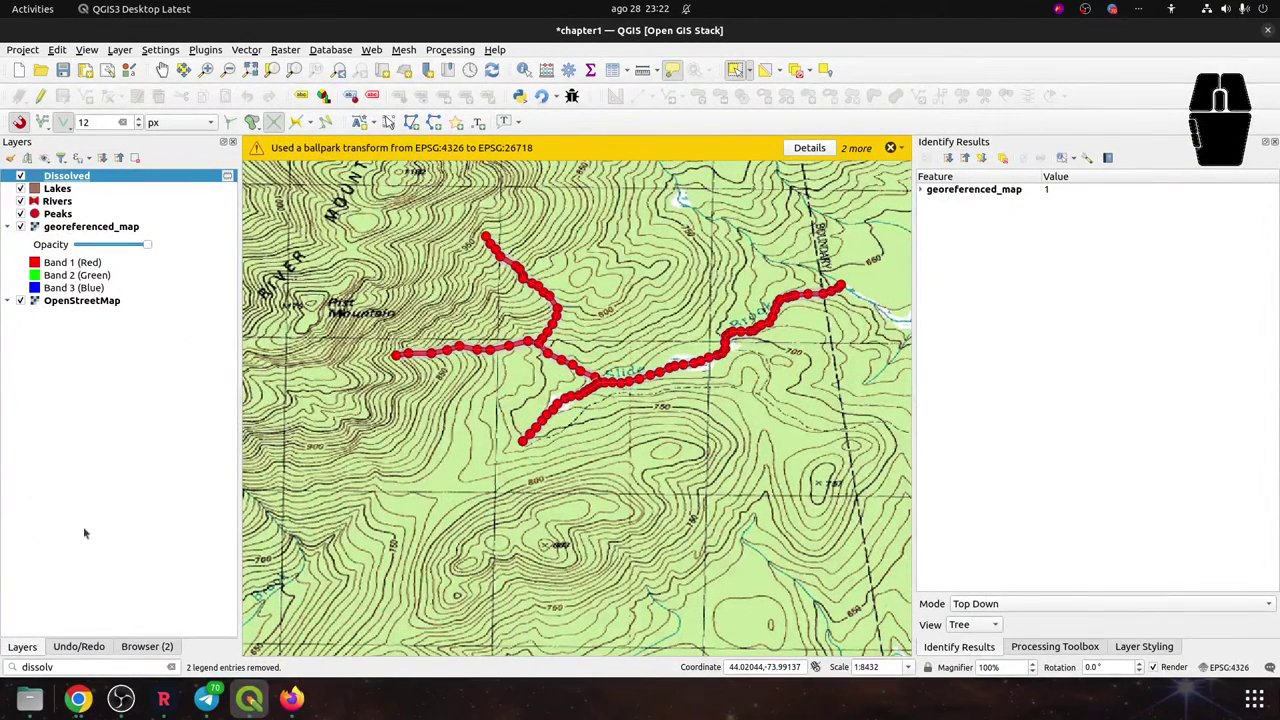
click(68, 668)
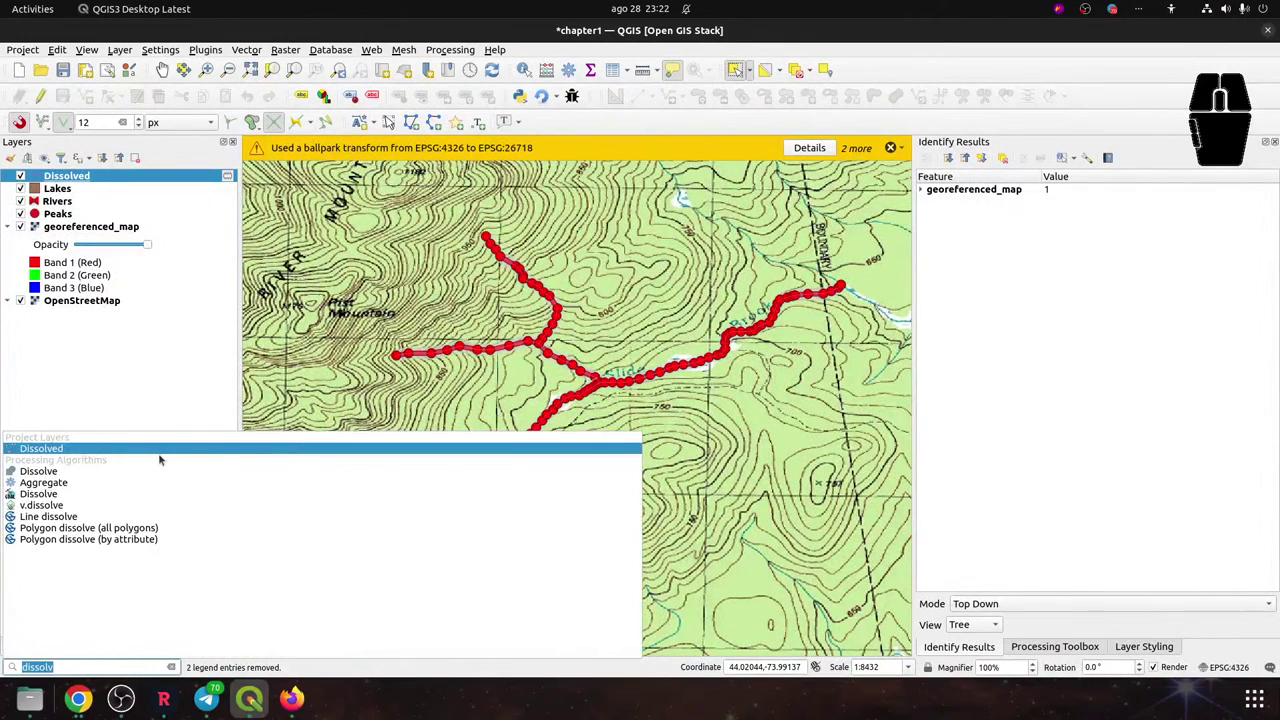
text(reproj)
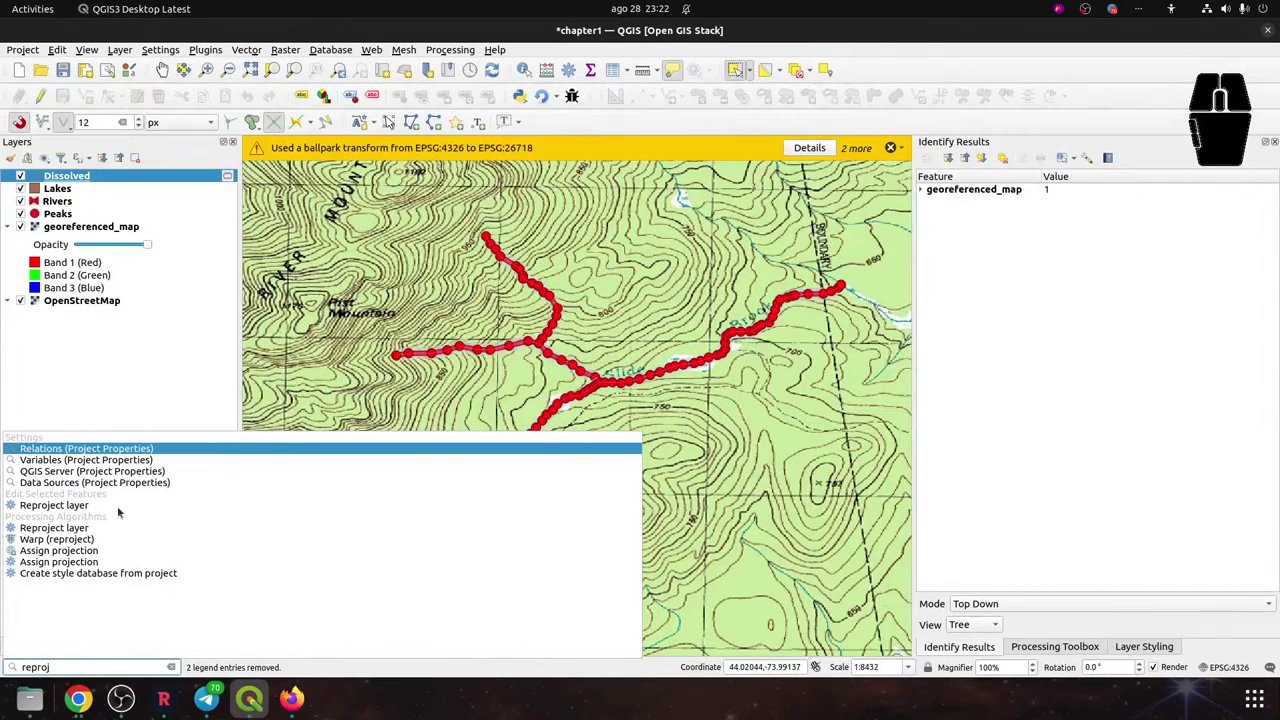
Reproject the Dissolved layer to EPSG:26718 NAD27 / UTM zone 18N, creating a Reprojected layer
click(32, 528)
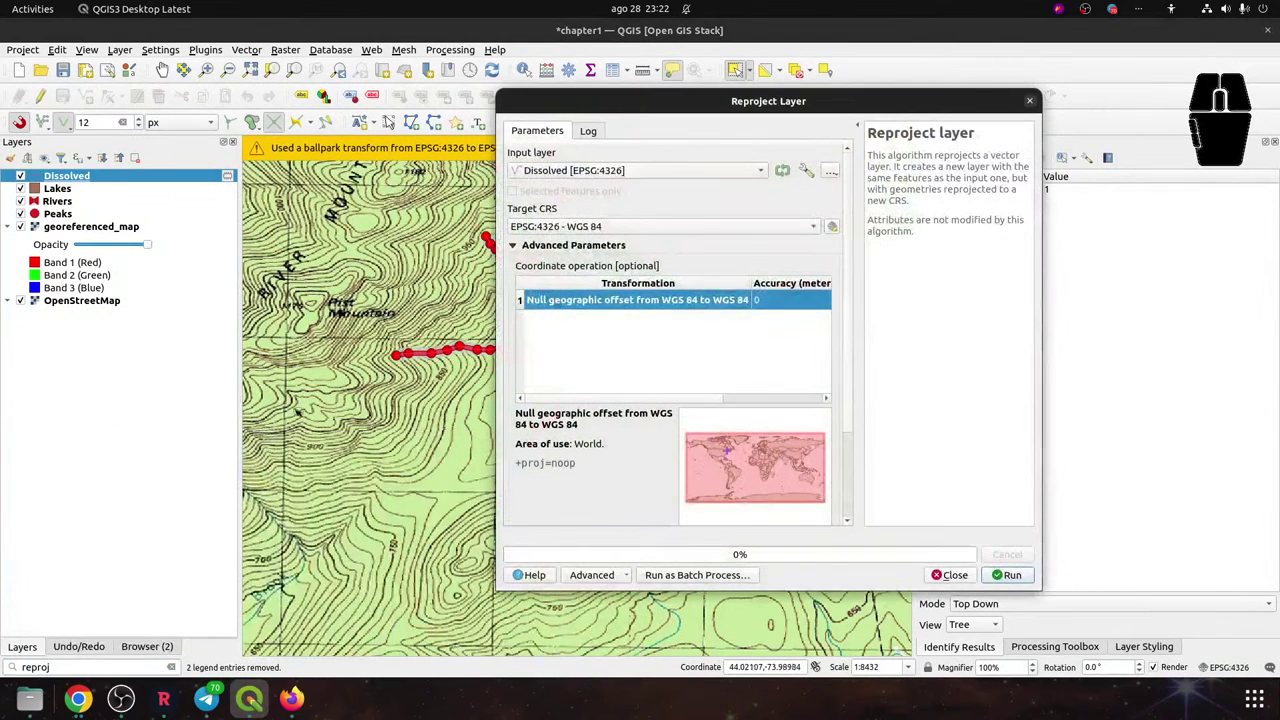
click(629, 228)
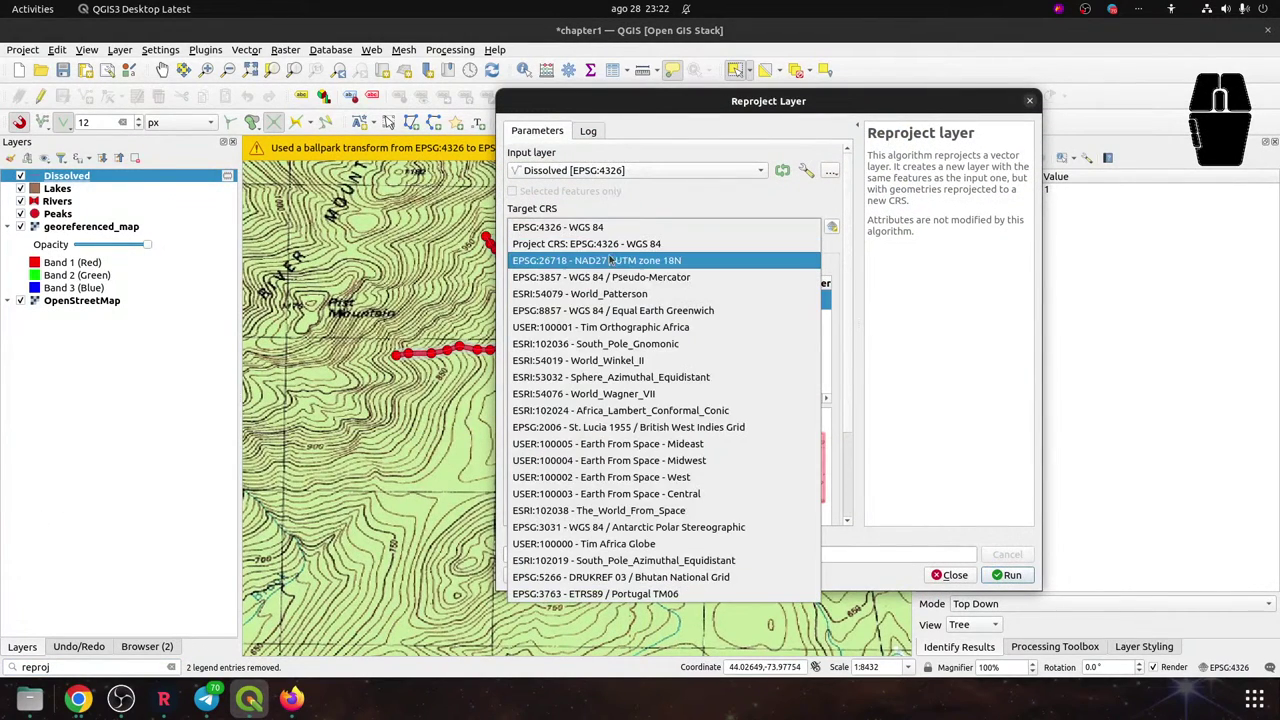
click(622, 261)
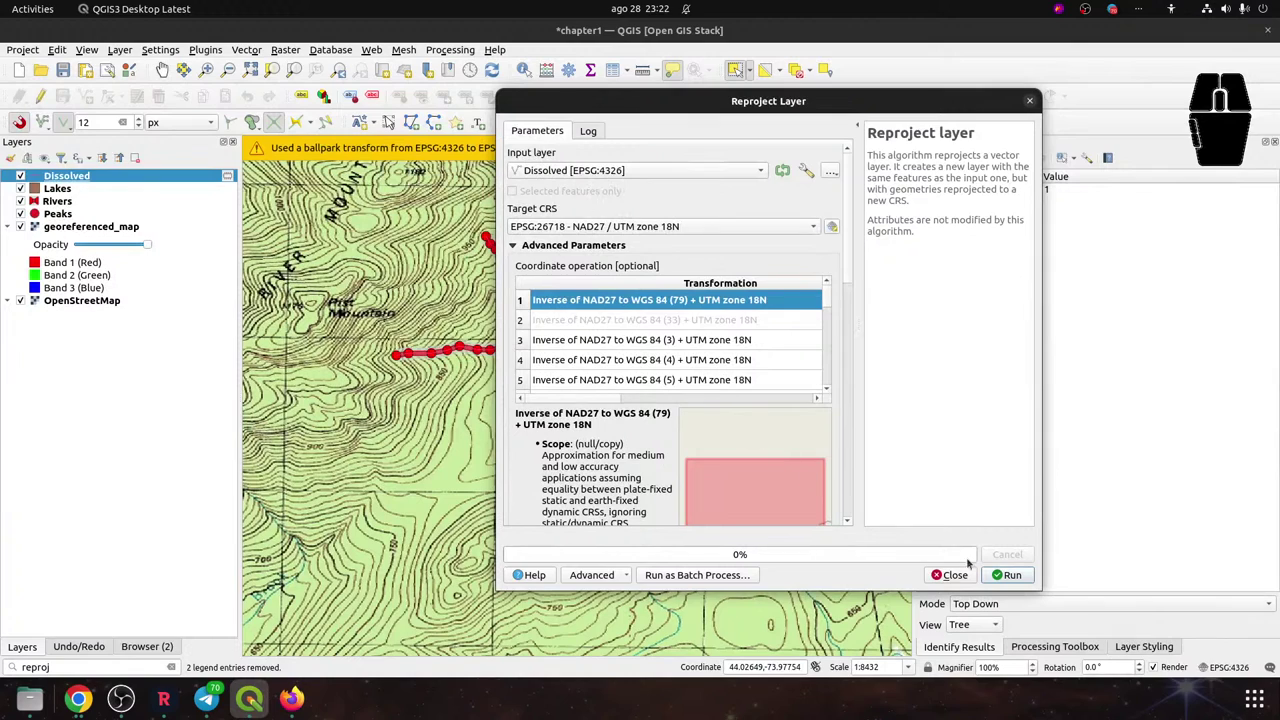
click(1012, 573)
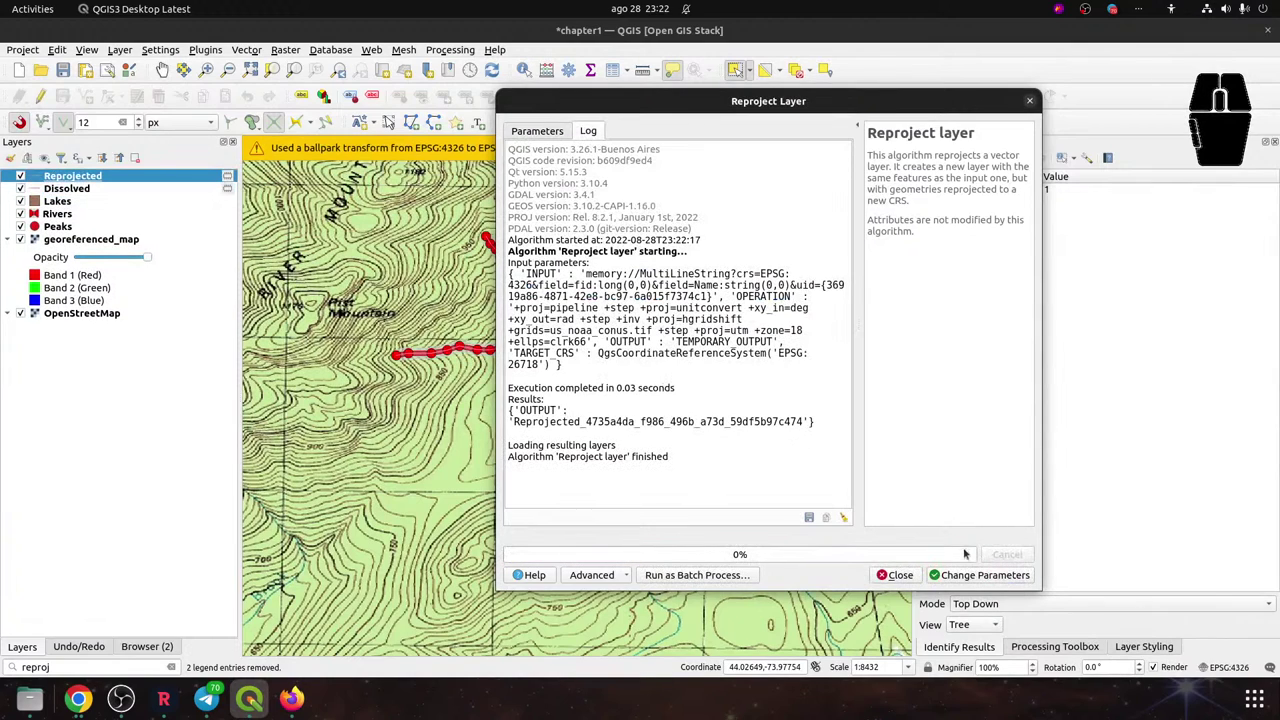
click(895, 577)
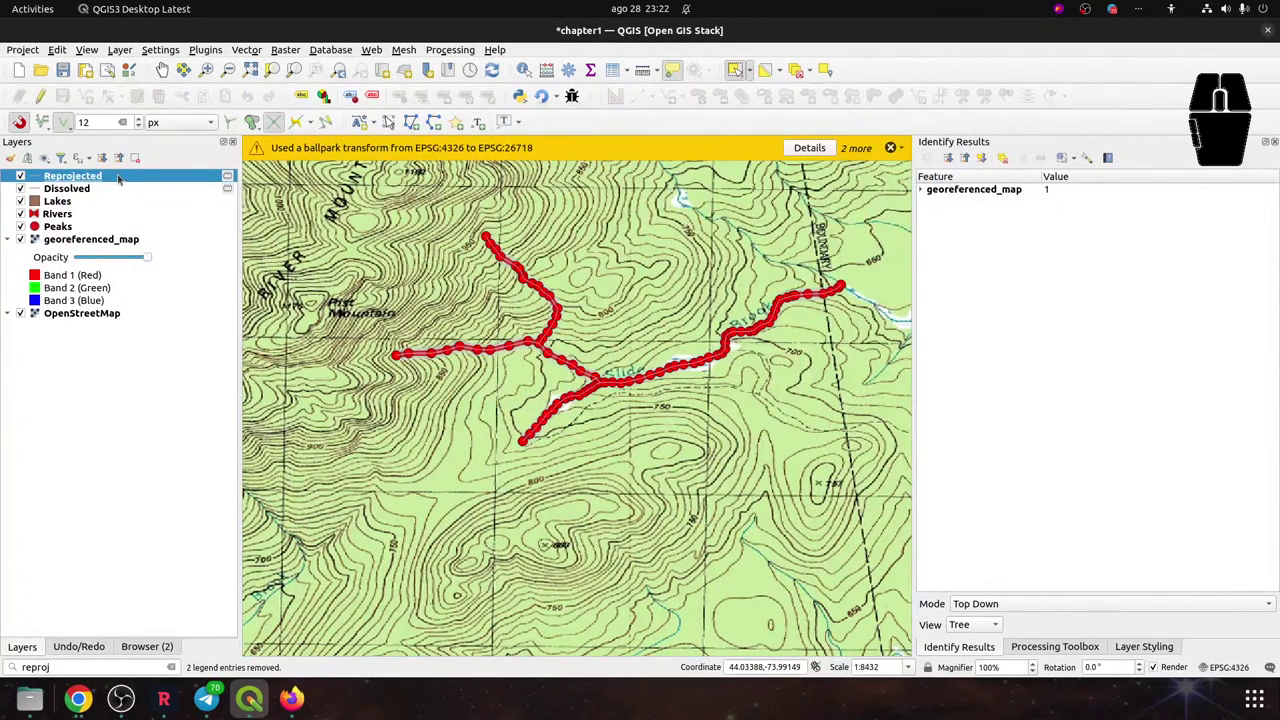
Hide Dissolved and Rivers, and copy the complete Rivers layer style
click(20, 189)
click(20, 214)
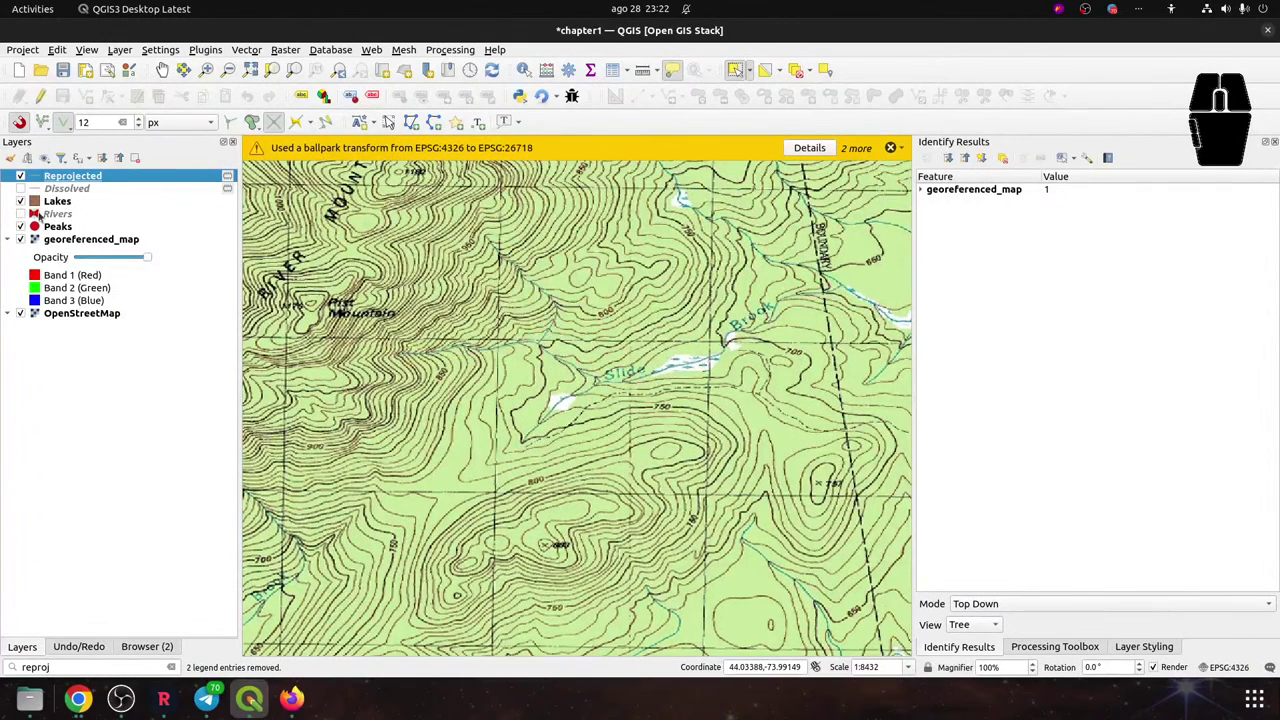
click(46, 215)
right_click(46, 216)
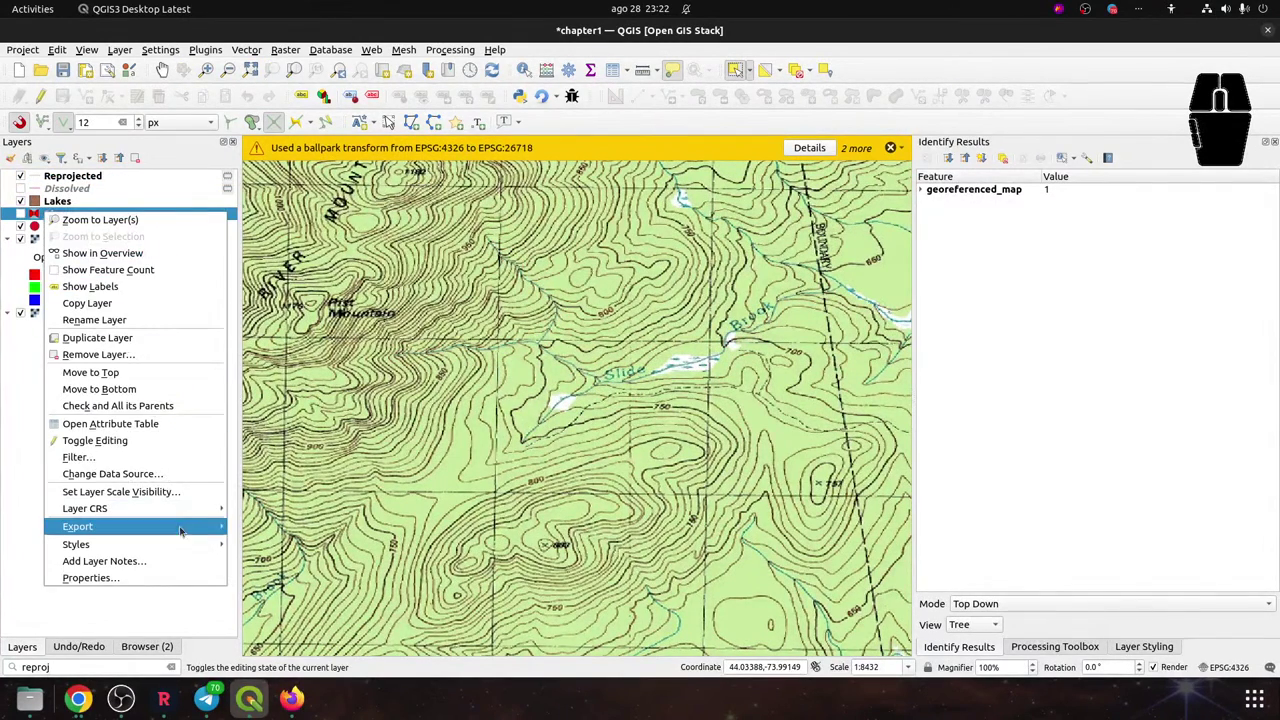
mouse_move(190, 545)
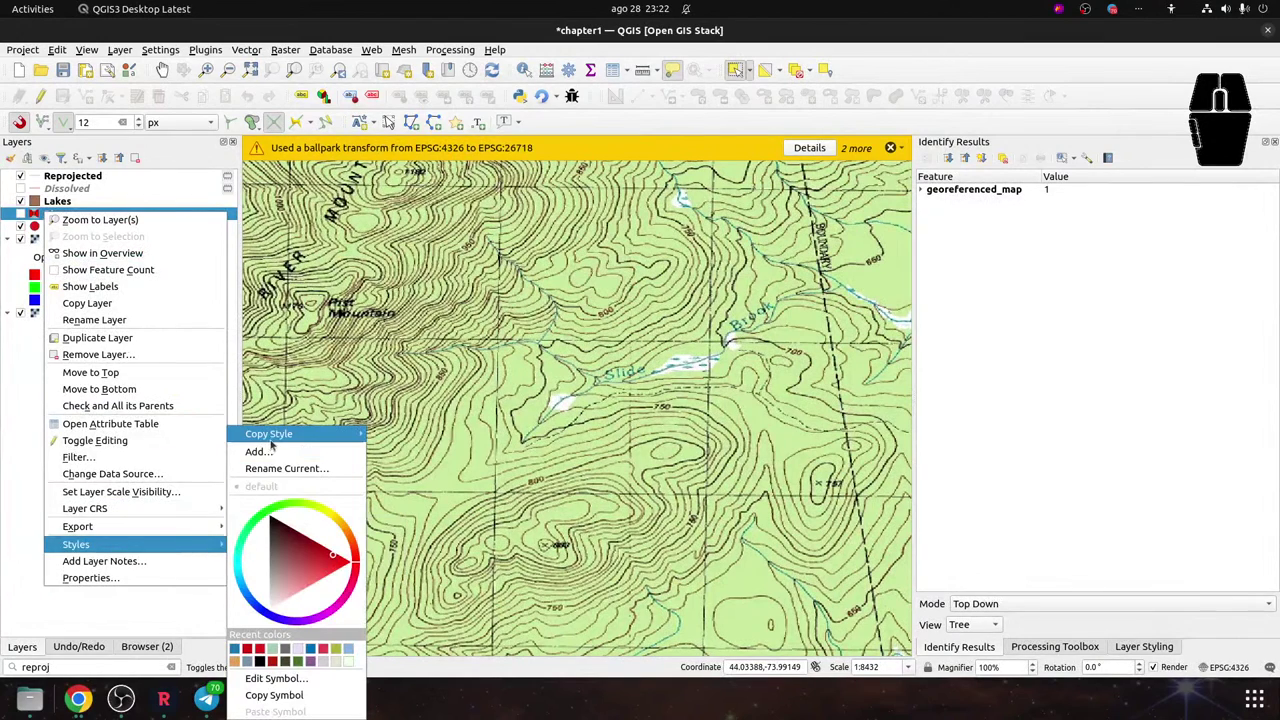
mouse_move(275, 436)
click(423, 414)
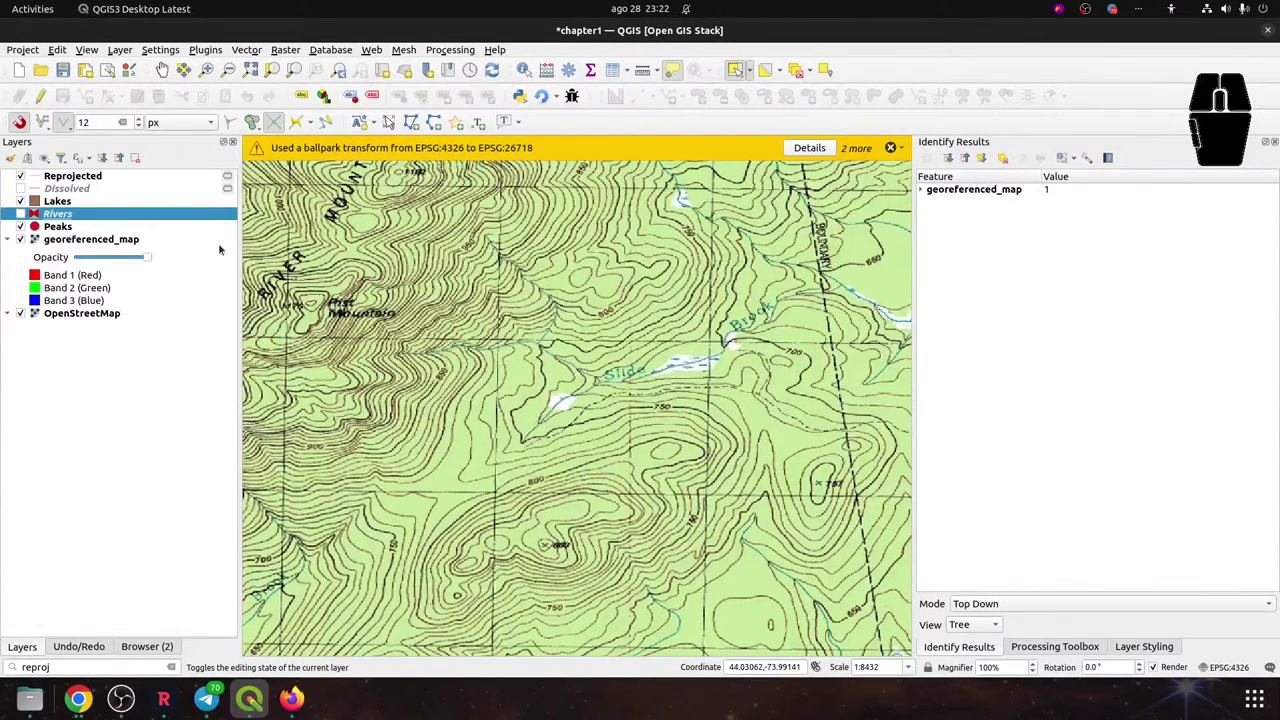
Paste the full Rivers style onto the Reprojected layer
click(90, 179)
right_click(90, 179)
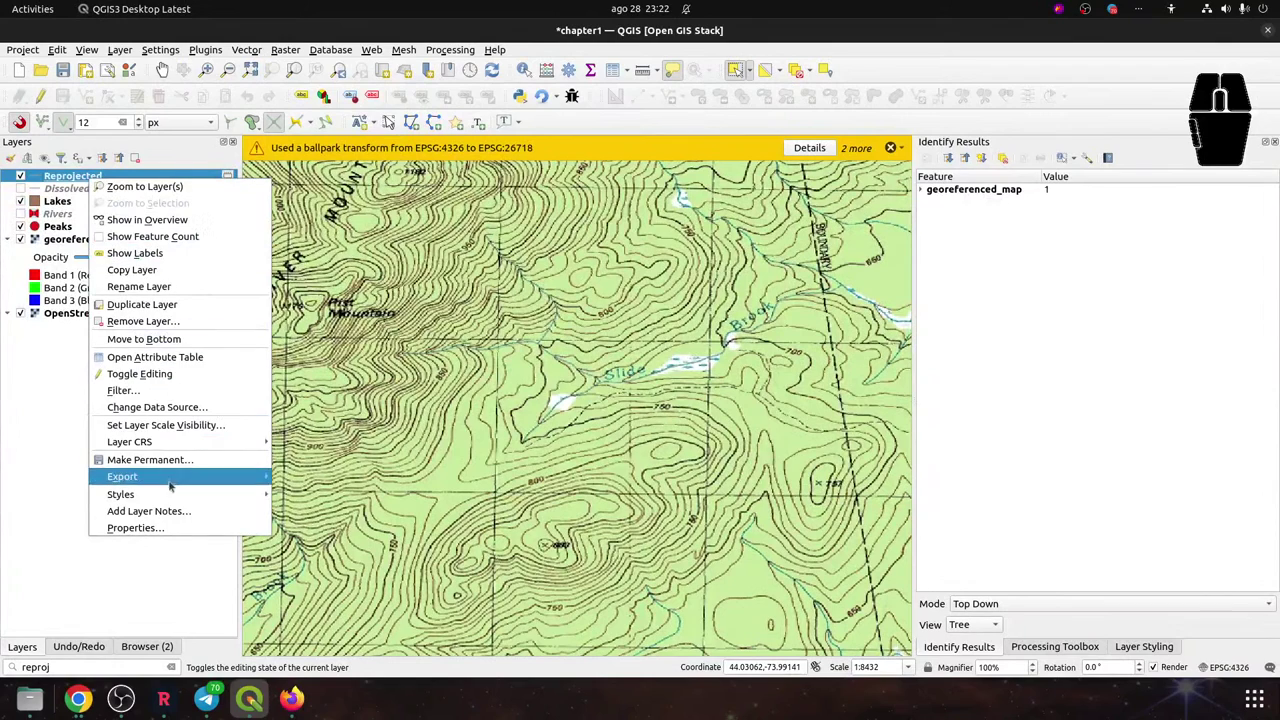
mouse_move(252, 500)
mouse_move(330, 434)
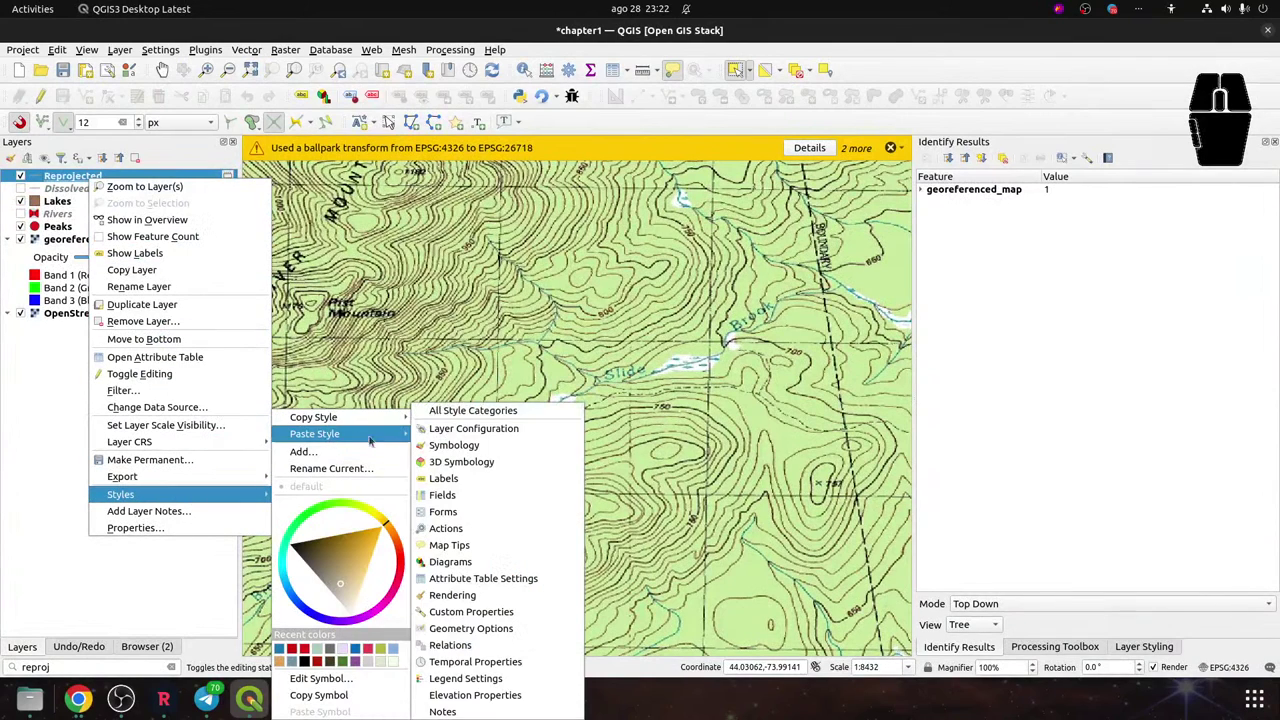
click(423, 414)
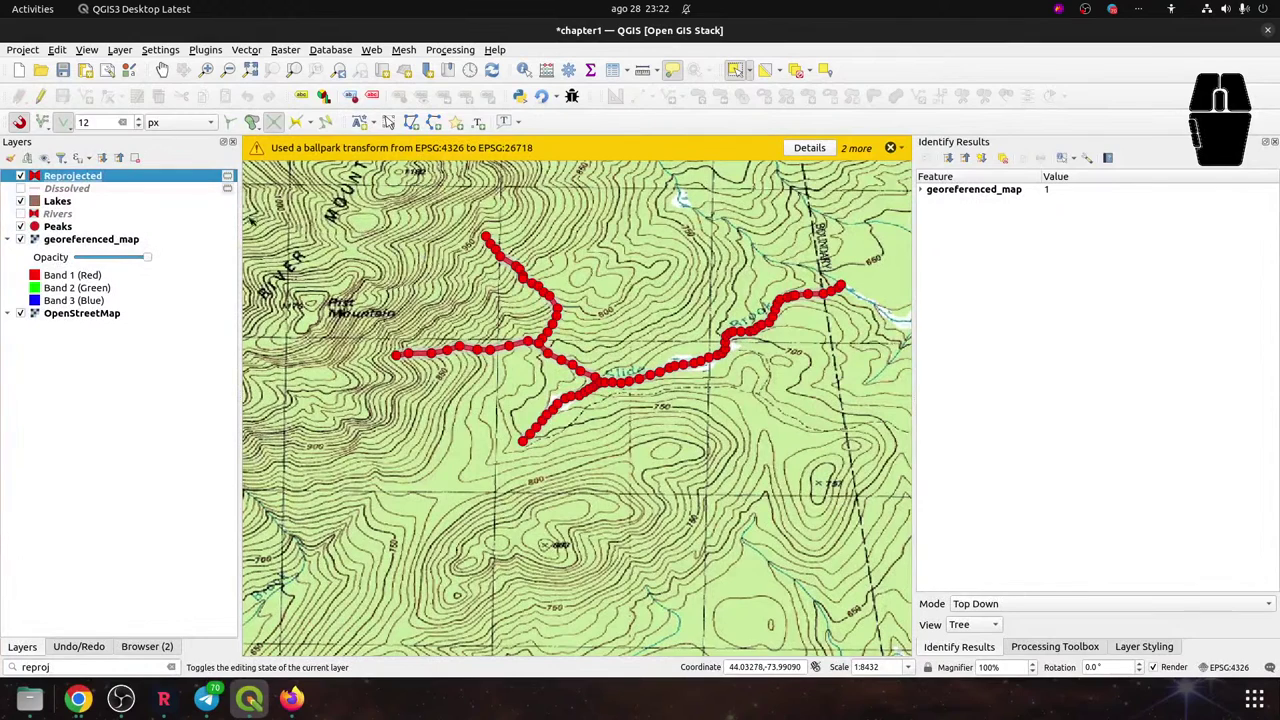
Remove the old Dissolved layer from the project
click(70, 189)
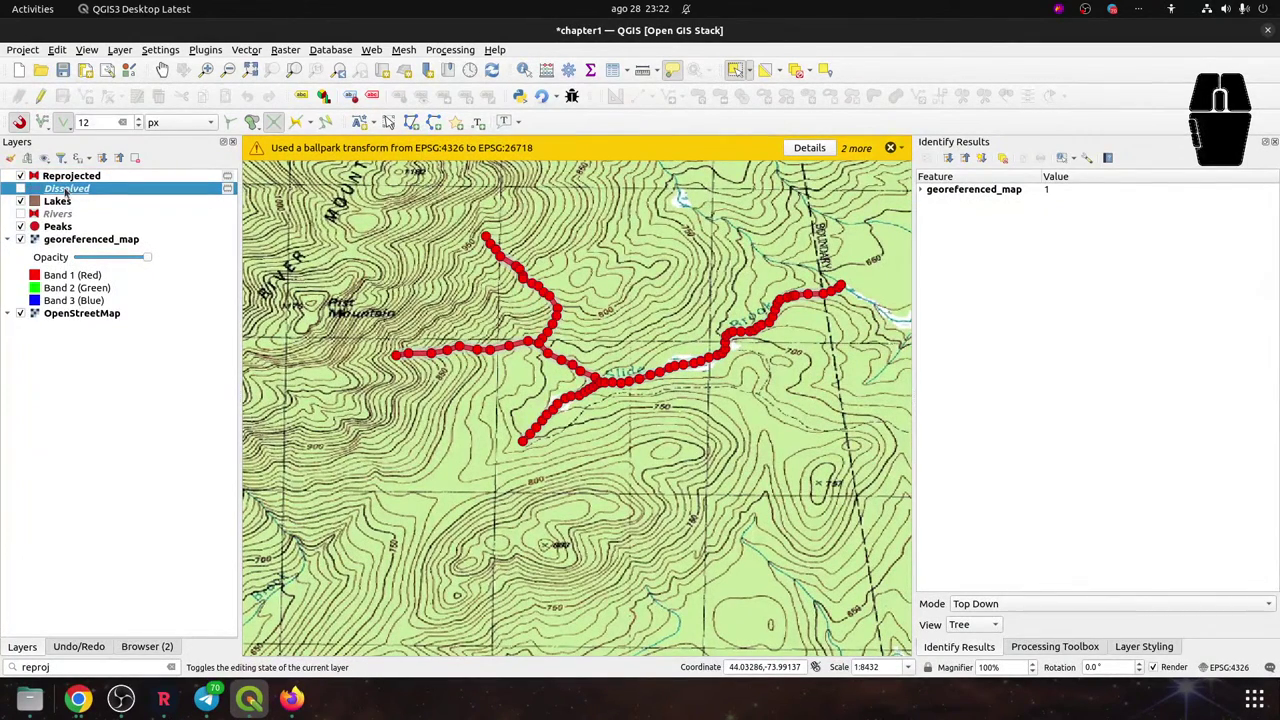
key(ctrl+d)
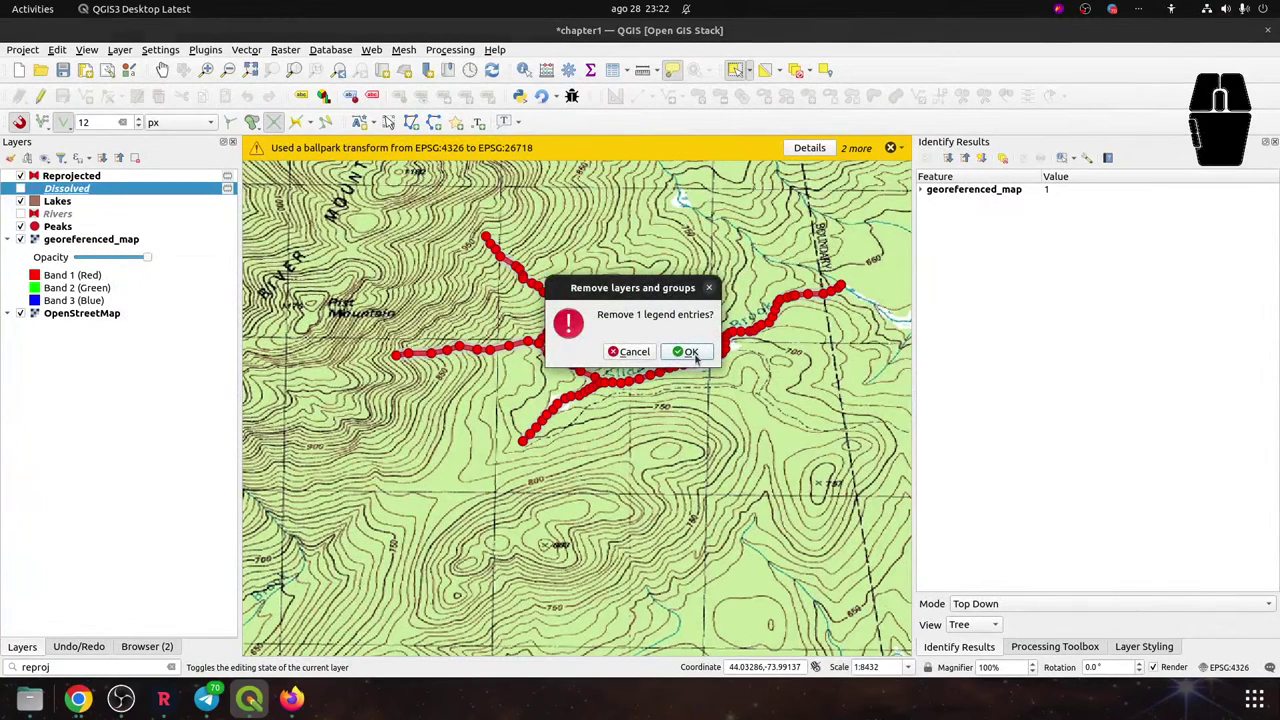
click(688, 353)
click(58, 202)
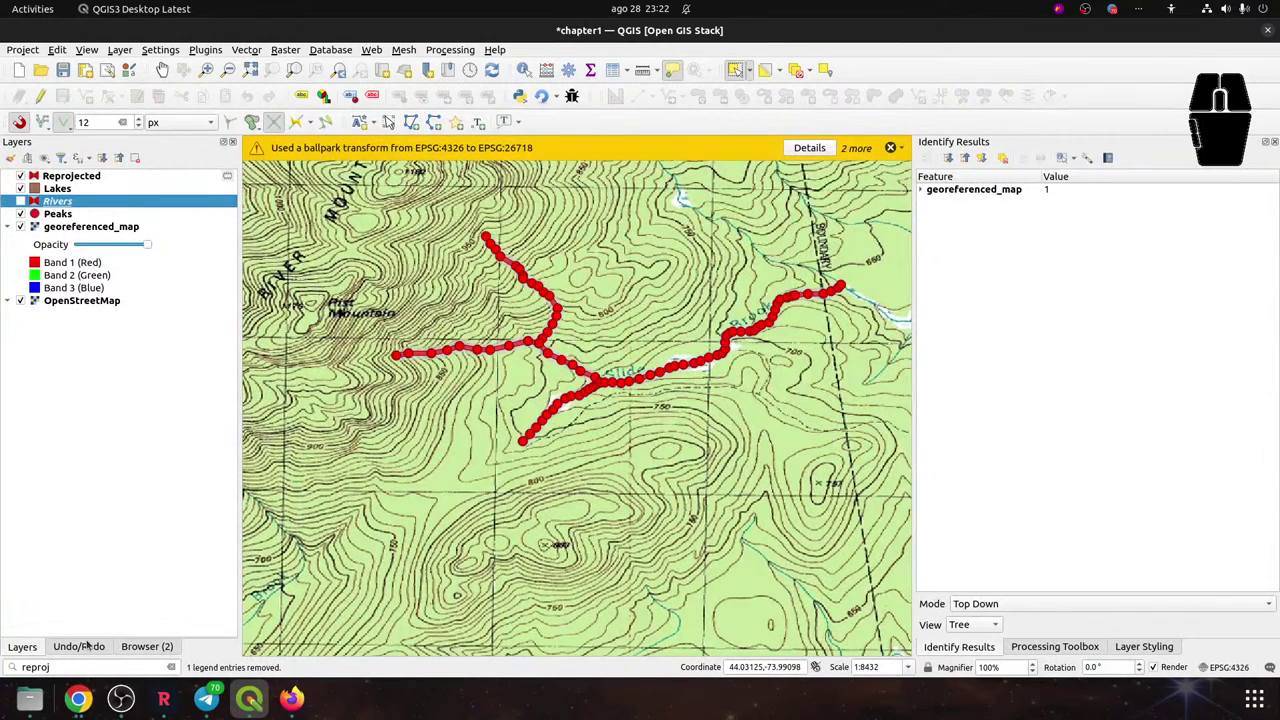
Dock the Browser panel on the right side, keeping the Layers list visible
click(147, 647)
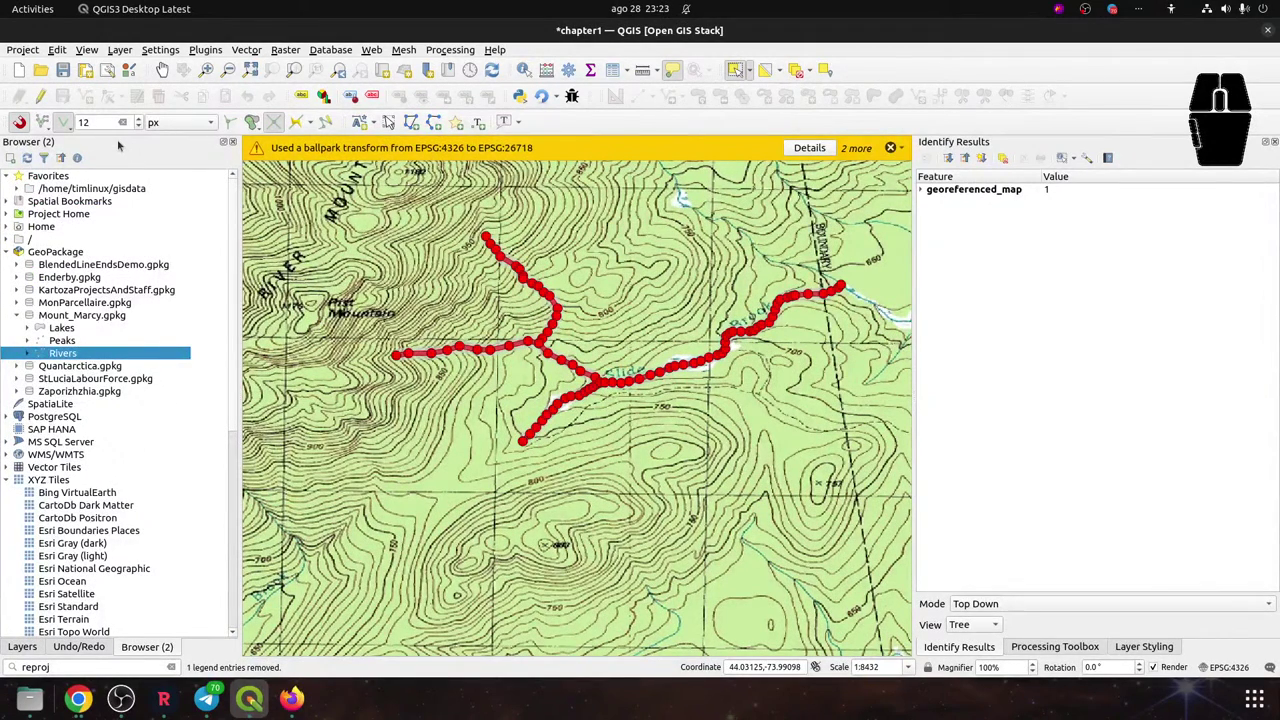
drag(140, 649, 1043, 180)
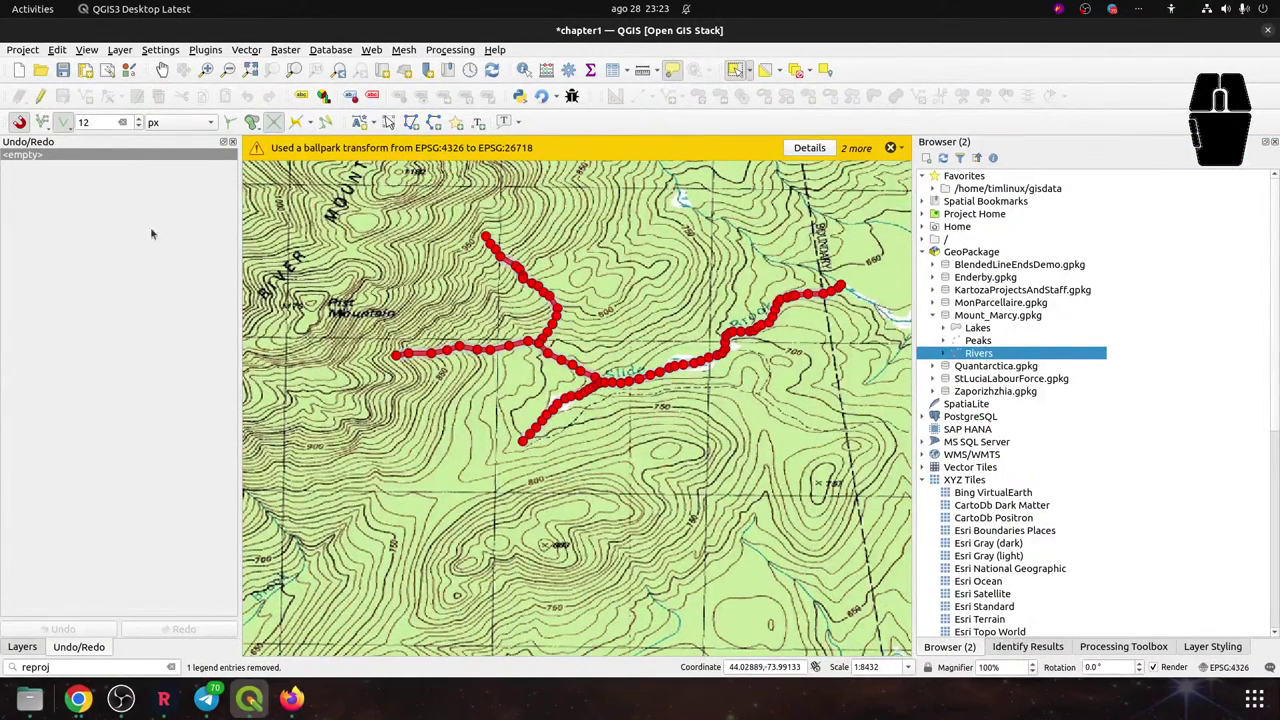
click(33, 647)
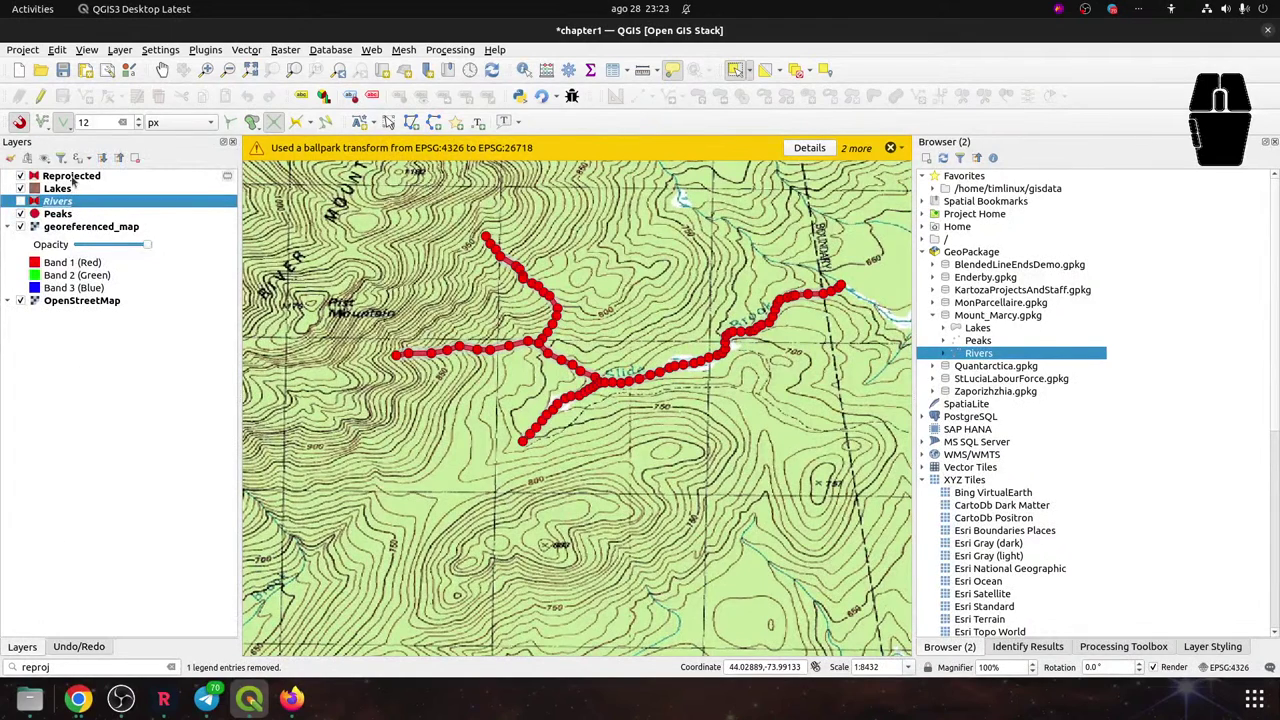
Rename the Reprojected layer to 'Dissolved'
click(73, 178)
click(73, 178)
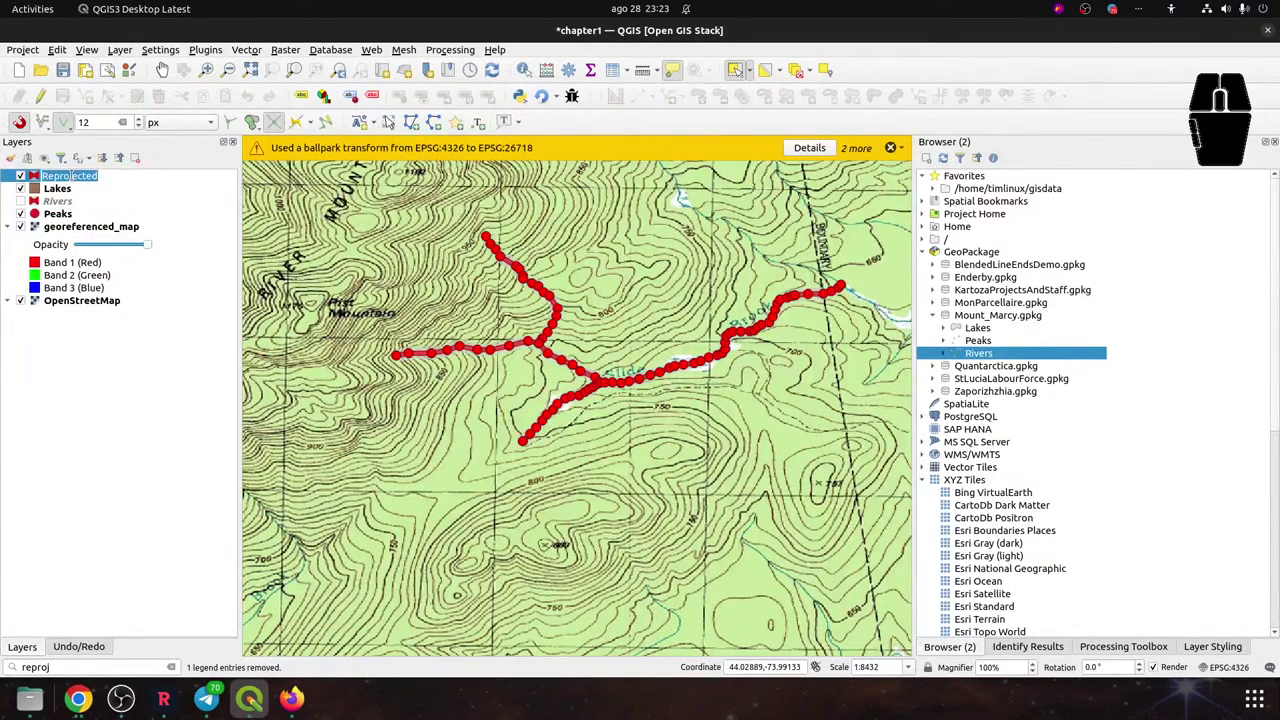
text(Dissolved)
key(BackSpace)
key(BackSpace)
key(BackSpace)
text(ved)
key(Return)
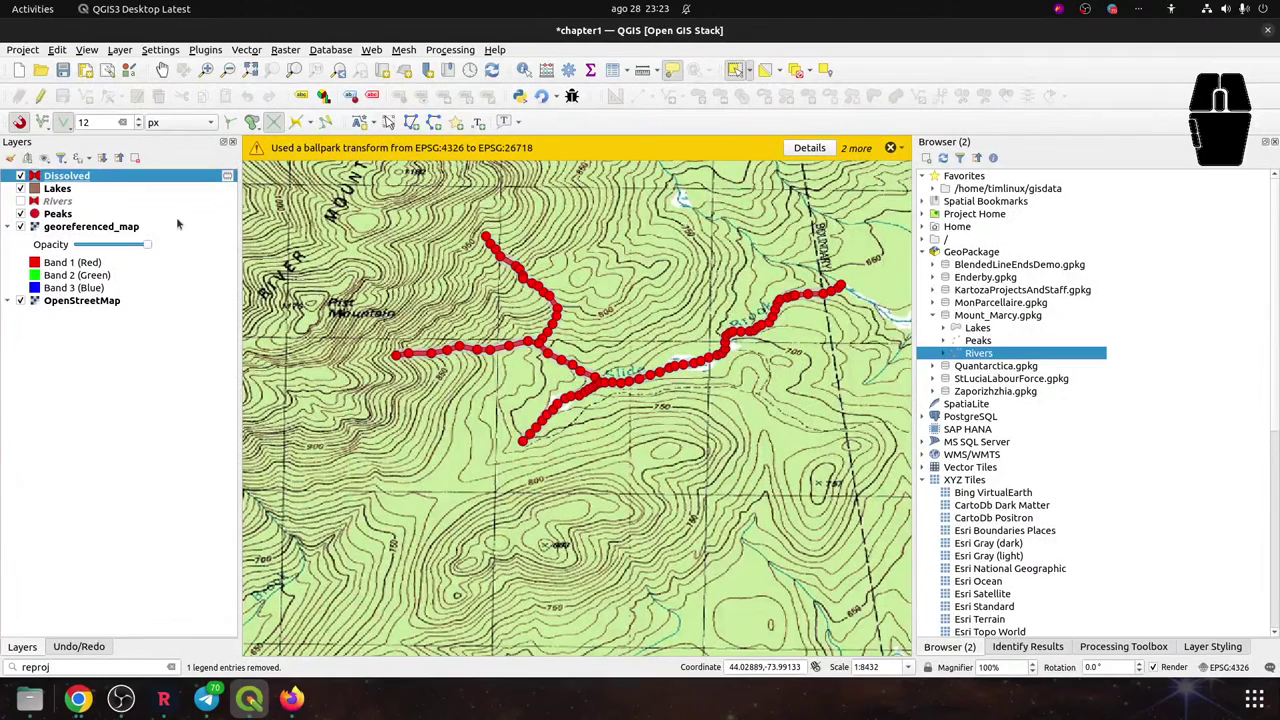
Import the Dissolved layer into the Mount_Marcy.gpkg GeoPackage
drag(65, 176, 1000, 325)
click(990, 316)
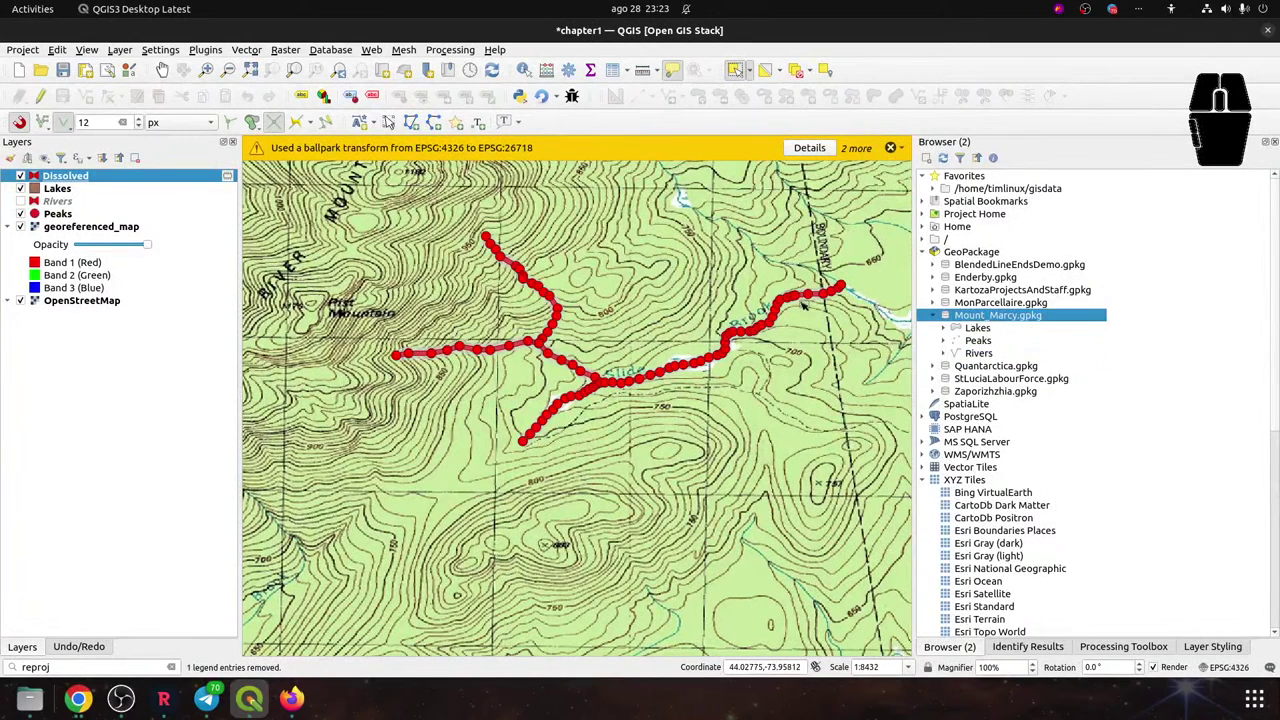
drag(75, 177, 1015, 317)
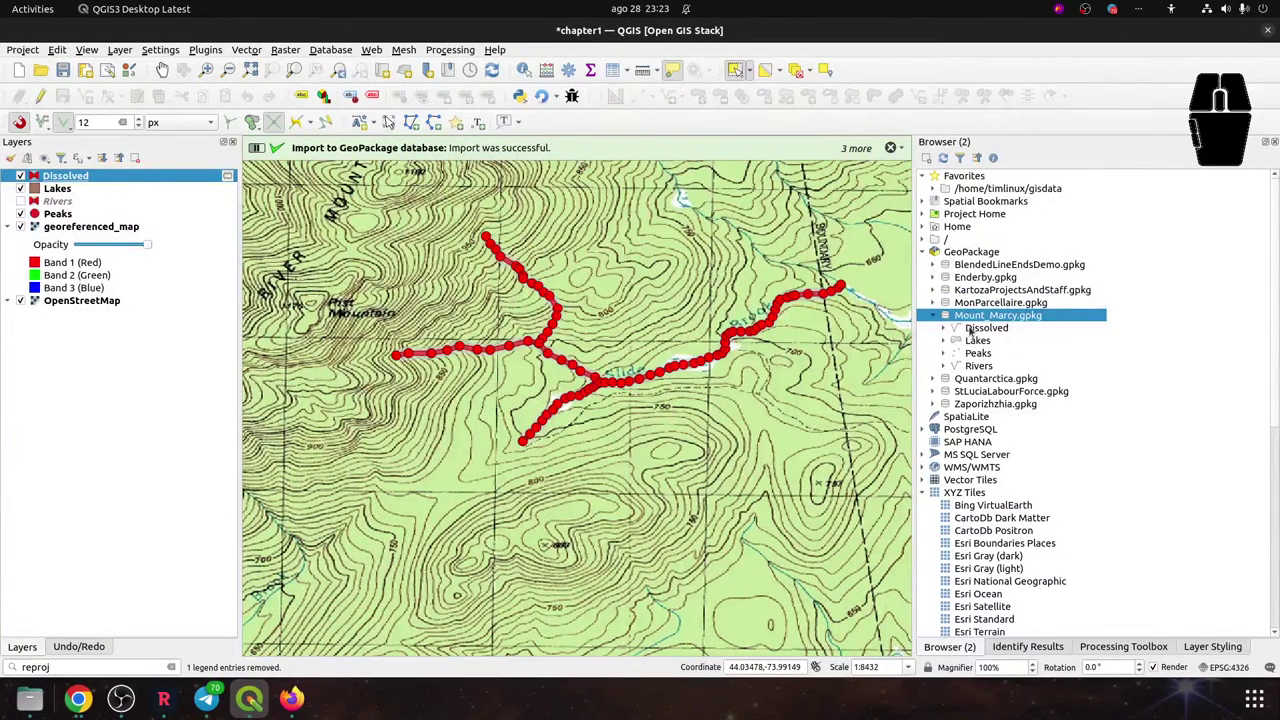
Add the GeoPackage's Dissolved layer to the map and remove the temporary Dissolved layer
drag(968, 330, 221, 262)
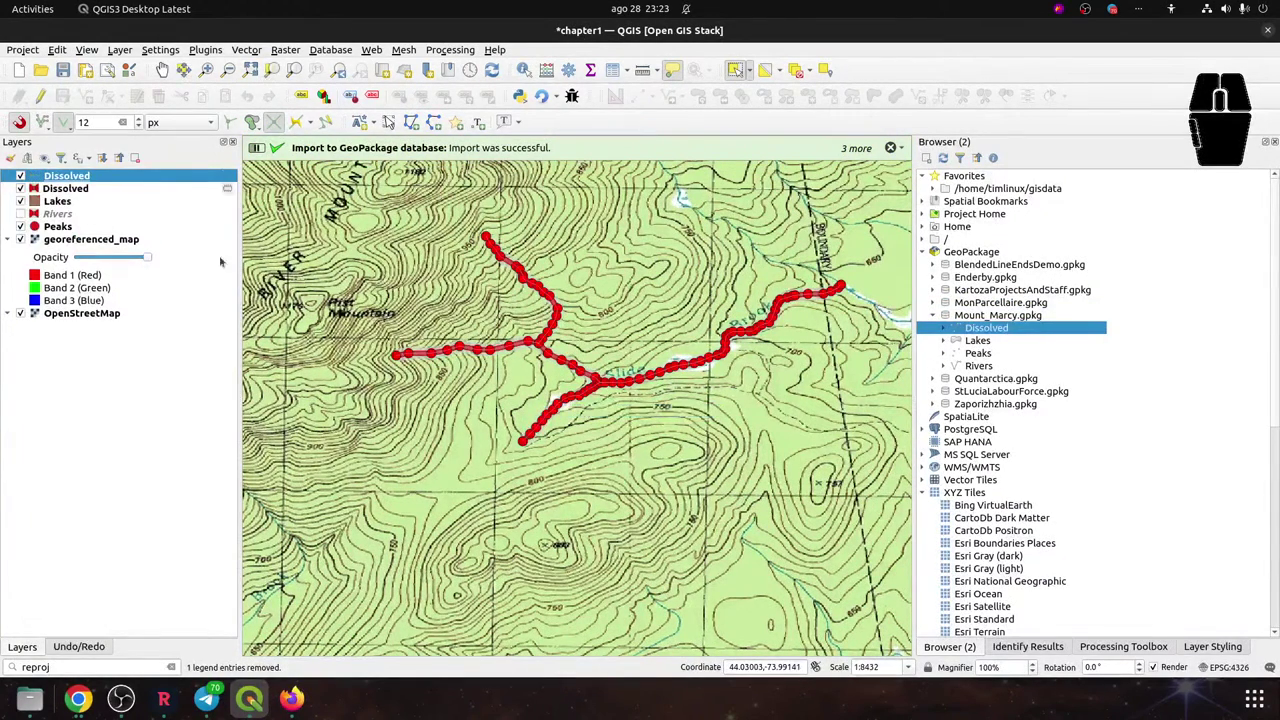
right_click(70, 190)
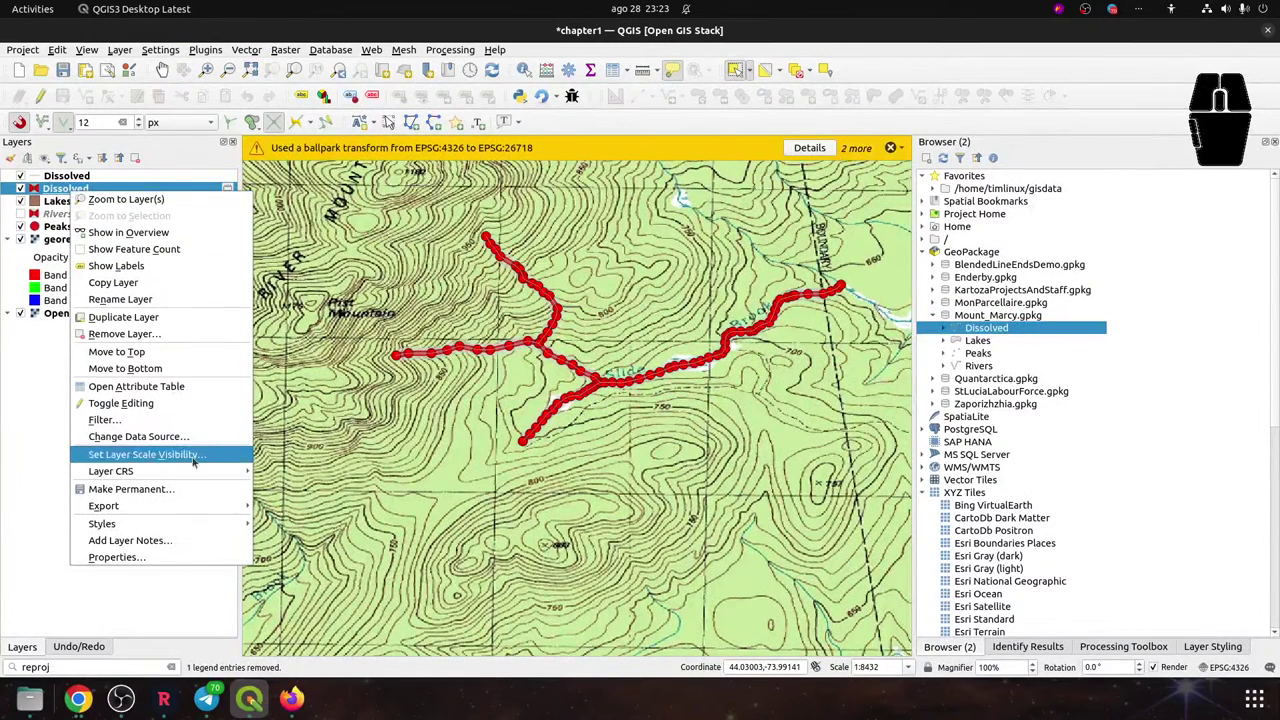
mouse_move(200, 523)
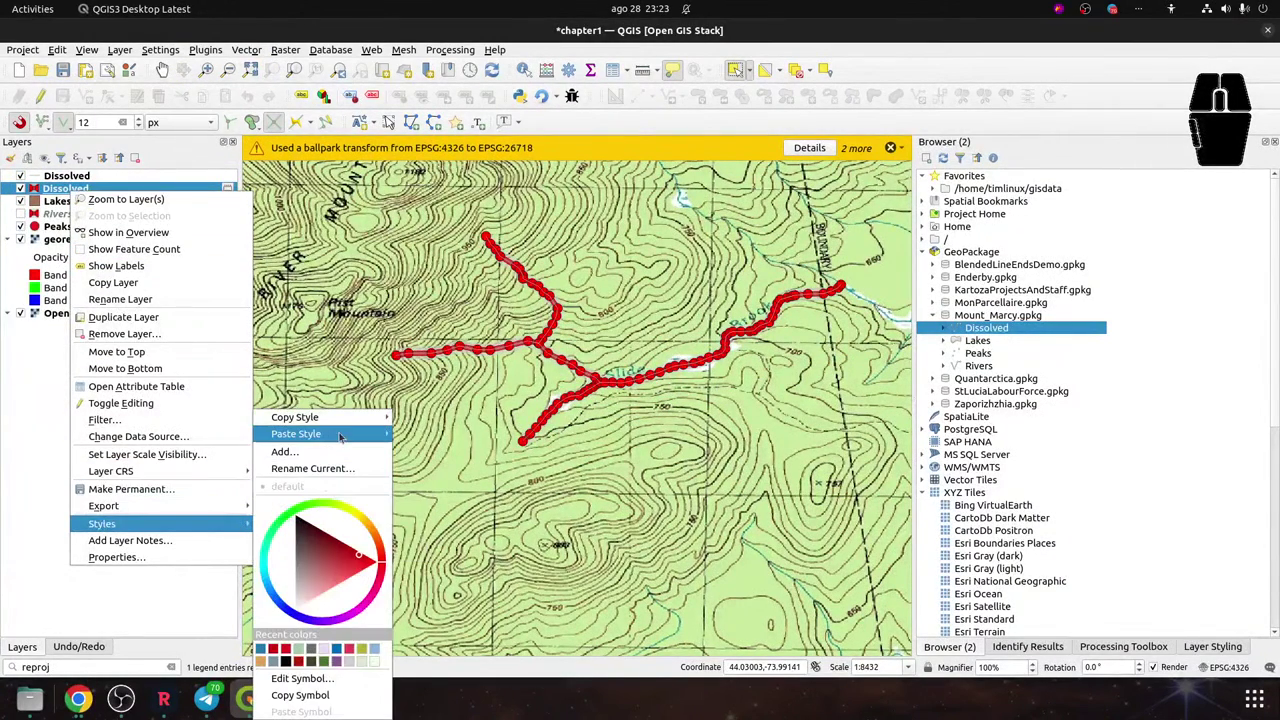
mouse_move(340, 437)
click(425, 413)
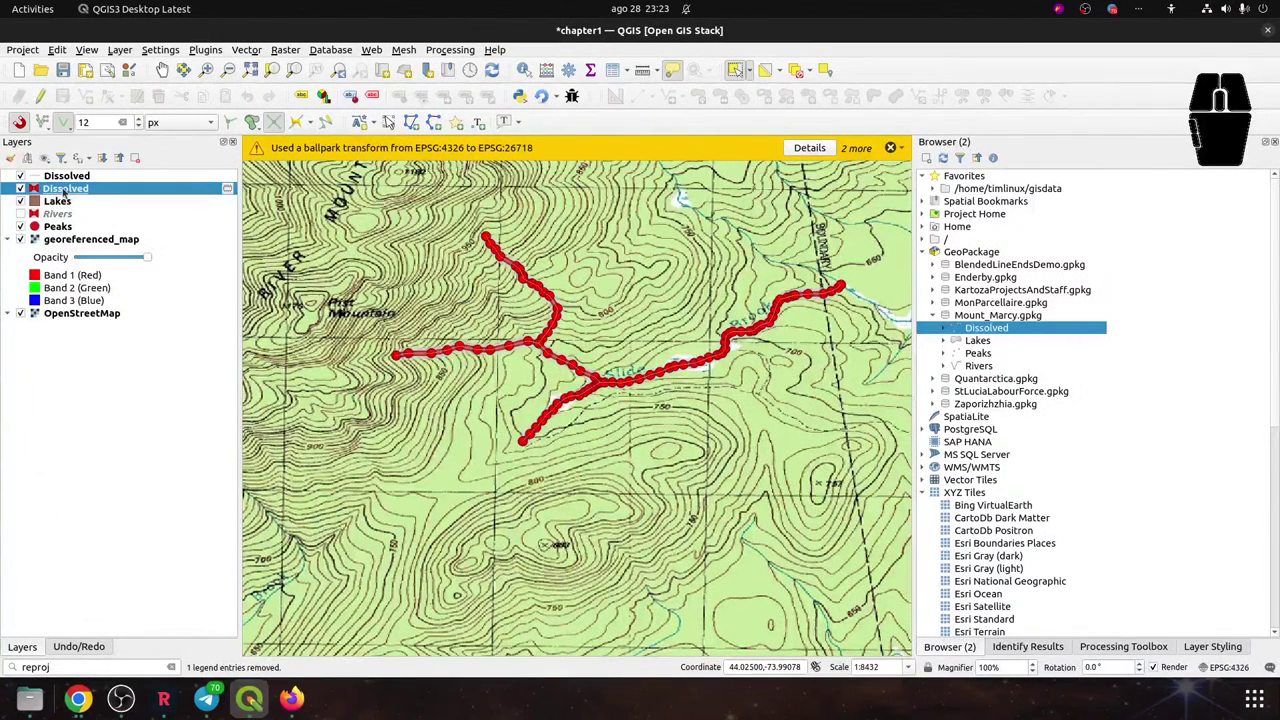
key(ctrl+d)
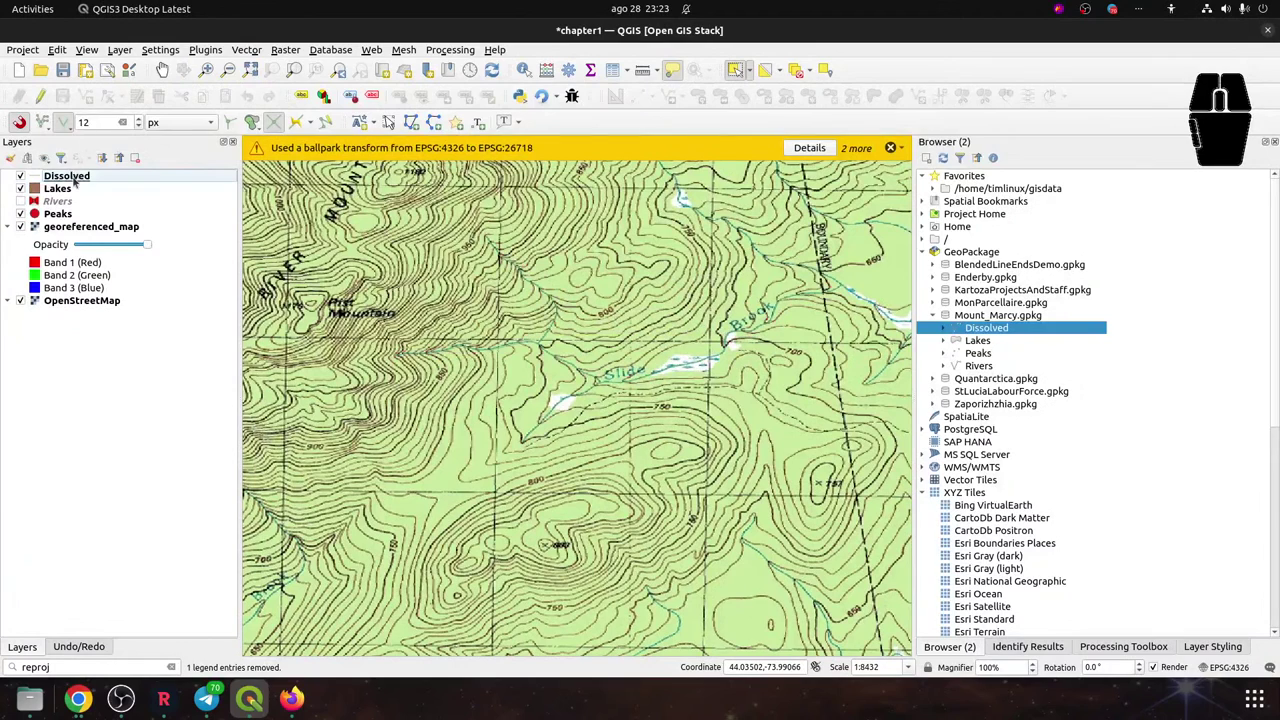
Paste the red dotted river style (All Style Categories) onto the remaining Dissolved layer
right_click(74, 177)
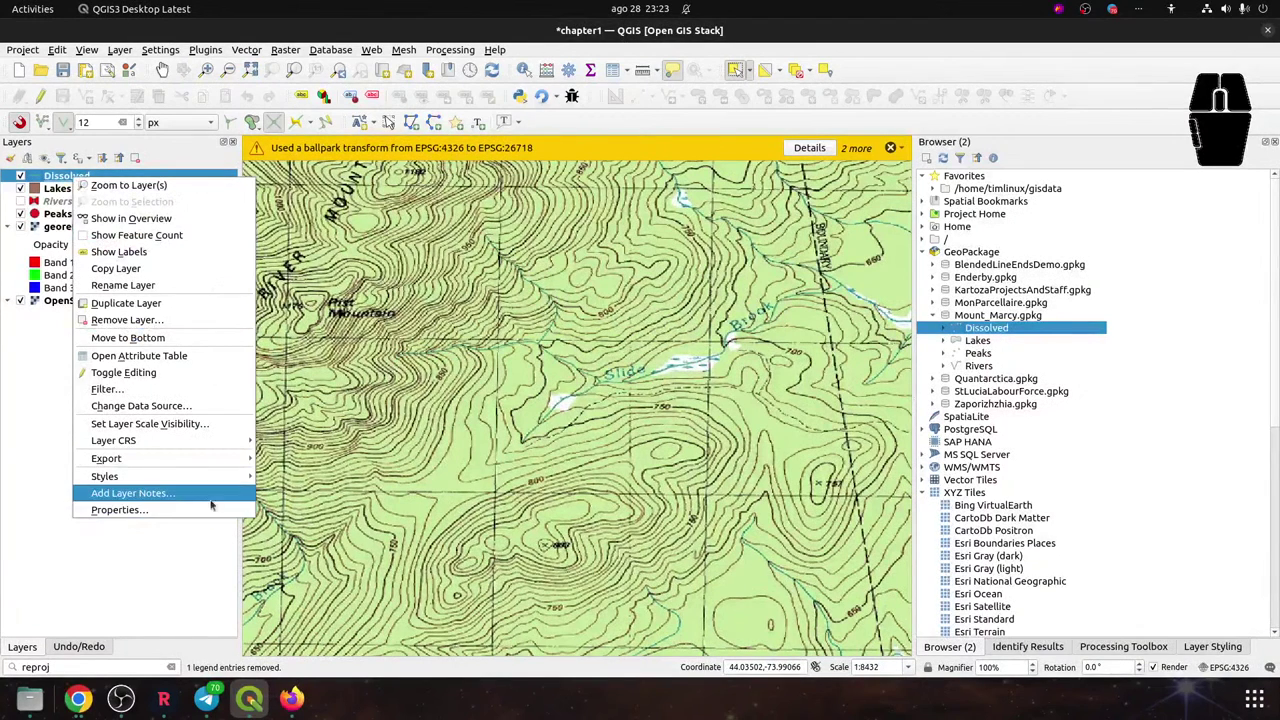
mouse_move(213, 476)
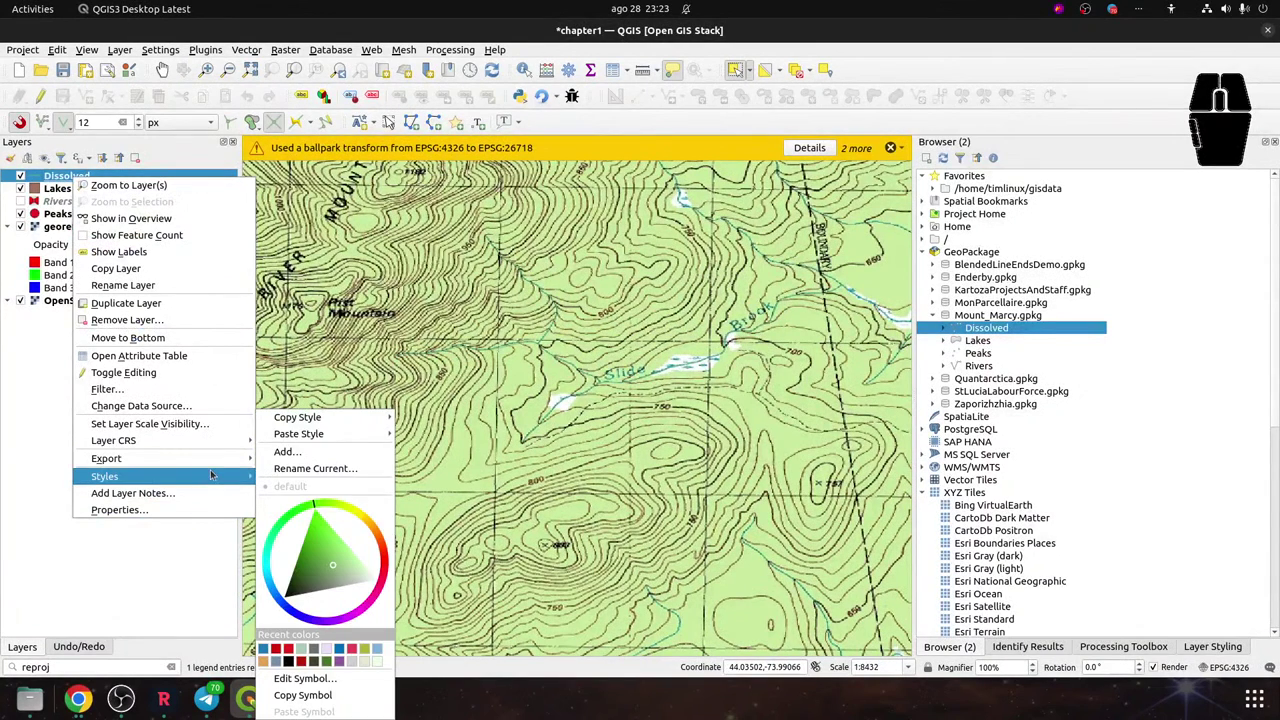
mouse_move(325, 435)
click(459, 411)
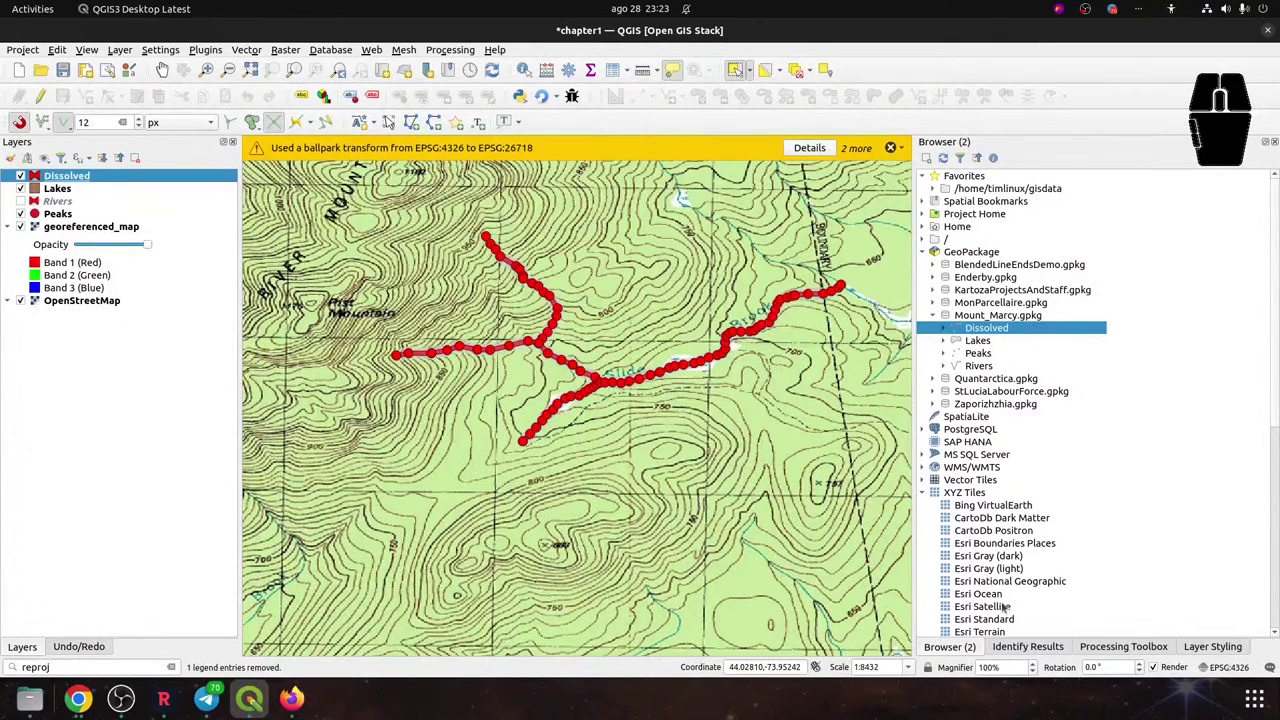
Colour the Dissolved river lines blue and save the project
click(1208, 646)
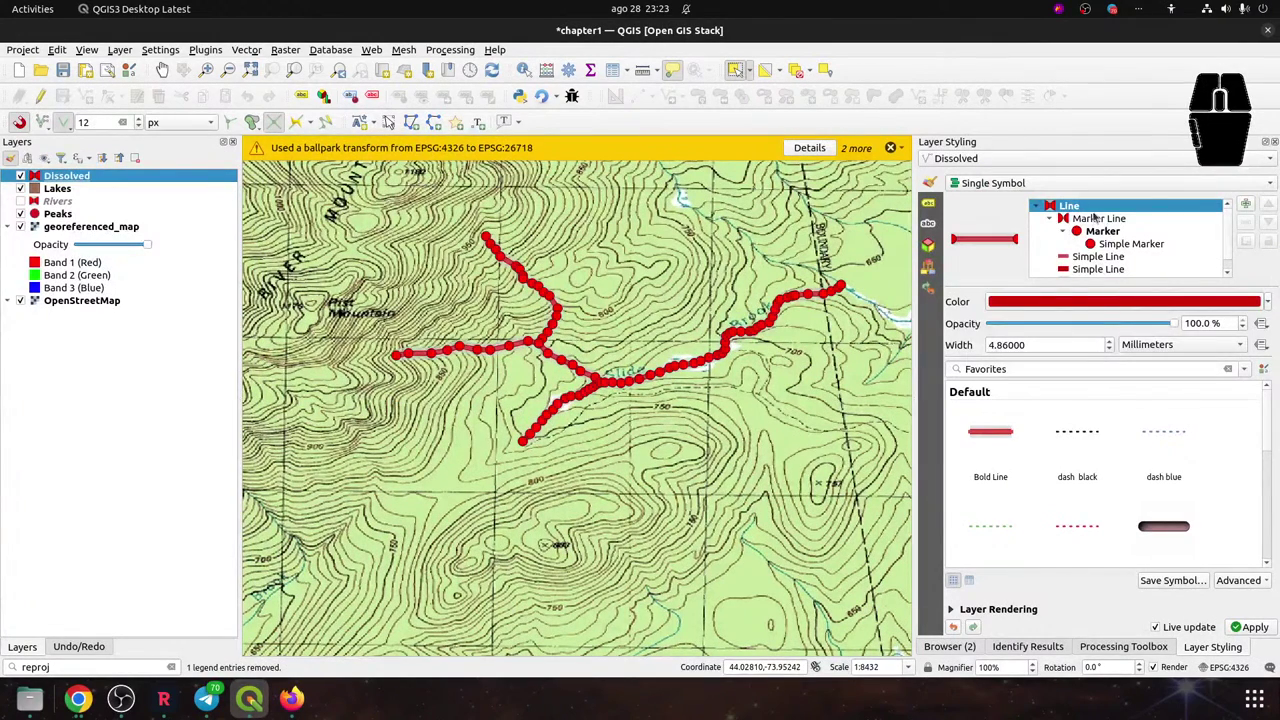
click(1070, 304)
click(972, 321)
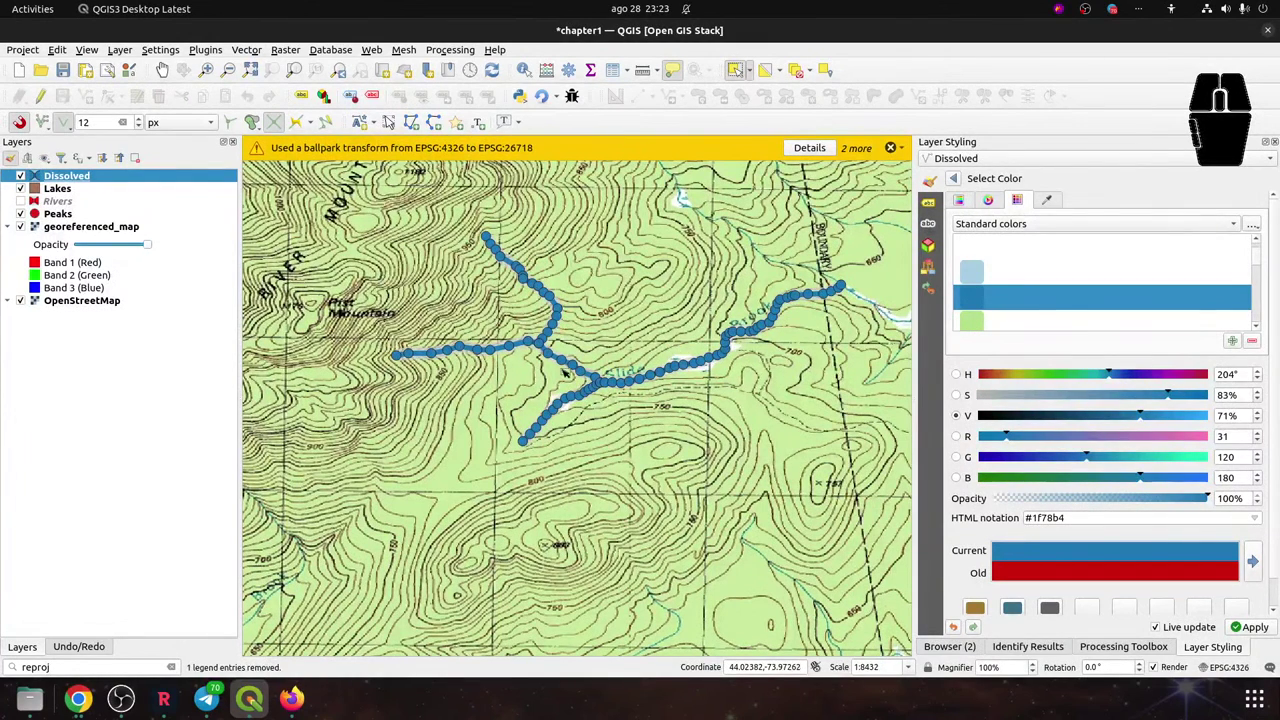
scroll(565, 372, up, 2)
scroll(565, 372, down, 1)
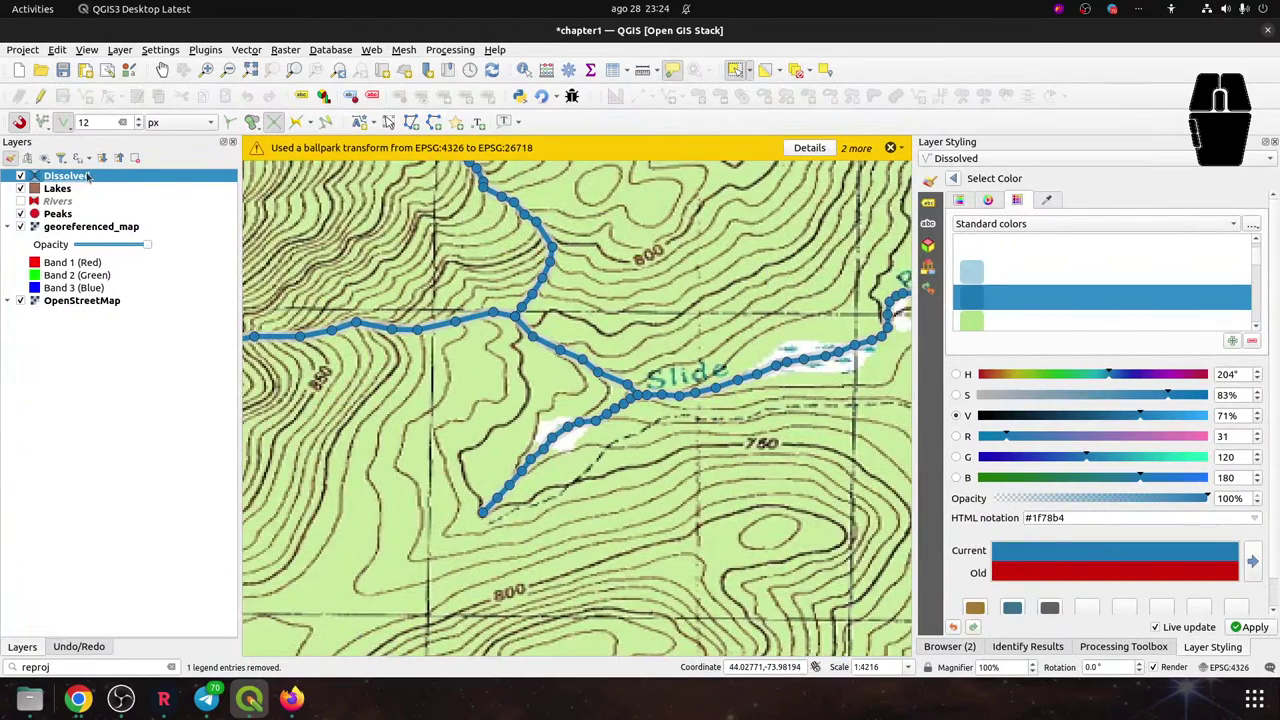
click(63, 69)
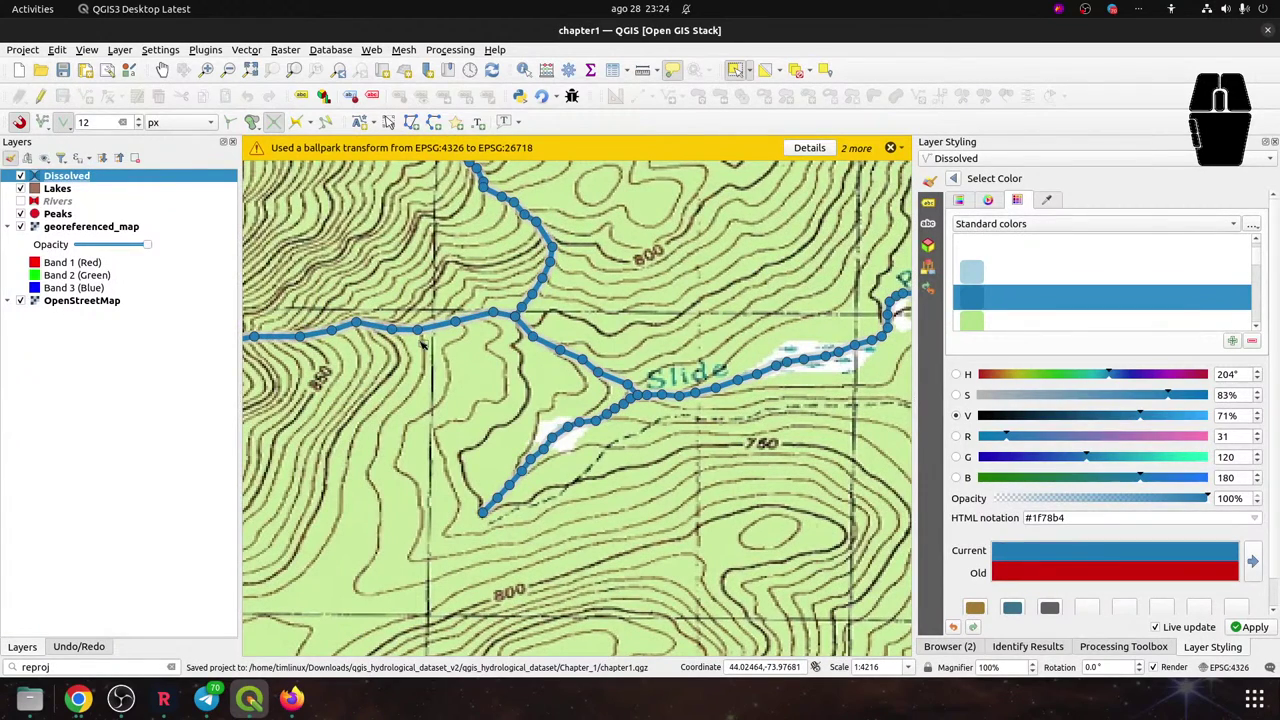
Set the Lakes fill colour to blue and save the project
click(57, 189)
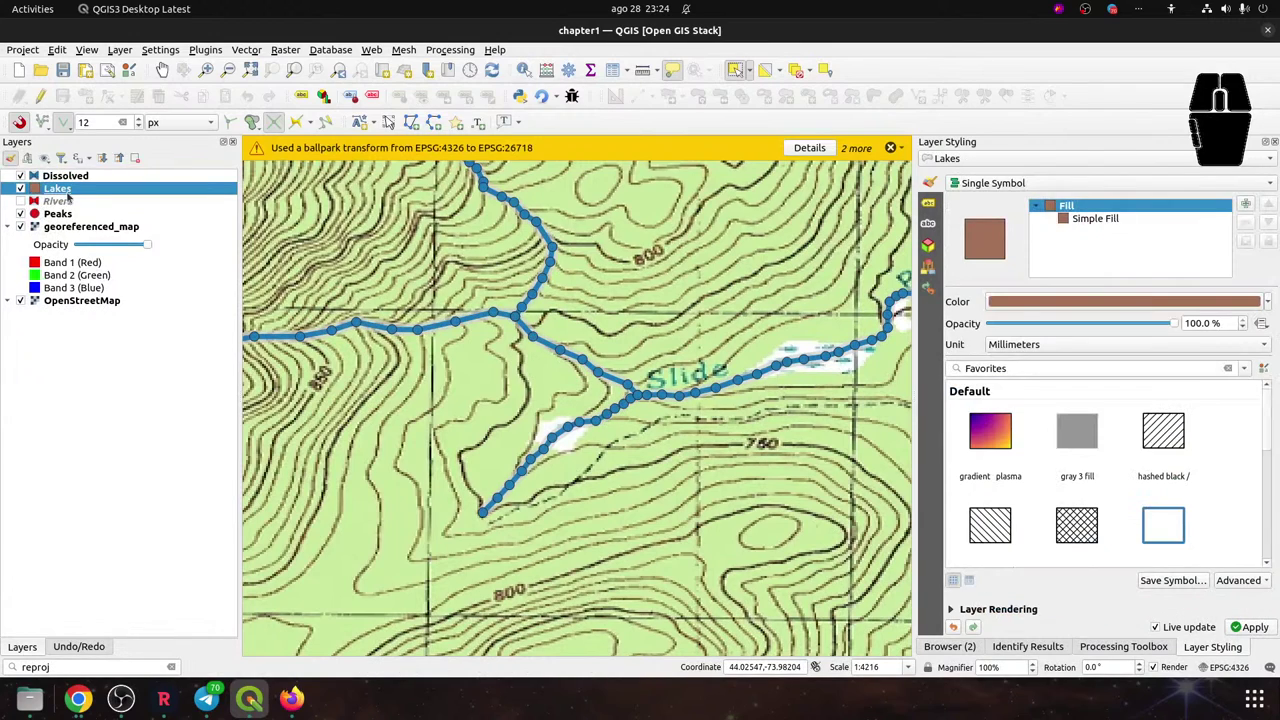
click(1046, 302)
click(978, 328)
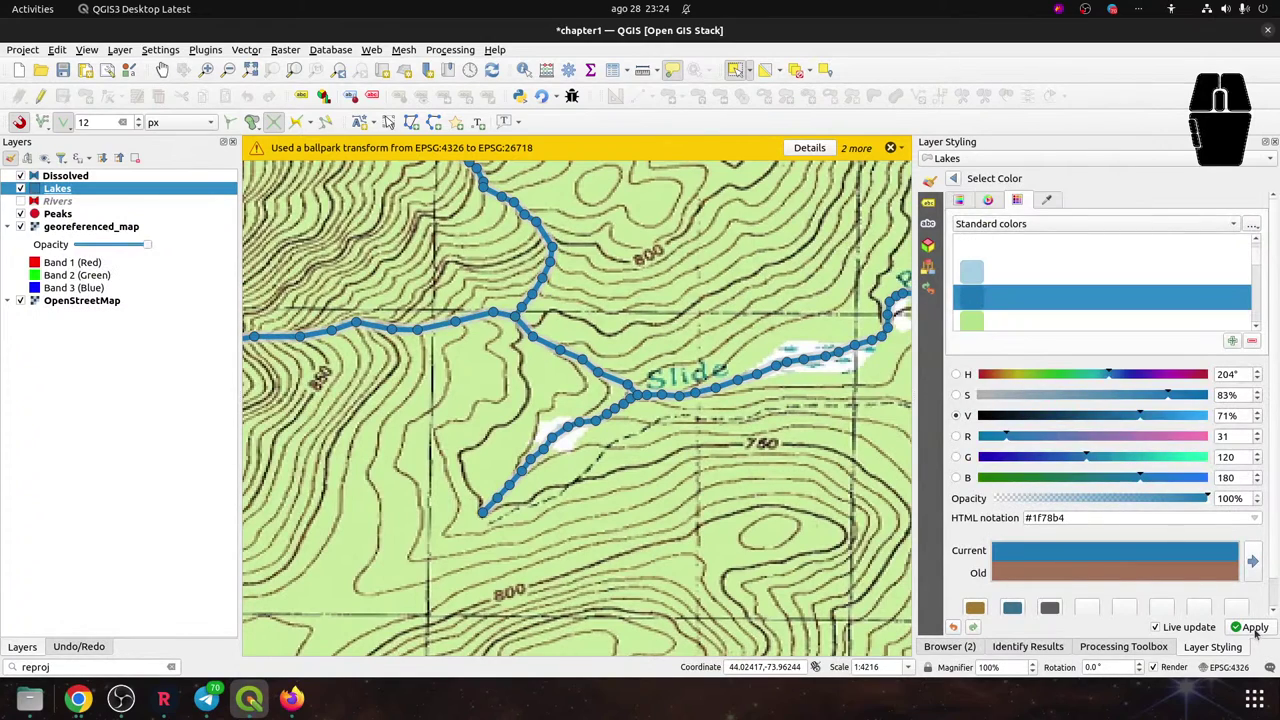
click(62, 70)
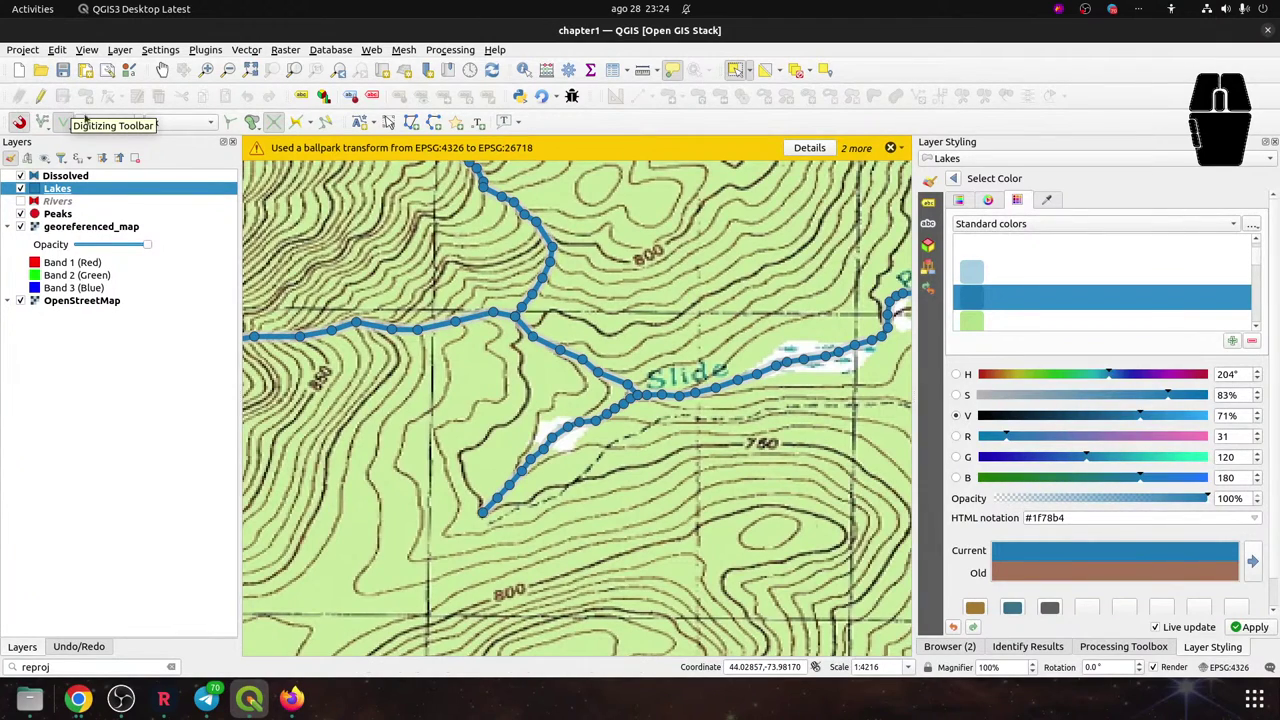
Open the Dissolved layer's attribute table, which lists Slide Brook
click(56, 202)
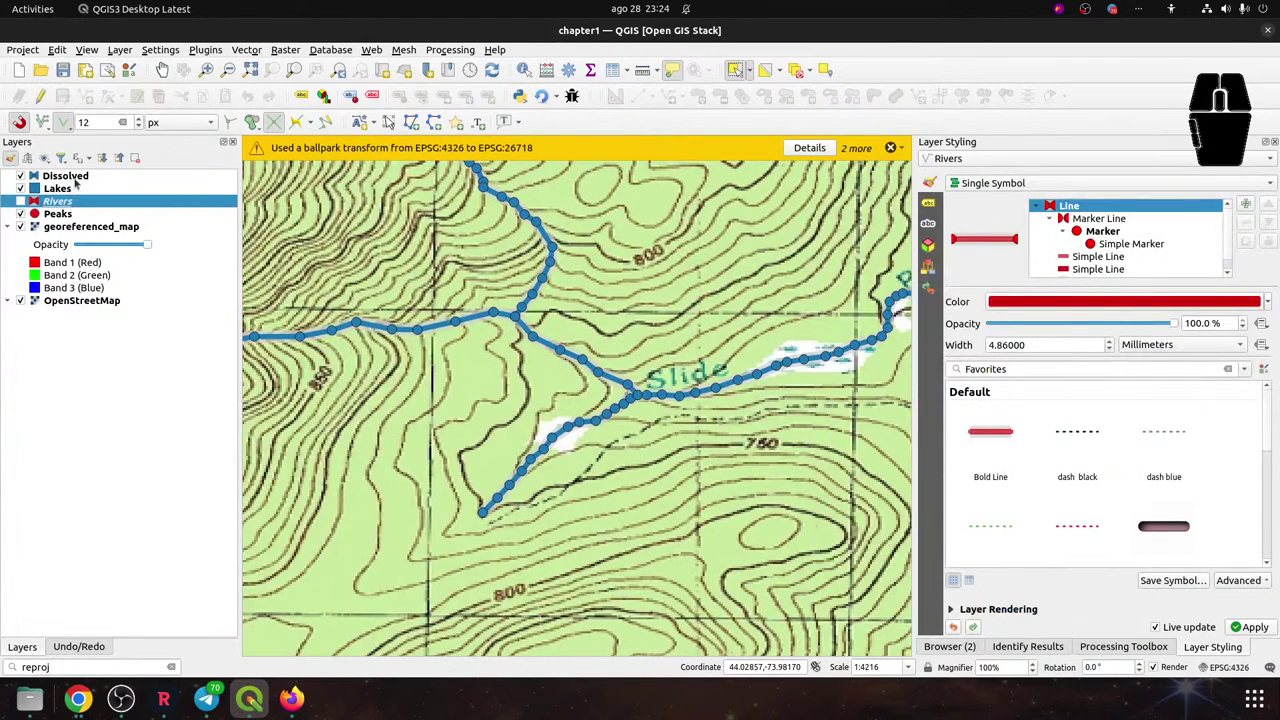
click(78, 177)
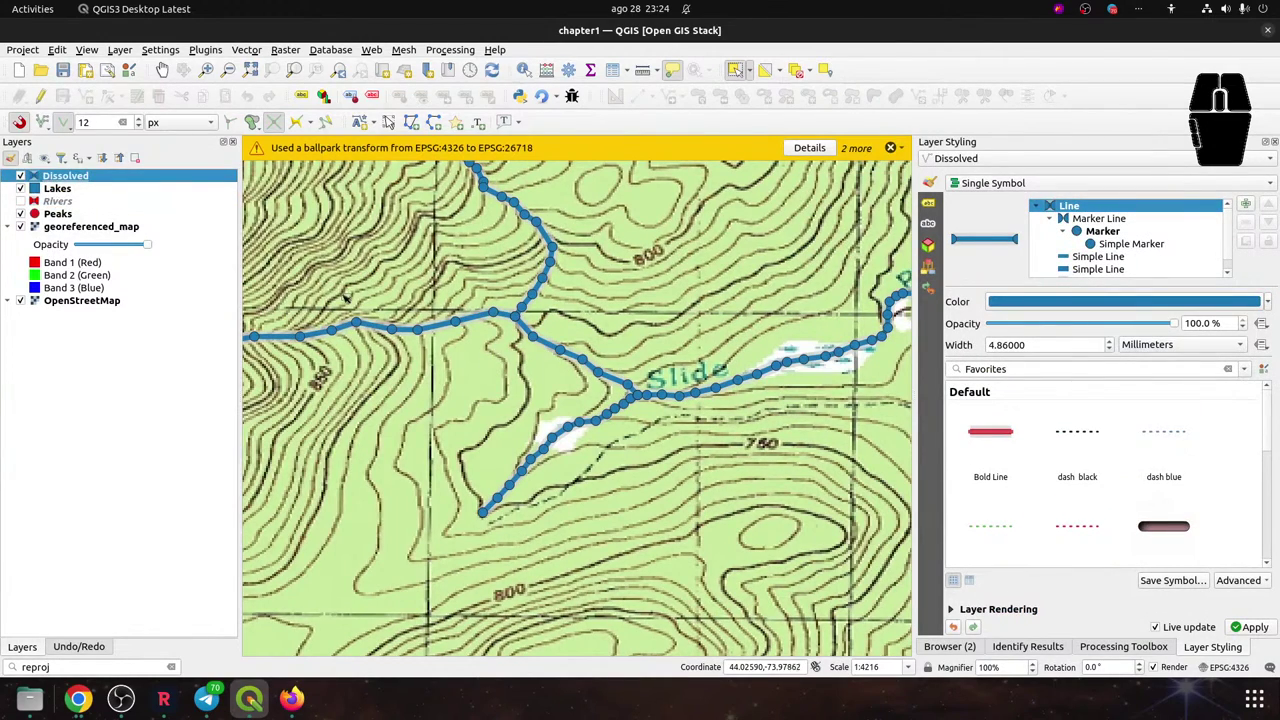
click(613, 70)
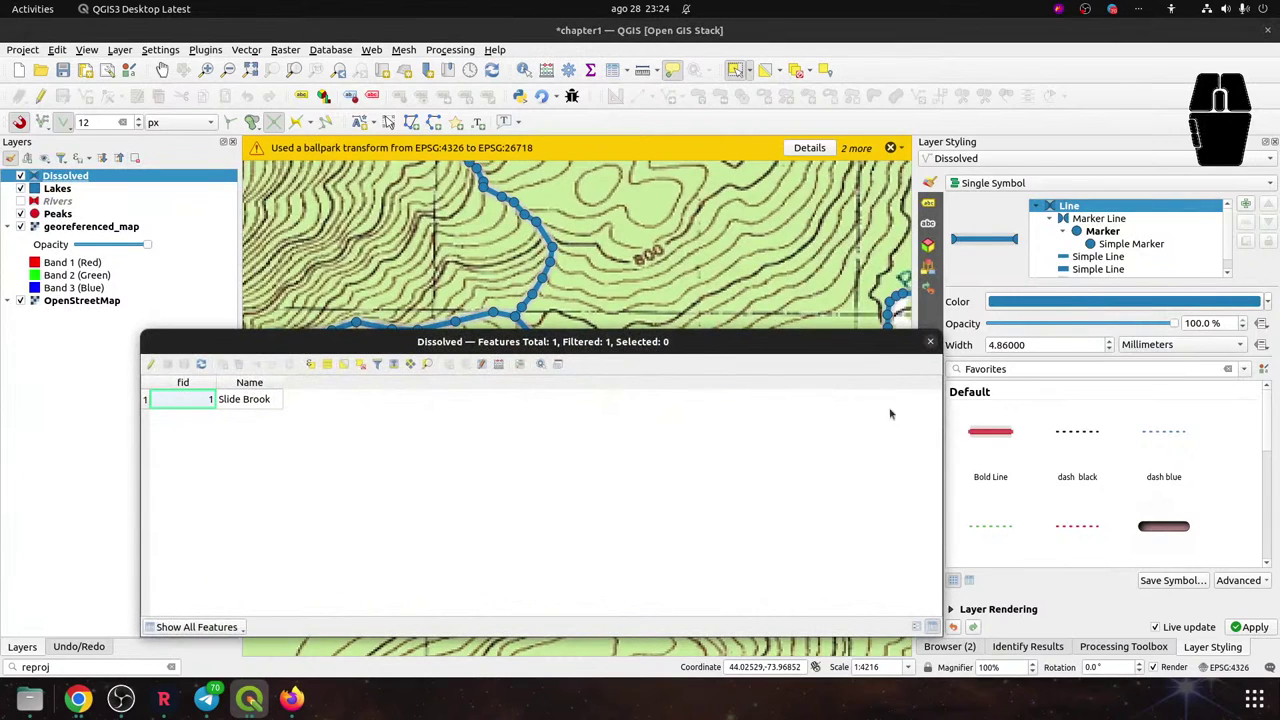
Close the Dissolved attribute table and pan the topo map over to Deer Pond
click(930, 341)
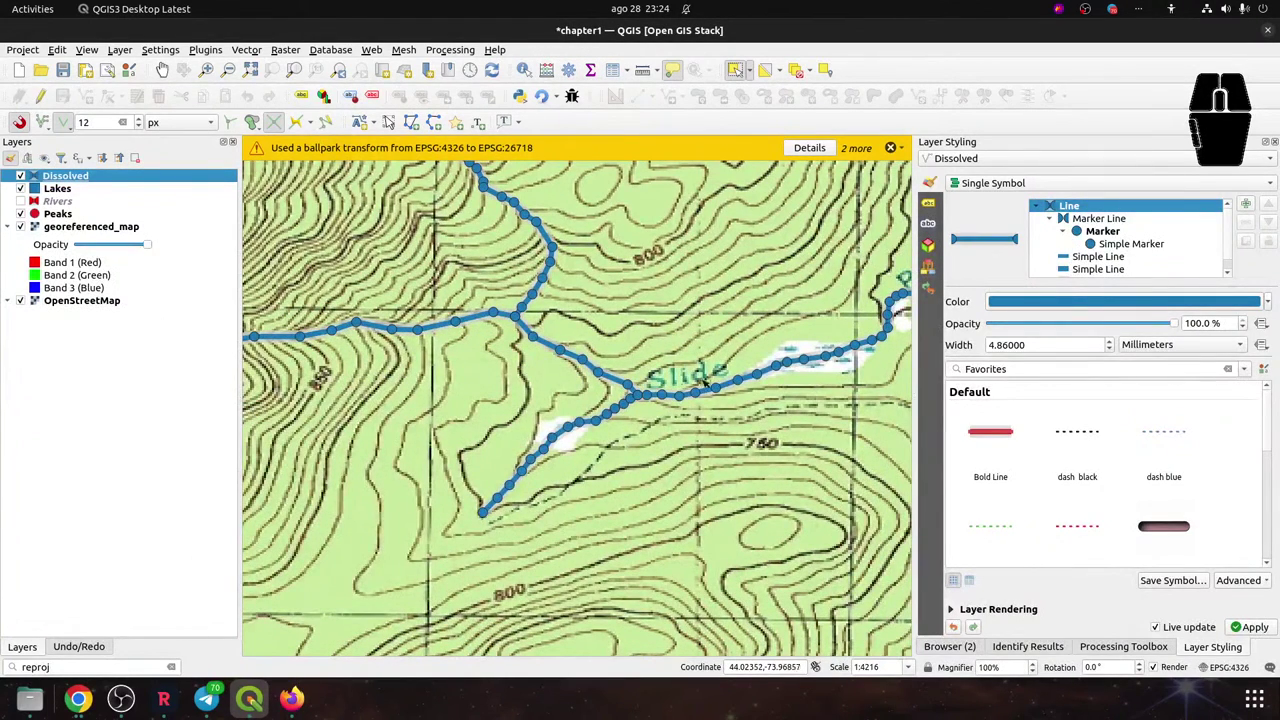
drag(743, 384, 257, 514)
drag(600, 400, 415, 434)
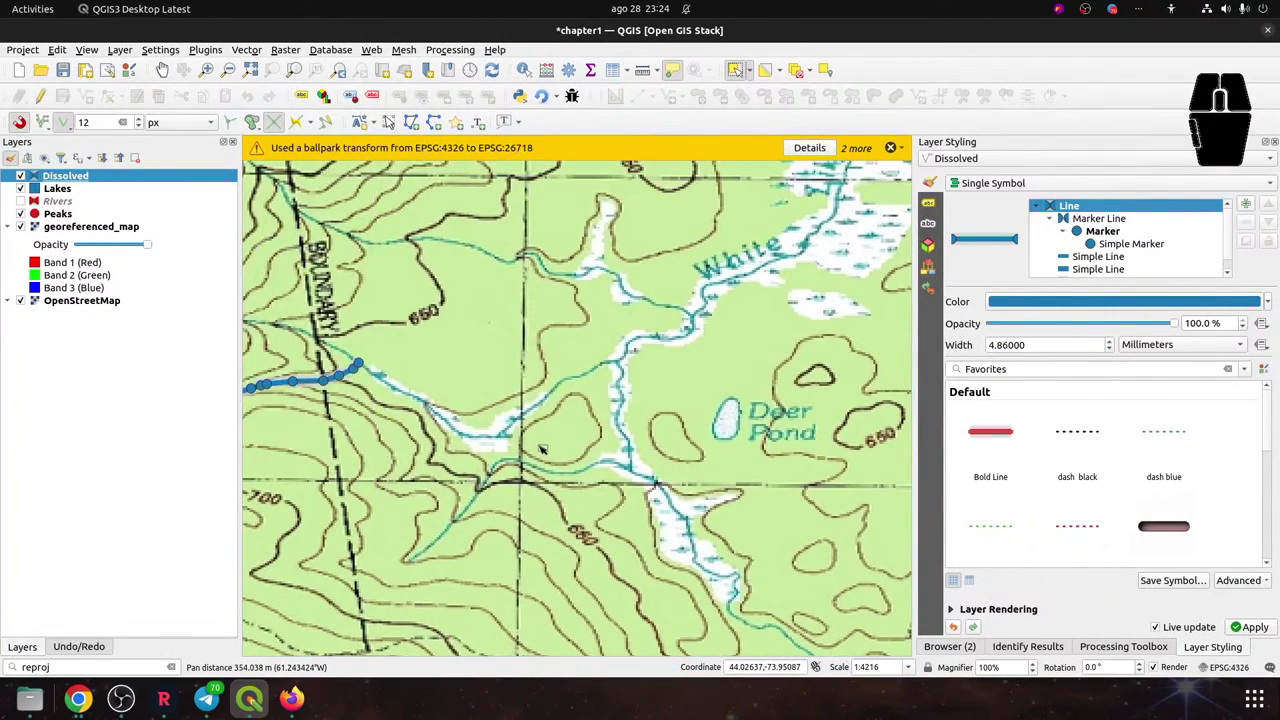
scroll(535, 472, down, 1)
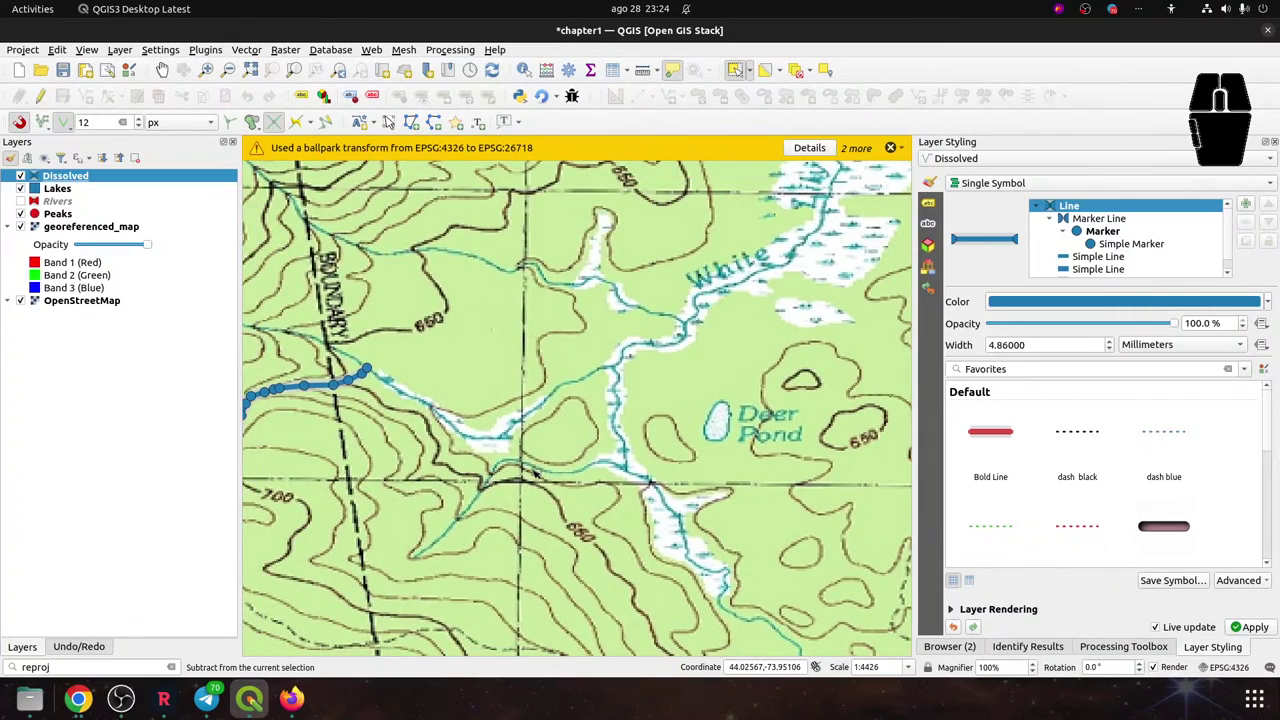
scroll(535, 477, down, 1)
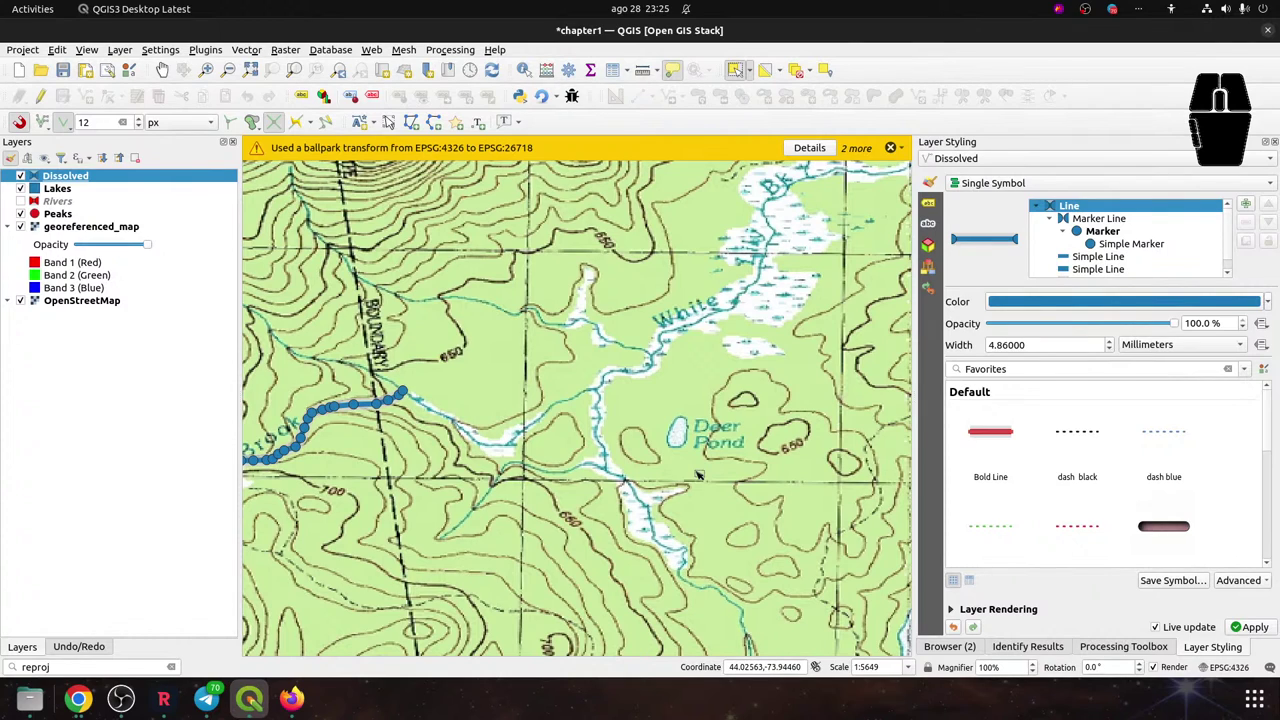
Pan and zoom the map to centre on Deer Pond and Second Pond, then open Plugins
drag(742, 416, 618, 484)
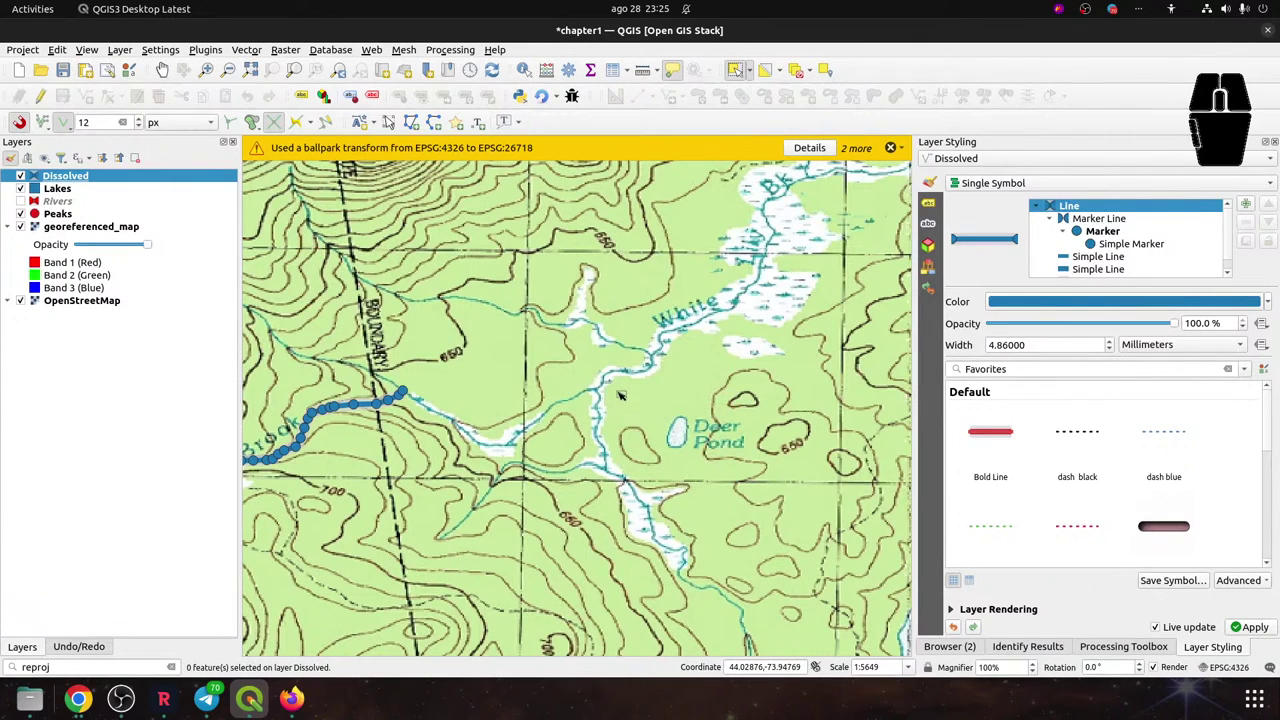
scroll(636, 384, down, 1)
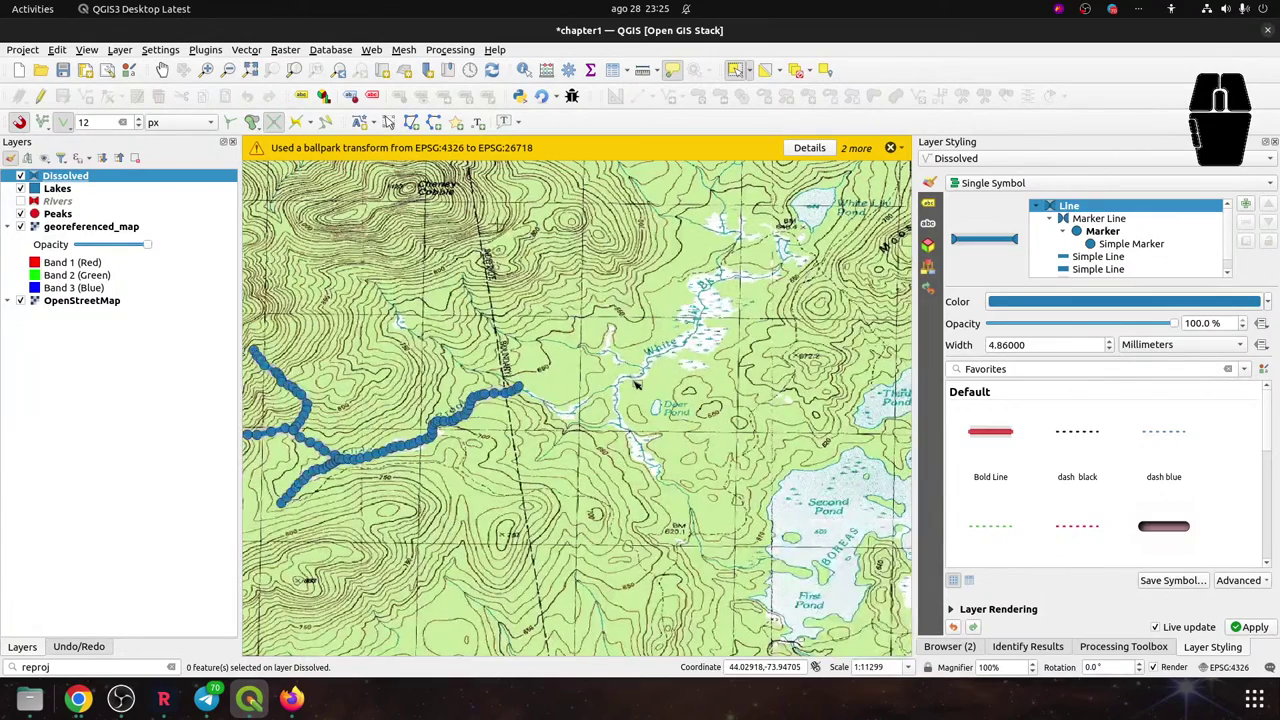
drag(766, 447, 491, 321)
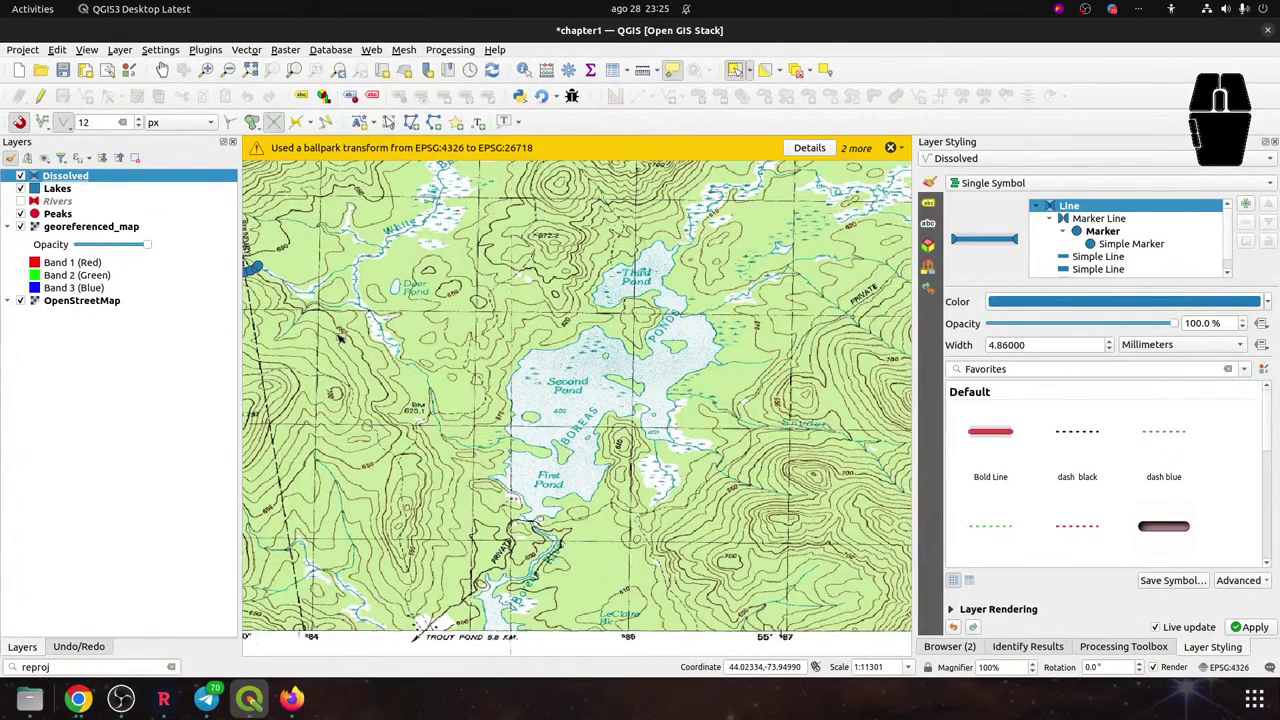
drag(340, 340, 521, 375)
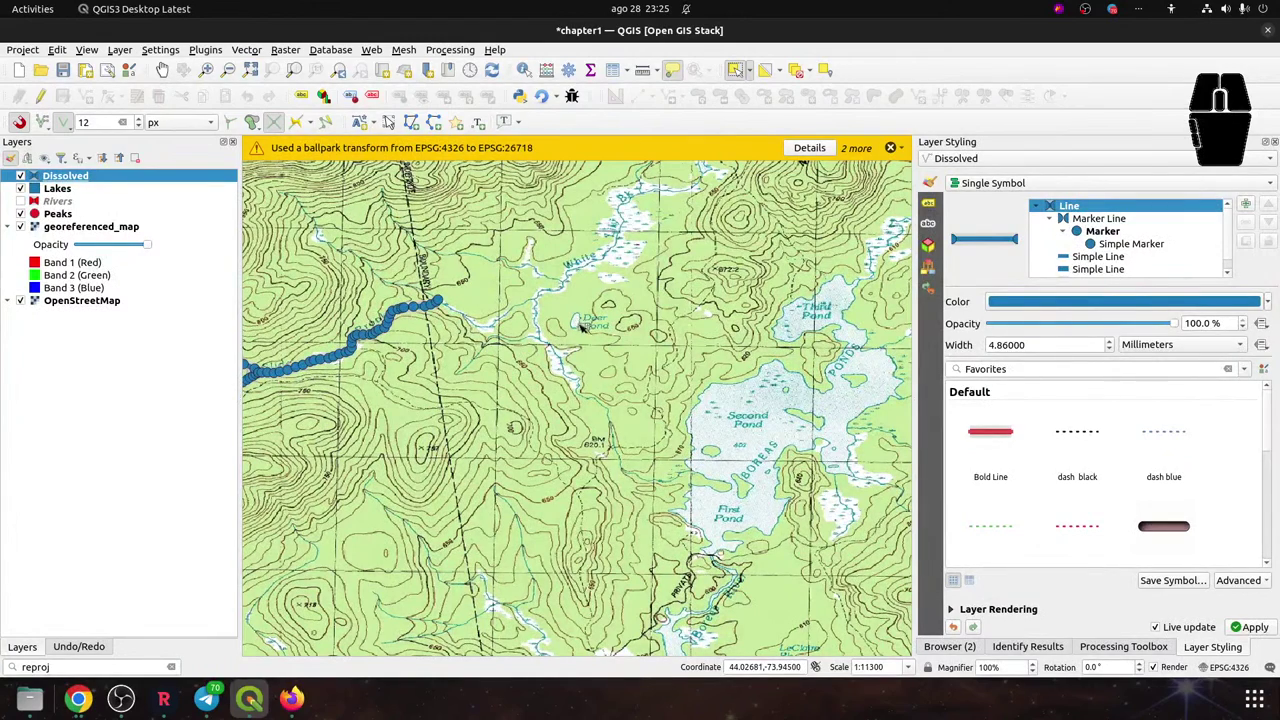
drag(748, 420, 545, 402)
scroll(560, 400, up, 1)
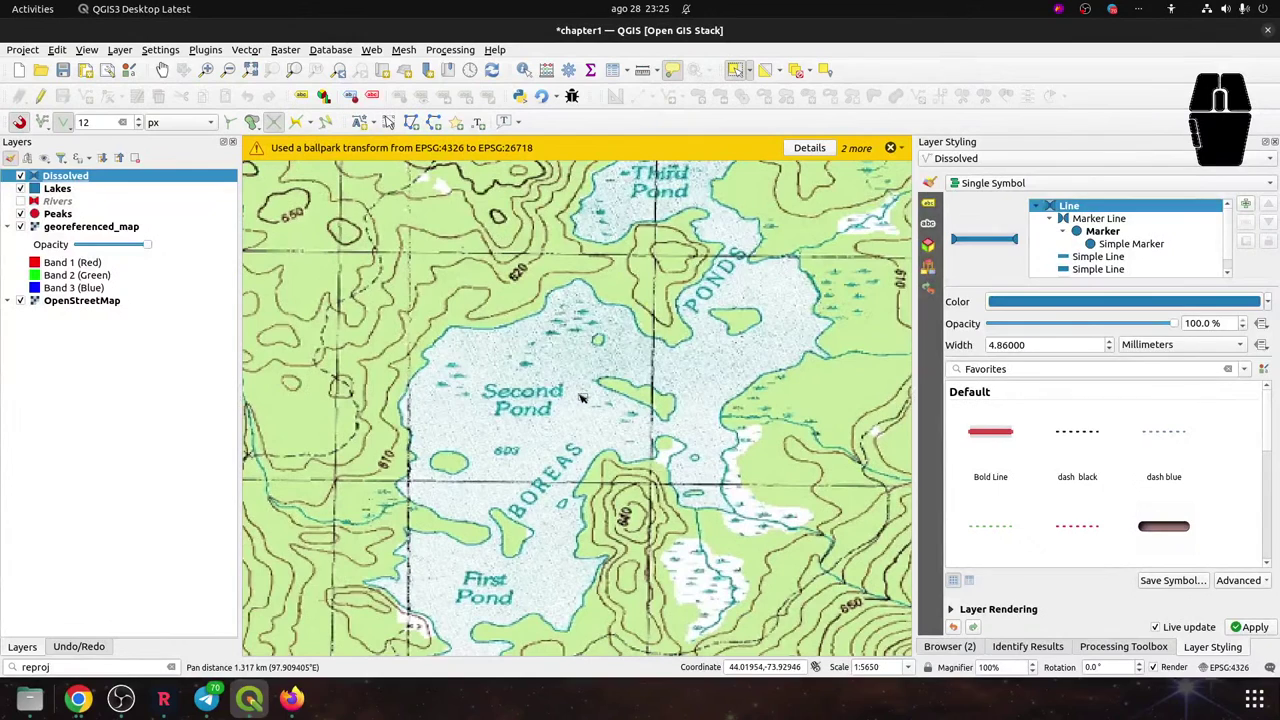
scroll(580, 397, down, 1)
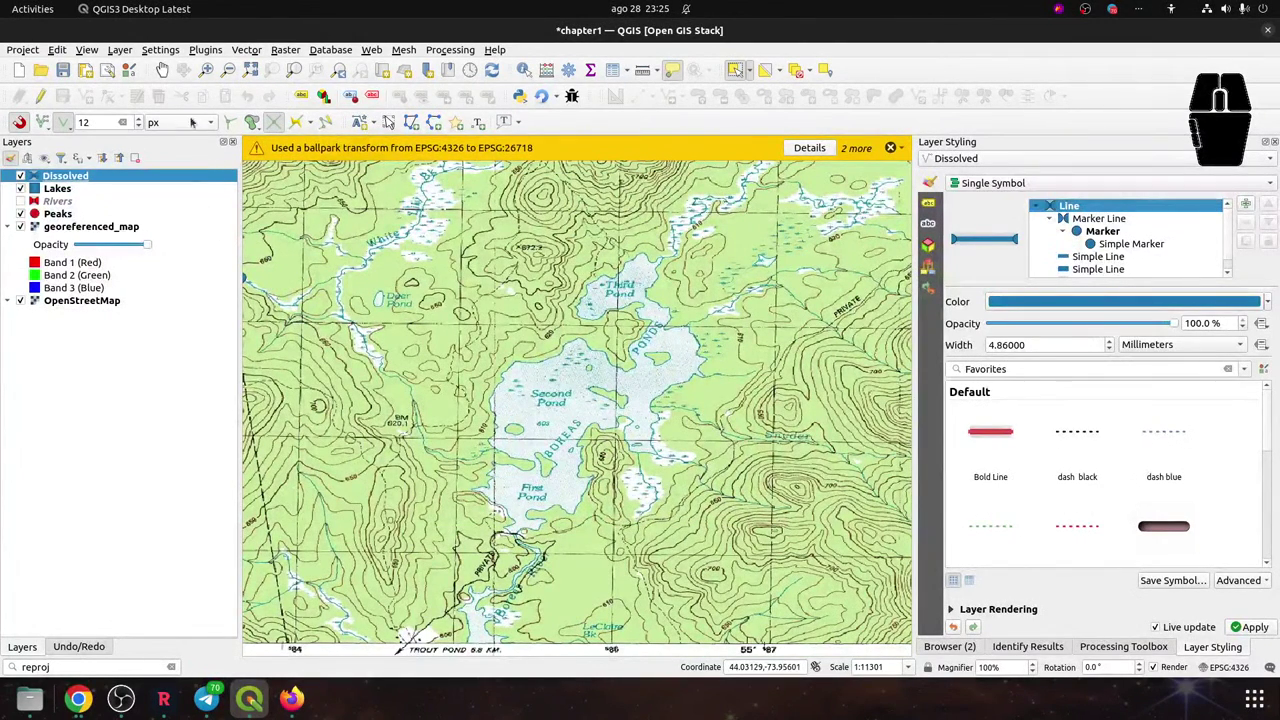
click(205, 49)
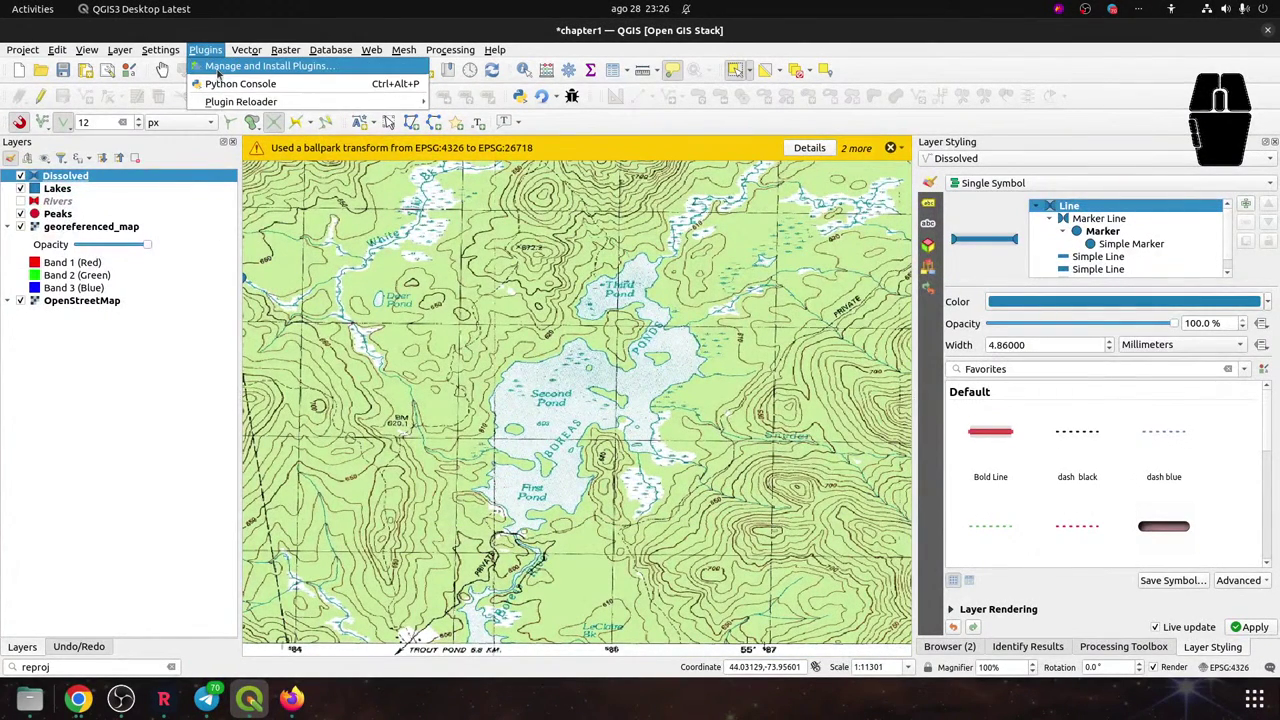
In the plugin manager, search uninstalled plugins for 'raster'
click(218, 67)
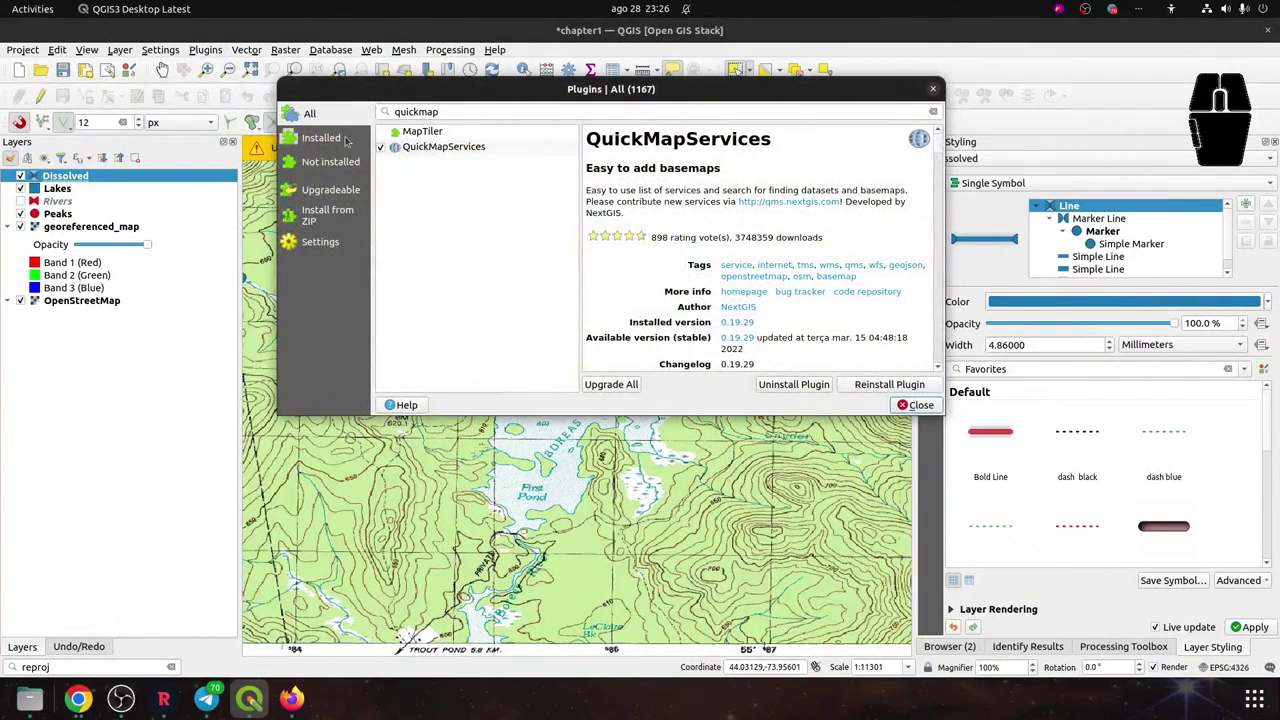
click(350, 139)
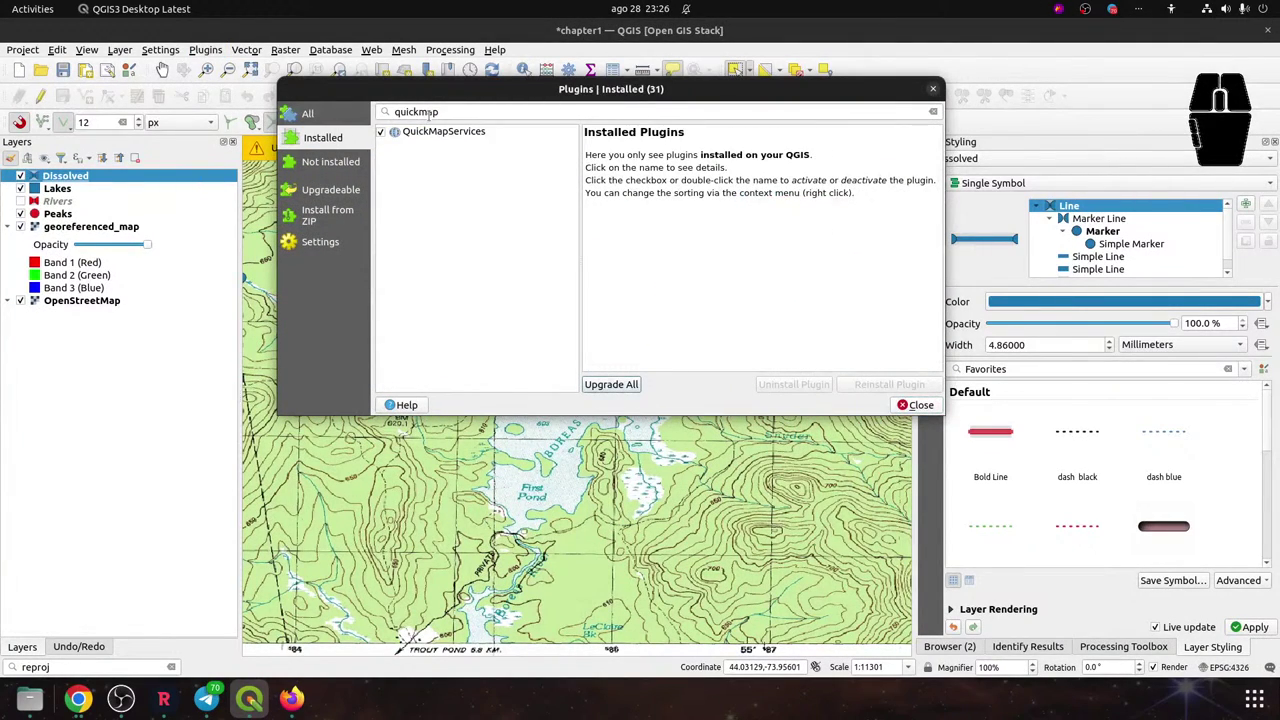
click(330, 162)
double_click(434, 112)
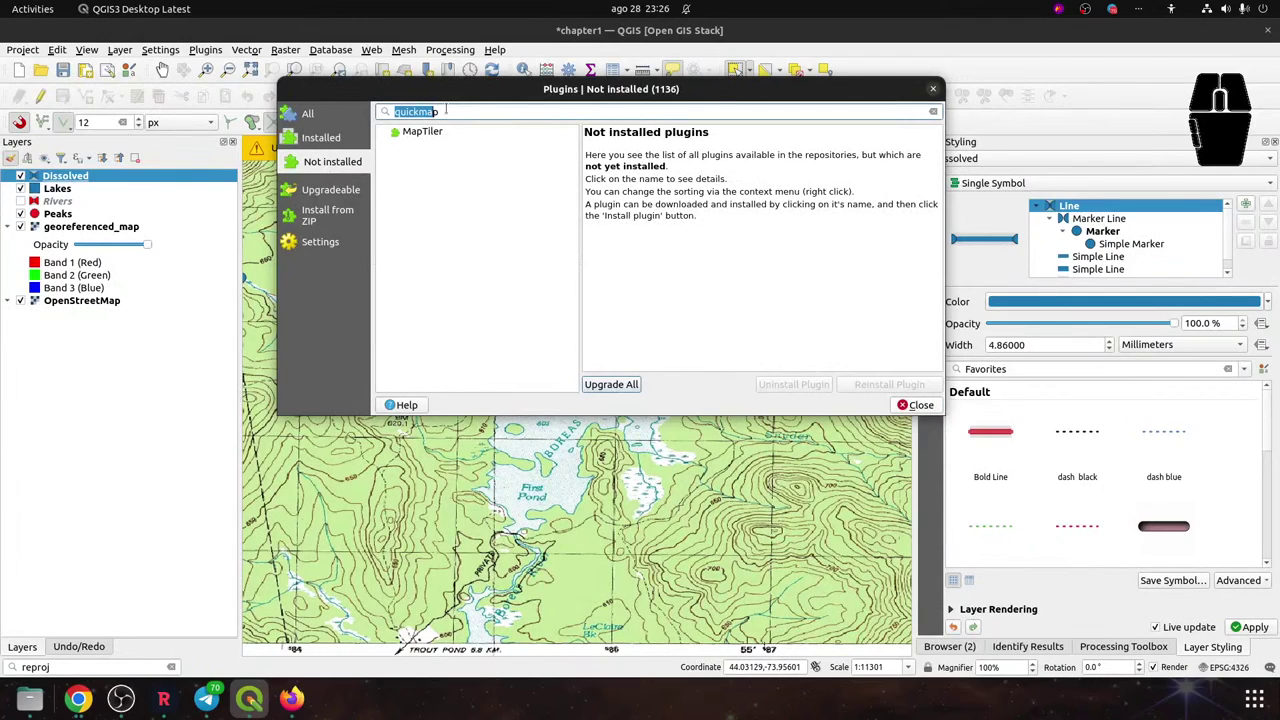
text(rasterp)
key(BackSpace)
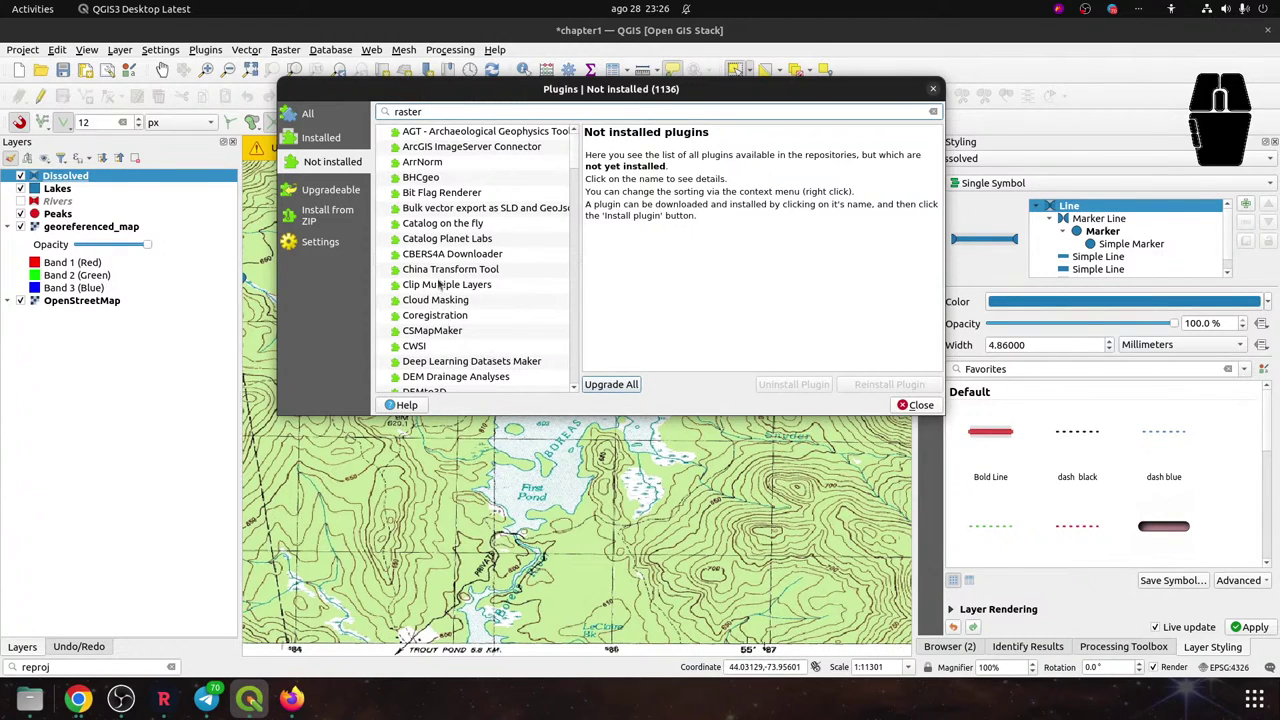
scroll(440, 287, down, 4)
scroll(438, 286, down, 1)
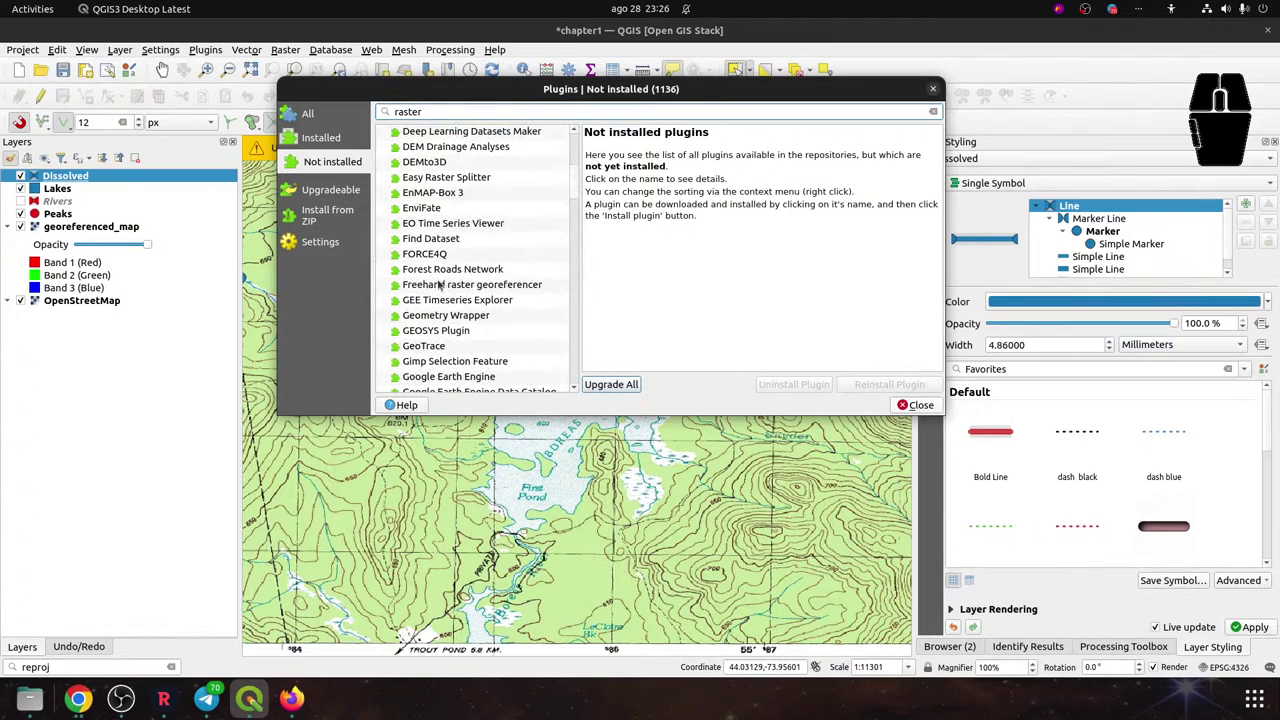
Search for 'digiti' and review the Freehand Editing 3 and QAD plugin details
key(BackSpace)
key(BackSpace)
key(BackSpace)
key(BackSpace)
key(BackSpace)
key(BackSpace)
text(di)
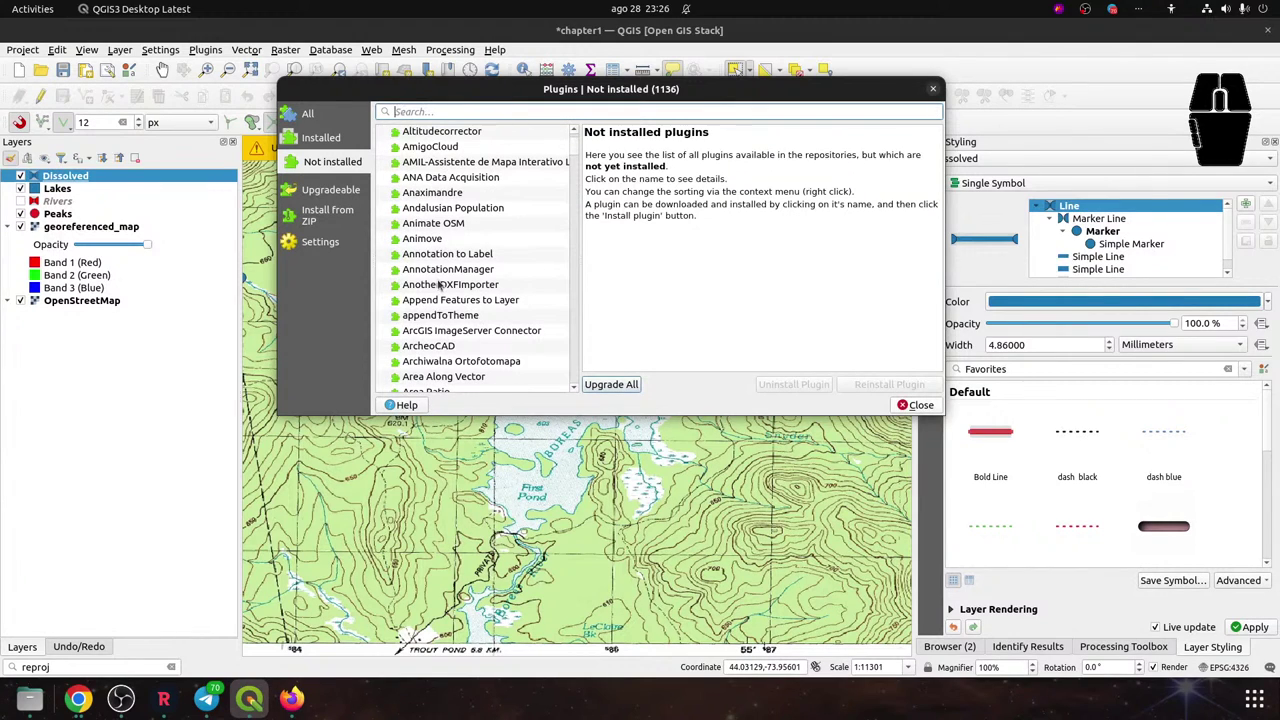
text(git)
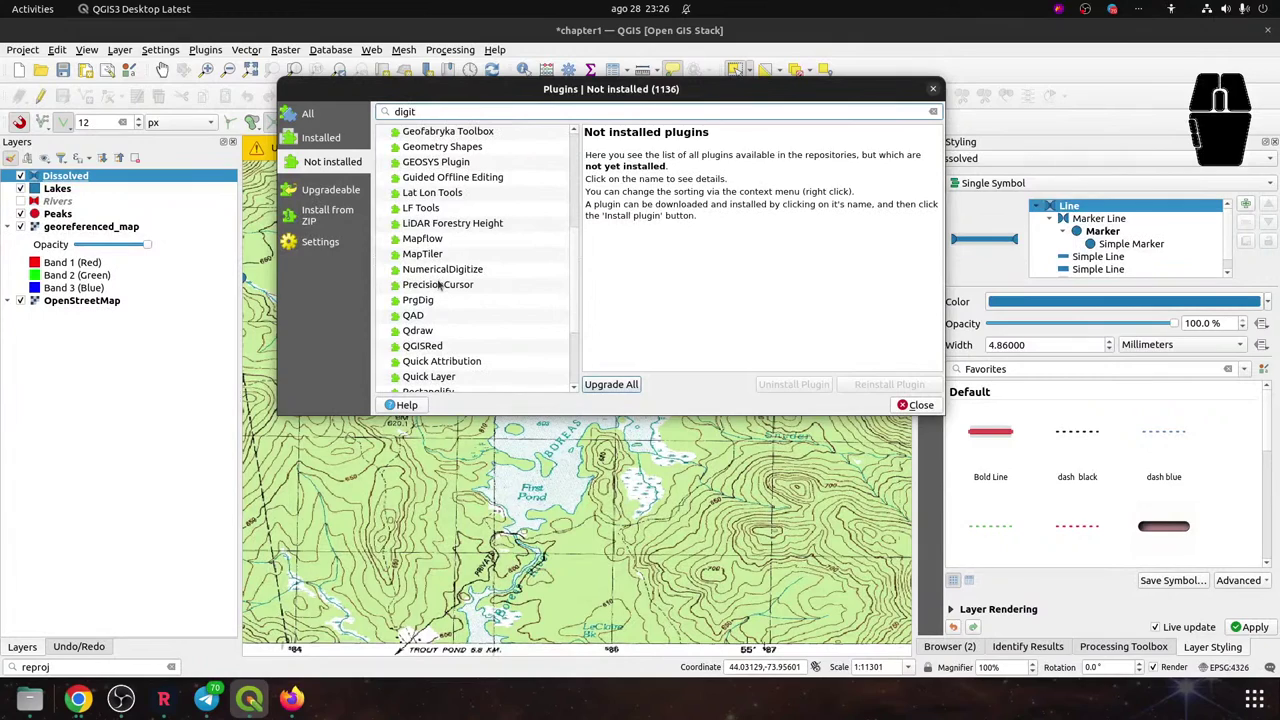
text(i)
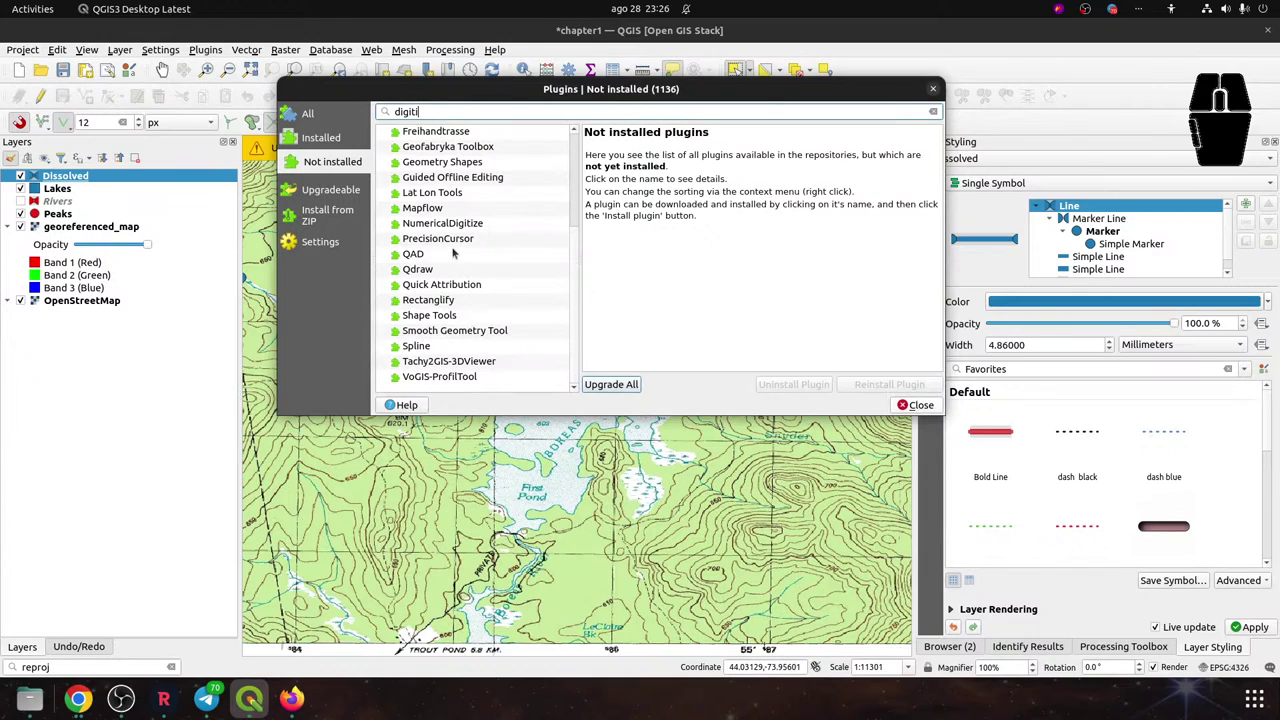
scroll(458, 235, up, 2)
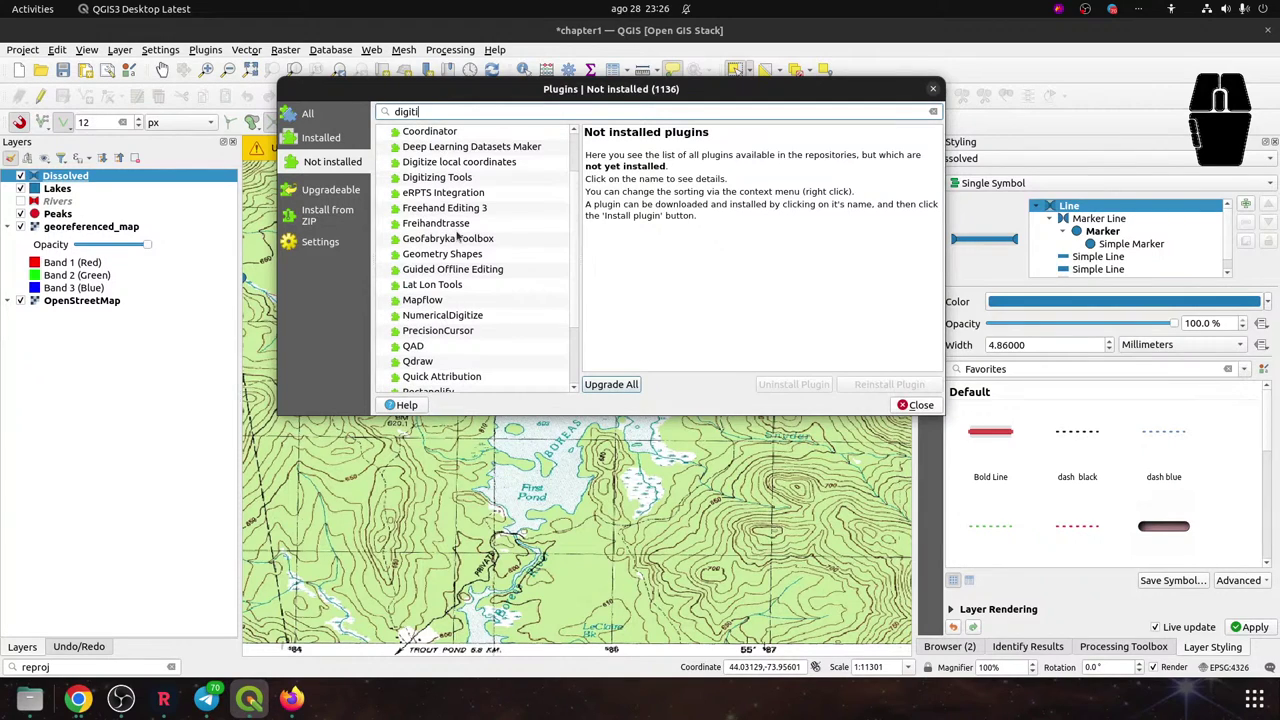
scroll(458, 236, up, 1)
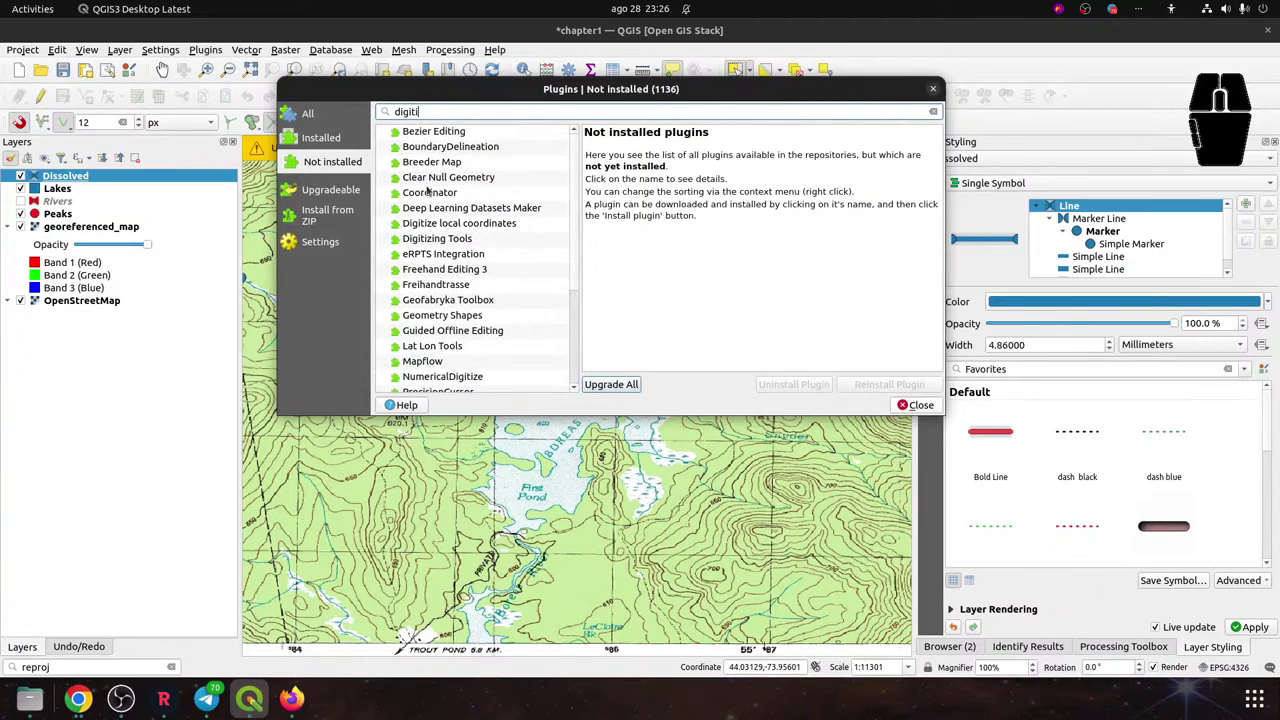
click(433, 270)
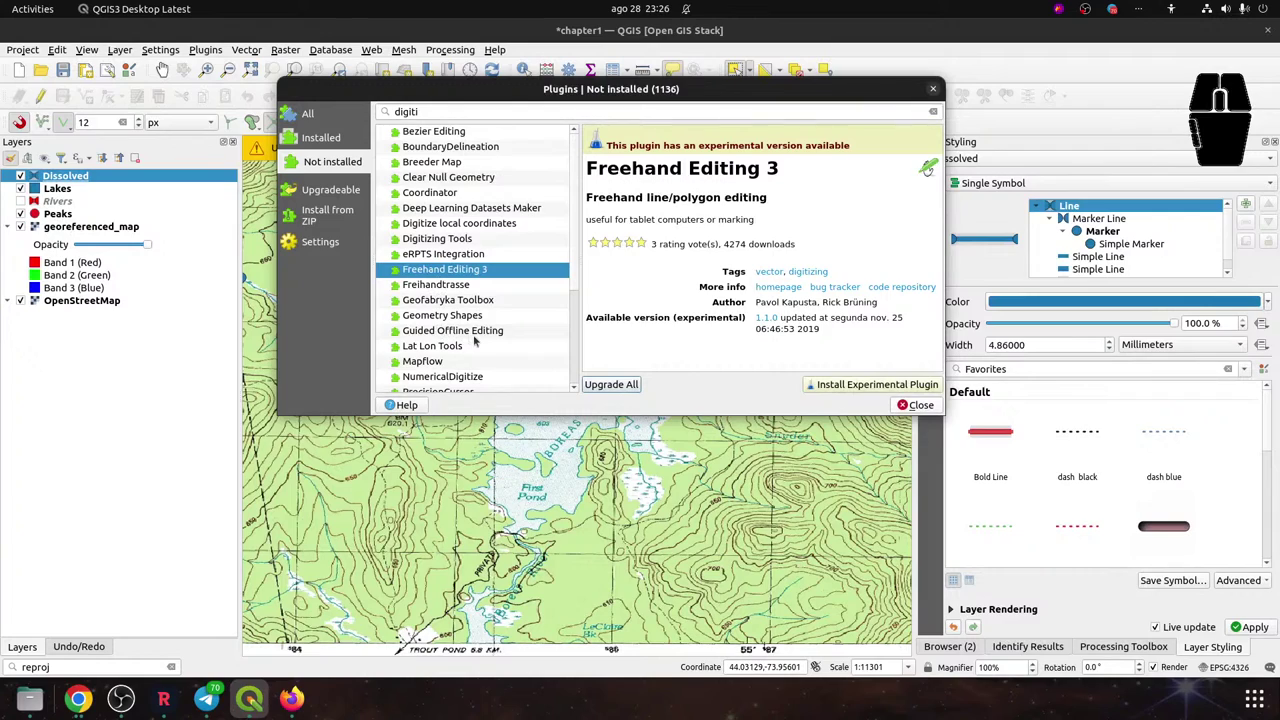
scroll(477, 342, down, 1)
click(418, 361)
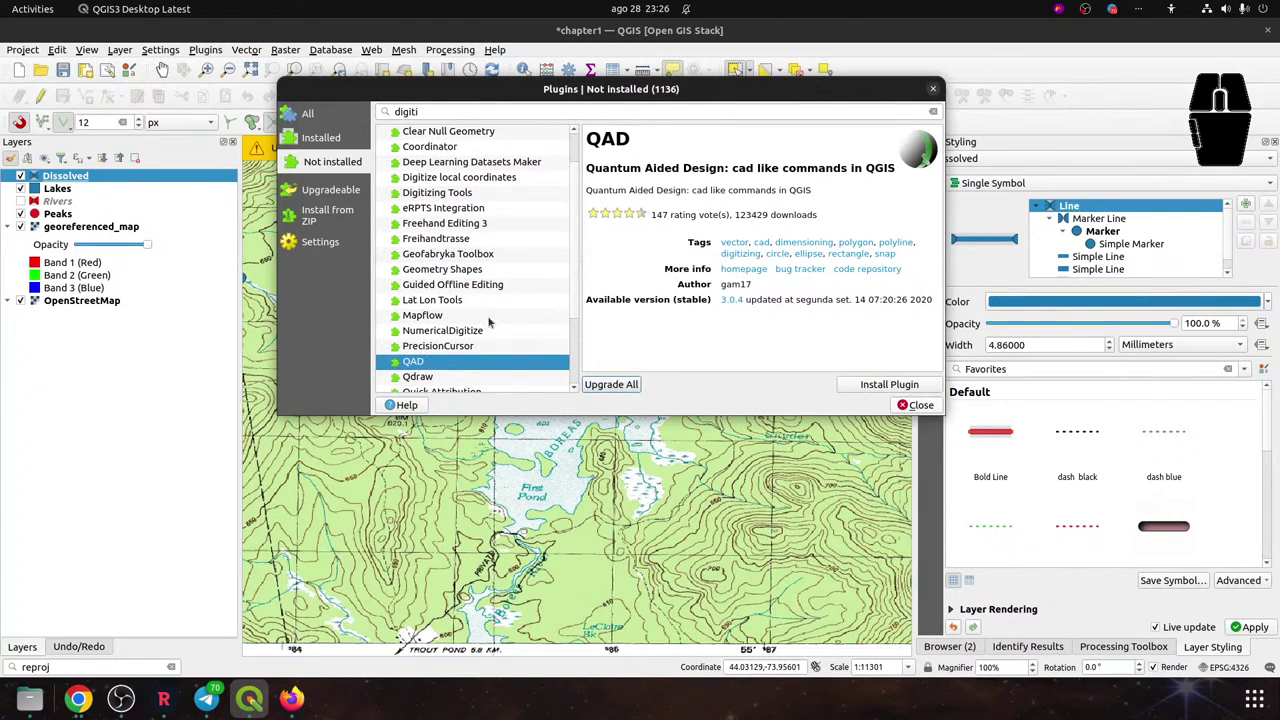
scroll(490, 322, down, 2)
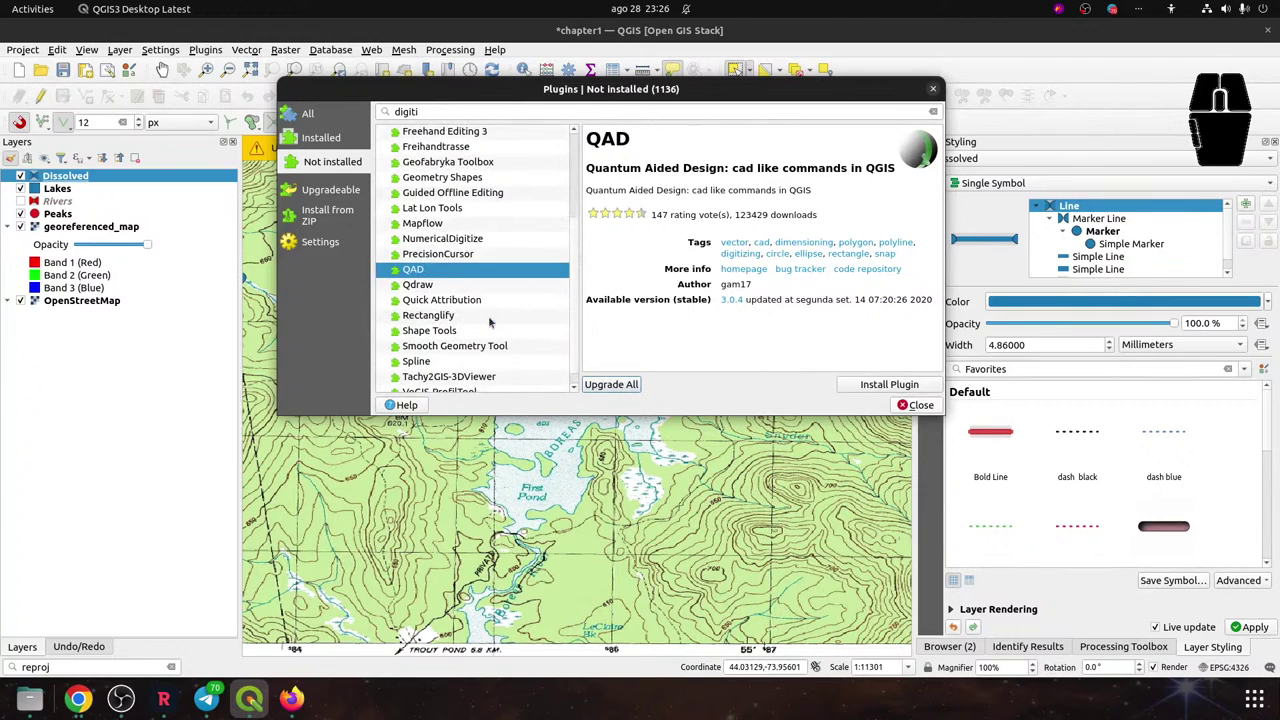
scroll(490, 322, down, 1)
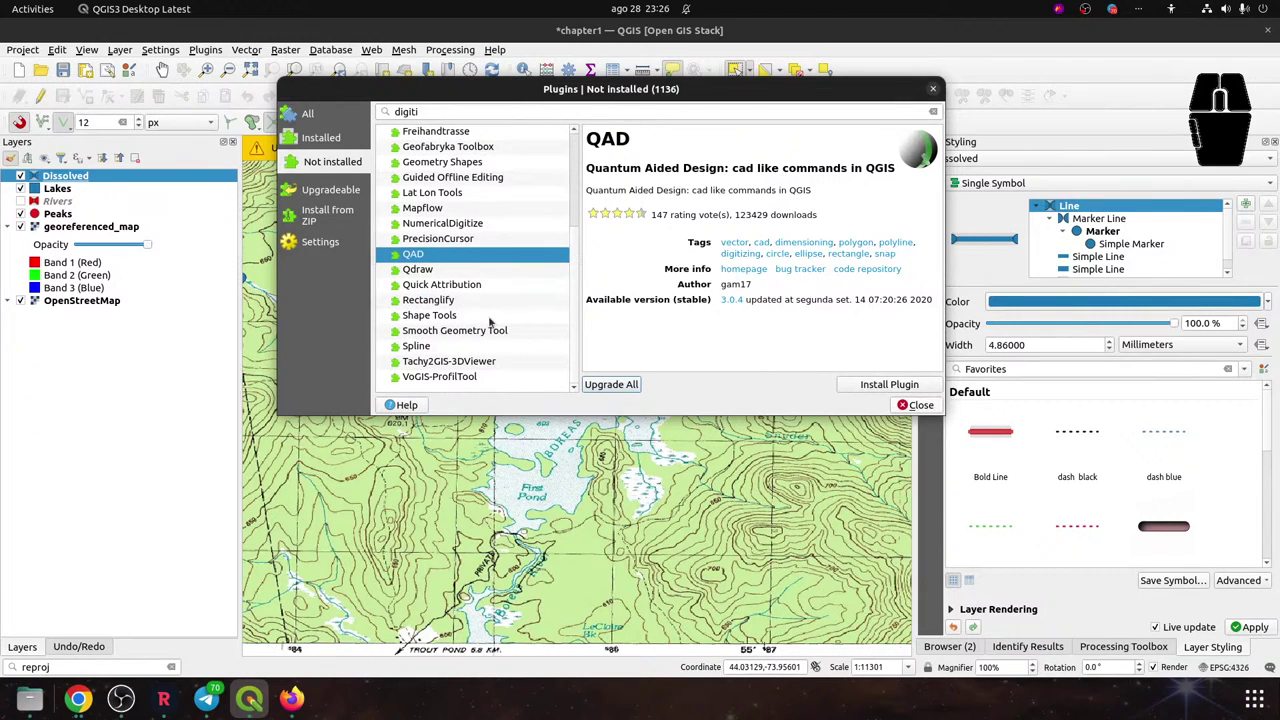
Enable the installed Raster Tracer plugin and close the plugin manager
click(305, 139)
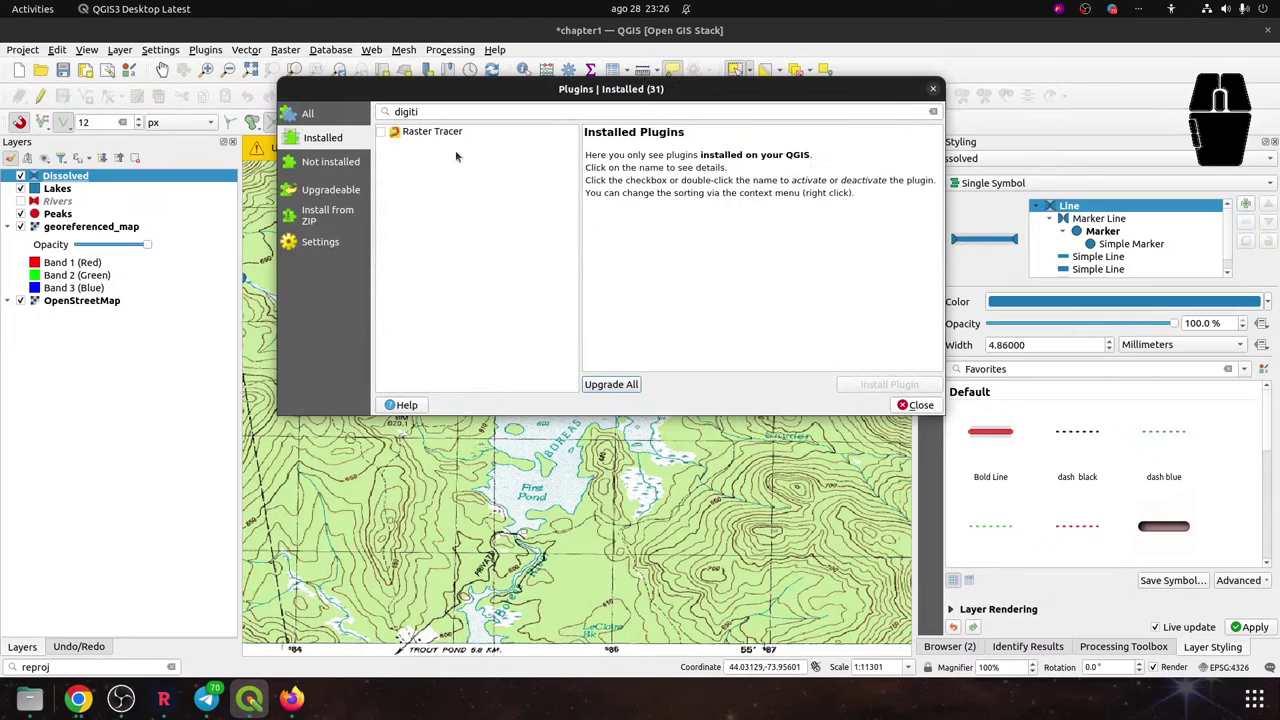
double_click(428, 136)
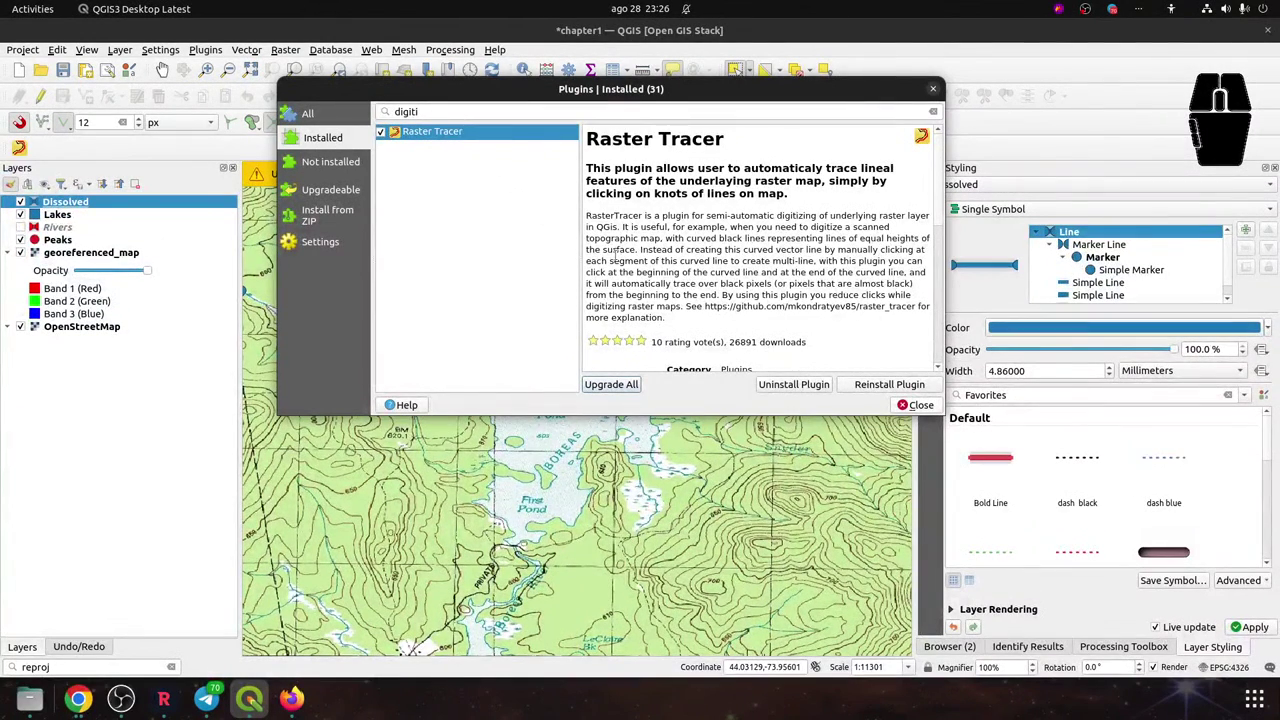
click(908, 405)
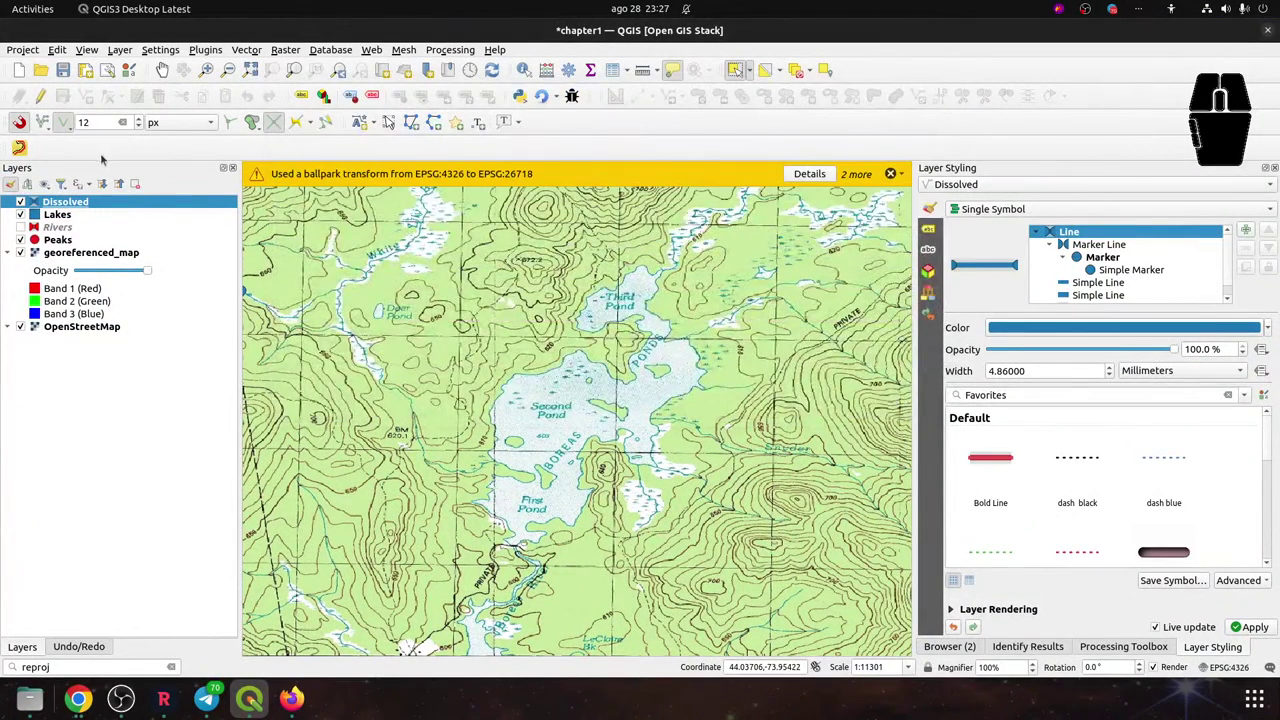
Launch Raster Tracer's Trace Raster tool and dock its panel beside Layers
drag(6, 146, 617, 121)
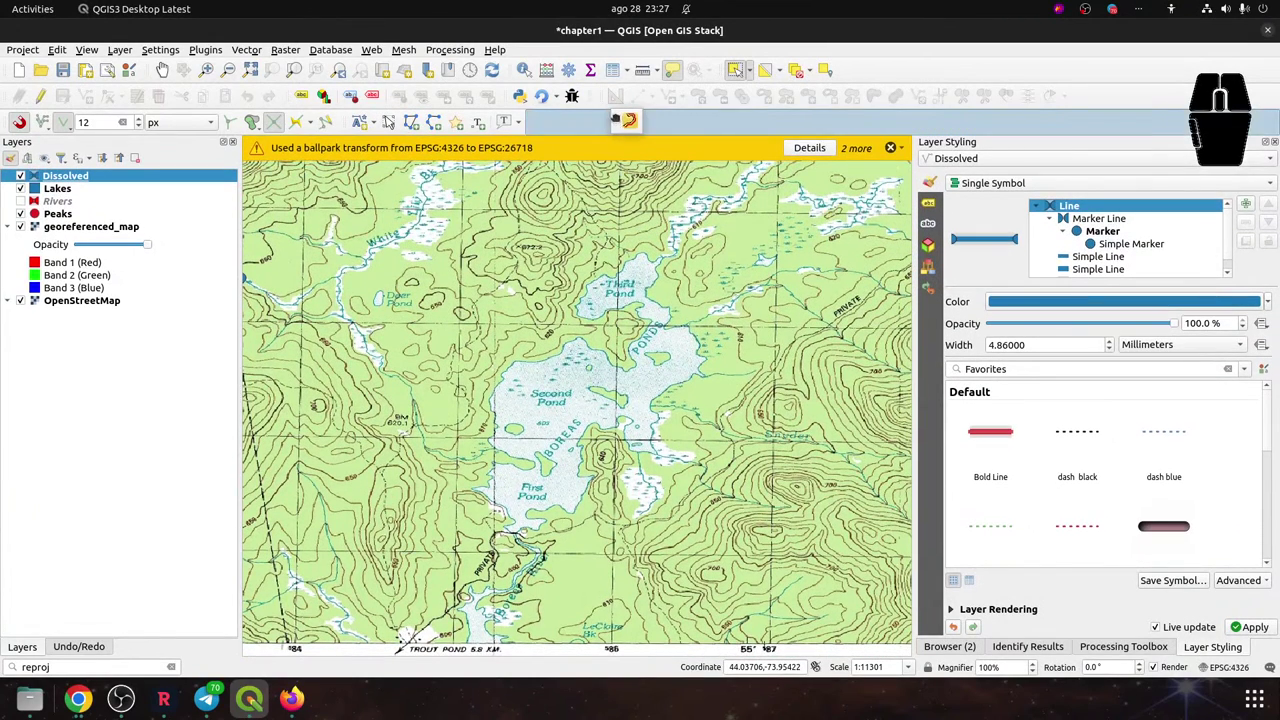
click(282, 52)
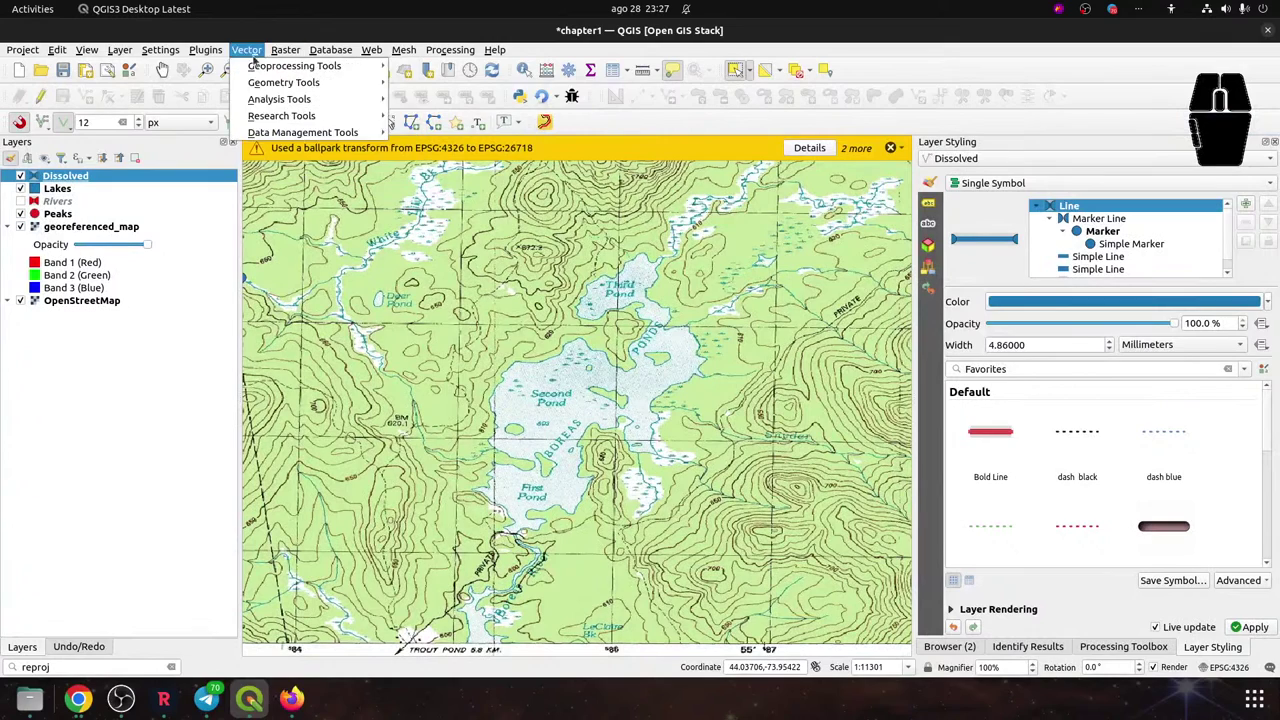
mouse_move(298, 122)
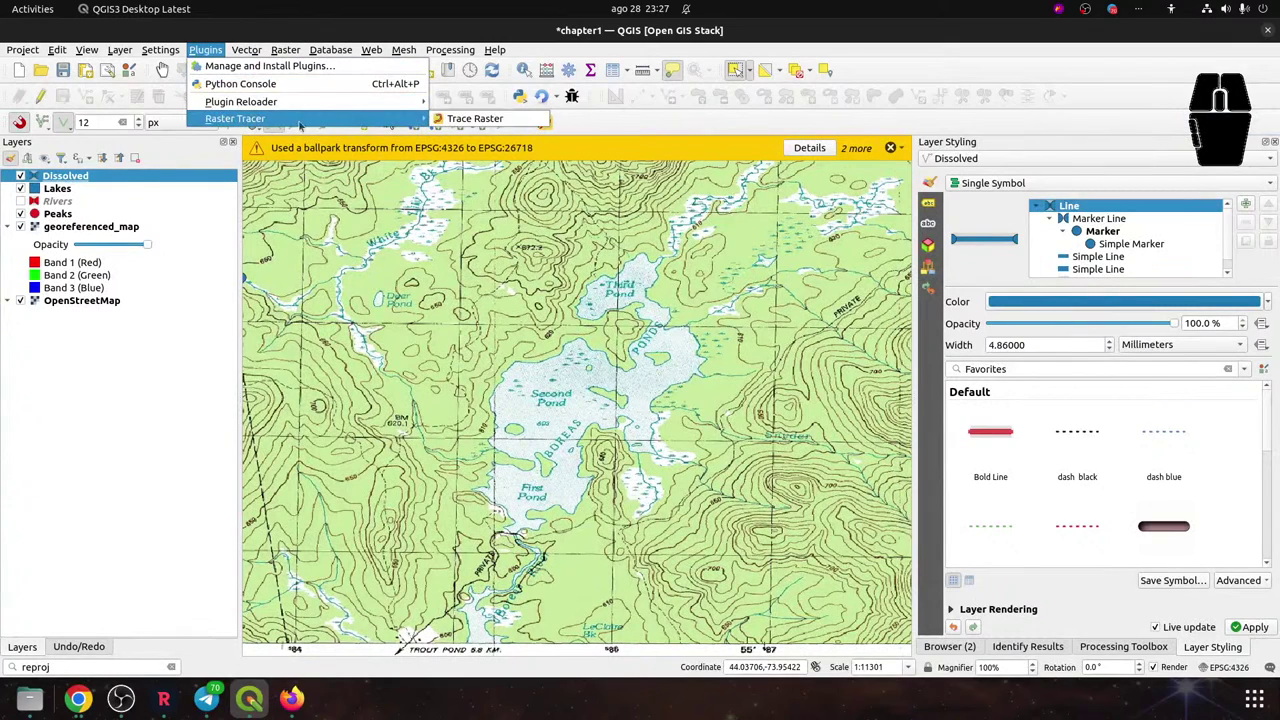
click(470, 119)
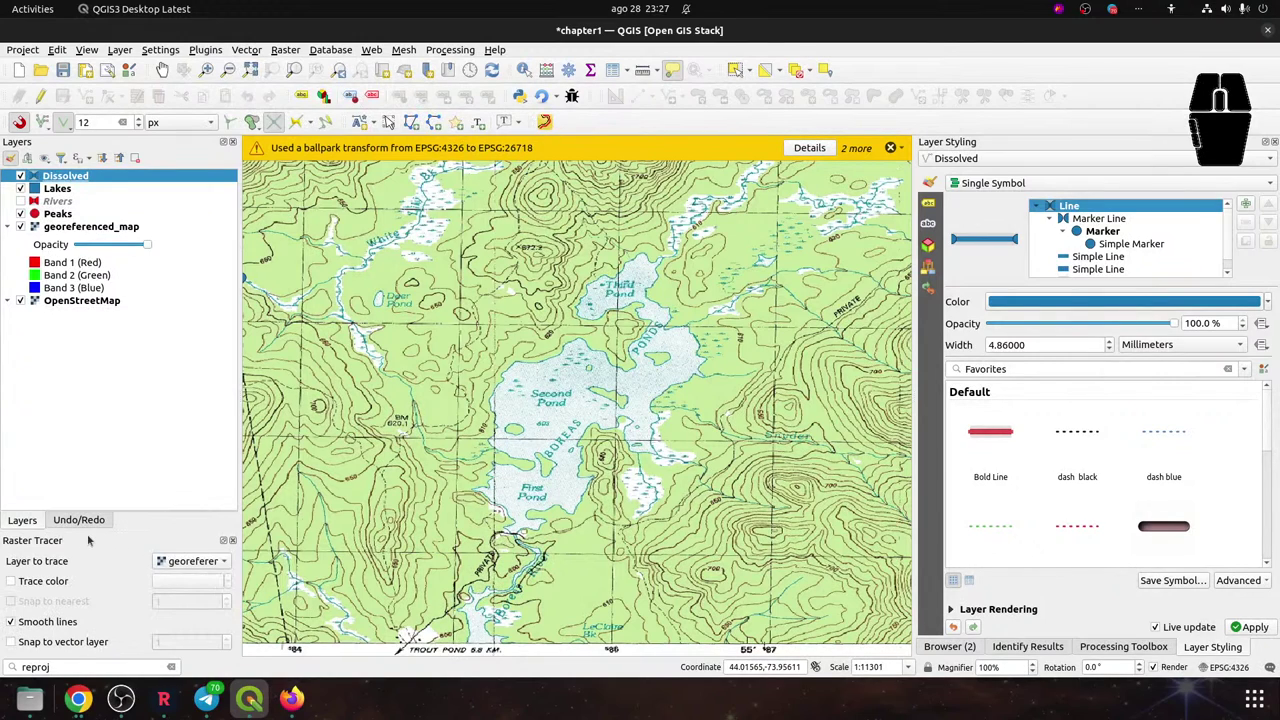
drag(87, 546, 184, 349)
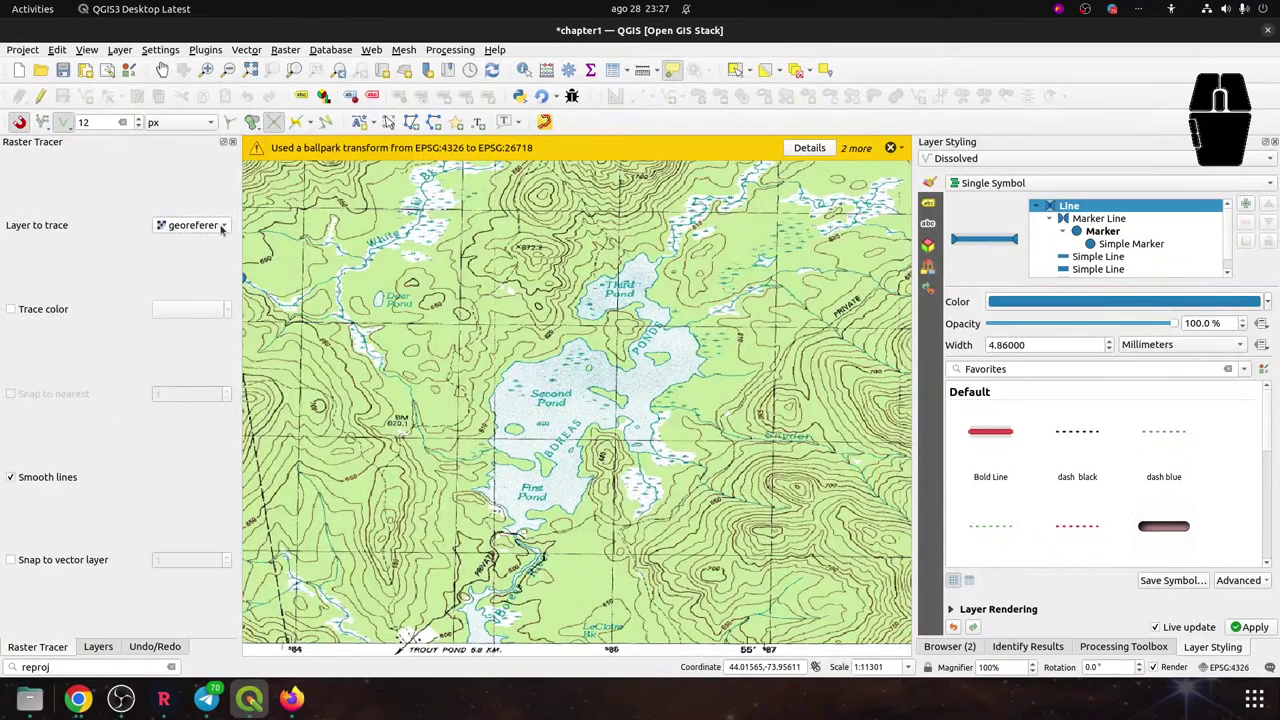
Turn on red trace colour, snap to nearest at 5, and snap to vector layers
click(37, 312)
click(210, 312)
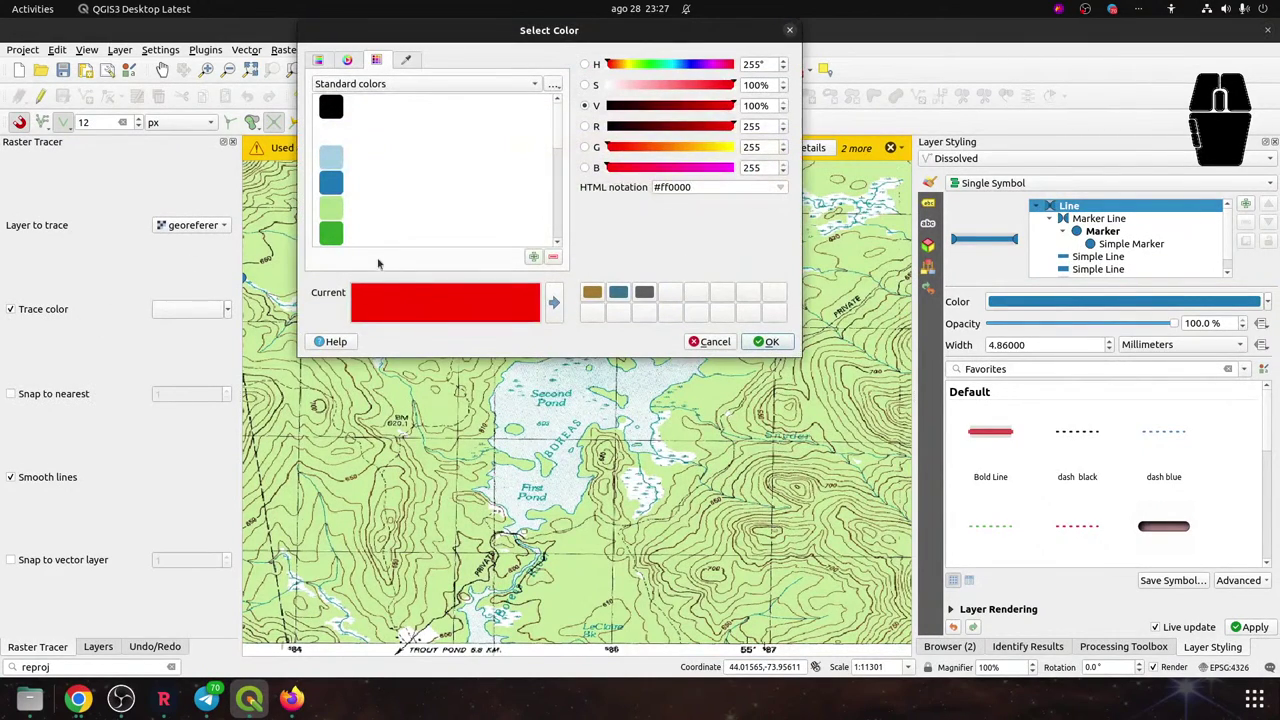
click(764, 342)
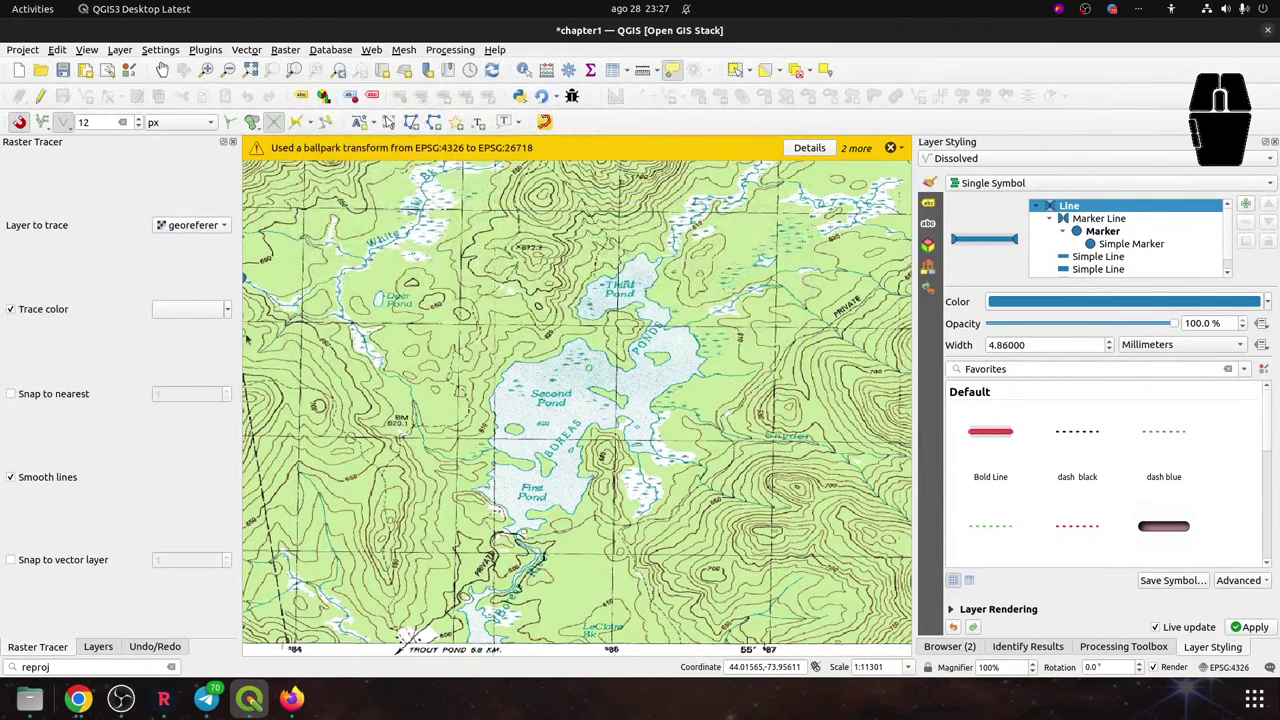
click(10, 394)
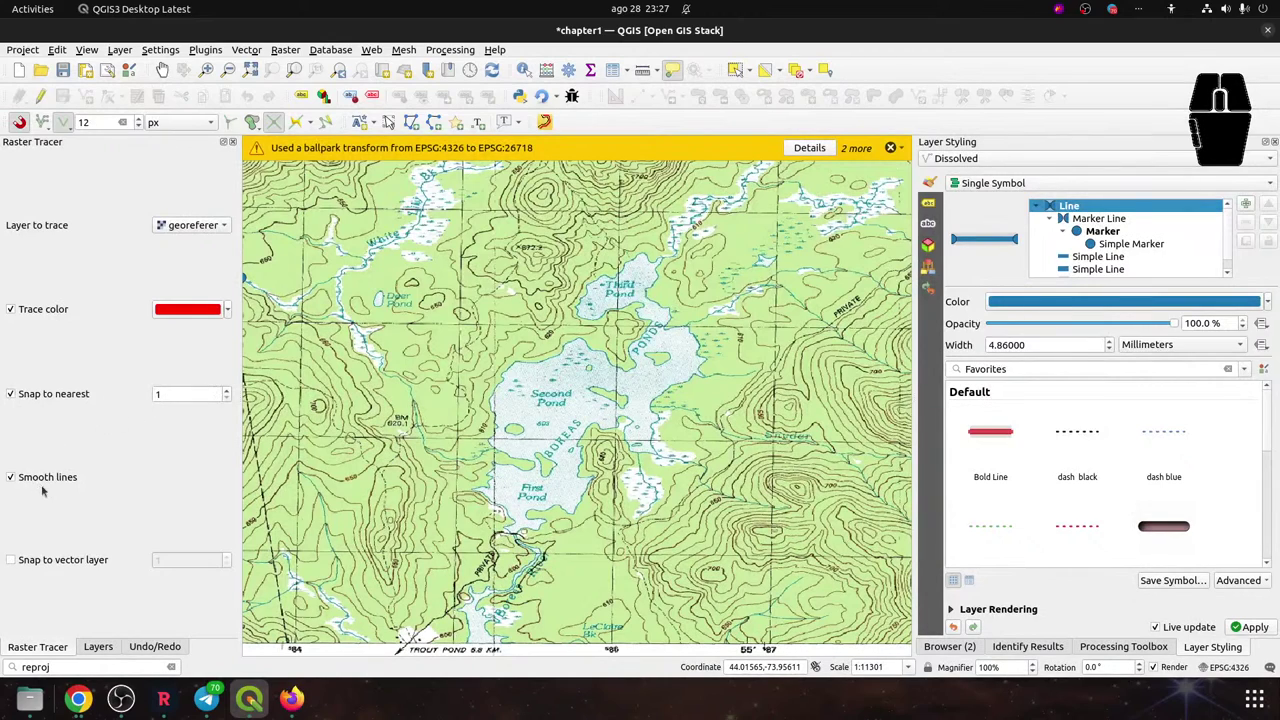
double_click(170, 396)
click(17, 561)
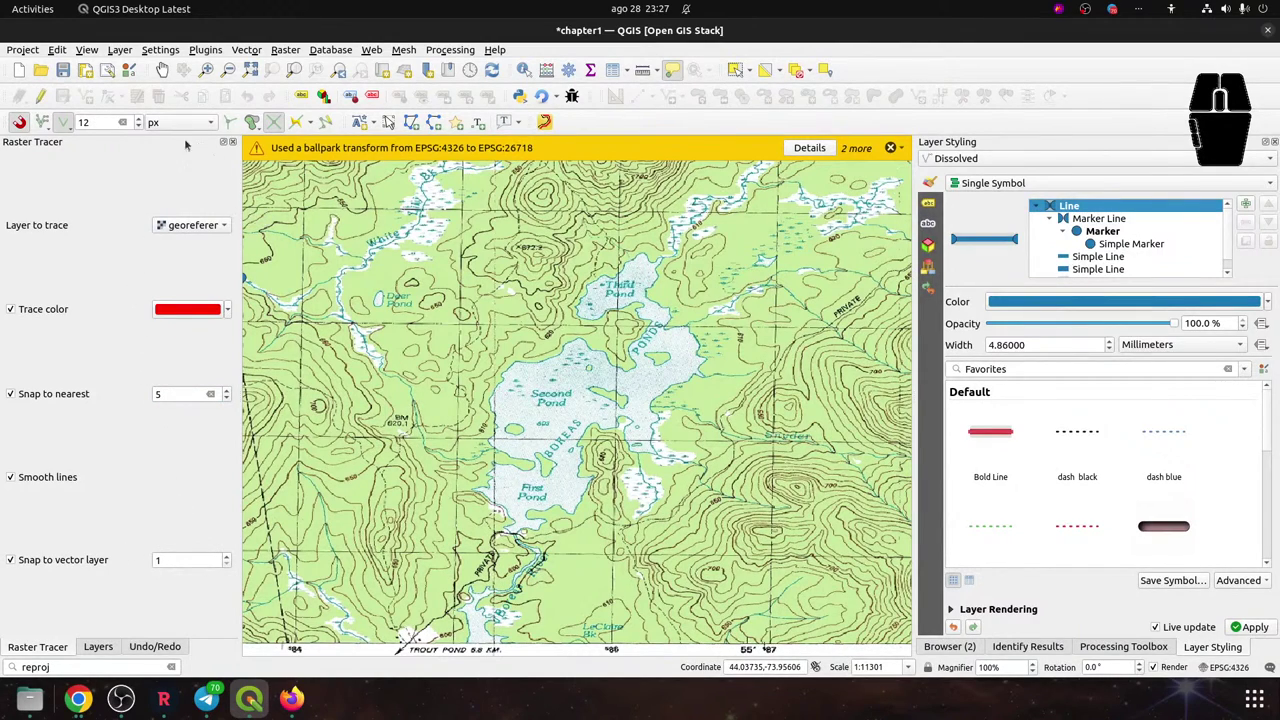
click(98, 647)
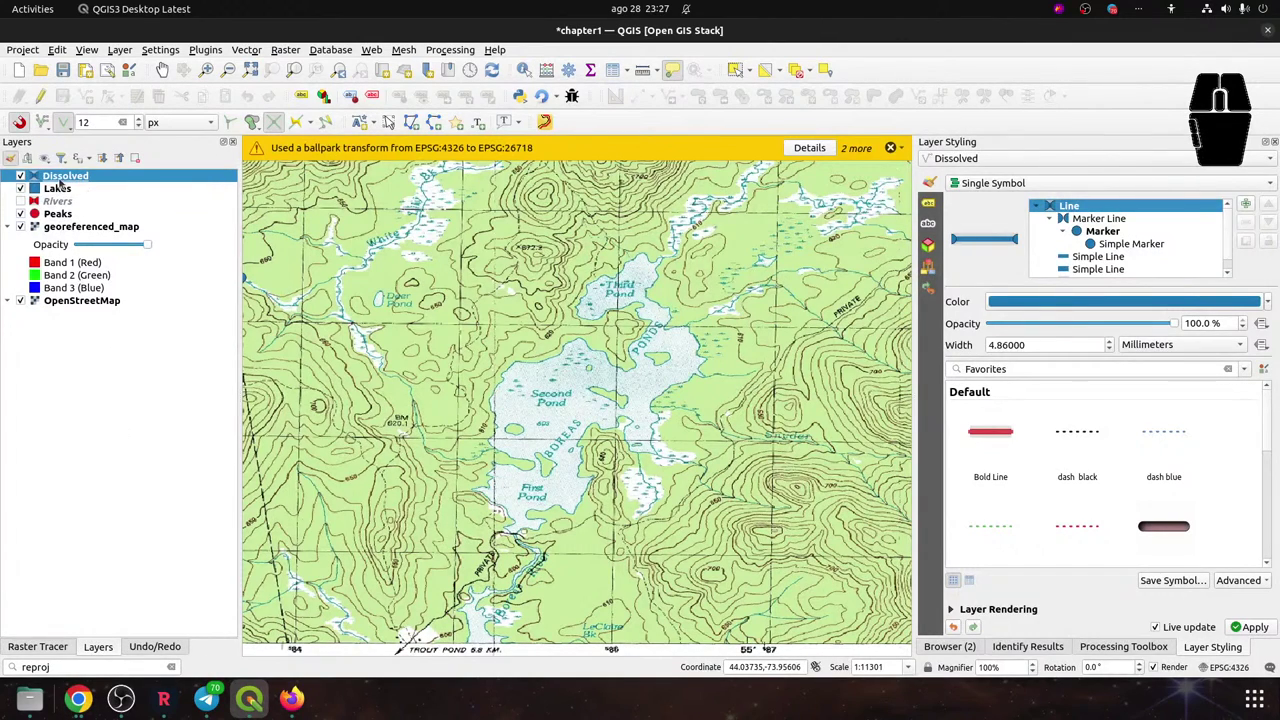
Start editing Lakes and place the first two polygon vertices on Second Pond's north shoreline
click(40, 96)
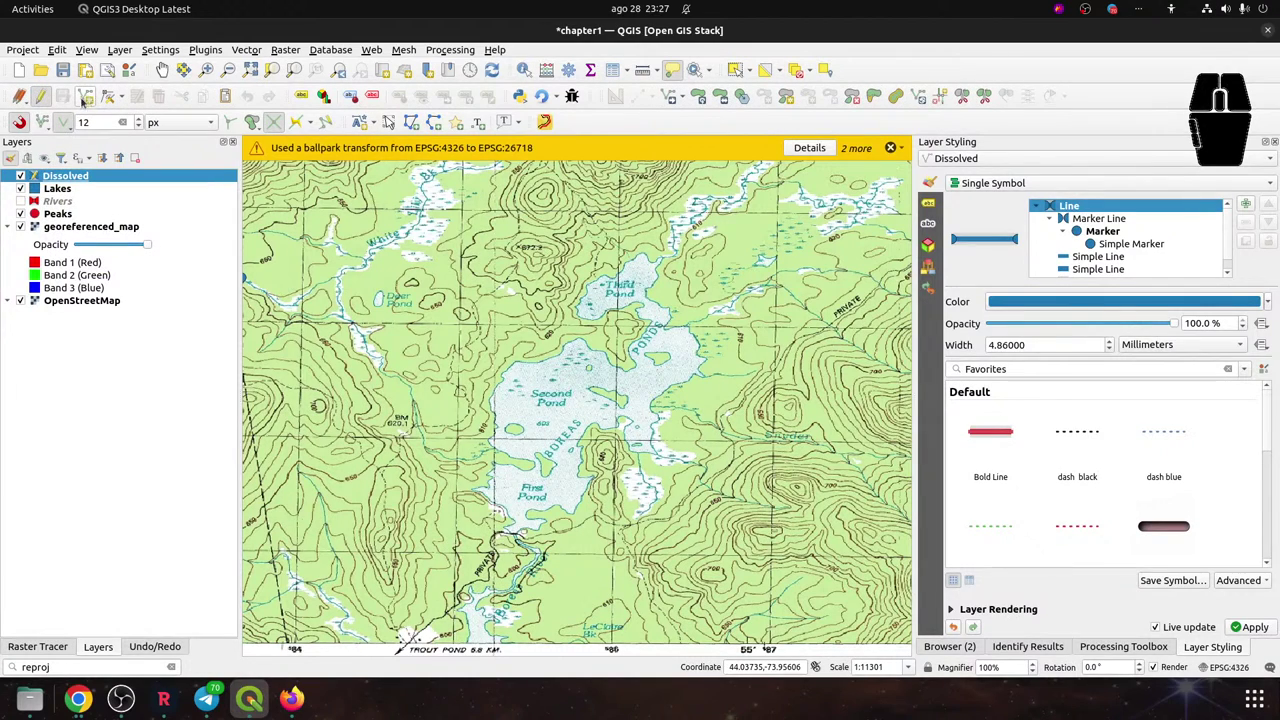
click(40, 96)
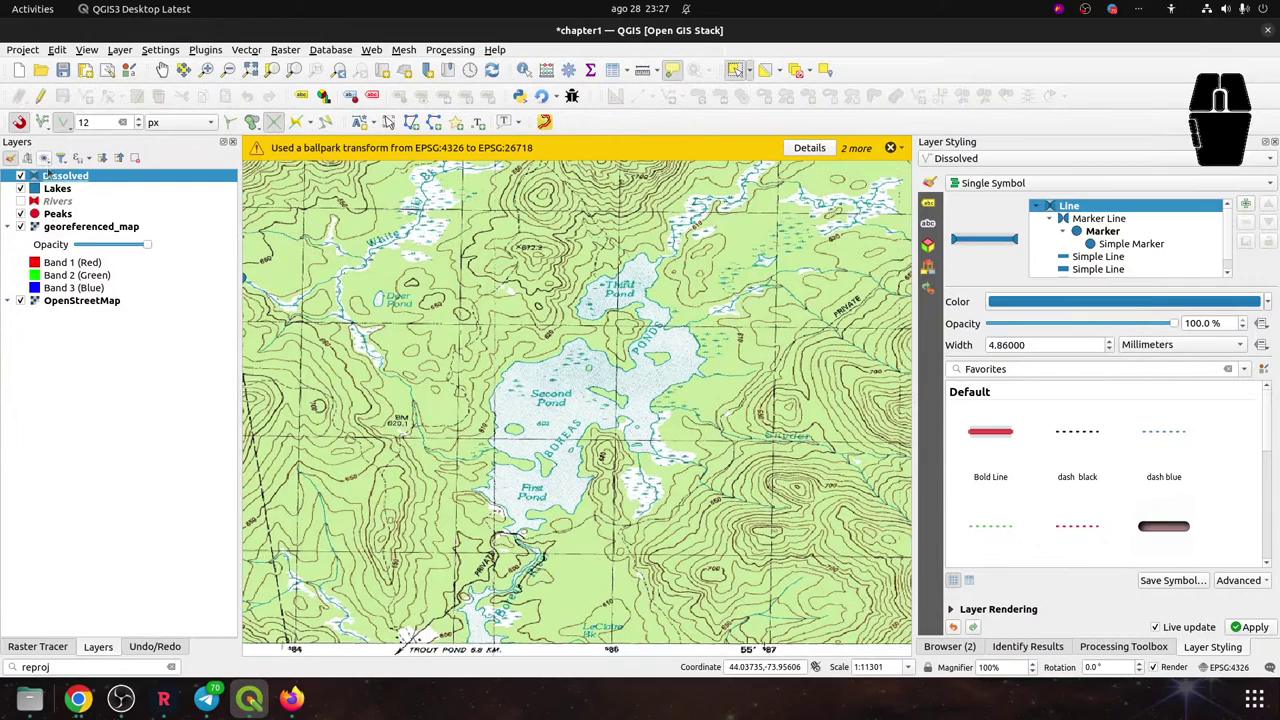
click(57, 189)
click(40, 96)
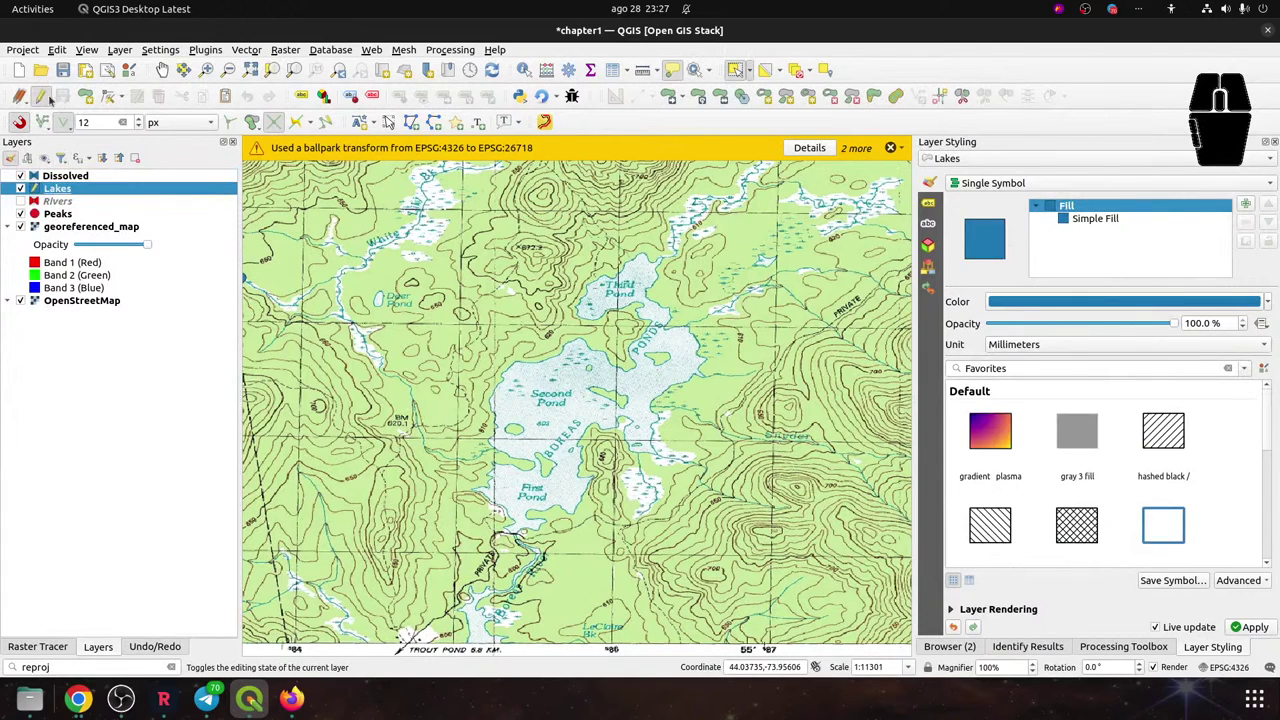
click(85, 96)
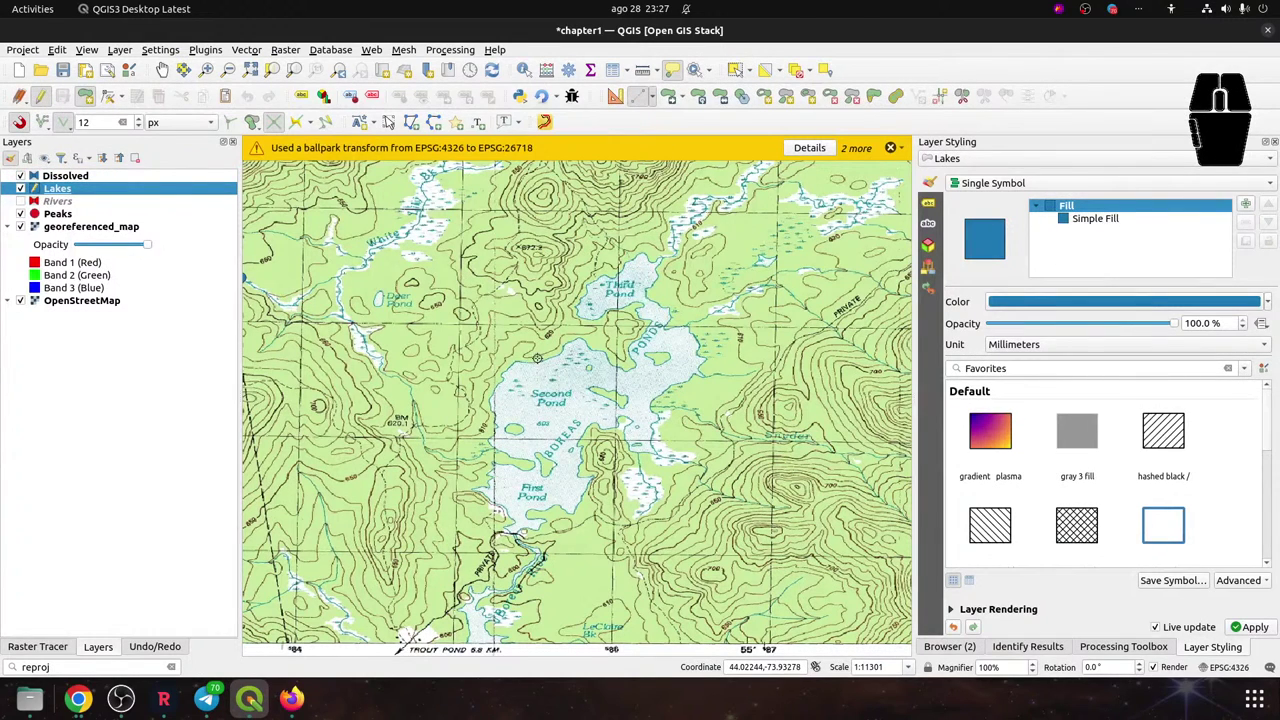
scroll(536, 359, up, 2)
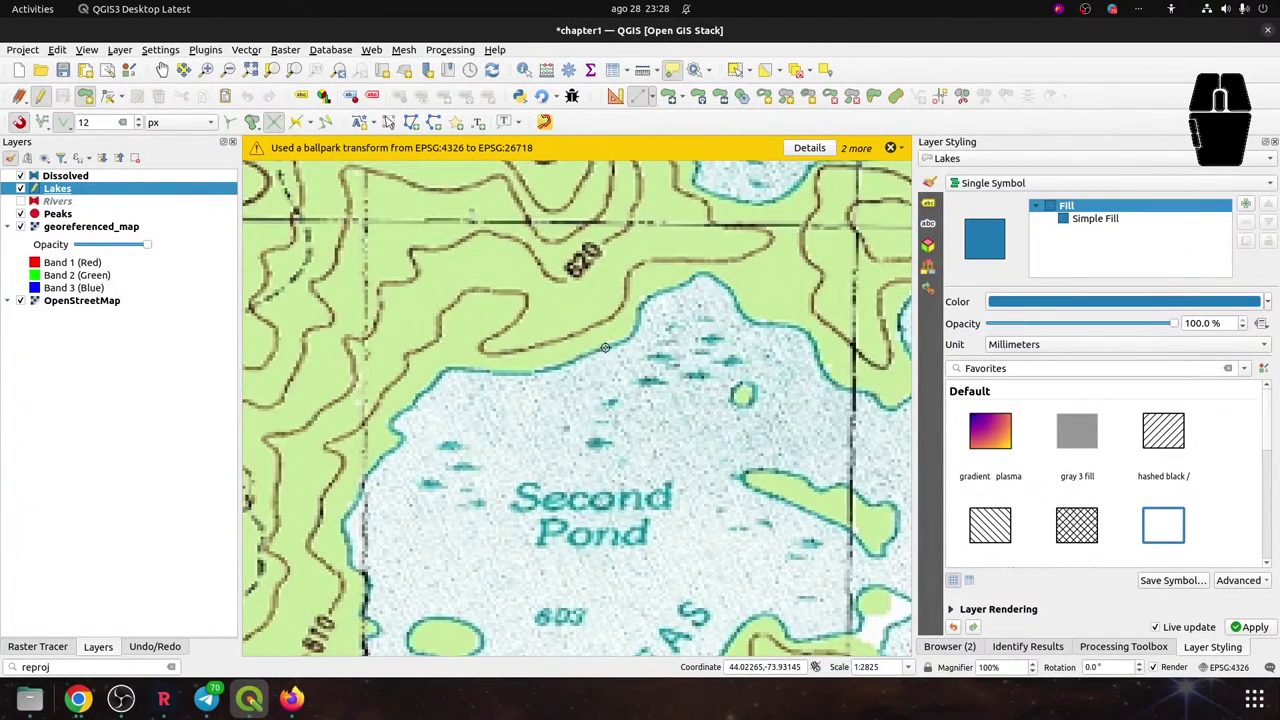
click(560, 366)
click(635, 330)
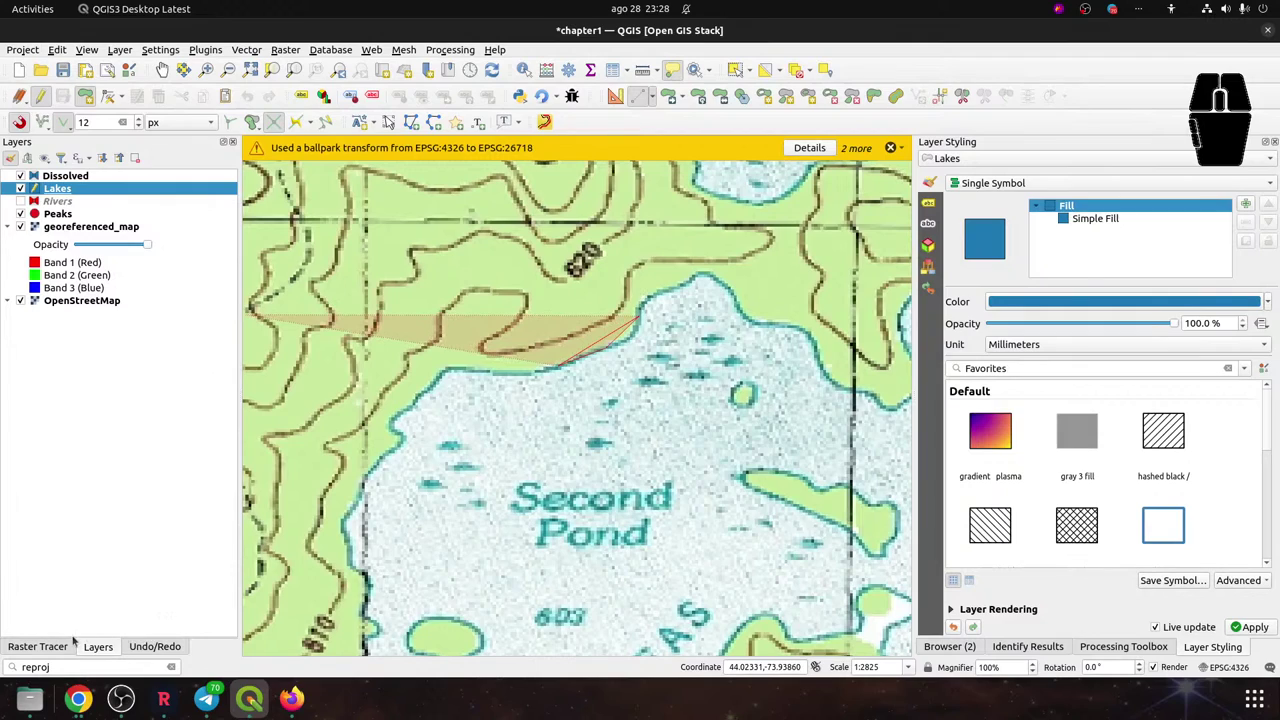
Set Raster Tracer's layer to trace to georeferenced_map
click(40, 646)
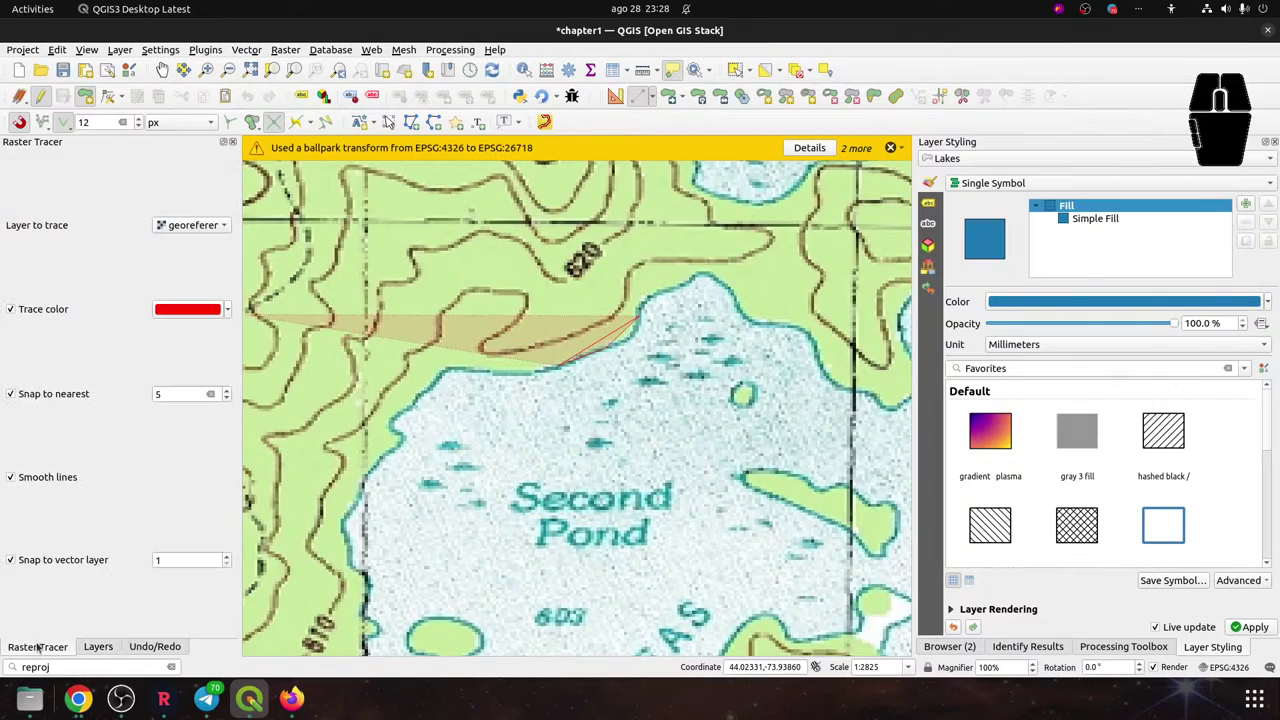
click(200, 224)
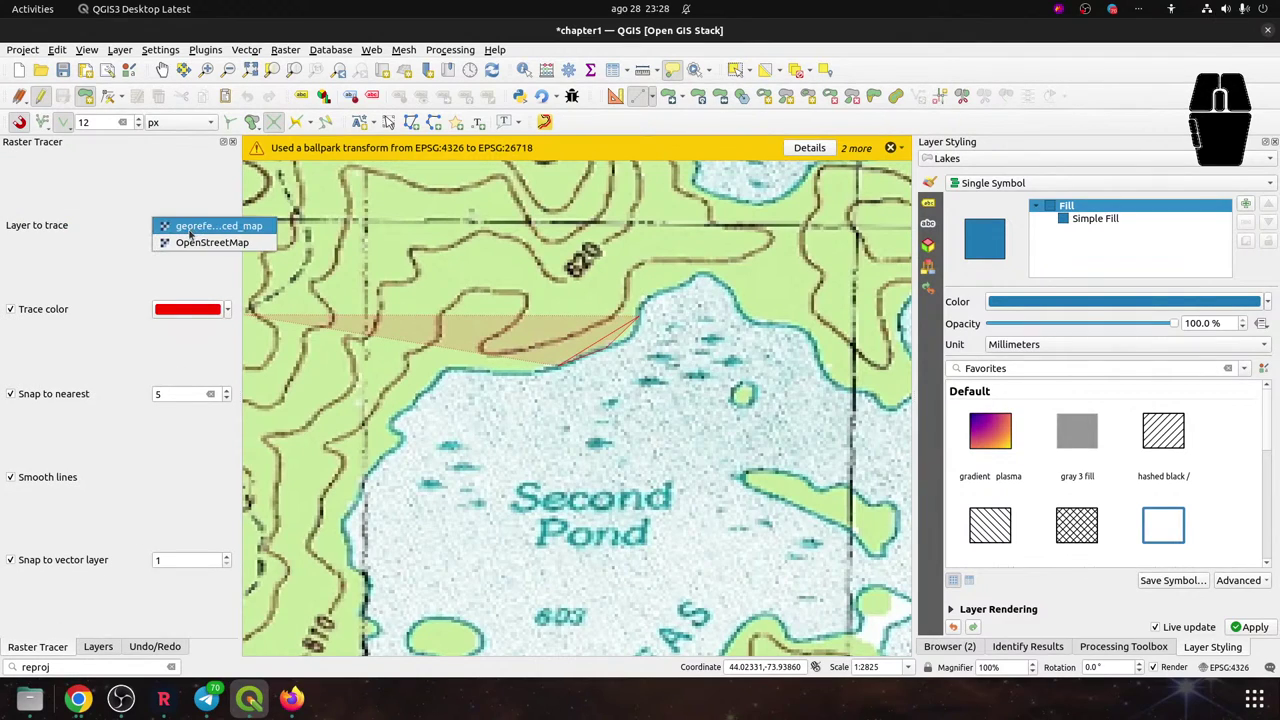
click(99, 204)
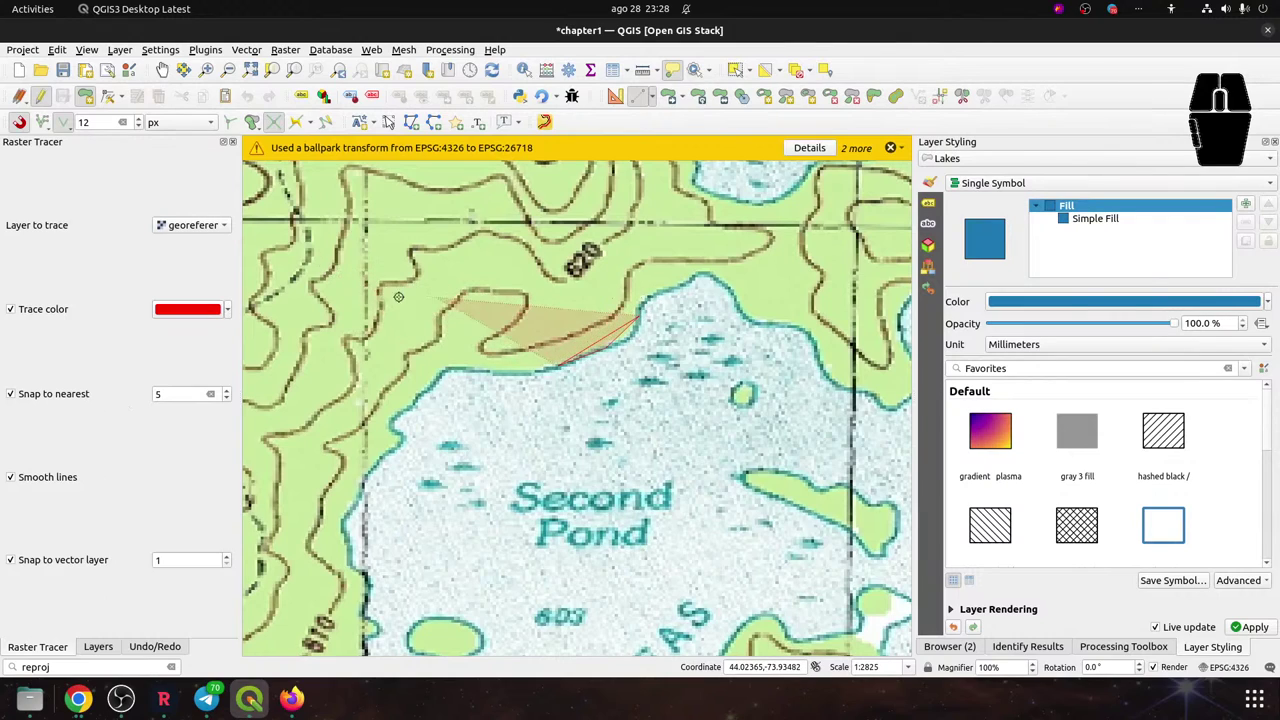
Change the trace colour to the teal shoreline colour sampled from the map
click(203, 313)
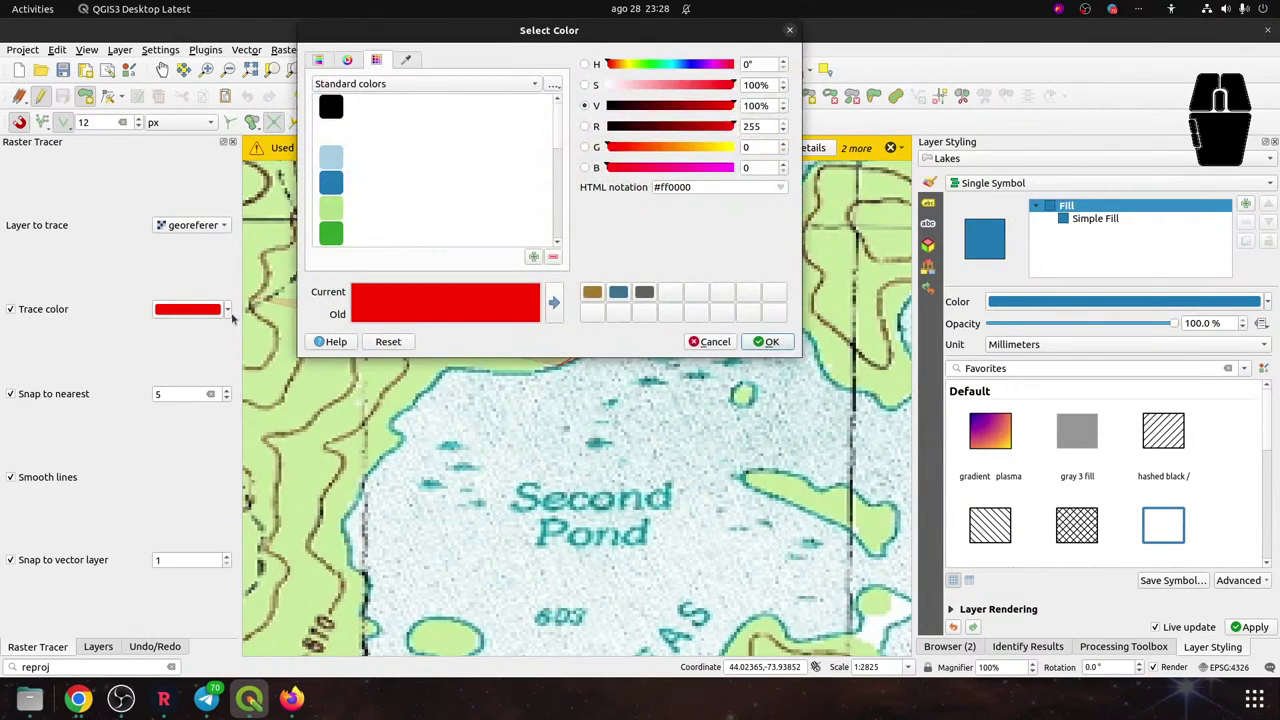
click(407, 61)
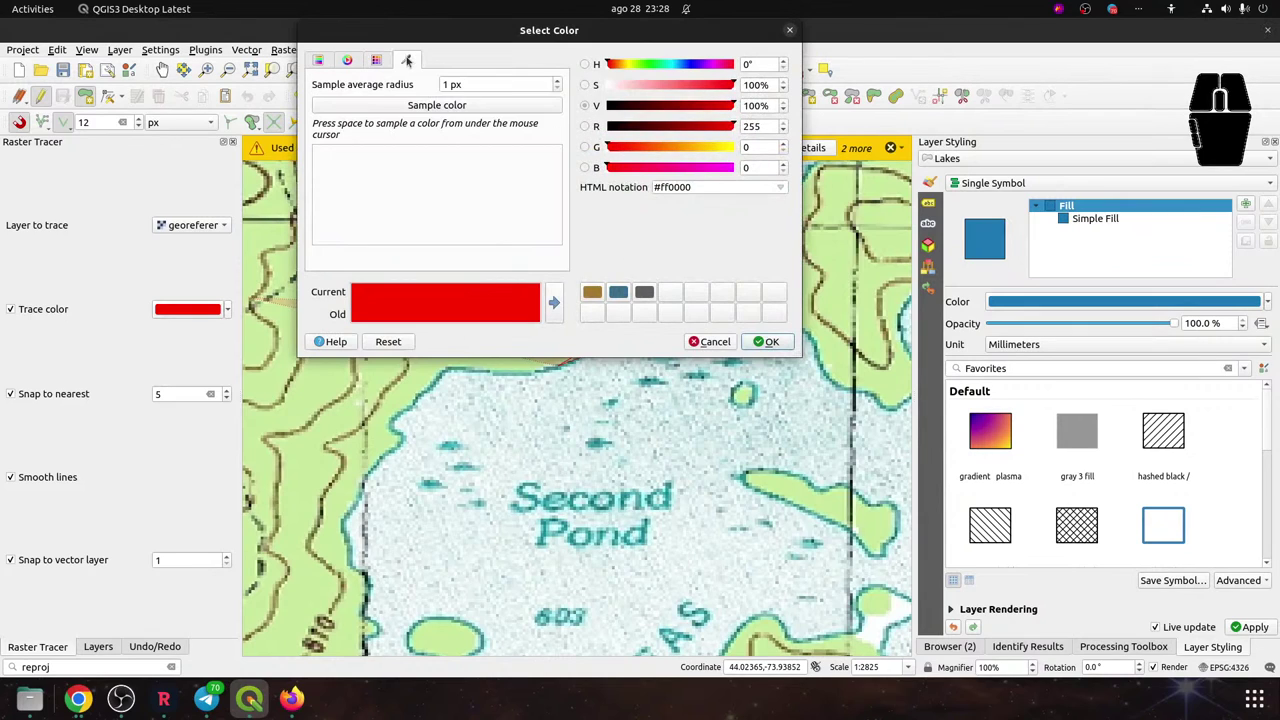
drag(436, 44, 907, 221)
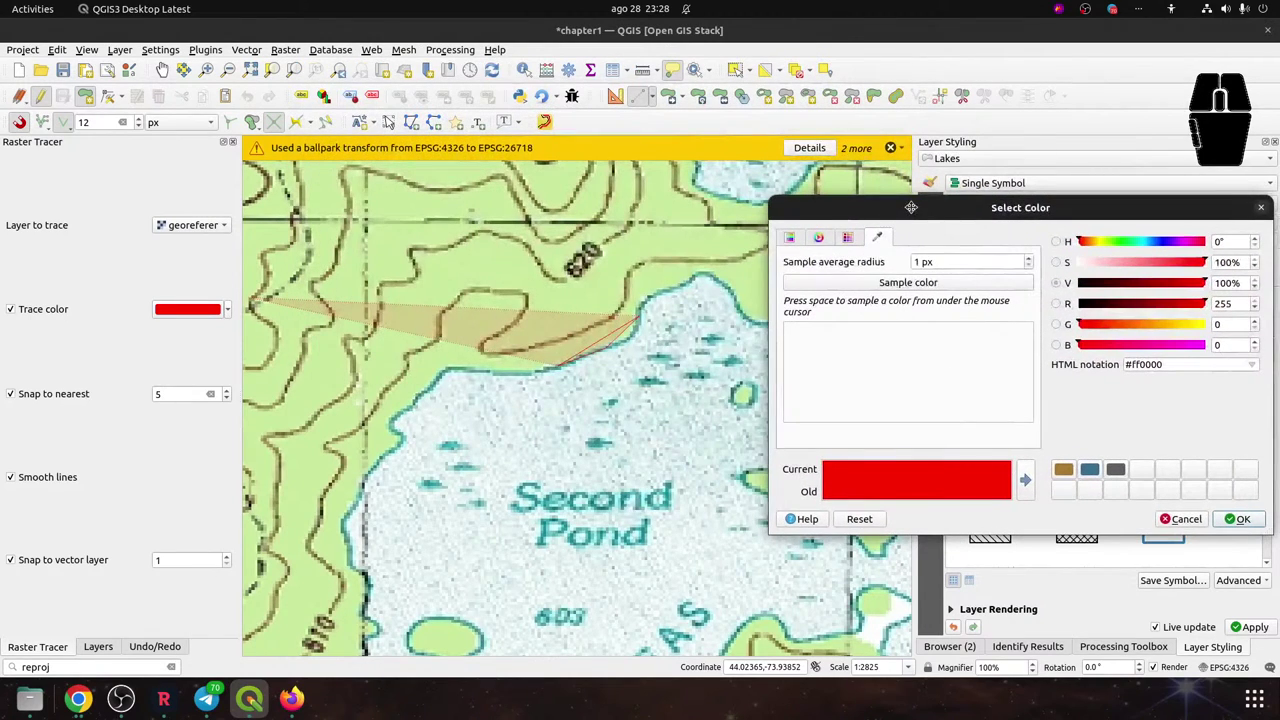
click(890, 282)
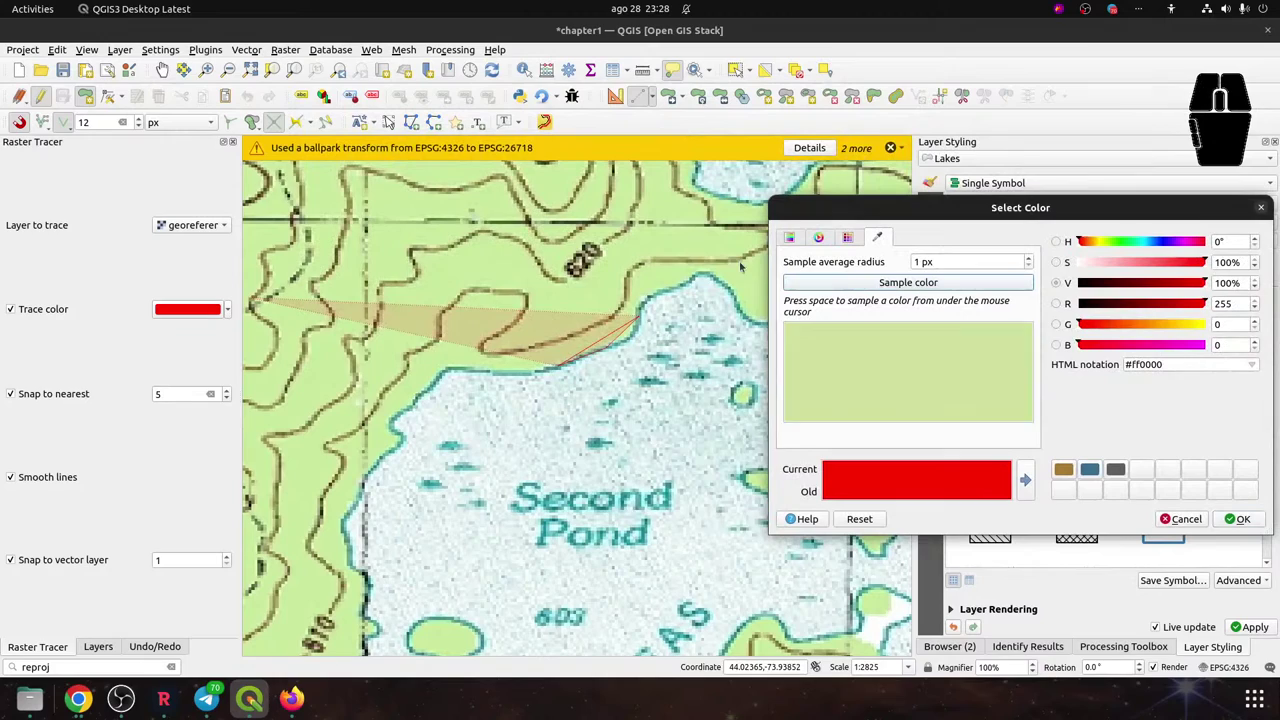
click(640, 316)
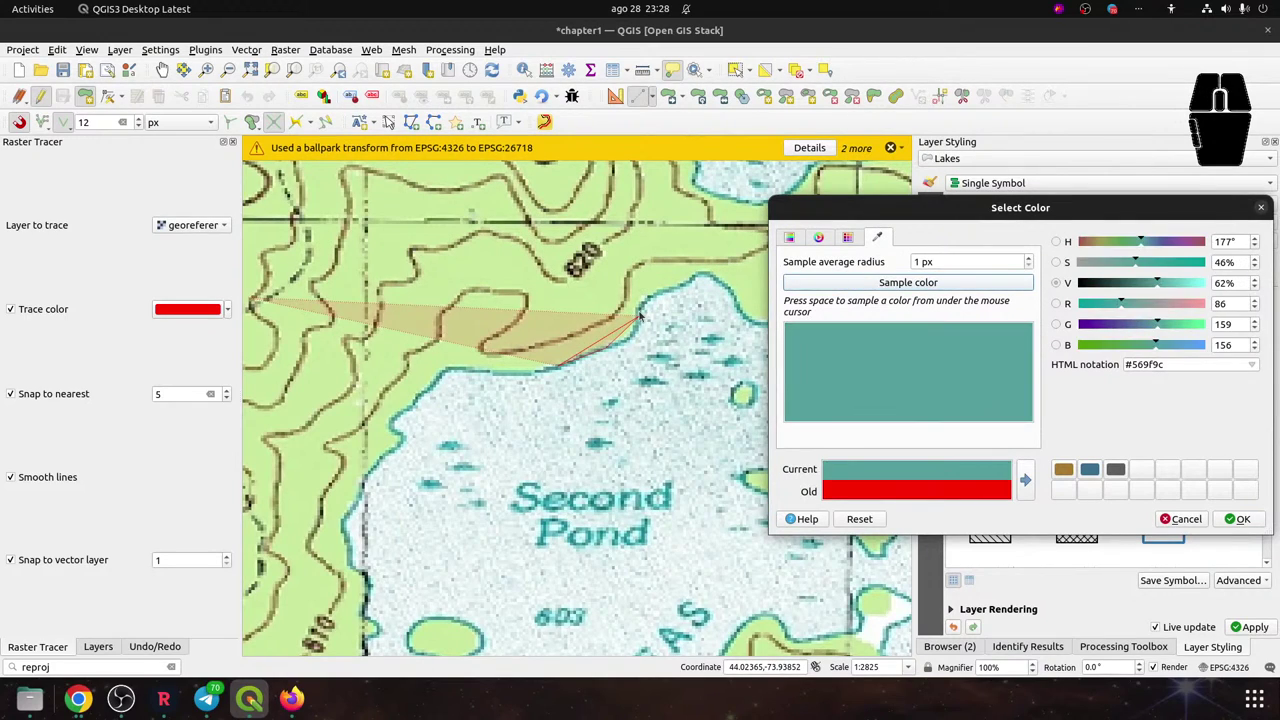
click(1237, 519)
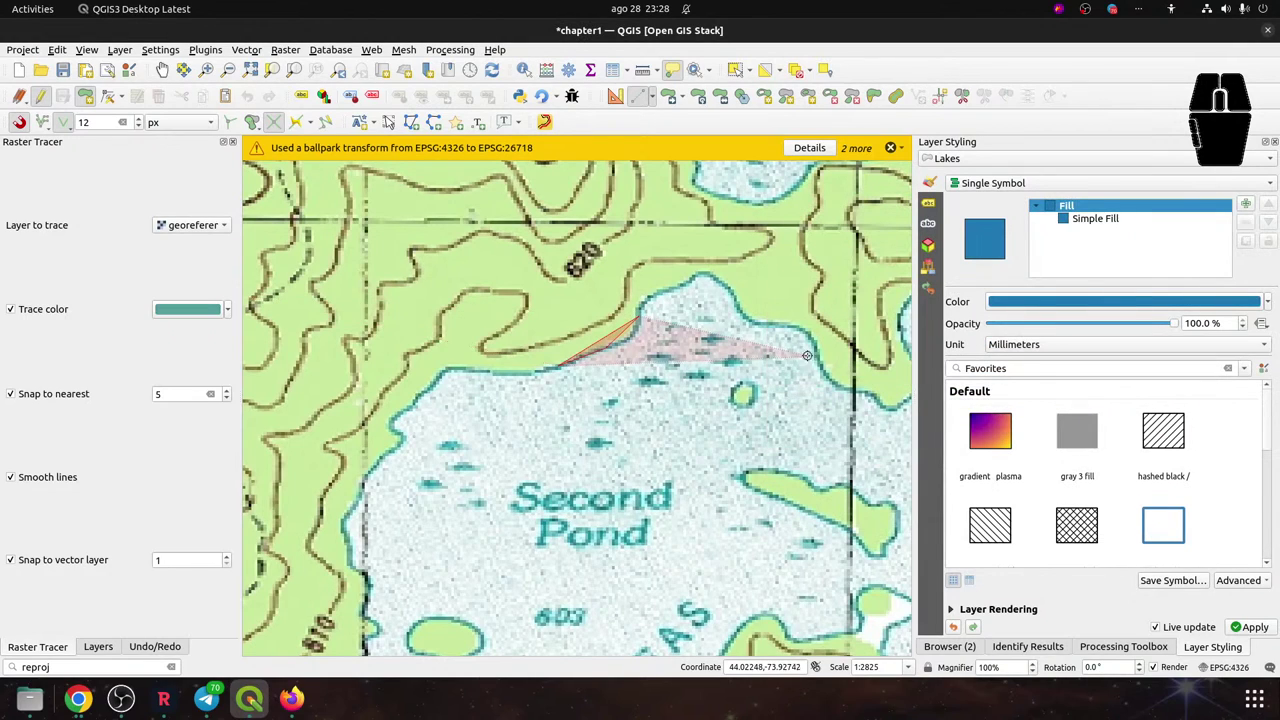
Add two more shoreline vertices eastward and untick Snap to nearest and Snap to vector layer
click(642, 302)
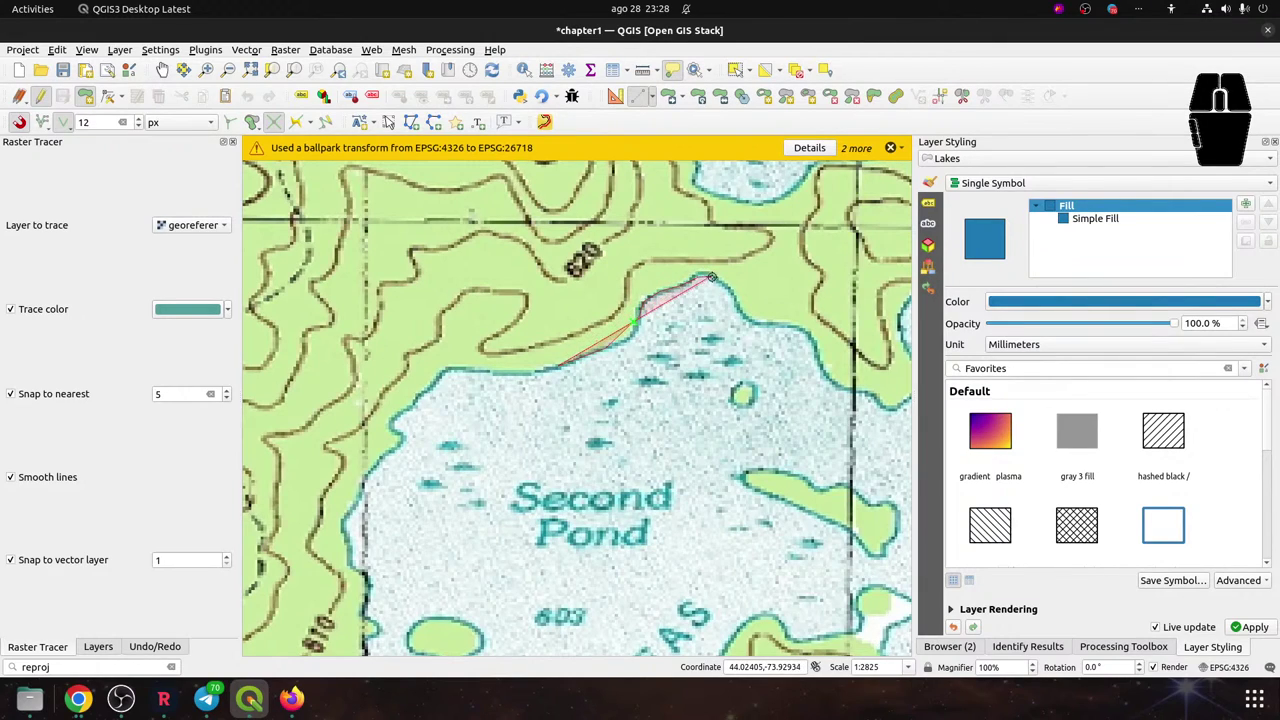
click(736, 303)
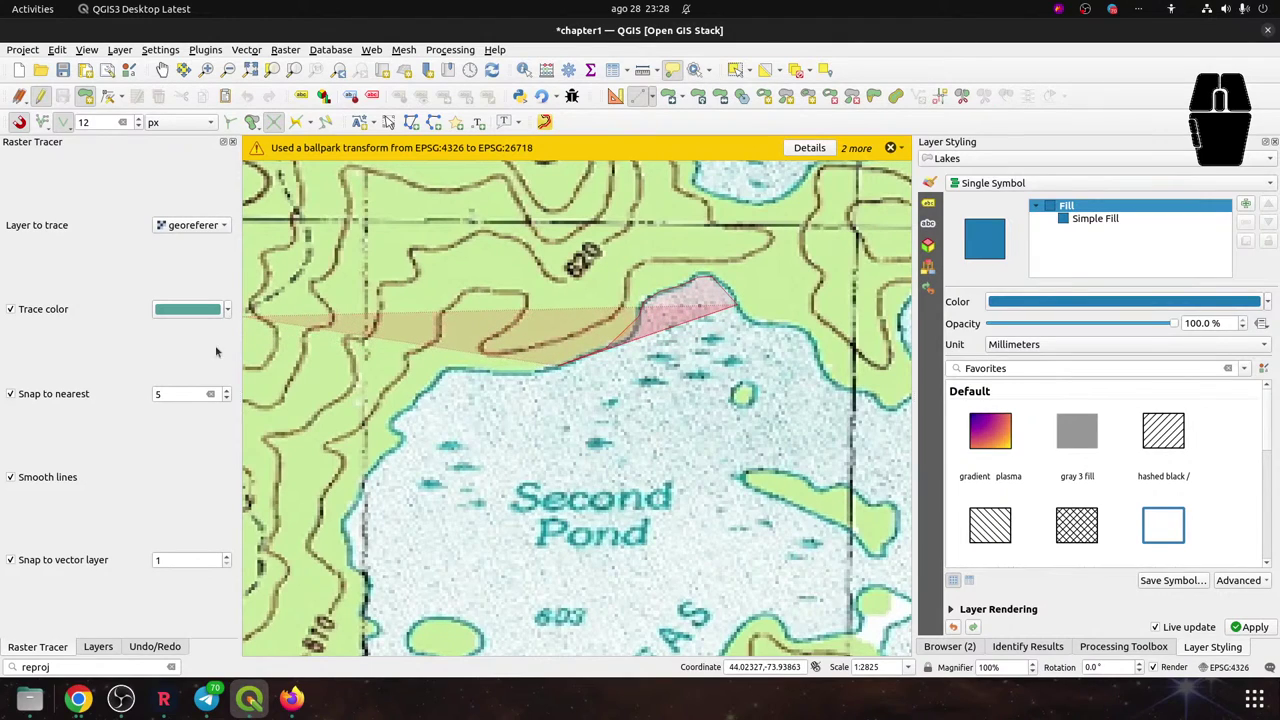
click(63, 397)
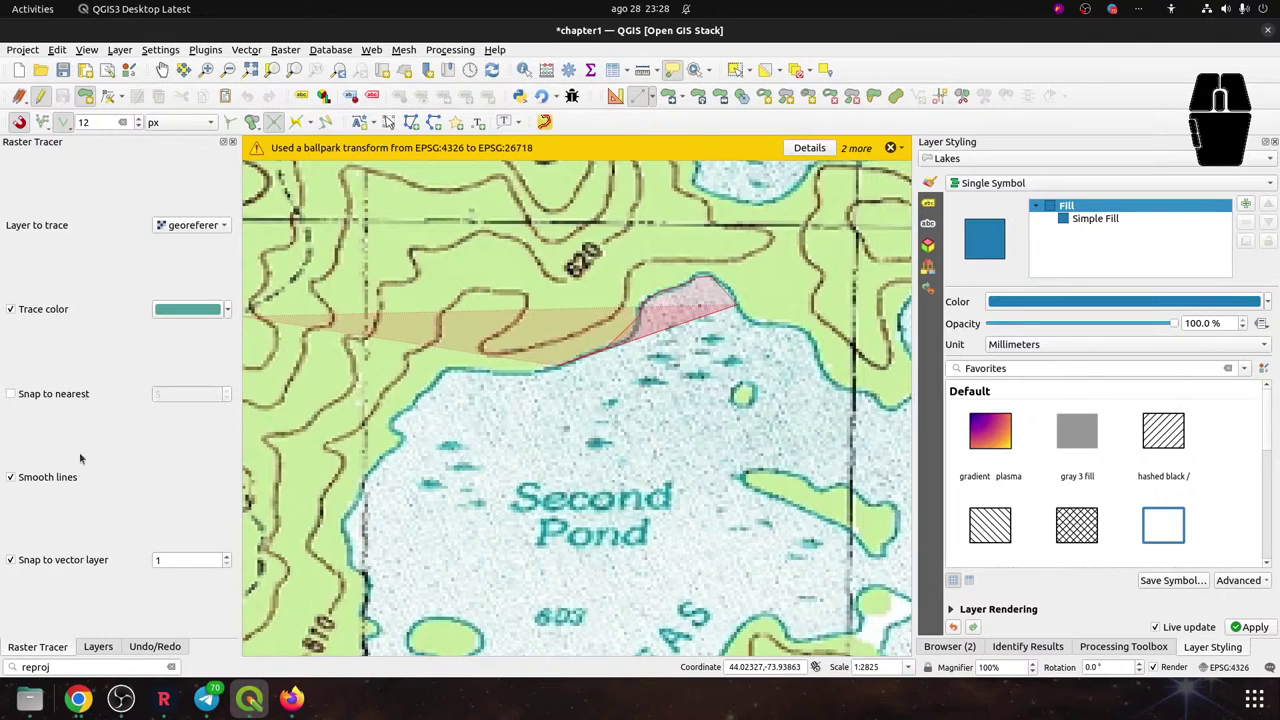
click(66, 562)
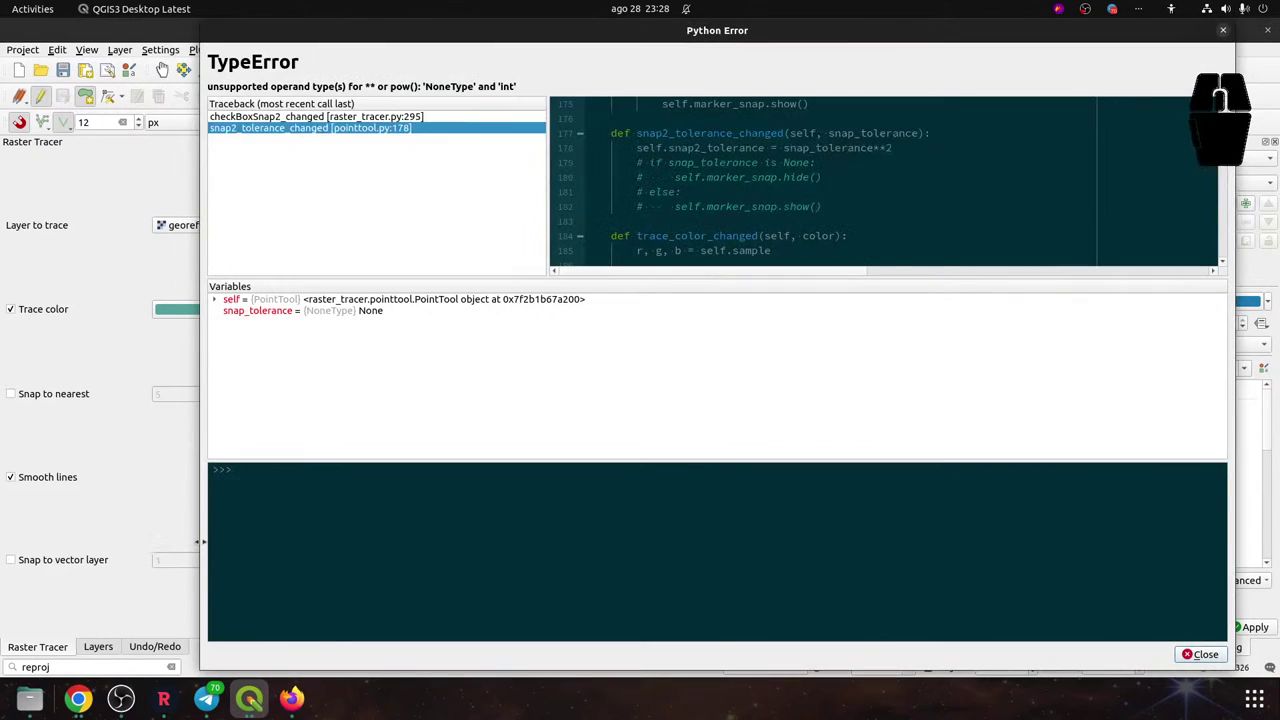
Dismiss the Python error and move the map view toward the shoreline near the PONDS label
click(1222, 30)
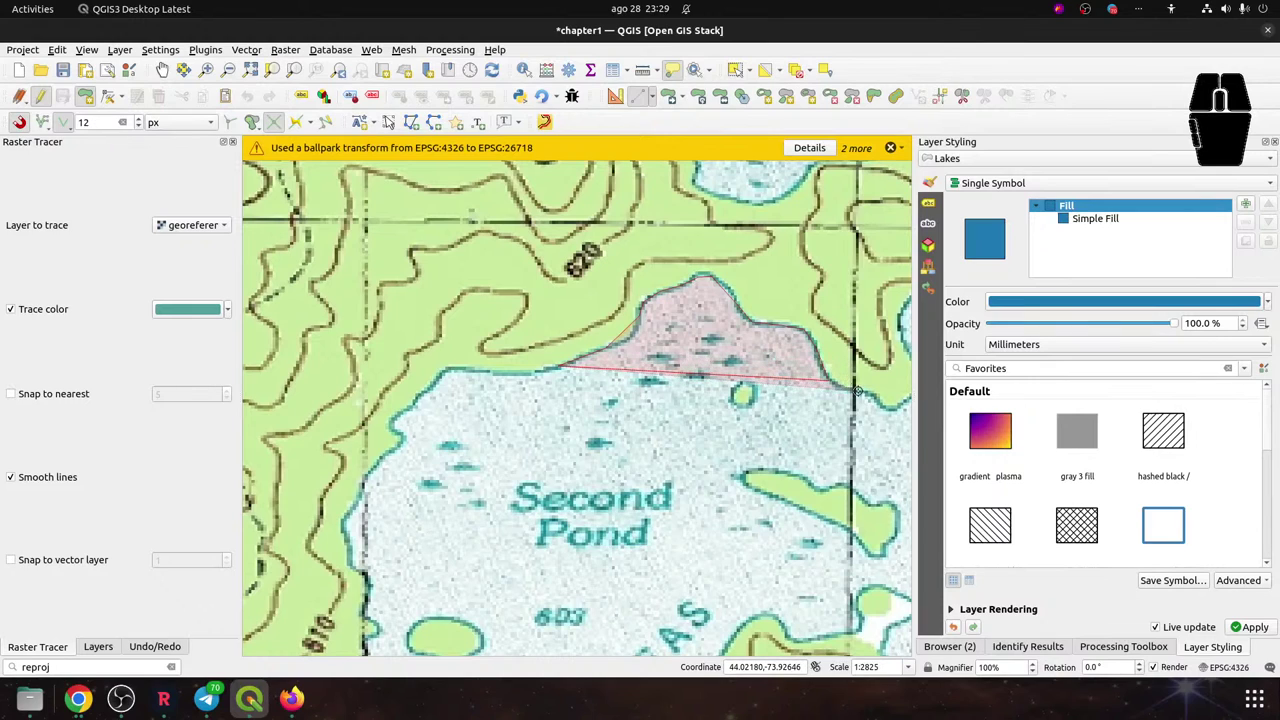
drag(874, 396, 800, 396)
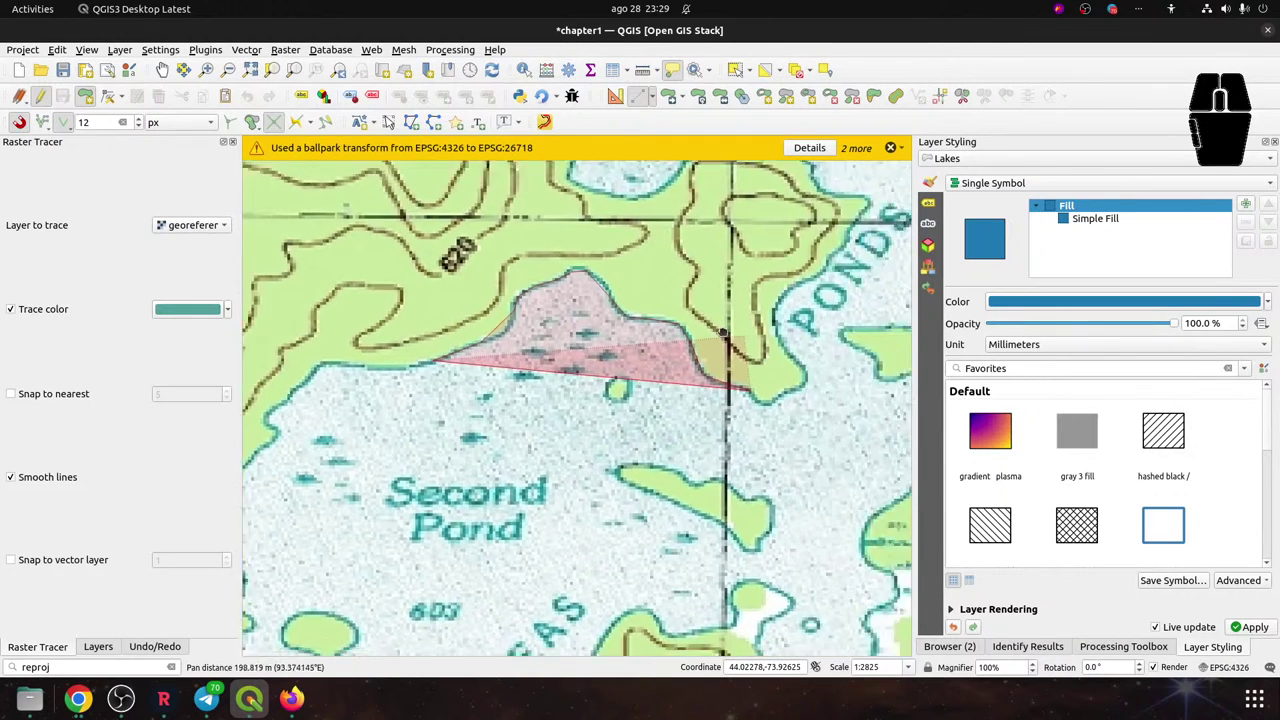
scroll(493, 388, up, 1)
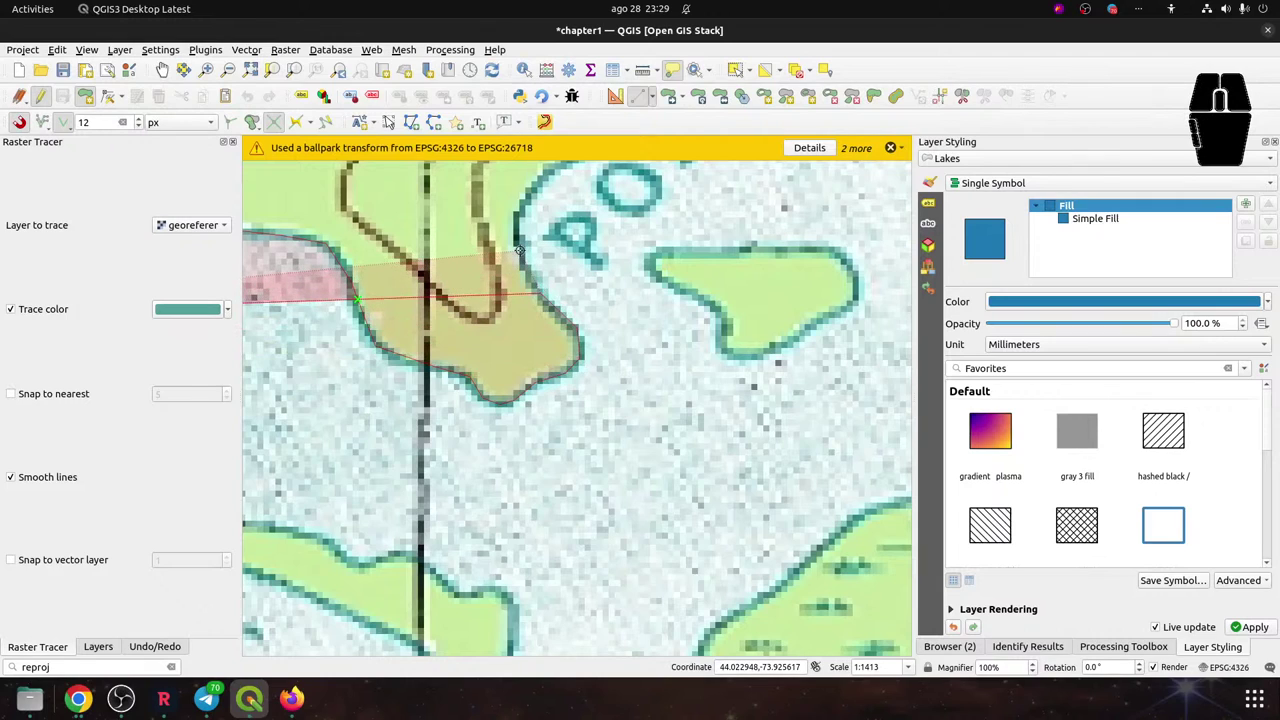
drag(518, 213, 516, 484)
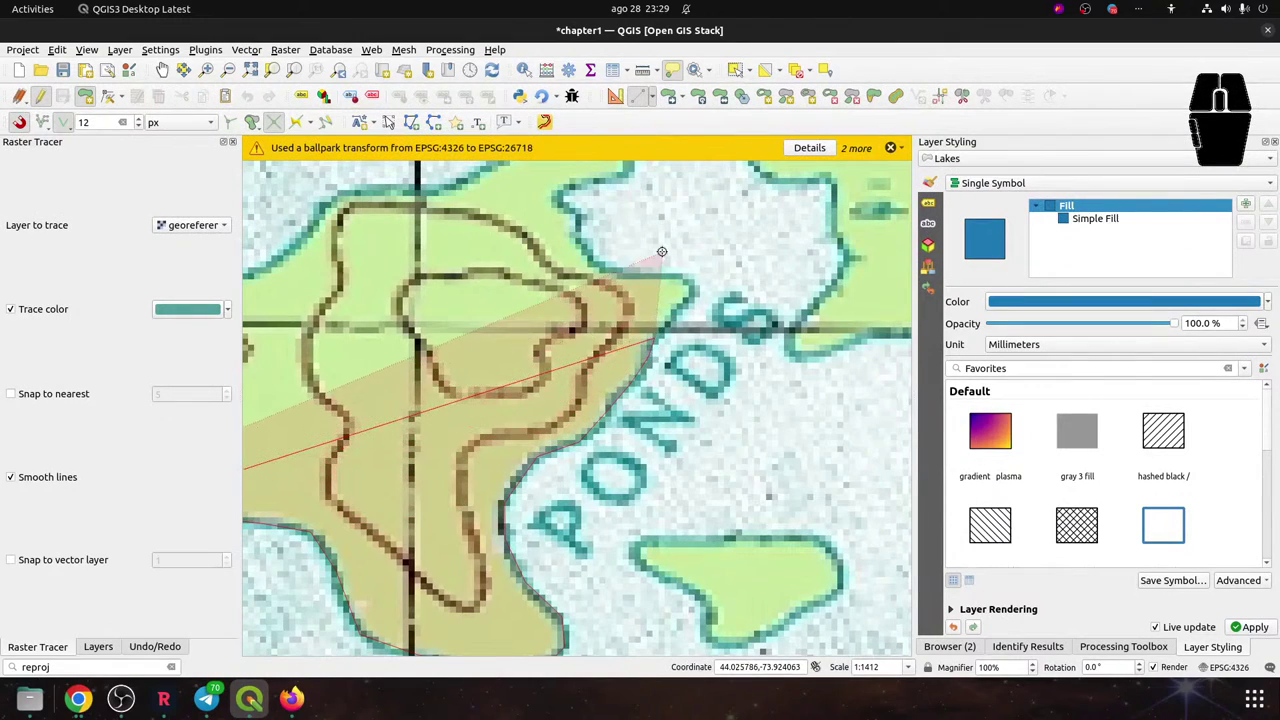
Check the Avoid Overlap and snapping mode options, view the toolbars list, and enable tracing
click(258, 124)
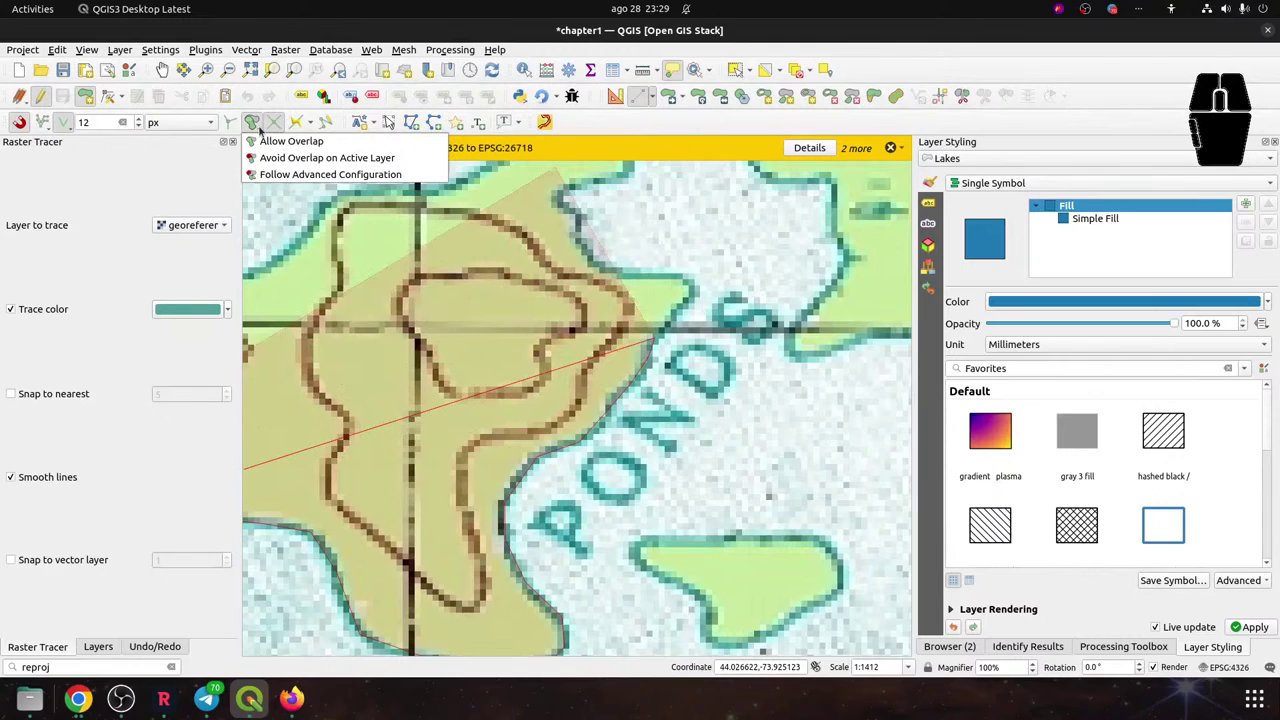
click(48, 128)
click(48, 128)
click(48, 128)
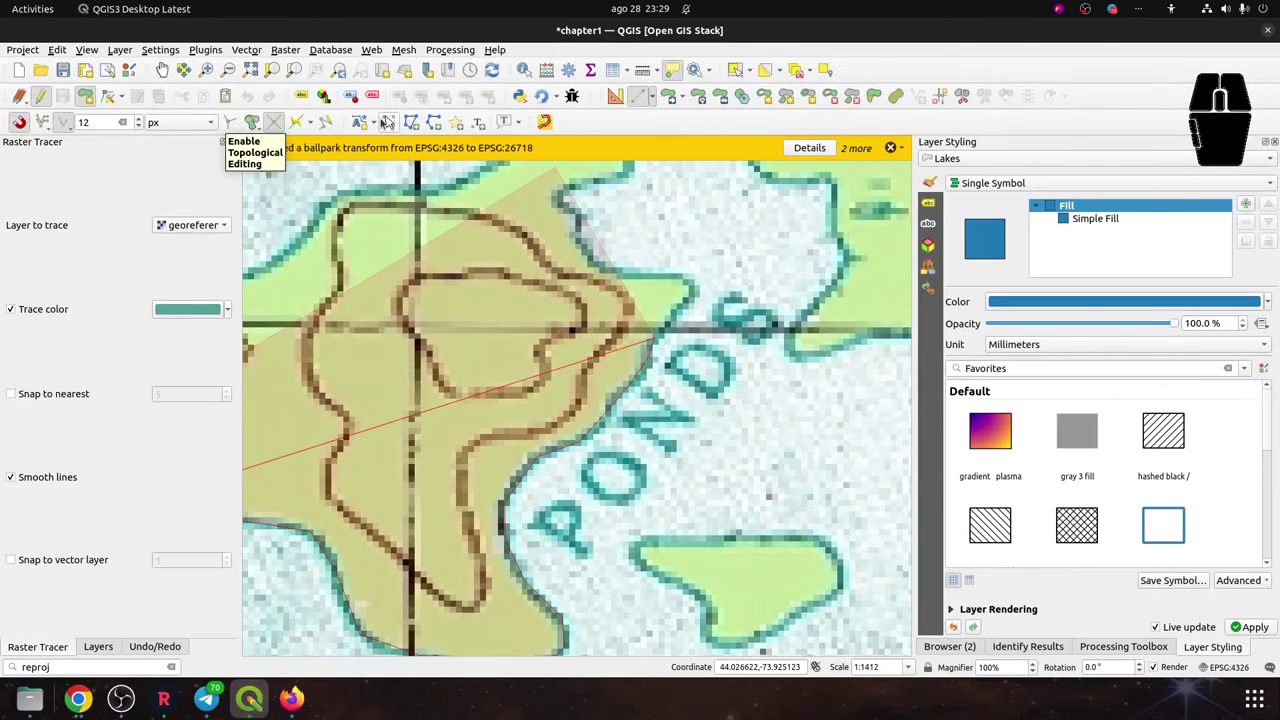
right_click(580, 126)
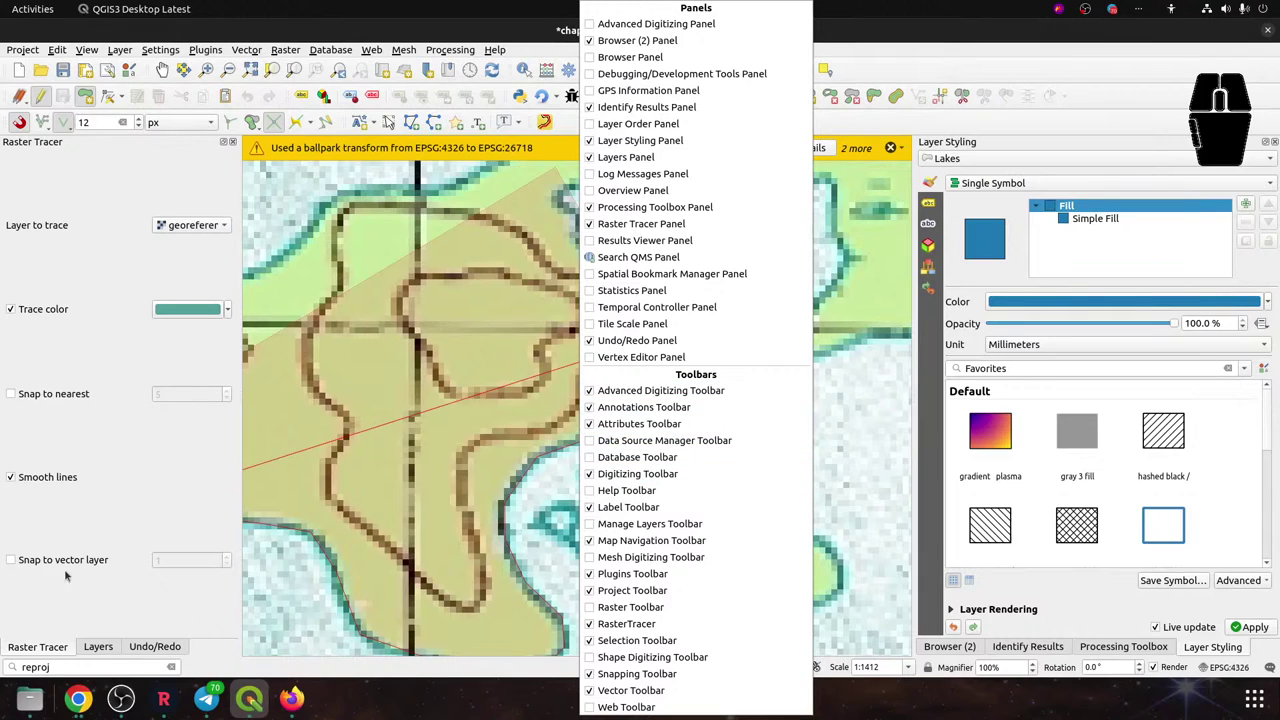
click(136, 476)
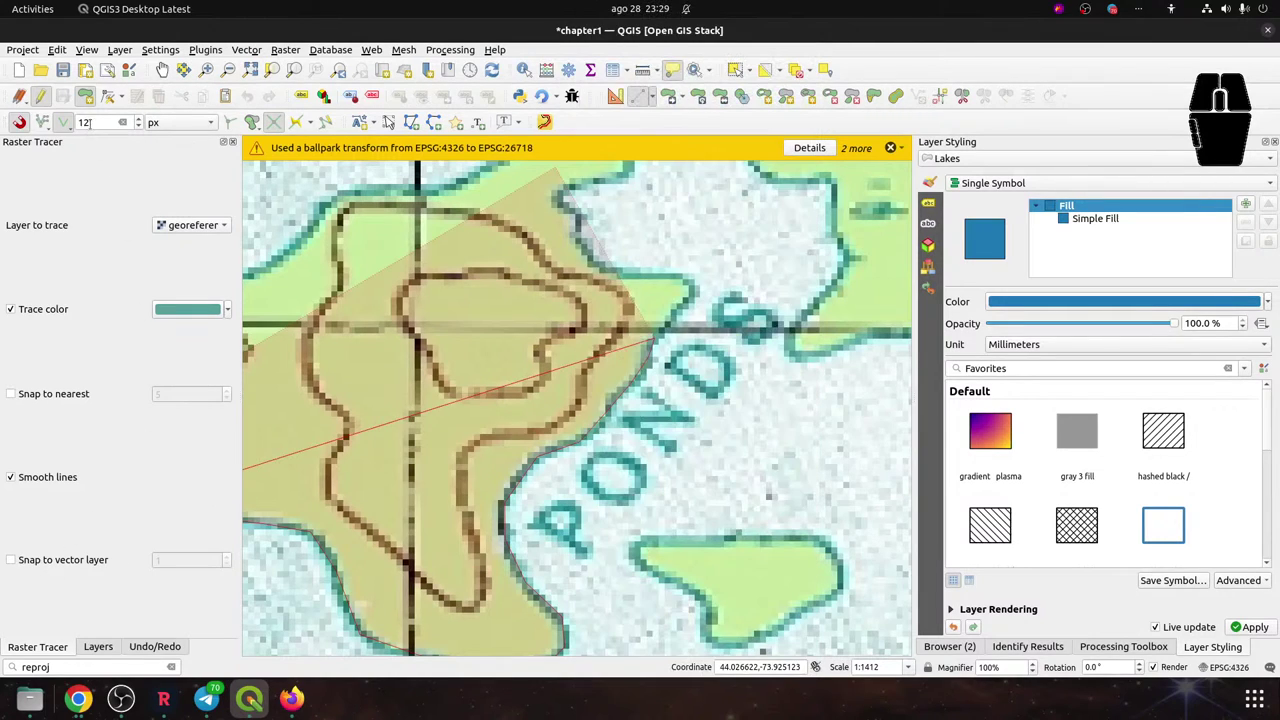
click(298, 122)
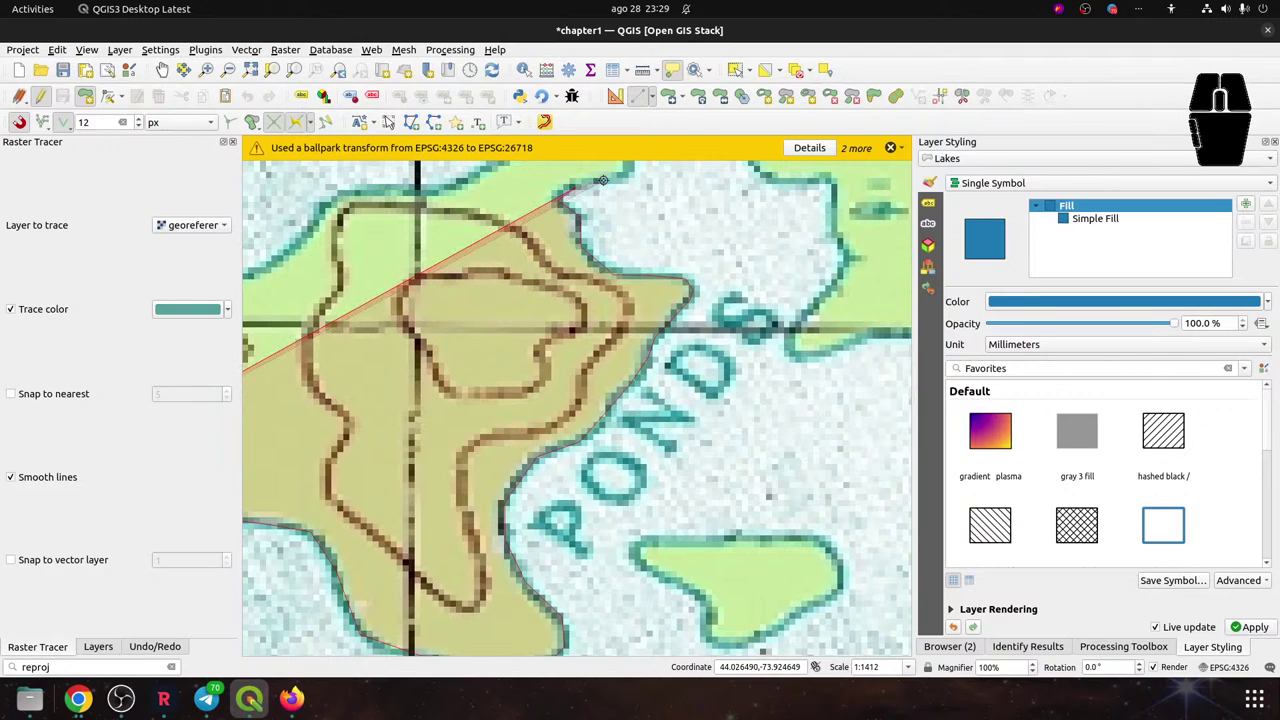
Finish and discard the first traced outline without saving, then restart tracing below the Third Pond label
drag(600, 180, 605, 371)
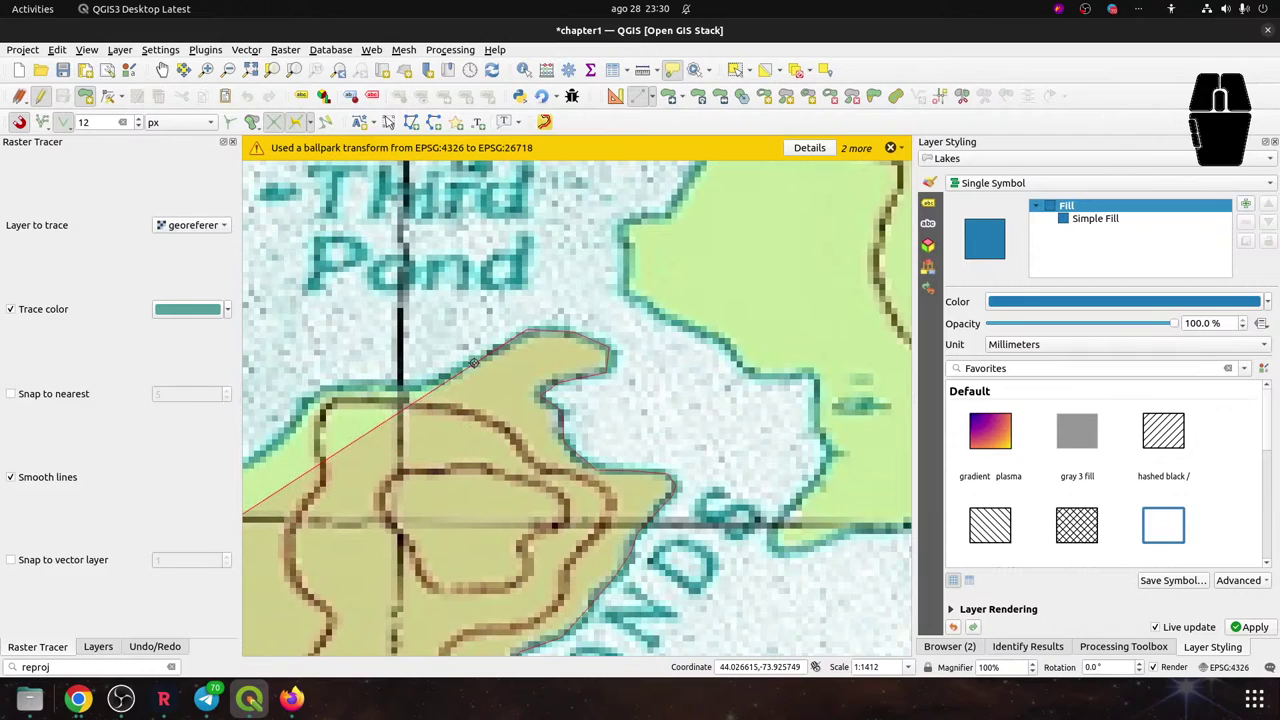
right_click(419, 386)
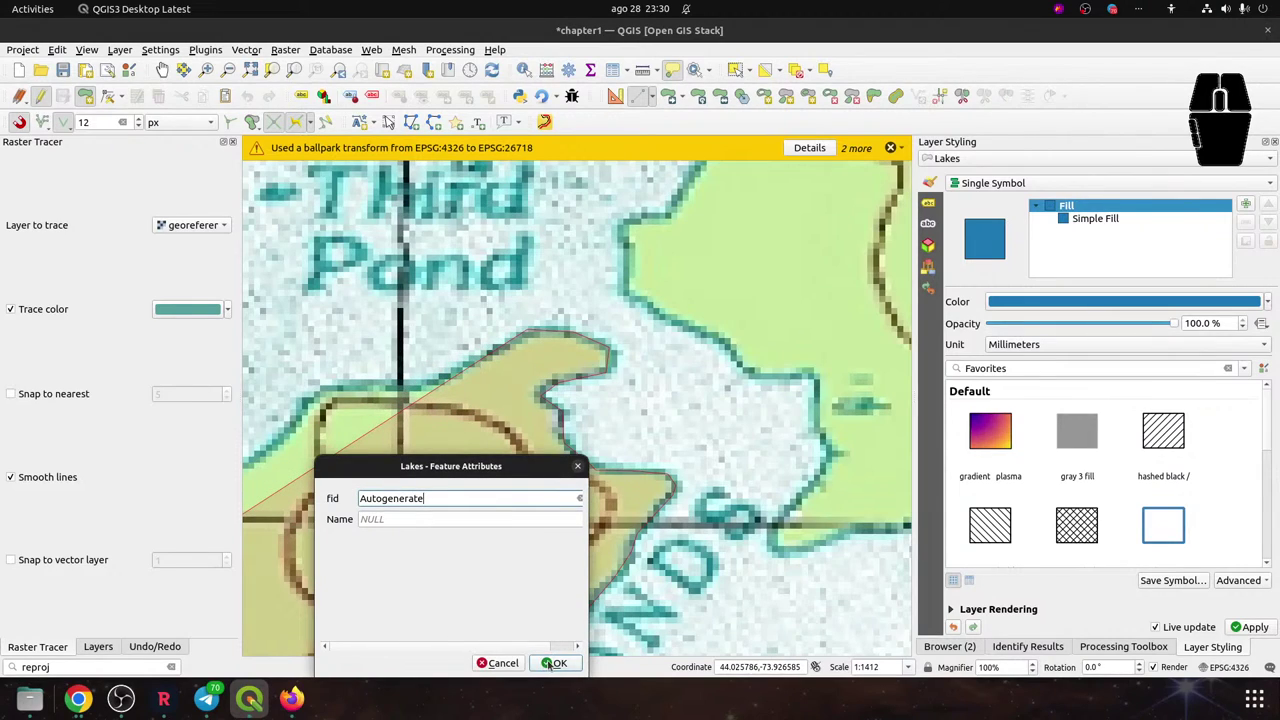
click(577, 467)
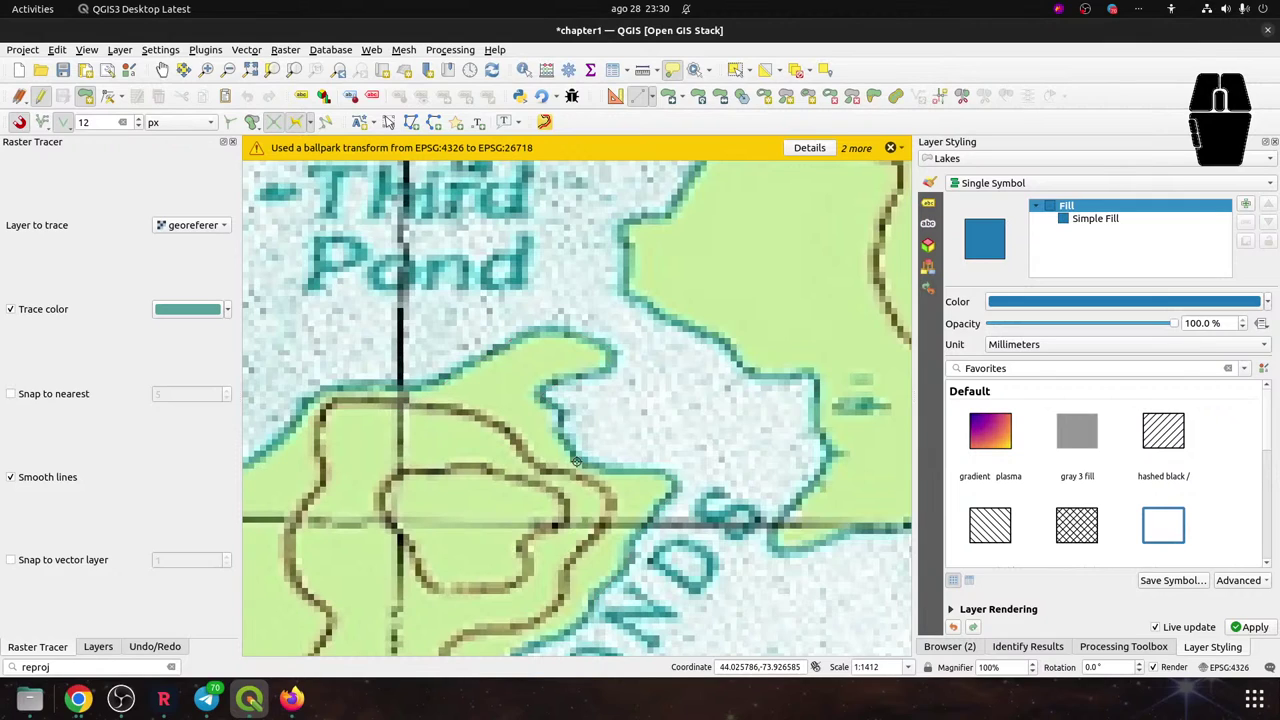
drag(369, 388, 459, 367)
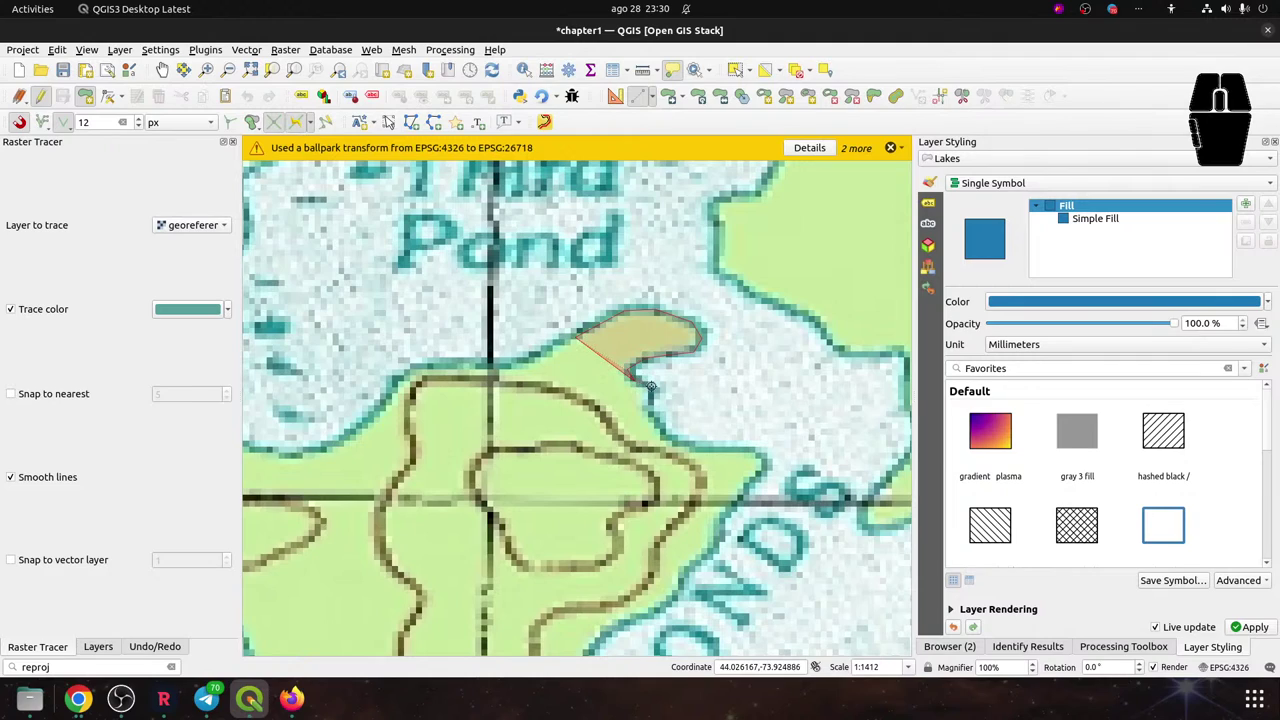
Add several traced vertices southwest along the teal pond shoreline, panning the map between them
click(652, 414)
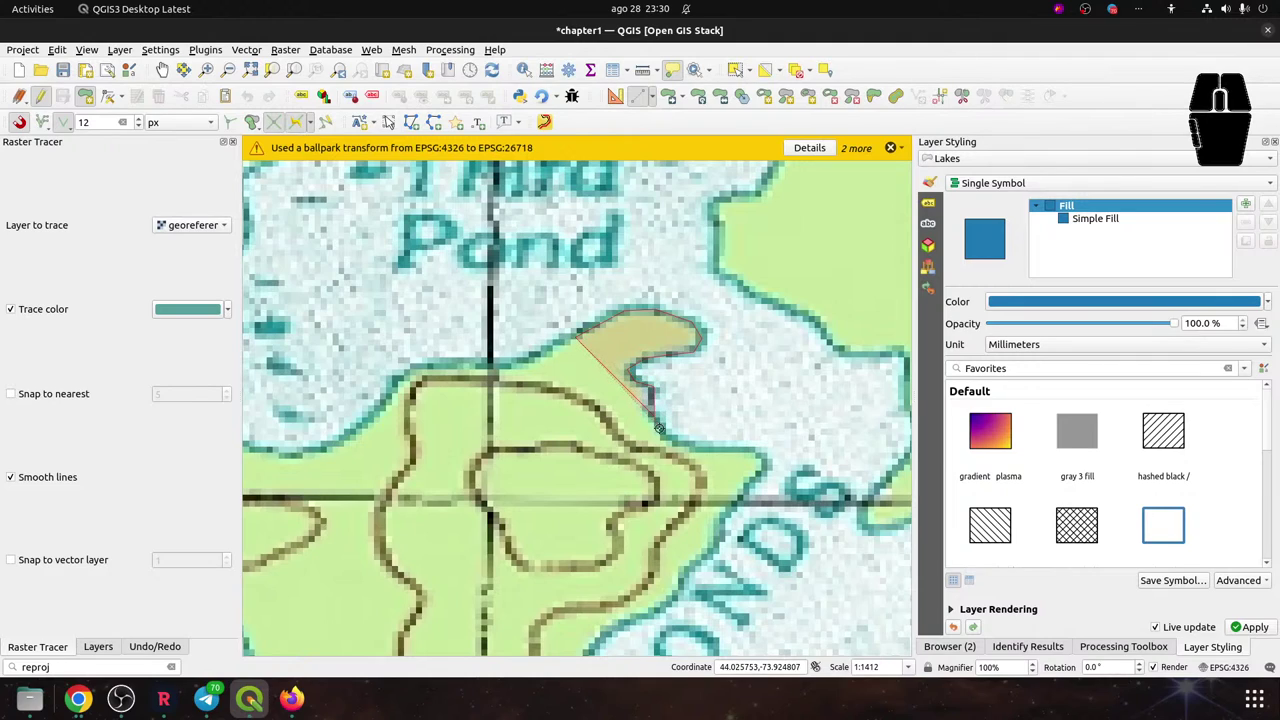
click(752, 458)
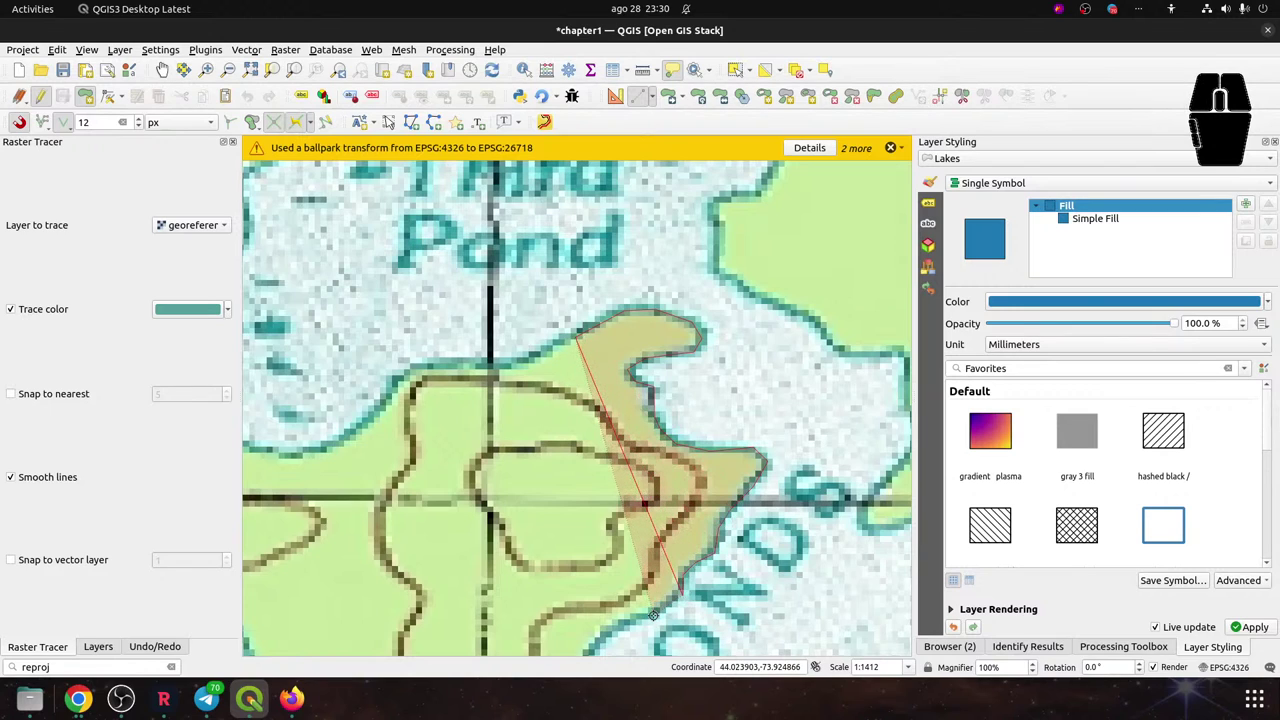
drag(611, 596, 663, 291)
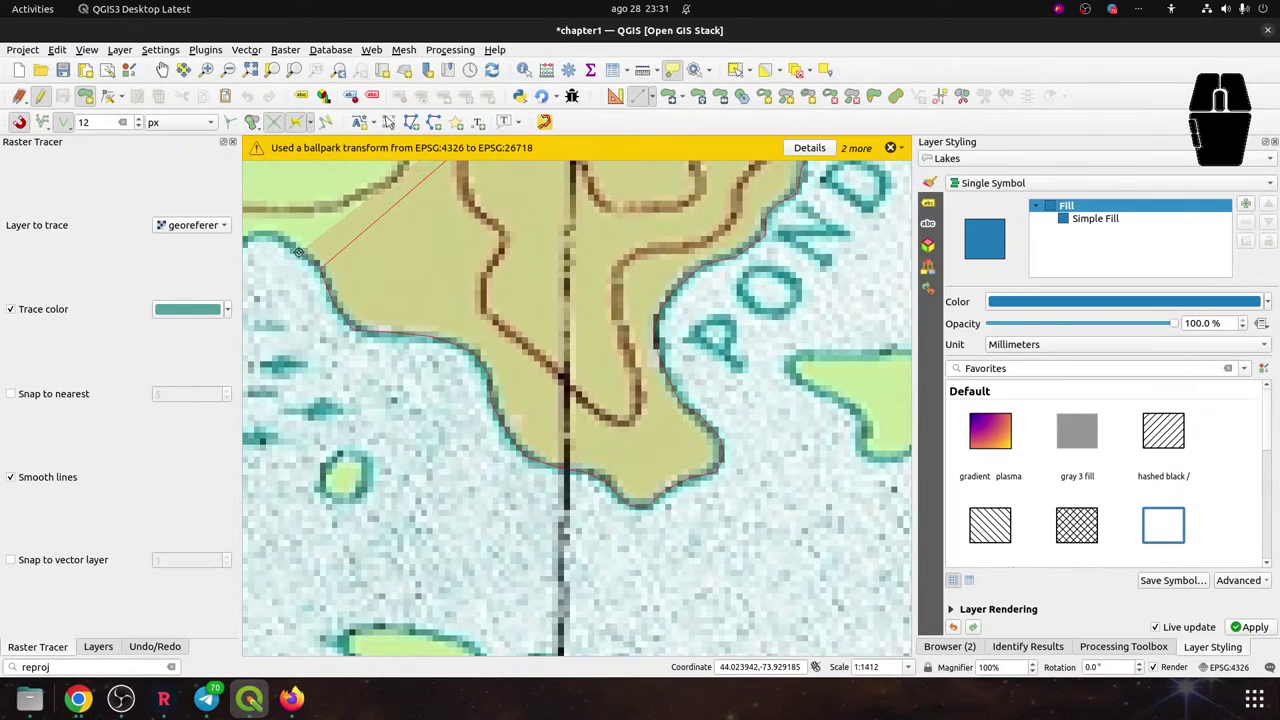
drag(325, 283, 781, 236)
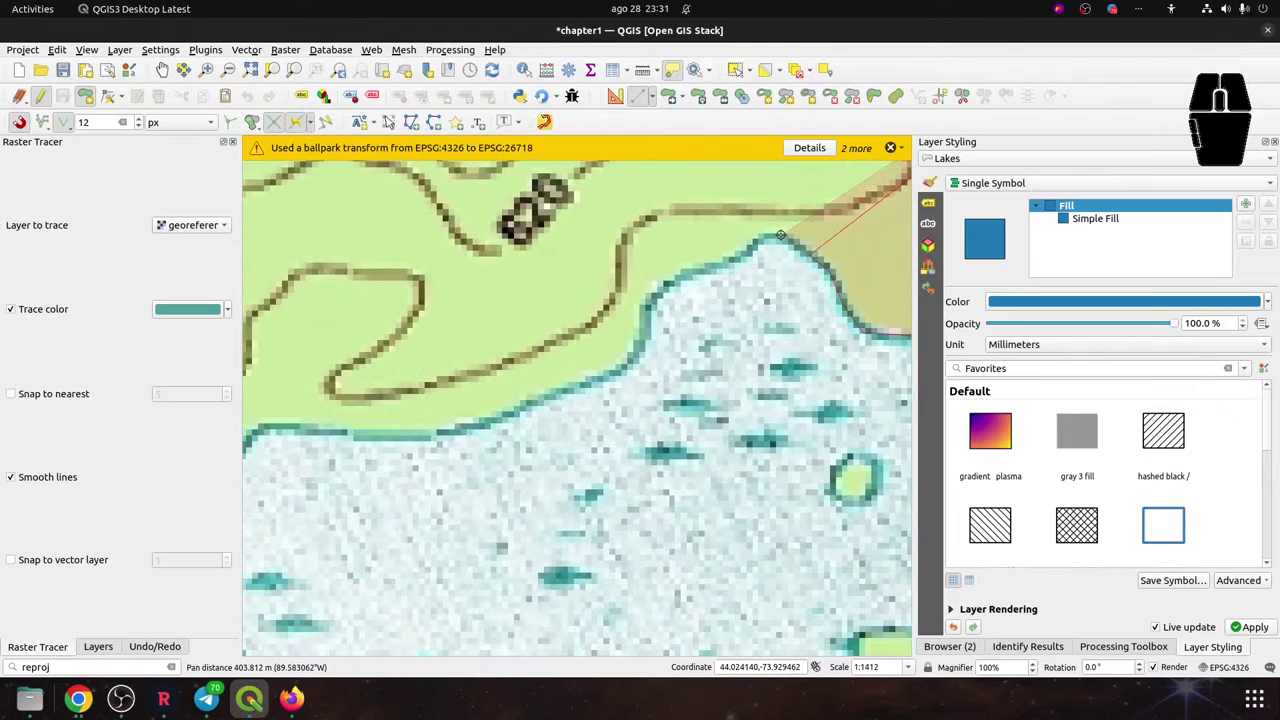
click(773, 239)
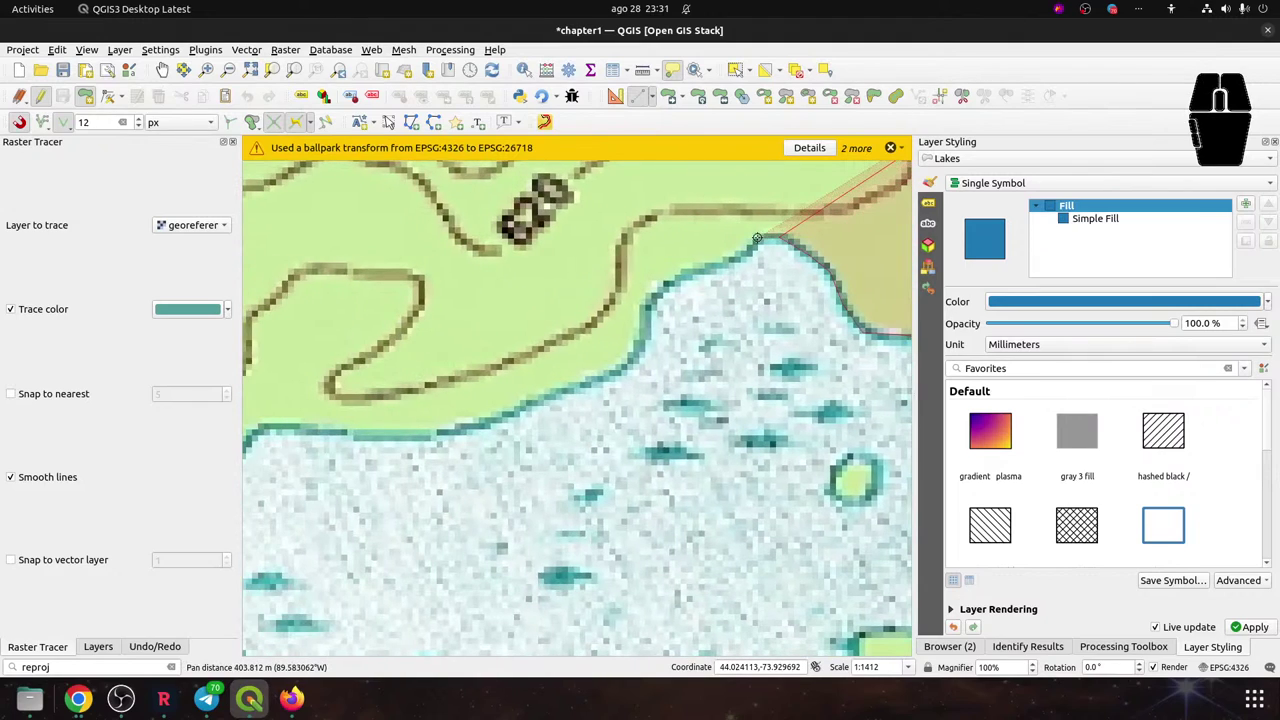
click(702, 268)
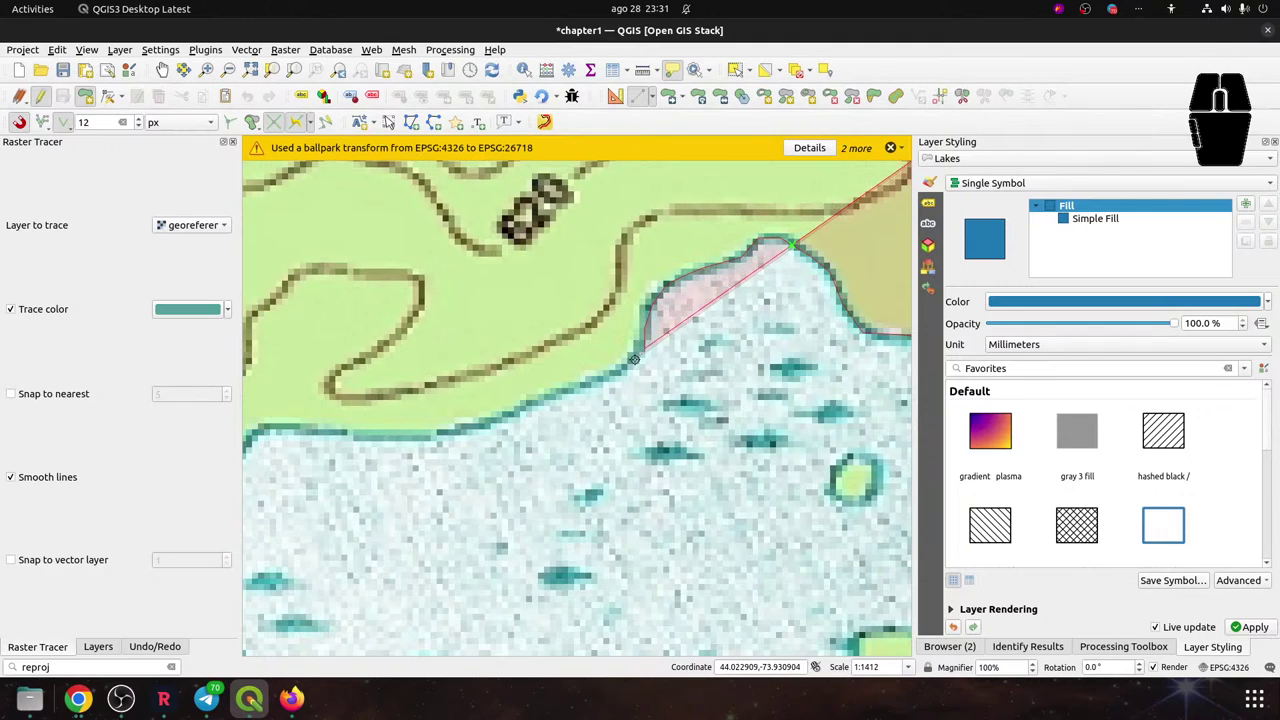
click(642, 346)
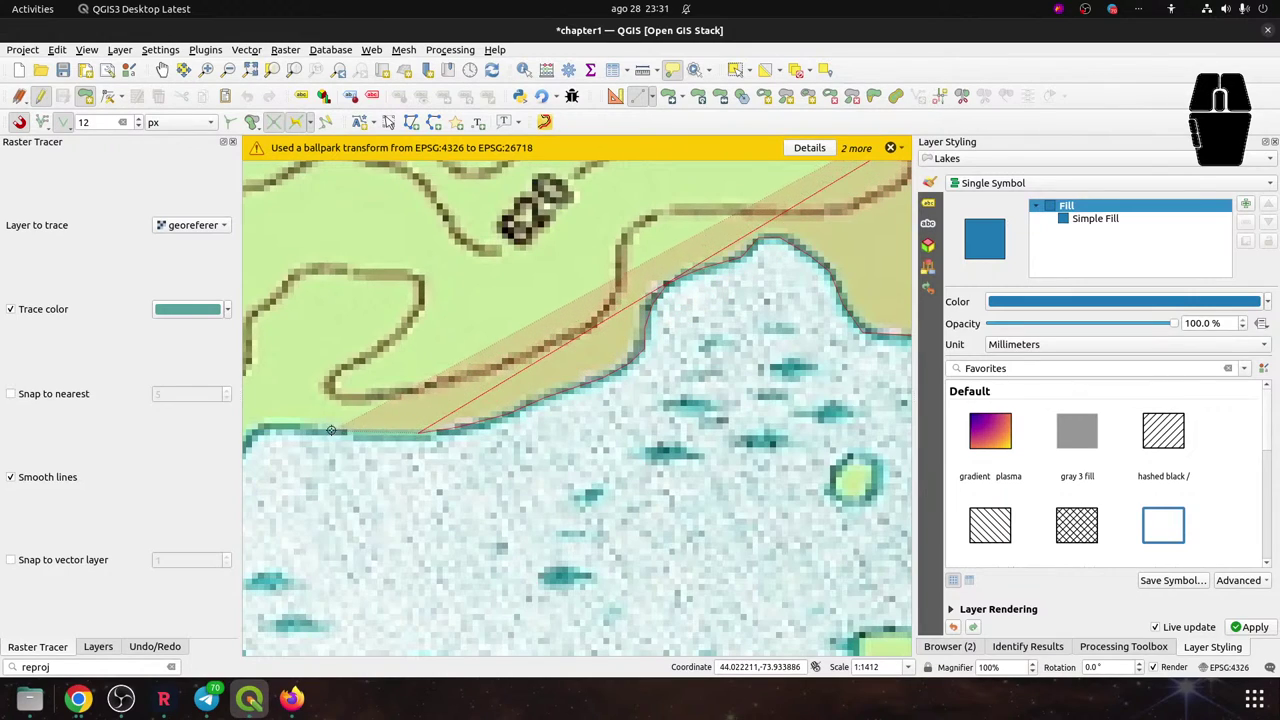
drag(271, 427, 748, 240)
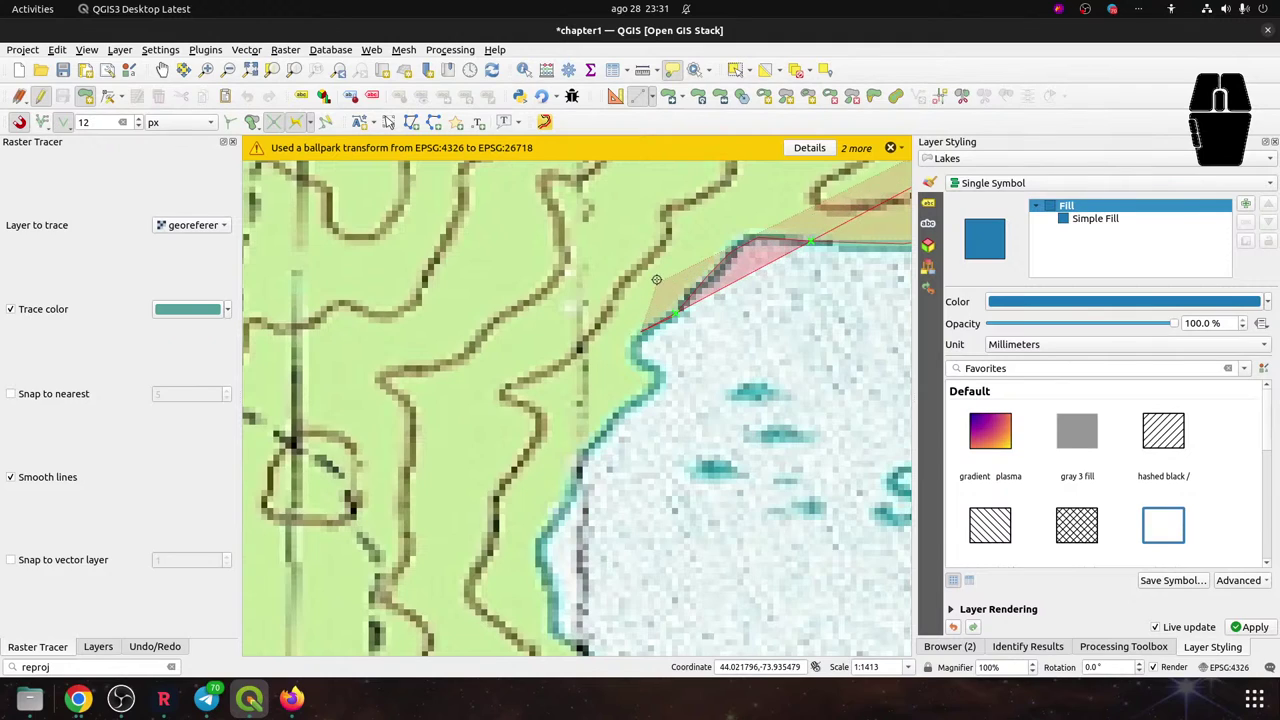
Search the locator for '. stream' to list the Stream Digitizing action
click(309, 122)
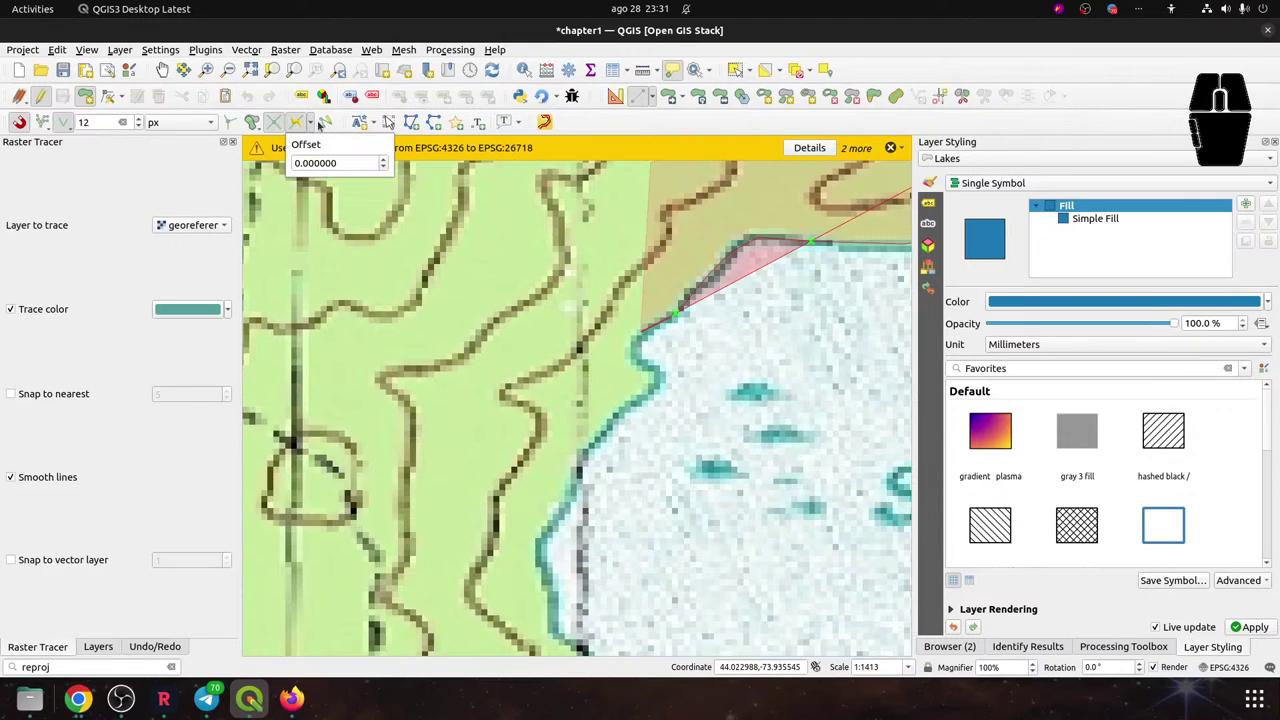
click(329, 121)
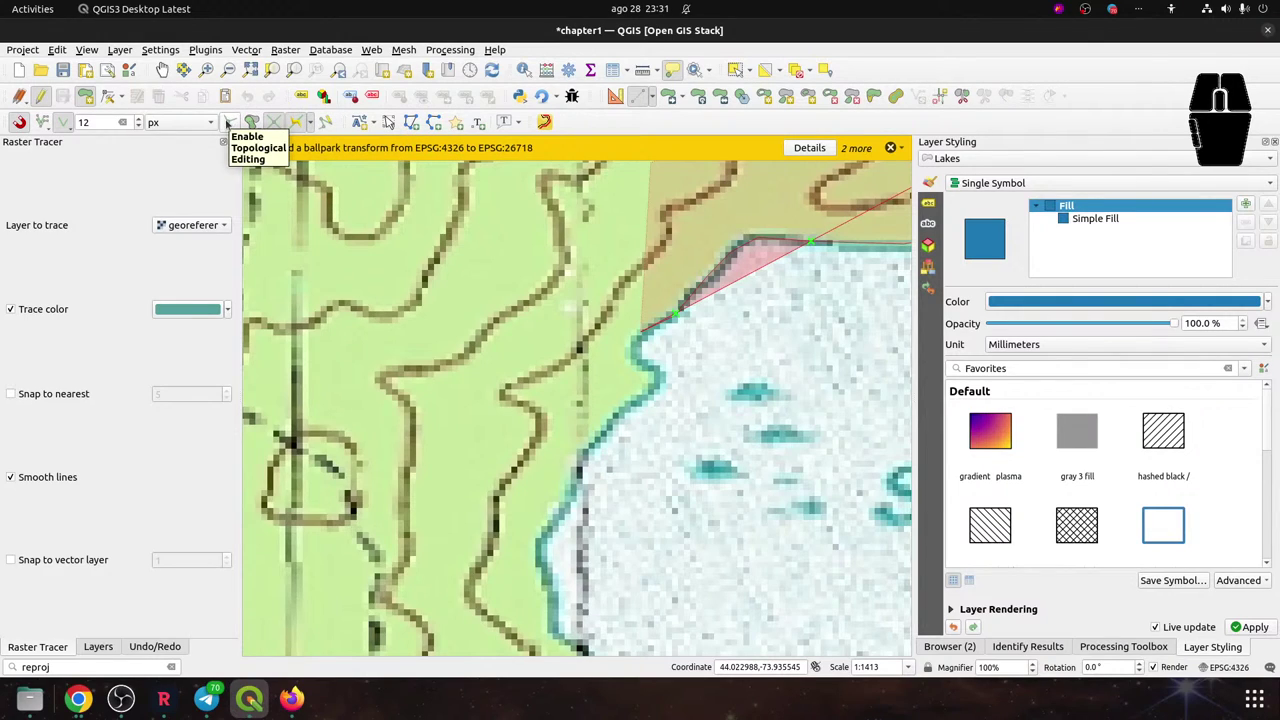
click(67, 664)
text(. s)
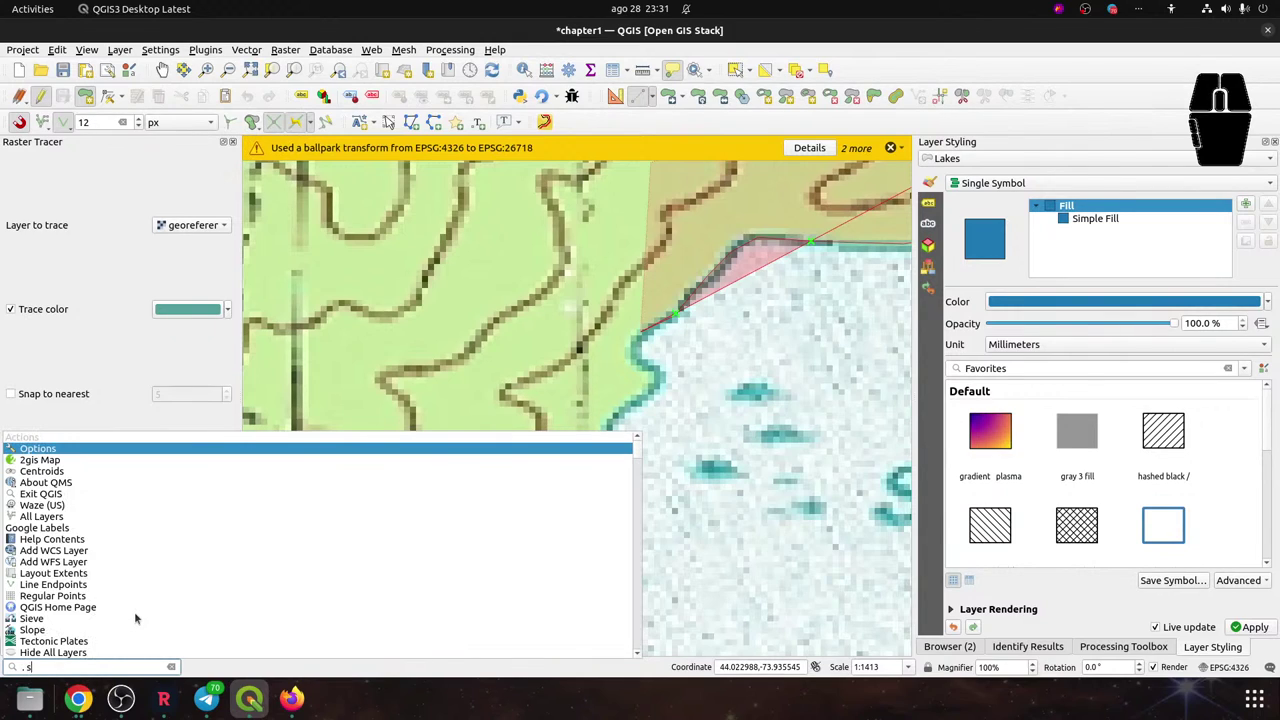
text(tream)
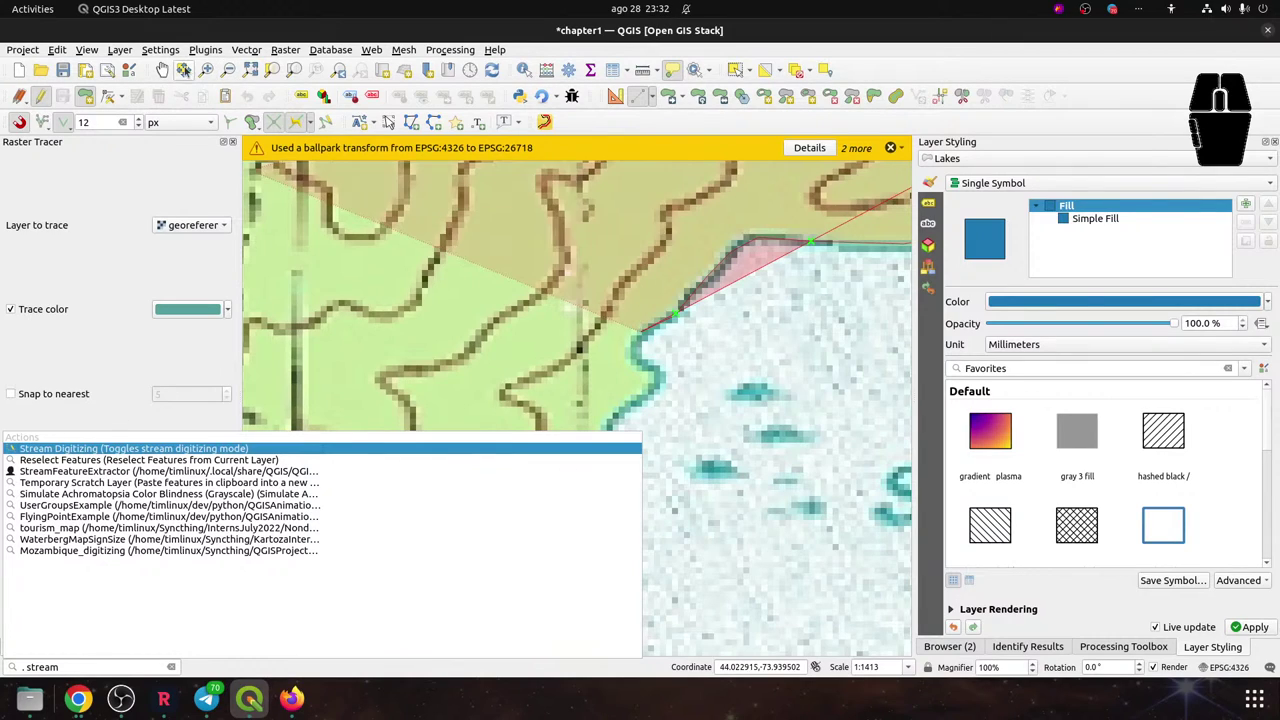
Look through the Edit menu, overlap options and Vertex Tool options without changing anything
click(117, 50)
mouse_move(55, 50)
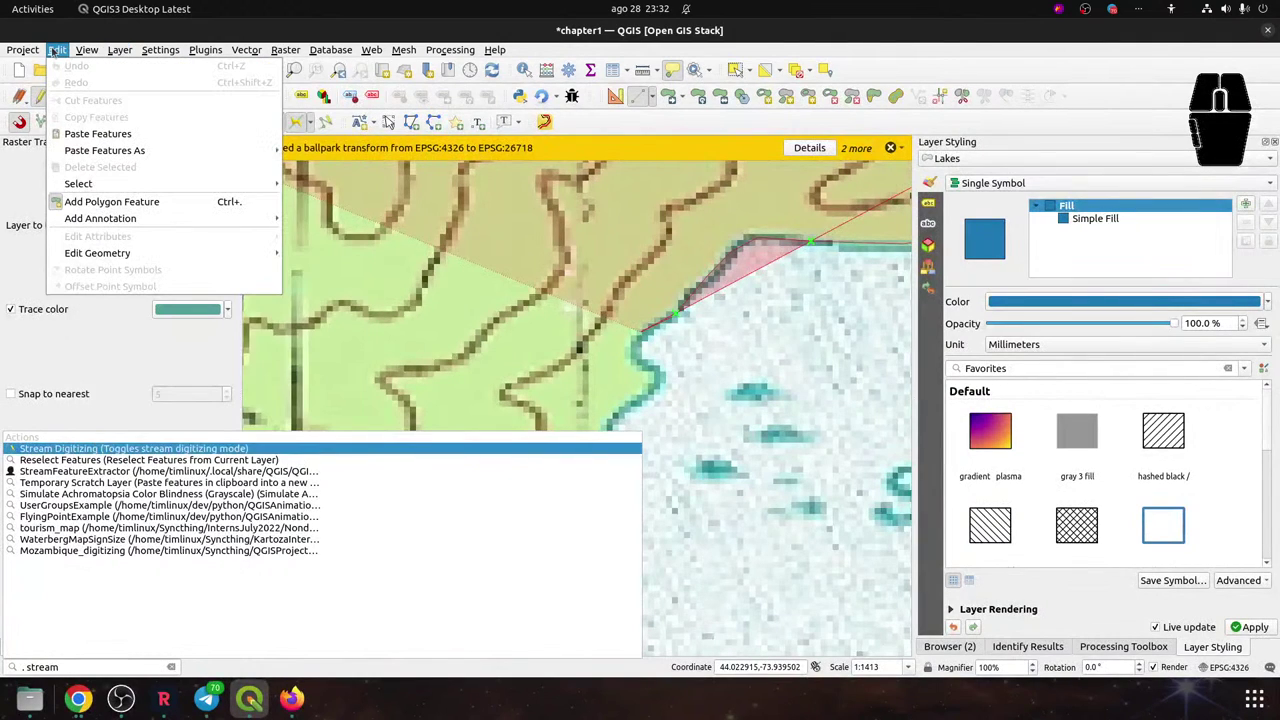
mouse_move(129, 256)
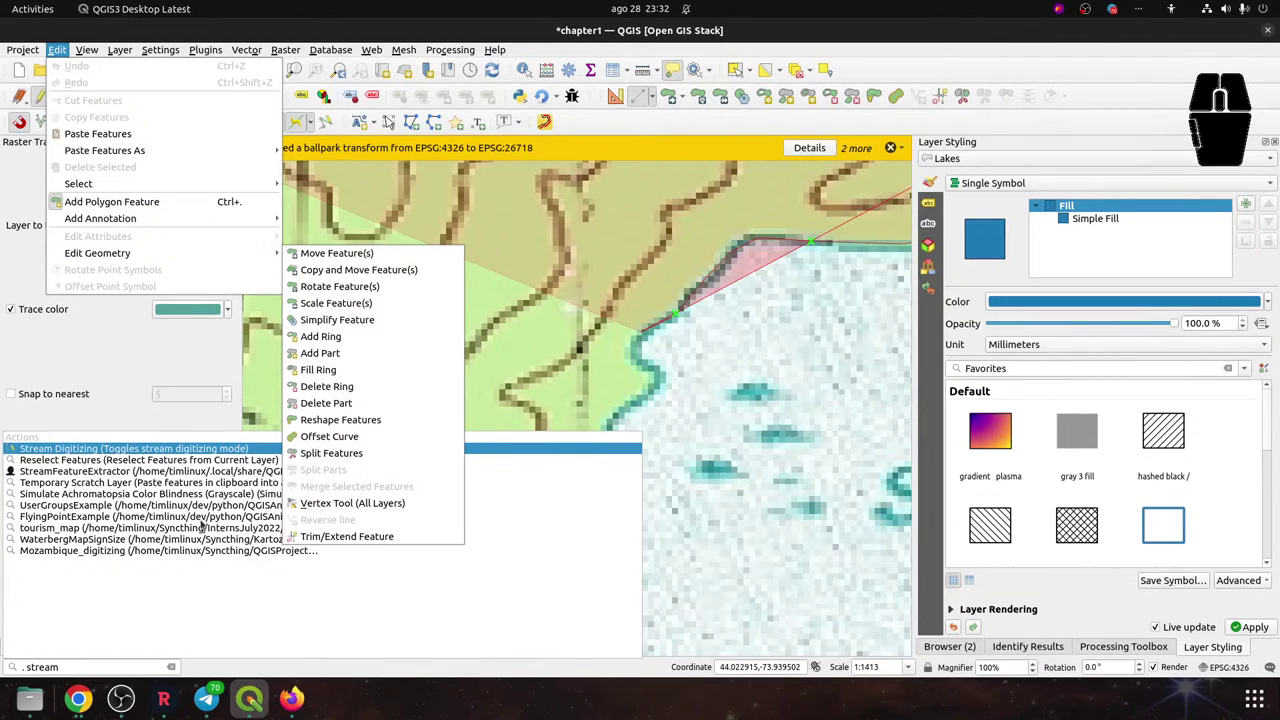
click(196, 607)
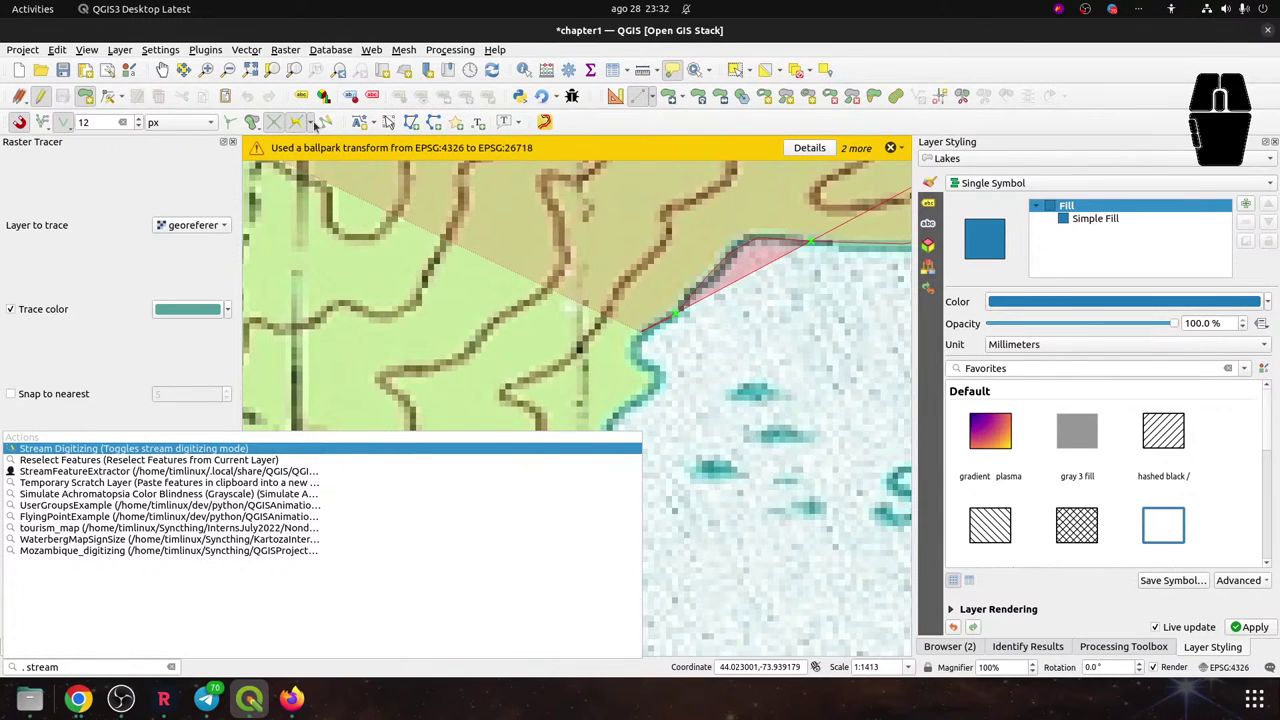
click(253, 121)
click(253, 121)
click(121, 97)
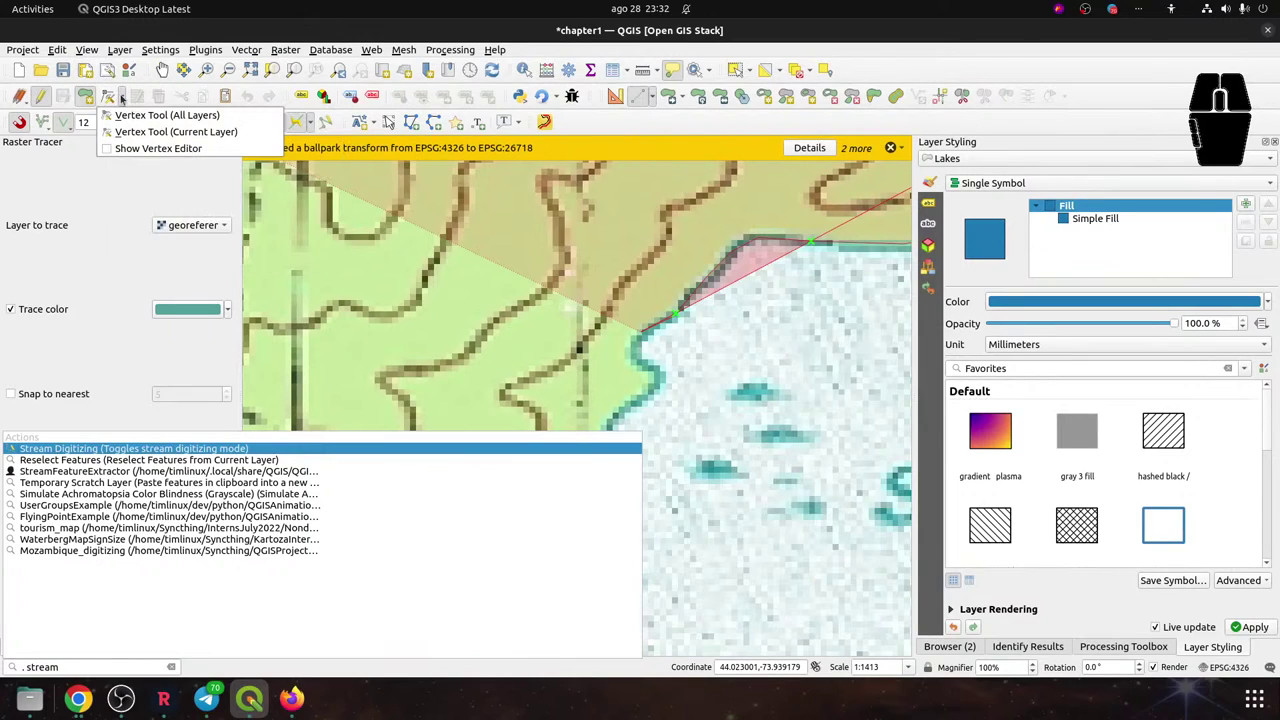
click(121, 97)
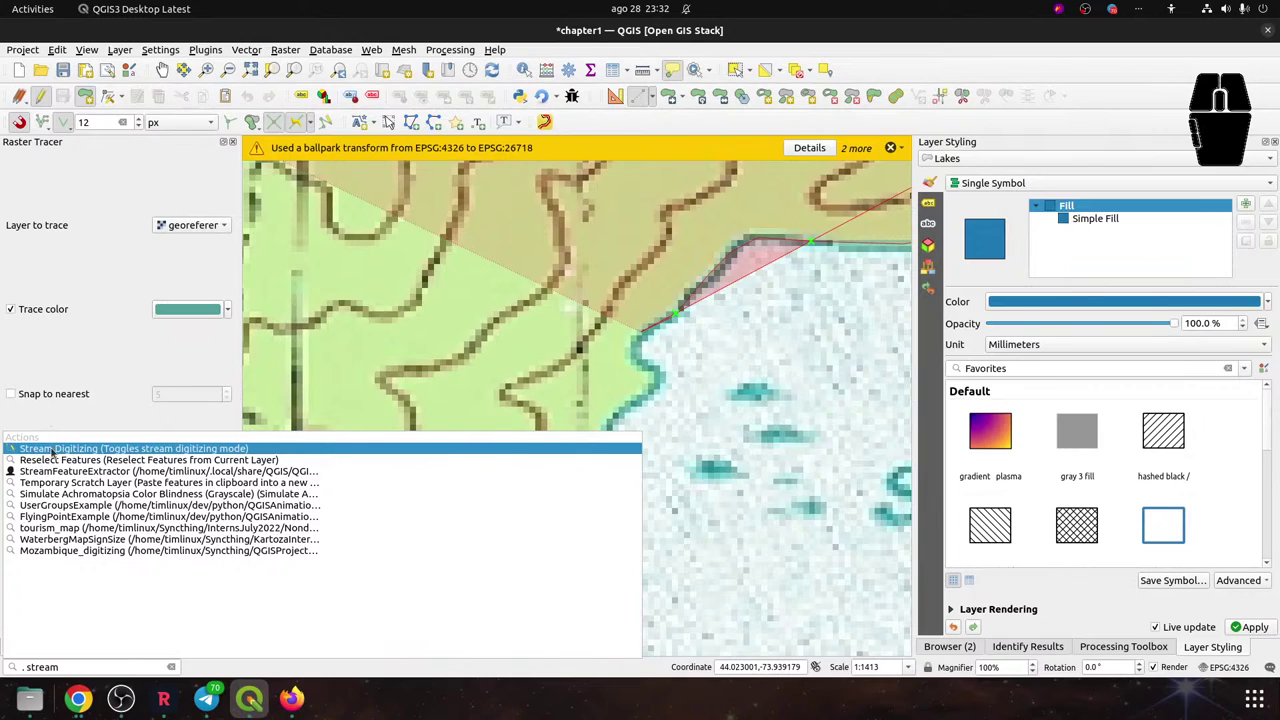
Turn on Stream Digitizing from the locator results
click(57, 50)
mouse_move(88, 187)
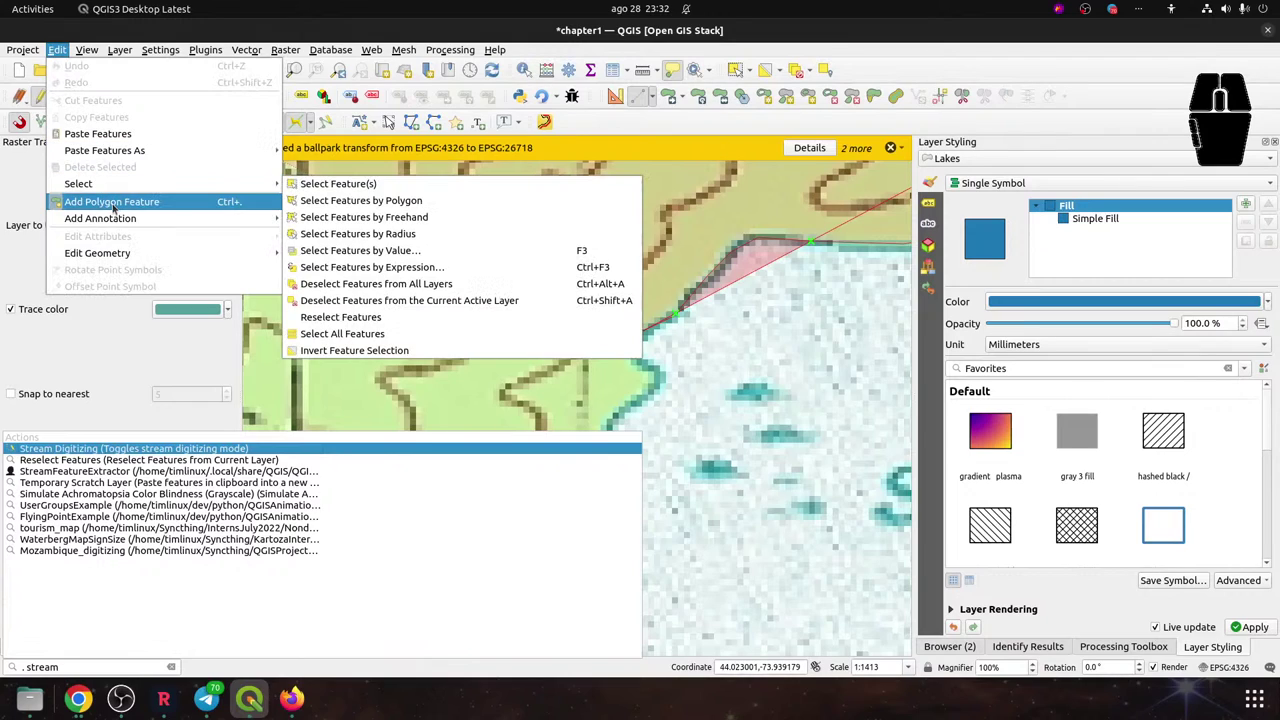
mouse_move(117, 220)
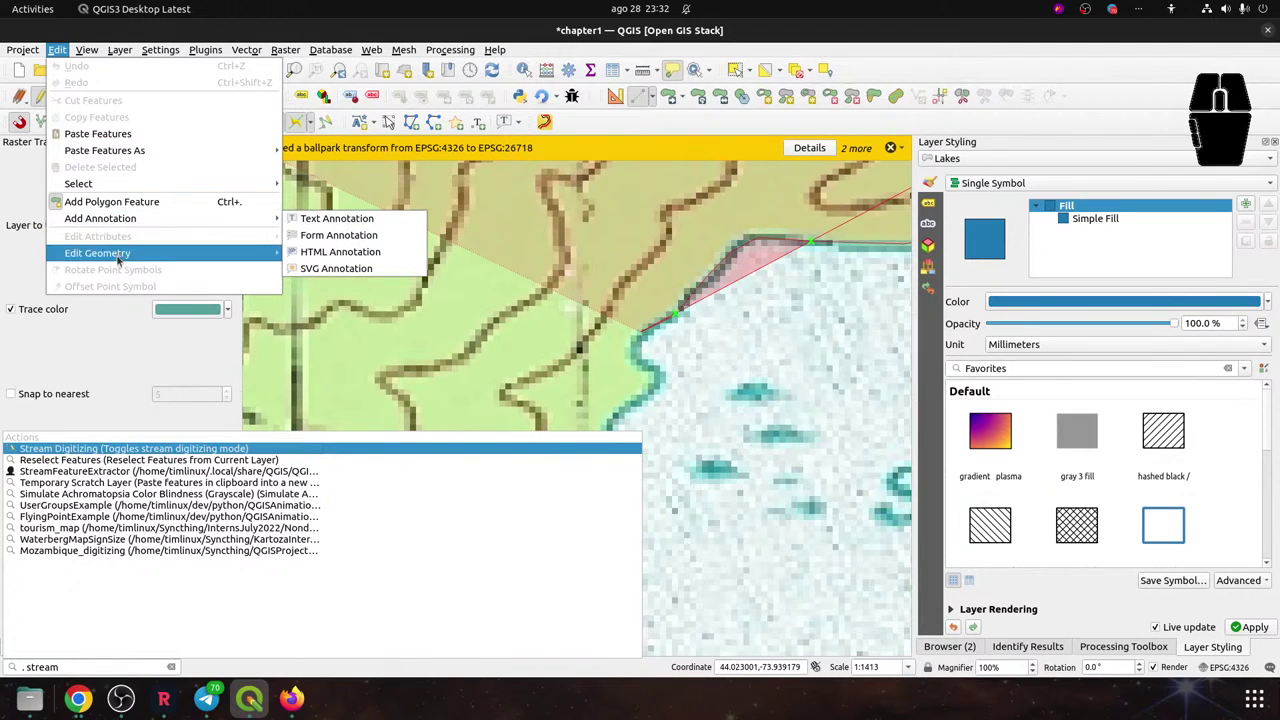
click(57, 456)
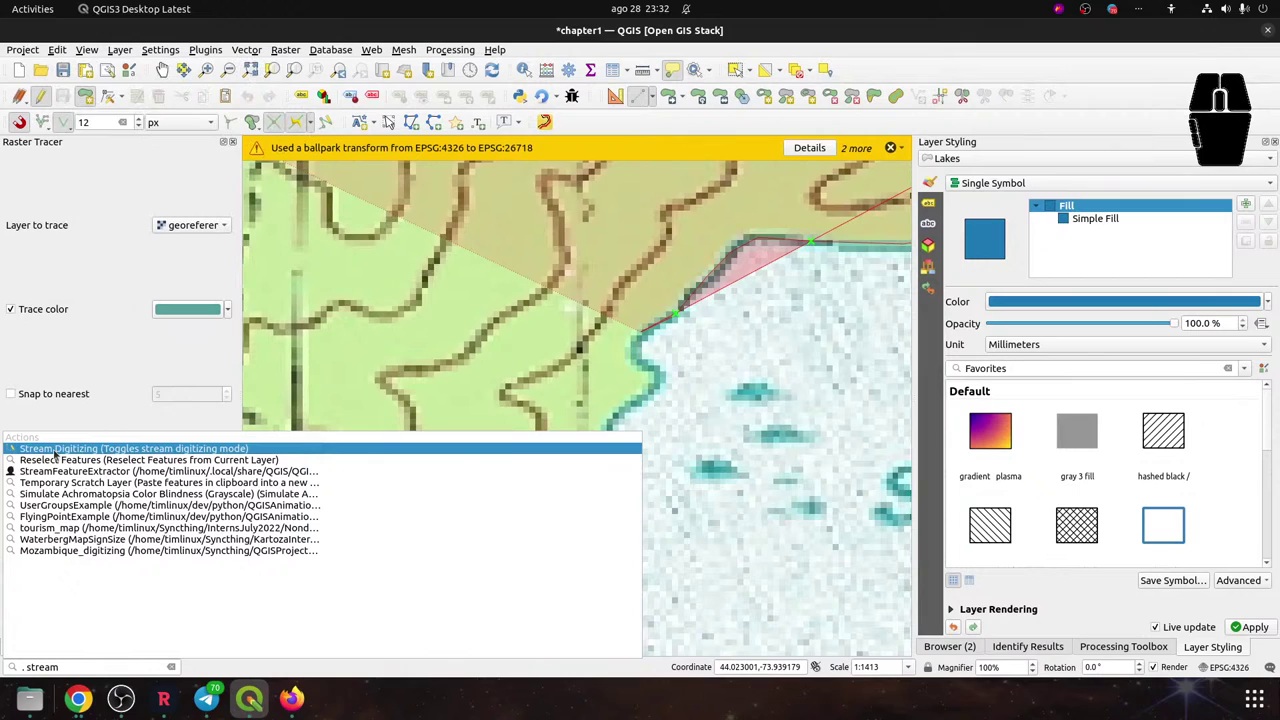
click(52, 451)
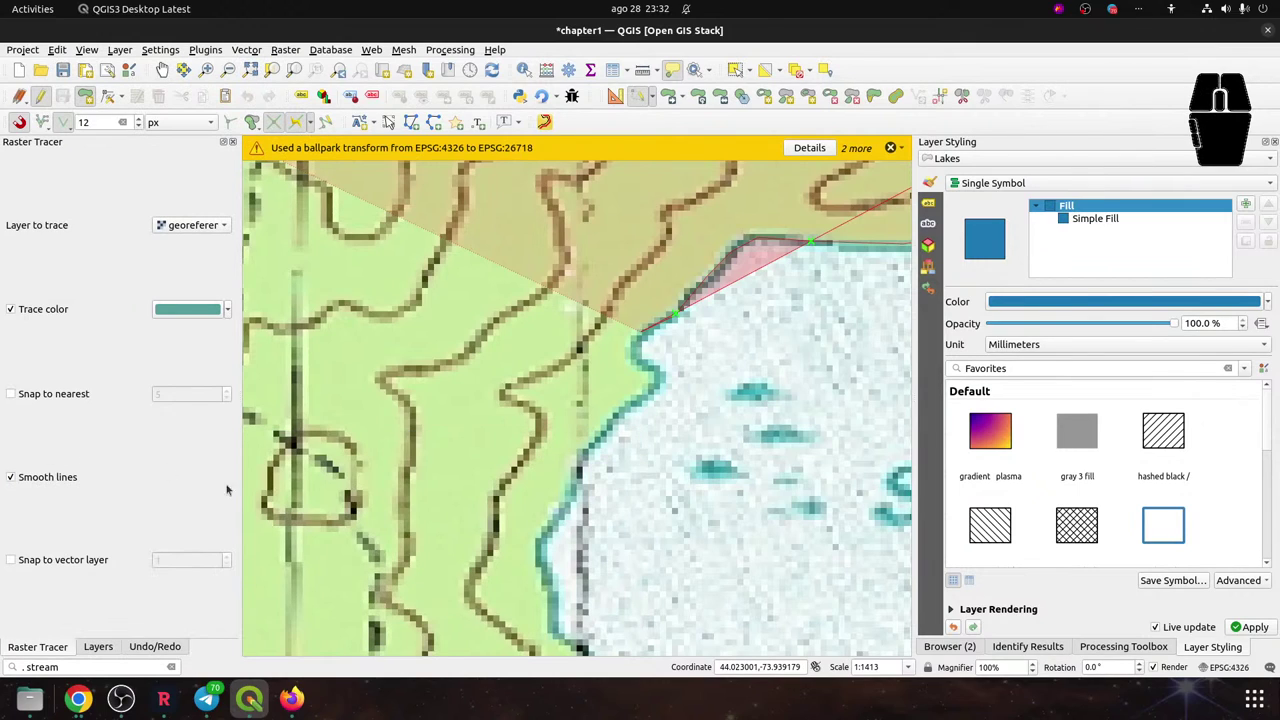
Add three more shoreline points, then discard the tangled trace and zoom out to show both ponds
click(560, 342)
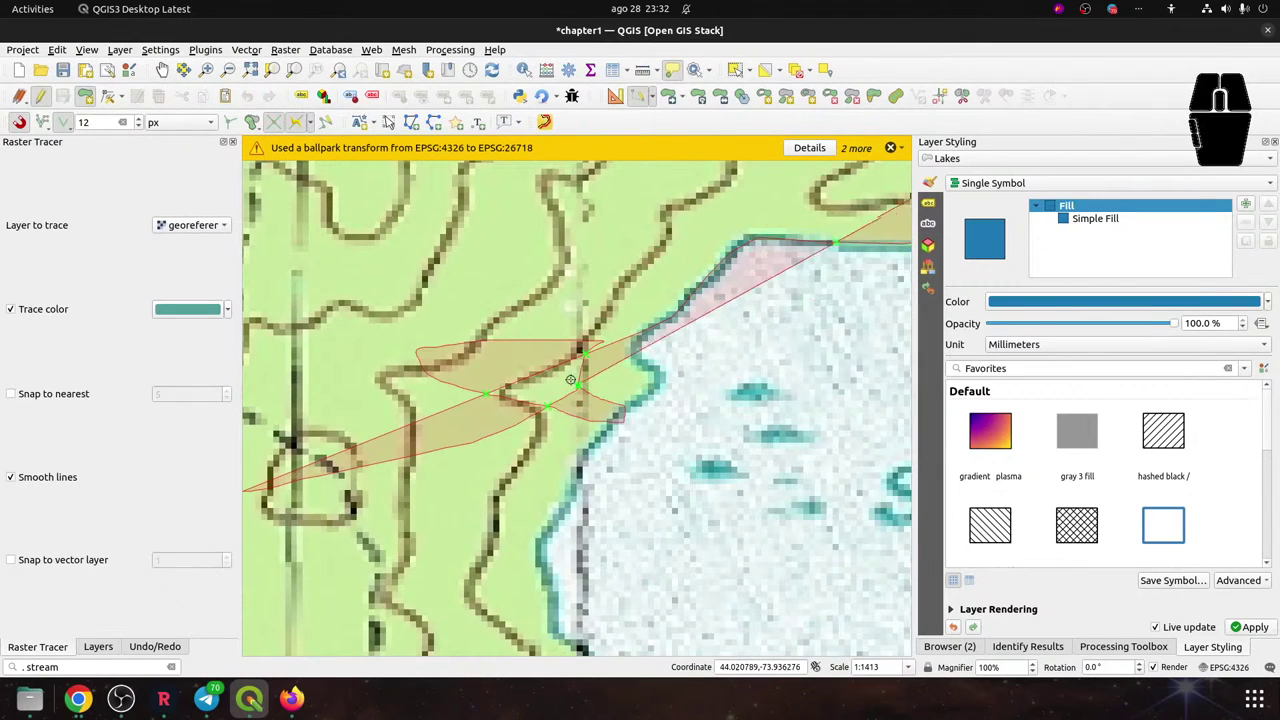
click(698, 221)
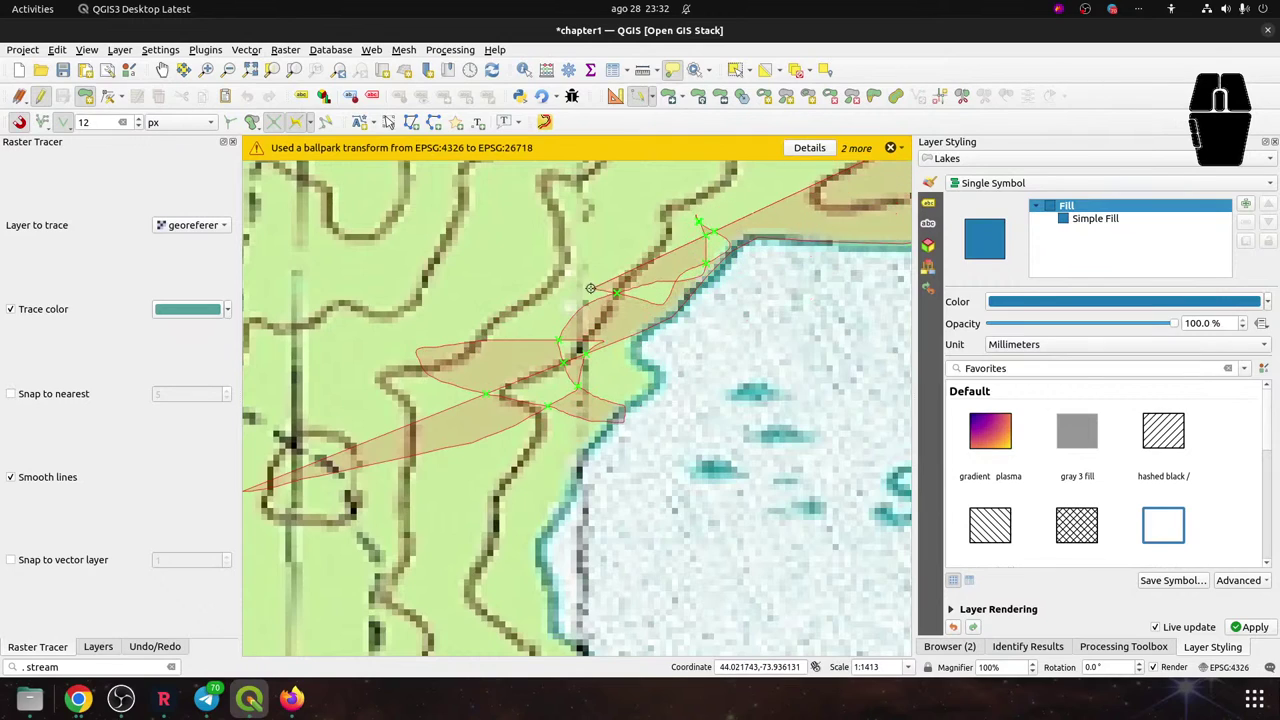
click(755, 211)
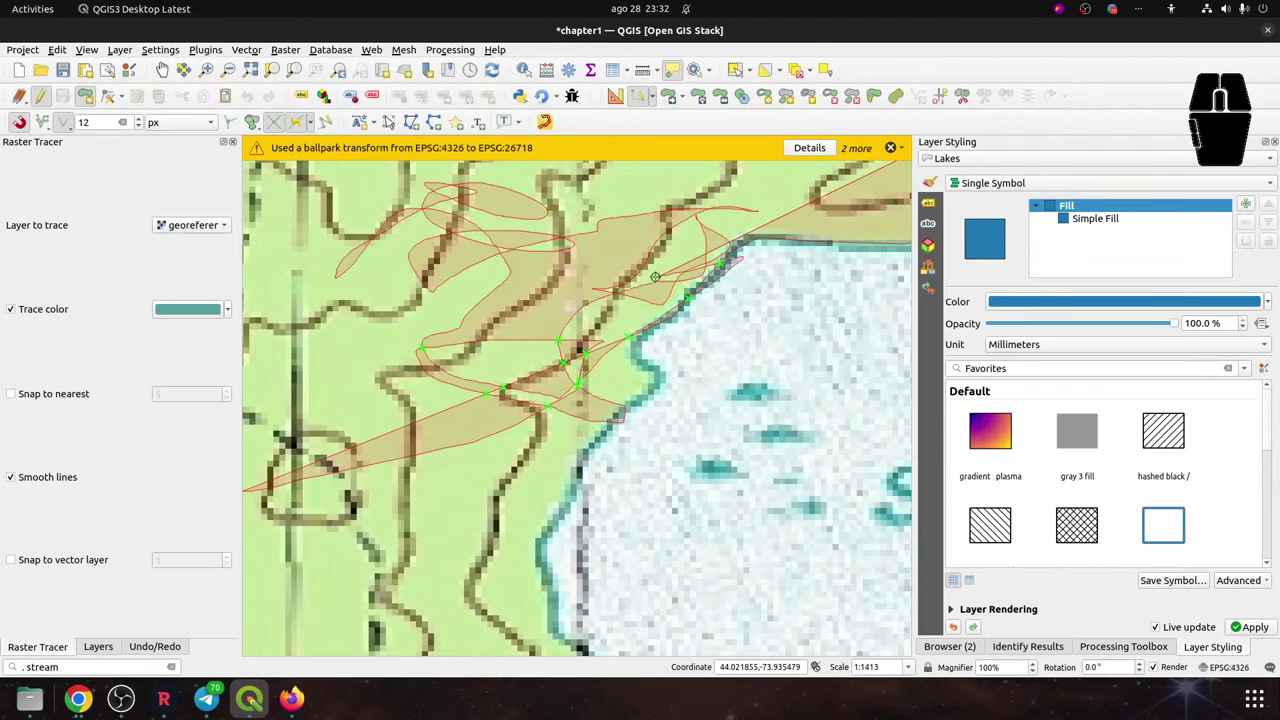
key(Escape)
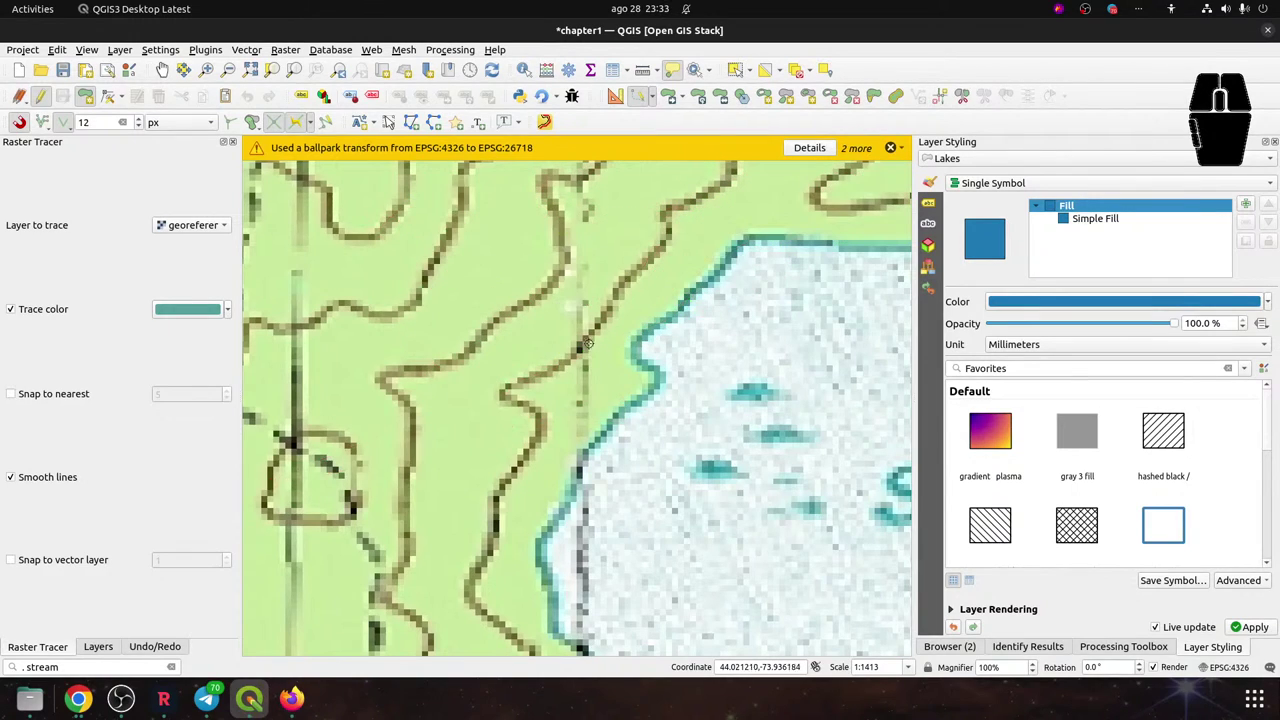
scroll(634, 322, down, 2)
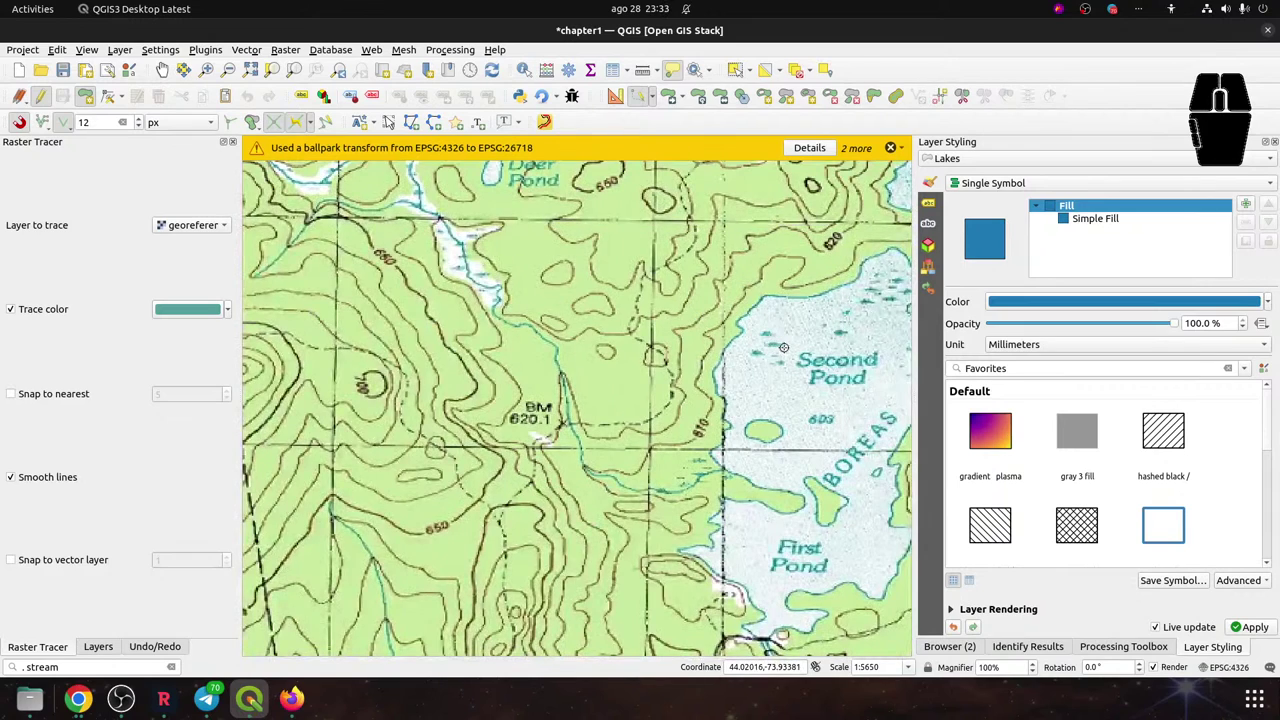
Trace a few vertices down Second Pond's western shore, then cancel the misdrawn trace
drag(761, 268, 531, 314)
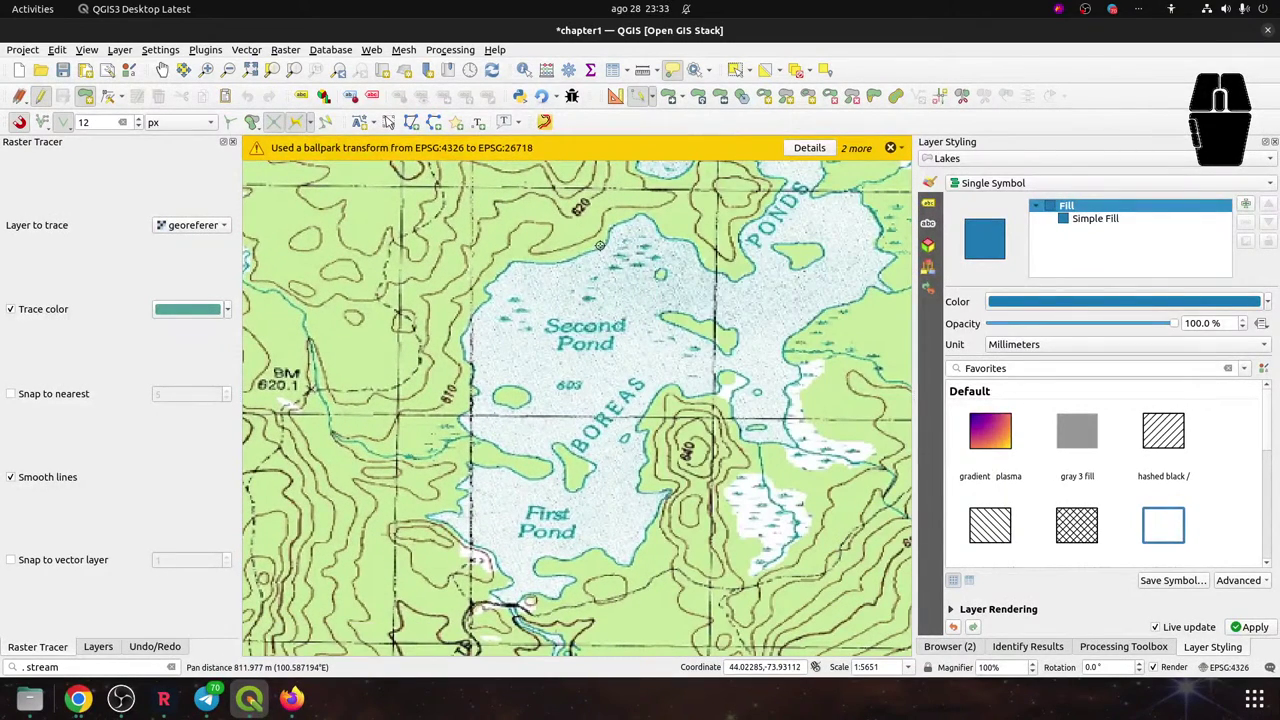
click(571, 258)
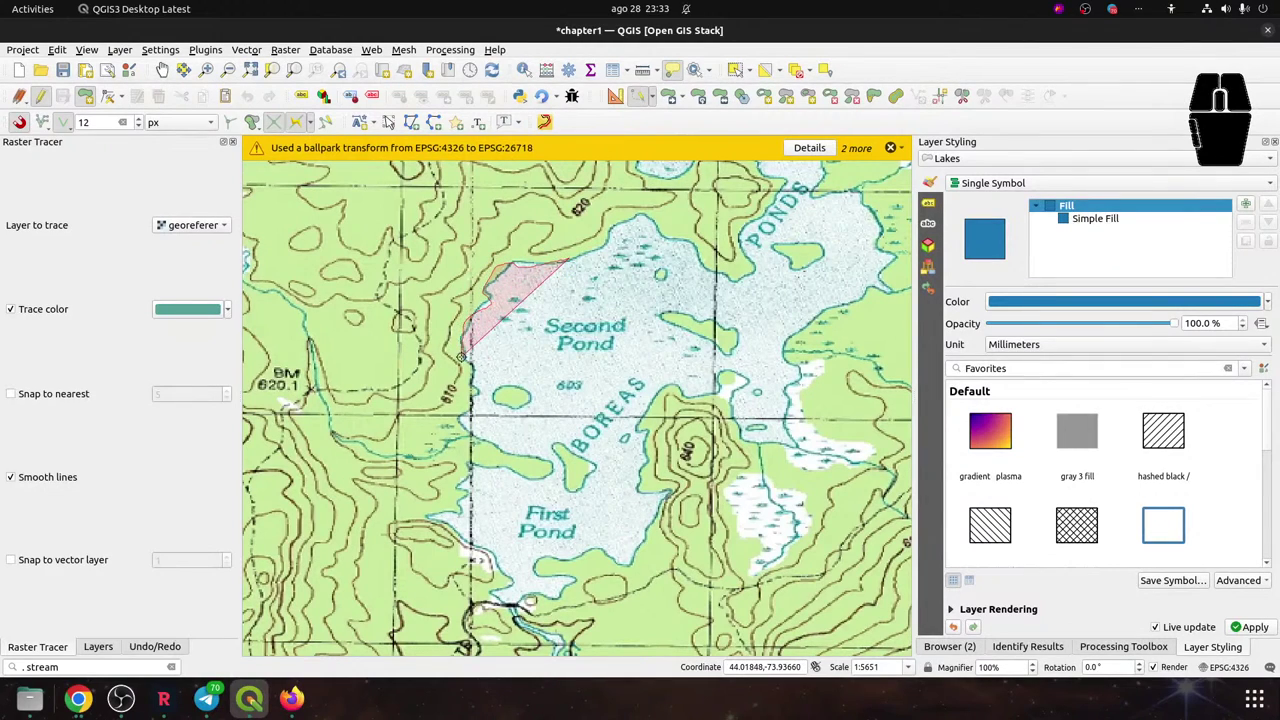
scroll(466, 366, up, 2)
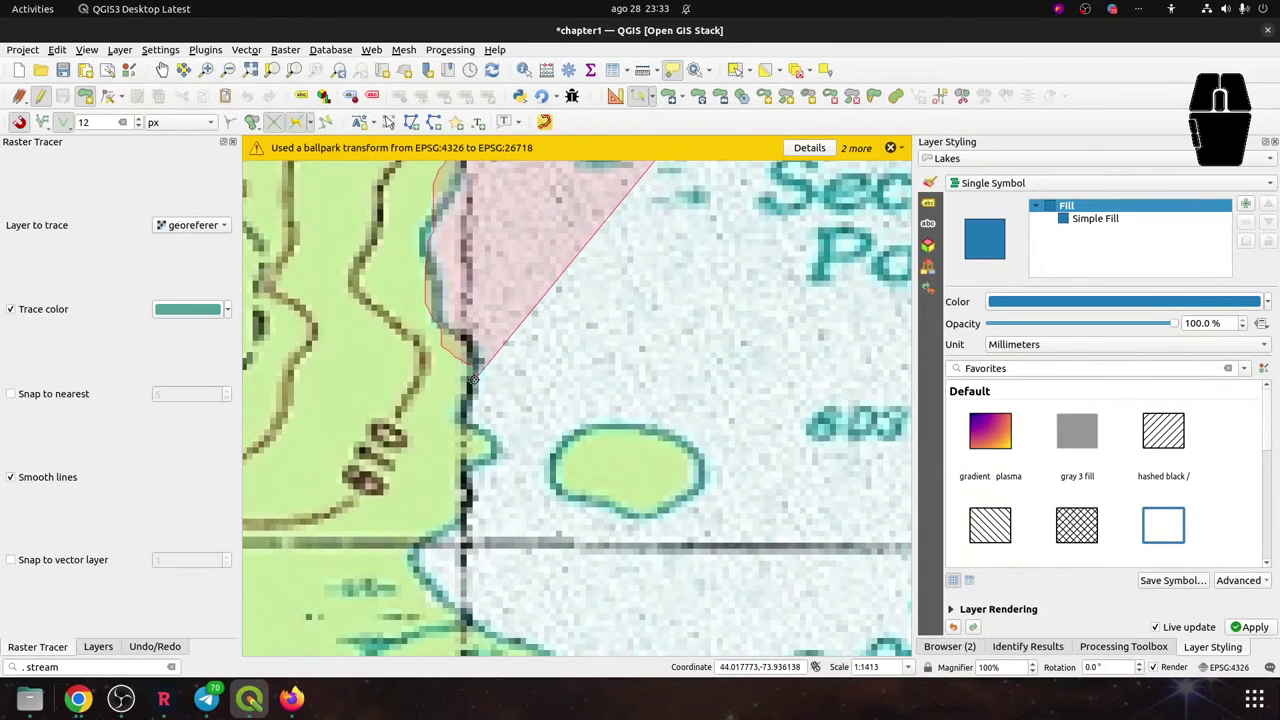
click(470, 364)
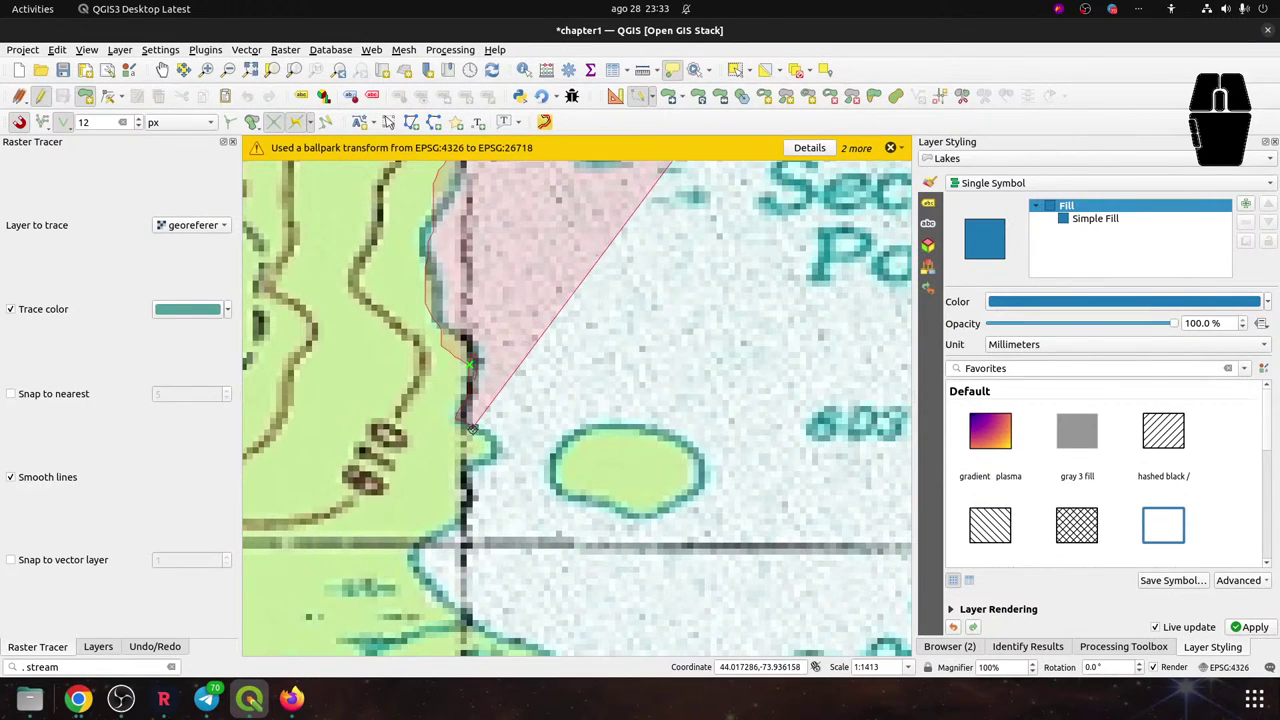
click(464, 497)
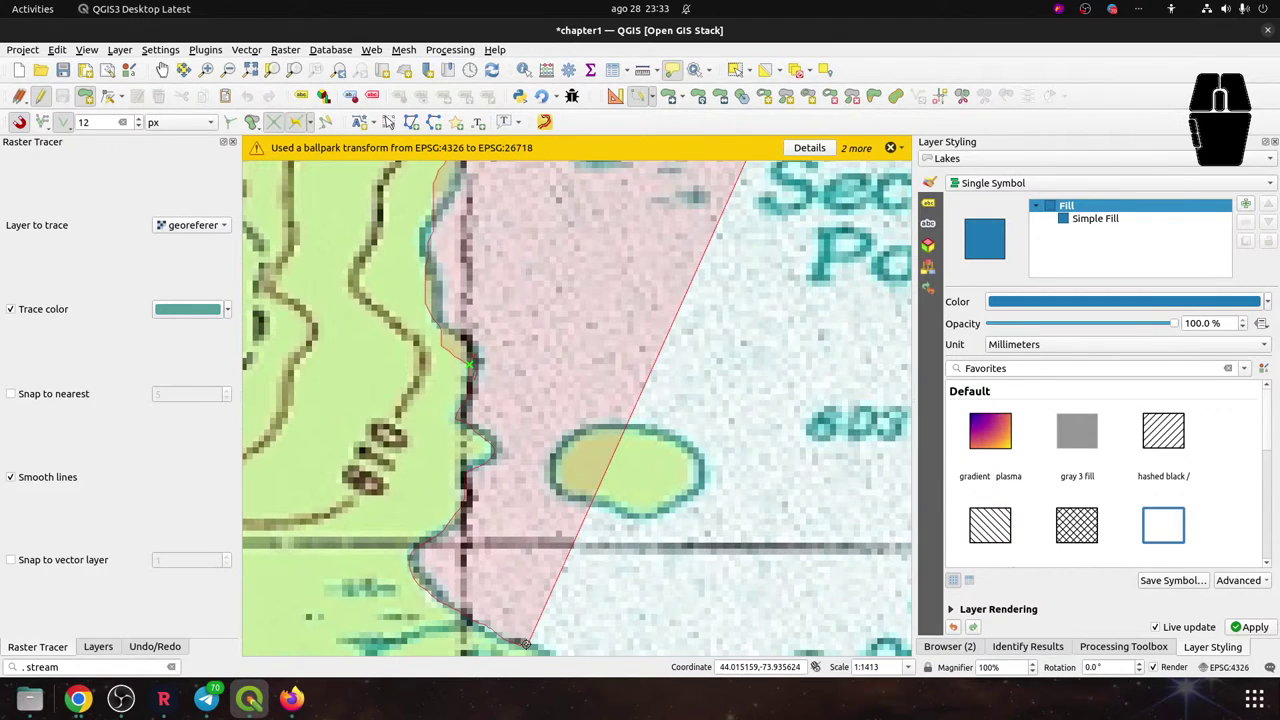
click(436, 168)
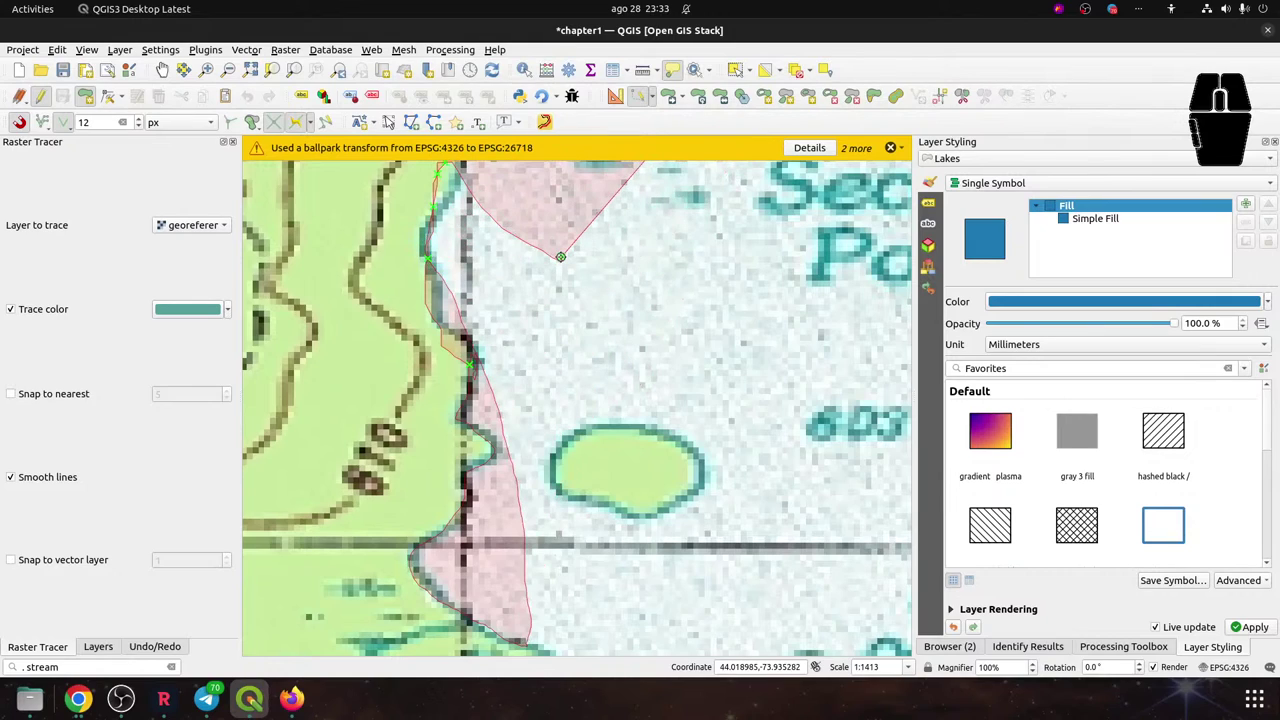
key(Escape)
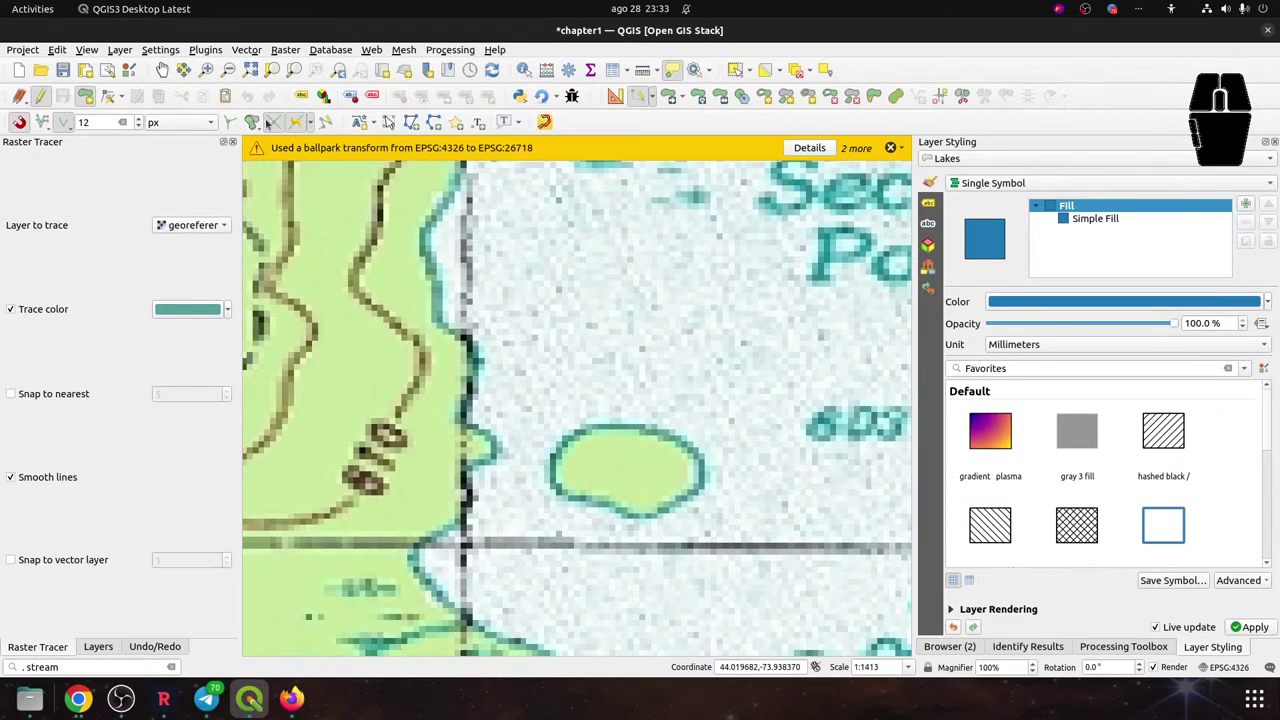
click(373, 122)
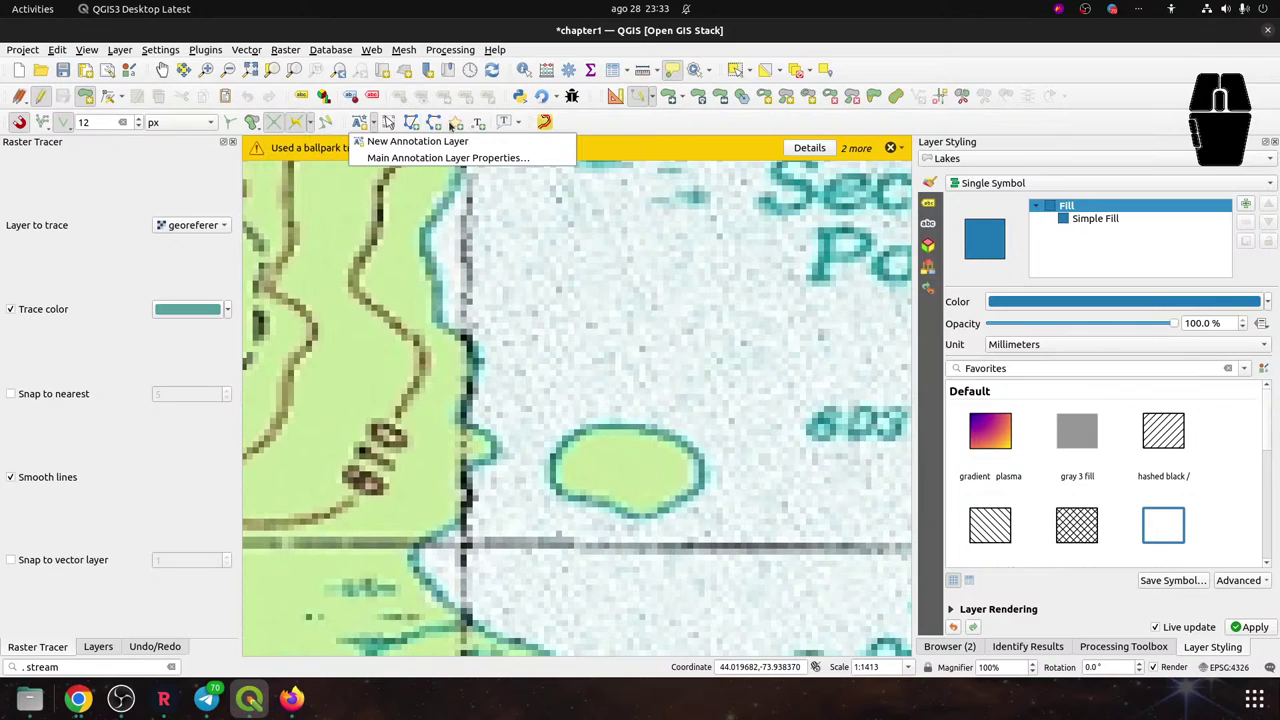
Look through the annotation layer and annotation type lists without changing them
click(459, 122)
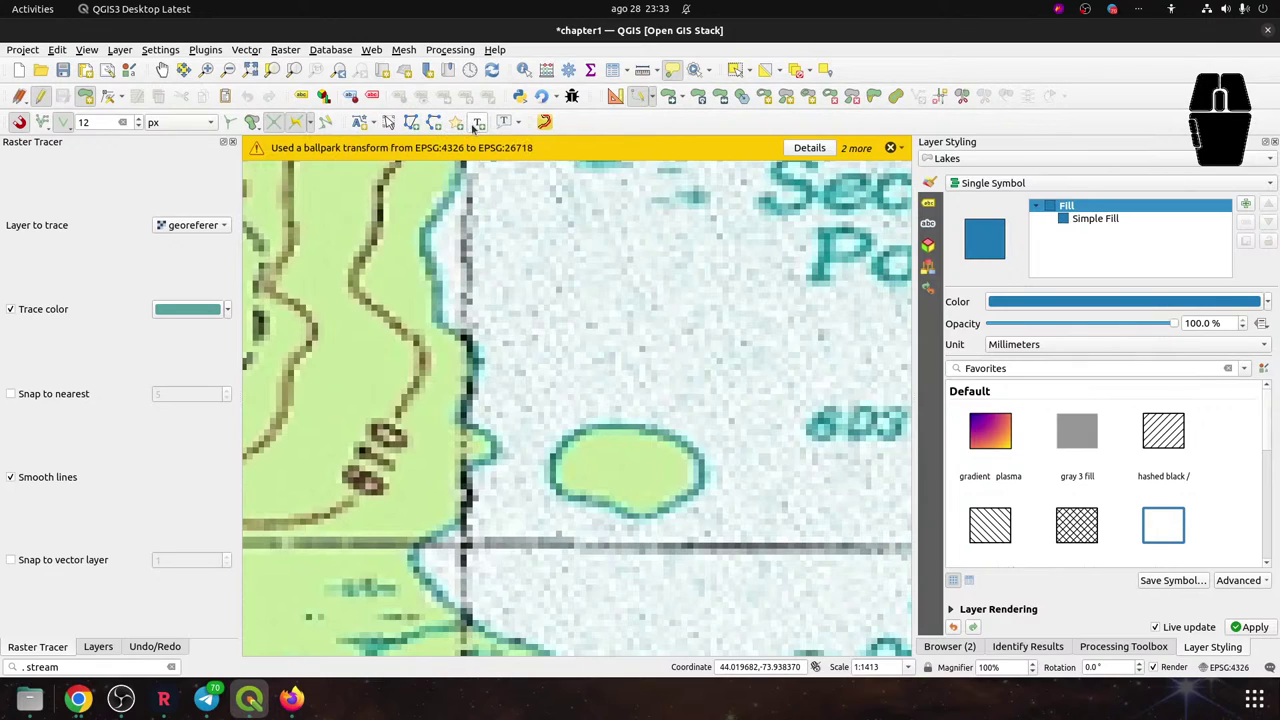
click(519, 123)
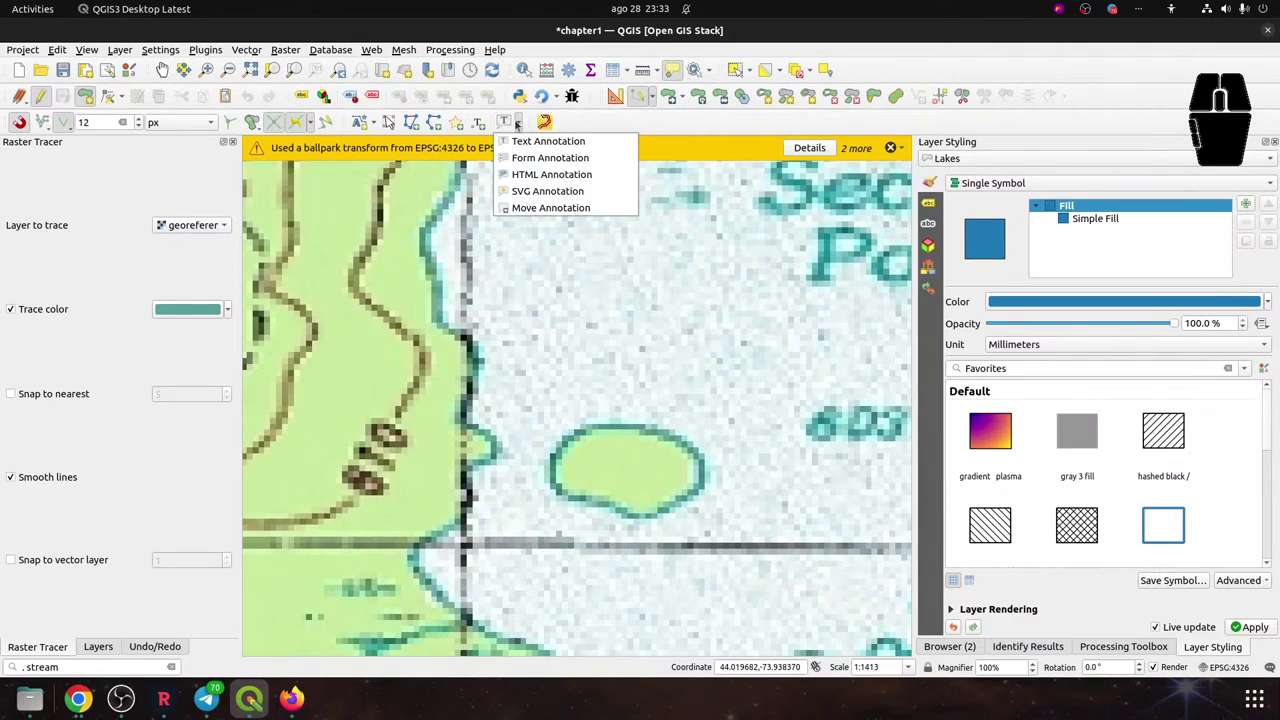
click(640, 131)
Switch digitizing to Stream Digitizing with a 20 px streaming tolerance
click(652, 96)
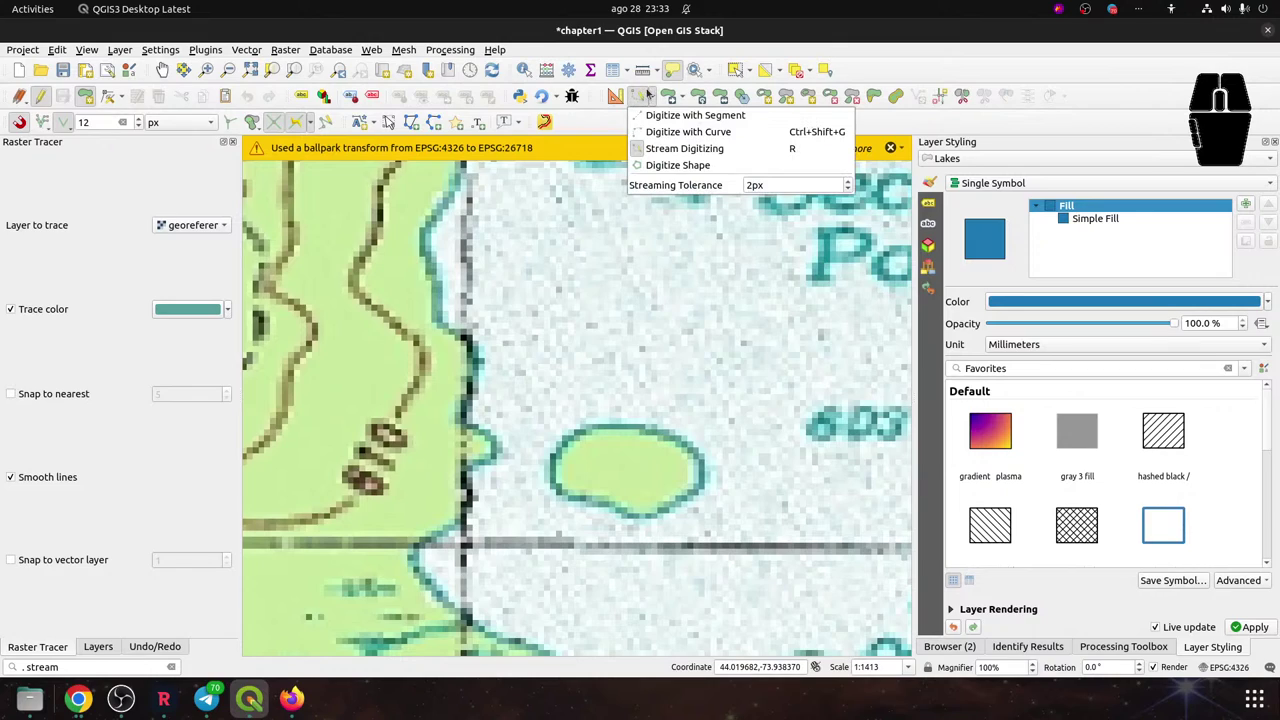
click(655, 117)
click(655, 96)
click(645, 149)
click(653, 96)
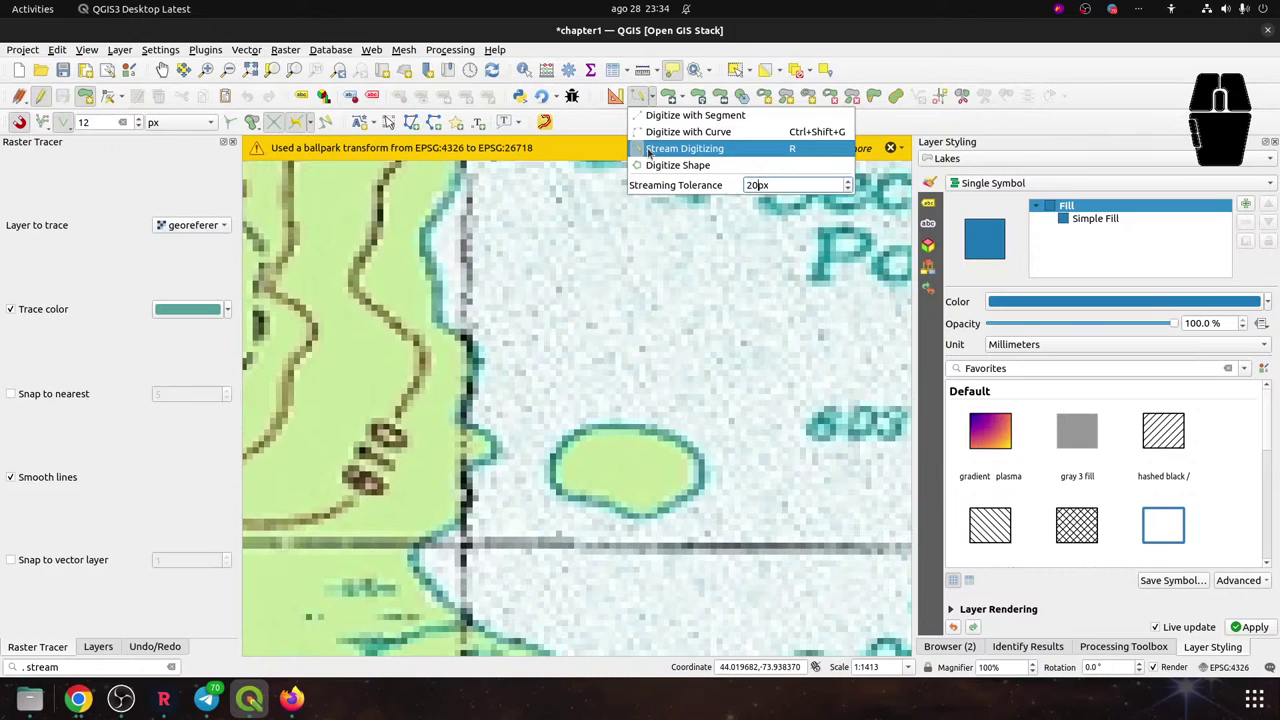
click(648, 149)
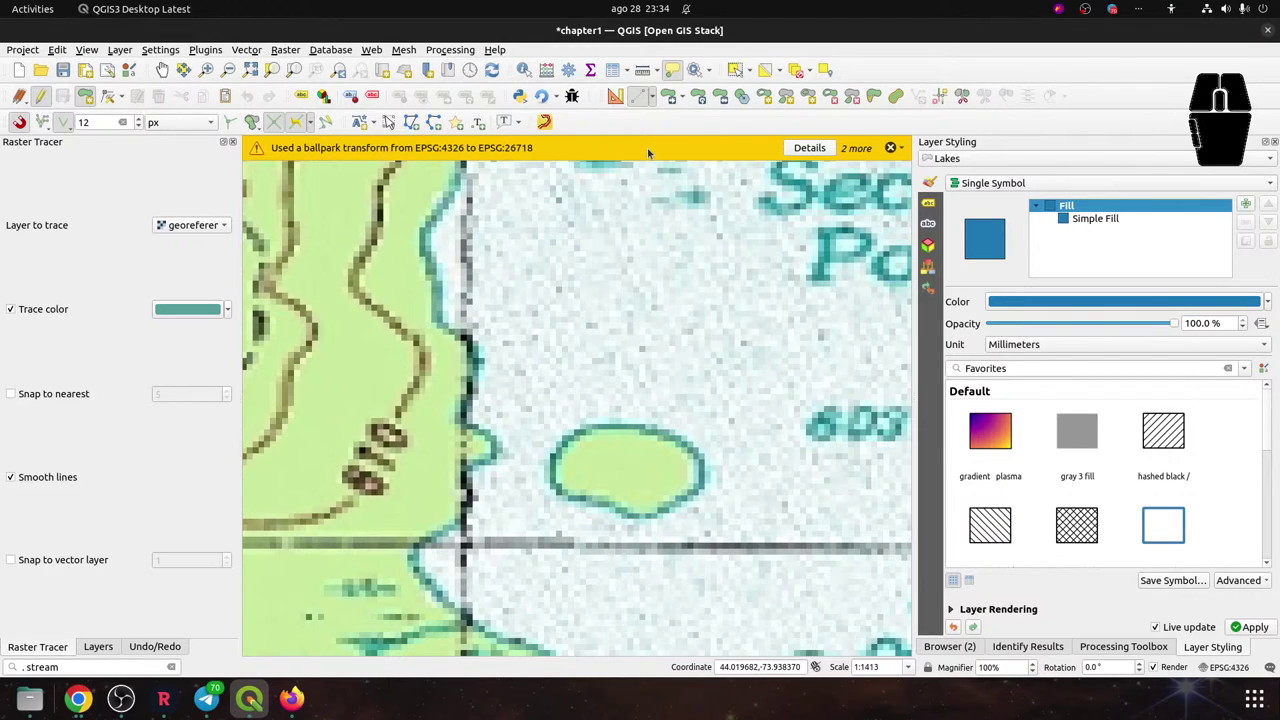
Turn on feature tips, then trace vertices along Second Pond's north shore east toward Third Pond
click(674, 80)
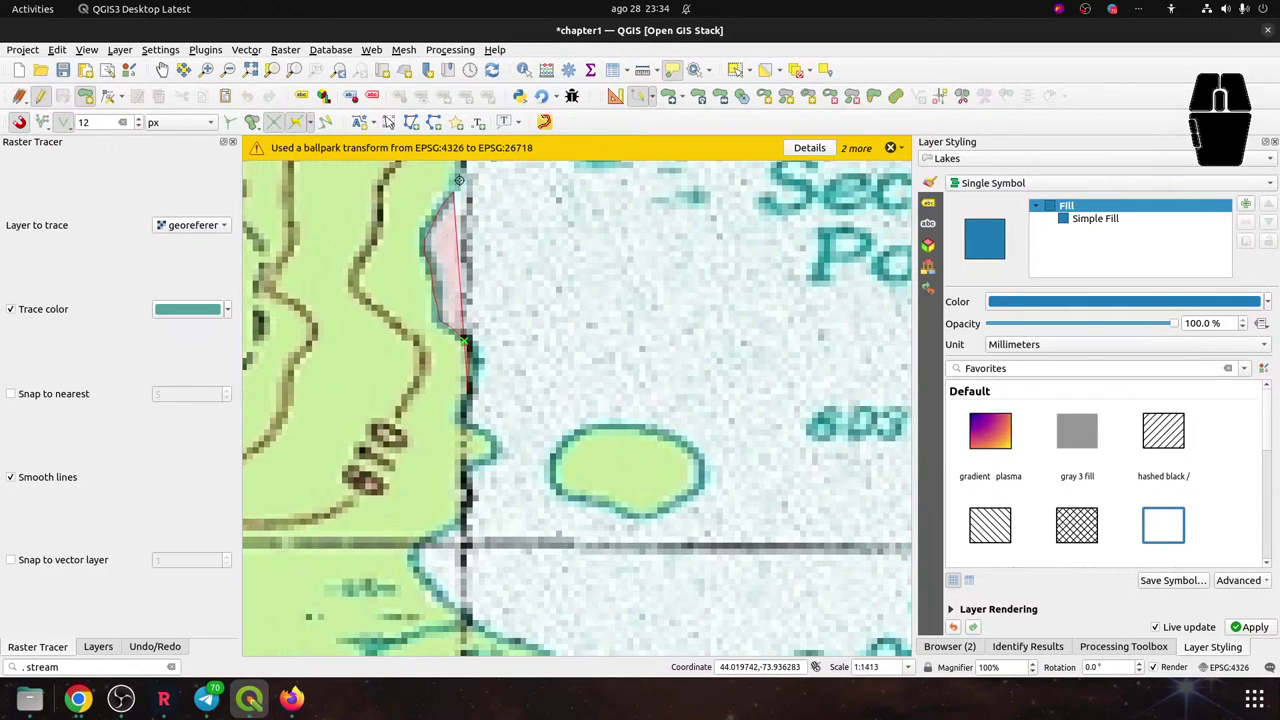
drag(460, 181, 447, 472)
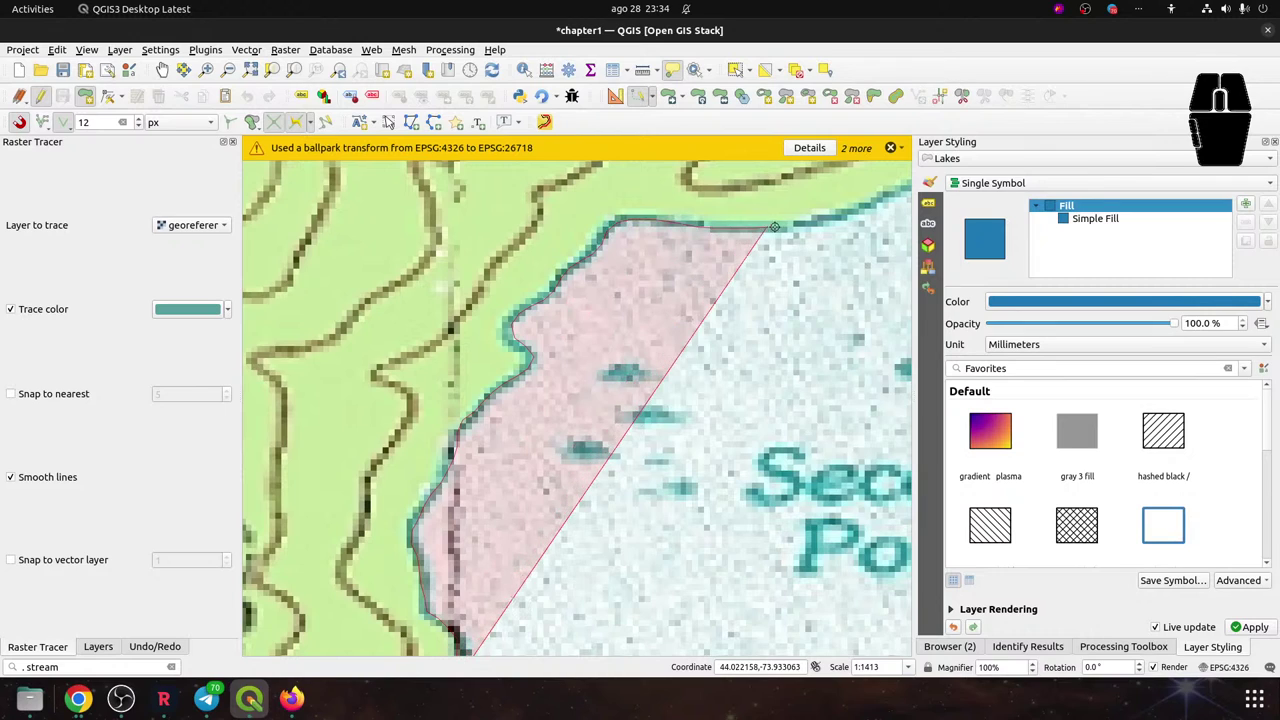
mouse_move(776, 229)
mouse_down()
mouse_move(600, 440)
mouse_move(425, 450)
mouse_up()
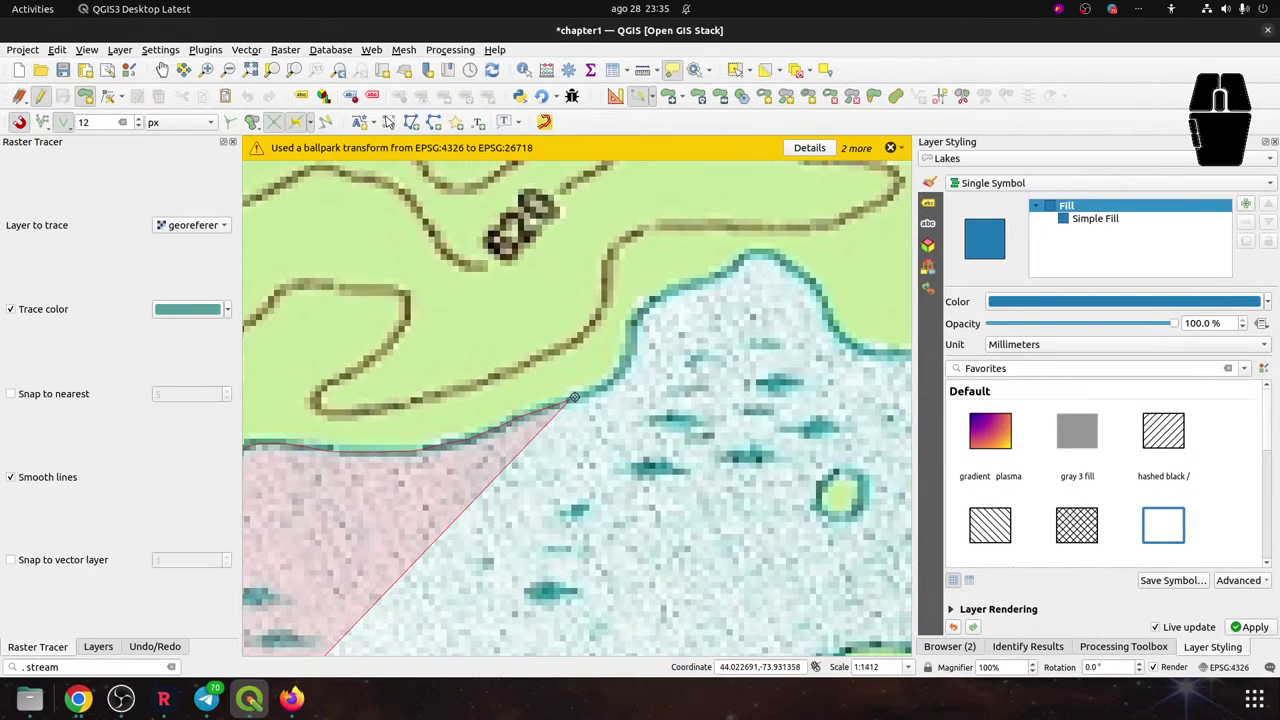
click(632, 348)
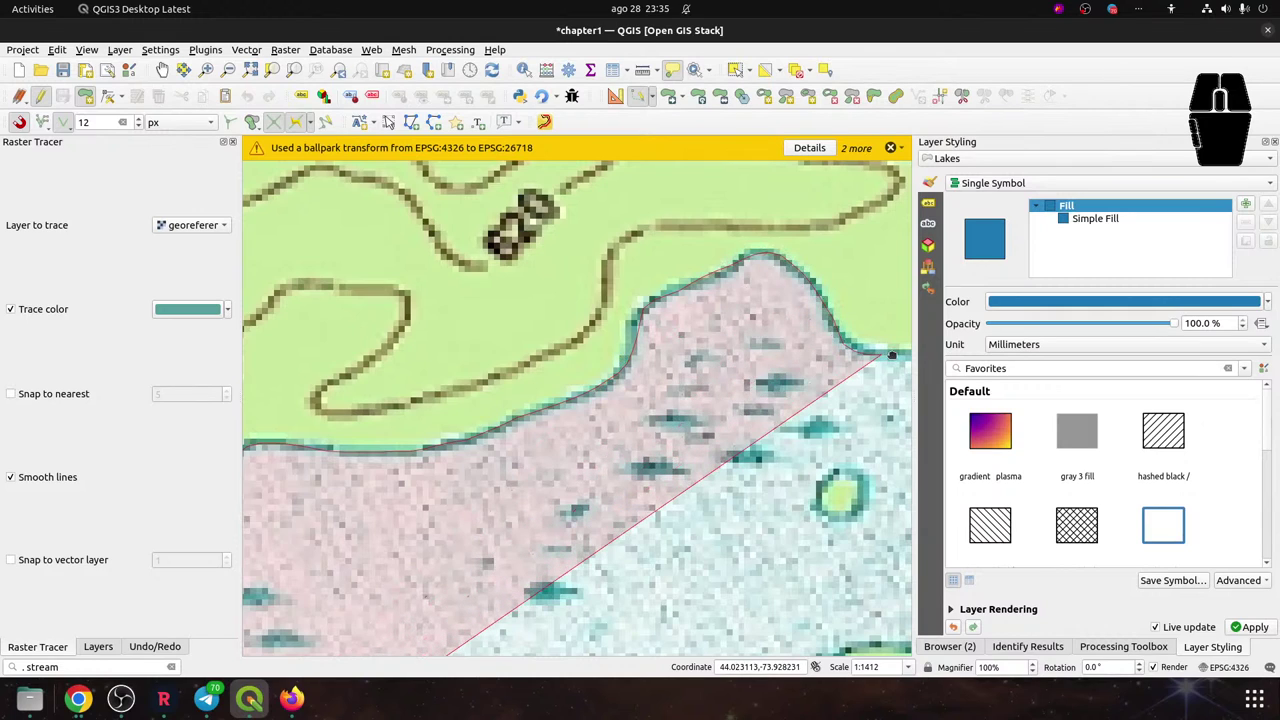
drag(892, 354, 426, 384)
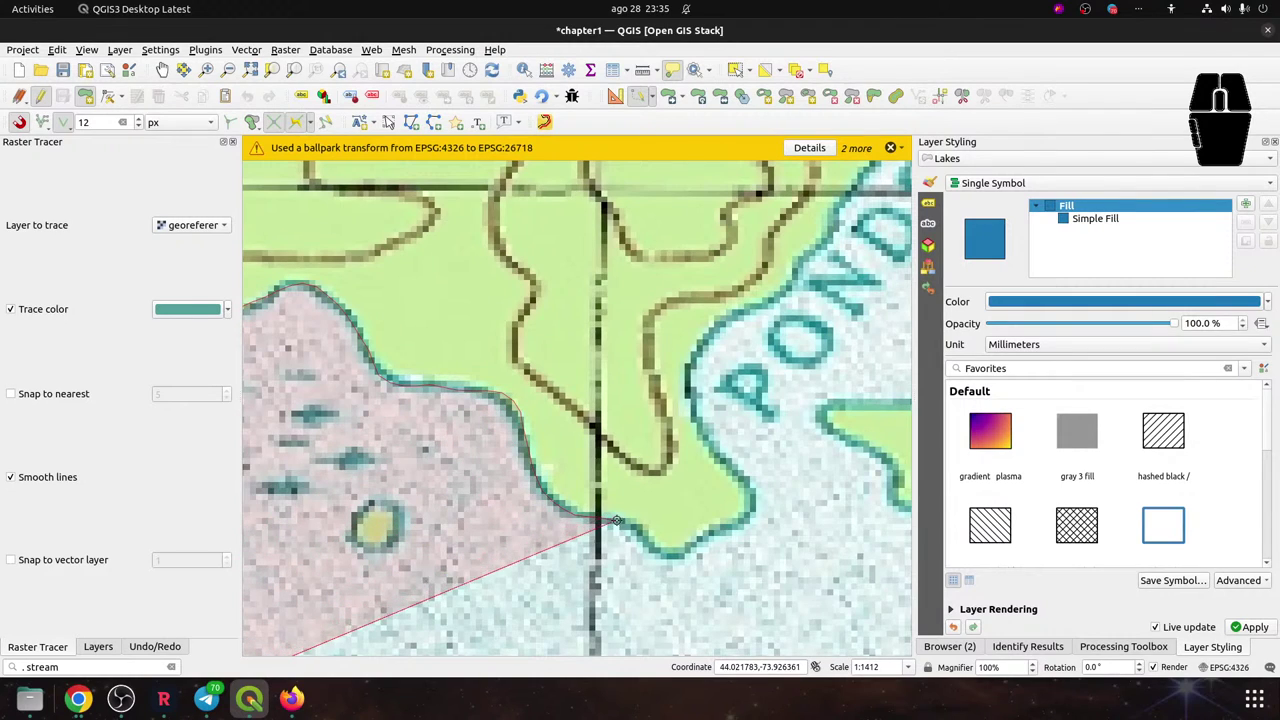
click(648, 542)
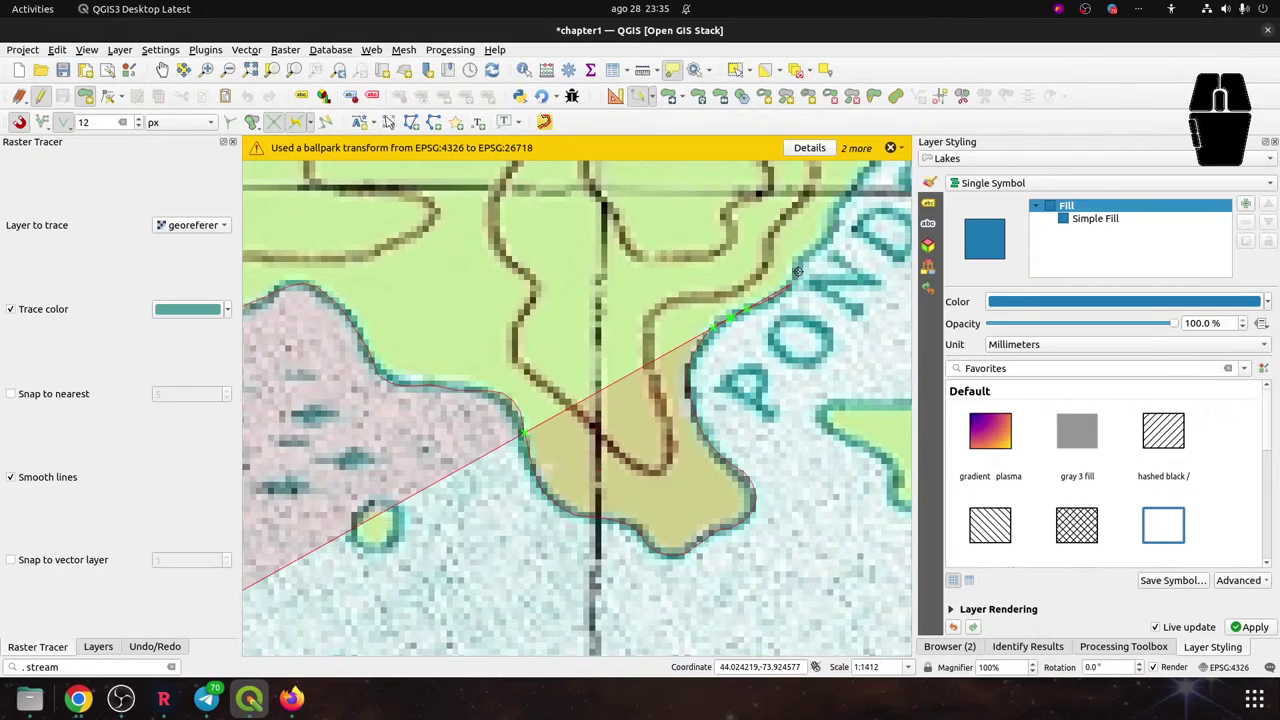
drag(821, 241, 577, 467)
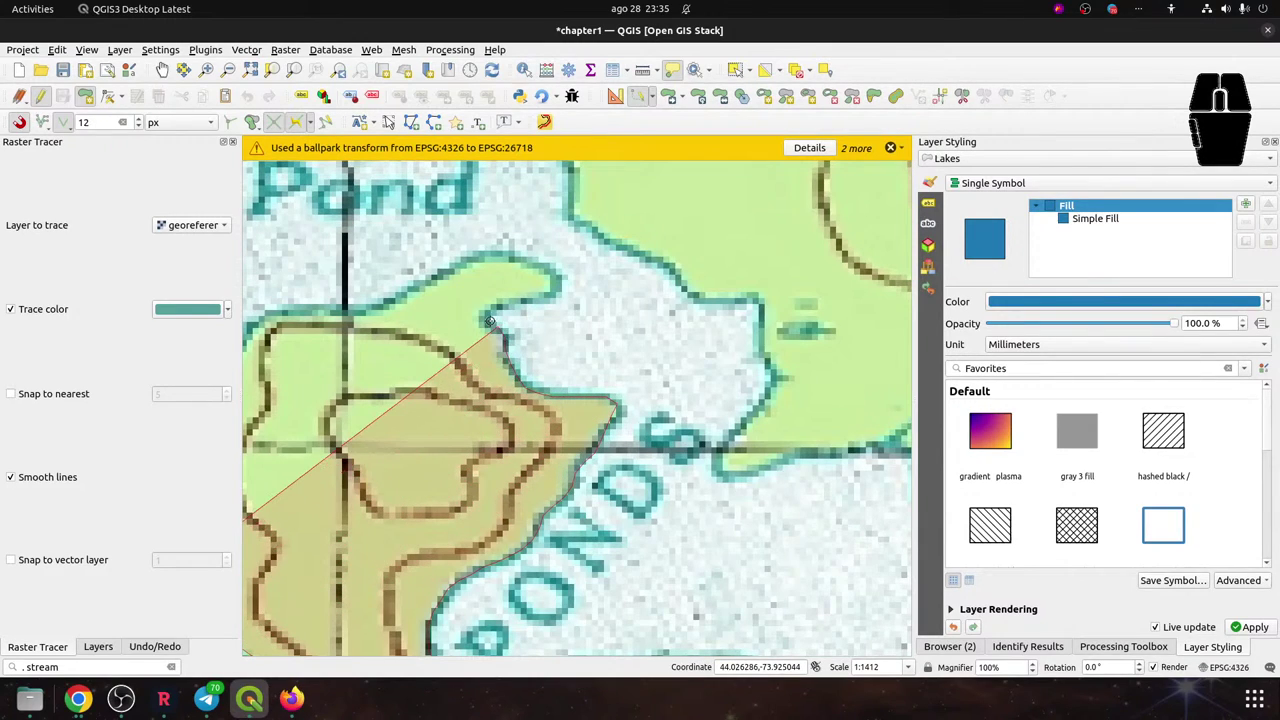
click(492, 318)
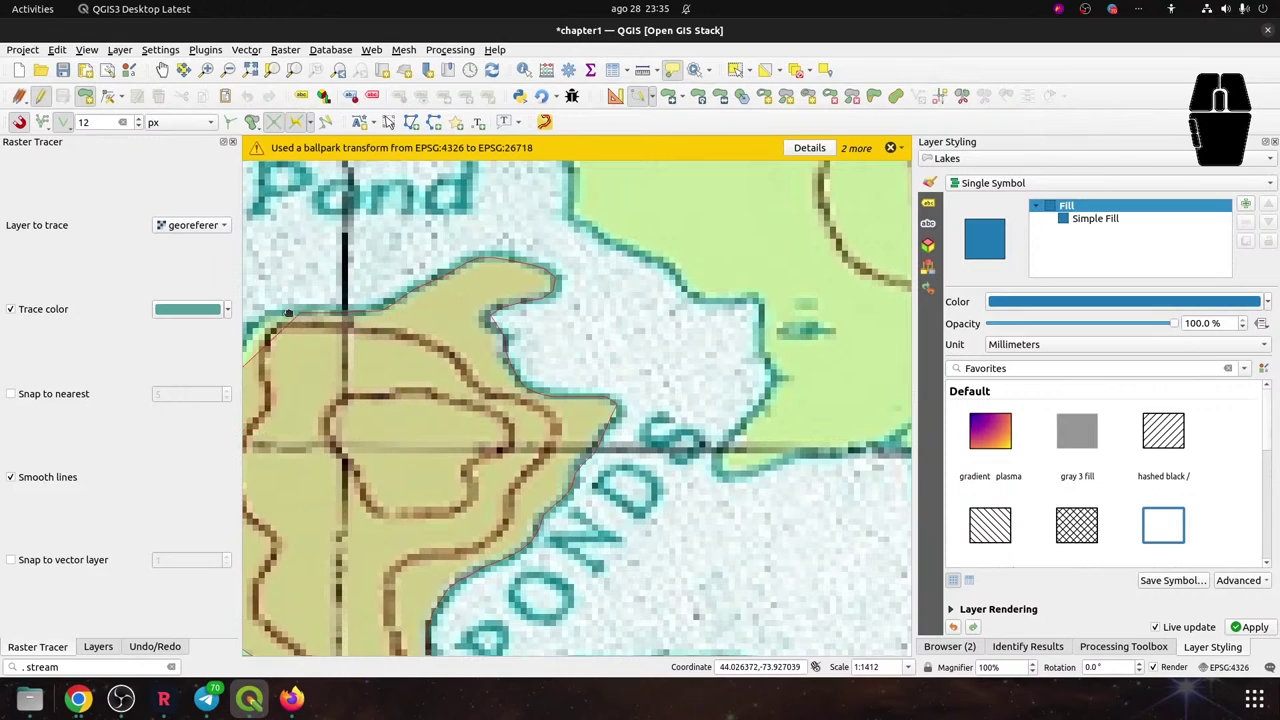
drag(288, 313, 555, 317)
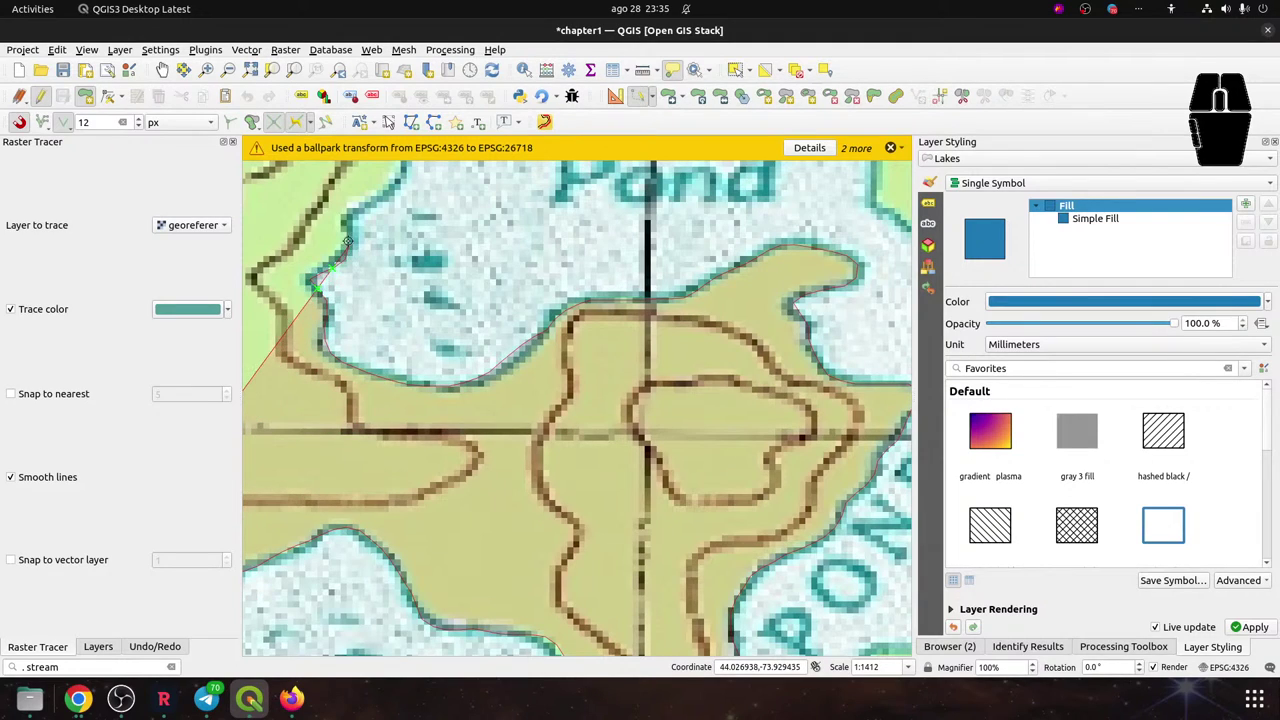
drag(363, 210, 416, 438)
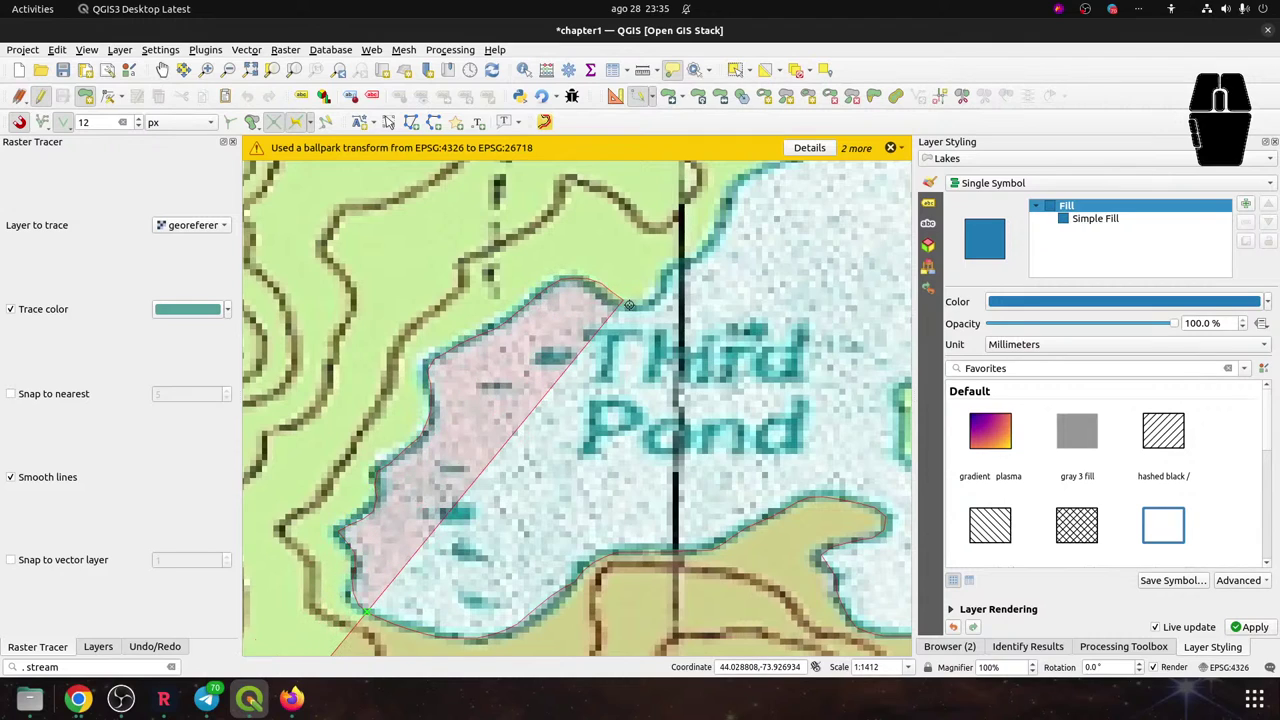
Add vertices around Third Pond's shore past its label, panning south down the eastern shoreline
click(650, 300)
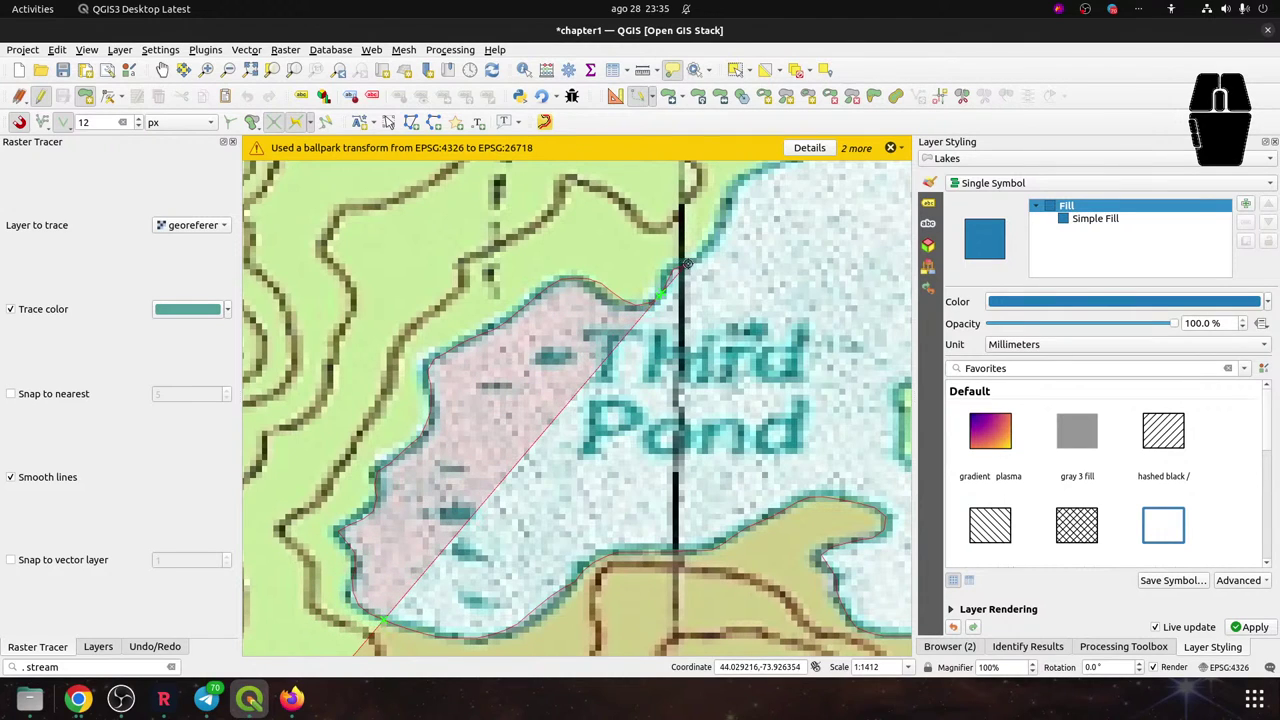
drag(672, 270, 558, 443)
click(556, 444)
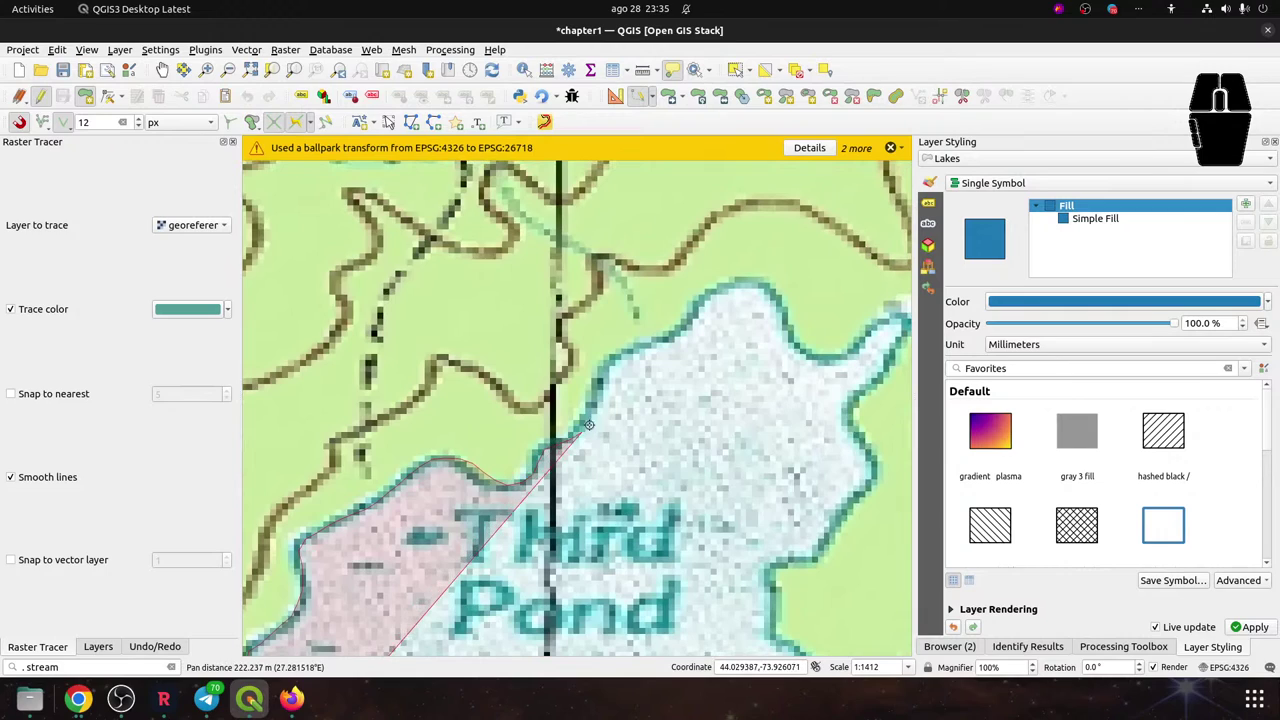
click(597, 396)
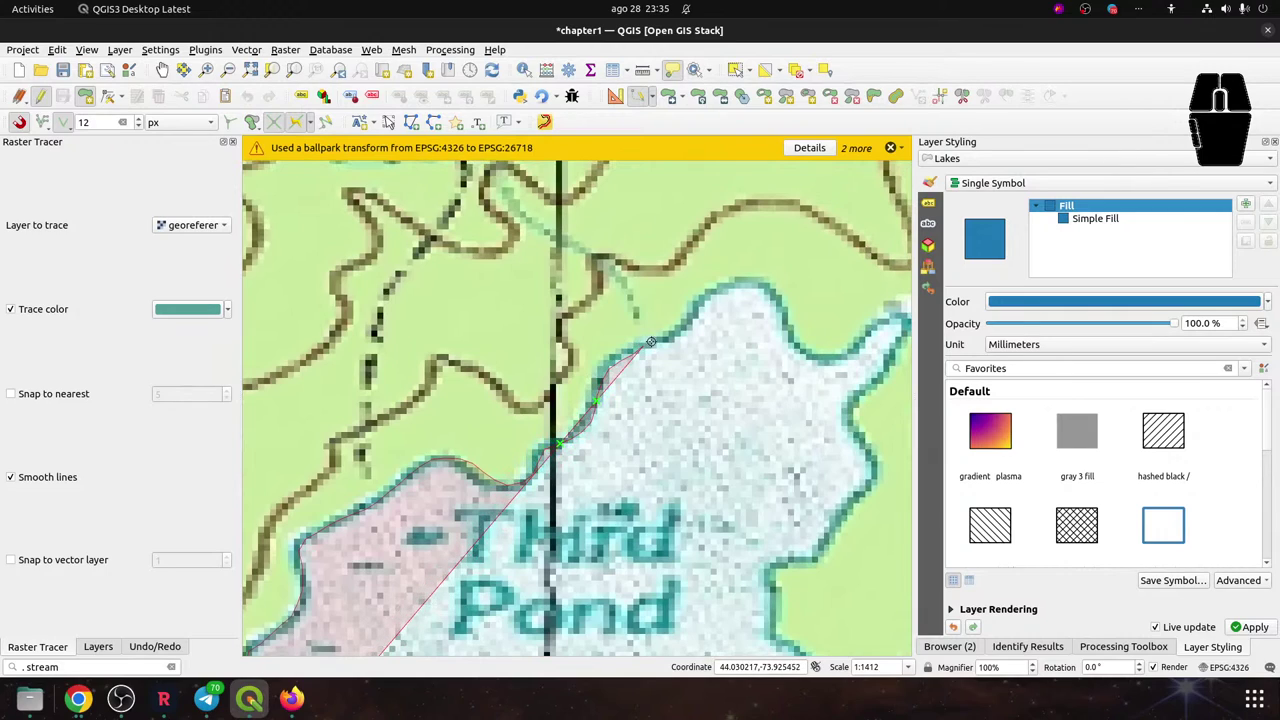
click(678, 330)
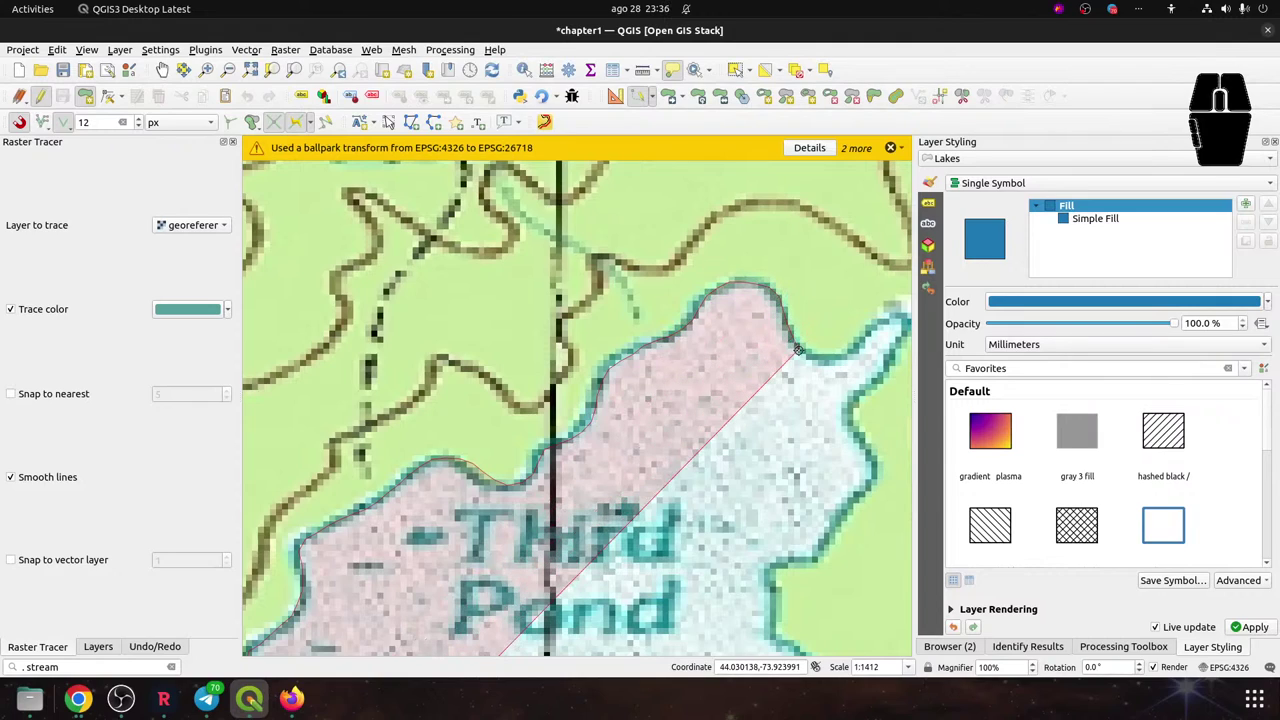
click(869, 341)
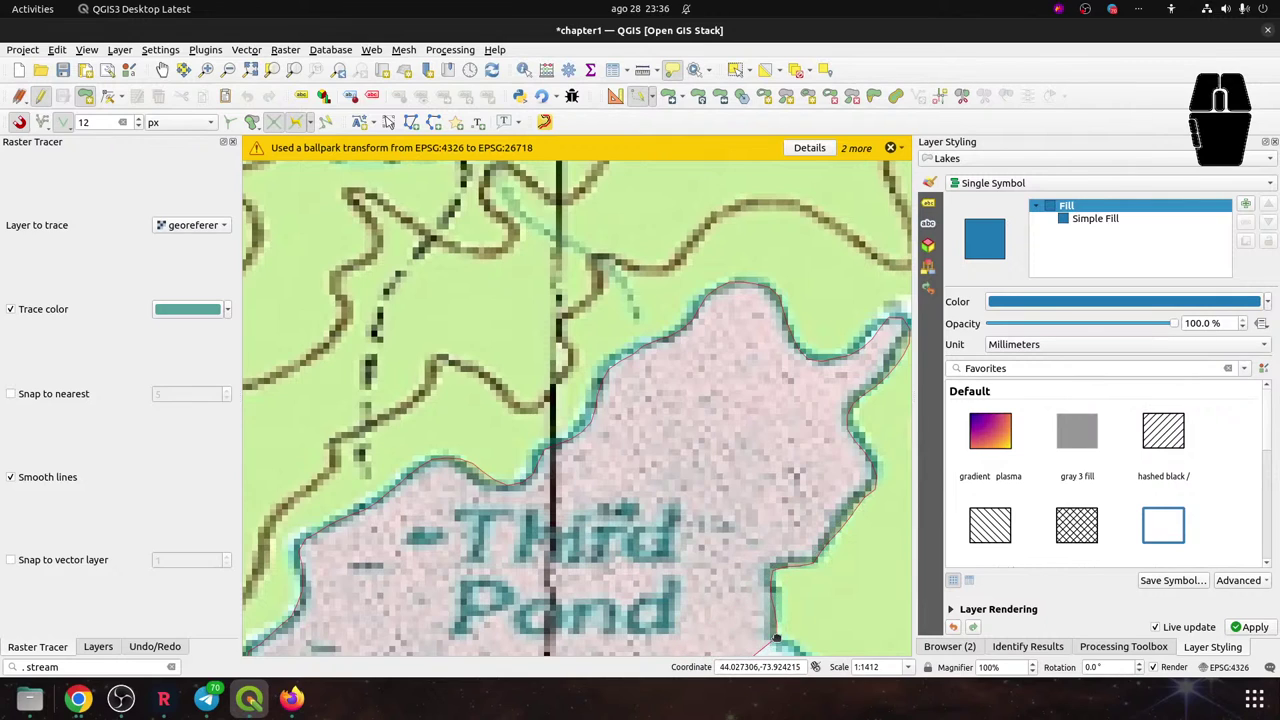
drag(775, 637, 581, 287)
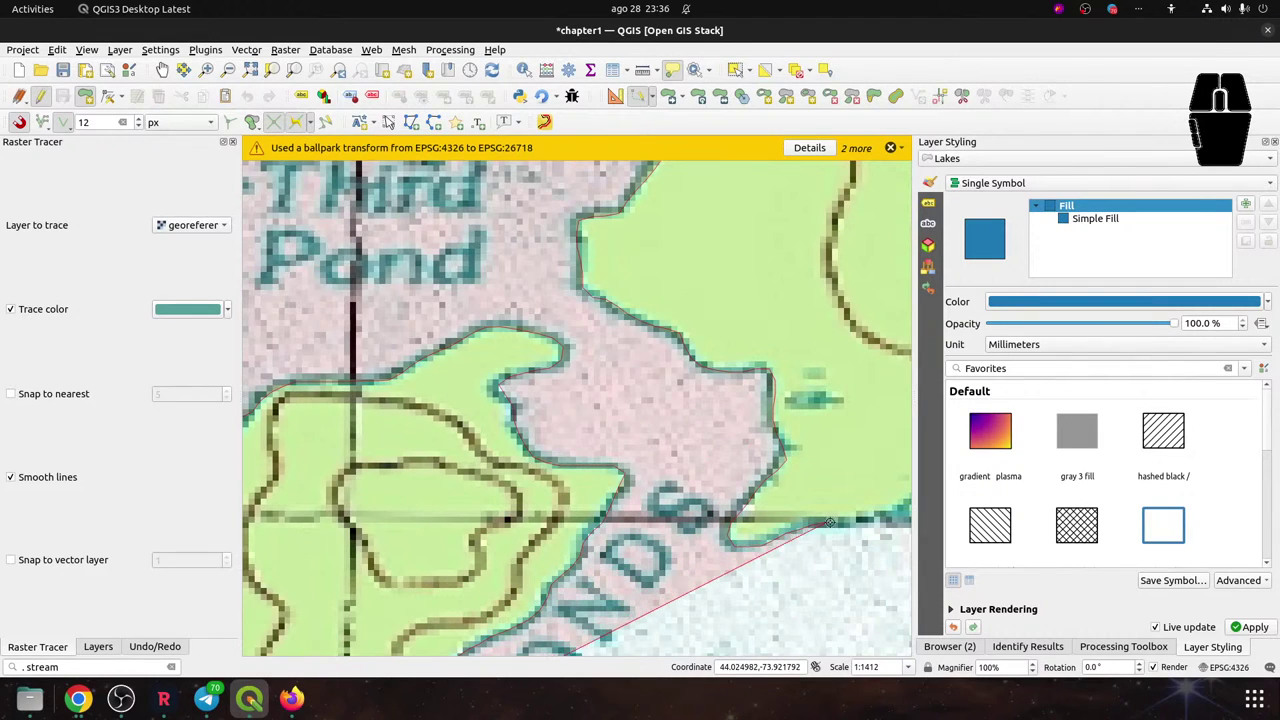
drag(860, 521, 590, 523)
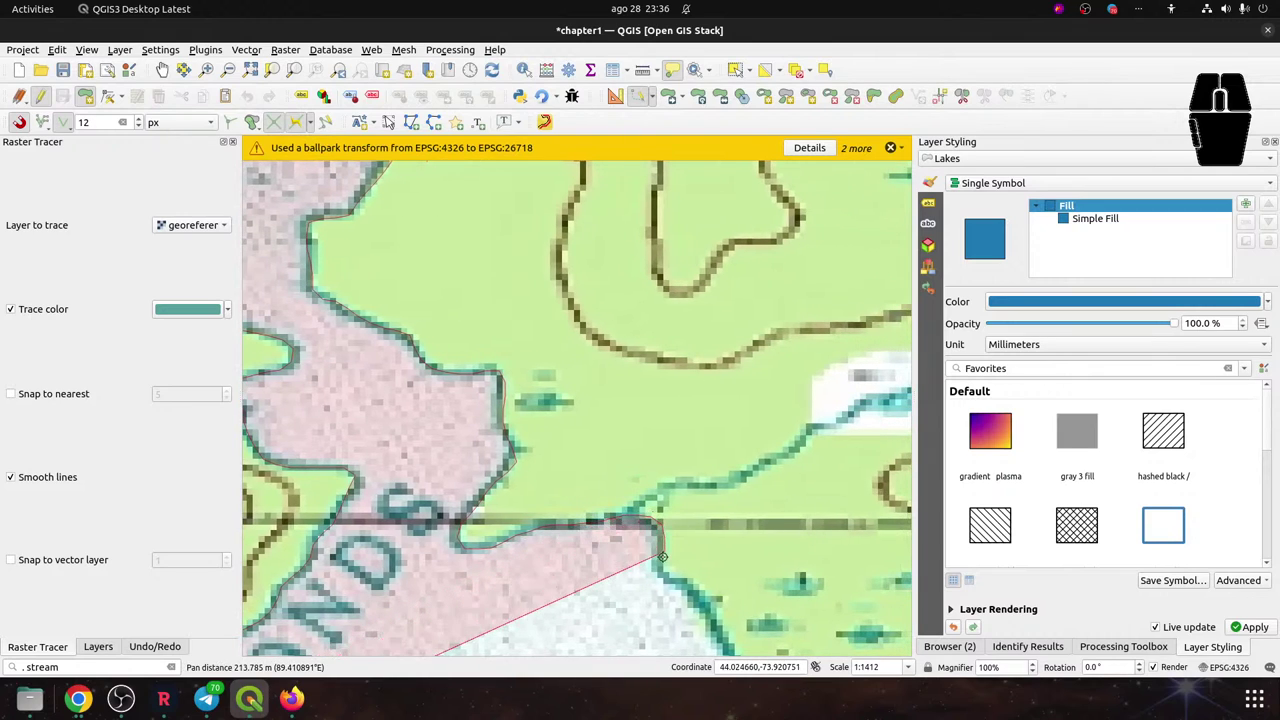
mouse_move(696, 601)
mouse_down()
mouse_move(607, 499)
mouse_move(585, 235)
mouse_move(585, 260)
mouse_up()
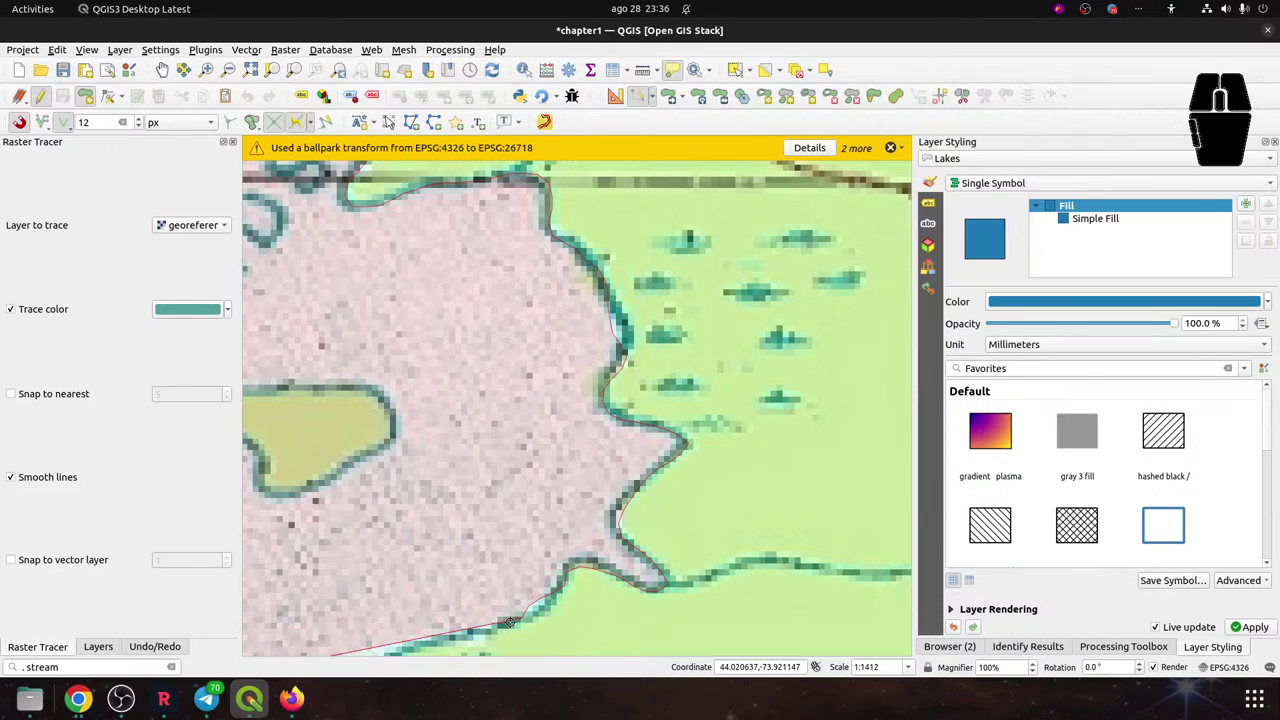
drag(447, 640, 708, 278)
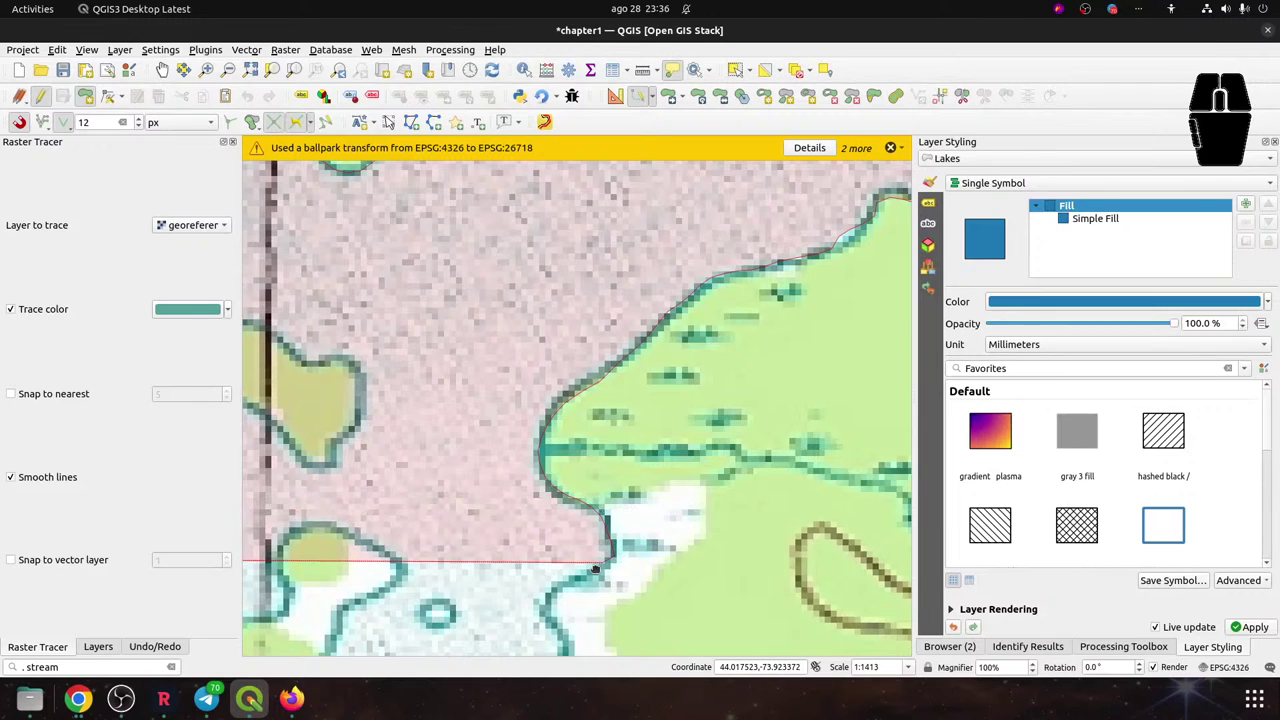
drag(595, 568, 653, 212)
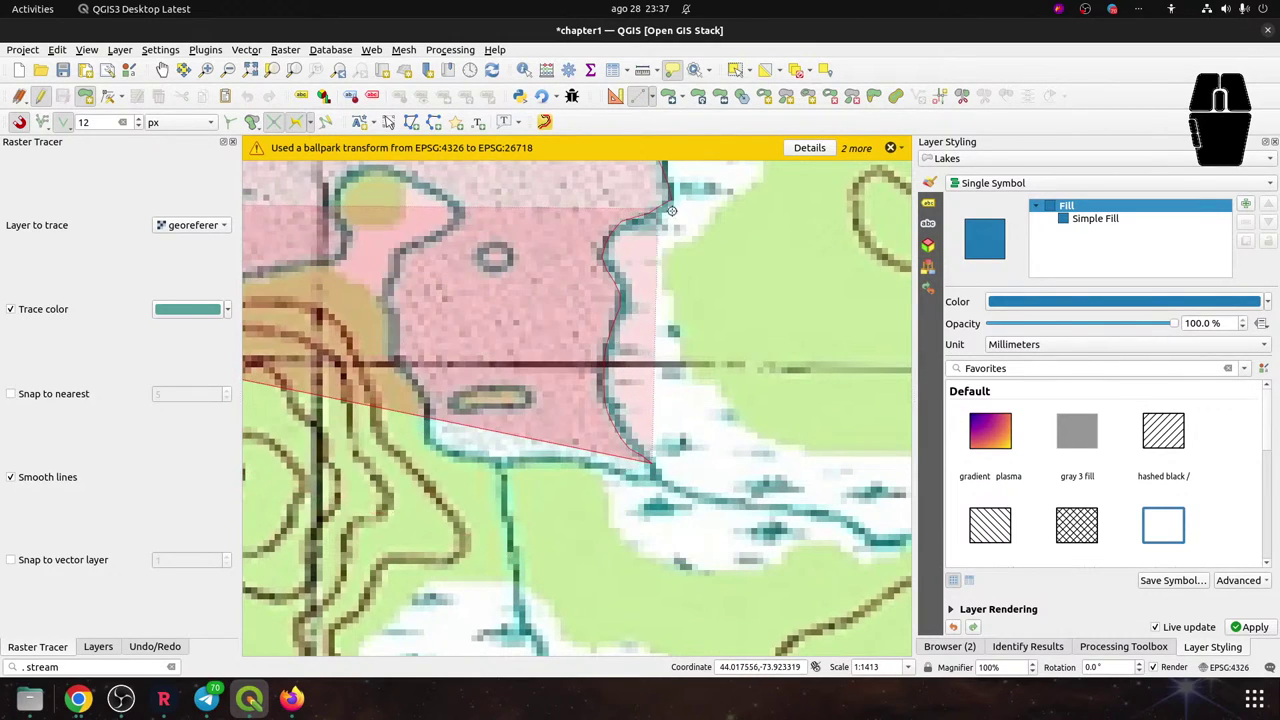
Add shoreline vertices past the BOREAS label until the trace reaches the shore near First Pond
click(652, 477)
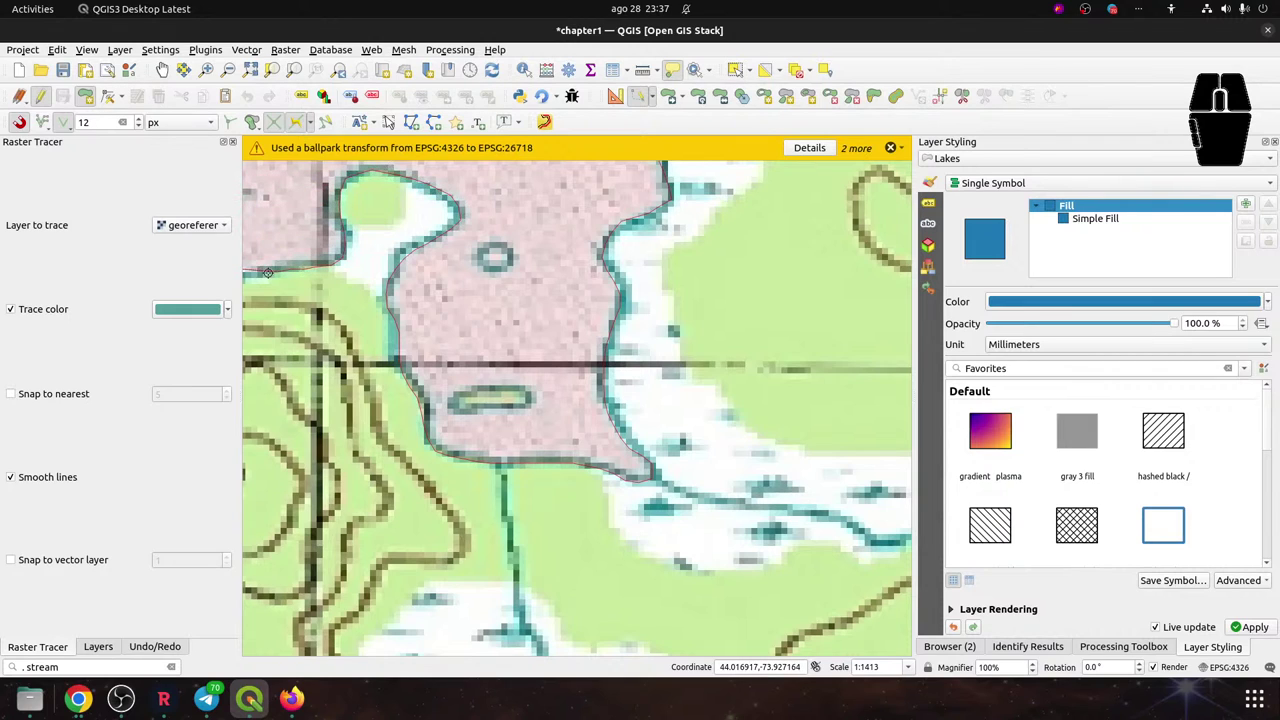
mouse_move(268, 272)
mouse_down()
mouse_move(771, 327)
mouse_move(753, 320)
mouse_up()
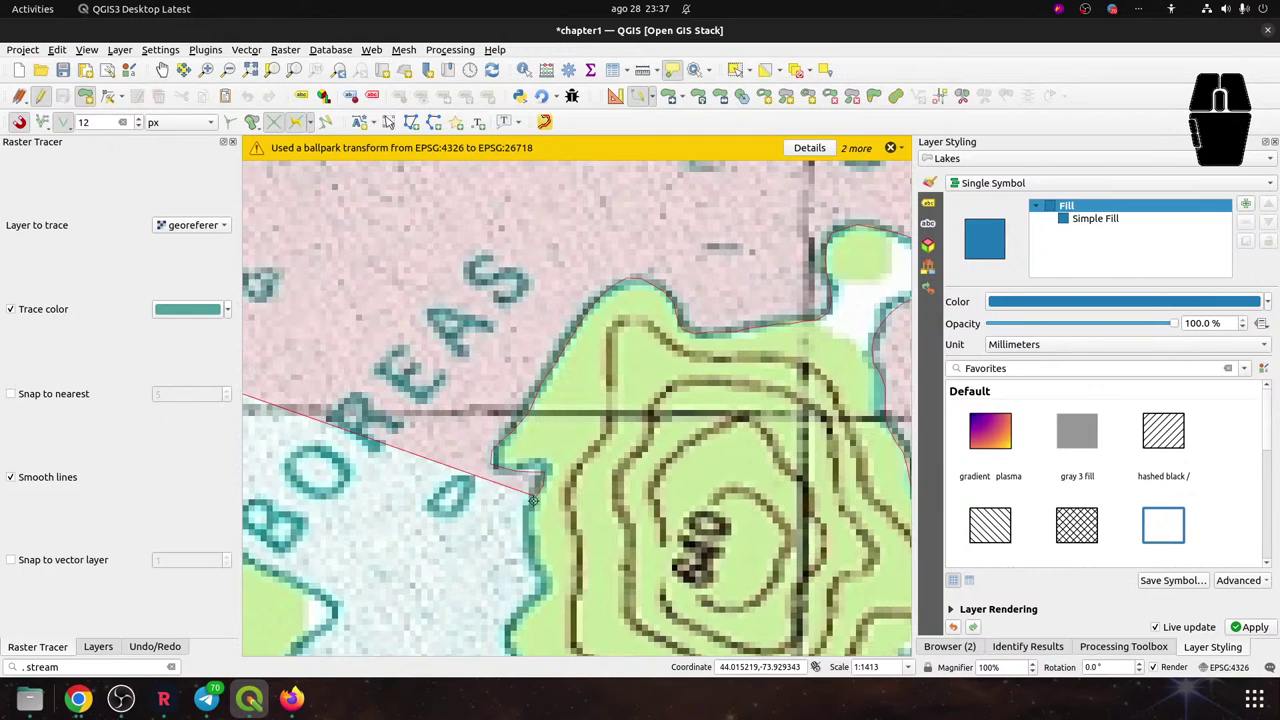
drag(540, 572, 558, 250)
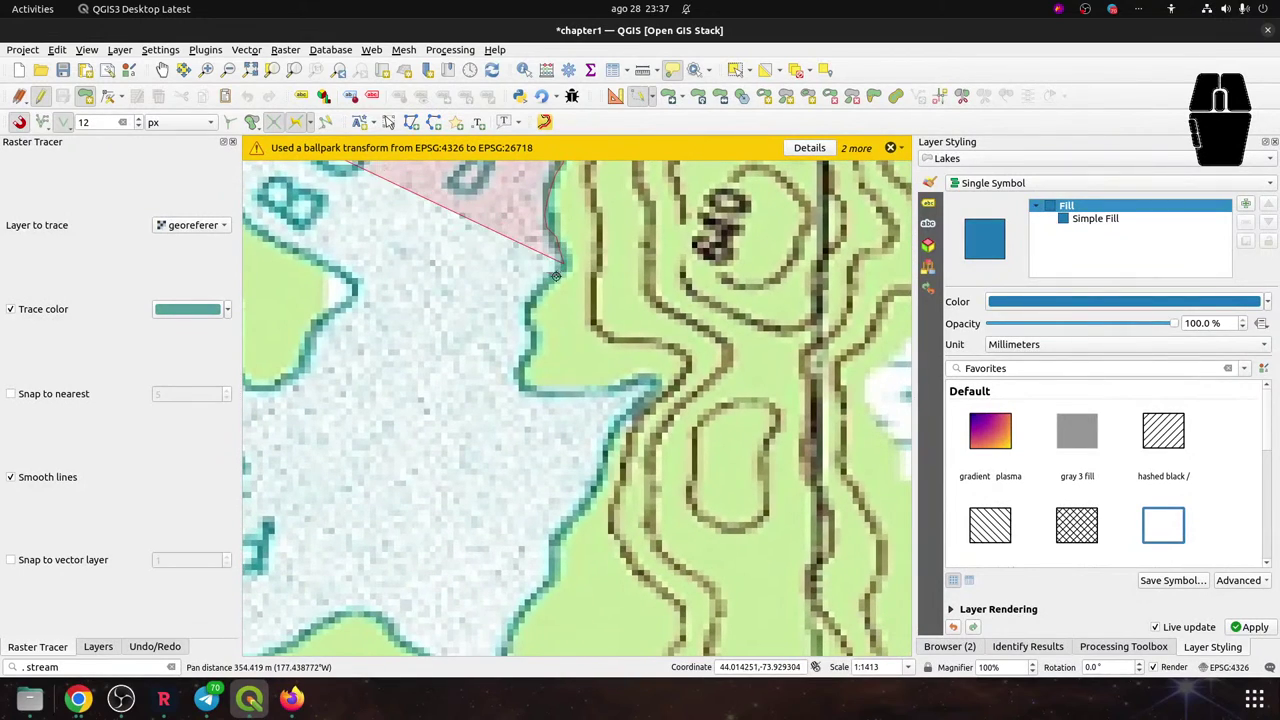
click(527, 364)
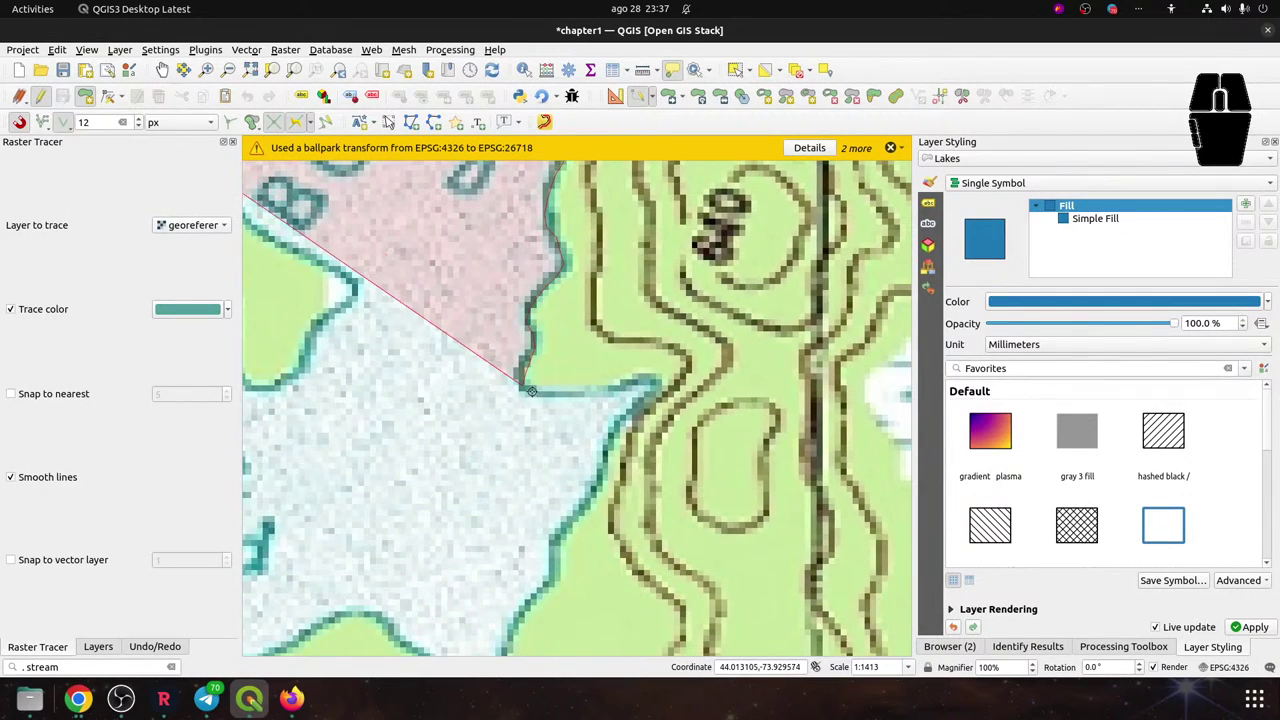
click(643, 386)
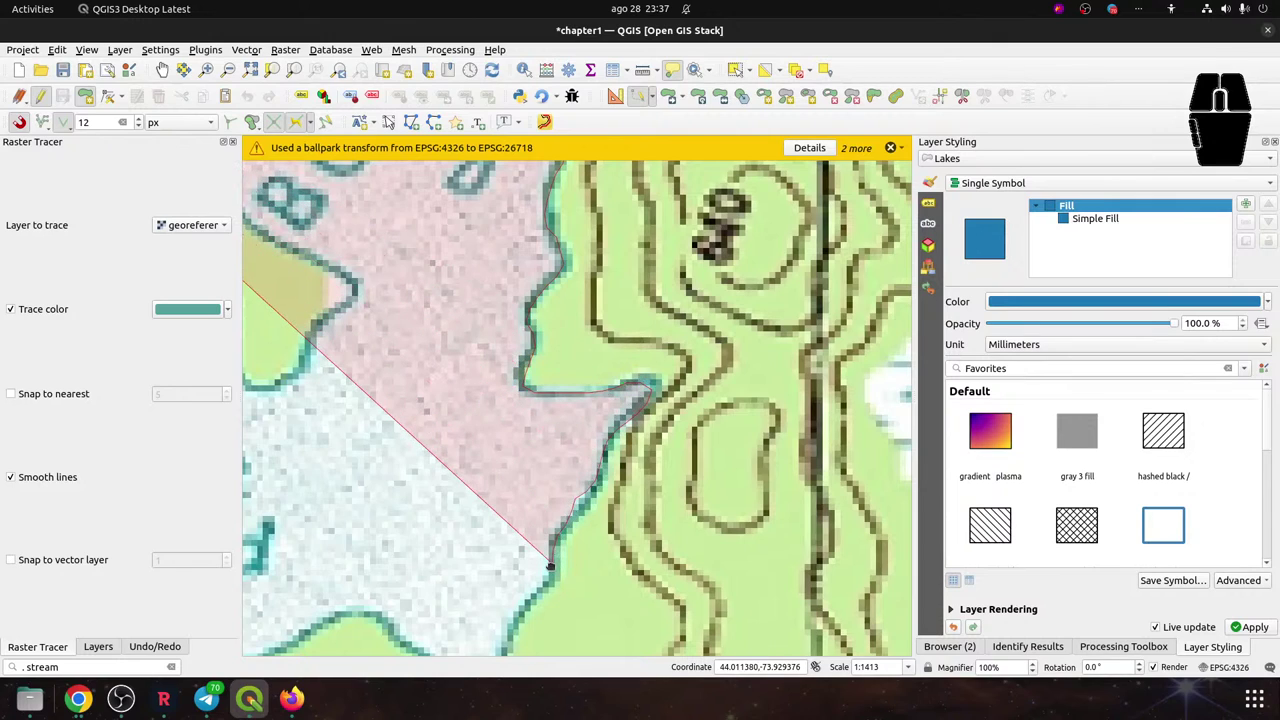
drag(551, 558, 624, 283)
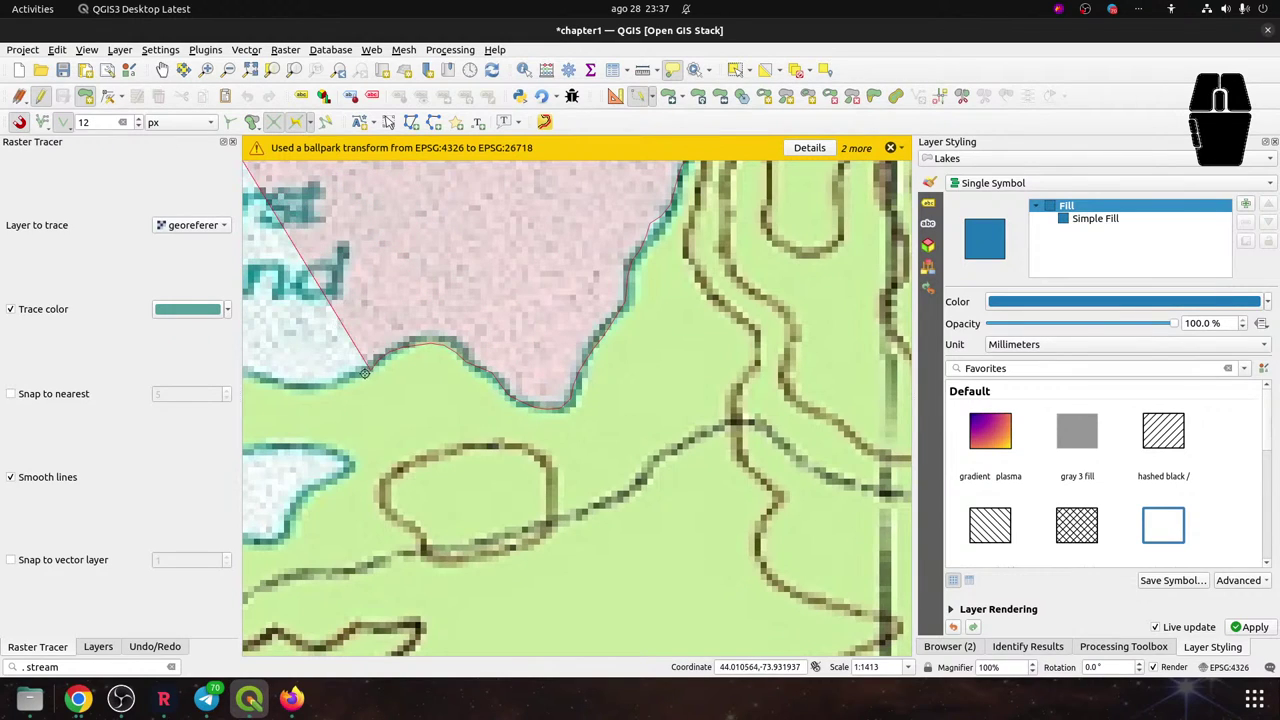
drag(322, 383, 736, 350)
click(736, 350)
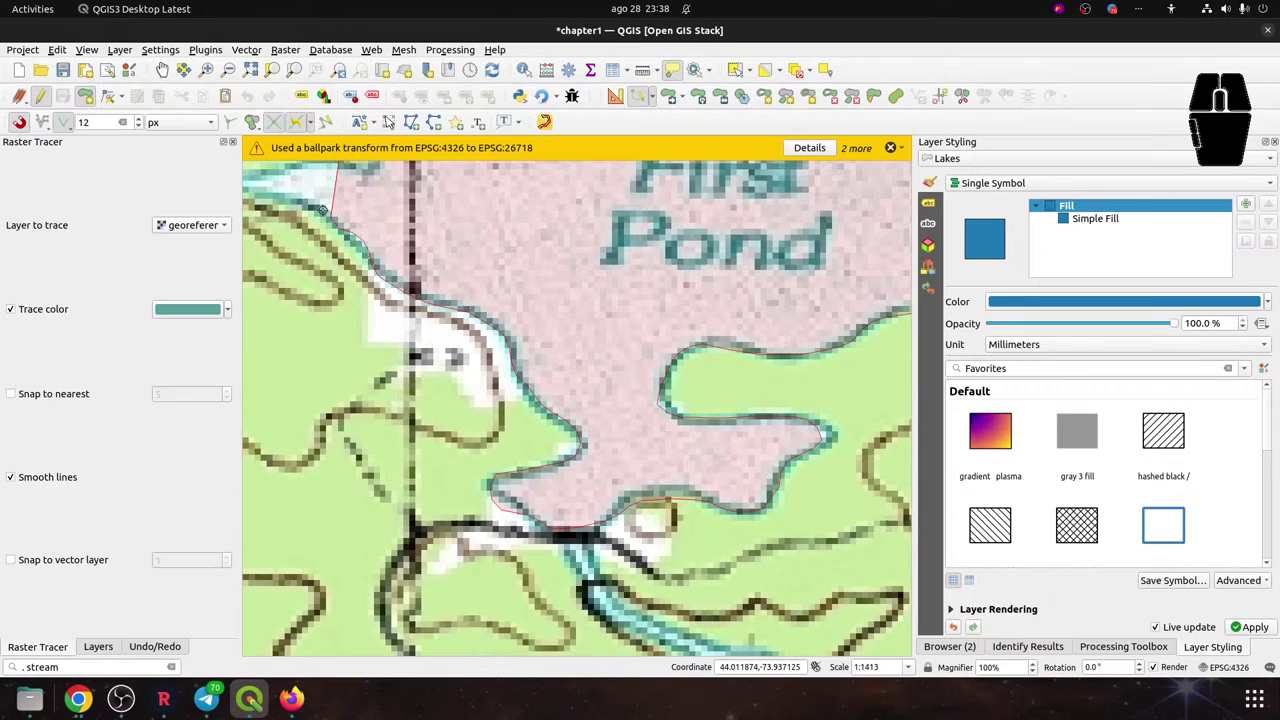
Trace the shoreline along First Pond's narrow western arm and north beside the grid line
mouse_move(320, 207)
mouse_down()
mouse_move(751, 312)
mouse_move(784, 344)
mouse_move(756, 335)
mouse_up()
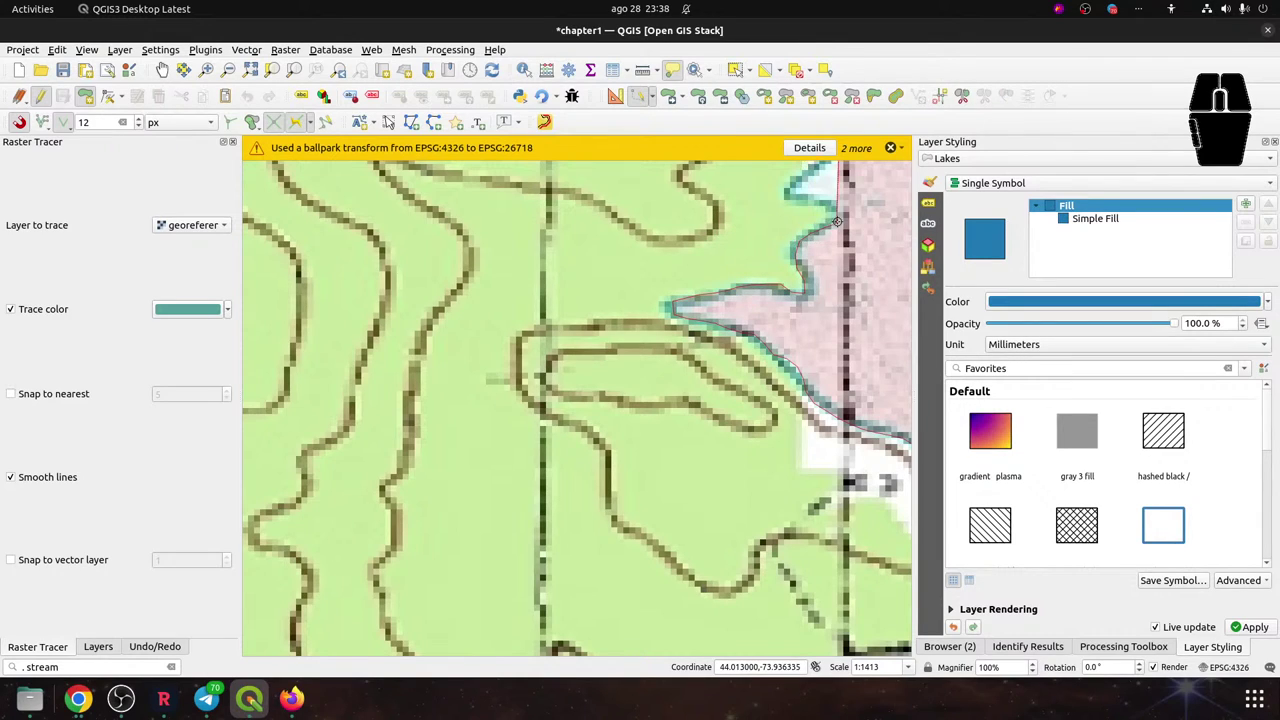
drag(793, 180, 678, 418)
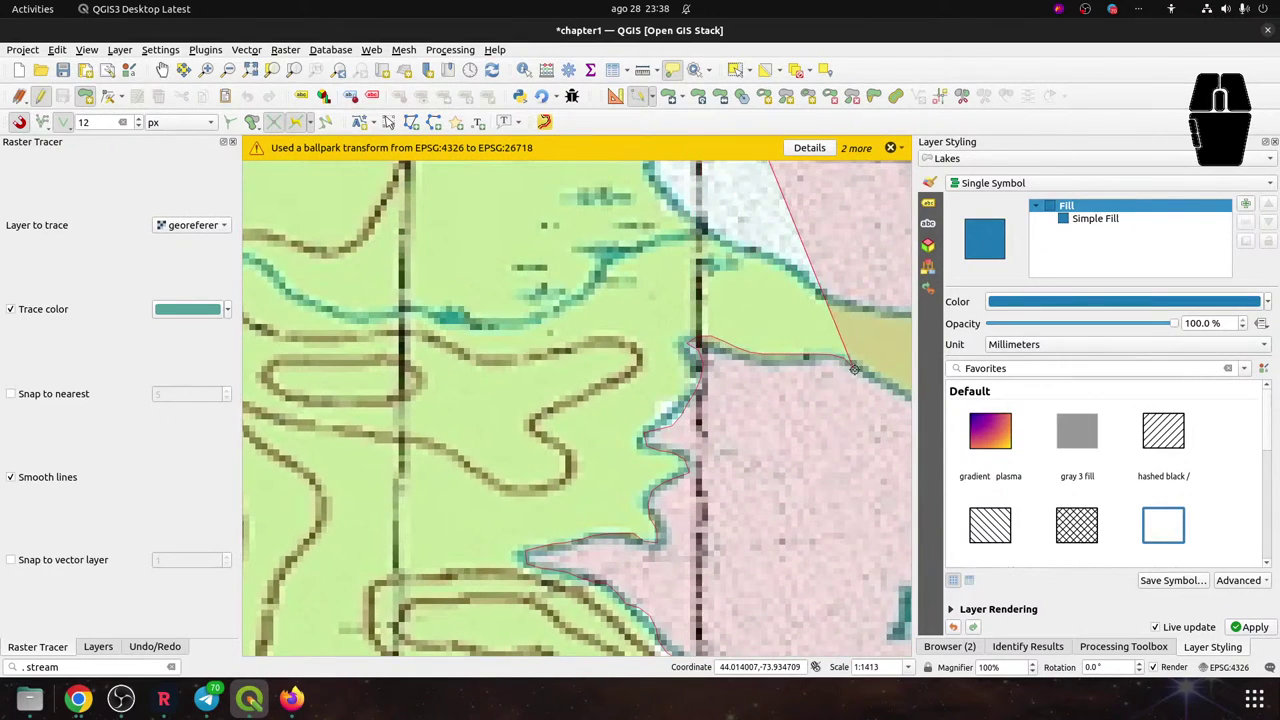
drag(897, 390, 652, 335)
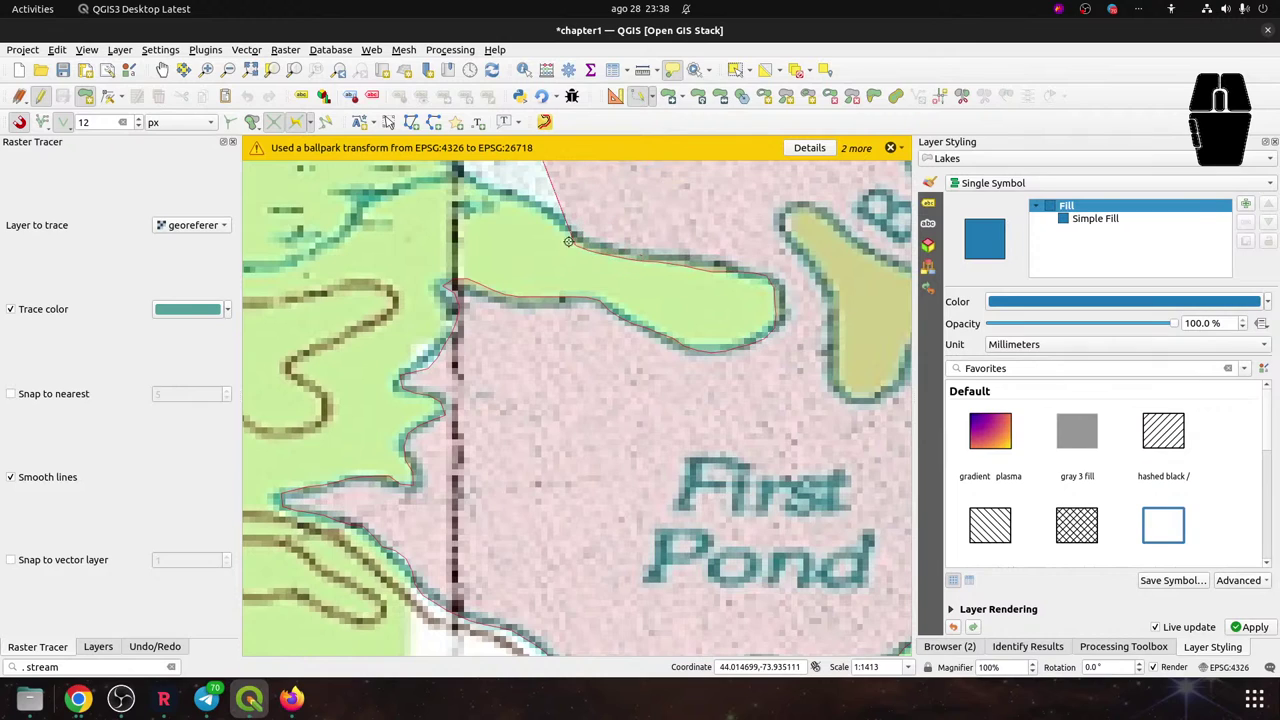
drag(488, 195, 708, 424)
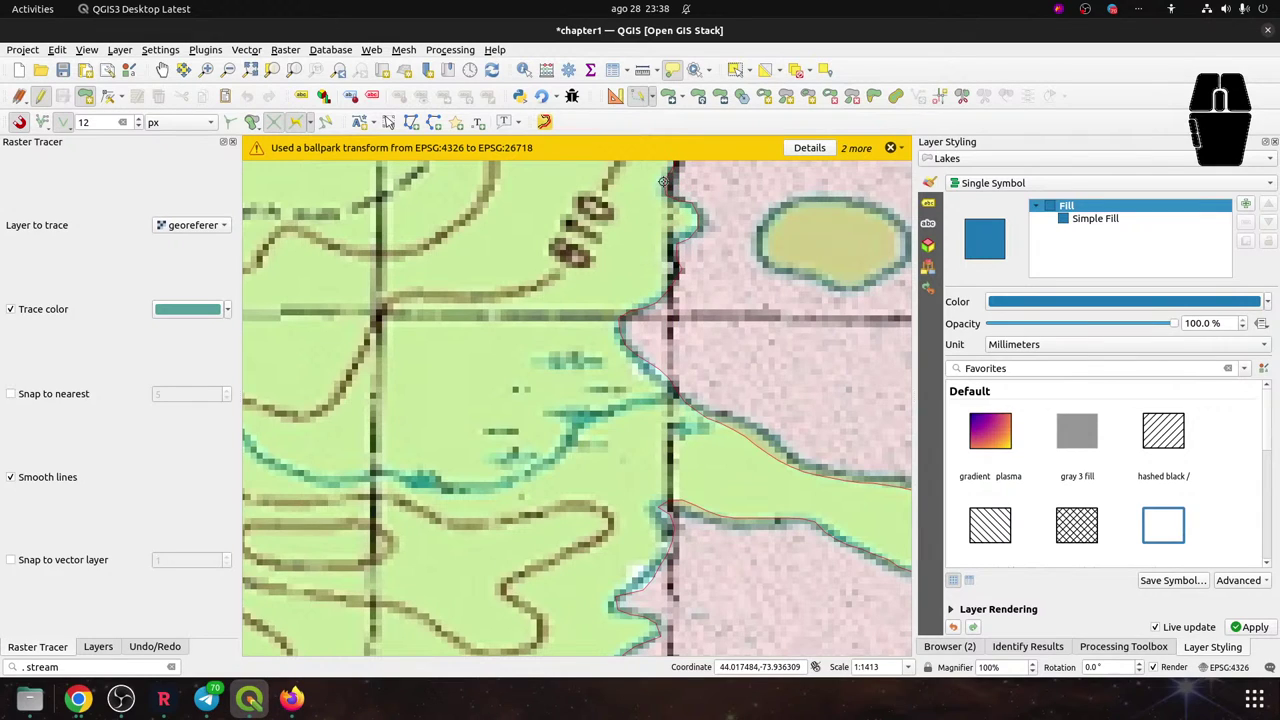
drag(664, 183, 638, 392)
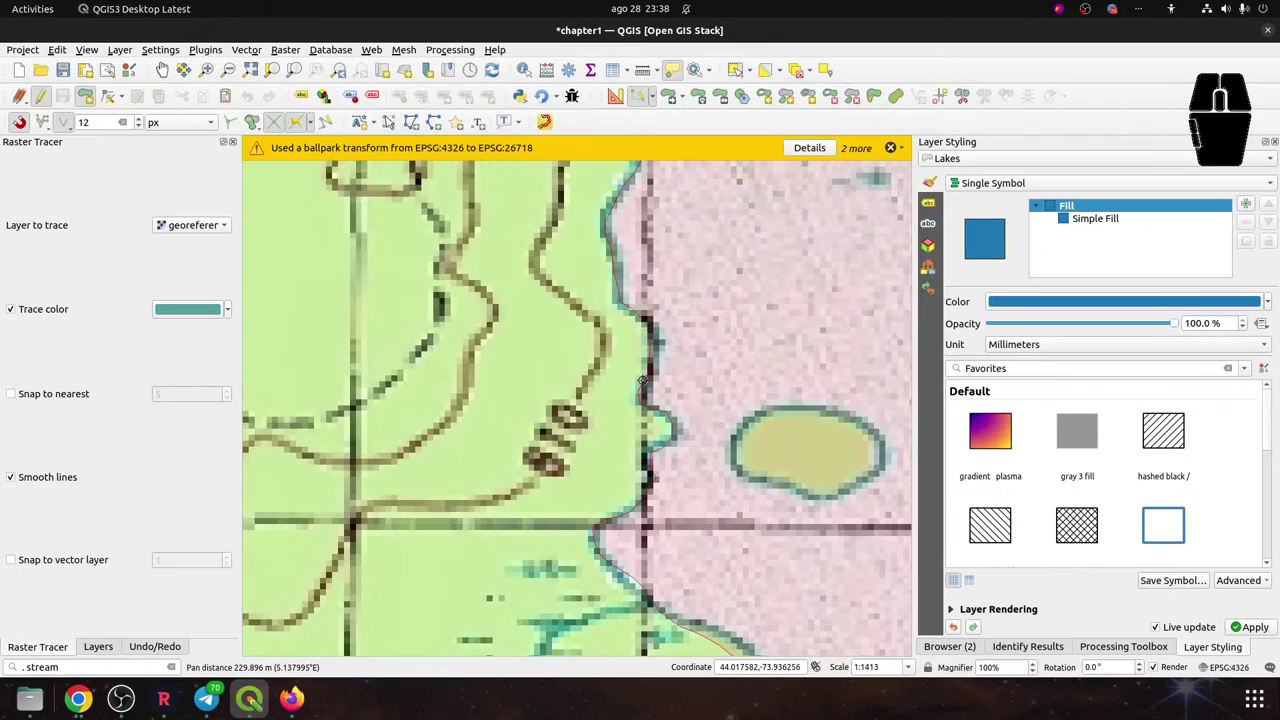
Finish the traced lake polygon and bring the map's Second Pond label into view
right_click(641, 380)
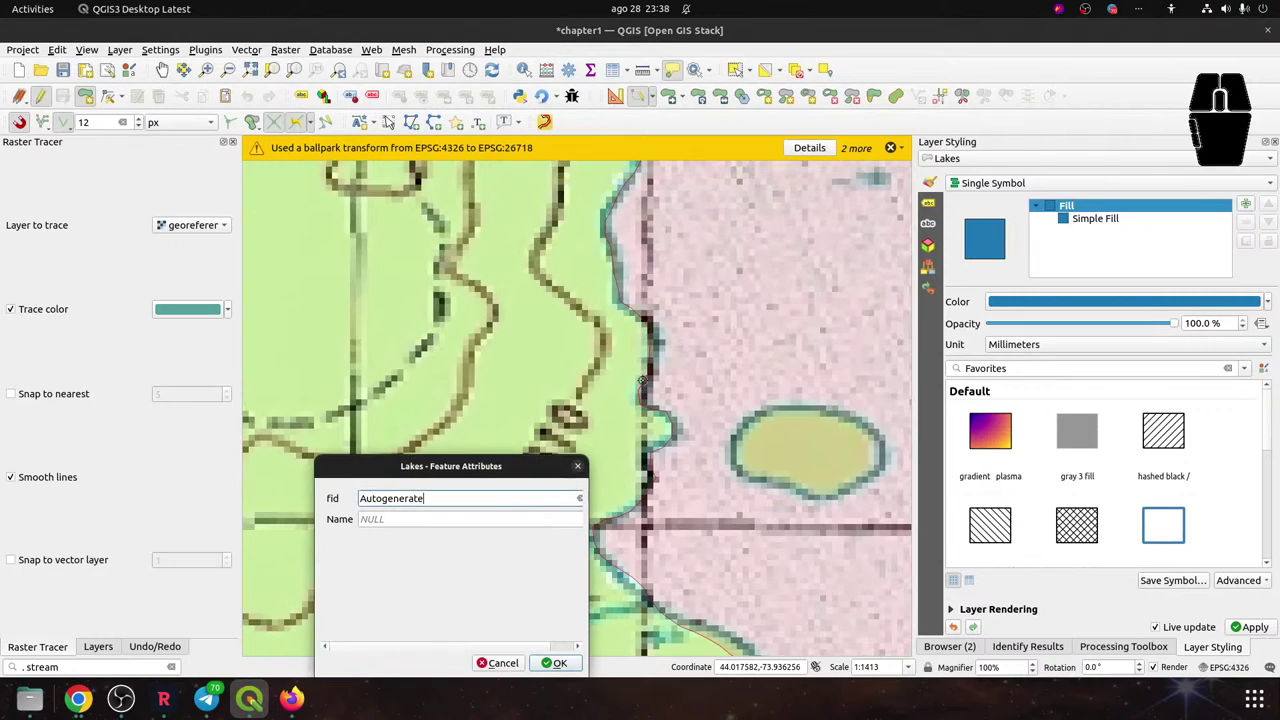
click(458, 525)
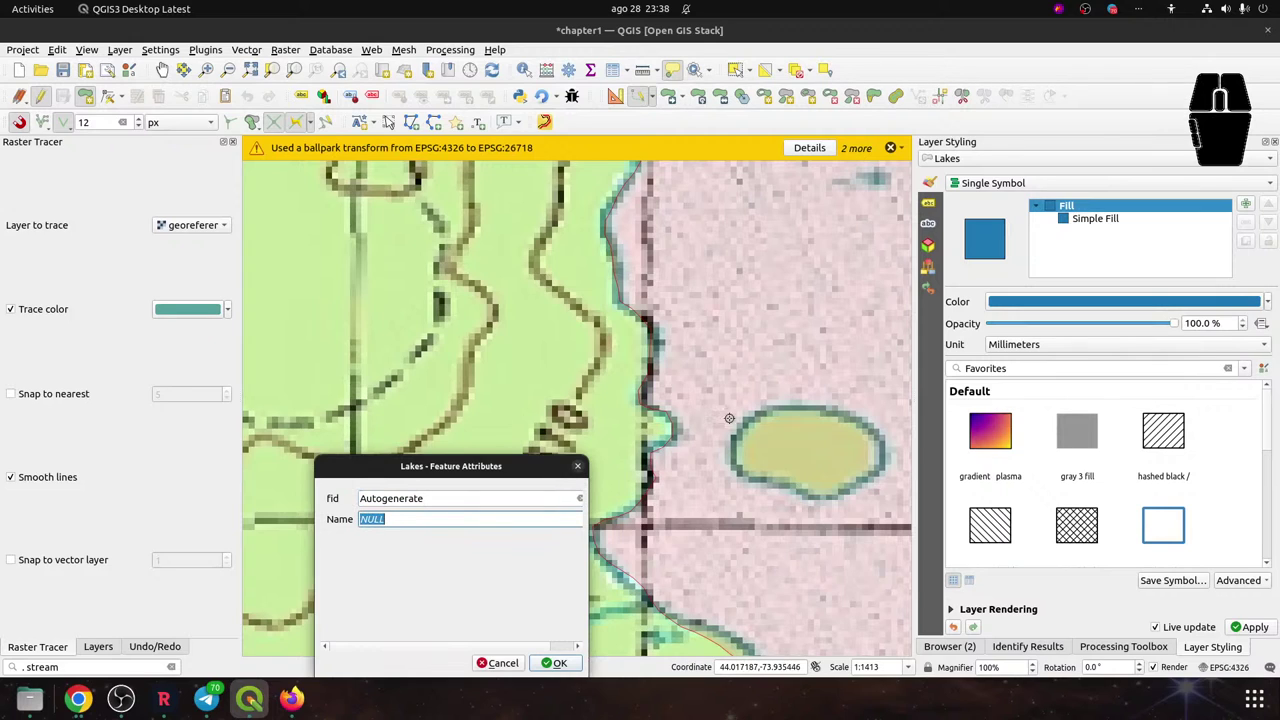
drag(778, 313, 439, 370)
drag(751, 324, 595, 356)
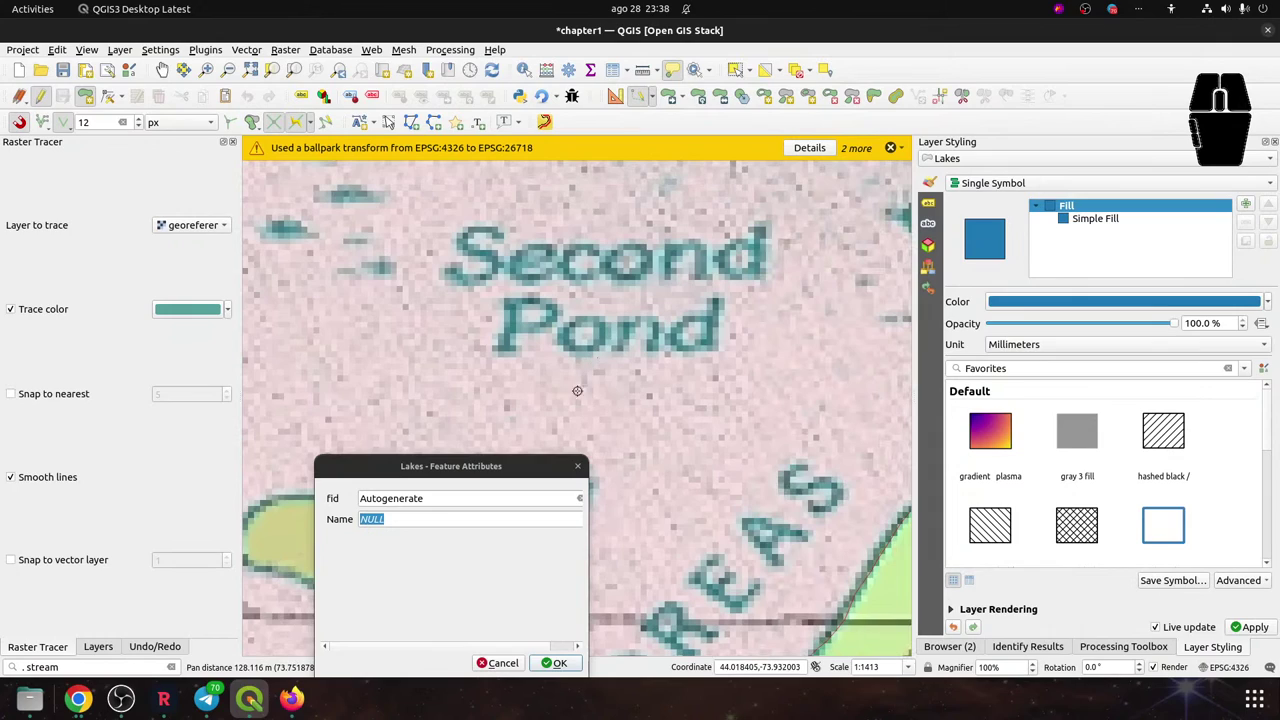
Name the feature 'Second Pond', save it, and zoom out to see the blue fill
click(476, 514)
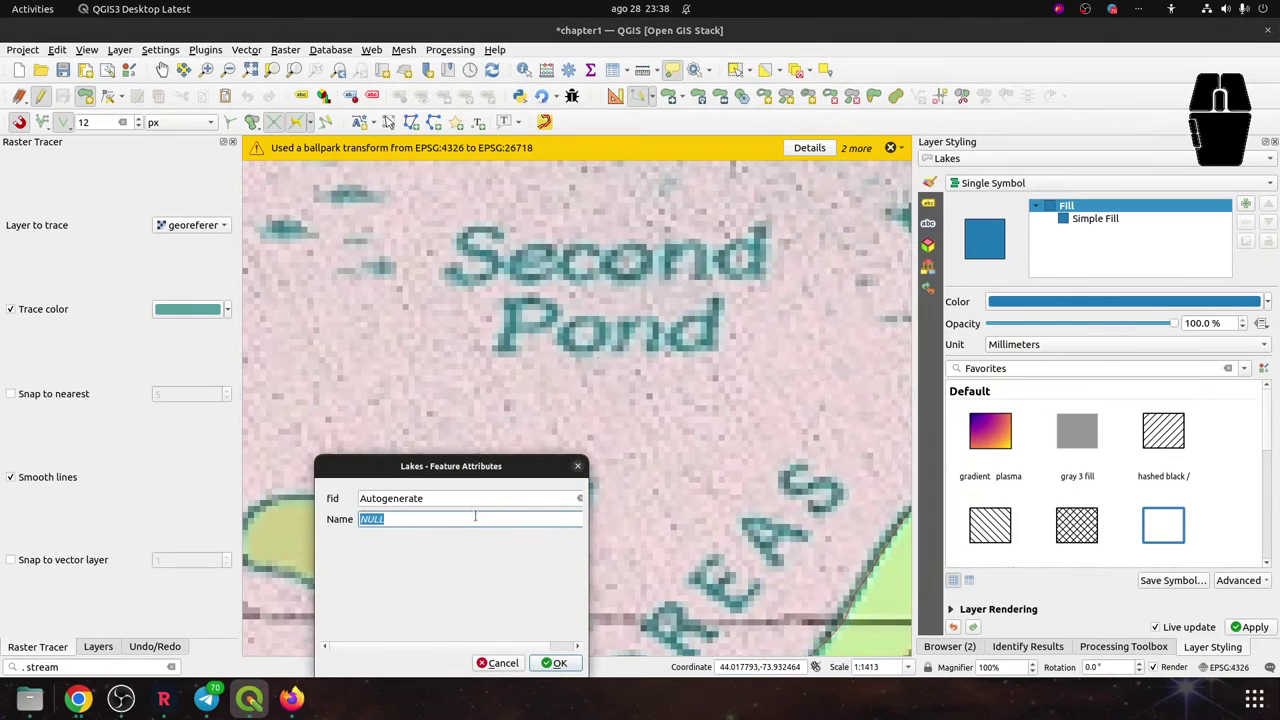
text(Second Pond)
click(554, 663)
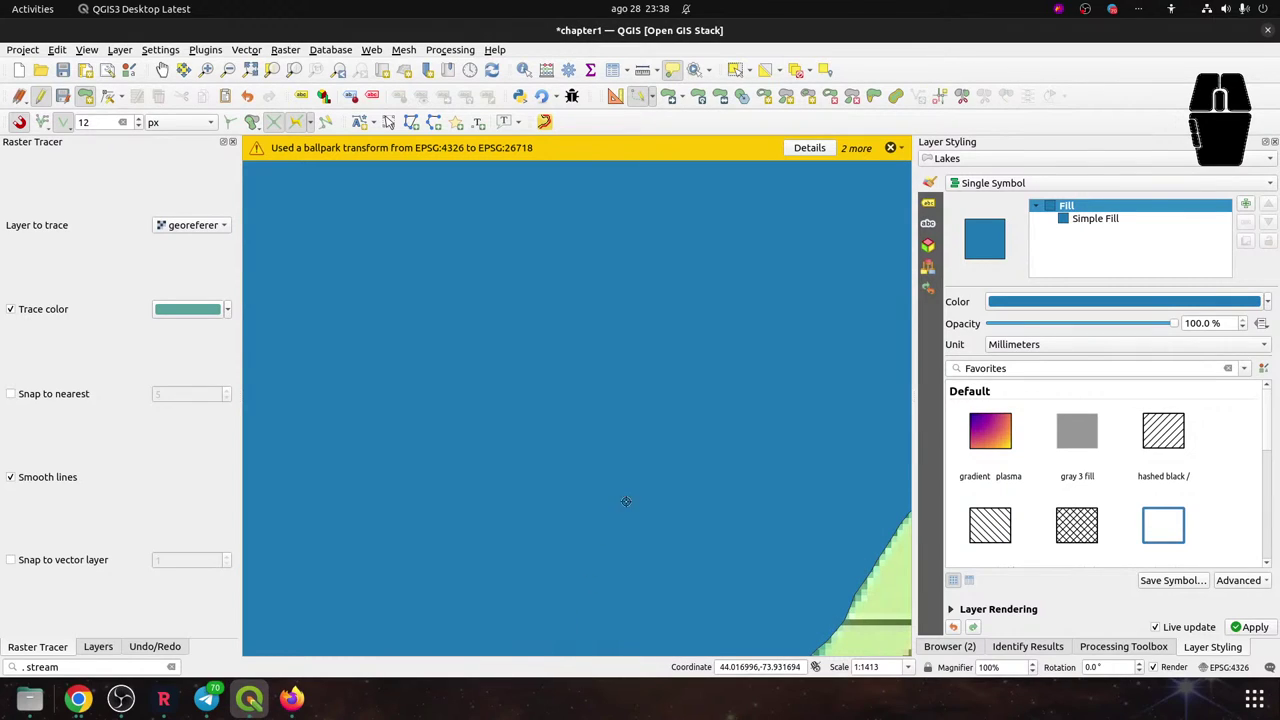
scroll(709, 385, down, 3)
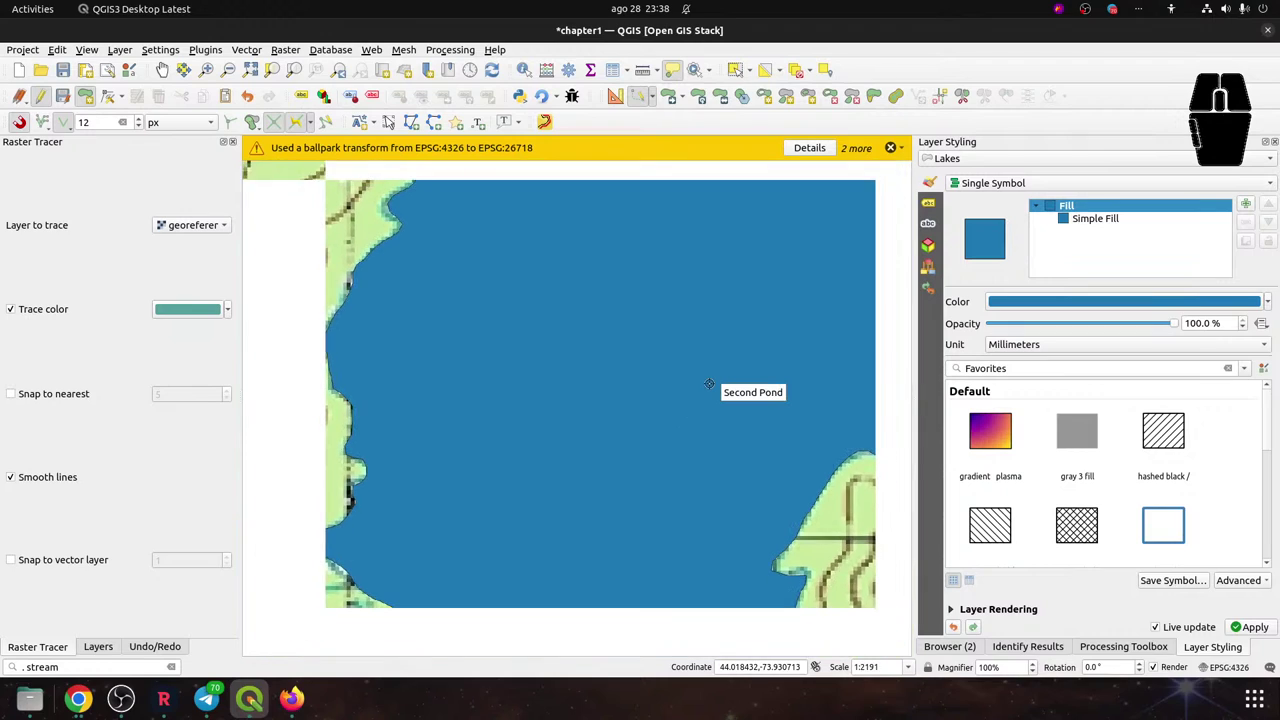
scroll(709, 385, down, 3)
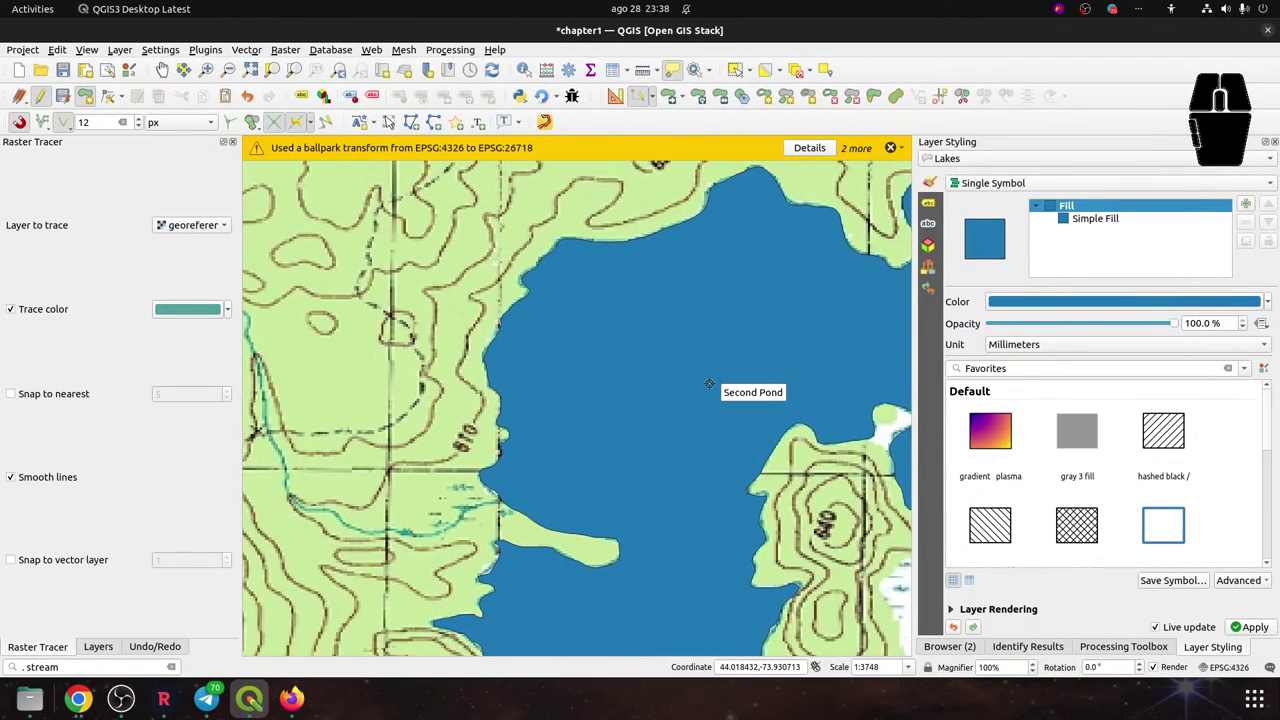
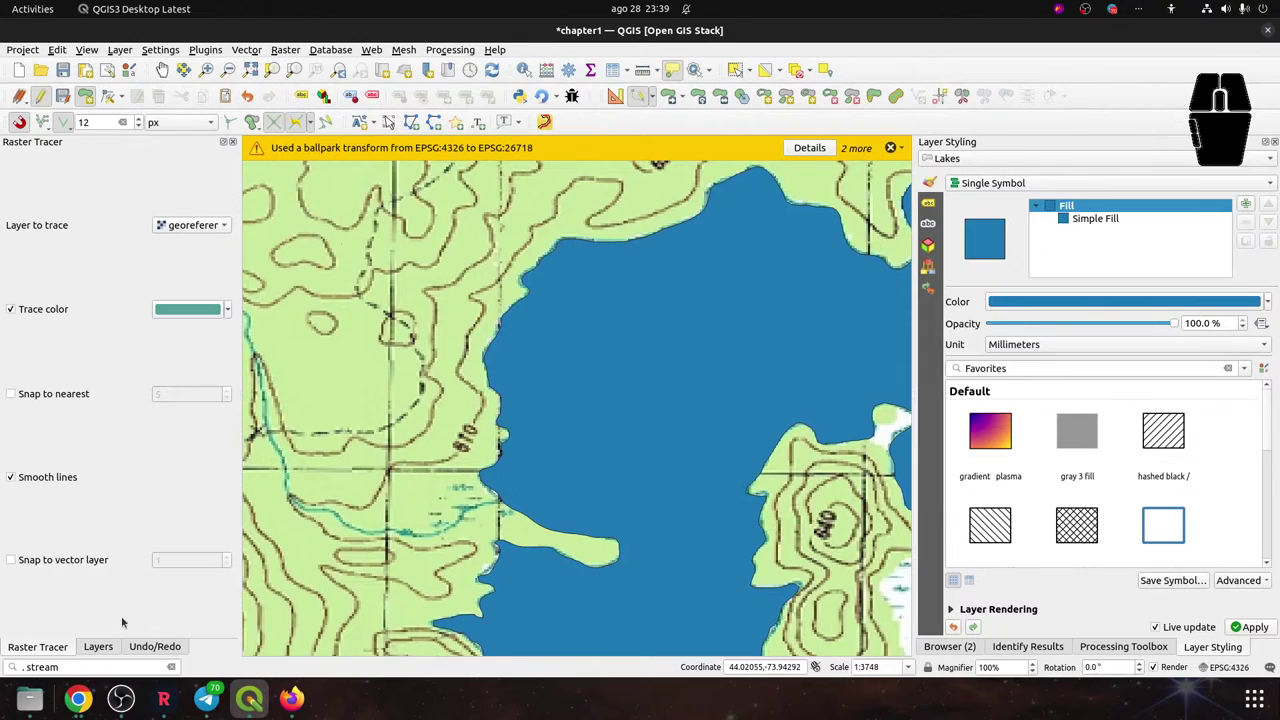
Close the Raster Tracer panel after reviewing its details in the installed plugins manager
click(231, 143)
click(206, 50)
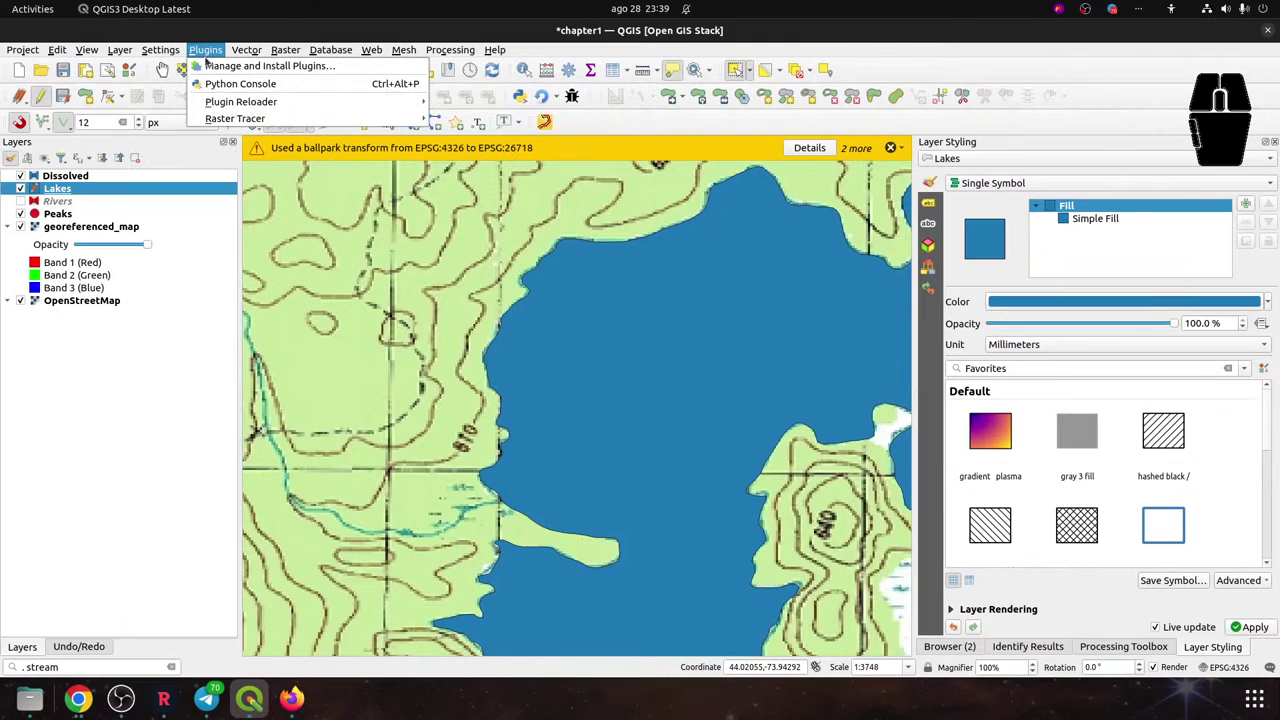
click(203, 67)
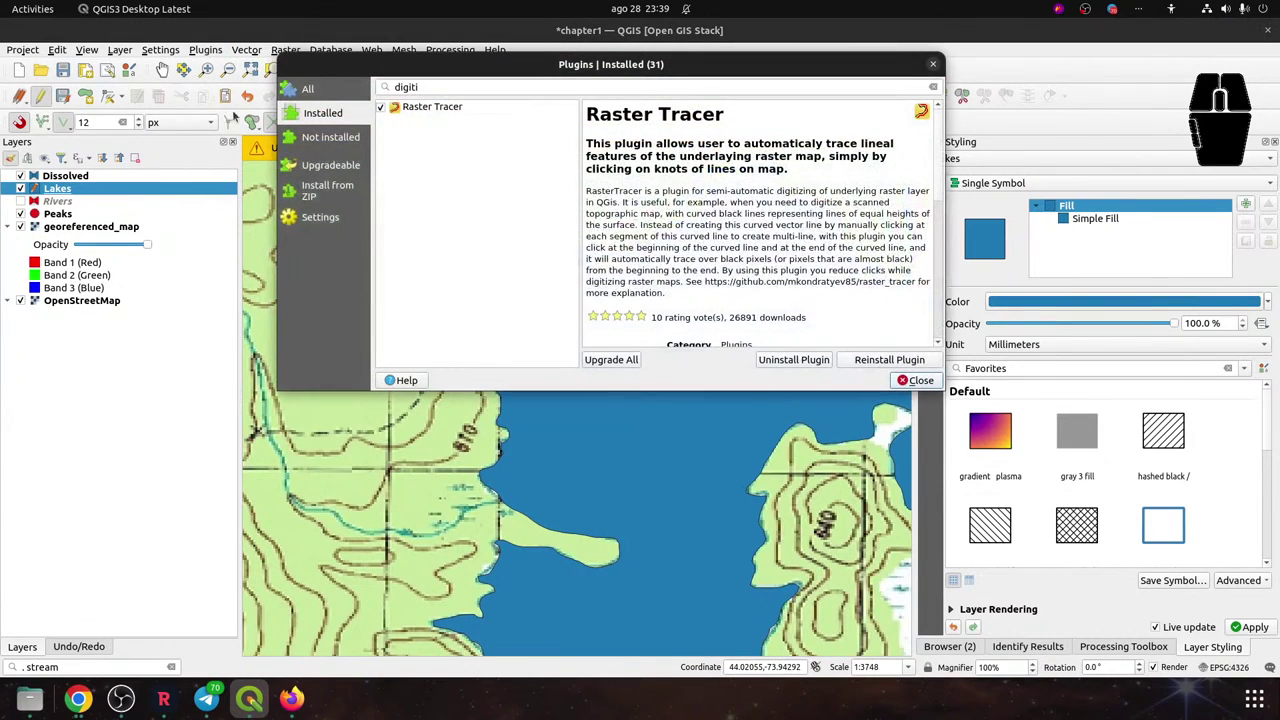
click(391, 112)
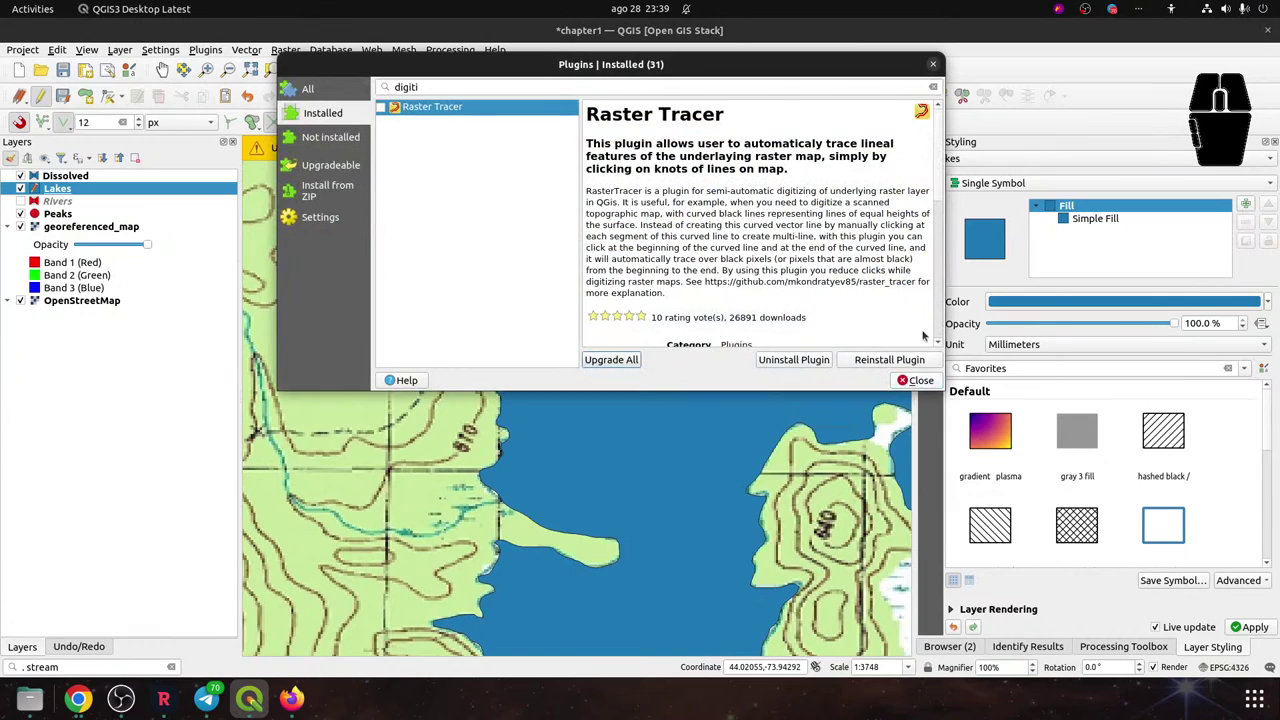
click(916, 380)
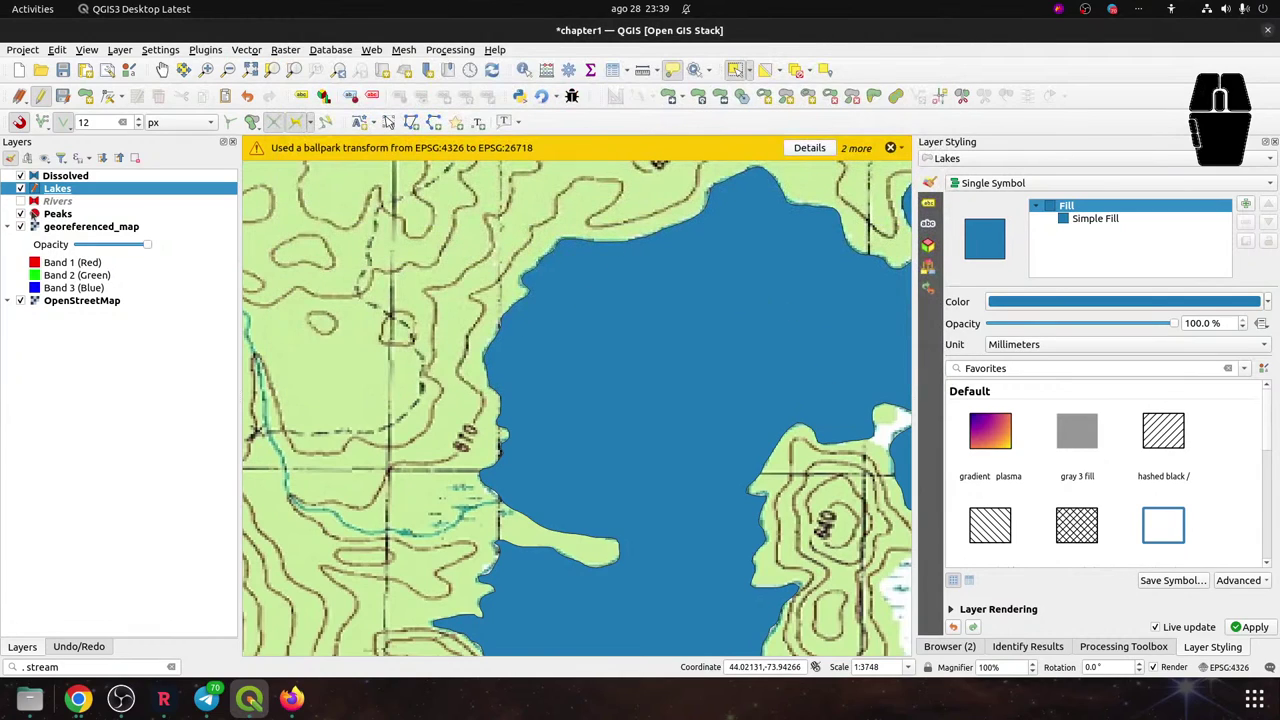
Preview the Dissolved line at 52.2% opacity, then restore it to 100%
click(47, 178)
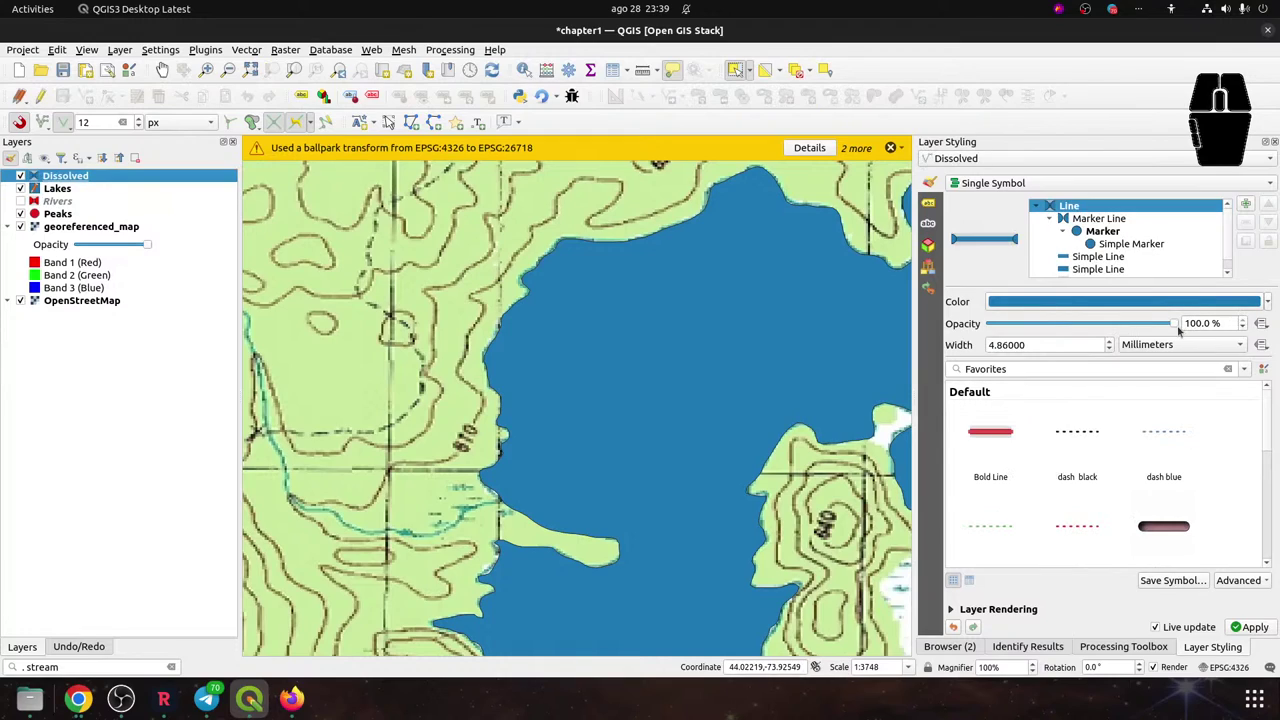
drag(1175, 330, 1087, 330)
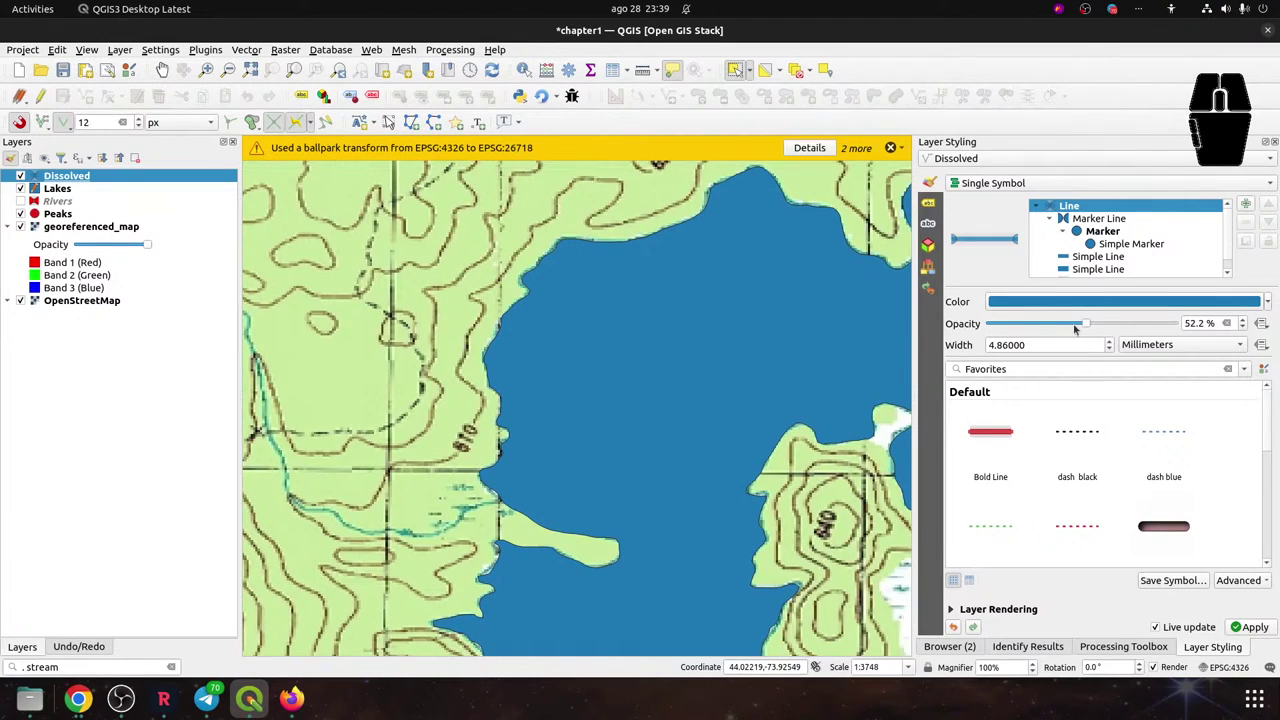
drag(1087, 324, 1185, 324)
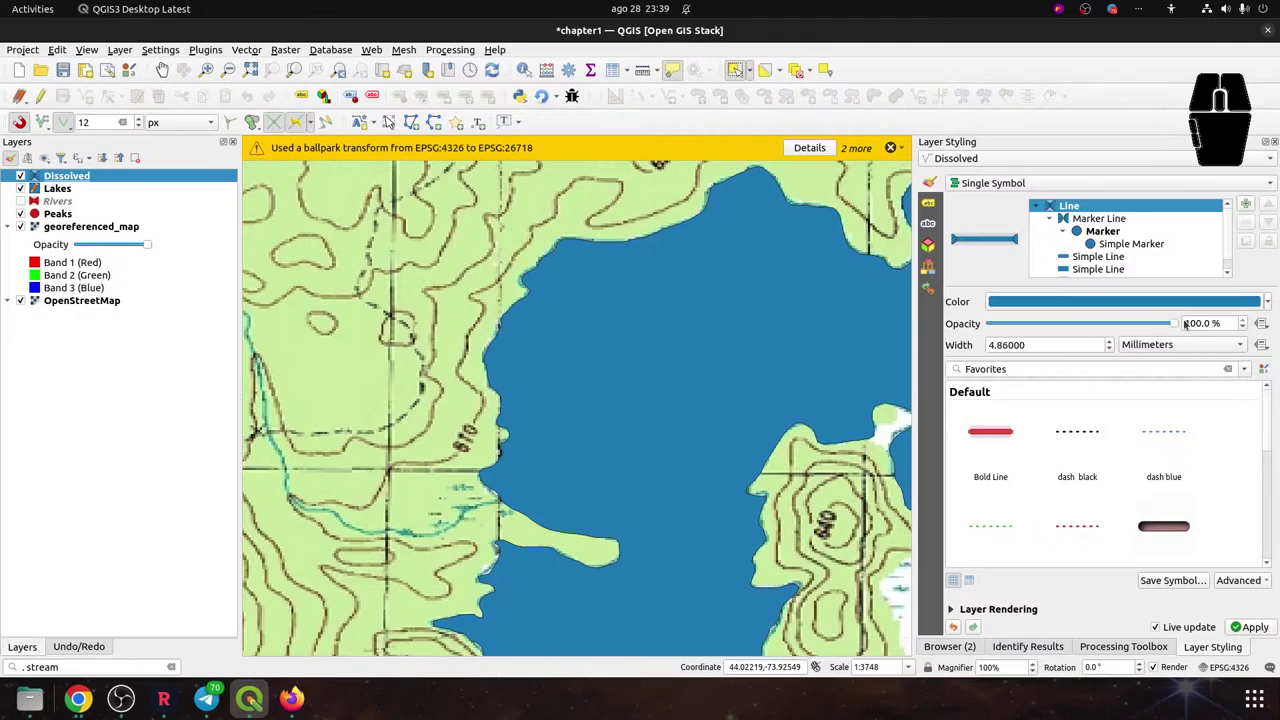
Drag Lakes beneath Peaks, set its fill opacity to 65.6%, and zoom toward the peninsula
click(62, 189)
drag(57, 178, 74, 225)
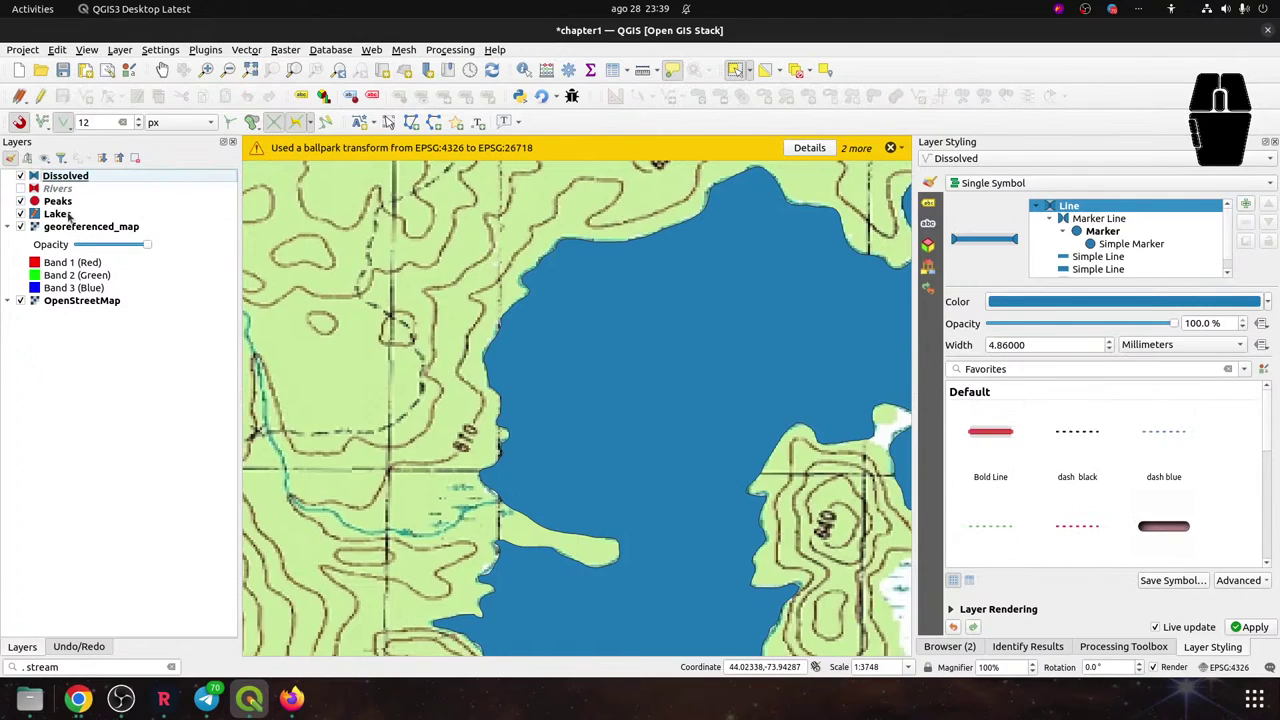
click(68, 216)
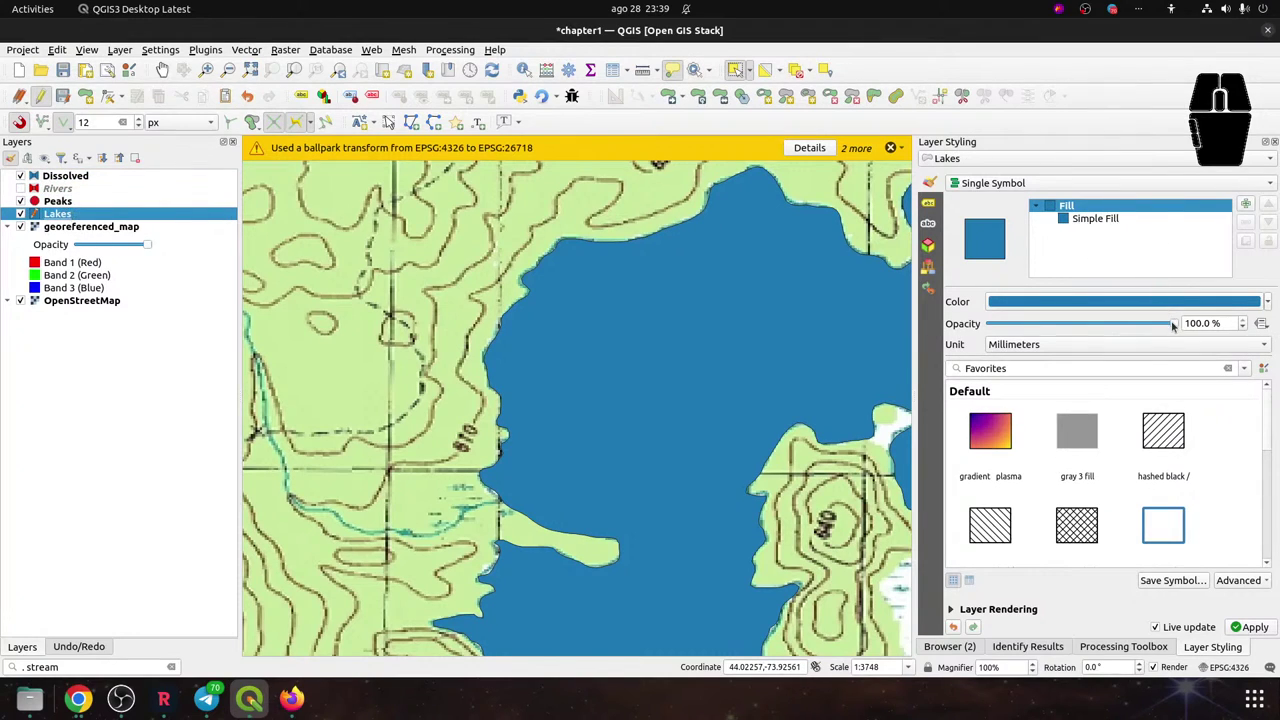
drag(1173, 326, 1109, 330)
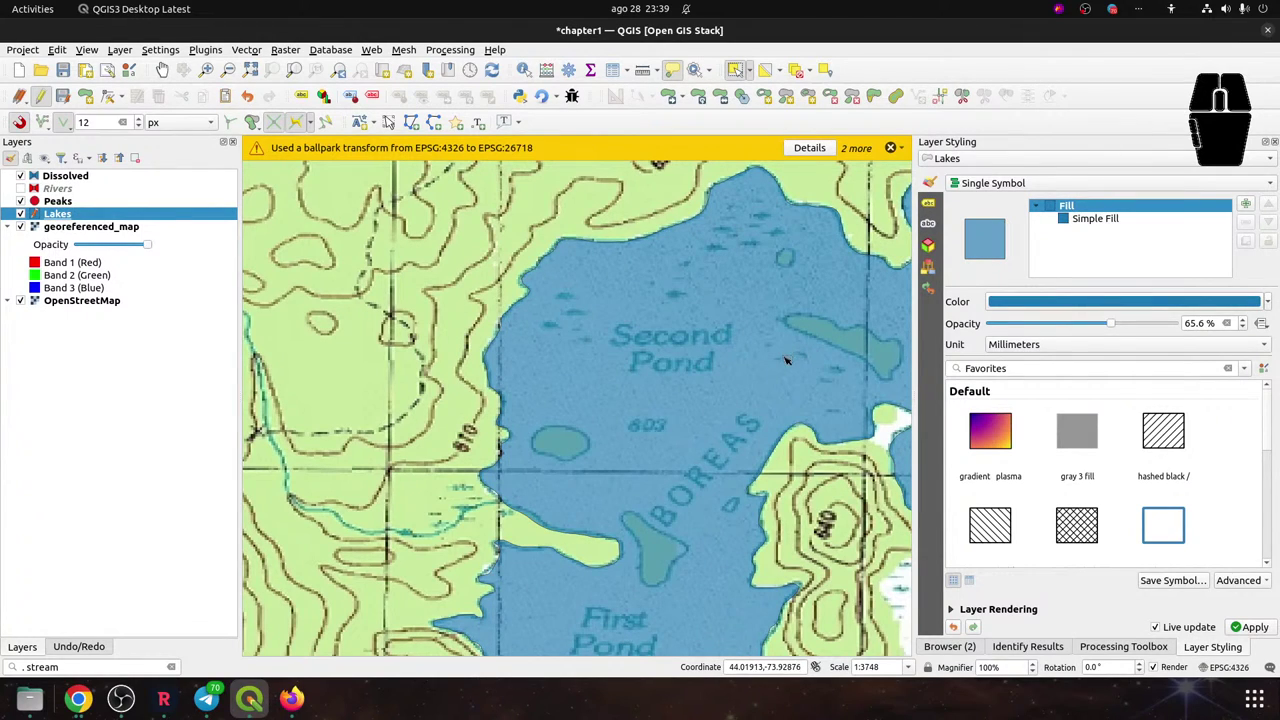
drag(784, 364, 544, 265)
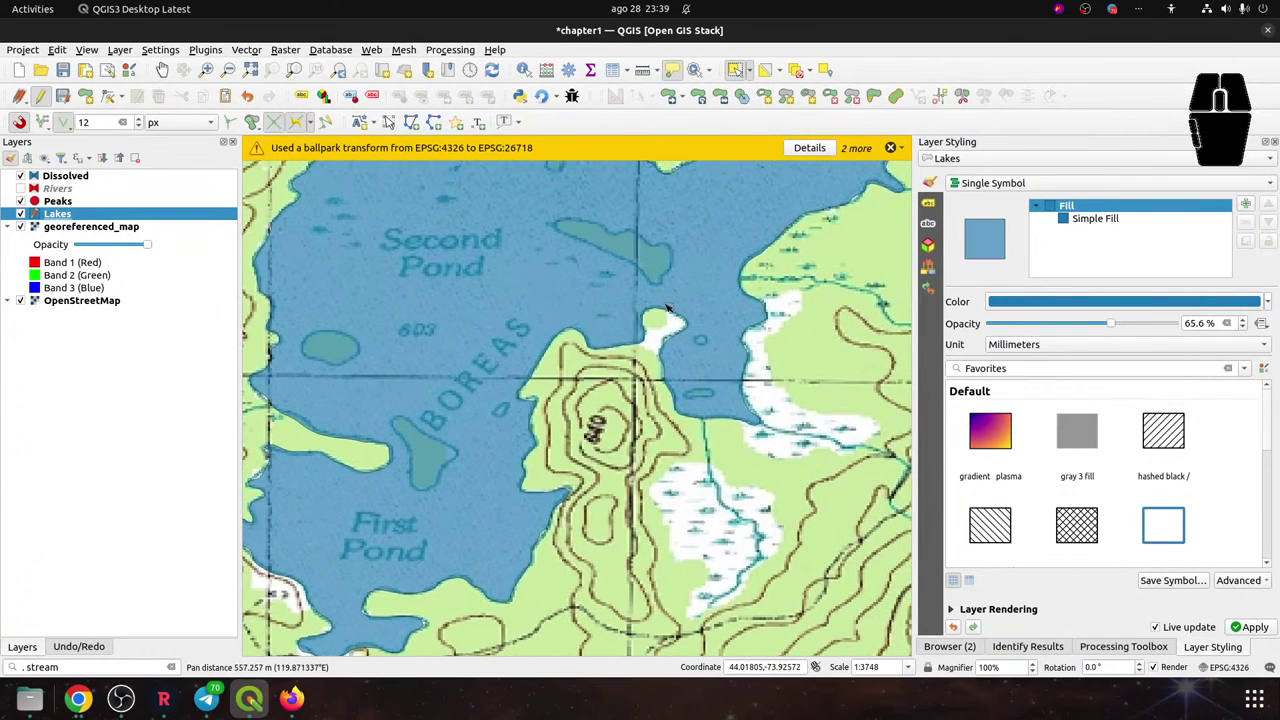
drag(711, 261, 740, 440)
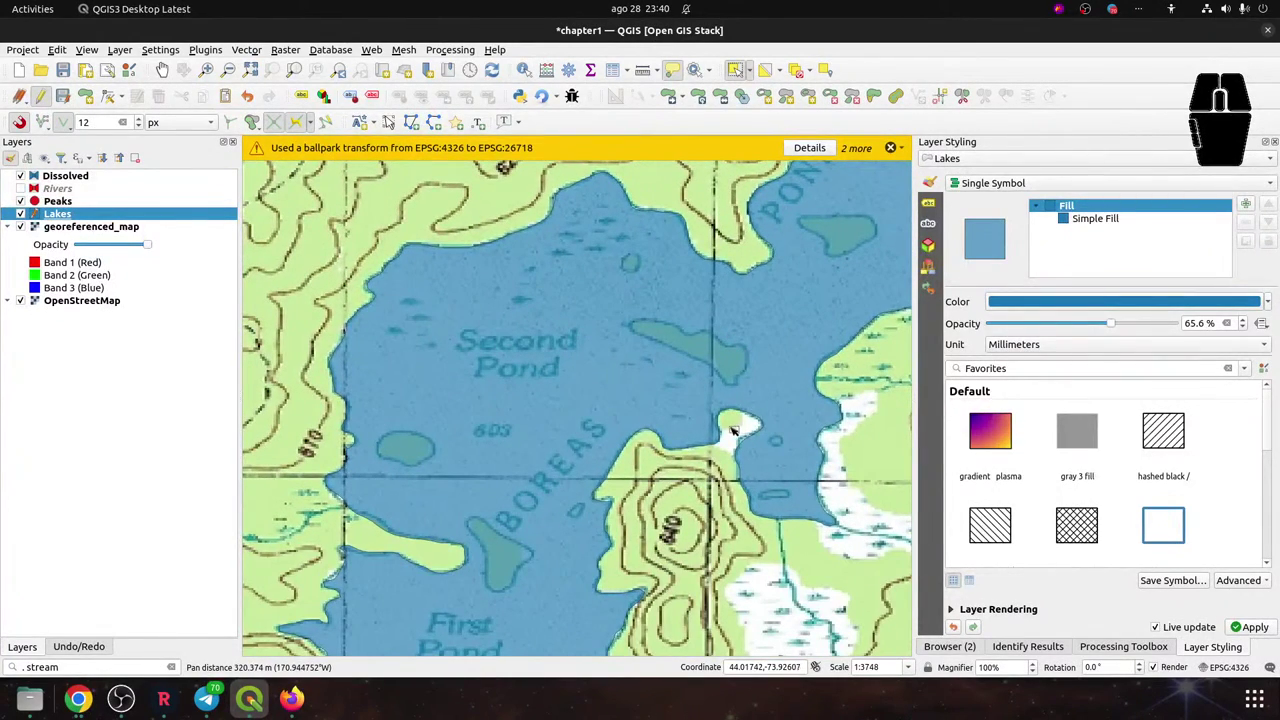
scroll(733, 430, up, 2)
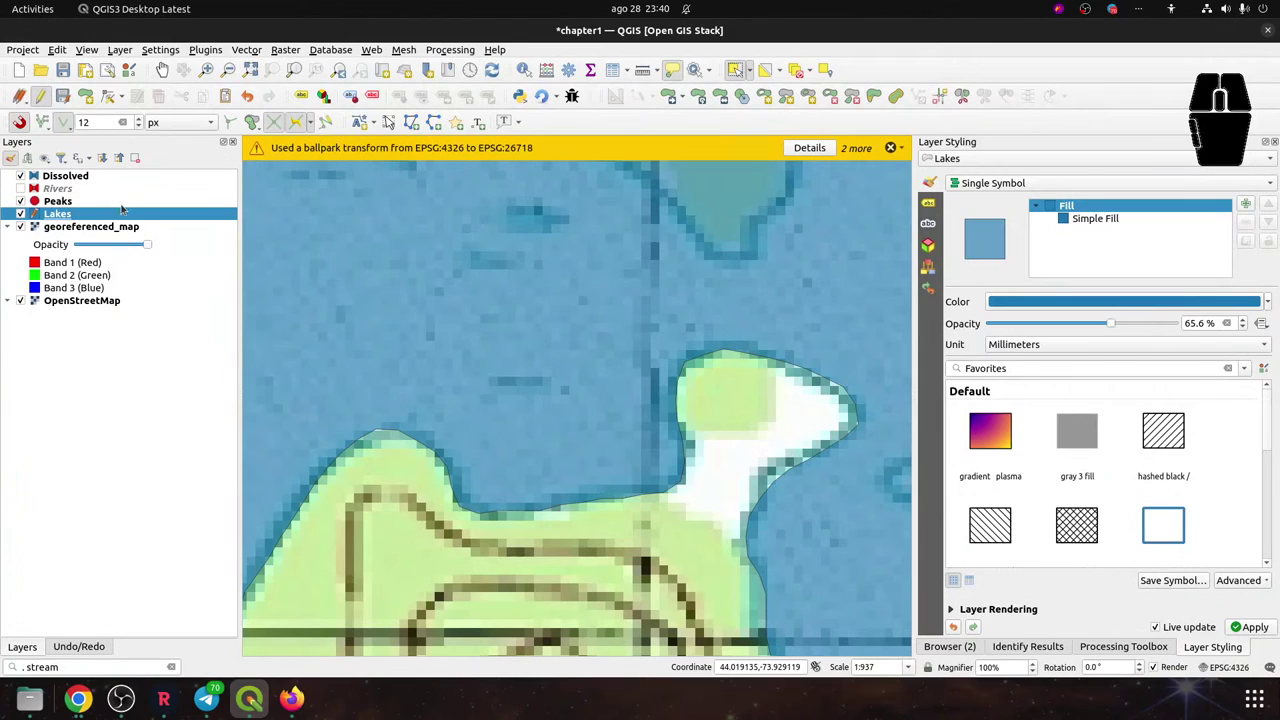
Turn on editing for Lakes and activate the Vertex Tool to show the lake outline's vertices
click(110, 96)
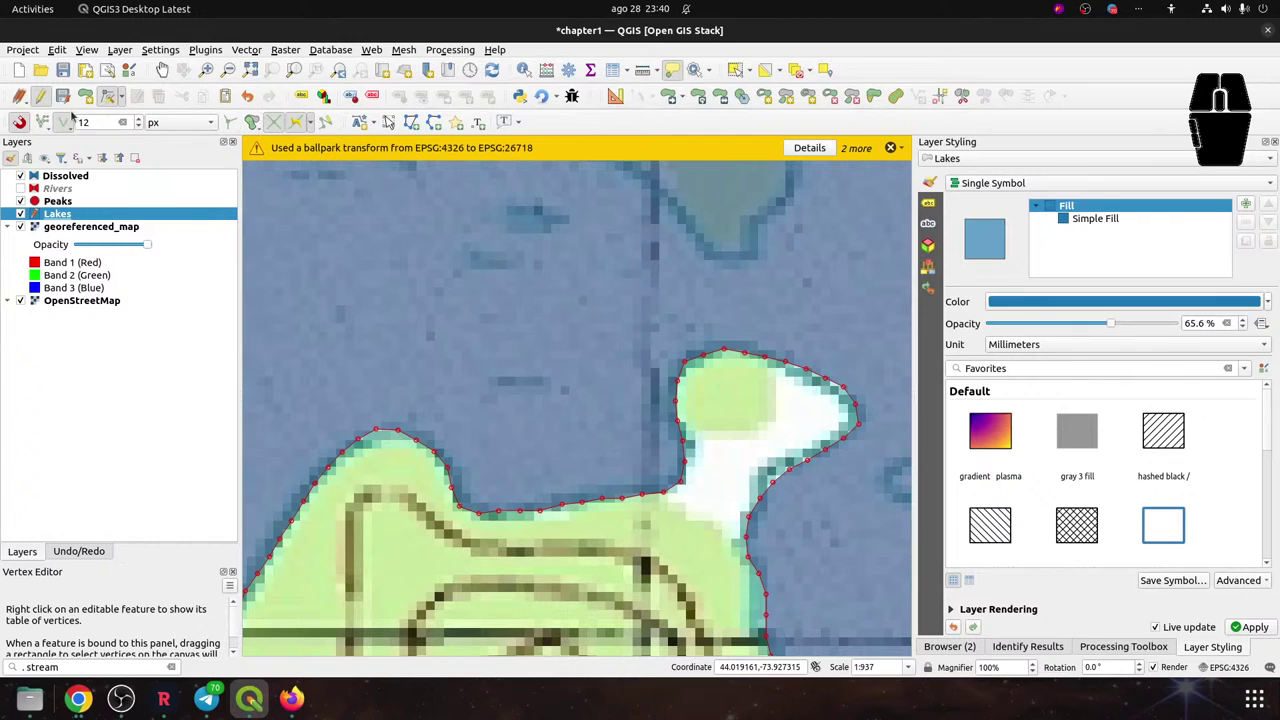
click(39, 97)
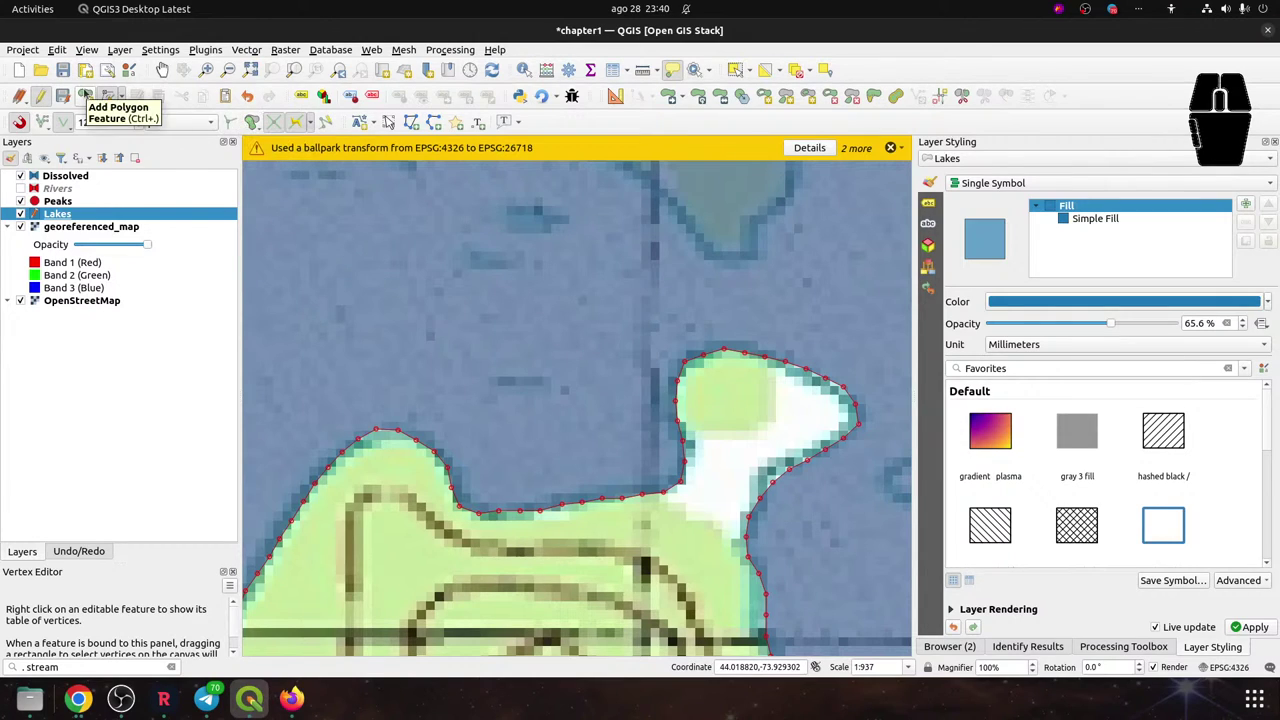
click(122, 96)
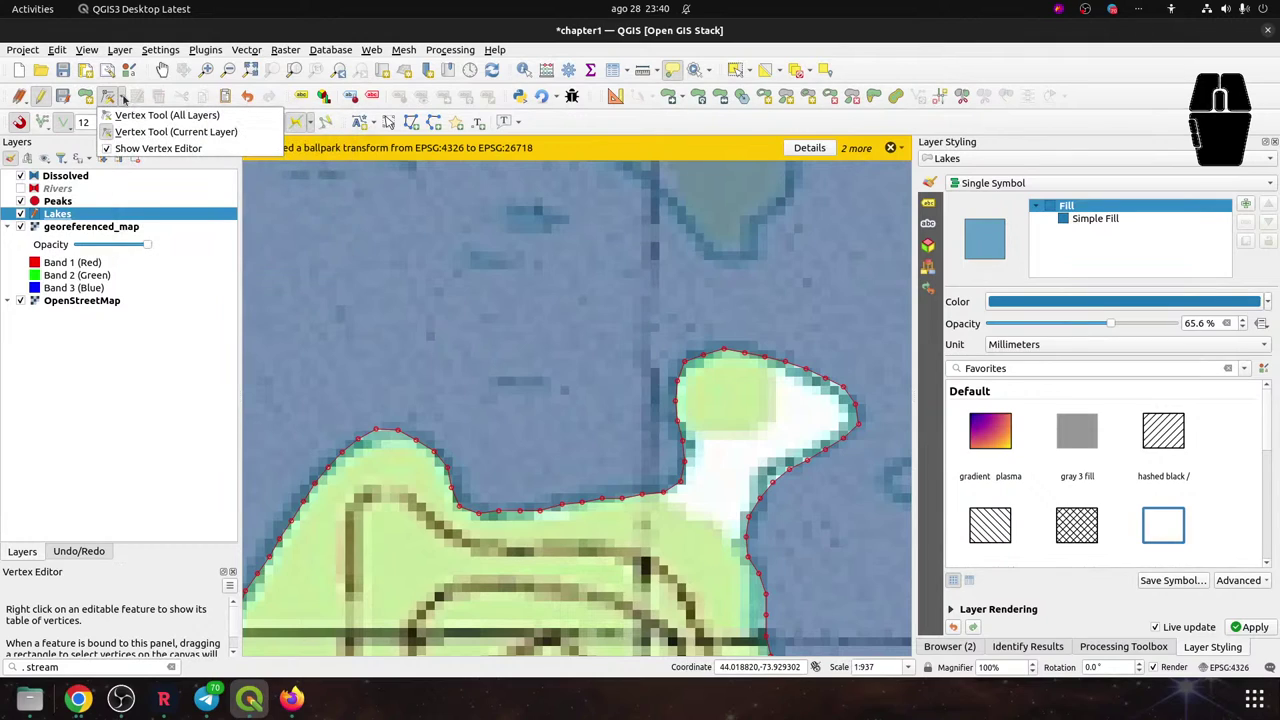
click(709, 121)
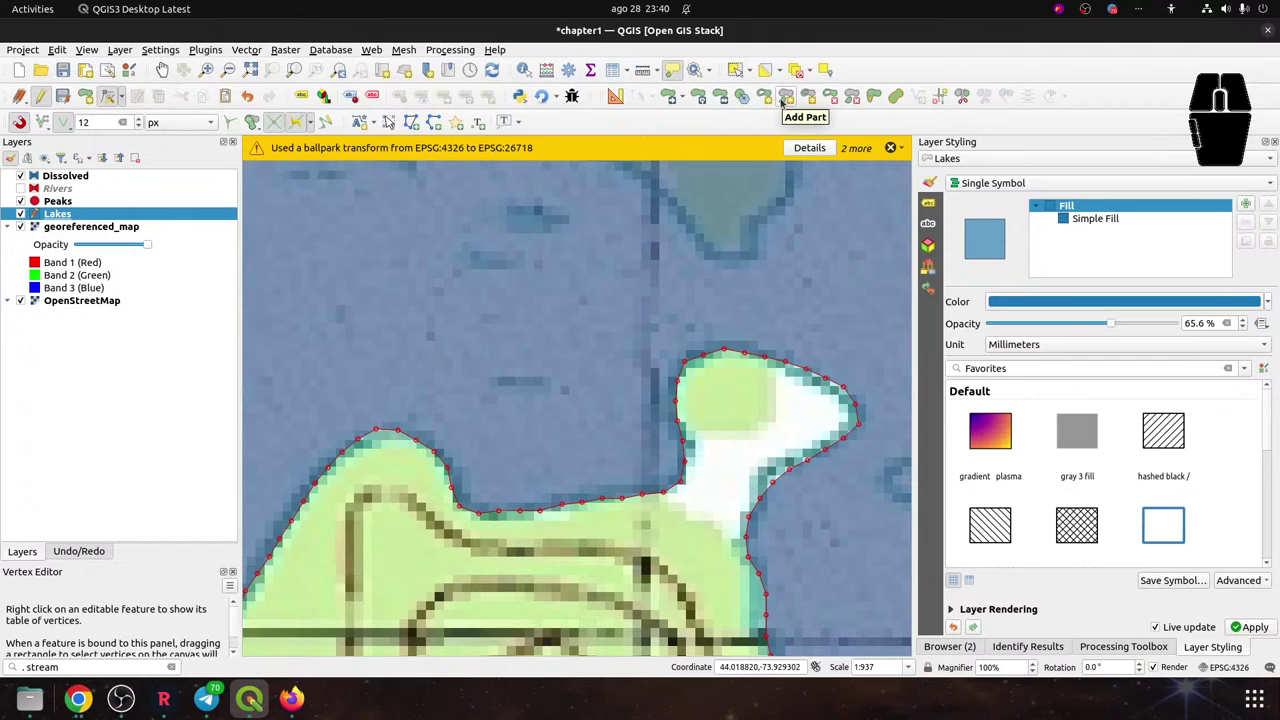
Pick Reshape Features and inspect the digitizing mode and overlap handling options
click(874, 96)
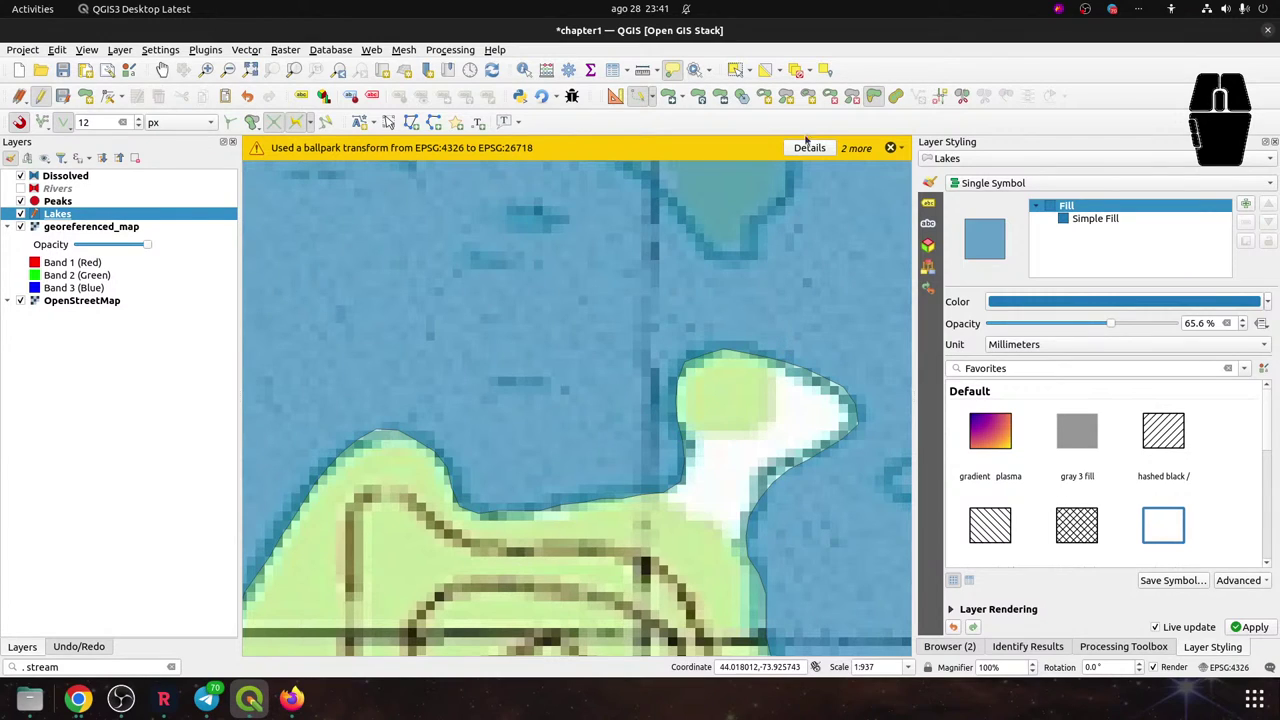
click(874, 94)
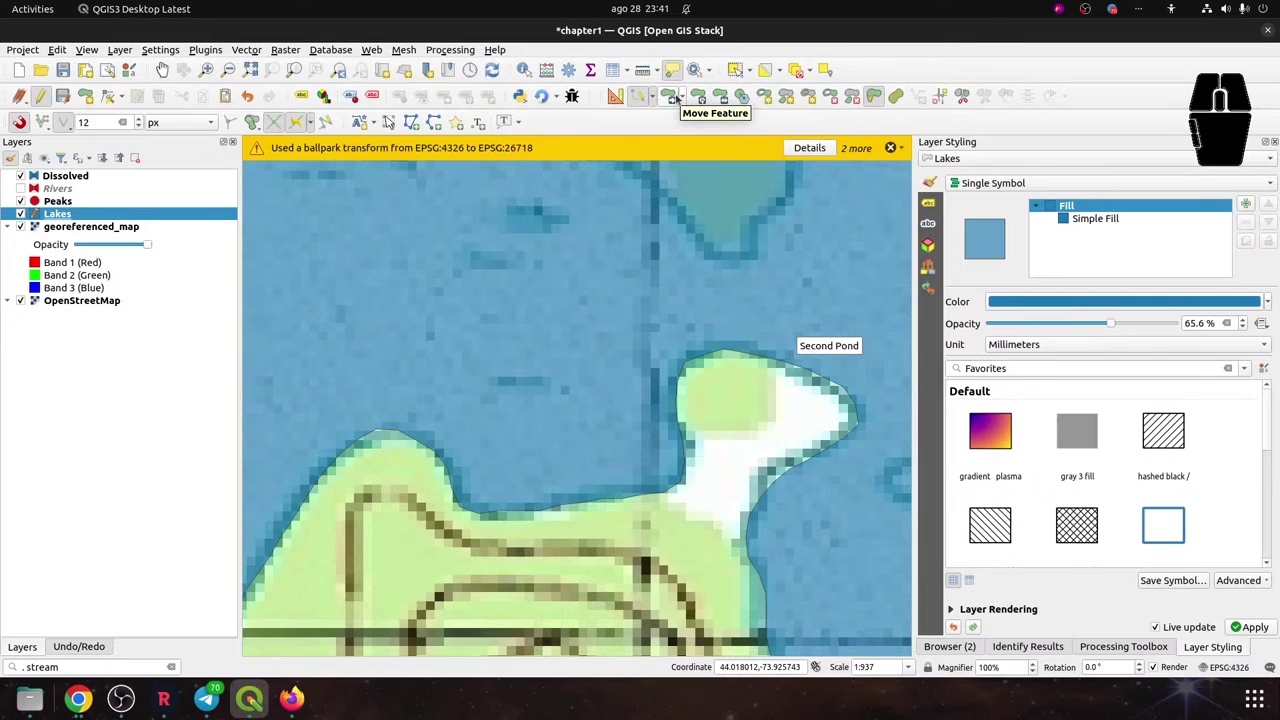
click(654, 97)
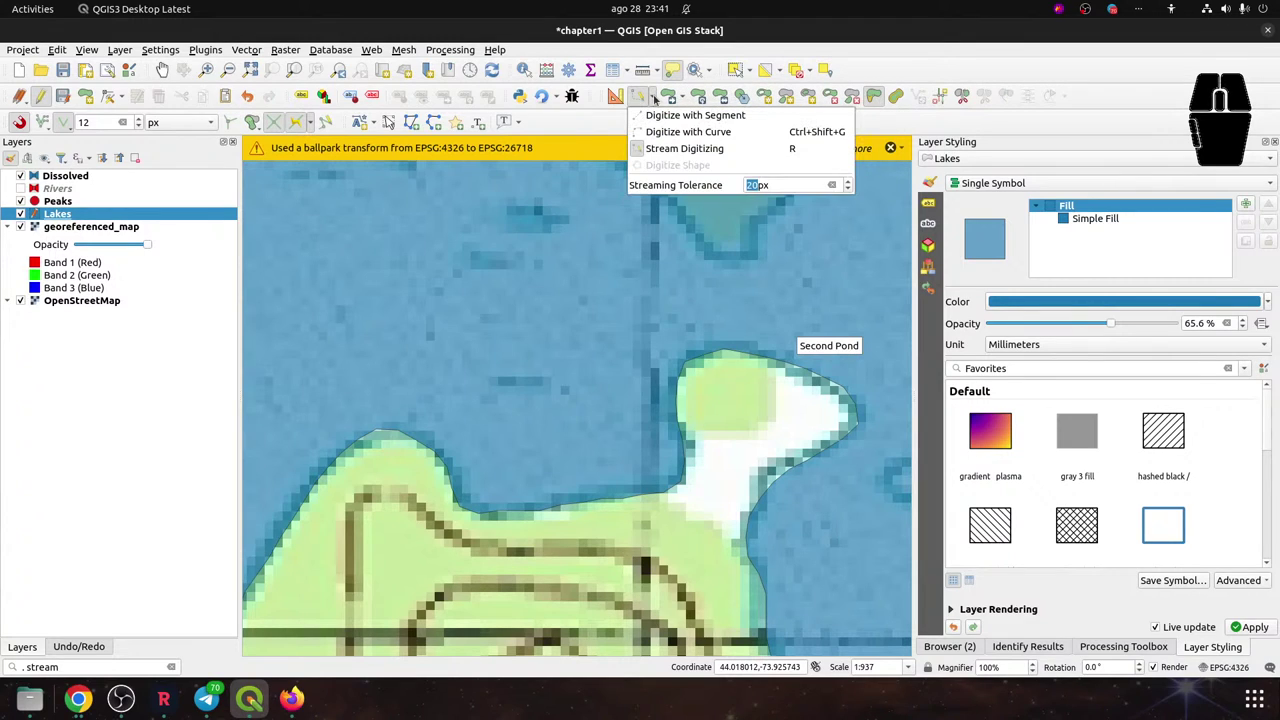
click(654, 97)
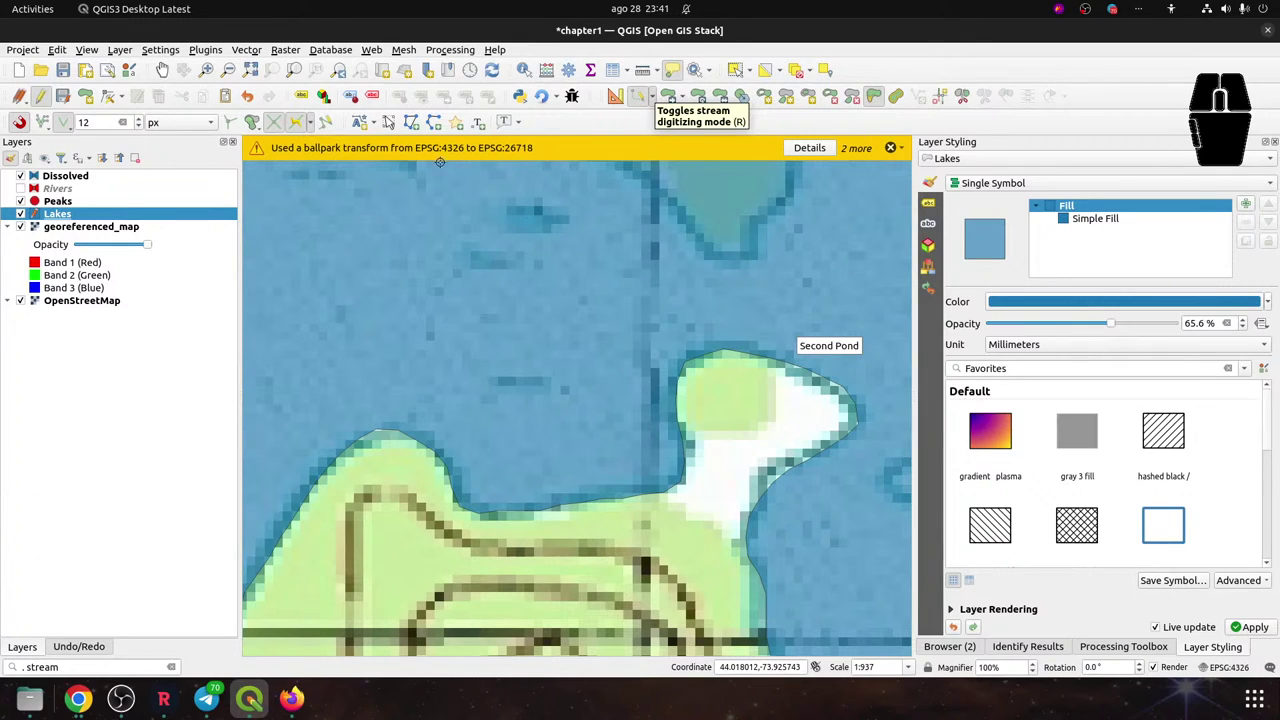
click(253, 124)
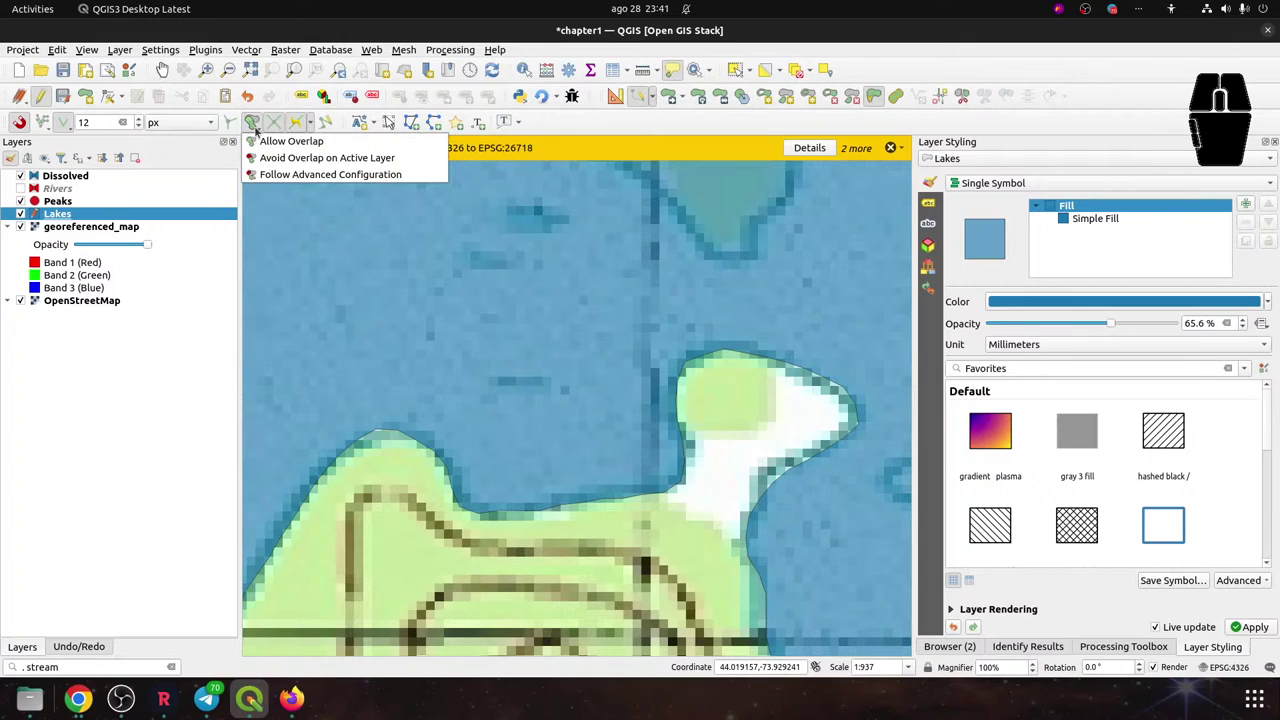
click(254, 128)
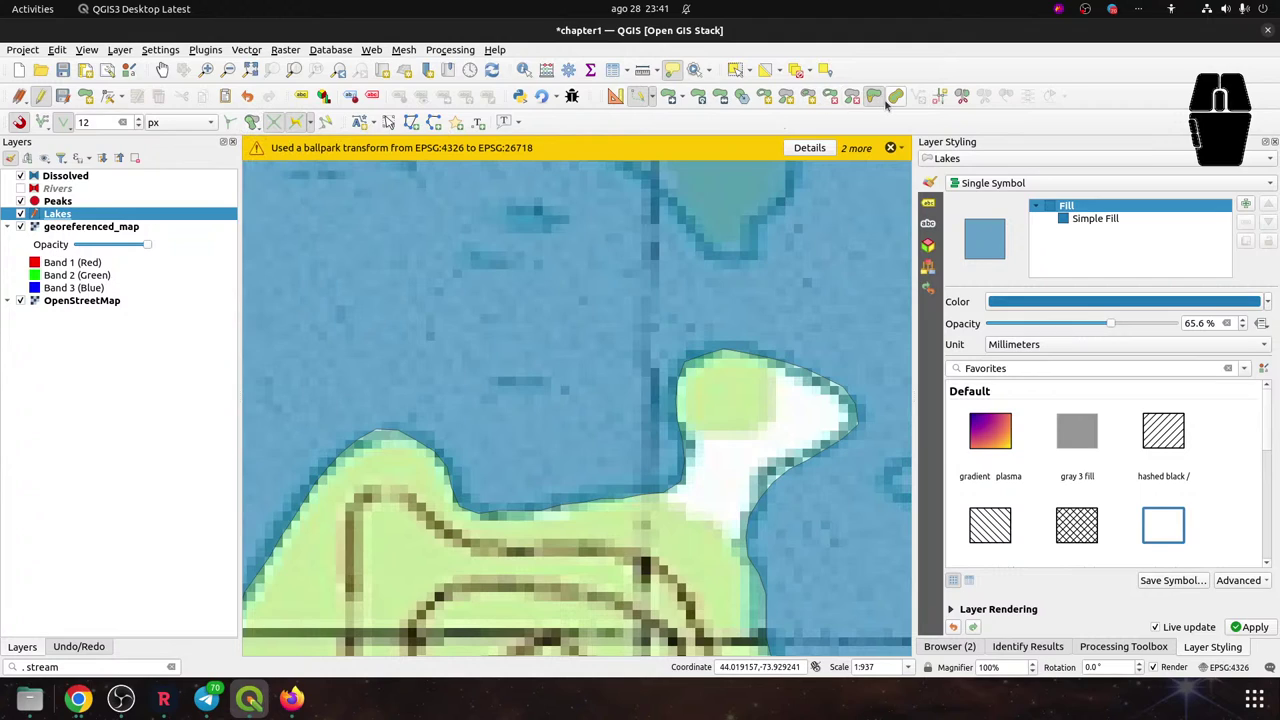
Place a point on the lake outline, toggle Lakes visibility to compare, then switch to Select Features
click(784, 366)
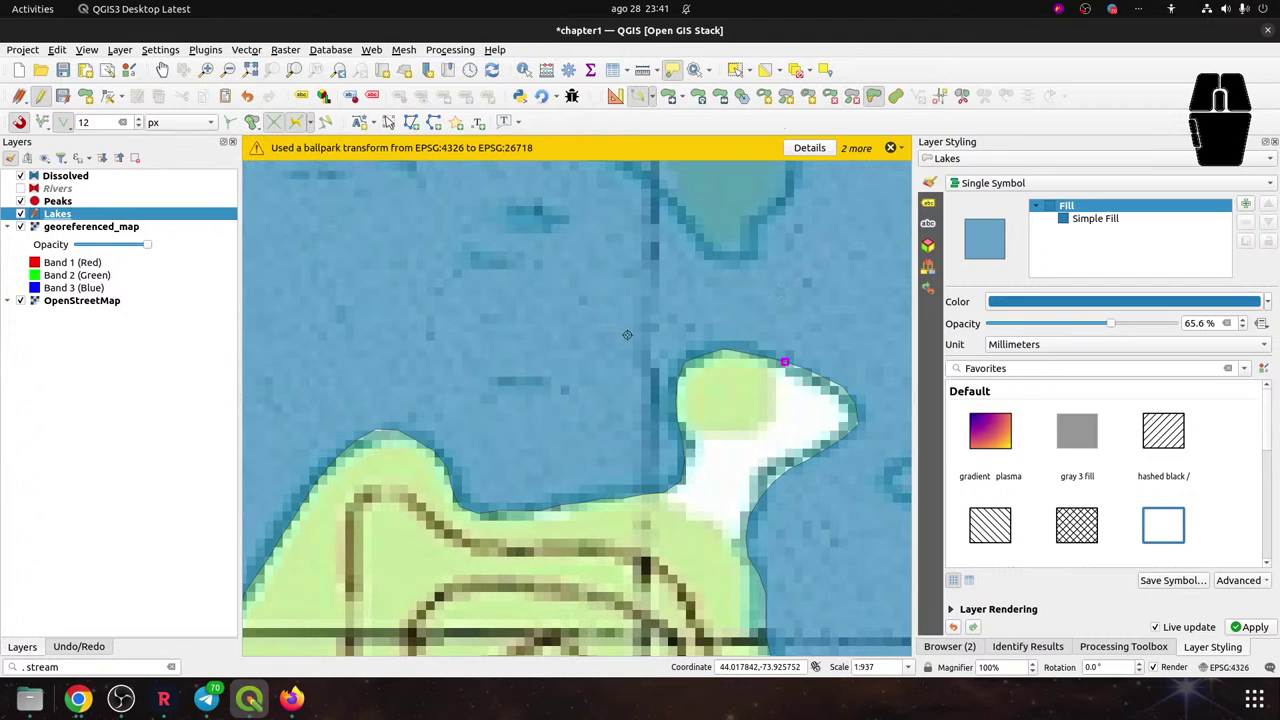
click(20, 214)
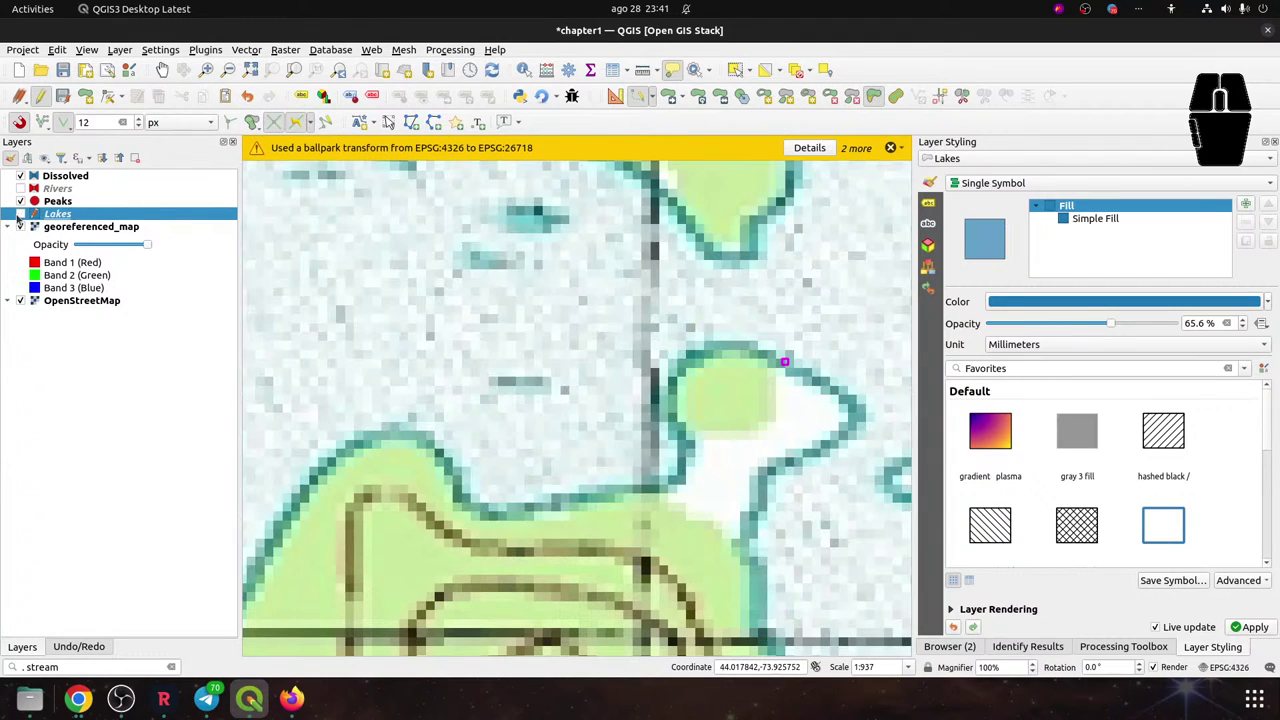
click(20, 214)
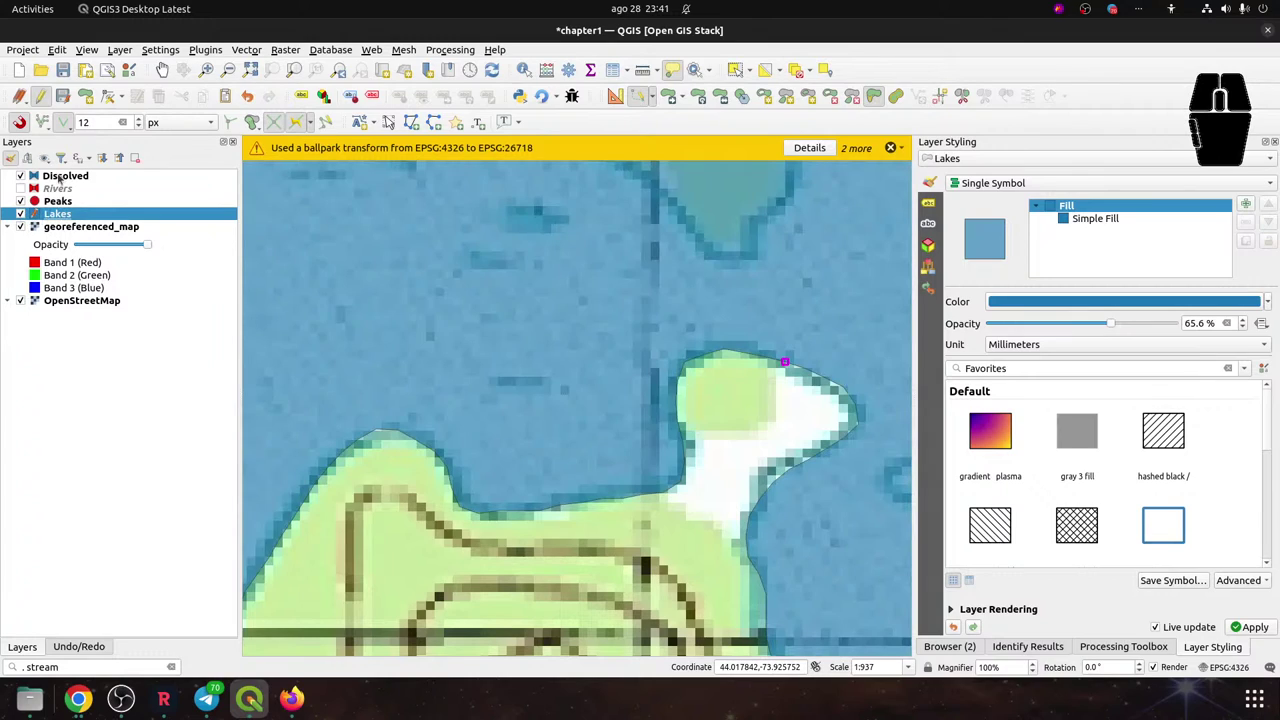
click(735, 70)
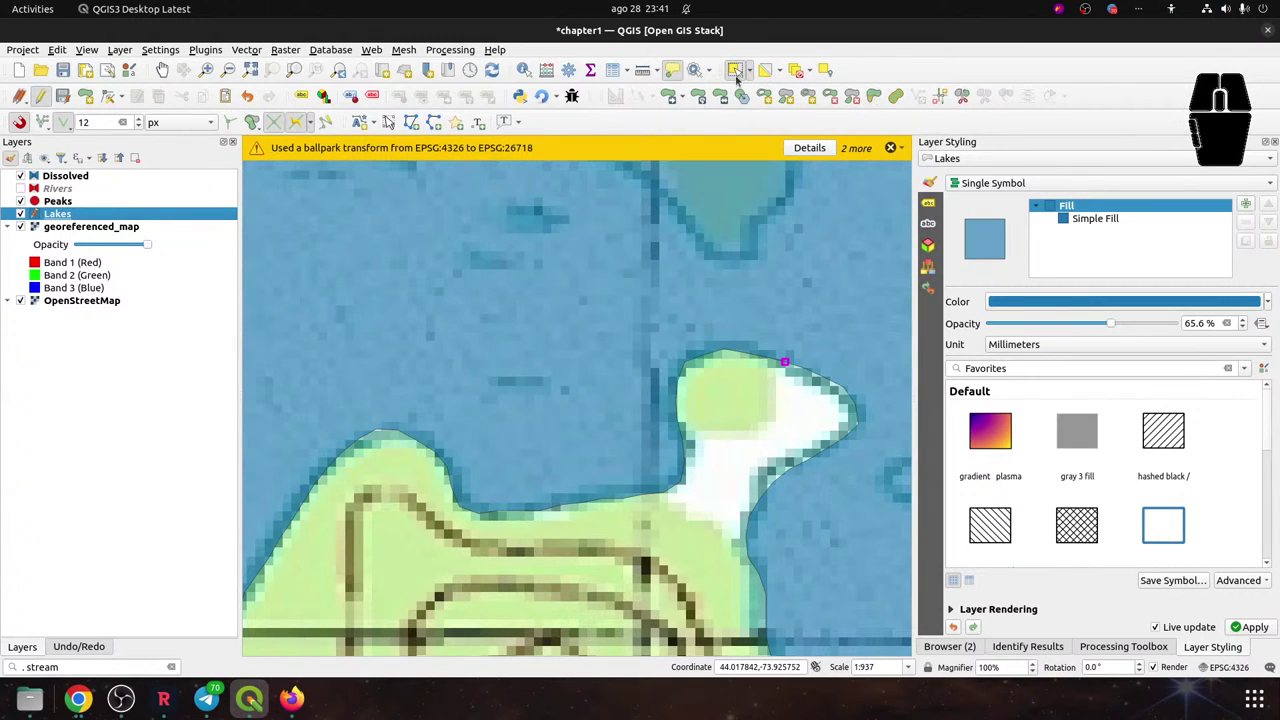
Select Second Pond, undo the reshape, dismiss the NaN/Inf geometry error, and stop editing Lakes
click(767, 224)
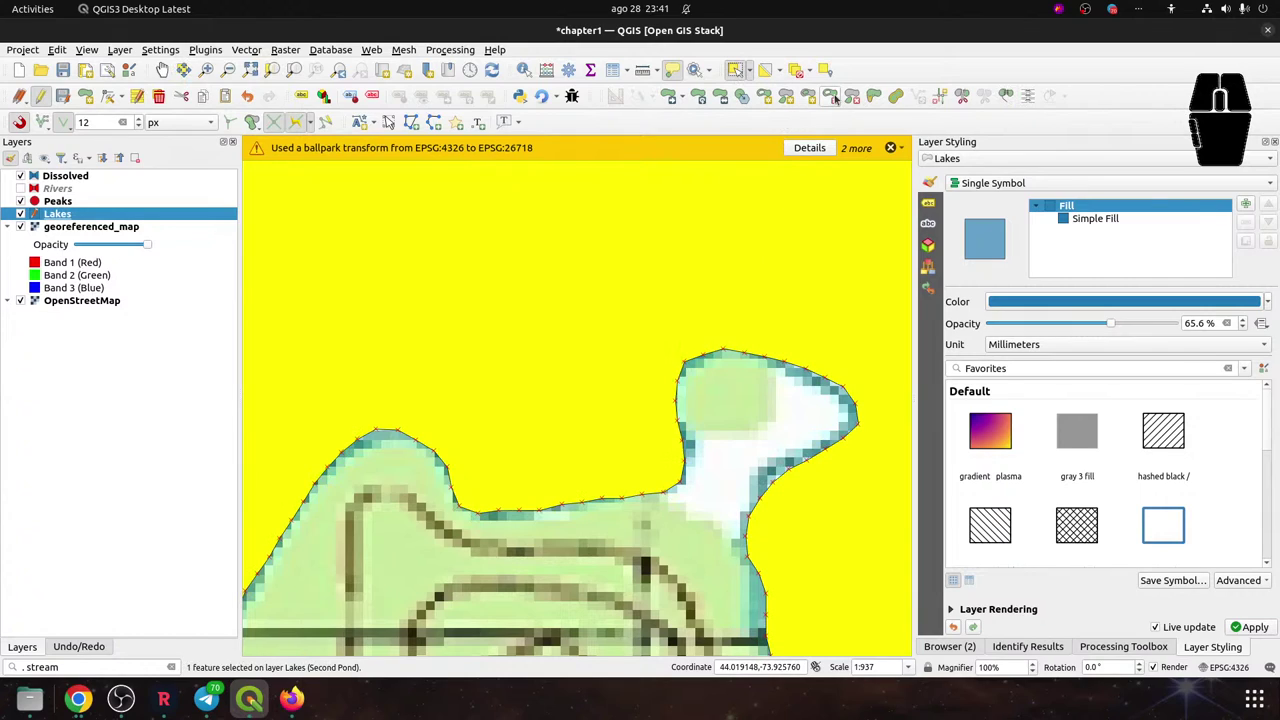
click(873, 96)
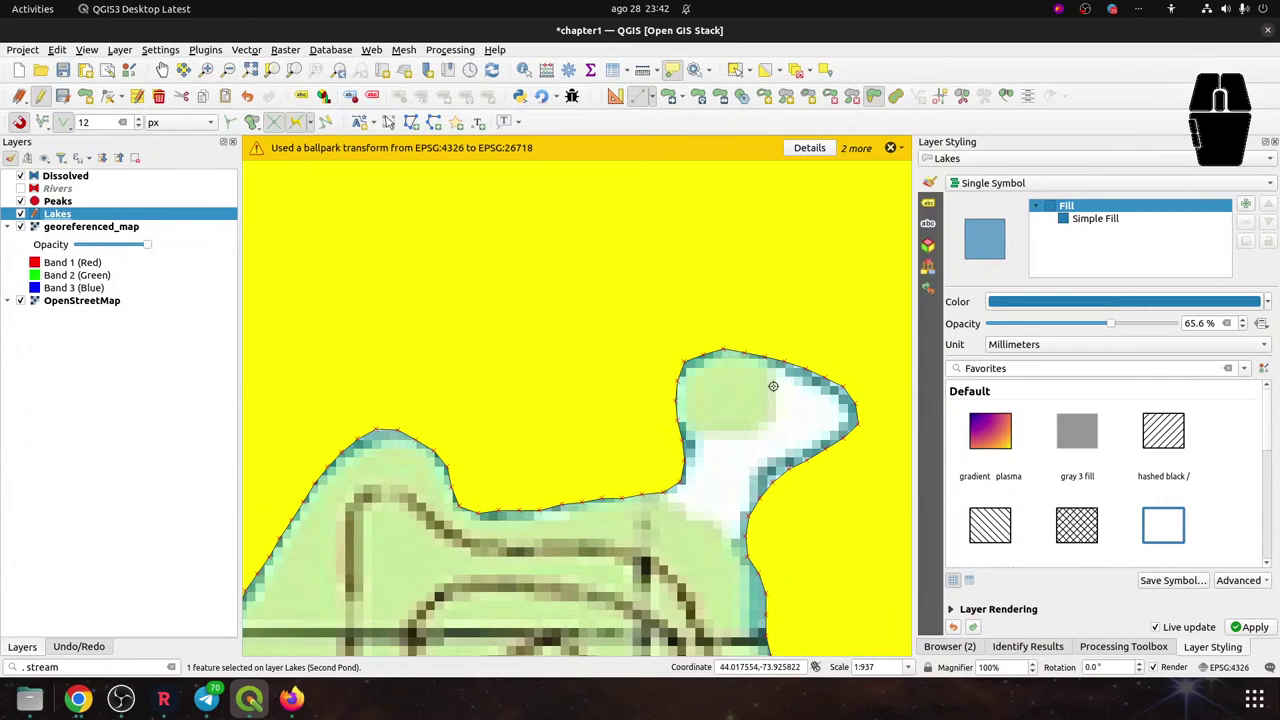
key(ctrl+z)
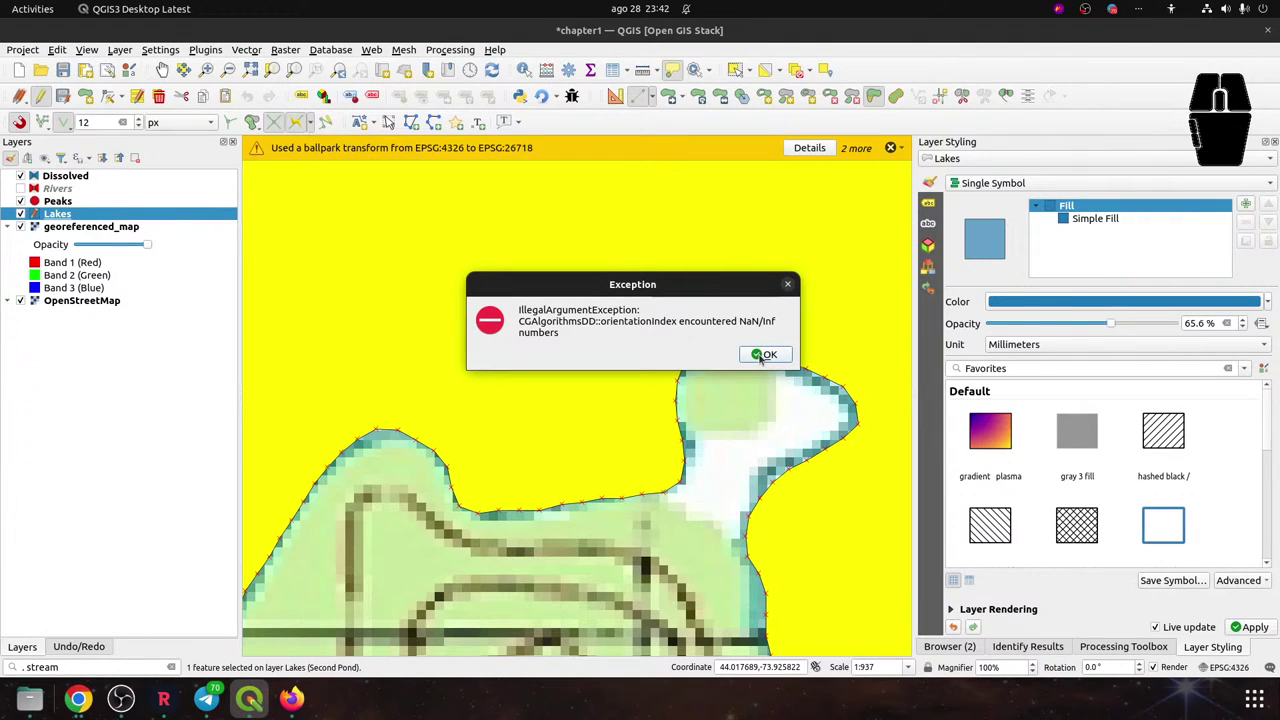
click(764, 355)
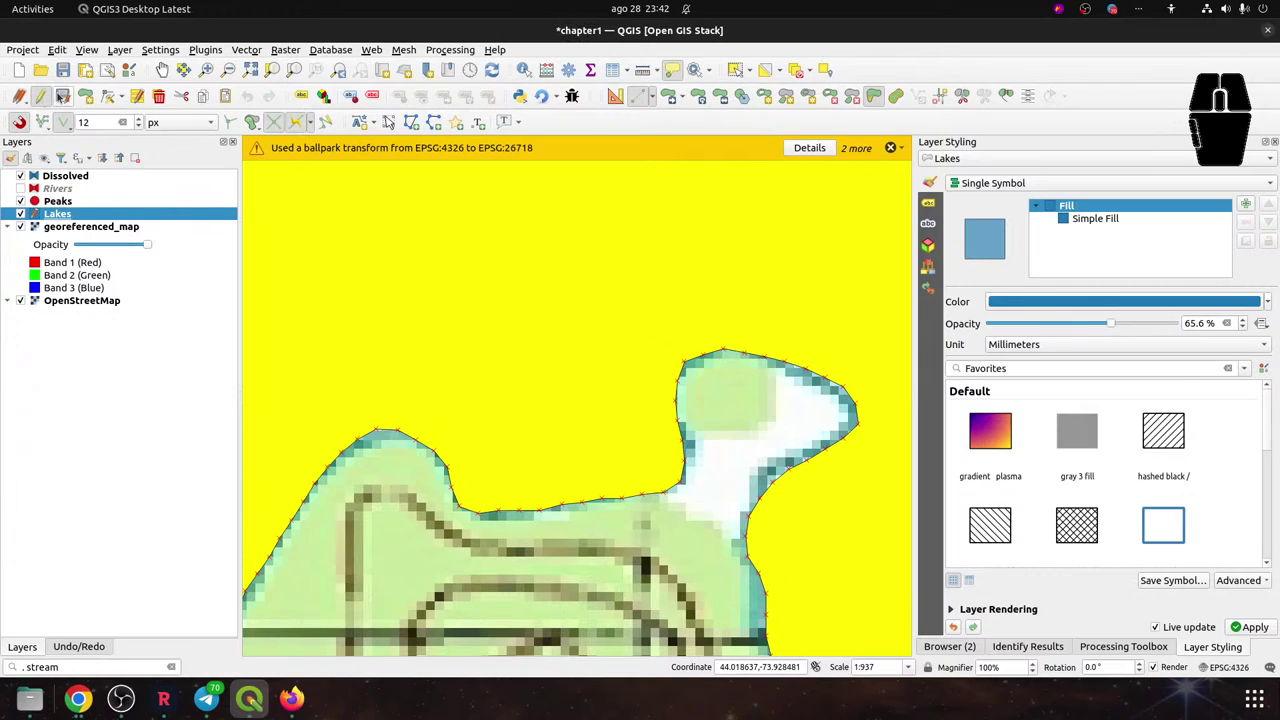
click(39, 96)
Resume editing the Lakes layer with the Vertex Tool (Current Layer)
click(39, 96)
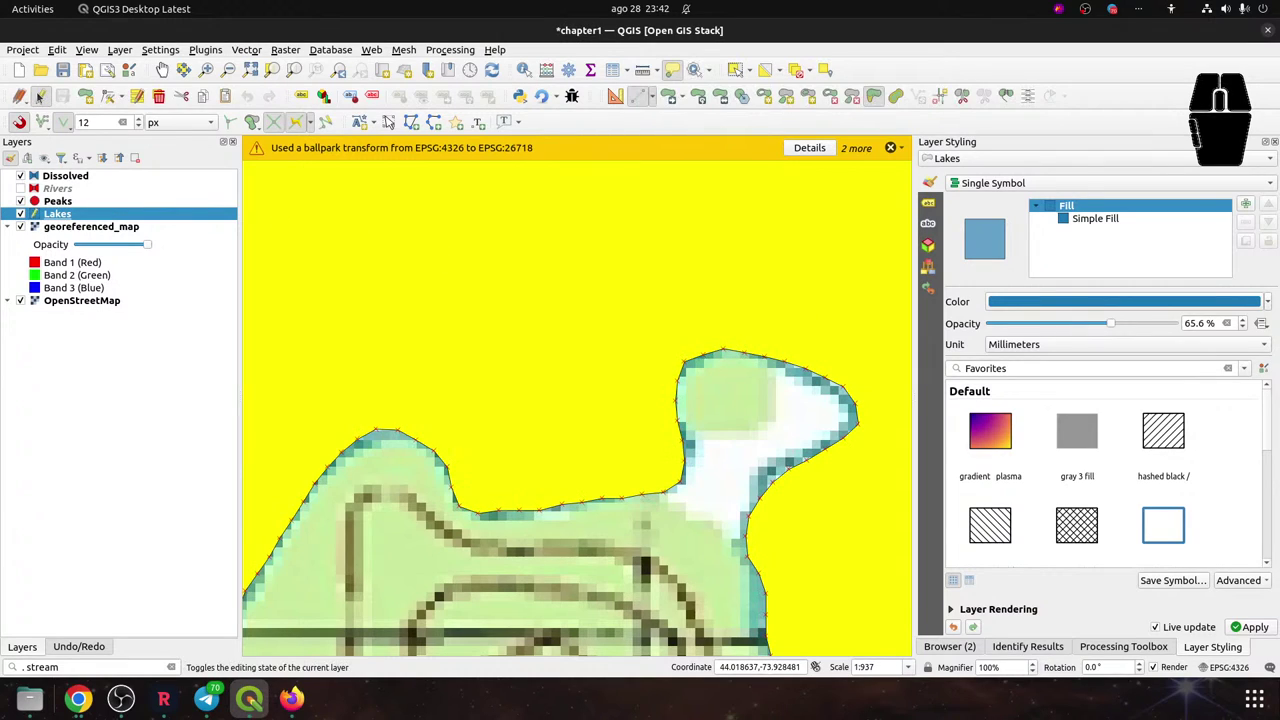
click(119, 97)
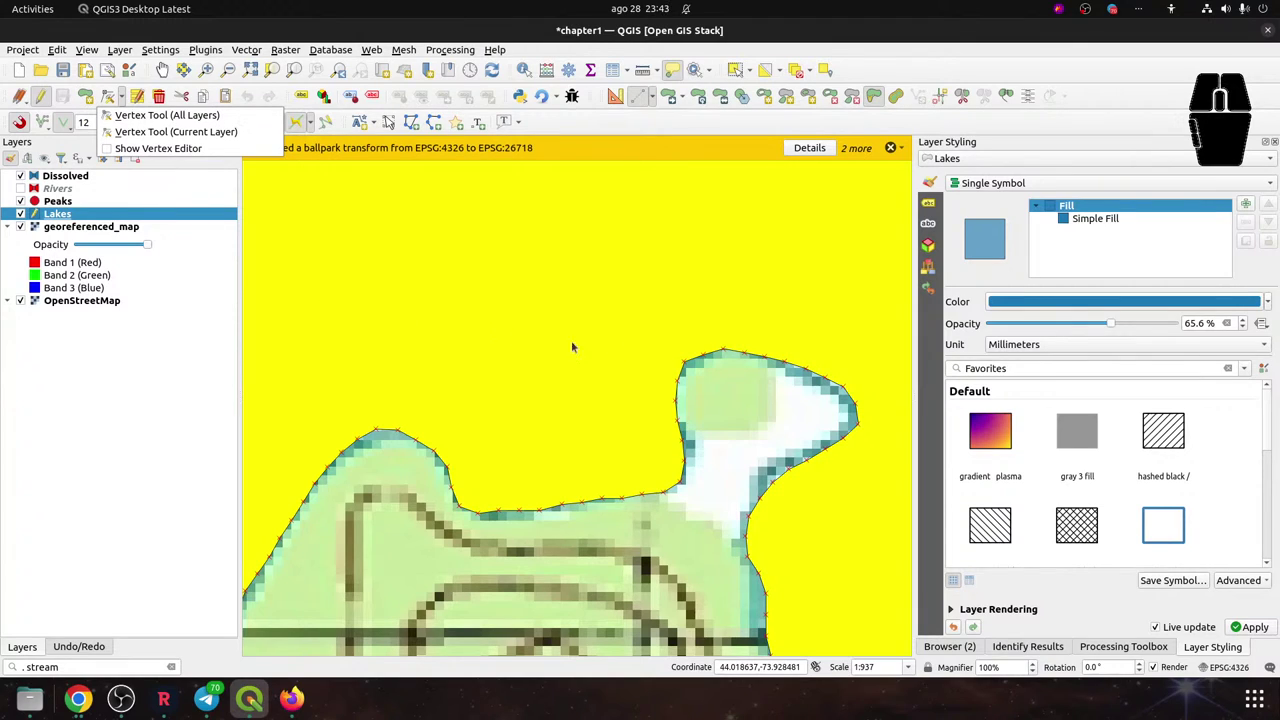
click(126, 407)
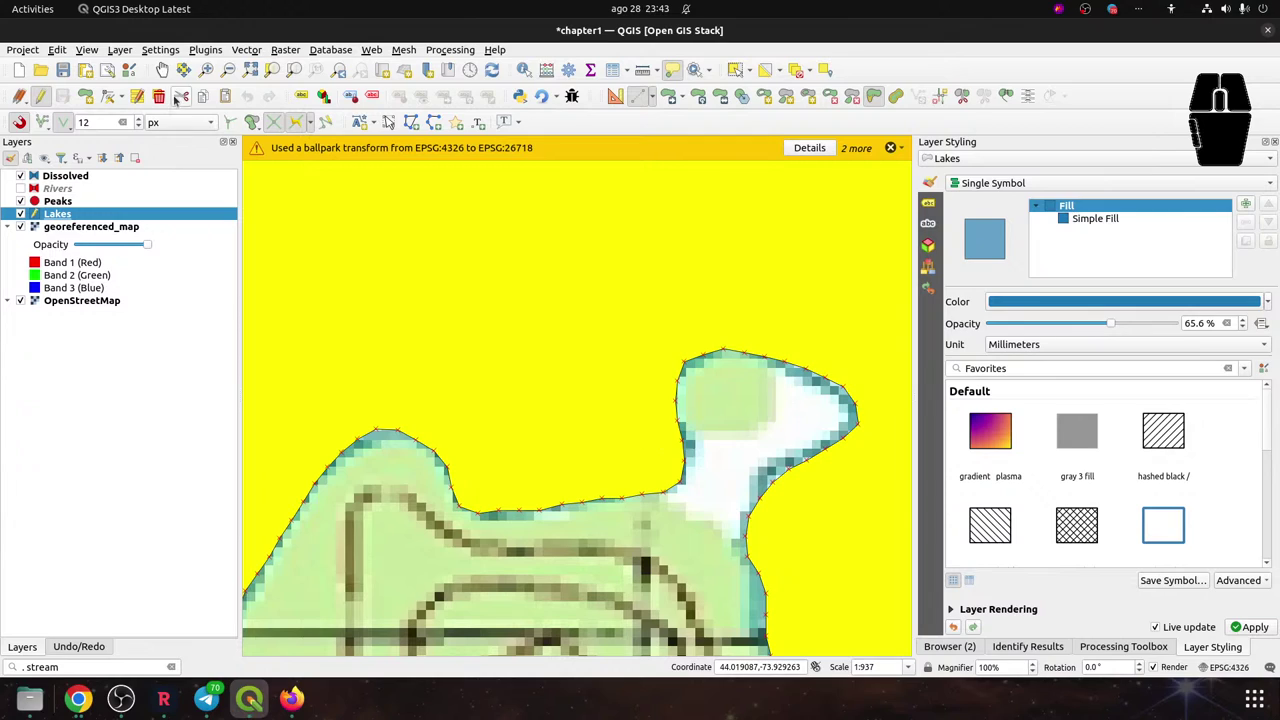
click(110, 95)
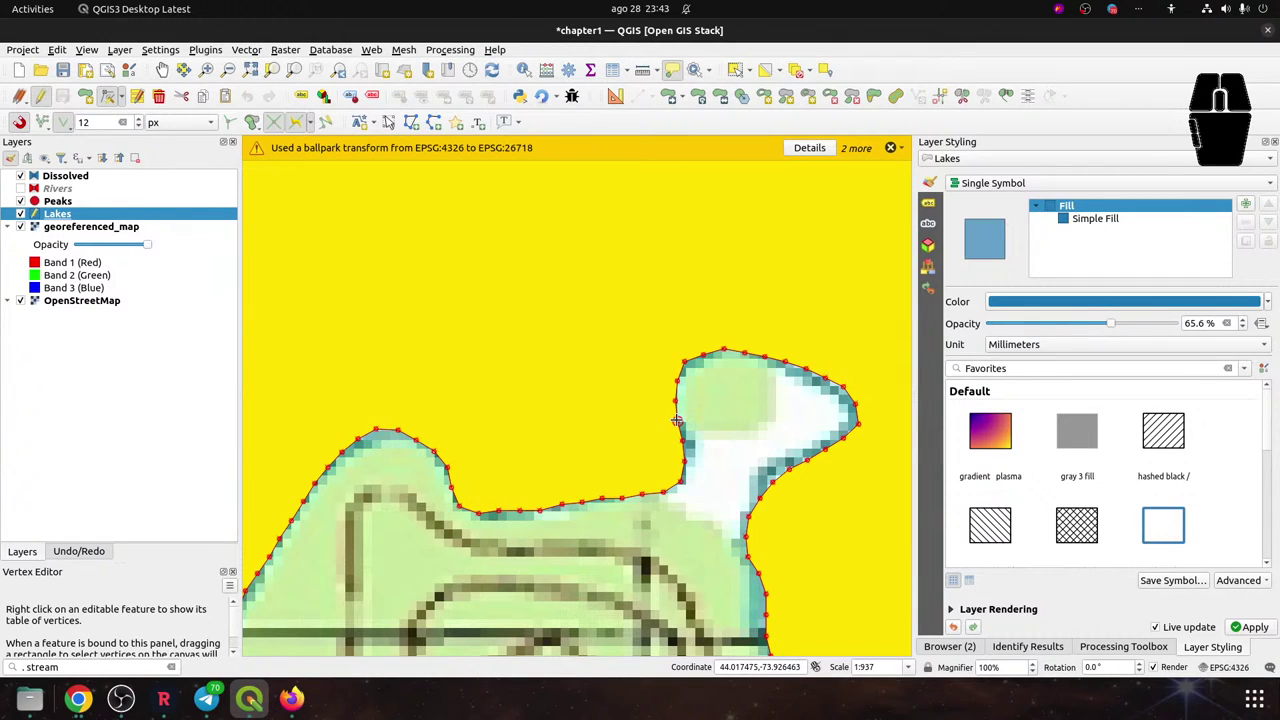
Move three vertices, then box-select and delete the four vertices of the upper-left lobe
click(679, 421)
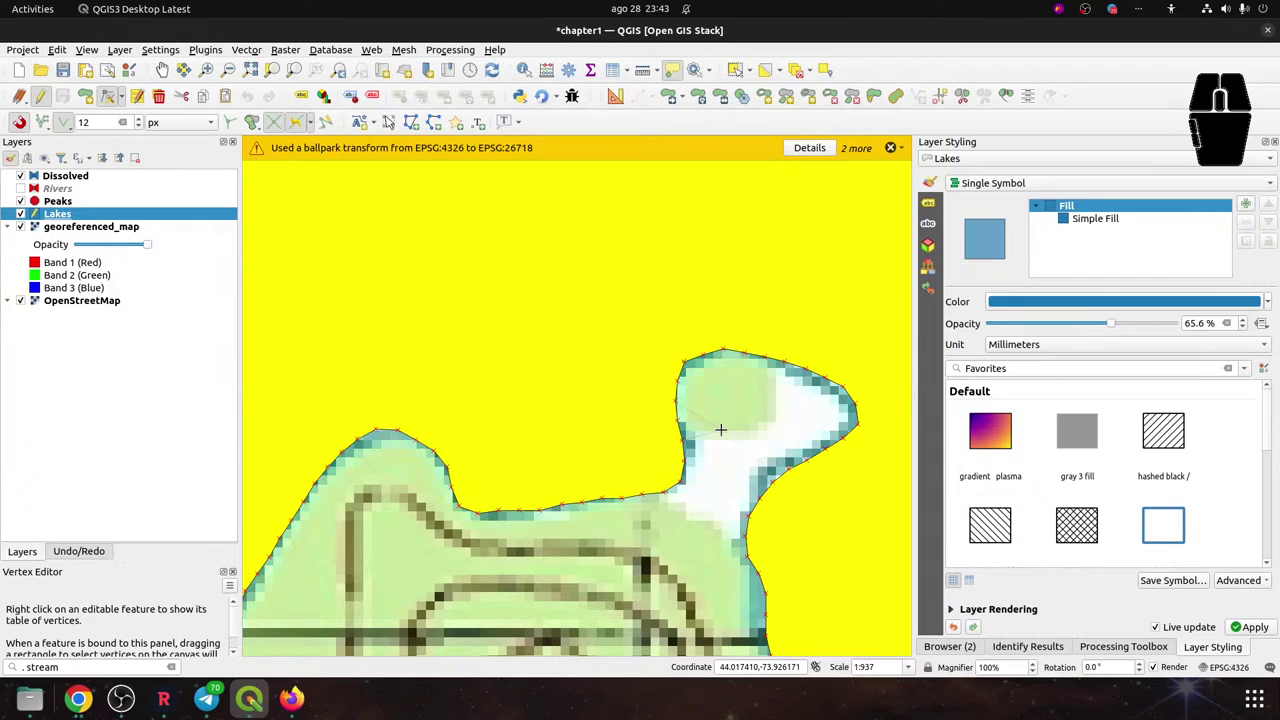
click(730, 432)
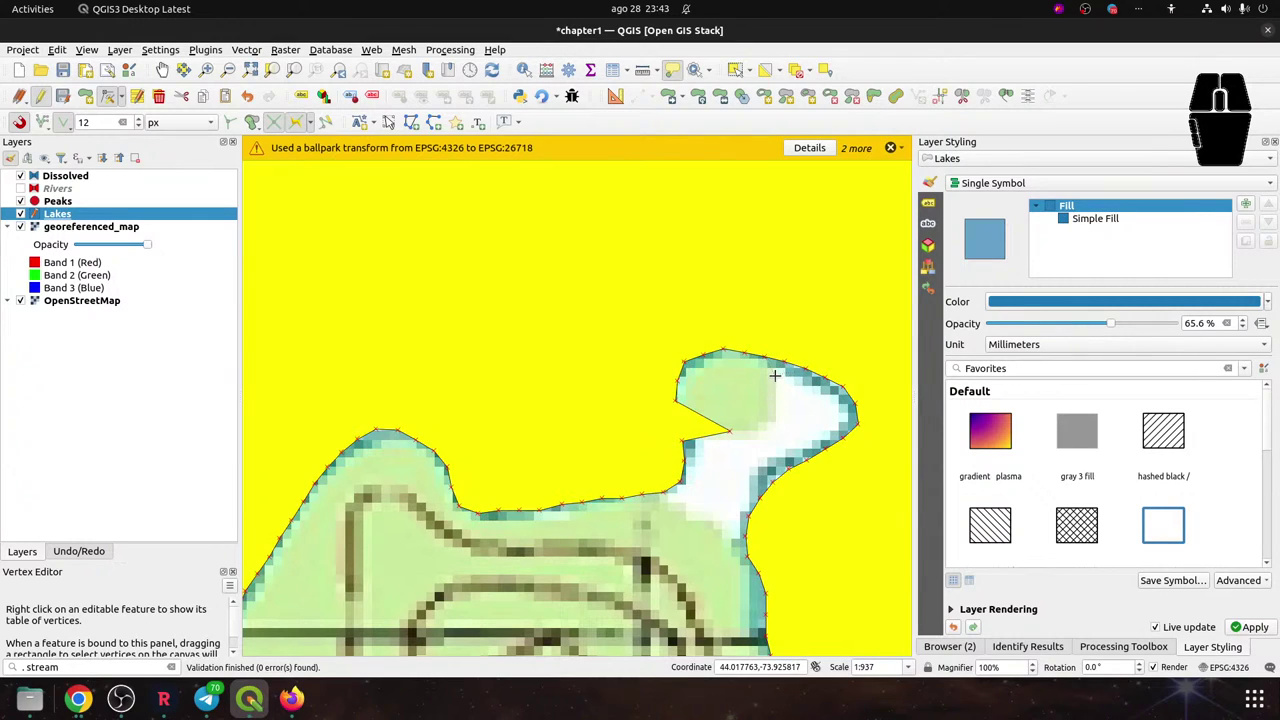
click(763, 357)
click(773, 401)
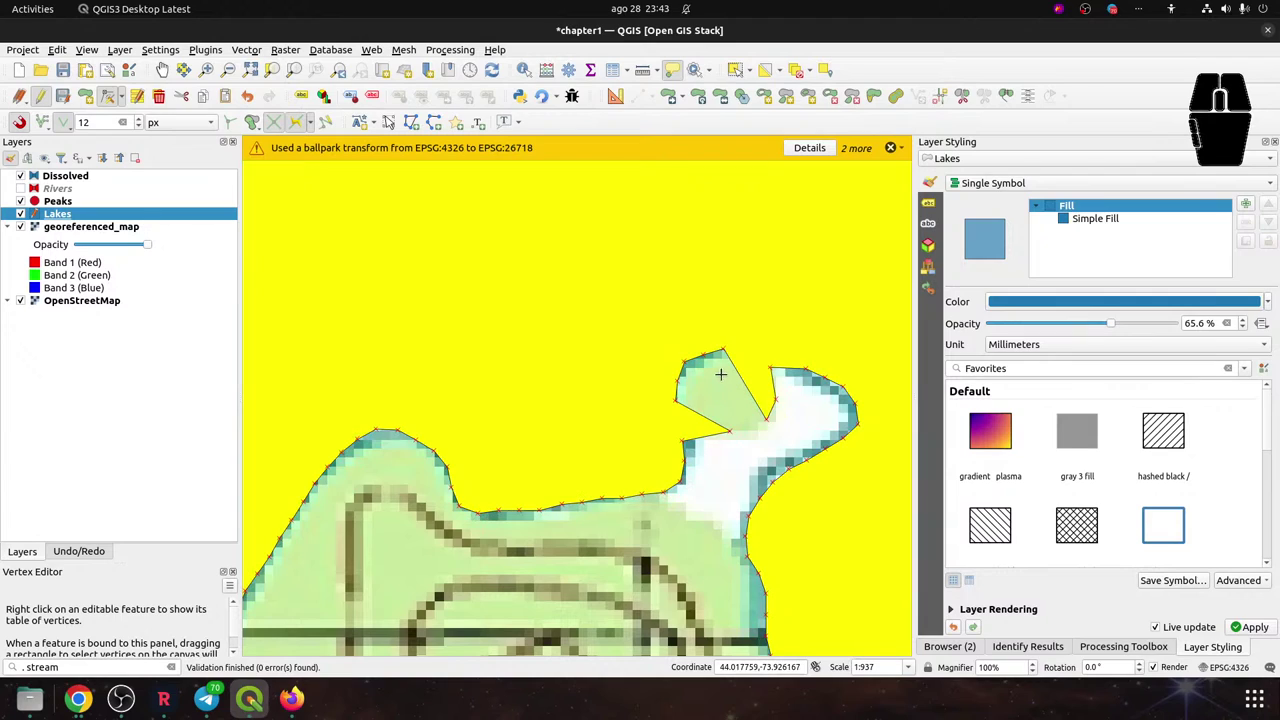
click(717, 357)
click(743, 423)
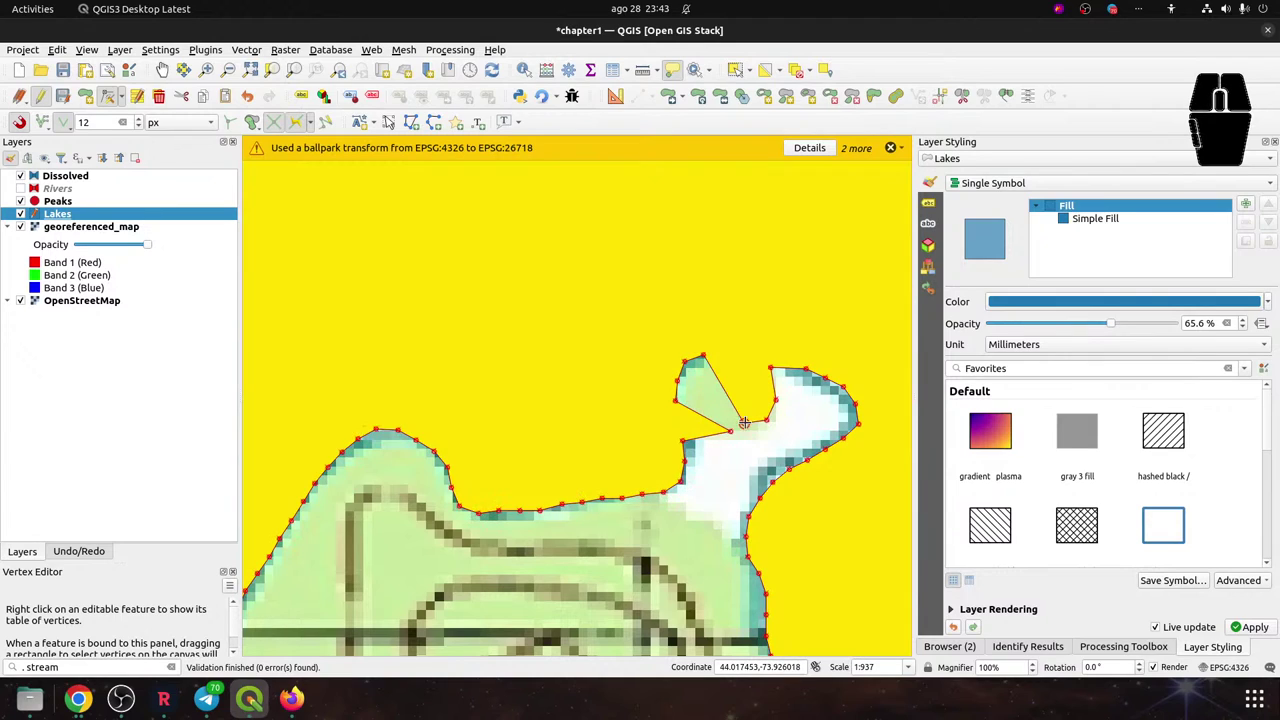
drag(641, 323, 719, 421)
key(Delete)
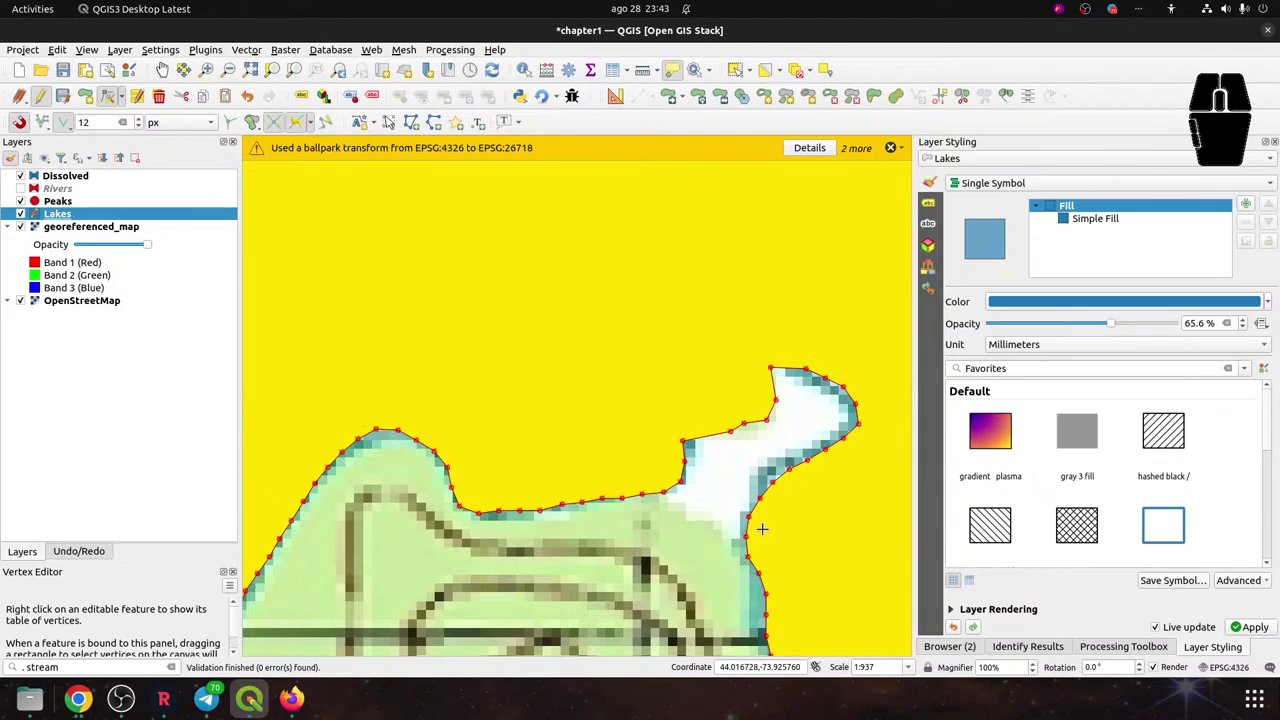
Repeatedly reposition a top-edge vertex to smooth the lake's upper outline
click(744, 425)
click(745, 429)
click(747, 432)
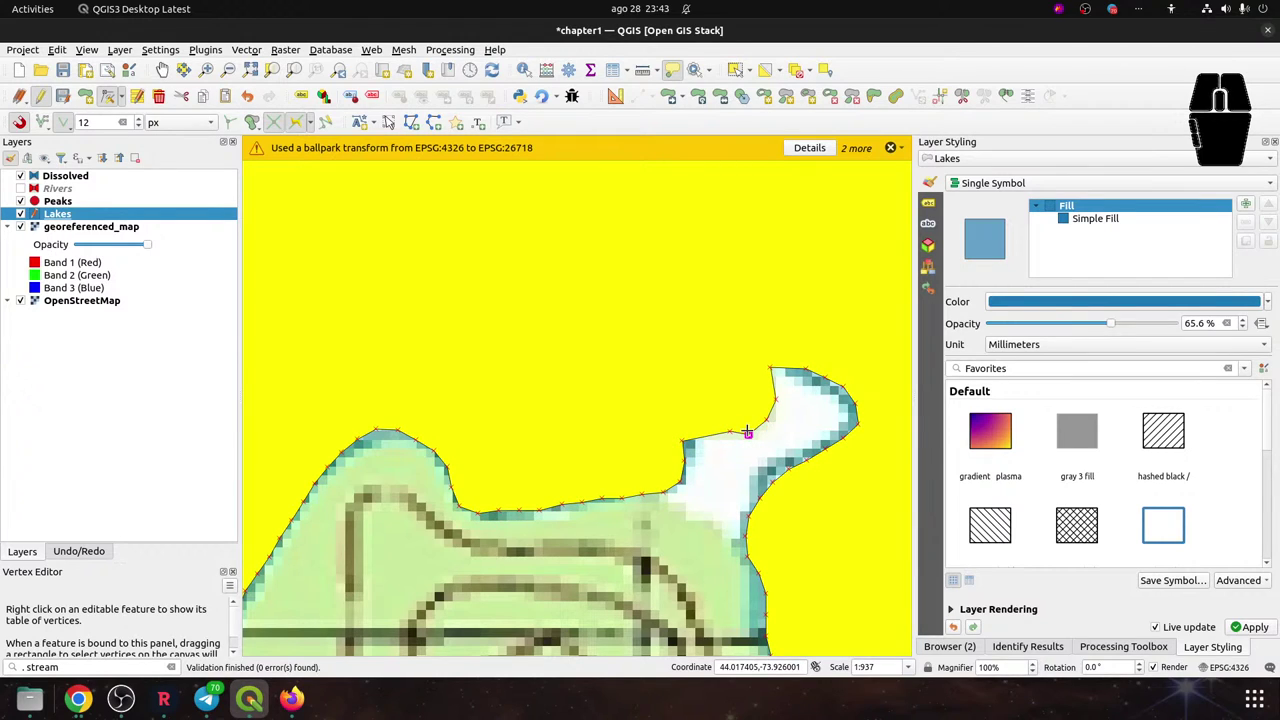
click(747, 432)
click(747, 433)
click(747, 431)
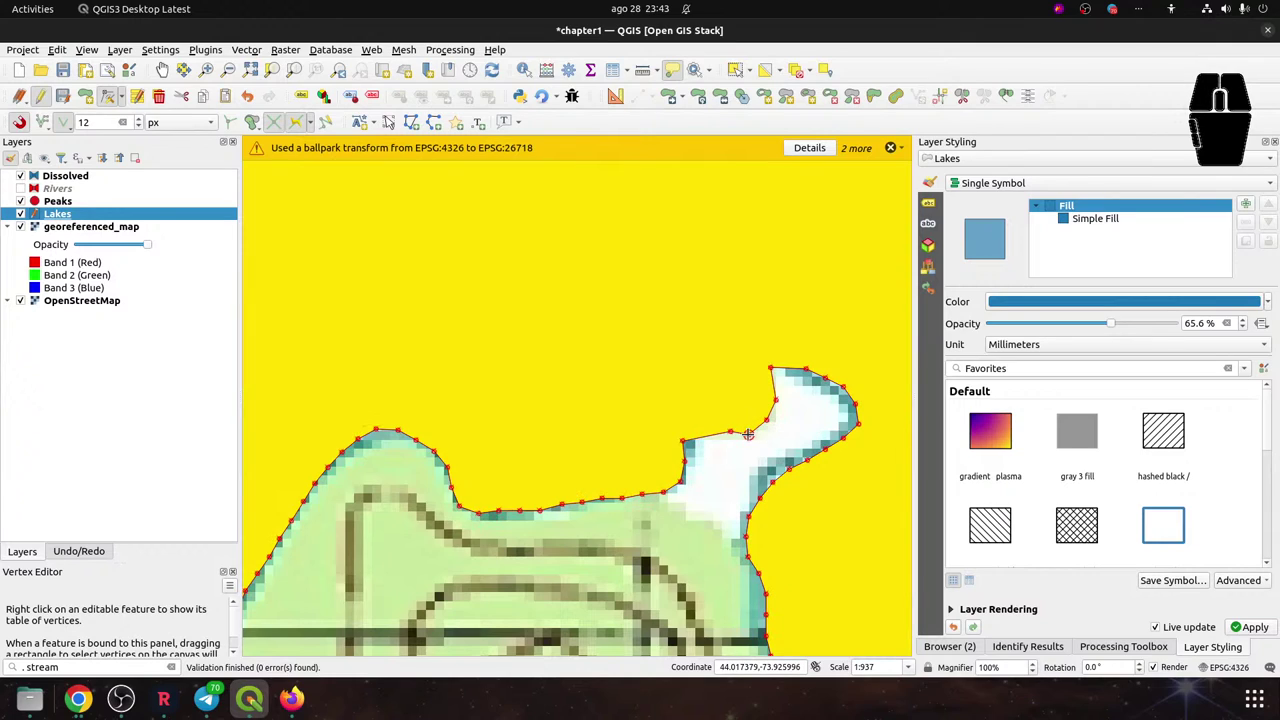
click(747, 433)
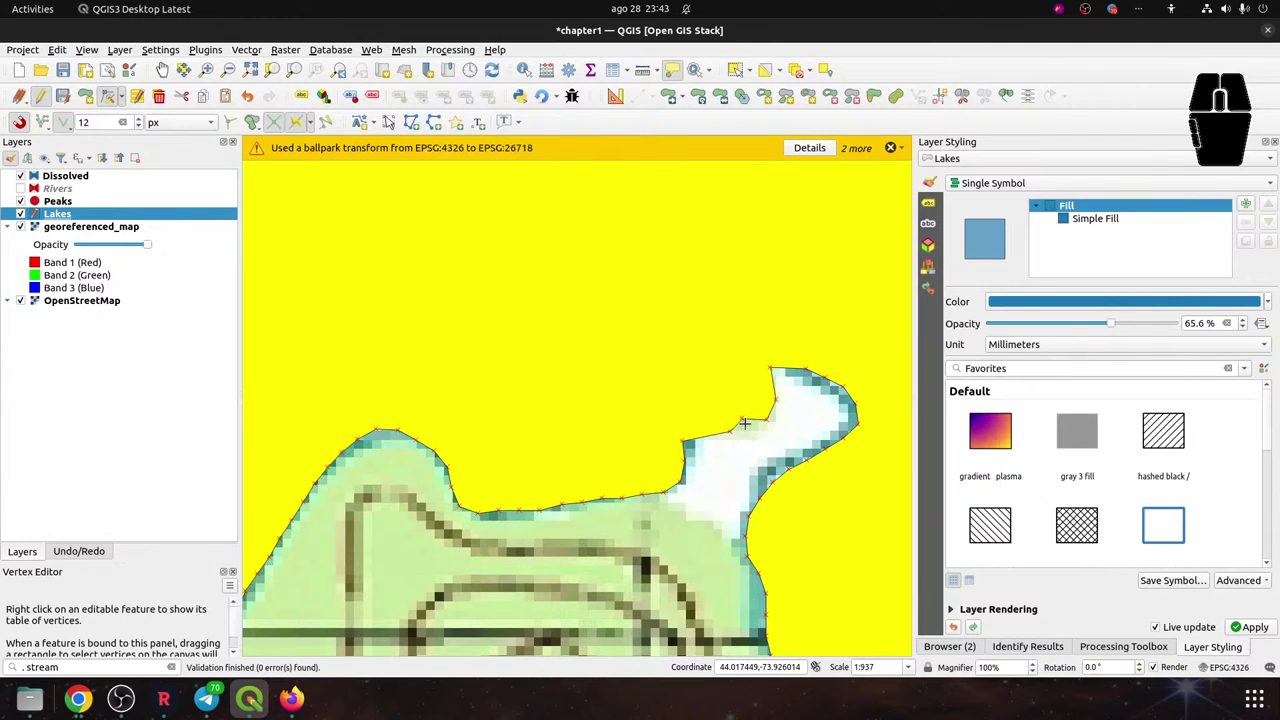
click(742, 420)
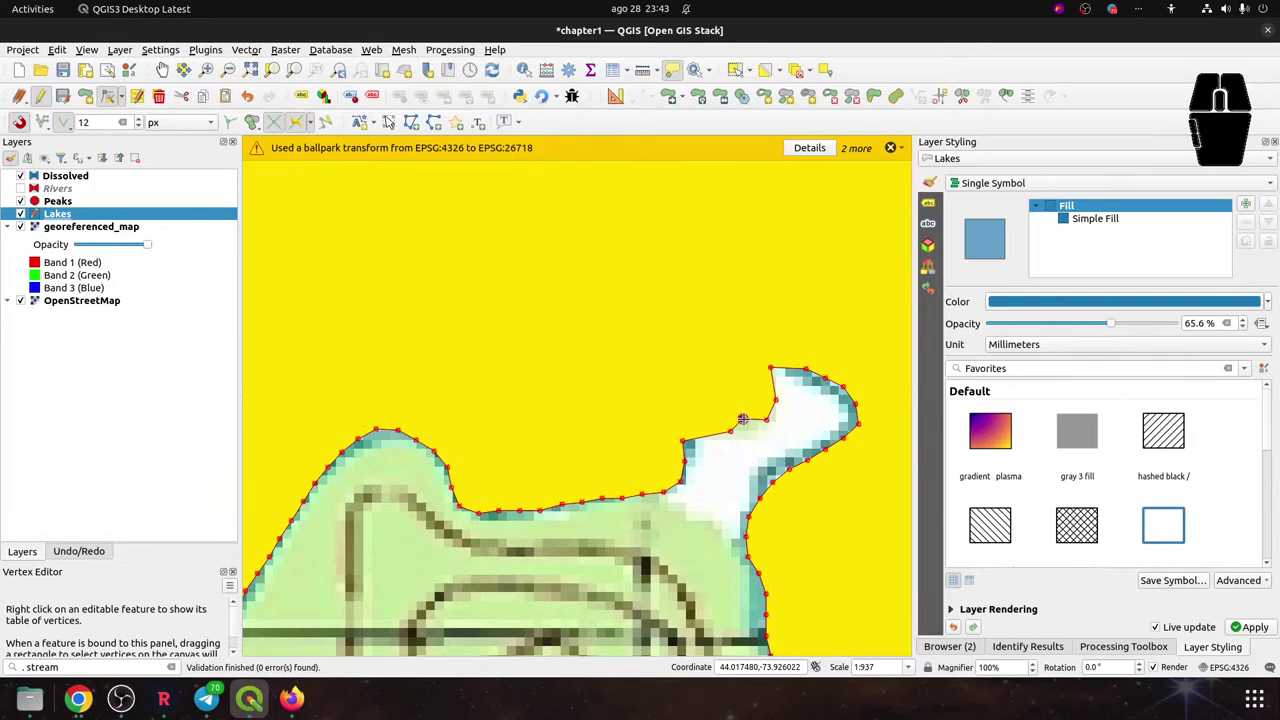
click(742, 420)
click(749, 430)
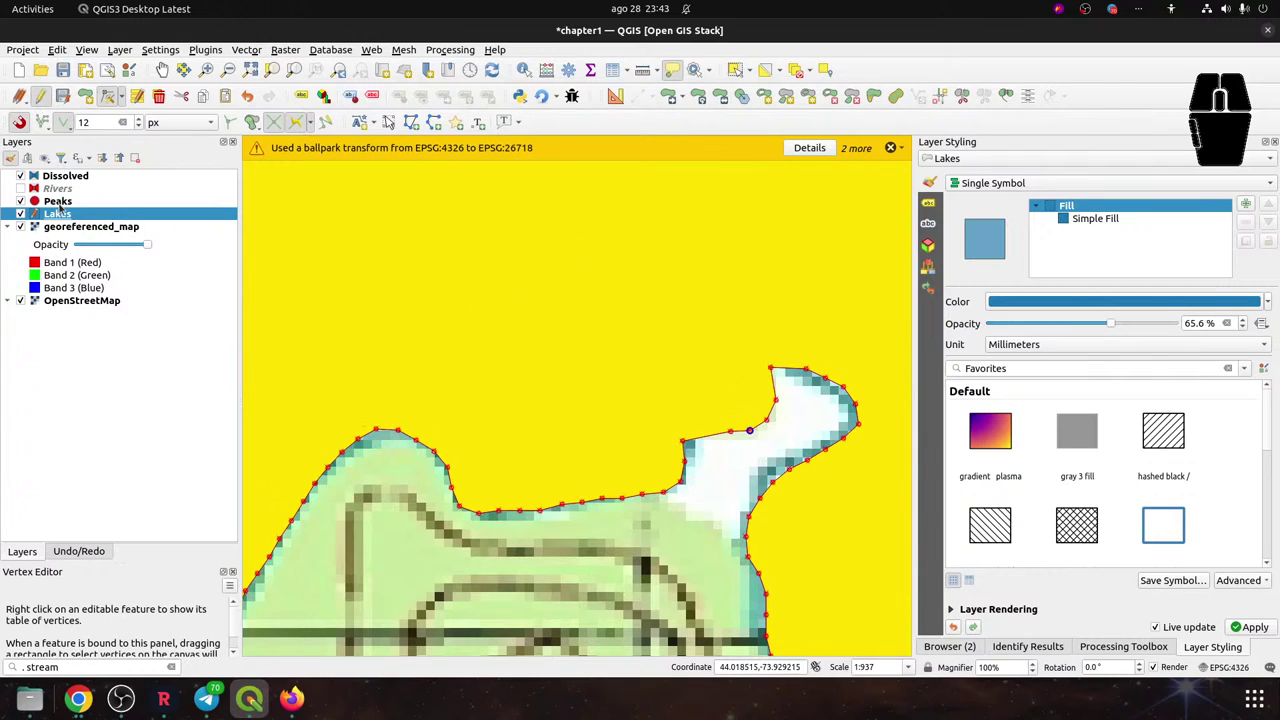
Deselect the lake, zoom out and pan Second Pond into view
click(770, 70)
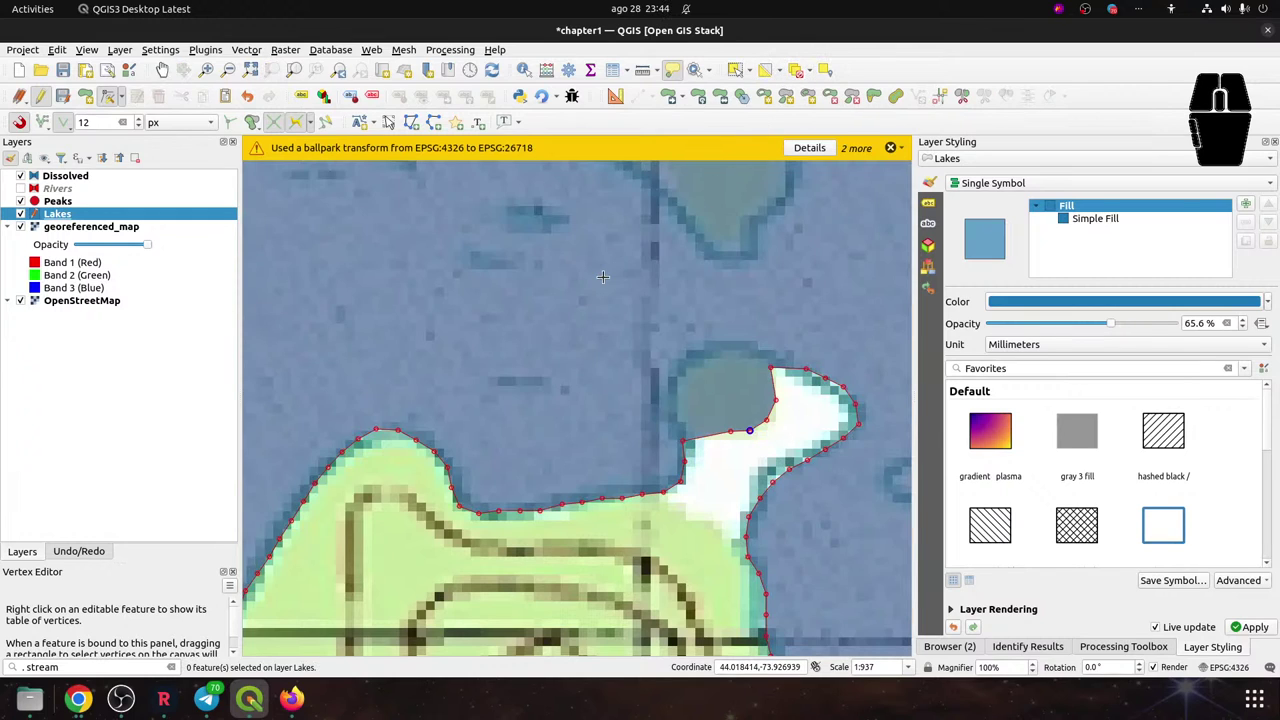
scroll(608, 280, down, 1)
drag(614, 288, 689, 568)
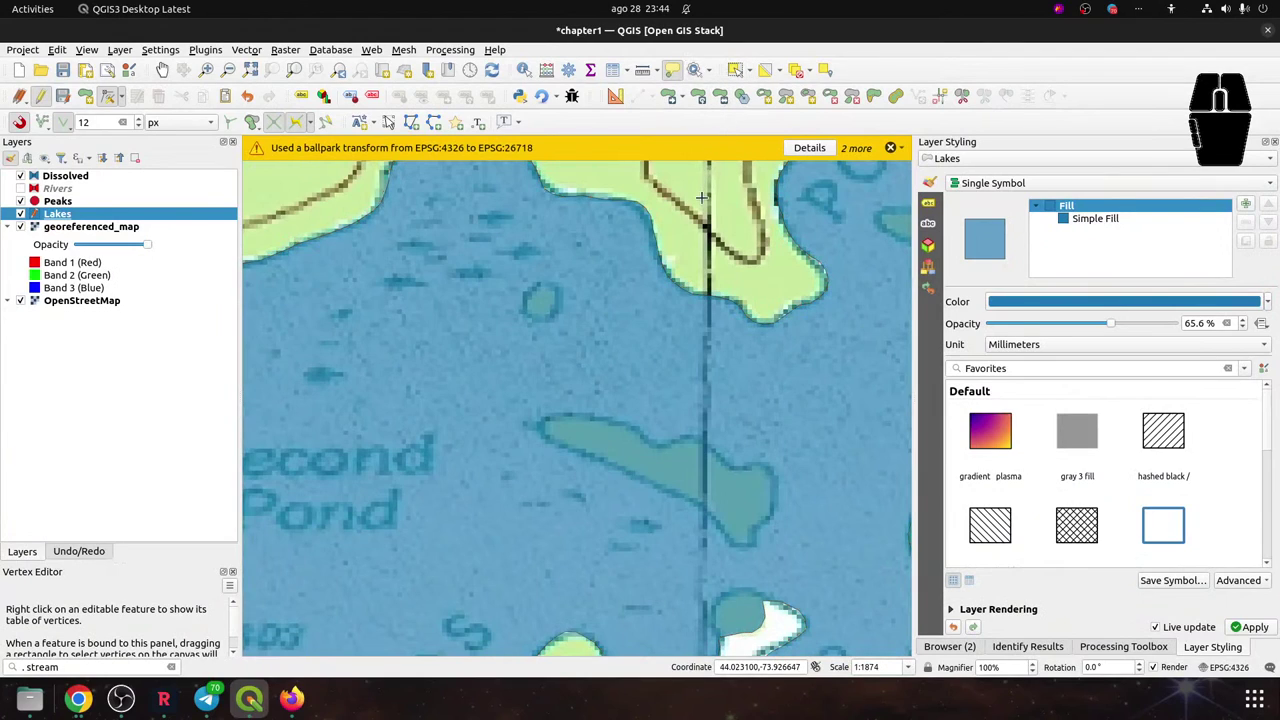
With Add Ring, click a ring outline along Second Pond's upper edge and right-click to finish
click(764, 97)
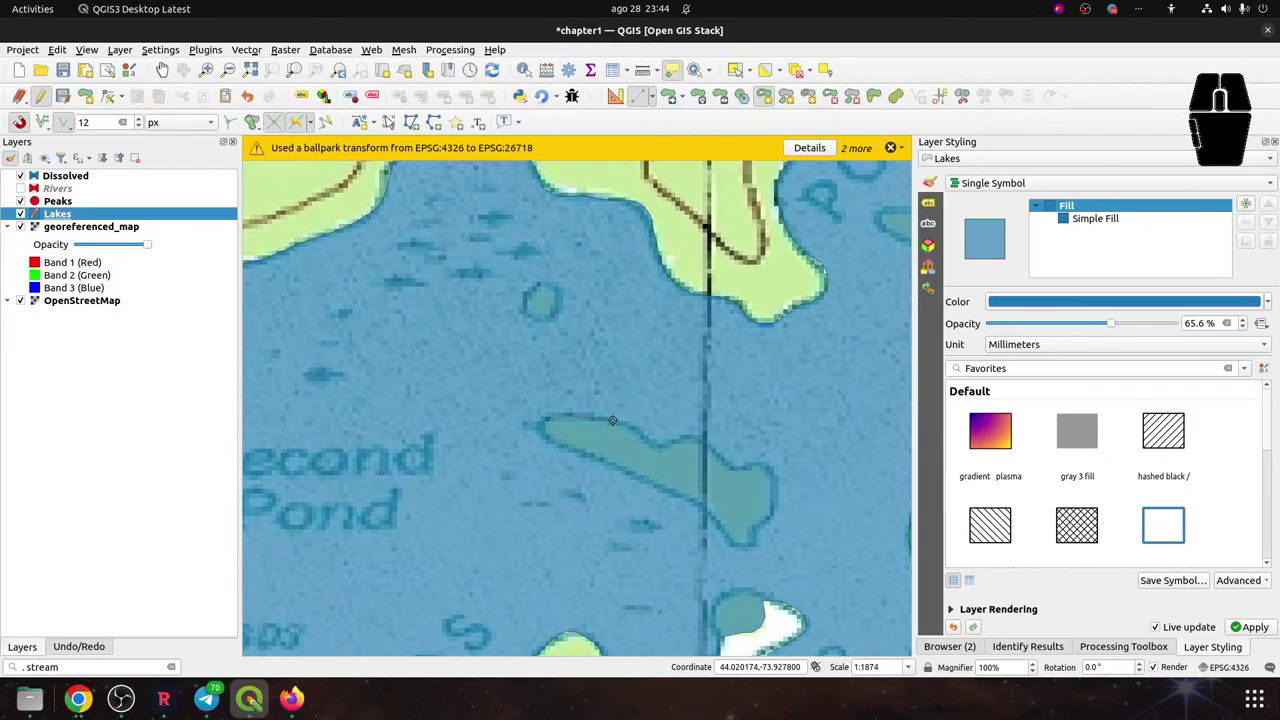
click(571, 415)
click(641, 432)
click(680, 441)
click(714, 453)
click(766, 468)
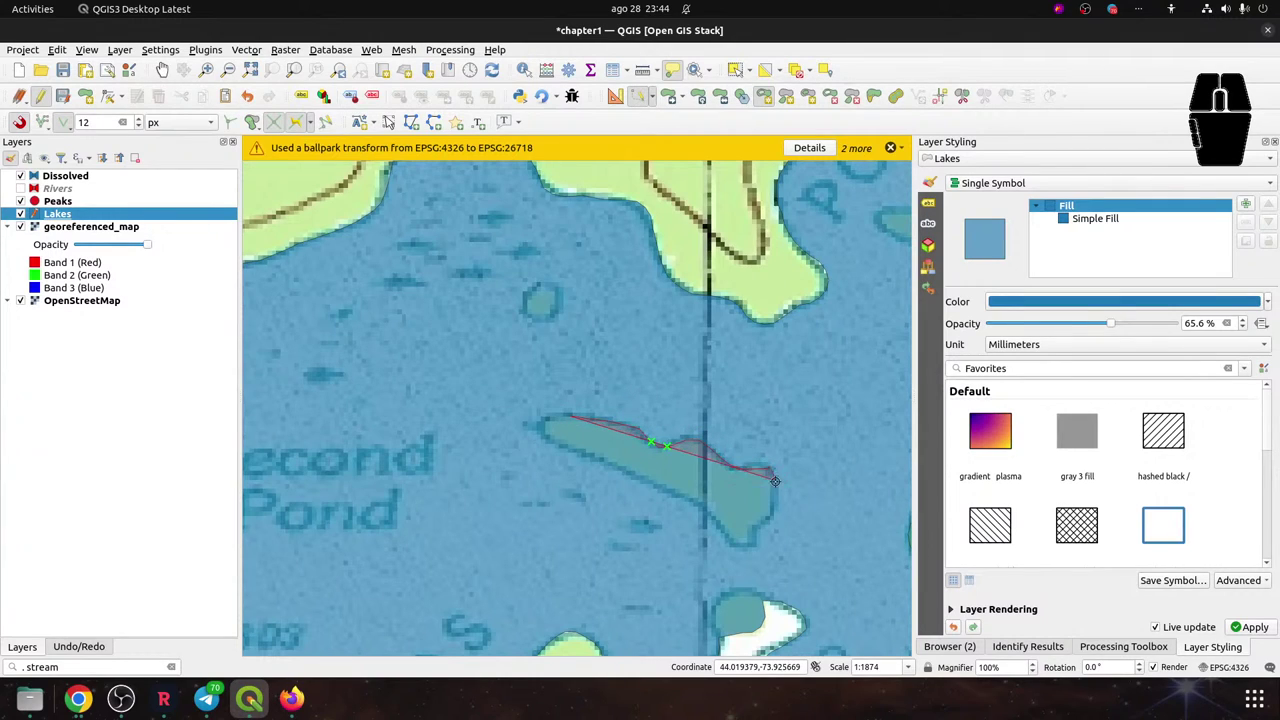
right_click(752, 536)
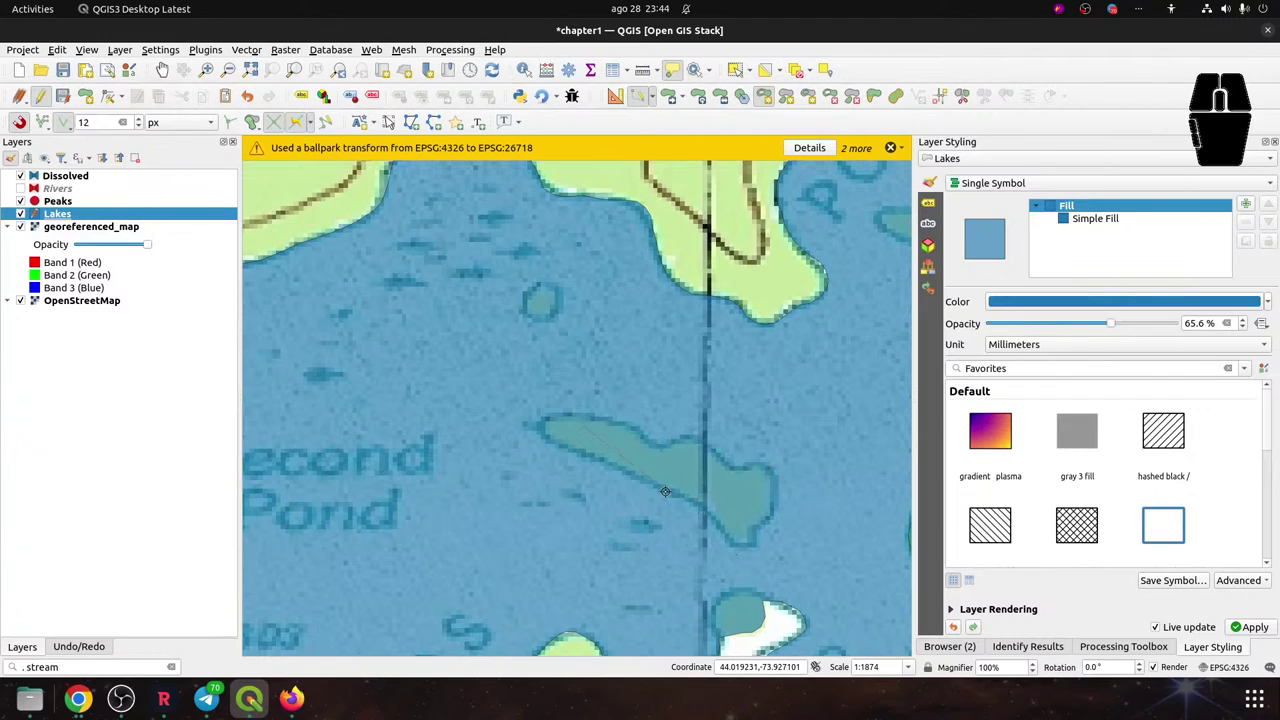
Trace a second ring around the pond and right-click to finish it
click(590, 418)
mouse_move(662, 446)
mouse_move(776, 493)
mouse_move(760, 527)
mouse_move(698, 509)
mouse_move(562, 450)
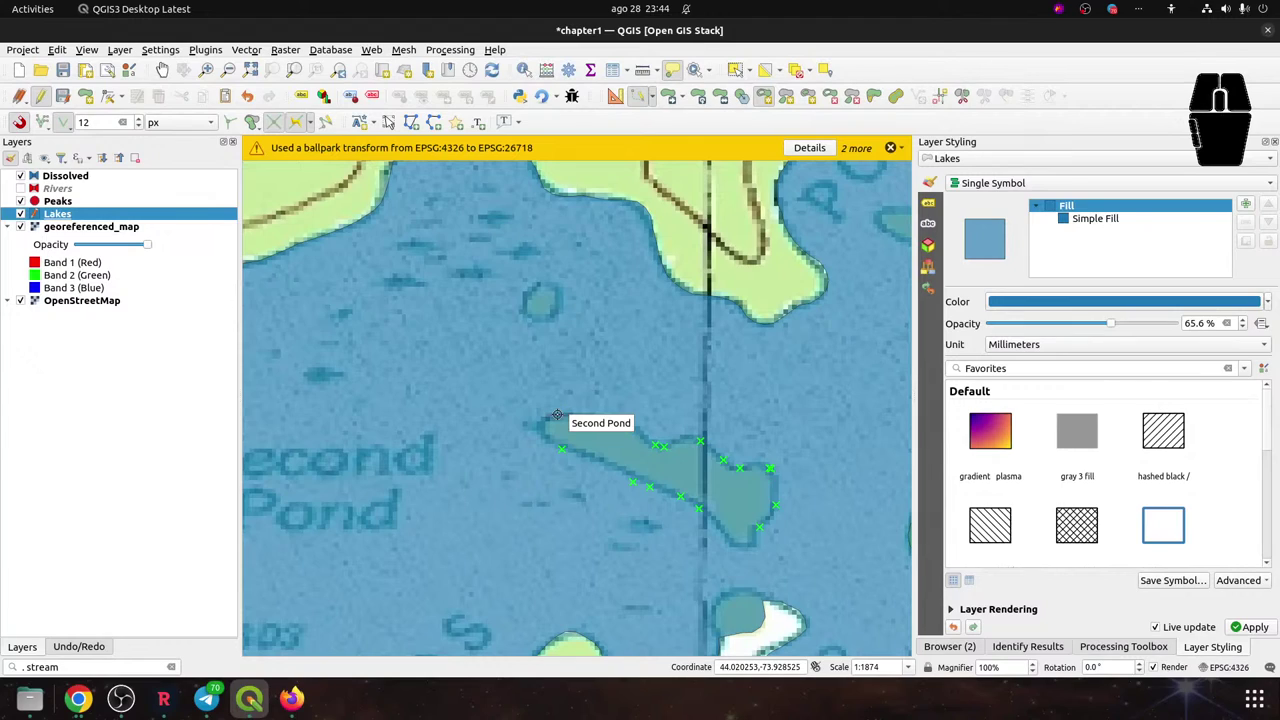
right_click(557, 414)
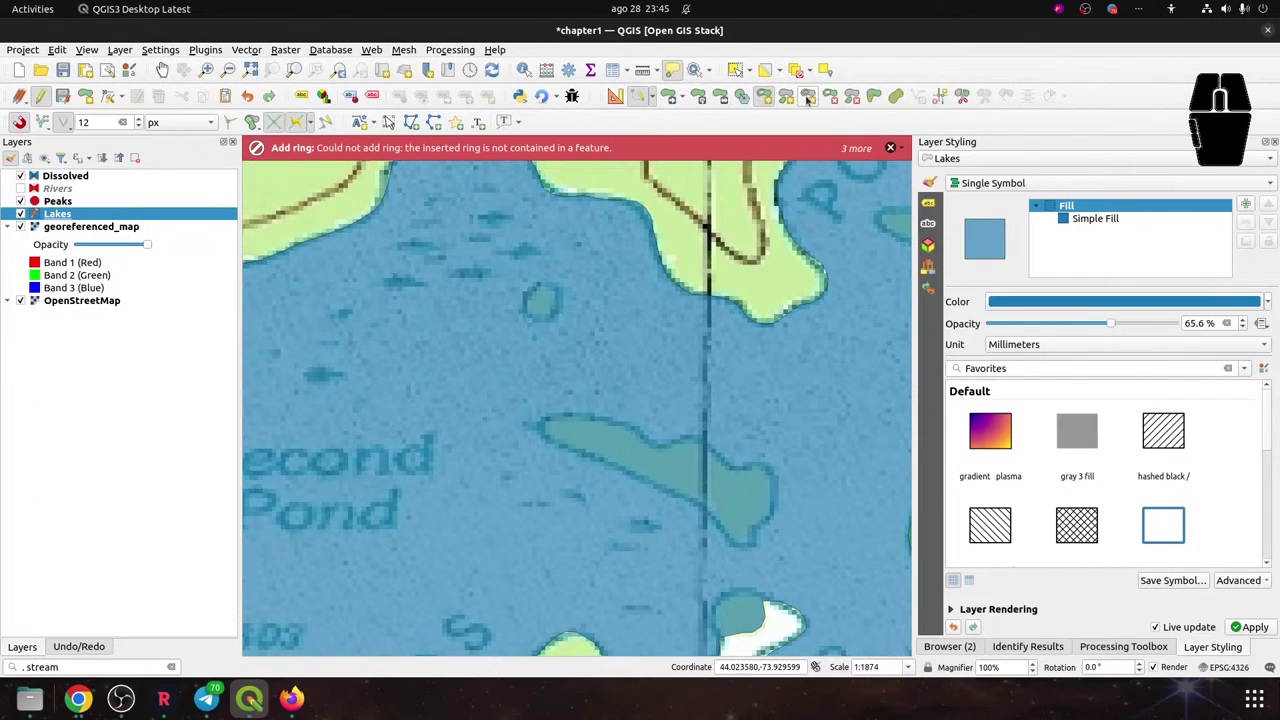
Select Second Pond and try switching between polygon editing tools
click(873, 95)
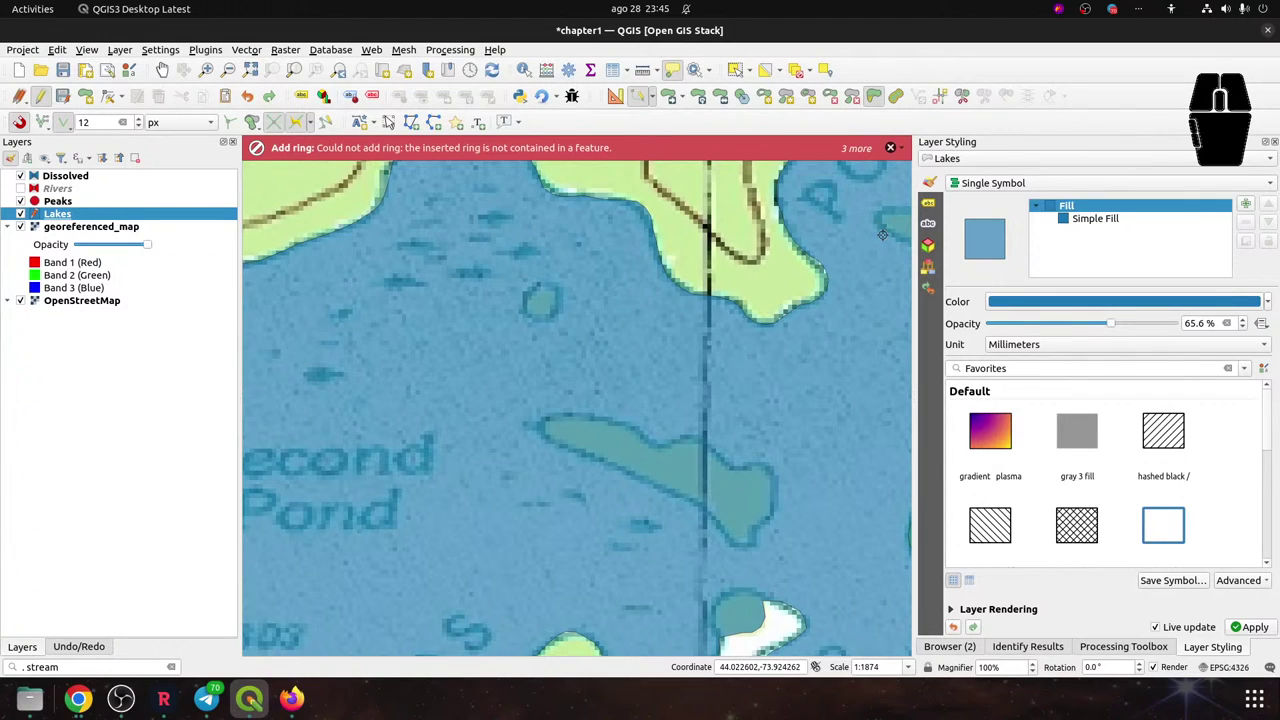
click(838, 266)
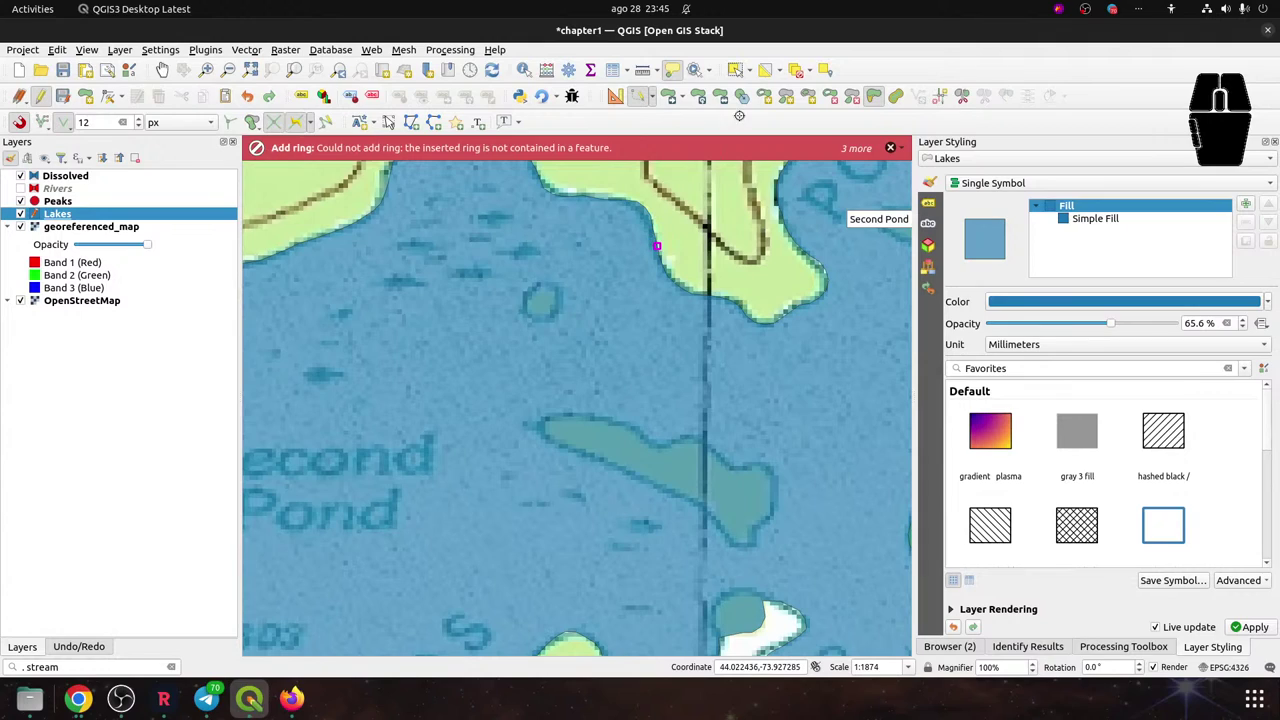
click(737, 70)
click(596, 290)
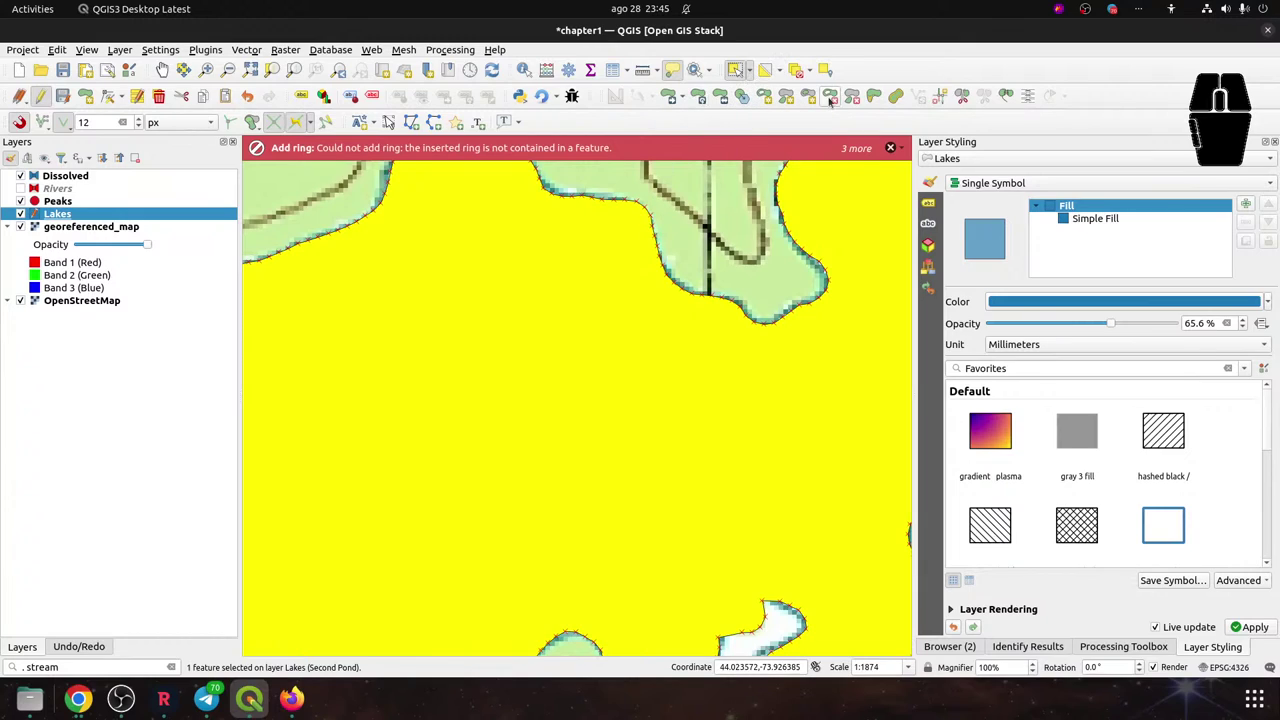
click(873, 95)
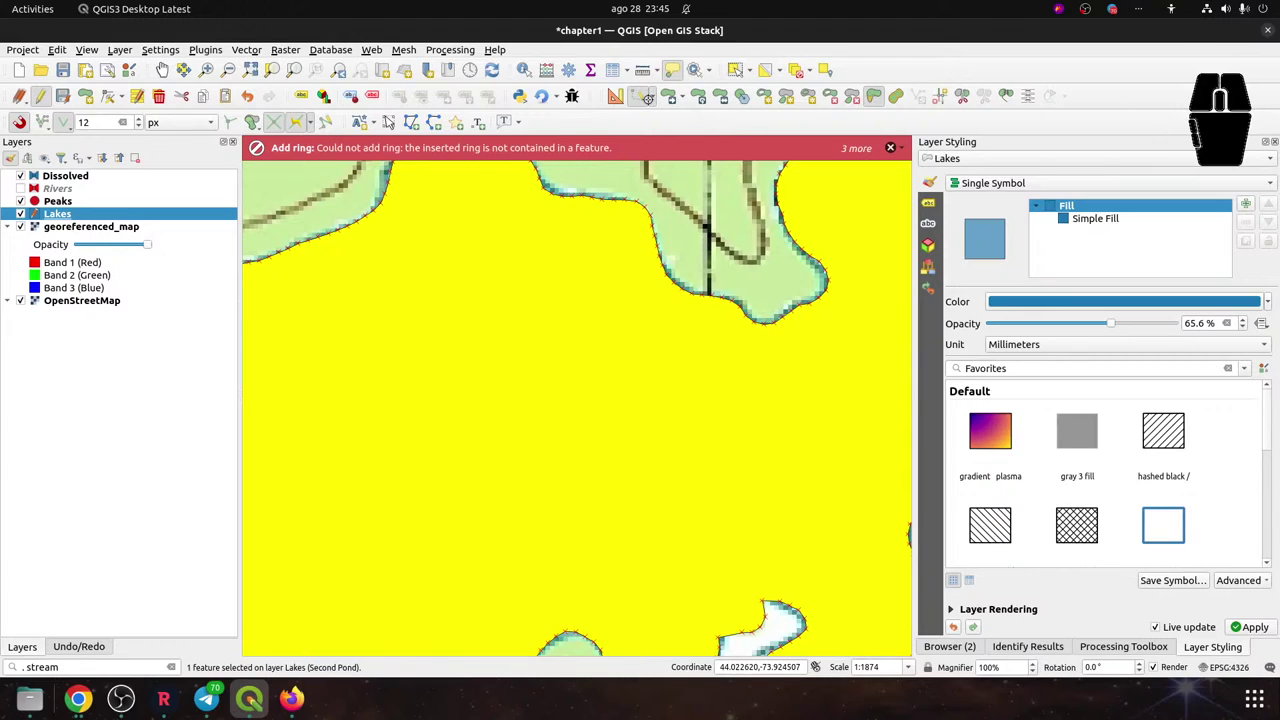
click(646, 98)
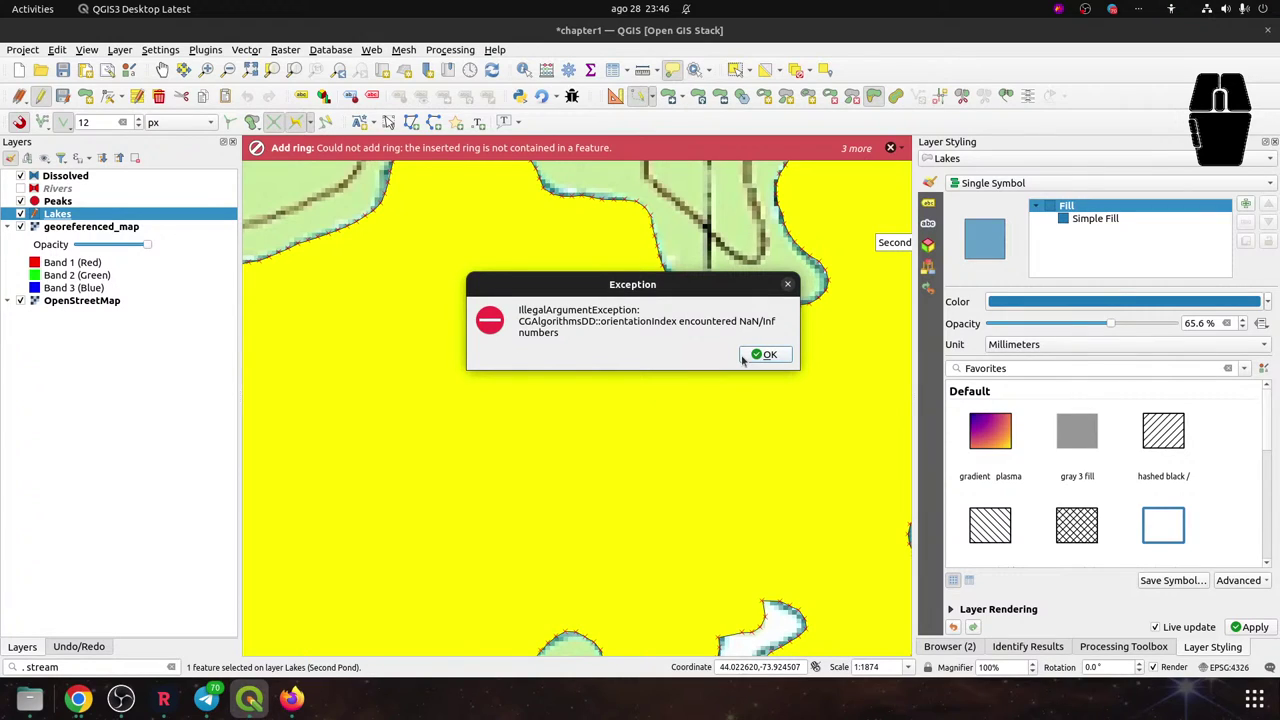
Dismiss the exception dialog and the three message-bar warnings, then deselect Second Pond
click(788, 285)
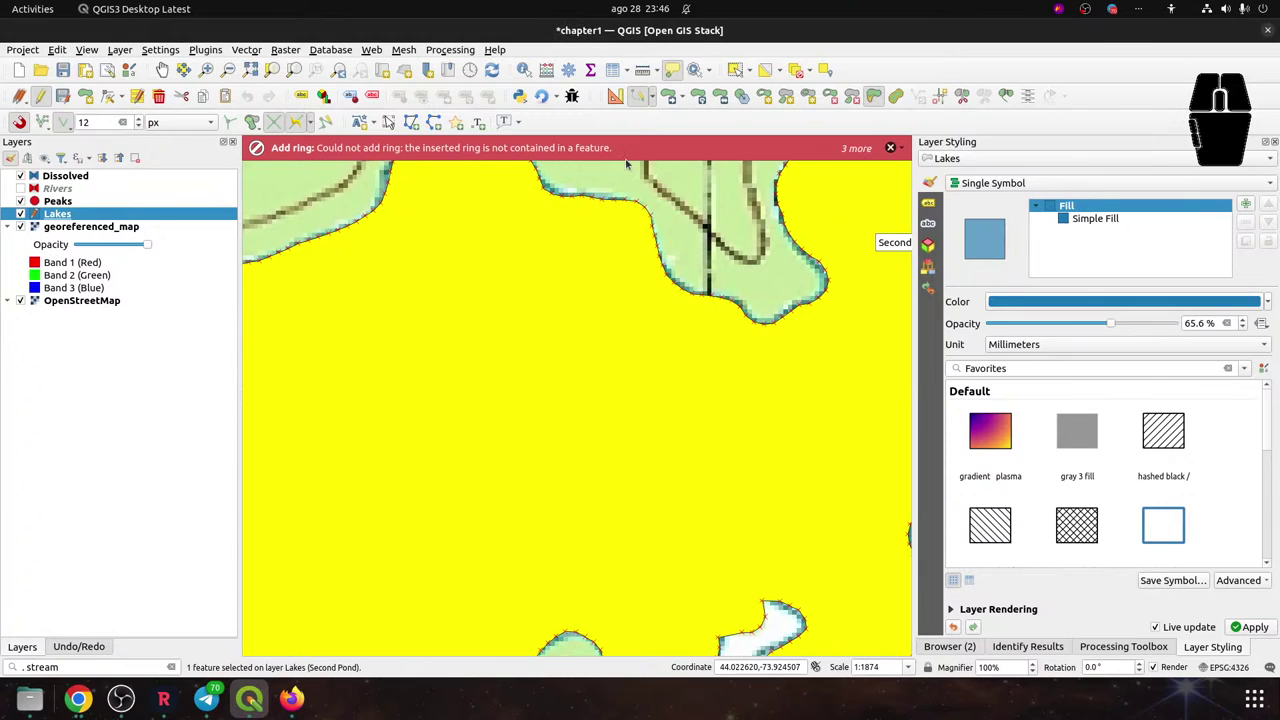
click(890, 148)
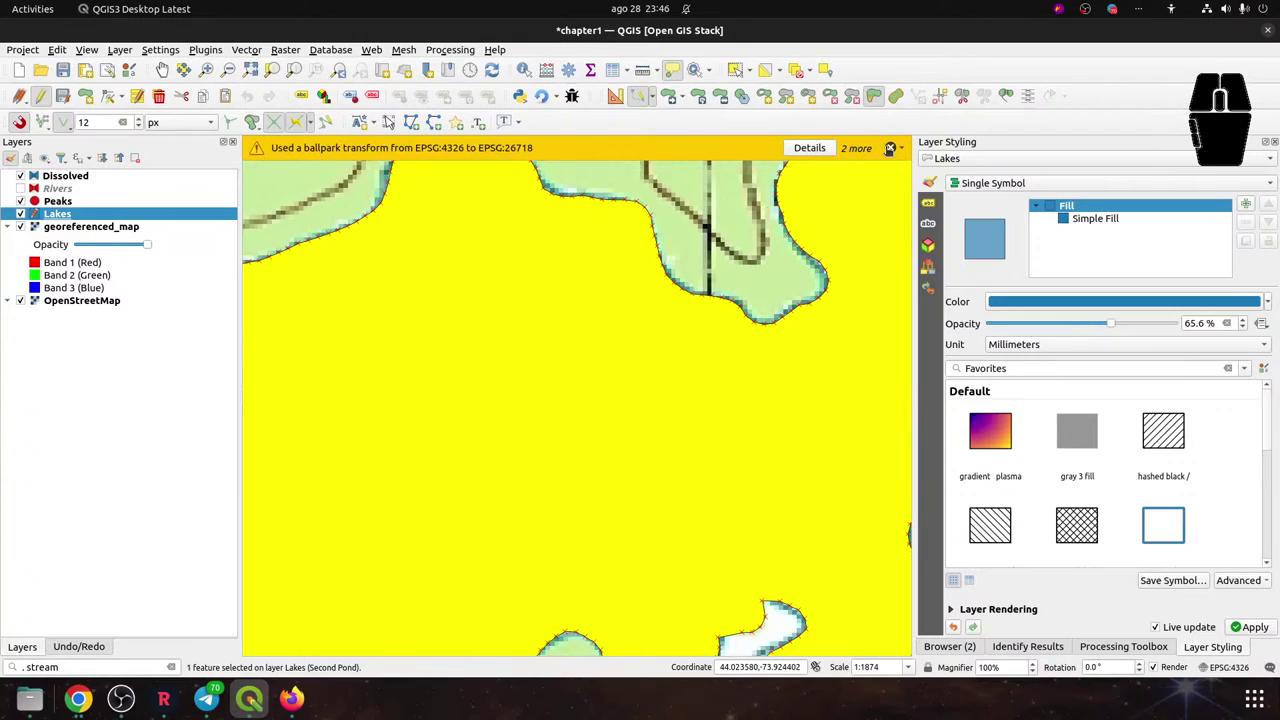
click(890, 148)
click(889, 148)
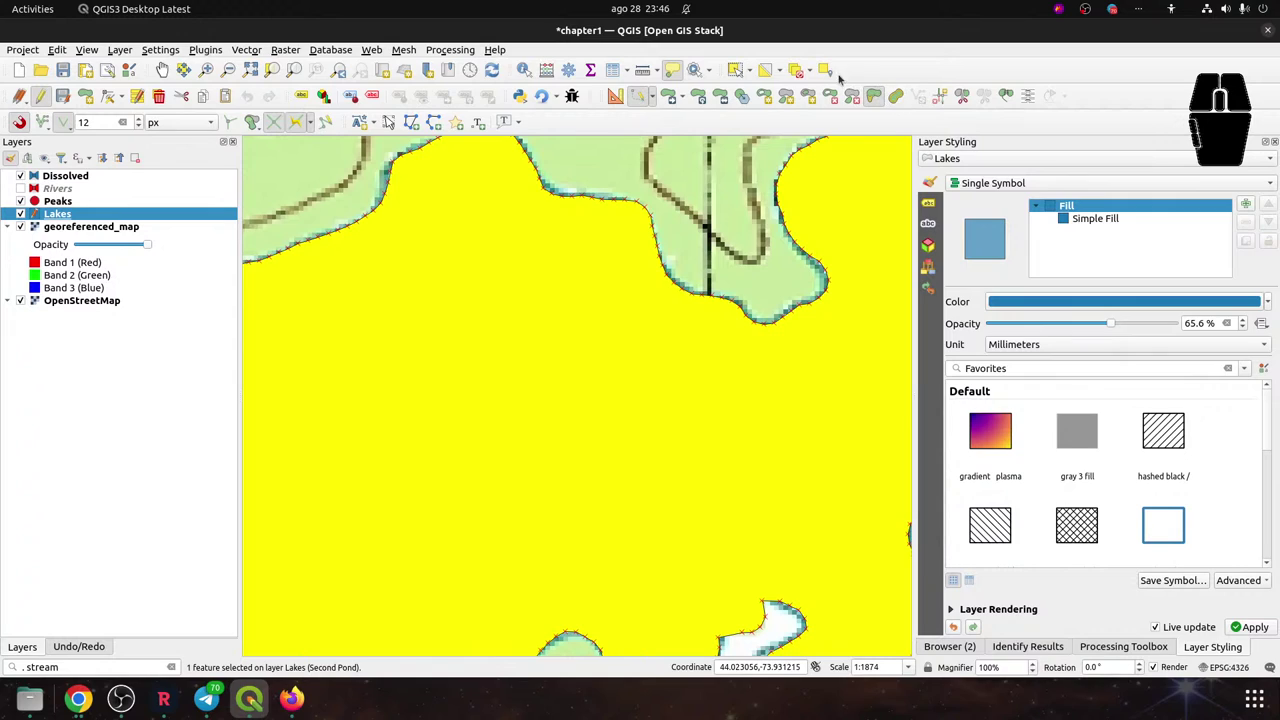
click(797, 71)
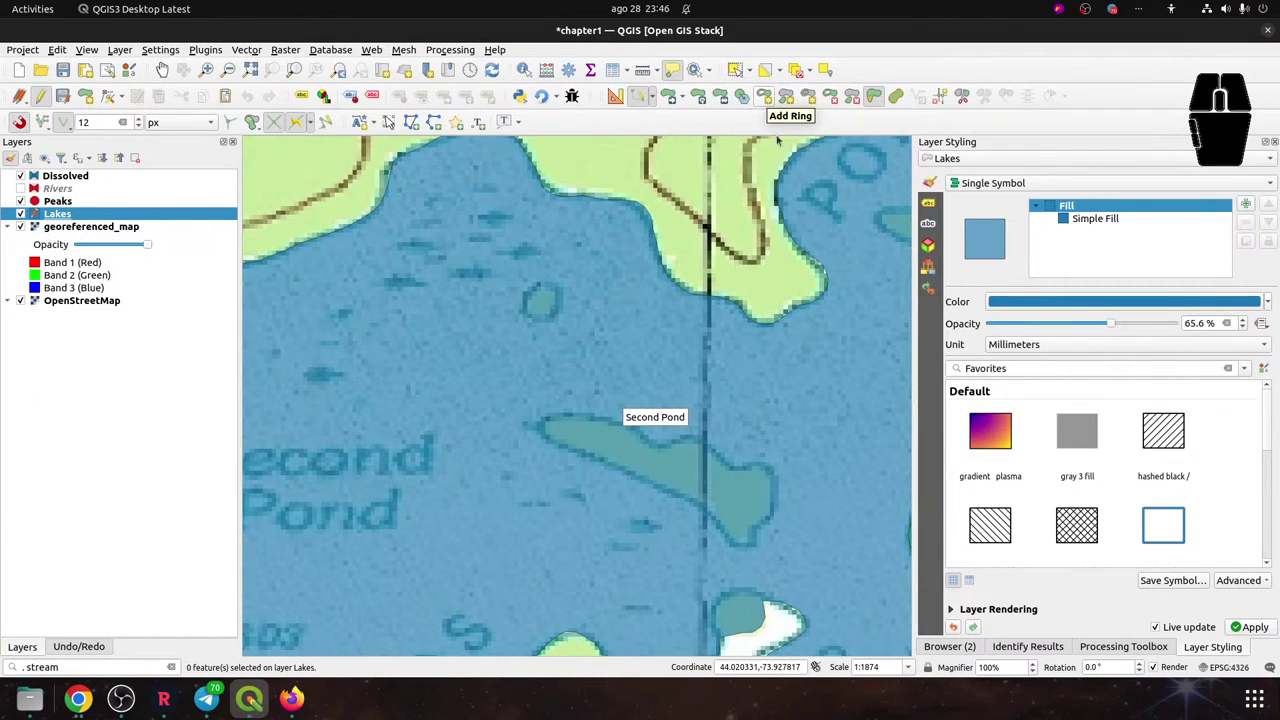
Save the chapter1 project and end editing on the Lakes layer
click(764, 96)
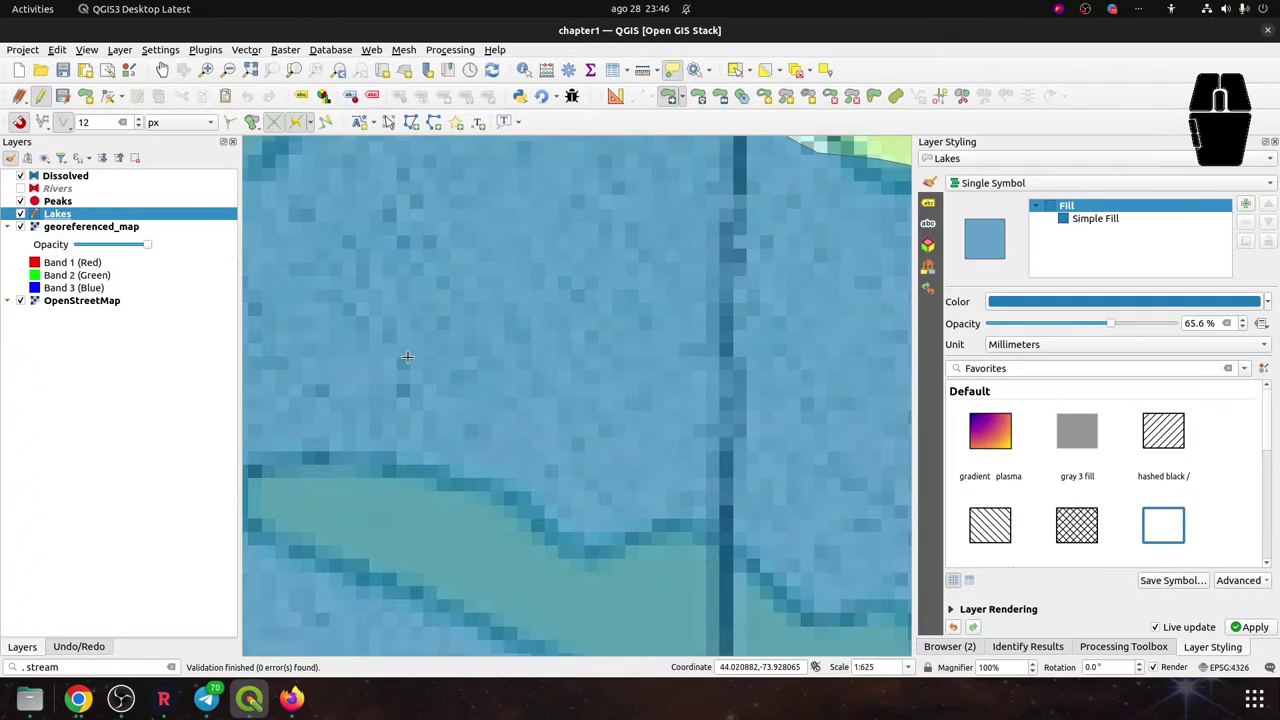
mouse_move(407, 357)
click(63, 70)
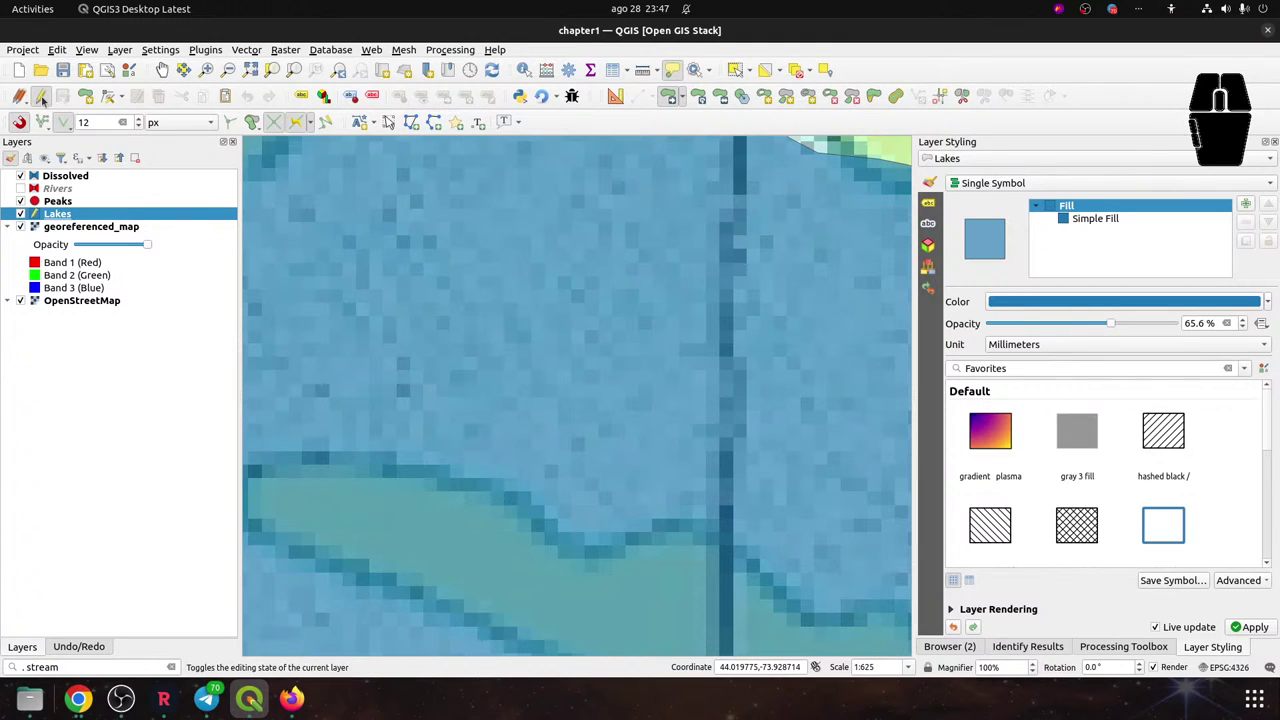
click(44, 96)
Review the Rivers and Peaks layer styles, return to Lakes, and close QGIS
click(60, 189)
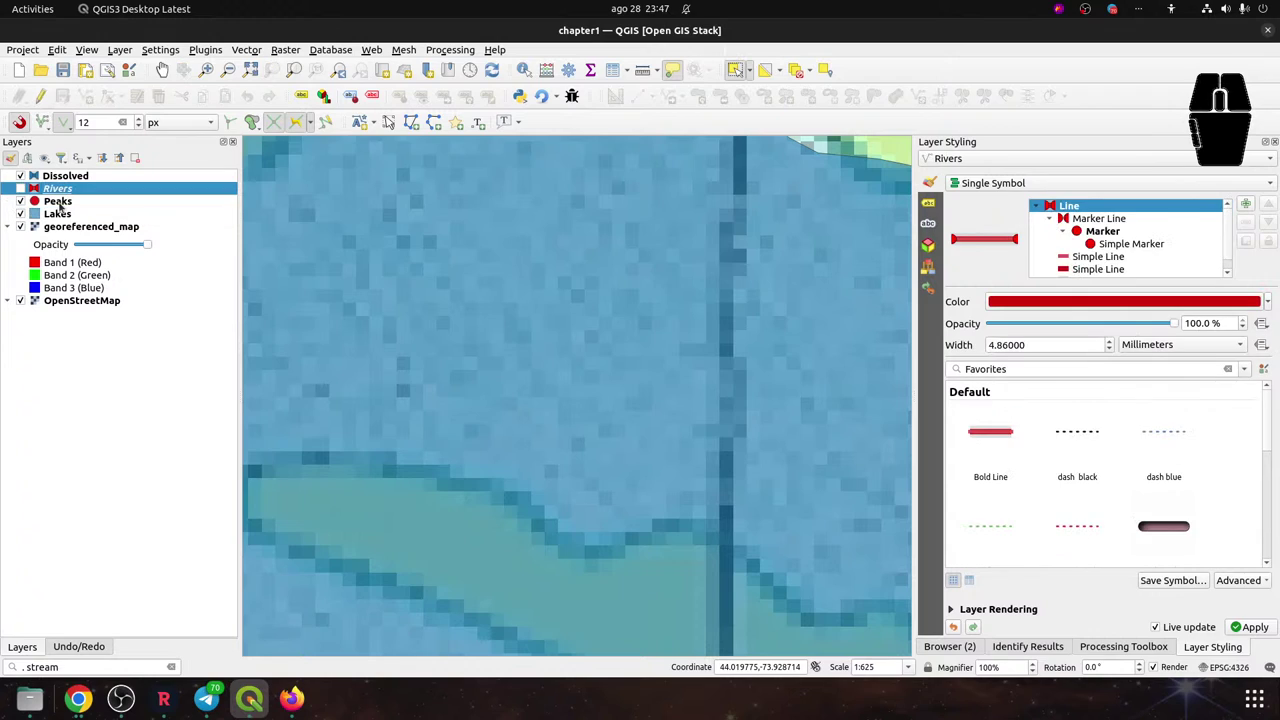
click(58, 202)
click(60, 214)
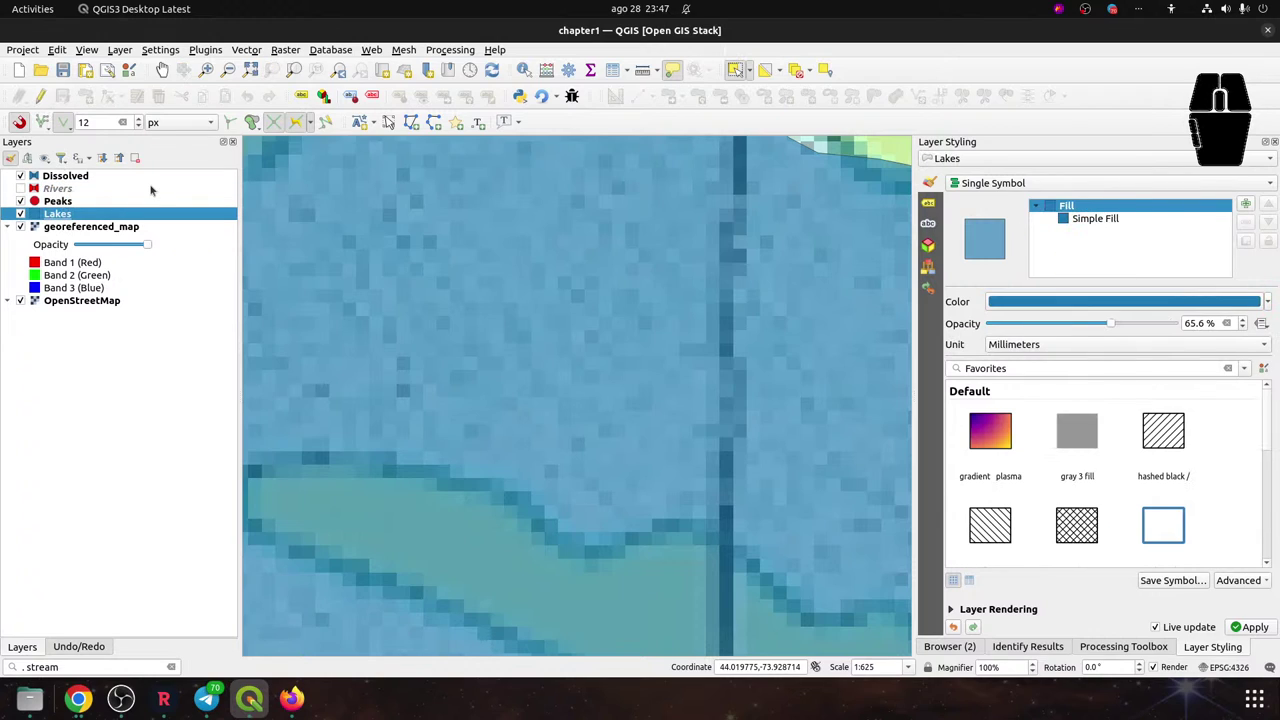
scroll(823, 289, down, 1)
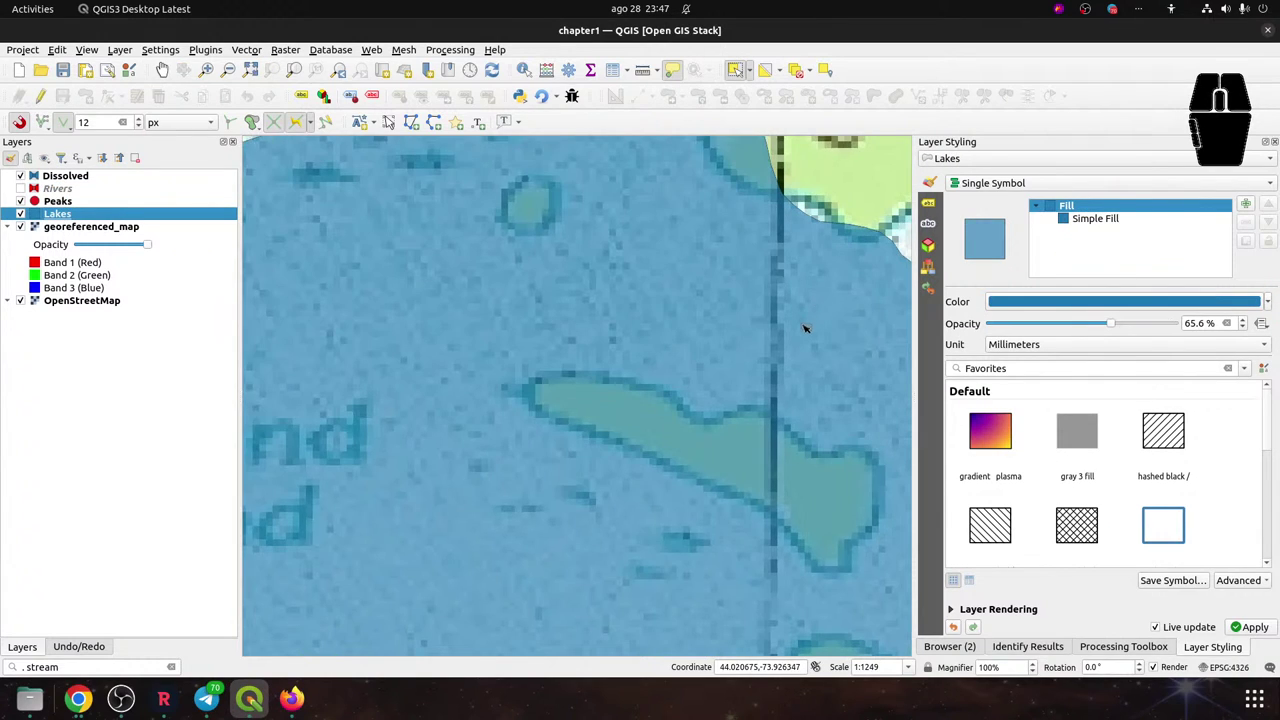
click(1267, 31)
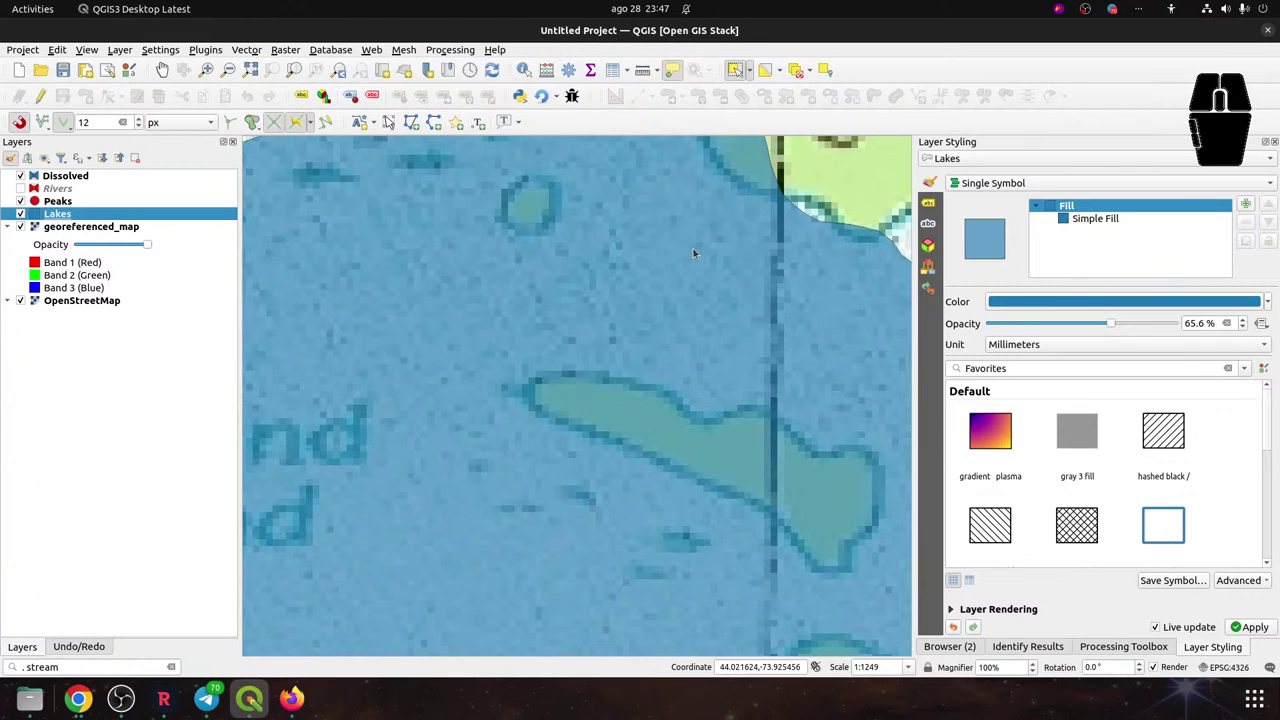
Search 'qg' and 'qgi' in Activities to launch QGIS, then close the wrong version
key(super)
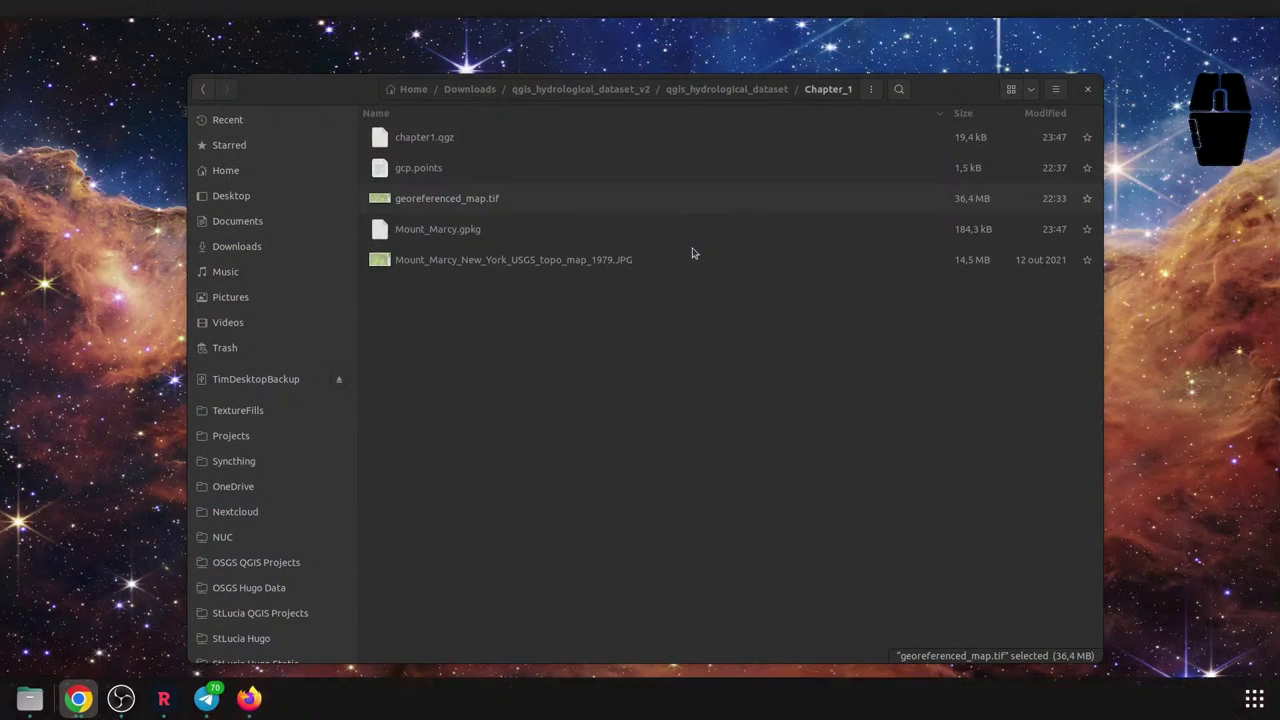
text(qg)
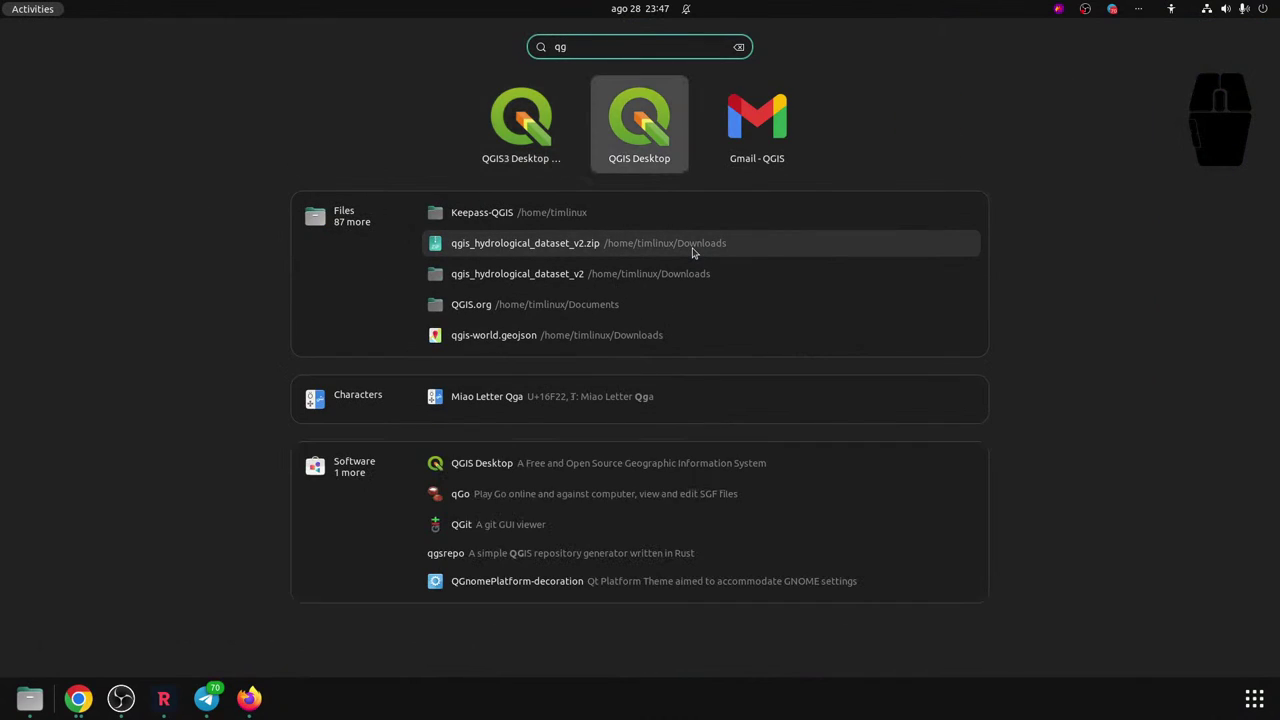
key(Return)
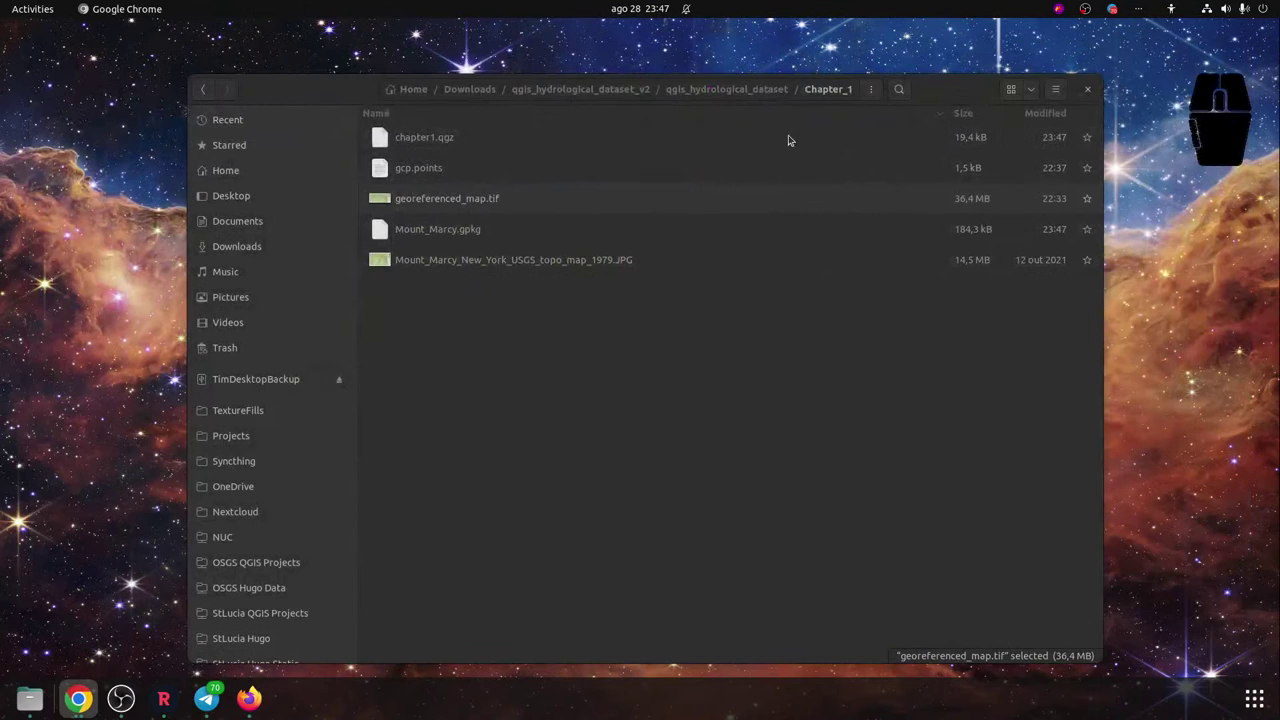
key(super)
text(qgi)
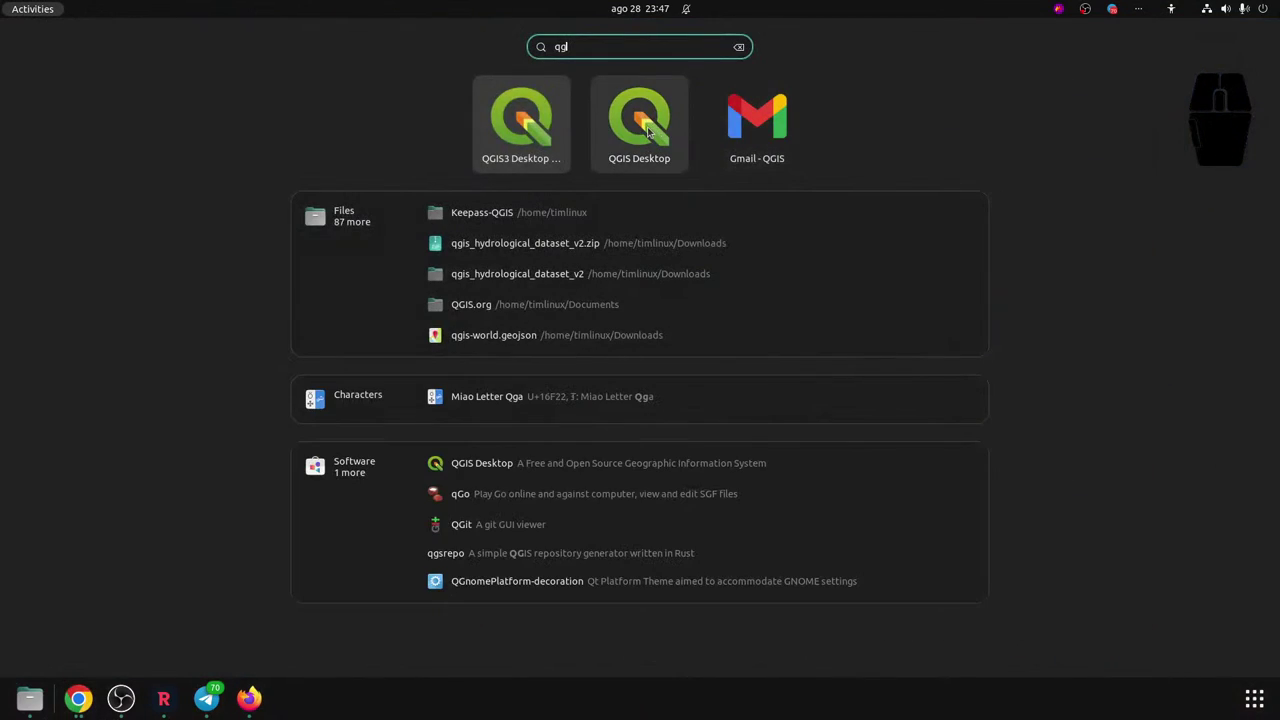
click(648, 130)
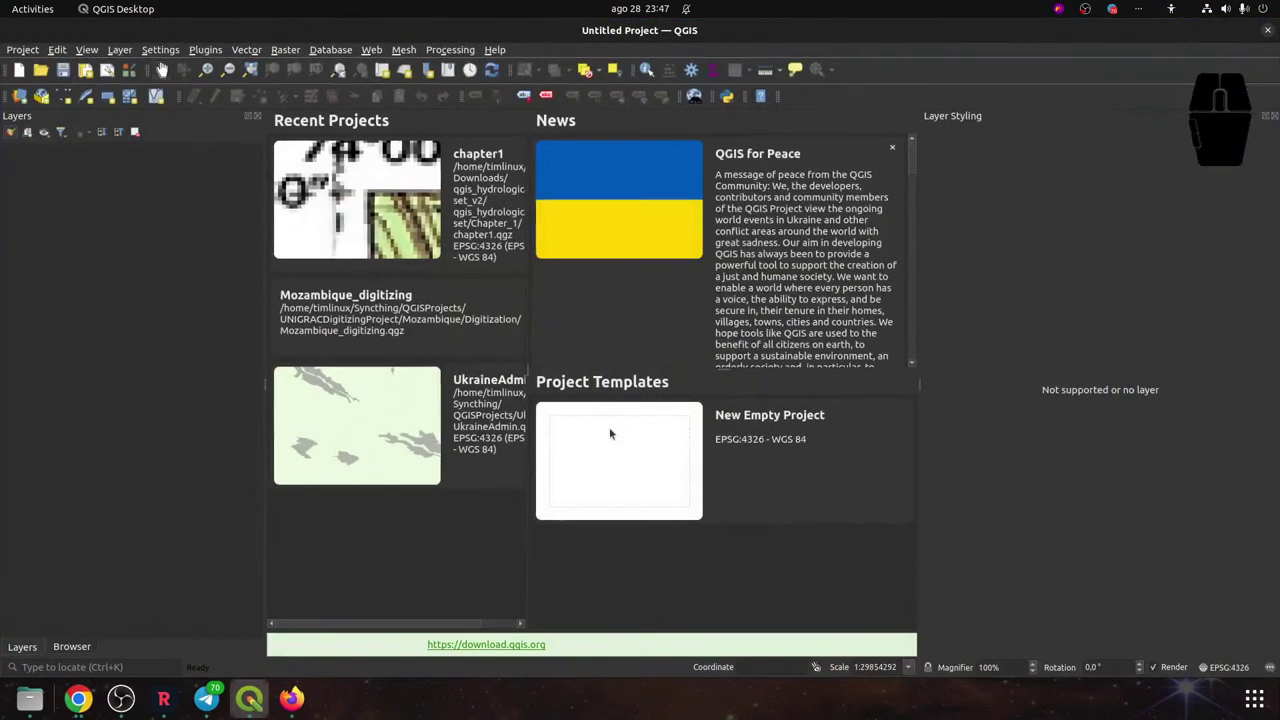
click(1267, 30)
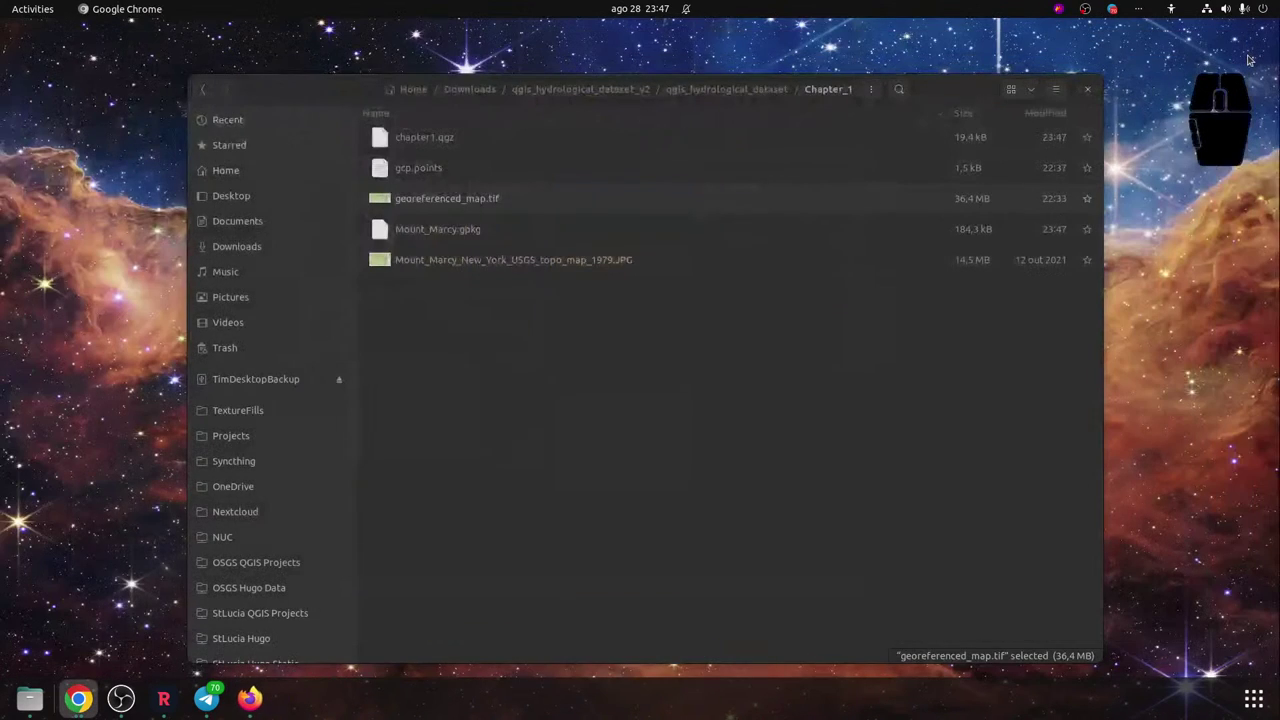
Search 'qgi' again and launch QGIS 3.26 from the results
key(super)
text(qgi)
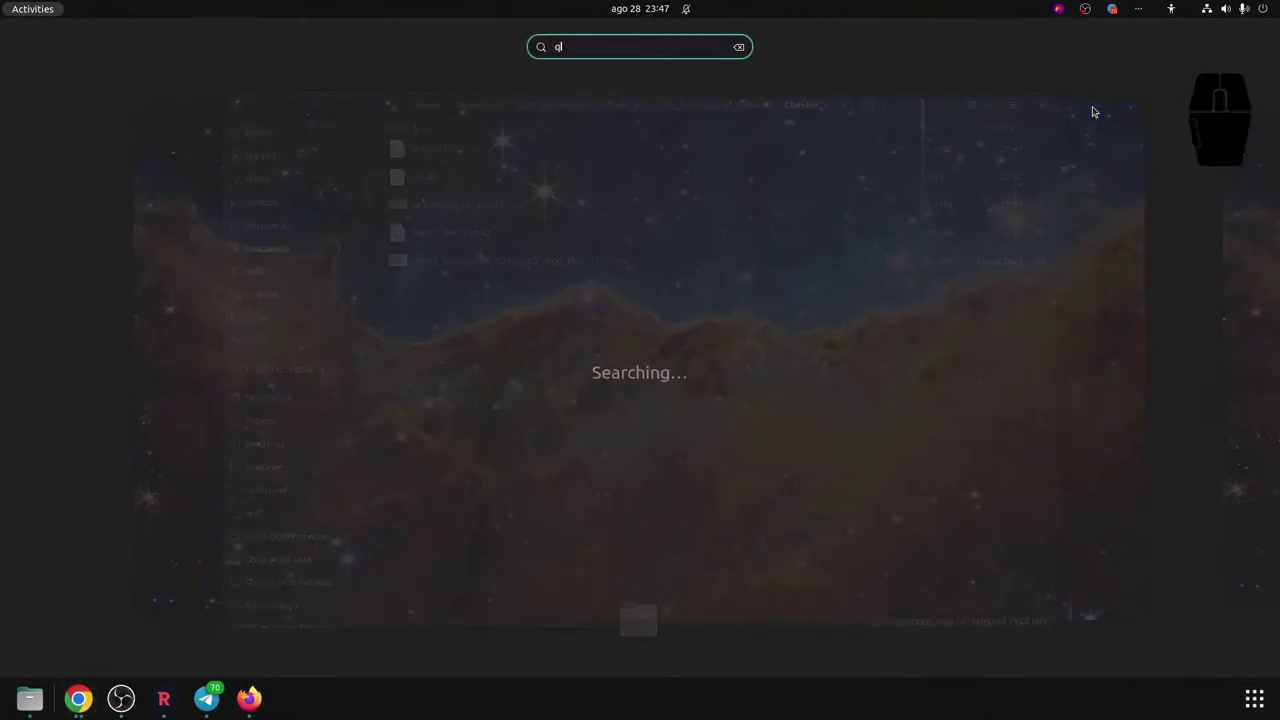
click(527, 129)
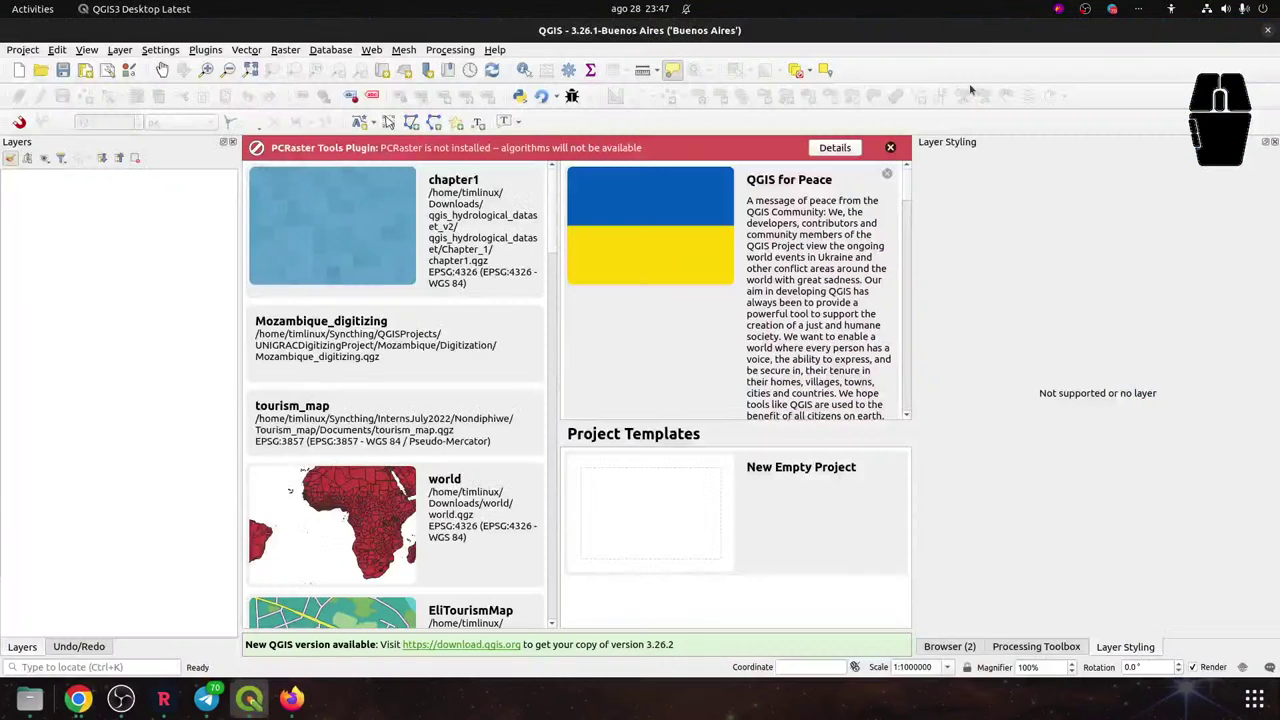
Reopen the chapter1 project and select the Lakes layer
double_click(397, 182)
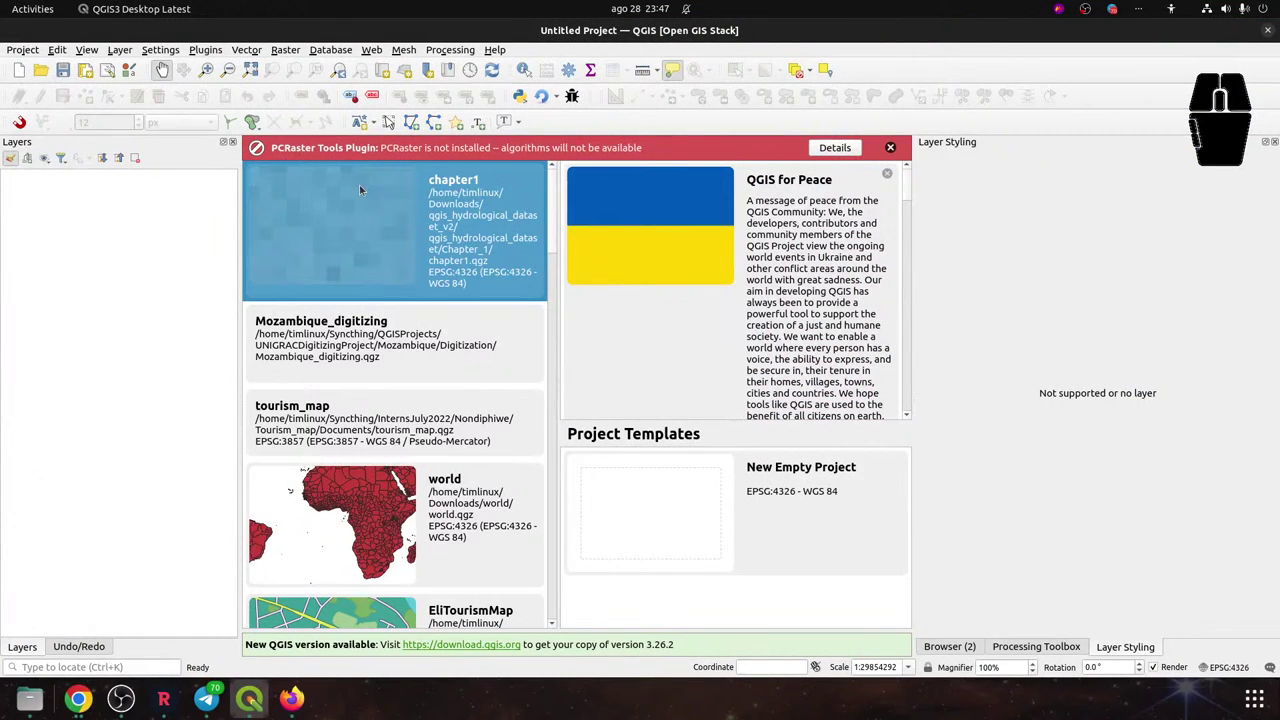
scroll(640, 322, down, 2)
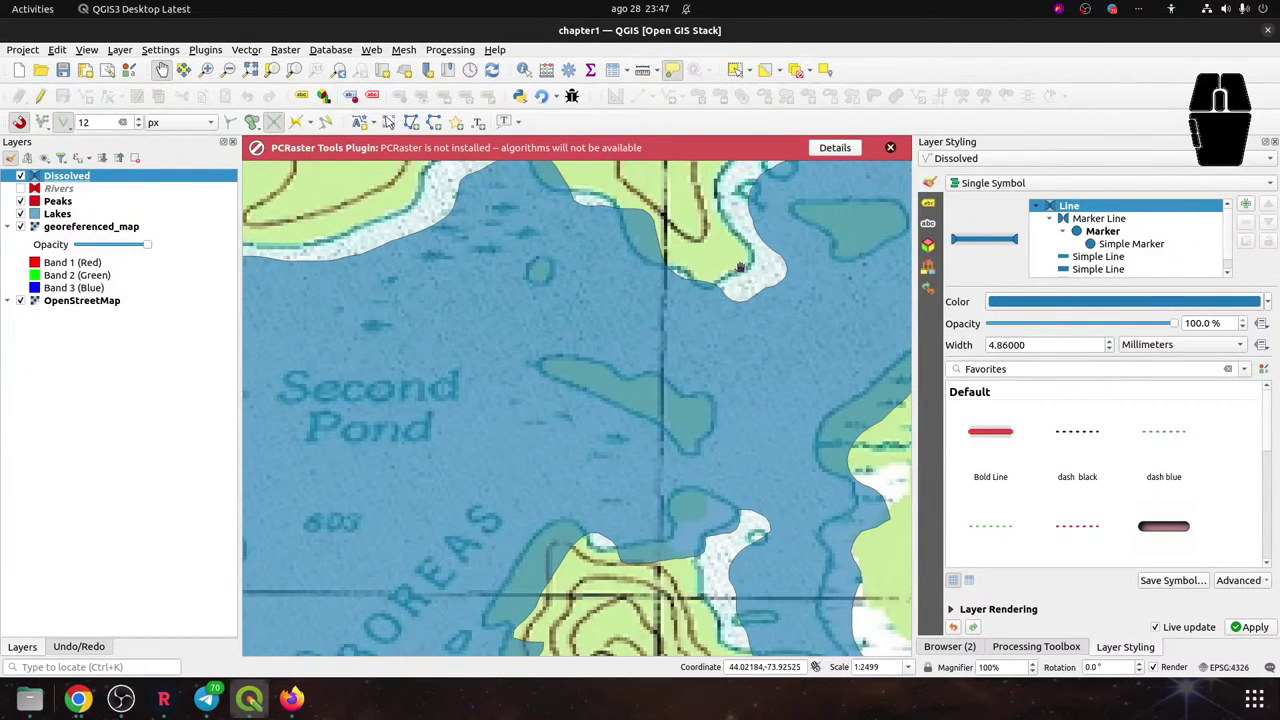
scroll(740, 268, down, 2)
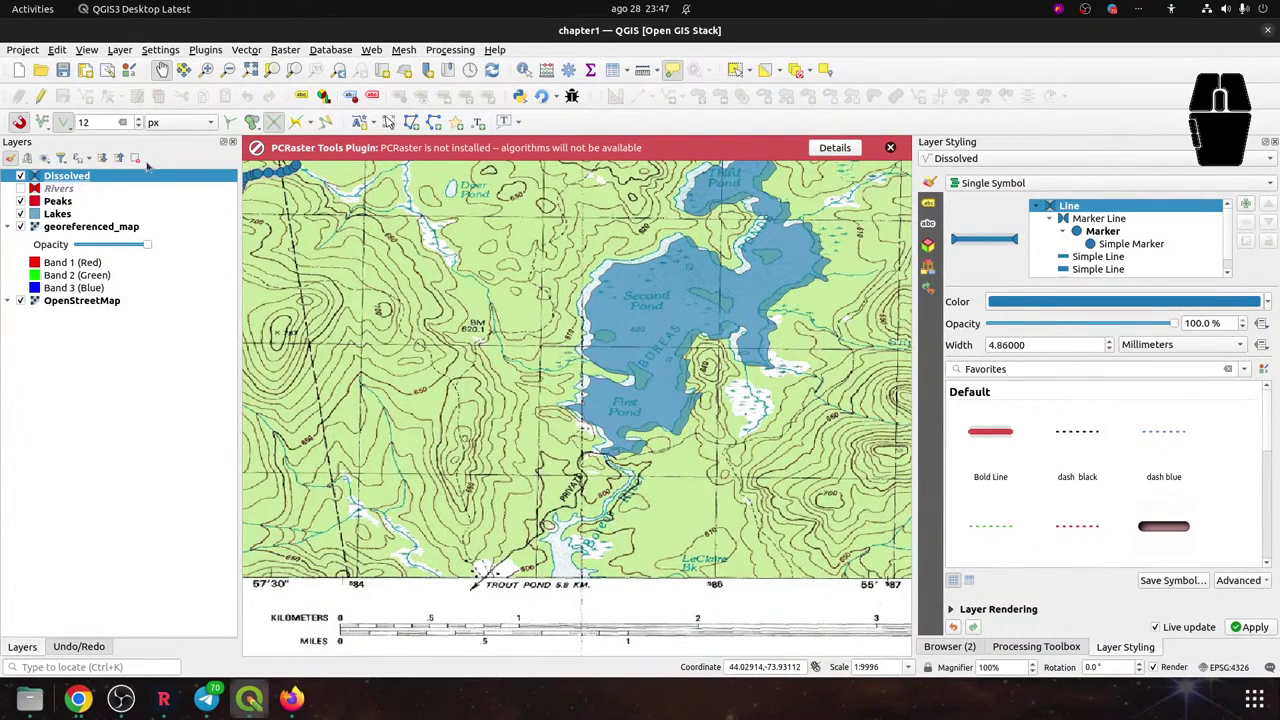
click(60, 214)
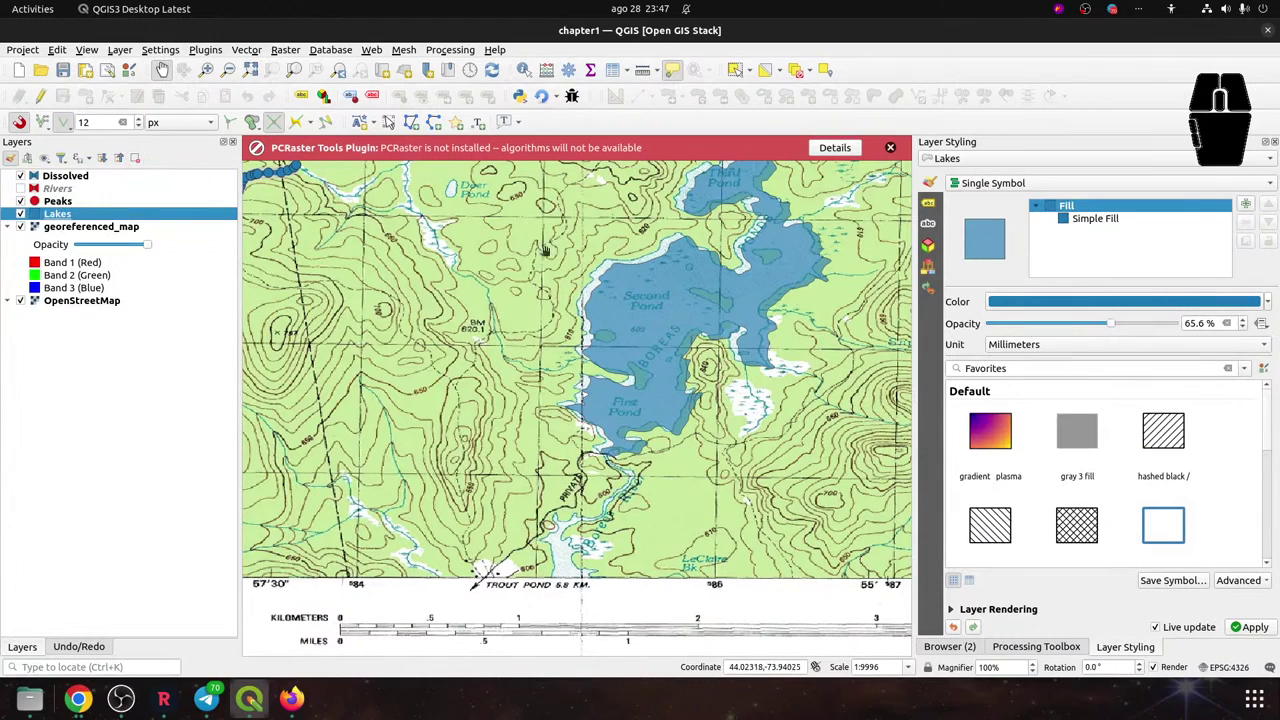
scroll(678, 295, up, 1)
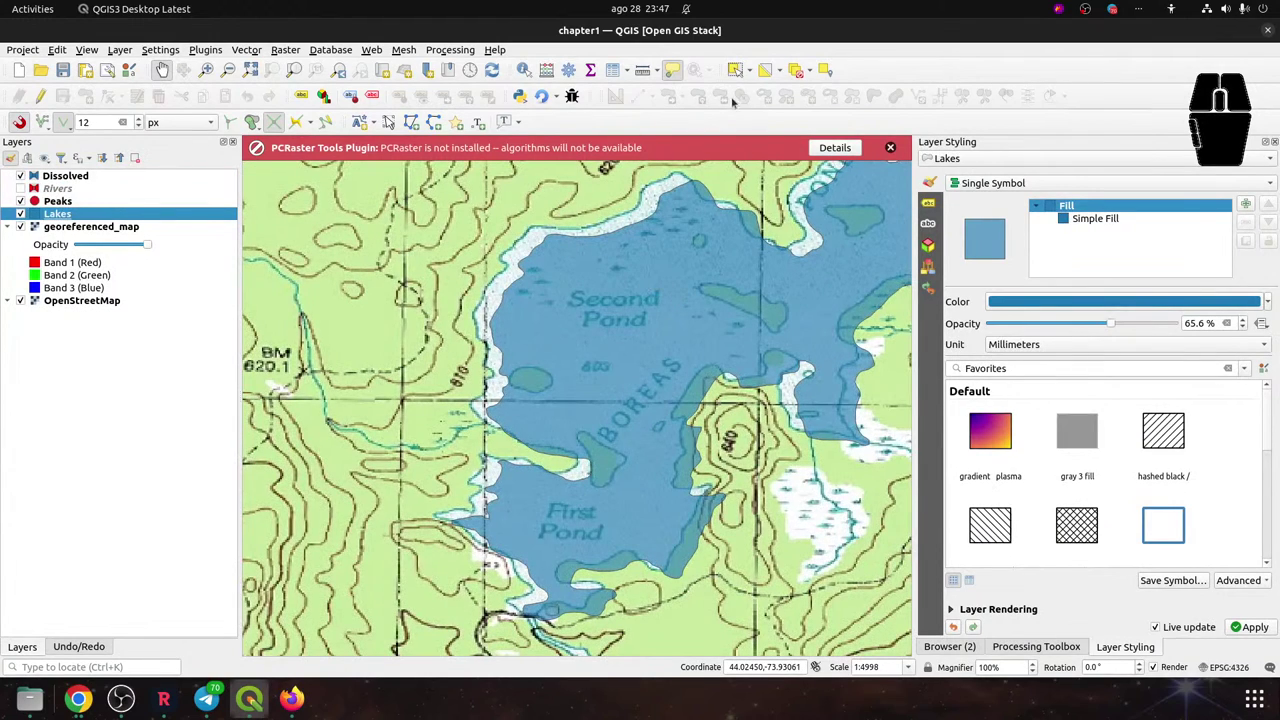
Enlarge the Second Pond polygon with an outward offset, then save and stop editing Lakes
click(735, 69)
click(640, 263)
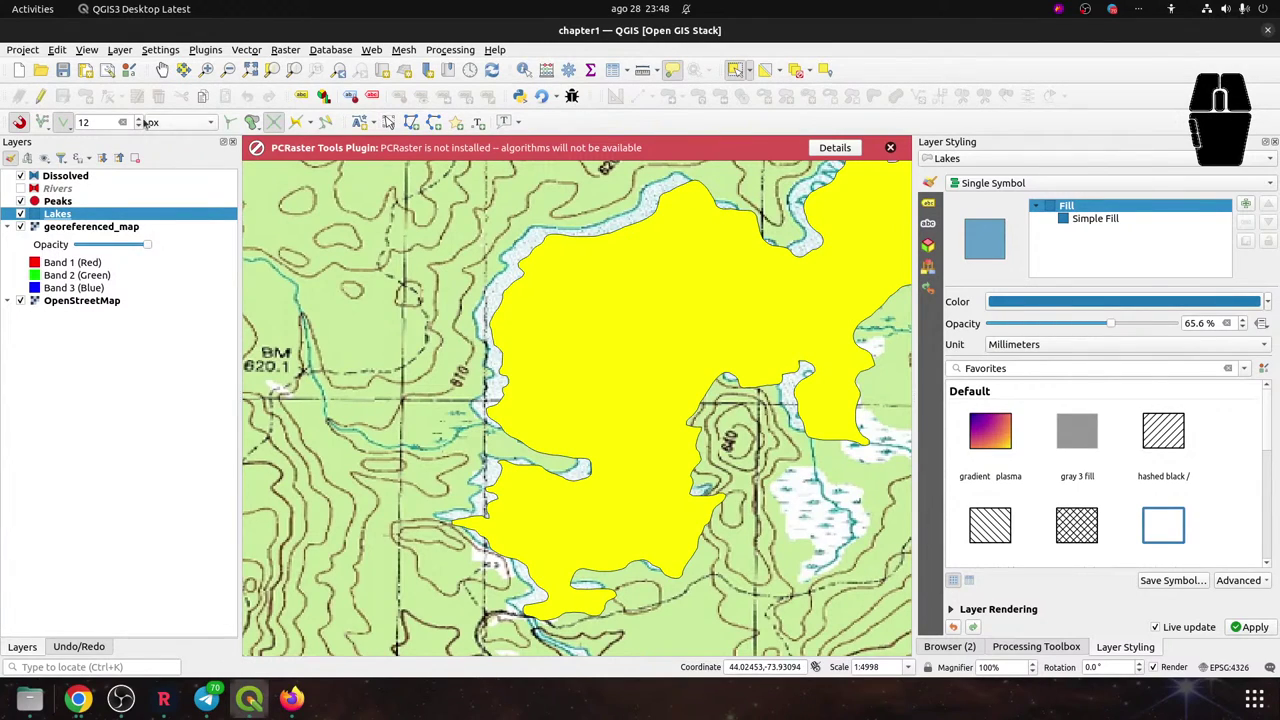
click(42, 99)
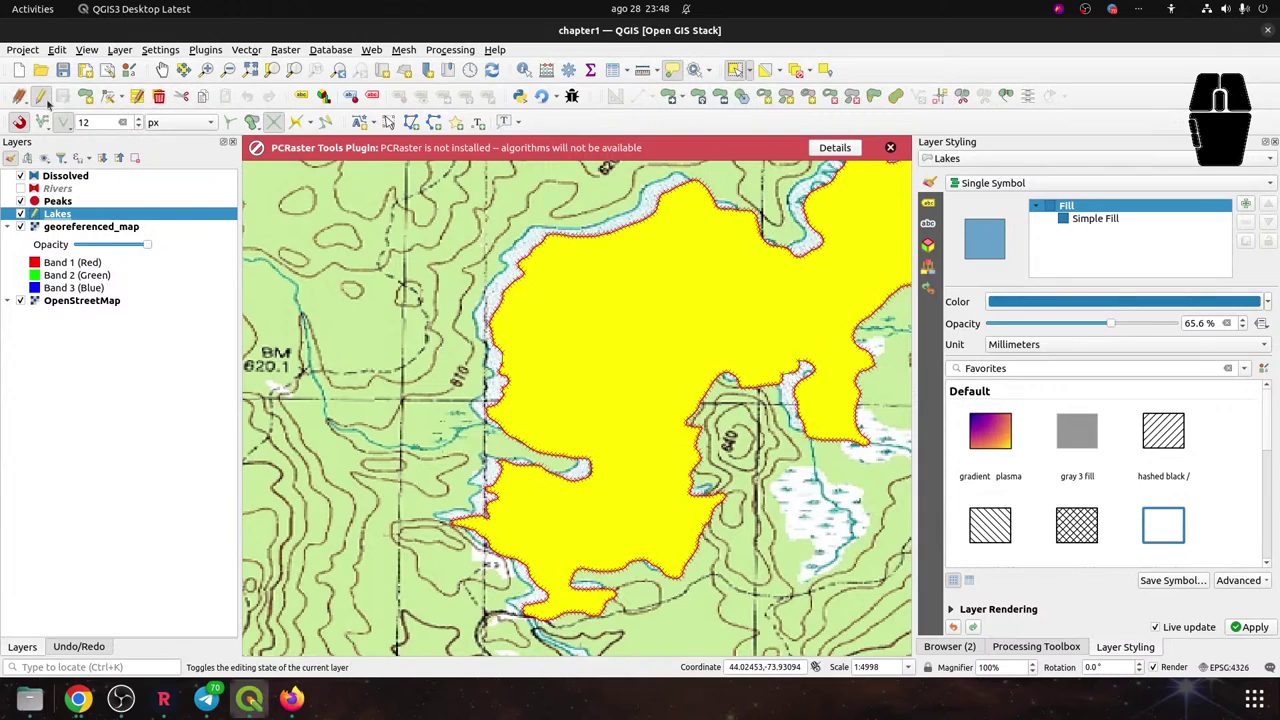
click(667, 96)
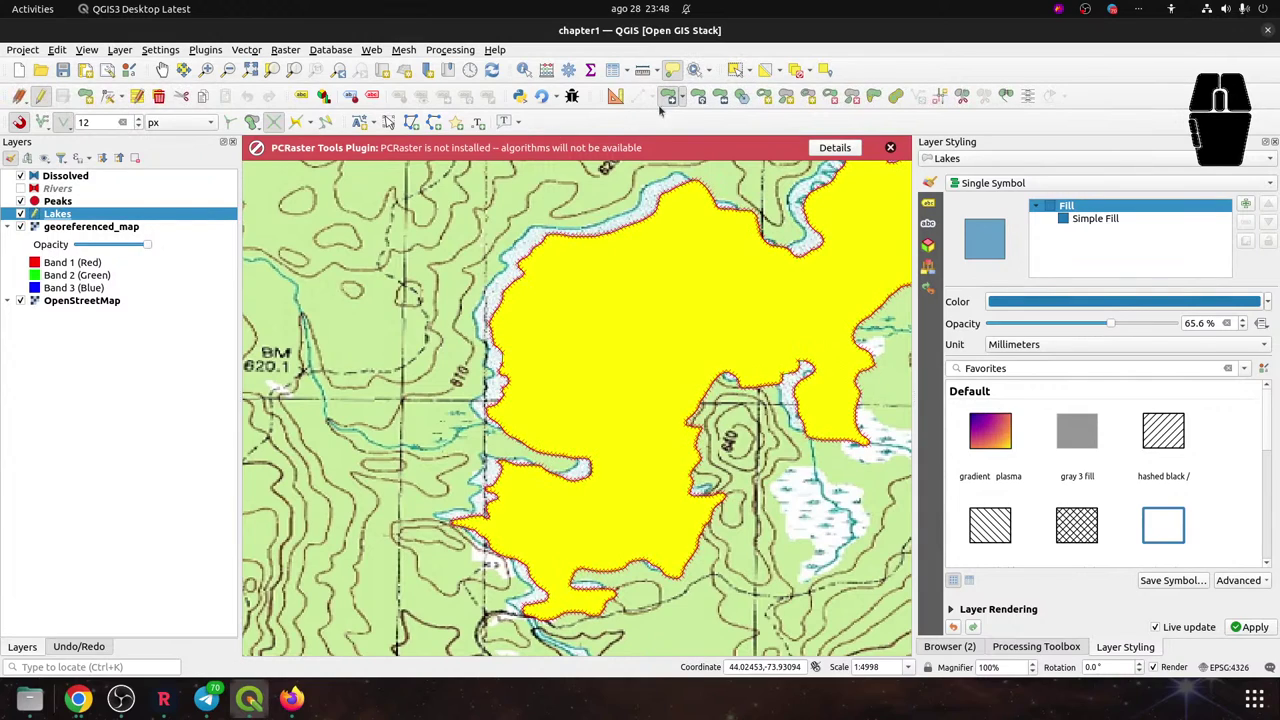
click(628, 249)
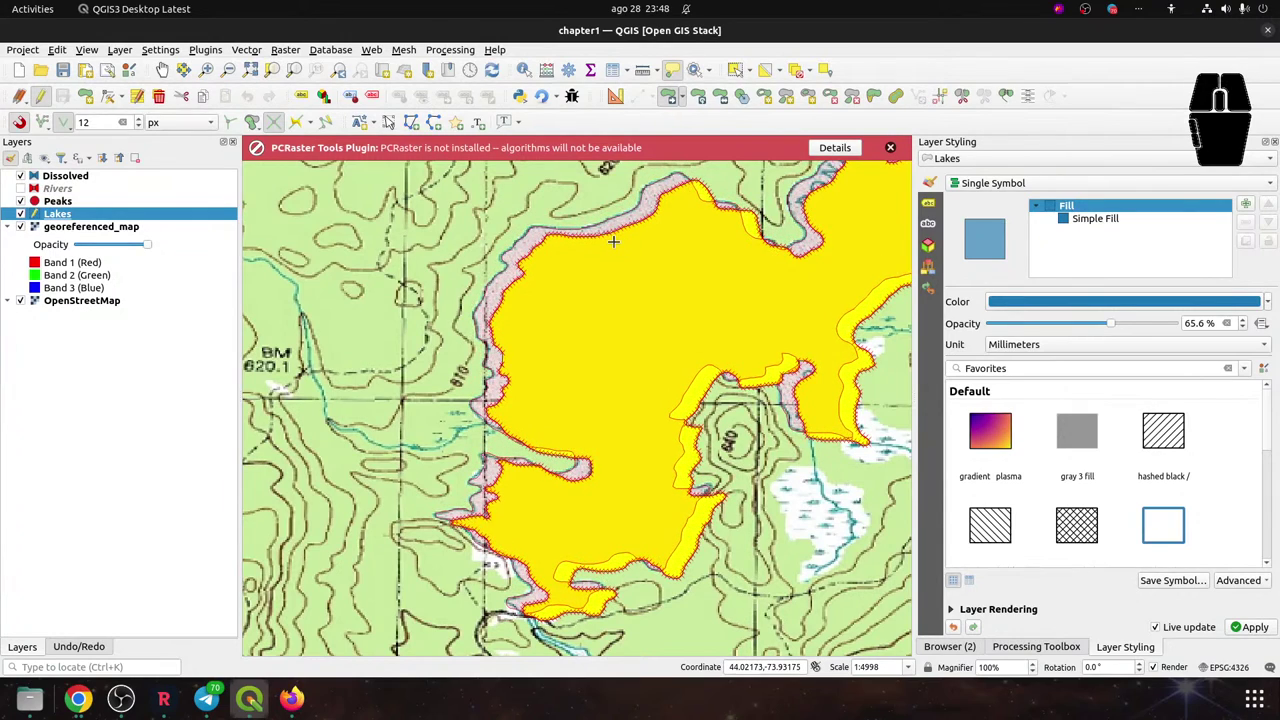
click(613, 241)
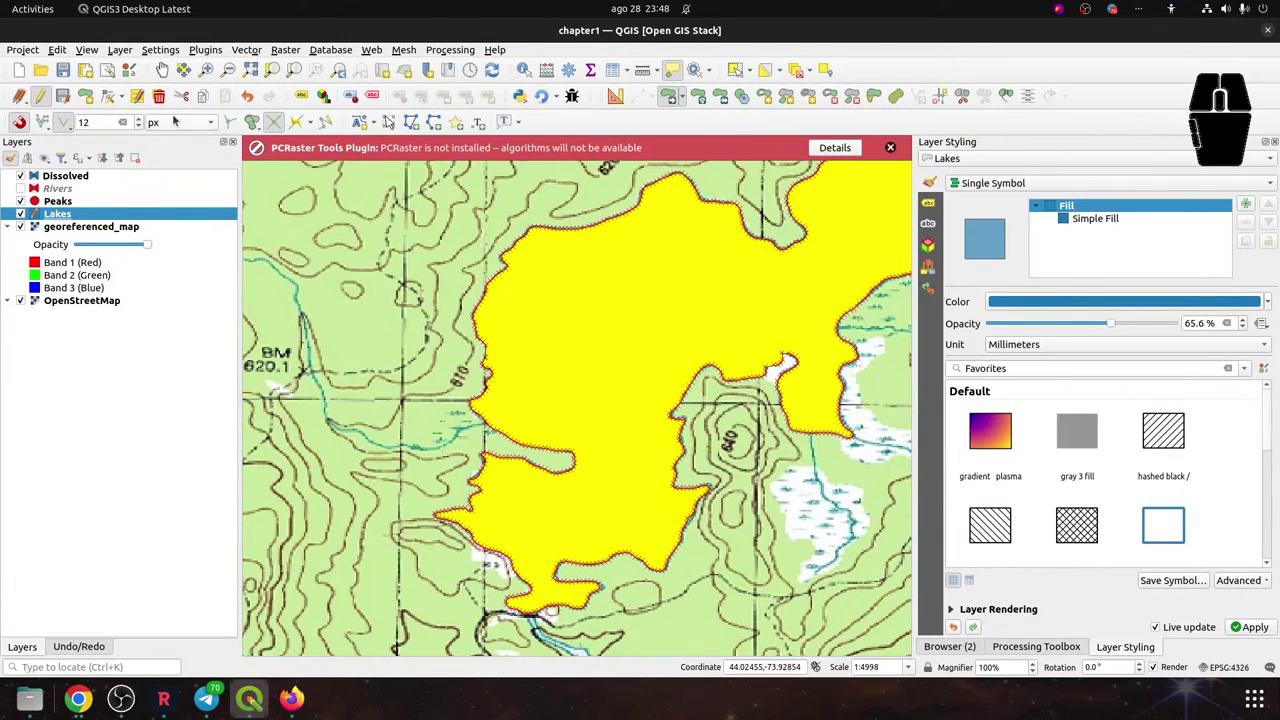
click(62, 96)
click(40, 96)
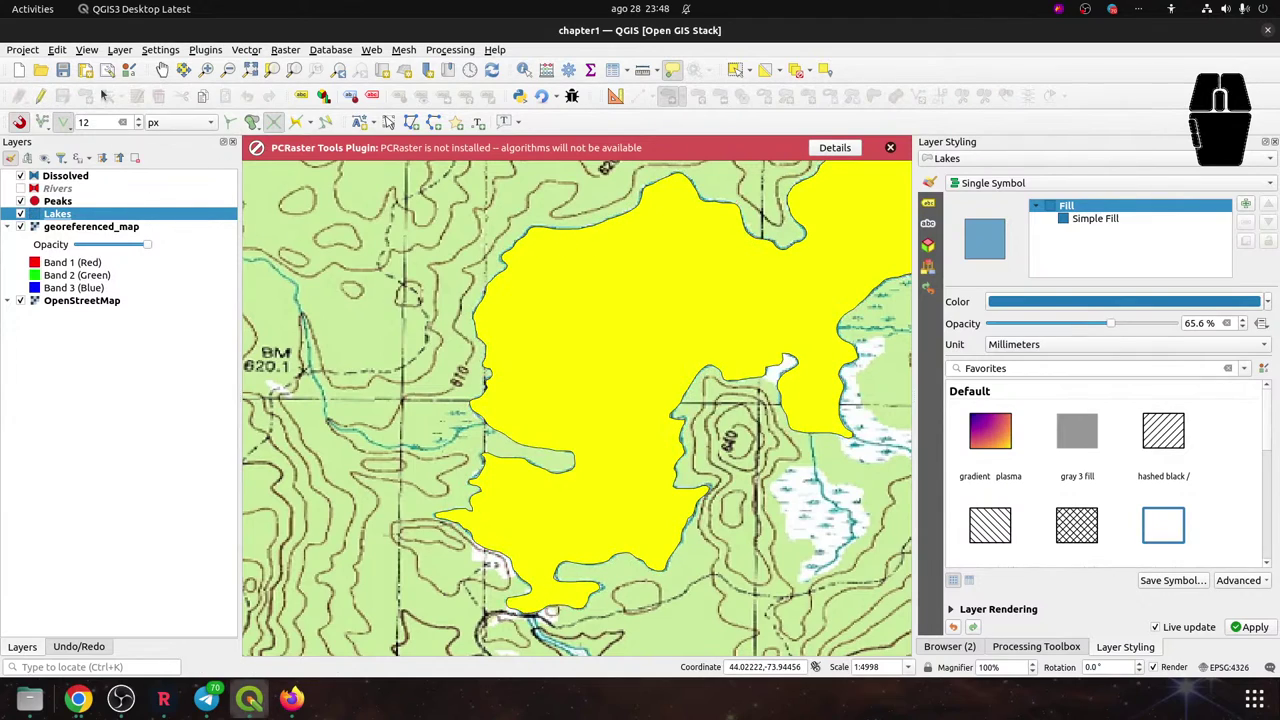
Reshape the long lake outline along the island, upper edge and lower tip to its left tip
click(797, 70)
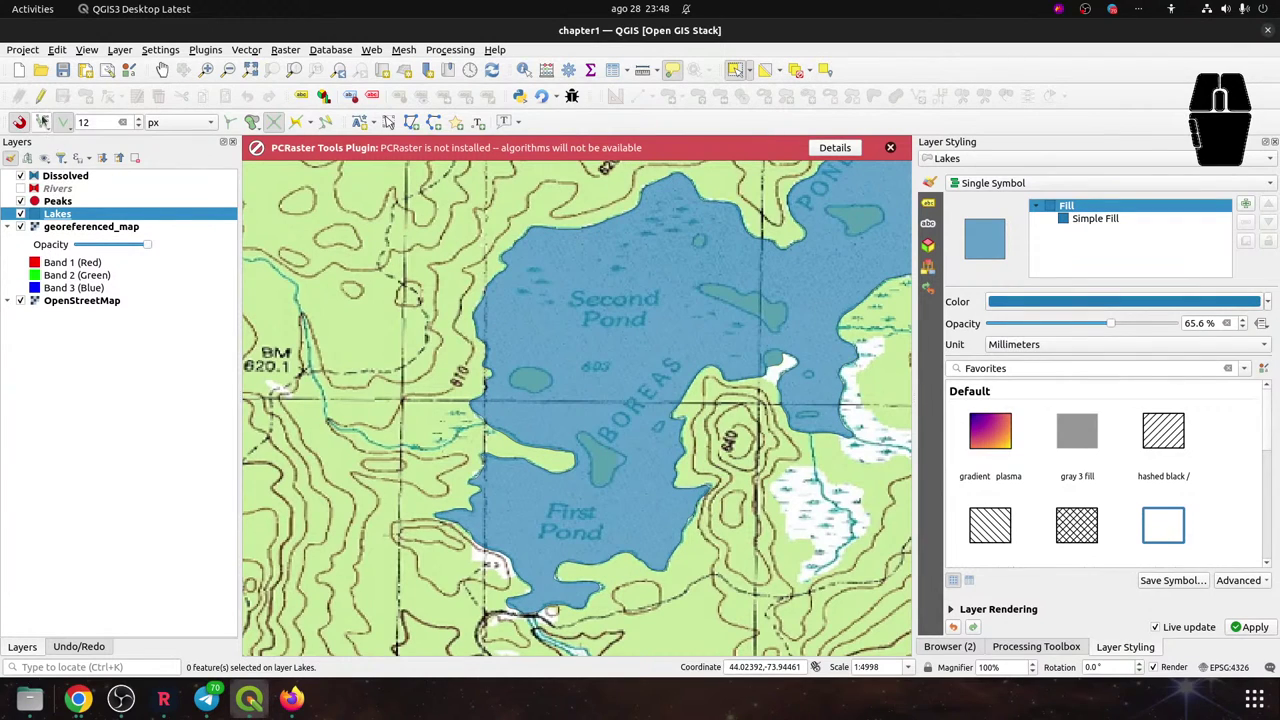
click(40, 95)
scroll(777, 302, up, 2)
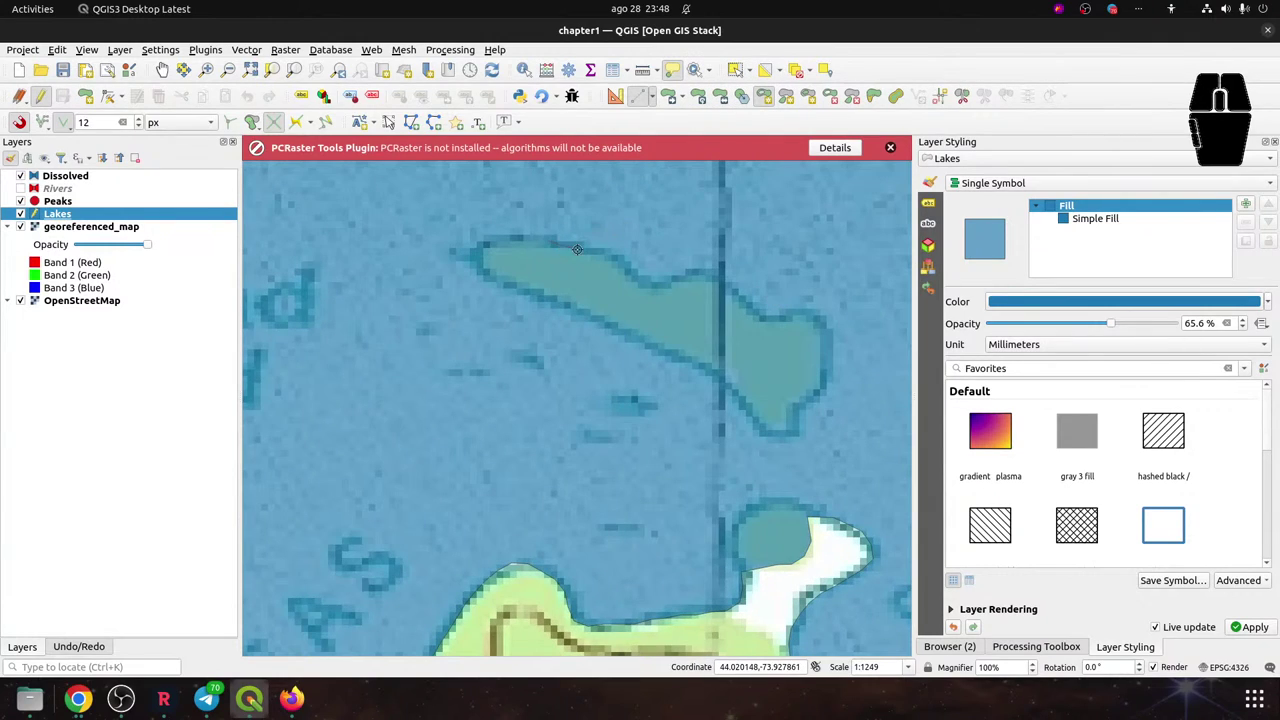
click(628, 266)
click(684, 276)
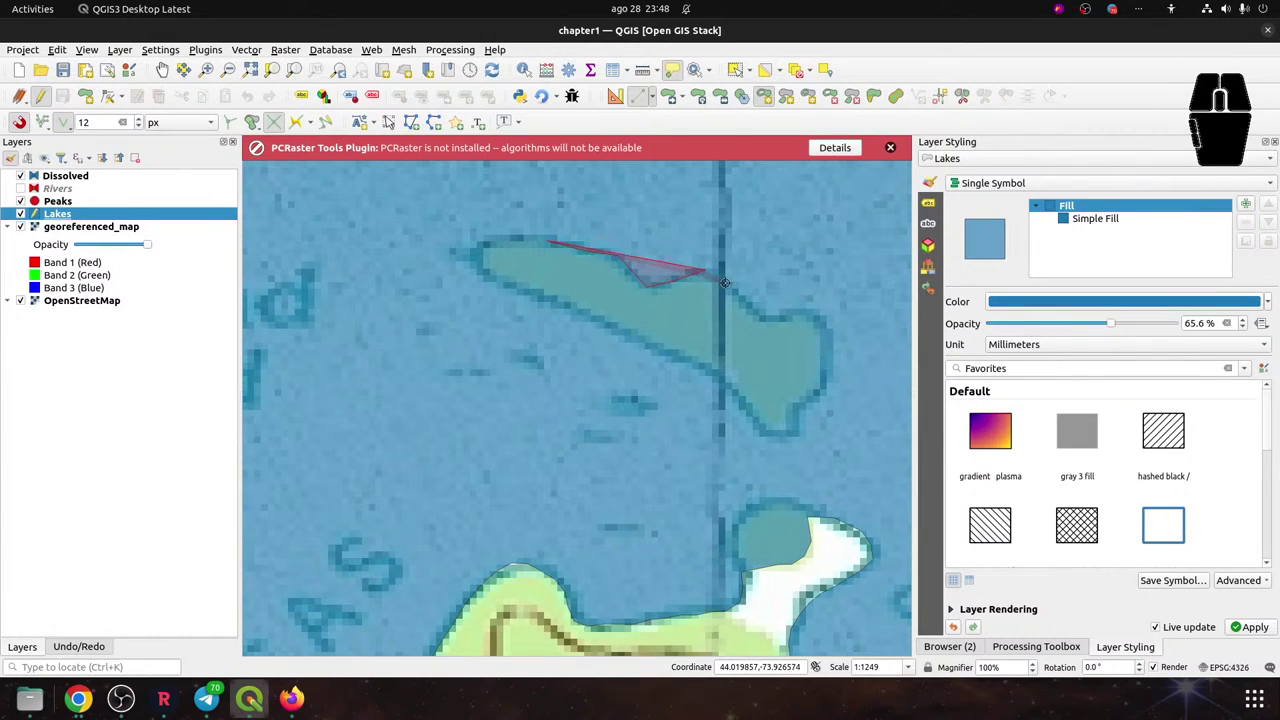
click(736, 294)
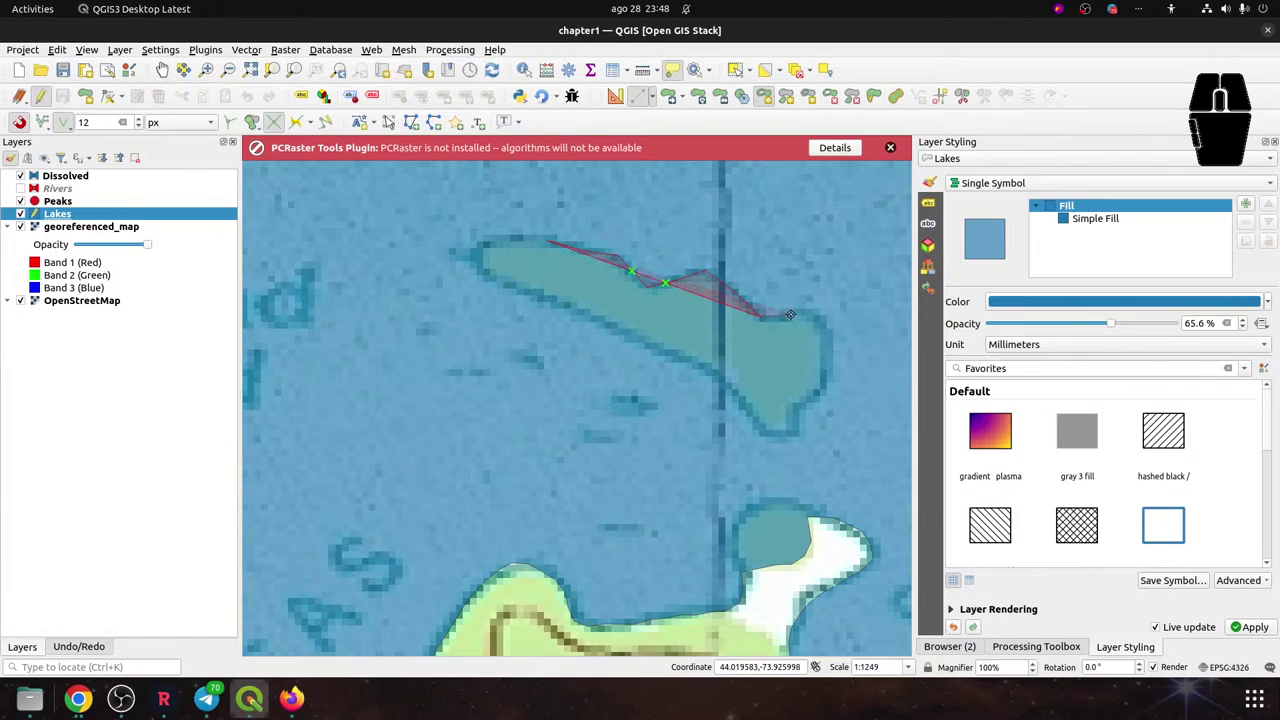
click(820, 319)
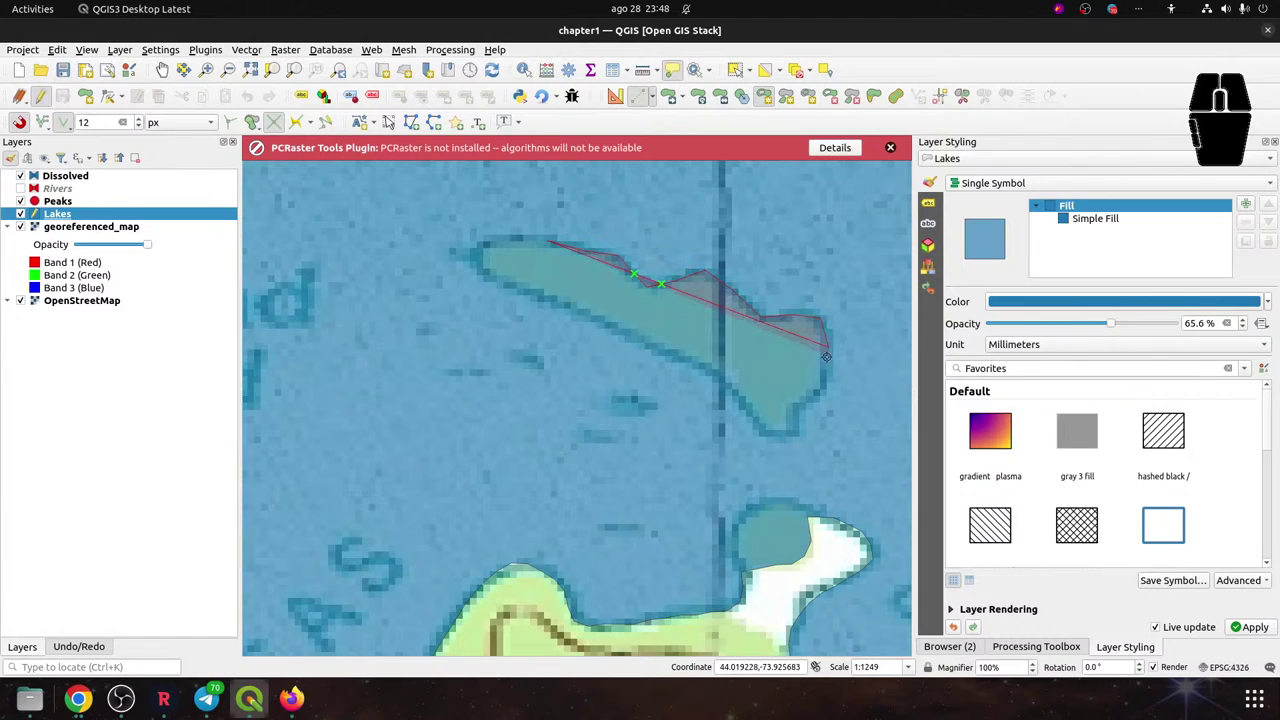
click(822, 383)
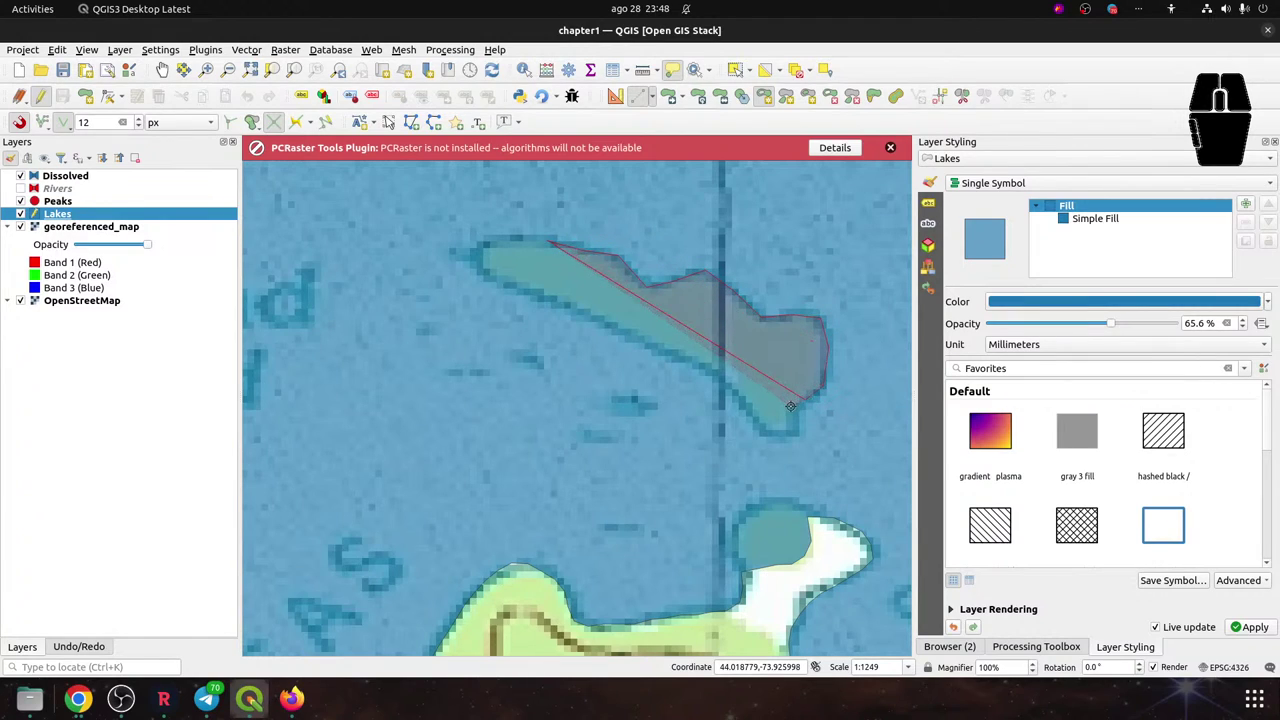
click(792, 429)
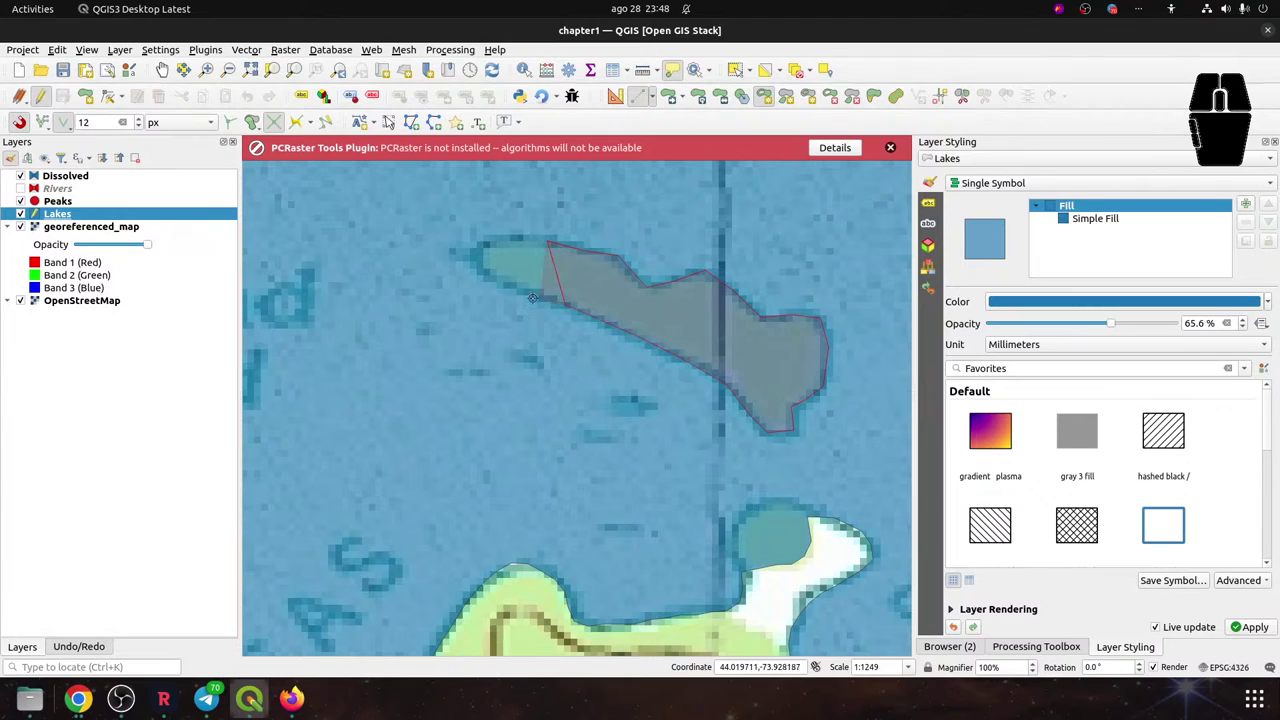
click(478, 243)
right_click(516, 238)
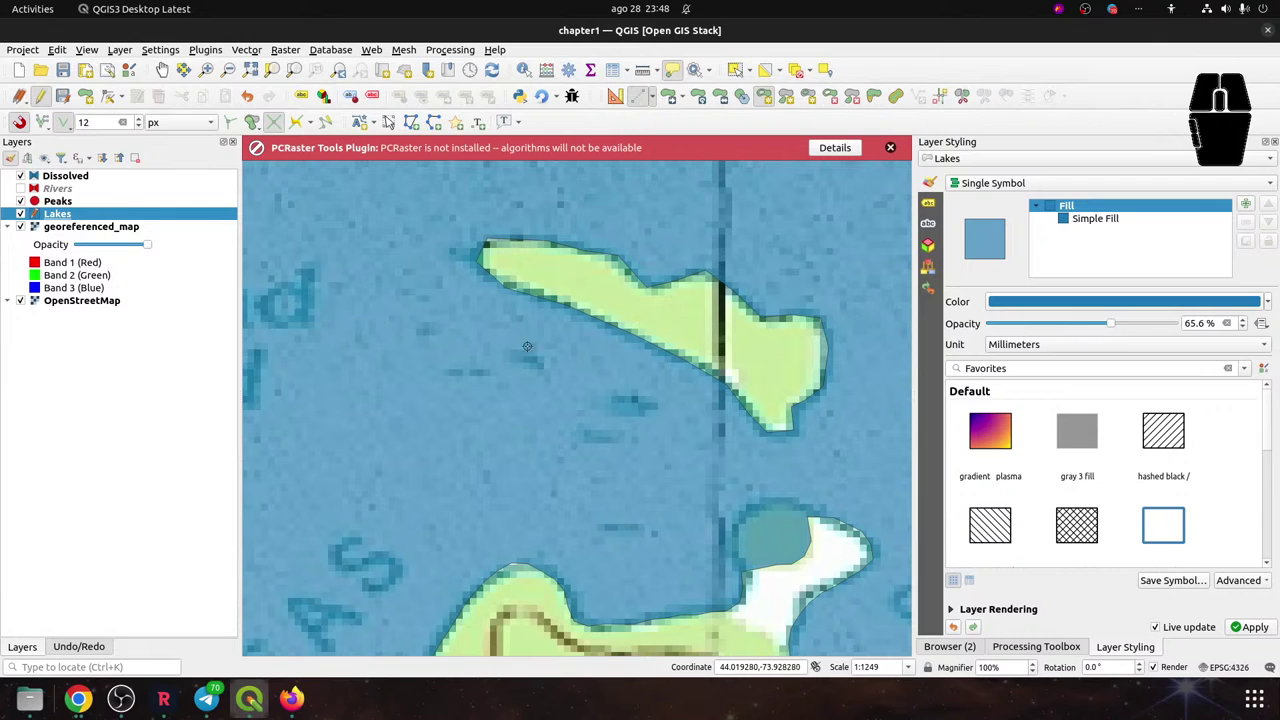
Save the Lakes edits and pan to the small pond by the POND lettering
click(62, 95)
drag(678, 232, 500, 440)
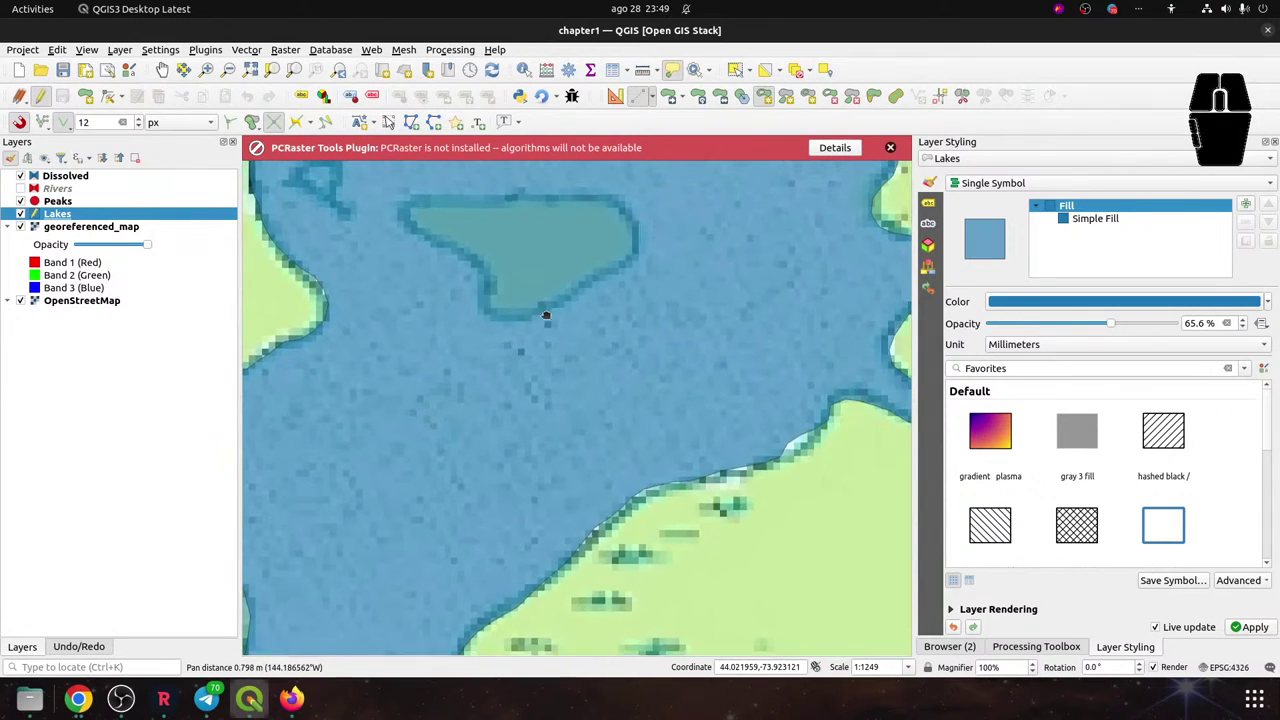
drag(543, 309, 735, 483)
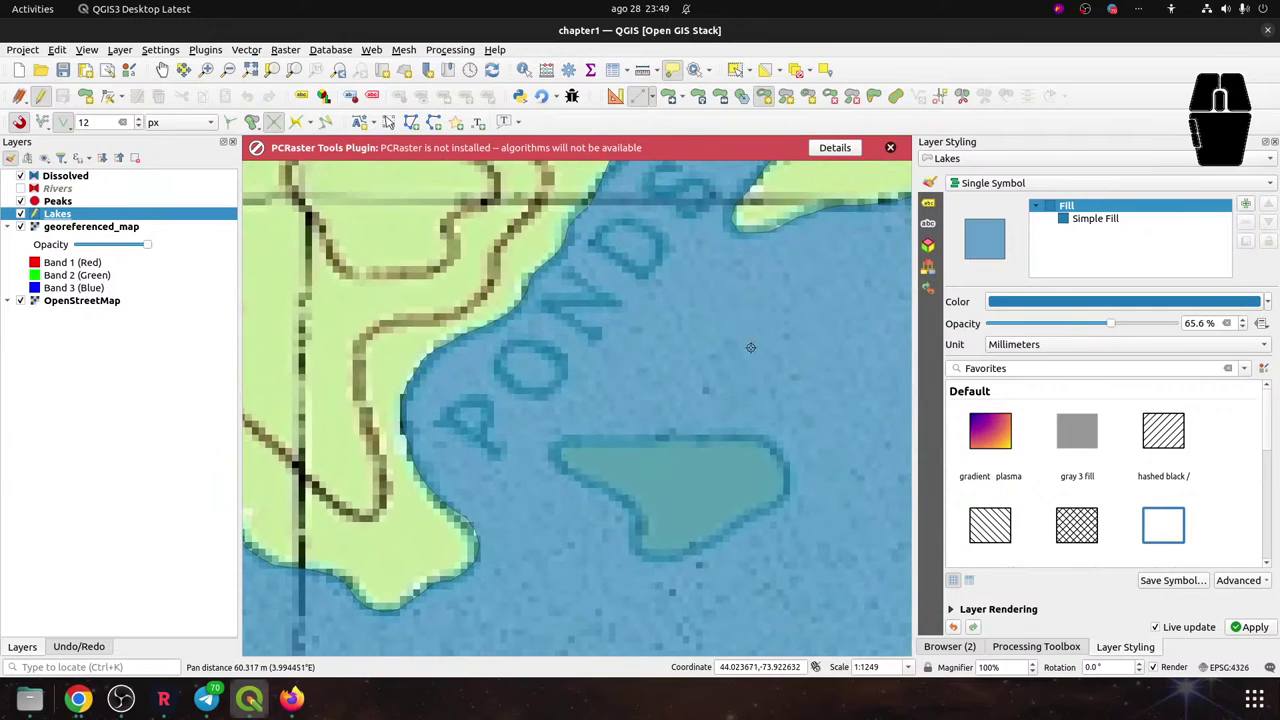
Stream-digitize the small pond below POND as a new lake polygon, then pan to the islands
click(655, 99)
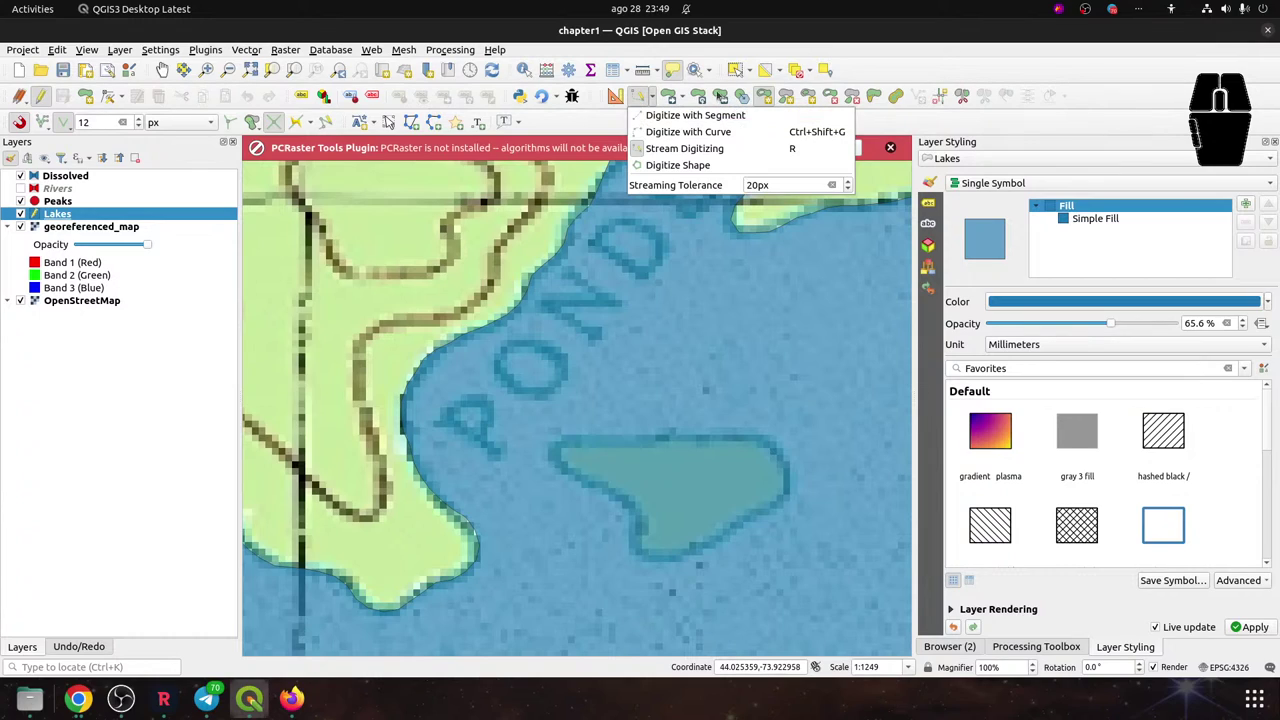
click(898, 51)
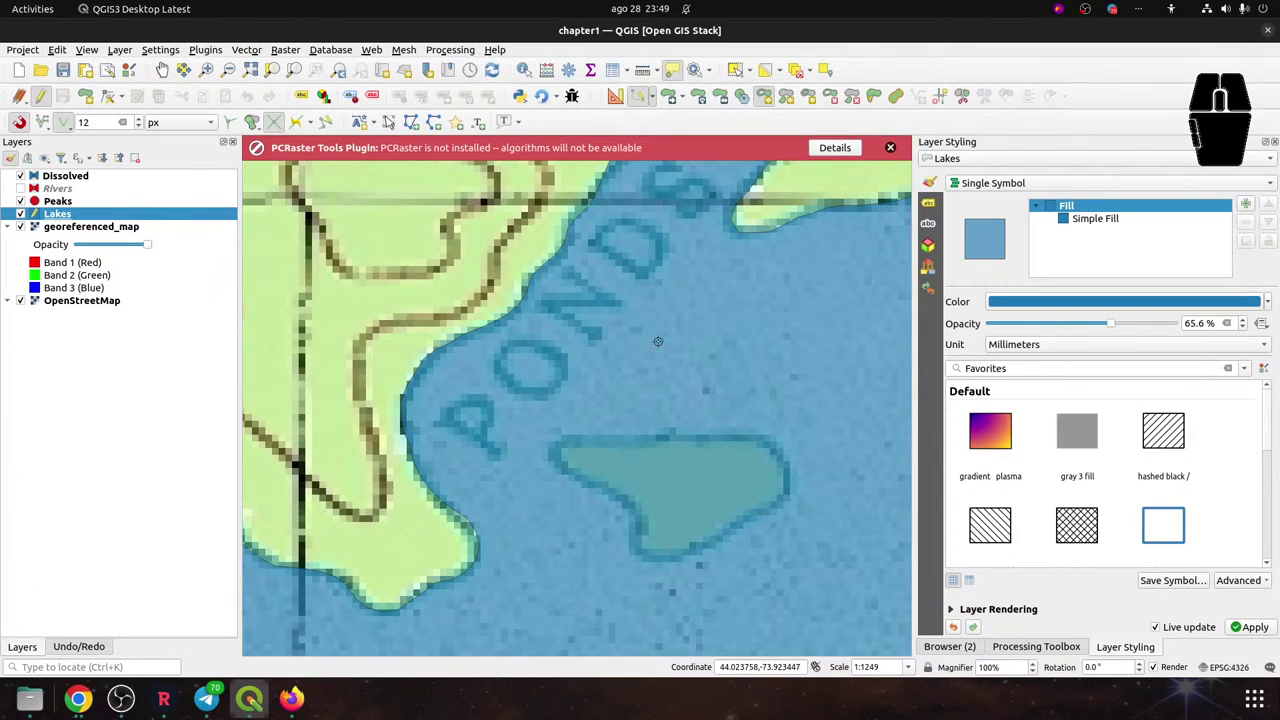
click(562, 441)
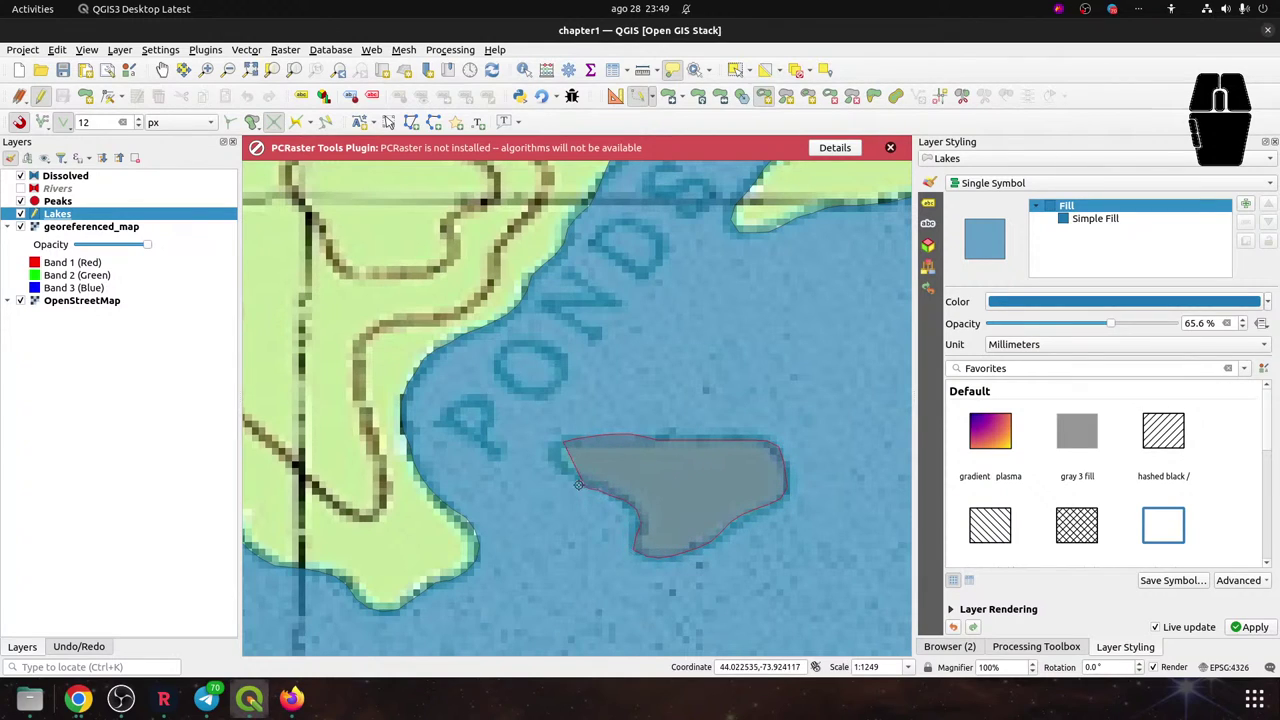
right_click(551, 451)
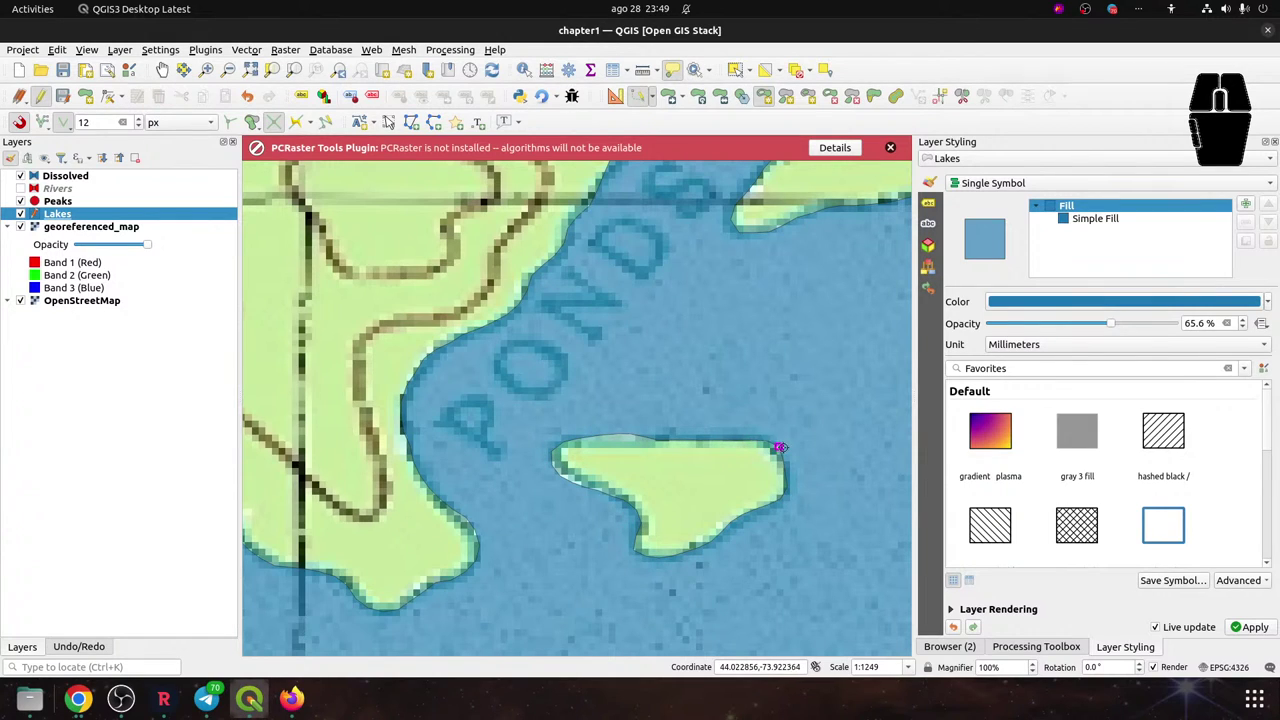
drag(777, 449, 288, 337)
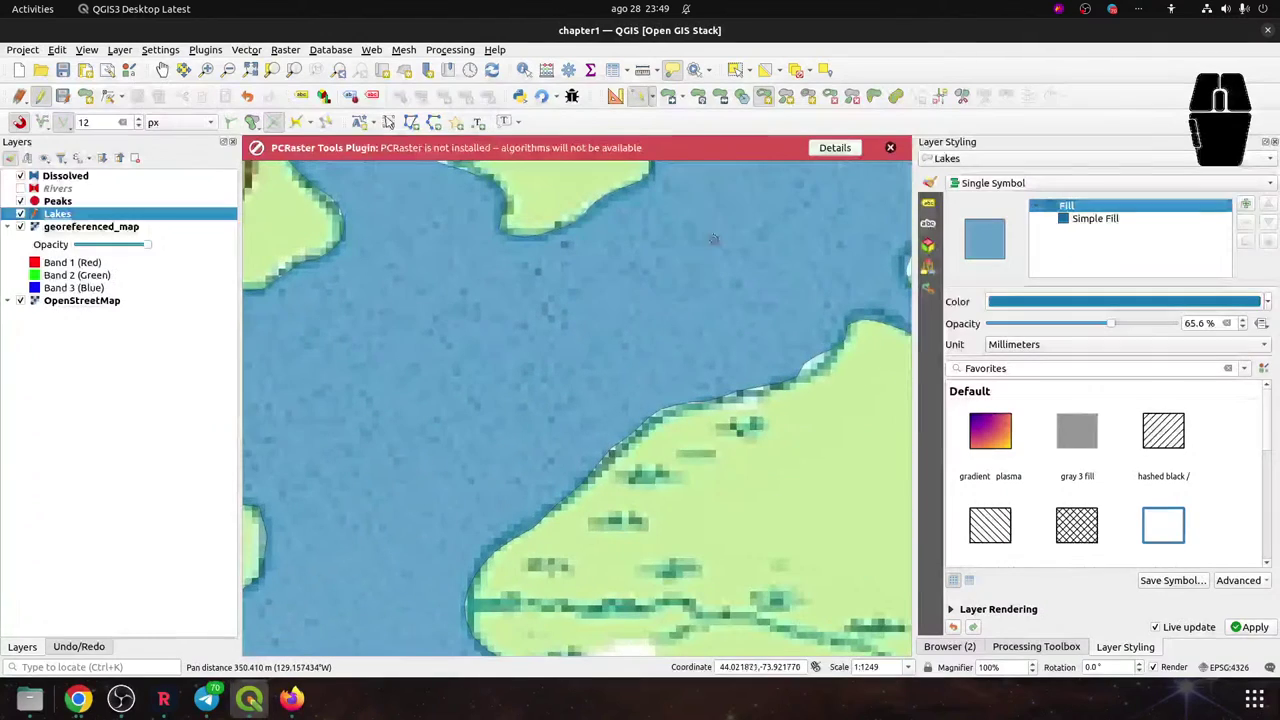
drag(505, 416, 450, 290)
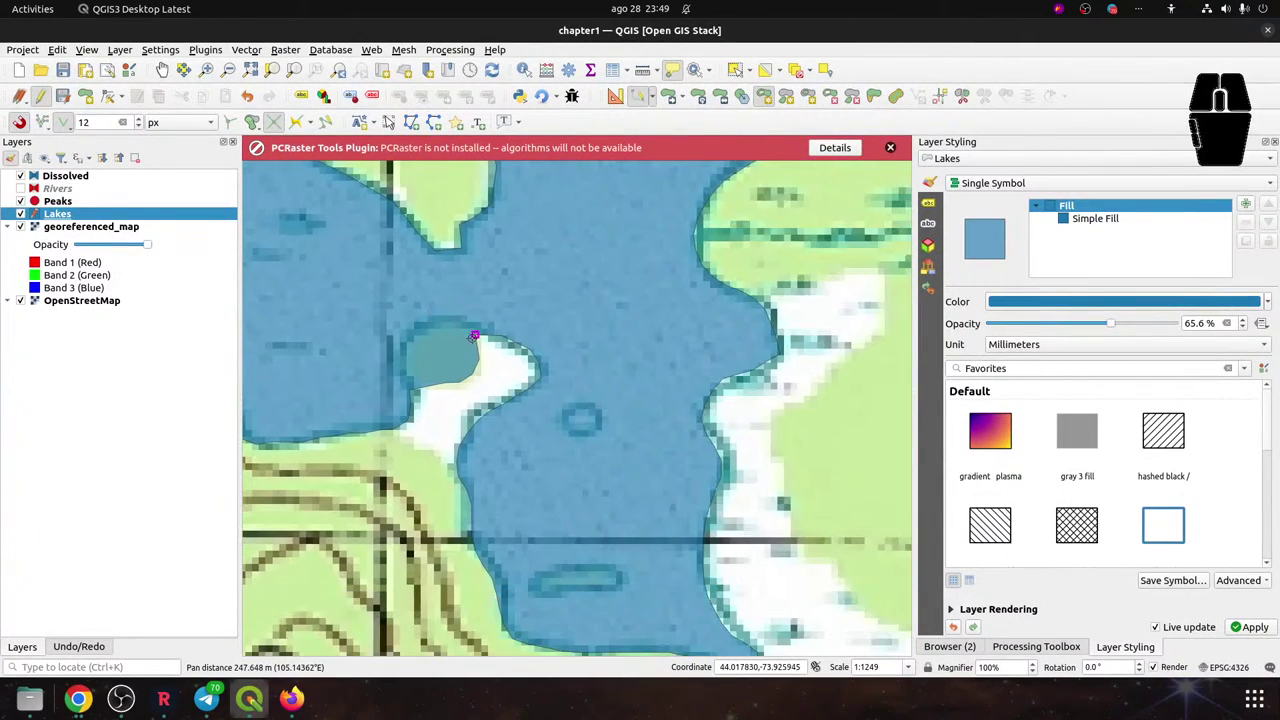
Cut the small round island and the elongated island below out of the Second Pond lake
click(598, 430)
click(582, 437)
click(562, 426)
click(565, 408)
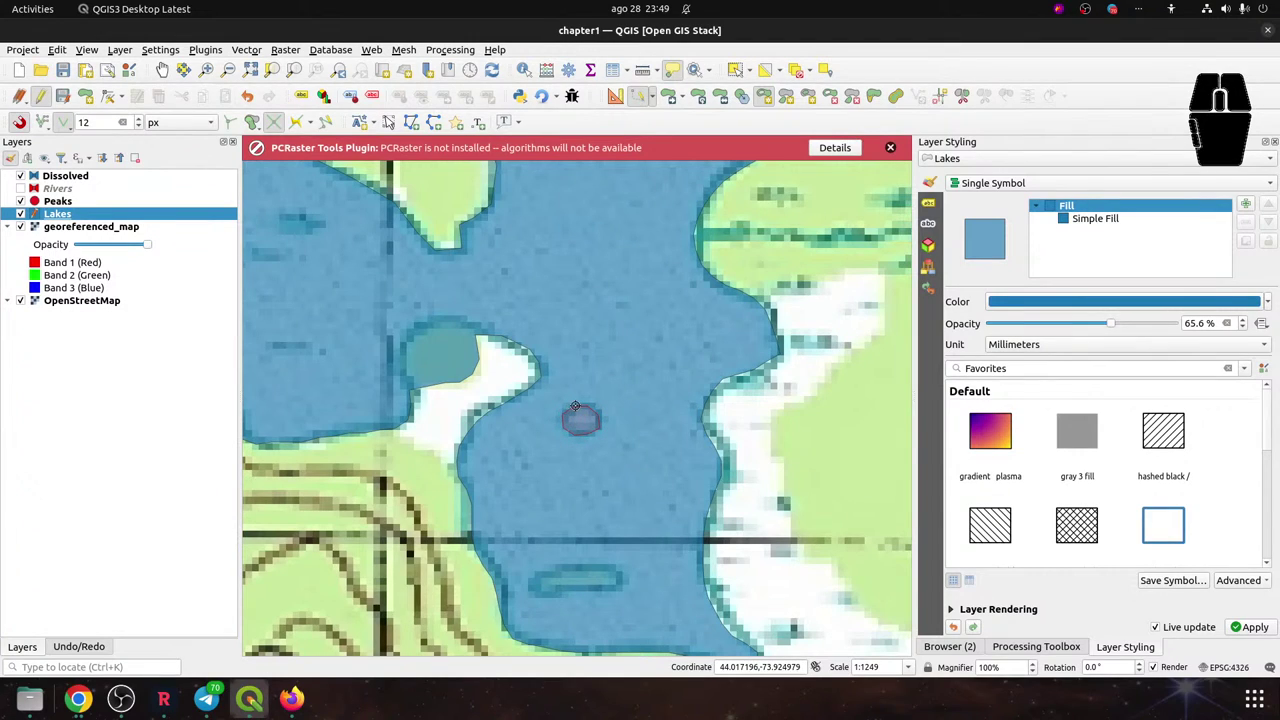
right_click(575, 405)
click(616, 571)
click(620, 582)
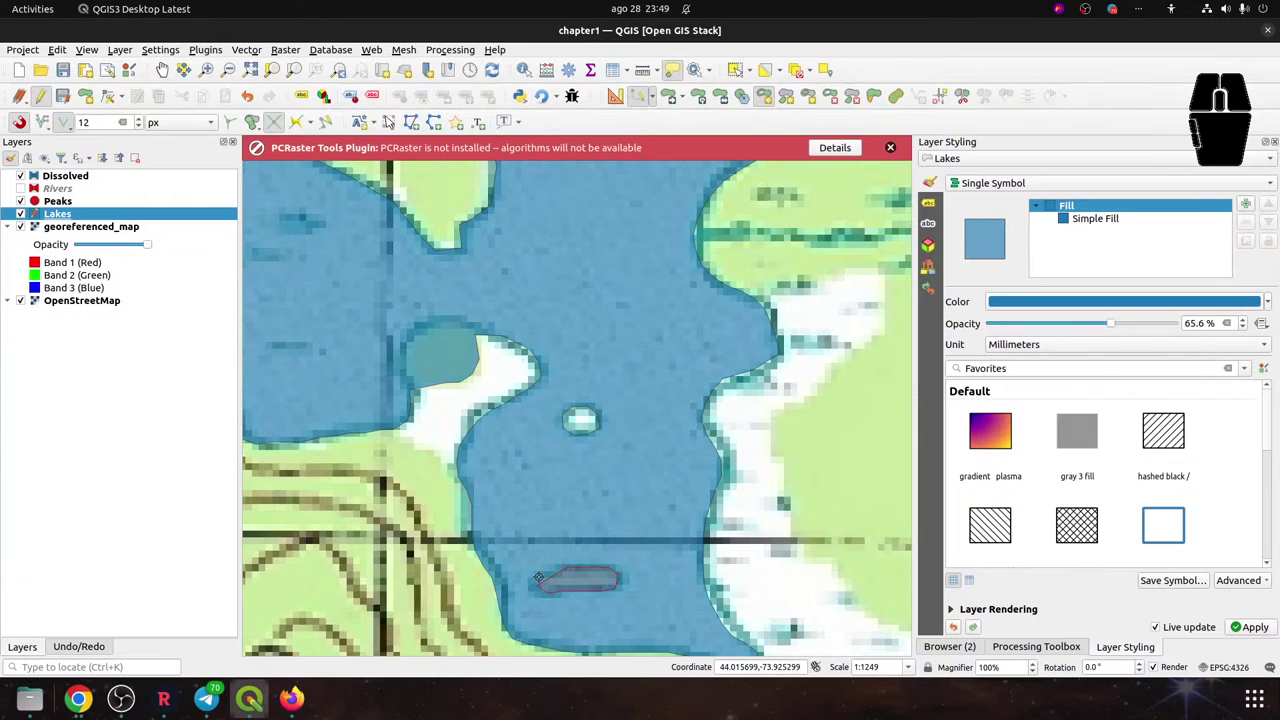
right_click(546, 575)
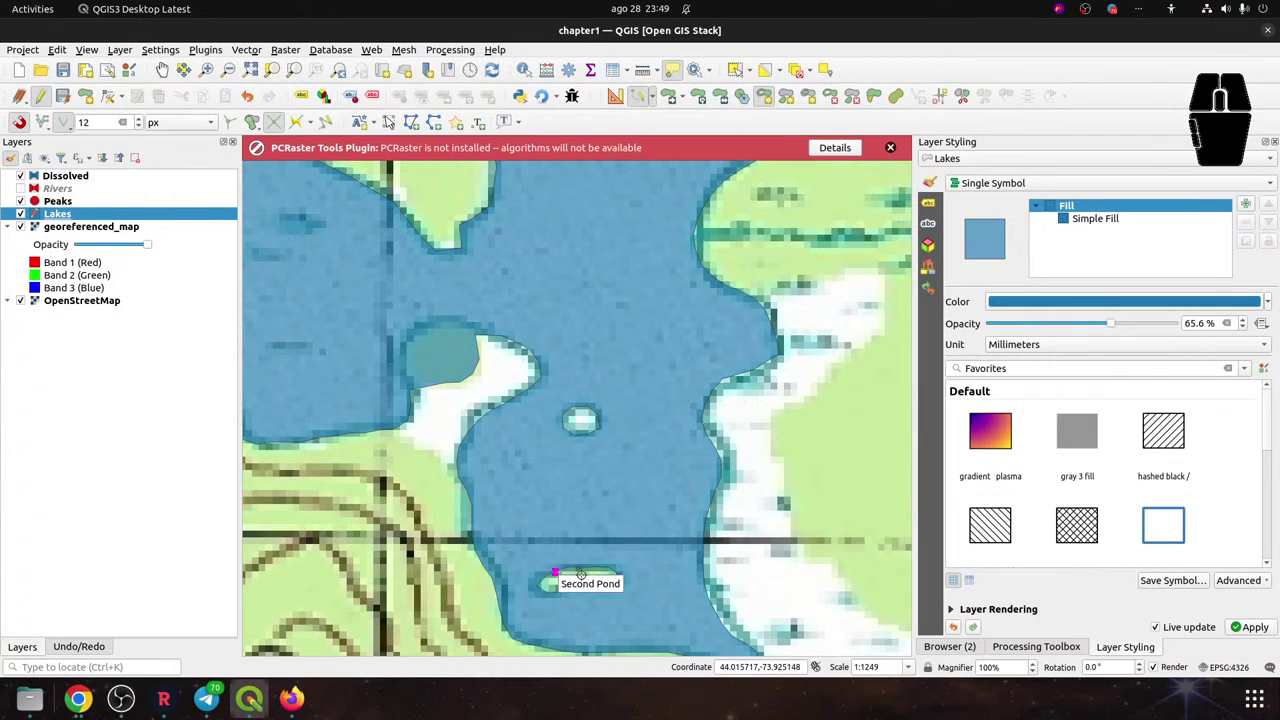
mouse_move(634, 542)
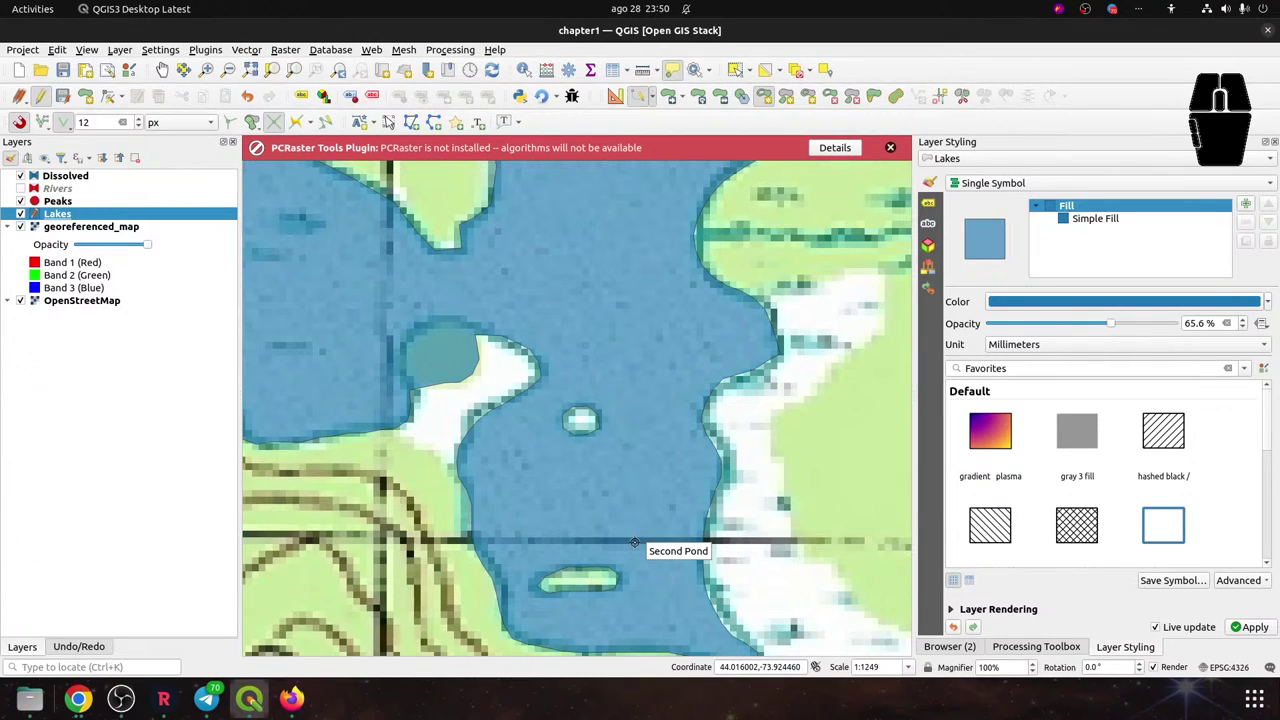
Trace the island near the shore and the lake shape left of the BOREAS lettering
drag(366, 485, 819, 446)
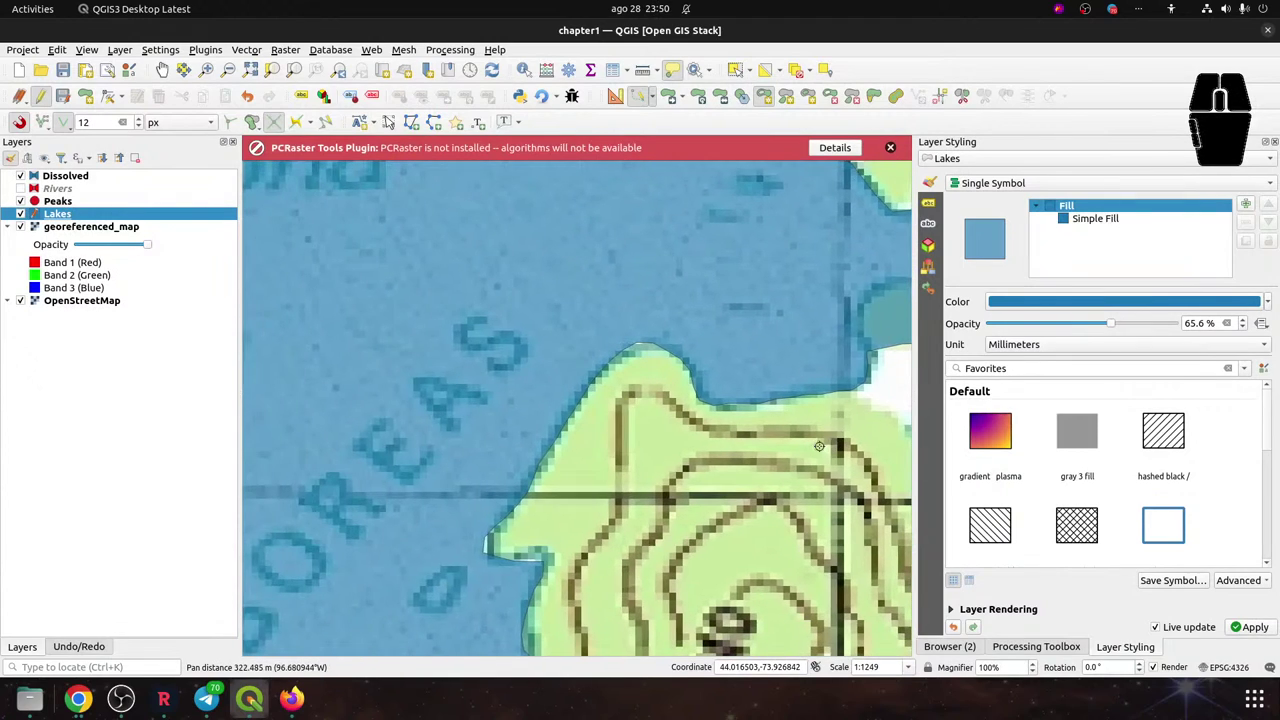
drag(541, 552, 691, 357)
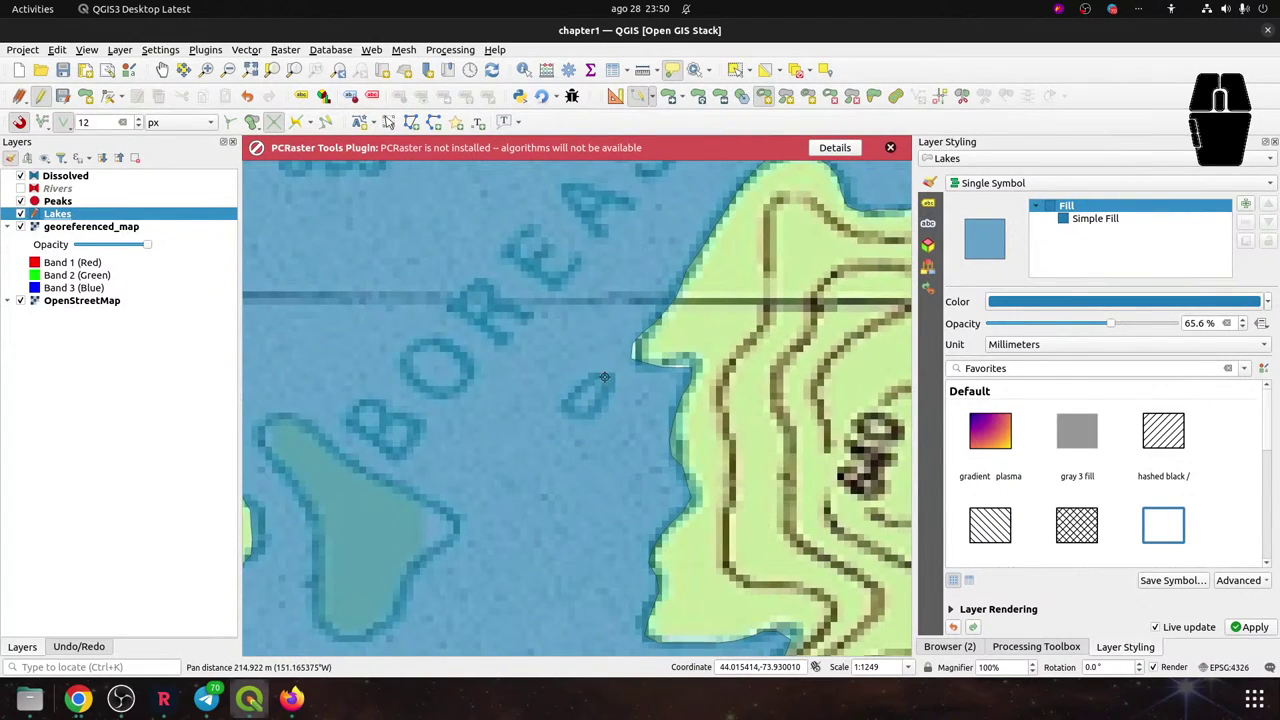
mouse_move(589, 379)
mouse_down()
mouse_move(568, 401)
mouse_move(588, 414)
mouse_move(609, 380)
mouse_up()
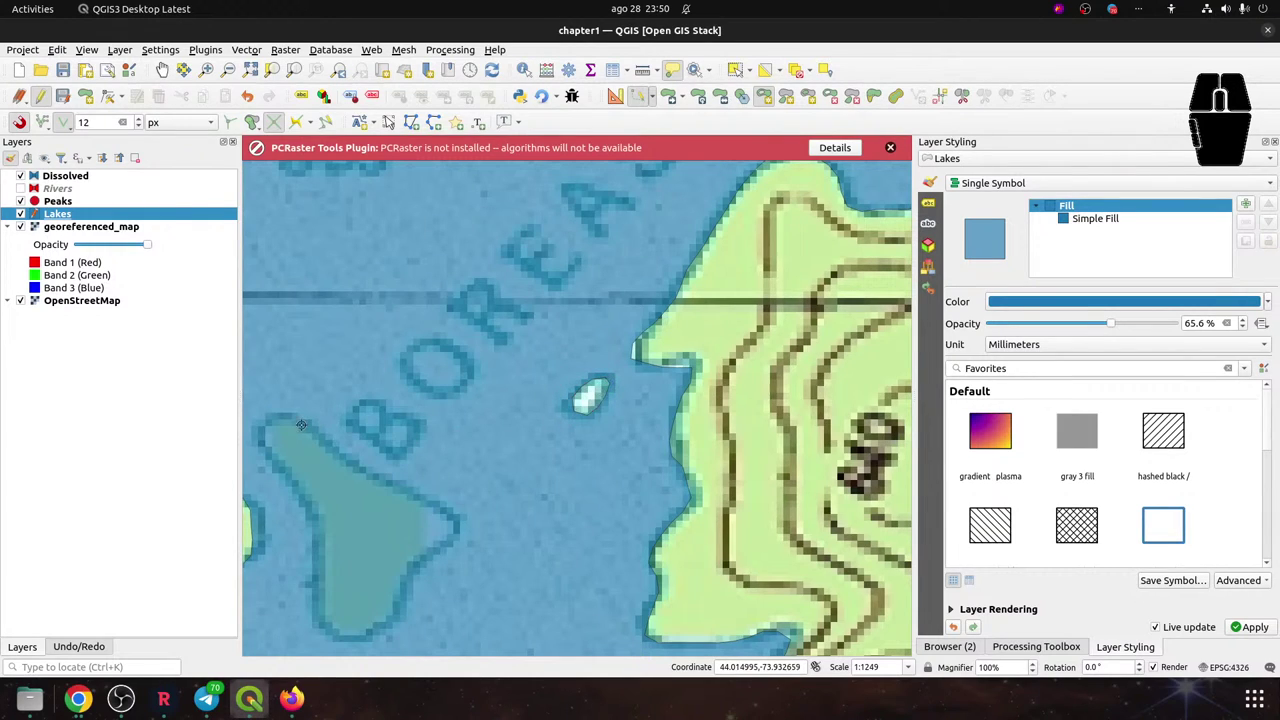
mouse_move(306, 428)
mouse_down()
mouse_move(458, 526)
mouse_move(427, 552)
mouse_move(390, 622)
mouse_move(340, 638)
mouse_move(312, 605)
mouse_move(308, 495)
mouse_move(260, 443)
mouse_move(275, 417)
mouse_up()
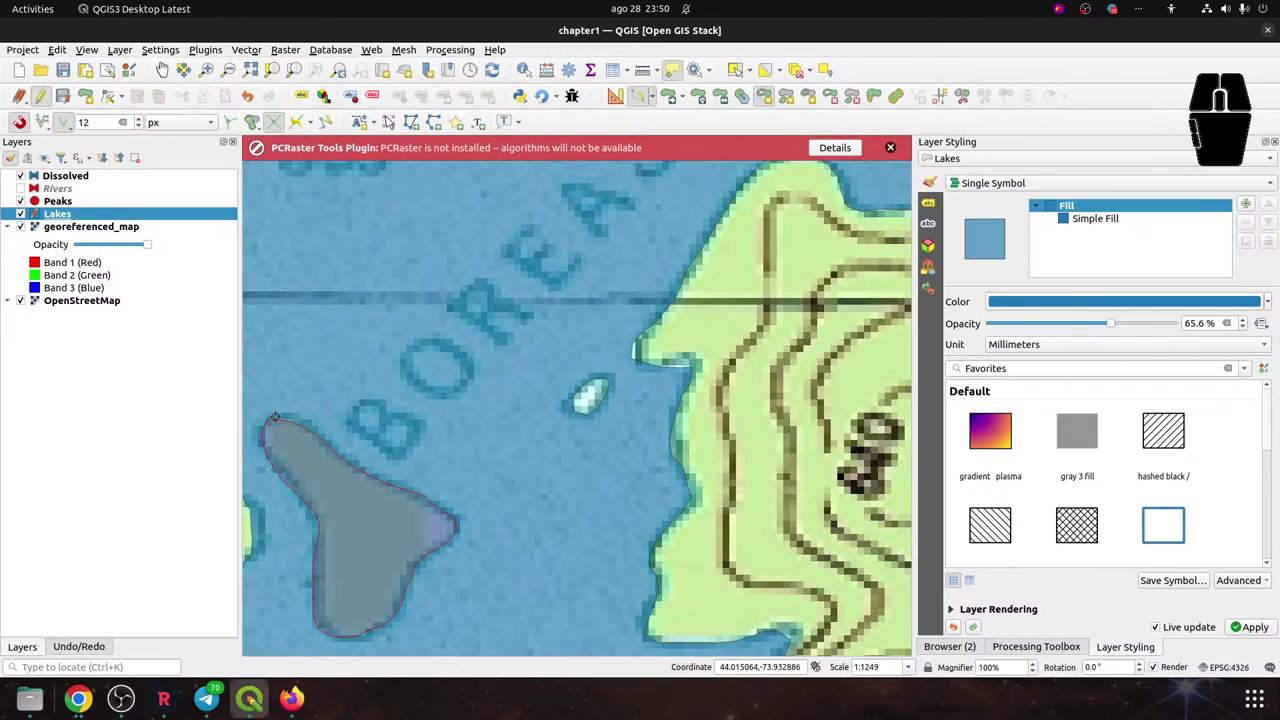
right_click(275, 417)
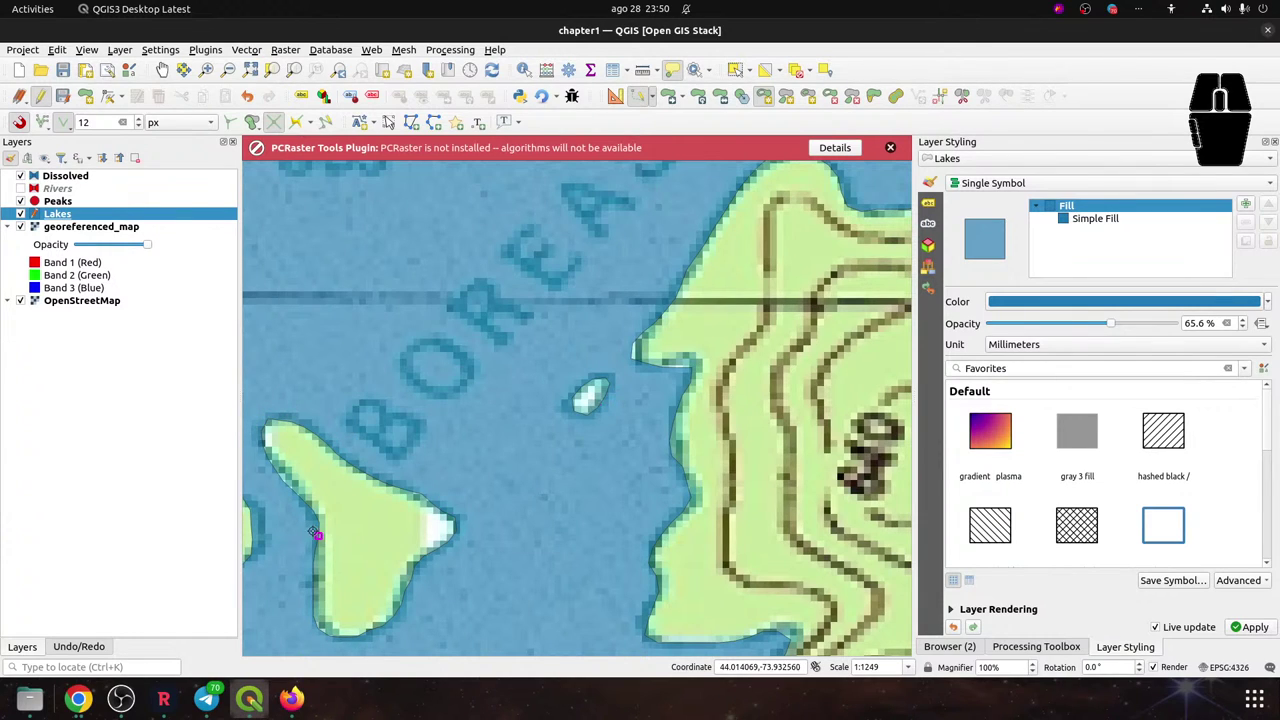
drag(315, 533, 741, 318)
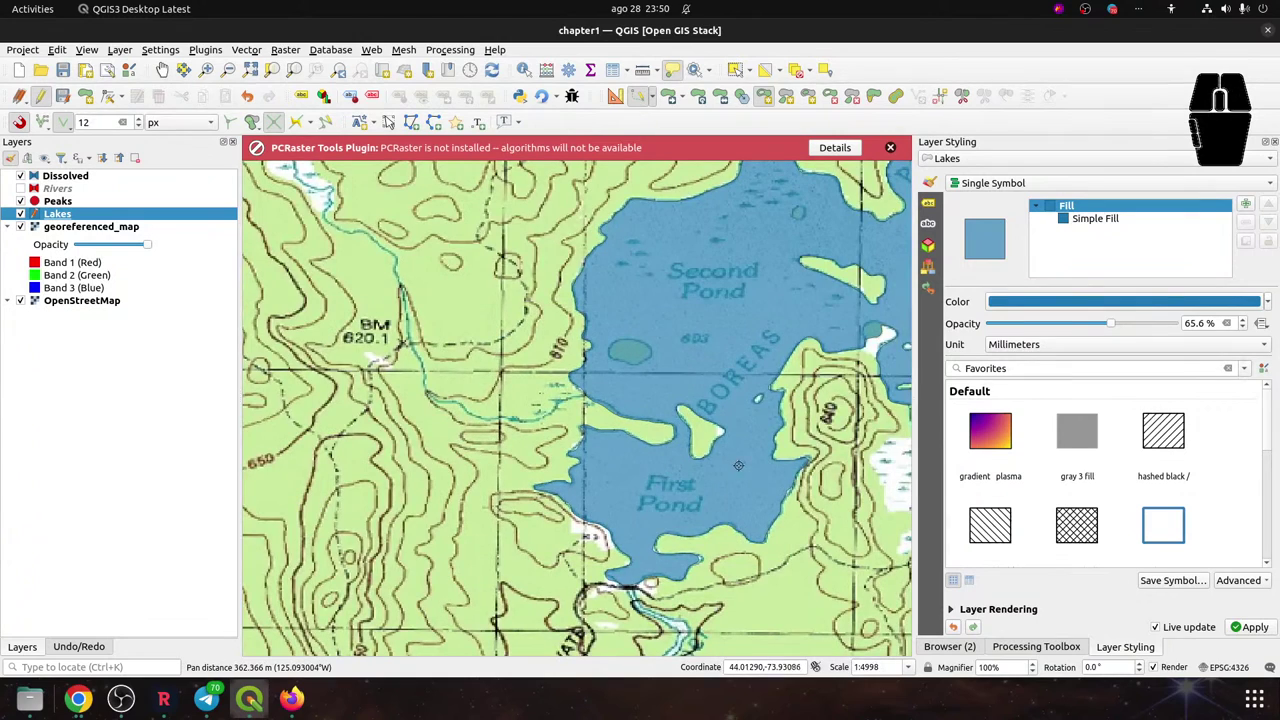
Trace the small oval pond as a new Lakes polygon
scroll(614, 350, up, 3)
drag(614, 350, 577, 366)
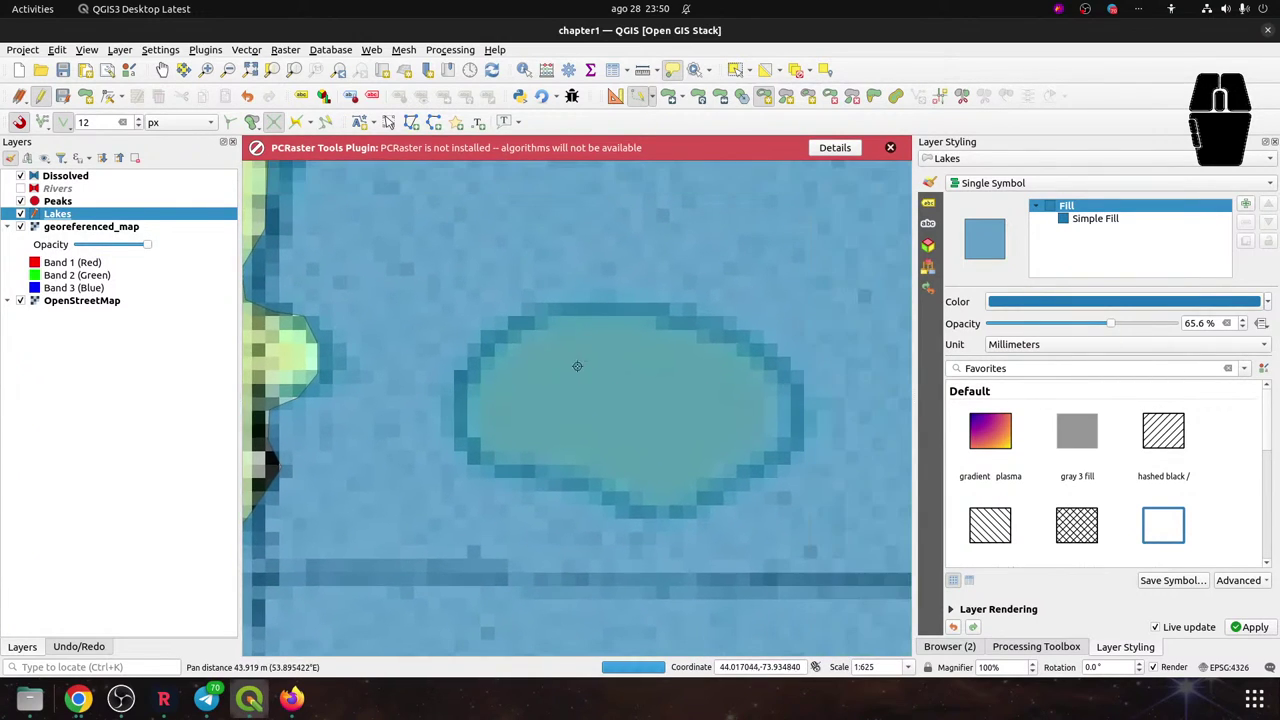
click(543, 312)
mouse_move(675, 314)
mouse_down()
mouse_move(775, 358)
mouse_move(801, 424)
mouse_move(798, 446)
mouse_move(689, 505)
mouse_move(635, 504)
mouse_move(472, 456)
mouse_move(462, 380)
mouse_move(525, 323)
mouse_up()
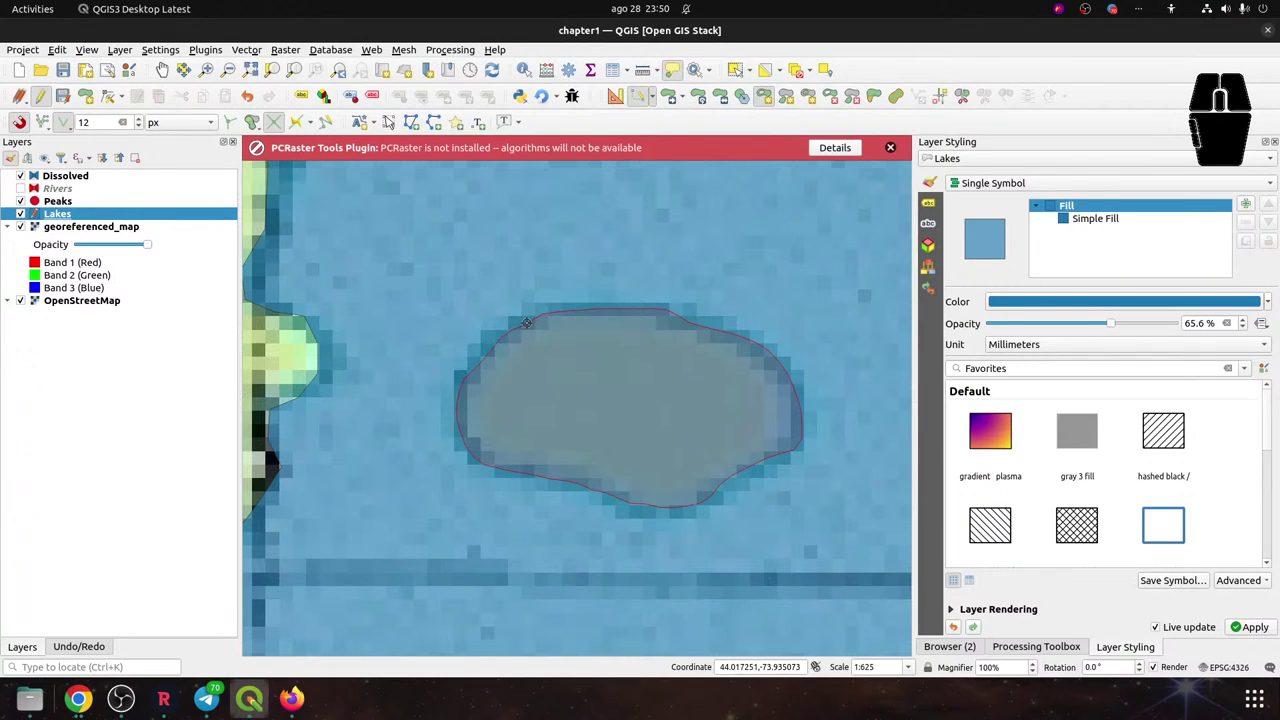
right_click(525, 323)
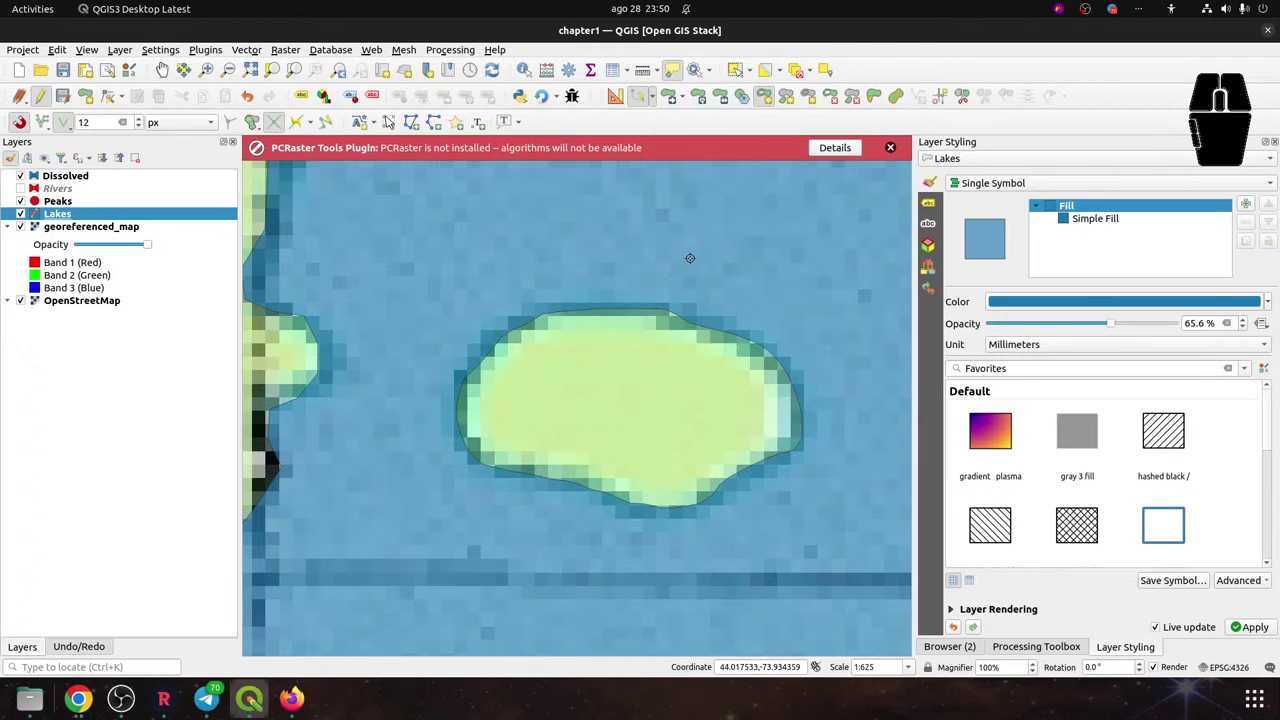
Outline the tiny island in Second Pond so it is cut out of the lake
scroll(690, 258, down, 1)
drag(798, 261, 560, 510)
scroll(654, 353, down, 2)
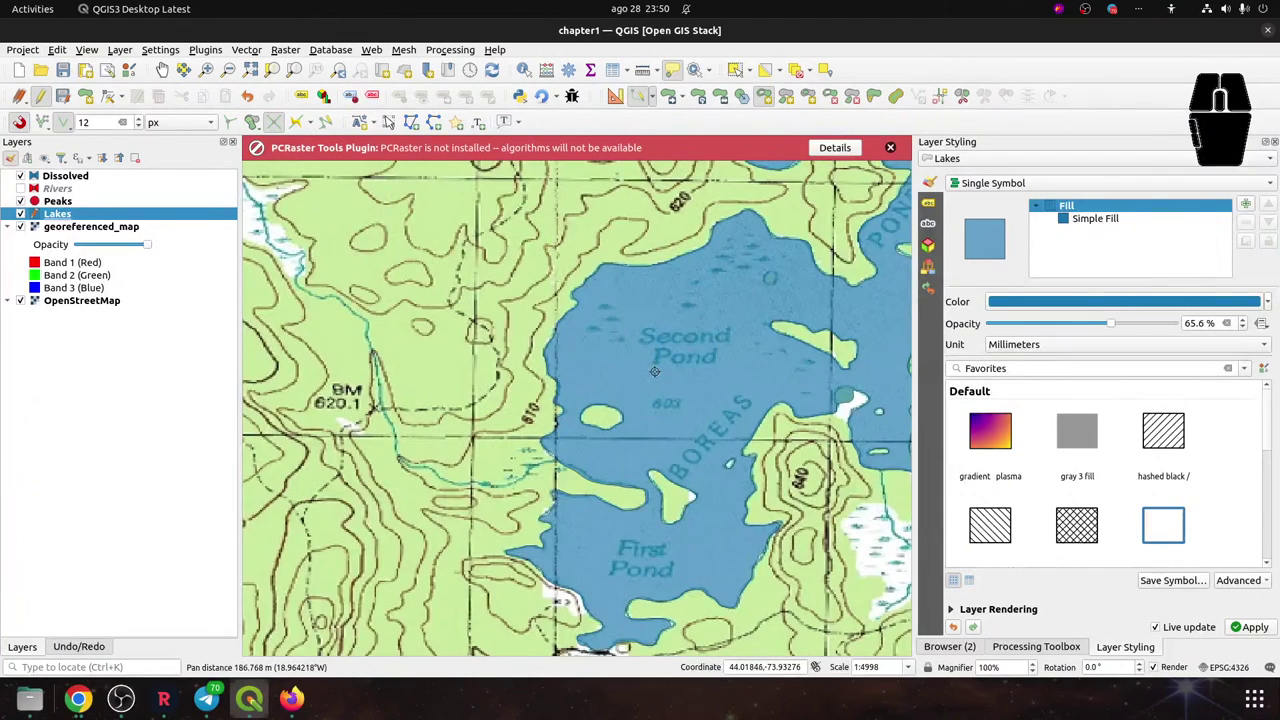
scroll(773, 256, up, 3)
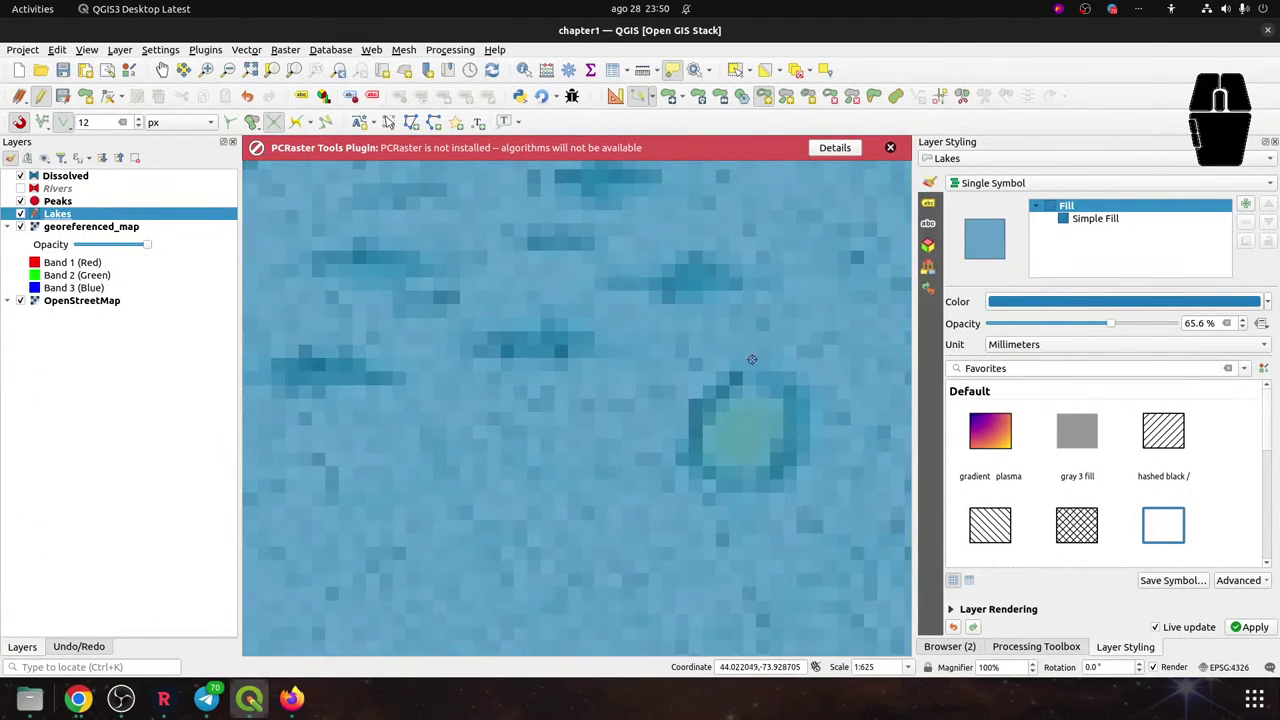
click(795, 442)
click(792, 405)
click(780, 390)
click(760, 382)
click(734, 381)
click(710, 398)
click(702, 428)
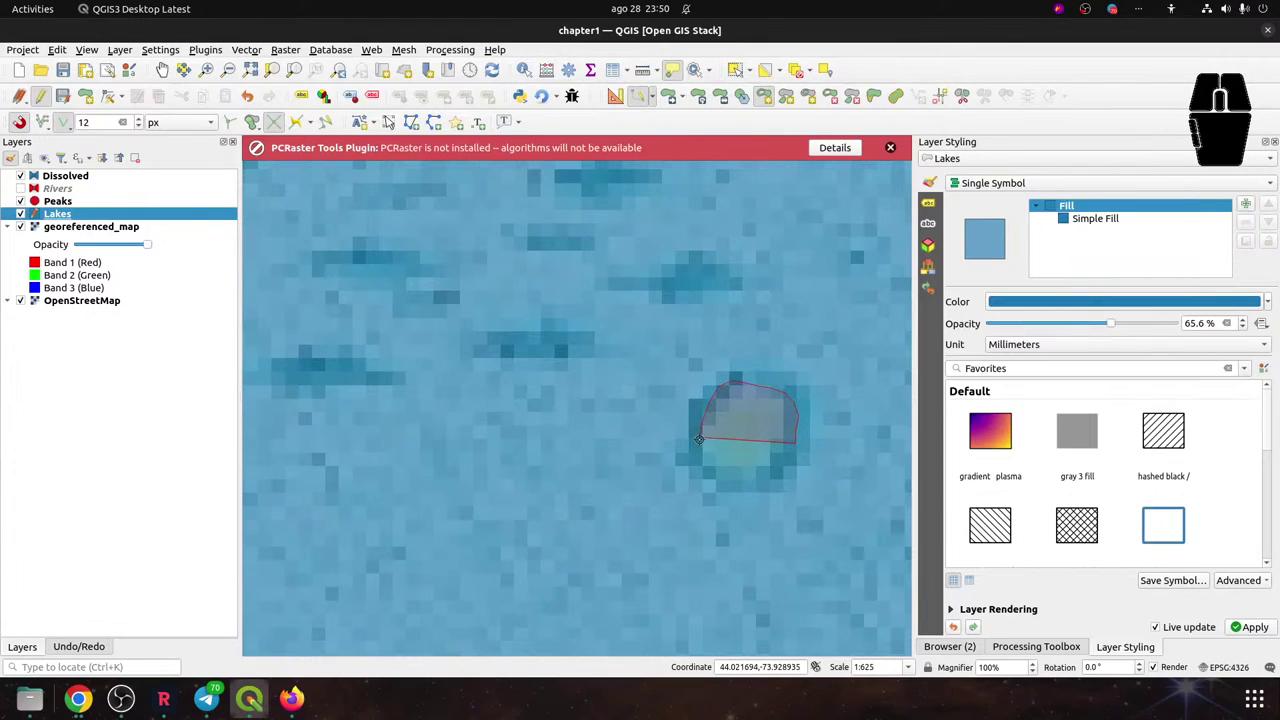
click(704, 458)
click(716, 484)
click(740, 491)
click(765, 480)
click(781, 461)
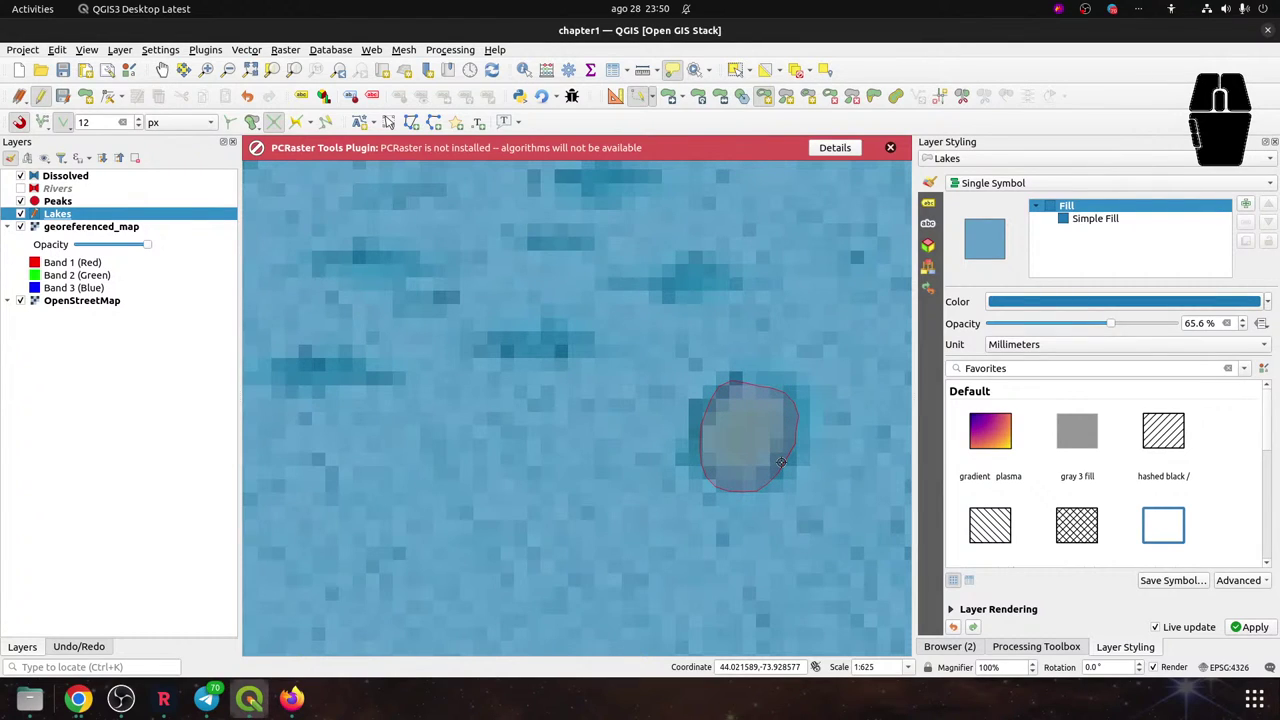
right_click(781, 461)
Pan the map up until First Pond shows below Second Pond
scroll(809, 359, down, 1)
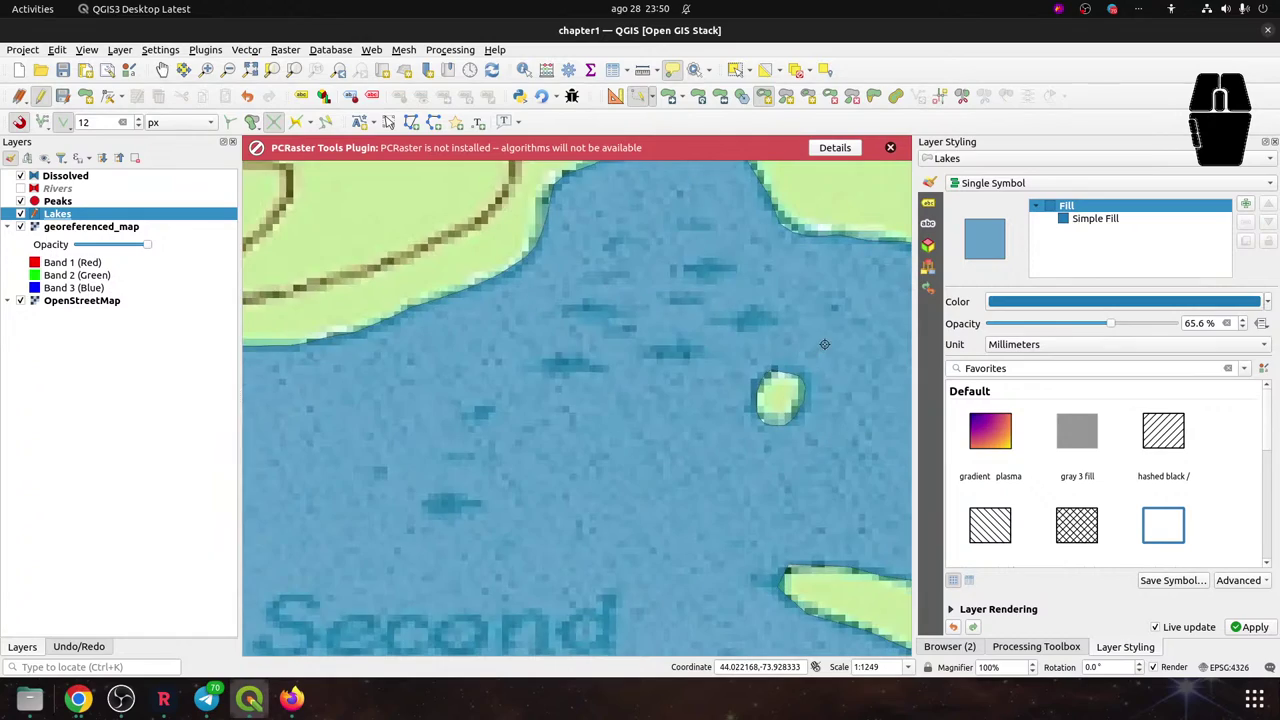
scroll(824, 344, down, 2)
drag(848, 387, 741, 336)
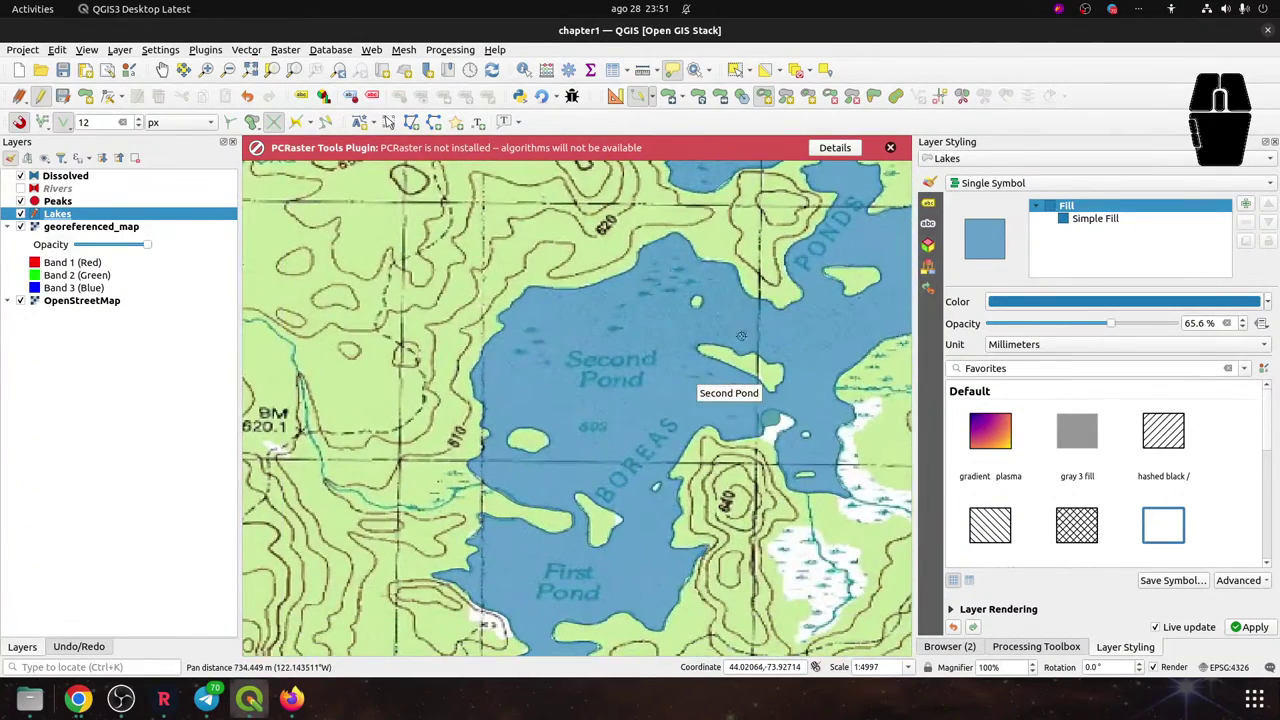
drag(646, 411, 646, 532)
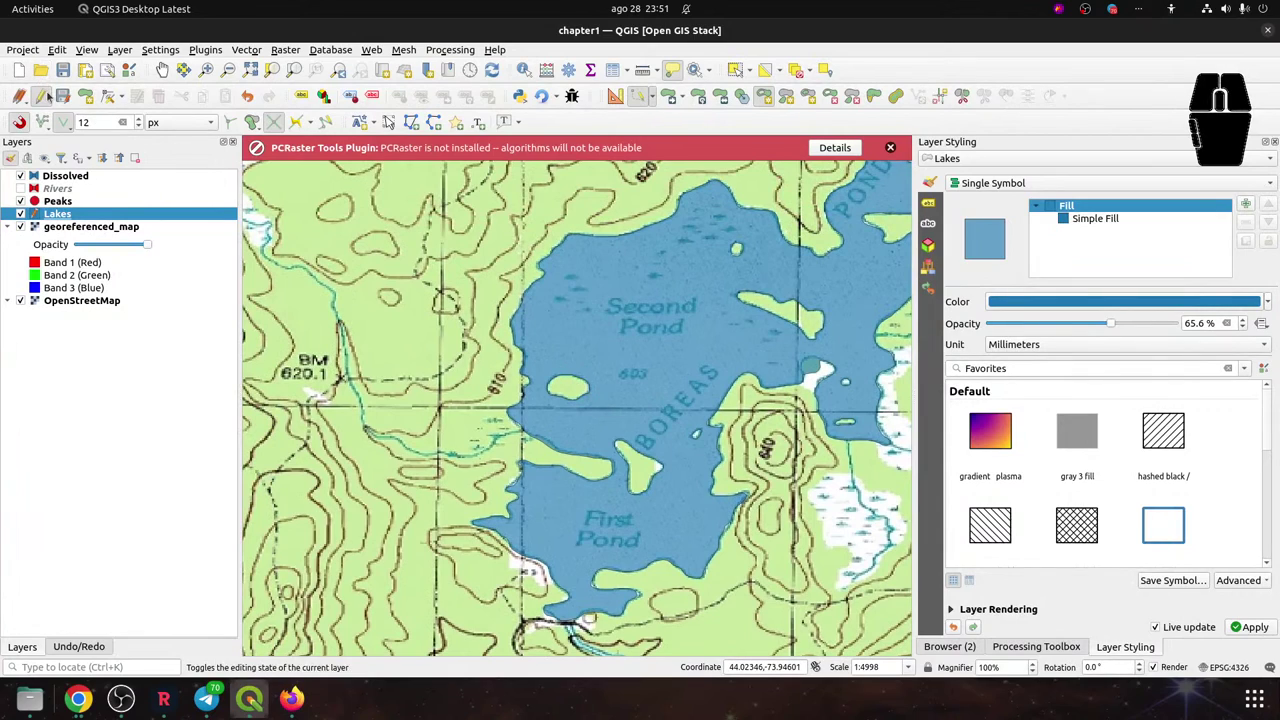
Save the Lakes edits, turn editing off, and zoom out toward the full map sheet
click(58, 97)
click(41, 96)
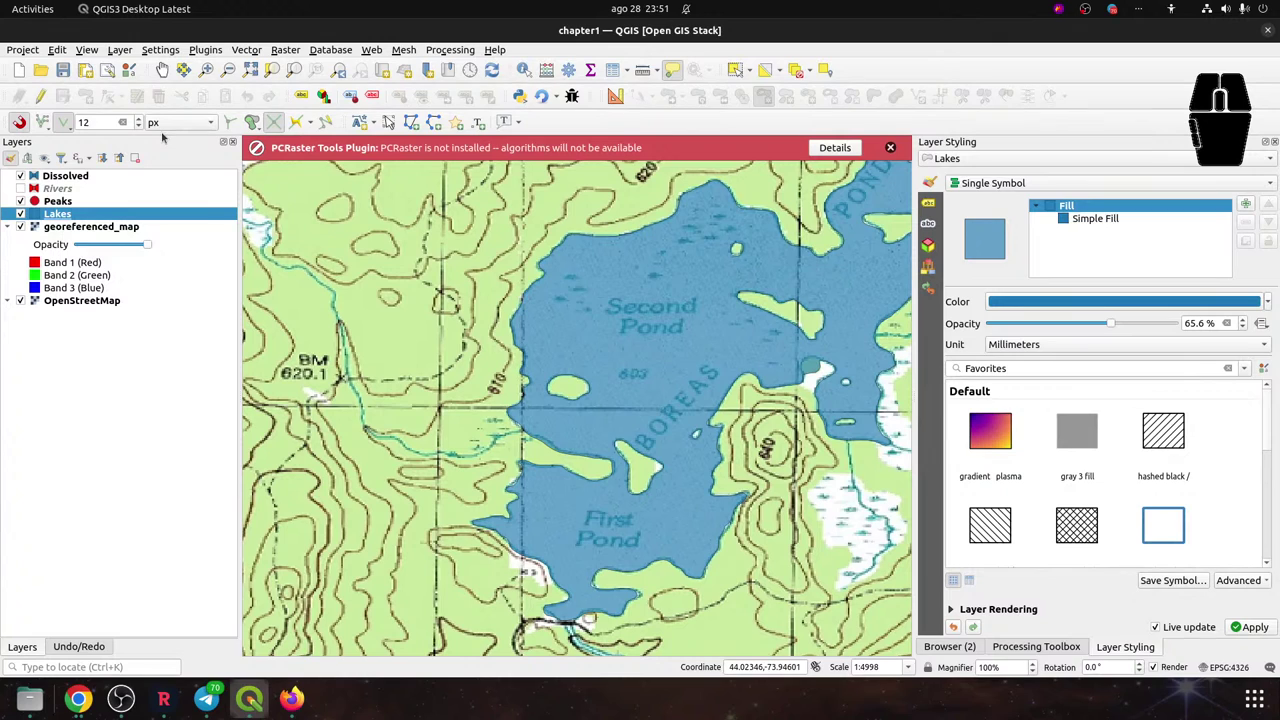
scroll(428, 272, down, 3)
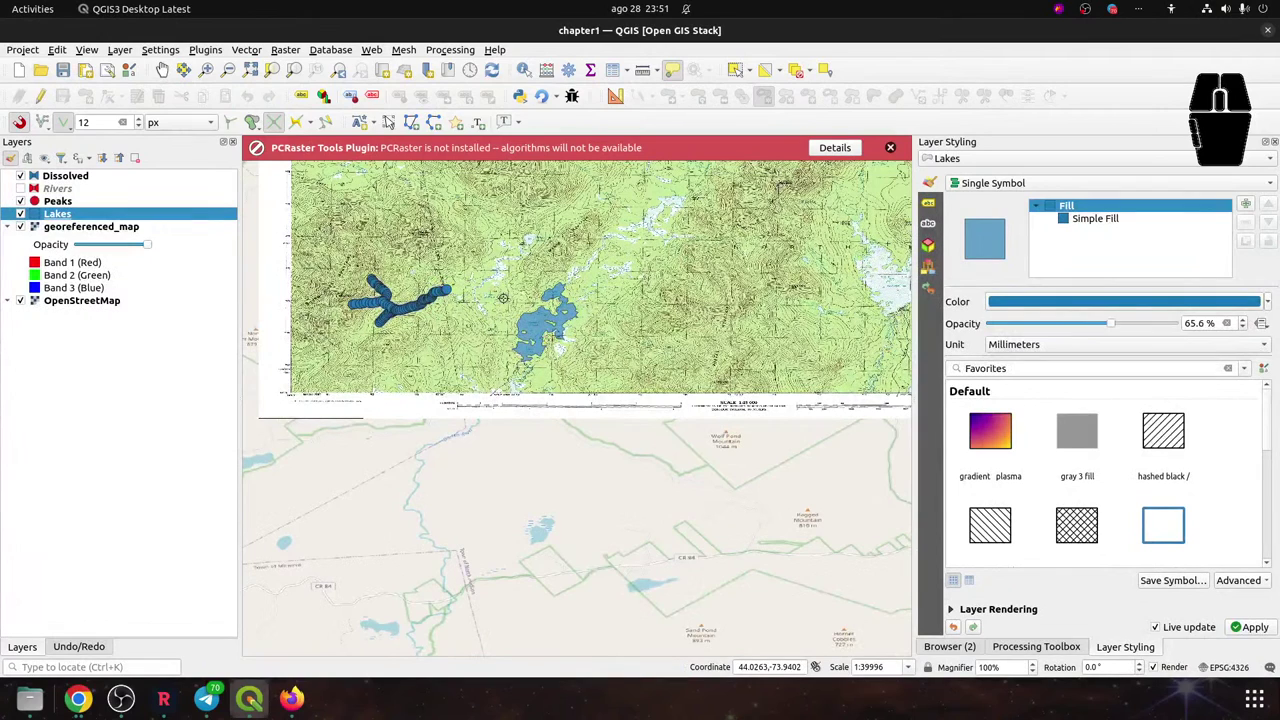
mouse_move(560, 303)
Select the Peaks layer and switch the symbol group to All Symbols
click(55, 201)
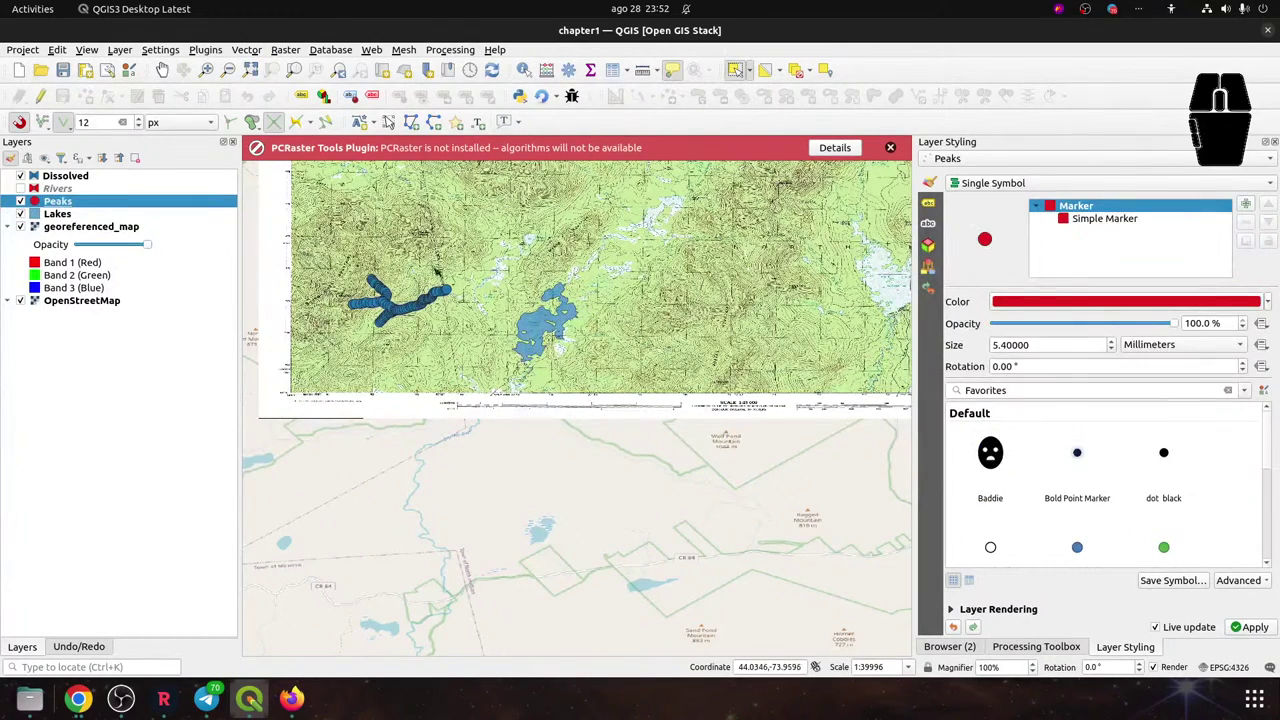
drag(604, 232, 577, 512)
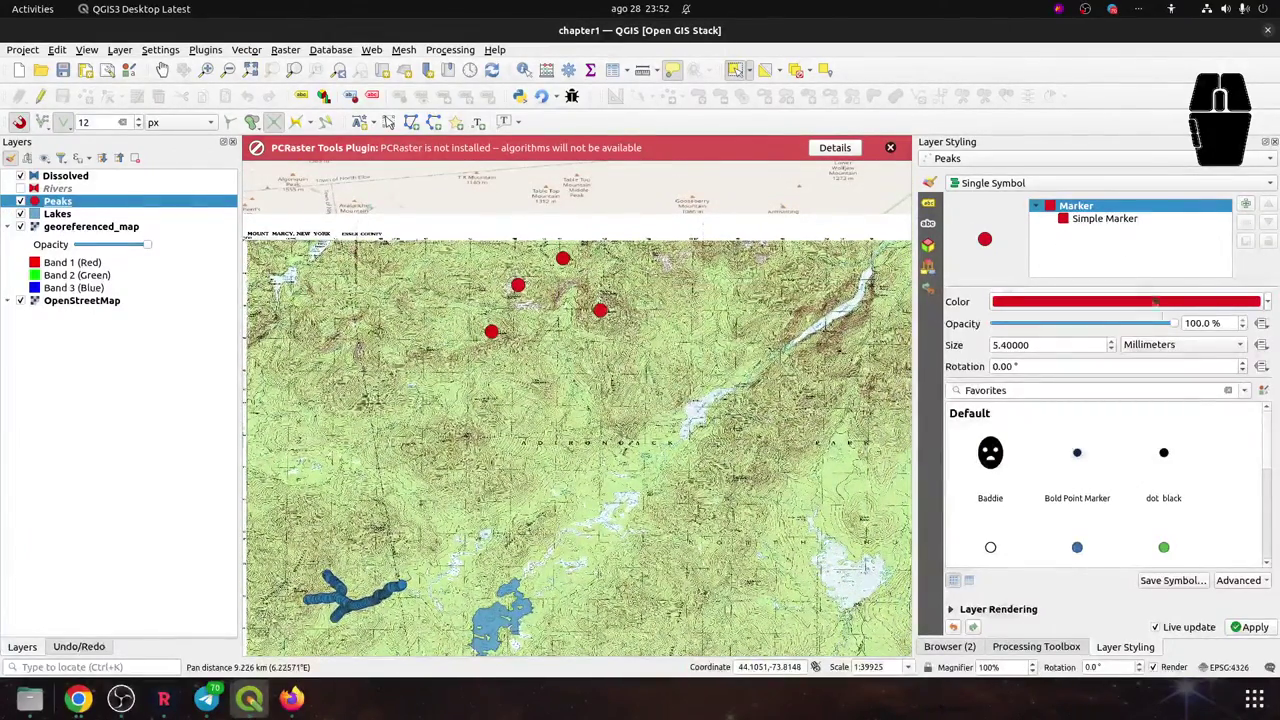
scroll(1198, 483, down, 1)
scroll(1198, 483, down, 3)
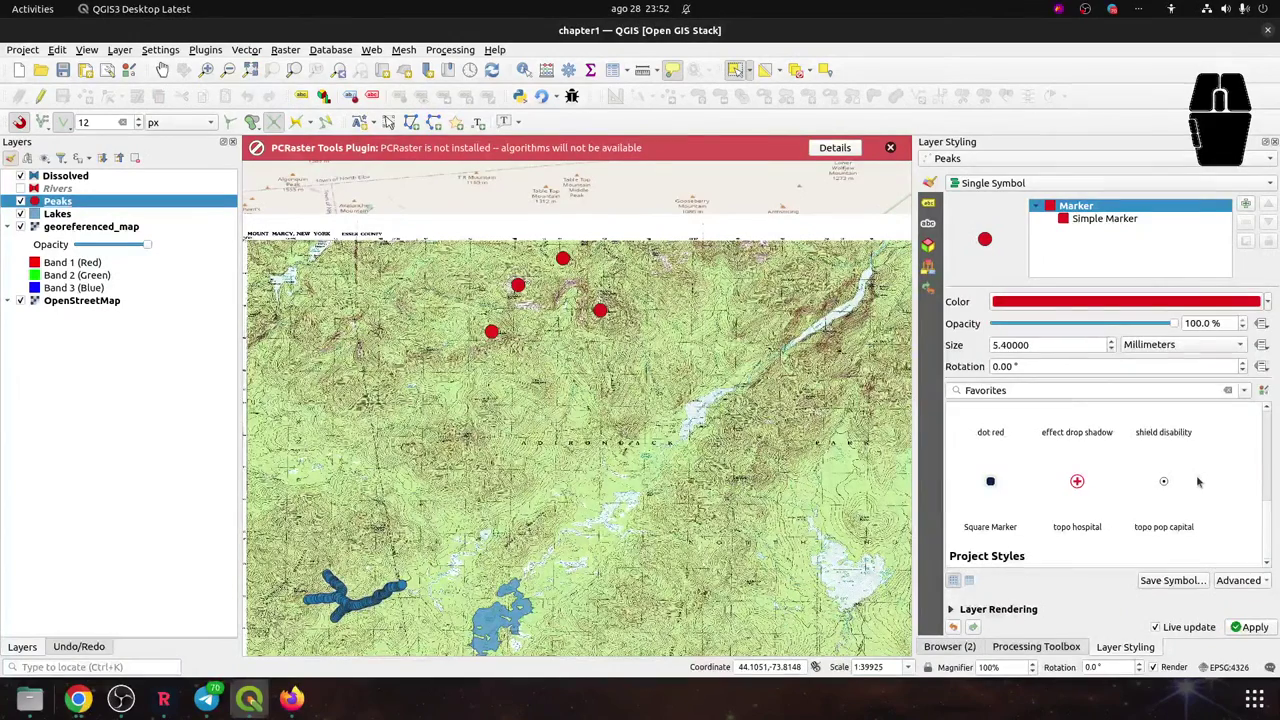
click(1243, 390)
click(1020, 415)
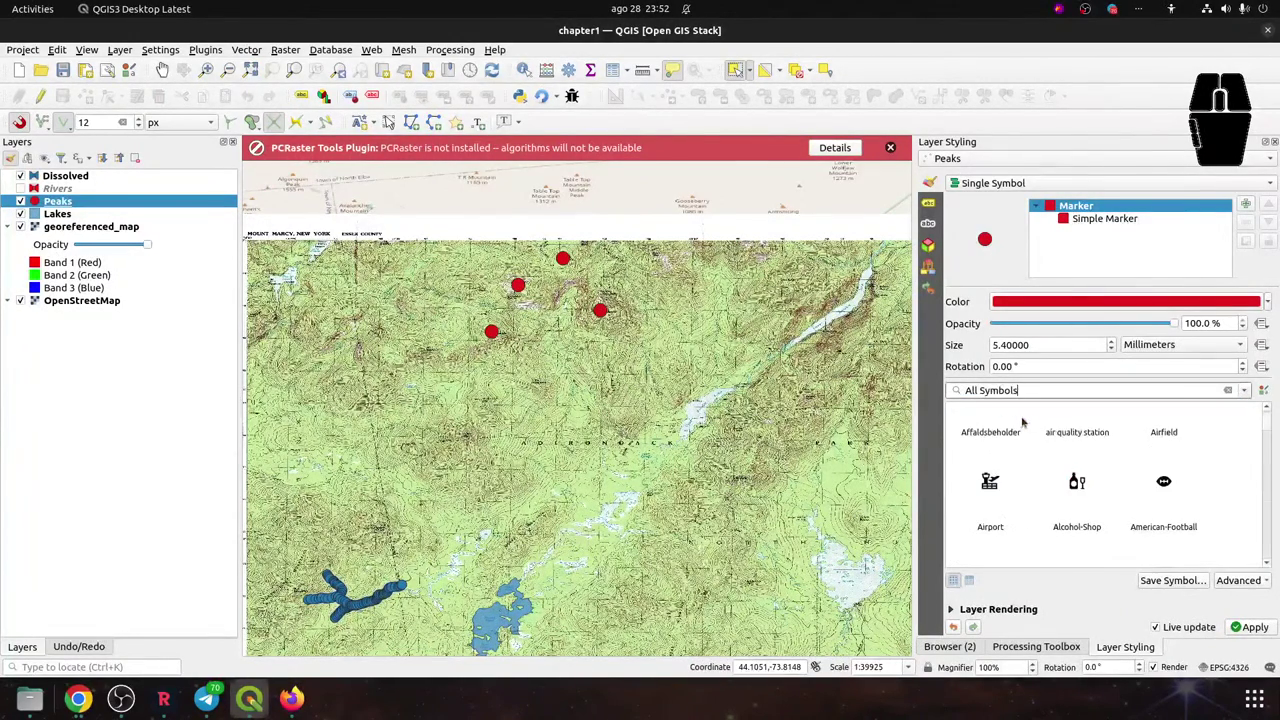
Browse the symbols, trying the Jewish star and Ear before applying the Dagger marker
scroll(1189, 446, down, 2)
scroll(1185, 440, up, 4)
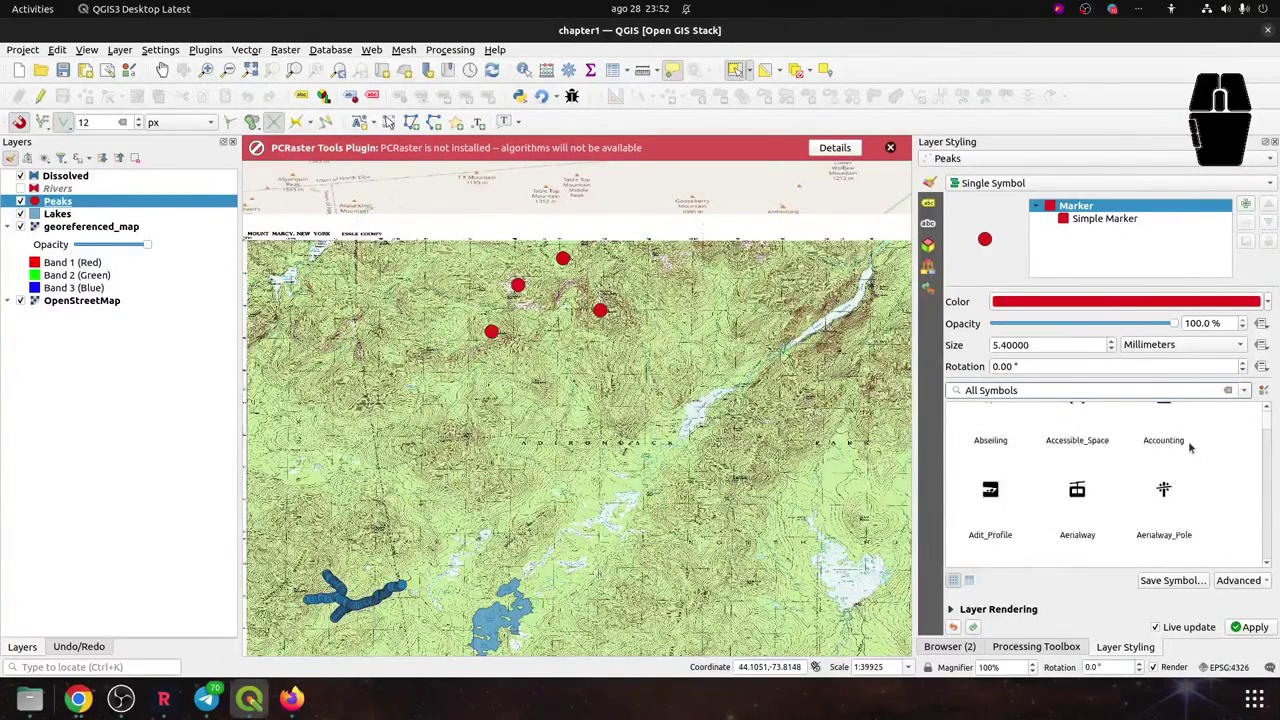
scroll(1178, 425, down, 2)
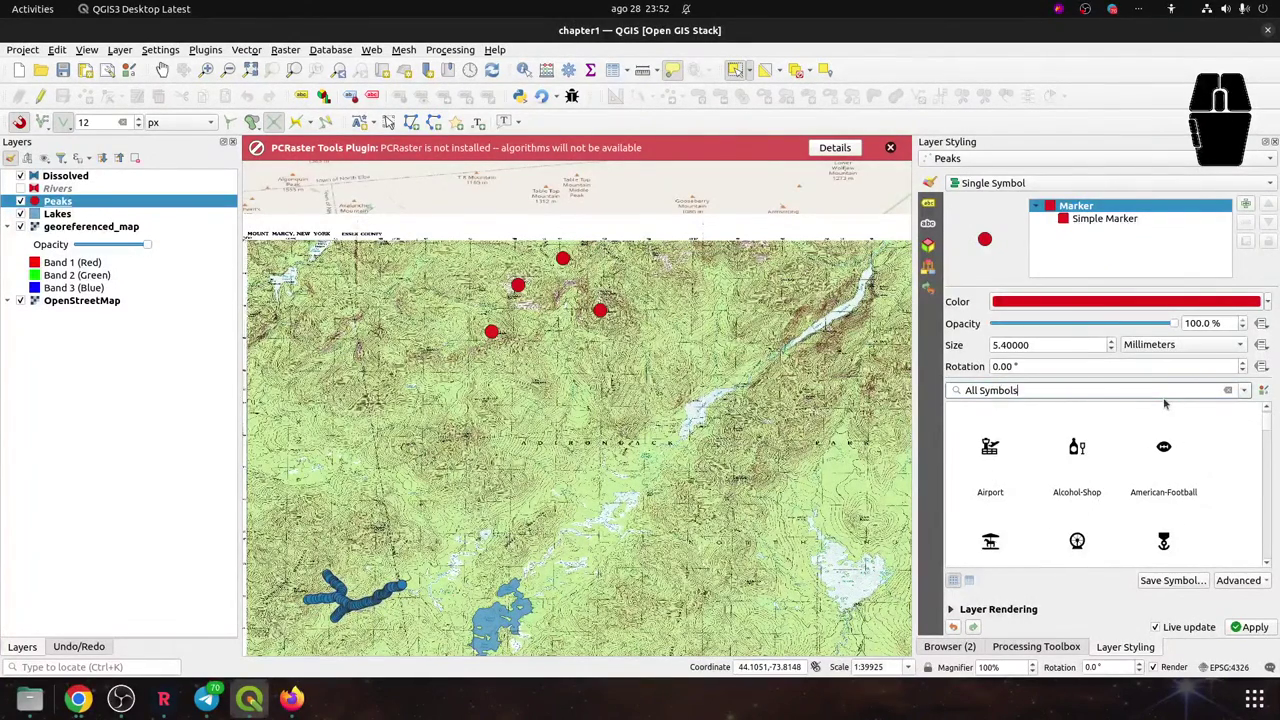
scroll(1160, 410, down, 6)
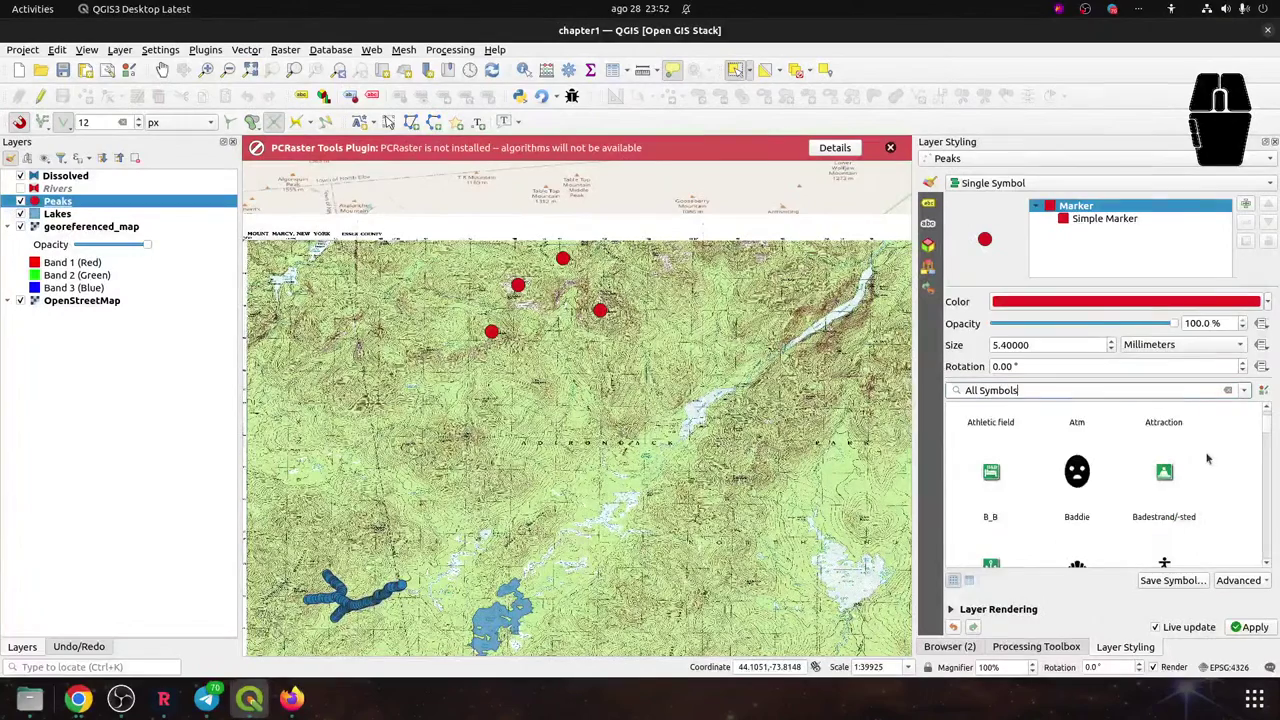
scroll(1195, 457, down, 4)
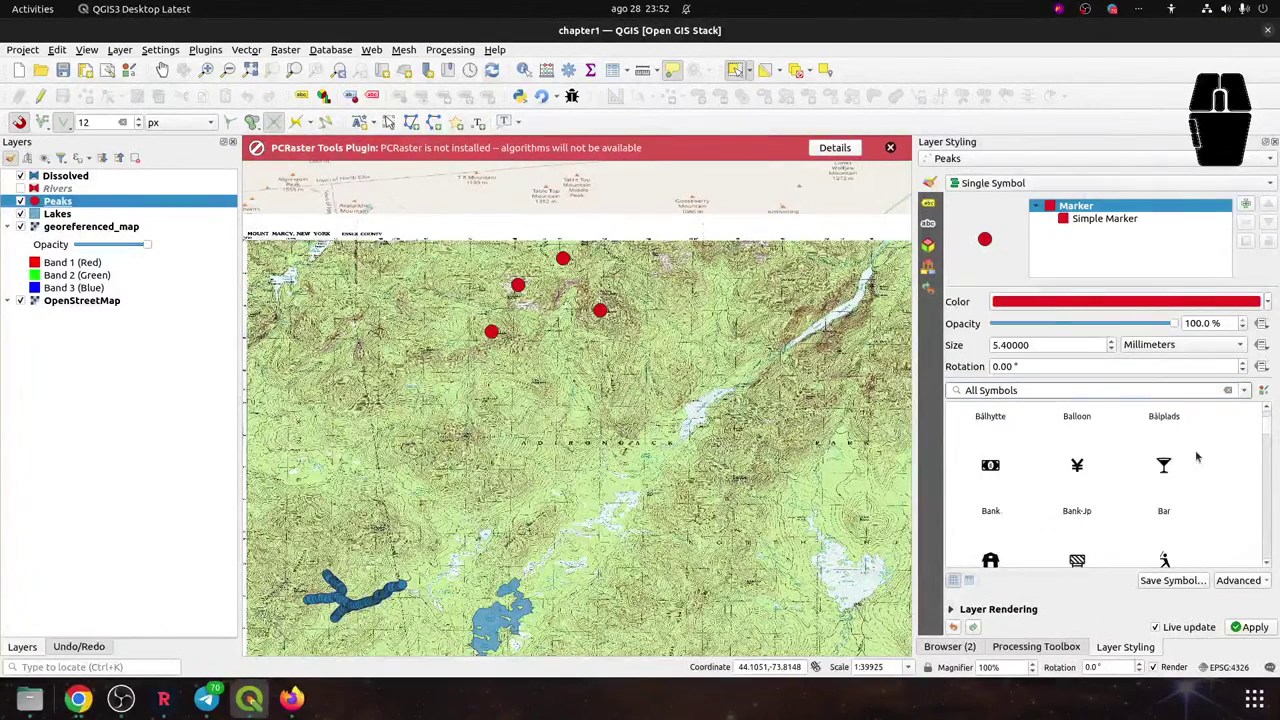
scroll(1197, 457, down, 5)
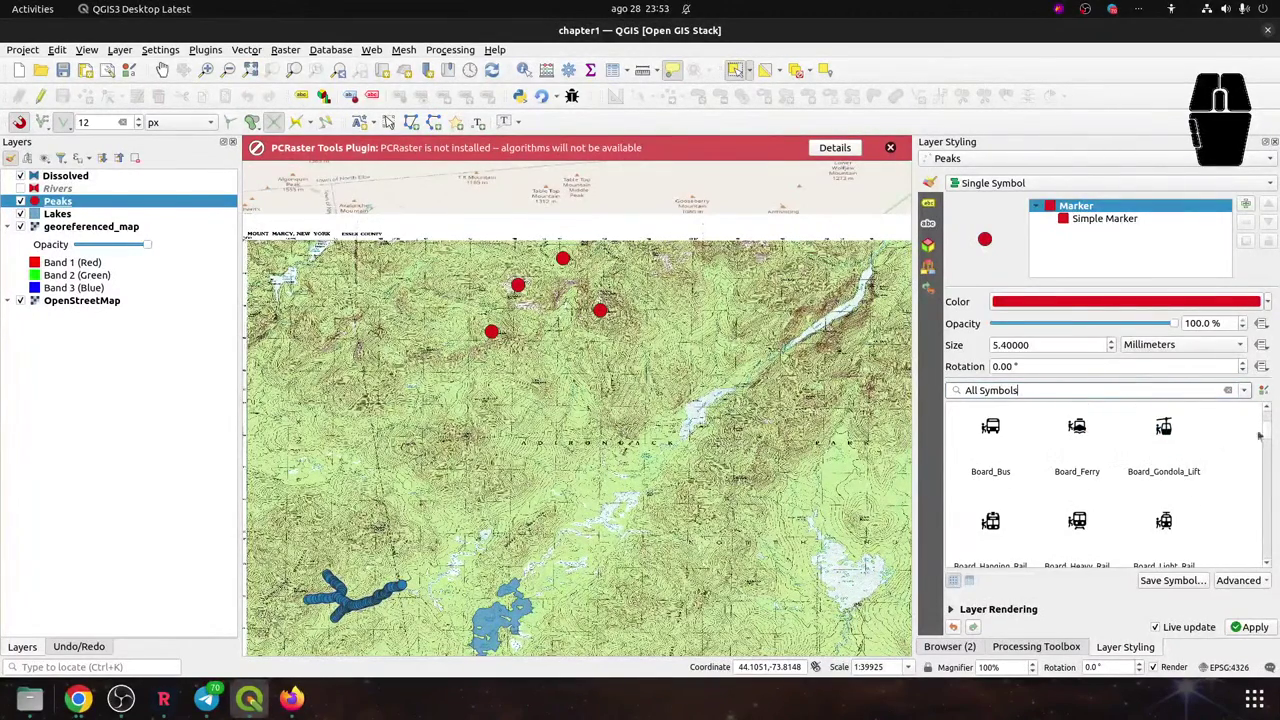
drag(1267, 435, 1263, 522)
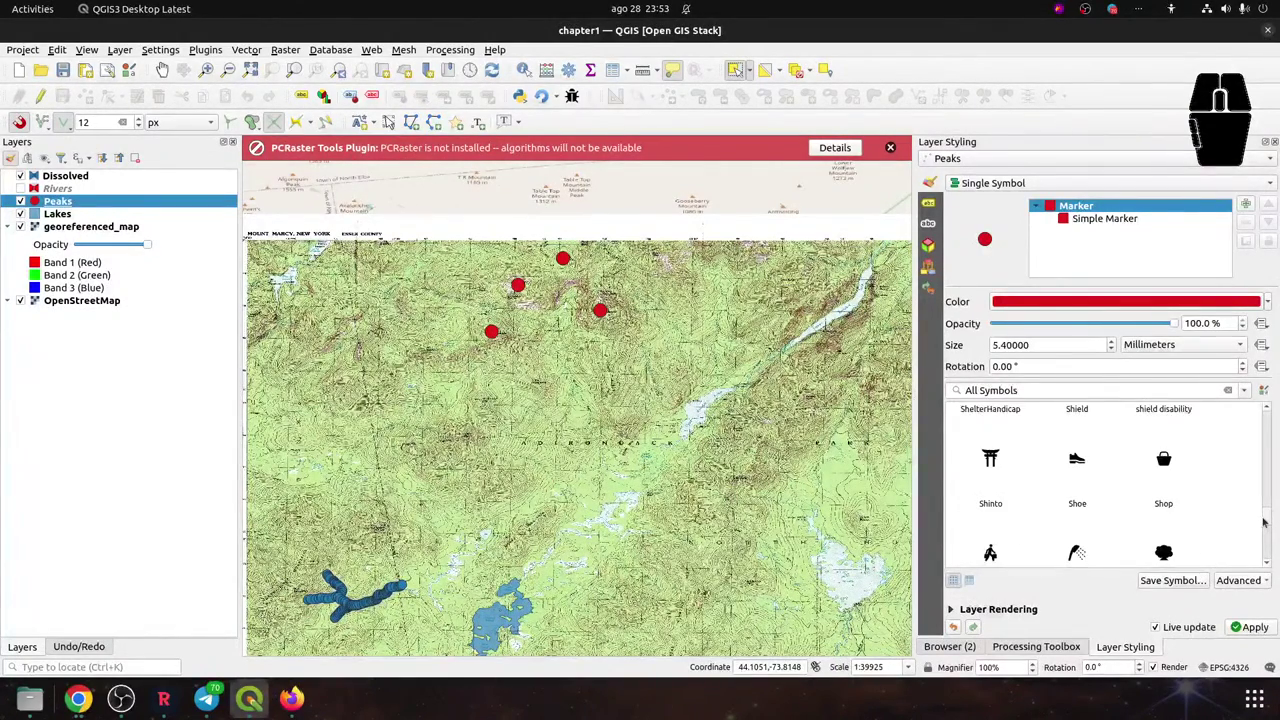
scroll(1207, 472, up, 5)
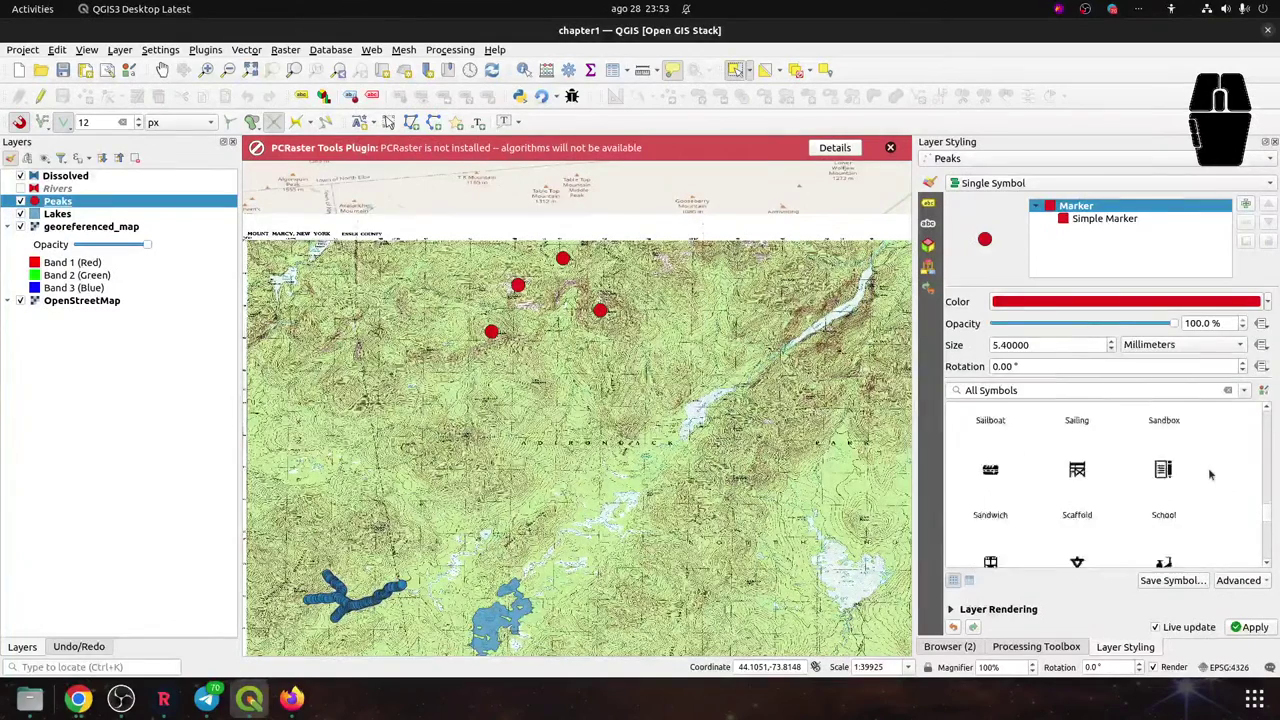
scroll(1207, 472, up, 3)
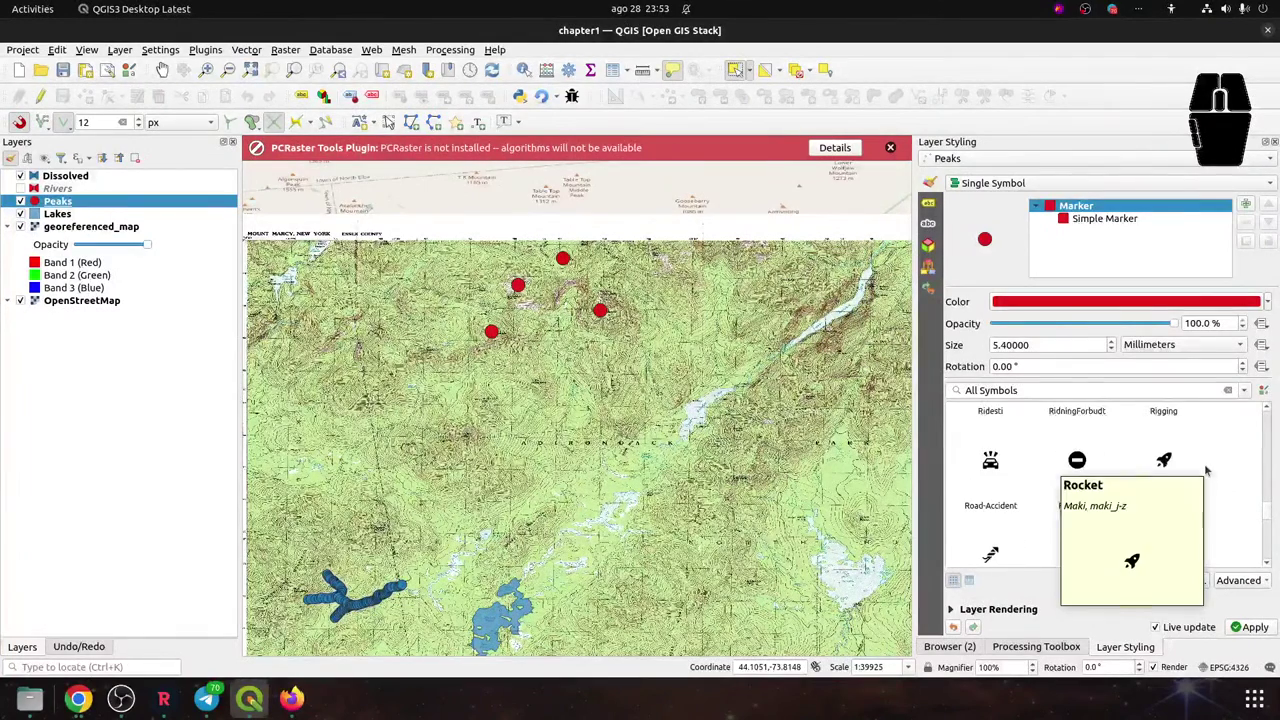
scroll(1207, 470, up, 5)
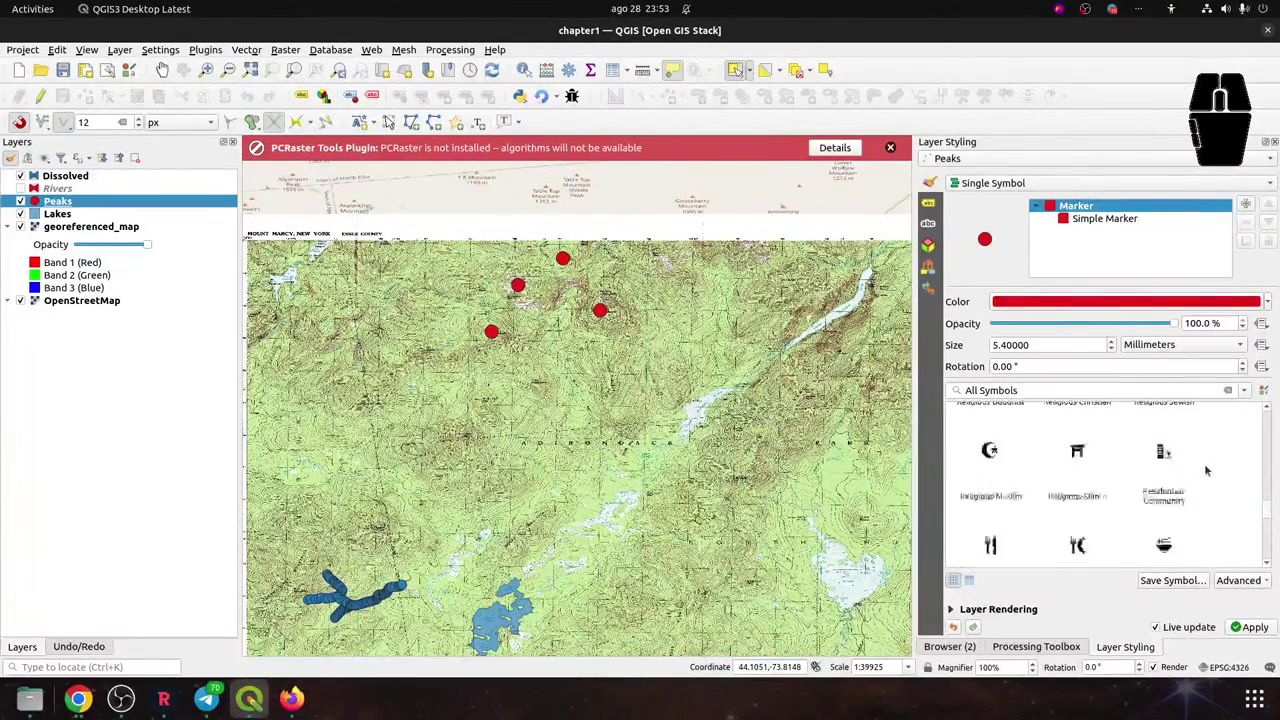
scroll(1205, 470, up, 5)
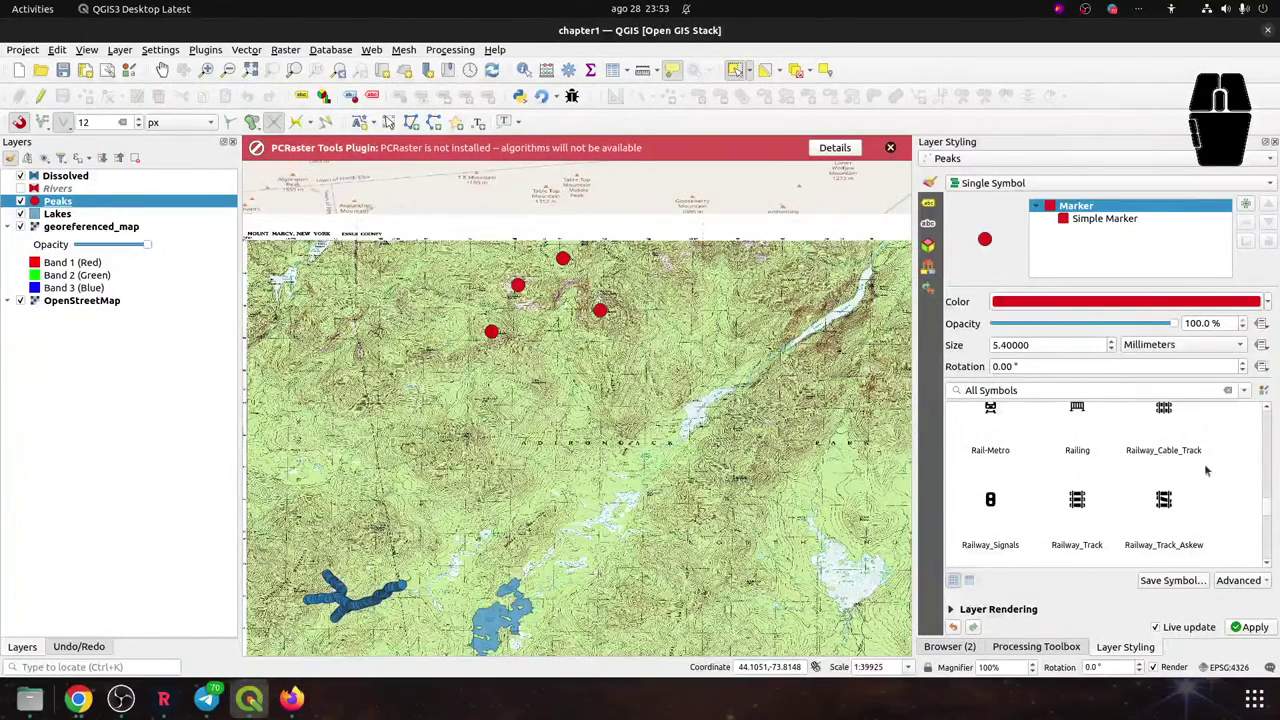
scroll(1204, 463, up, 1)
scroll(1202, 467, down, 3)
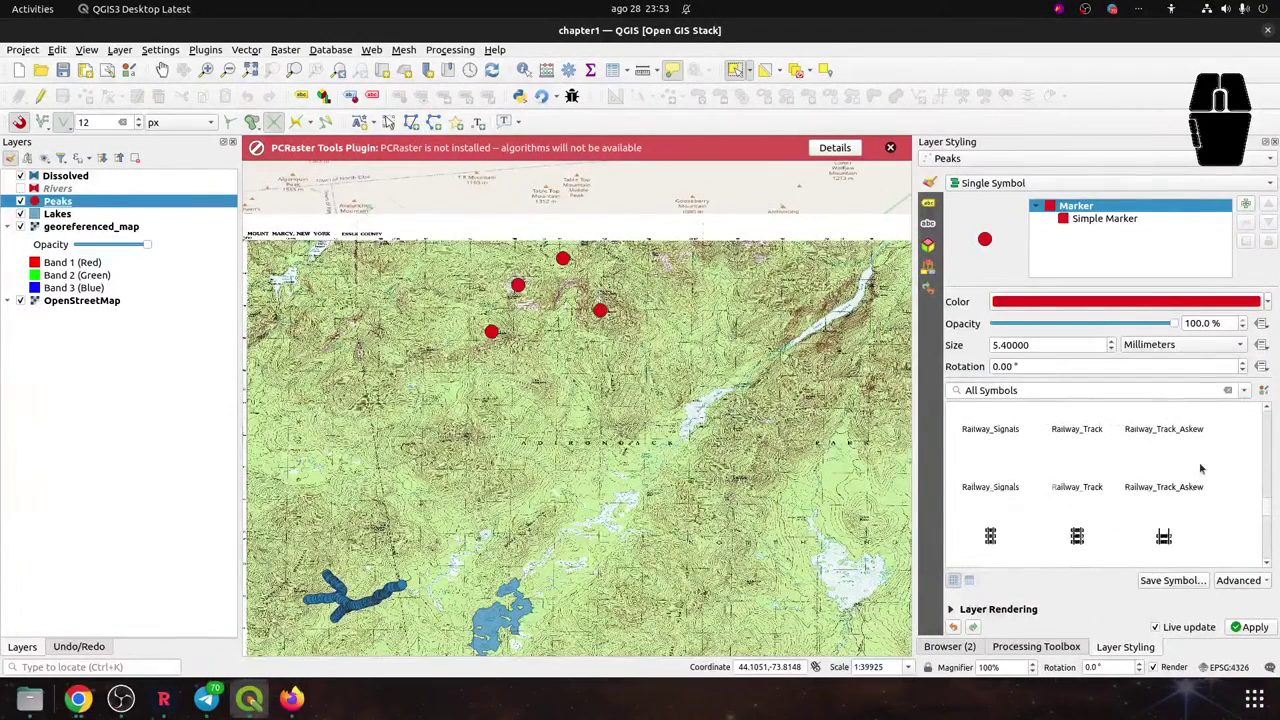
scroll(1200, 468, down, 3)
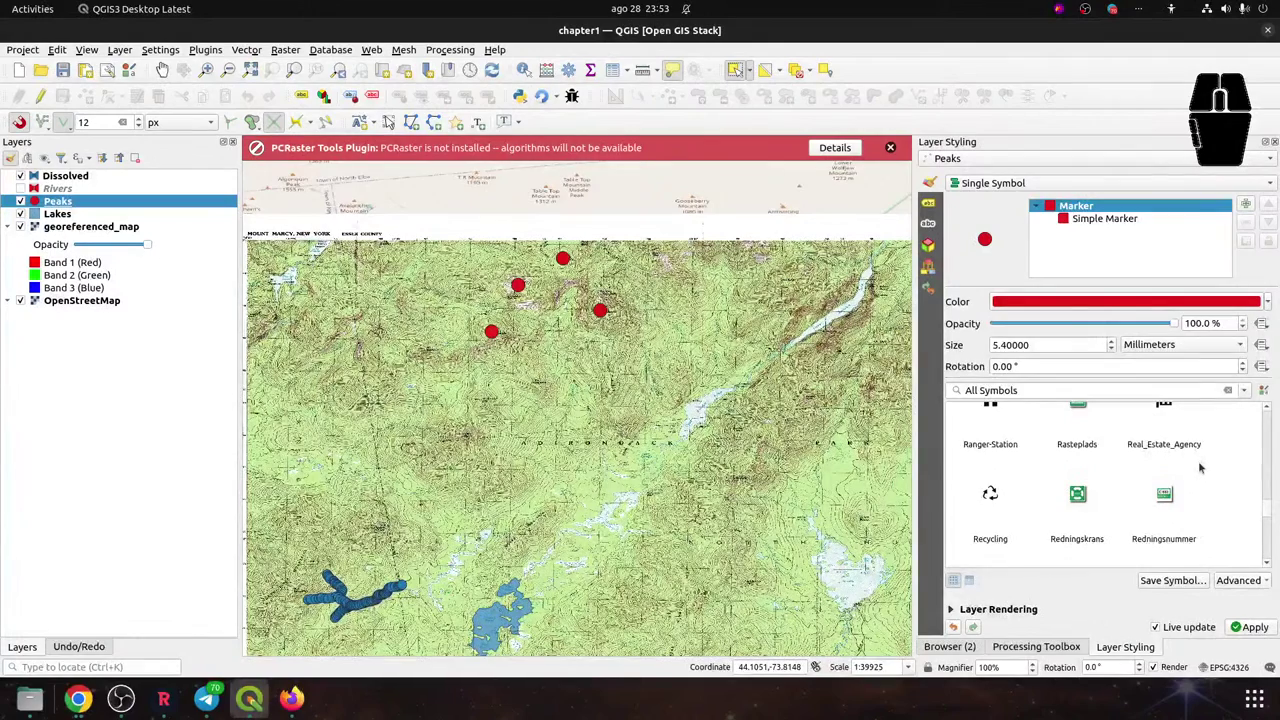
scroll(1200, 467, down, 2)
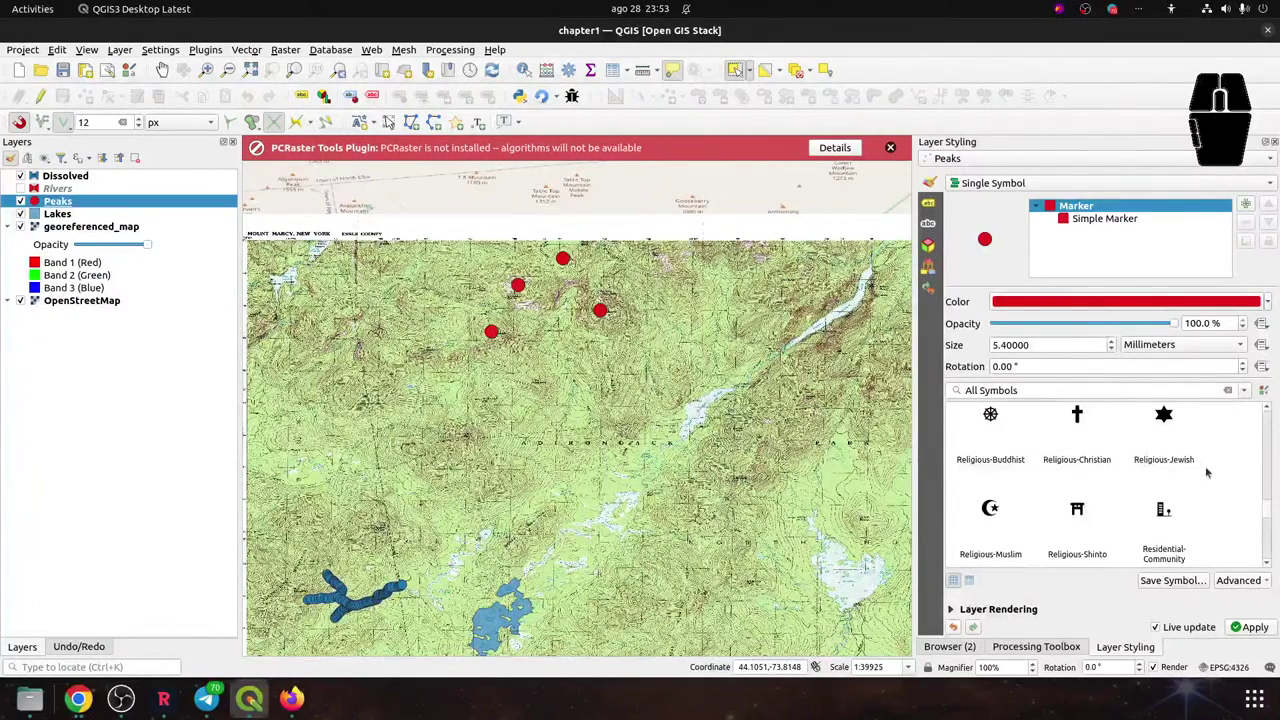
click(1163, 418)
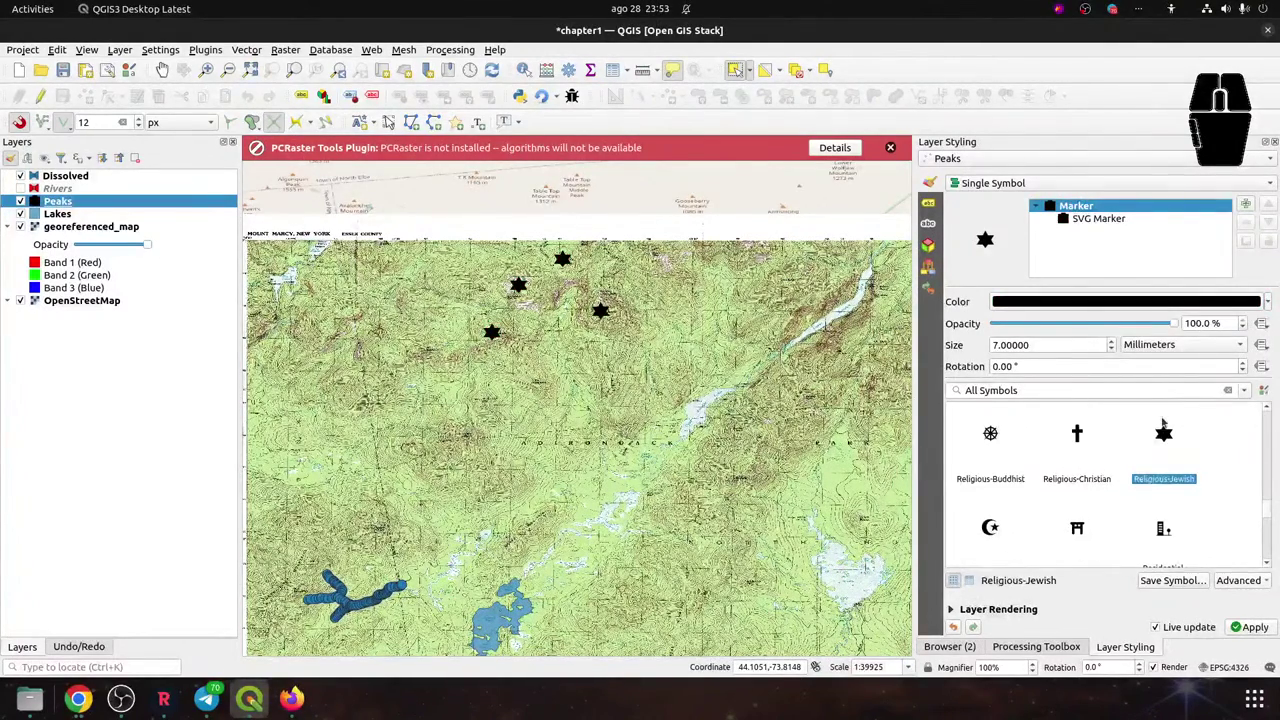
key(Right)
key(e)
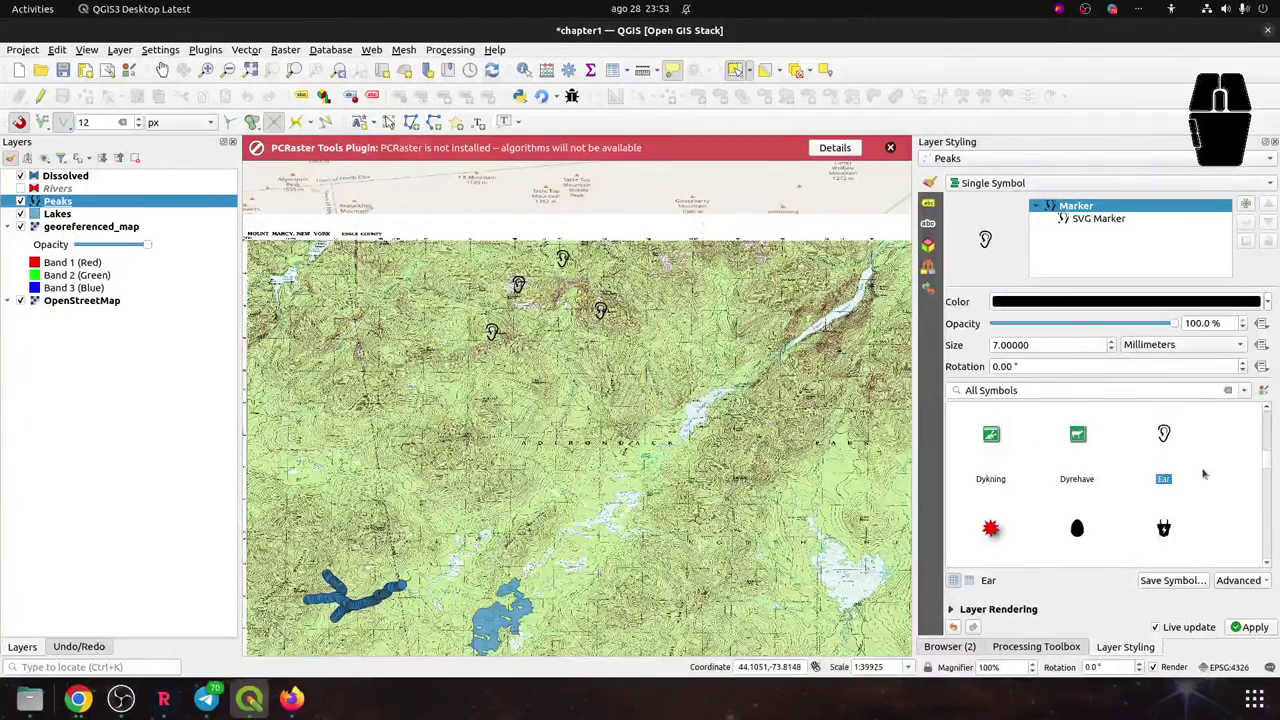
key(d)
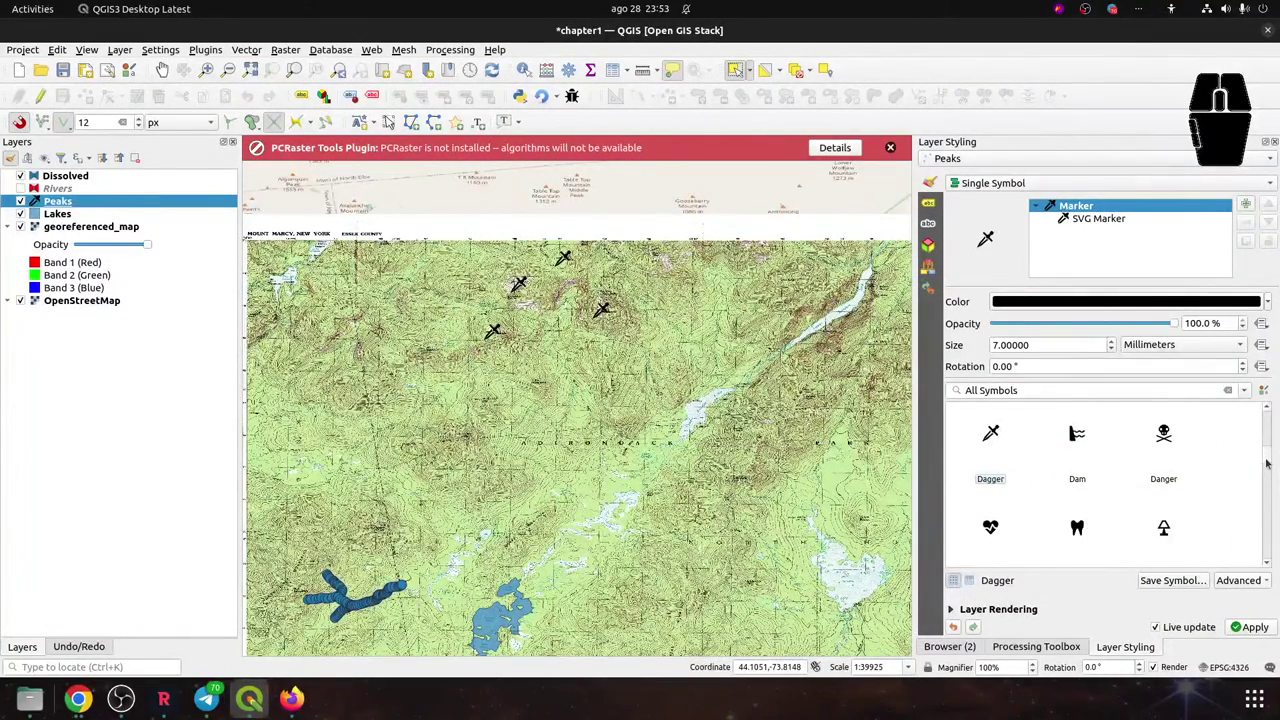
scroll(1267, 476, down, 5)
drag(1267, 476, 1272, 516)
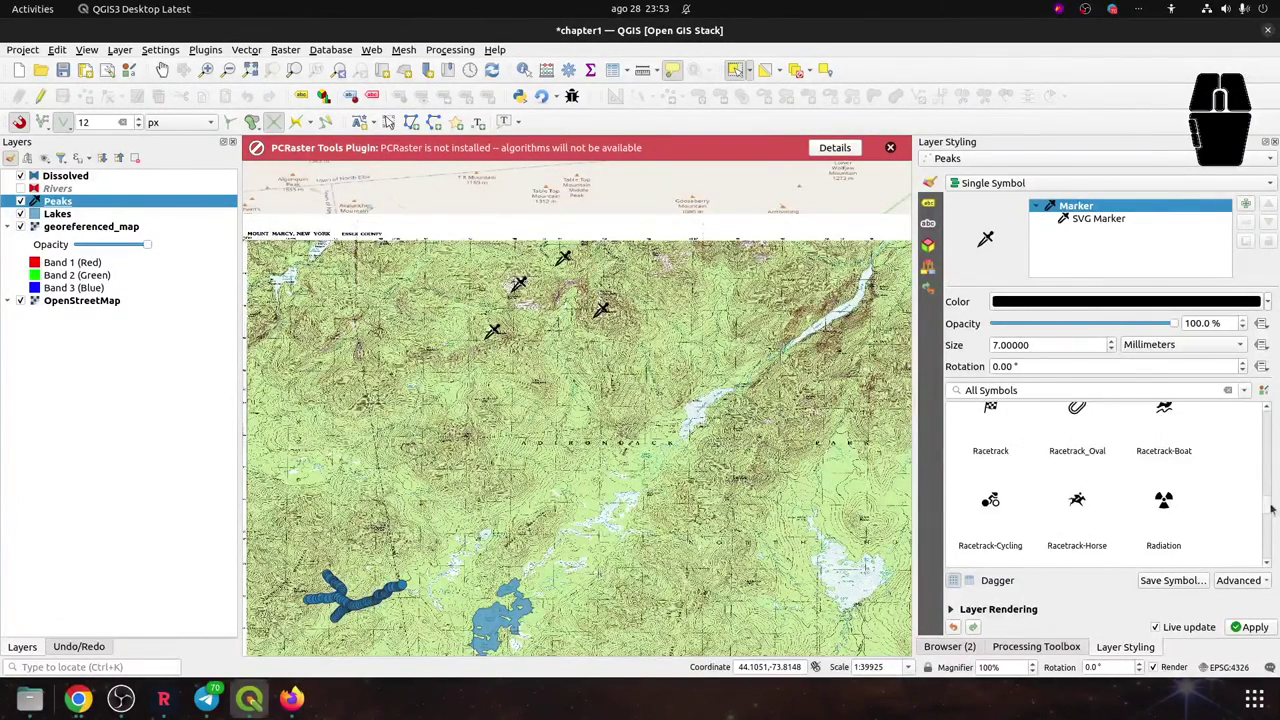
Search symbols for 'red' then 'Mark' and apply the concentric ring marker to Peaks
click(990, 392)
triple_click(990, 390)
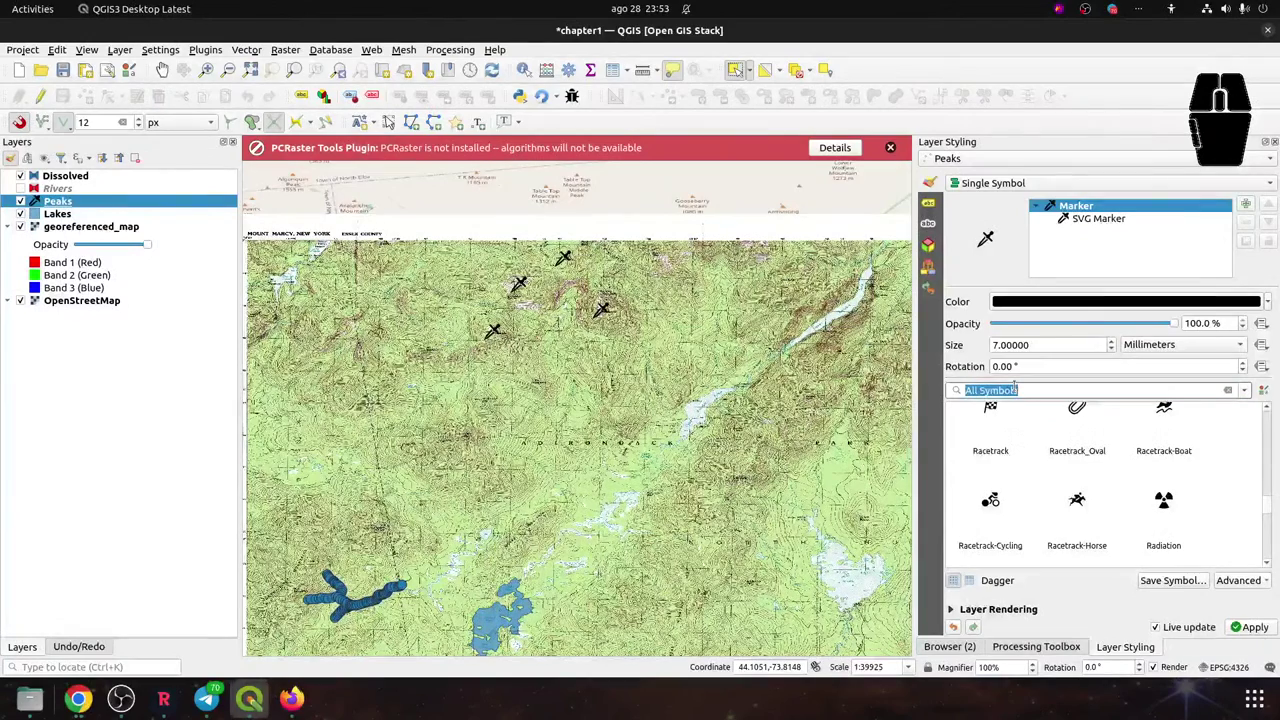
text(red)
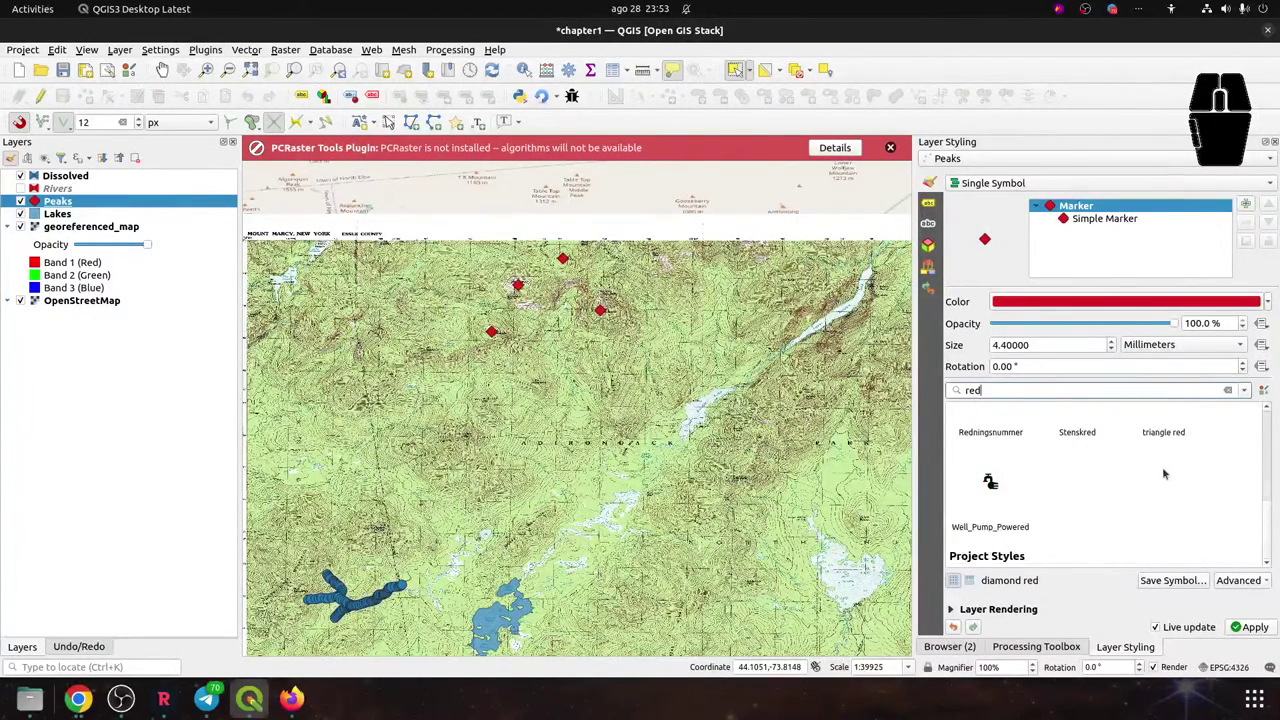
scroll(1163, 474, up, 3)
scroll(1163, 472, down, 3)
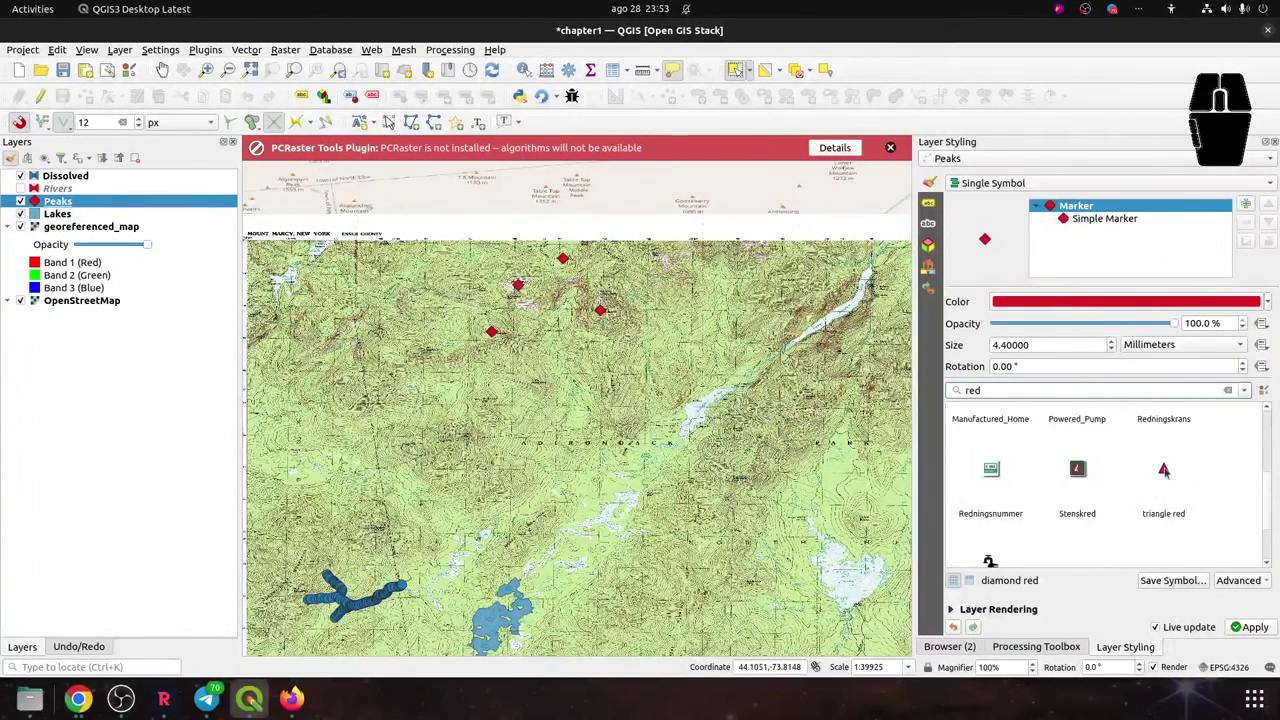
scroll(1164, 472, down, 1)
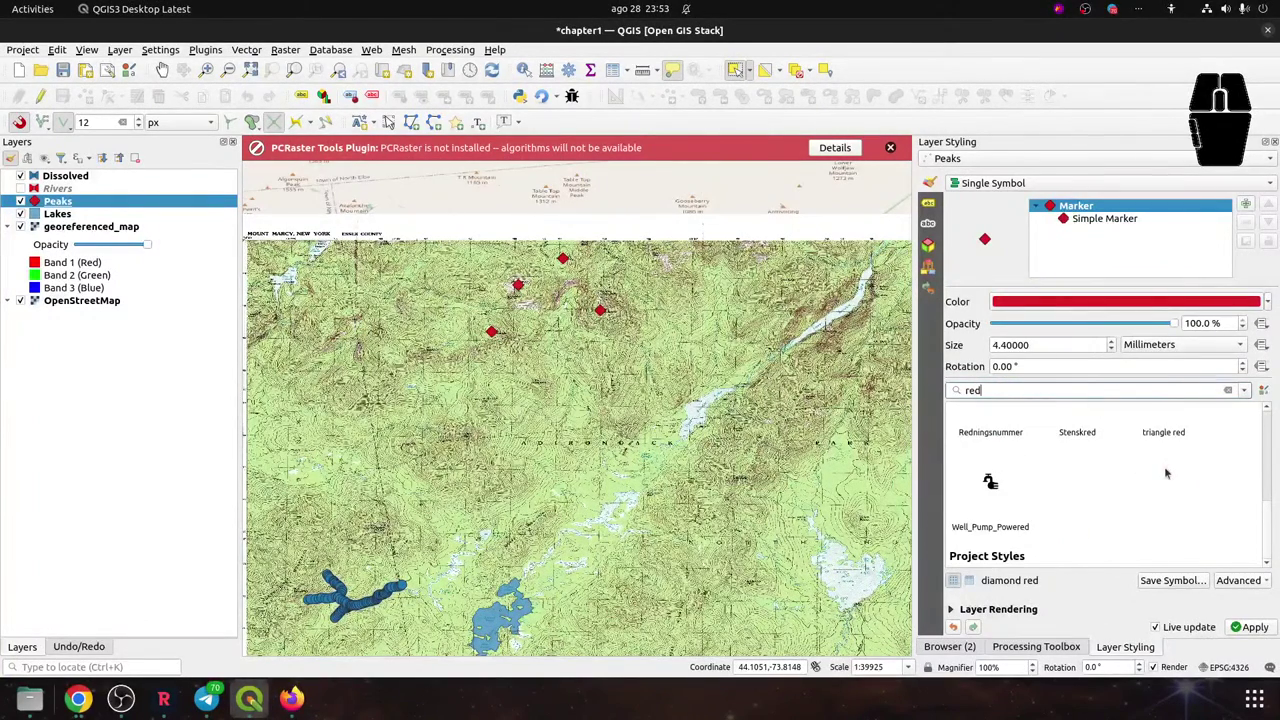
double_click(971, 390)
text(Marker)
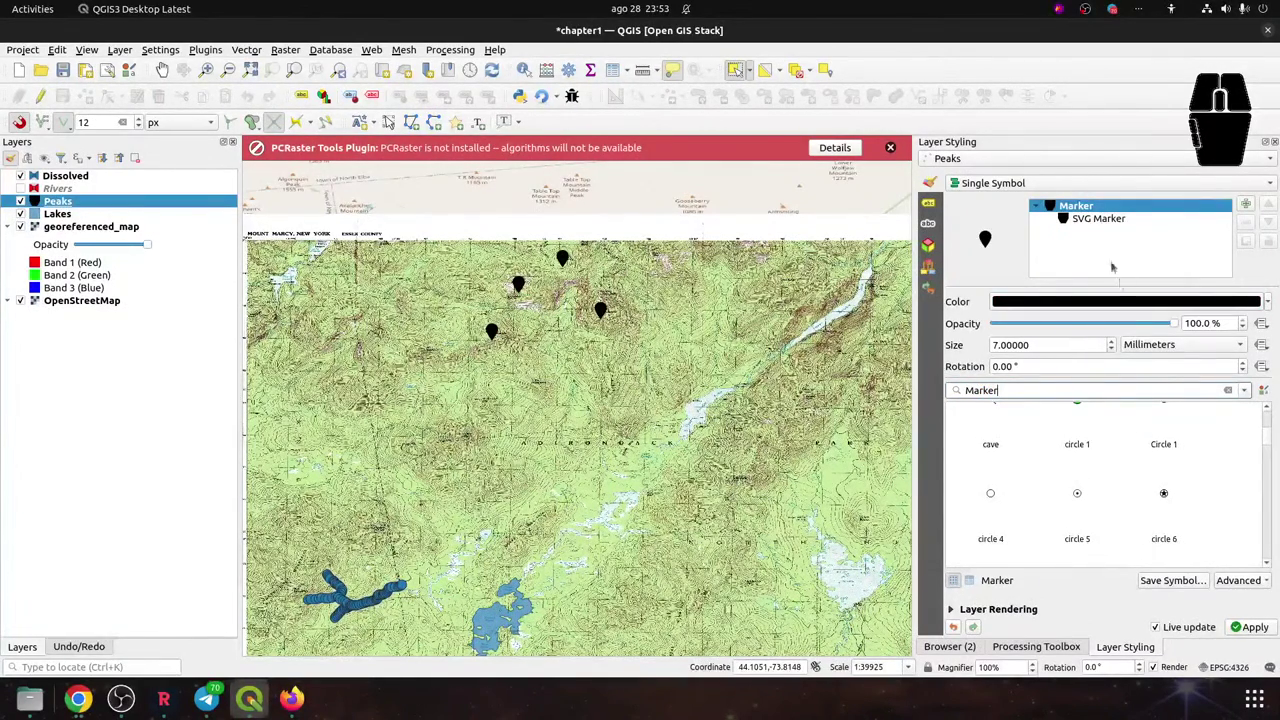
scroll(1230, 507, down, 3)
scroll(1230, 507, down, 8)
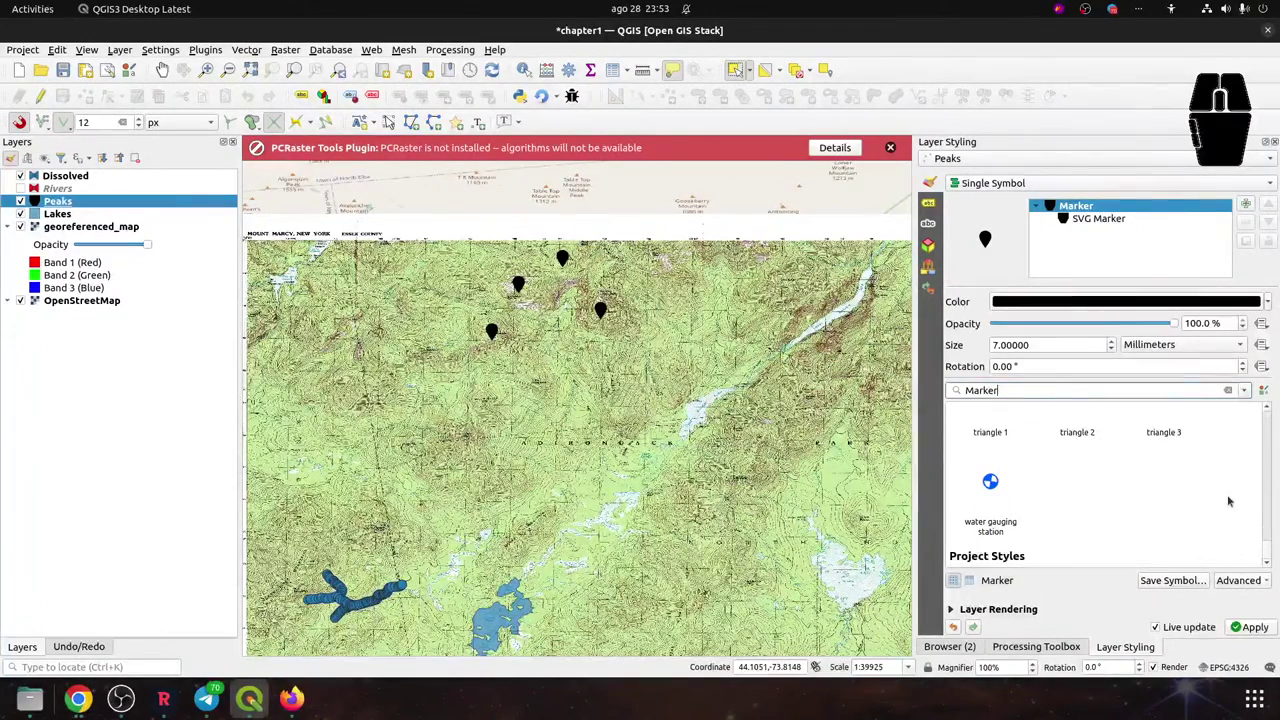
click(1268, 527)
drag(1268, 527, 1276, 405)
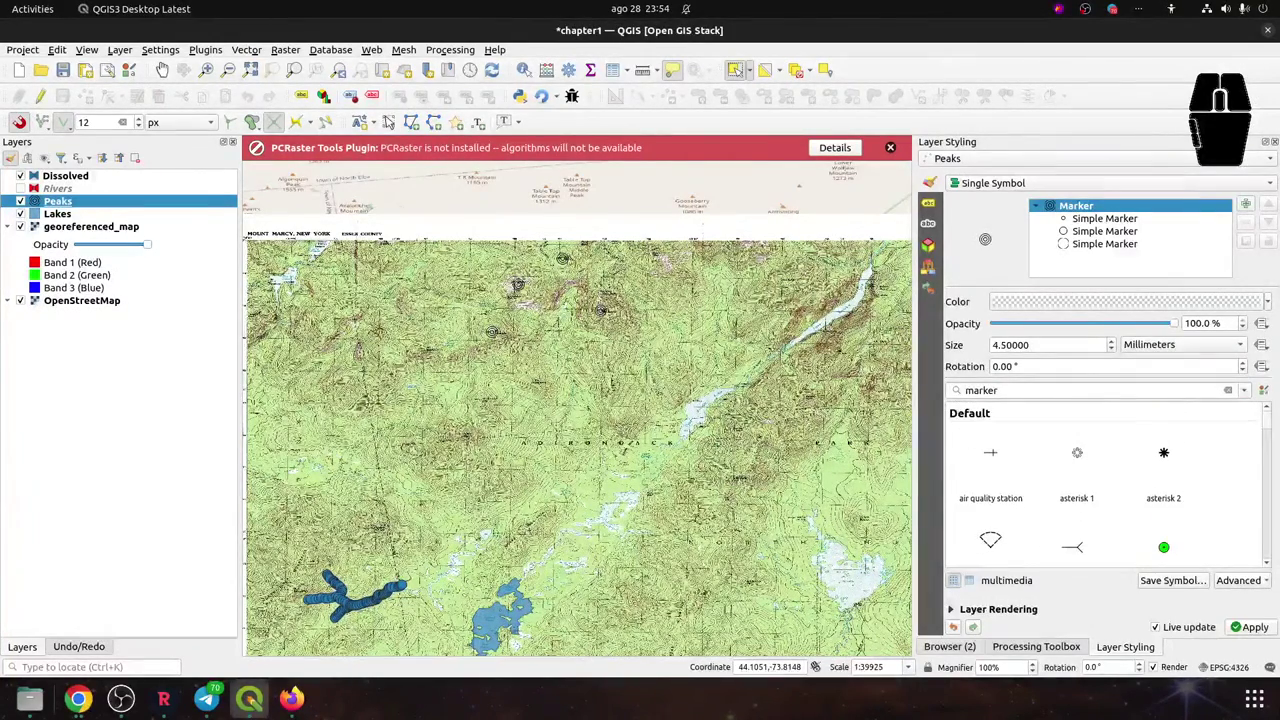
Set the symbol group to All Symbols and clear the filter text
click(1243, 391)
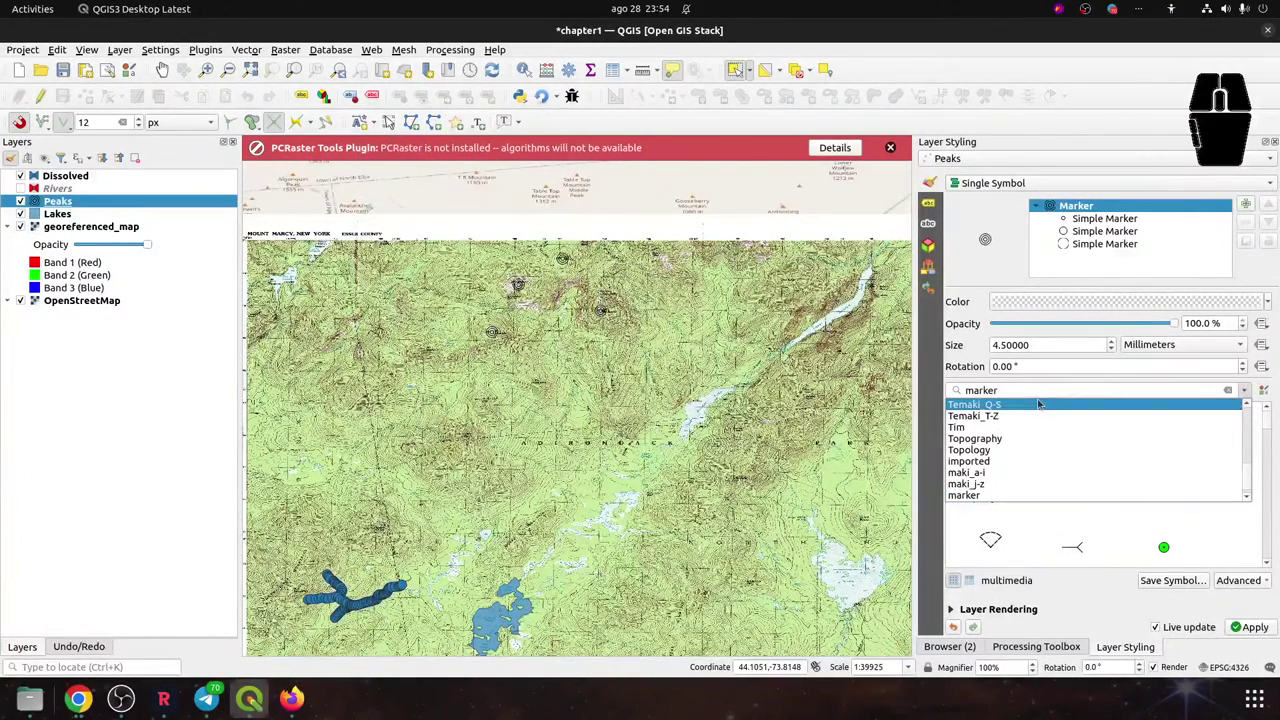
scroll(1004, 440, up, 8)
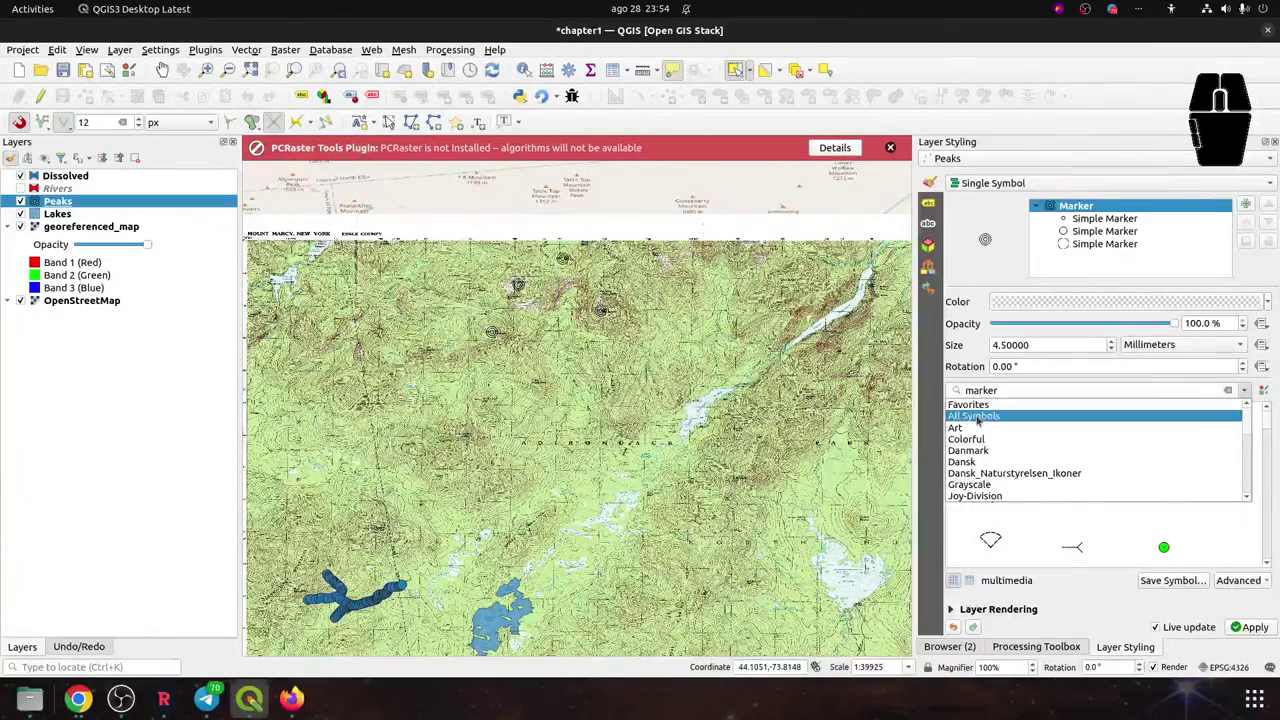
click(1006, 415)
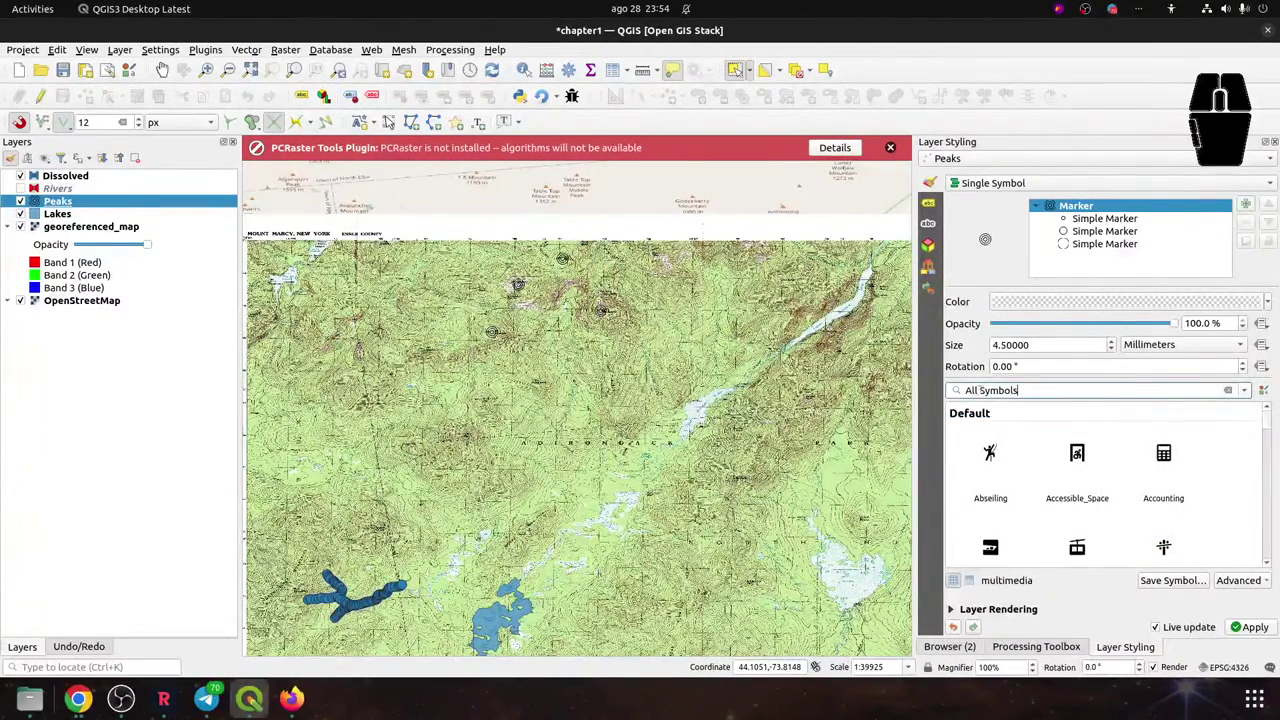
double_click(1034, 390)
click(1243, 391)
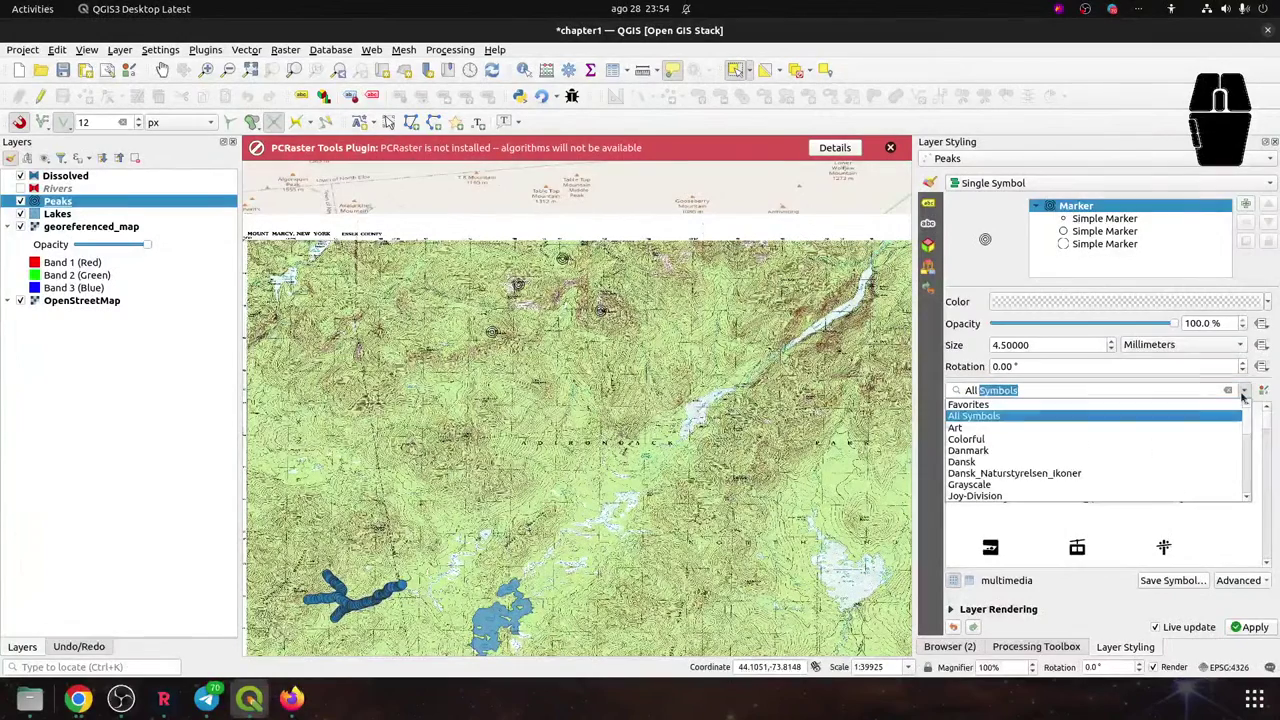
click(1243, 395)
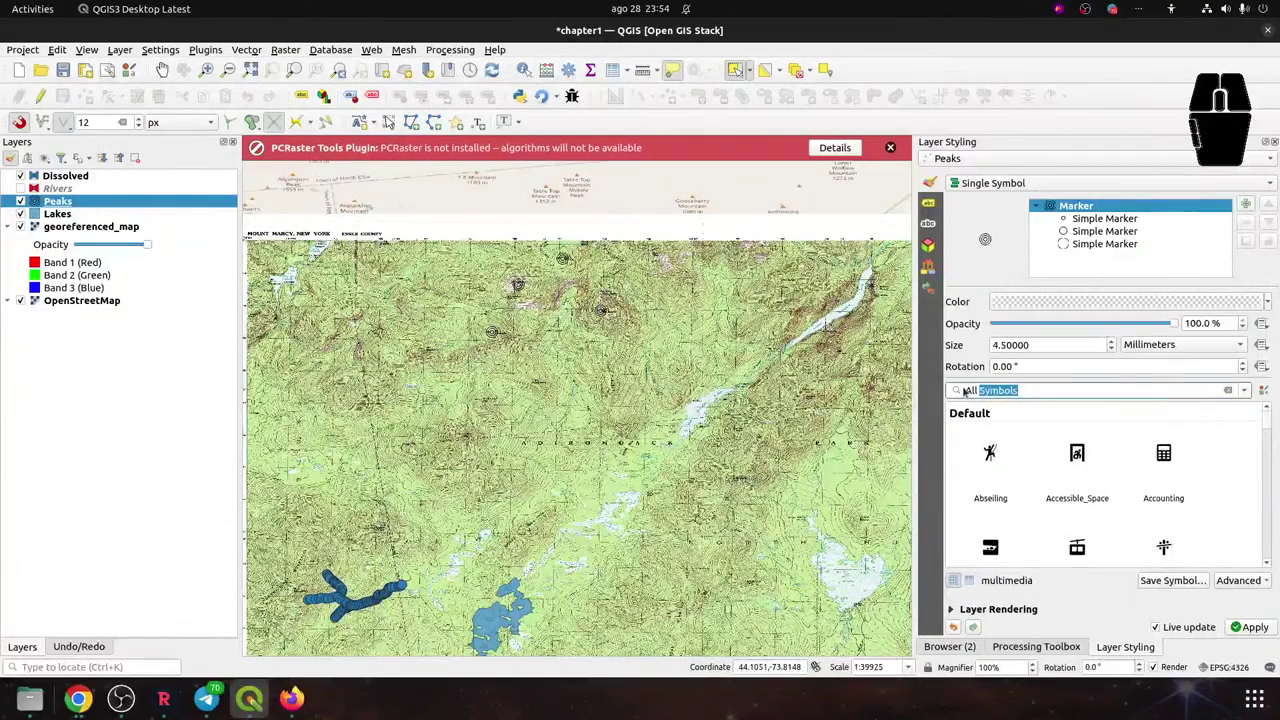
triple_click(1022, 390)
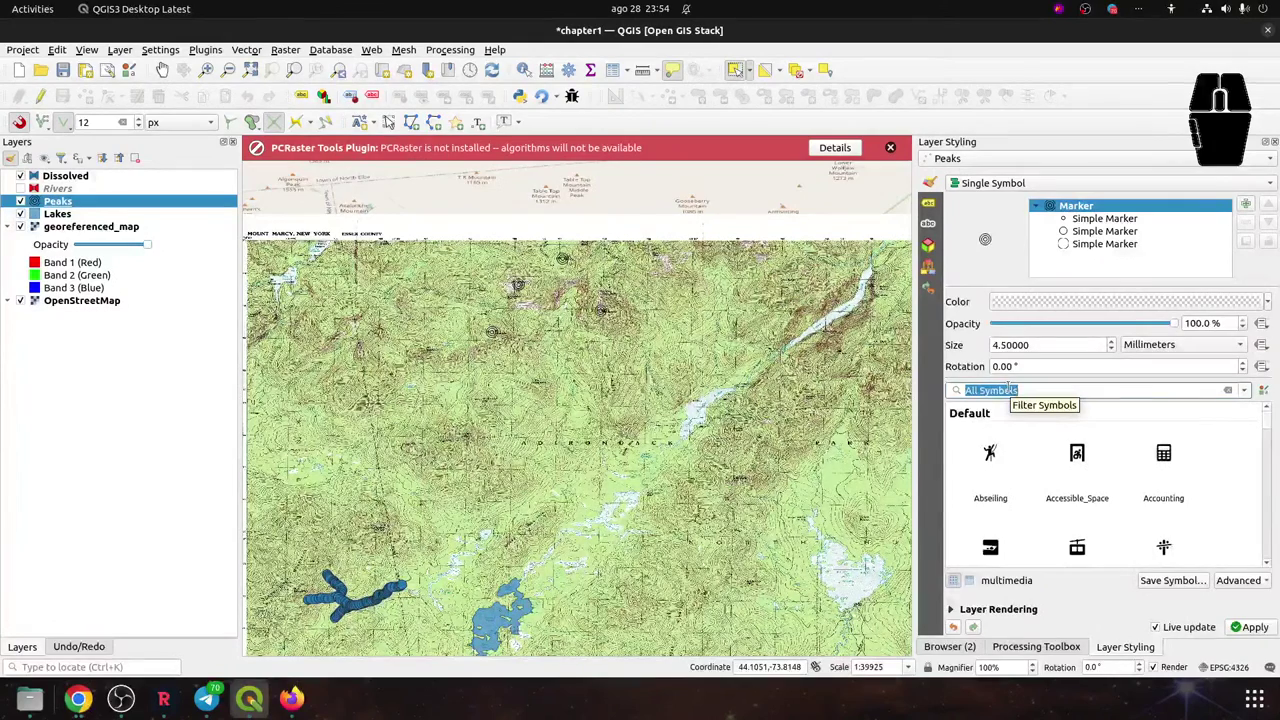
text(Tim)
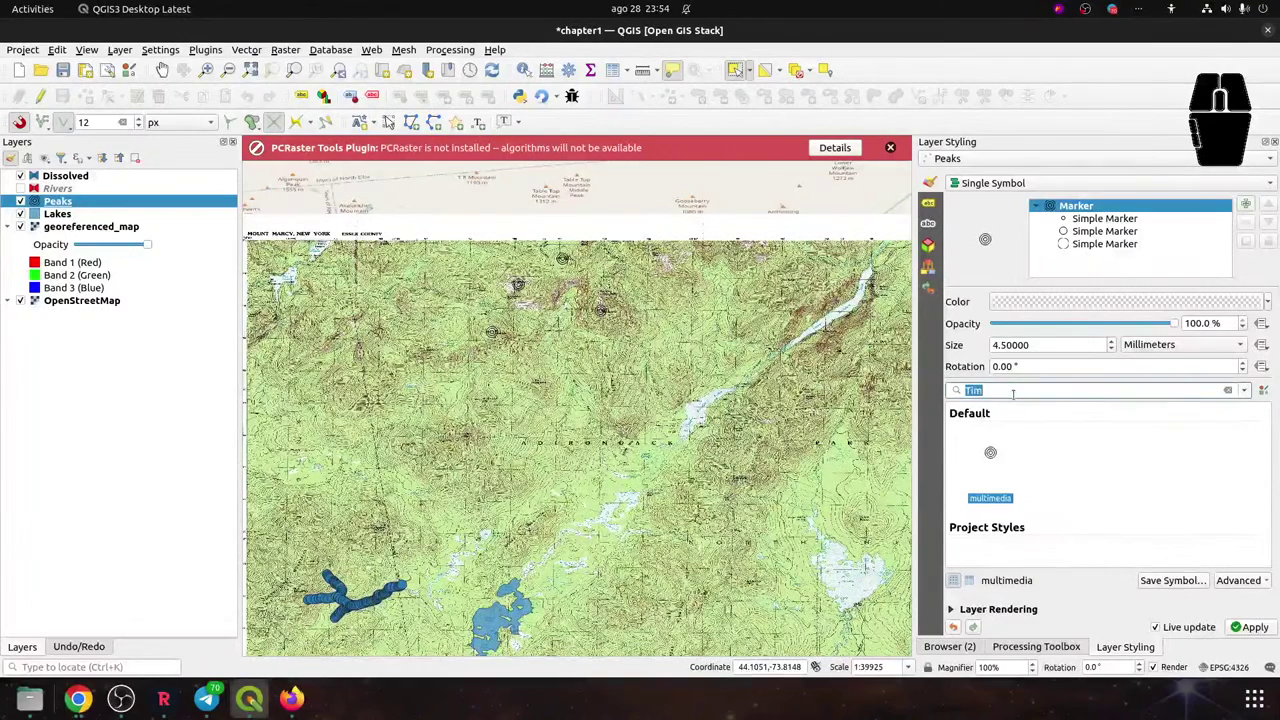
key(BackSpace)
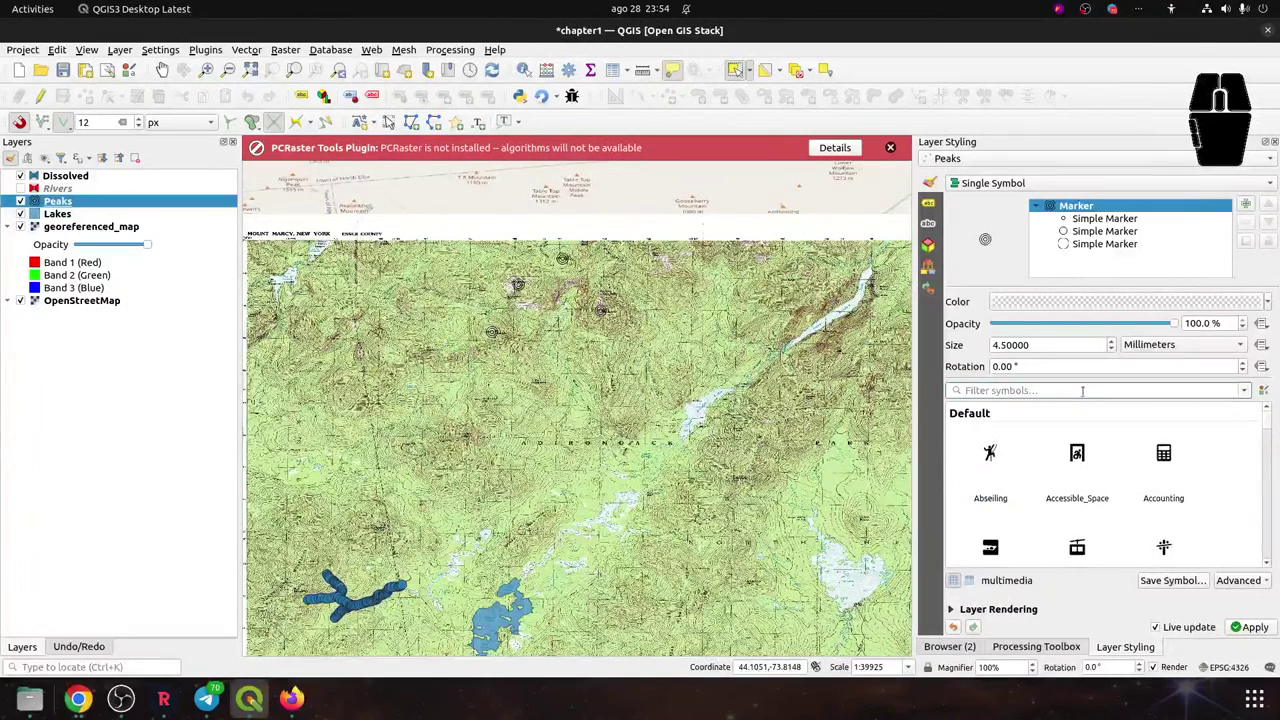
Apply the Abseiling icon via the 'Abse' filter, search 'Red', then select the SVG Marker layer
text(Abse)
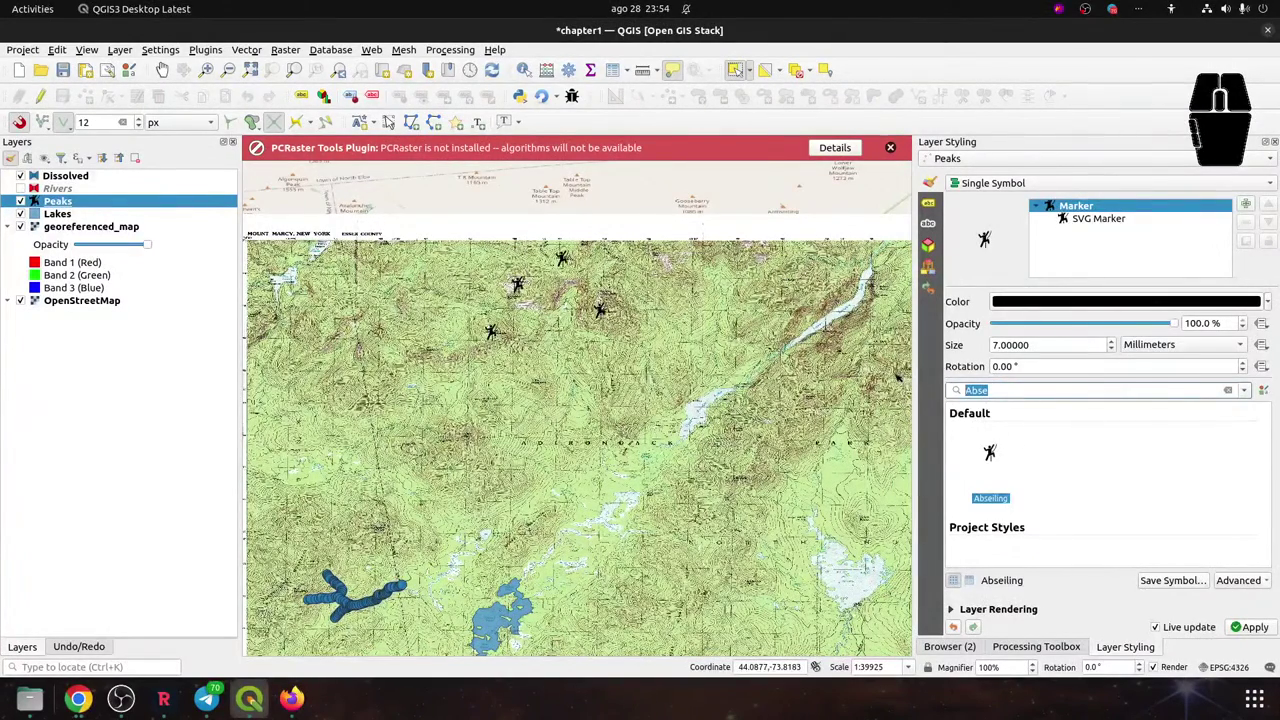
text(Red)
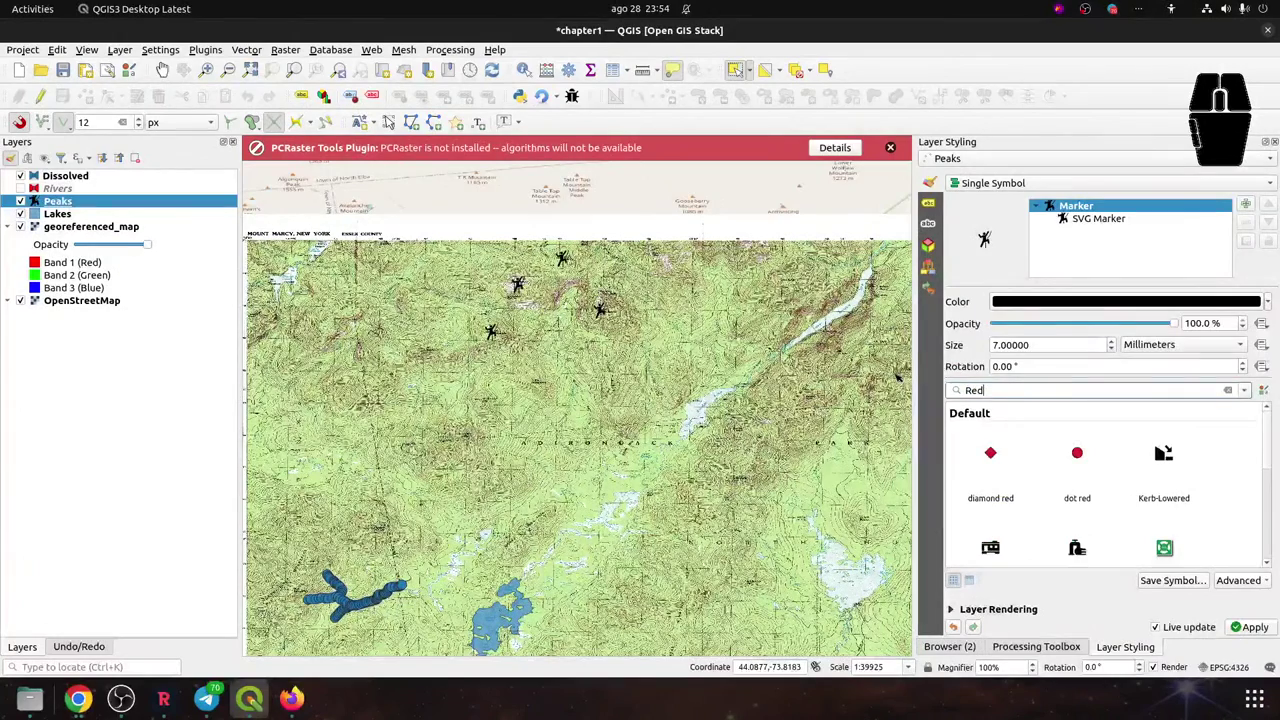
scroll(1098, 480, down, 5)
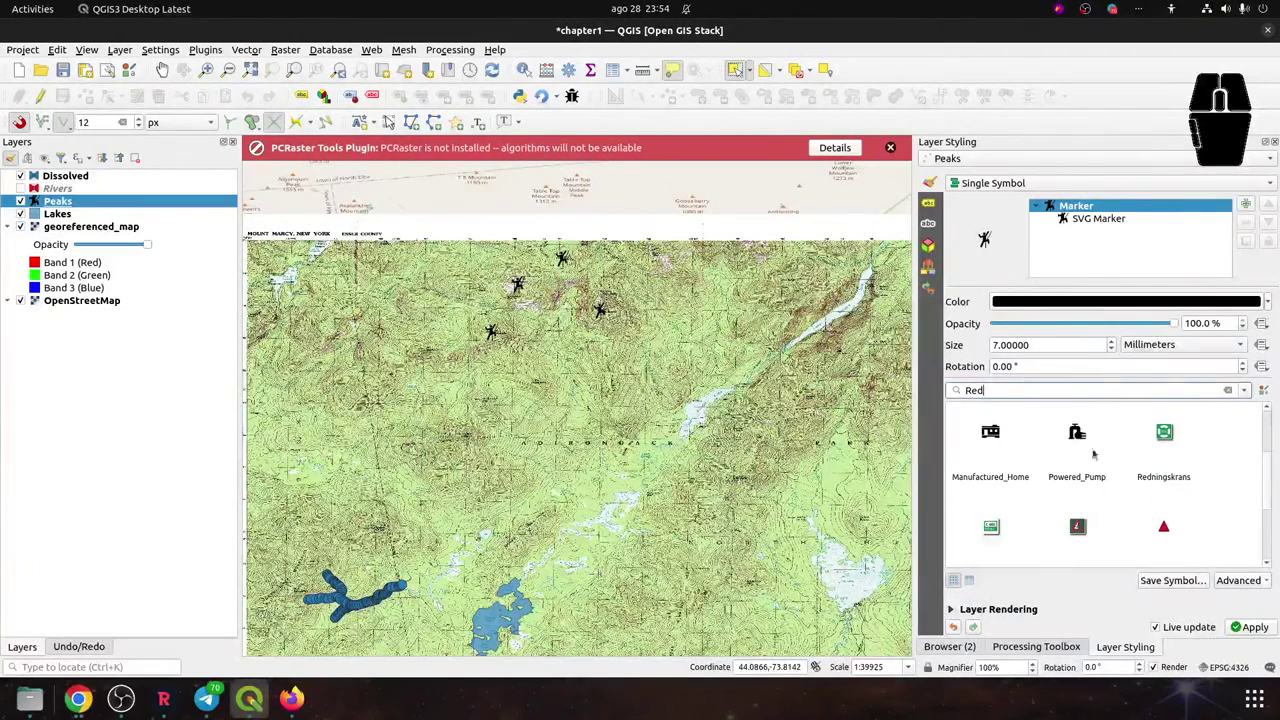
scroll(1097, 457, down, 1)
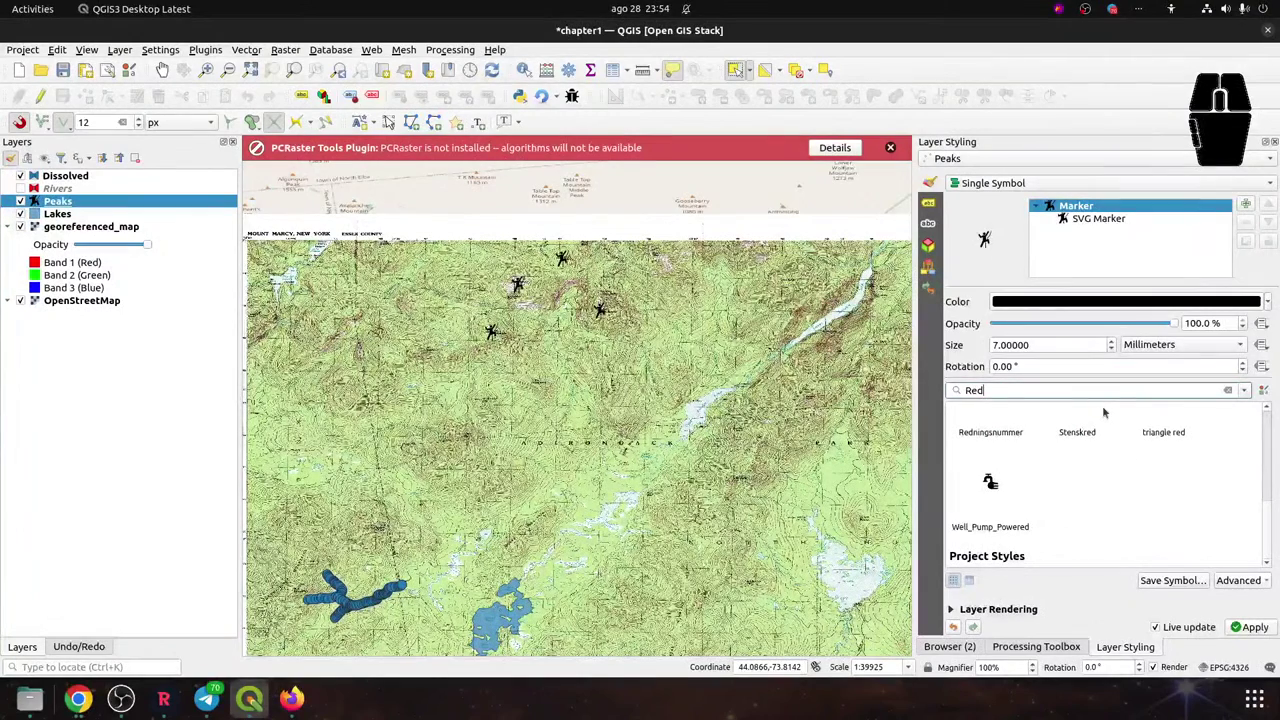
mouse_move(1104, 412)
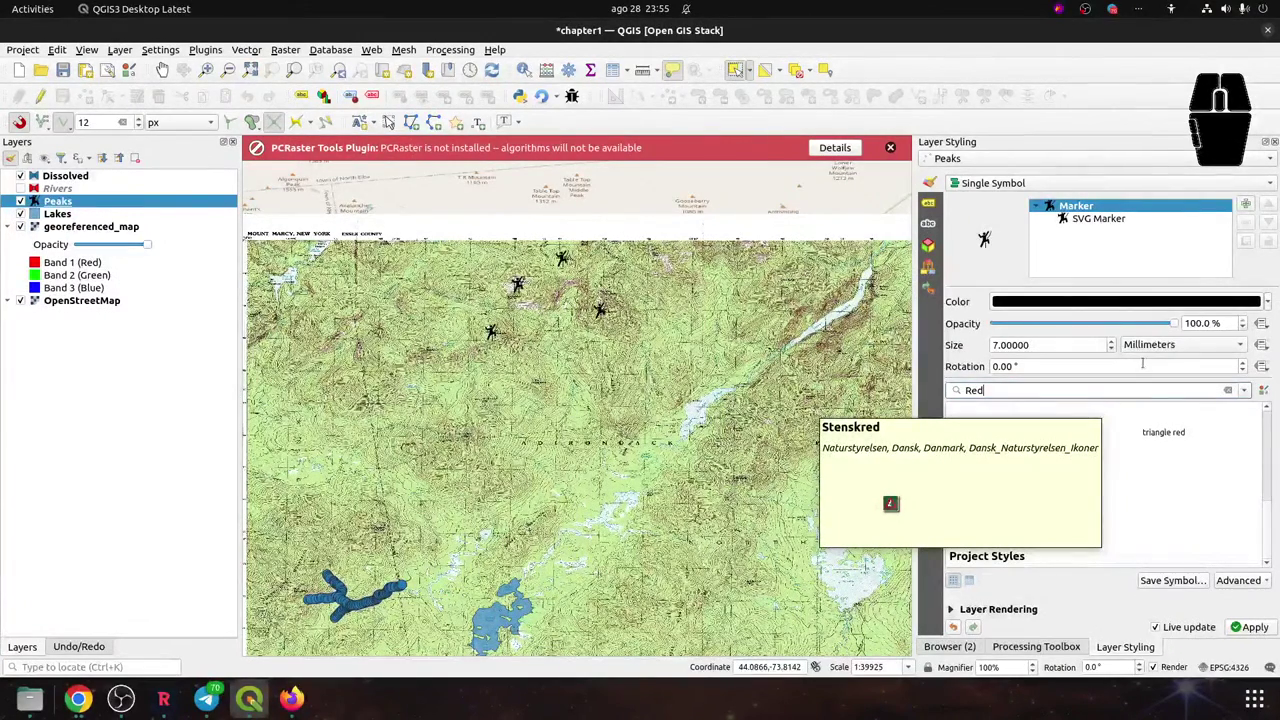
click(1117, 219)
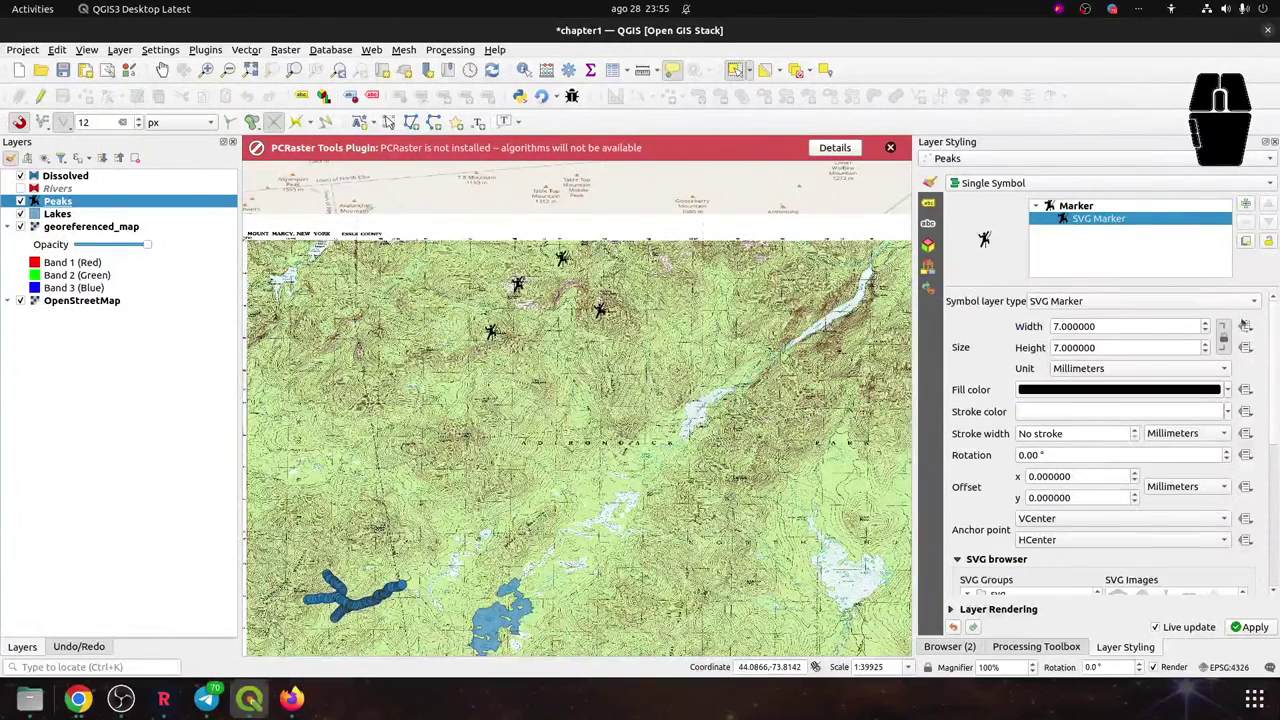
Search the SVG library for 'Red' and switch the Peaks markers to red-marker.svg pins
scroll(1268, 362, down, 8)
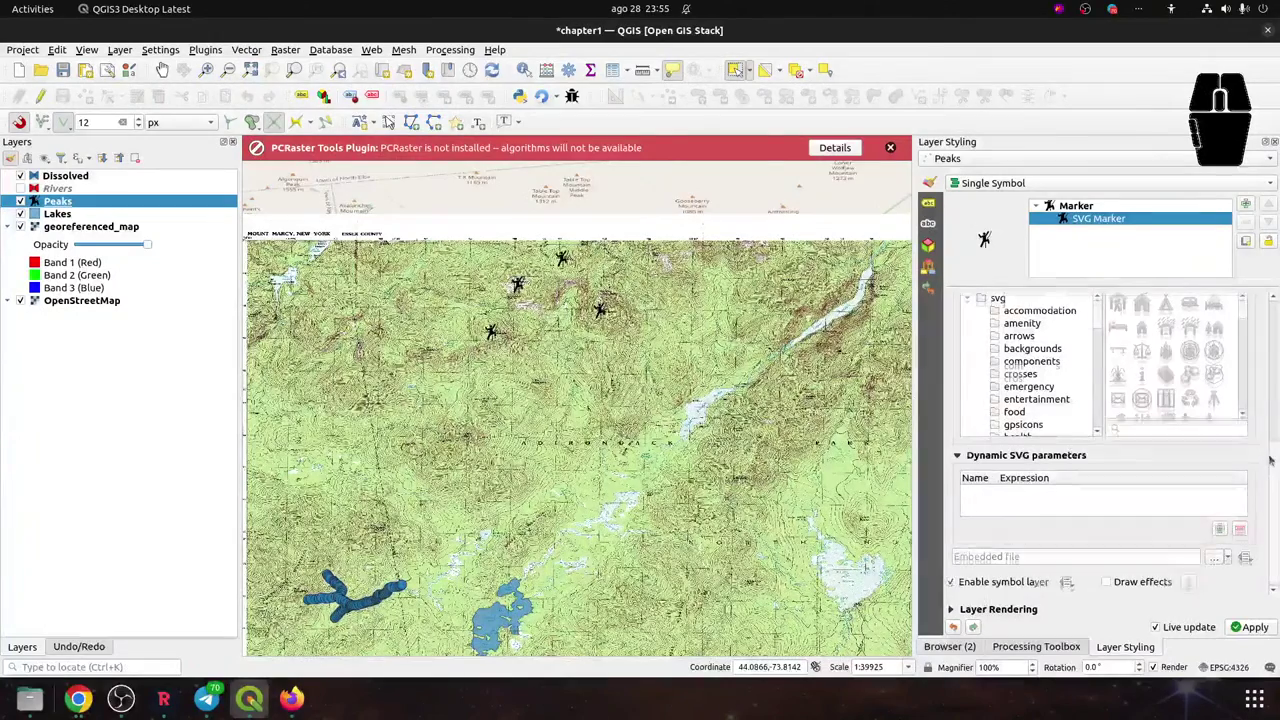
scroll(1272, 434, up, 2)
scroll(1272, 434, up, 2)
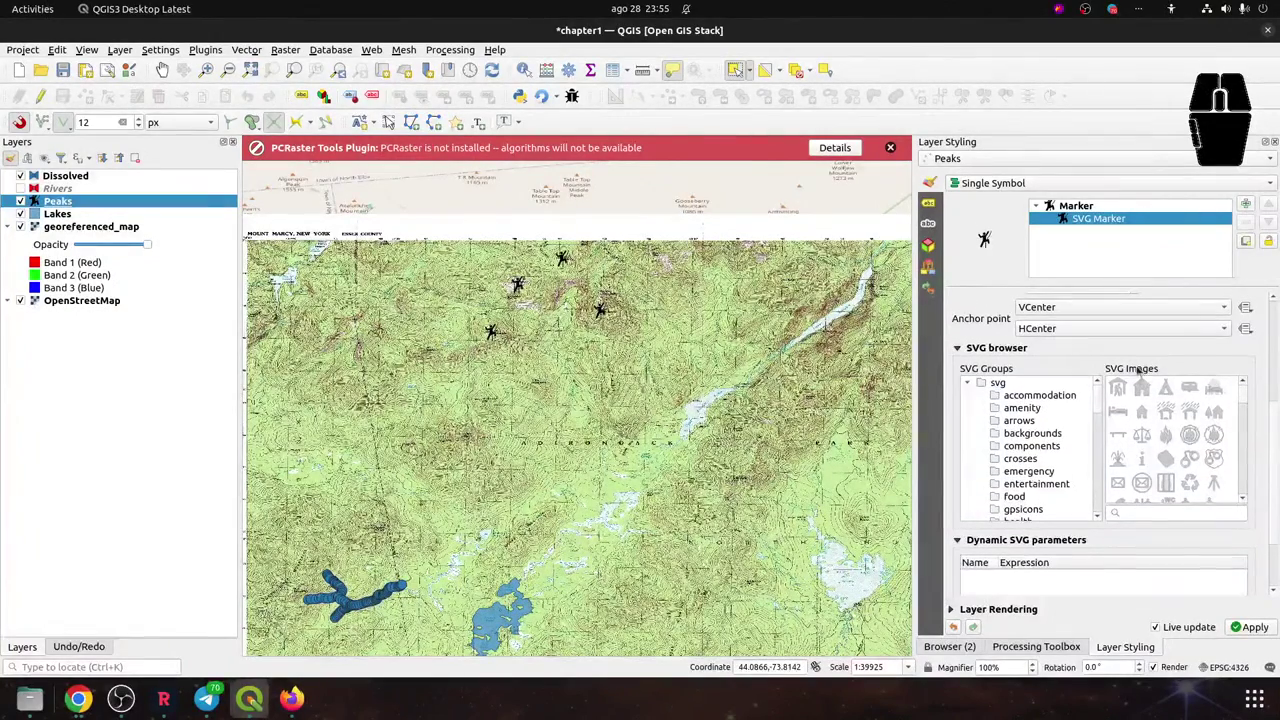
click(1160, 510)
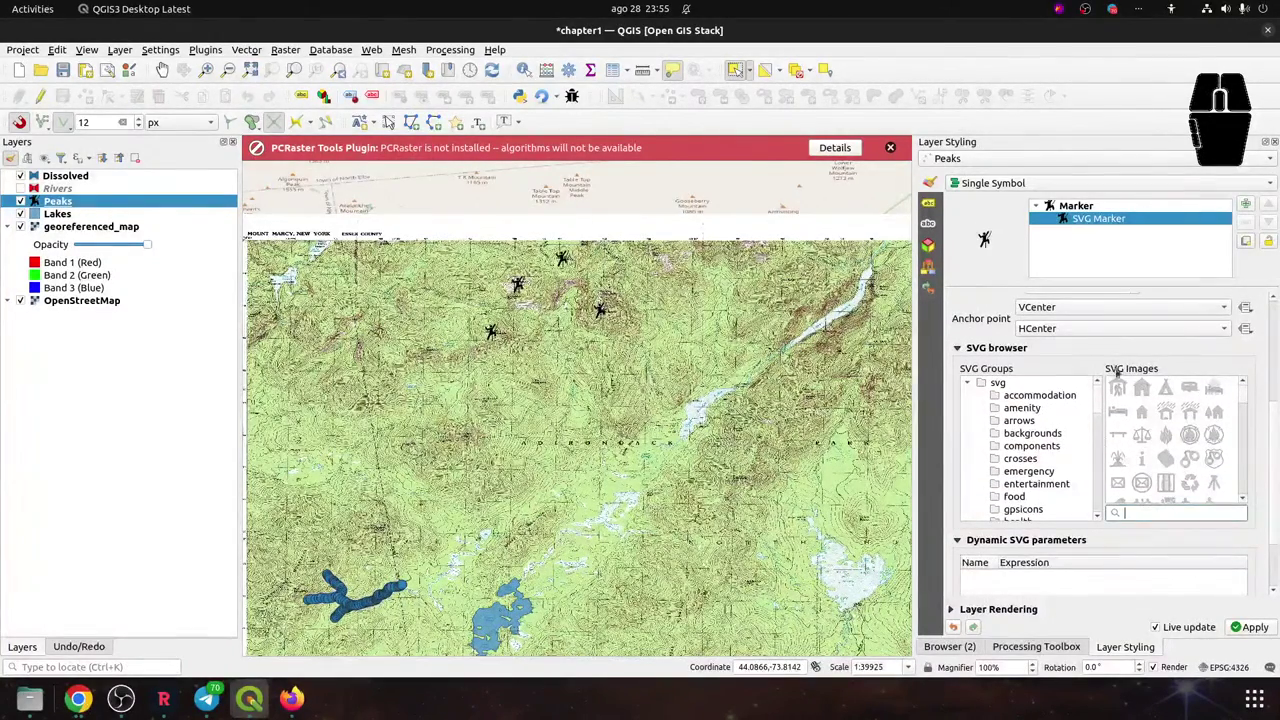
text(Red)
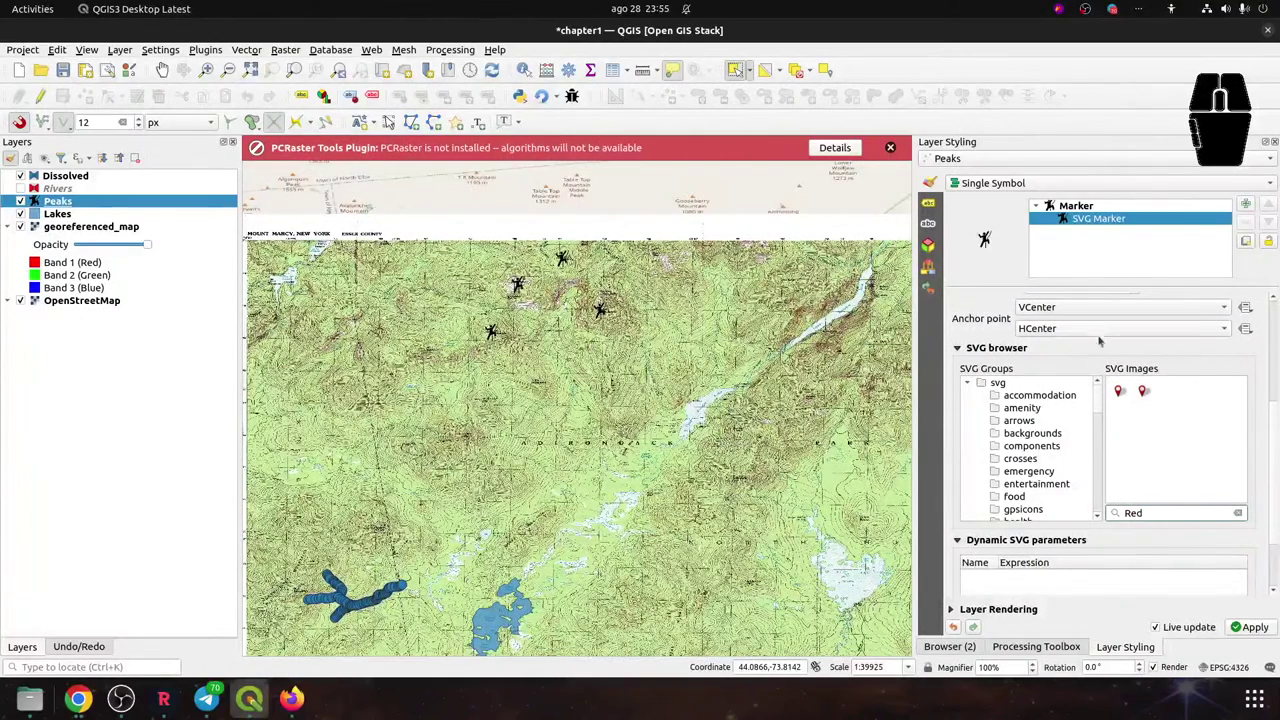
click(1121, 392)
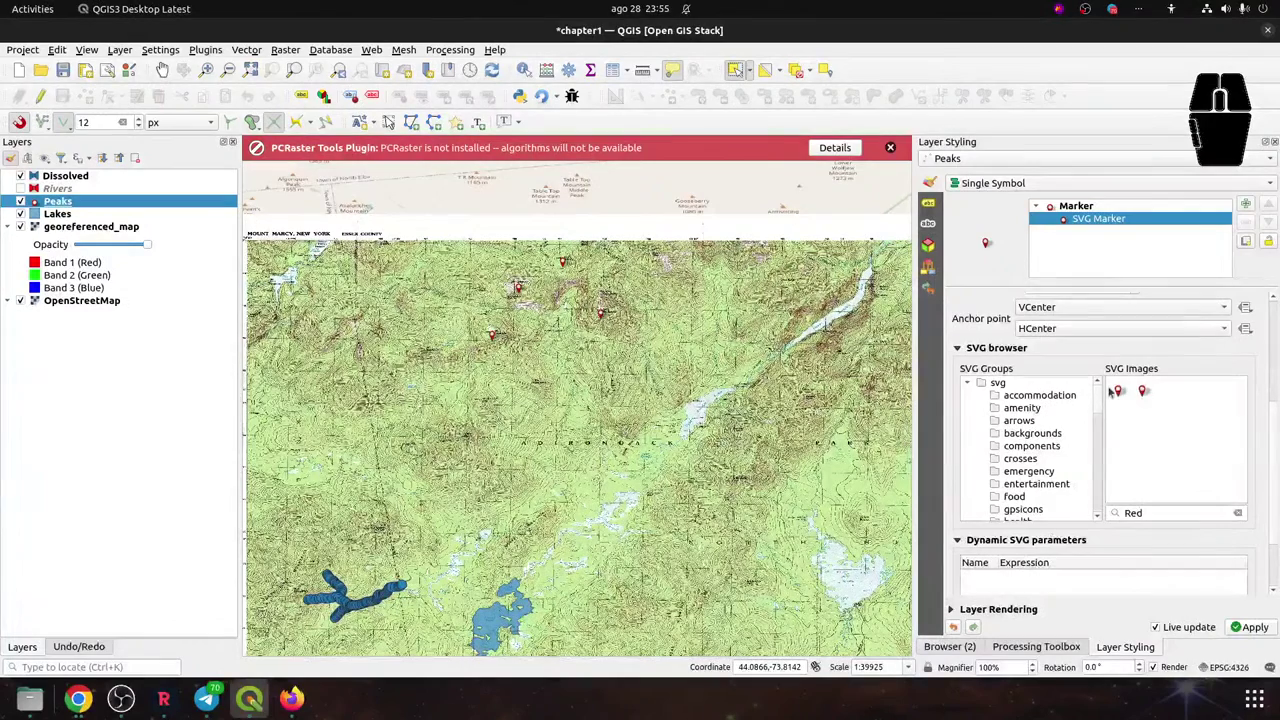
Enlarge the red peak pin markers to about 17.8 mm
mouse_move(1278, 422)
mouse_down()
mouse_move(1271, 357)
mouse_move(1271, 448)
mouse_move(1273, 418)
mouse_up()
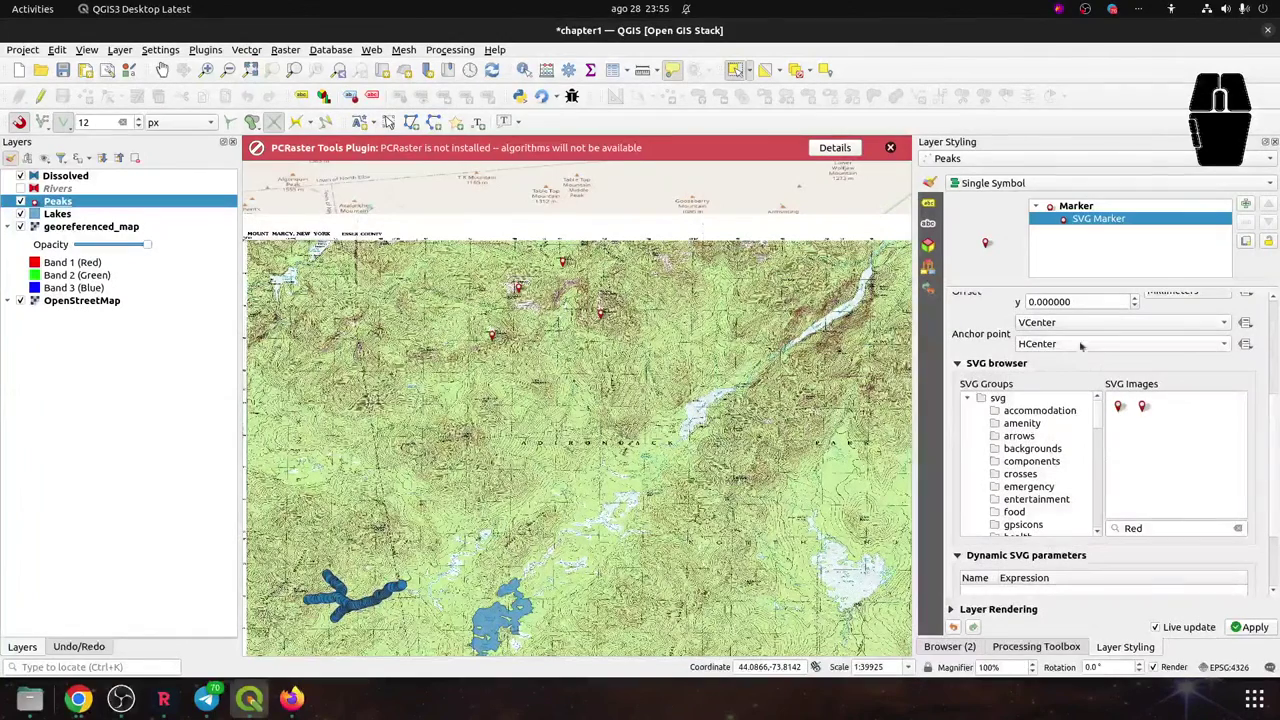
click(1274, 318)
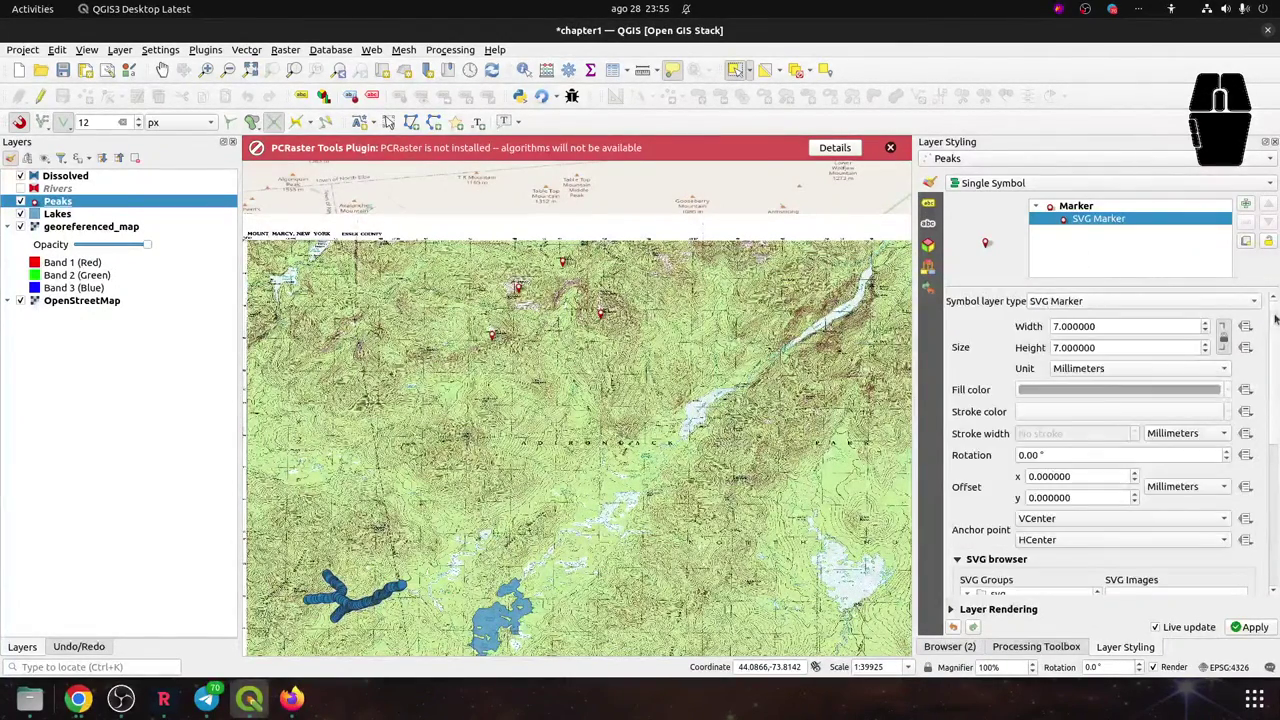
click(1206, 323)
click(1206, 323)
click(1206, 323)
click(1206, 323)
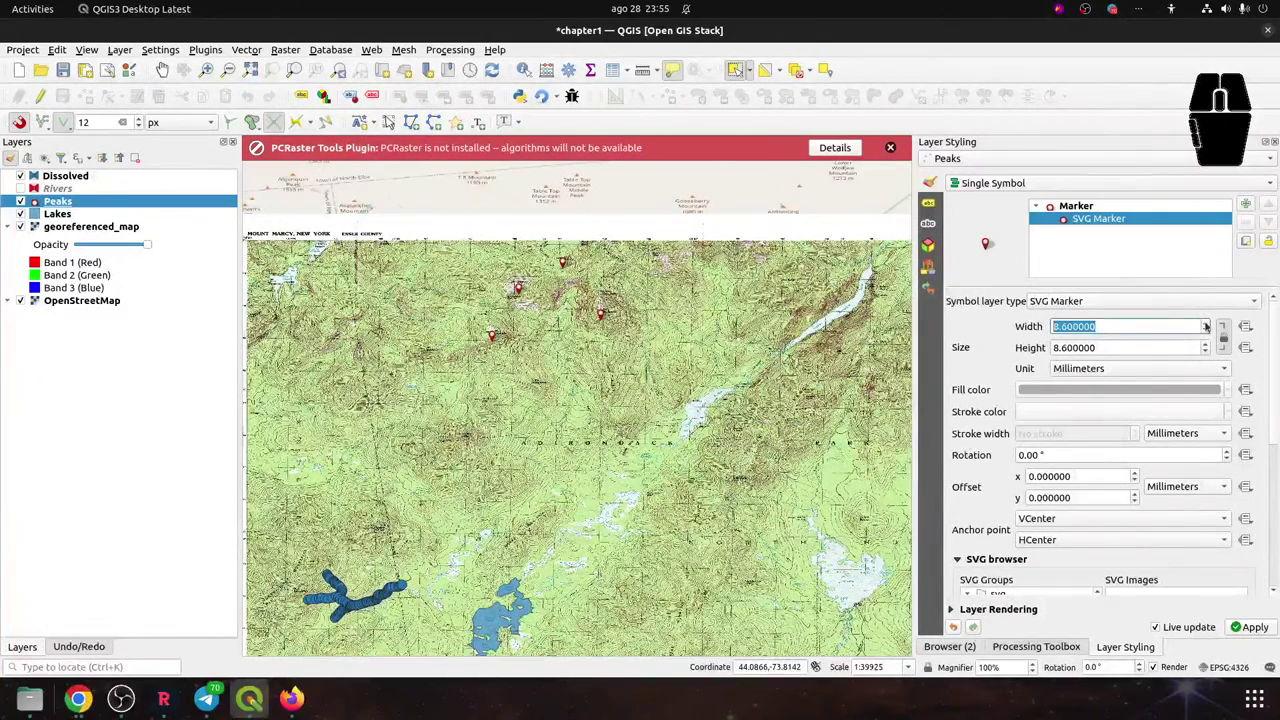
click(1206, 323)
click(1206, 323)
click(1206, 323)
click(1206, 323)
click(1206, 323)
click(1206, 323)
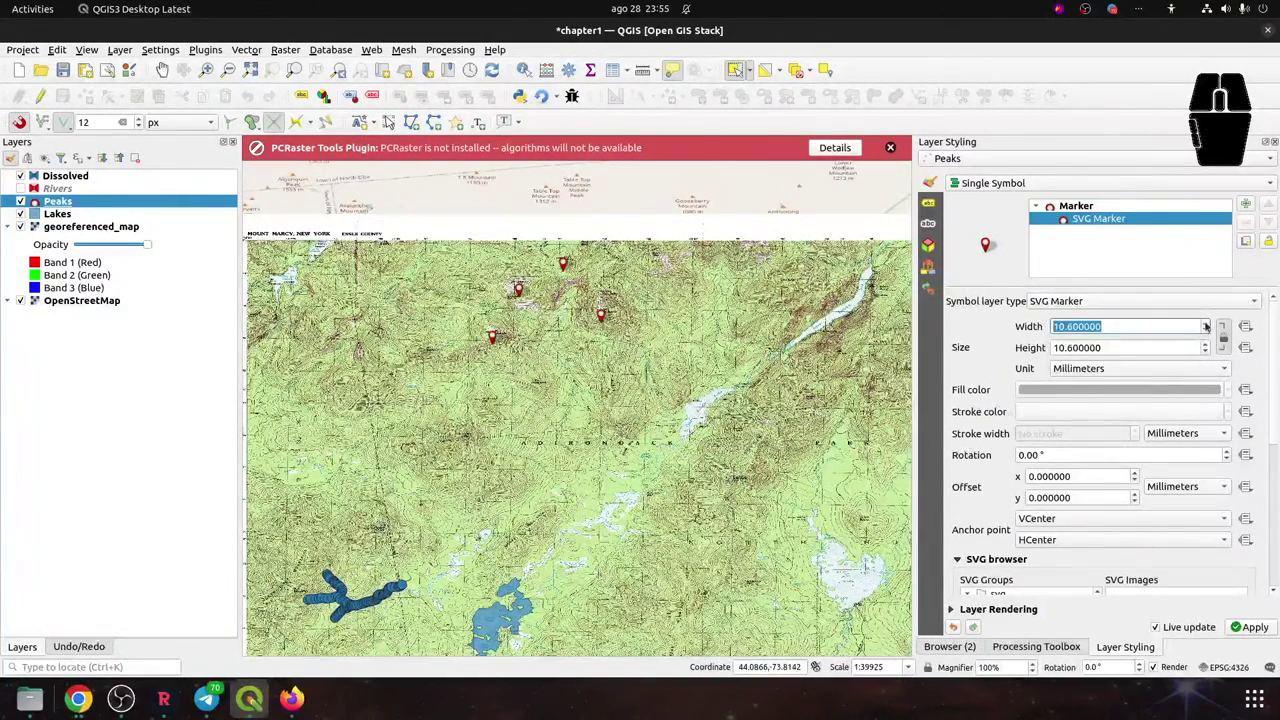
click(1206, 323)
click(1206, 323)
click(1206, 323)
click(1206, 323)
click(1206, 323)
click(1206, 323)
click(1206, 323)
click(1206, 323)
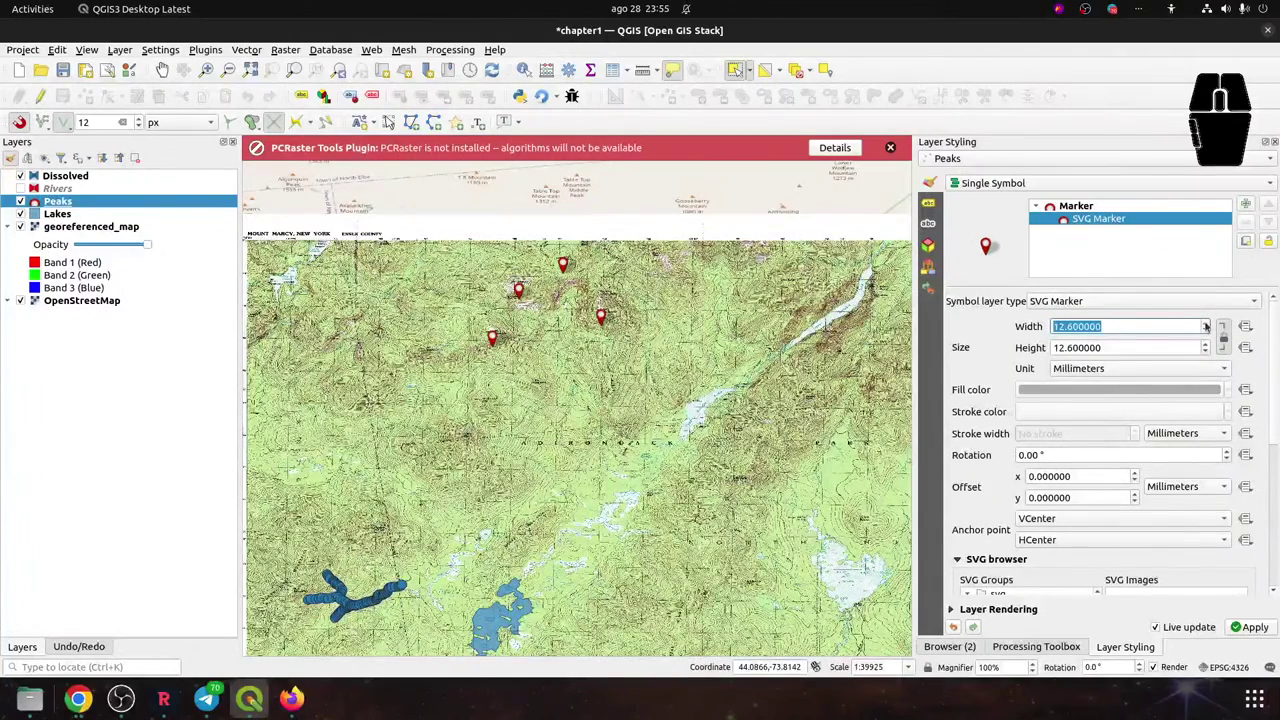
click(1206, 323)
click(1206, 323)
click(1206, 323)
click(1206, 323)
click(1206, 323)
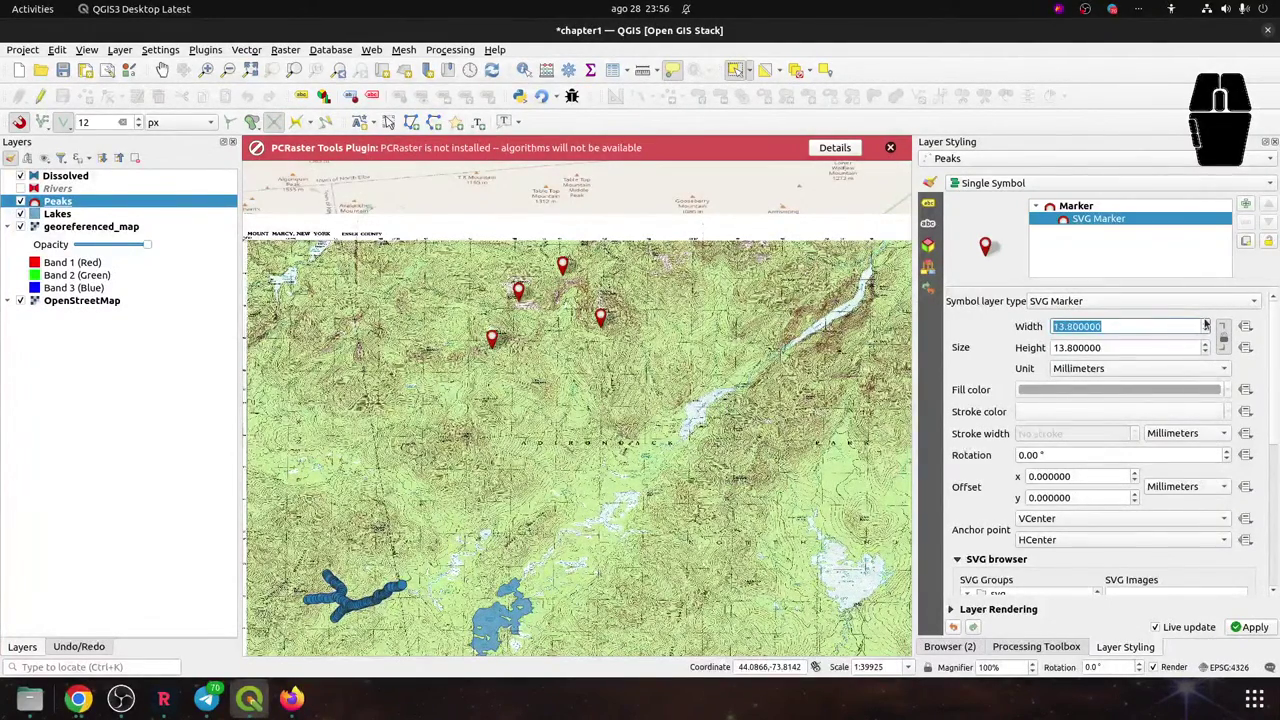
click(1206, 325)
click(1206, 325)
click(1206, 325)
click(1206, 325)
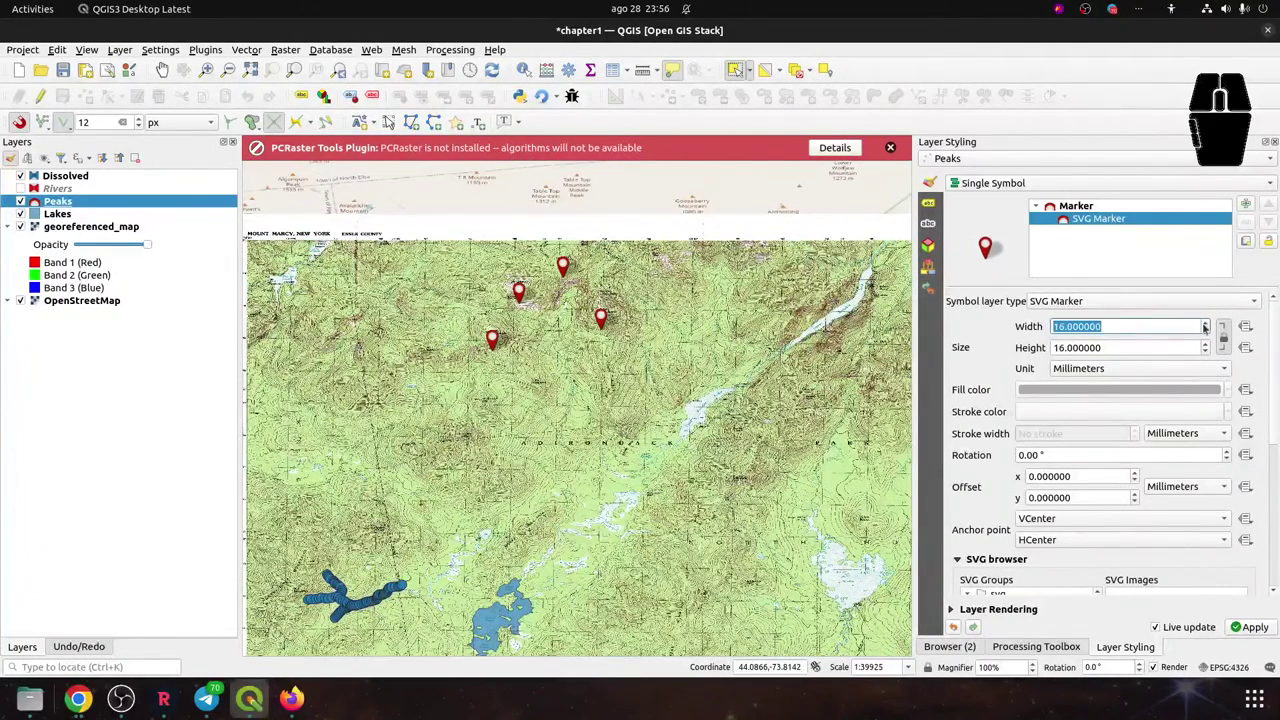
click(1206, 325)
click(1206, 325)
click(1206, 325)
click(1206, 325)
click(1206, 325)
click(1206, 325)
click(1206, 325)
click(1206, 325)
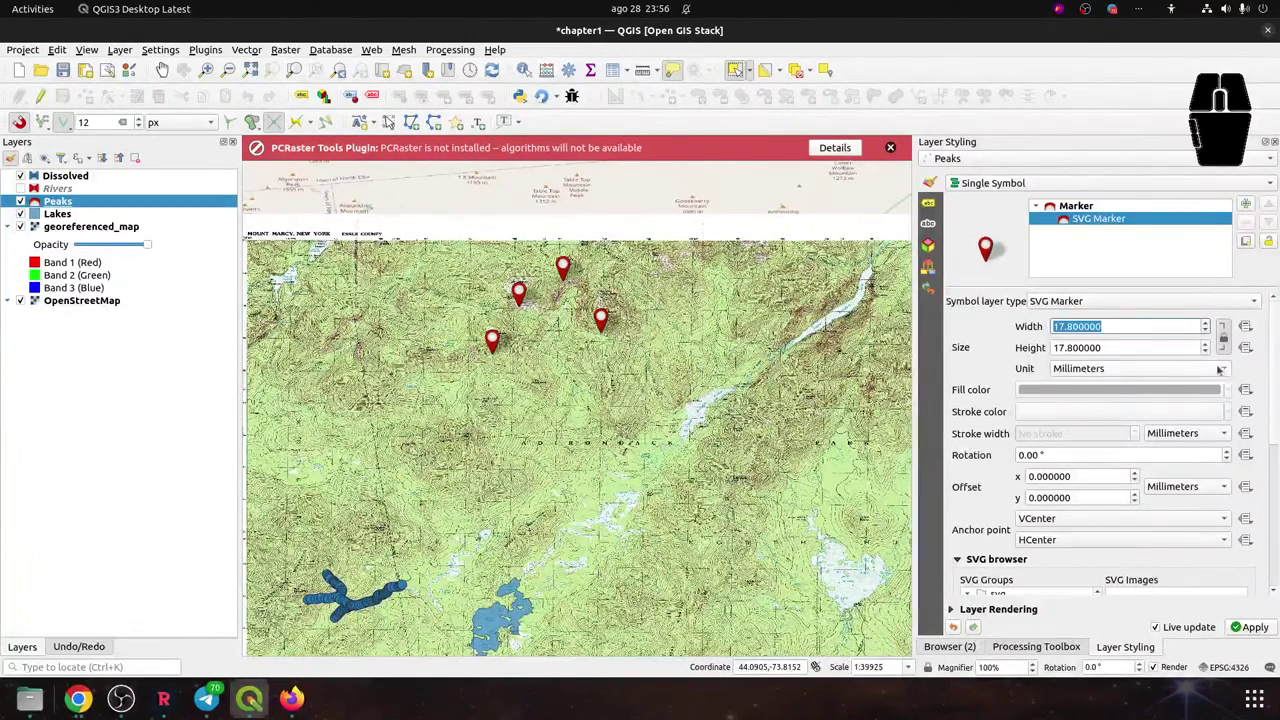
Scroll the styling panel and bring up the Labels settings for the Peaks layer
click(1274, 343)
mouse_move(1274, 343)
mouse_down()
mouse_move(1263, 420)
mouse_move(1264, 305)
mouse_move(1277, 497)
mouse_up()
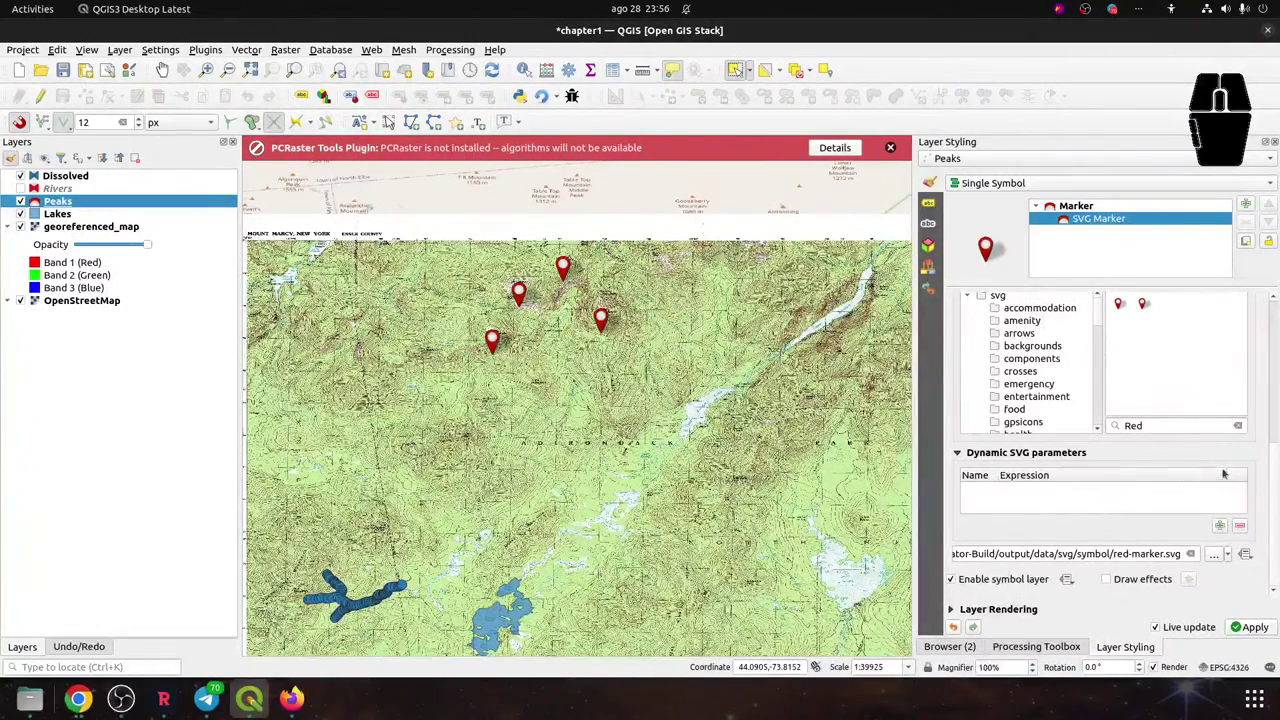
drag(1270, 466, 1243, 342)
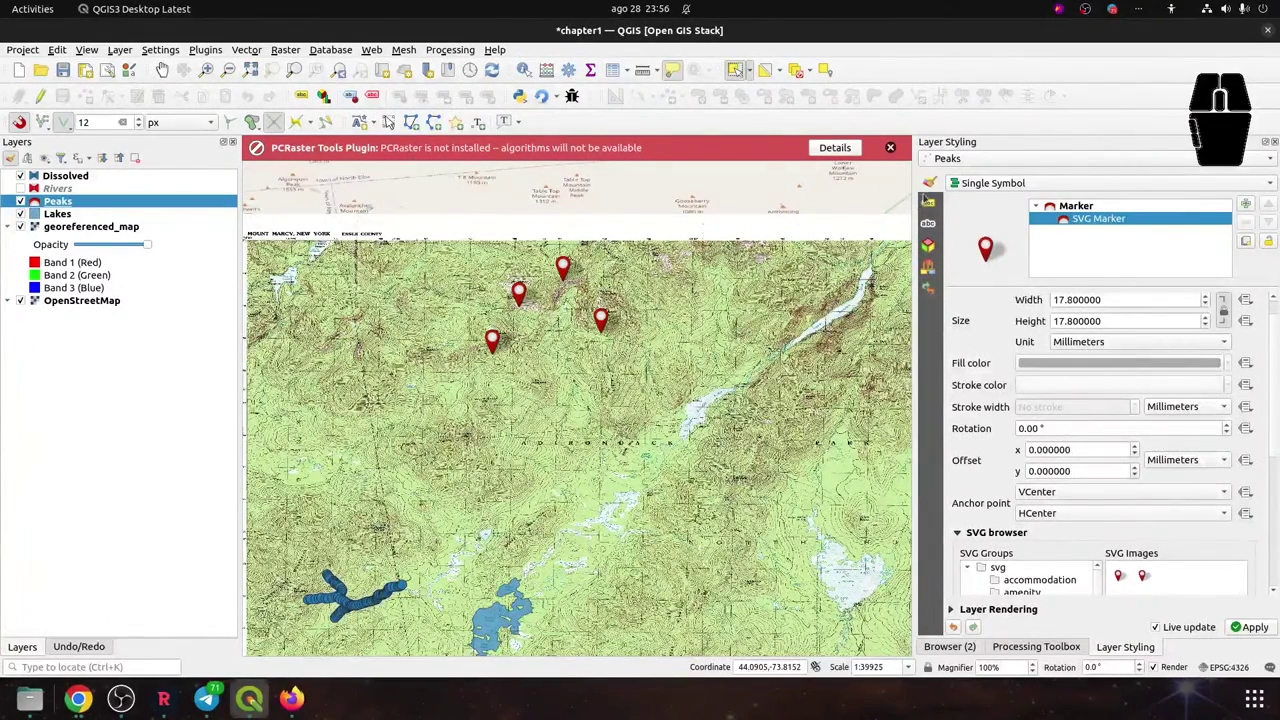
click(928, 202)
Set Peaks labelling to Single Labels from the Name field and open its expression editor
click(985, 186)
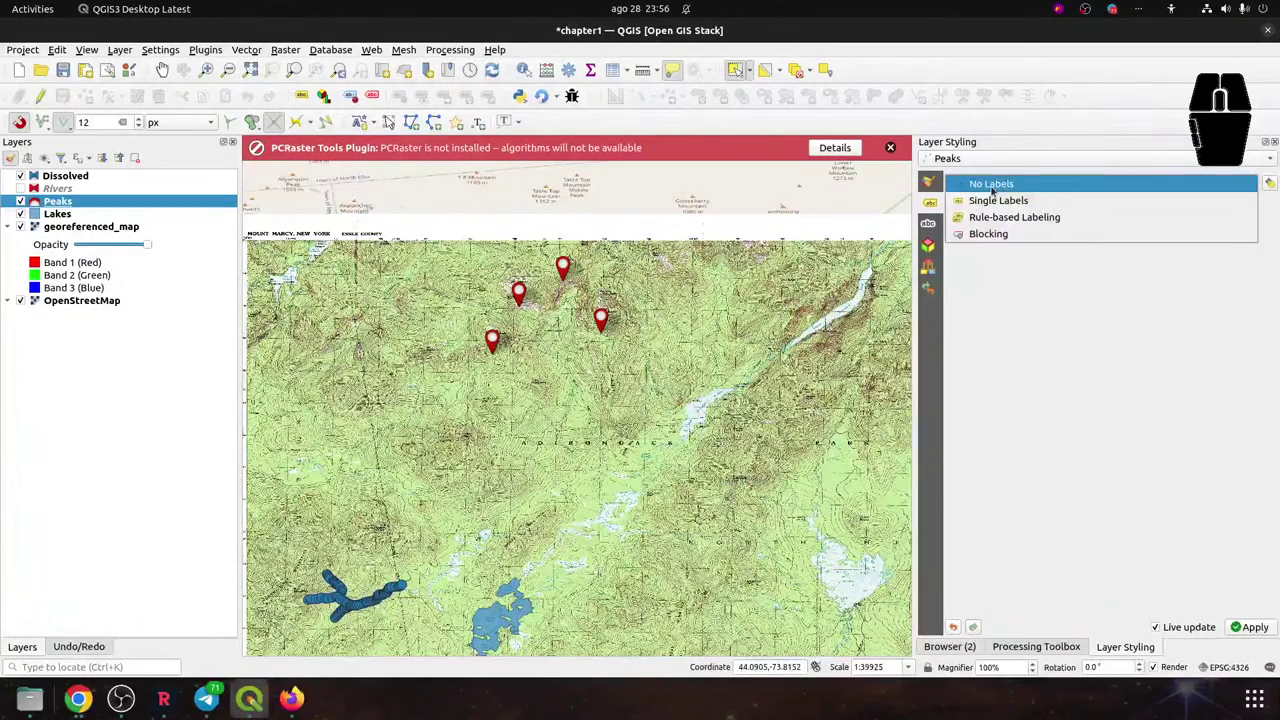
key(Escape)
key(Down)
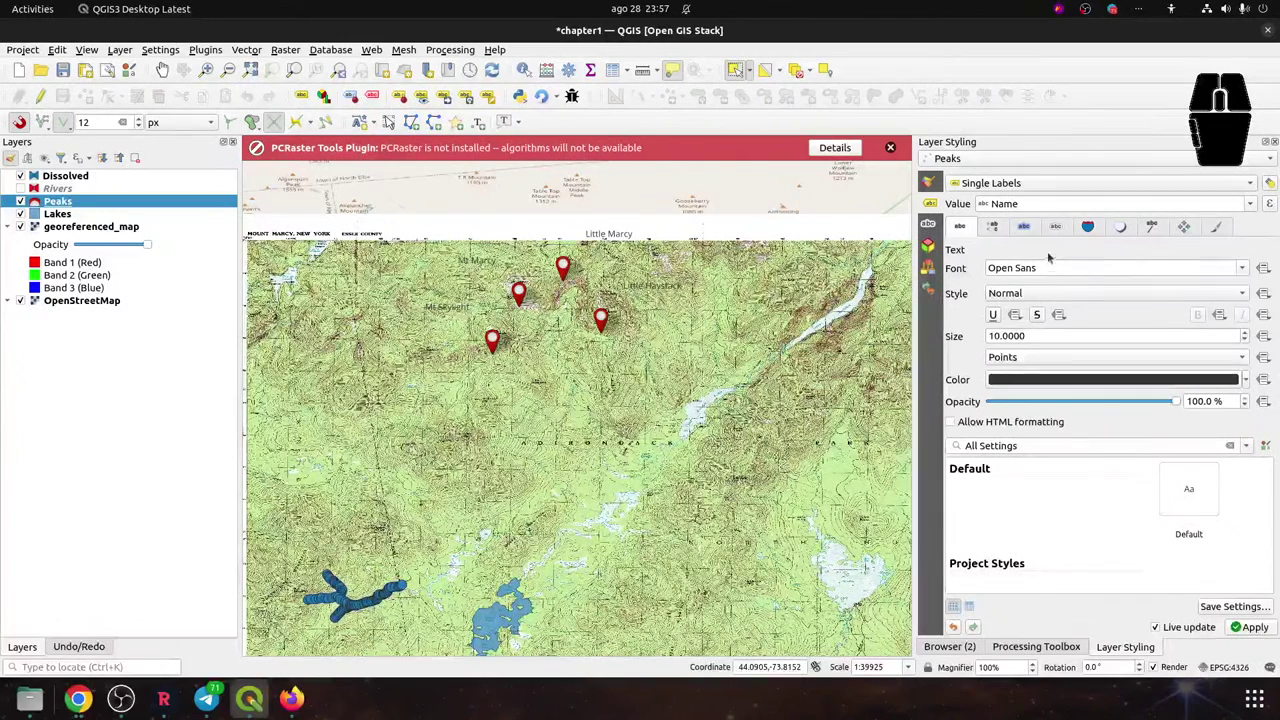
click(1268, 204)
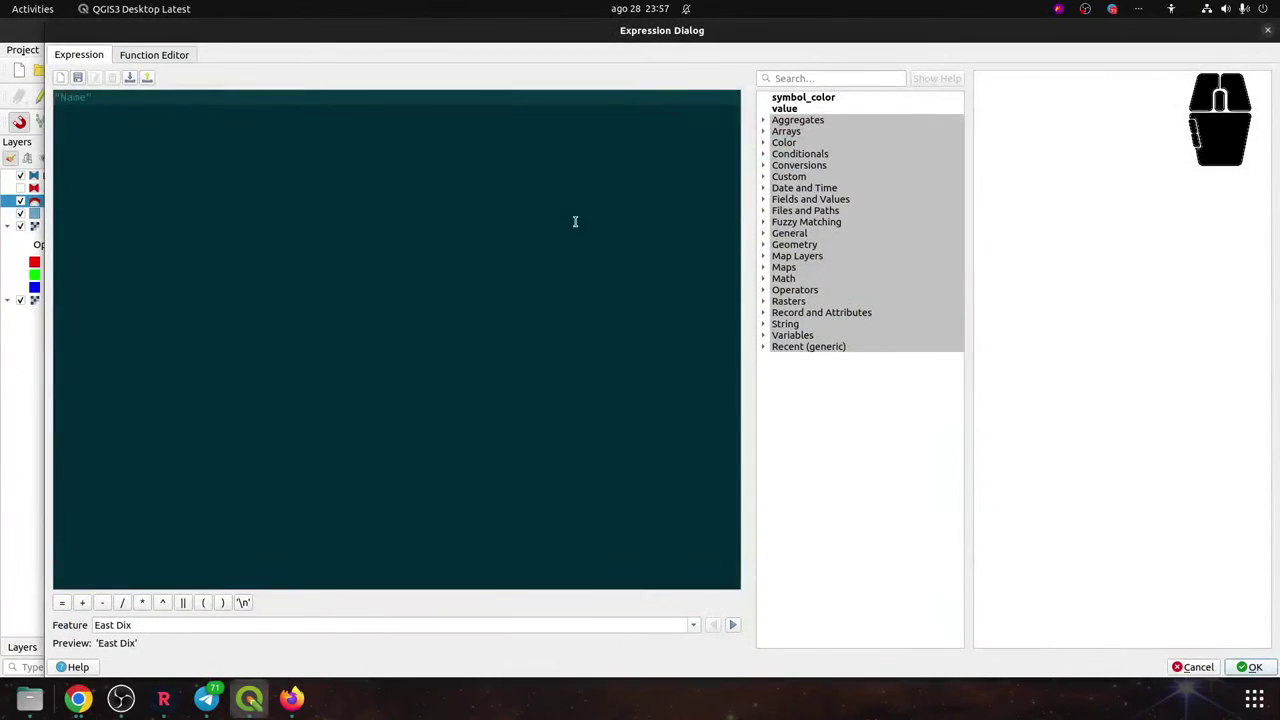
Insert the Elevation field after Name in the label expression
scroll(291, 239, up, 5)
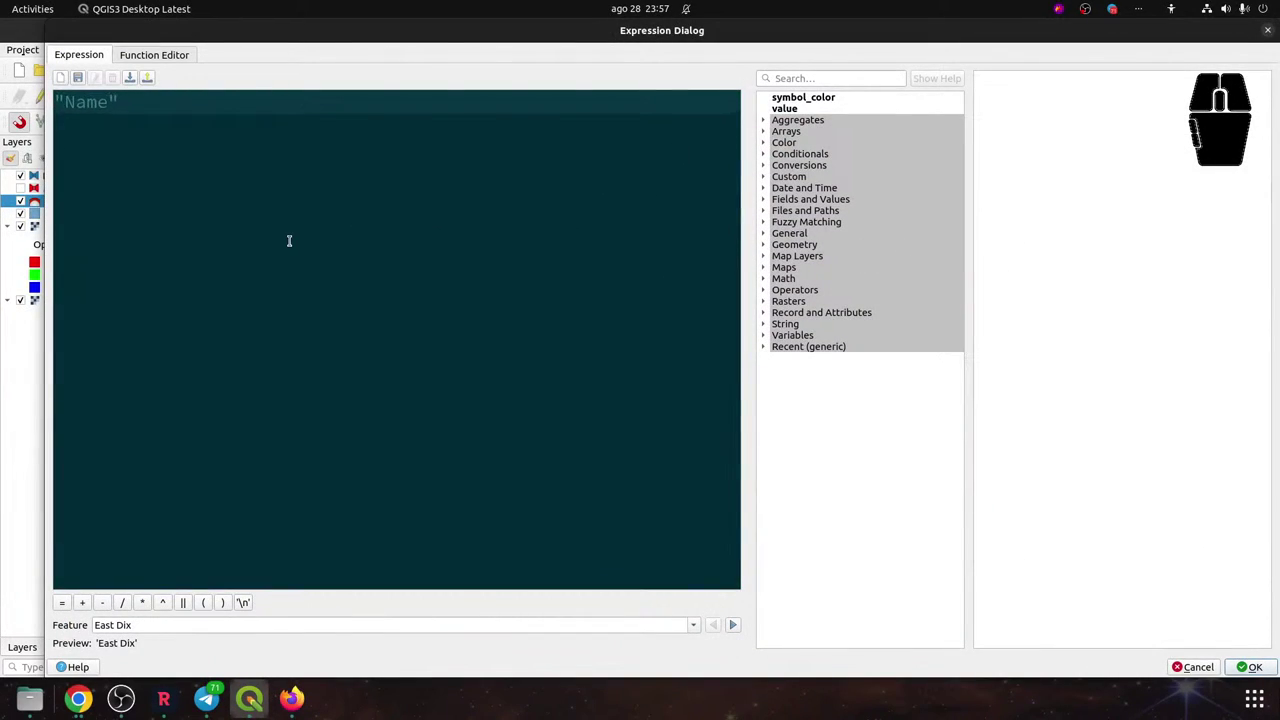
click(288, 239)
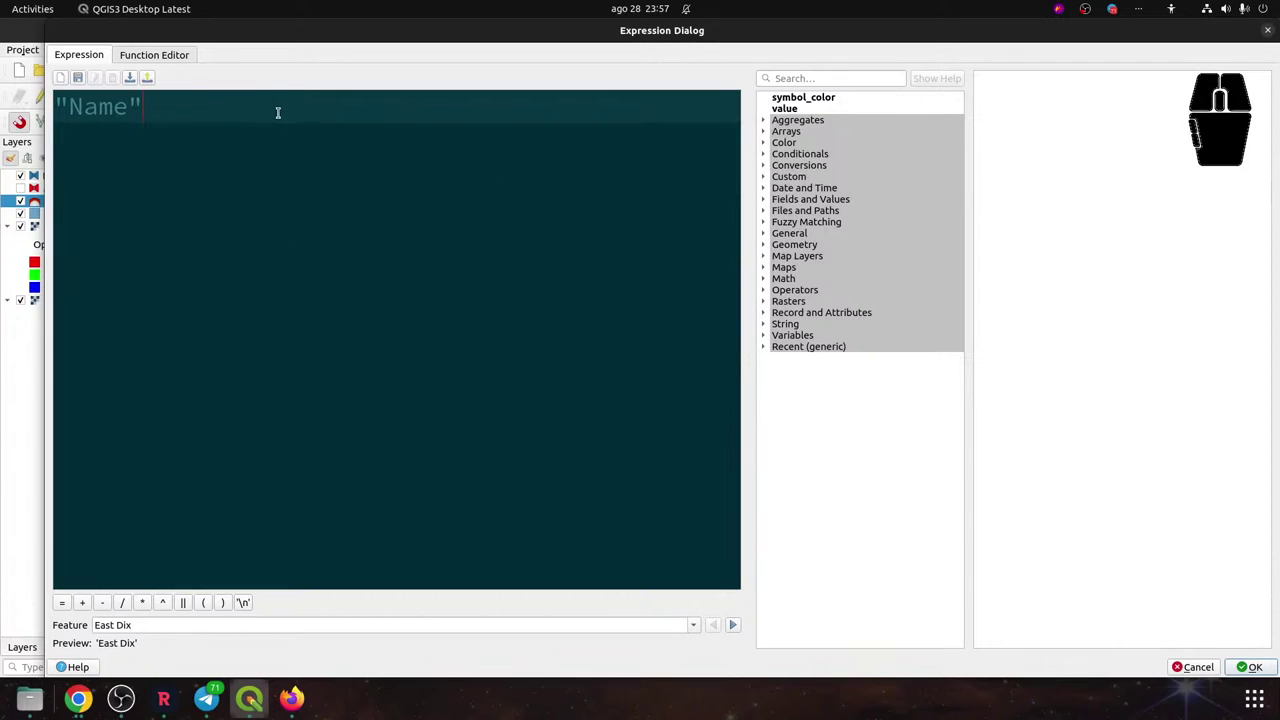
click(810, 79)
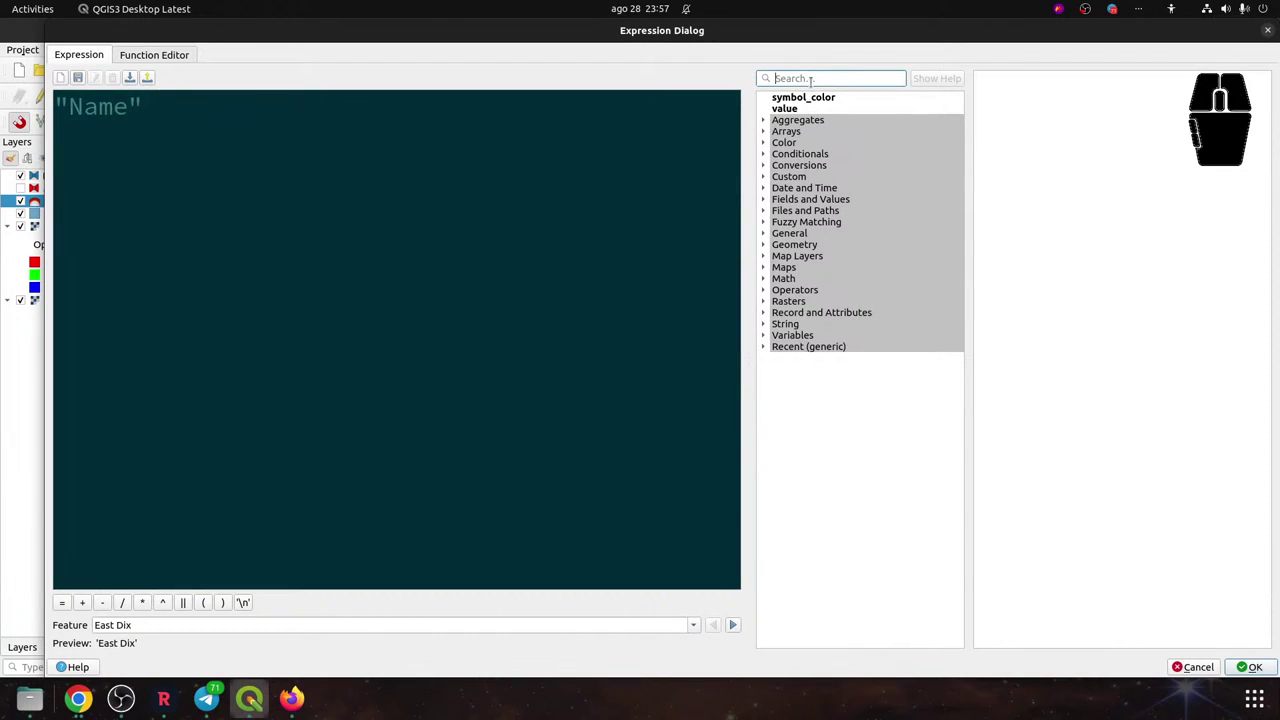
text(all)
text(ti)
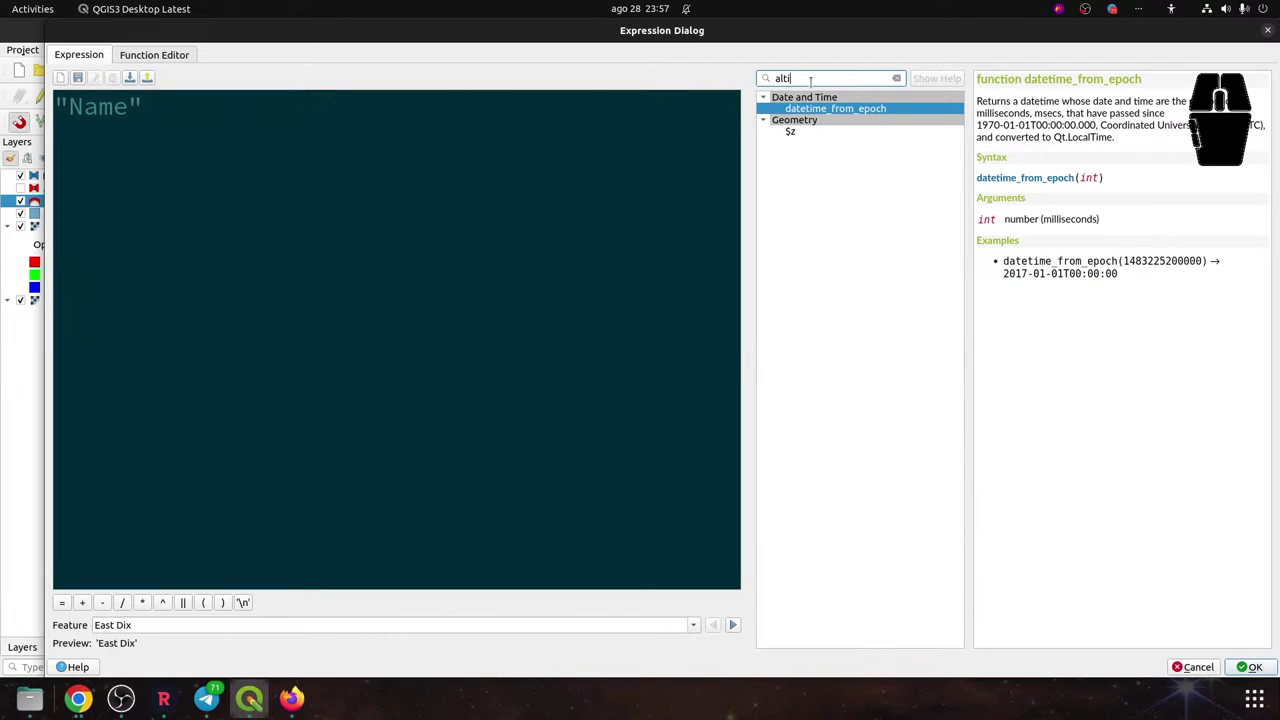
key(BackSpace)
key(BackSpace)
key(BackSpace)
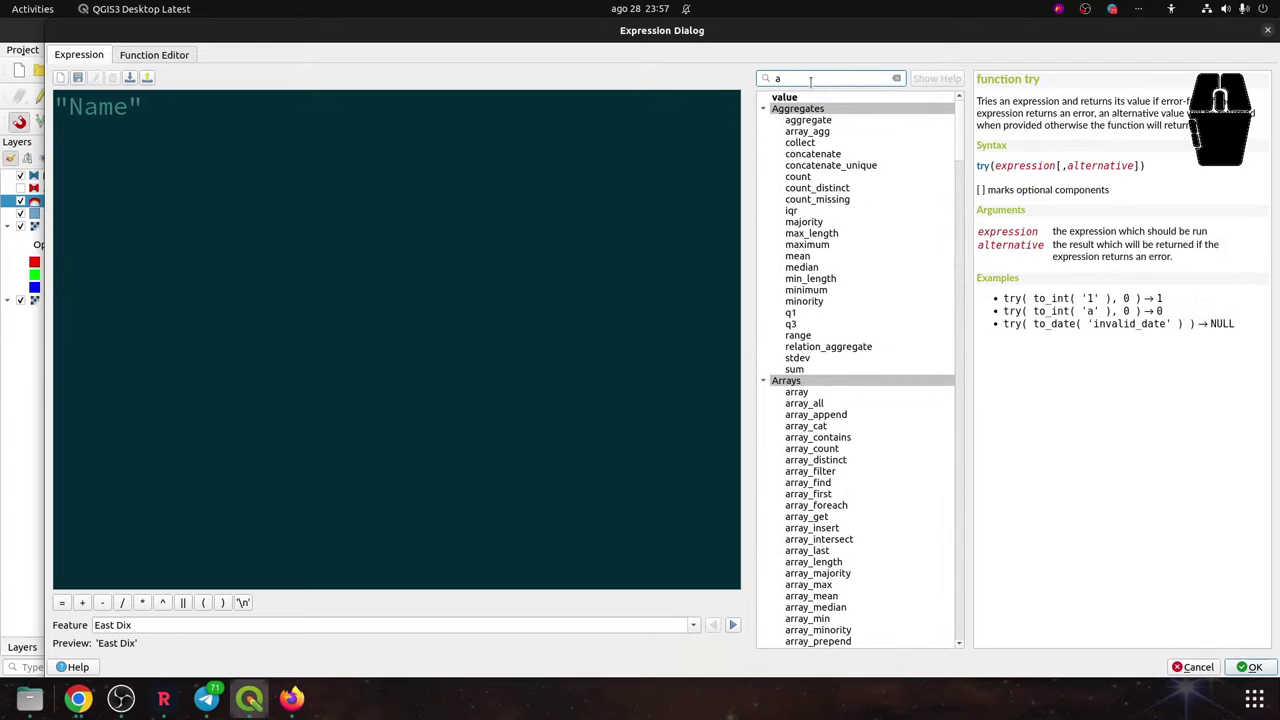
key(BackSpace)
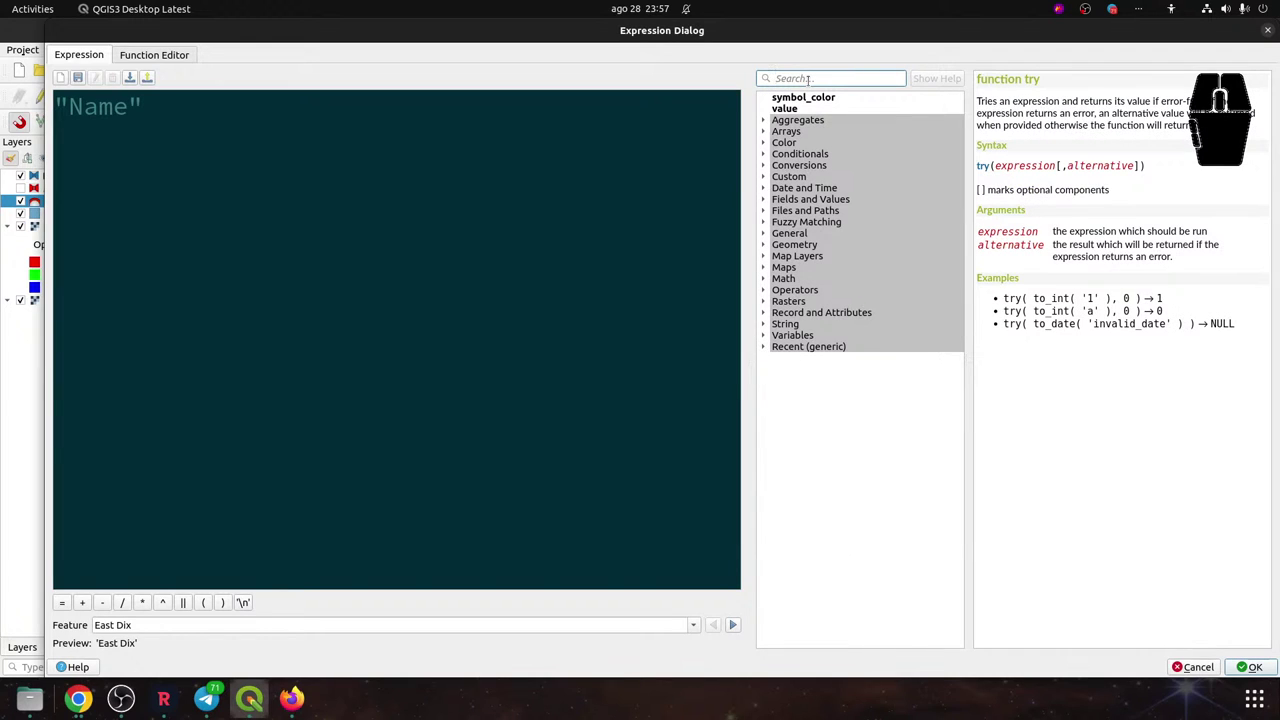
click(764, 200)
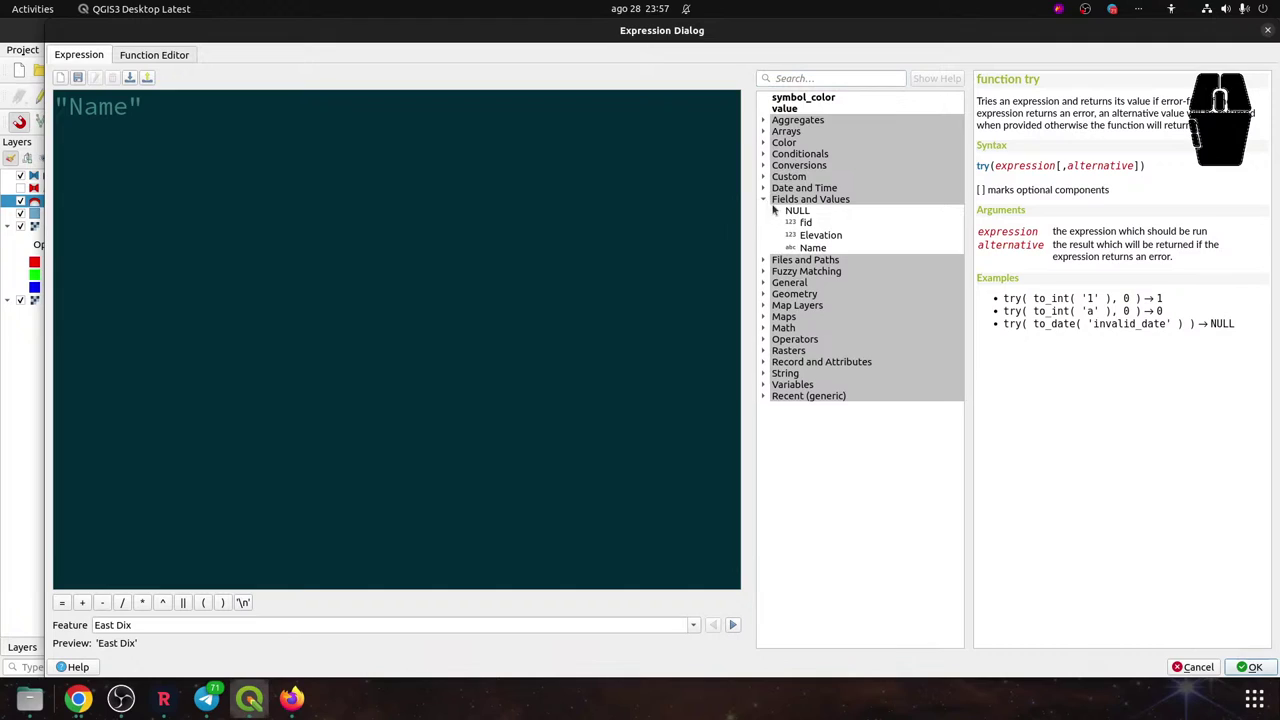
double_click(821, 235)
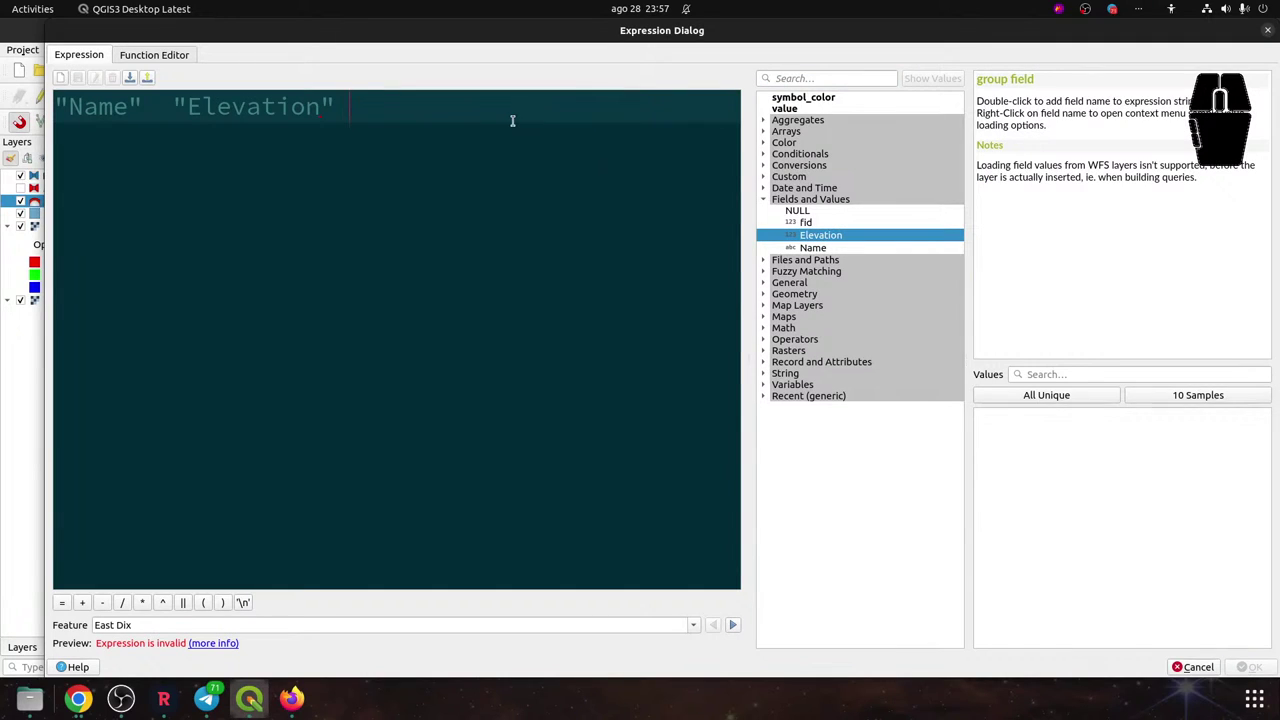
Complete the expression as "Name" || ' ' || "Elevation" || ' meters', previewing 'East Dix 1227 meters'
text('mt)
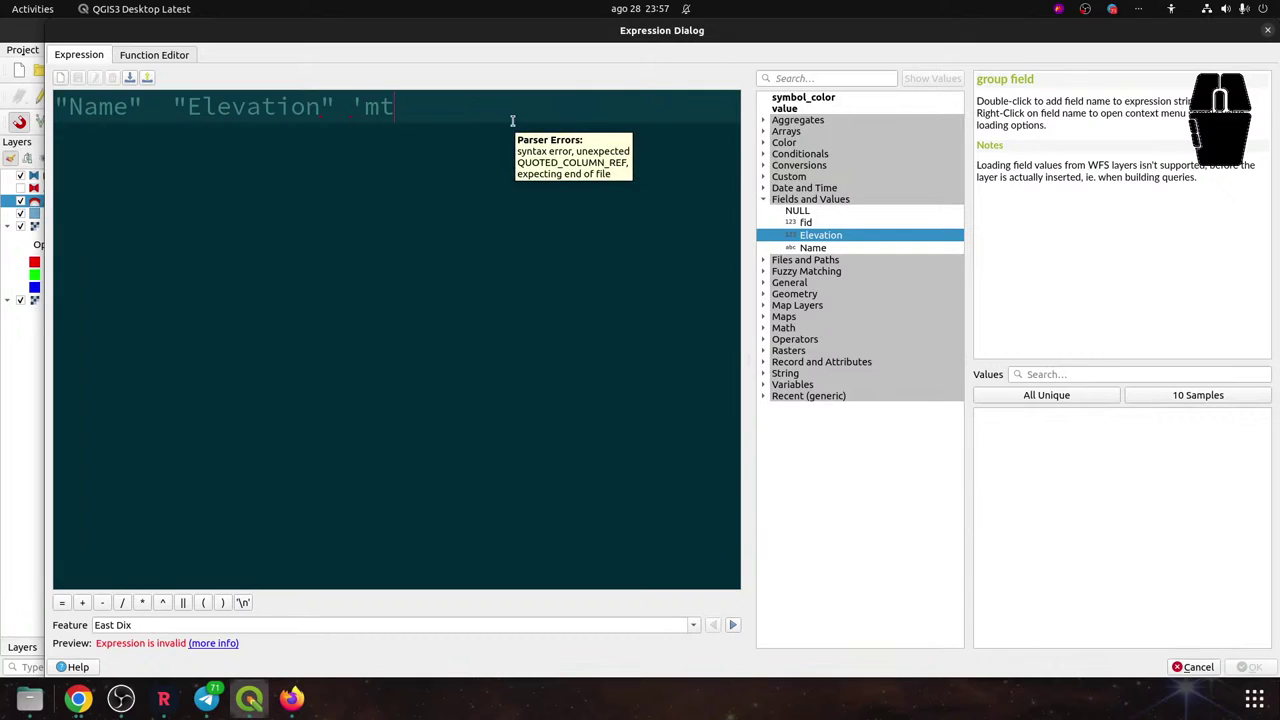
key(BackSpace)
text(eters)
key(Left)
key(Left)
key(Left)
key(Left)
key(Left)
key(Left)
key(Left)
key(Left)
text(|)
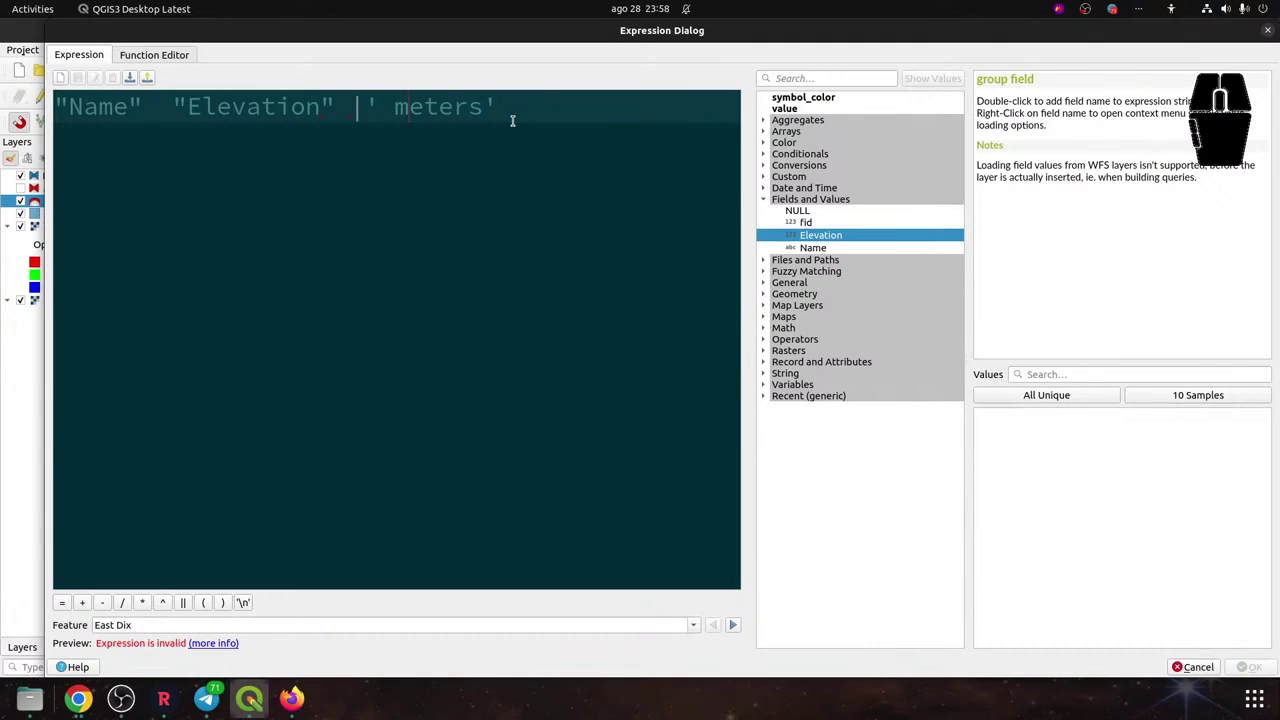
key(Left)
key(Left)
key(Left)
key(Left)
key(Left)
key(Left)
key(Left)
key(Left)
key(Left)
key(Left)
key(Left)
key(Left)
key(Left)
key(Left)
key(Left)
key(Left)
text(||)
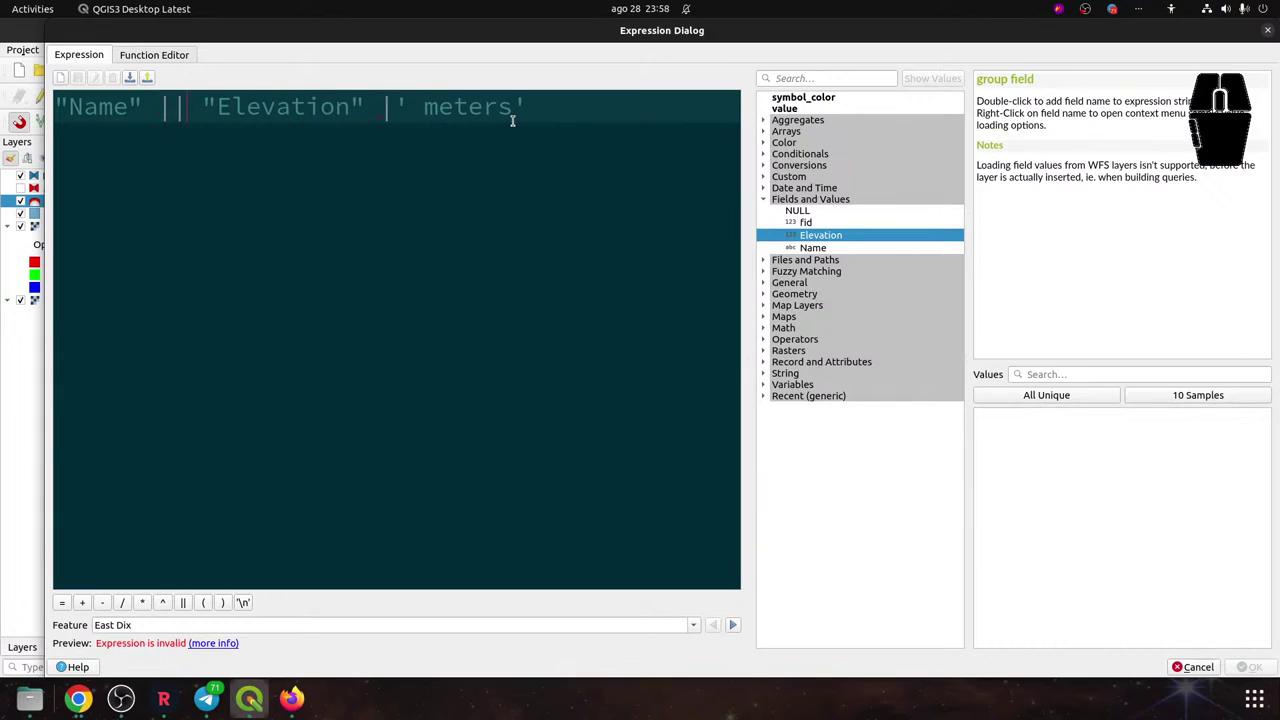
key(Right)
key(Right)
key(Right)
key(Right)
key(Right)
key(Right)
key(Right)
key(Right)
key(Right)
key(Right)
key(Right)
key(Right)
key(Right)
text(|)
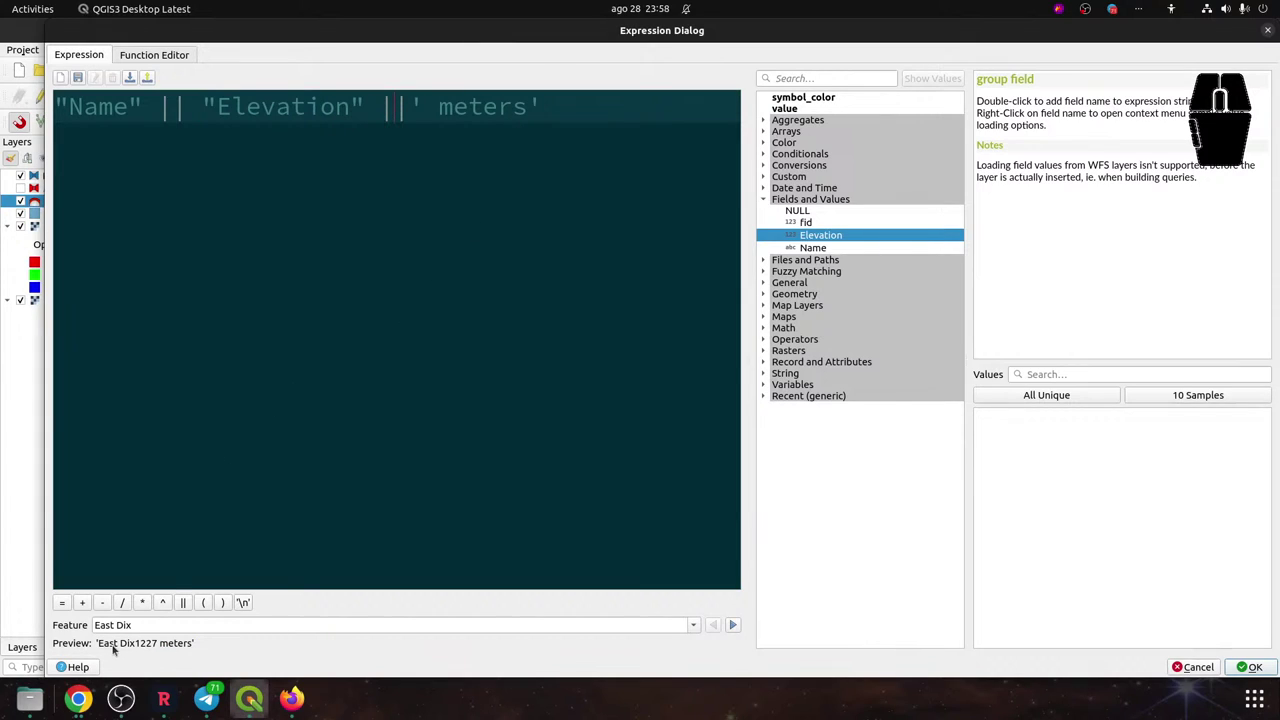
click(213, 107)
text(' '  ||)
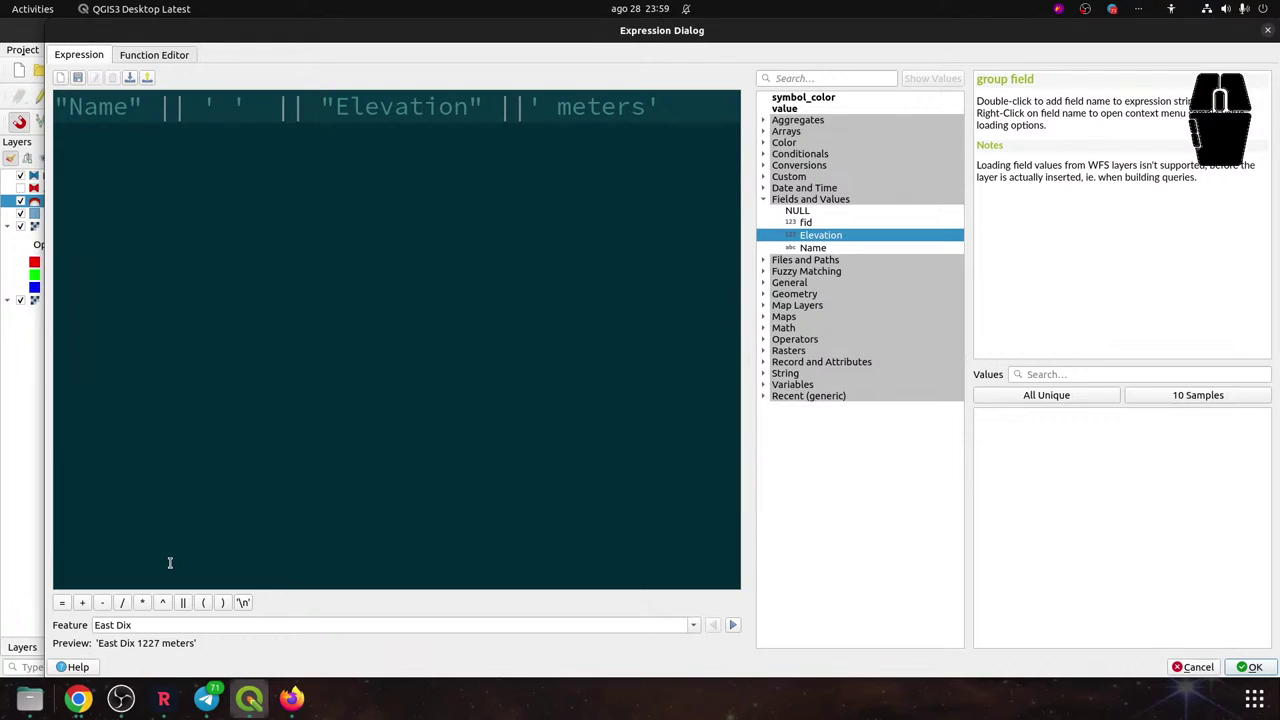
Replace the space separator with '\n', wrap Elevation in format_number("Elevation", 0), and apply
key(Left)
key(Left)
key(Left)
key(Left)
key(Left)
key(BackSpace)
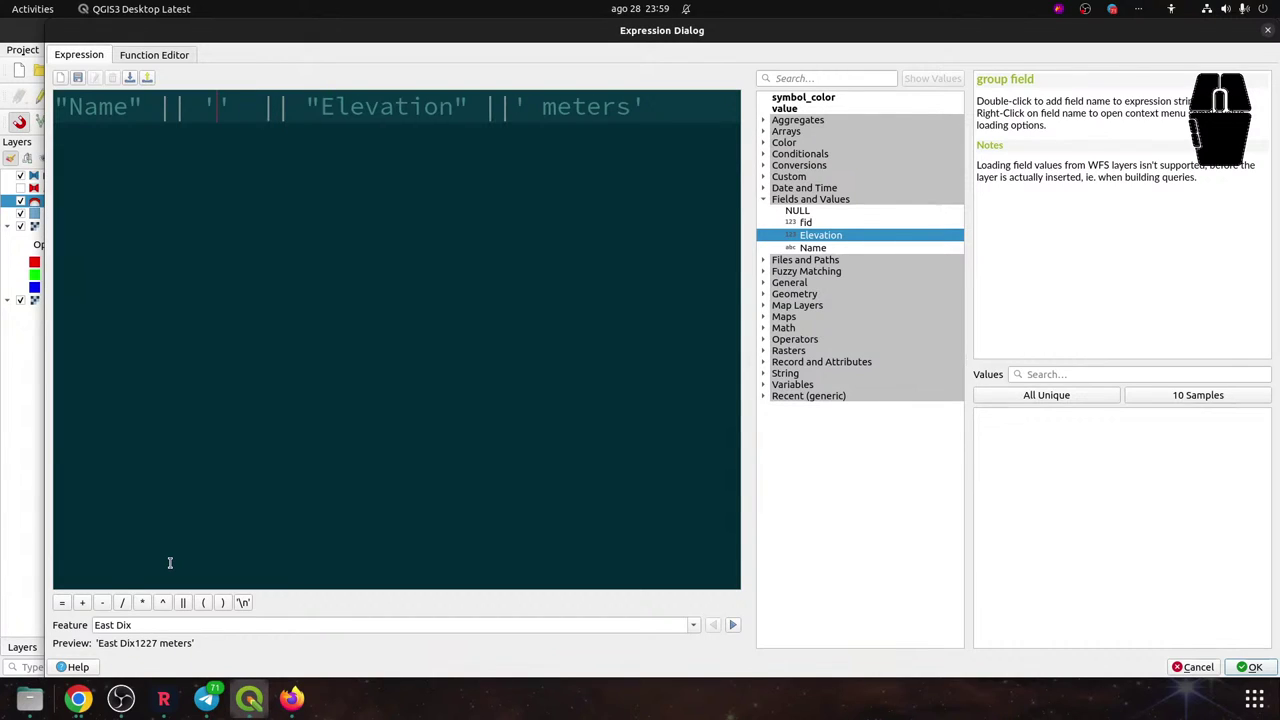
text(\)
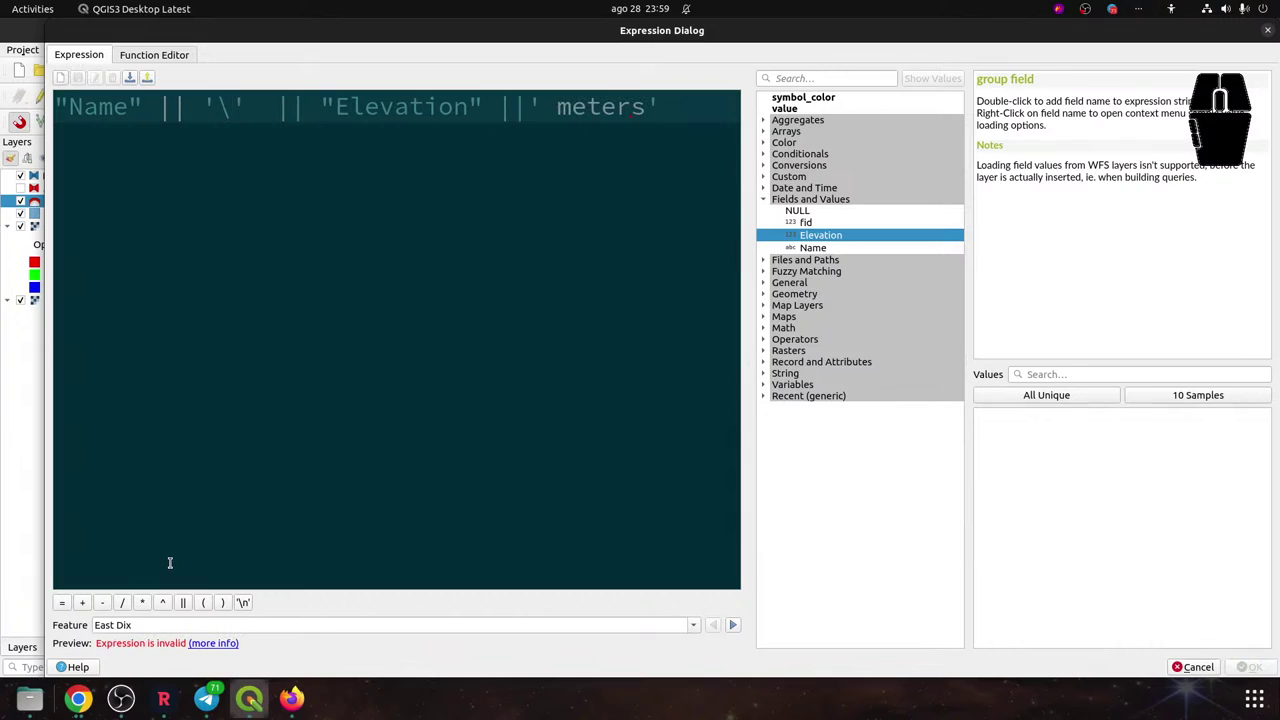
text(n)
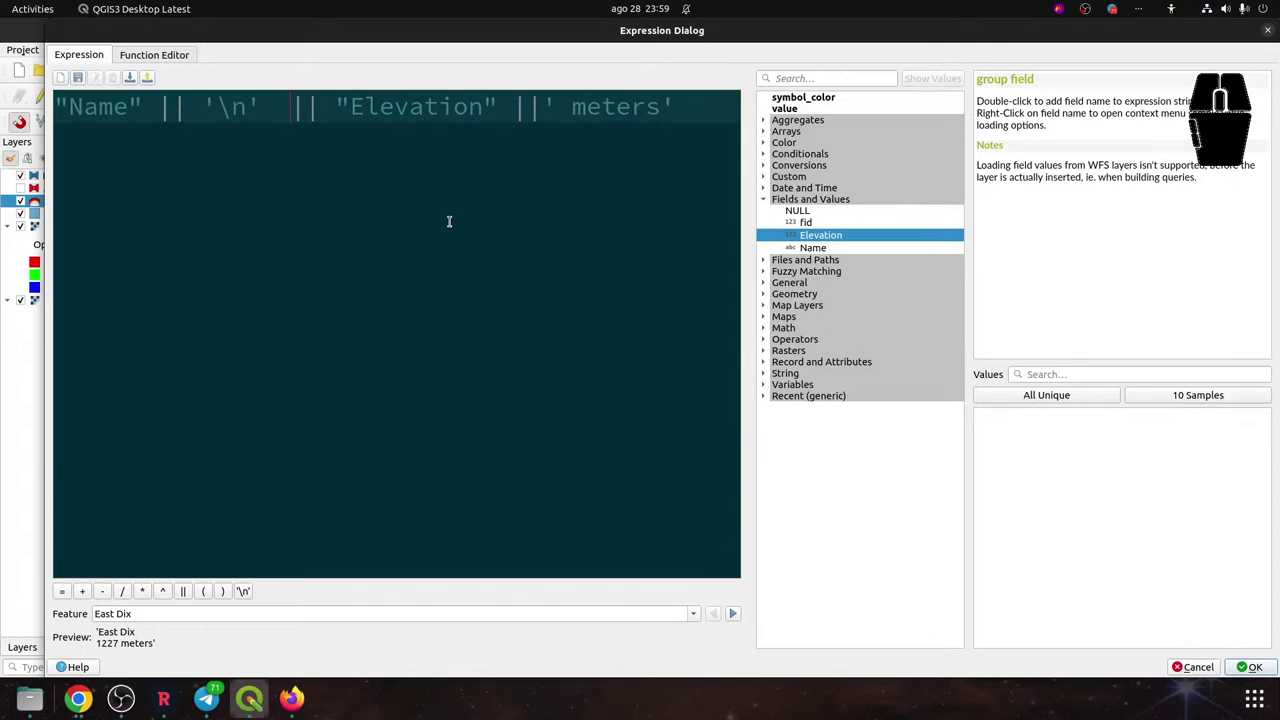
key(Right)
key(Right)
key(Right)
text(for)
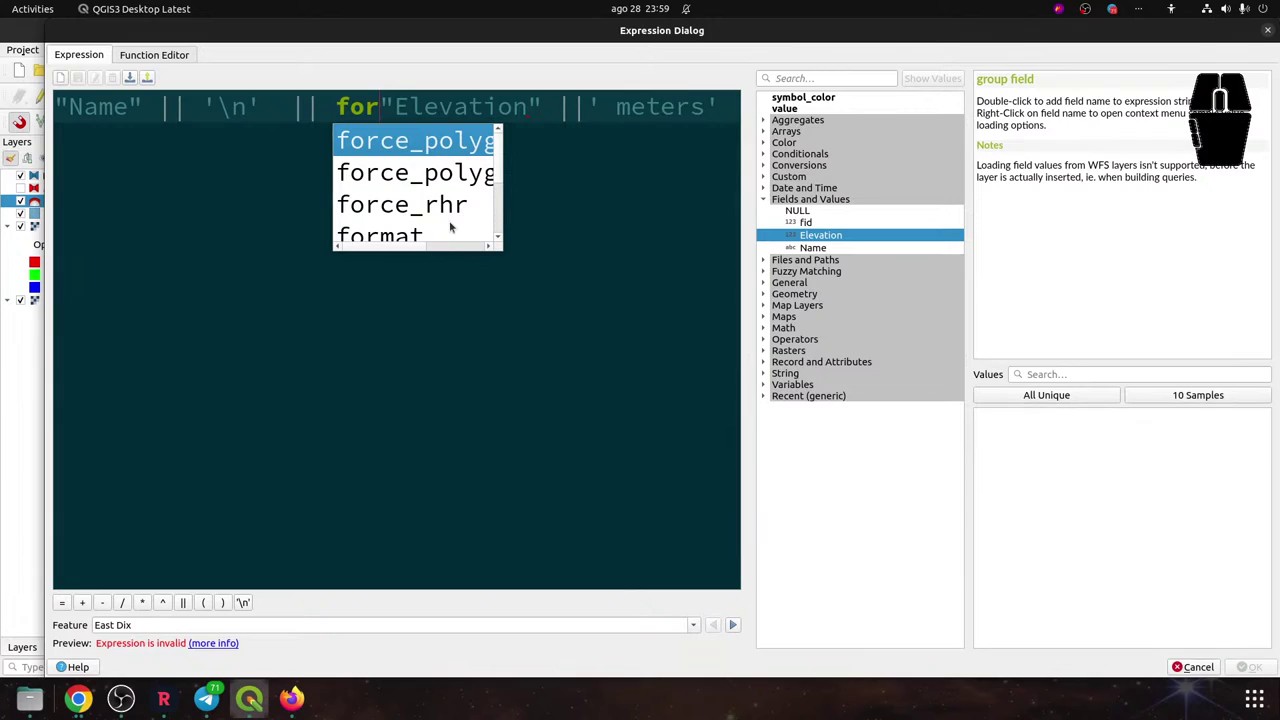
text(mat)
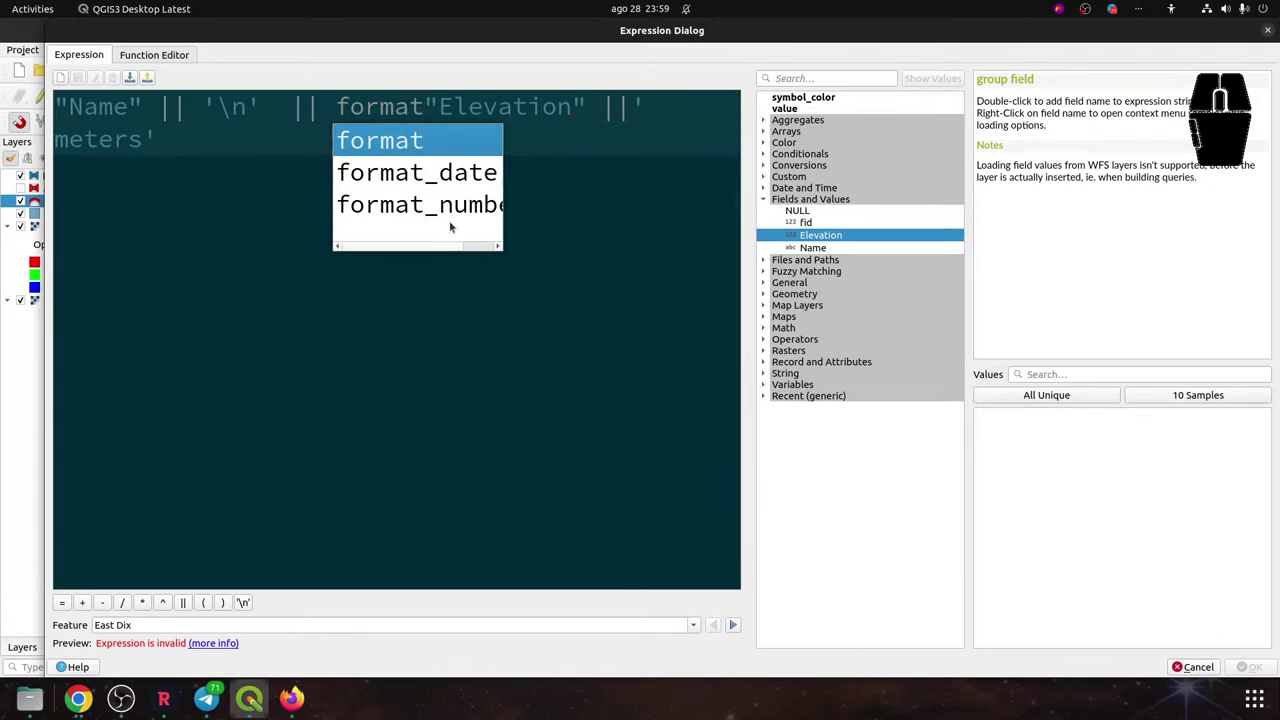
key(Down)
key(Down)
key(Return)
text(()
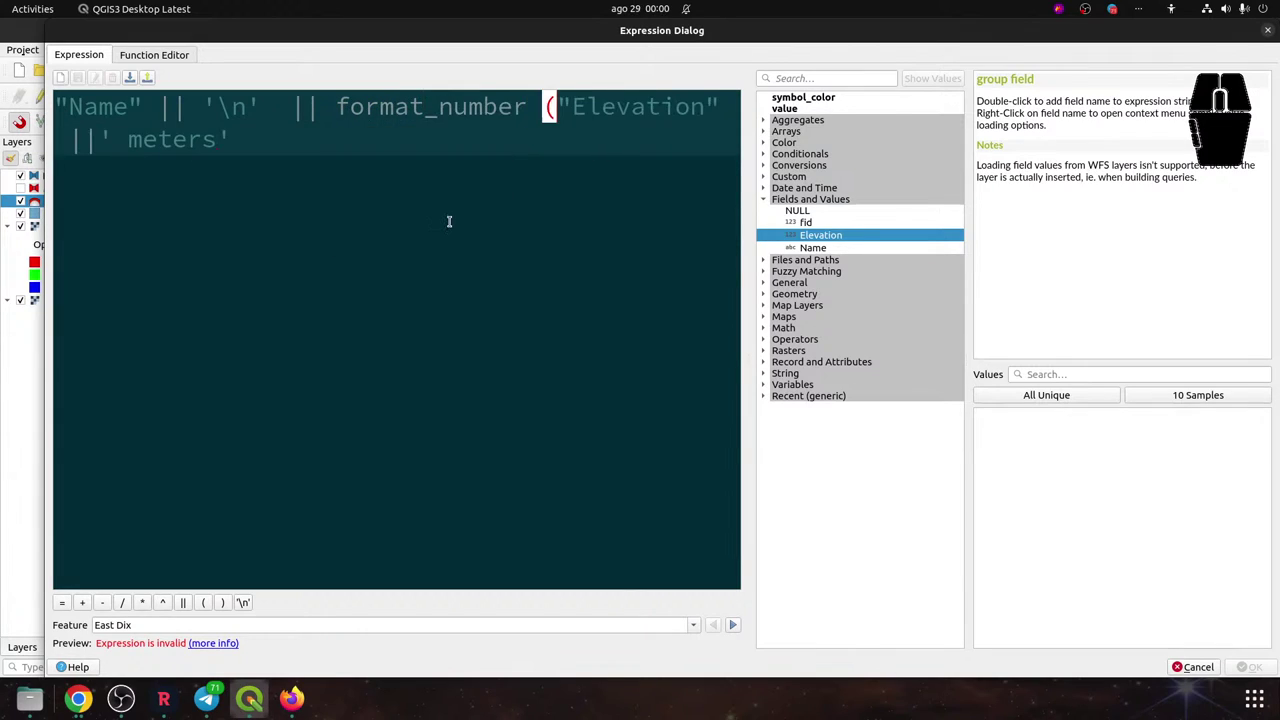
key(Right)
key(Right)
key(Right)
key(Right)
key(Right)
key(Right)
key(Right)
key(Right)
key(Right)
key(Right)
key(Right)
key(Right)
text(, 0))
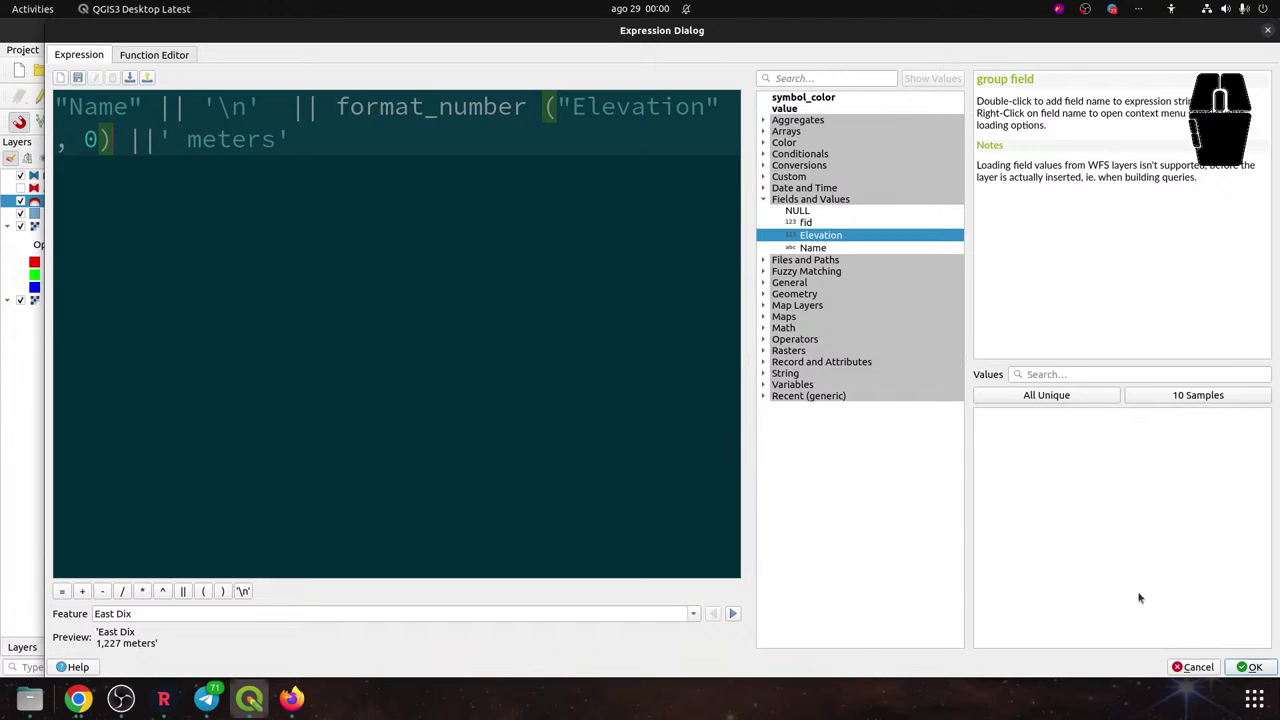
click(1250, 667)
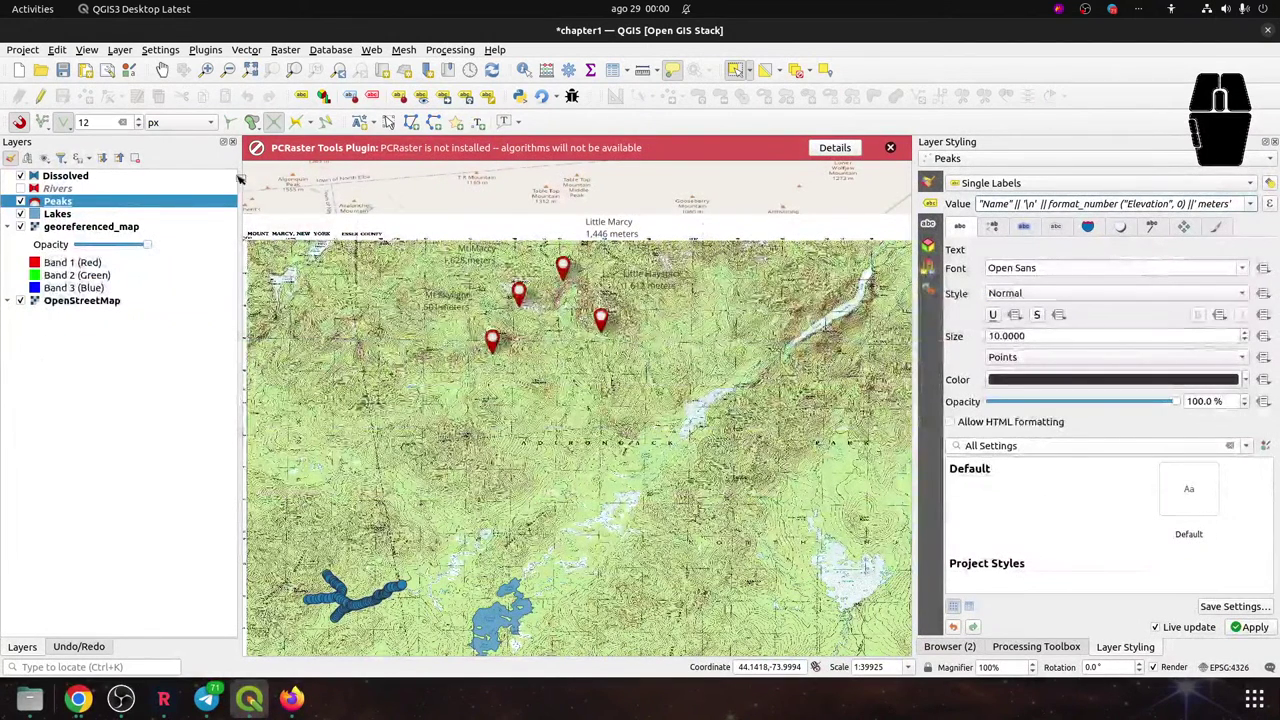
Save the project and set the peak labels to Open Sans ExtraBold at 15 points
click(62, 70)
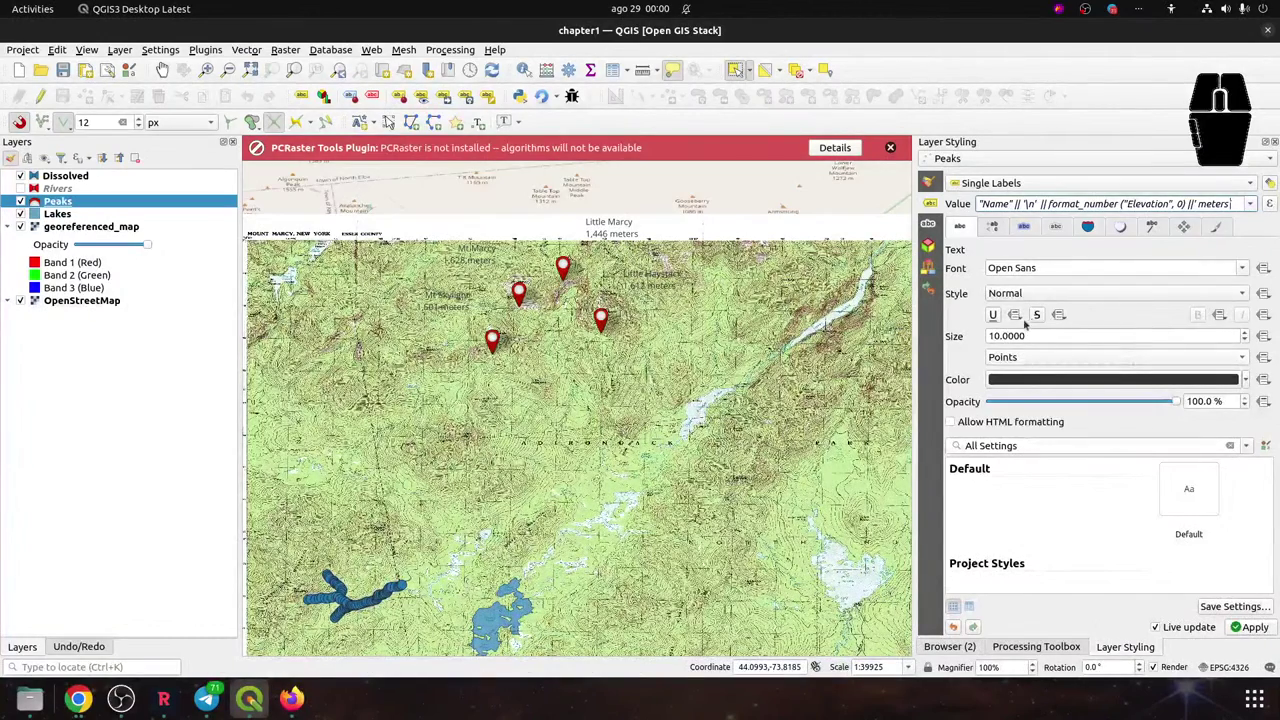
scroll(1247, 338, up, 5)
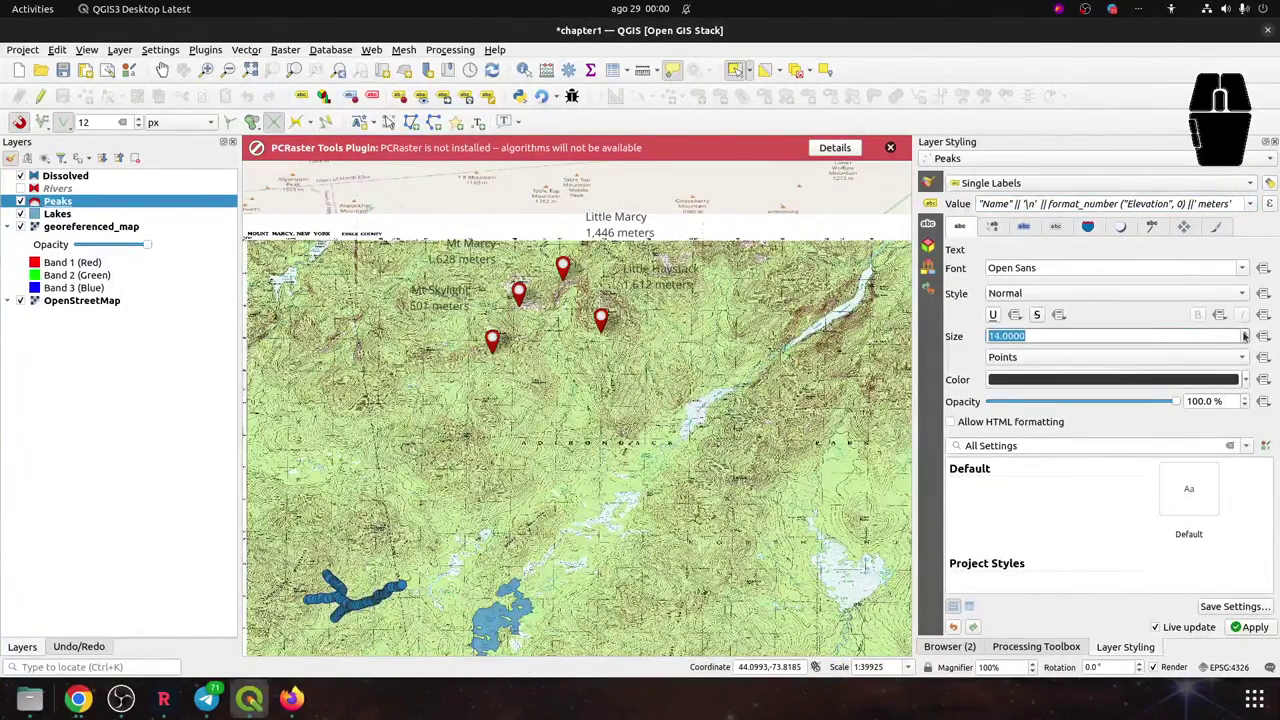
click(1085, 300)
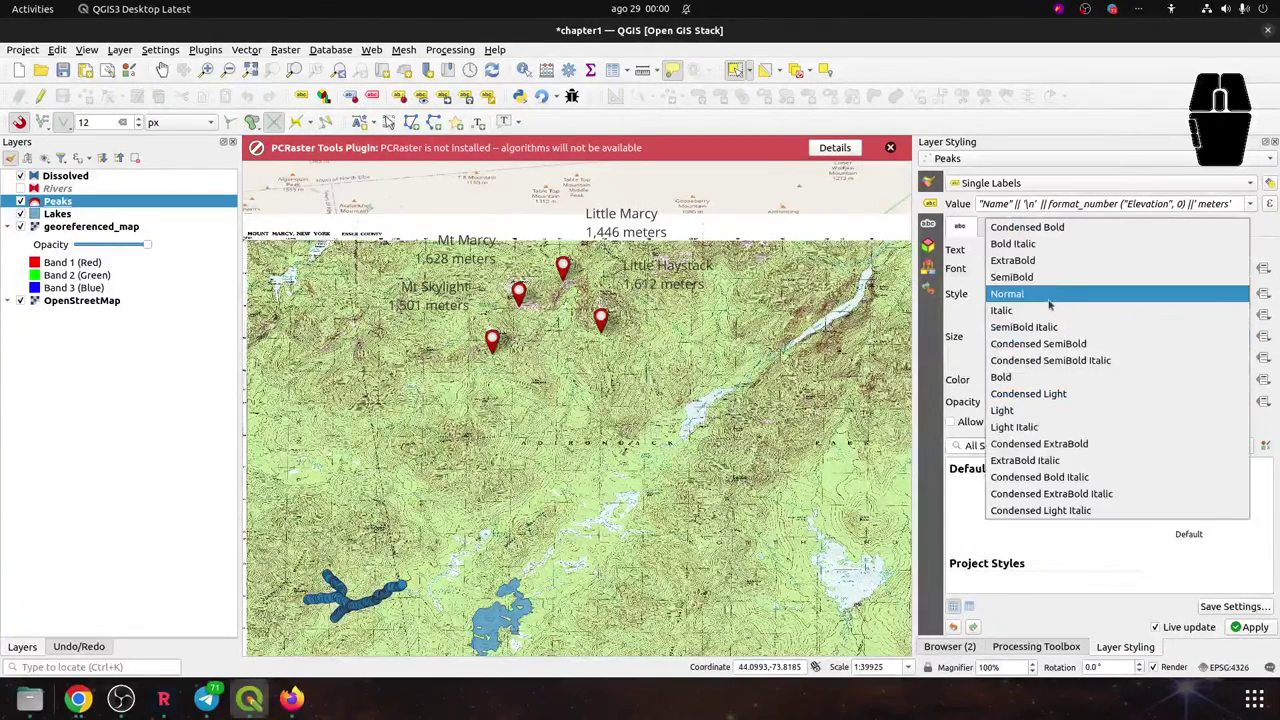
click(1012, 260)
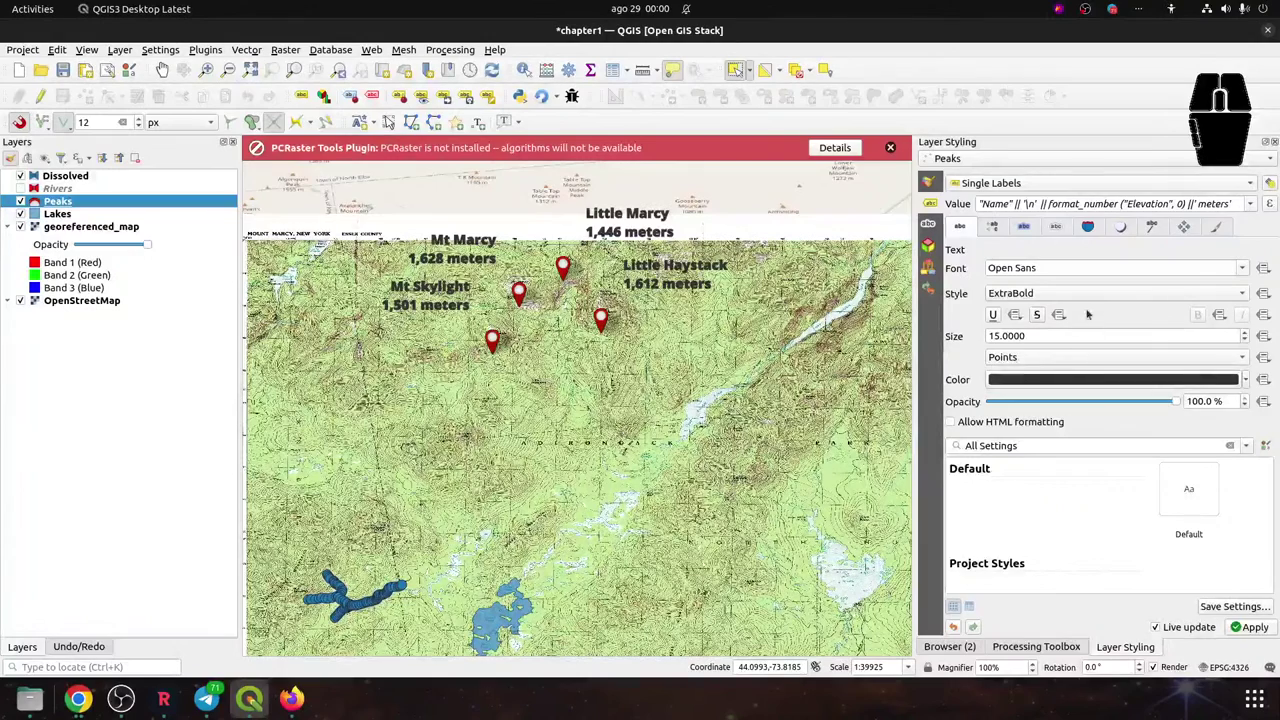
Turn on a text buffer for the Peaks labels and raise its size to 0.8 mm
click(1023, 229)
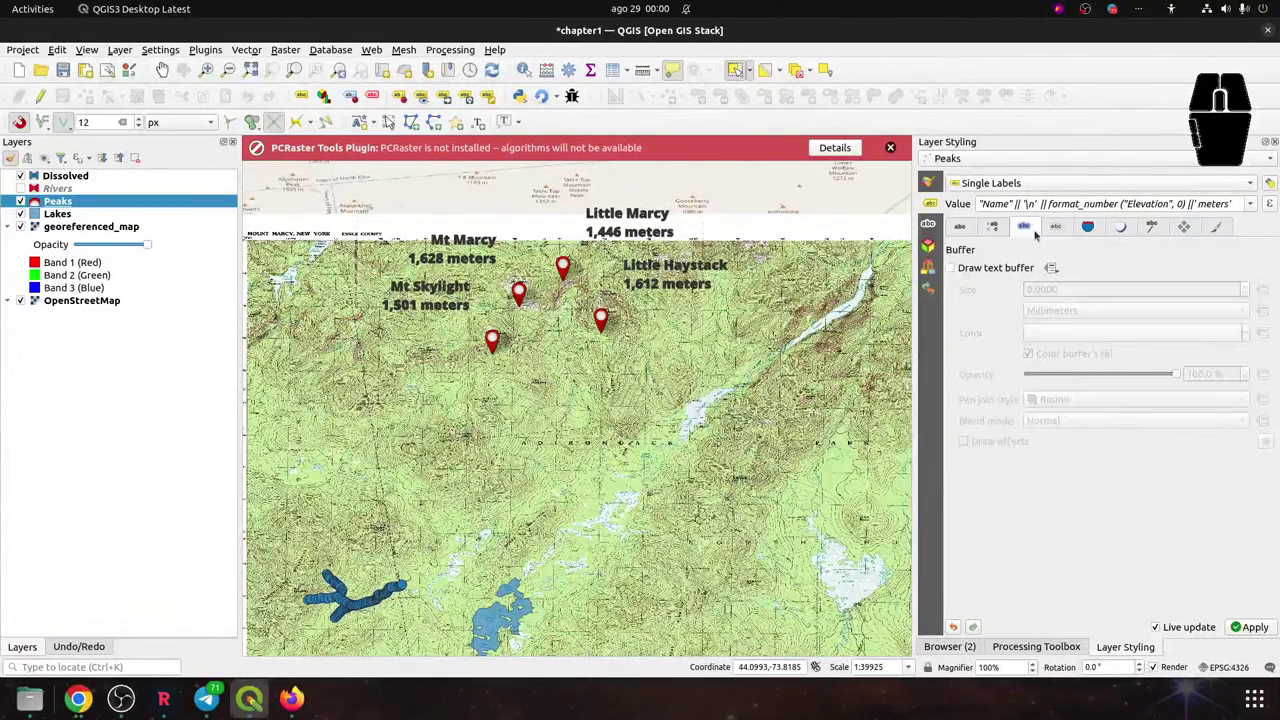
click(1056, 228)
click(1023, 227)
click(972, 273)
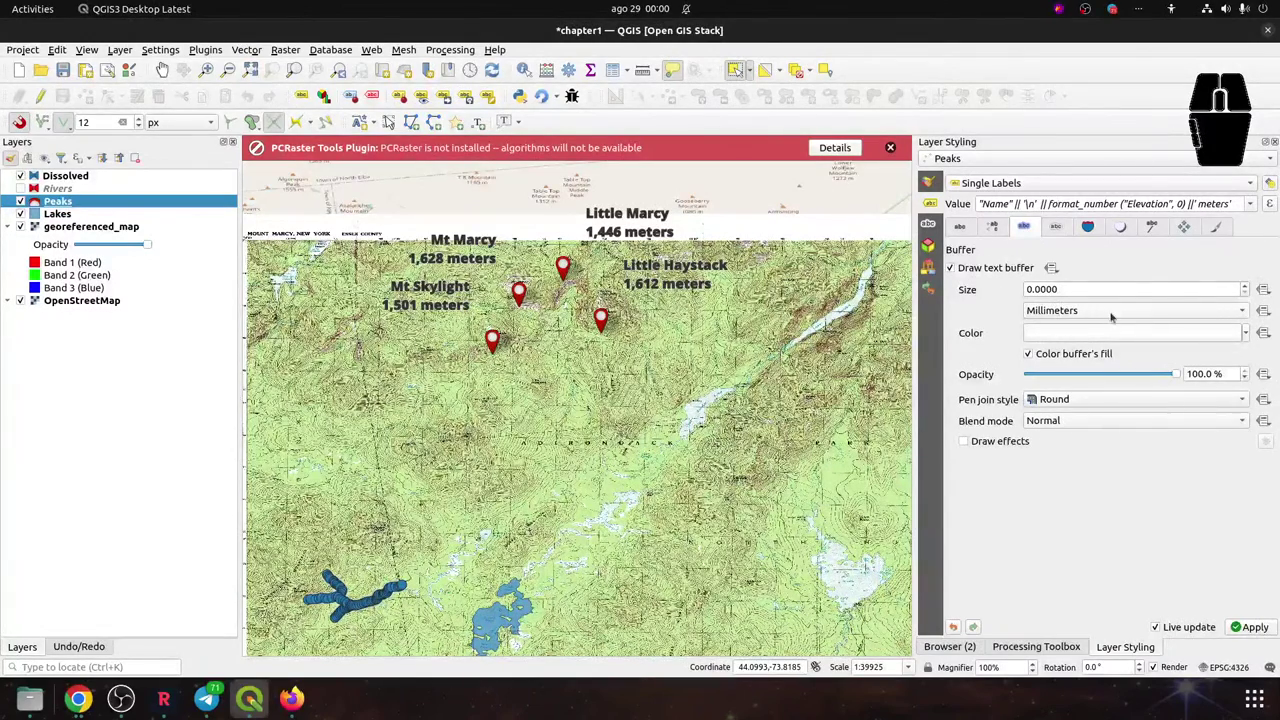
click(1245, 286)
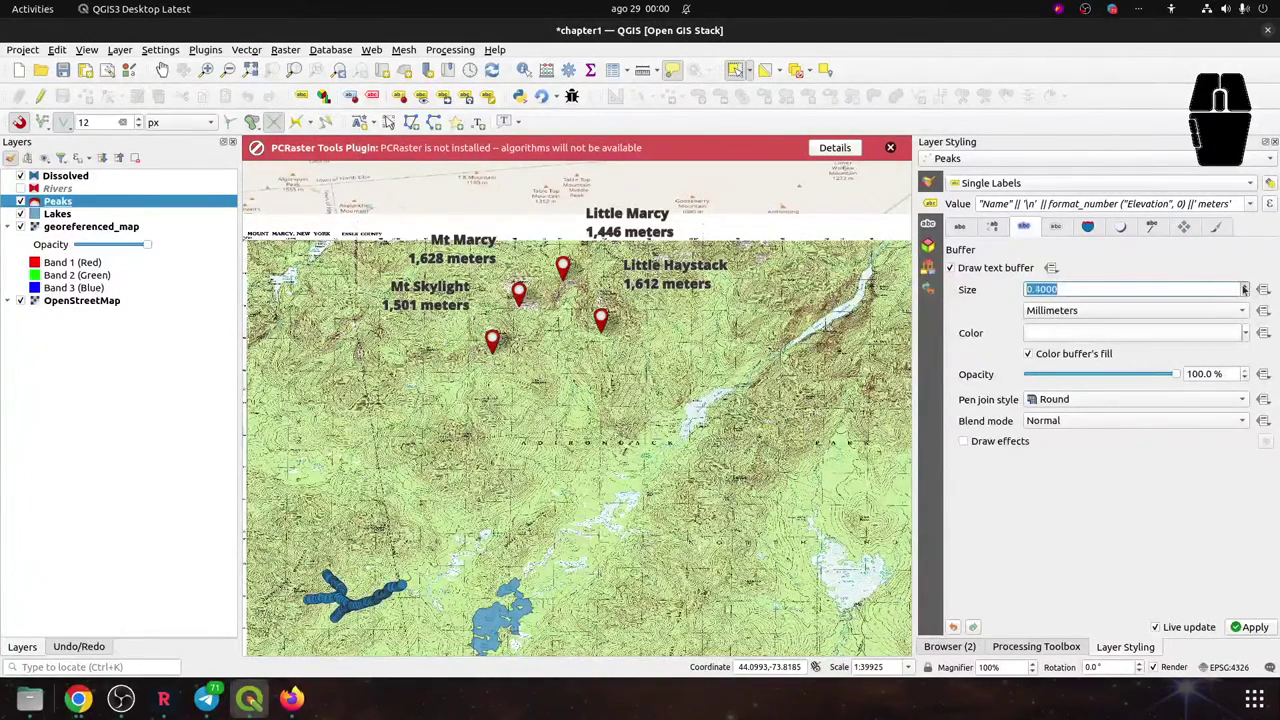
click(1245, 286)
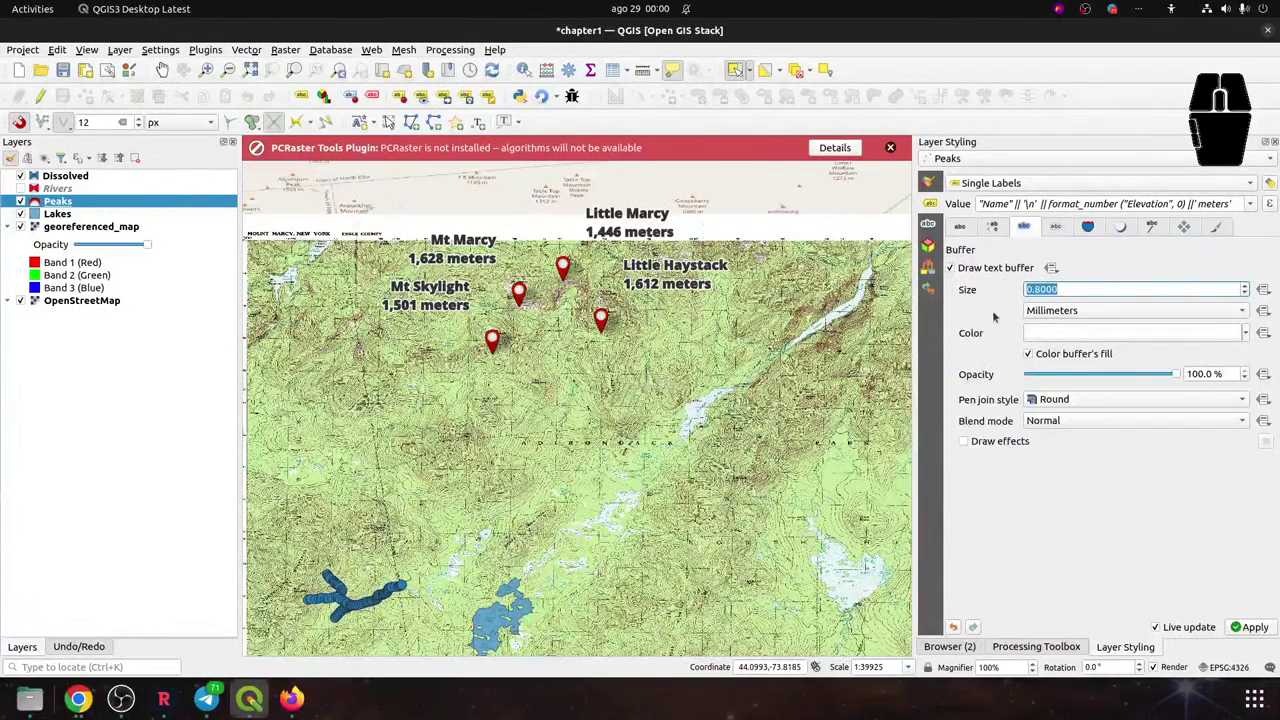
Move through the Text and Formatting label settings to the Placement settings
click(958, 228)
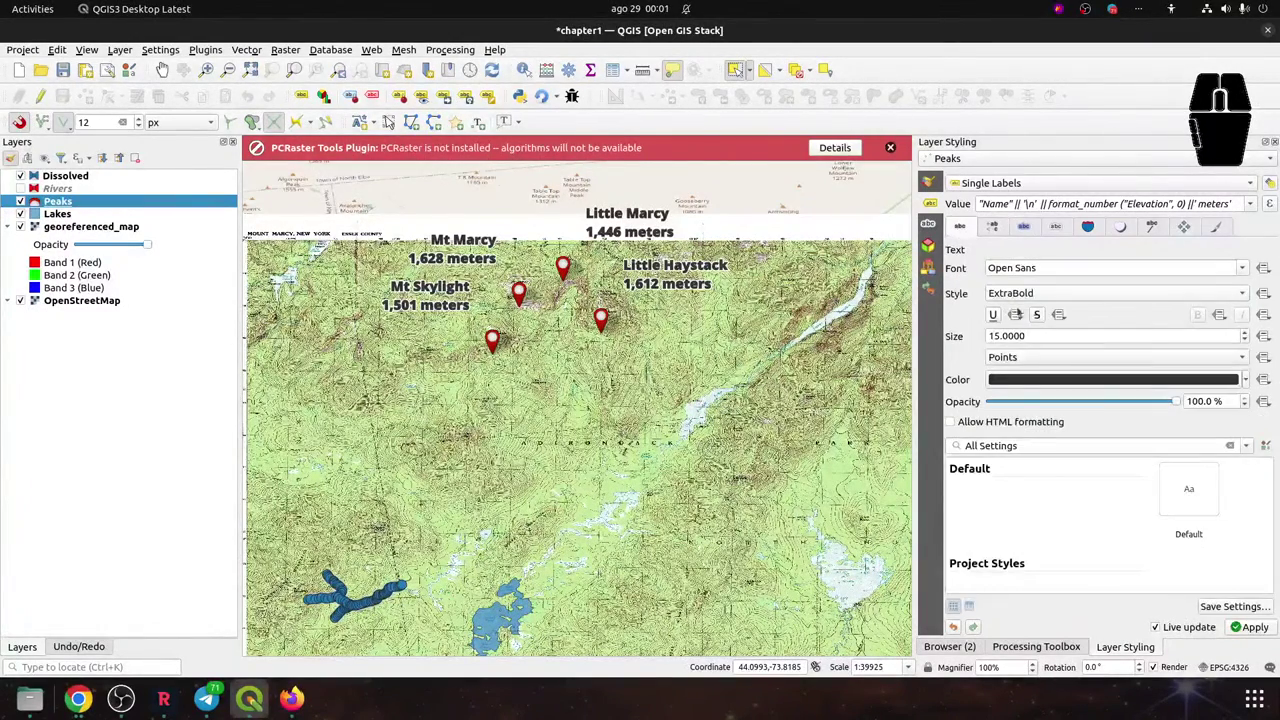
click(993, 227)
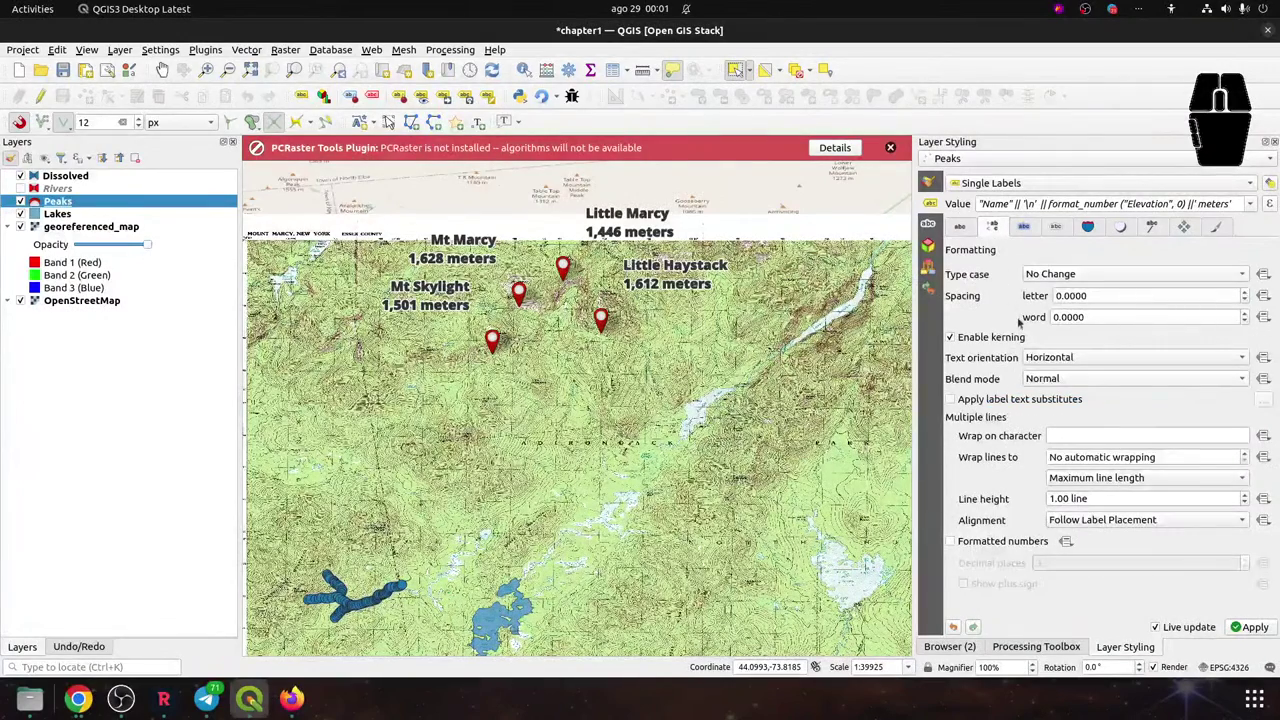
click(1182, 226)
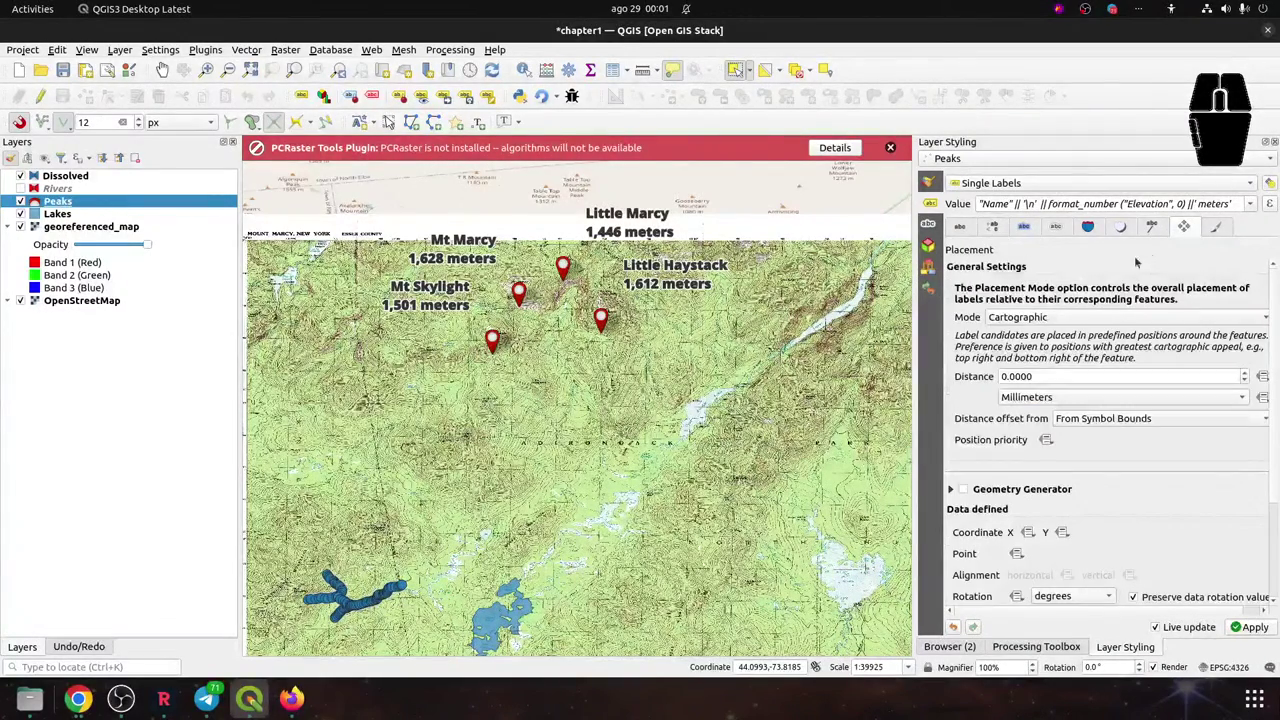
Place the Peaks labels with Offset from Point, offset X -0.1 mm and Y 7.5 mm
click(1070, 325)
click(1045, 335)
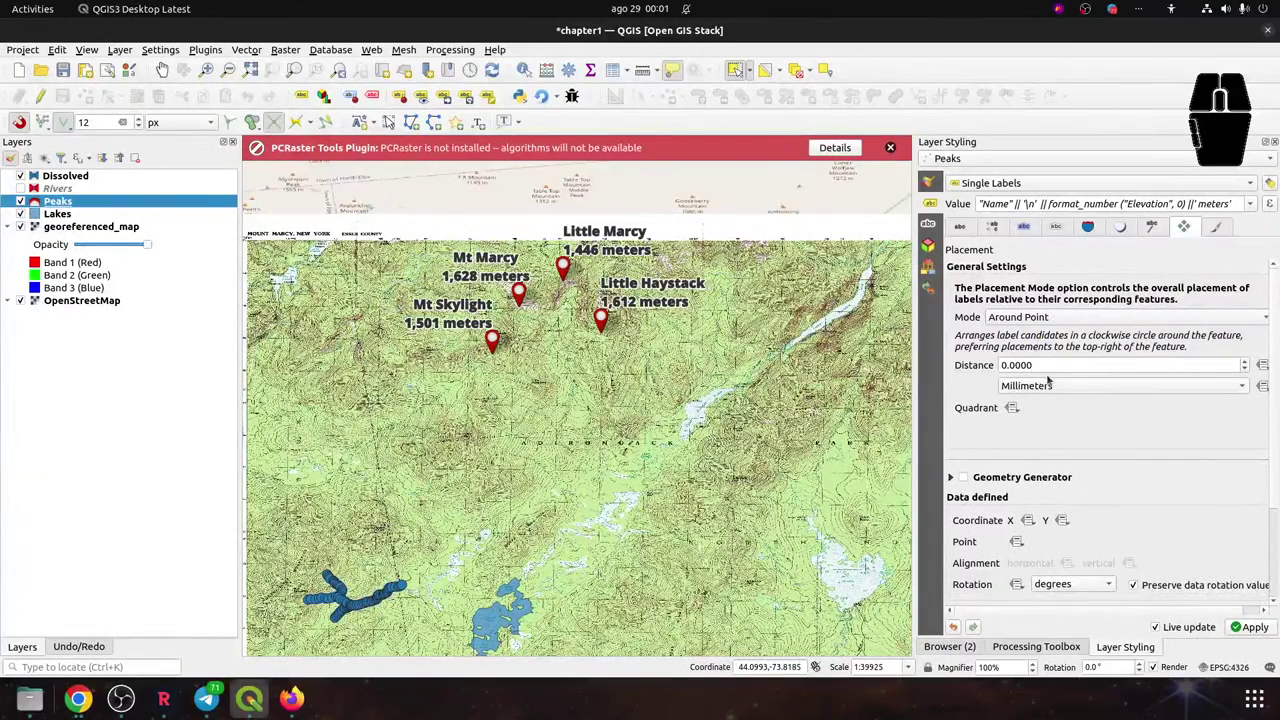
click(1072, 318)
click(1057, 336)
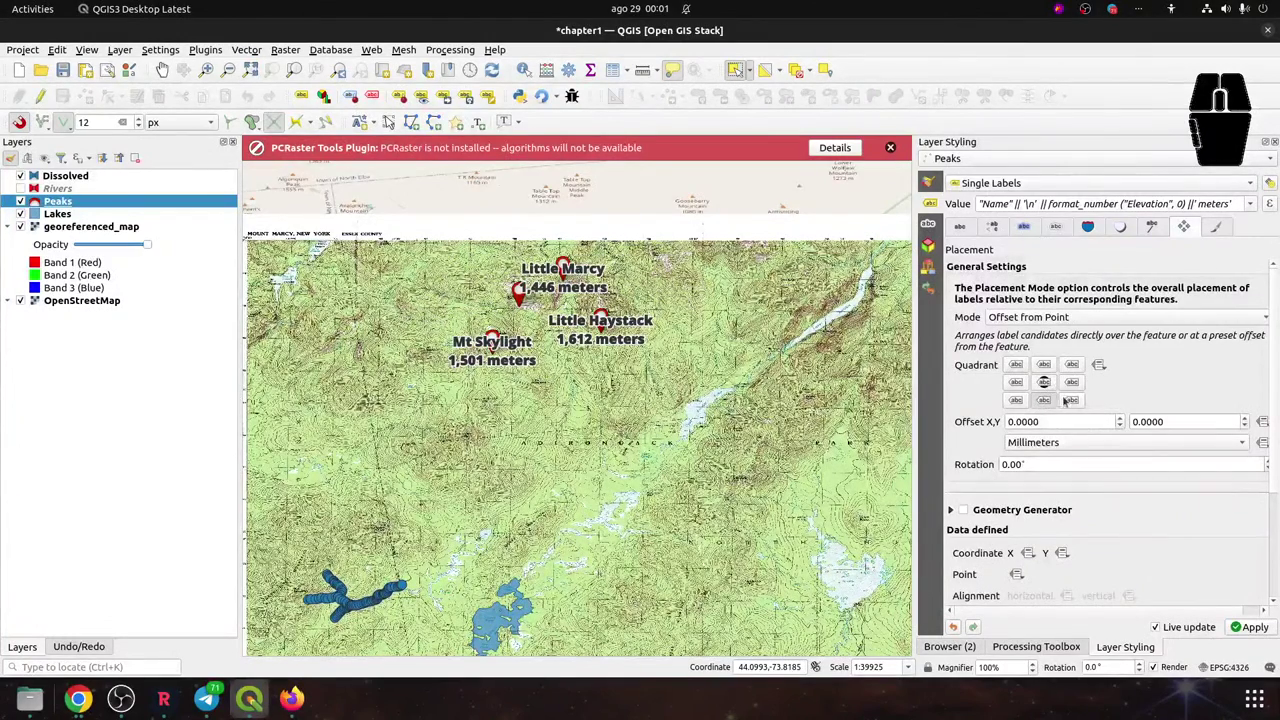
click(1119, 418)
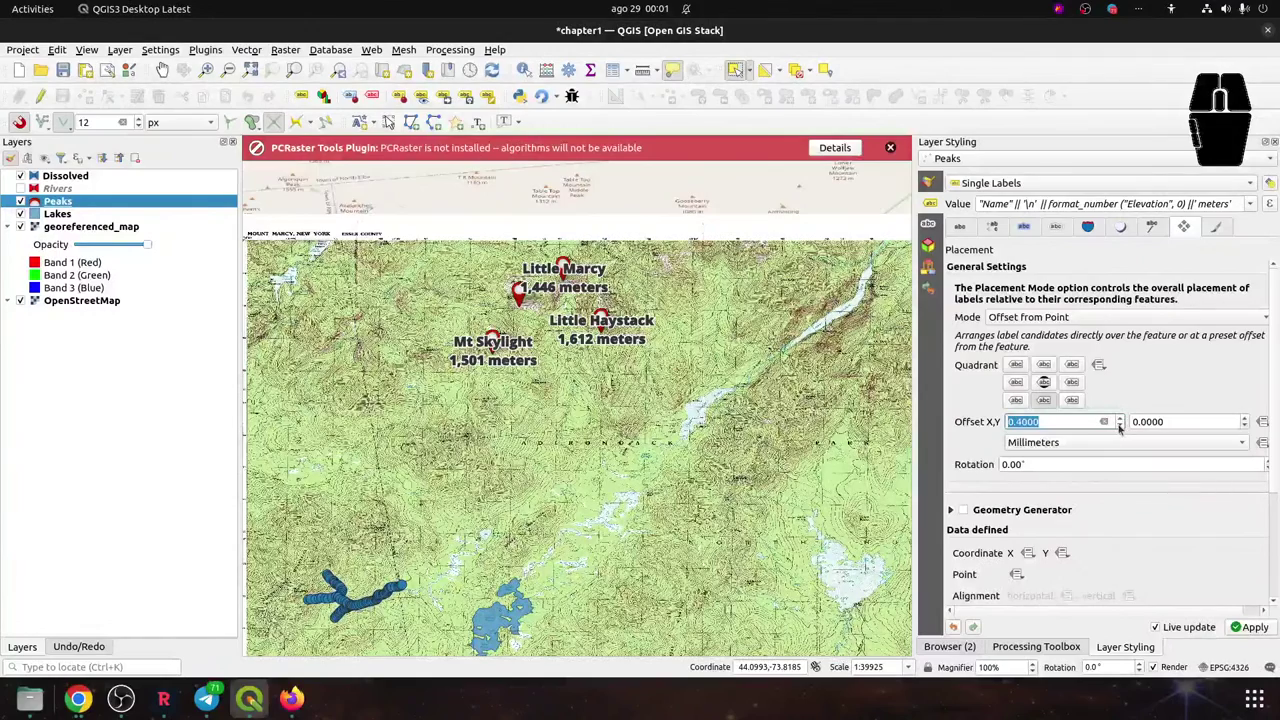
scroll(1119, 427, down, 3)
scroll(1119, 427, down, 1)
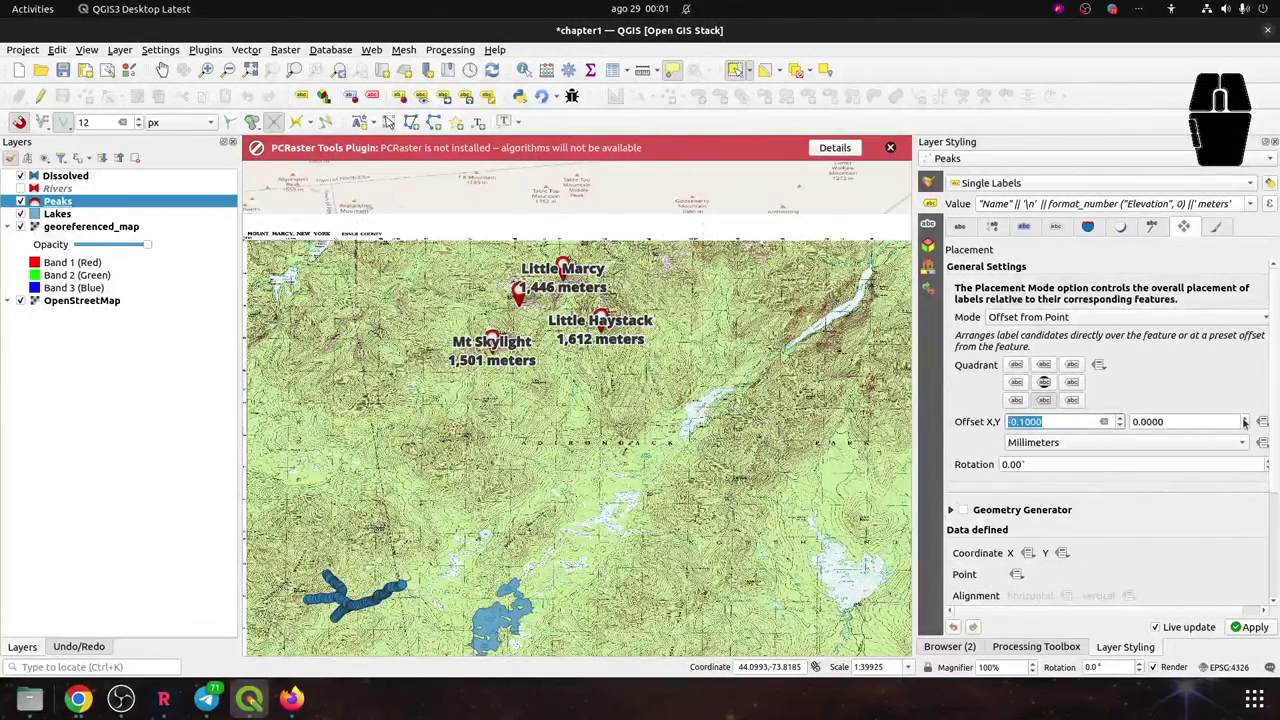
scroll(1245, 423, up, 2)
scroll(1245, 423, up, 3)
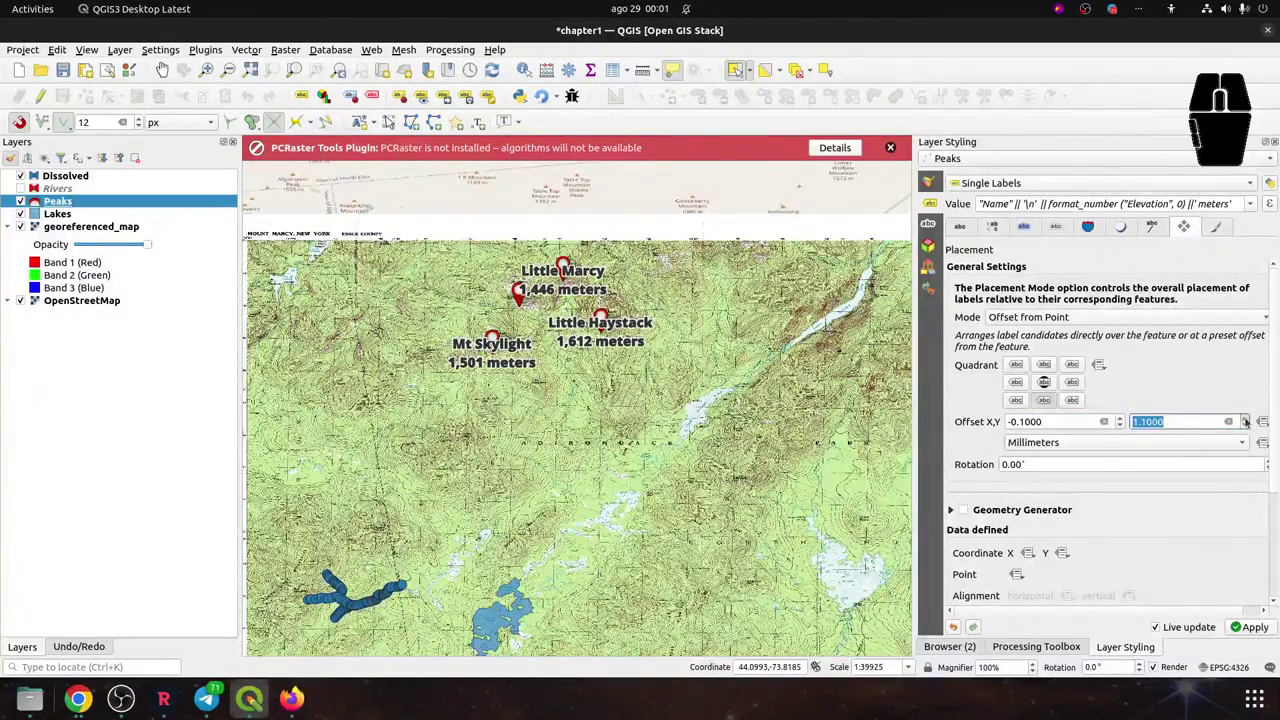
scroll(1245, 422, up, 3)
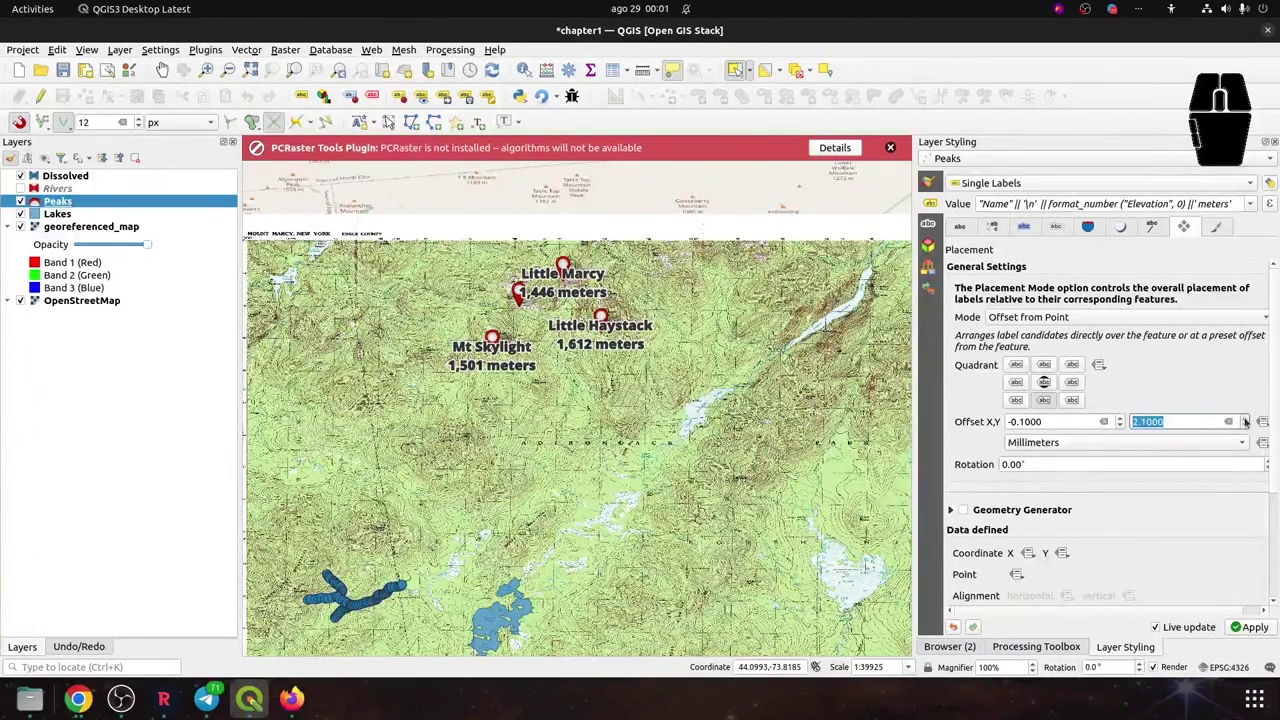
scroll(1245, 422, up, 3)
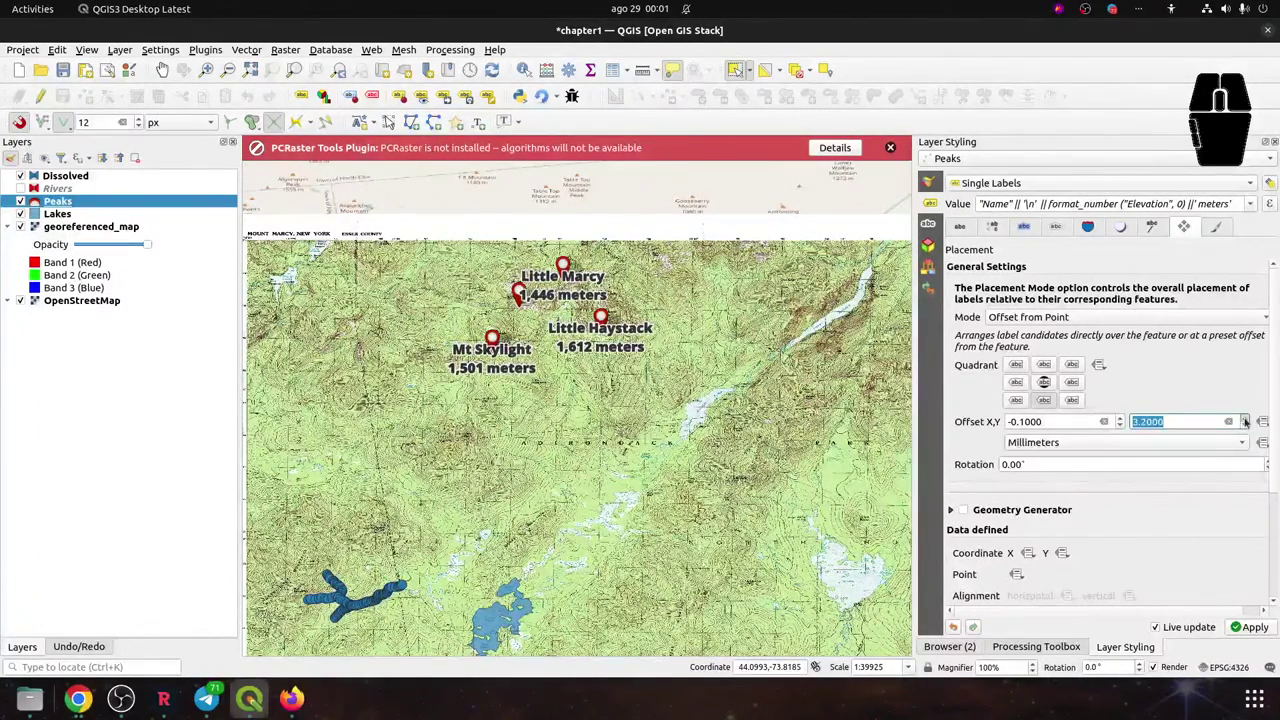
scroll(1245, 422, up, 4)
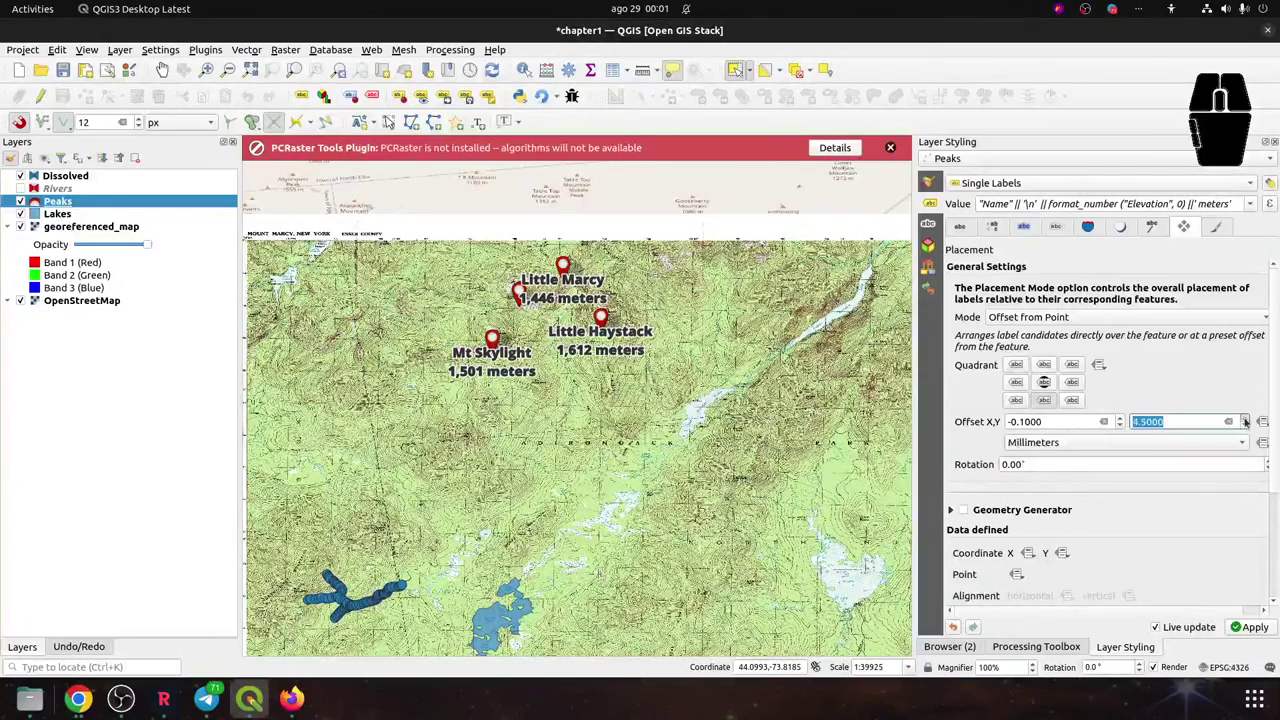
scroll(1245, 422, up, 3)
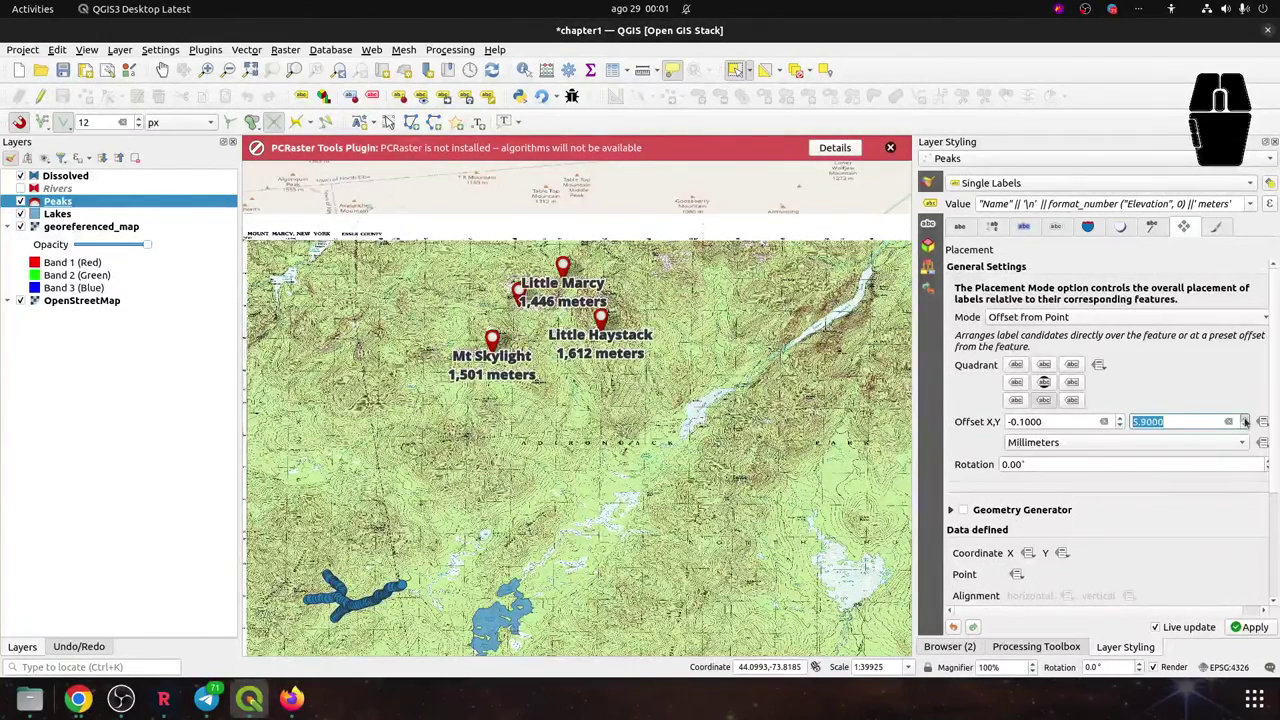
scroll(1245, 422, up, 5)
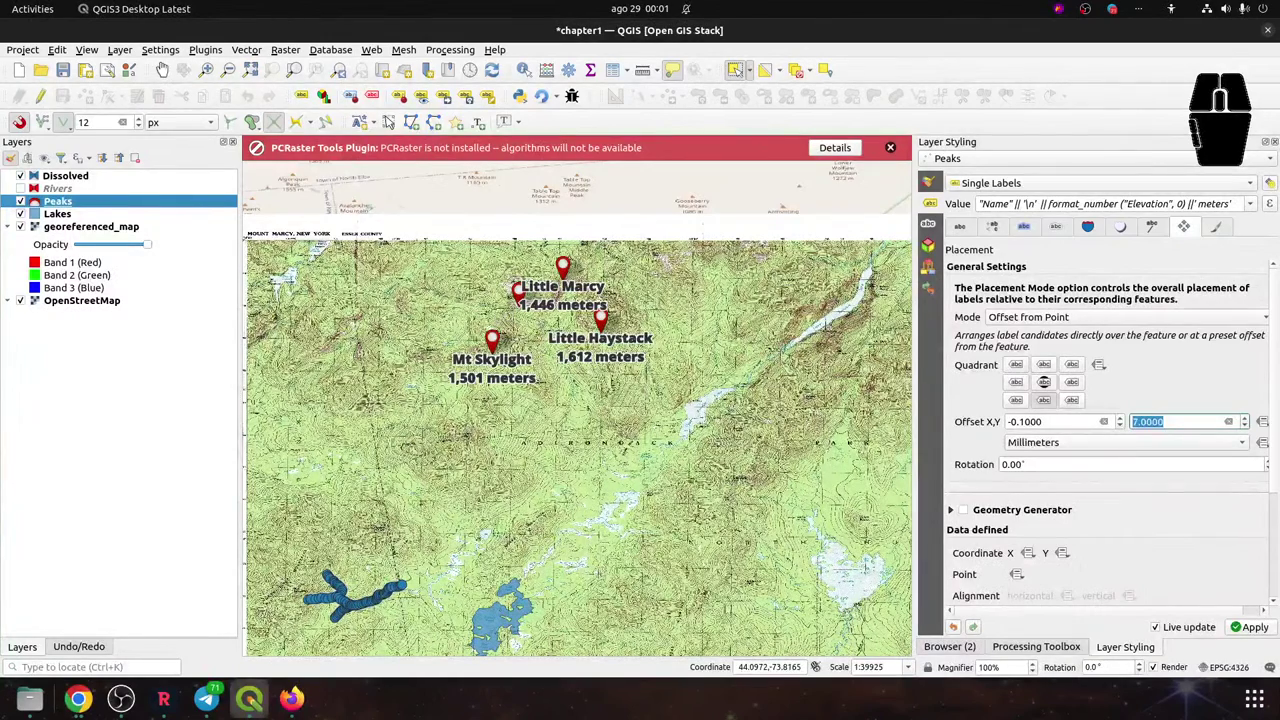
scroll(1245, 422, up, 2)
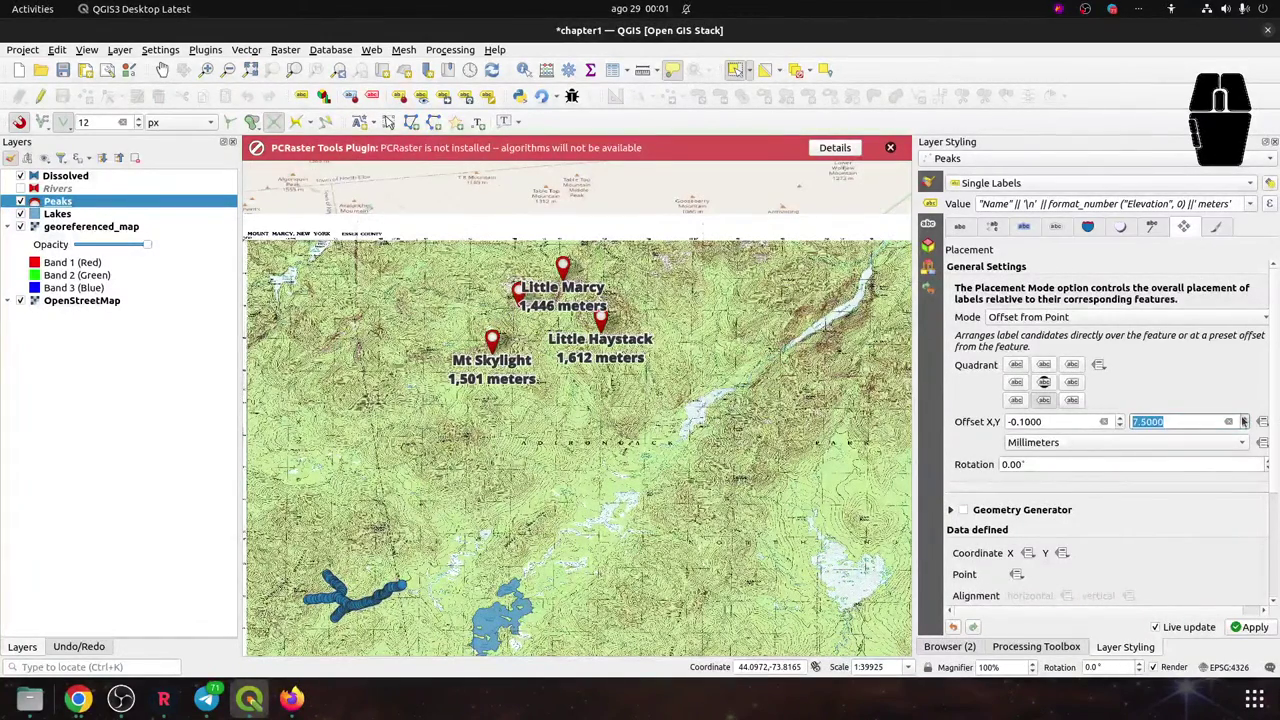
Lower the peak label size from 15 to 9 points, check the map, and save with Ctrl+S
click(960, 226)
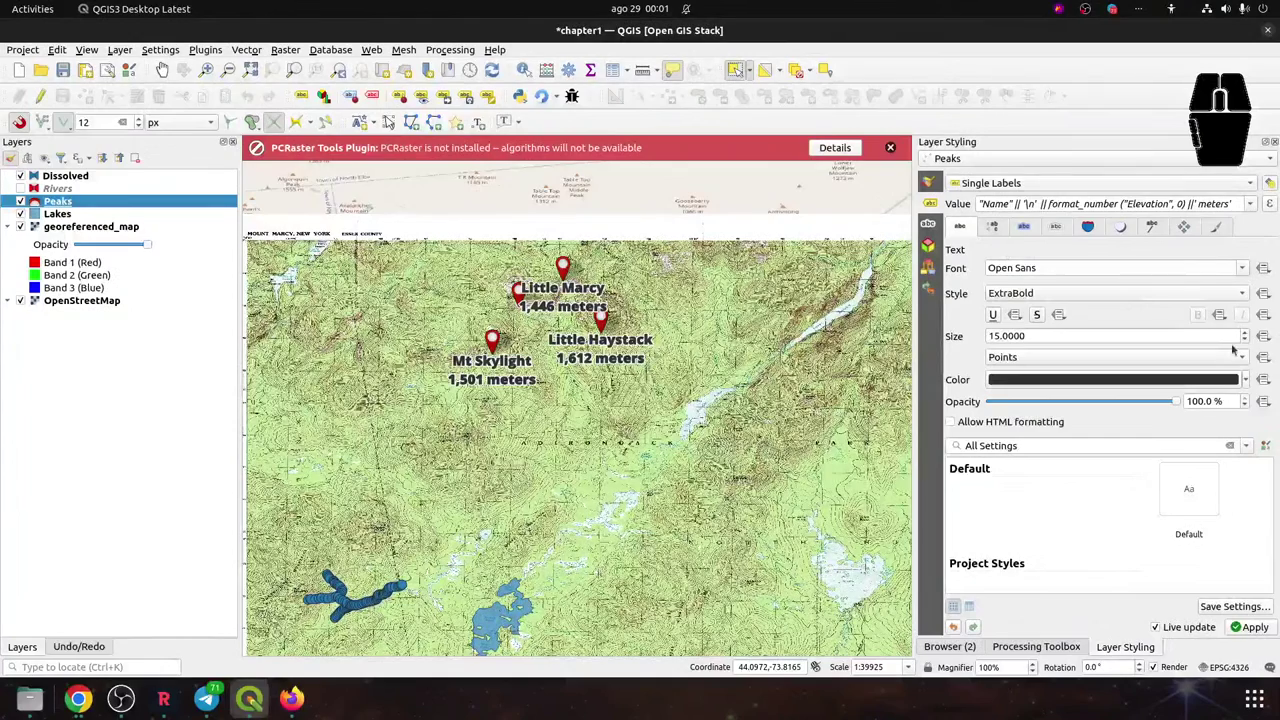
scroll(1245, 340, down, 6)
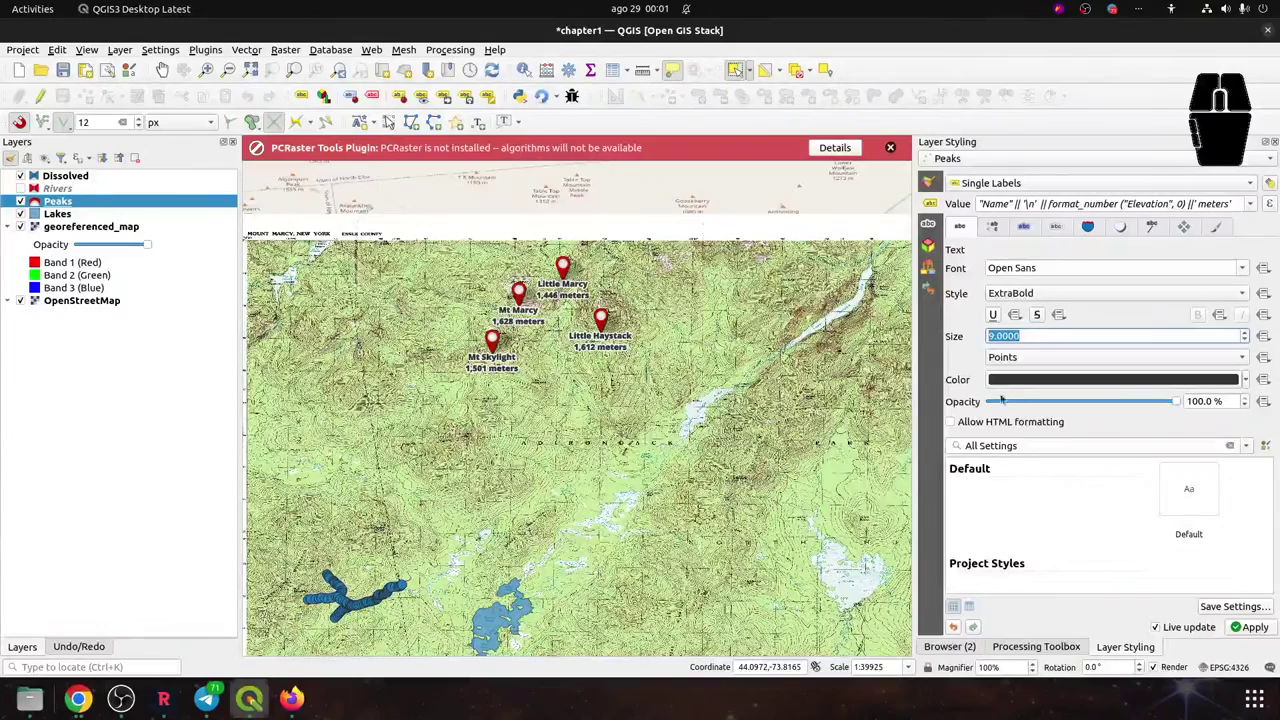
scroll(578, 445, down, 2)
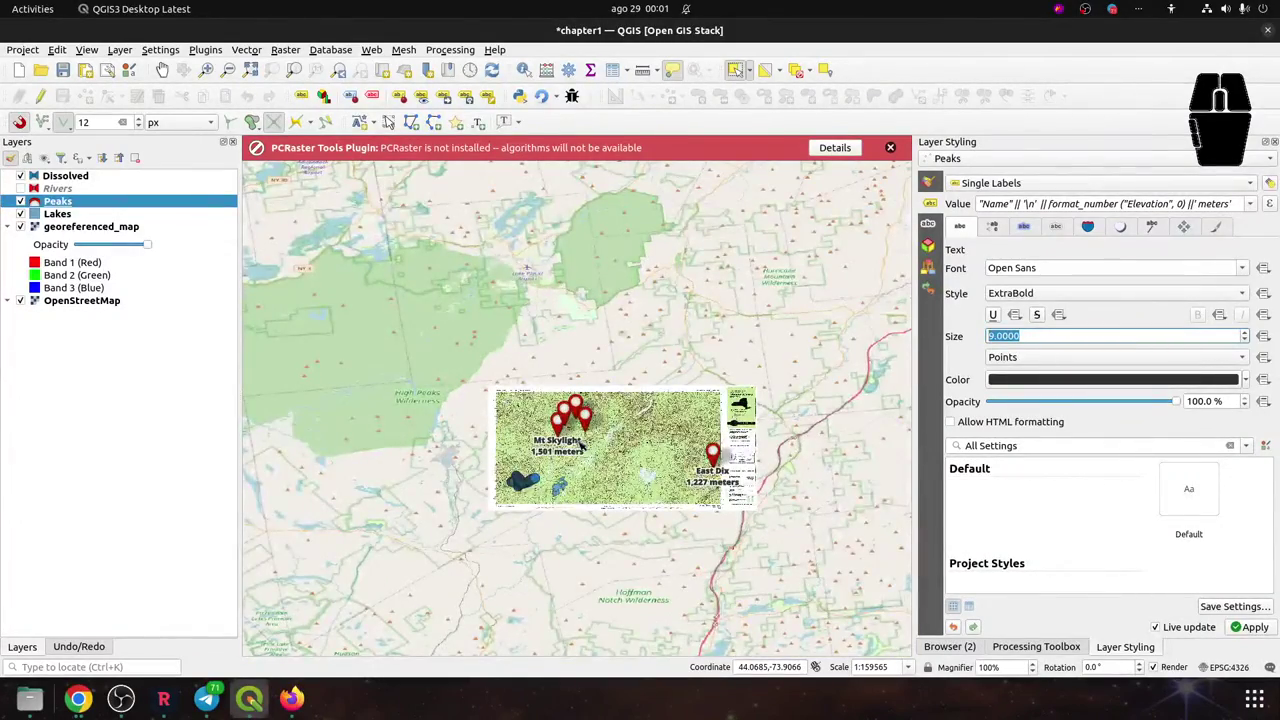
scroll(580, 444, up, 1)
scroll(692, 437, up, 1)
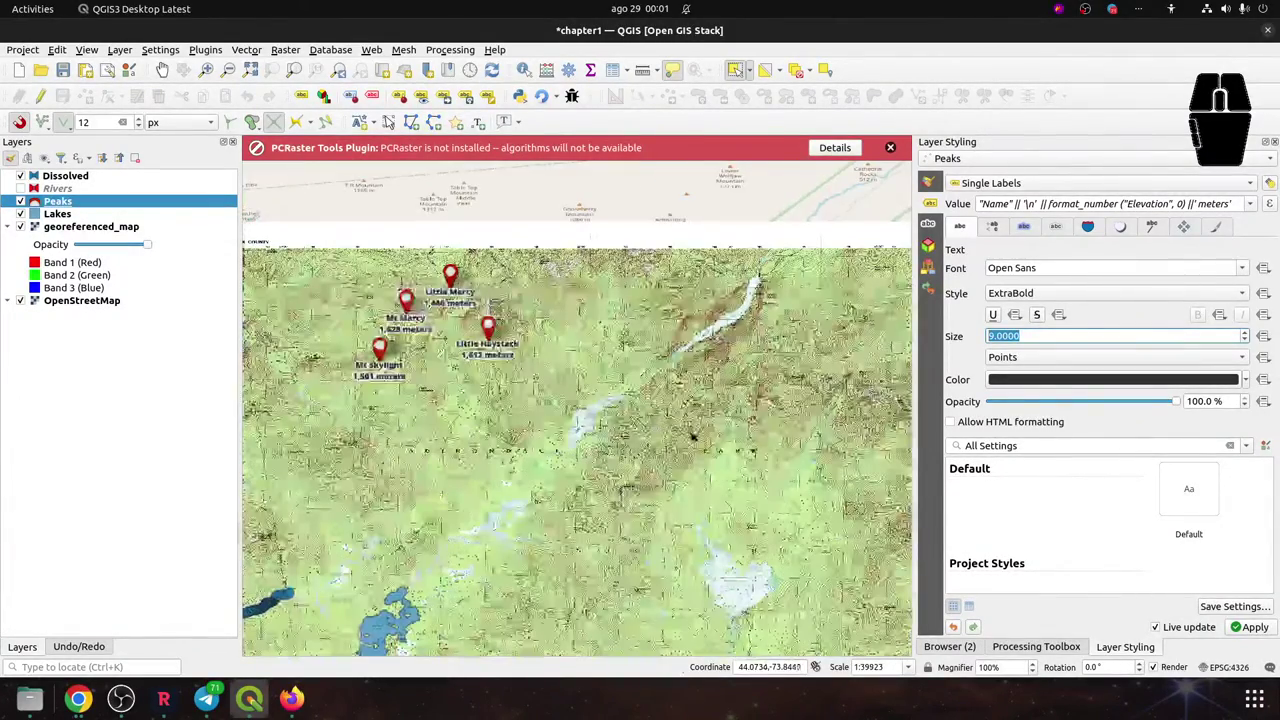
drag(617, 383, 647, 320)
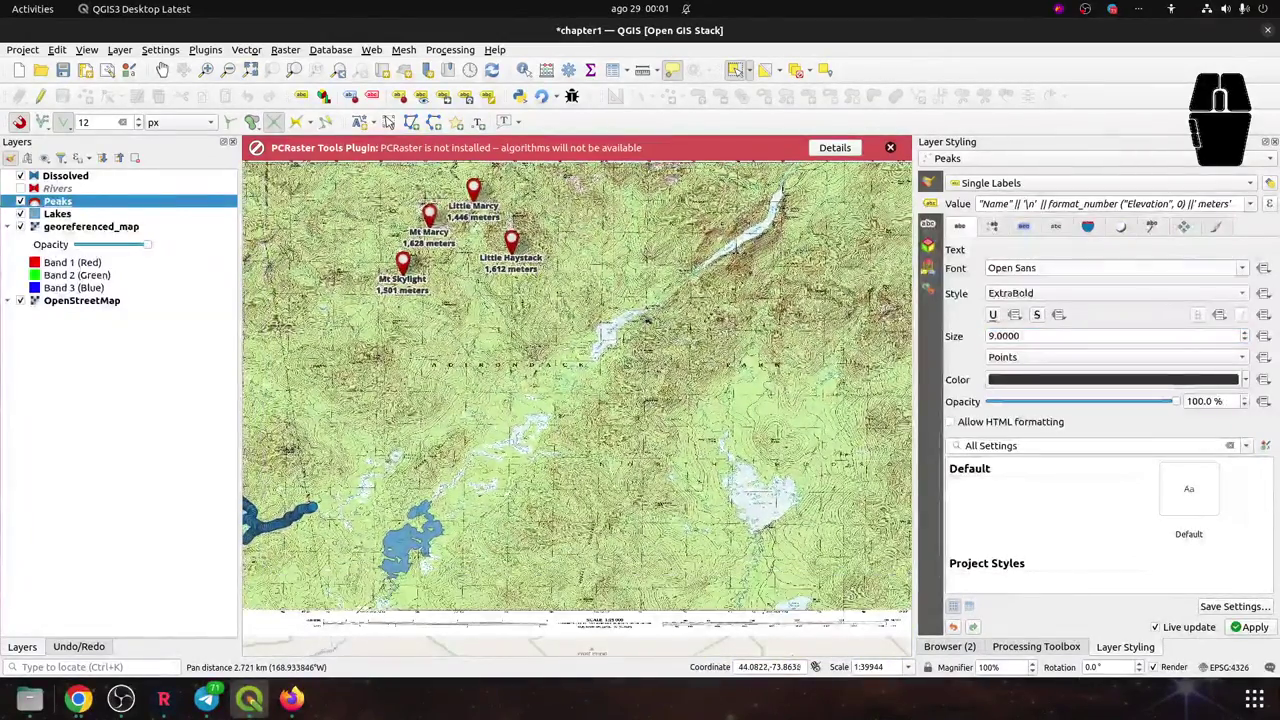
key(ctrl+s)
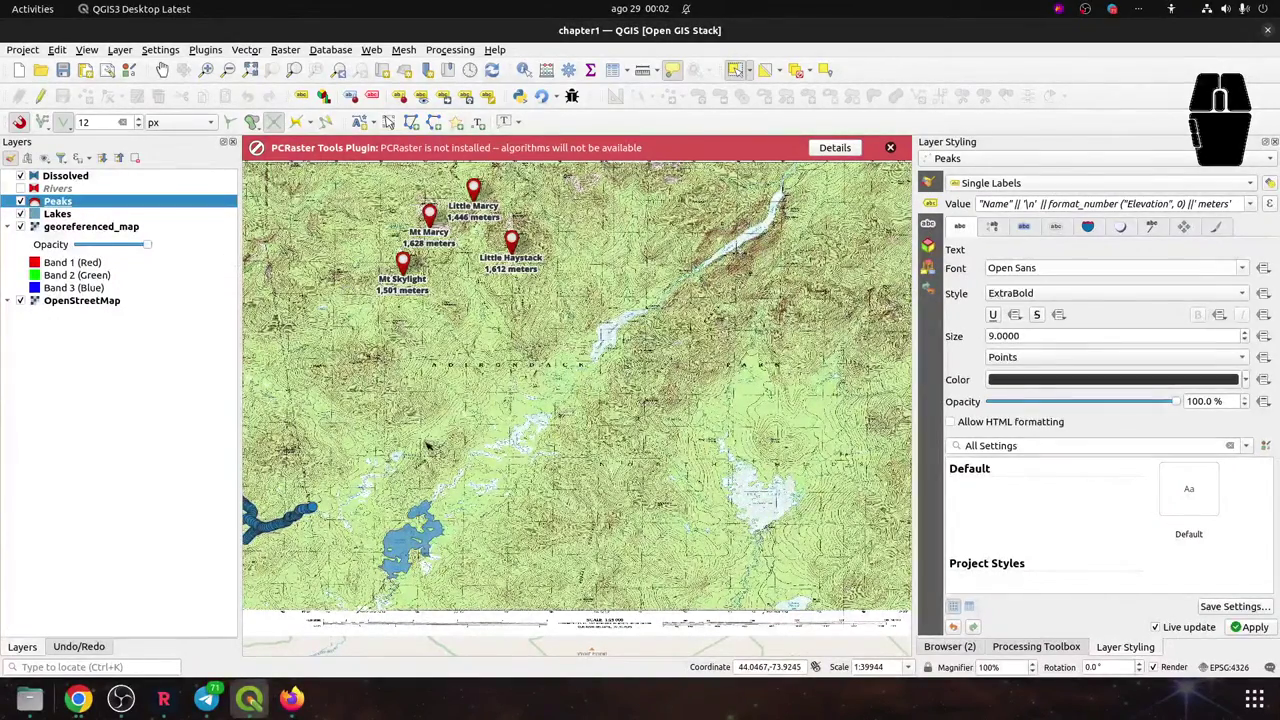
drag(432, 440, 760, 339)
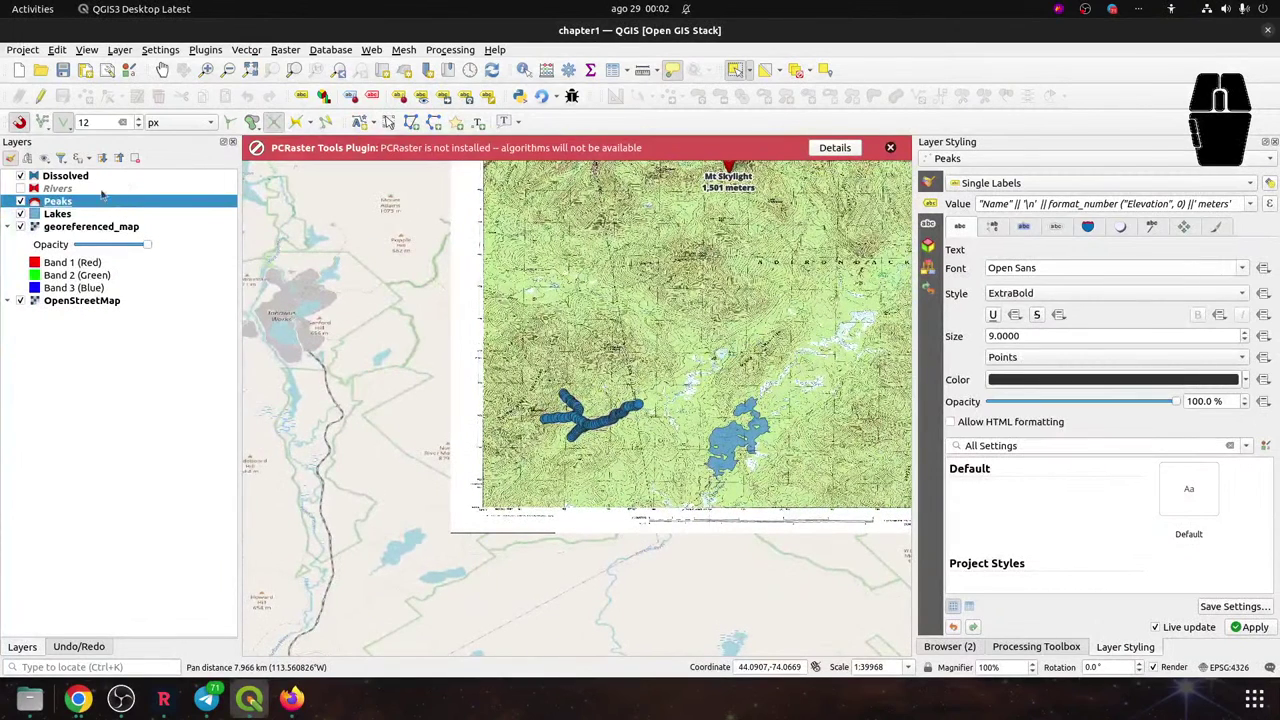
Switch styling to the Dissolved layer and edit the marker line part of its symbol
click(62, 178)
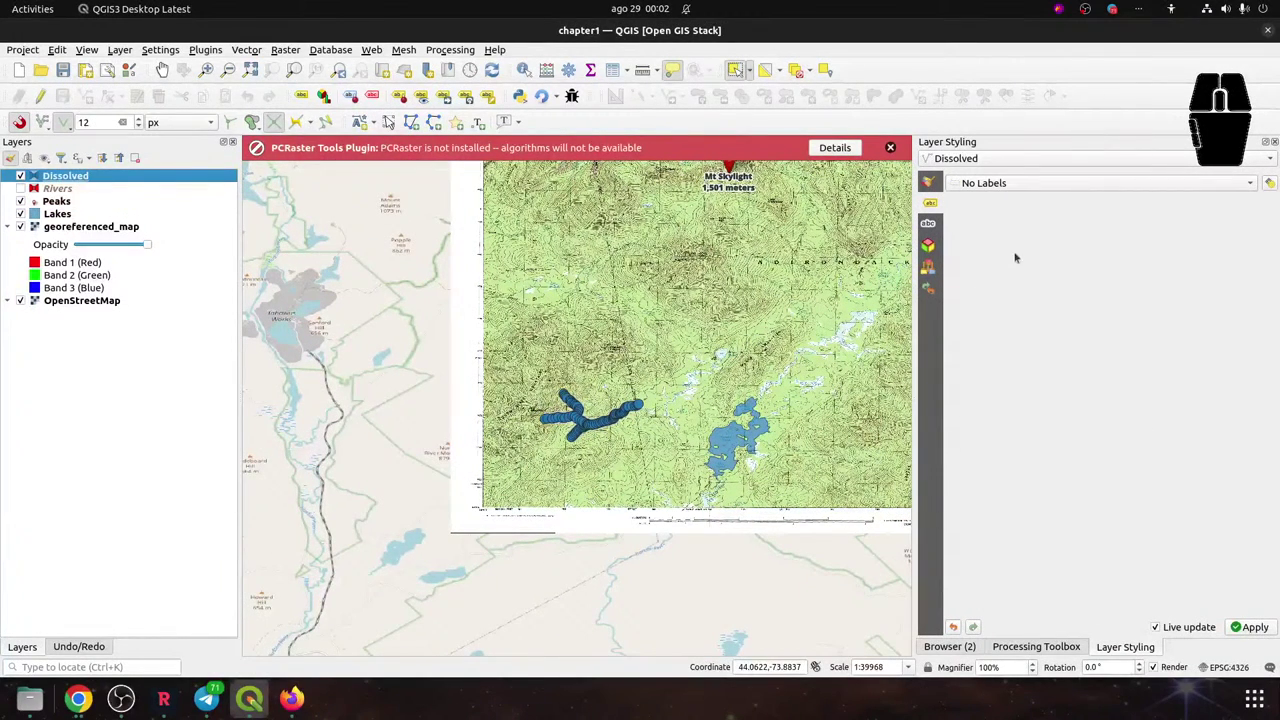
click(930, 183)
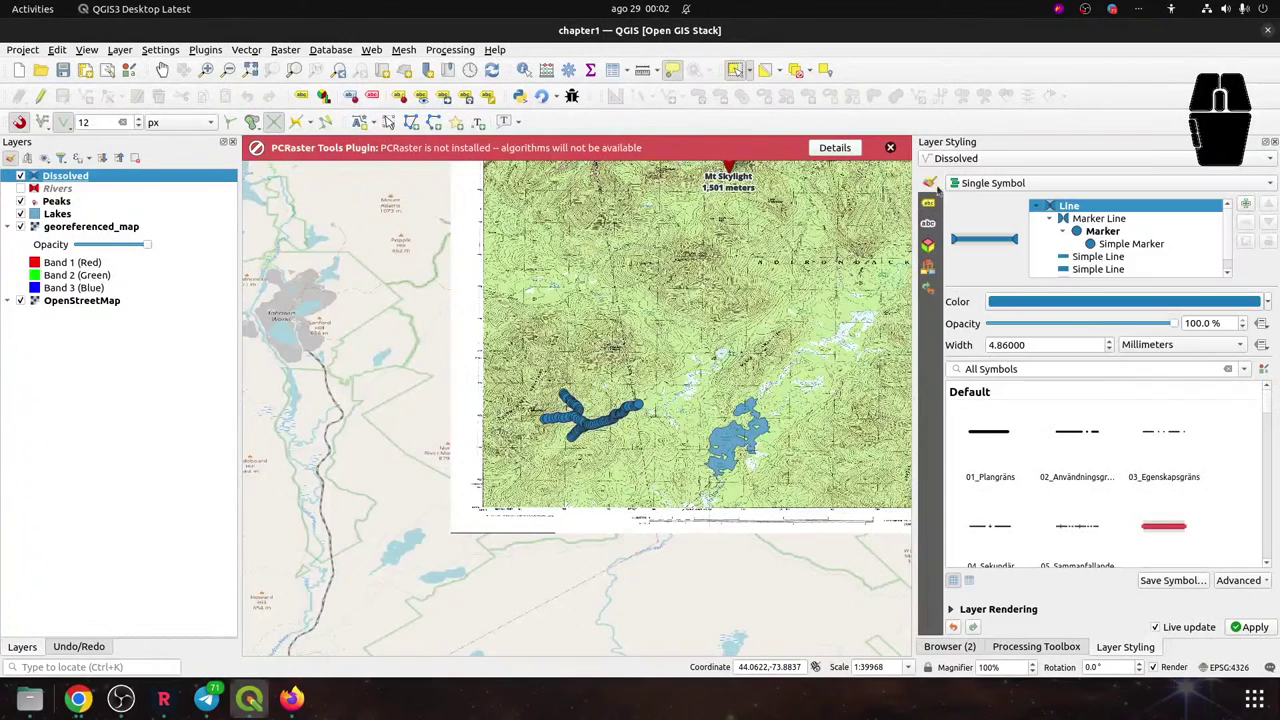
click(1100, 219)
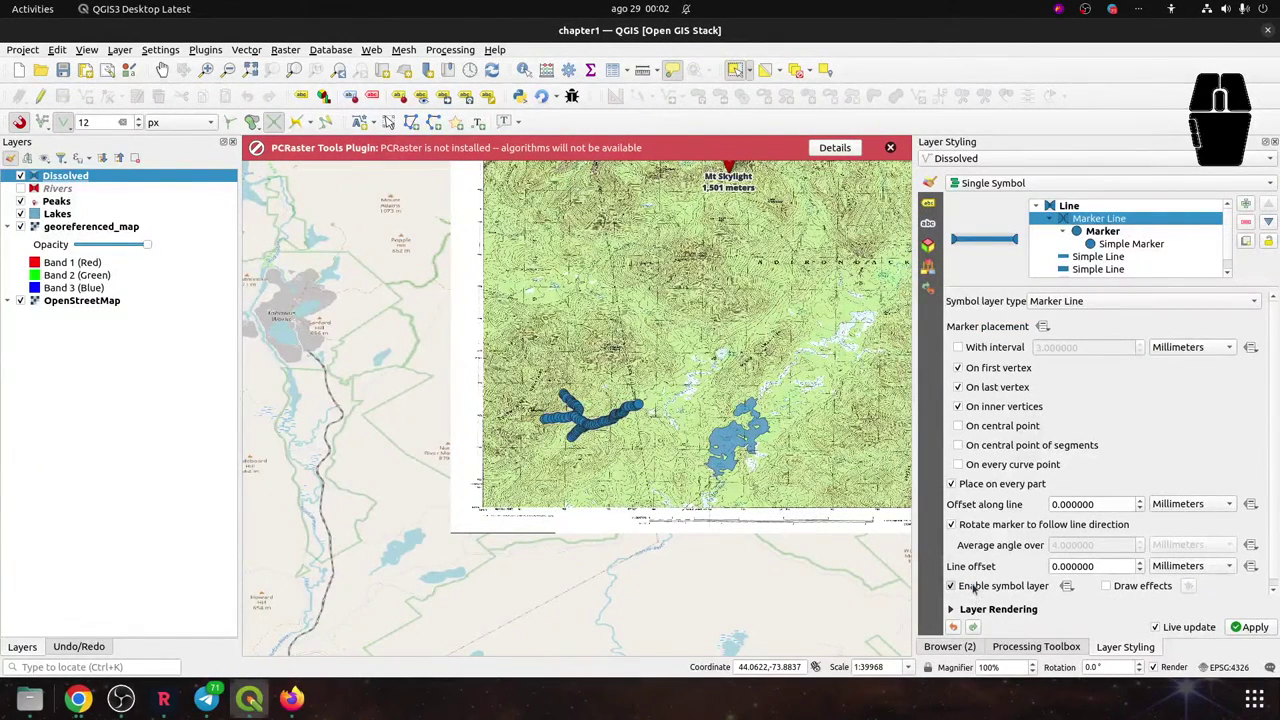
click(951, 586)
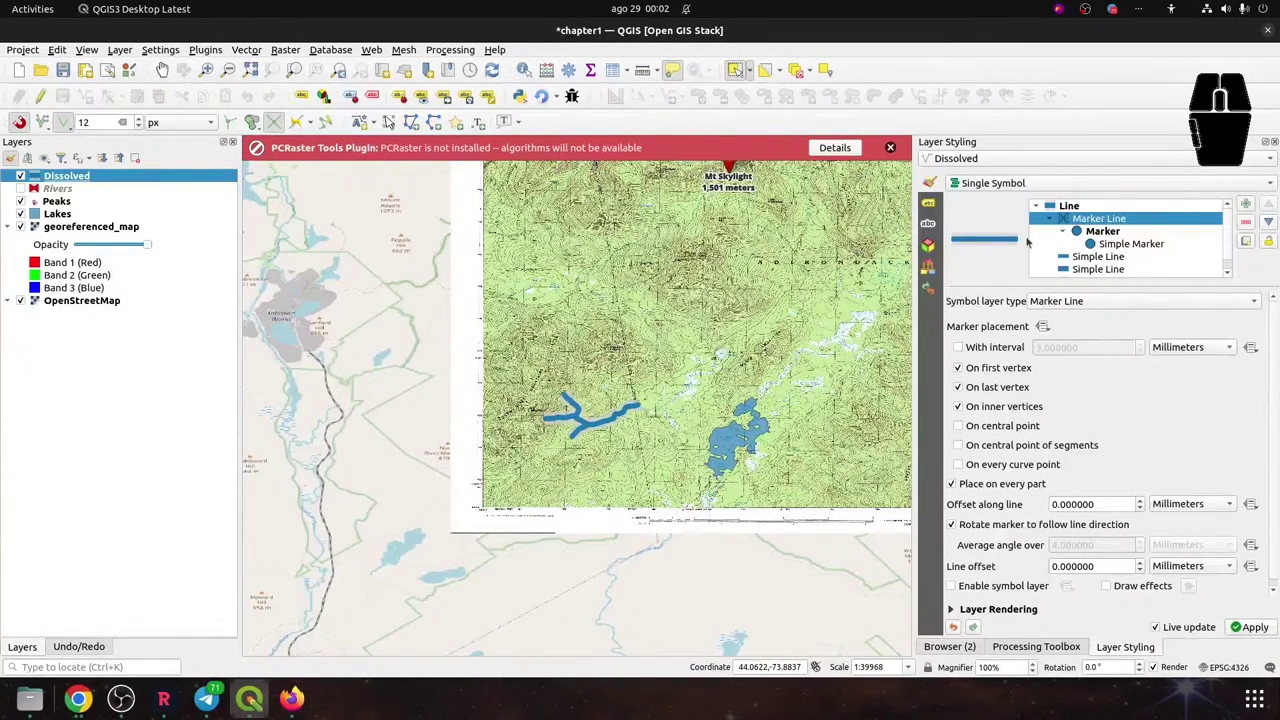
Inspect the stream symbol's simple line layers, including the solid 2.06 mm flat-capped line
scroll(1136, 263, down, 1)
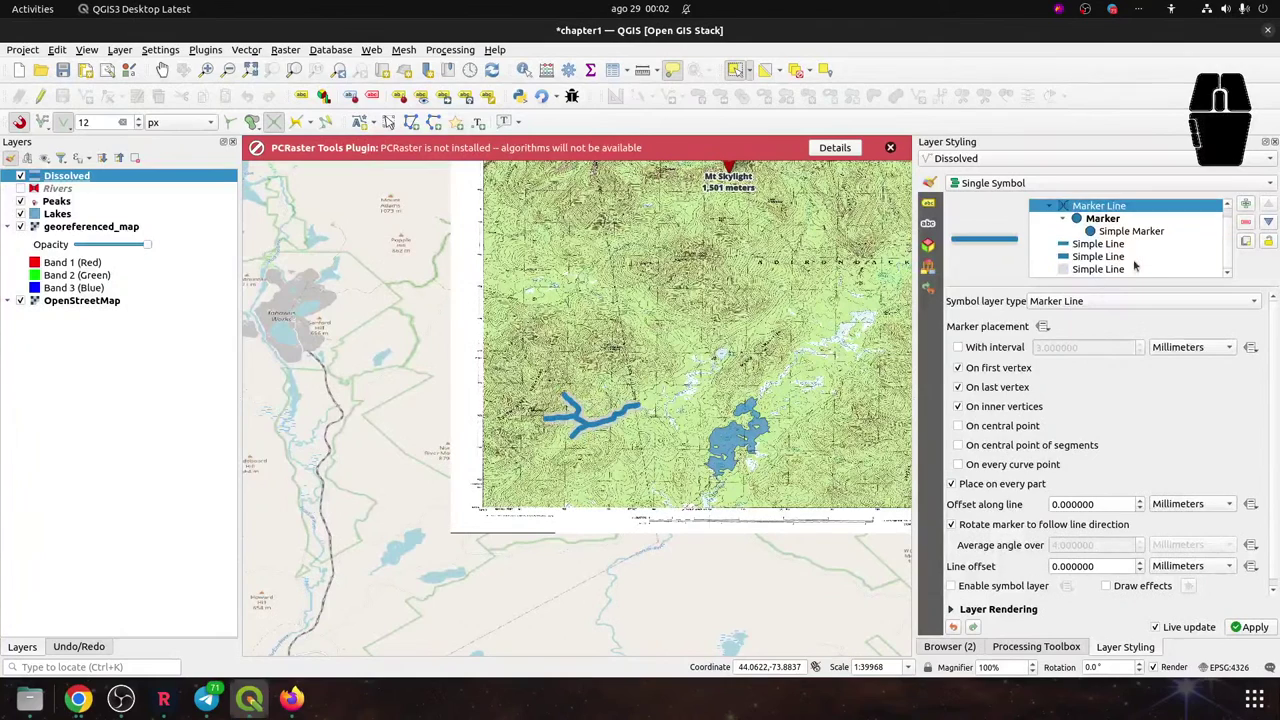
click(1118, 258)
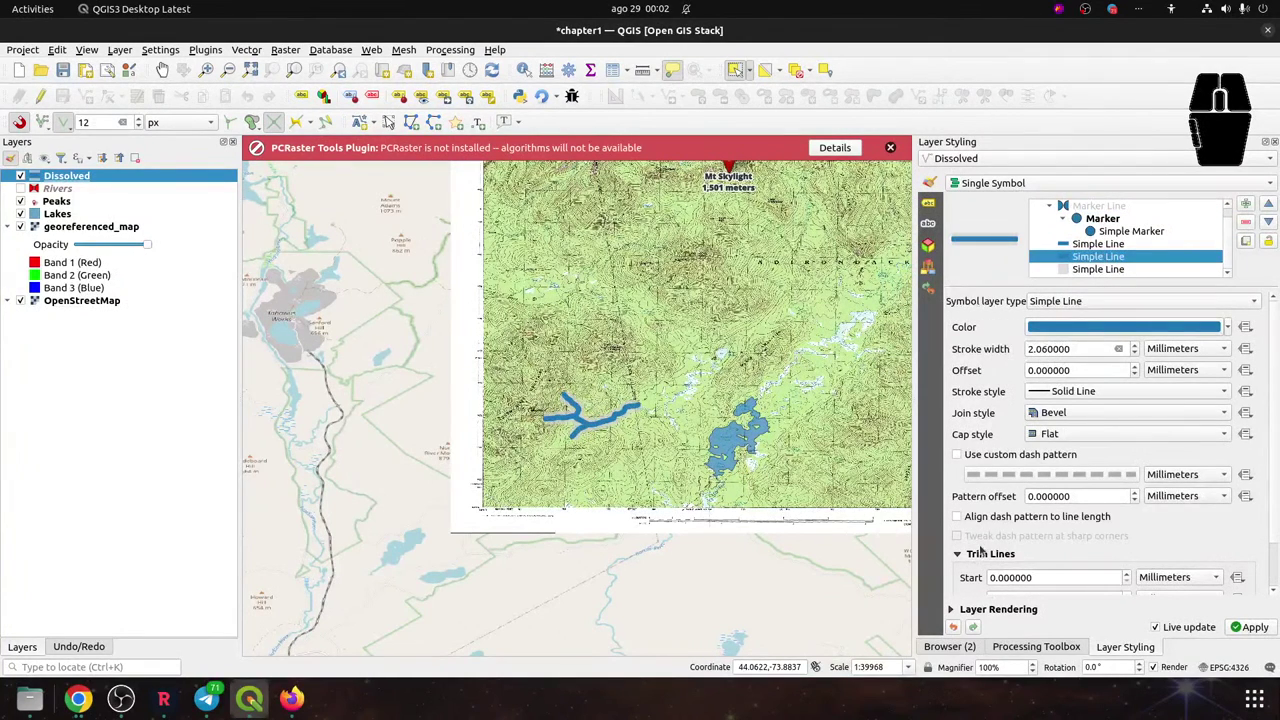
scroll(984, 553, down, 1)
scroll(984, 559, down, 1)
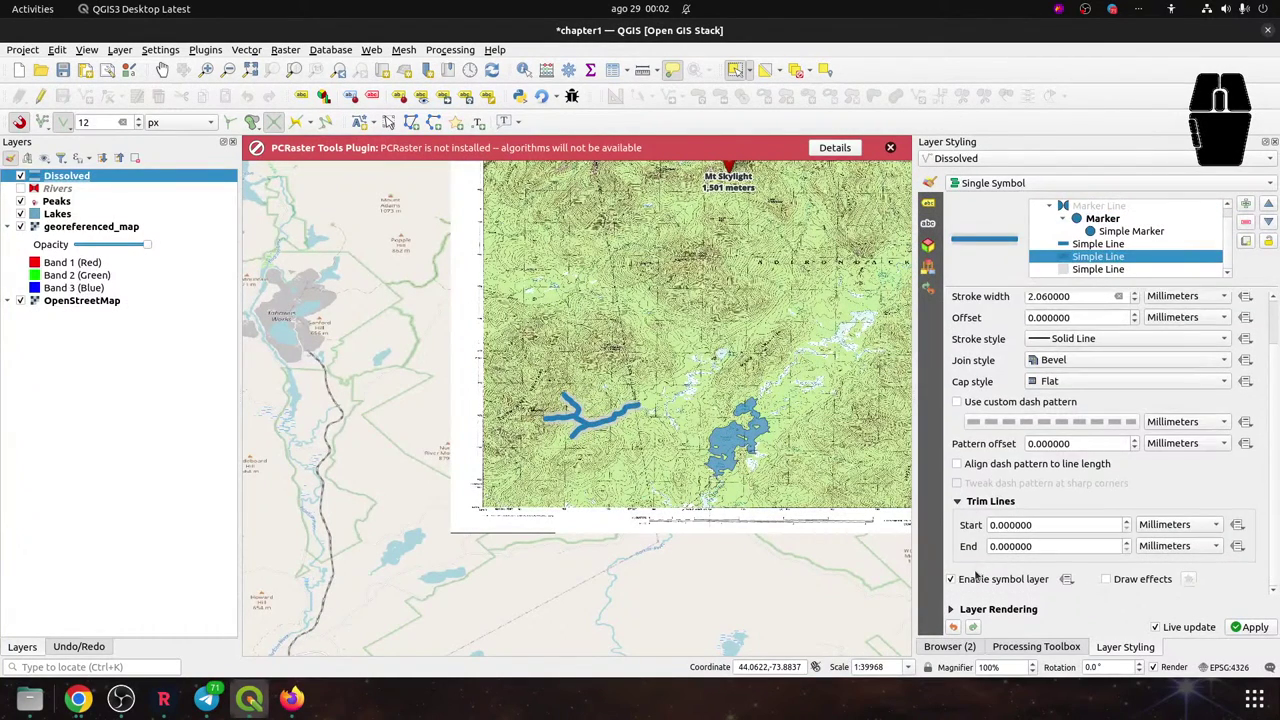
click(1096, 270)
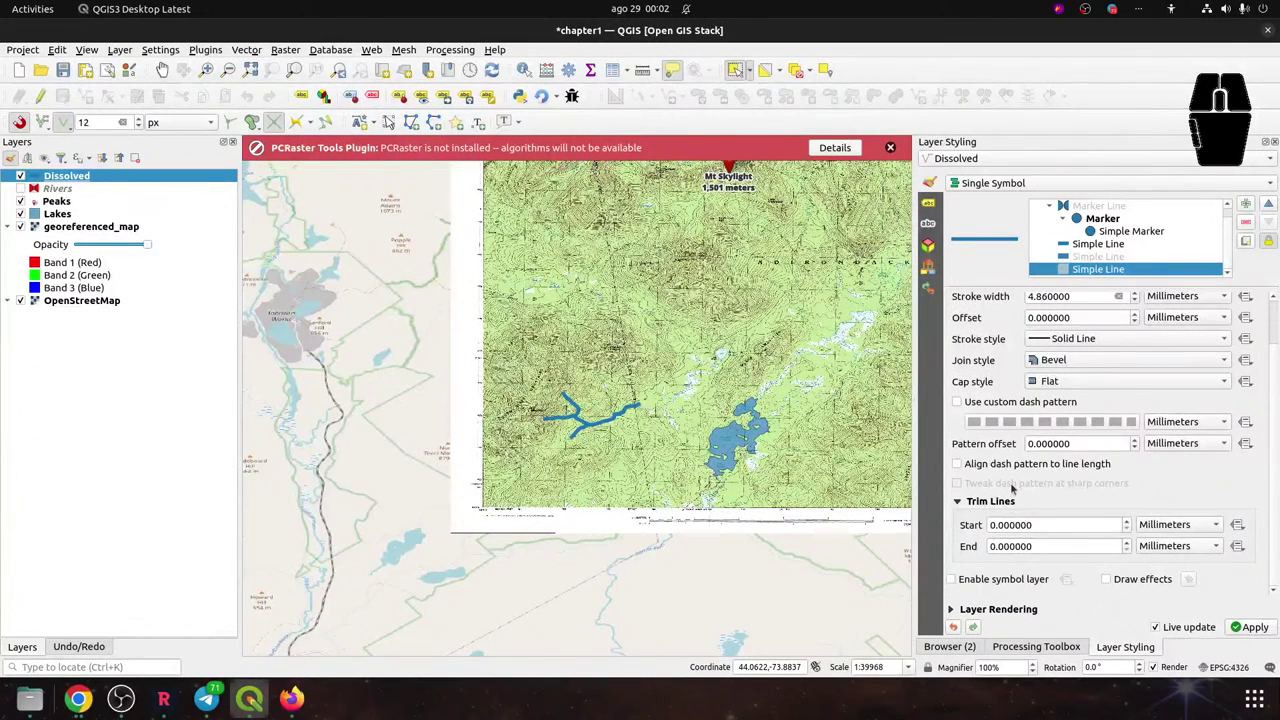
click(1121, 257)
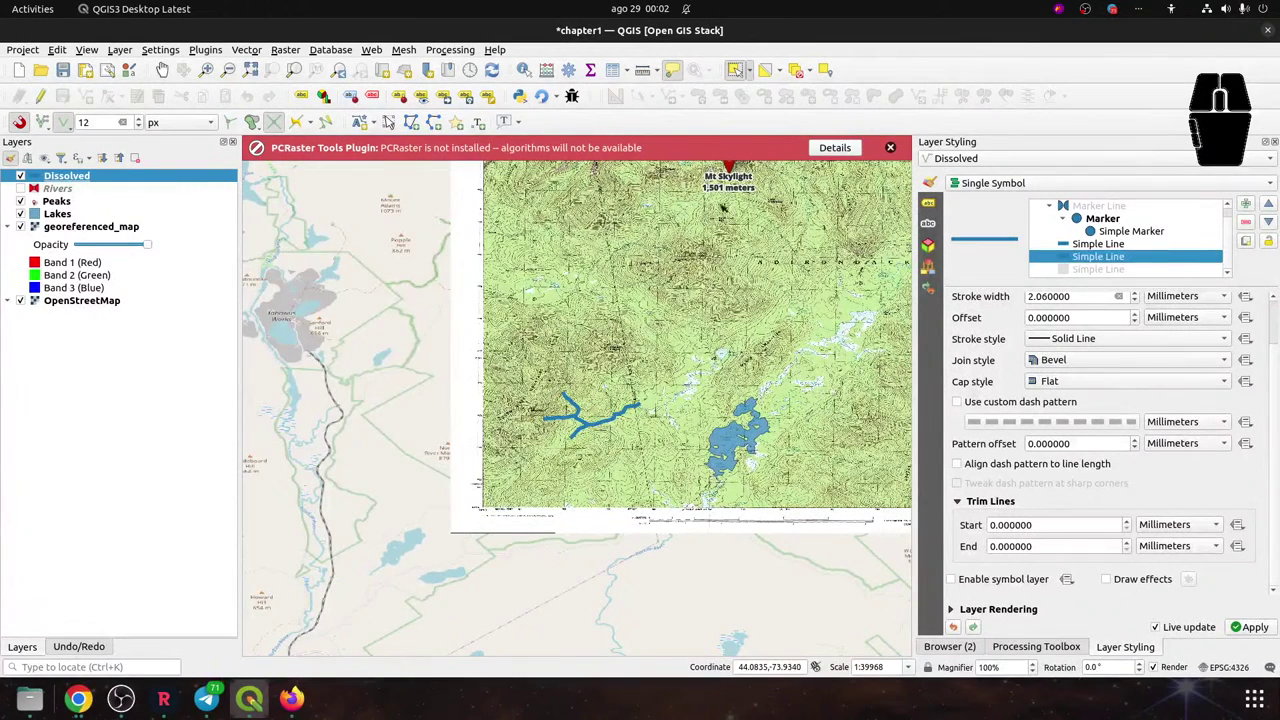
Label the Dissolved layer with Single Labels from its Name field
click(929, 203)
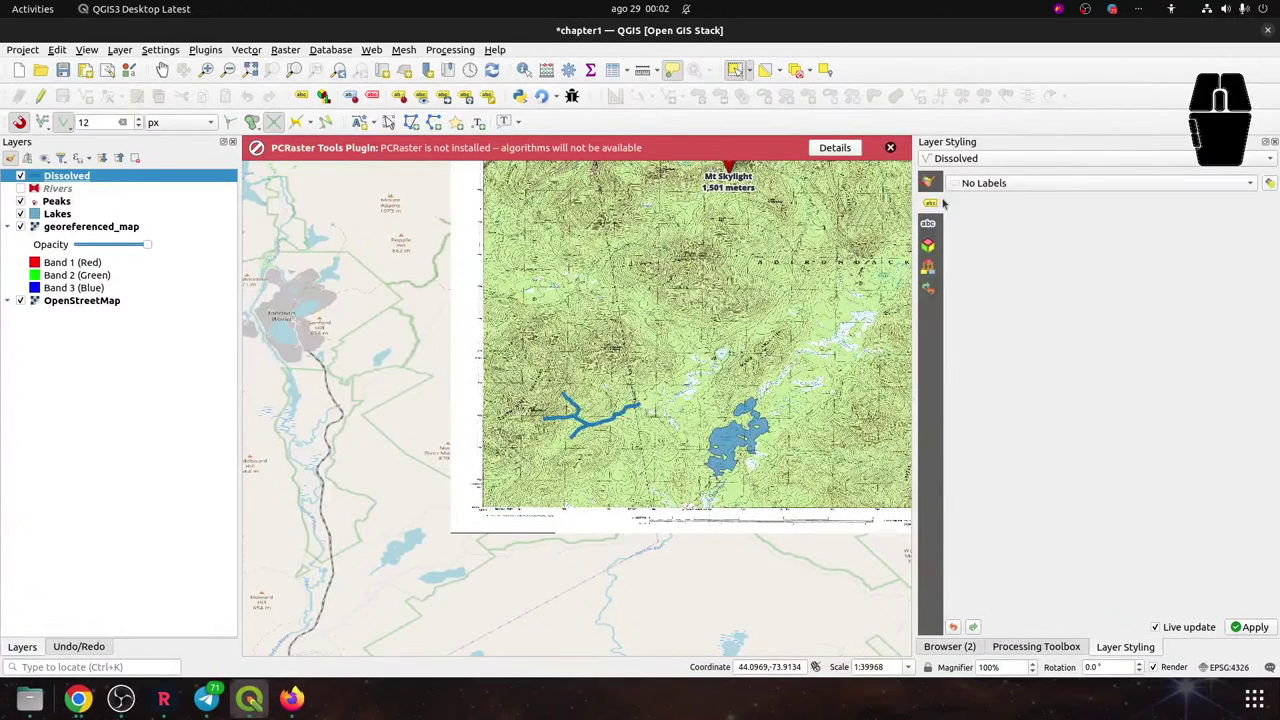
click(1003, 185)
click(1004, 199)
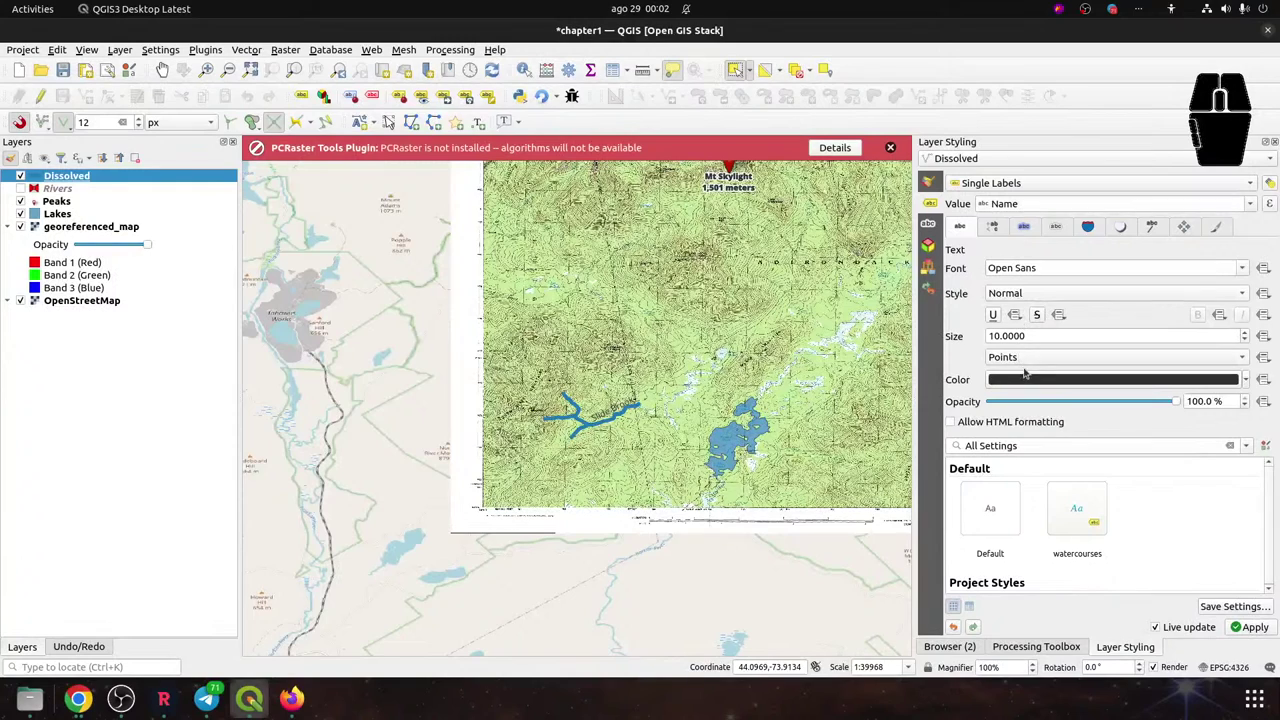
Turn on a text buffer for the stream label and raise it to 0.6
click(1023, 226)
click(969, 270)
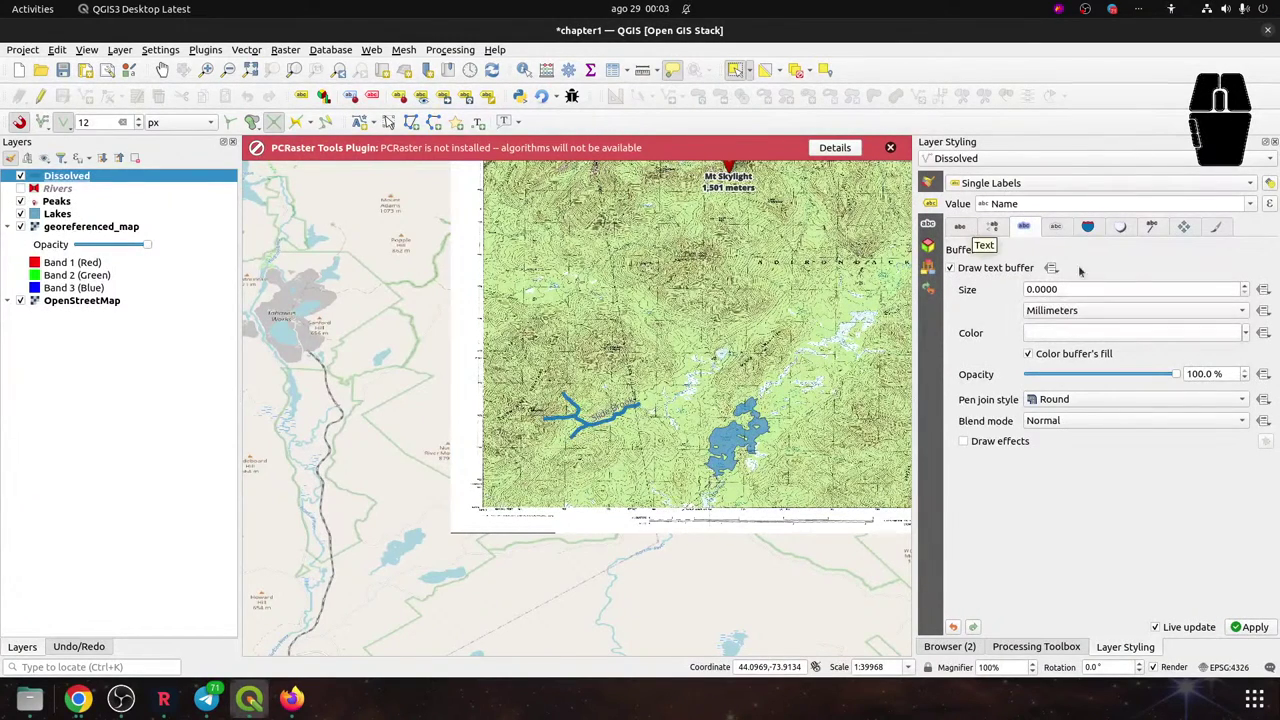
click(1245, 286)
click(1245, 286)
click(1245, 286)
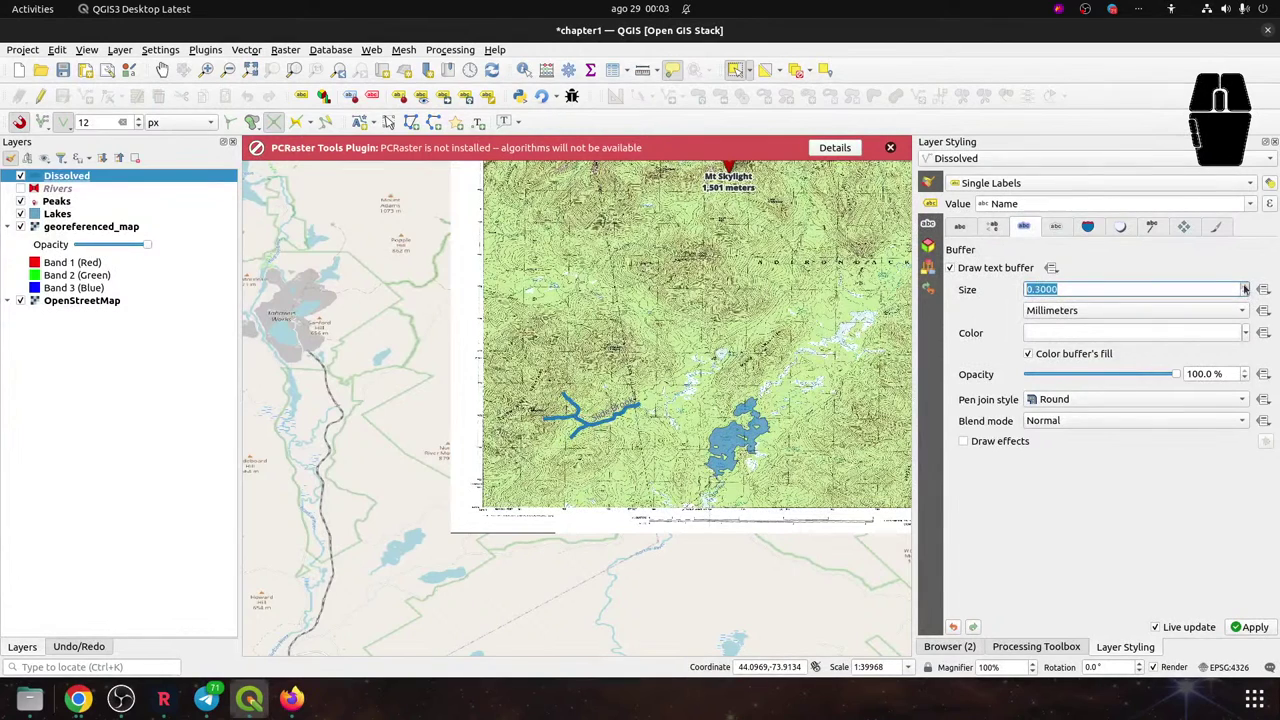
click(1245, 286)
Make the 'Slide Brook' label Bold and curve it along the line, above or below
click(958, 227)
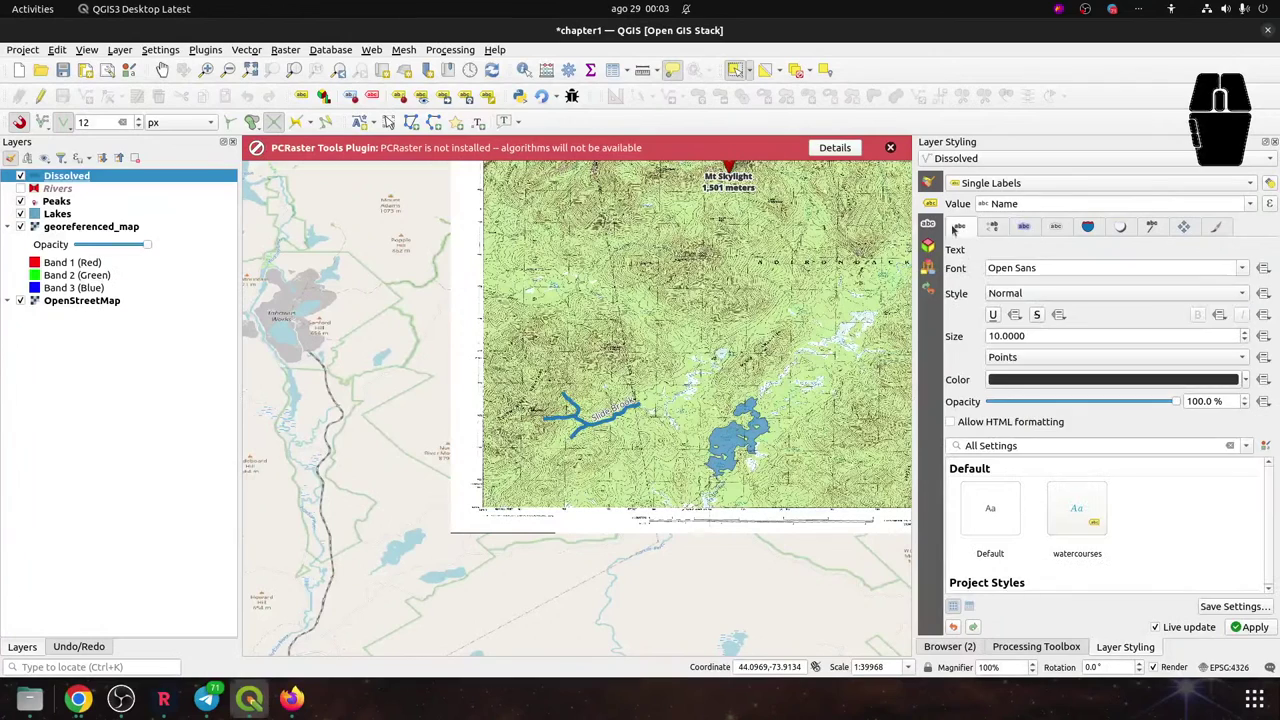
click(1055, 293)
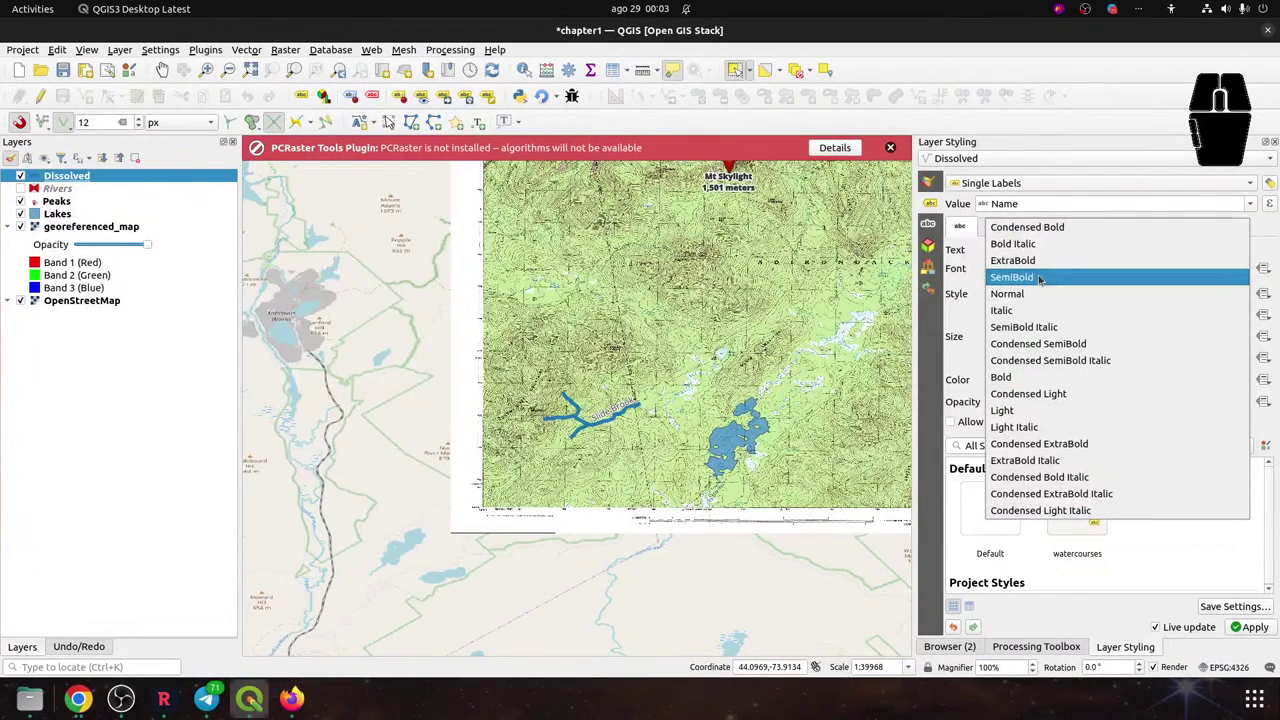
click(1033, 377)
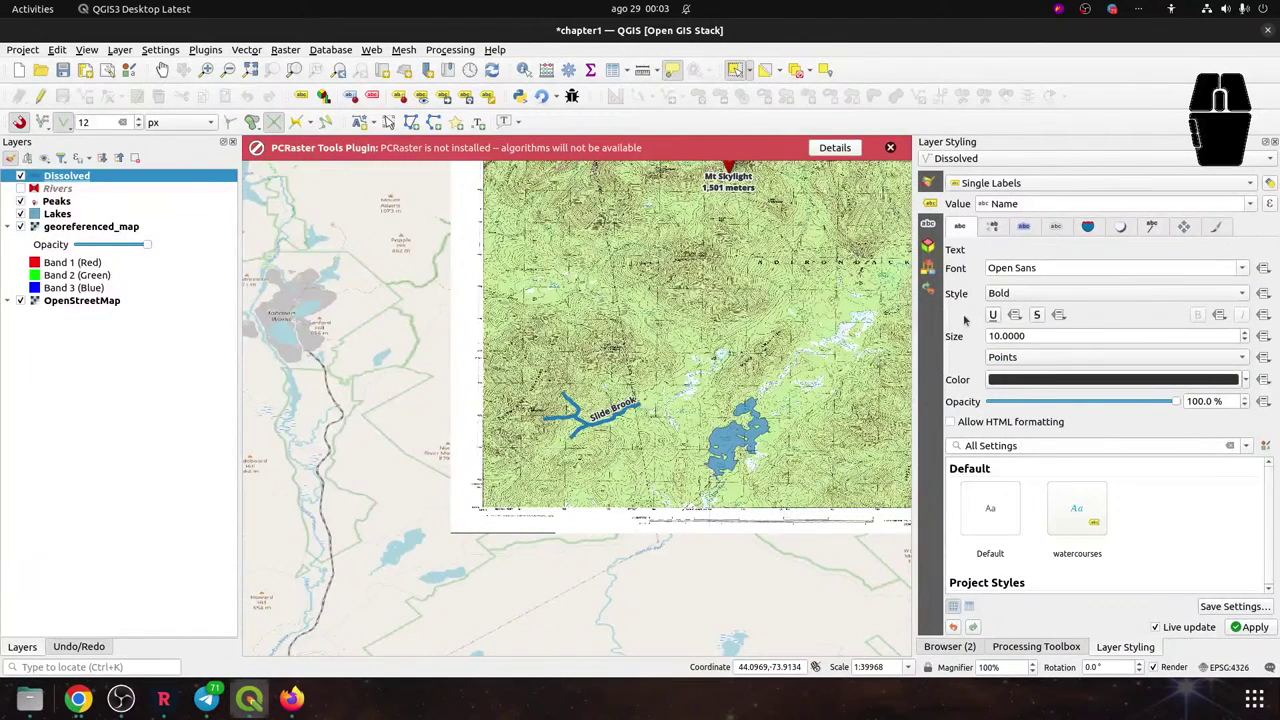
click(1184, 227)
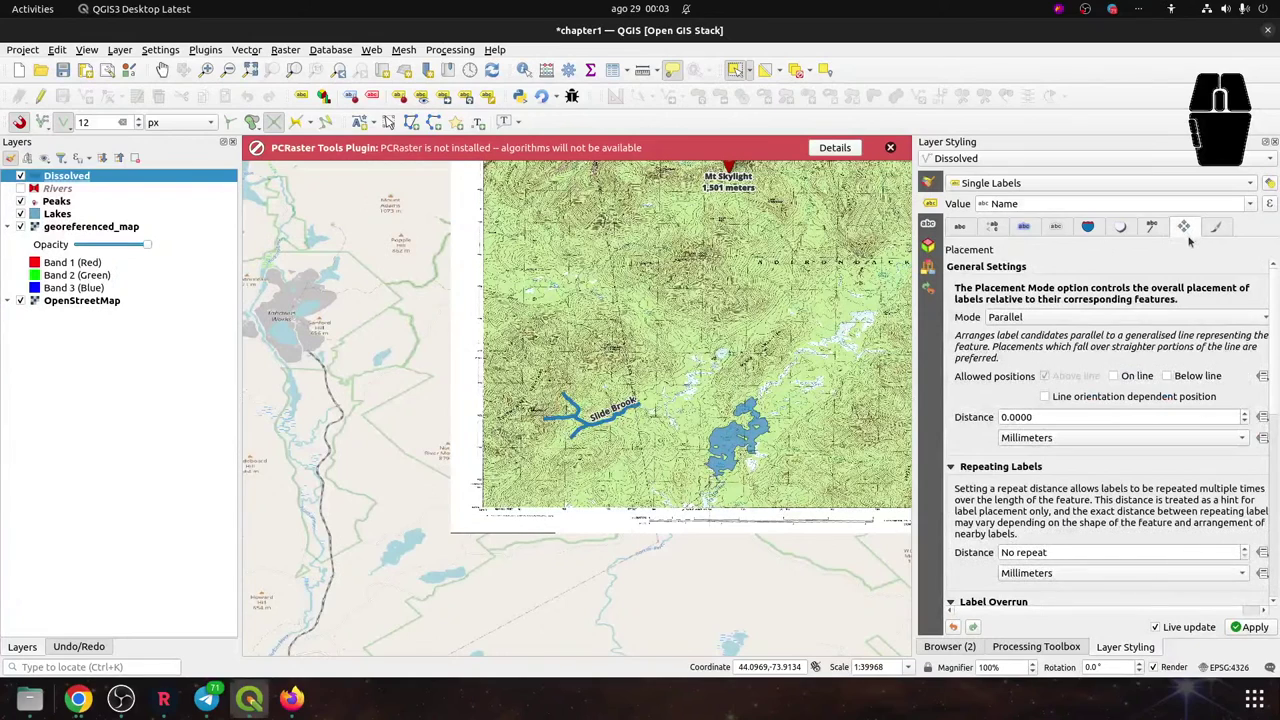
click(1061, 317)
click(1037, 337)
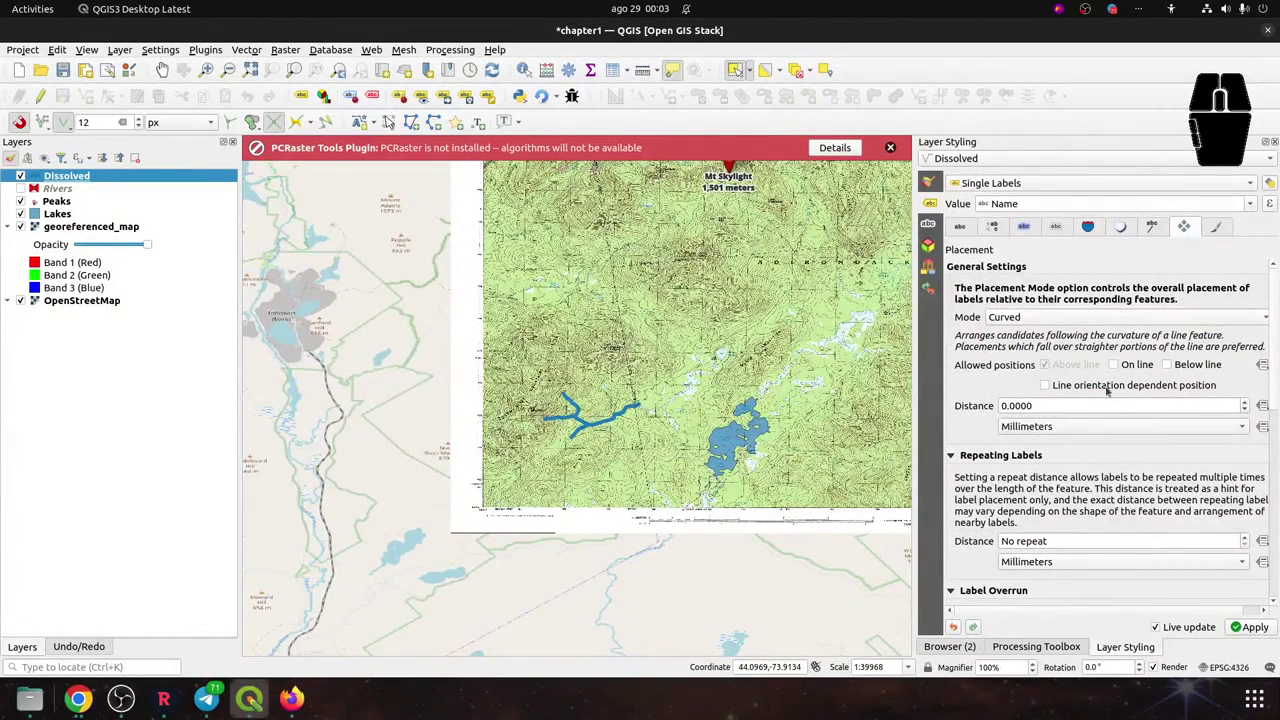
click(1165, 365)
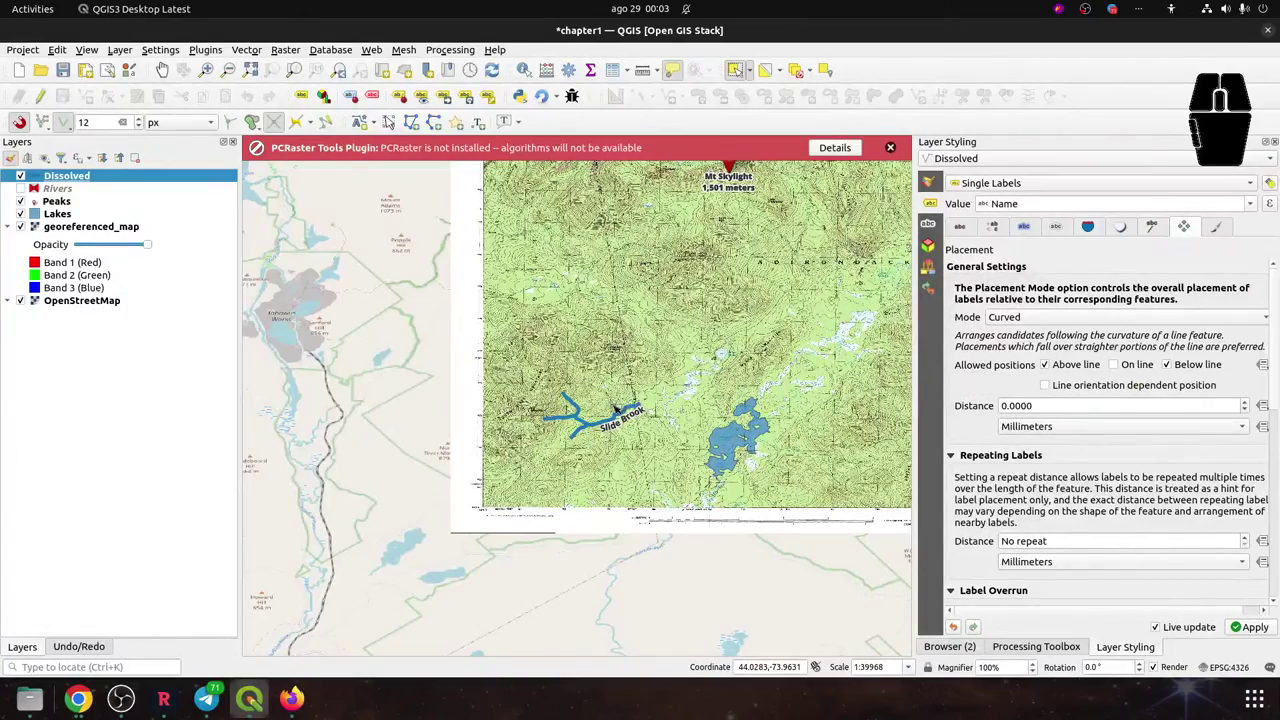
Zoom in and back out to inspect the curved 'Slide Brook' label along the blue stream
scroll(620, 407, up, 1)
scroll(617, 408, up, 2)
scroll(617, 408, down, 1)
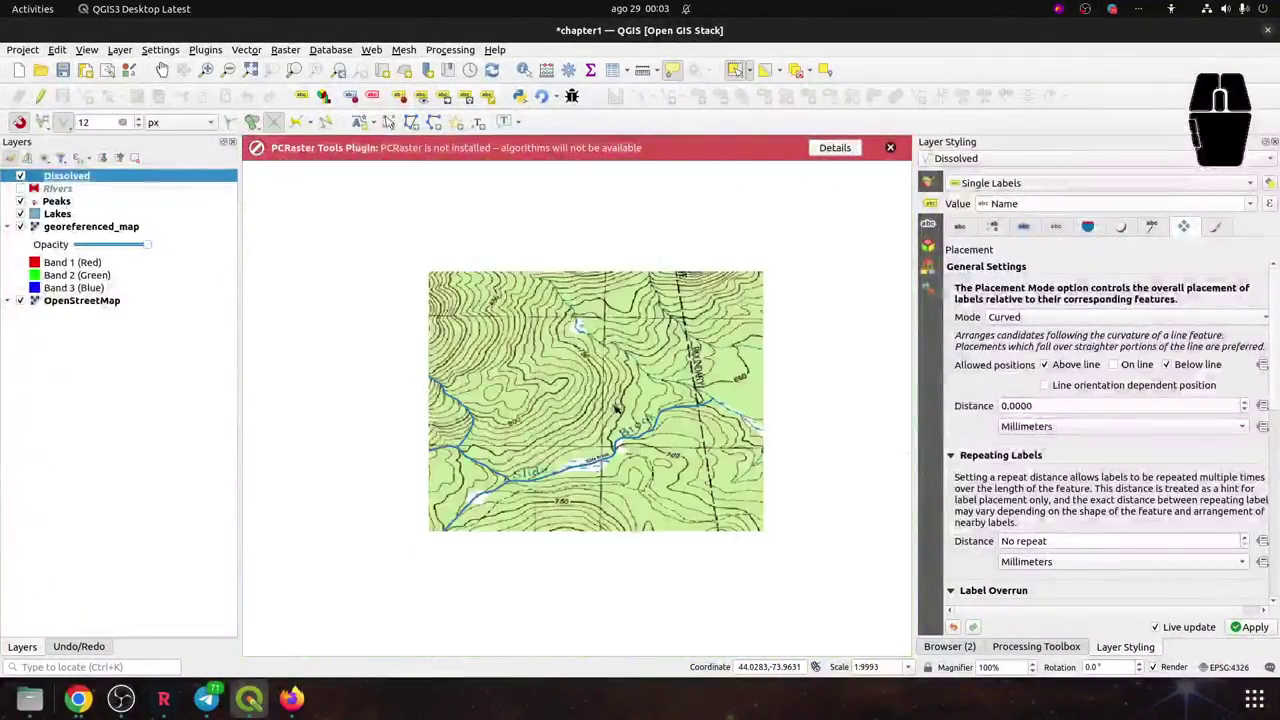
scroll(617, 408, down, 1)
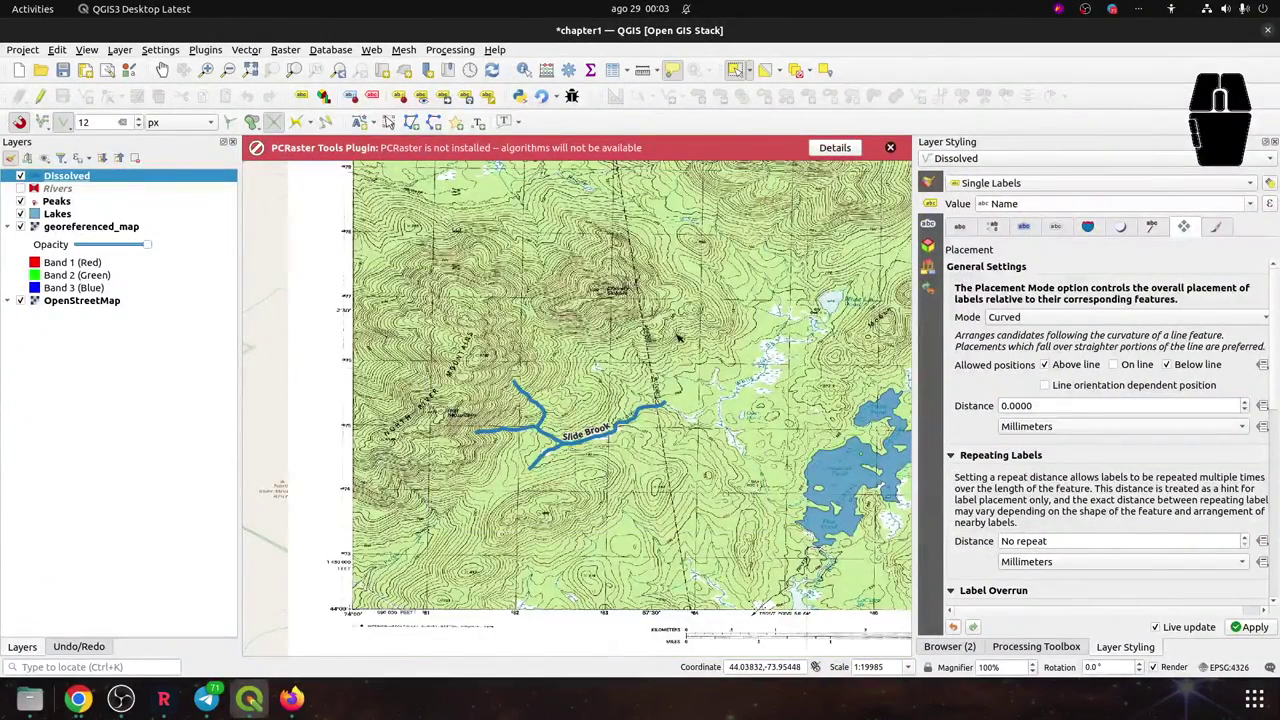
scroll(678, 340, down, 1)
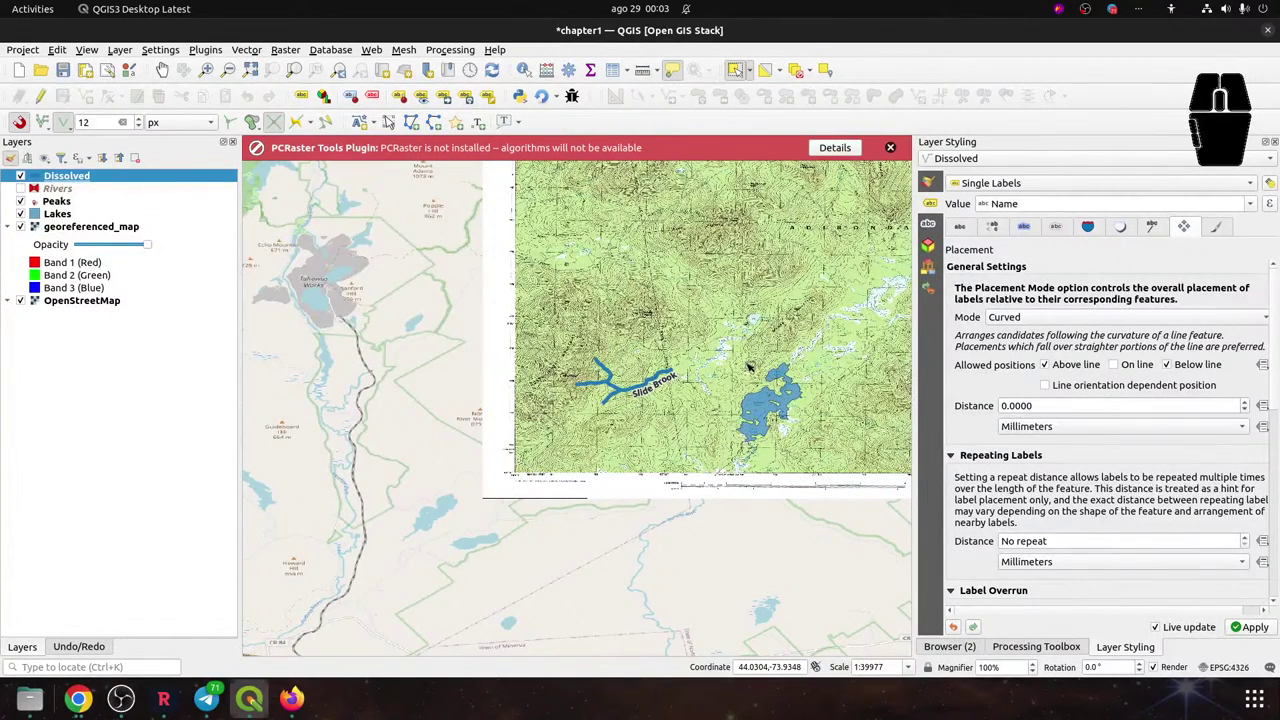
click(962, 227)
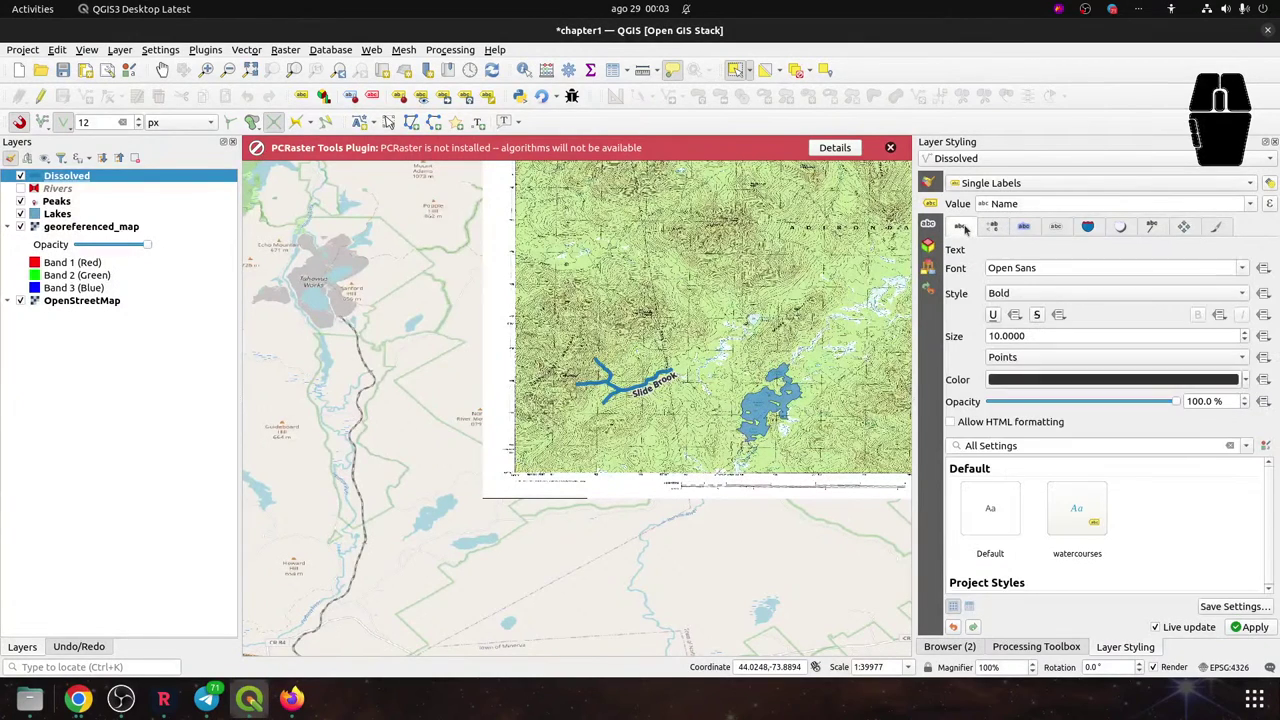
click(1170, 275)
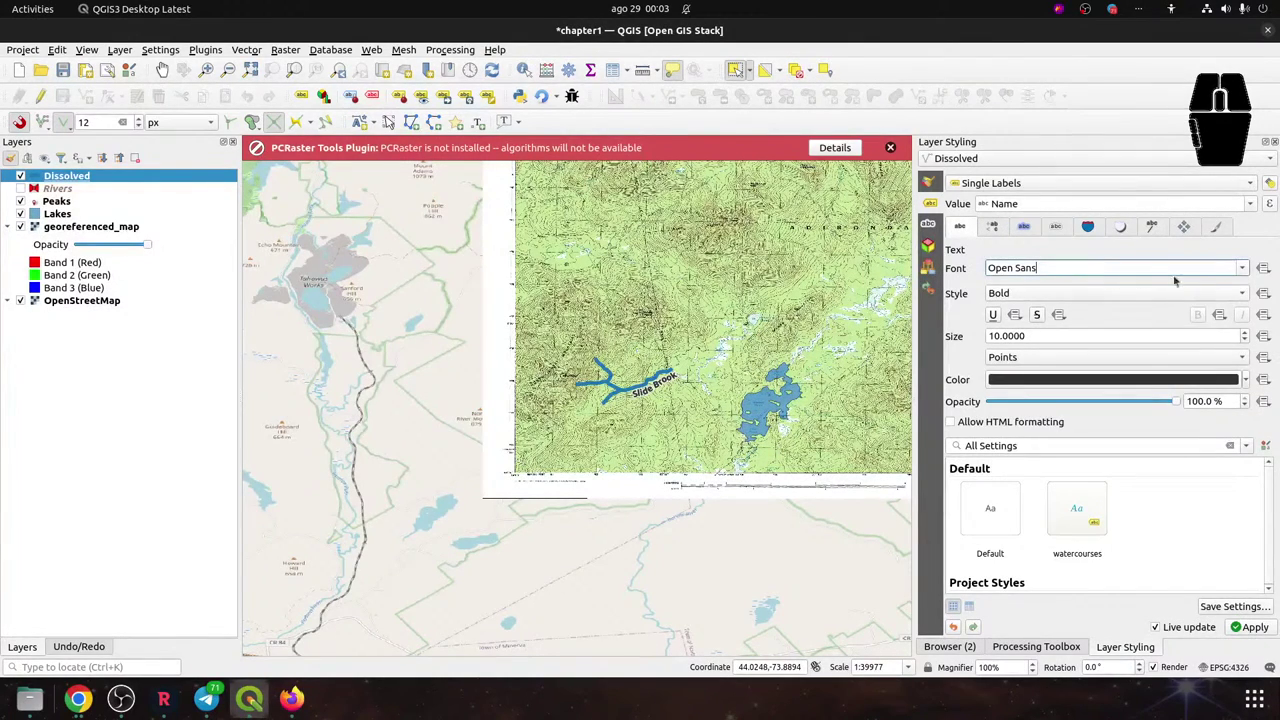
click(1238, 268)
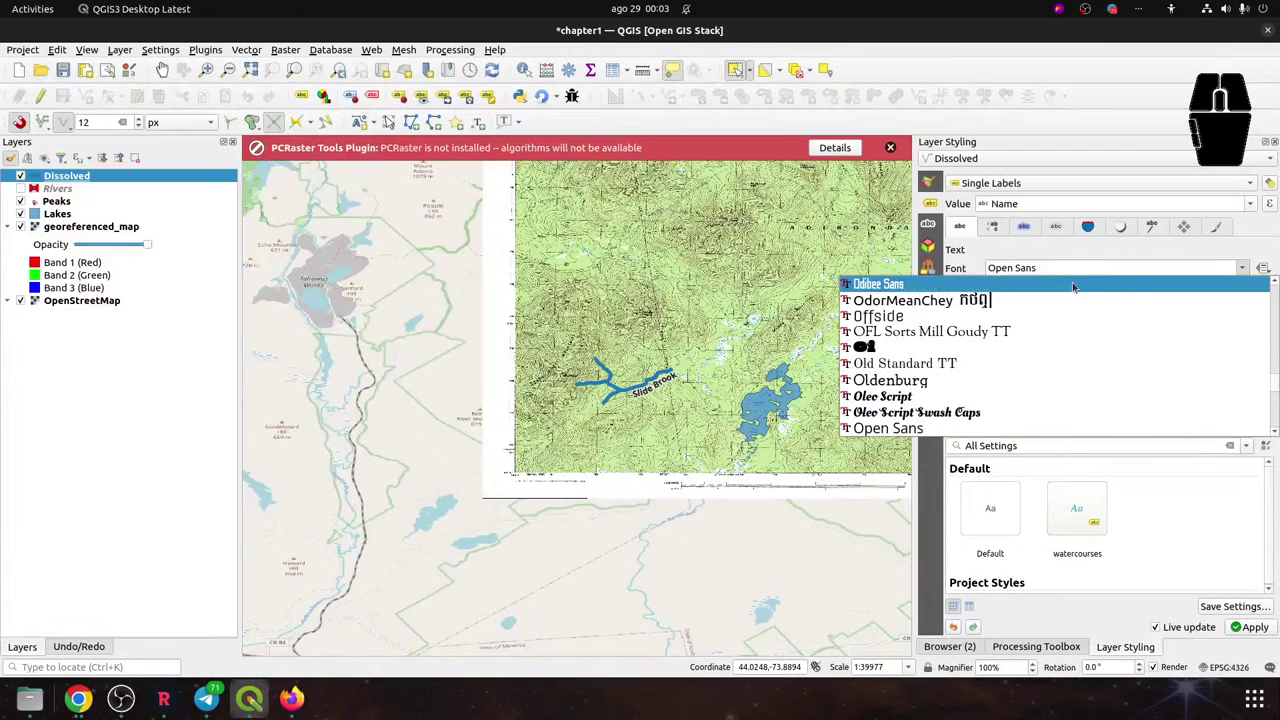
text(ca)
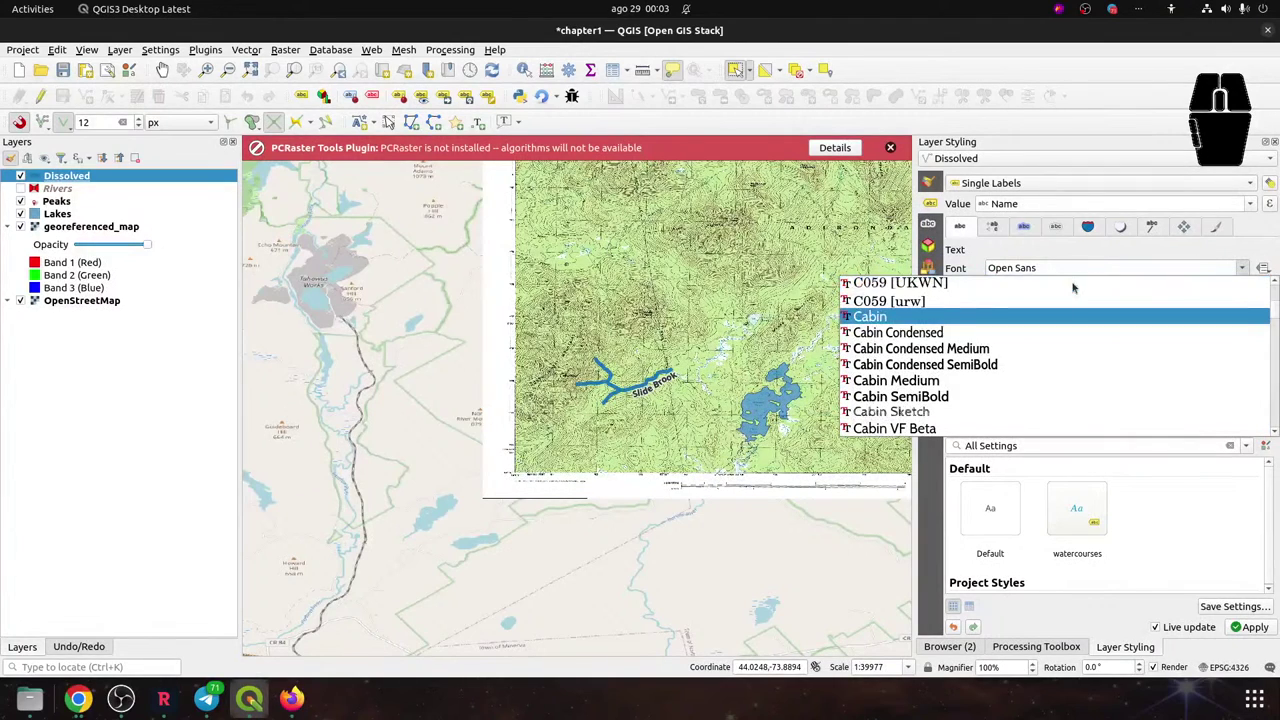
text(li)
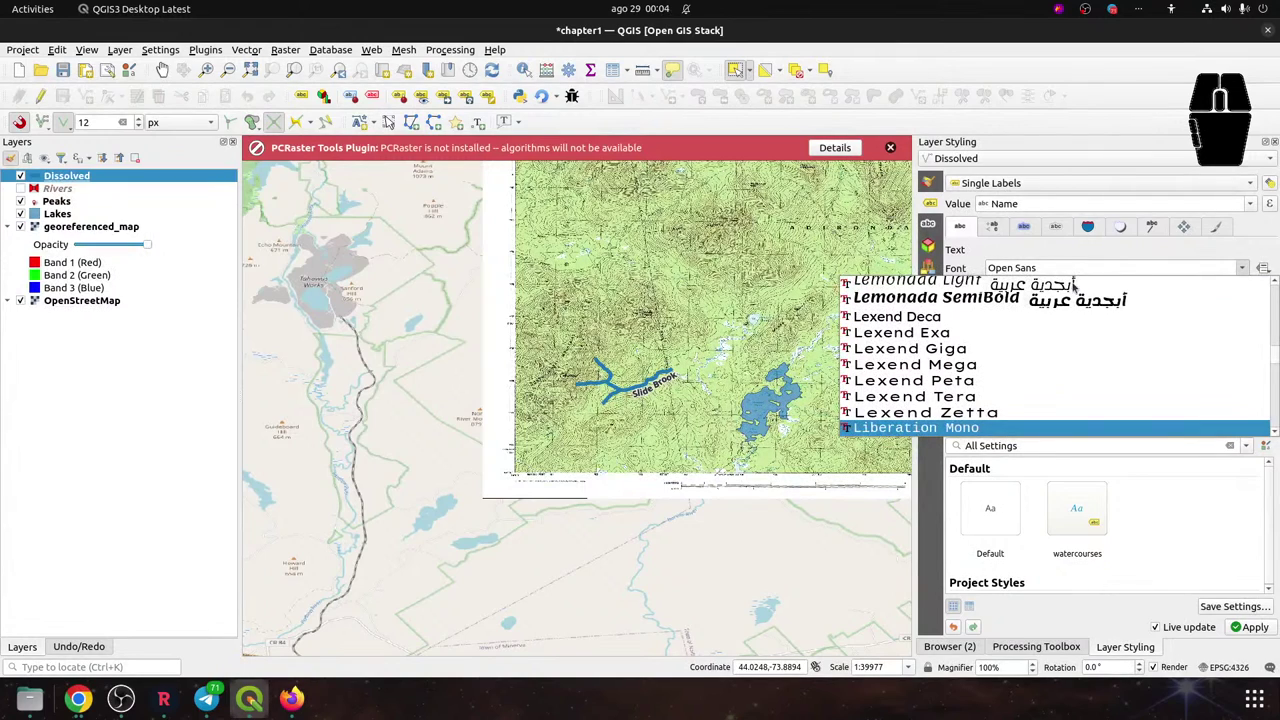
key(Escape)
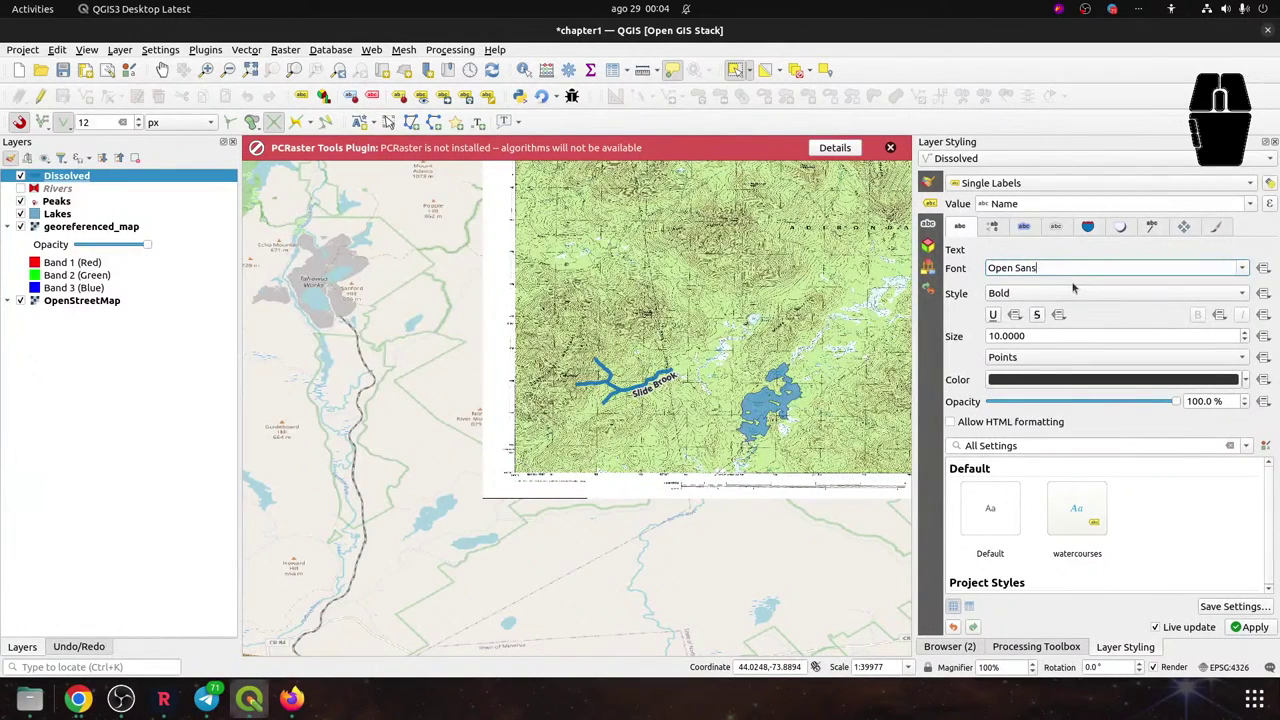
scroll(766, 424, up, 1)
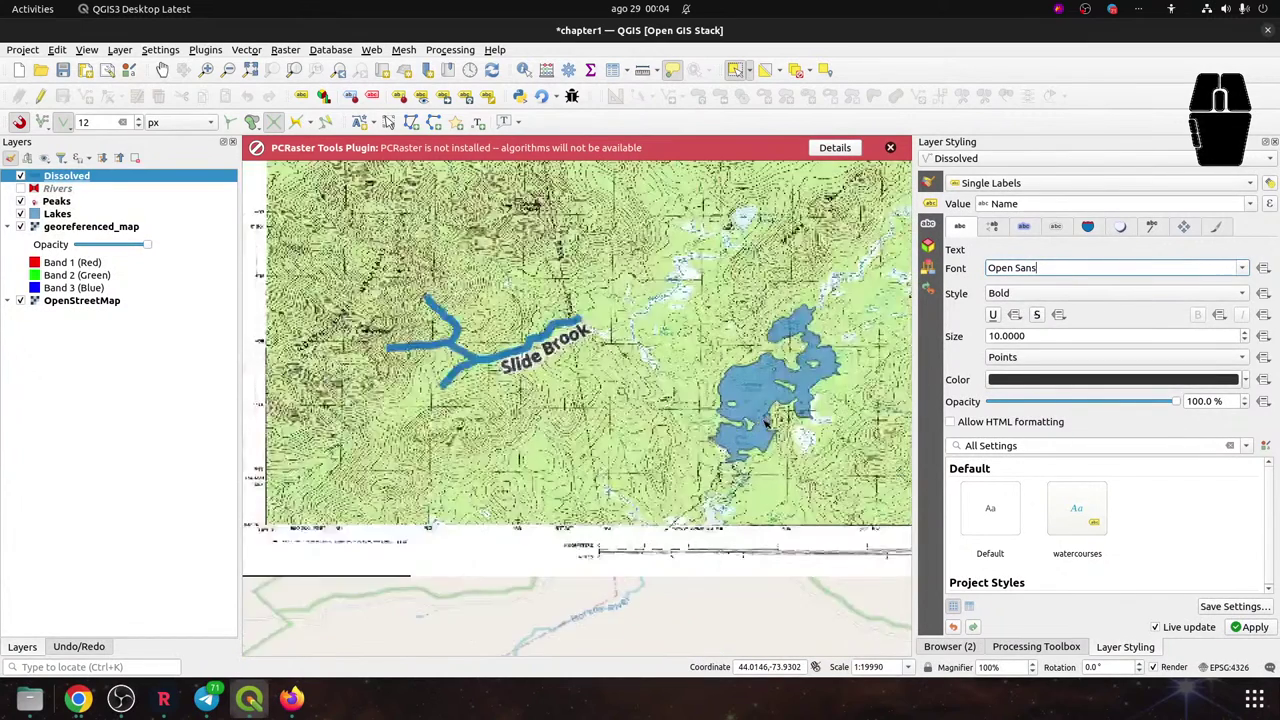
scroll(766, 424, up, 1)
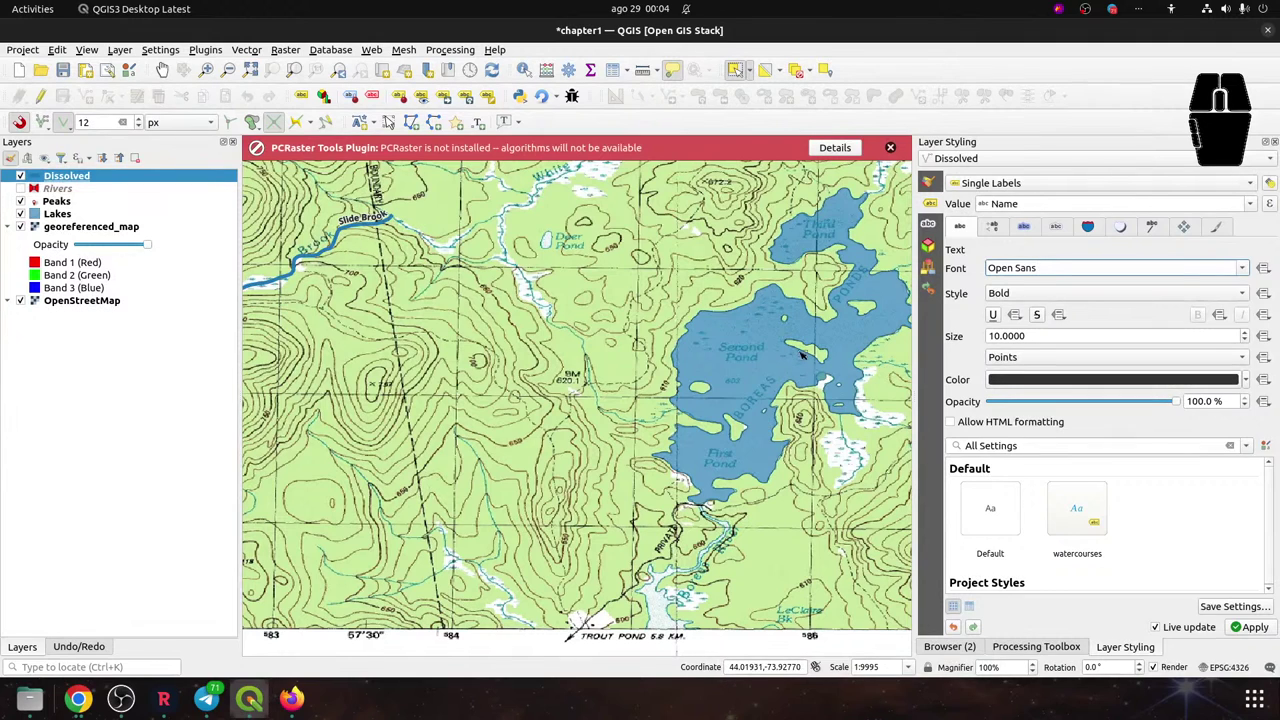
Change the Lakes layer's Simple Fill symbol layer to a Shapeburst Fill
drag(805, 300, 635, 335)
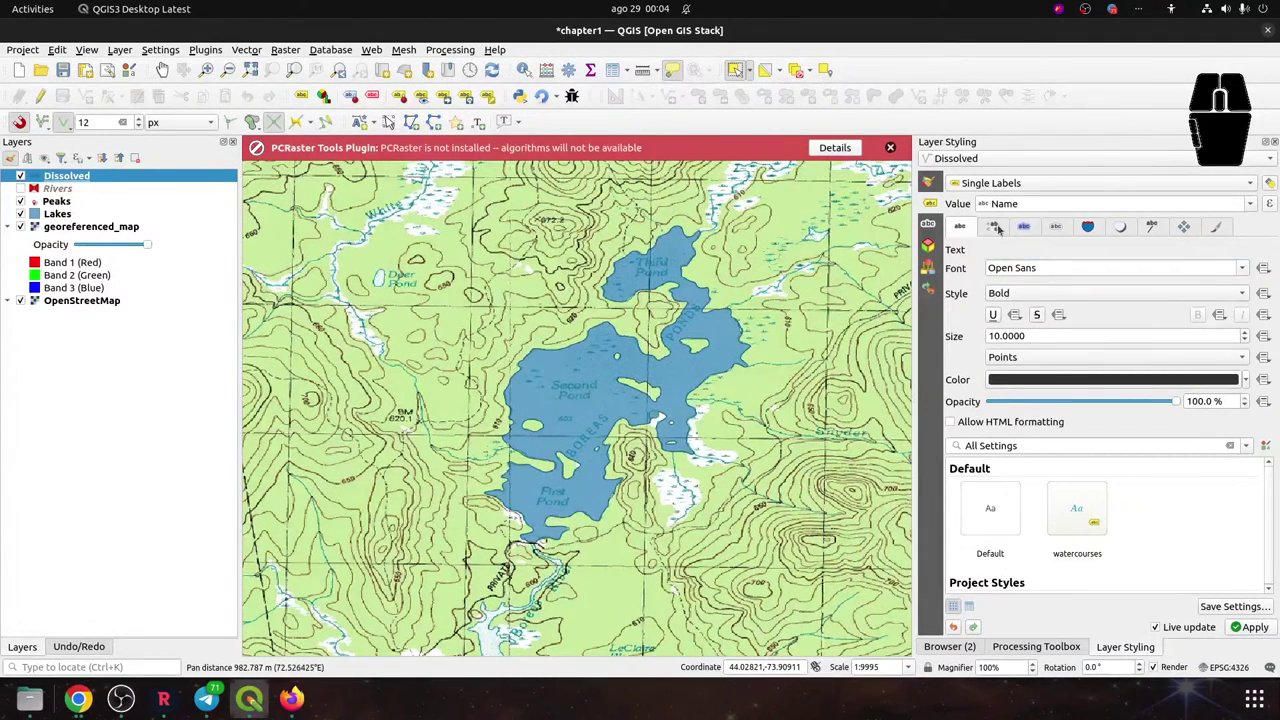
click(56, 215)
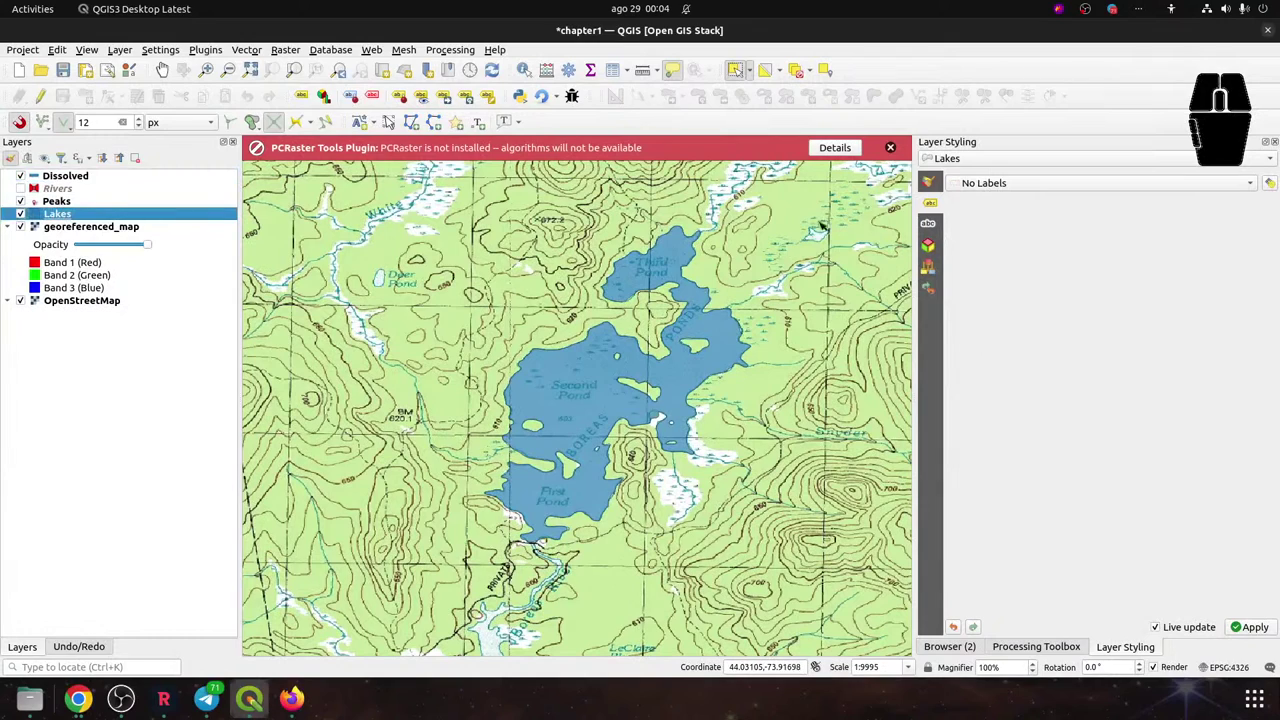
click(928, 180)
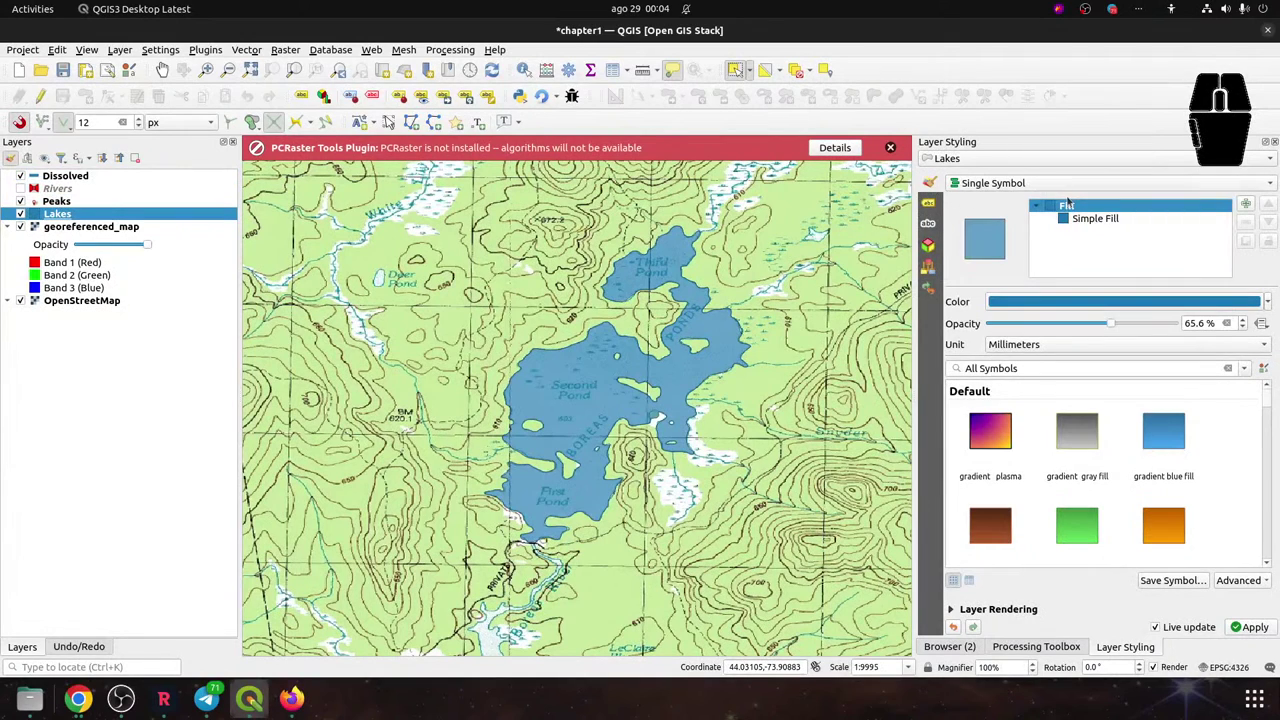
click(1088, 220)
click(1085, 301)
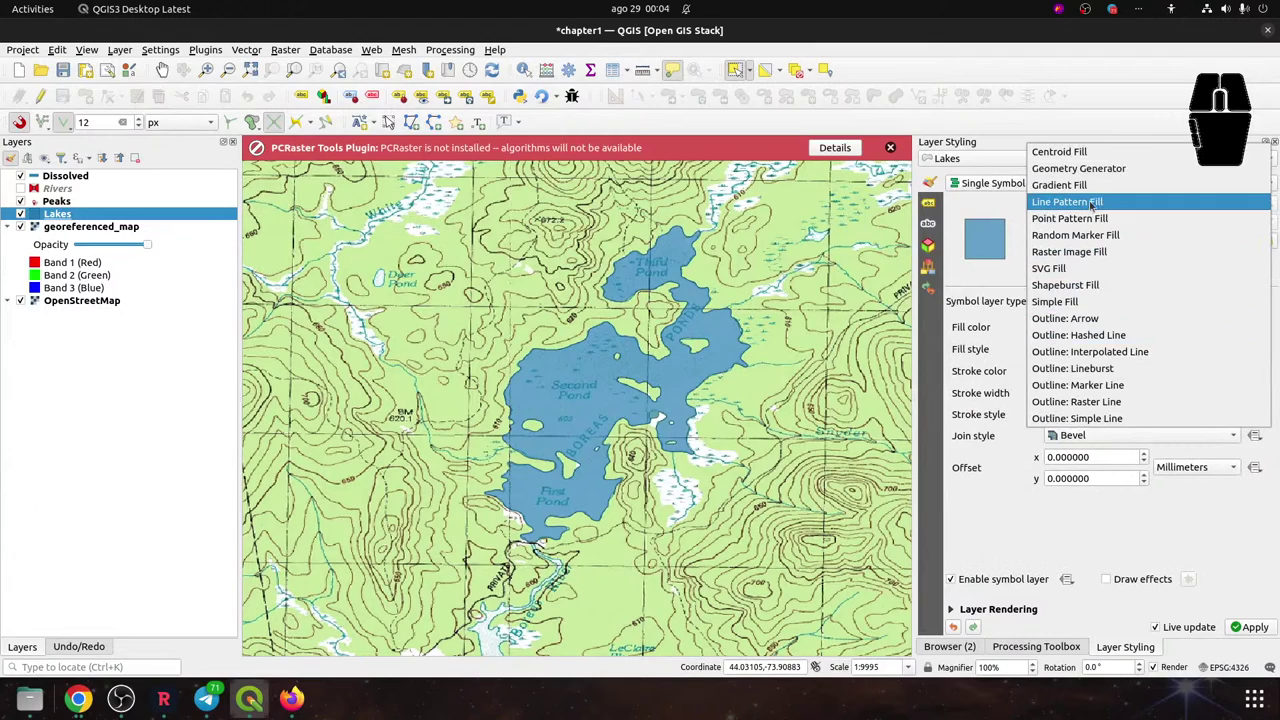
click(1082, 287)
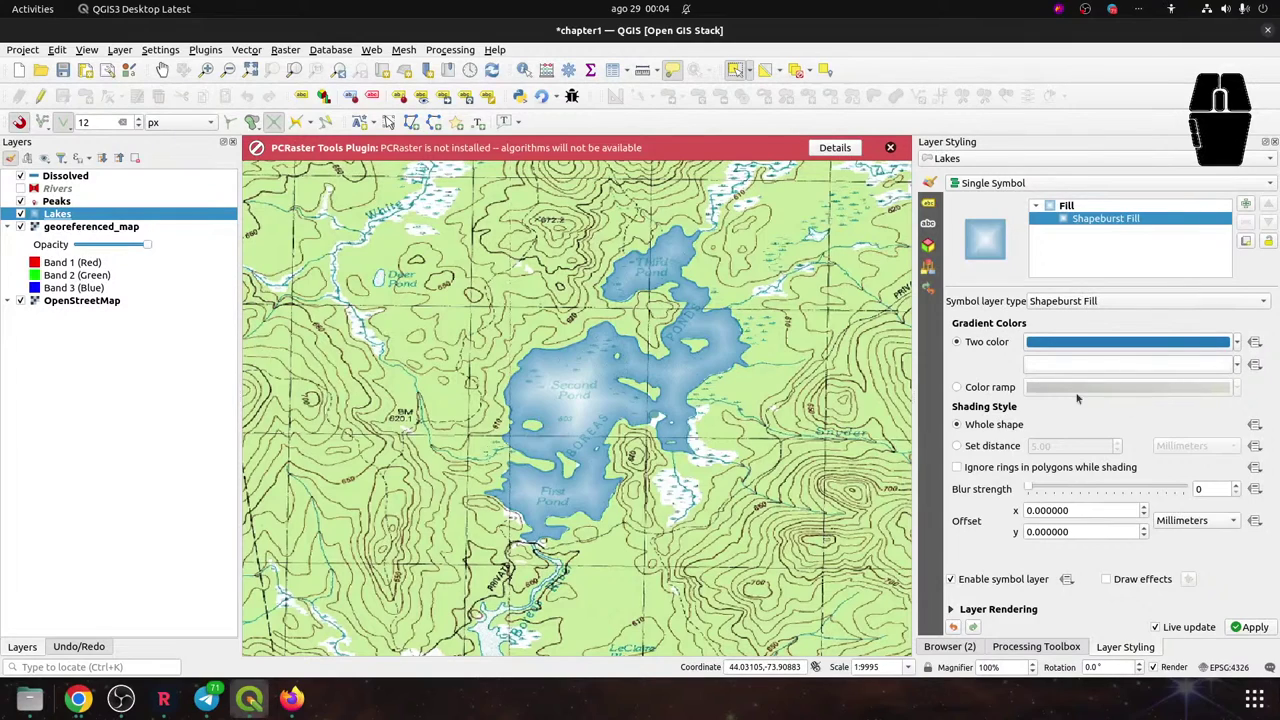
Copy the first gradient colour's blue and paste it as the second gradient colour
click(1052, 346)
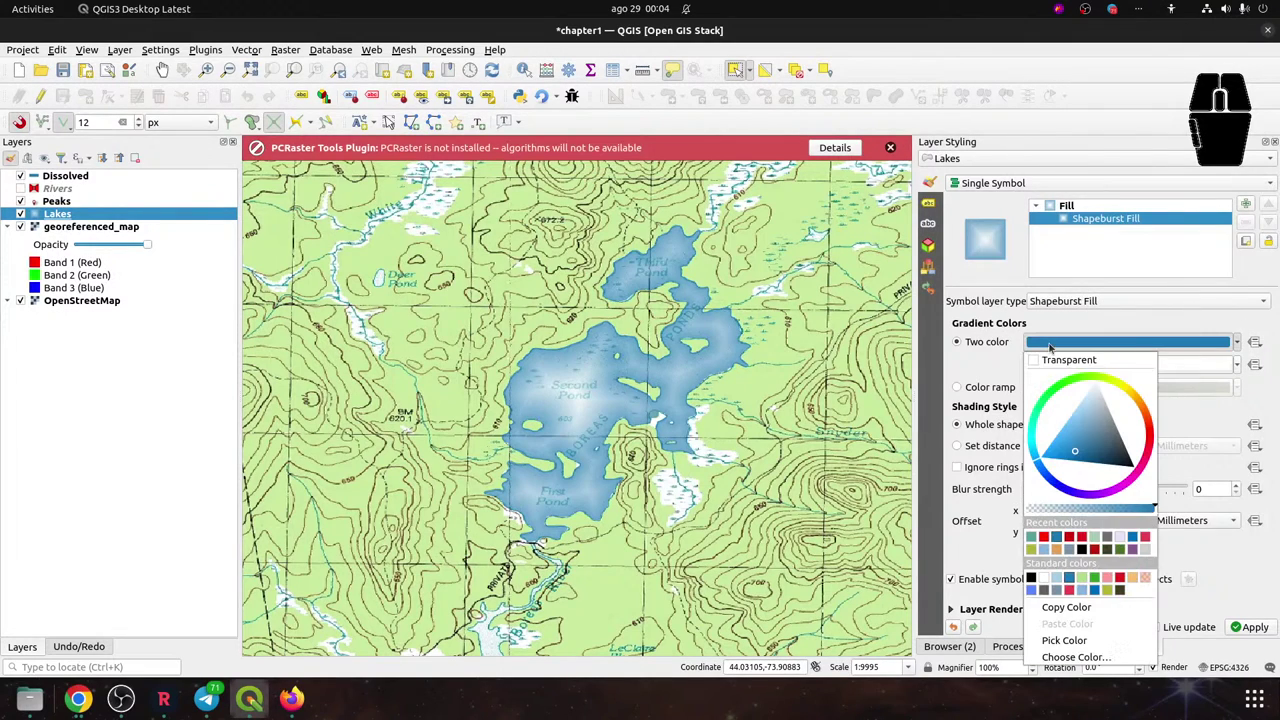
click(1066, 608)
click(1073, 368)
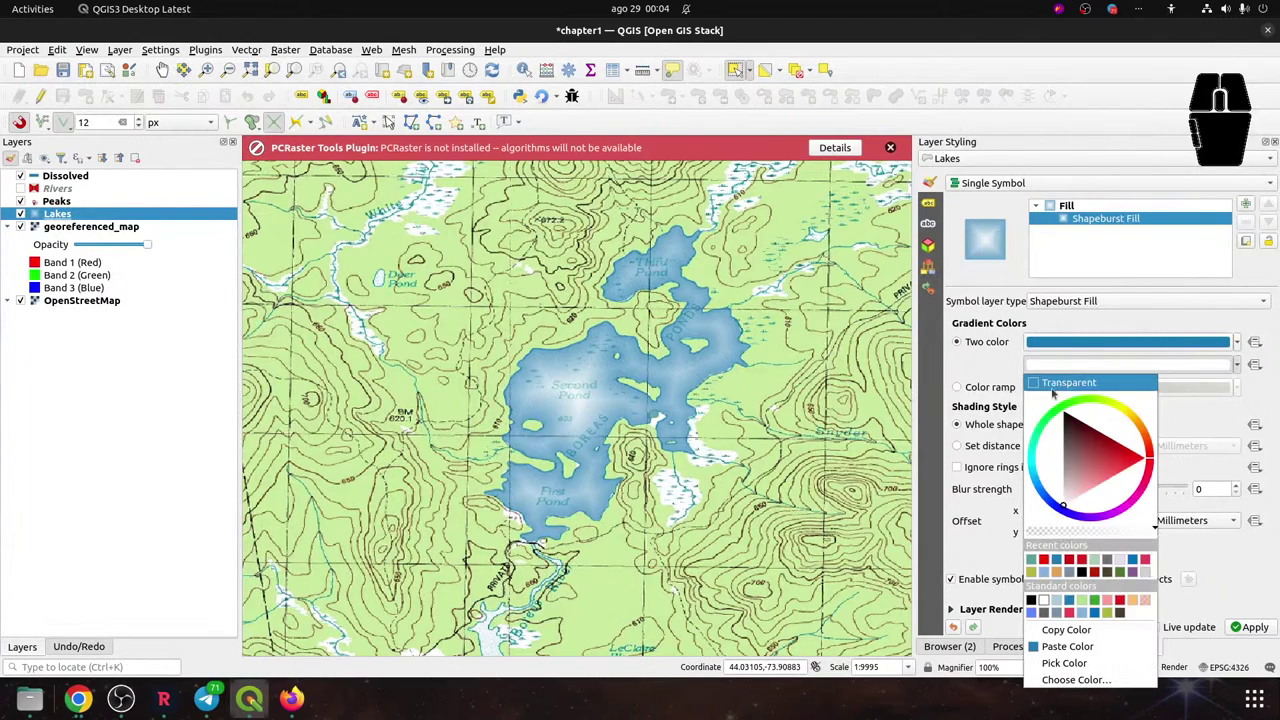
click(1067, 646)
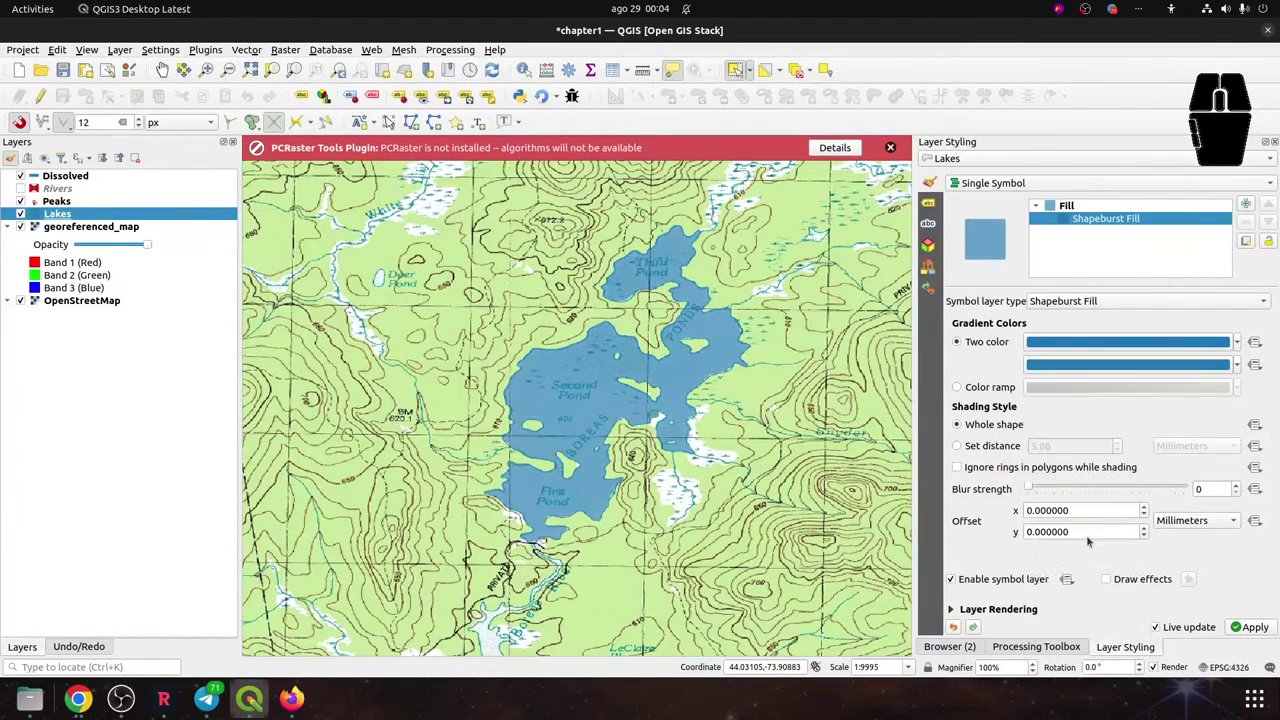
Set the first gradient colour of the shapeburst fill to pure white (#ffffff)
click(1077, 345)
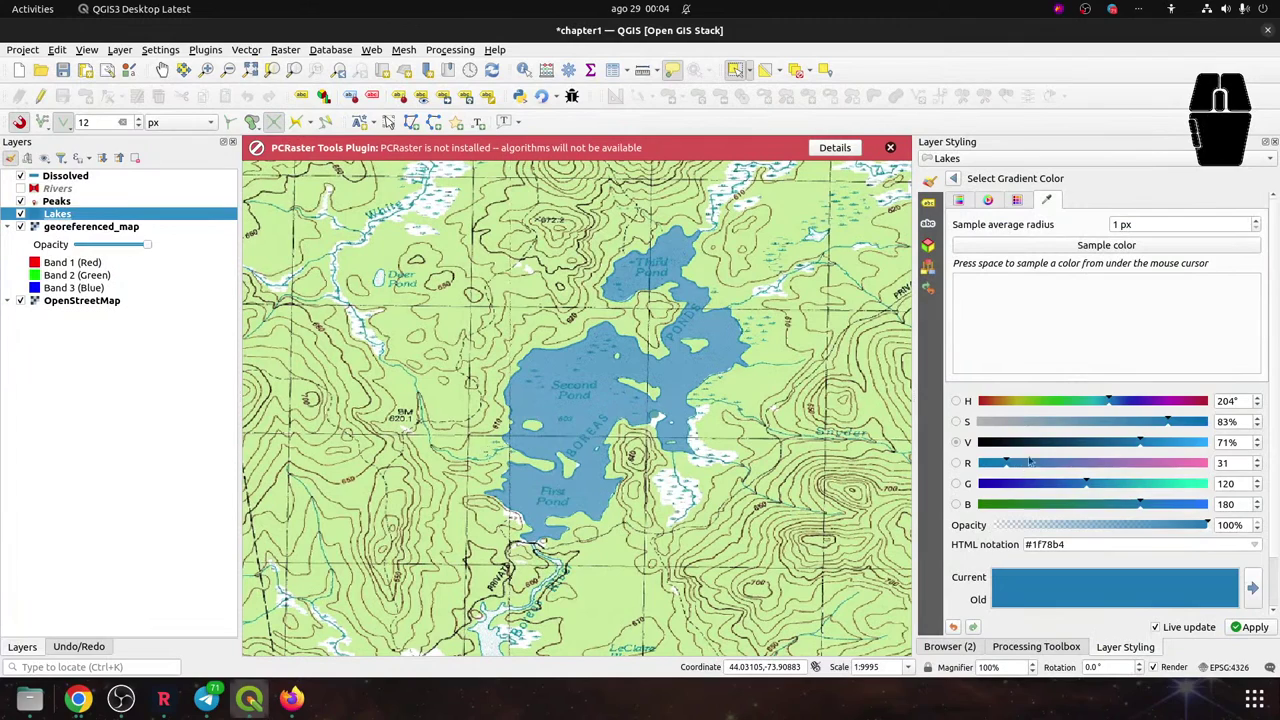
click(990, 421)
drag(990, 421, 955, 427)
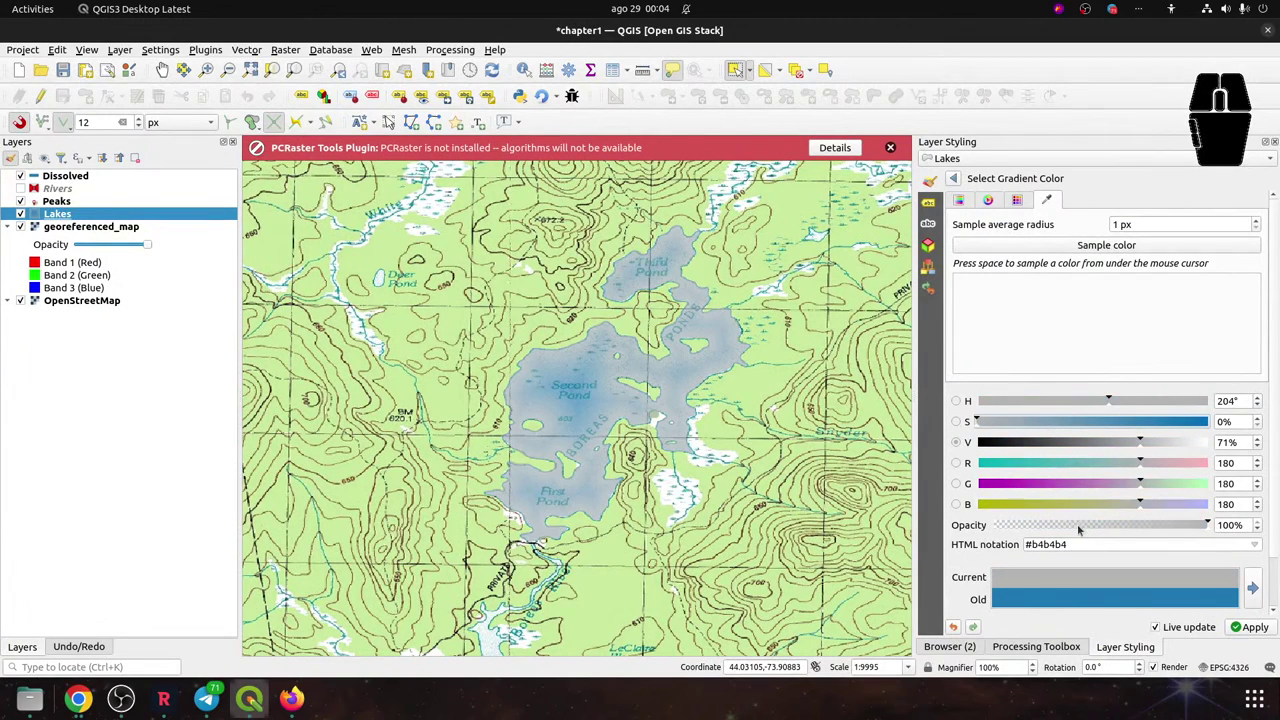
drag(1128, 486, 1190, 445)
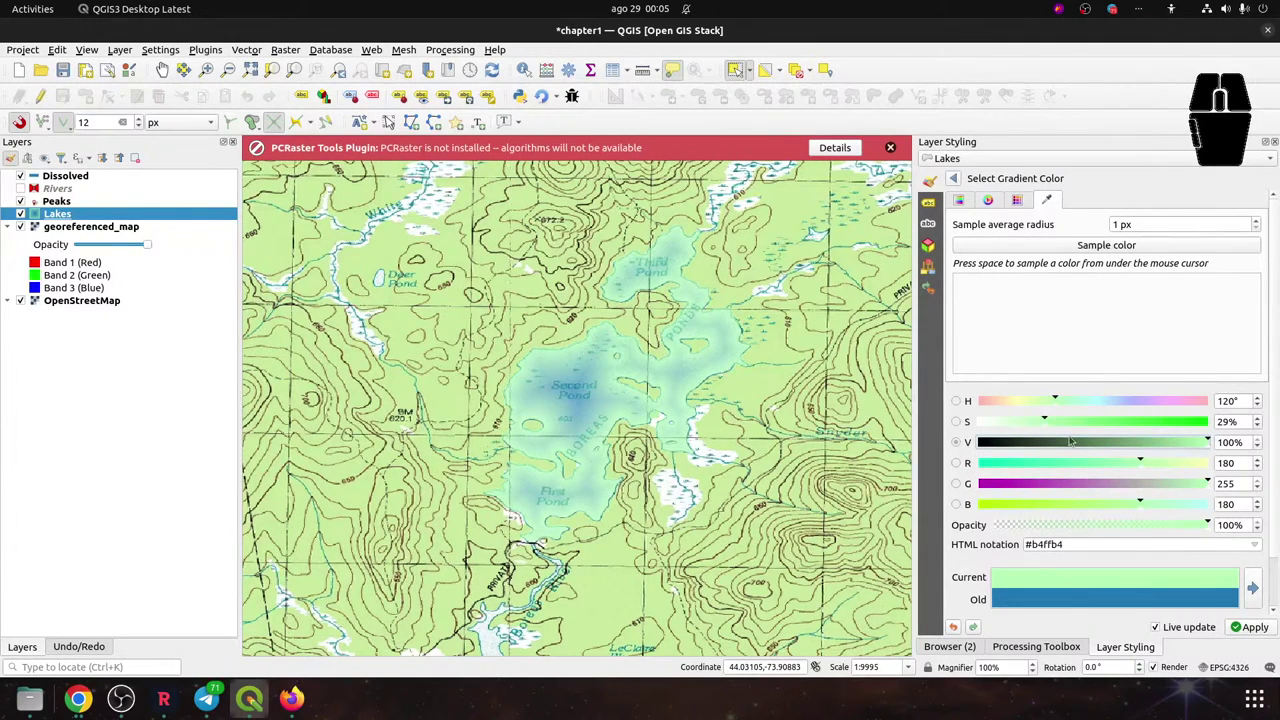
drag(1046, 421, 945, 425)
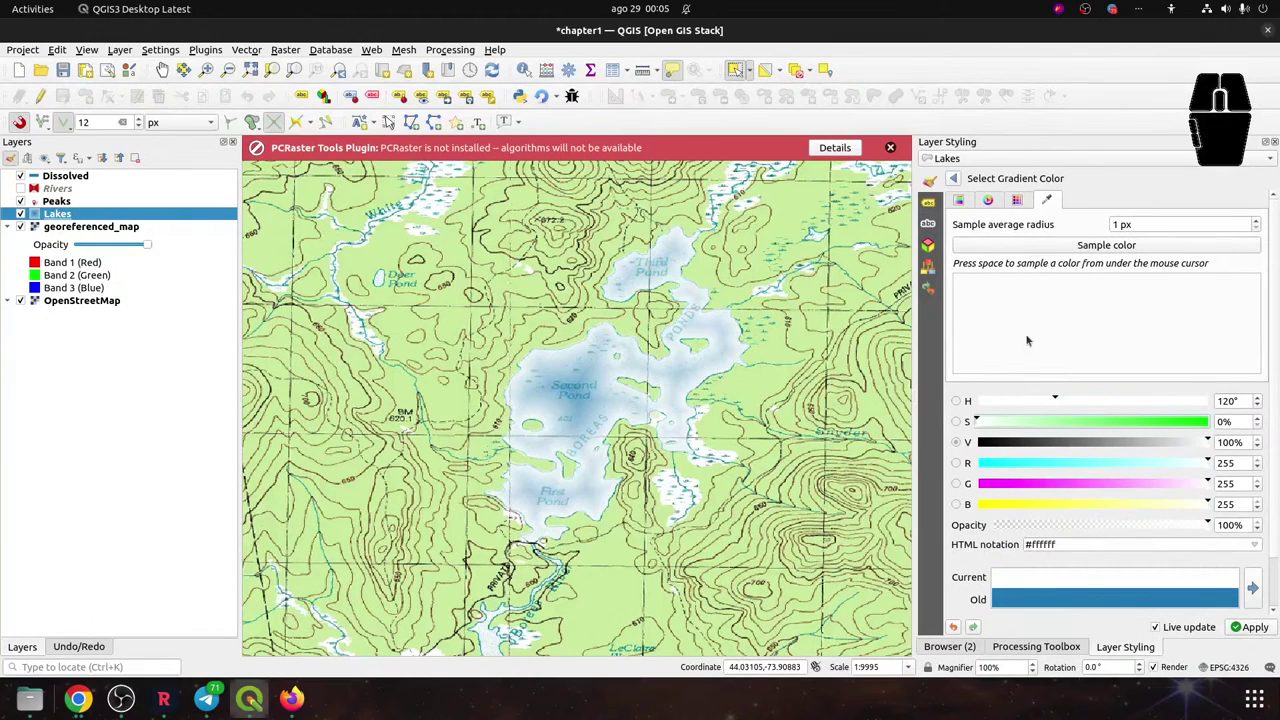
click(952, 179)
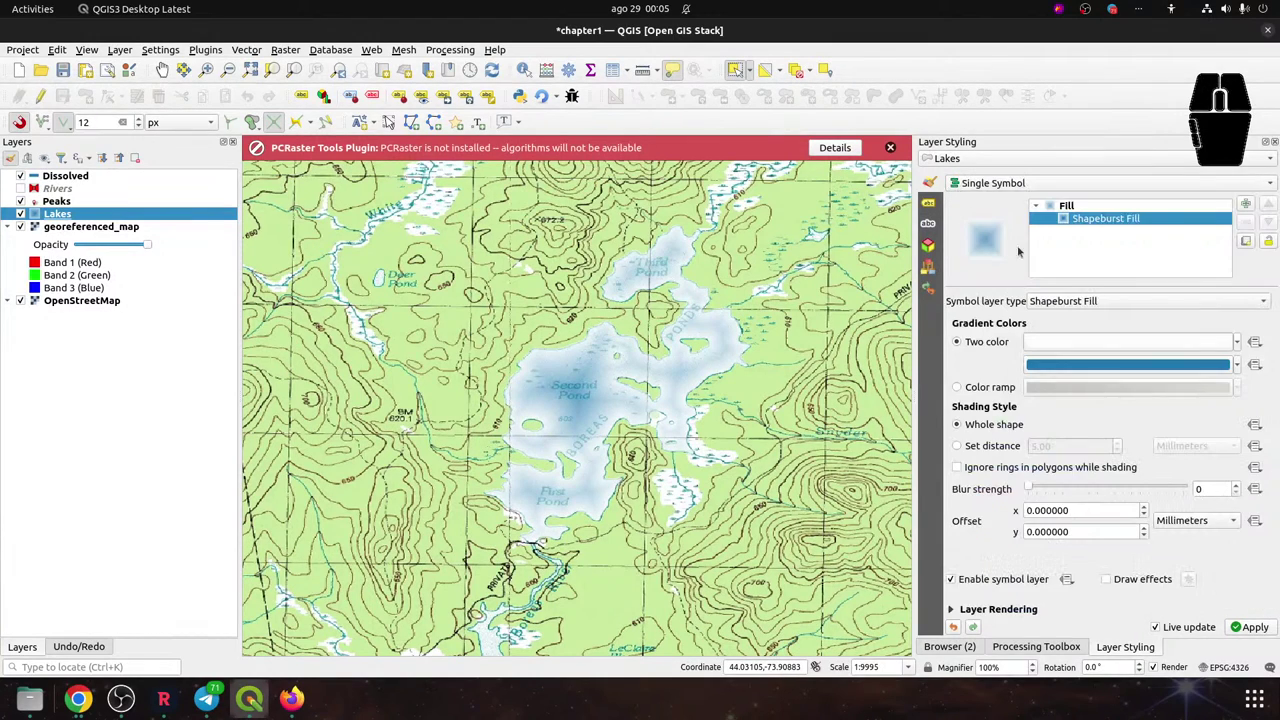
Shade the lakes only a set, reduced distance in from the shorelines, with blur applied
click(993, 447)
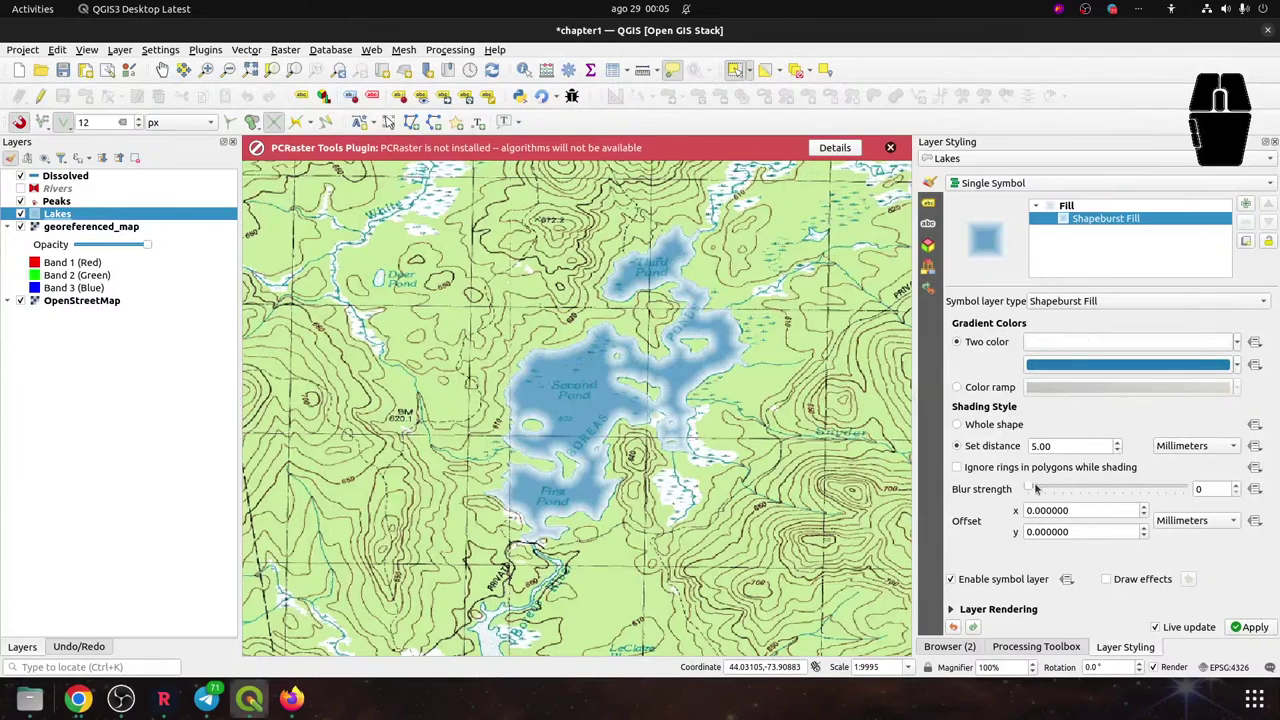
drag(1032, 488, 1073, 487)
click(1115, 452)
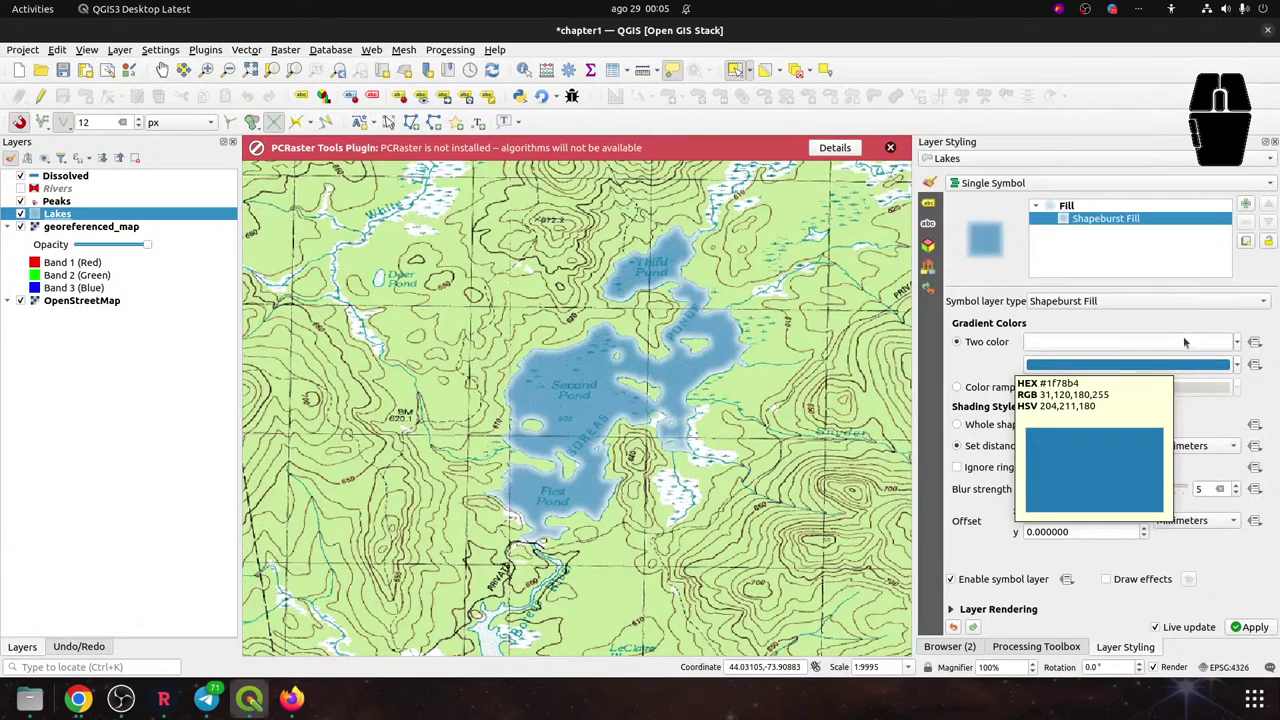
Raise the lake fill opacity to 100% and bring up the Lakes labelling modes
click(932, 204)
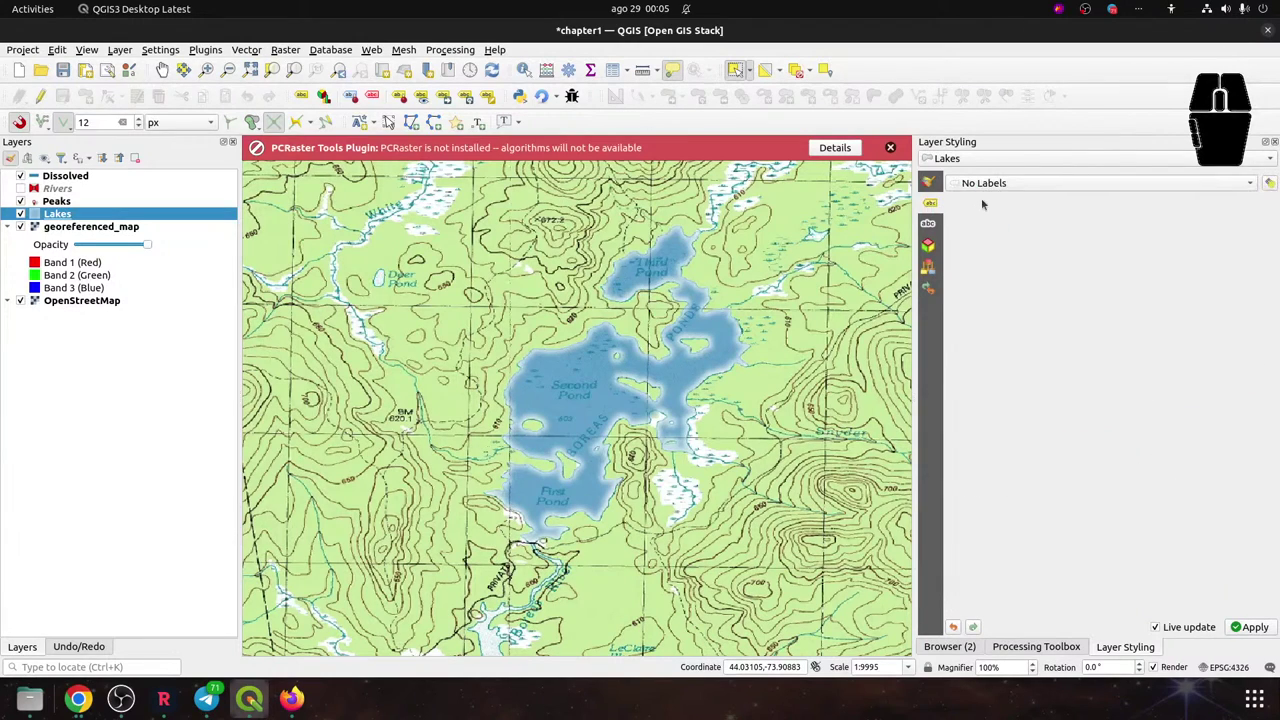
click(930, 184)
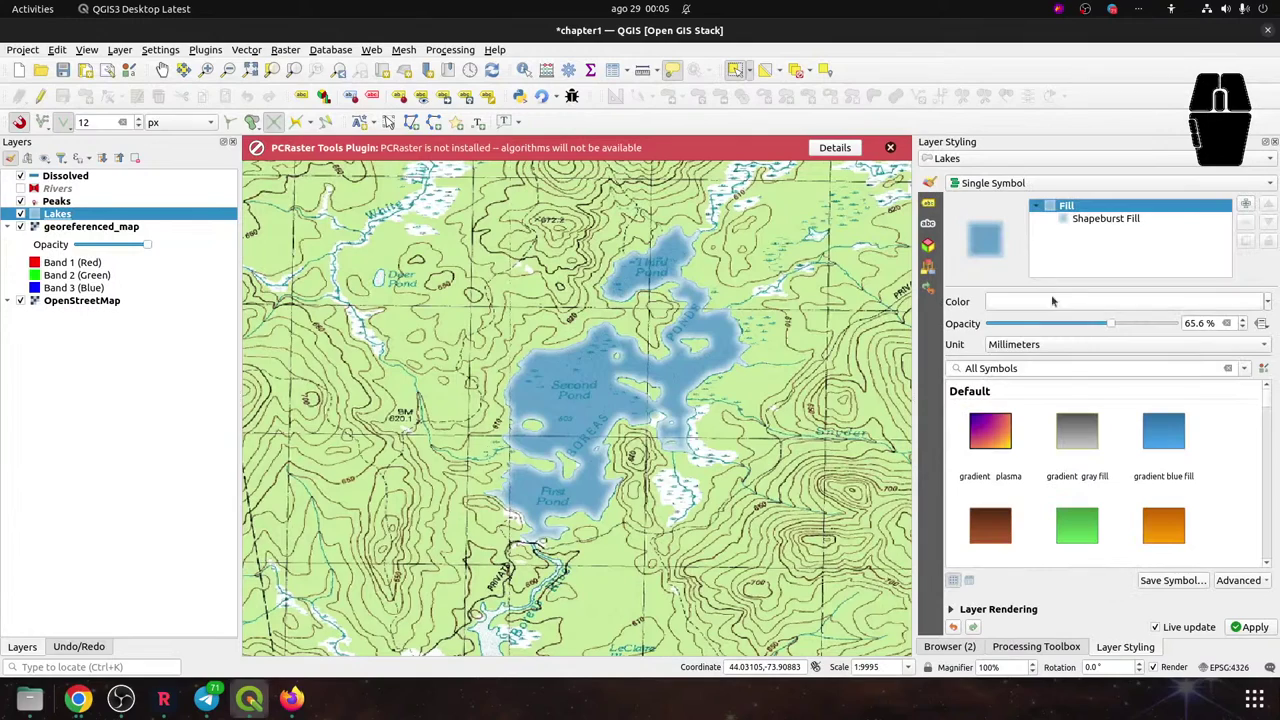
drag(1107, 323, 1224, 329)
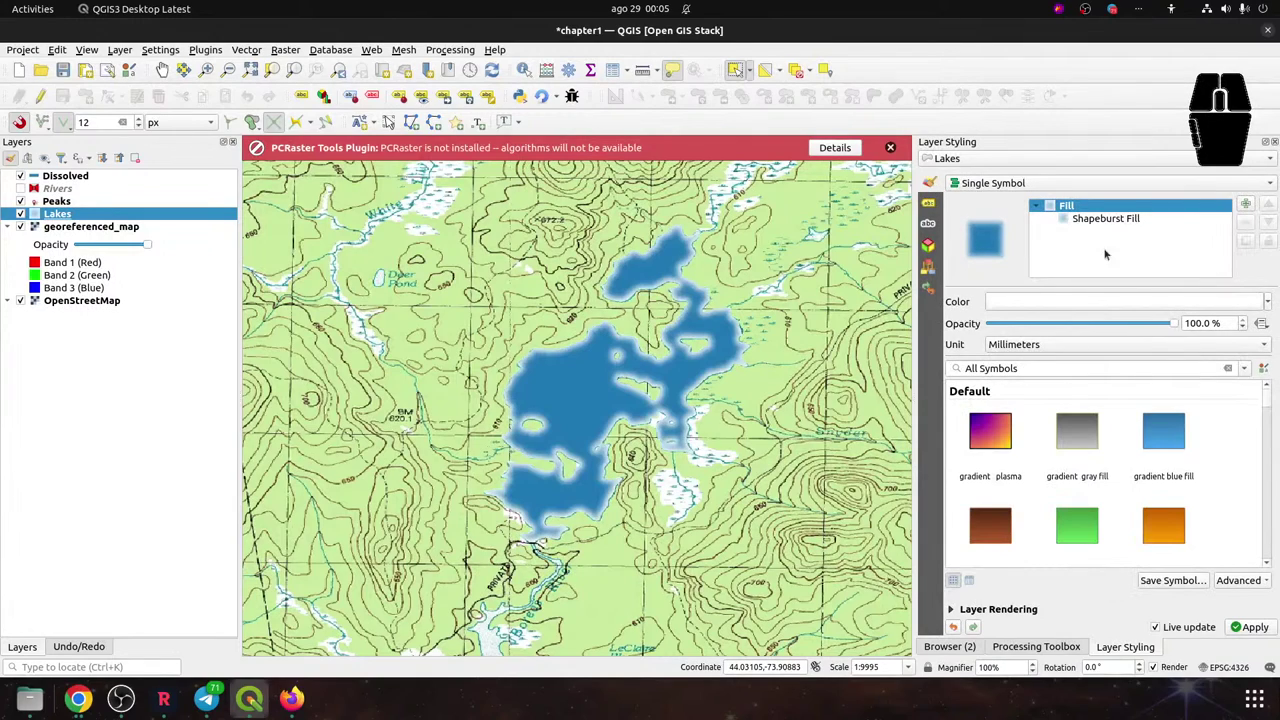
click(929, 203)
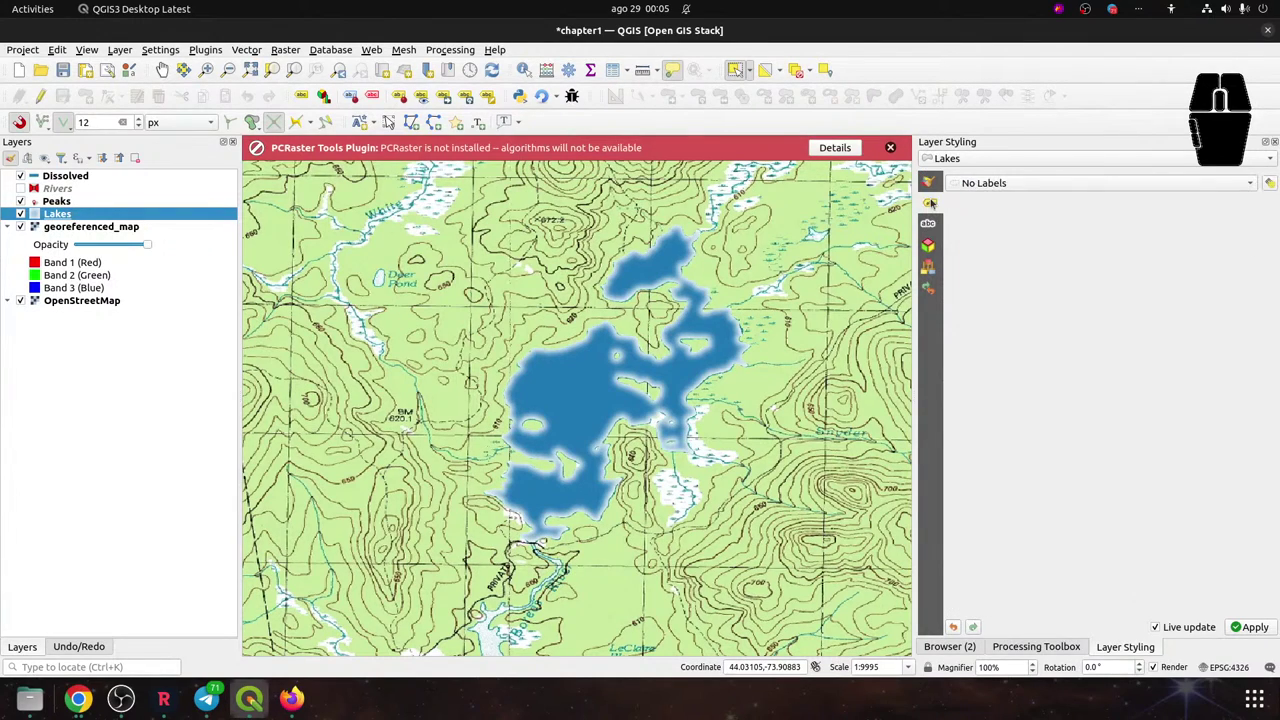
click(966, 186)
Turn on single labels for Lakes and copy the Peaks layer's label style
click(990, 197)
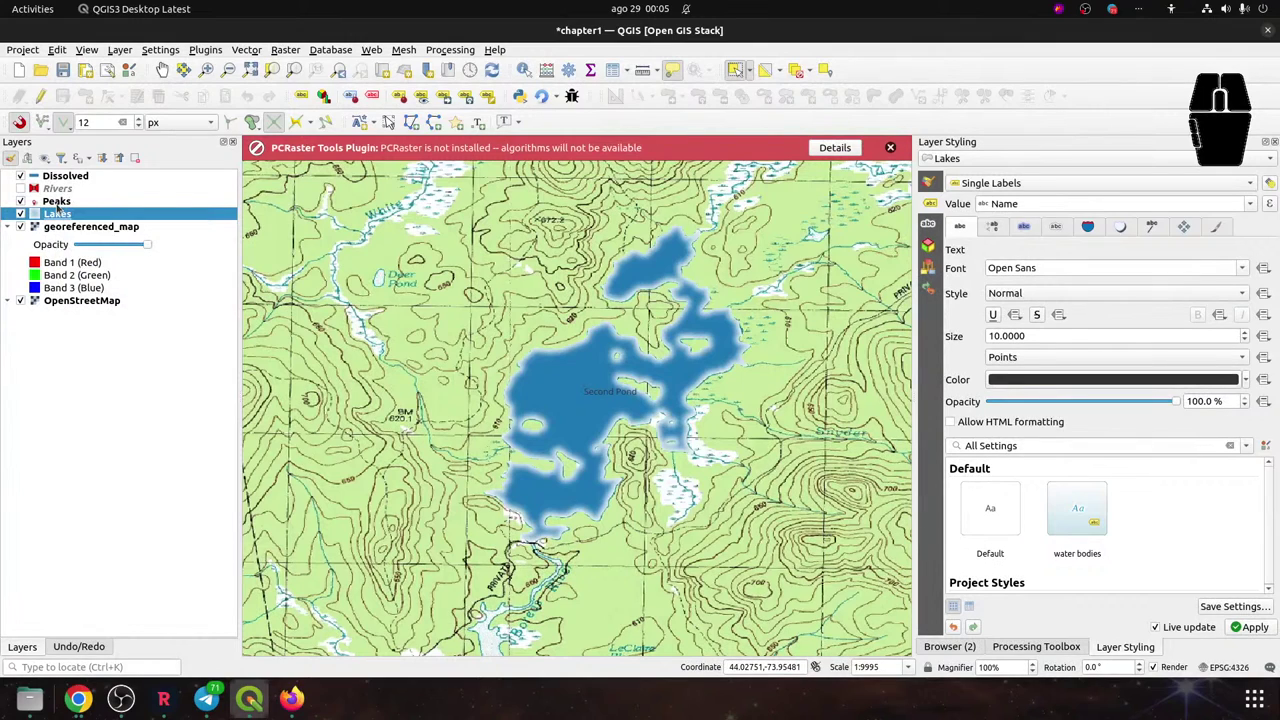
right_click(56, 203)
mouse_move(188, 520)
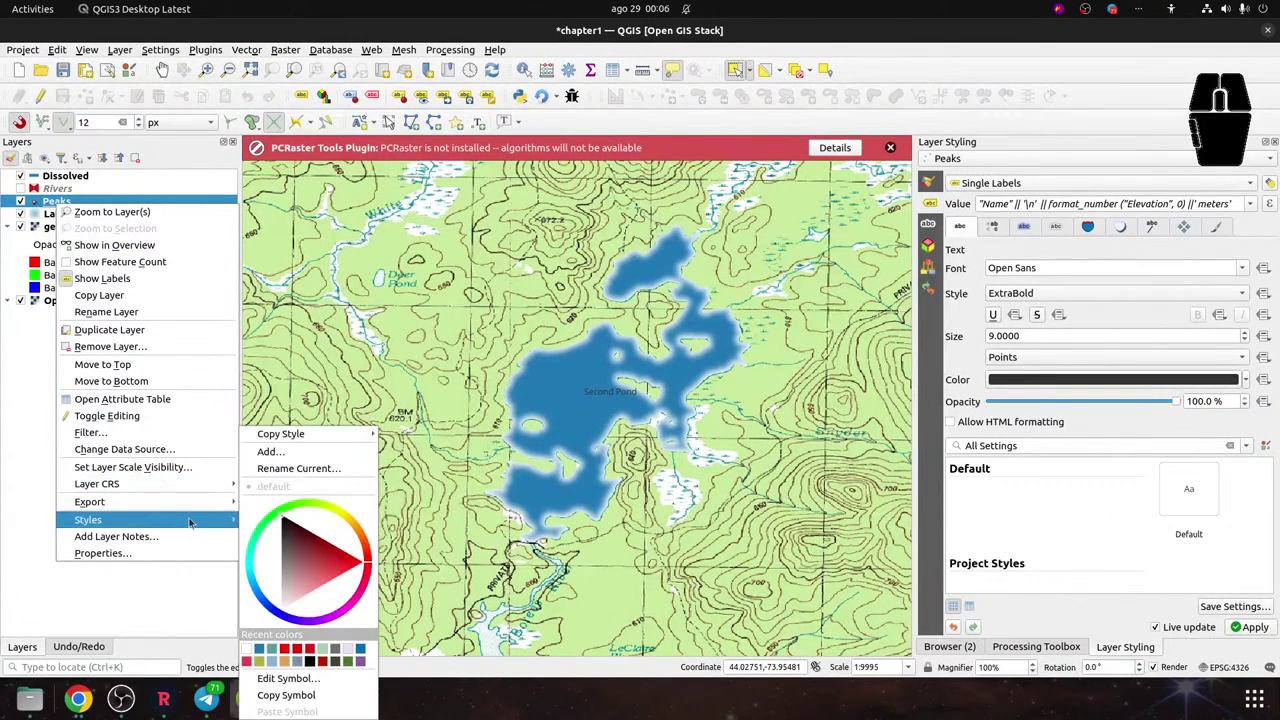
mouse_move(327, 437)
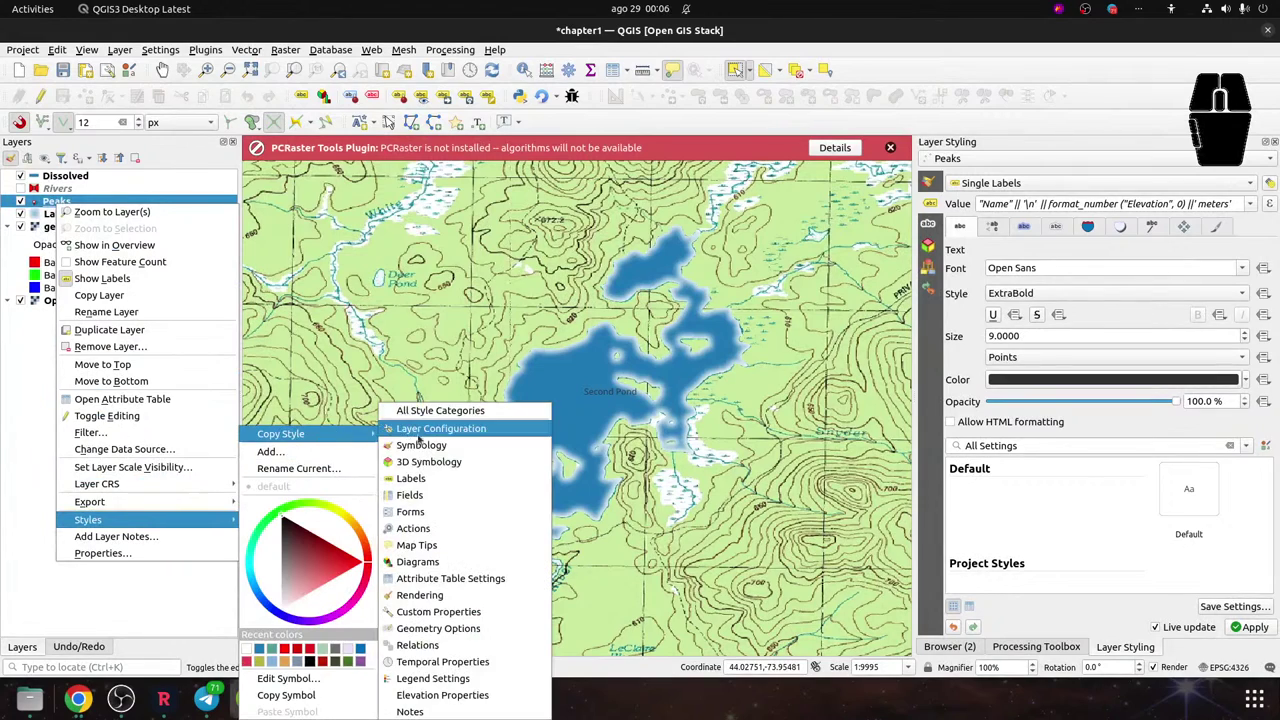
click(424, 484)
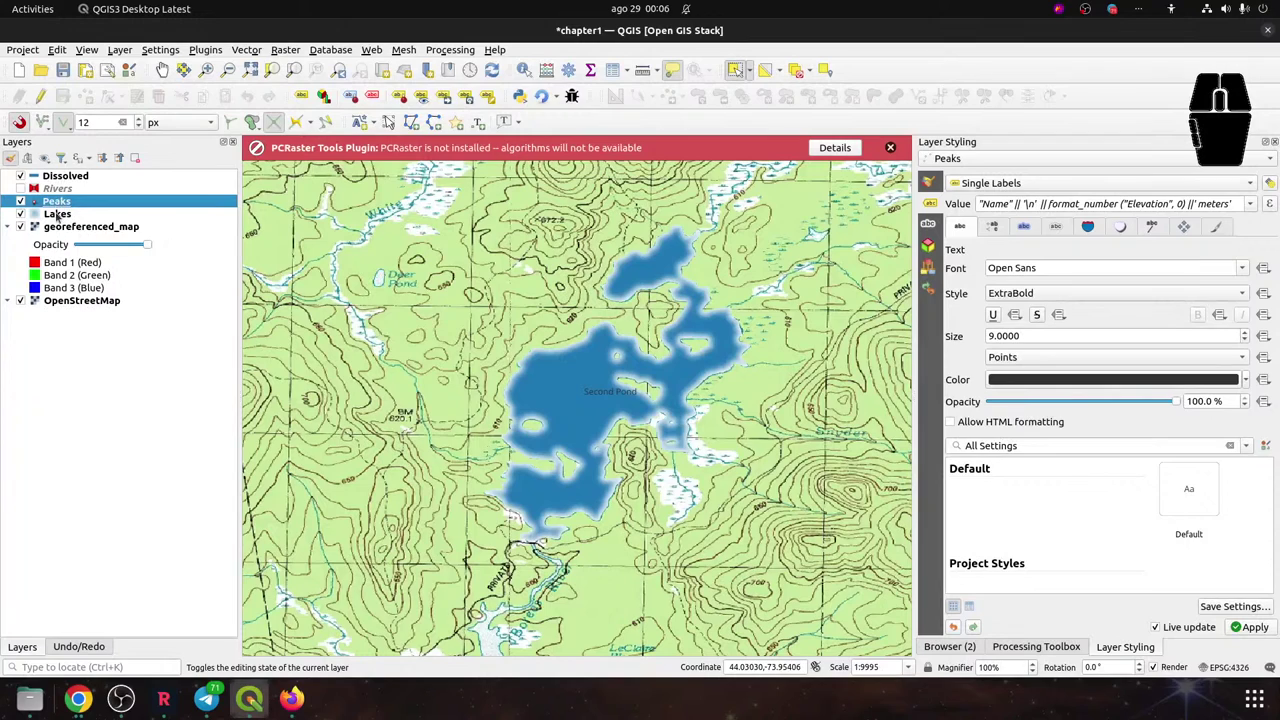
Paste the Peaks label style onto Lakes and trim the label expression to just Name
right_click(57, 214)
mouse_move(237, 528)
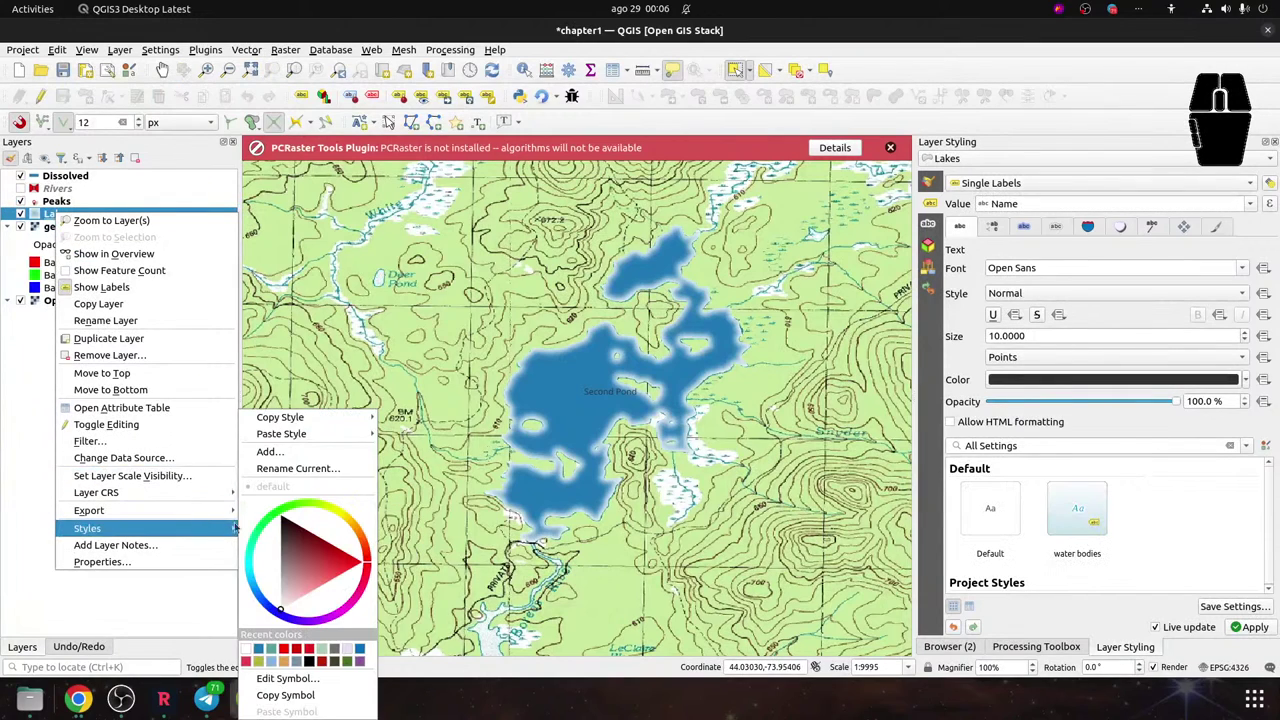
mouse_move(368, 436)
click(450, 477)
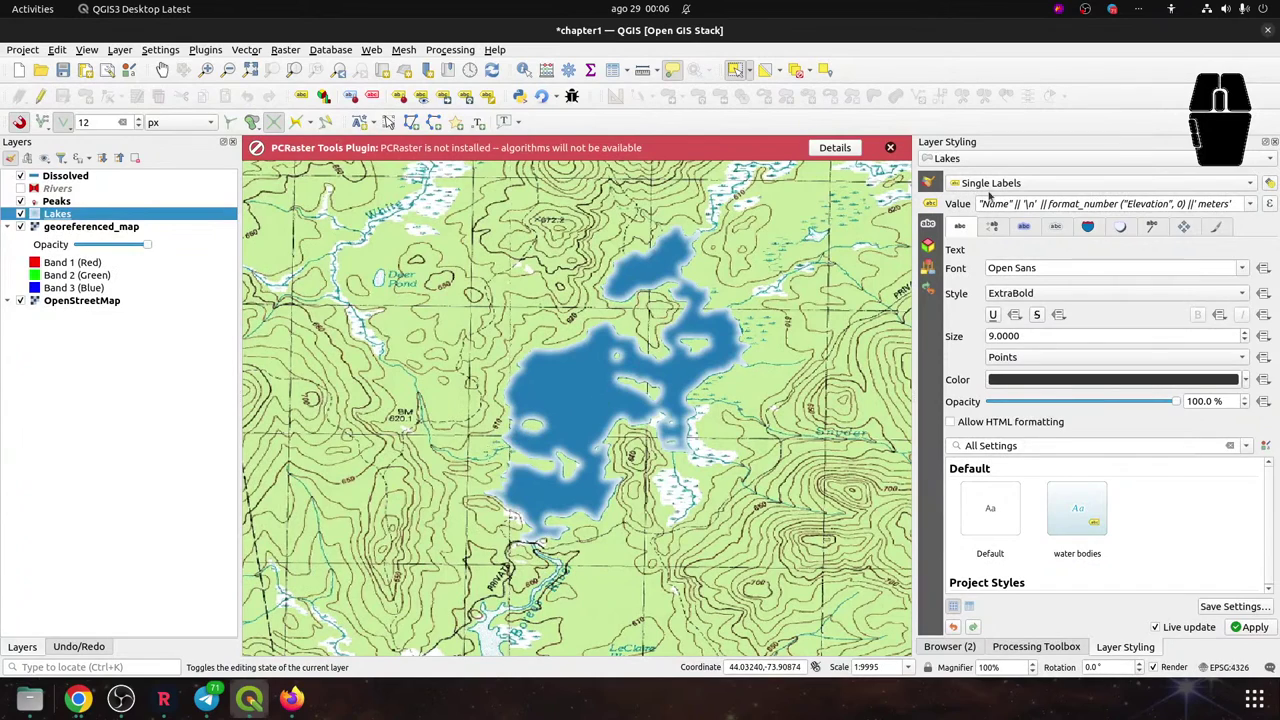
drag(1011, 203, 1240, 204)
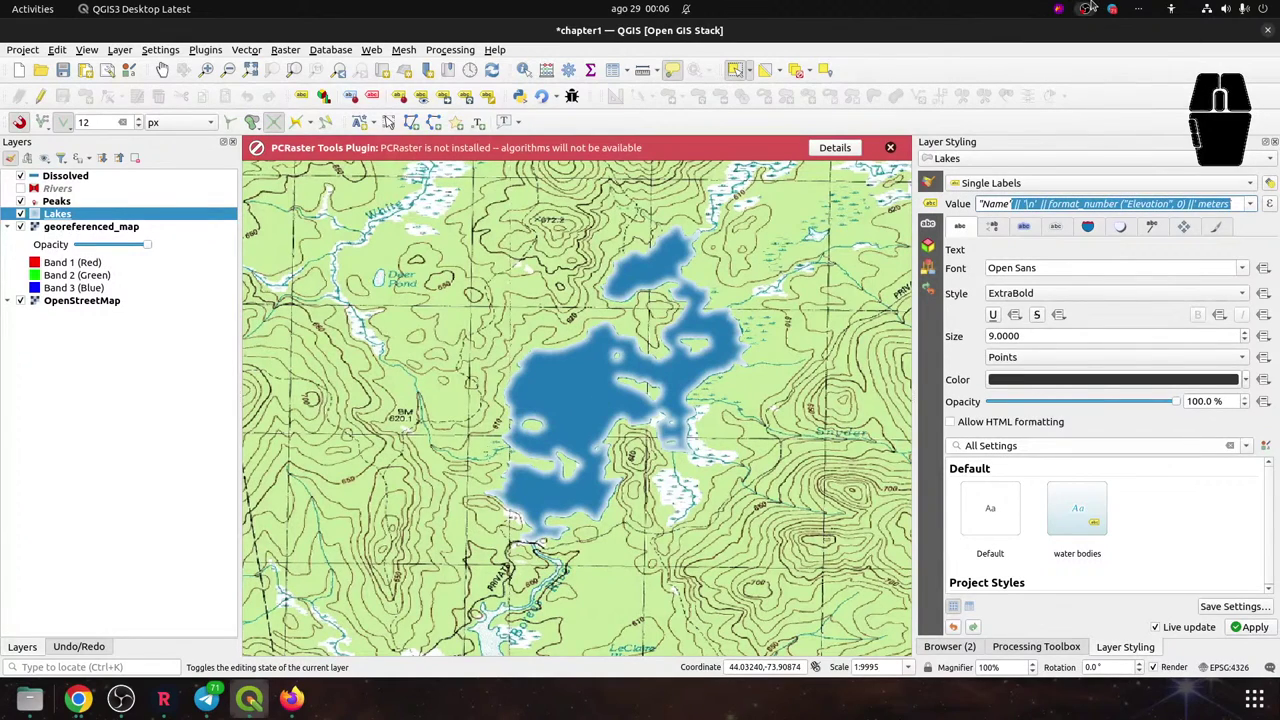
key(BackSpace)
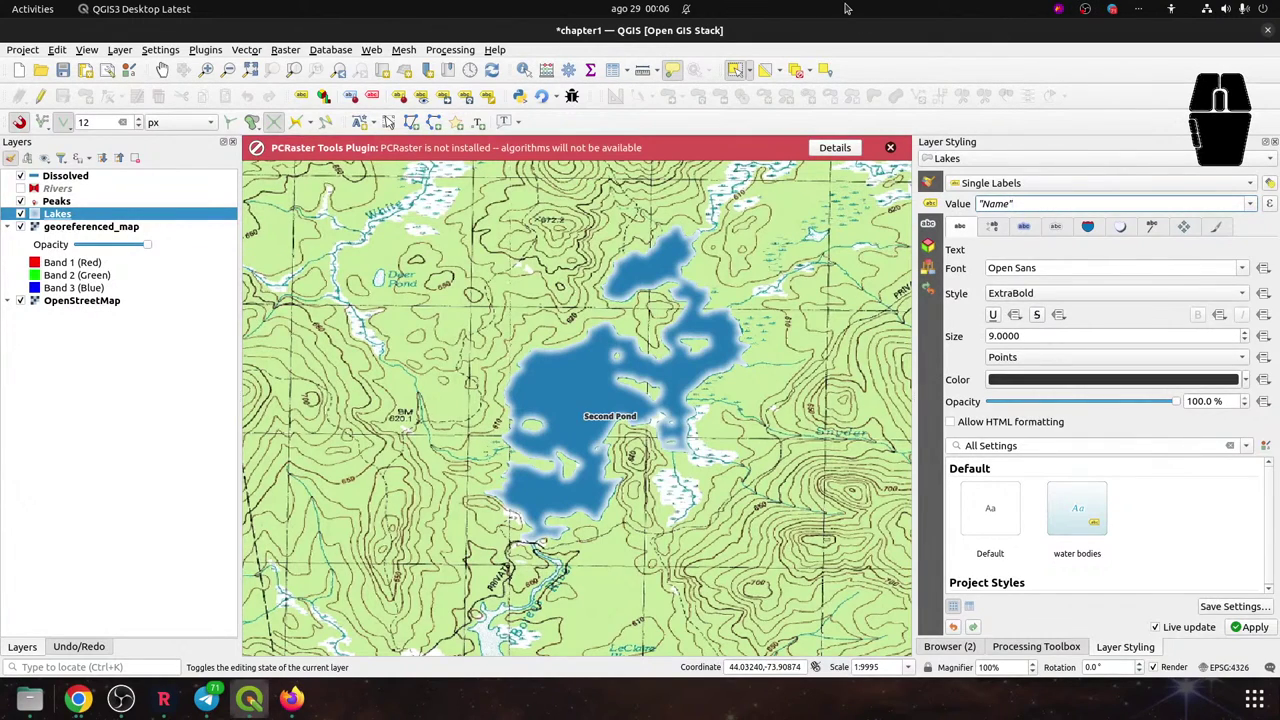
Set Lakes label placement mode to Around Centroid, using the whole polygon's centroid
click(1185, 227)
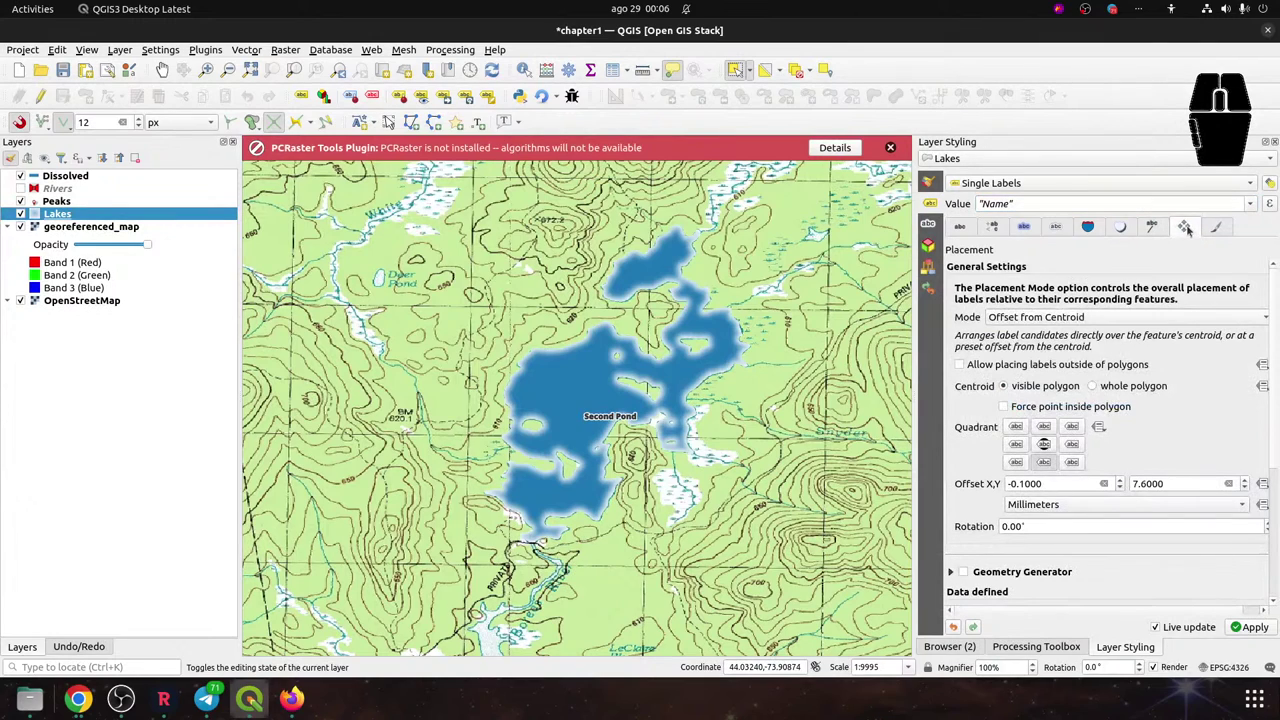
click(1066, 318)
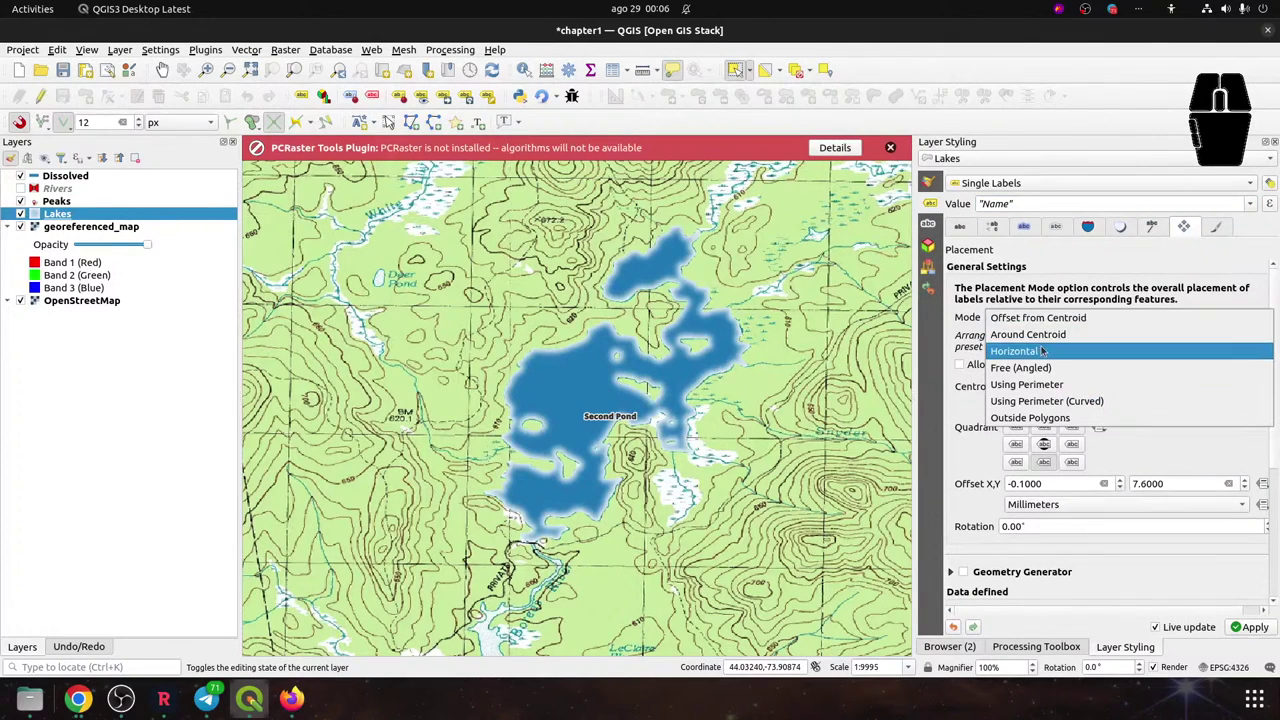
click(1043, 336)
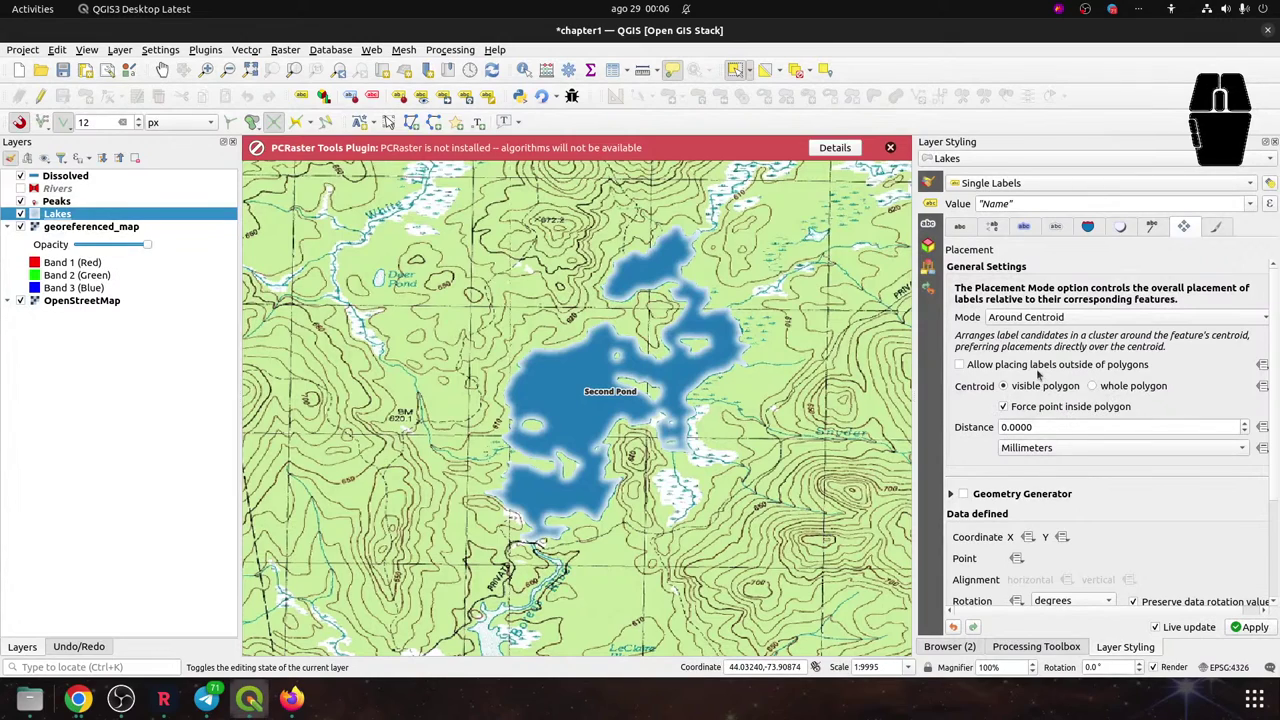
click(1148, 390)
Make the Lakes label text colour white (#ffffff)
click(960, 226)
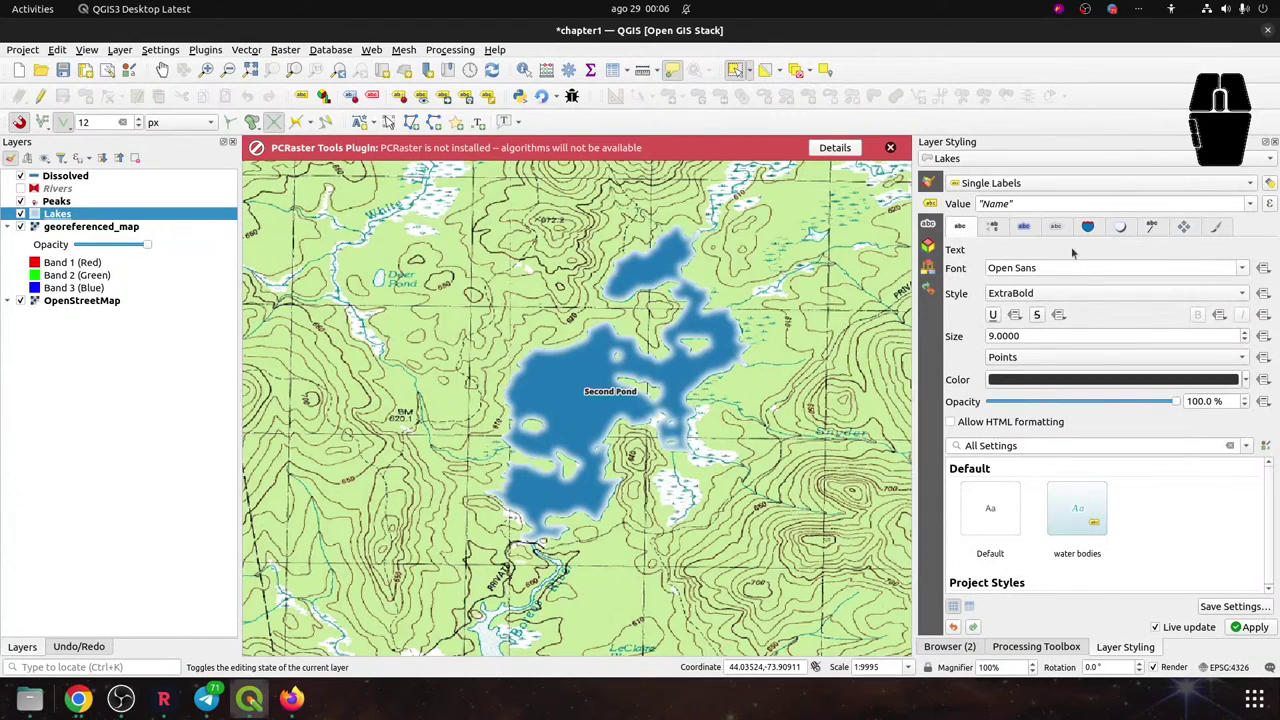
click(1066, 378)
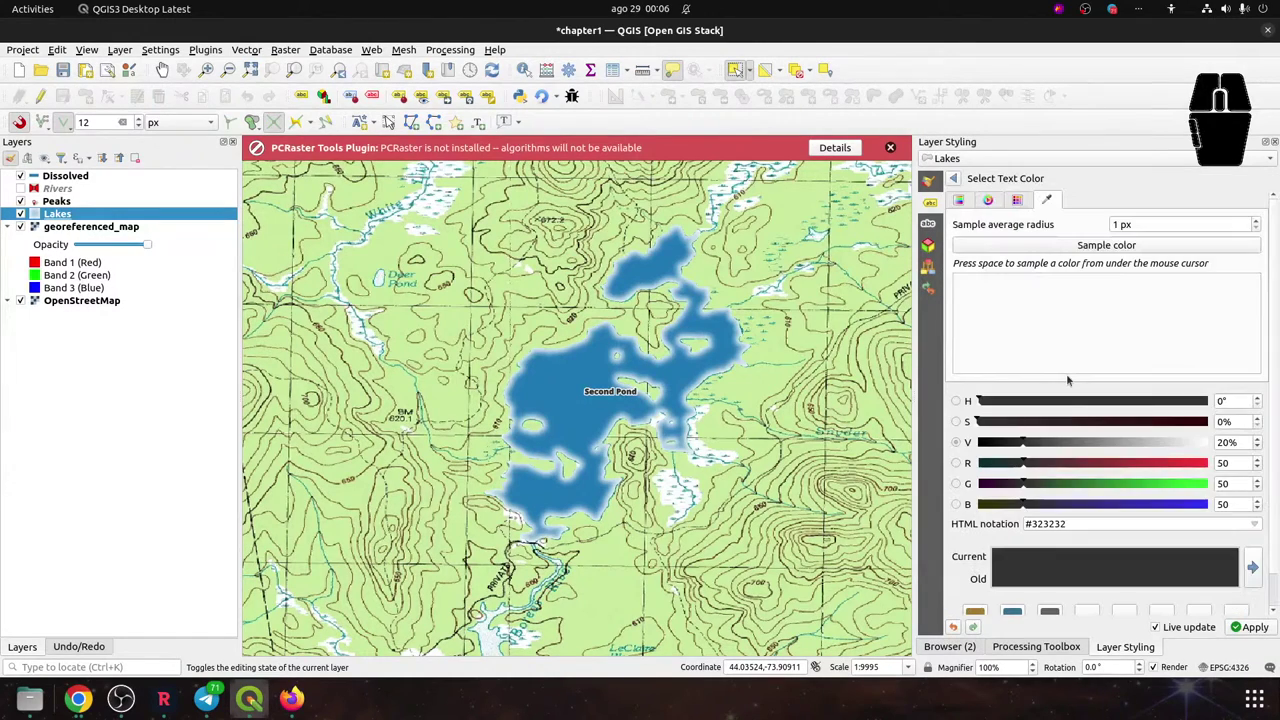
drag(1095, 442, 1214, 444)
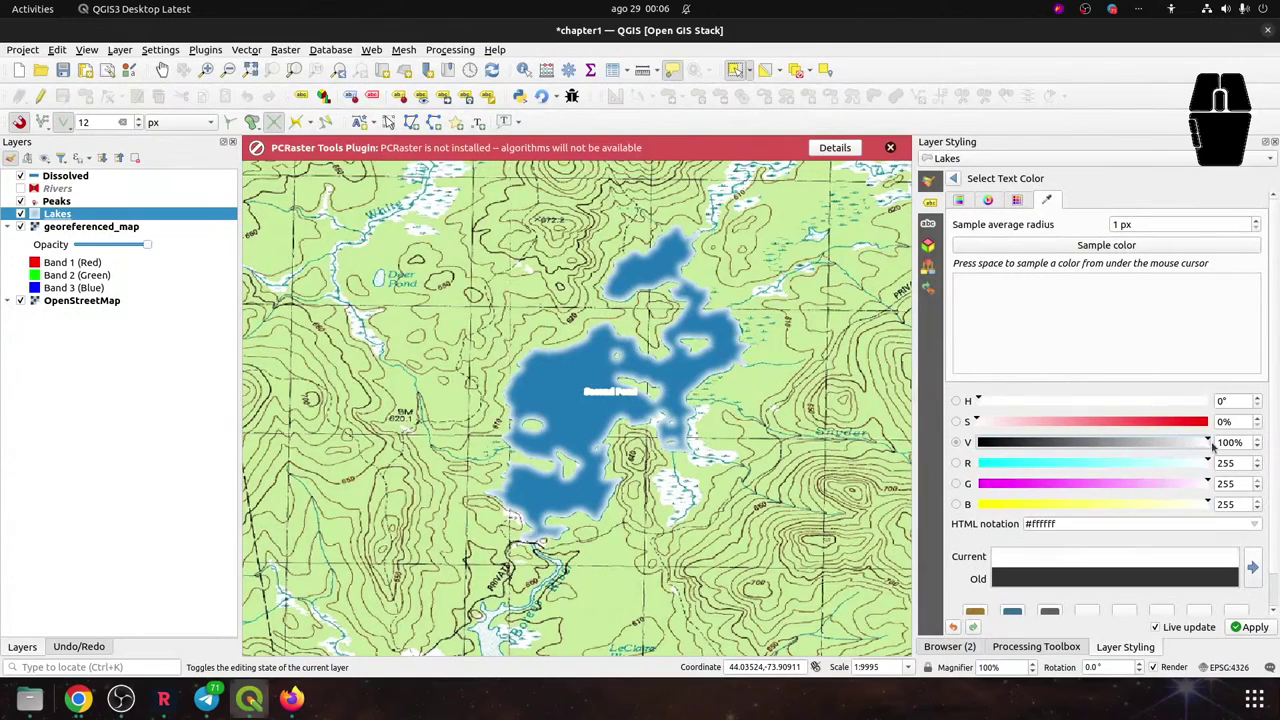
click(953, 178)
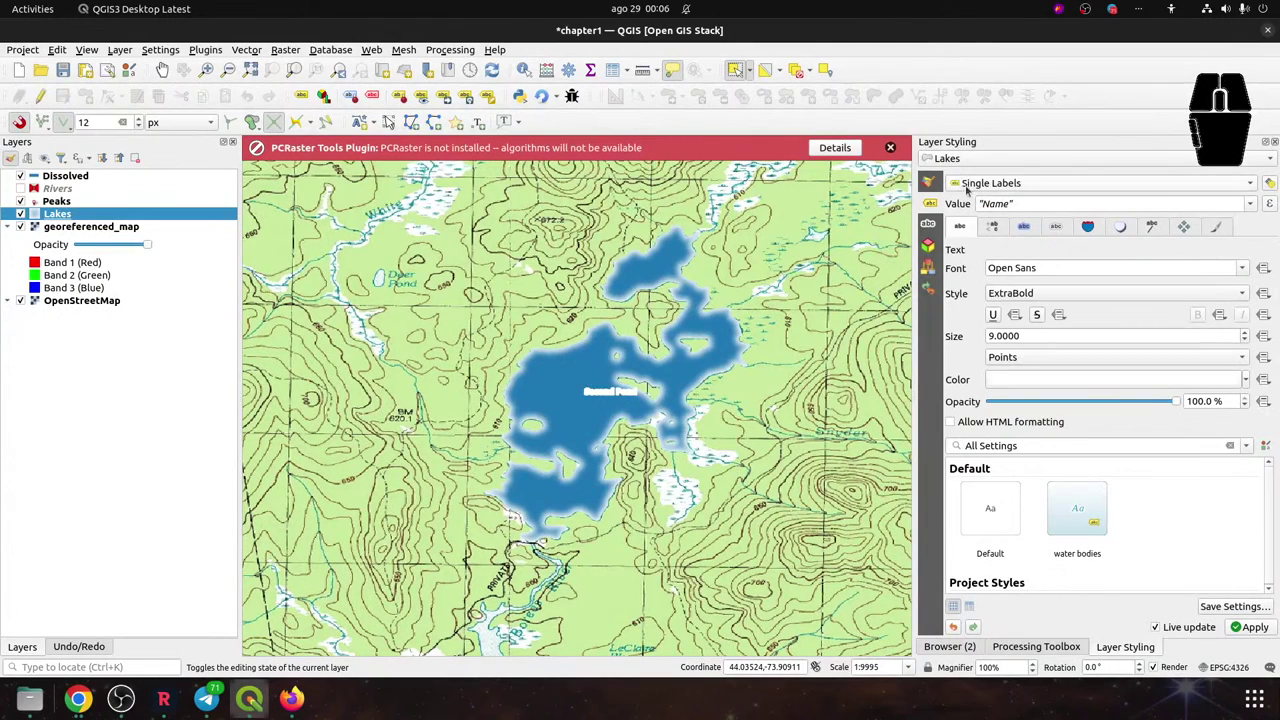
Turn off the label text buffer and set the font style to Bold Italic
click(1025, 227)
click(1015, 267)
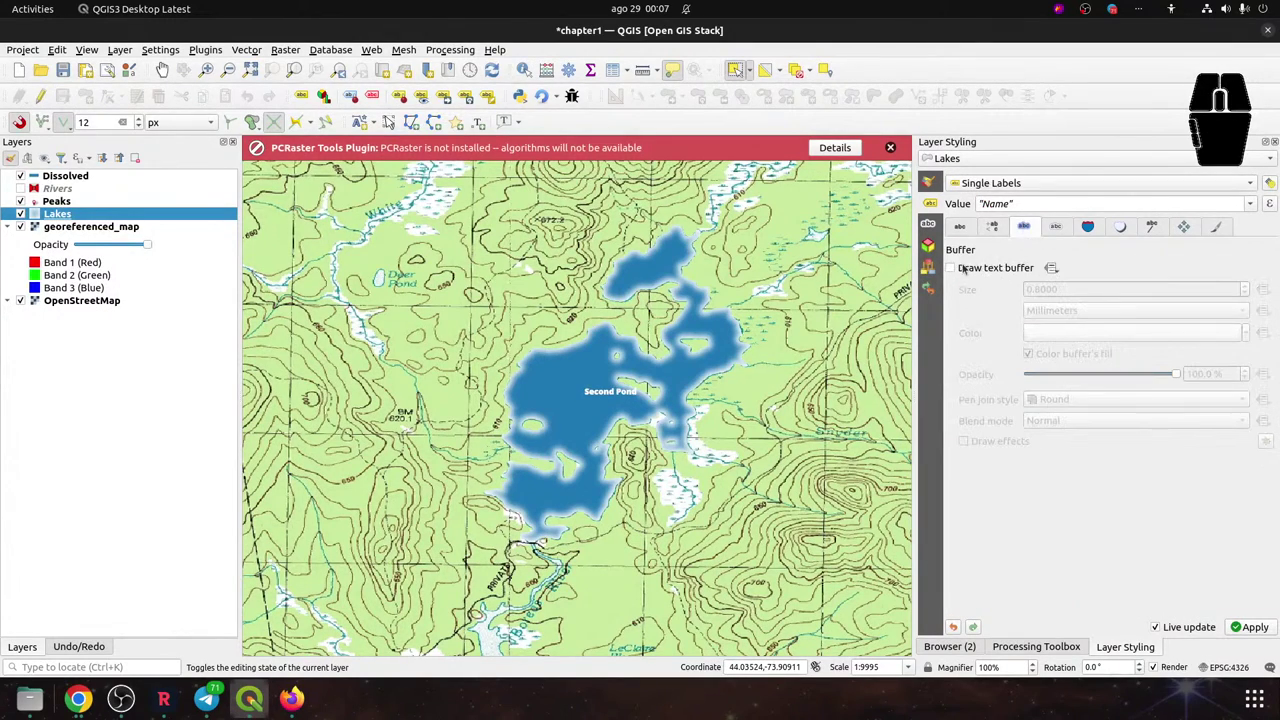
click(959, 227)
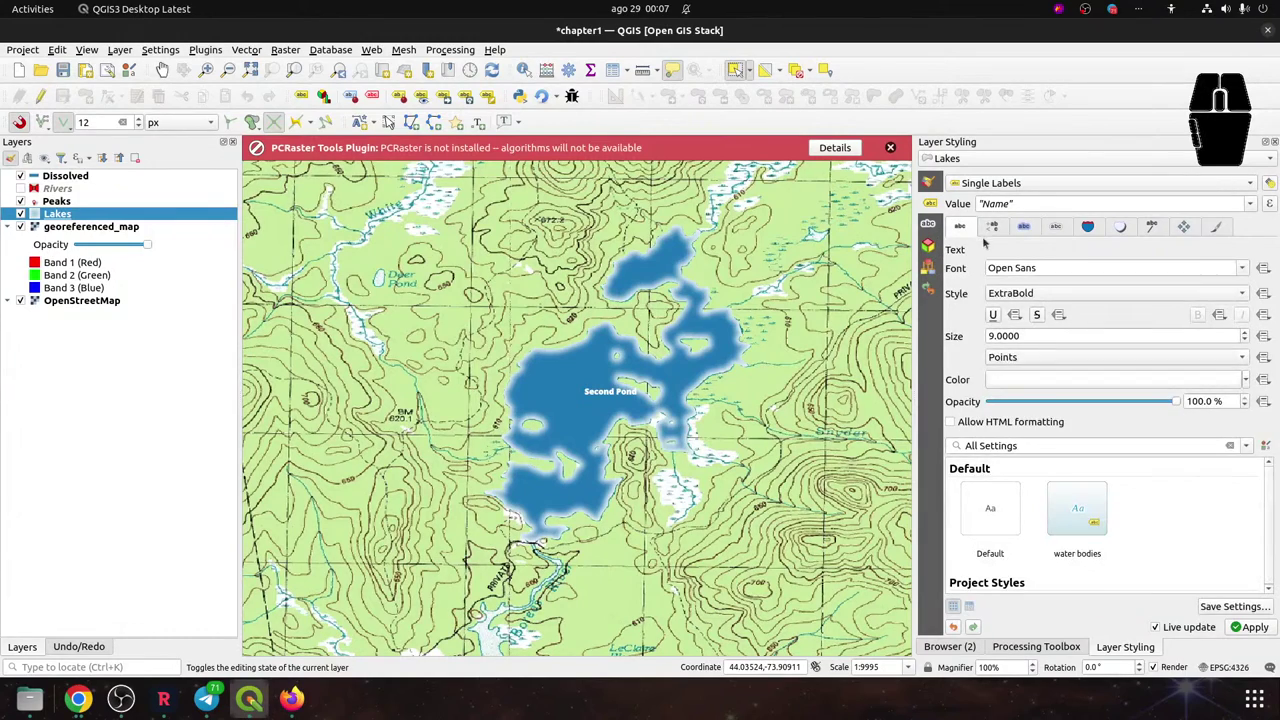
click(1049, 293)
click(1022, 278)
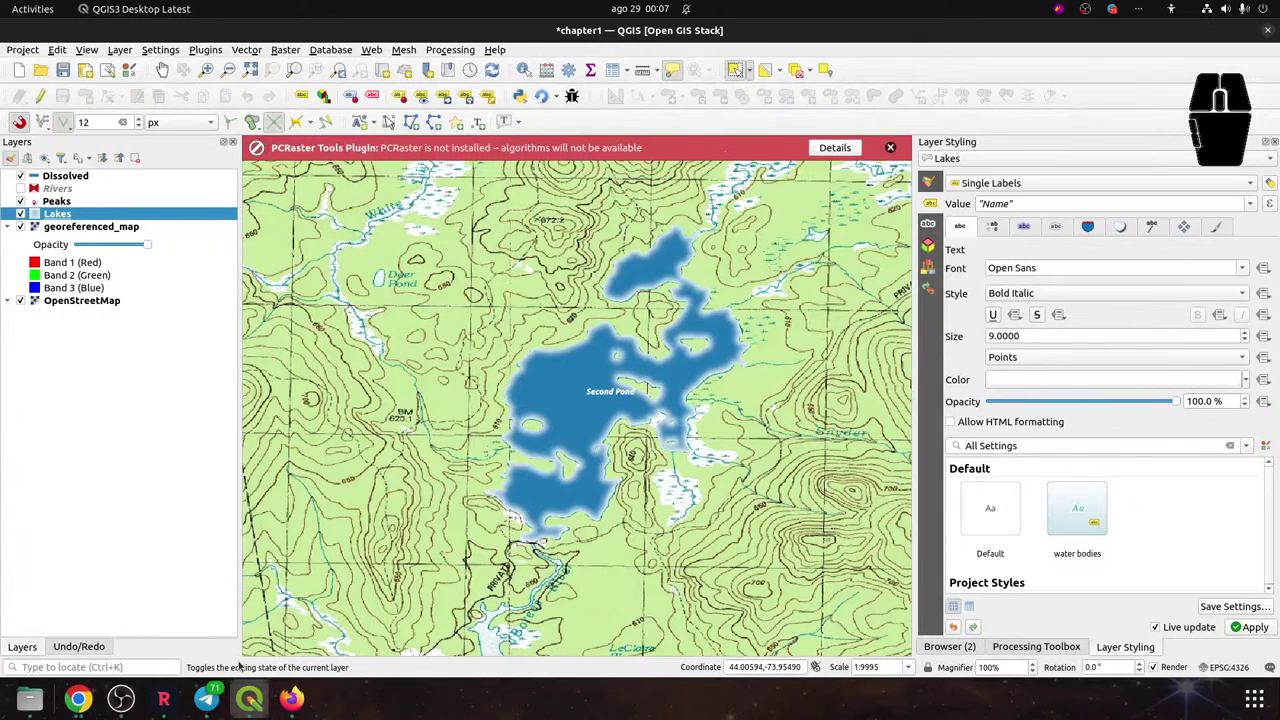
click(90, 700)
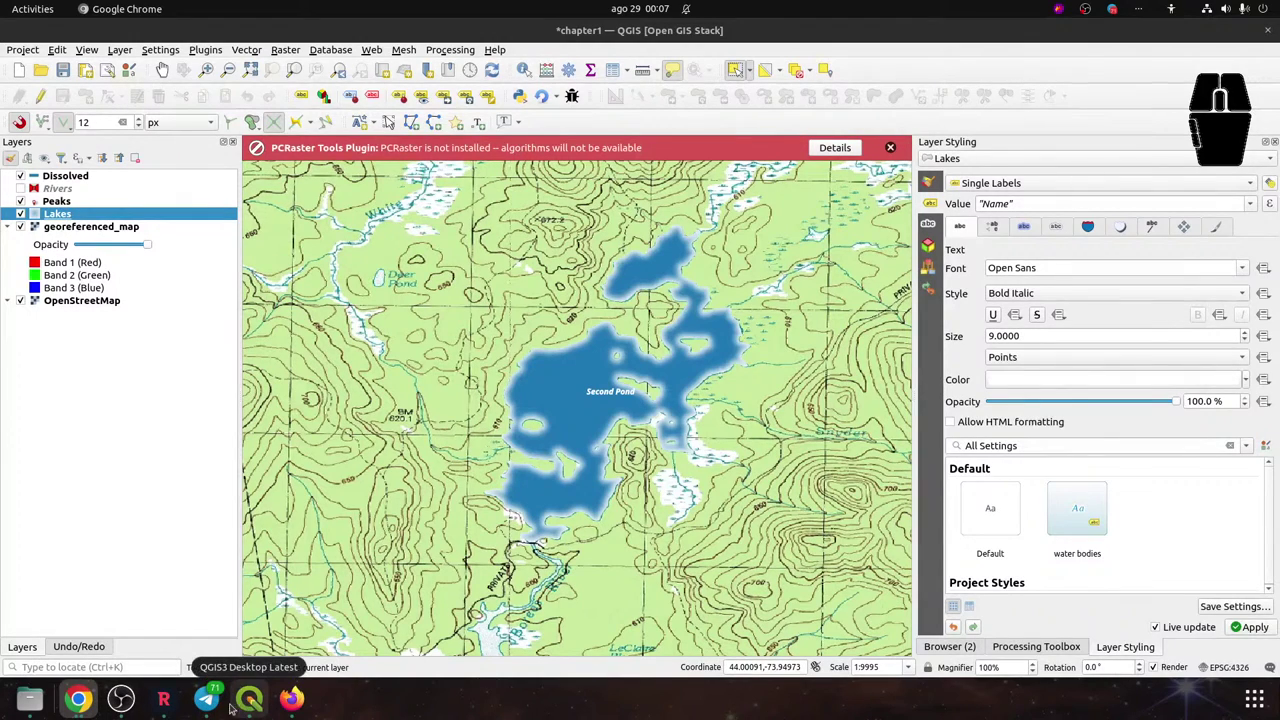
click(121, 698)
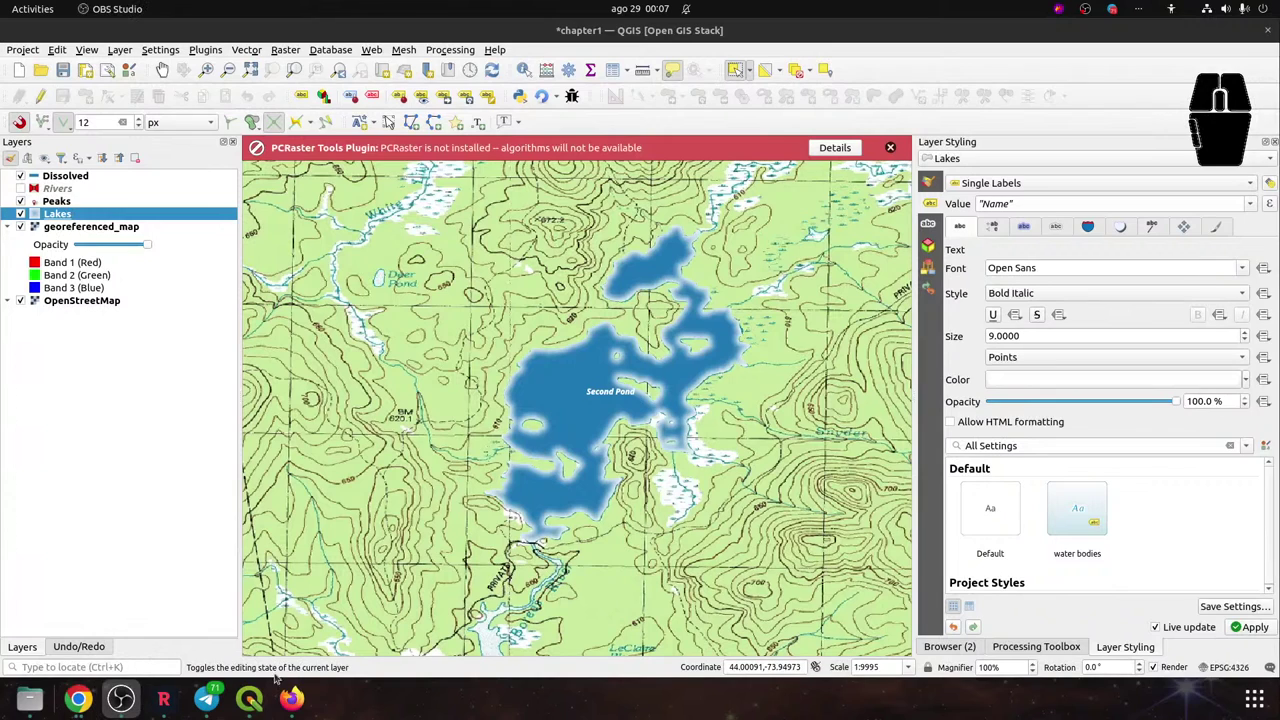